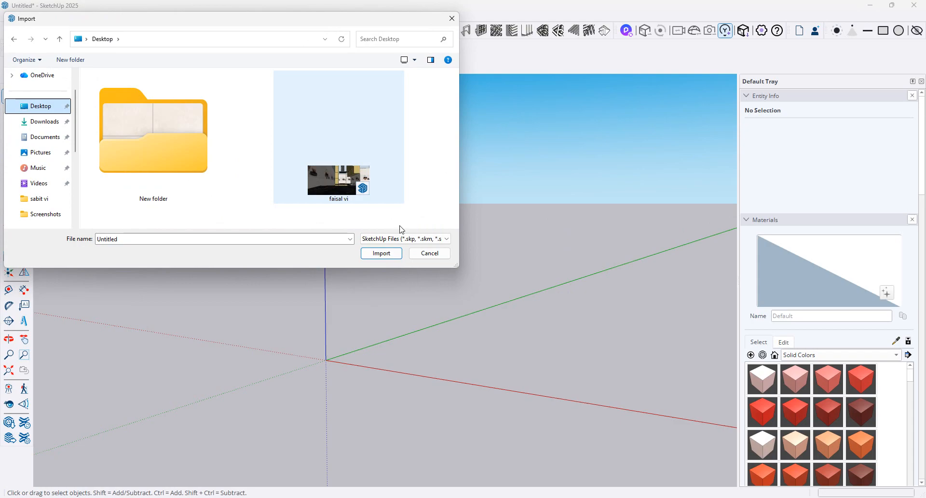
Step: Import the floor plan file su from the Desktop as an image, showing all supported image types
left_click(410, 241)
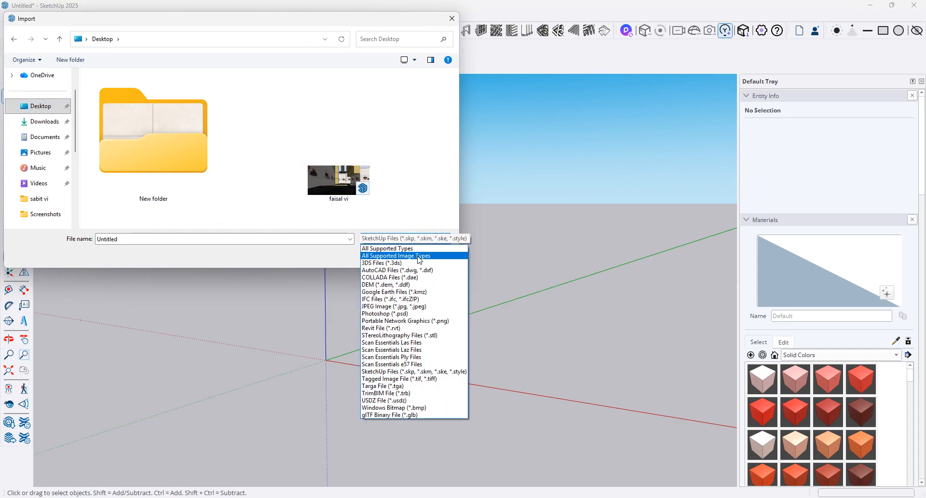
left_click(396, 255)
scroll(336, 172, "down", 2)
scroll(336, 172, "down", 5)
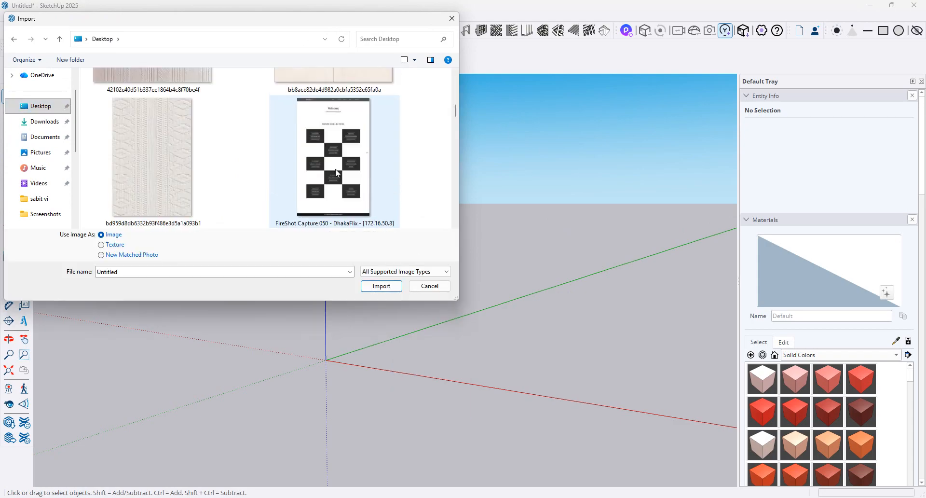
scroll(335, 169, "down", 3)
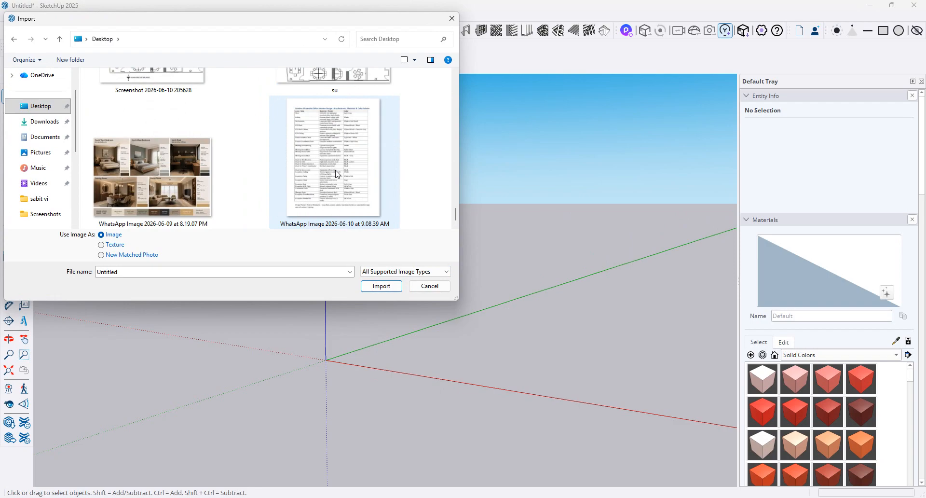
scroll(335, 178, "down", 2)
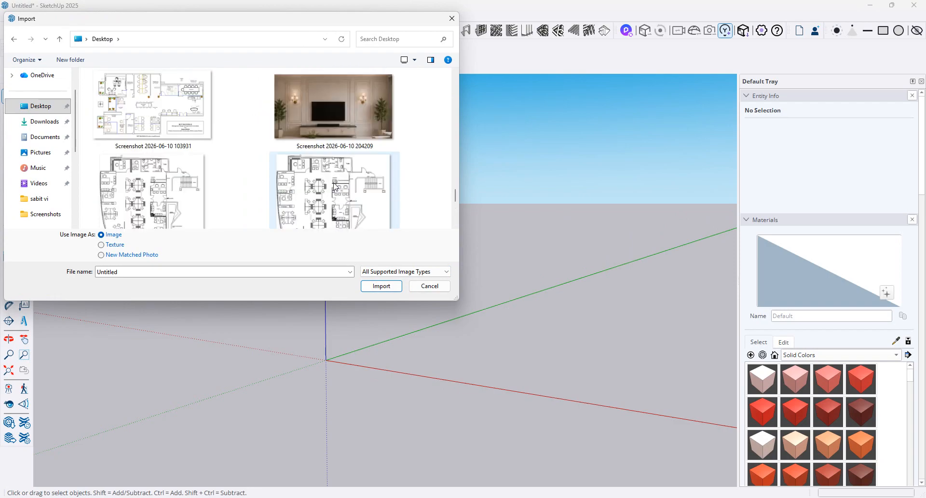
scroll(336, 186, "down", 1)
double_click(335, 186)
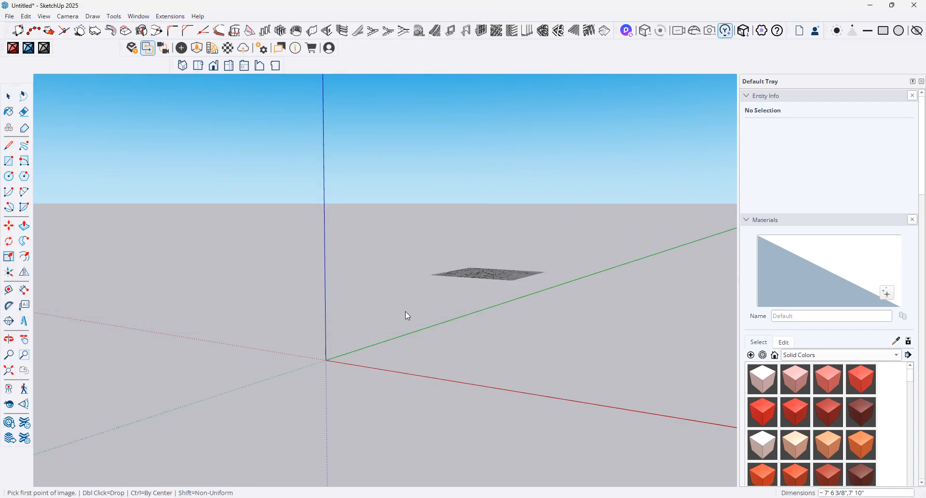
Step: Place the floor plan flat on the ground with its corner at the origin, about 12' 7" high
left_click(327, 361)
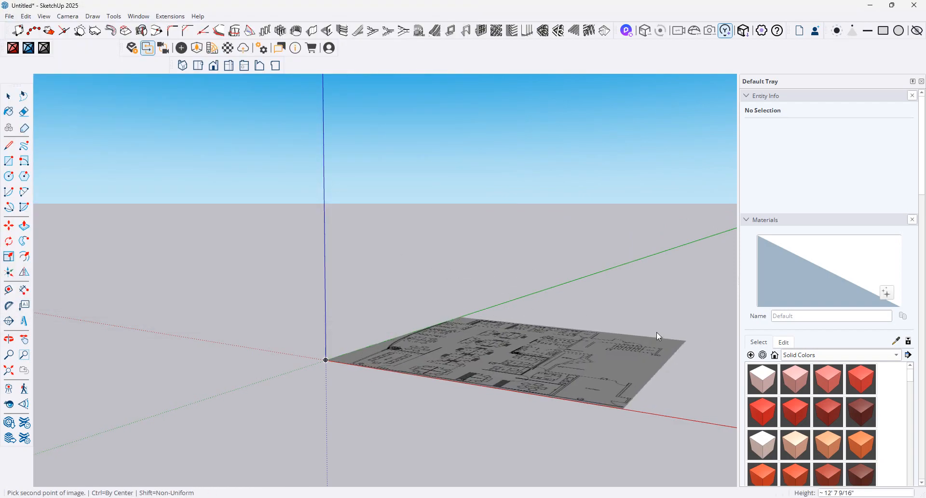
left_click(658, 335)
Step: Examine the imported floor plan's layout from above, including the conference room, workstations and kitchen
middle_click_drag(548, 270, 585, 452)
scroll(584, 452, "up", 10)
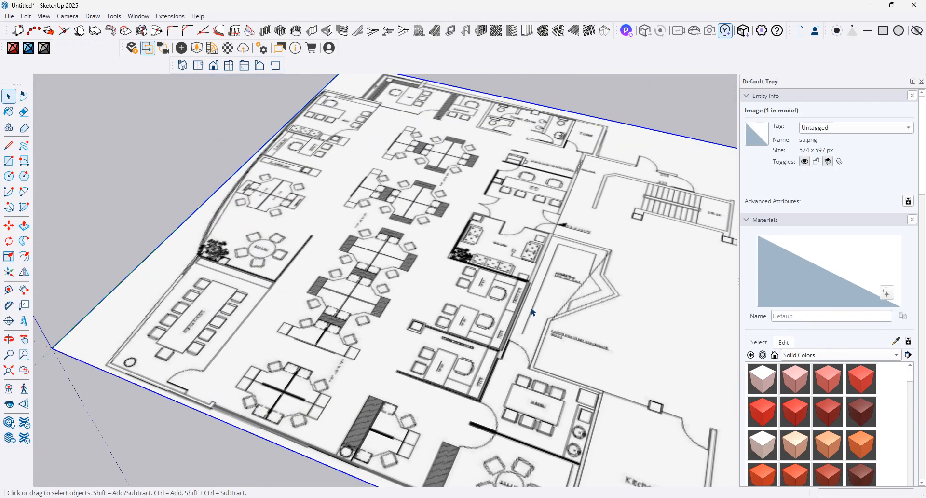
scroll(468, 304, "down", 10)
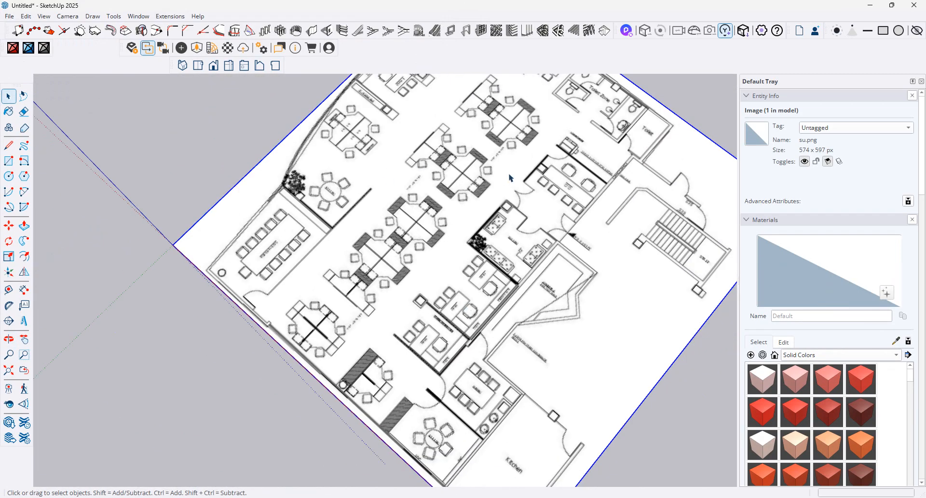
middle_click_drag(510, 178, 601, 193)
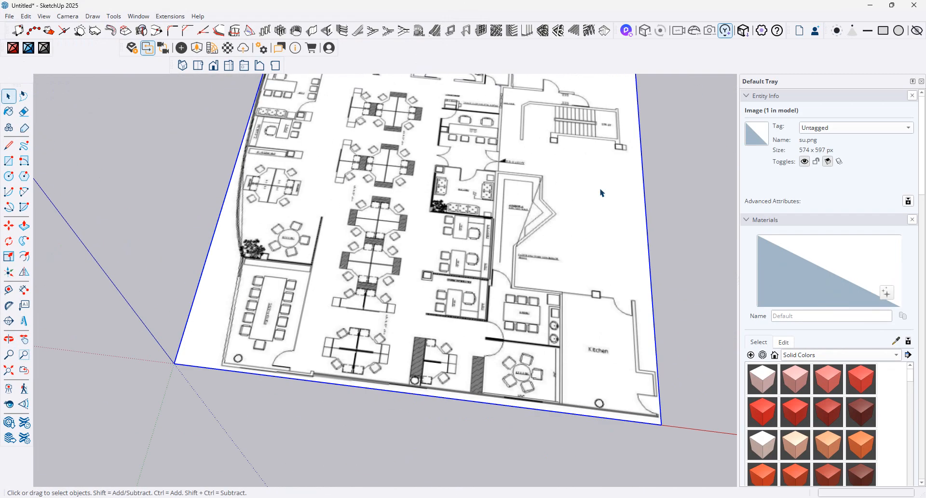
scroll(478, 342, "up", 3)
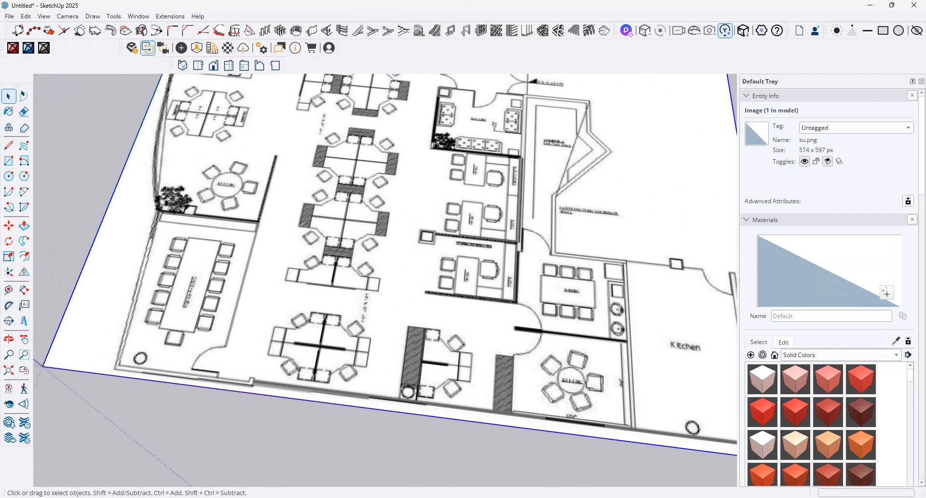
middle_click_drag(579, 386, 480, 276)
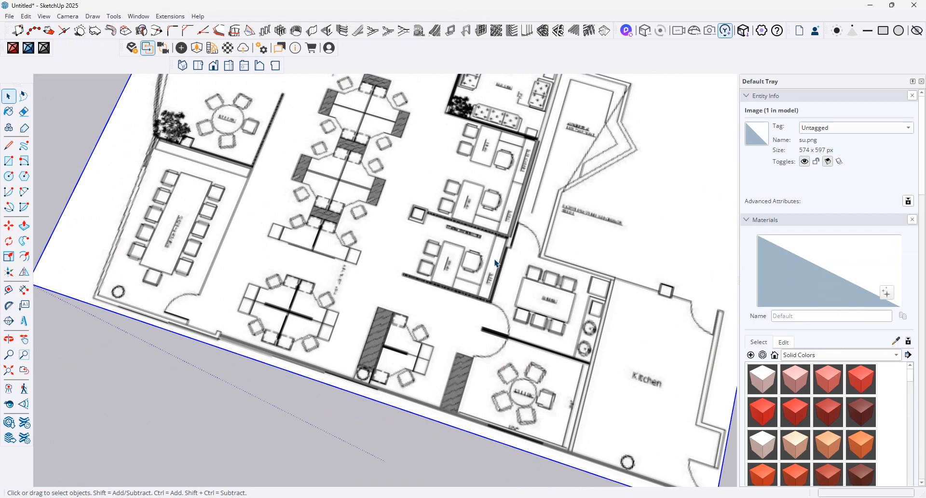
scroll(495, 261, "down", 2)
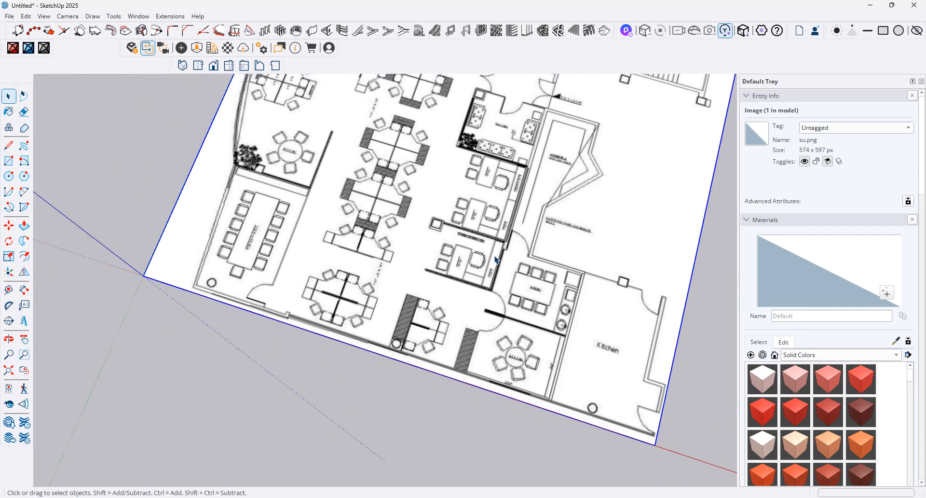
scroll(528, 168, "up", 2)
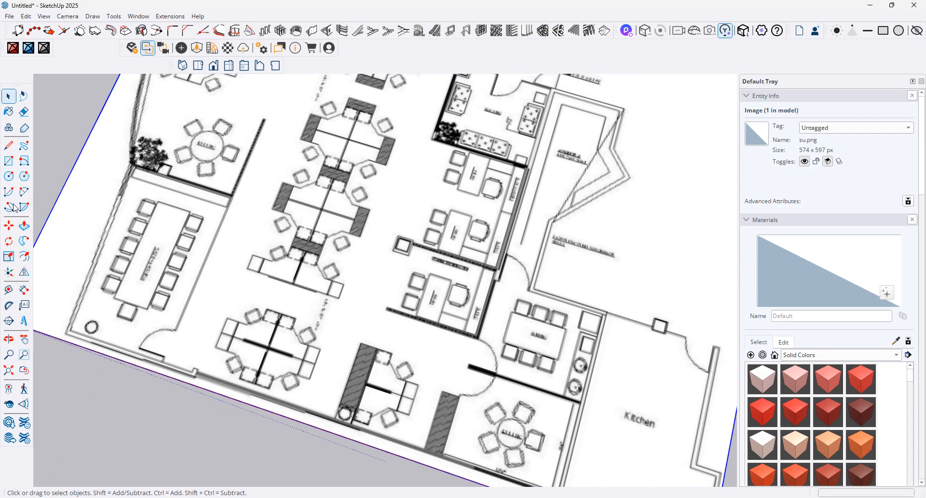
Step: Measure the conference room's door opening with the Line tool, without keeping the line
left_click(9, 145)
scroll(164, 359, "up", 1)
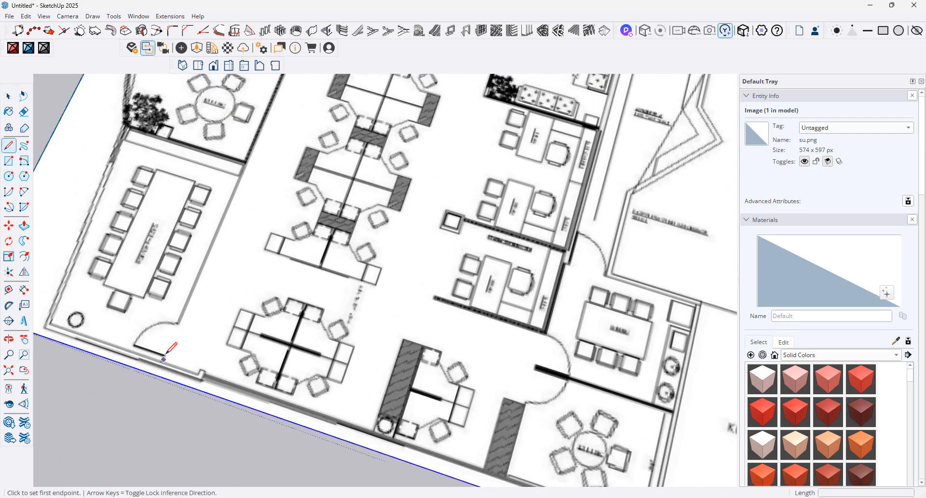
left_click(165, 354)
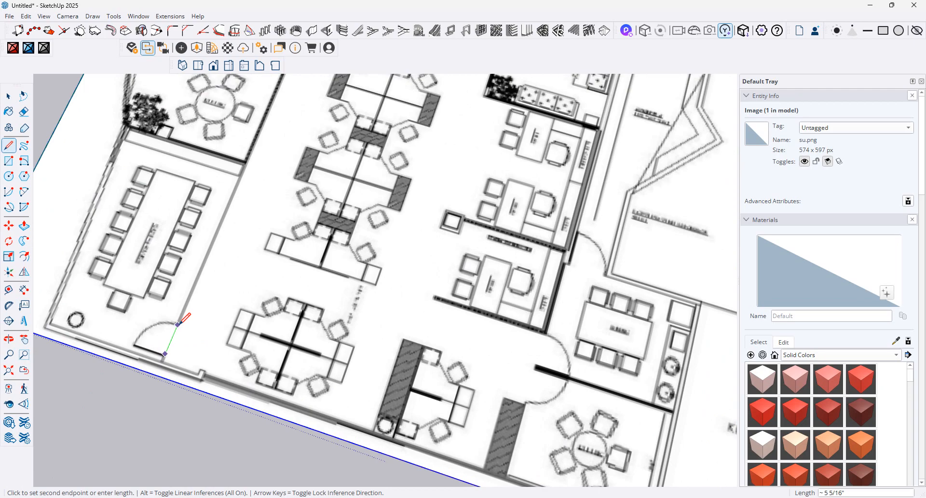
scroll(386, 284, "down", 5)
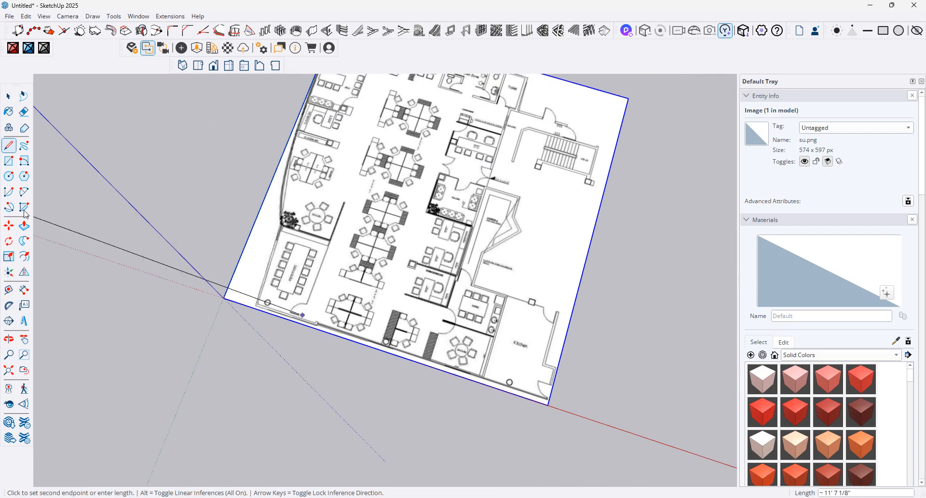
key("space")
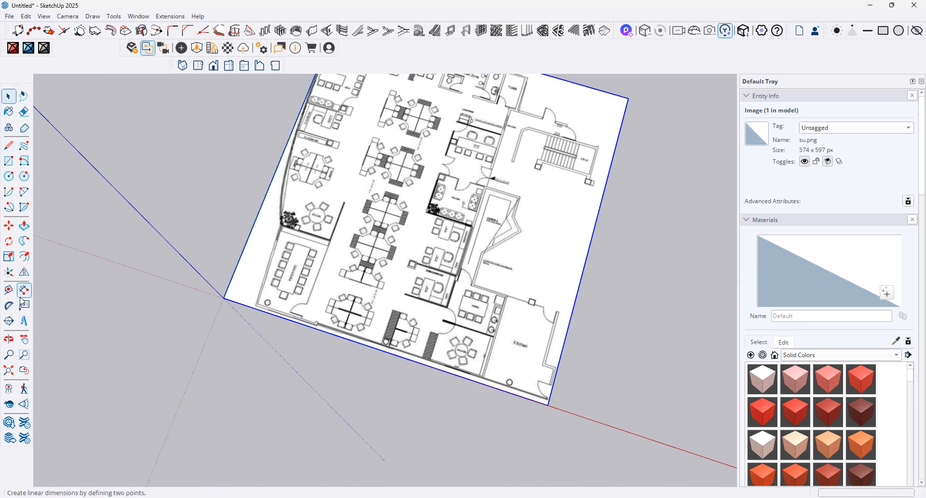
Step: Scale the floor plan image up uniformly from the origin corner by a factor of about 4.24
scroll(612, 134, "up", 6)
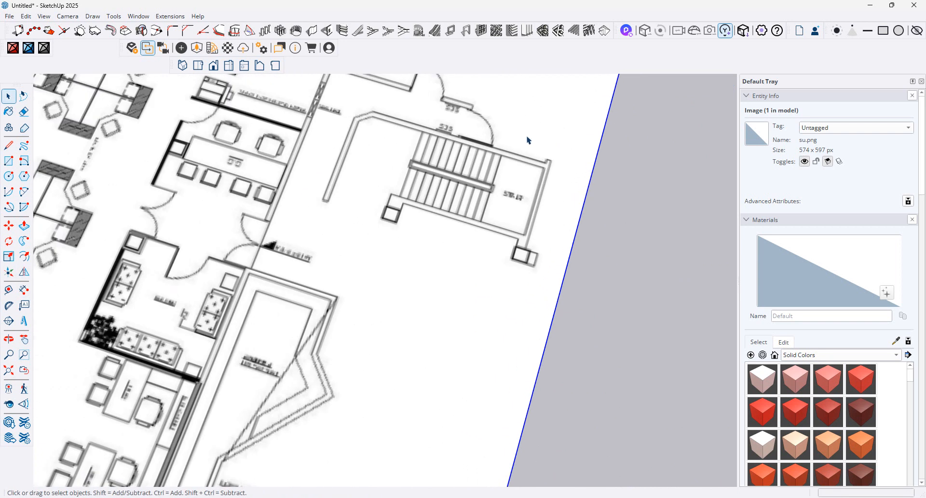
scroll(497, 171, "down", 8)
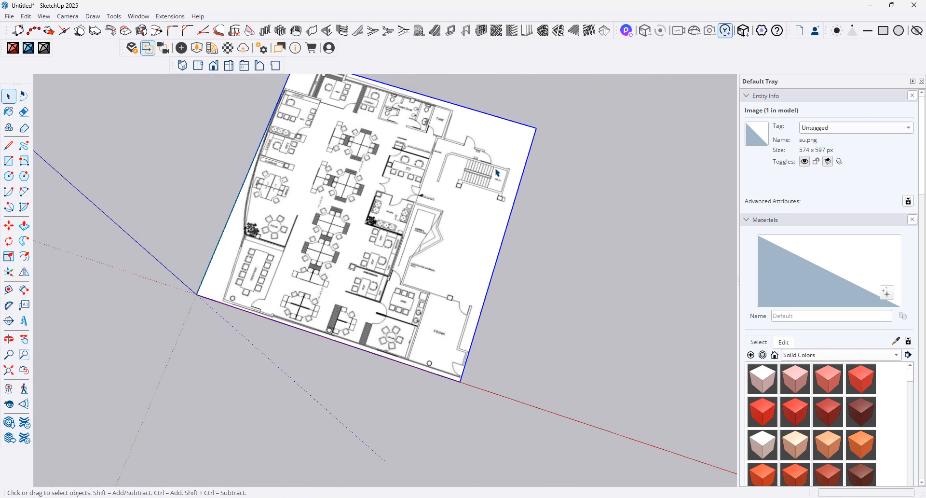
scroll(189, 273, "up", 2)
left_click(8, 256)
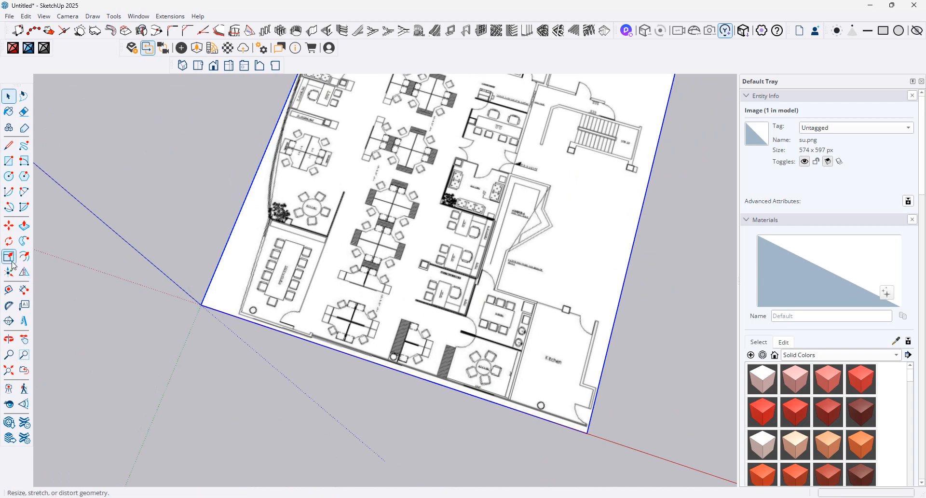
scroll(333, 290, "down", 3)
left_click(484, 188)
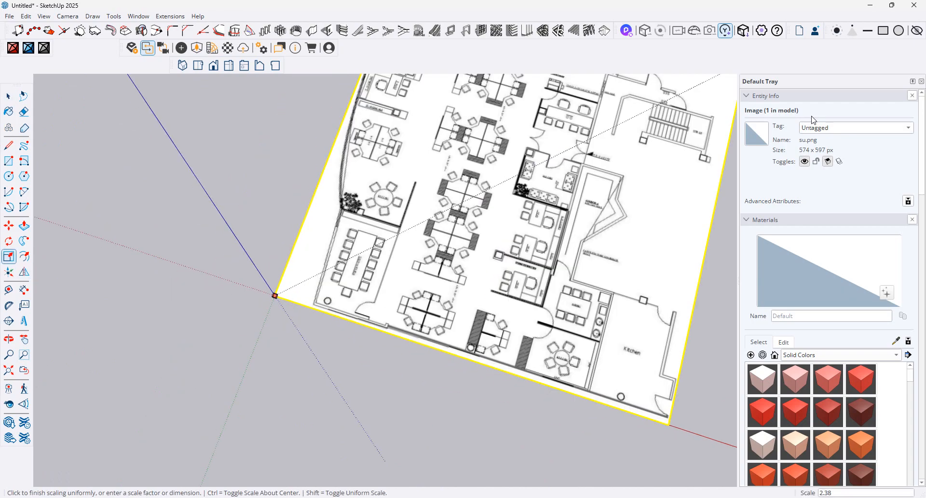
scroll(308, 269, "down", 3)
left_click(694, 113)
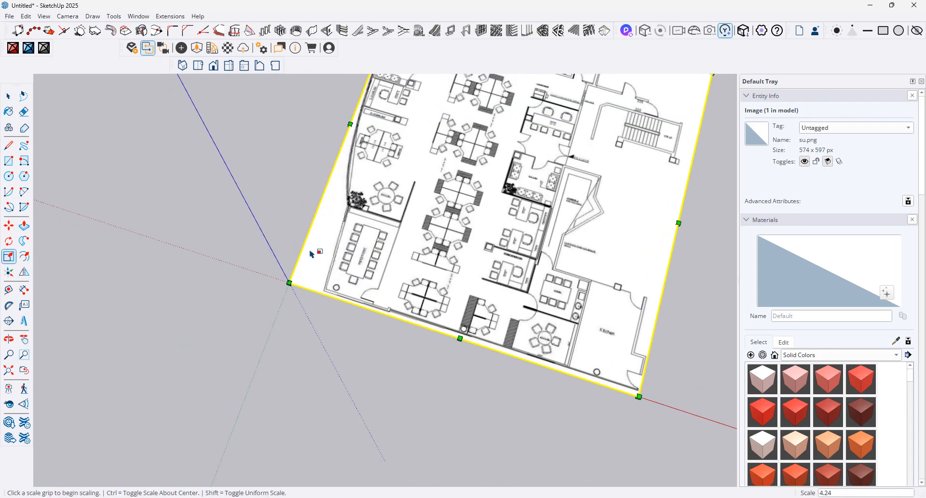
Step: Enlarge the floor plan image uniformly once more, by a factor of about 1.5
scroll(256, 272, "down", 2)
left_click(566, 135)
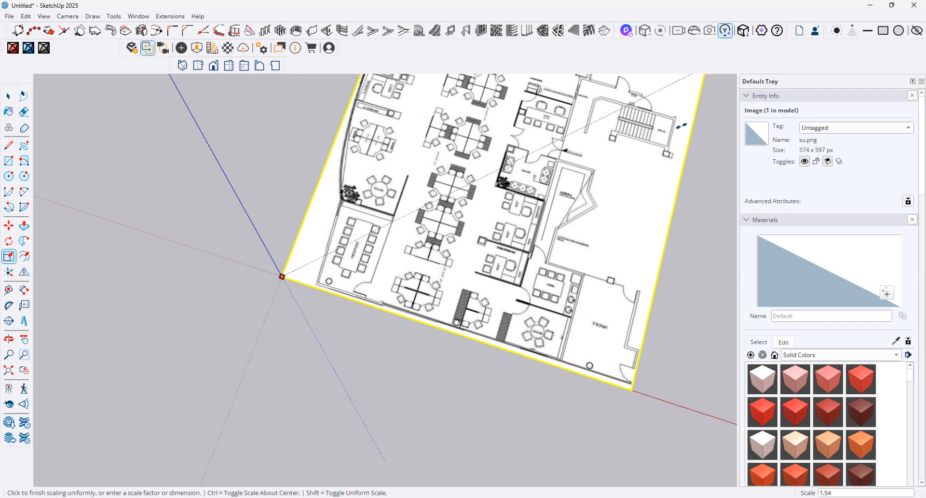
left_click(684, 131)
Step: Check the conference room's door opening on the enlarged plan with the Line tool, without keeping the line
scroll(424, 236, "up", 5)
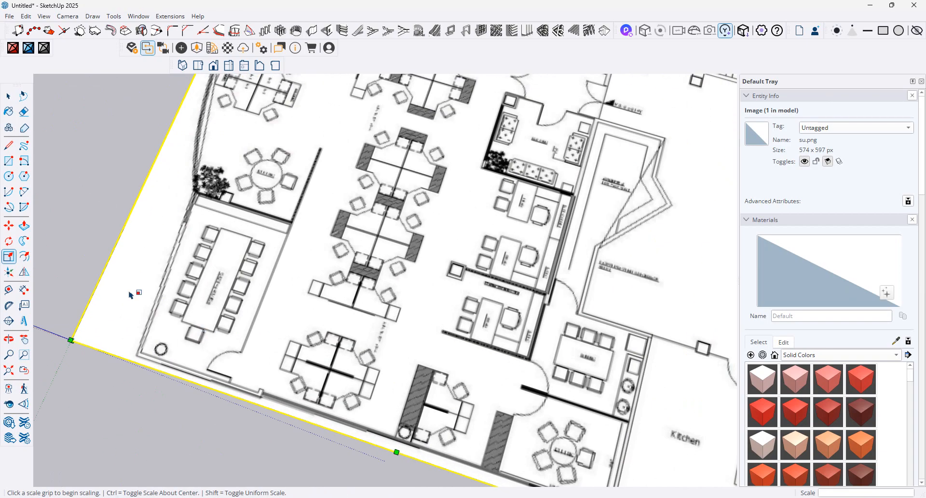
left_click(11, 170)
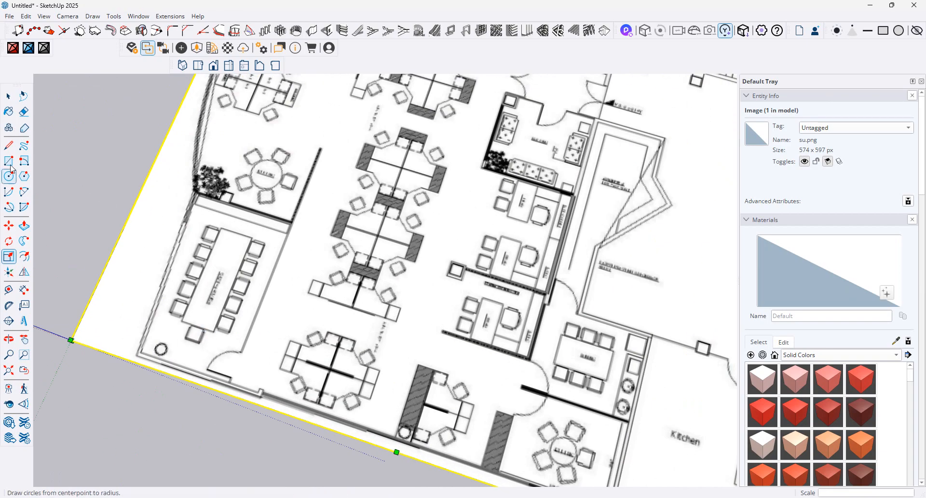
left_click(9, 145)
scroll(270, 354, "up", 4)
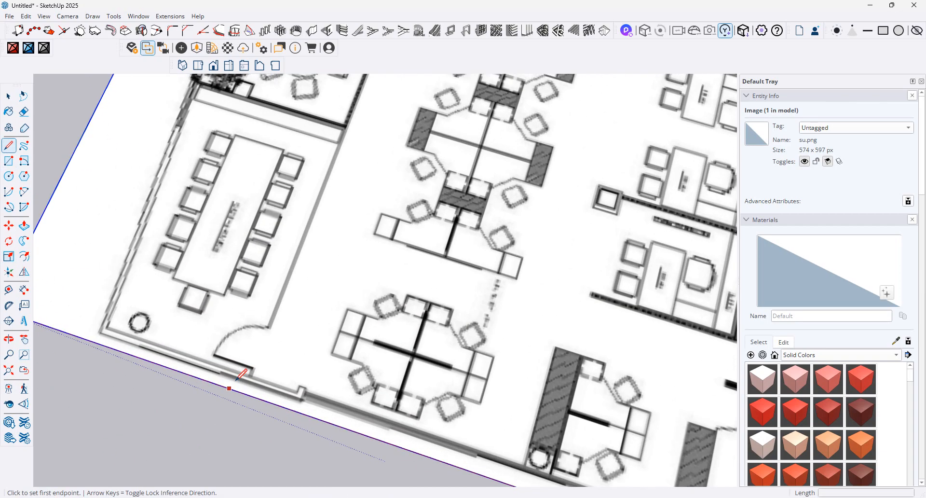
left_click(258, 364)
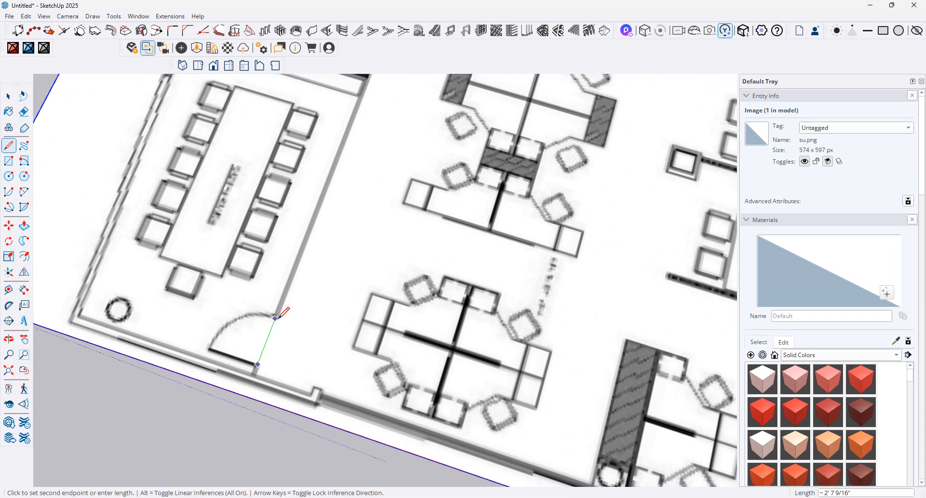
scroll(277, 315, "down", 8)
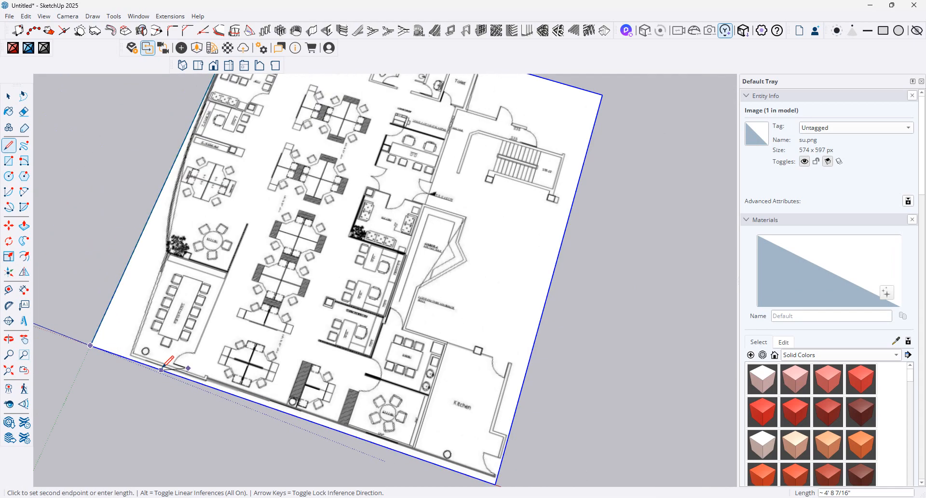
key("Escape")
Step: Measure the depth of one stair tread beside the landing with the Line tool, without keeping the line
scroll(442, 191, "up", 6)
scroll(442, 191, "up", 5)
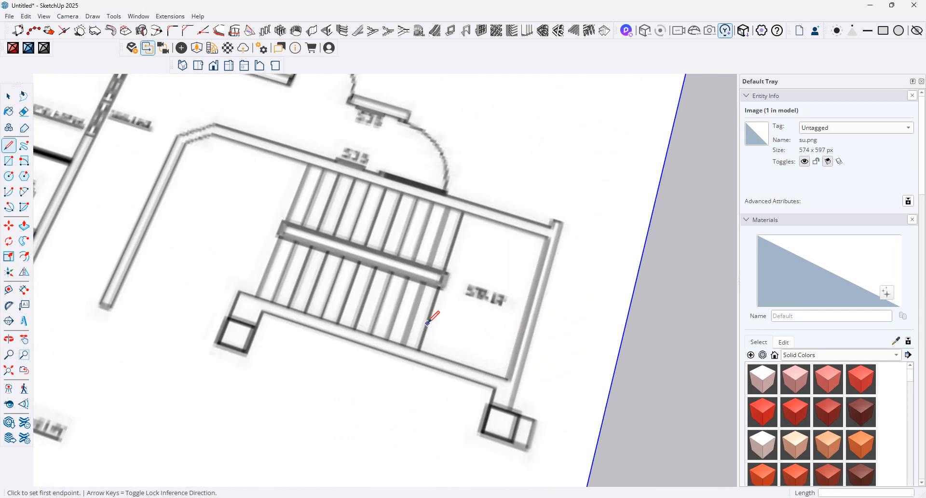
scroll(433, 304, "up", 2)
scroll(434, 294, "up", 1)
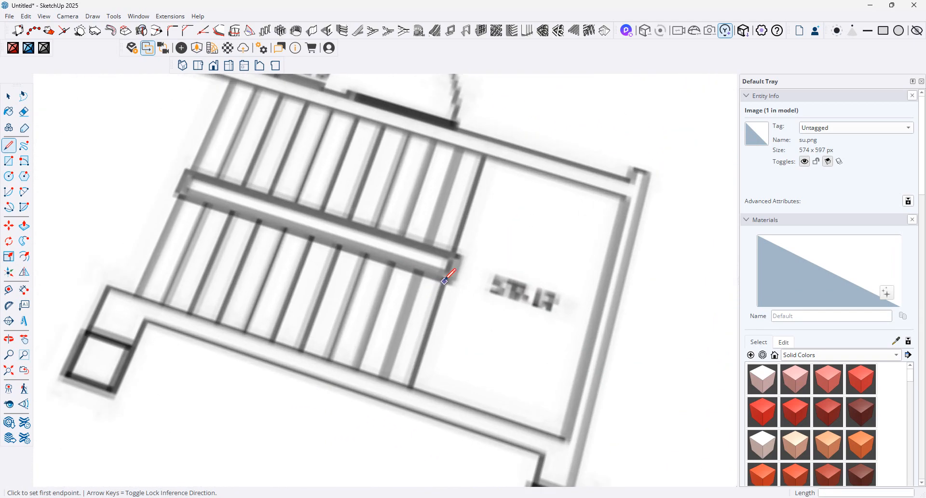
left_click(445, 281)
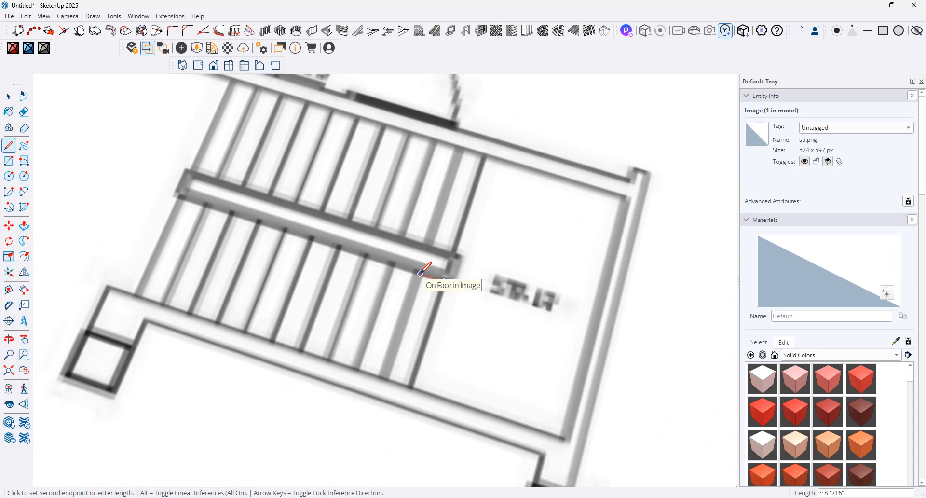
scroll(421, 273, "down", 5)
scroll(423, 271, "down", 3)
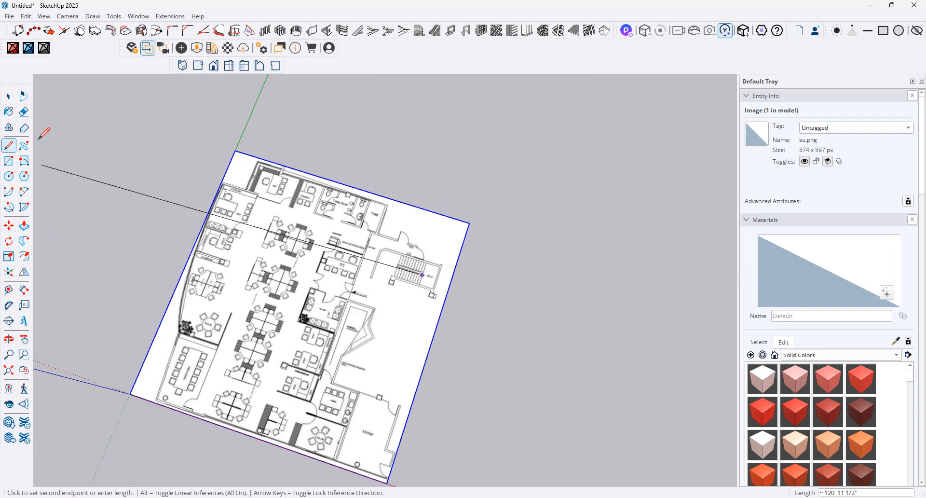
left_click(8, 96)
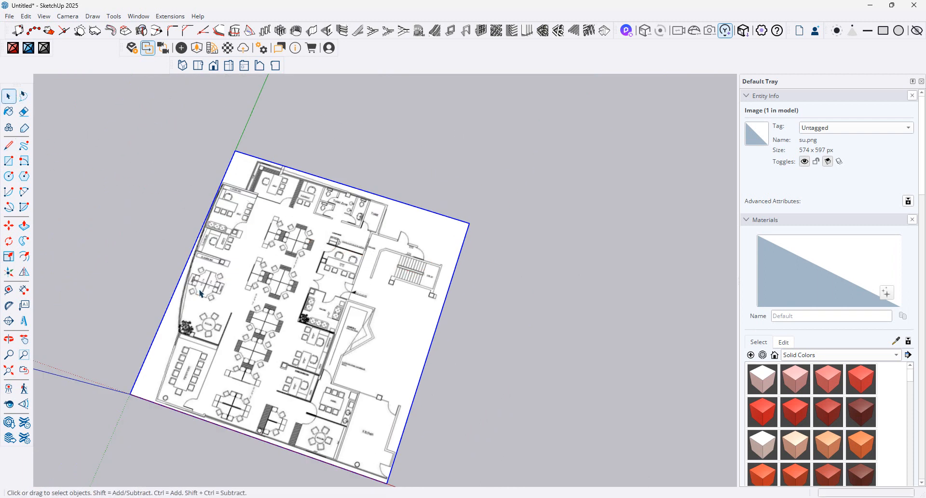
Step: Work out 11 divided by 8 in Calculator and scale the floor plan image uniformly from the origin corner by 1.375
left_click(8, 256)
left_click(470, 223)
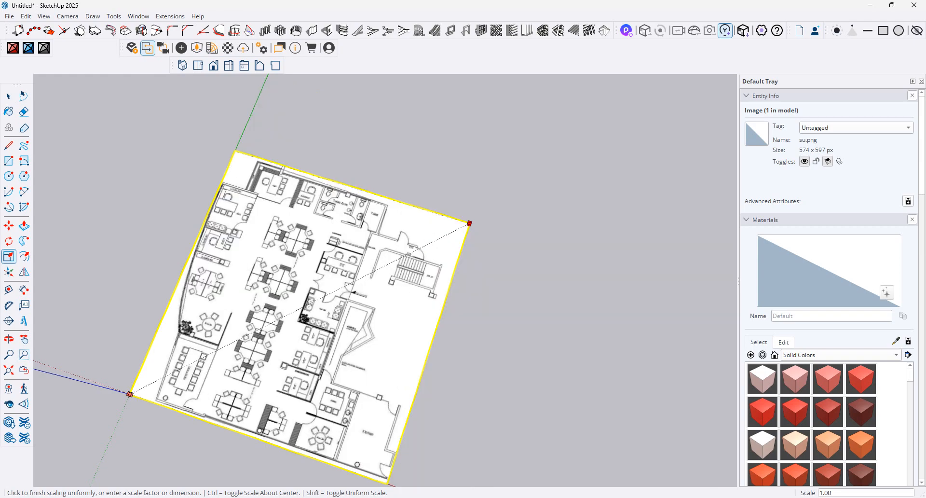
key("super")
type("calculator")
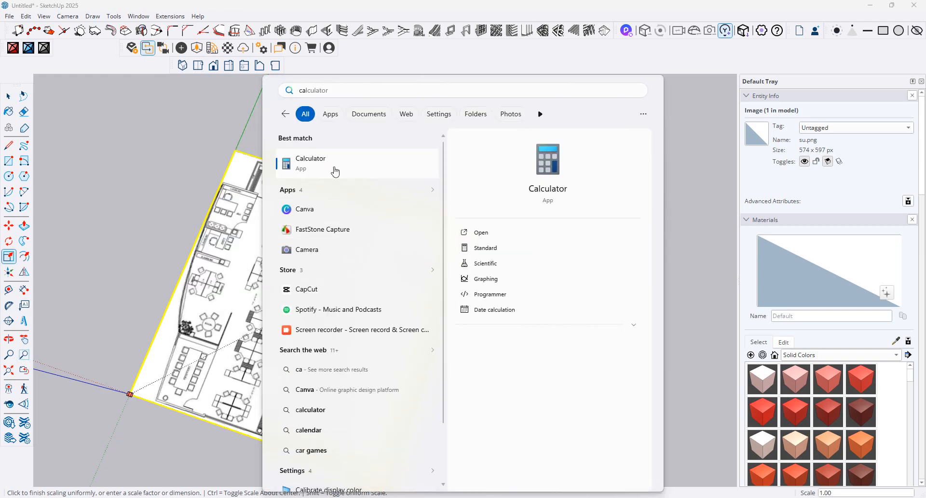
left_click(335, 171)
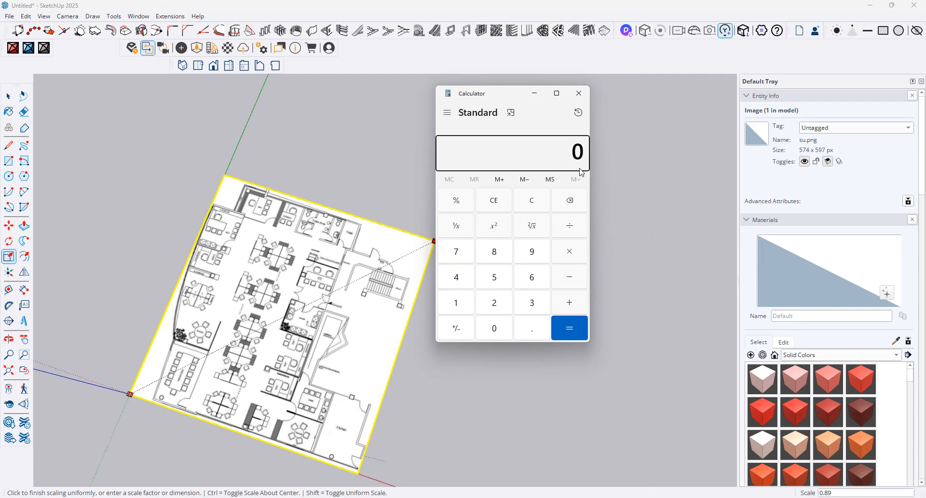
type("11")
type("8")
key("Return")
left_click(538, 94)
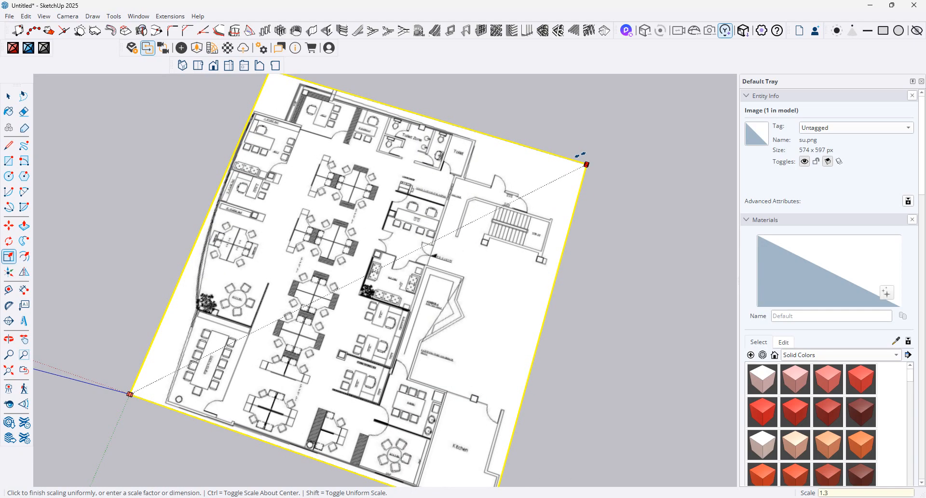
key("Return")
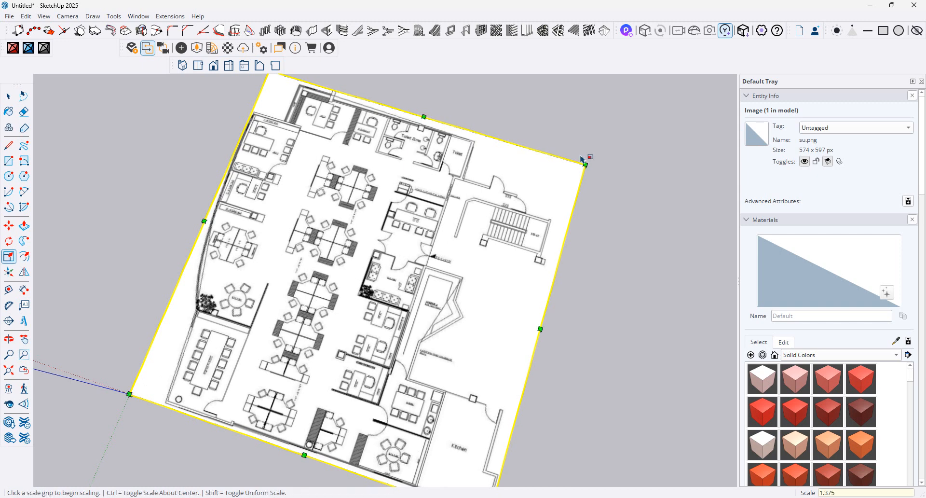
Step: Check the stair tread depth on the rescaled plan with the Line tool, discarding the line
scroll(422, 215, "up", 4)
left_click(11, 147)
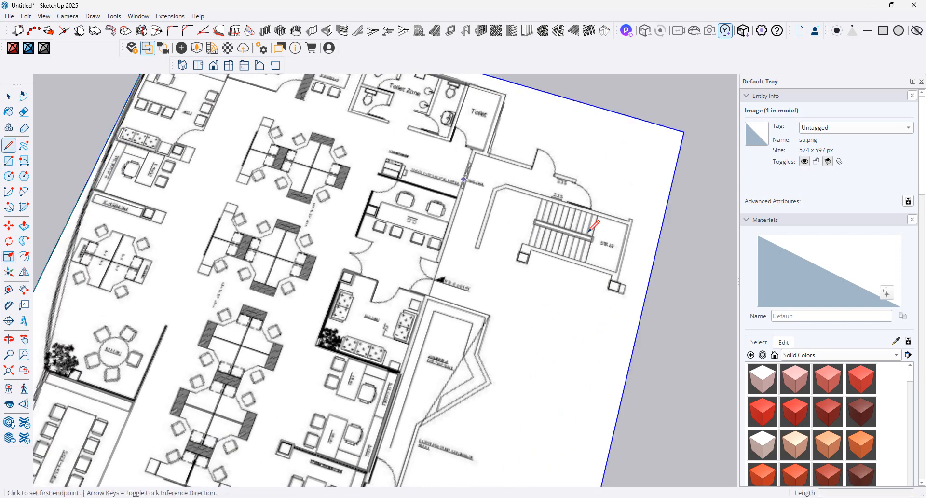
scroll(592, 259, "up", 5)
left_click(584, 264)
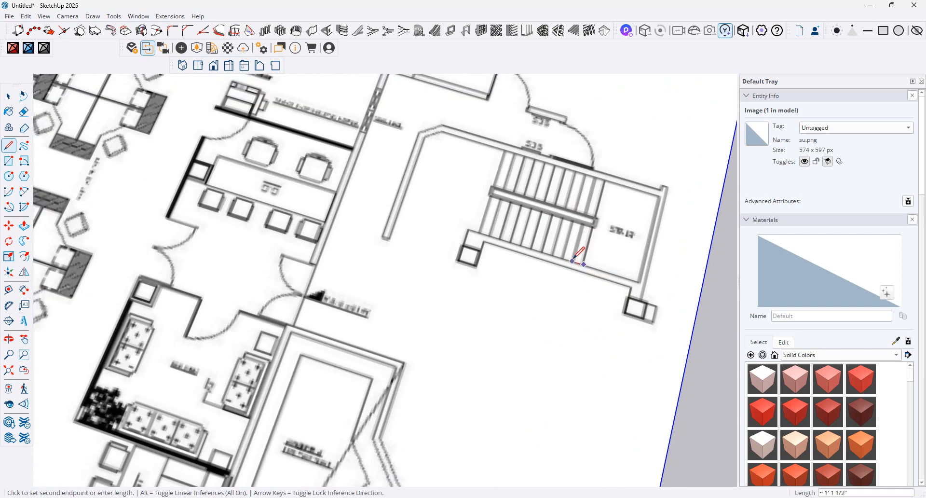
scroll(576, 261, "down", 8)
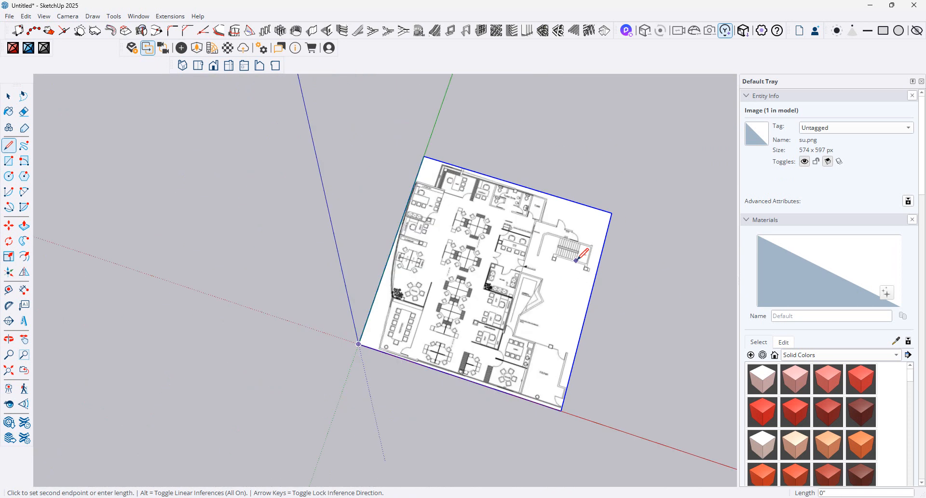
scroll(575, 259, "up", 2)
scroll(579, 260, "up", 4)
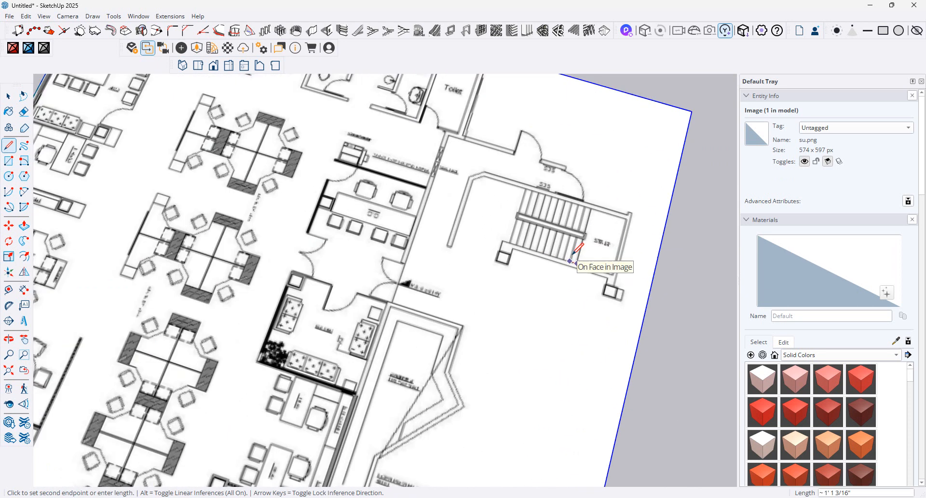
scroll(579, 260, "down", 3)
key("Escape")
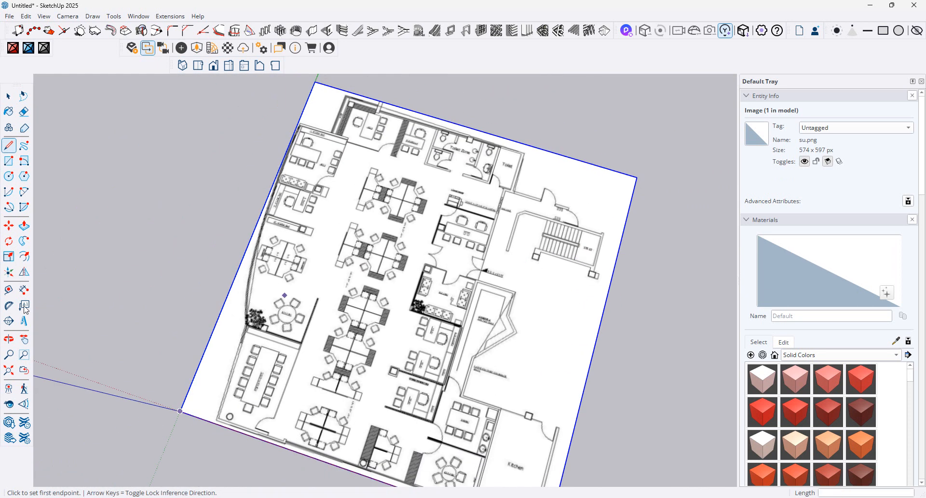
Step: Shrink the floor plan image uniformly from the origin corner by a factor of about 0.99
left_click(8, 257)
left_click(636, 177)
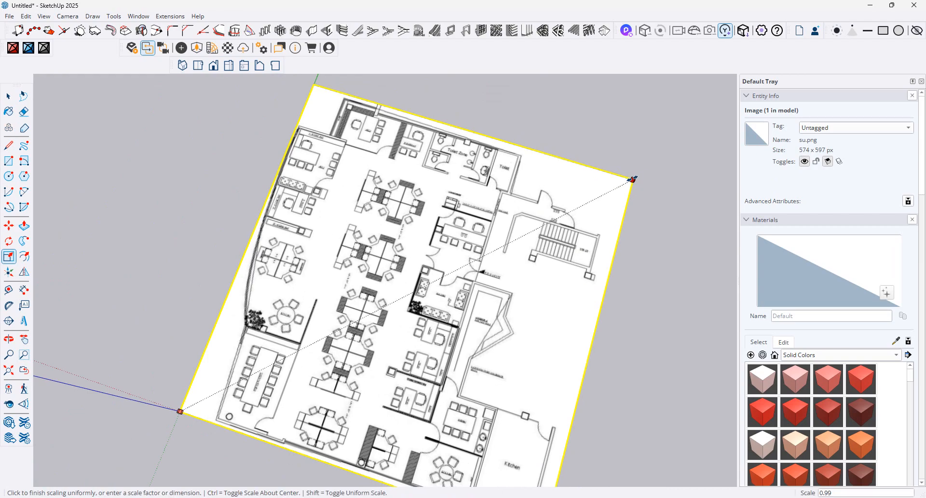
left_click(617, 221)
Step: Measure the last stair tread beside the landing once more with the Line tool, keeping no line
key("l")
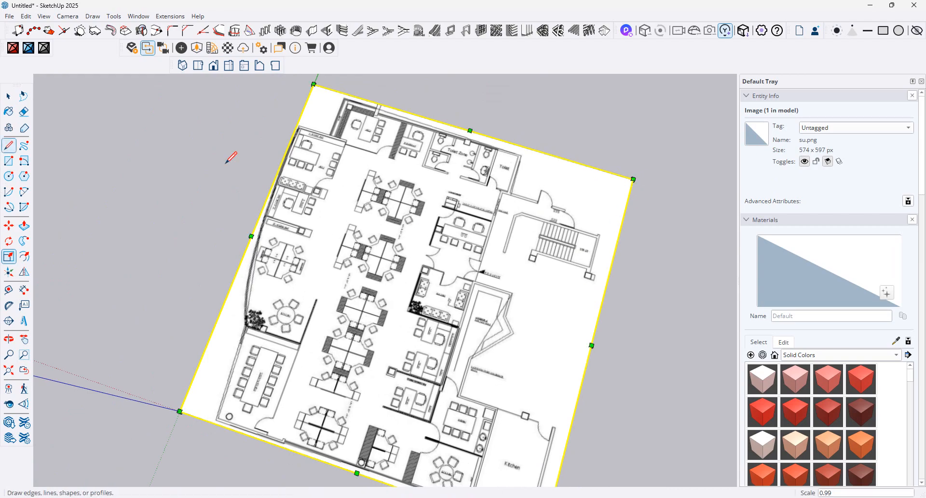
scroll(560, 247, "up", 3)
scroll(627, 271, "up", 2)
scroll(622, 298, "up", 2)
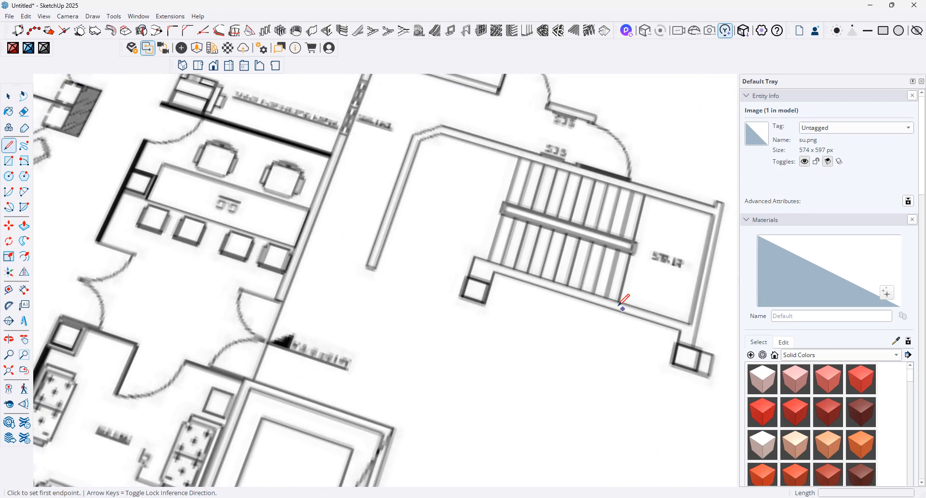
left_click(618, 301)
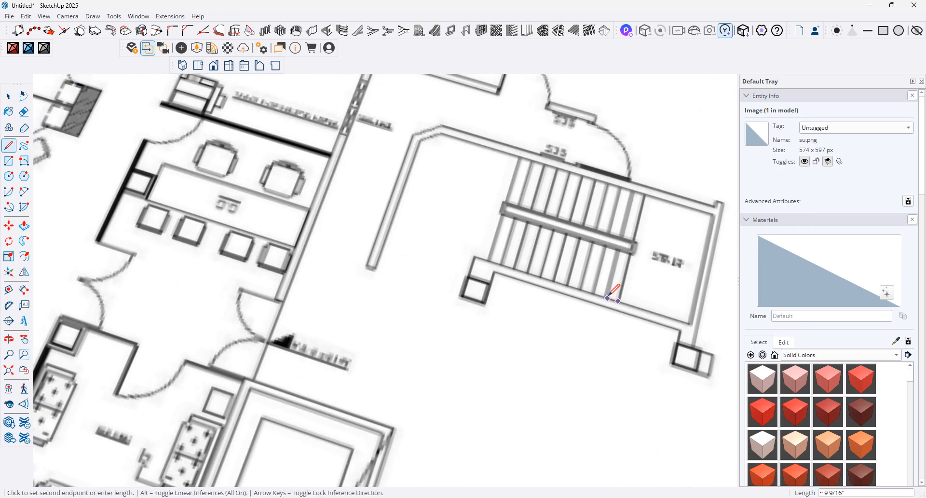
scroll(608, 296, "down", 8)
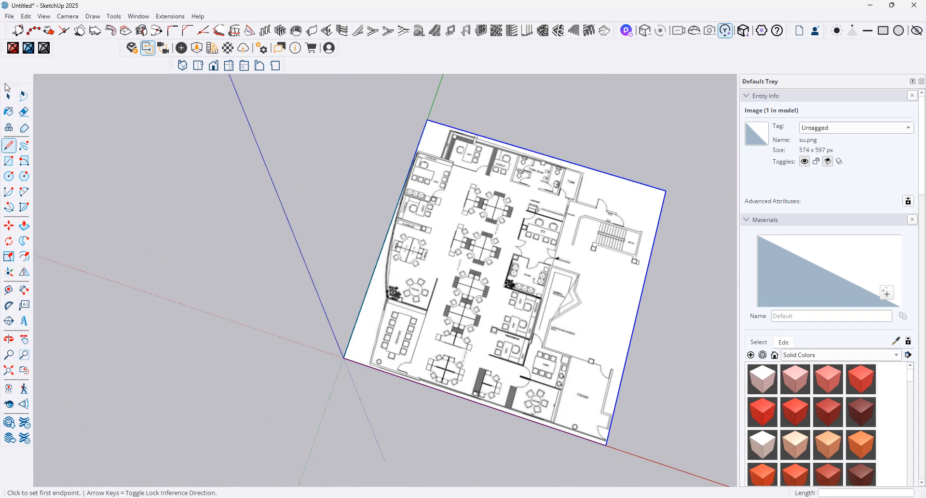
Step: Deselect the scaled floor plan image
left_click(8, 96)
right_click(447, 190)
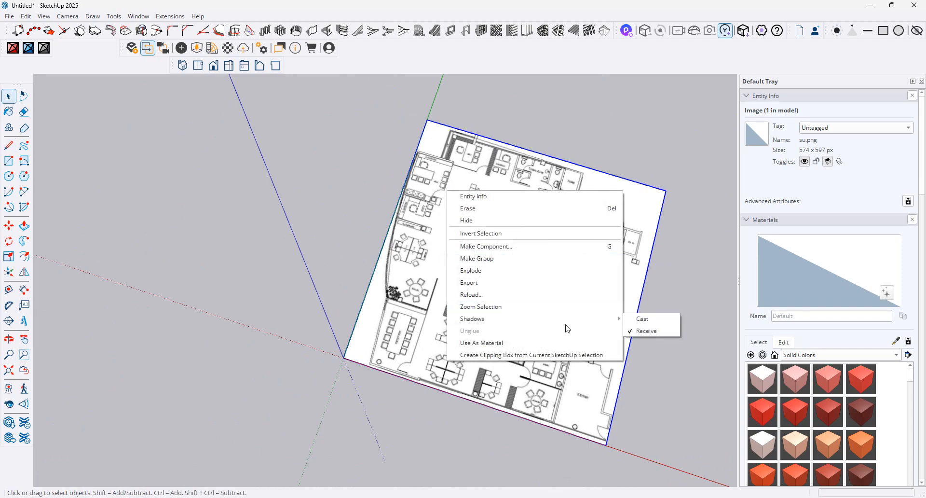
left_click(483, 233)
scroll(566, 226, "up", 5)
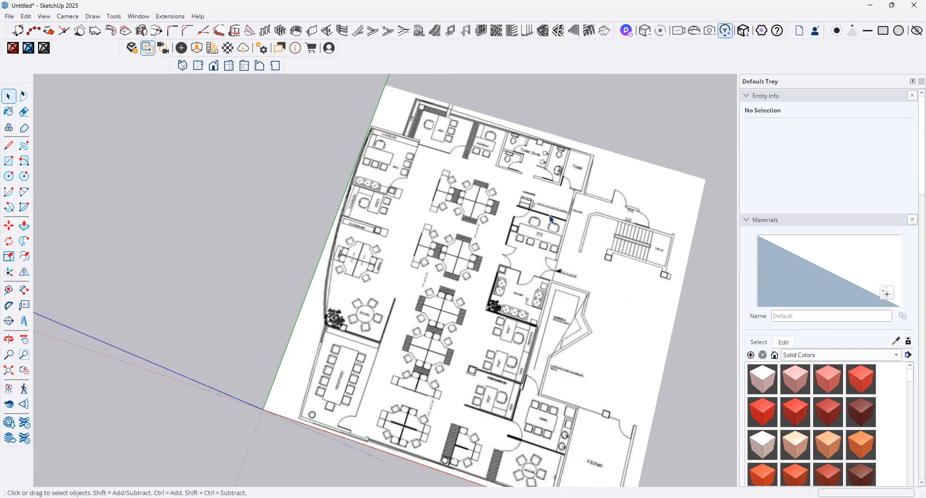
middle_click_drag(571, 220, 260, 314)
scroll(480, 333, "down", 3)
scroll(481, 333, "down", 2)
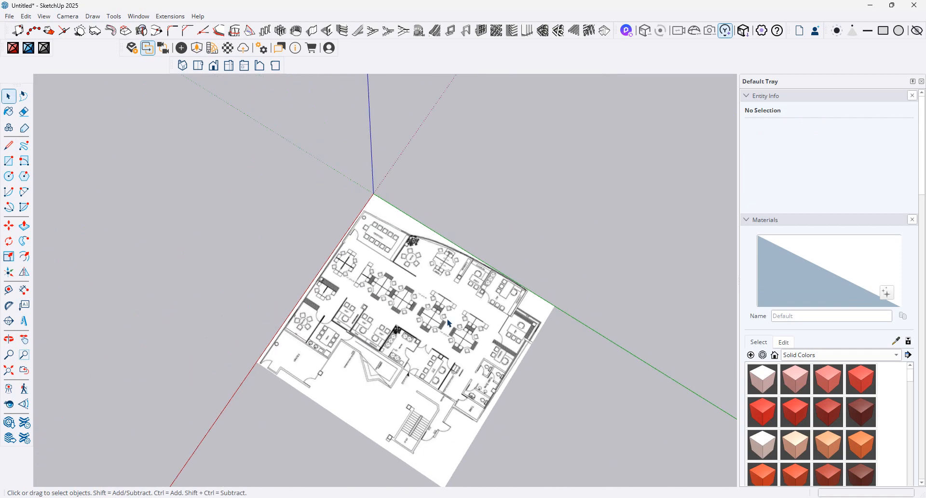
scroll(413, 414, "up", 6)
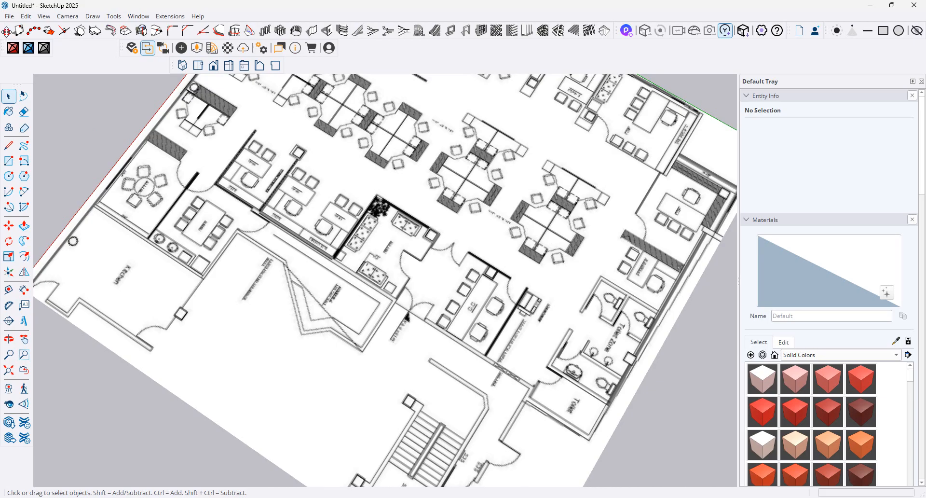
Step: Launch the MajWall extension and start drawing a wall after editing its wall width and wall height
left_click_drag(7, 32, 74, 22)
left_click(171, 16)
mouse_move(138, 16)
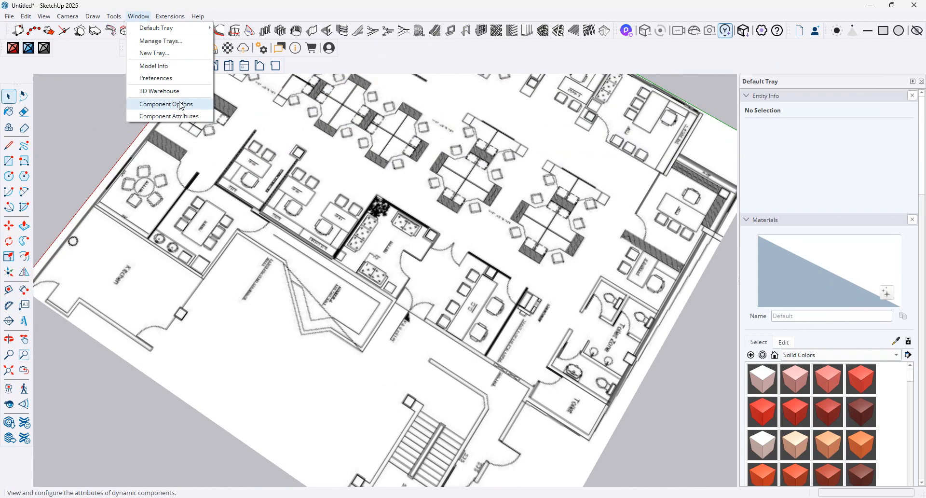
mouse_move(170, 16)
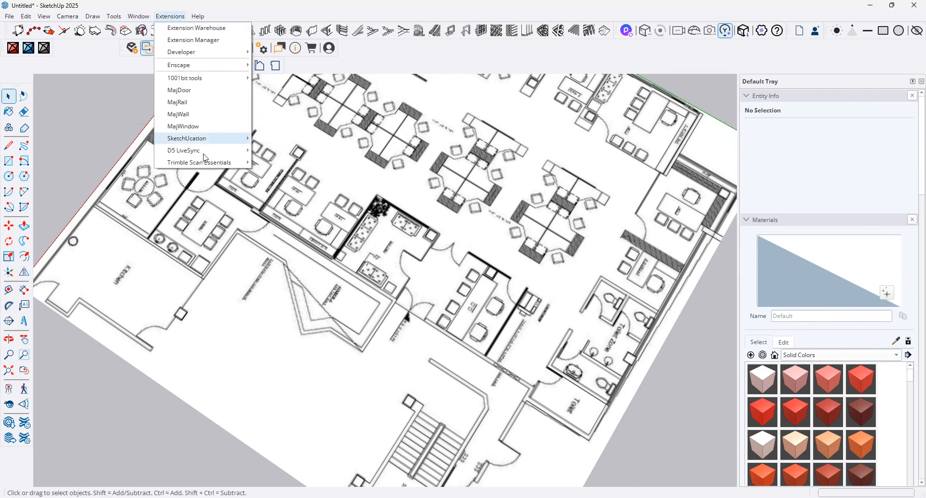
left_click(190, 114)
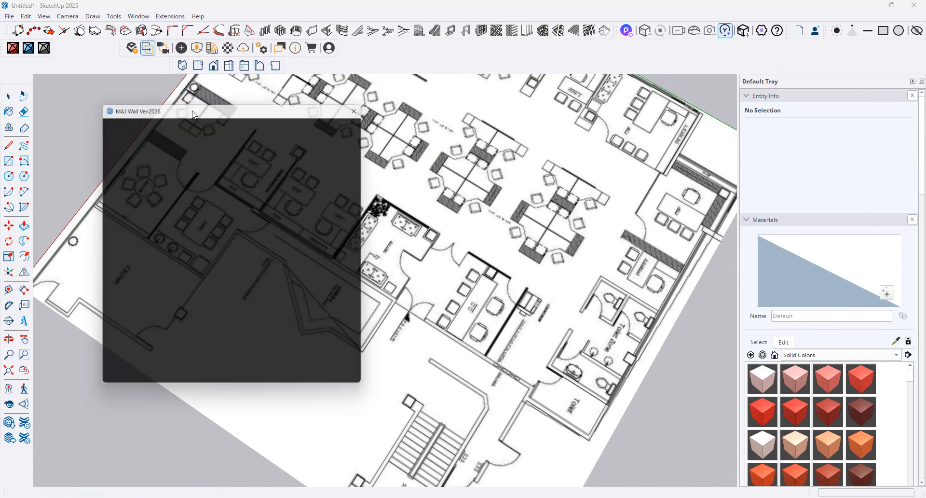
left_click(243, 169)
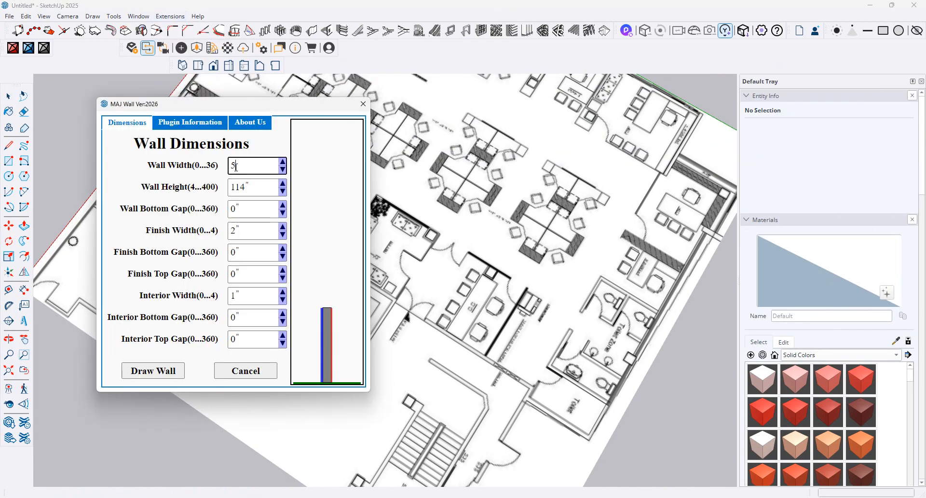
key("BackSpace")
left_click(250, 186)
key("BackSpace")
left_click(163, 380)
Step: Trace the wall path along the corridor side of the toilets for about 24' 8", turning about 12' 2" down to the outer wall
scroll(548, 375, "up", 4)
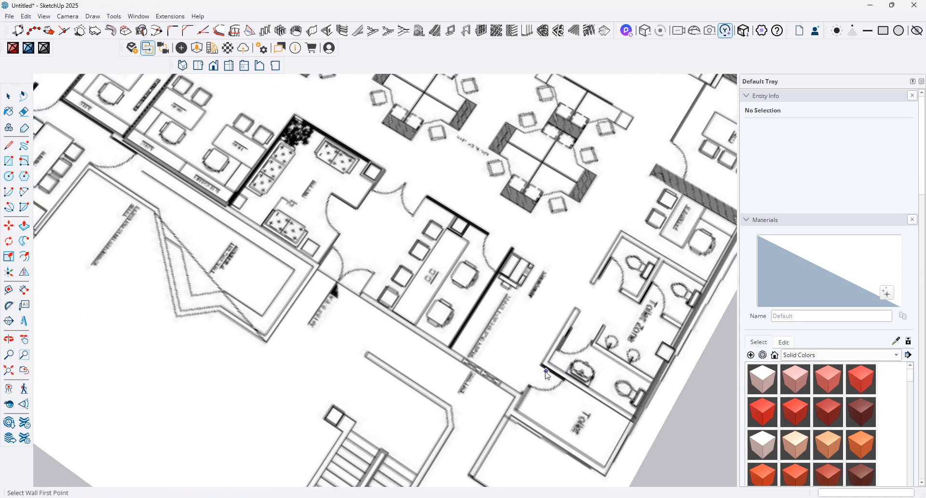
scroll(548, 375, "up", 3)
scroll(547, 361, "up", 1)
scroll(546, 361, "down", 2)
middle_click_drag(546, 361, 373, 283)
scroll(372, 283, "down", 2)
scroll(534, 339, "down", 2)
scroll(483, 473, "up", 3)
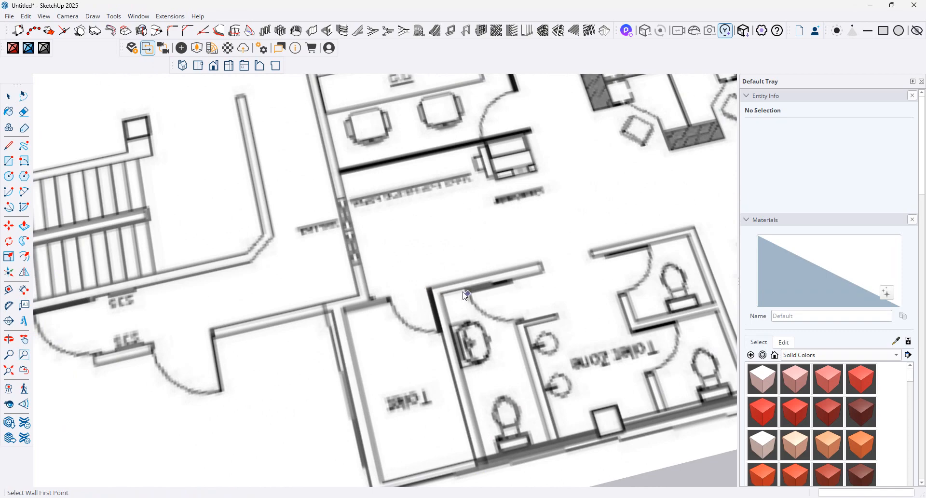
left_click(372, 305)
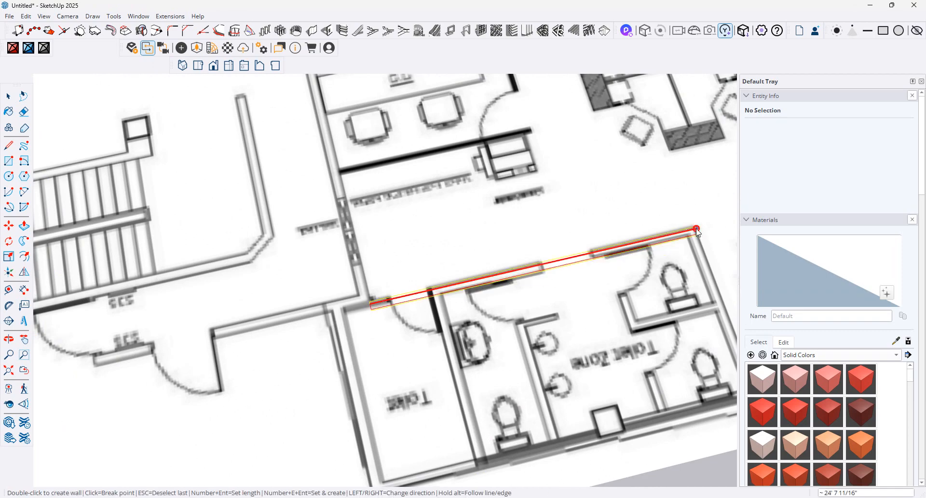
left_click(697, 228)
scroll(442, 249, "down", 3)
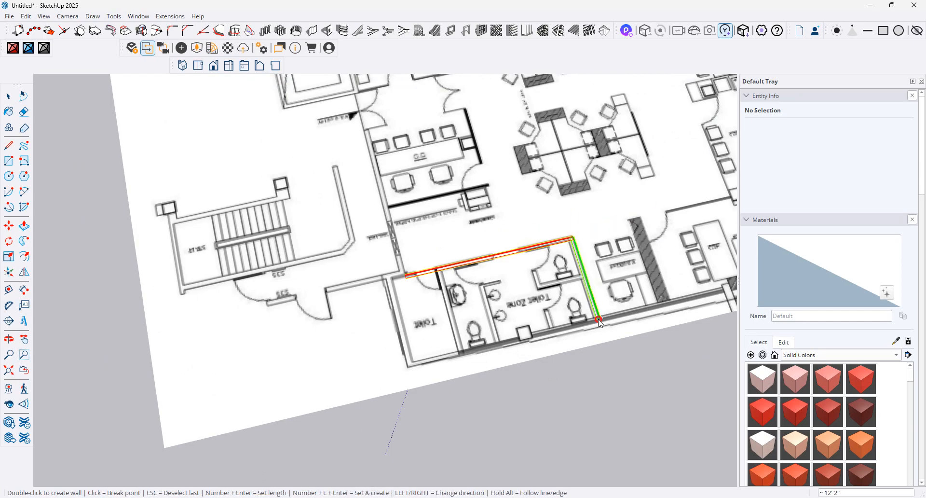
scroll(632, 306, "down", 2)
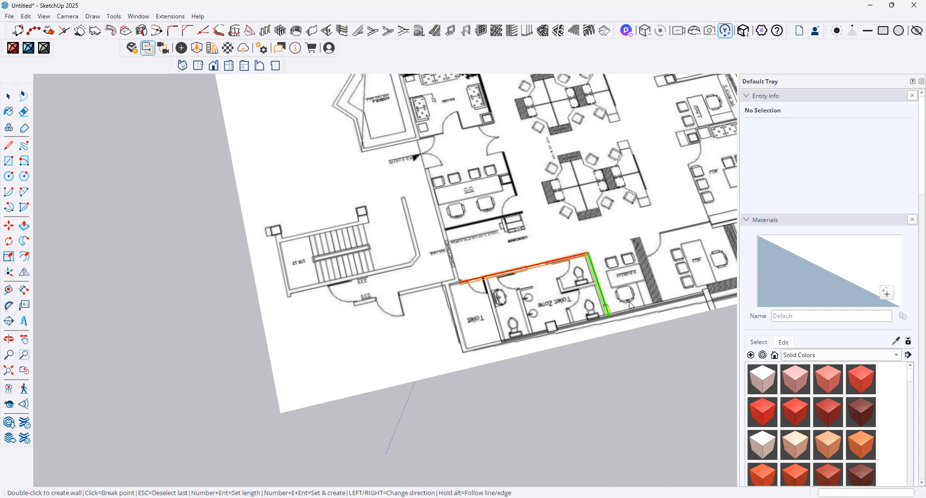
middle_click_drag(632, 306, 495, 307)
Step: Continue the wall path about 18' 10" along the outer wall, around the small jog, about 10' 5" to the corner, and up the office's side
scroll(565, 357, "up", 5)
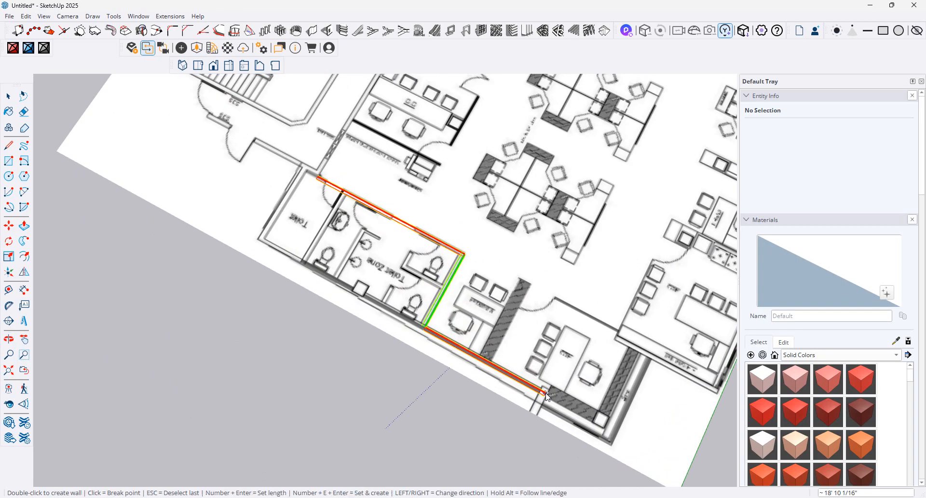
left_click(546, 394)
left_click(540, 404)
left_click(611, 440)
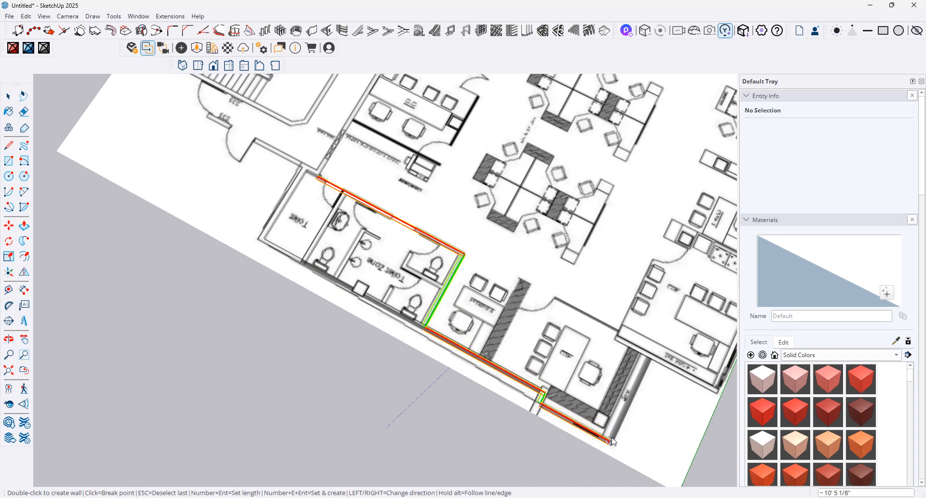
left_click(648, 361)
Step: Finish the wall path with a segment about 10' 2" long along the adjacent office's outer edge and create the walls
scroll(642, 359, "up", 3)
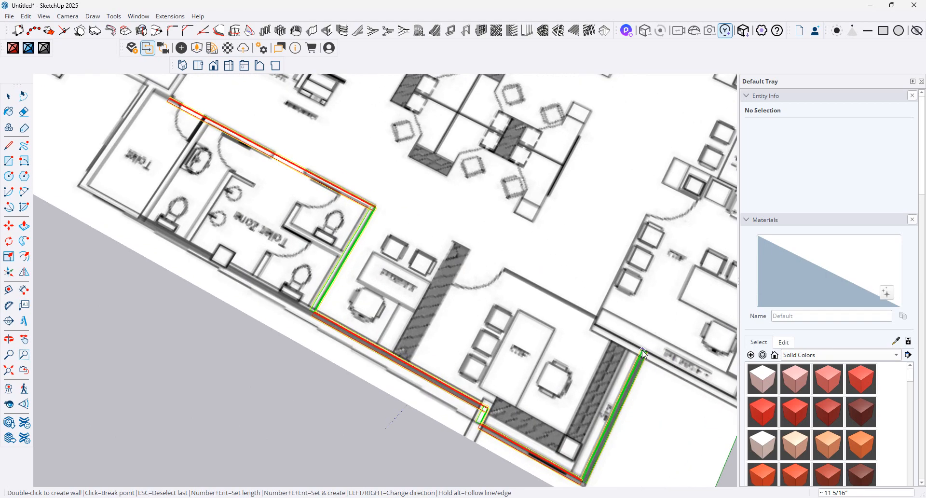
scroll(707, 393, "down", 2)
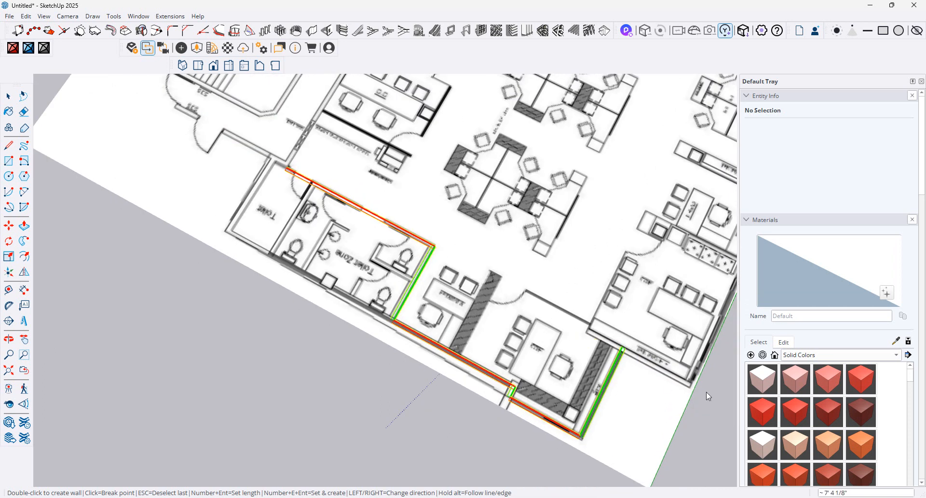
scroll(707, 393, "up", 2)
double_click(686, 381)
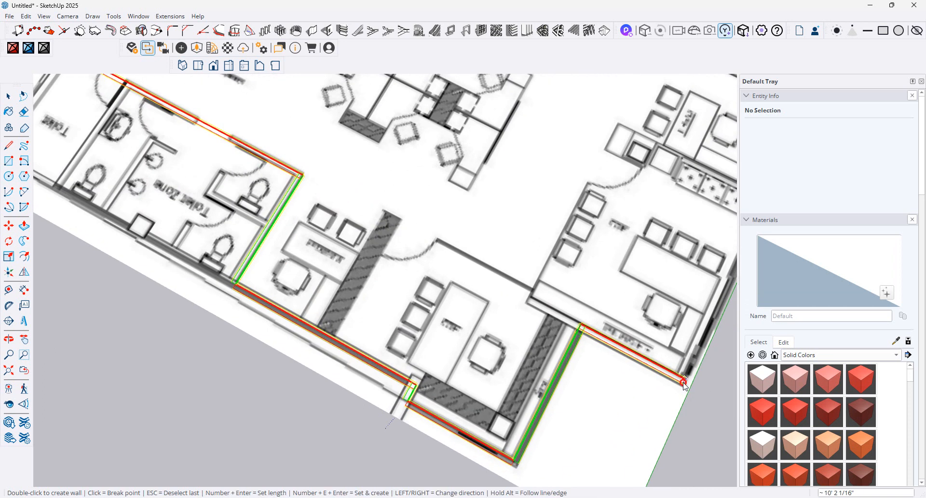
middle_click_drag(602, 374, 637, 276)
scroll(635, 272, "down", 2)
middle_click_drag(461, 265, 614, 290)
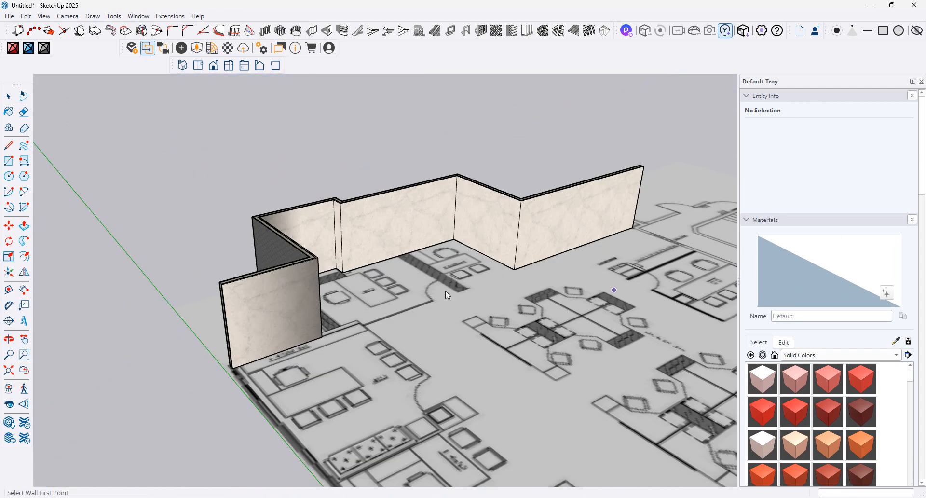
left_click(281, 322)
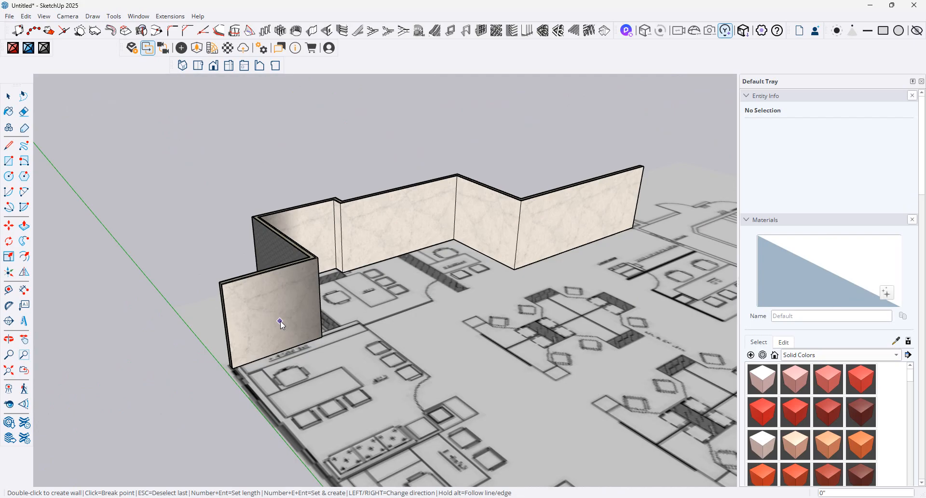
Step: Try replacing the marble texture on the walls' interior finish with the wood-plank image from the Desktop
key("Escape")
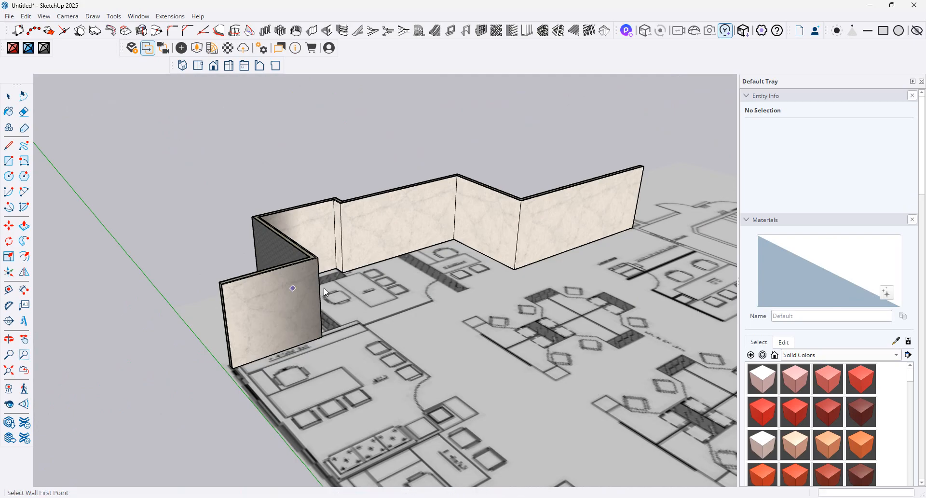
left_click(896, 340)
left_click(598, 226)
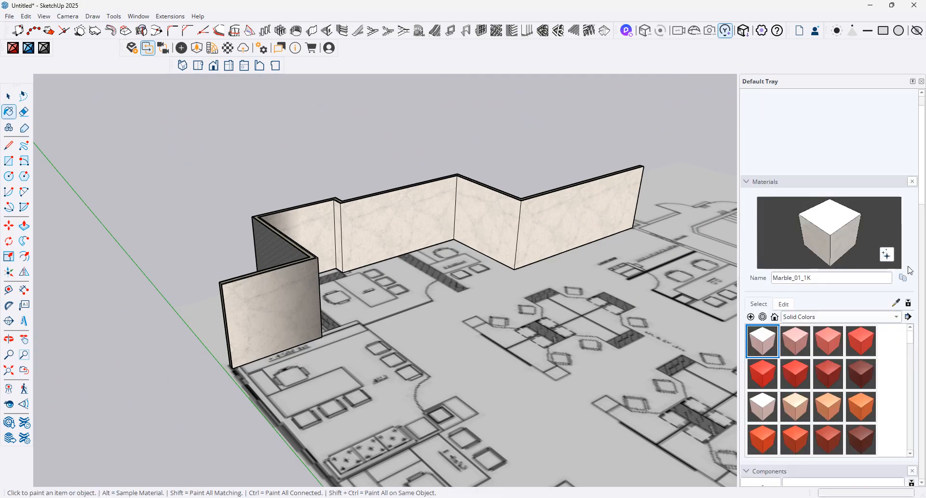
left_click(785, 304)
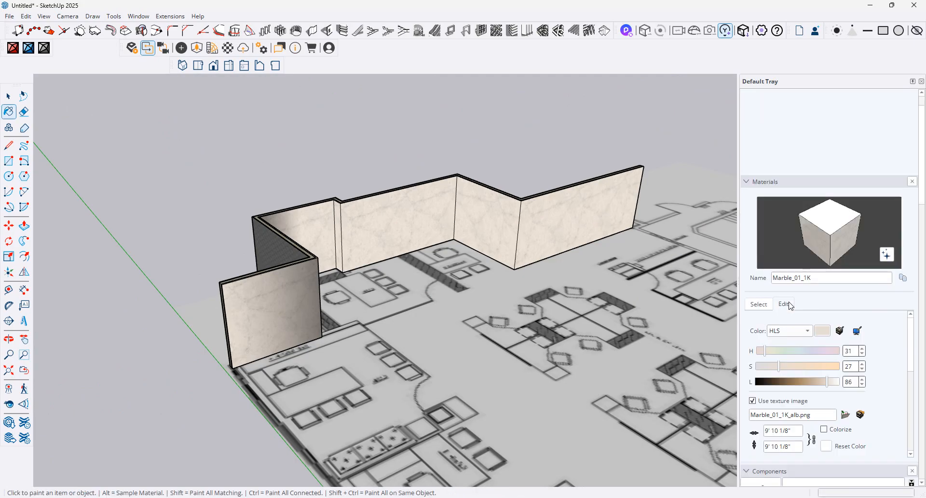
left_click(848, 416)
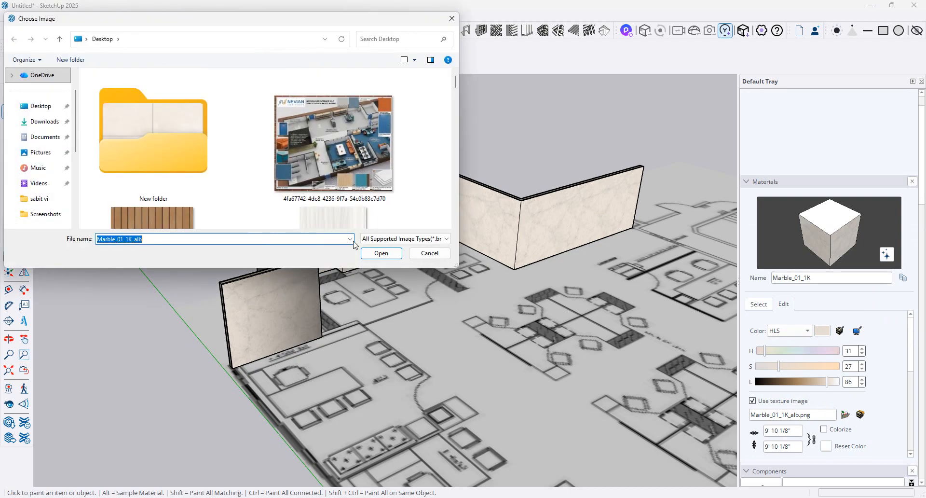
double_click(150, 220)
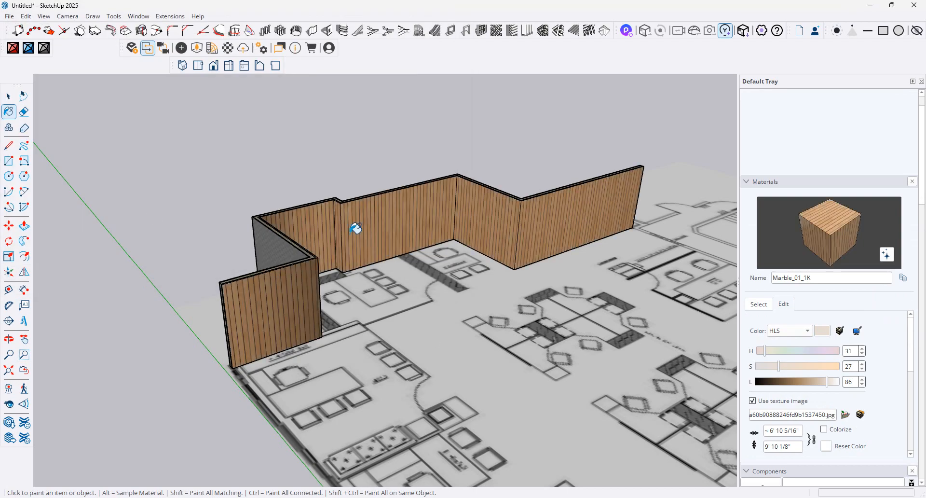
key("ctrl+z")
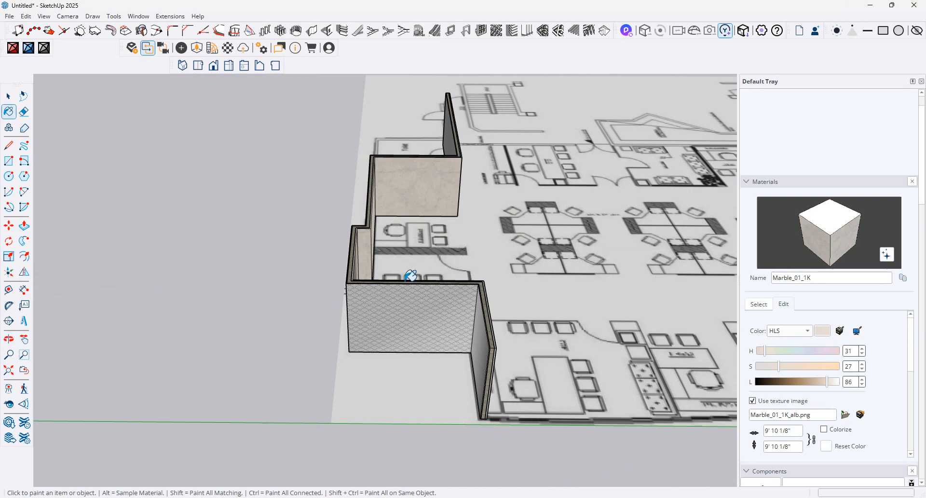
Step: Launch MajWall with its current dimensions and start a new wall at the base of the existing wall's free end at the façade
scroll(411, 275, "down", 3)
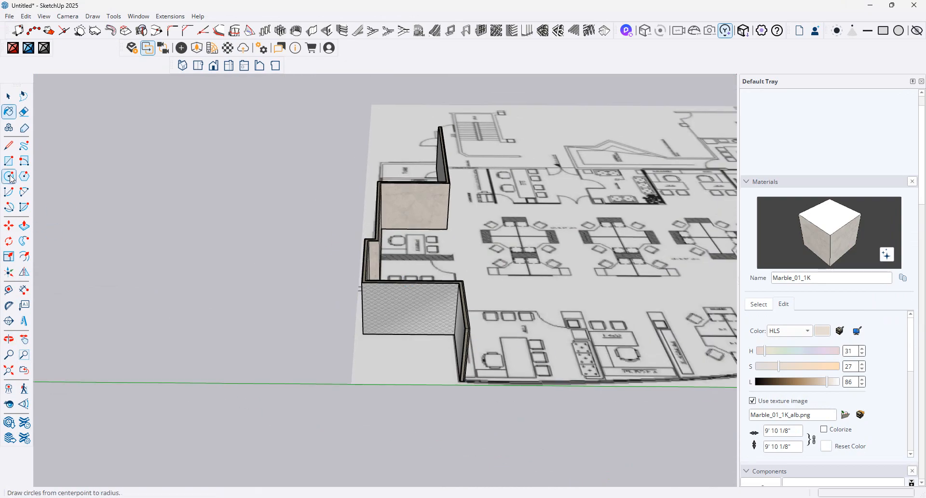
key("alt+w")
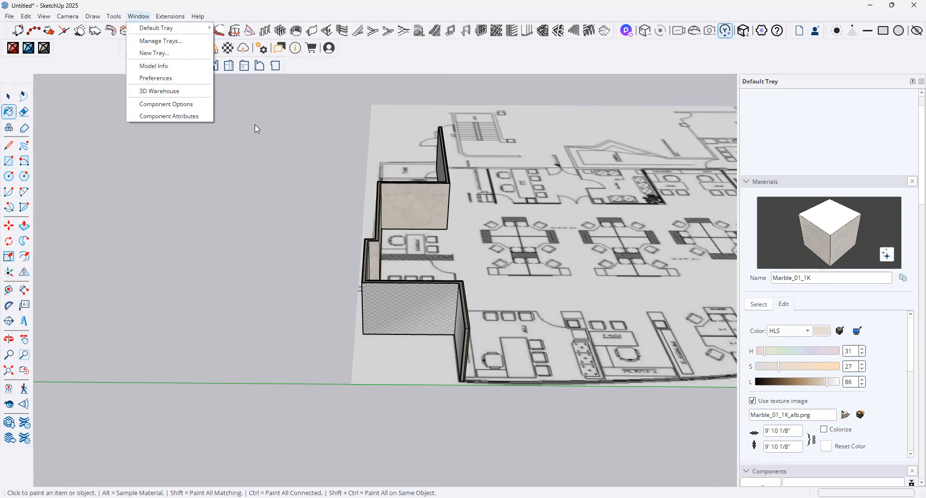
mouse_move(170, 16)
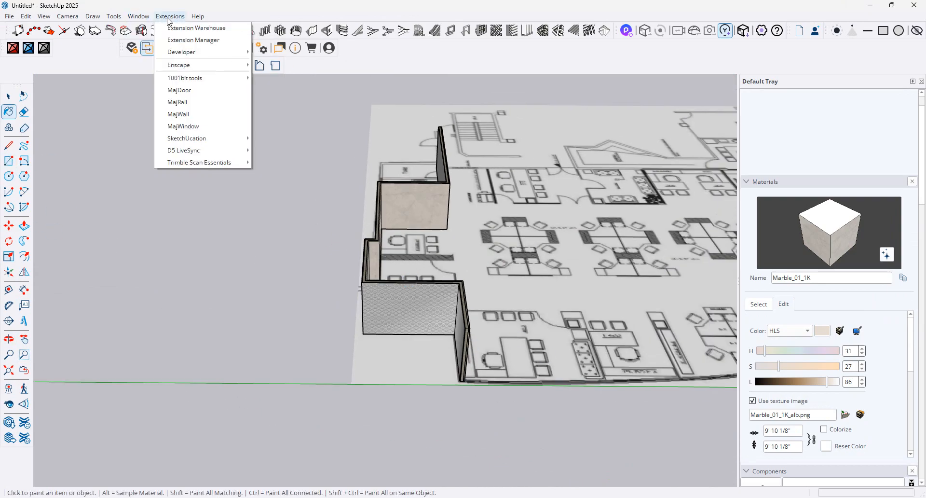
left_click(209, 114)
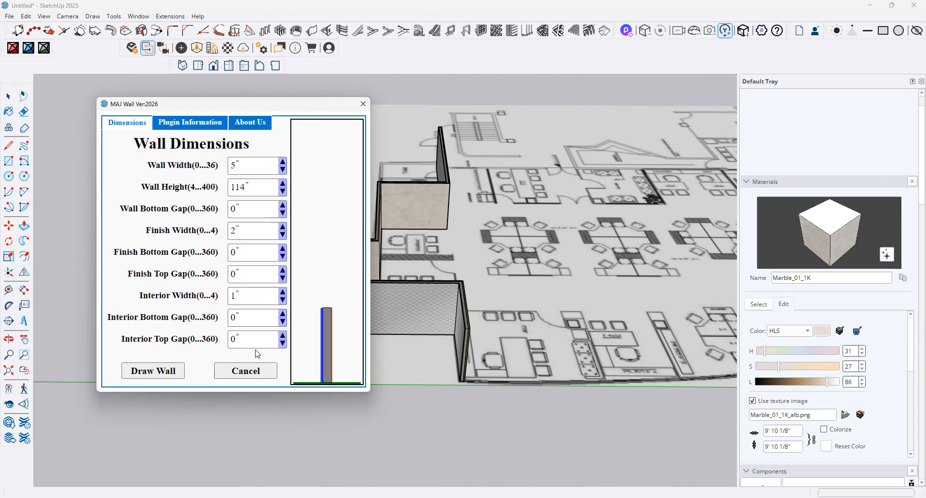
left_click(153, 371)
scroll(492, 387, "down", 3)
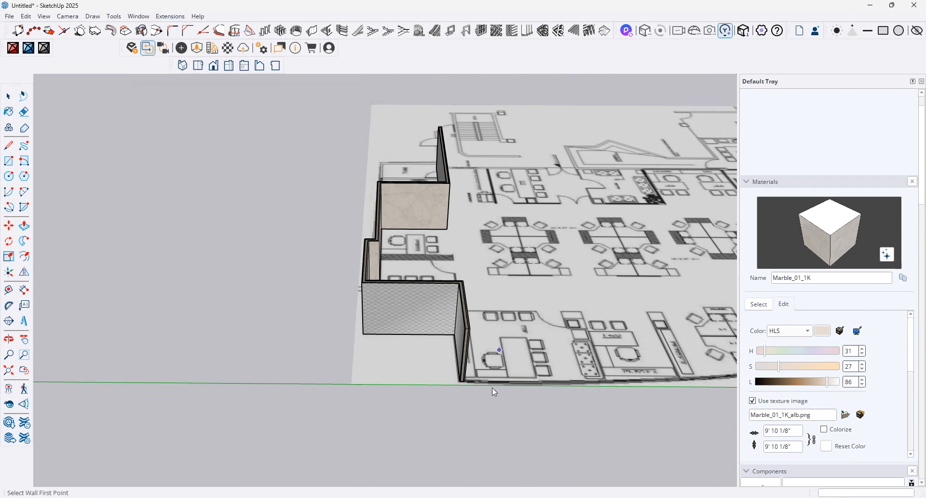
scroll(483, 389, "up", 3)
middle_click_drag(483, 389, 384, 419)
scroll(384, 418, "up", 5)
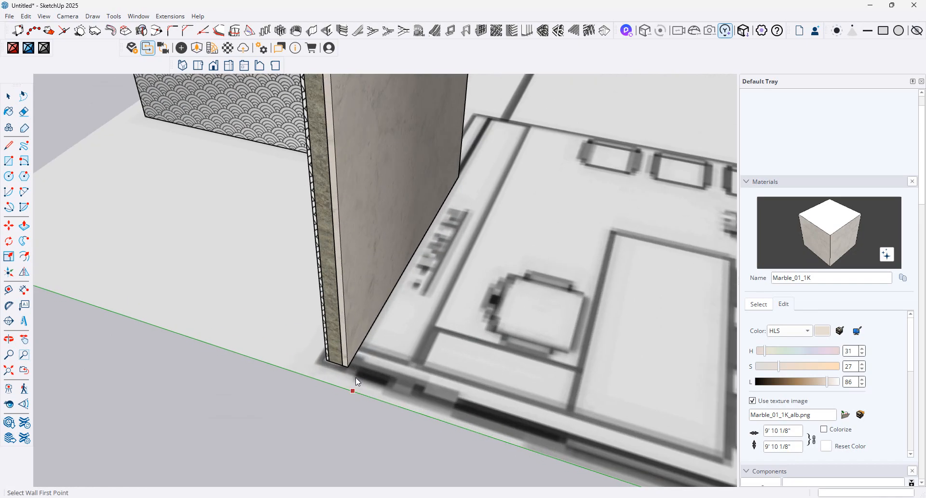
left_click(349, 366)
Step: Trace the wall path about 24' along the straight façade and begin the curve with two shorter segments, the second about 6' 9" long
scroll(406, 363, "down", 6)
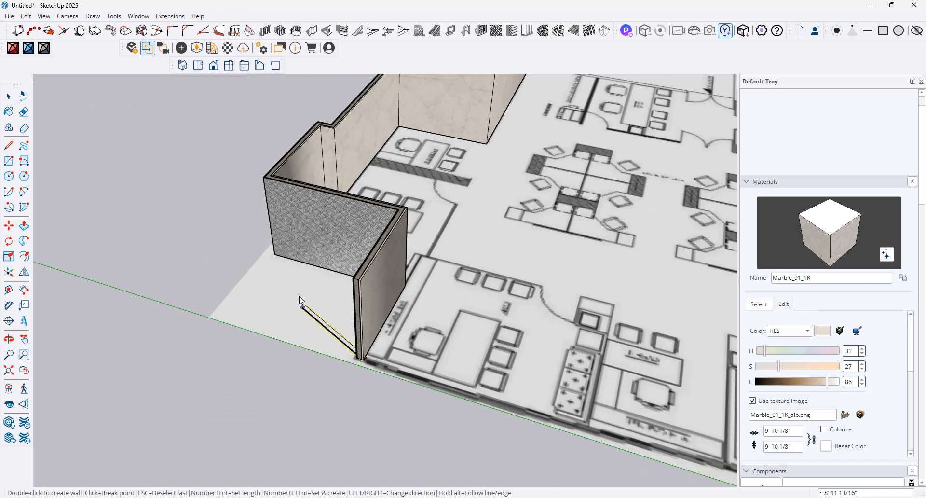
scroll(492, 371, "up", 6)
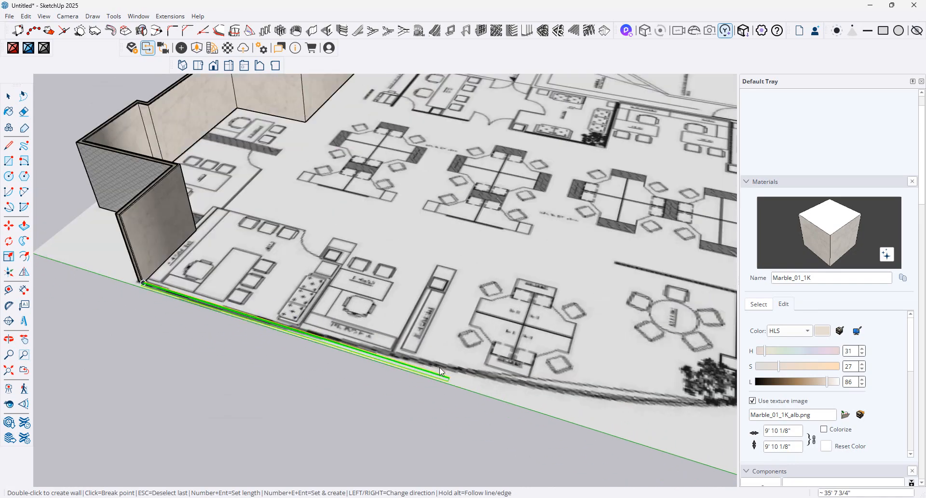
scroll(368, 352, "up", 2)
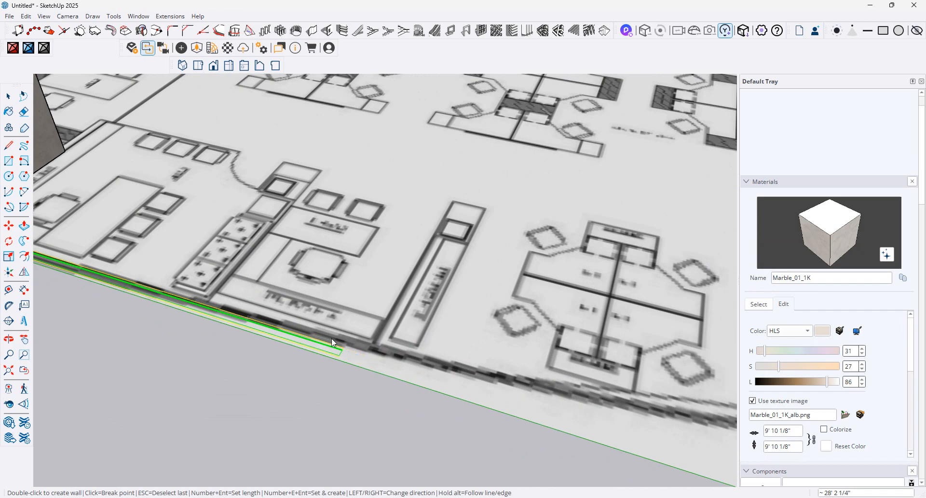
left_click(272, 330)
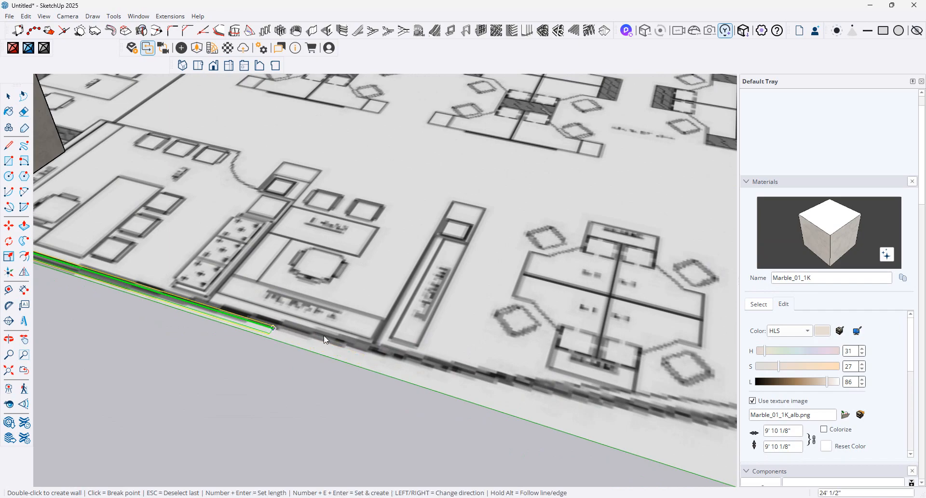
scroll(377, 355, "down", 3)
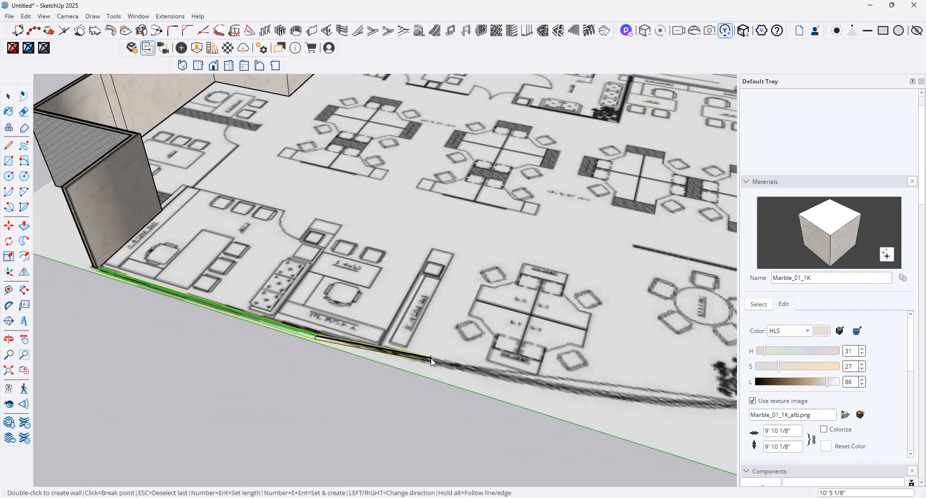
middle_click_drag(423, 362, 347, 394)
left_click(395, 366)
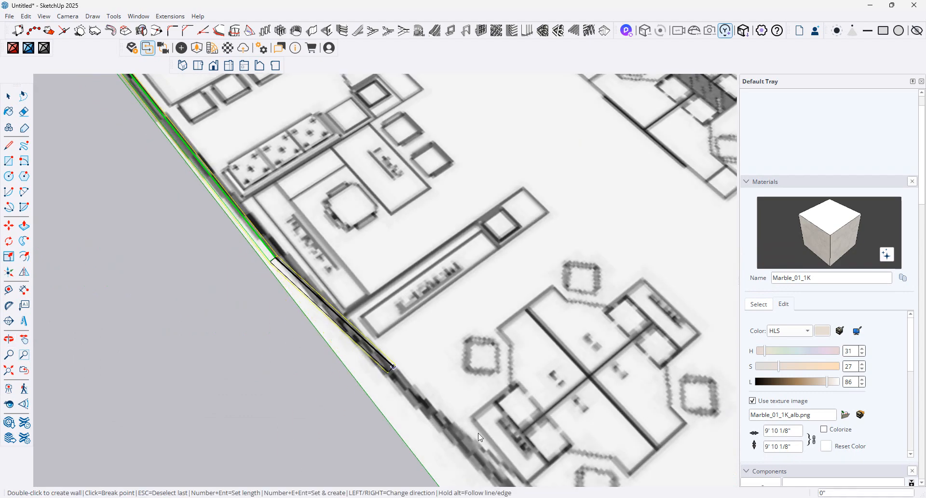
left_click(482, 454)
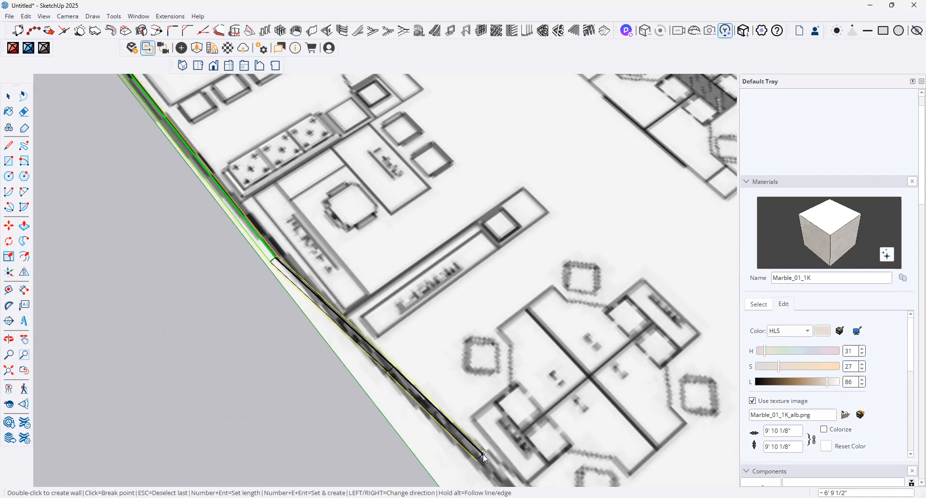
Step: Continue the wall path in short segments around the curved façade to the conference room partition, ending with one about 3' long
scroll(391, 260, "down", 3)
scroll(392, 260, "down", 3)
scroll(522, 423, "up", 1)
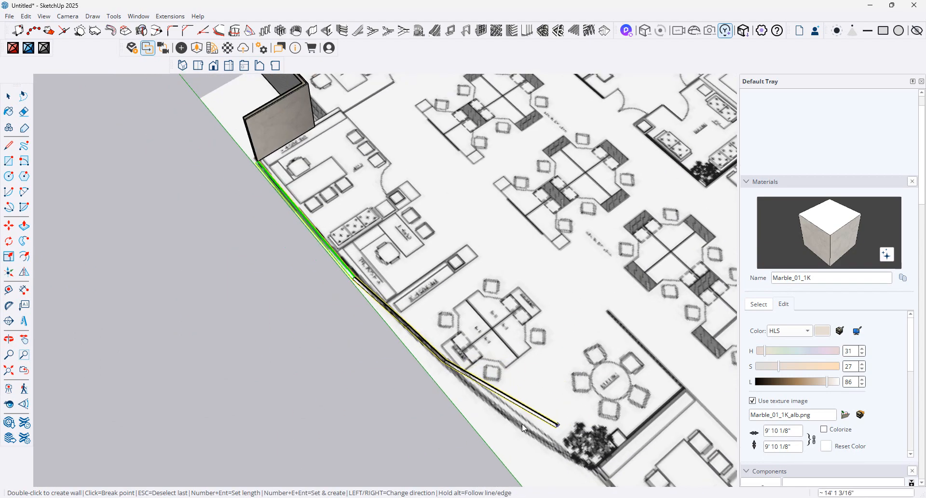
left_click(505, 413)
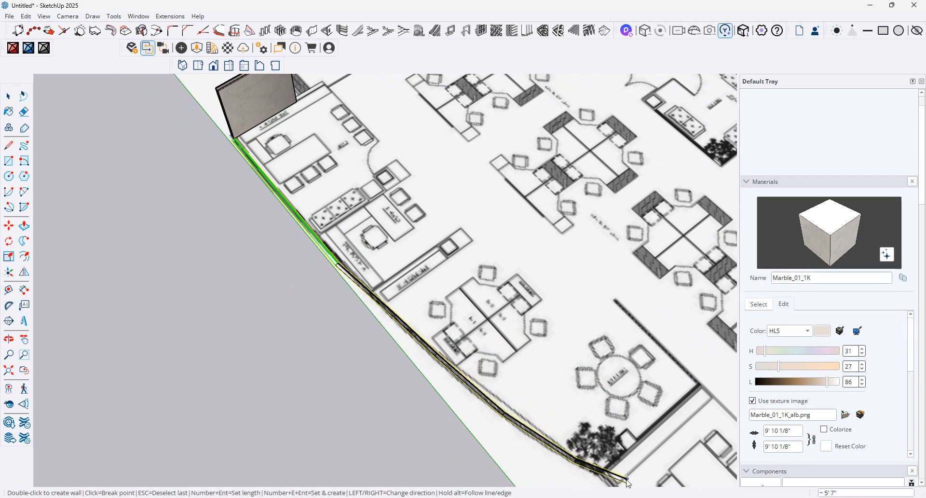
middle_click_drag(598, 464, 624, 430)
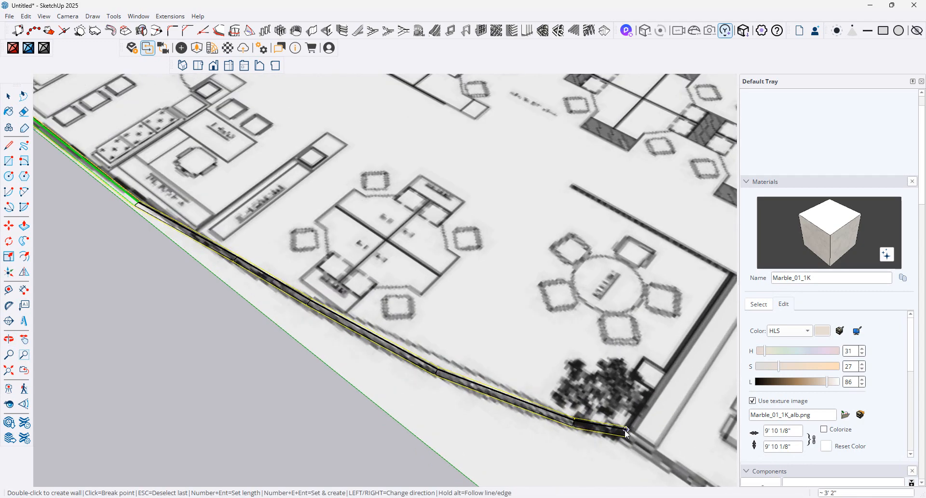
scroll(625, 430, "down", 5)
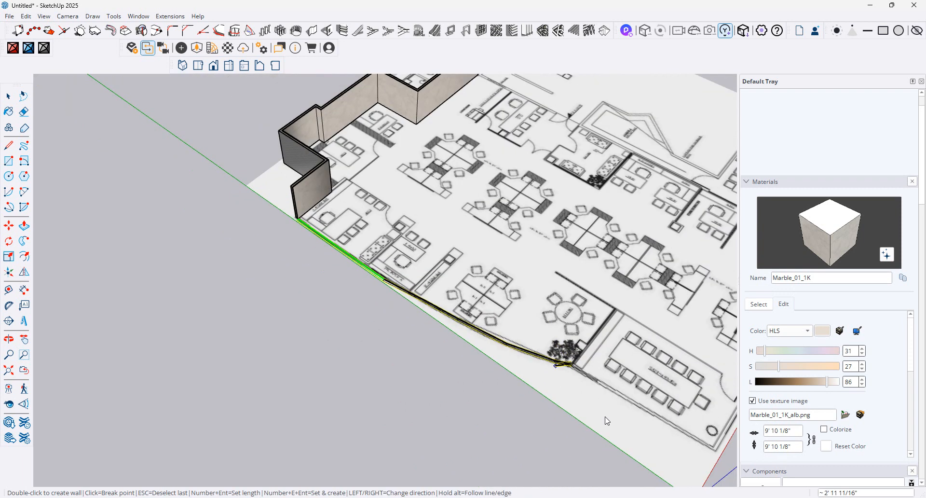
Step: Finish the wall path with a segment about 5' 5" long along the conference room's outer edge and create the walls
scroll(592, 389, "up", 3)
scroll(591, 389, "up", 2)
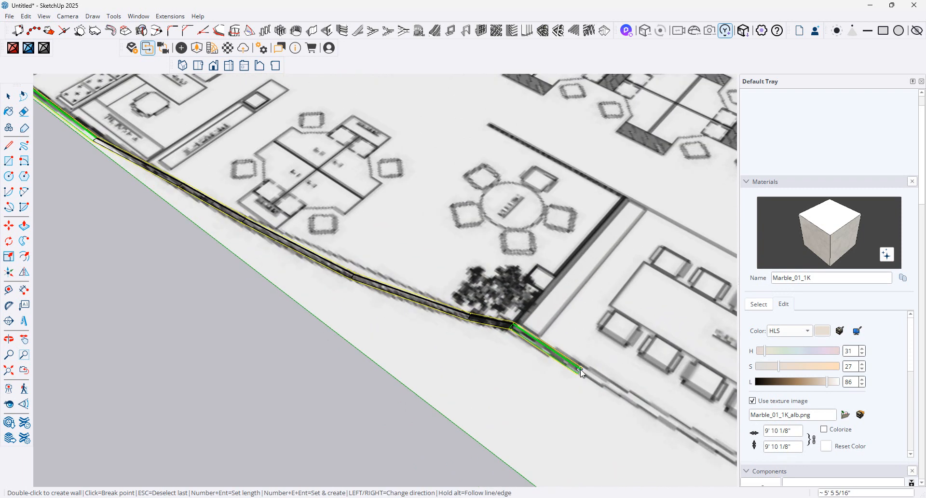
left_click(581, 369)
scroll(441, 356, "down", 2)
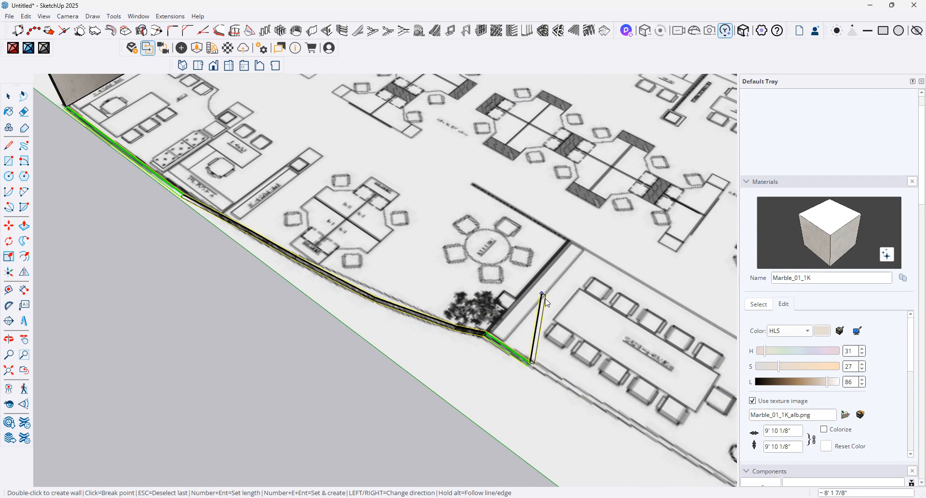
double_click(532, 364)
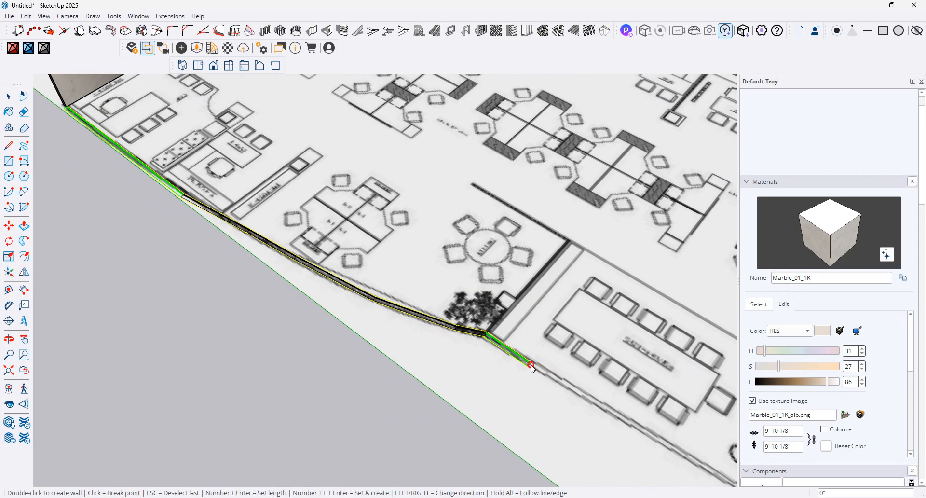
Step: Draw an L-shaped partition from the façade wall beside the plant, along the conference room and then past the round table area
middle_click_drag(531, 346, 329, 294)
scroll(414, 286, "down", 4)
scroll(288, 305, "up", 5)
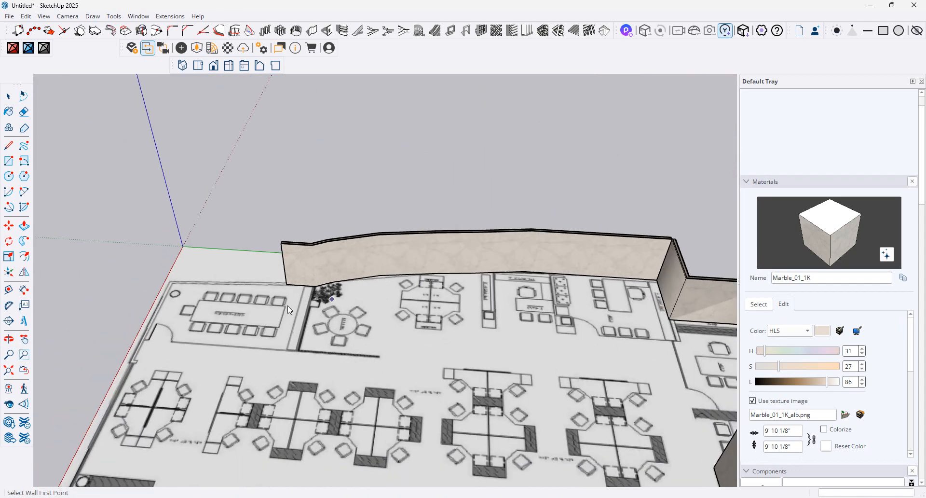
scroll(316, 291, "up", 4)
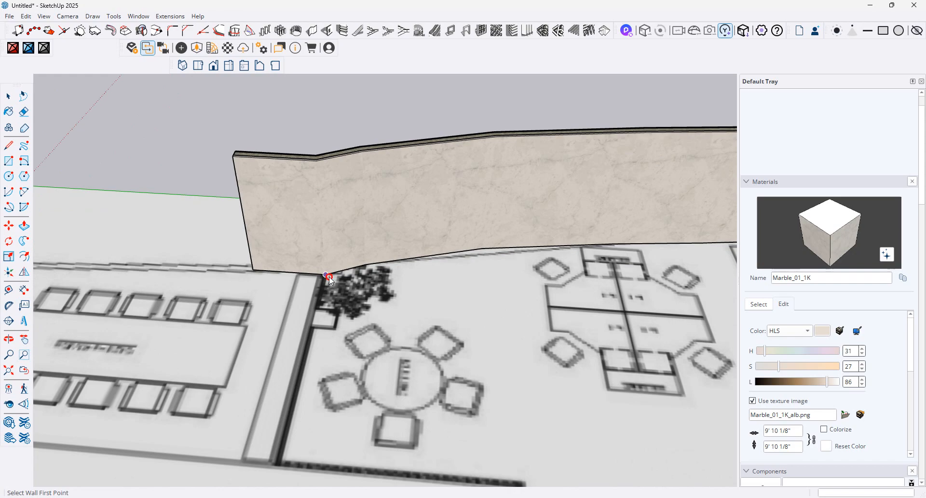
left_click(328, 276)
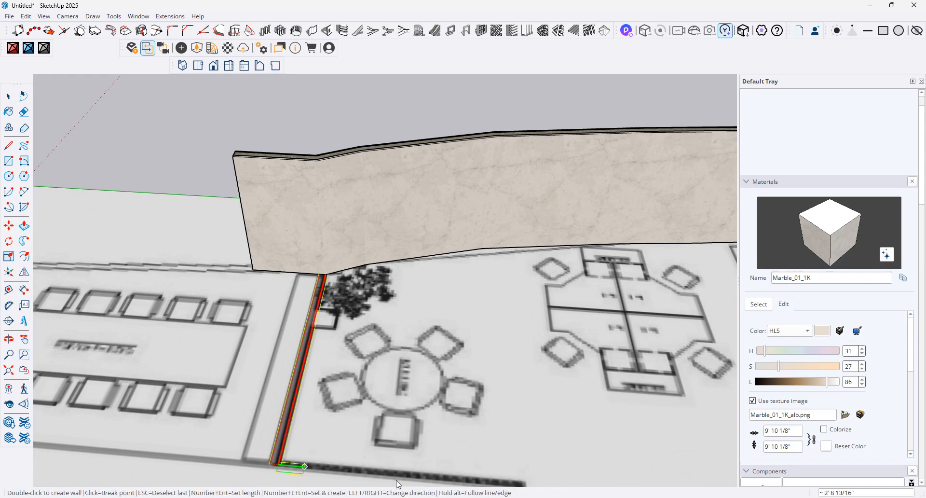
double_click(524, 483)
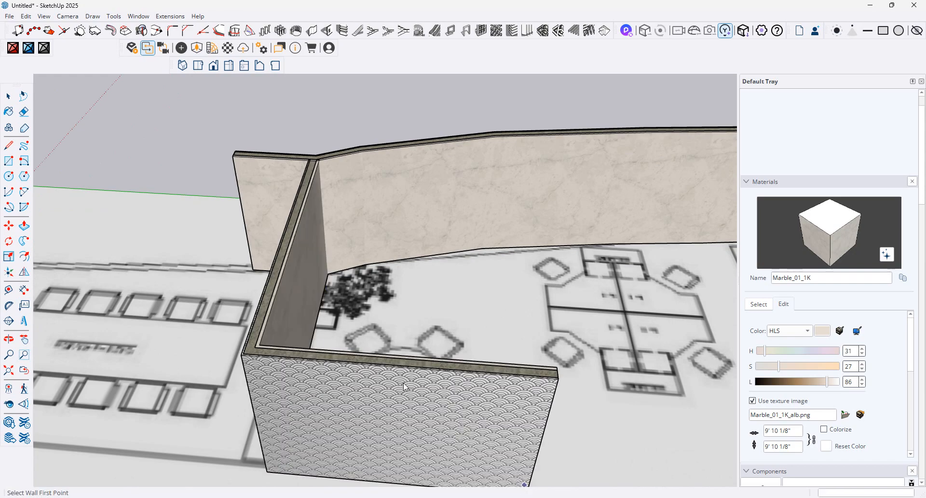
Step: Sample the Fabric_Japanese_1_1K material from the partition's scalloped face and replace its texture with the white wood-grain image 47fe338ff85b4f5f933171c2478c0fbb
scroll(342, 302, "down", 4)
middle_click_drag(342, 302, 338, 347)
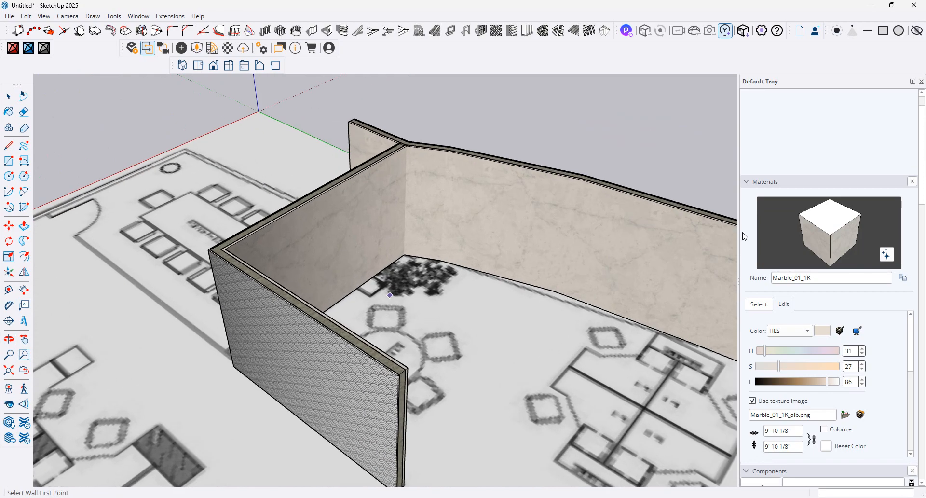
left_click(767, 303)
left_click(896, 303)
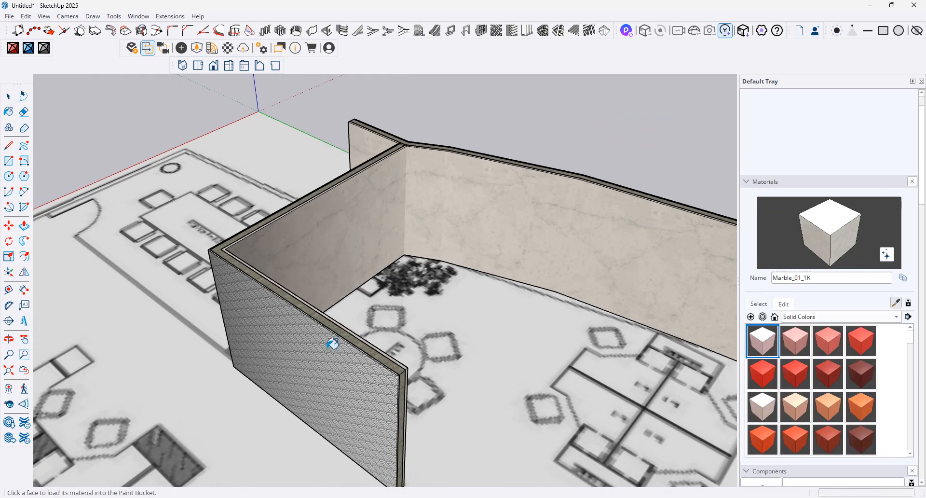
left_click(332, 343)
mouse_move(445, 306)
middle_mouse_down()
mouse_move(260, 227)
mouse_move(383, 233)
middle_mouse_up()
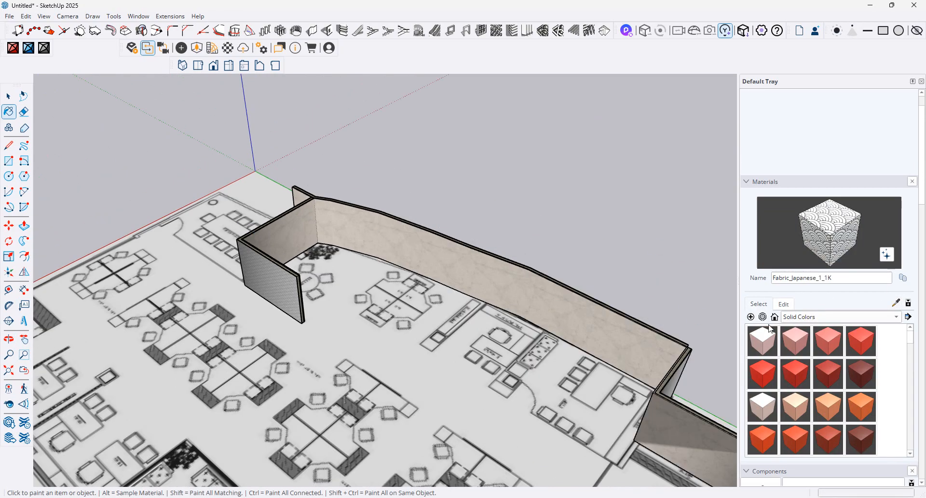
left_click(785, 304)
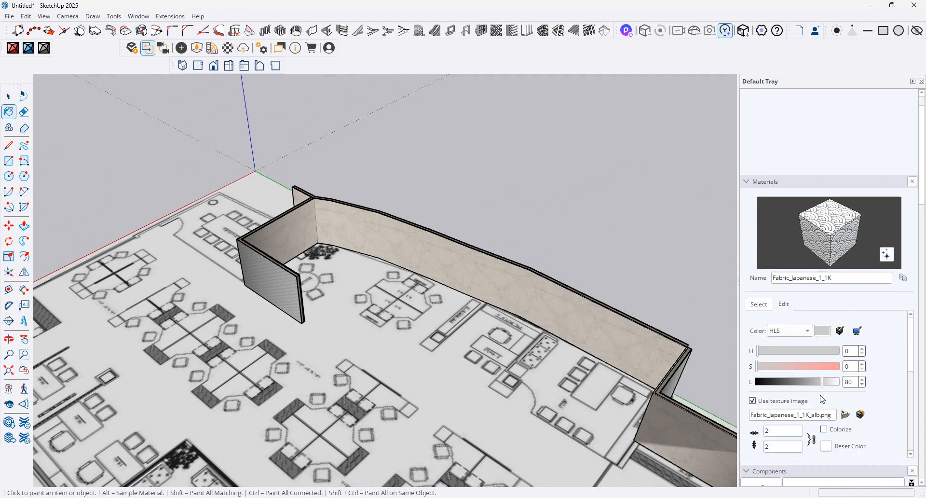
left_click(846, 415)
scroll(354, 164, "down", 3)
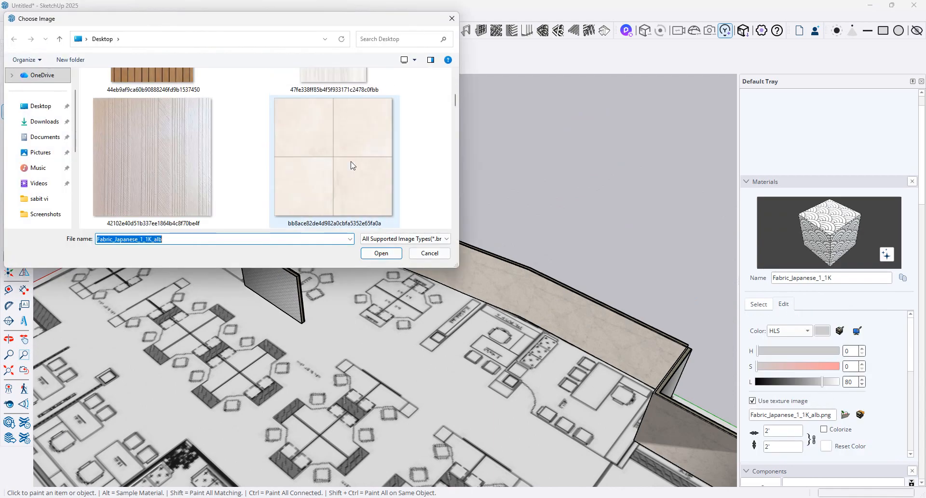
scroll(352, 165, "up", 2)
scroll(319, 148, "down", 3)
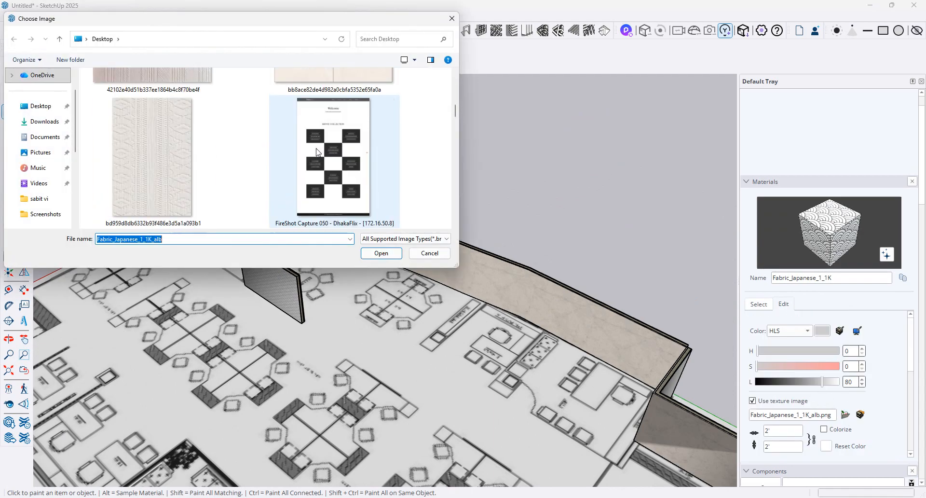
scroll(262, 161, "down", 10)
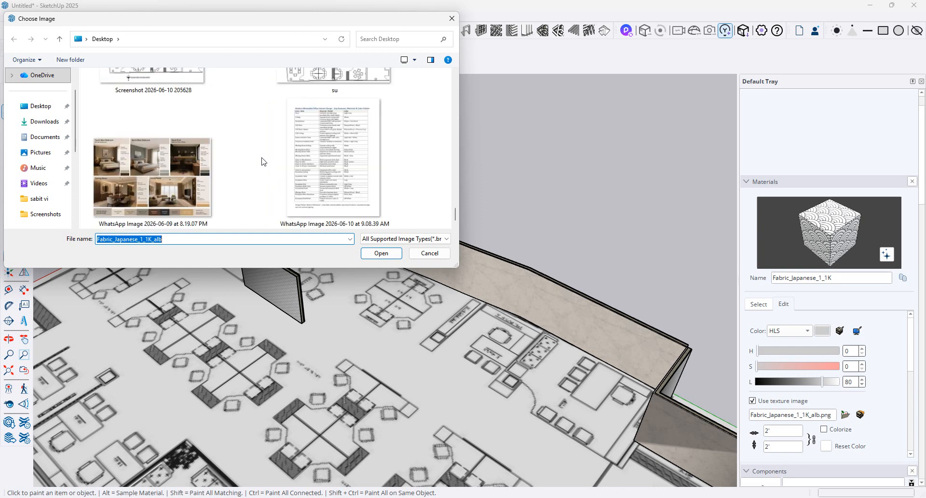
scroll(262, 161, "up", 20)
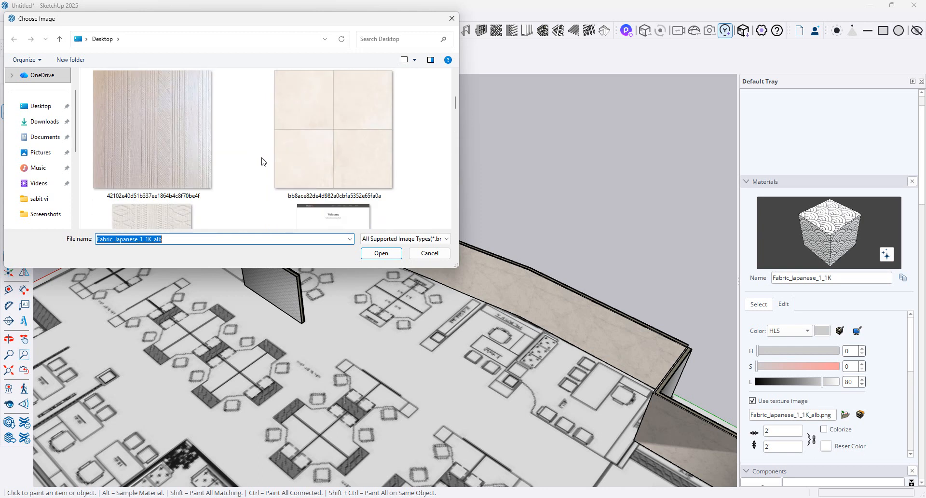
left_click(312, 213)
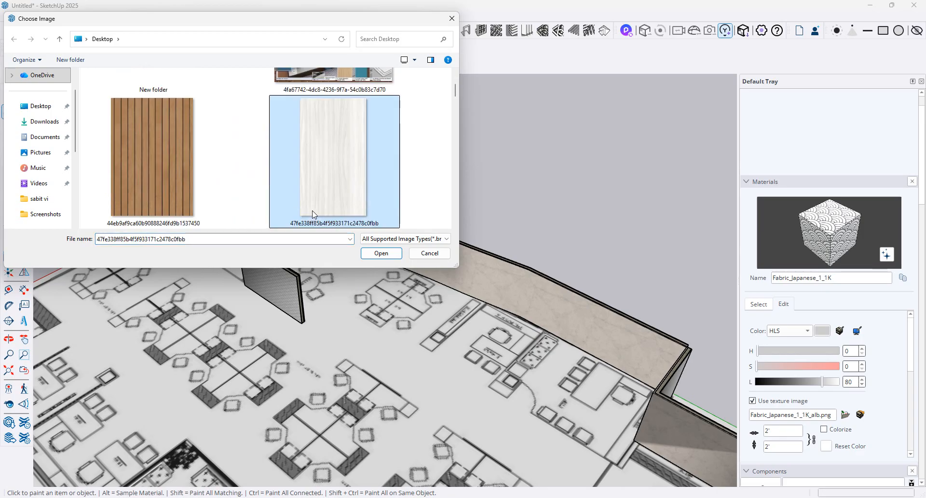
double_click(322, 193)
Step: Begin a new MajWall path at the open end of the façade wall beside the conference room, 5" wide and 114" high
middle_click_drag(327, 186, 366, 207)
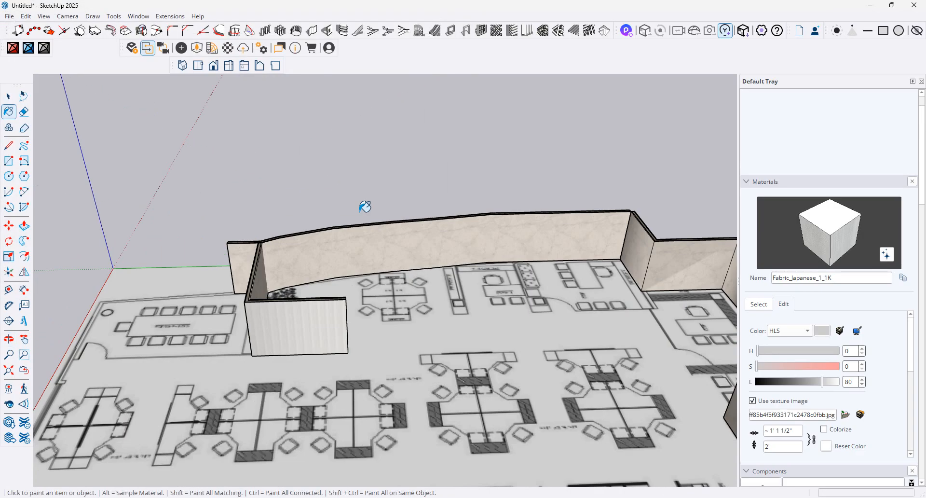
mouse_move(493, 237)
middle_mouse_down()
mouse_move(155, 248)
mouse_move(347, 255)
mouse_move(503, 225)
middle_mouse_up()
mouse_move(297, 256)
middle_mouse_down()
mouse_move(487, 235)
mouse_move(392, 281)
mouse_move(451, 289)
middle_mouse_up()
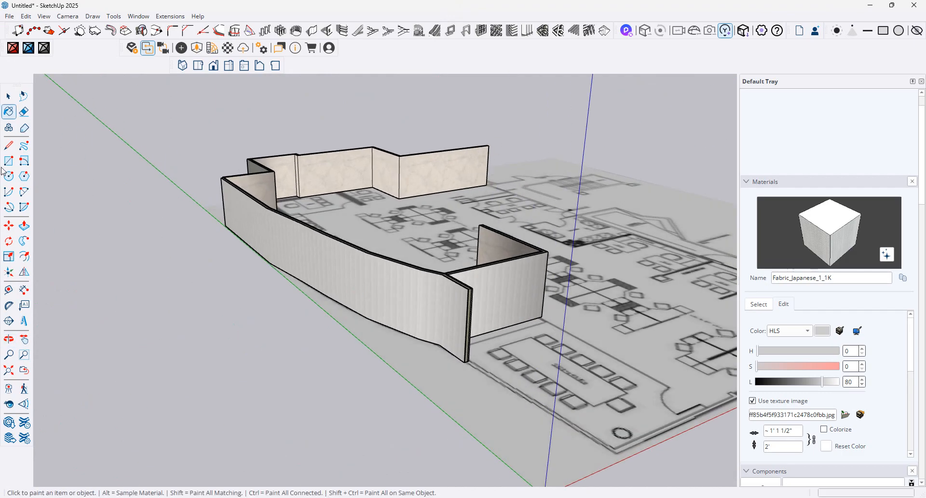
left_click(137, 17)
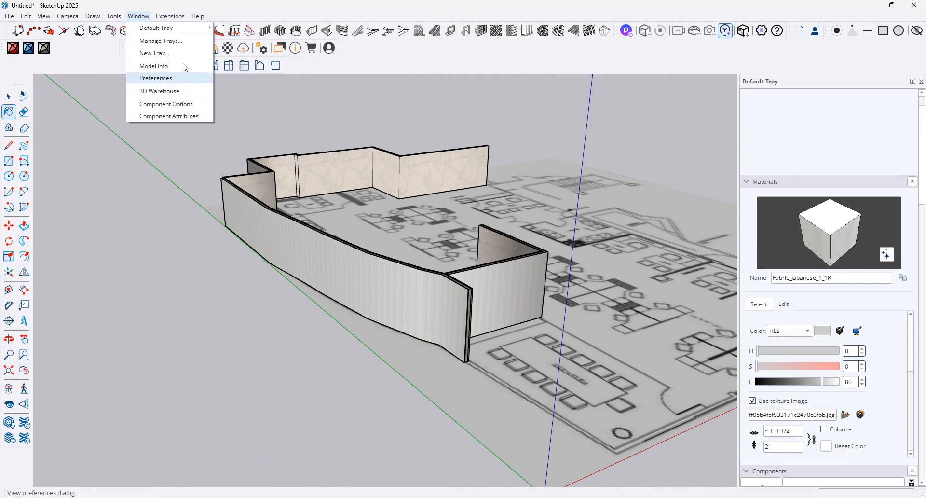
mouse_move(170, 16)
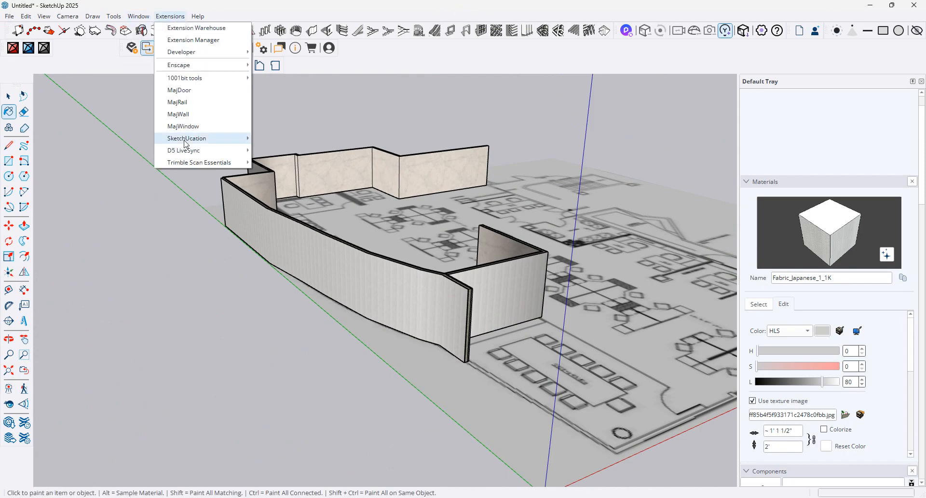
left_click(188, 115)
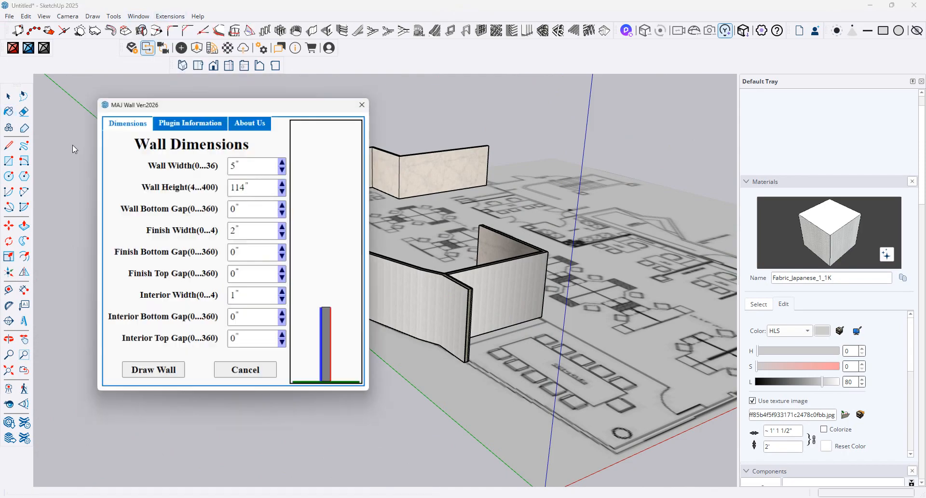
left_click(160, 379)
scroll(91, 214, "down", 3)
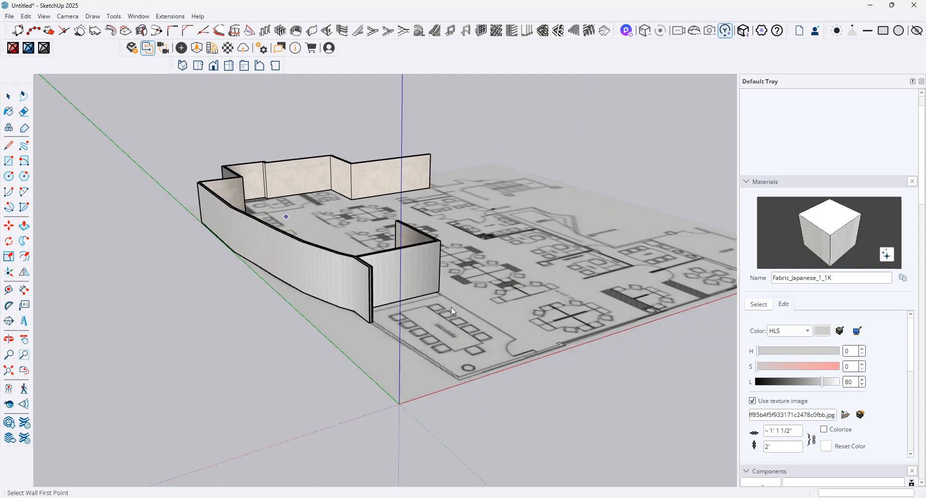
mouse_move(532, 329)
middle_mouse_down()
mouse_move(509, 430)
mouse_move(555, 436)
middle_mouse_up()
scroll(564, 437, "up", 4)
scroll(564, 437, "up", 1)
middle_click_drag(448, 410, 423, 349)
scroll(423, 348, "down", 2)
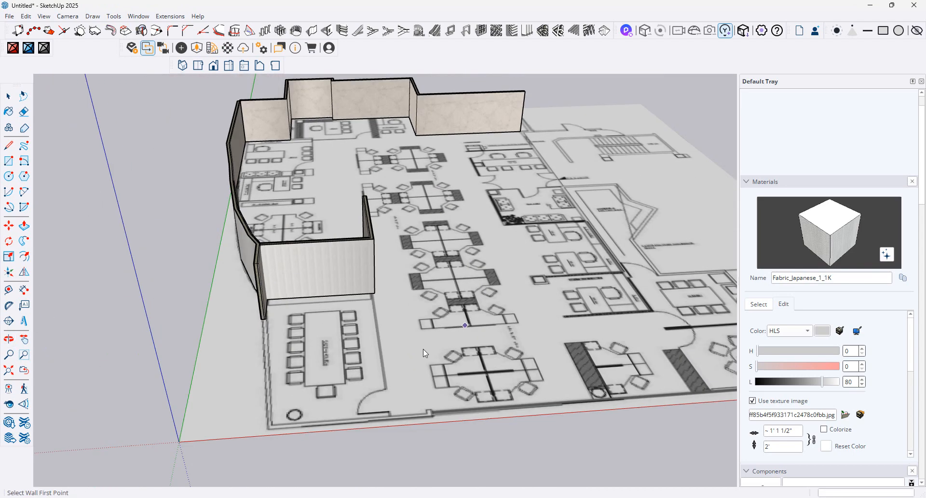
scroll(280, 418, "up", 4)
middle_click_drag(276, 285, 396, 403)
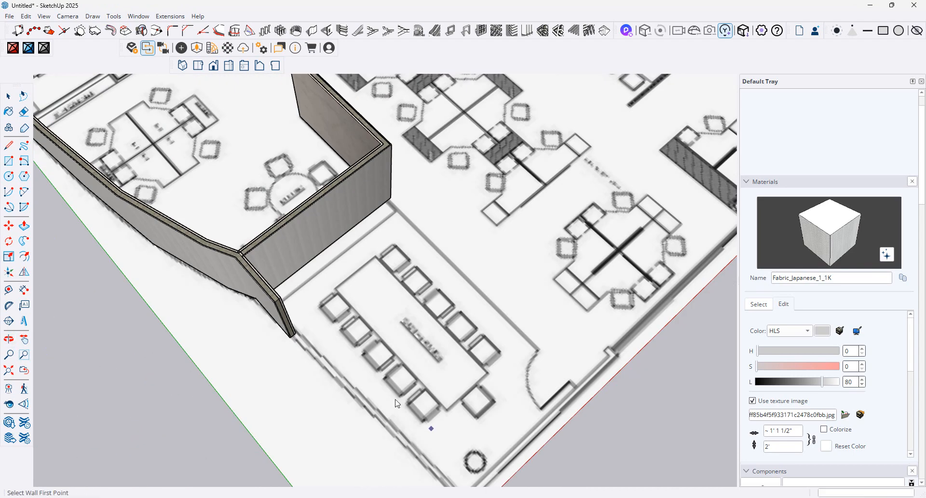
left_click(295, 334)
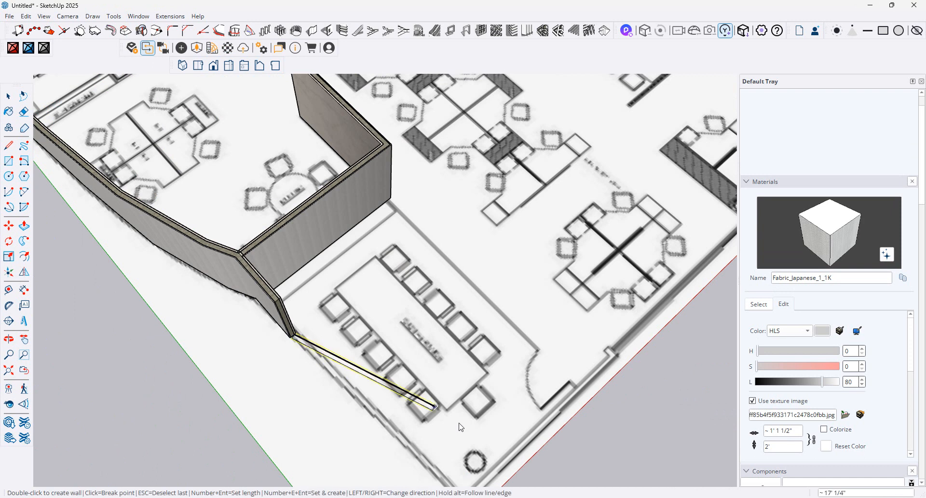
Step: Trace the path about 21' to the building corner and along the outer edge past the door, then create the walls with a short return
scroll(406, 310, "down", 1)
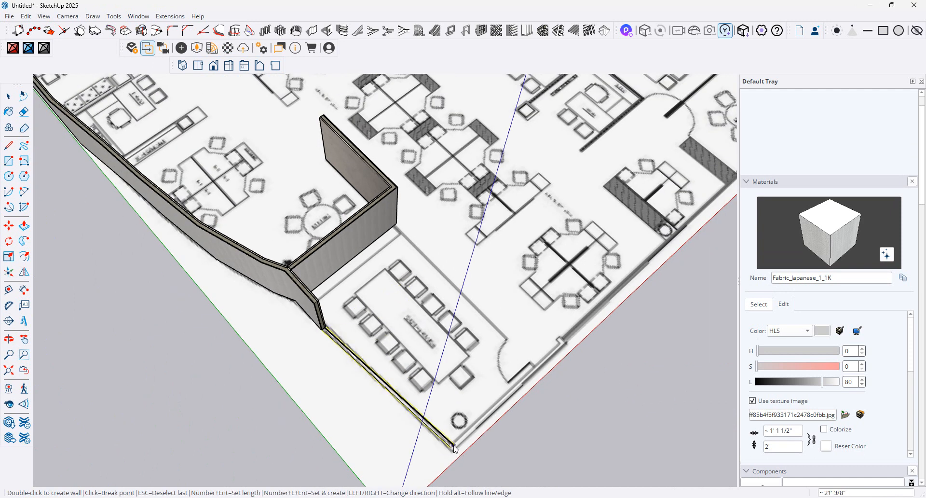
scroll(554, 365, "up", 2)
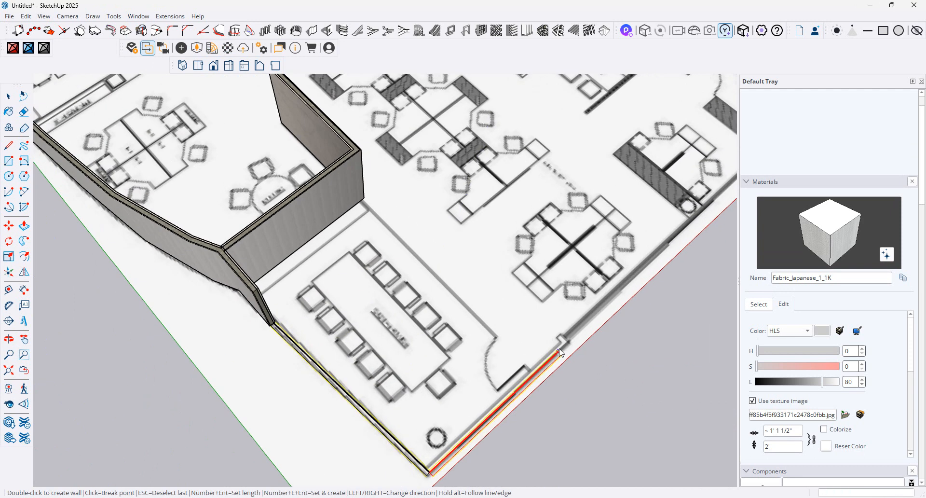
left_click(569, 341)
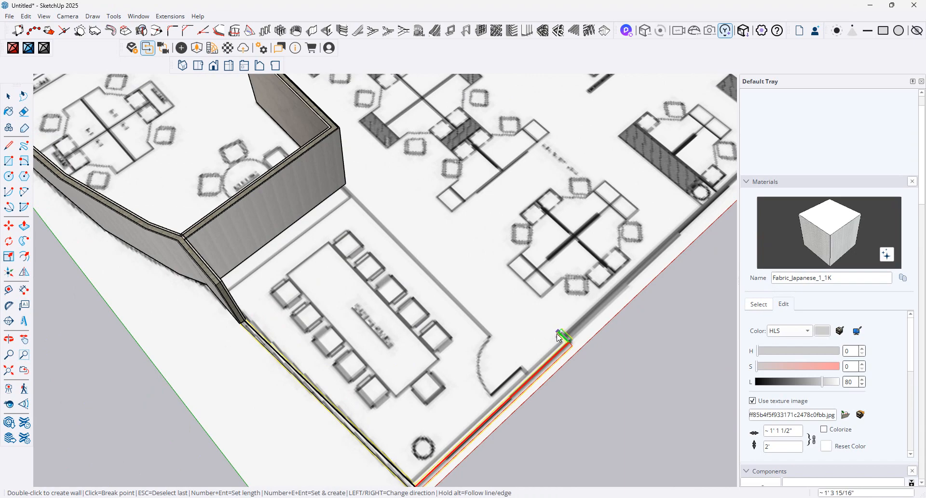
double_click(557, 334)
Step: Examine the floor plan's outer edge from the conference room past the workstations to the round-table room and kitchen
middle_click_drag(558, 333, 328, 248)
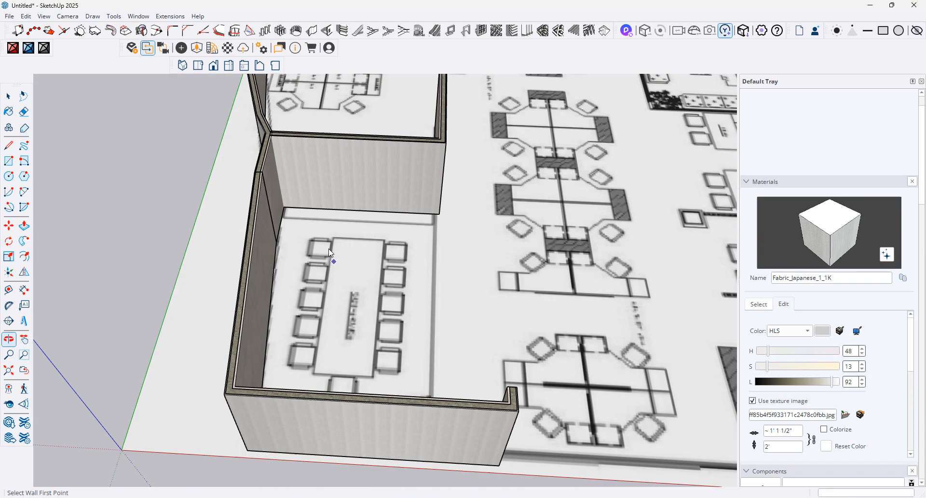
scroll(329, 248, "down", 3)
middle_click_drag(582, 368, 363, 297)
scroll(363, 296, "down", 1)
middle_click_drag(450, 343, 601, 429)
scroll(435, 397, "down", 1)
scroll(601, 429, "down", 2)
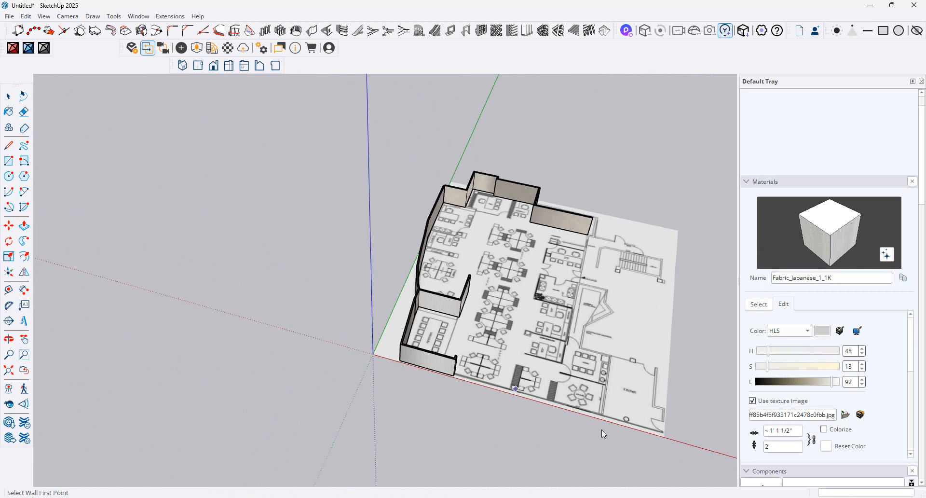
scroll(601, 429, "up", 8)
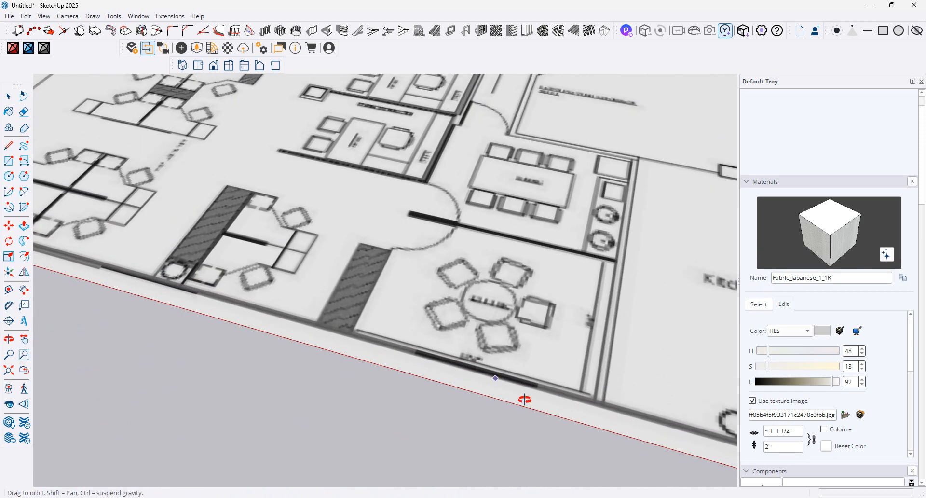
middle_click_drag(525, 399, 672, 383)
scroll(672, 383, "down", 4)
scroll(346, 389, "up", 5)
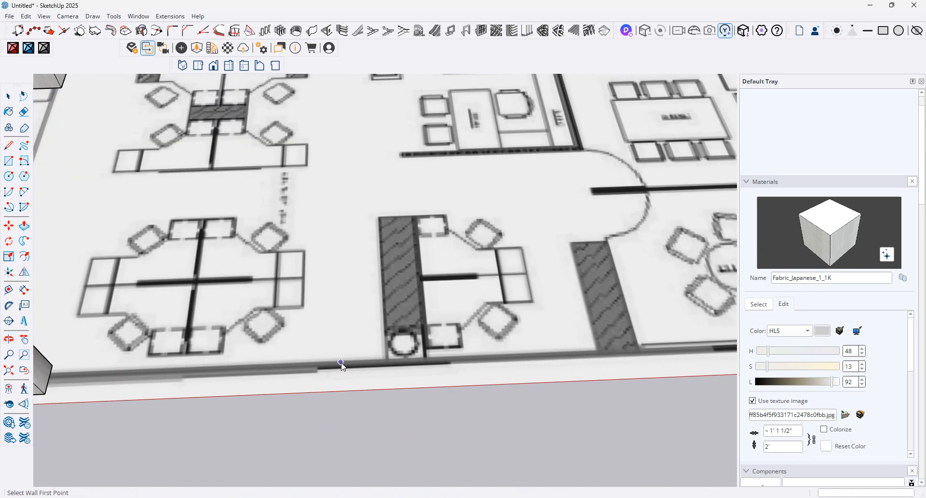
scroll(335, 385, "up", 1)
middle_click_drag(333, 381, 294, 467)
scroll(337, 348, "down", 6)
scroll(356, 359, "down", 3)
scroll(348, 361, "up", 4)
middle_click_drag(319, 412, 335, 464)
scroll(467, 358, "up", 3)
scroll(468, 358, "up", 5)
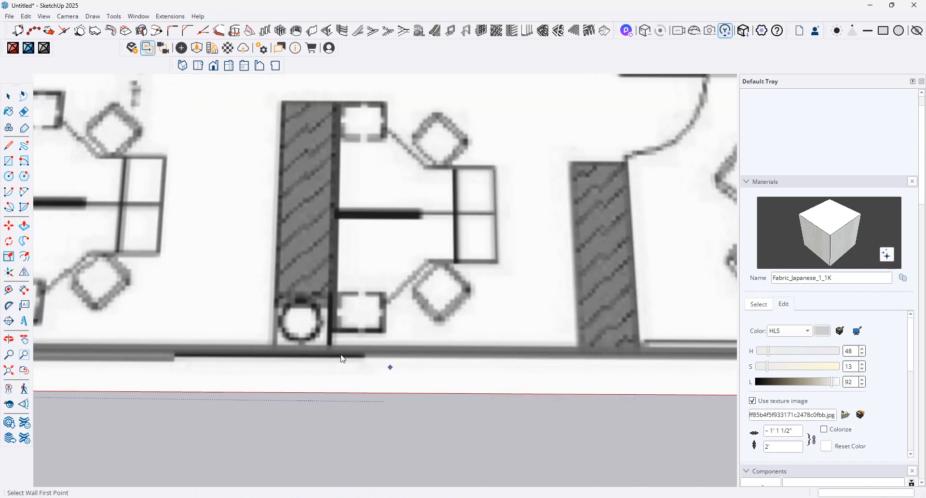
scroll(361, 343, "down", 6)
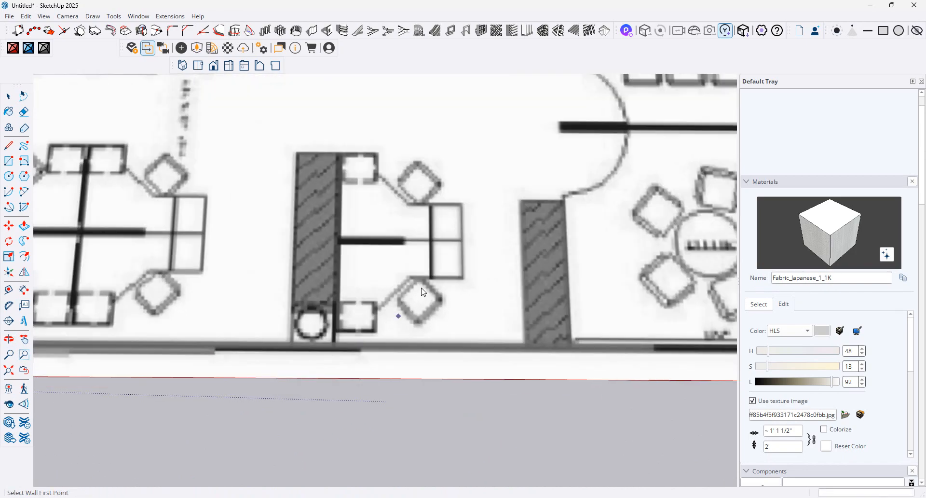
middle_click_drag(268, 238, 261, 242)
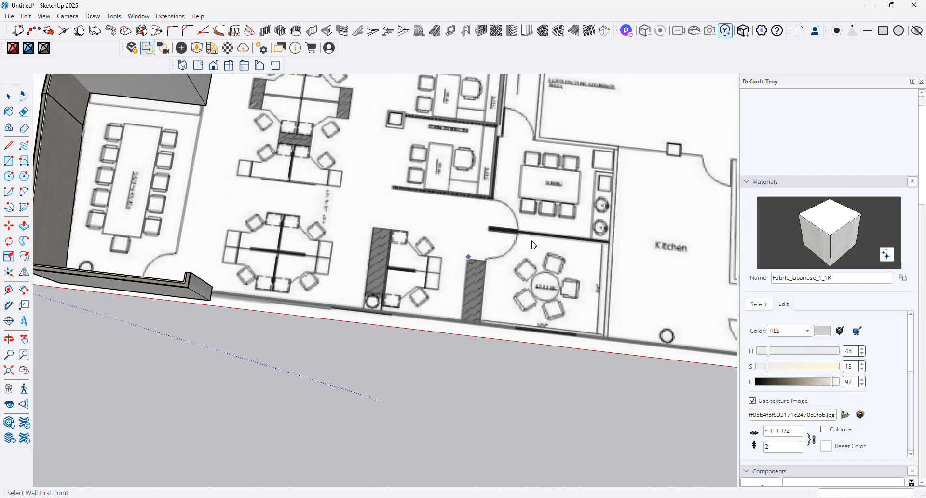
Step: Start a wall path at the outer edge between the round-table room and kitchen, following the dining room's outline to the angled structure's first corner
scroll(535, 245, "up", 5)
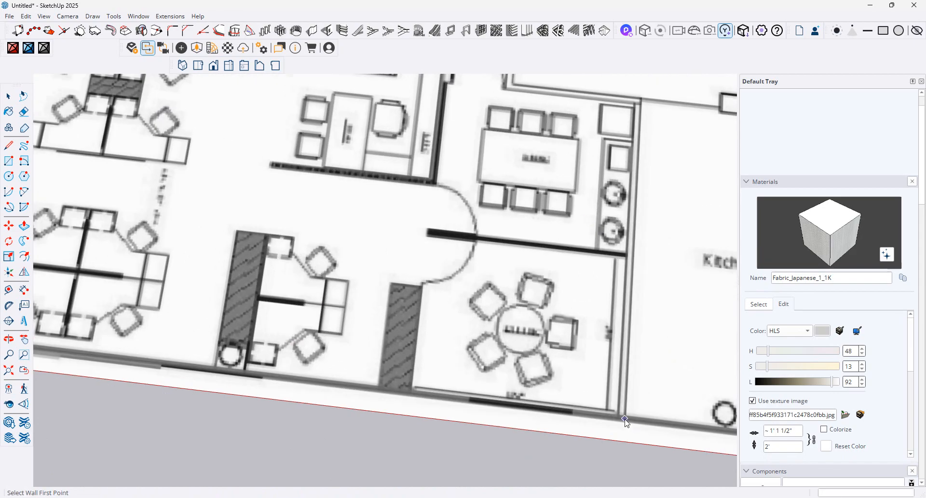
scroll(406, 254, "down", 3)
middle_click_drag(493, 271, 236, 263)
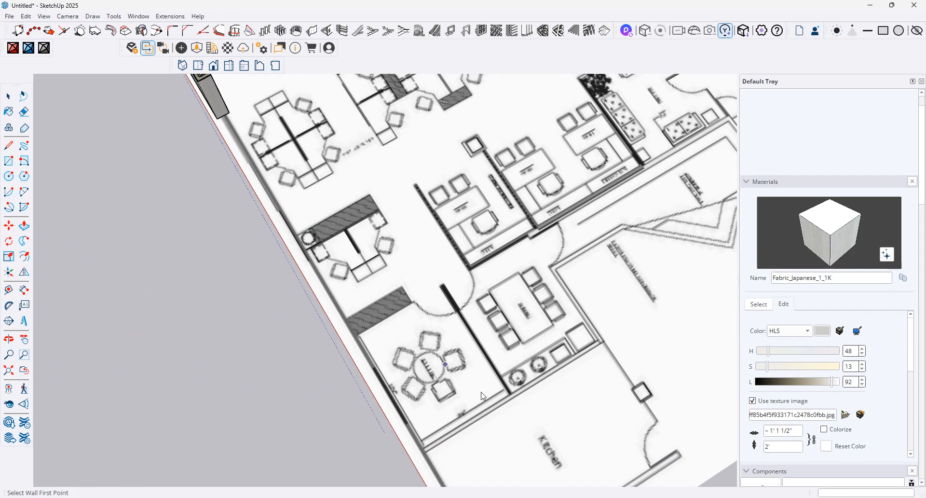
left_click(423, 455)
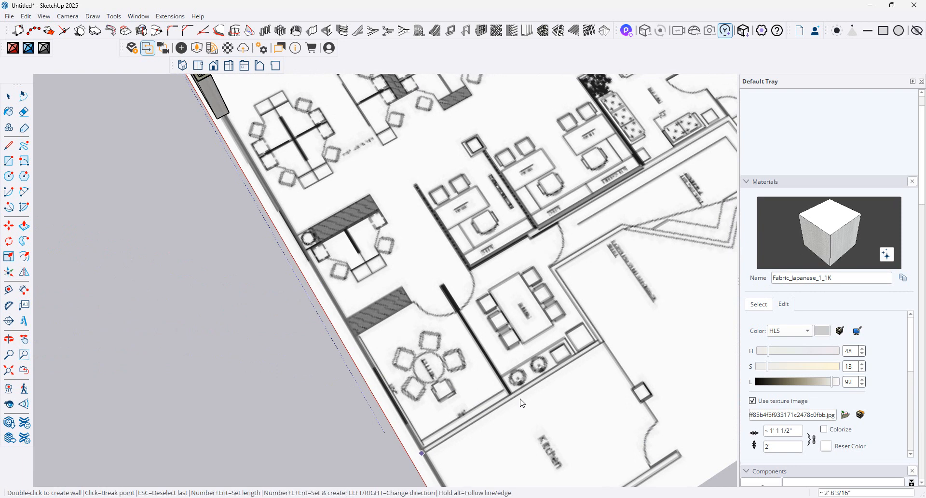
left_click(553, 269)
left_click(621, 230)
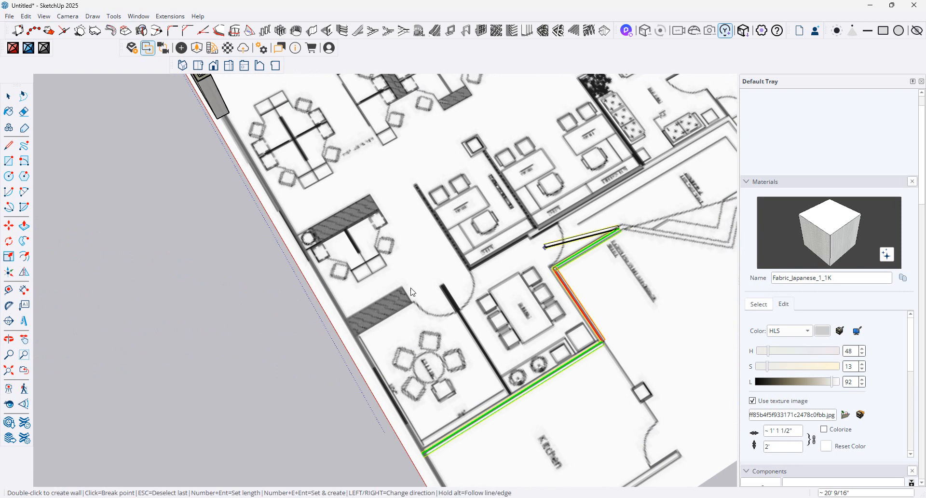
Step: Continue the path around the angled structure's outline and back along the rear edge of the small offices, then create the walls
scroll(624, 242, "down", 2)
scroll(627, 256, "up", 3)
left_click(628, 255)
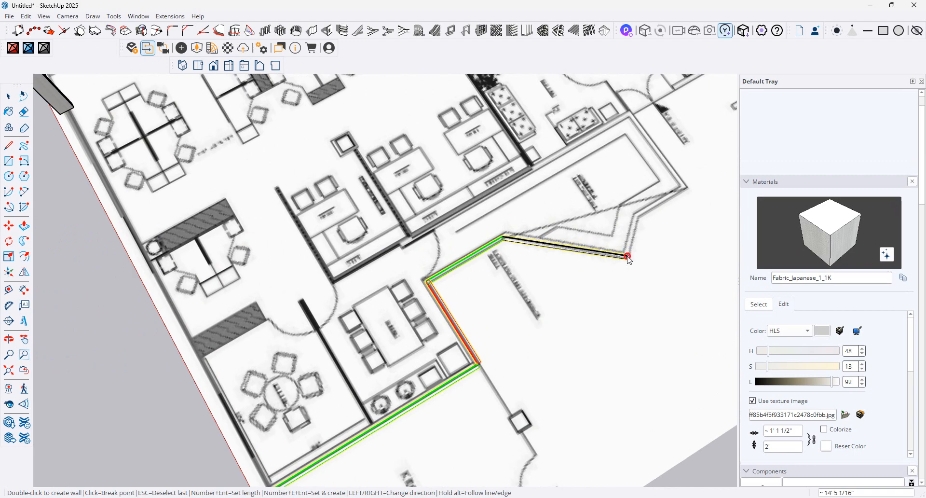
left_click(635, 217)
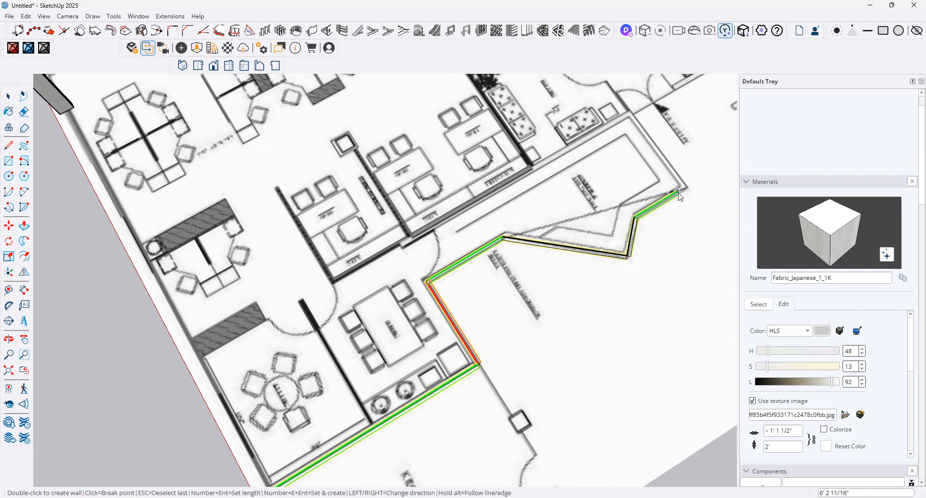
left_click(686, 189)
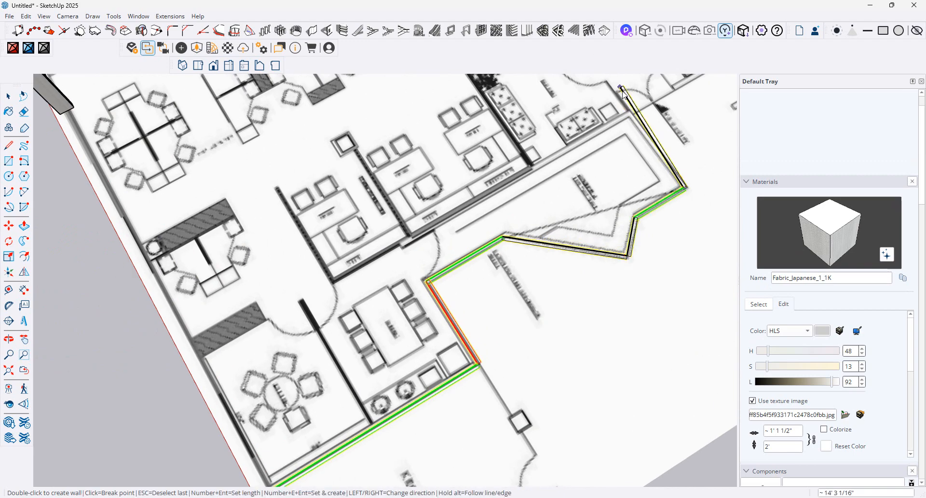
left_click(630, 116)
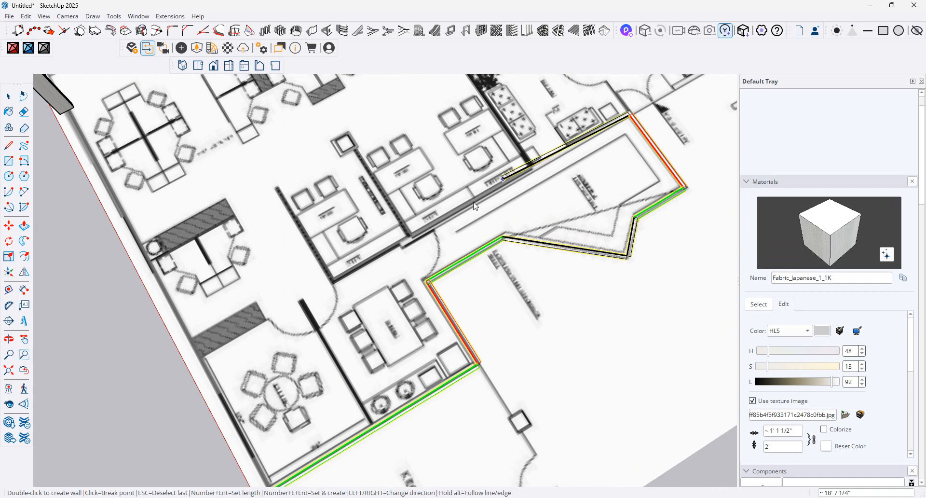
double_click(400, 245)
scroll(402, 245, "down", 3)
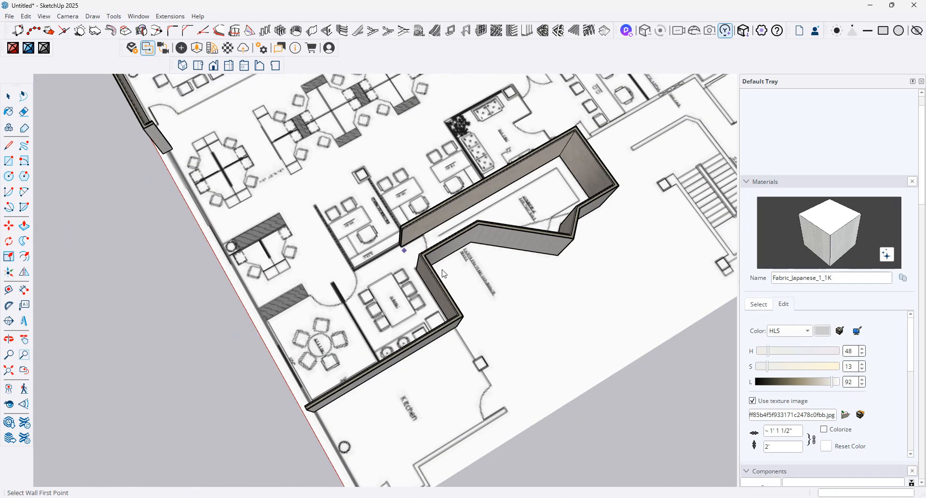
Step: Start a wall path at the entrance door's office-side jamb and run it about 22' 10" along the outer edge to the toilet-side wall
middle_click_drag(538, 280, 410, 201)
scroll(411, 200, "down", 2)
scroll(455, 237, "down", 1)
middle_click_drag(535, 269, 553, 287)
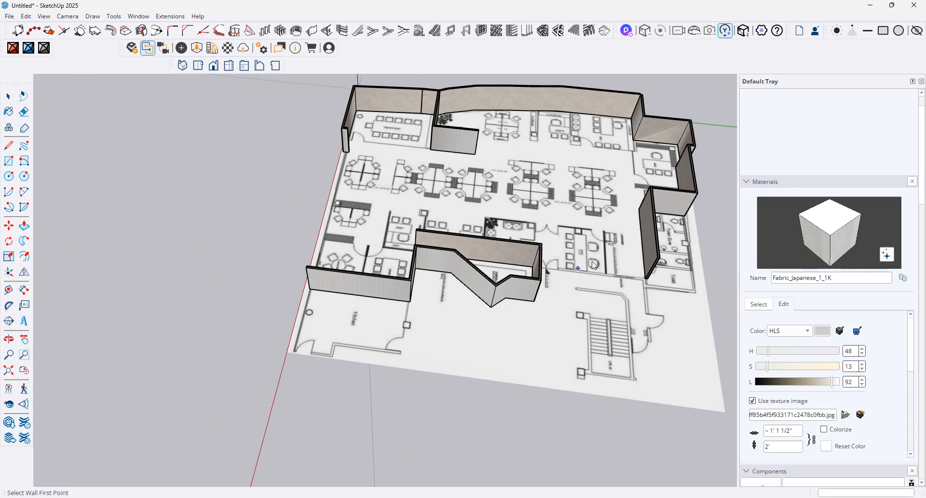
scroll(579, 277, "up", 3)
scroll(576, 280, "up", 1)
scroll(515, 285, "up", 1)
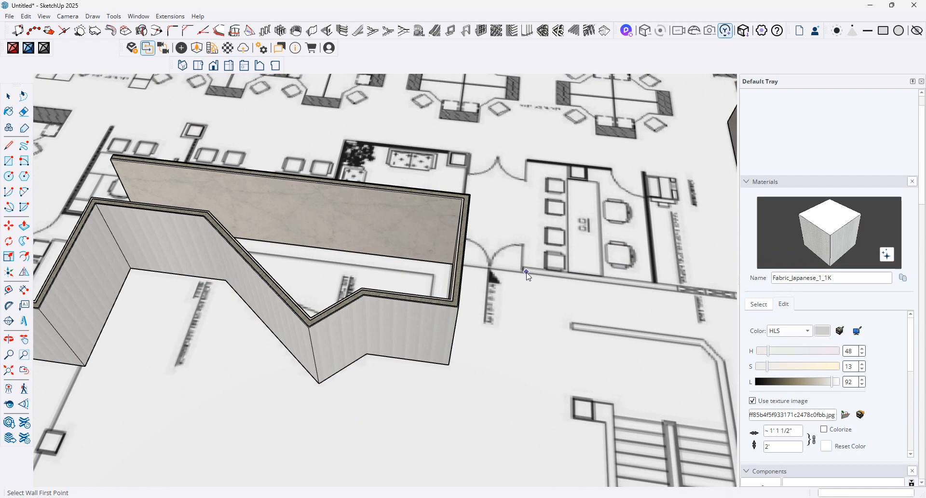
left_click(525, 270)
scroll(482, 270, "down", 2)
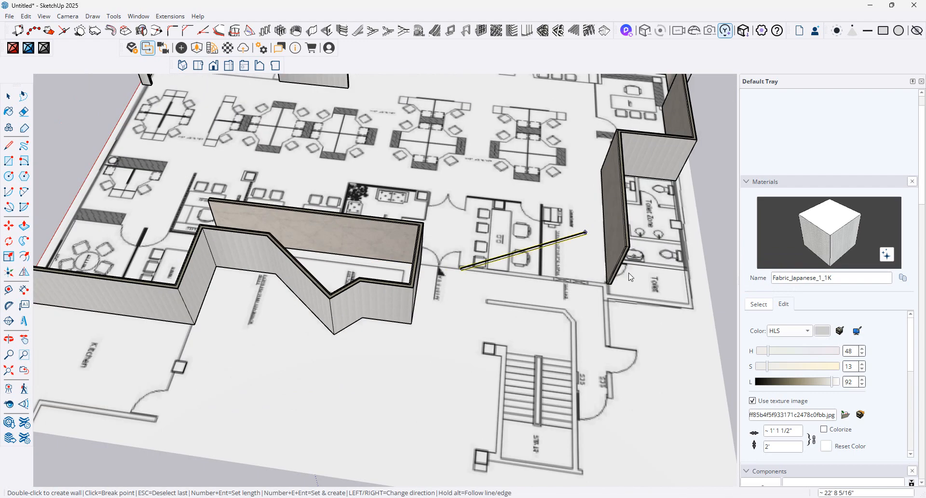
scroll(598, 288, "up", 2)
scroll(587, 287, "up", 1)
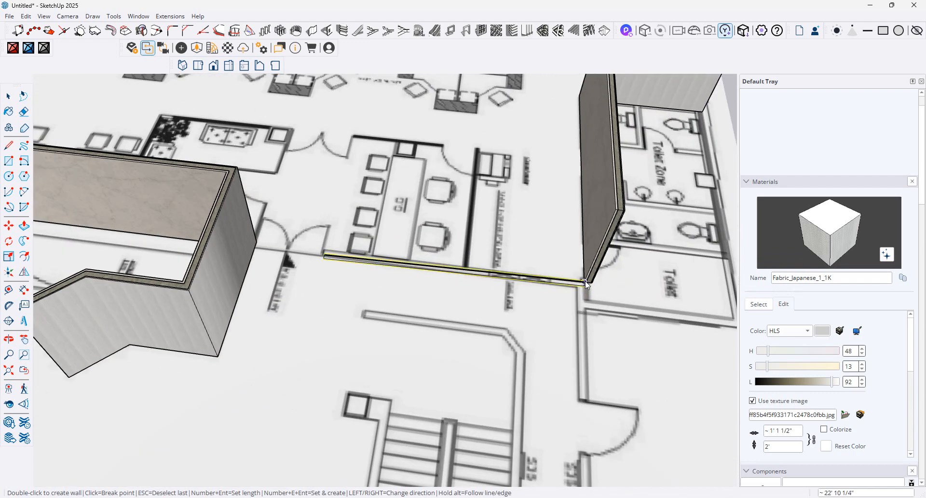
left_click(586, 280)
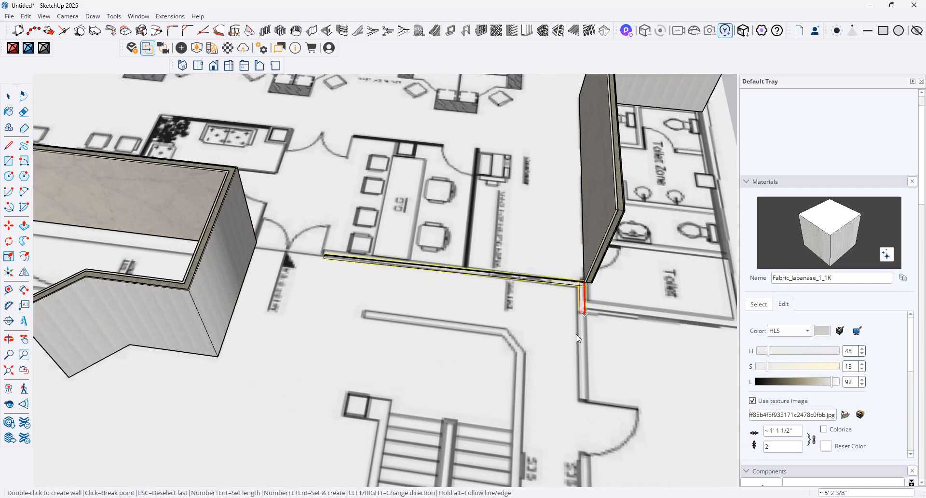
Step: Continue the path around the toilet block's outer edge up to the existing wall, with a last leg about 26' 10", and create the walls
left_click(582, 308)
scroll(443, 312, "down", 2)
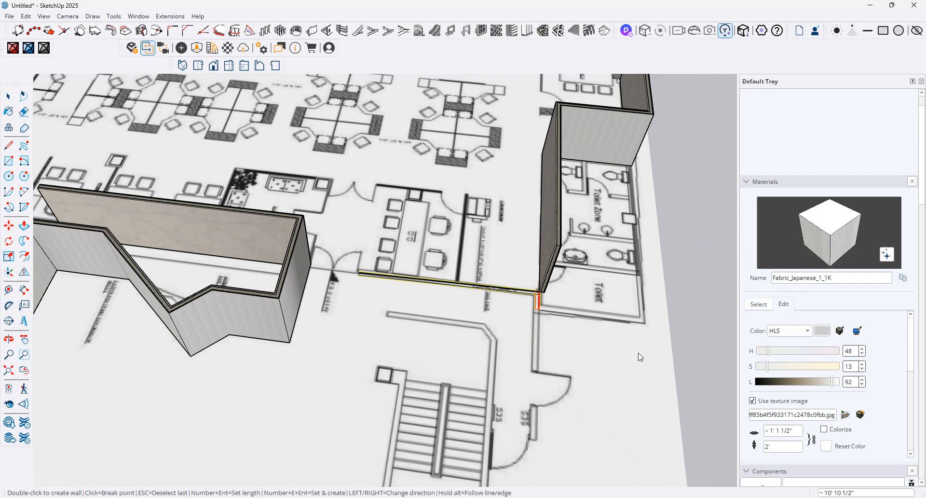
left_click(645, 325)
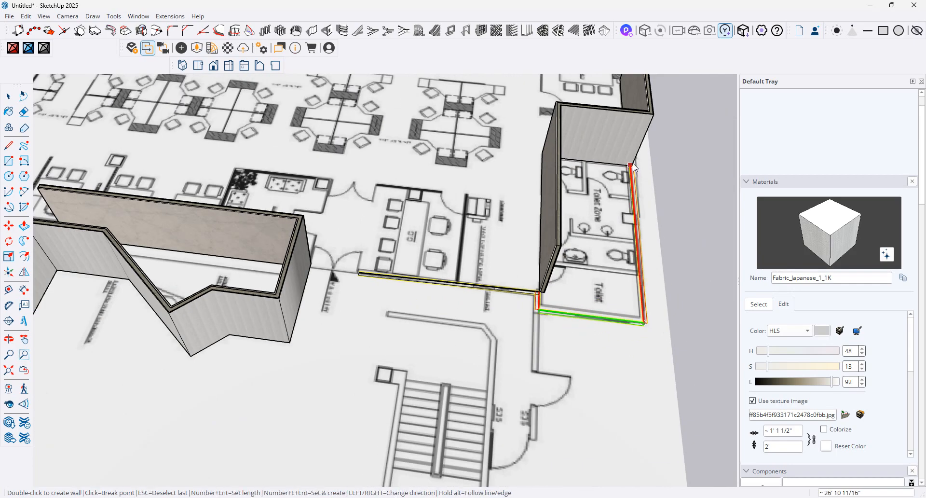
double_click(633, 166)
middle_click_drag(528, 227, 724, 212)
scroll(567, 251, "down", 4)
scroll(337, 290, "up", 6)
middle_click_drag(322, 348, 577, 307)
scroll(398, 256, "up", 6)
middle_click_drag(398, 257, 319, 334)
scroll(411, 273, "down", 3)
scroll(365, 303, "up", 4)
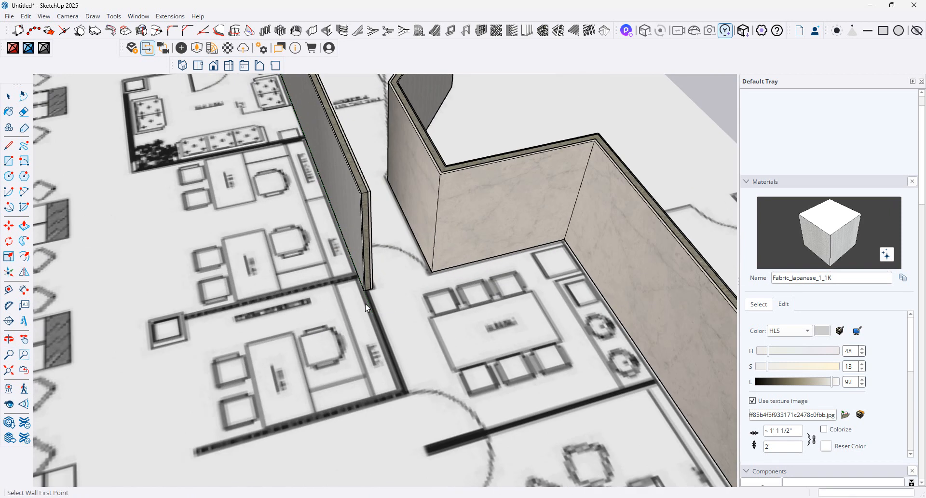
left_click(366, 287)
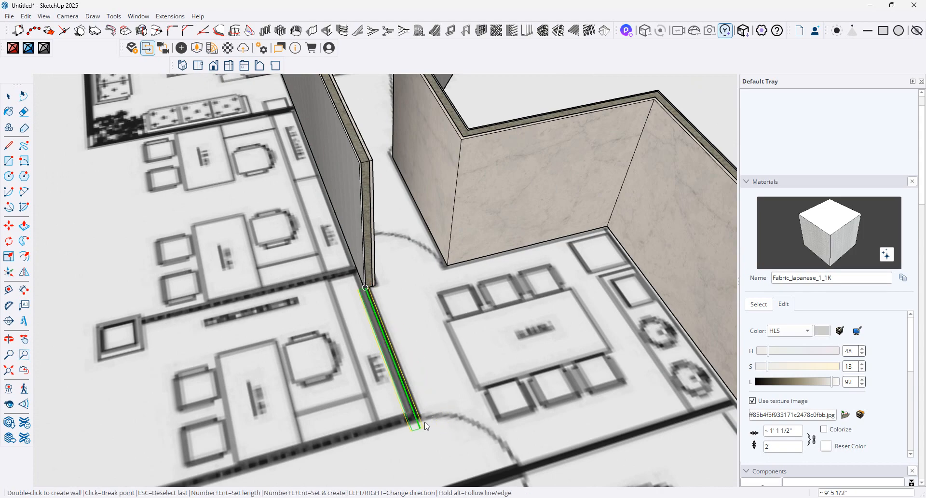
key("Escape")
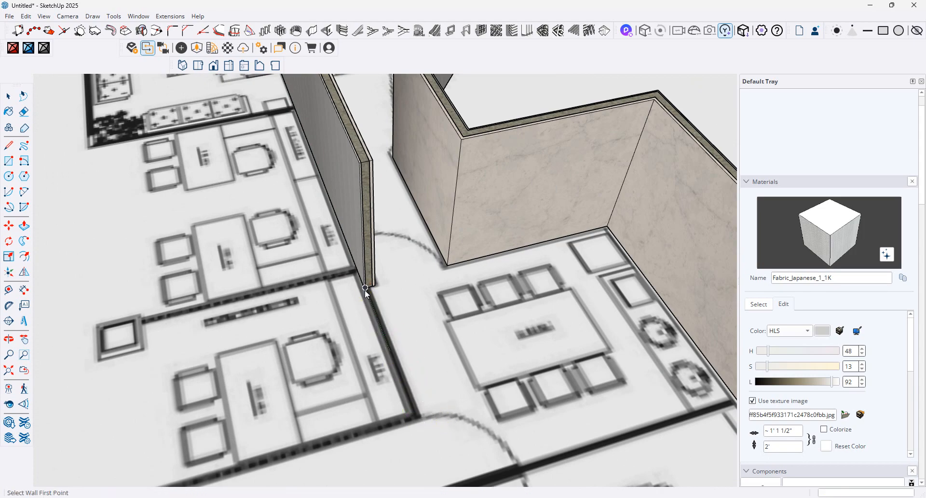
Step: Trace a path from the open wall end behind the offices to the last office's corner and about 13' 8" along its partition, then create the walls
scroll(378, 288, "up", 2)
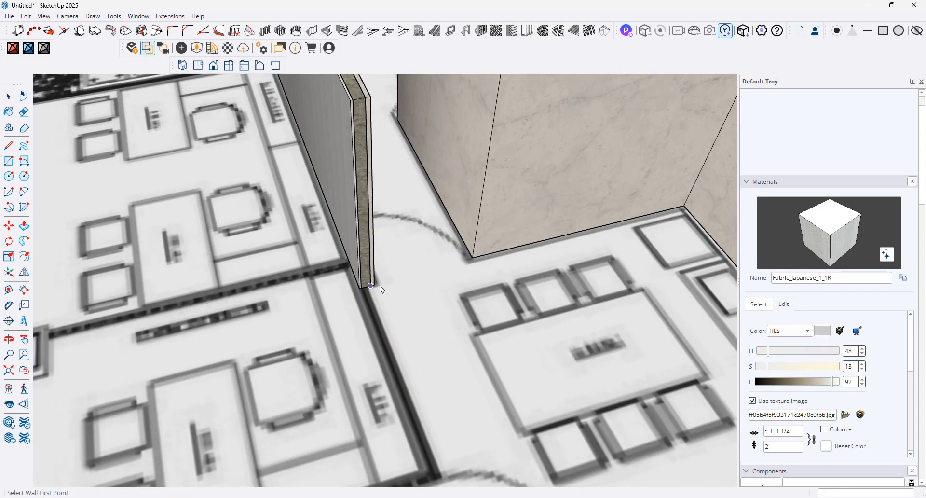
scroll(387, 292, "up", 2)
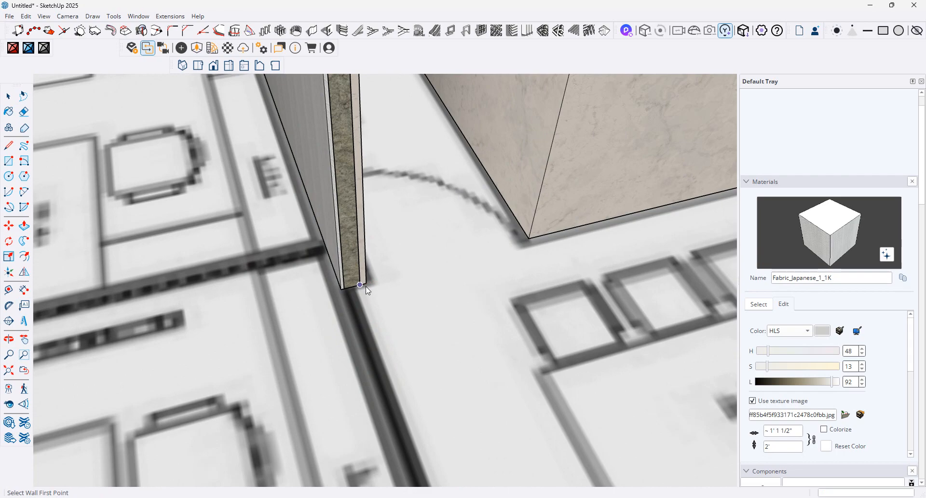
left_click(368, 285)
scroll(381, 271, "down", 3)
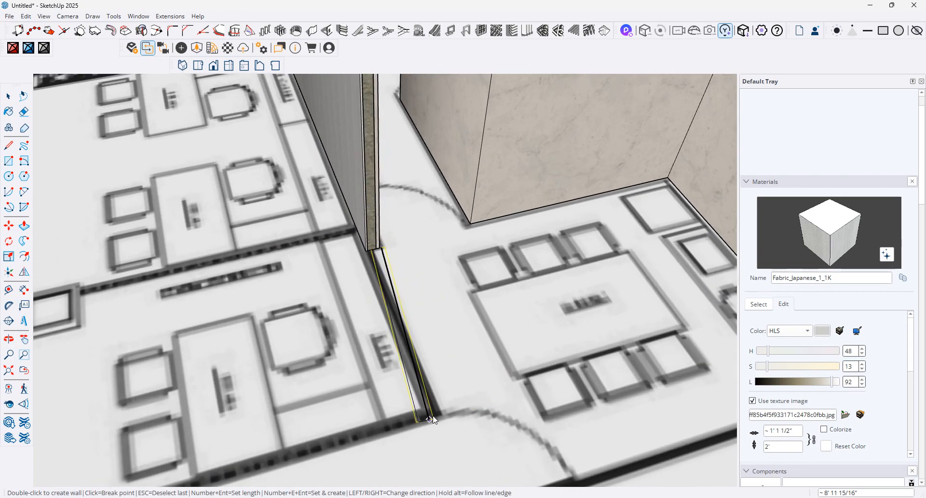
left_click(447, 418)
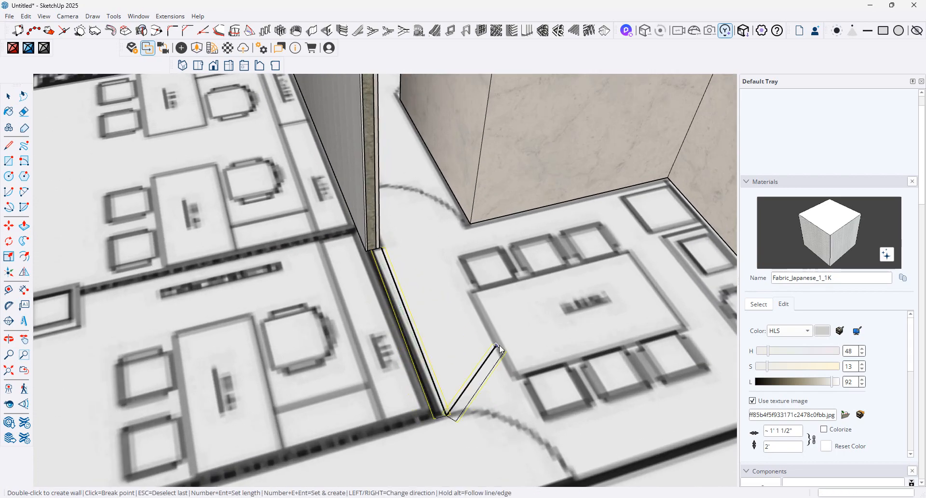
scroll(483, 347, "down", 3)
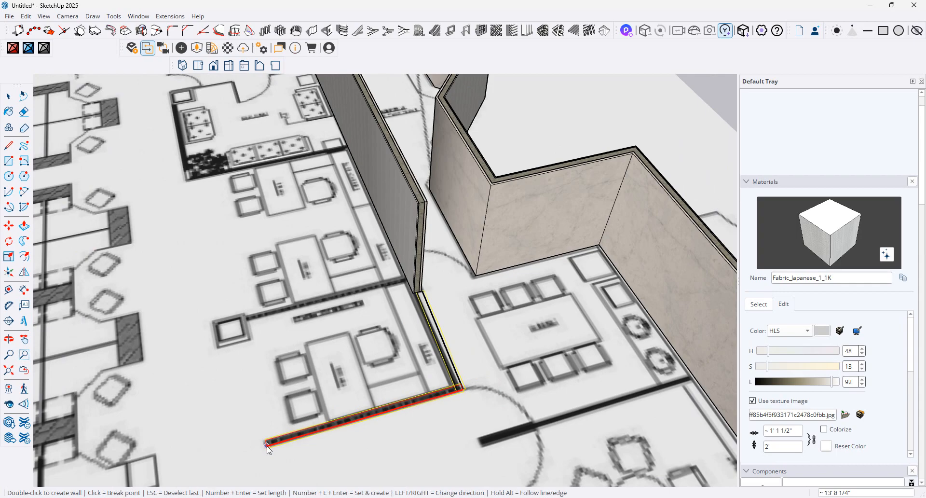
double_click(269, 442)
Step: Select the new office walls' interior layer and try to move it flush with the end of the adjoining long wall
middle_click_drag(448, 332, 654, 314)
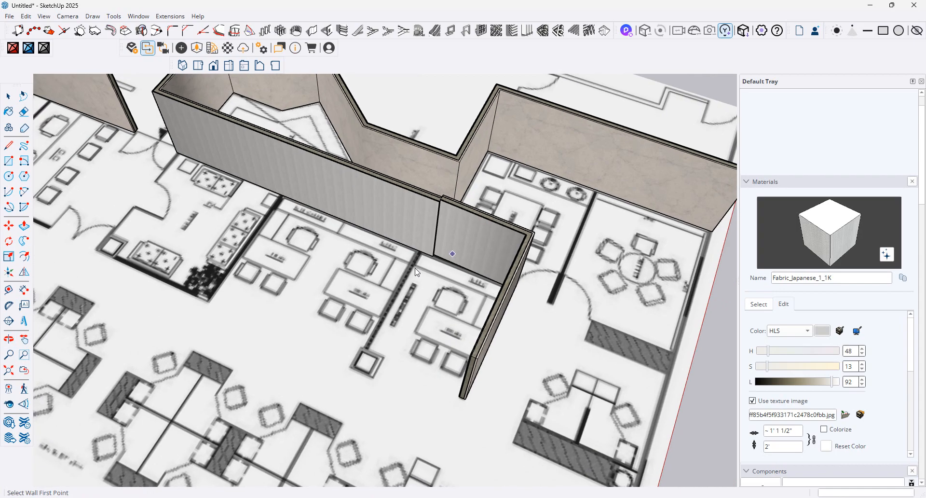
scroll(418, 248, "up", 5)
left_click(493, 160)
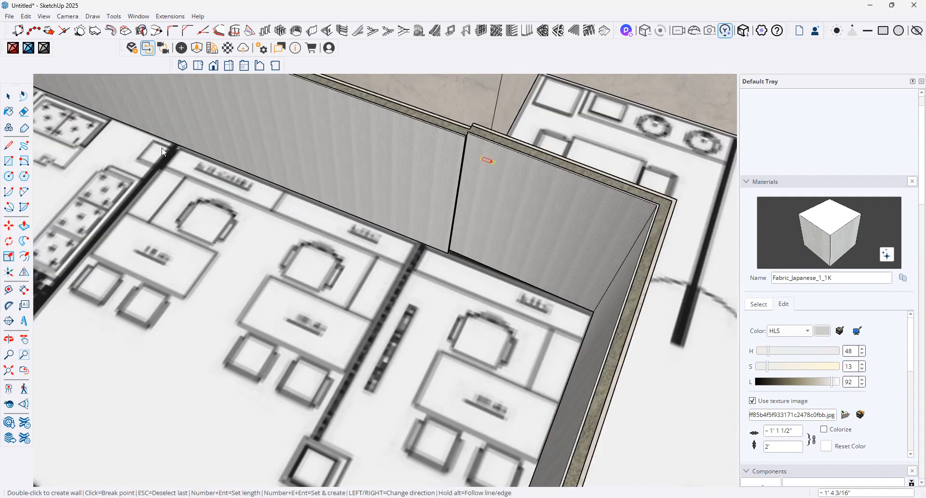
left_click(8, 96)
left_click(483, 233)
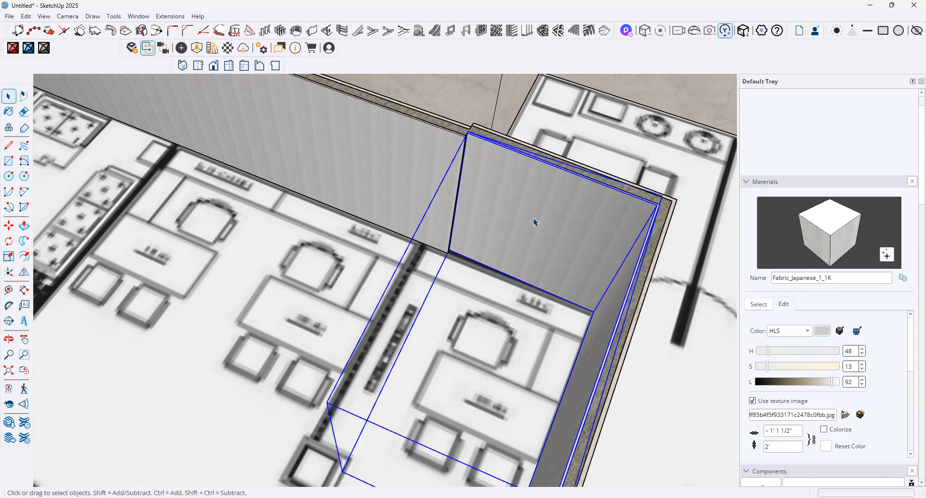
left_click(11, 231)
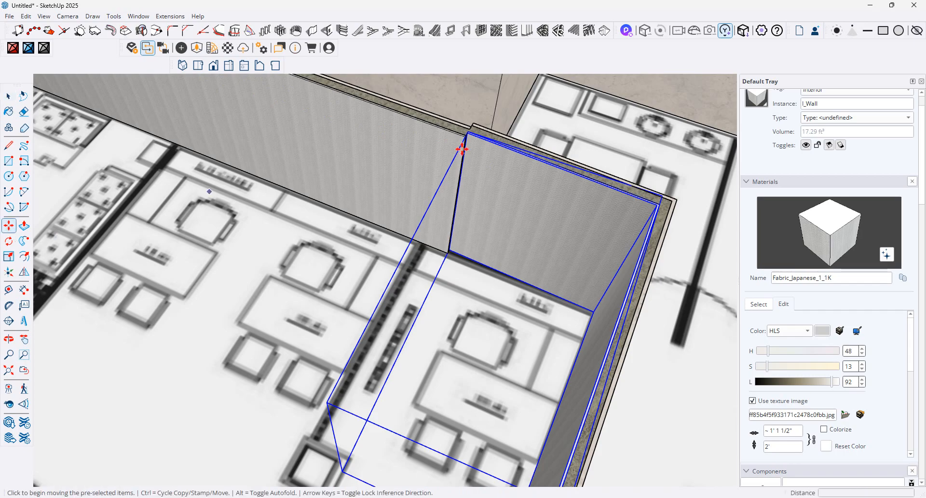
left_click(473, 120)
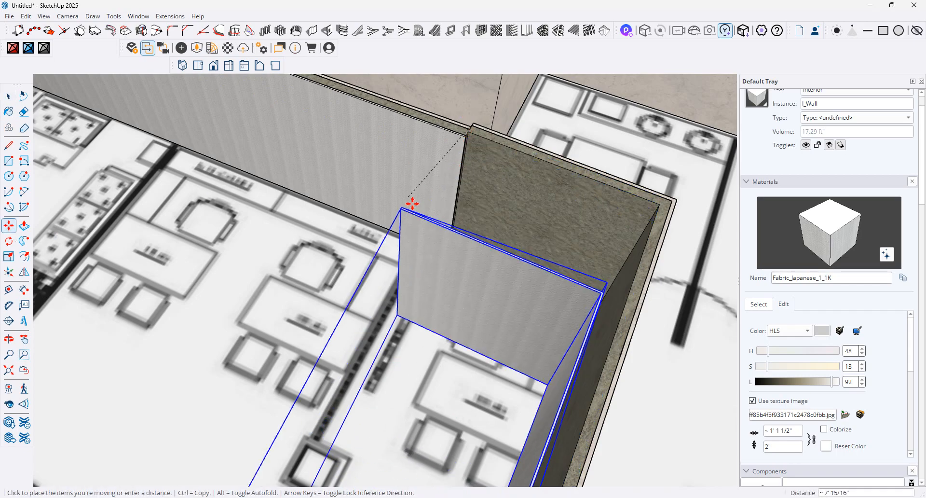
left_click(463, 140)
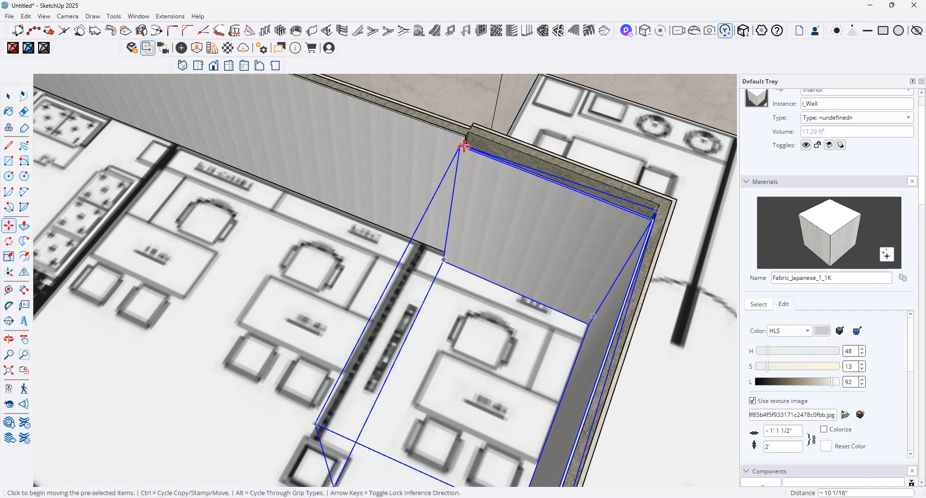
left_click(464, 140)
left_click(468, 132)
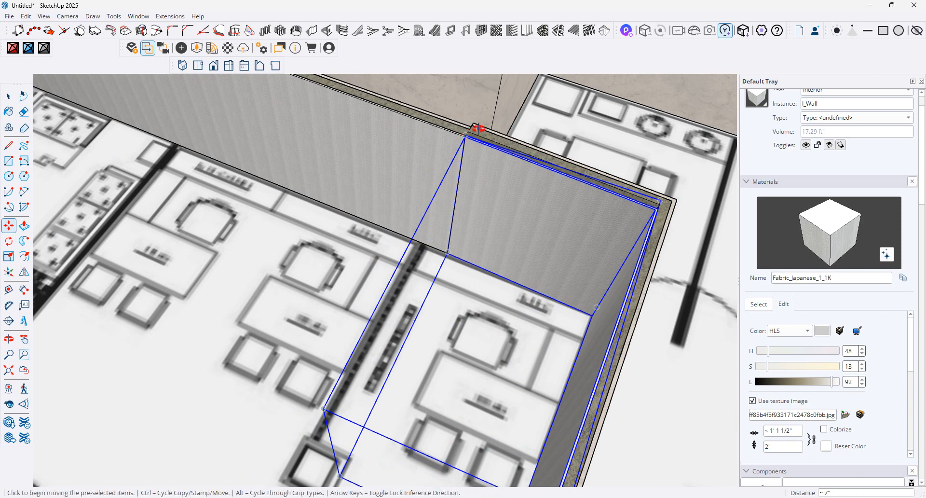
Step: Undo the interior layer's moves and the creation of the last office's walls
middle_click_drag(468, 133, 378, 244)
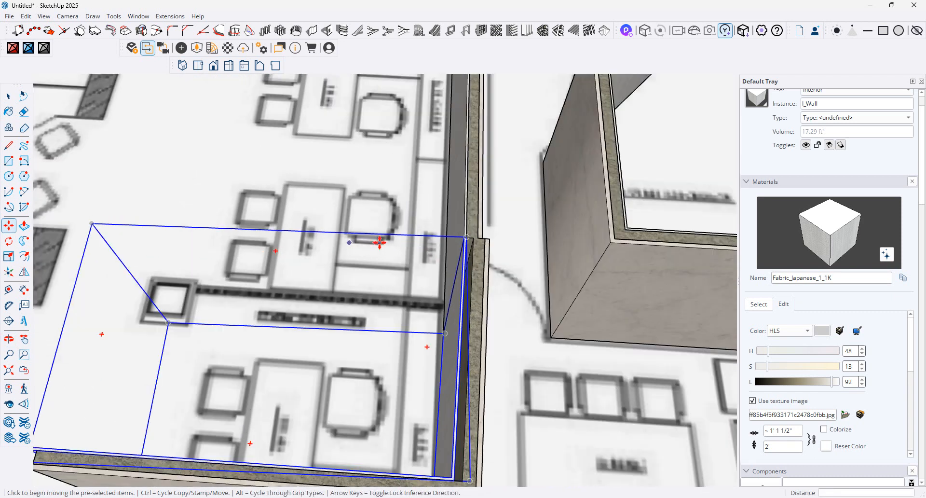
left_click(8, 96)
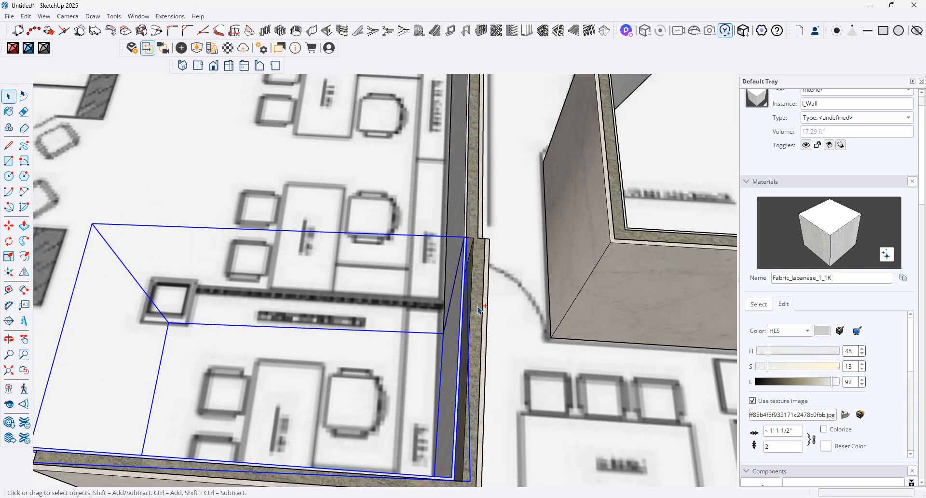
key("ctrl+z")
key("ctrl+z")
key("ctrl+z")
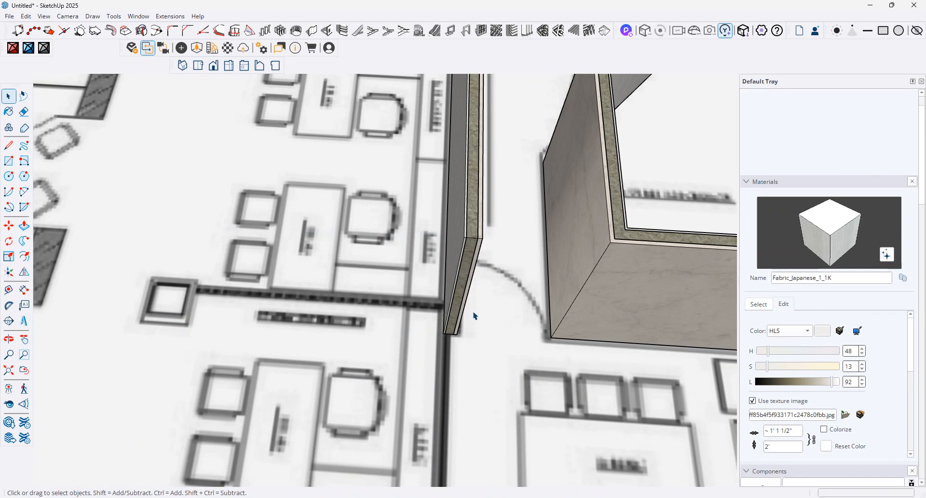
Step: Restart MajWall and retrace from the long wall's open end around the last office's corner to its partition's free end, creating the walls
scroll(474, 316, "down", 2)
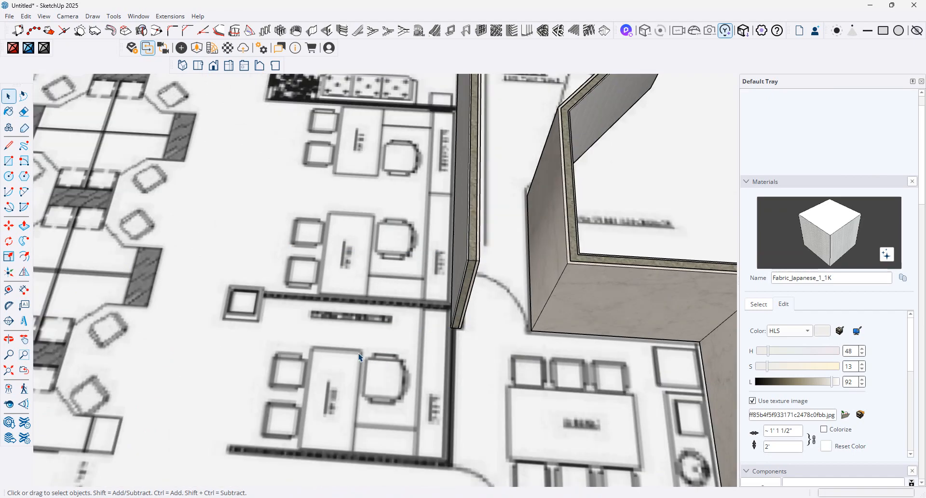
left_click(169, 16)
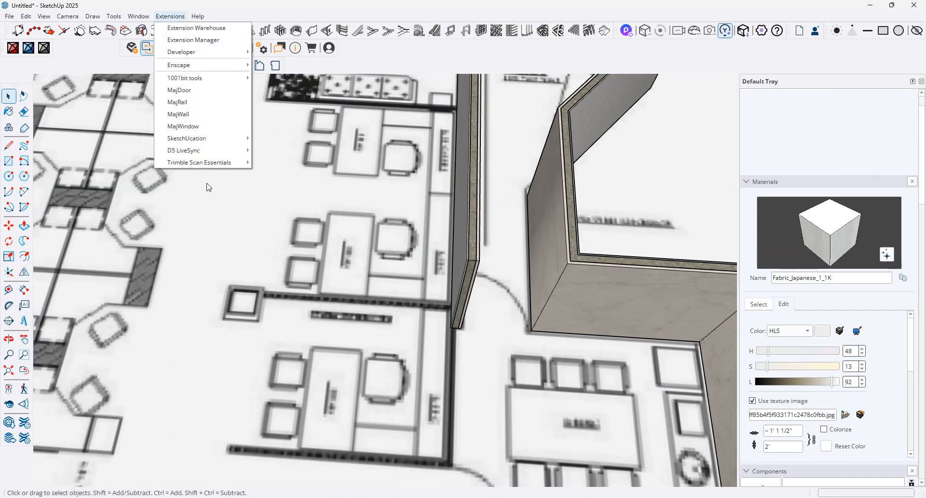
left_click(215, 115)
left_click(173, 372)
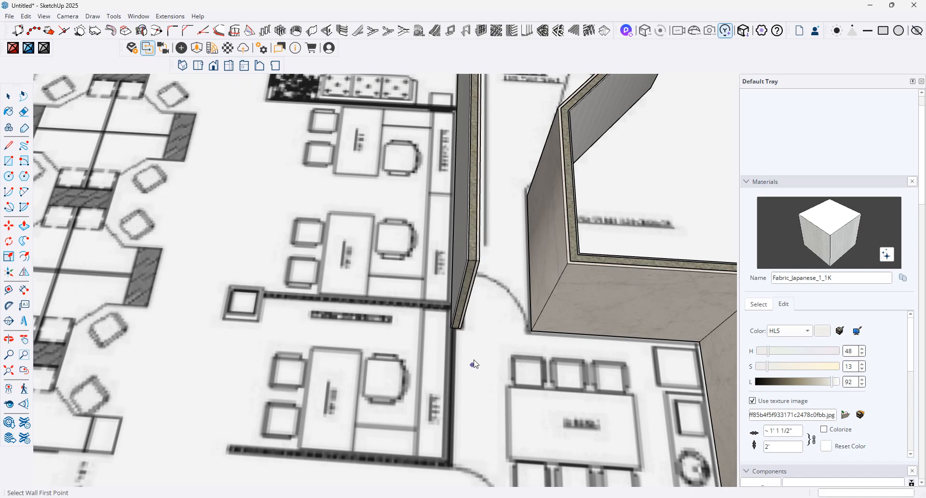
scroll(464, 340, "up", 1)
left_click(464, 330)
scroll(464, 332, "down", 2)
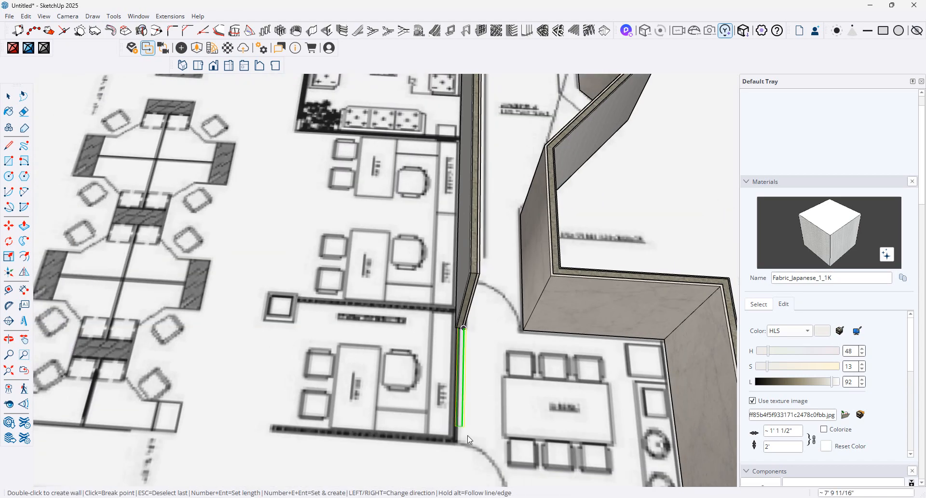
left_click(466, 446)
double_click(269, 436)
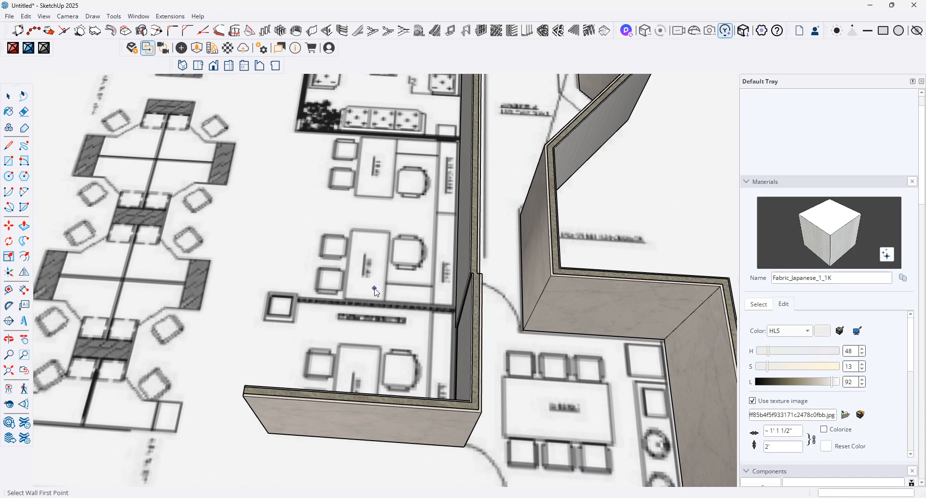
Step: Create a MajWall wall along the plan's partition line between the last two offices, from the long wall to the column
scroll(440, 316, "up", 1)
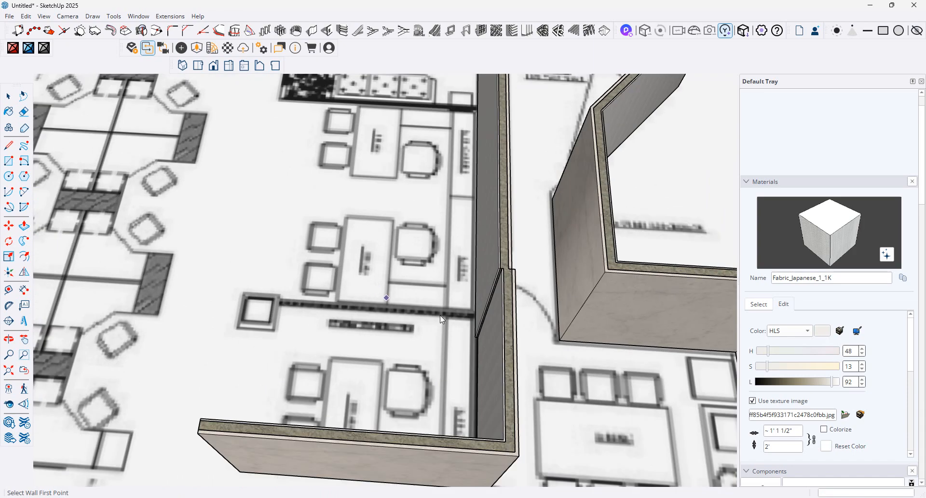
left_click(476, 317)
double_click(279, 307)
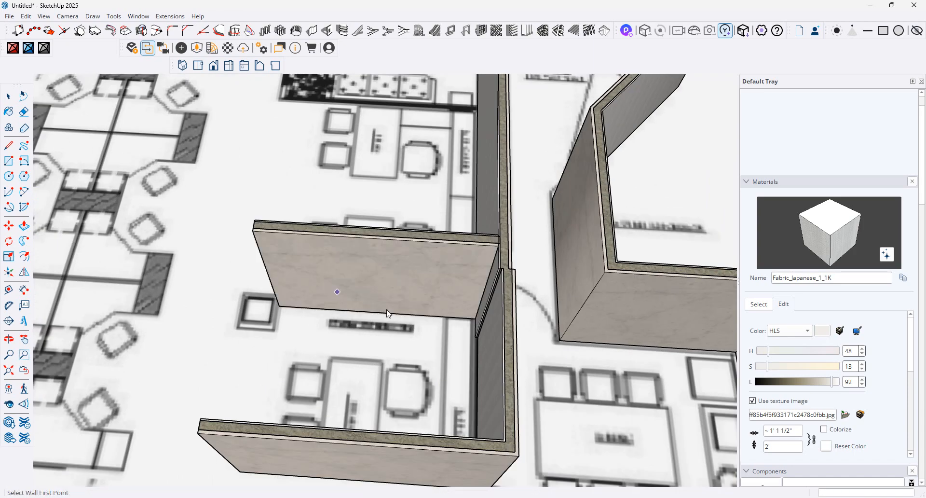
Step: Trace from the long wall along the sofa room's dark partition, around its corner and about 14' 2" to its open end, creating the walls
scroll(388, 313, "down", 3)
middle_click_drag(387, 314, 493, 244)
scroll(386, 173, "up", 3)
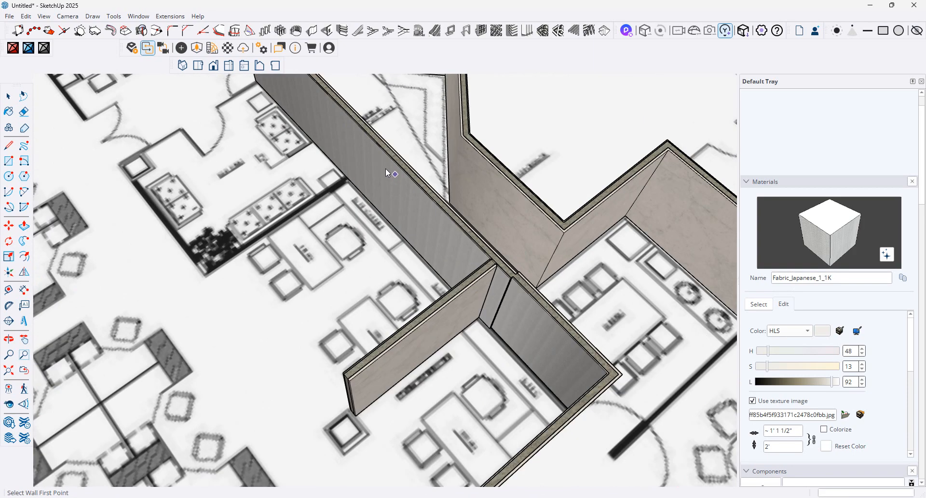
scroll(386, 173, "up", 2)
left_click(333, 183)
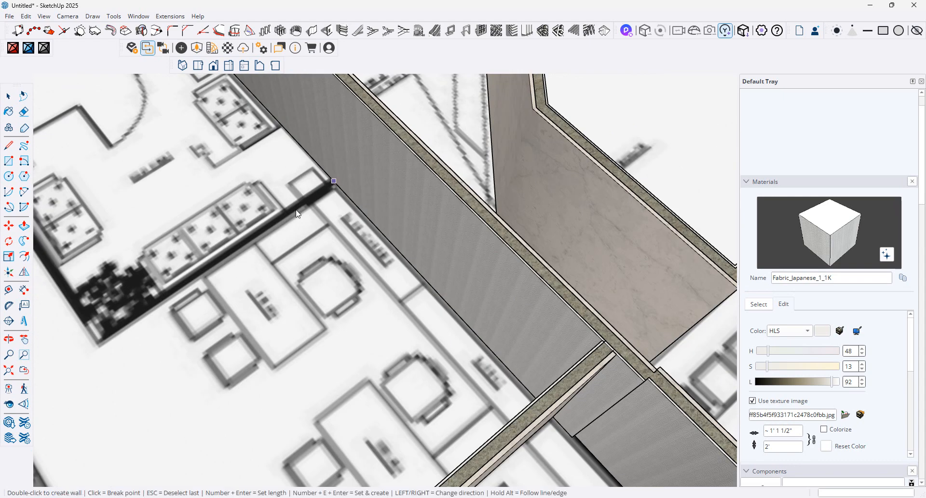
left_click(99, 343)
scroll(245, 234, "down", 2)
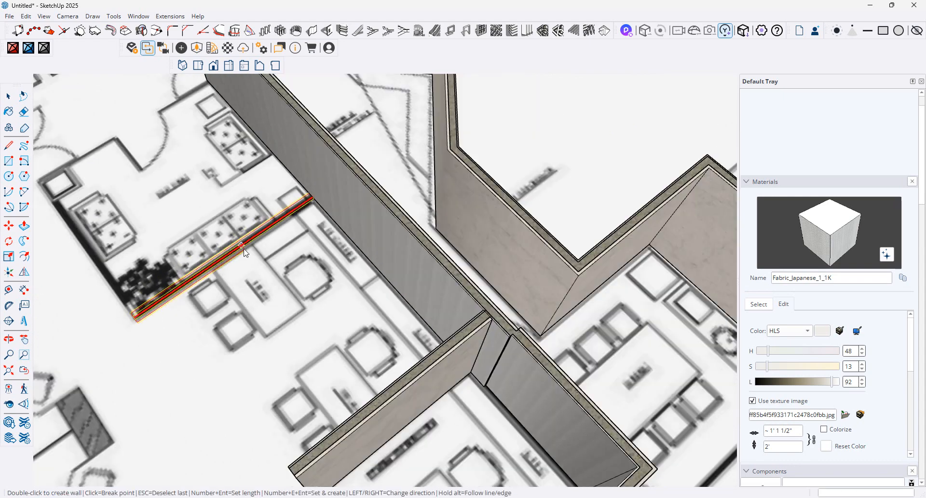
double_click(38, 182)
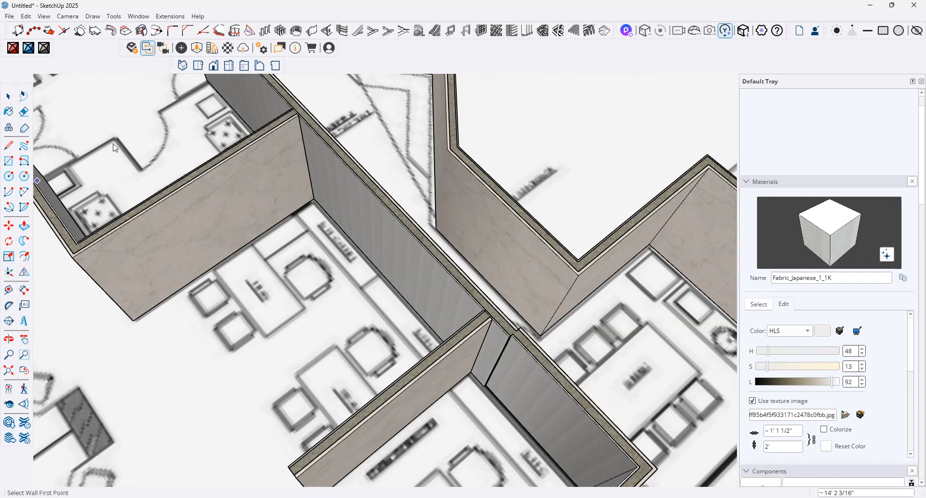
Step: Create the small office's front wall along the thick plan line between the double door and the single door
middle_click_drag(236, 147, 597, 215)
scroll(596, 212, "down", 2)
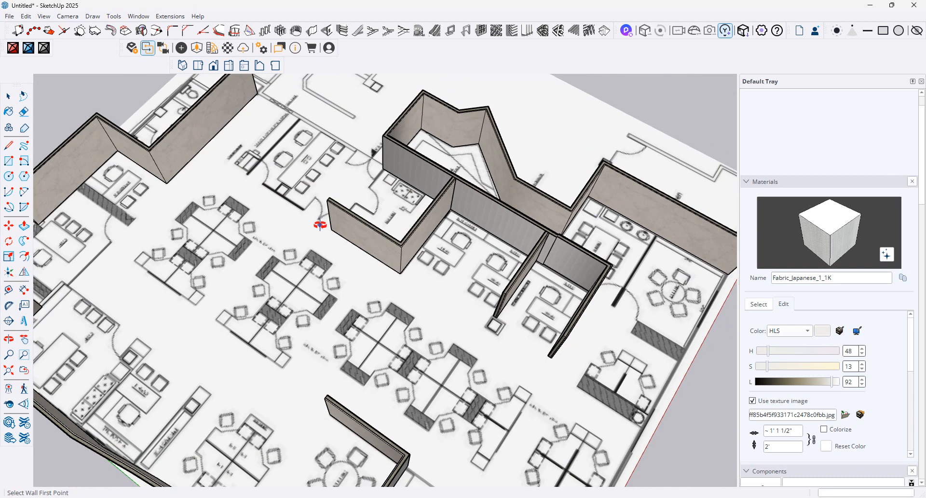
middle_click_drag(320, 225, 263, 273)
scroll(153, 283, "up", 4)
scroll(309, 288, "up", 2)
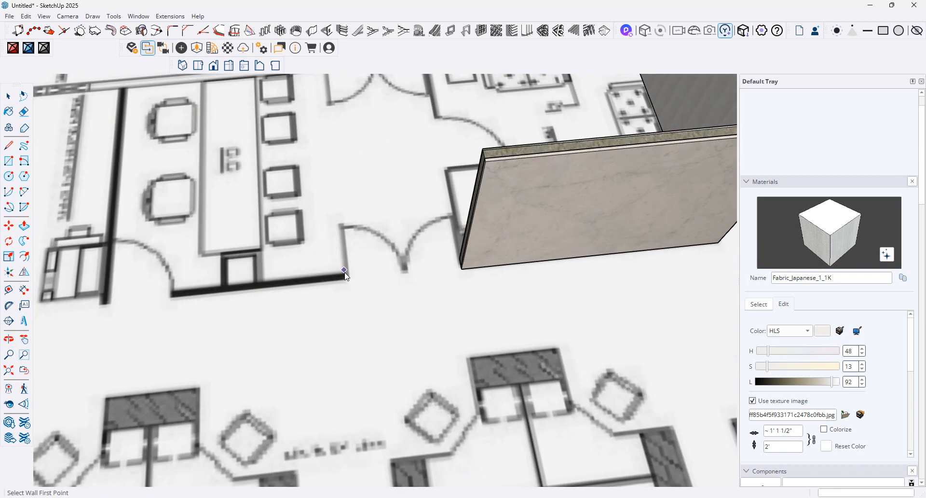
left_click(345, 279)
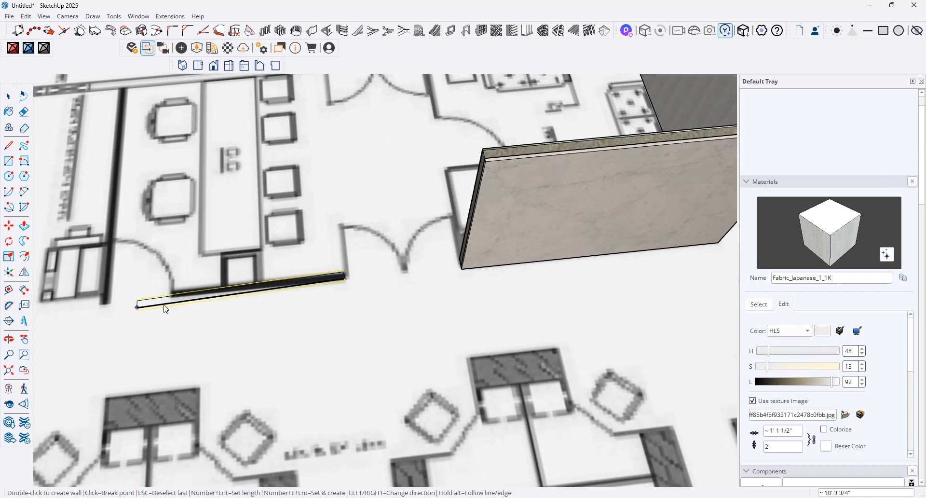
double_click(173, 296)
Step: Create the side wall along the small office's dark partition line, from the cabinet's end to the entrance wall line
scroll(311, 287, "down", 1)
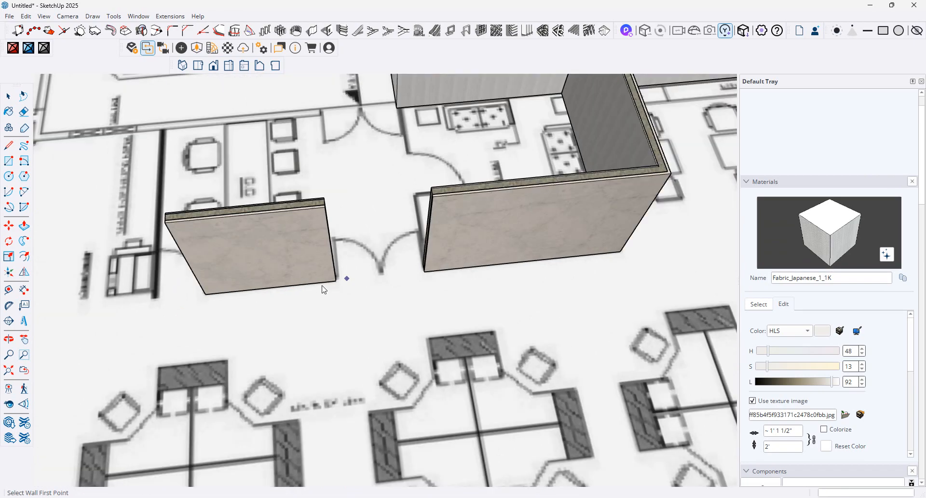
left_click(152, 299)
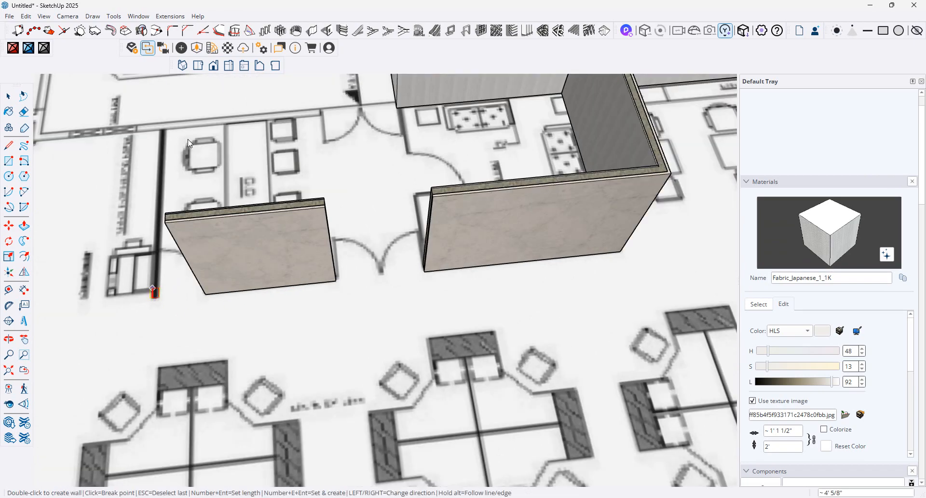
double_click(159, 131)
Step: Create a wall about 22' 10" long along the entrance side, from the double door's jamb to the toilet block wall's open end
scroll(423, 221, "down", 3)
middle_click_drag(393, 244, 468, 218)
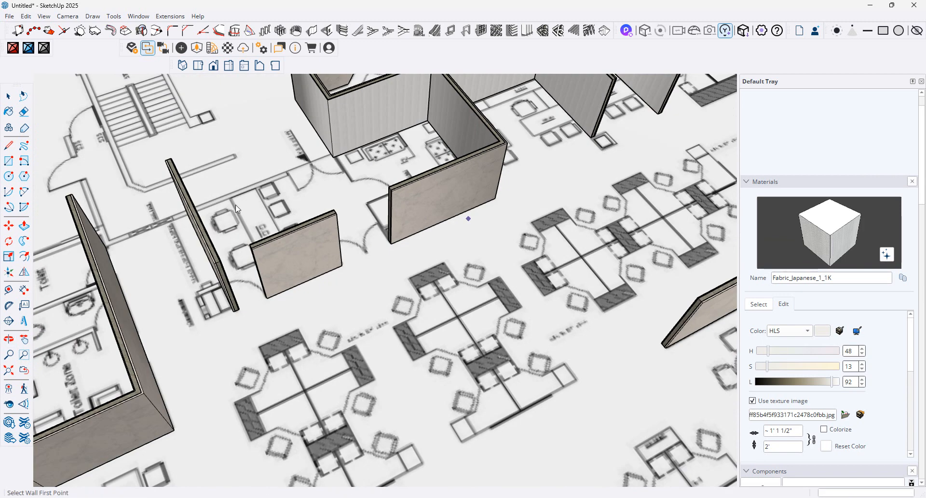
scroll(279, 183, "up", 3)
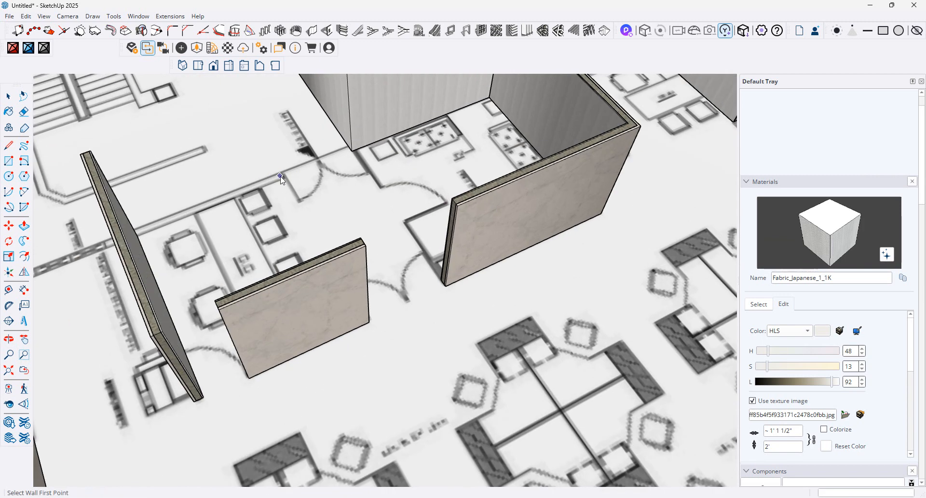
left_click(282, 178)
scroll(289, 177, "down", 4)
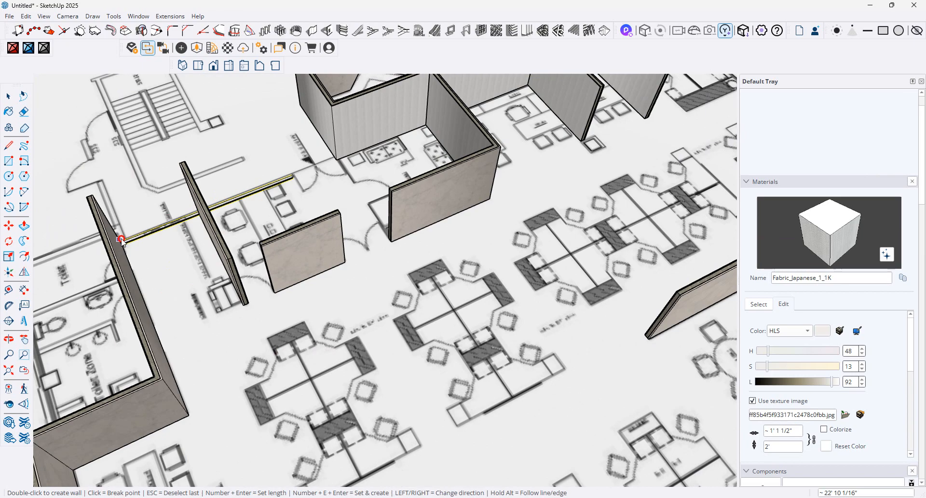
double_click(121, 239)
Step: Try to bridge the gap between the entrance wall's end and the toilet block wall with a short filler wall
middle_click_drag(150, 224, 305, 326)
scroll(266, 300, "down", 3)
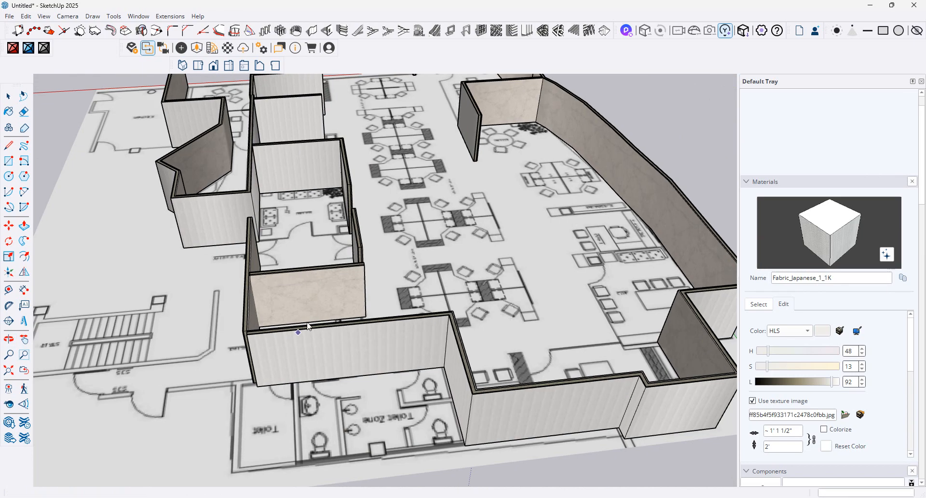
scroll(244, 385, "up", 2)
middle_click_drag(222, 383, 473, 393)
scroll(473, 393, "up", 2)
left_click(473, 393)
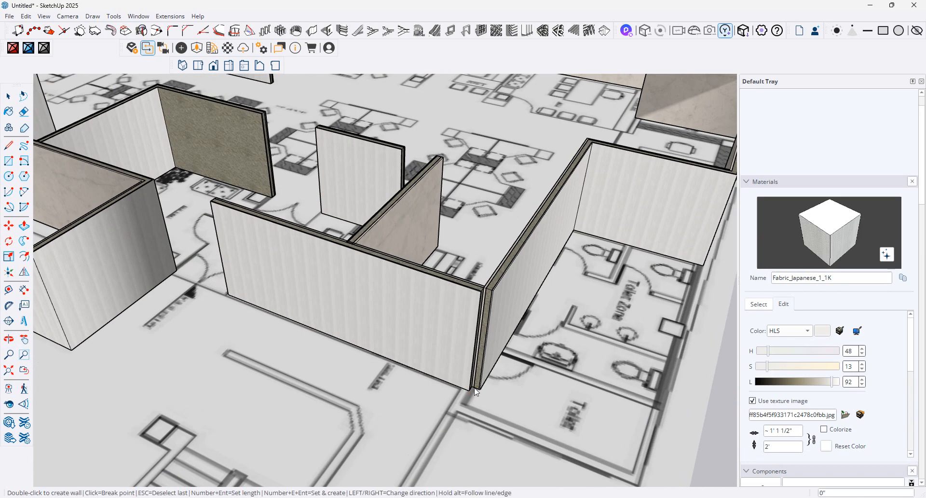
scroll(475, 414, "up", 1)
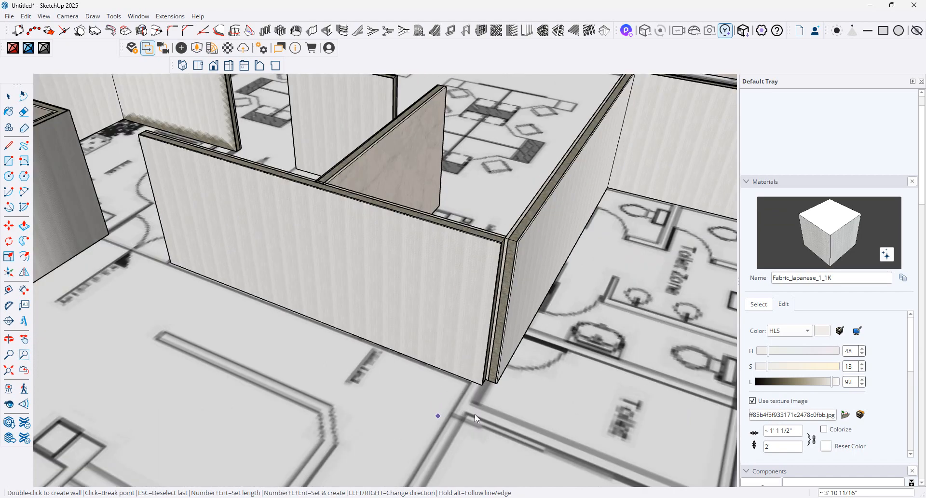
left_click(497, 383)
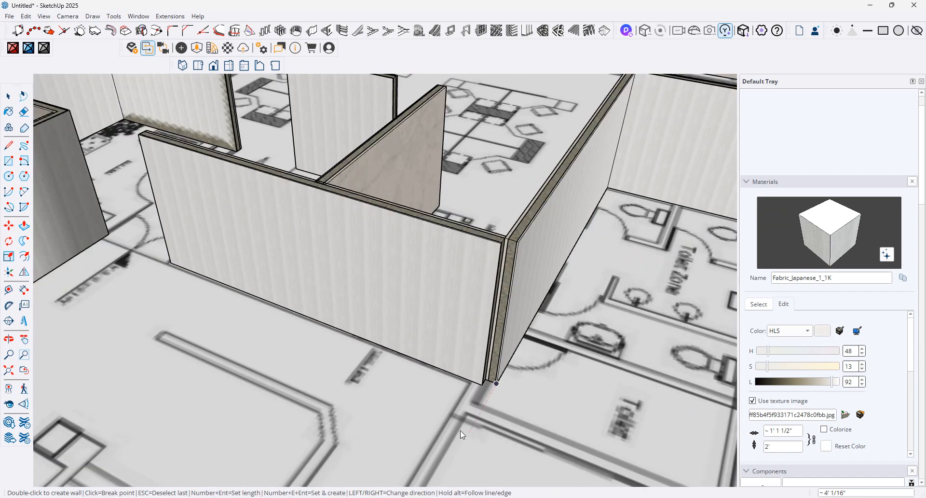
double_click(495, 384)
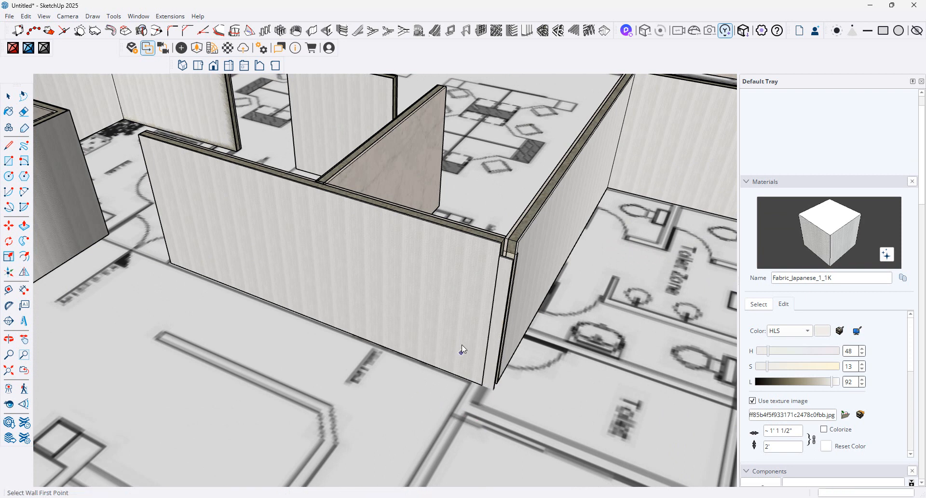
Step: Undo the short filler wall and restore the entrance wall
key("ctrl+z")
key("ctrl+z")
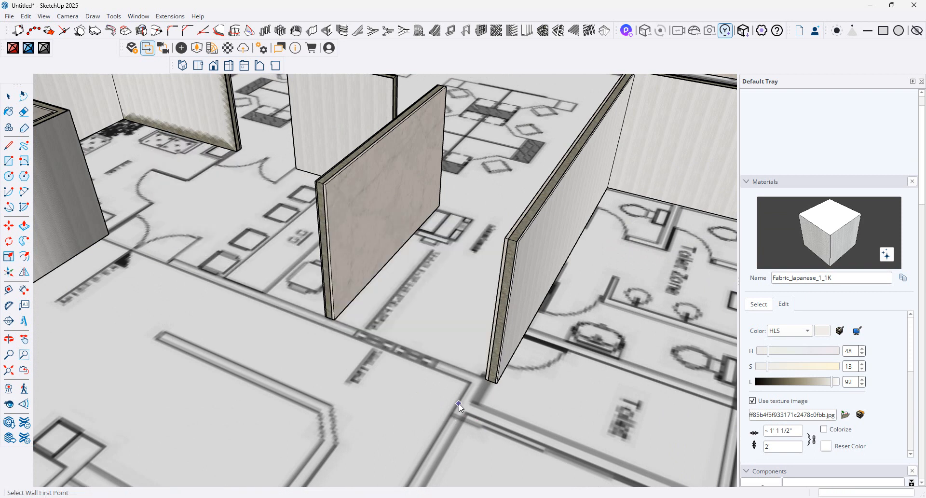
key("ctrl+y")
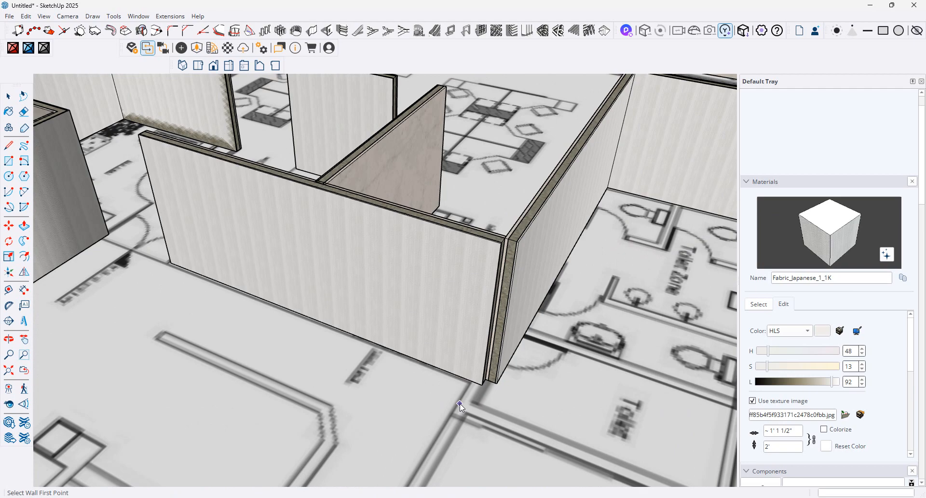
Step: Trace from the toilet zone's inner wall corner along the exterior line and about 13' 5" around the toilet's corner, creating the walls
scroll(374, 282, "down", 3)
middle_click_drag(602, 366, 246, 237)
middle_click_drag(641, 343, 614, 497)
scroll(535, 299, "down", 2)
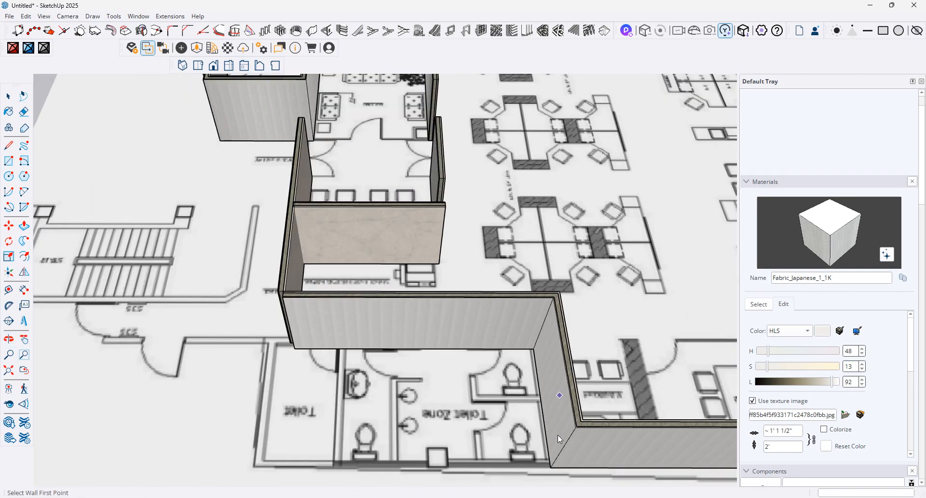
scroll(558, 435, "up", 2)
left_click(549, 472)
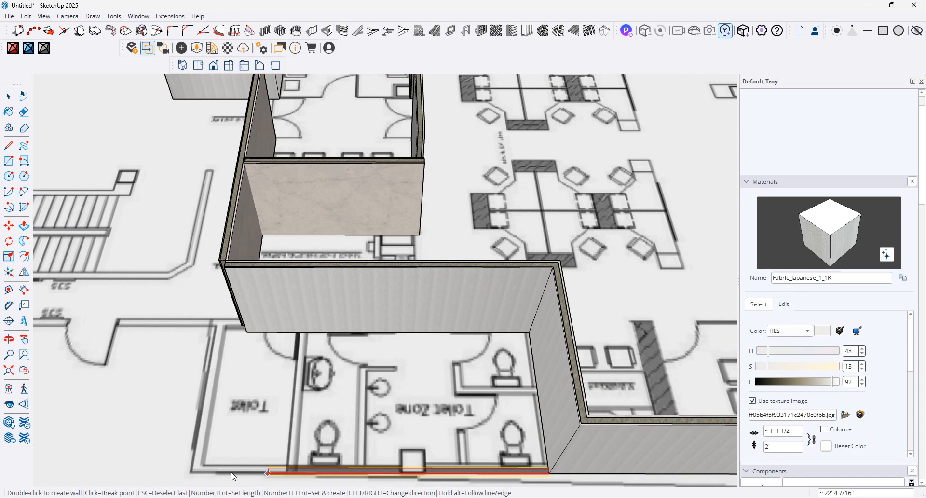
left_click(193, 471)
double_click(221, 319)
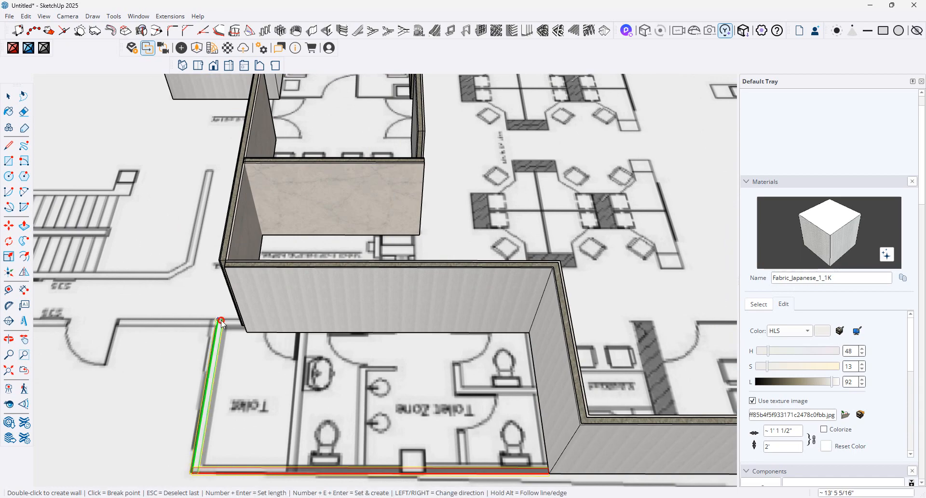
Step: Create a wall from the toilet enclosure's open corner along the plan line to the nearest door opening by the staircase
scroll(418, 312, "down", 6)
middle_click_drag(418, 312, 426, 343)
scroll(427, 344, "up", 5)
scroll(375, 332, "up", 2)
left_click(380, 331)
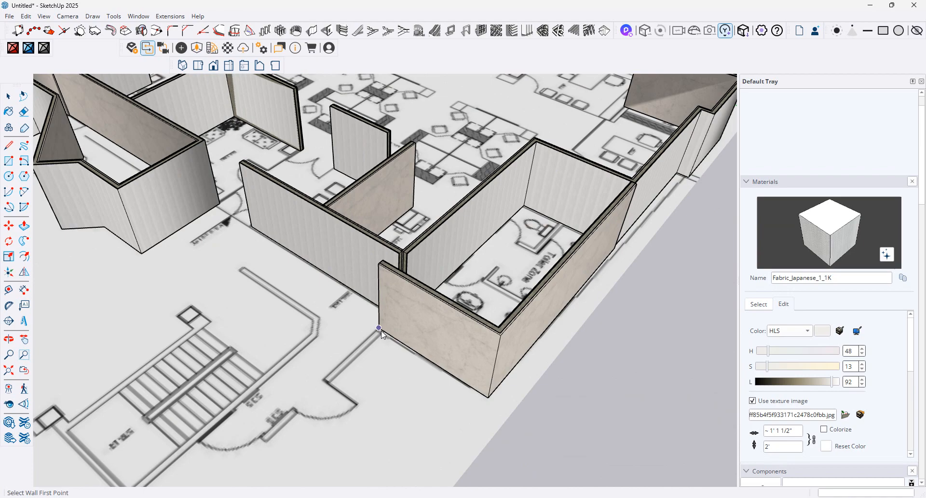
double_click(323, 377)
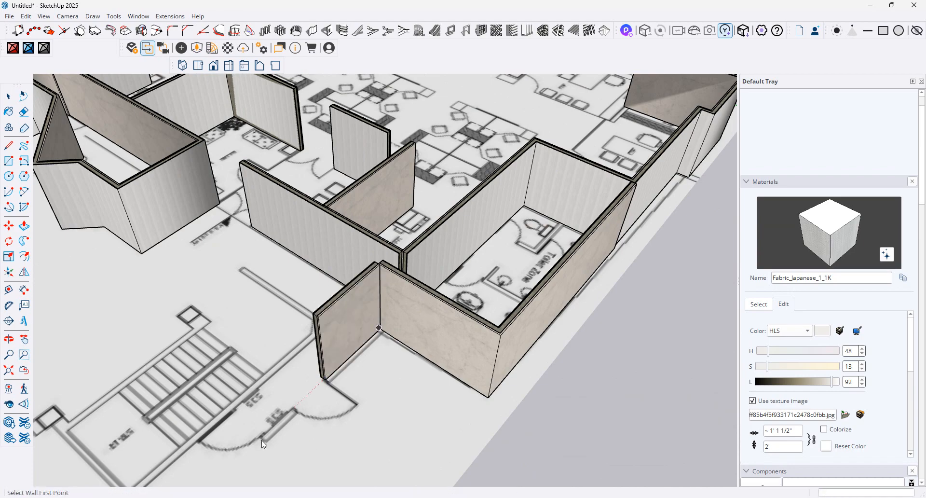
Step: Extend the walls across the door opening to the next door's jamb and return about 4' 9" to the stairwell line
left_click(324, 380)
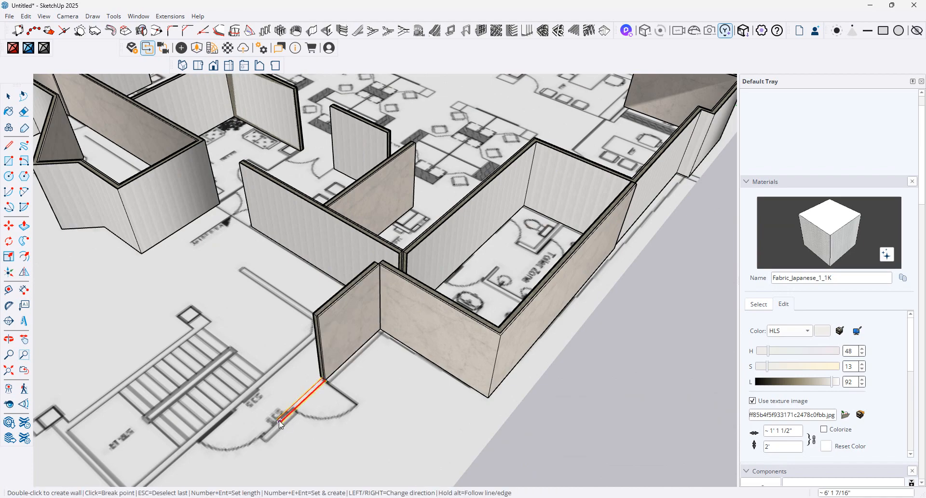
double_click(261, 439)
middle_click_drag(226, 390, 411, 399)
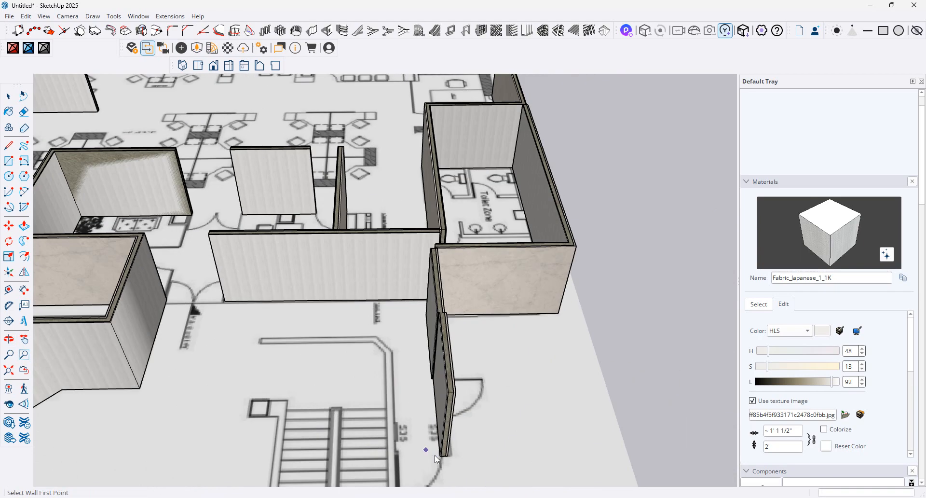
left_click(447, 456)
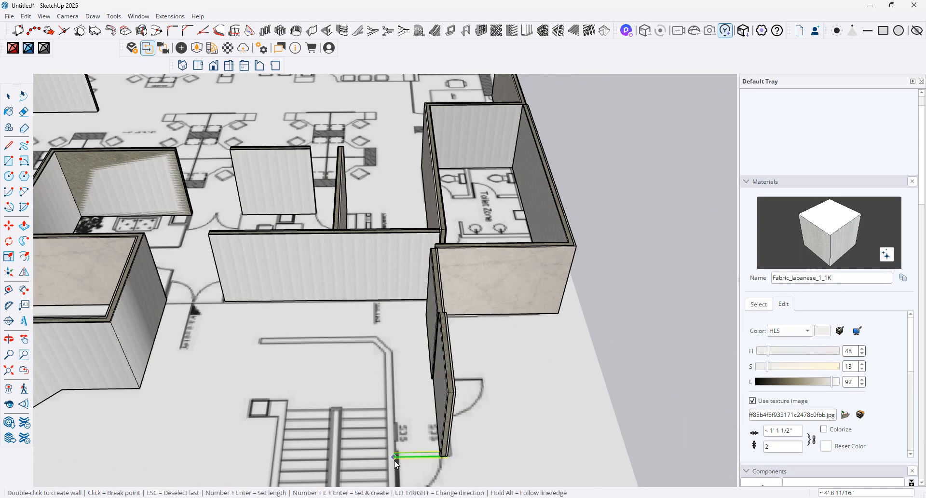
double_click(395, 456)
Step: Create a stairwell wall about 12' long from the return wall's end, plus an angled corner segment about 2' 3" long
middle_click_drag(463, 408, 509, 428)
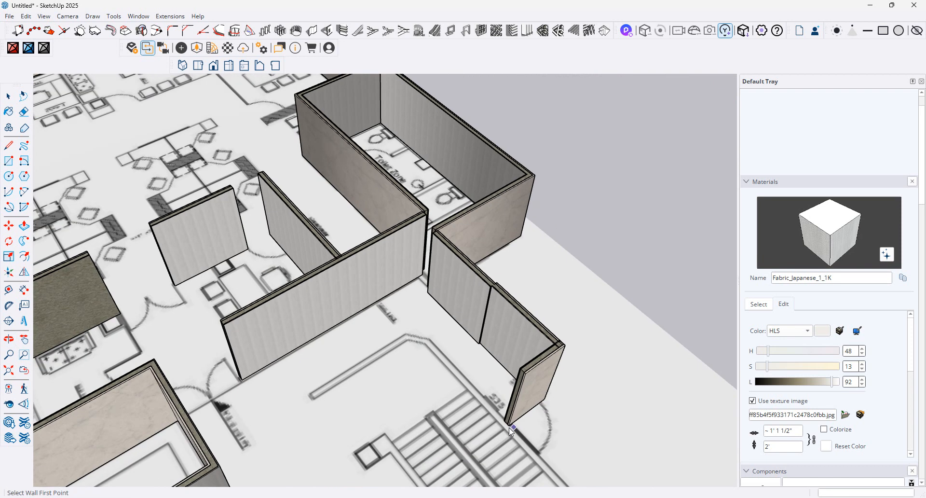
double_click(424, 343)
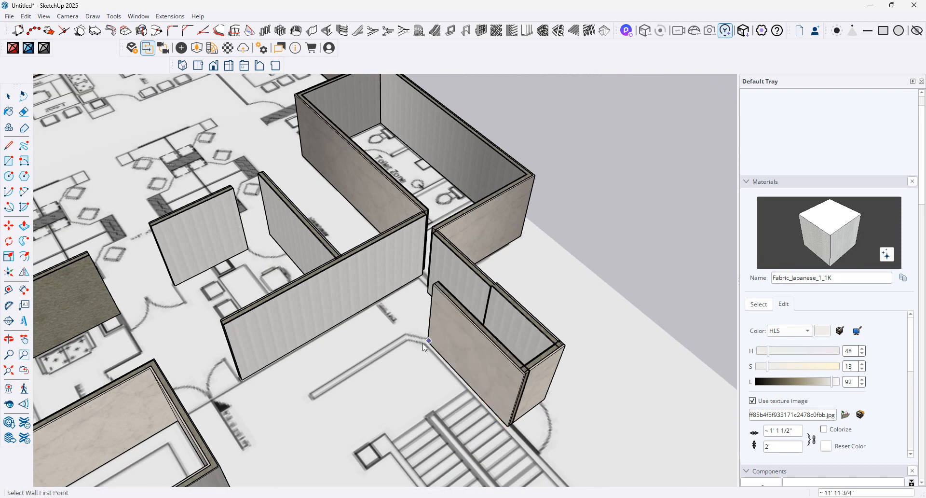
left_click(428, 341)
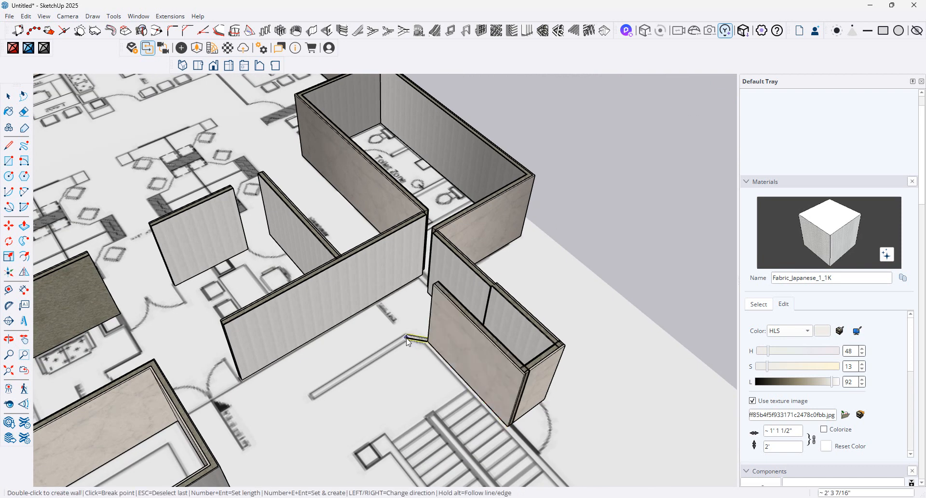
double_click(405, 338)
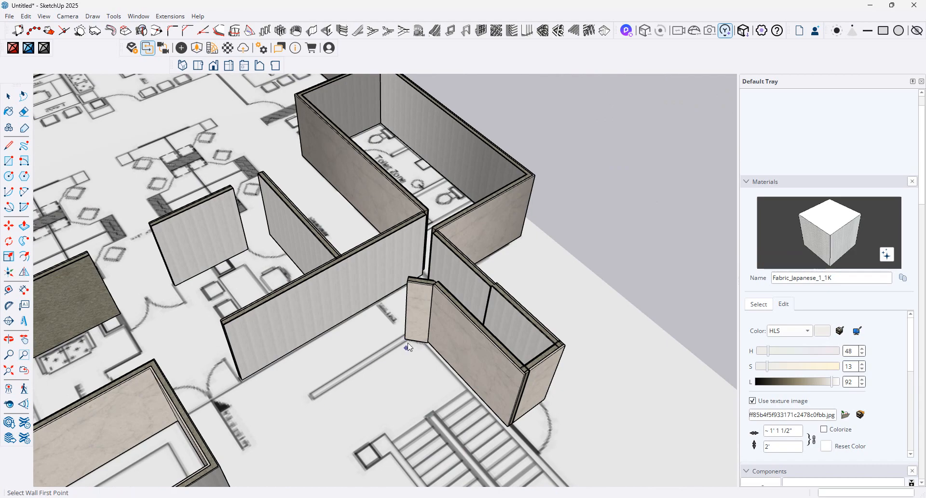
Step: Create the last stairwell wall from the angled corner segment to the free end of the plan's line
left_click(406, 340)
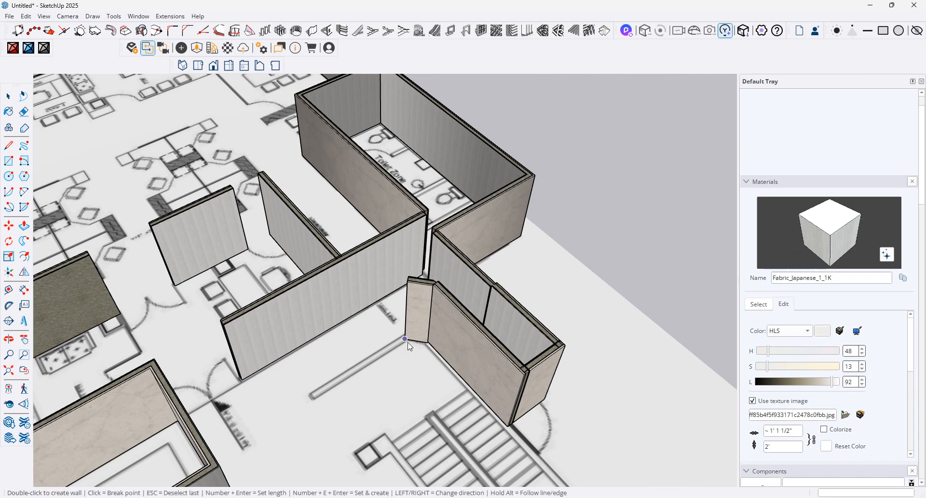
double_click(311, 399)
scroll(533, 344, "down", 4)
middle_click_drag(566, 344, 481, 243)
middle_click_drag(437, 267, 465, 323)
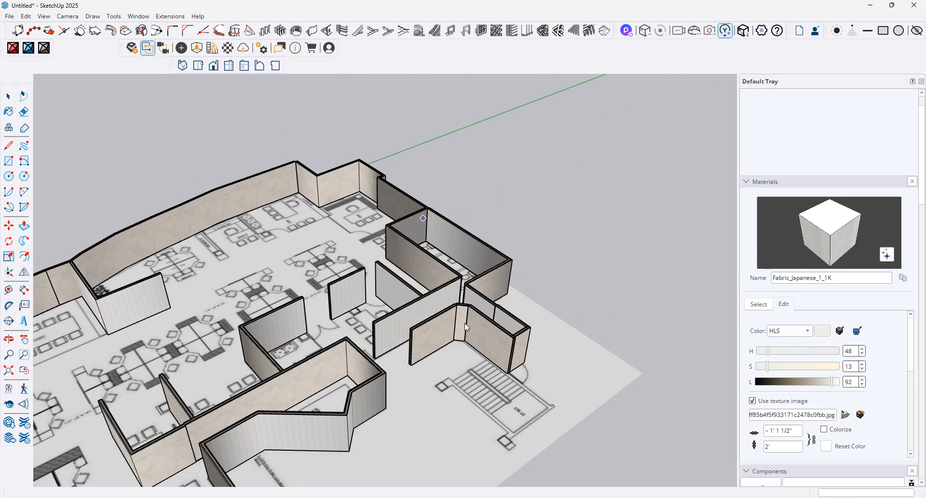
Step: Draw the front exterior wall from the conference room wall's open end along the plan's edge to the kitchen's far corner
scroll(558, 328, "down", 4)
middle_click_drag(404, 391, 250, 396)
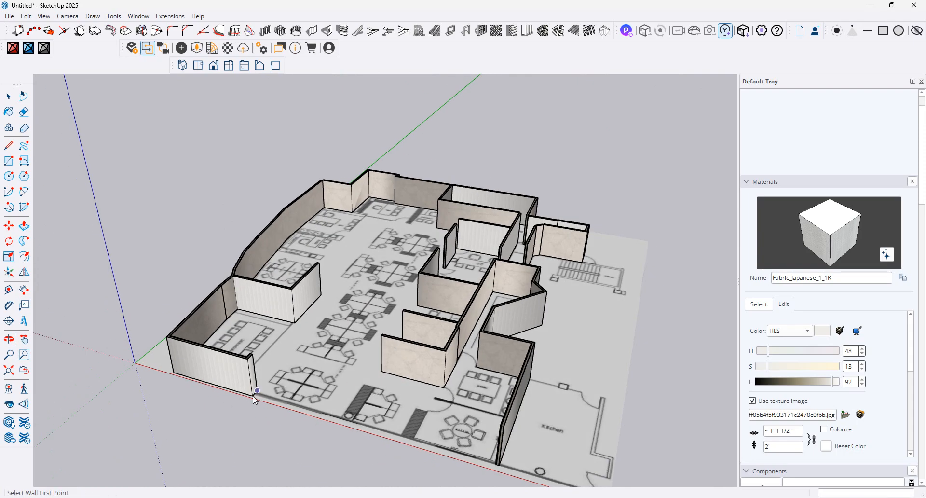
scroll(257, 395, "up", 4)
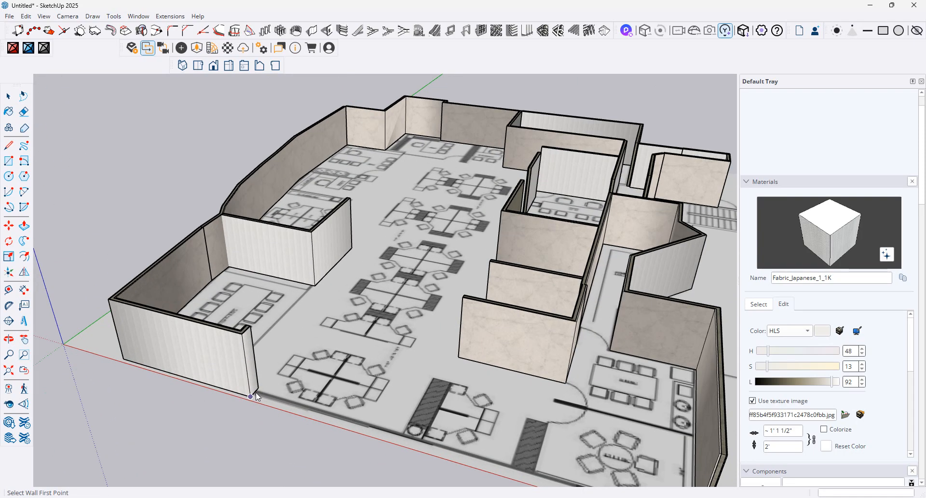
scroll(259, 394, "up", 5)
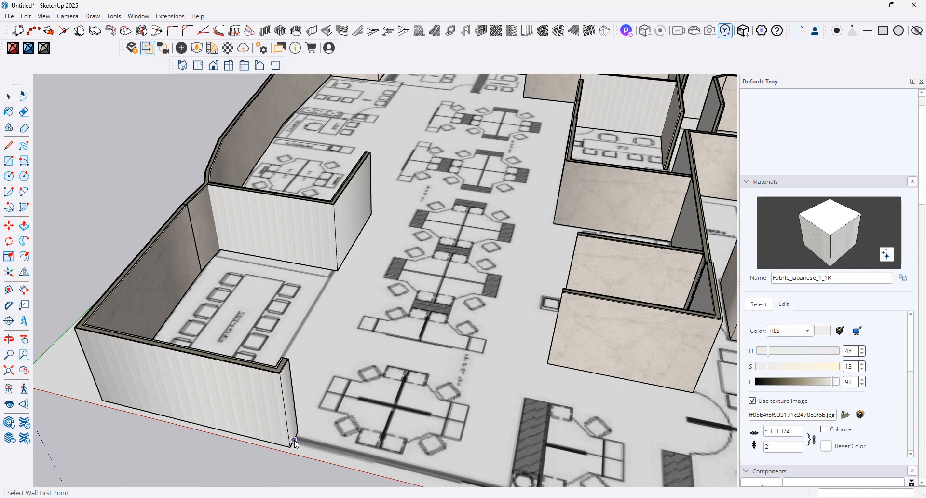
scroll(294, 440, "down", 3)
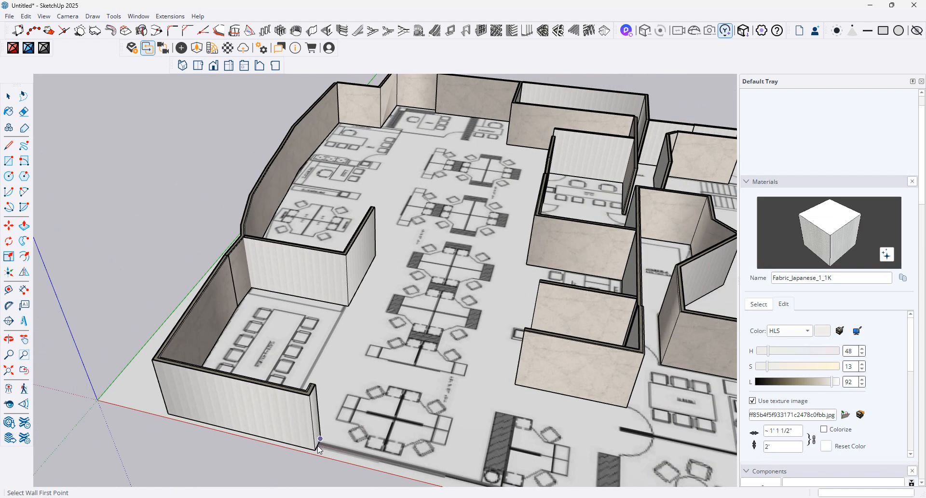
scroll(319, 445, "down", 2)
scroll(329, 442, "up", 3)
left_click(316, 445)
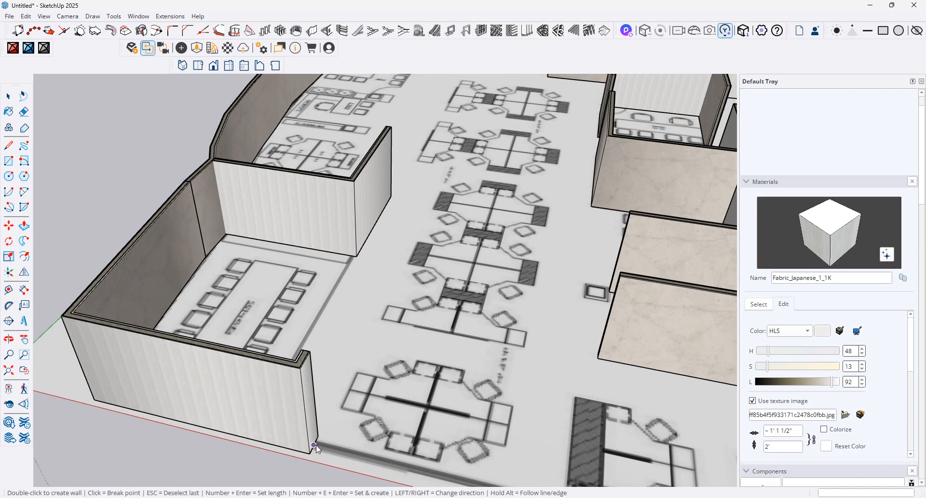
scroll(316, 445, "down", 1)
scroll(490, 329, "down", 5)
scroll(603, 458, "up", 3)
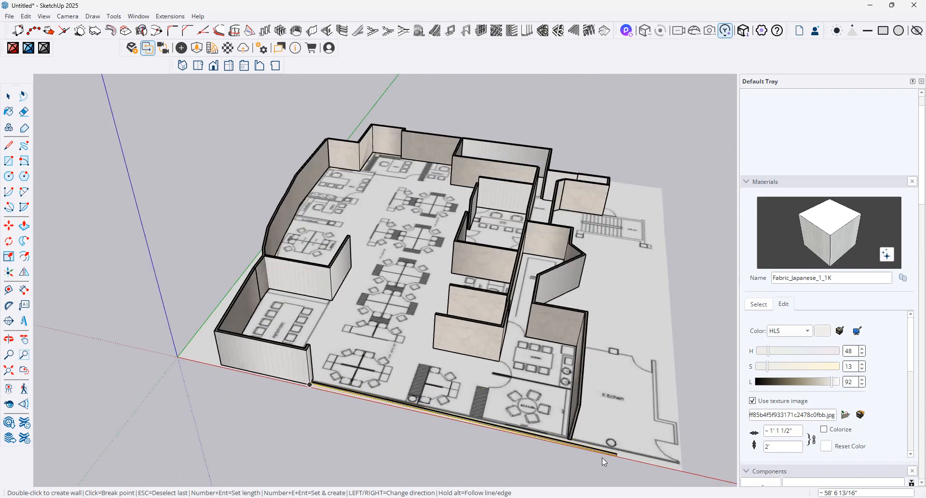
scroll(569, 448, "up", 1)
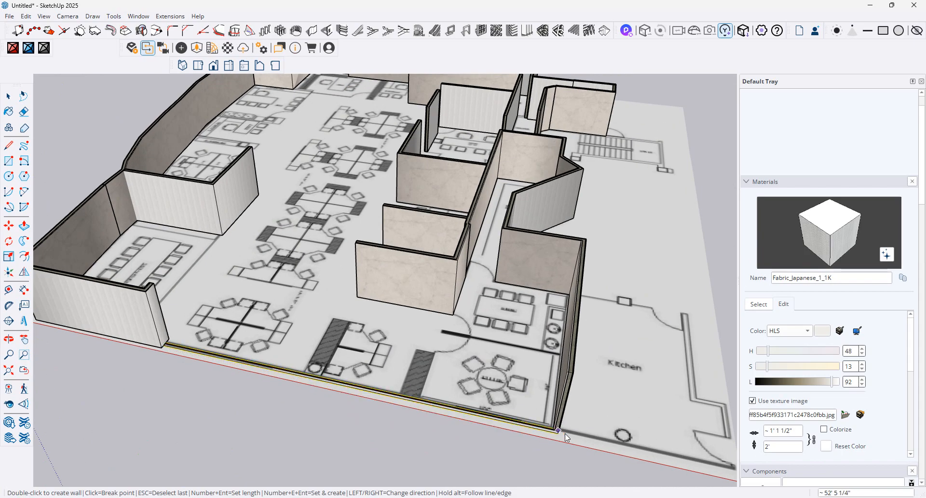
scroll(586, 442, "down", 1)
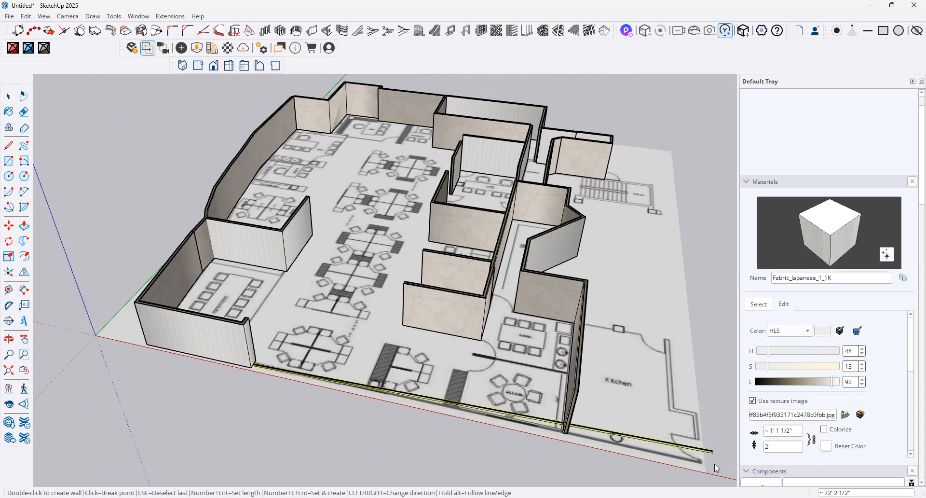
left_click(702, 463)
Step: Add a return segment about 4' 8" long at the kitchen's outer corner, beside the door swing, and create the walls
middle_click_drag(456, 422, 328, 398)
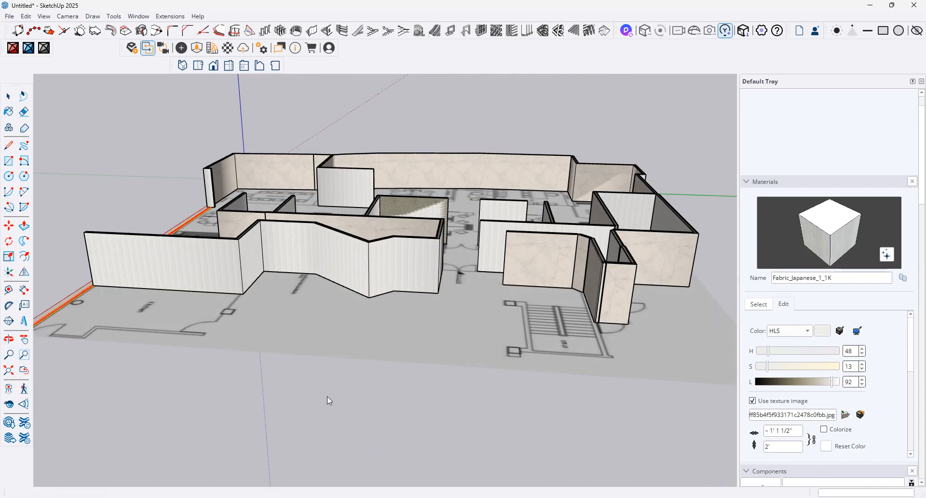
scroll(344, 369, "down", 1)
scroll(72, 342, "up", 1)
scroll(65, 341, "up", 3)
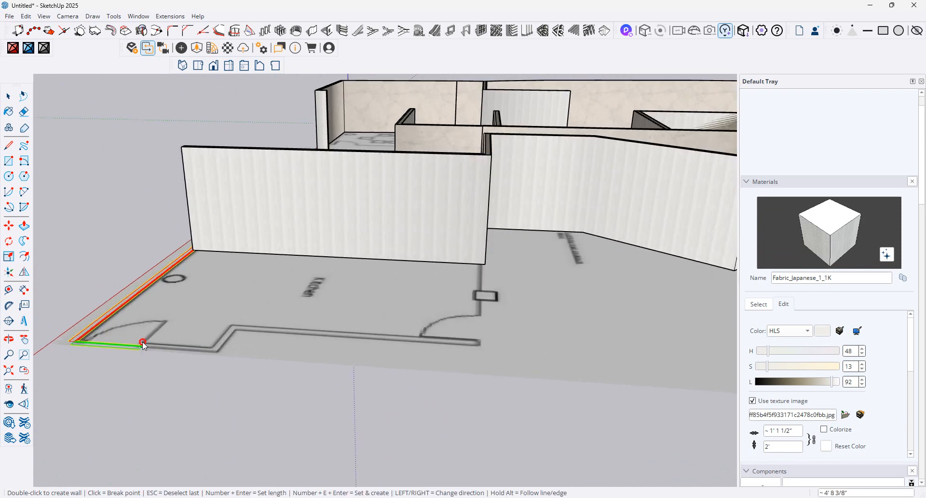
double_click(143, 342)
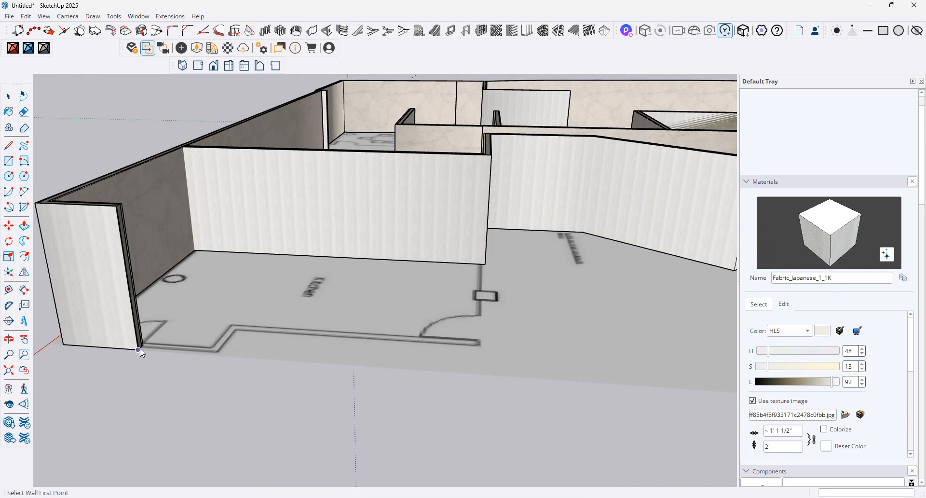
left_click(140, 348)
key("Escape")
Step: Create the kitchen's stepped outer wall along the plan line, with a jog about 3' 10" long, and close it against the existing partition's corner
middle_click_drag(172, 345, 236, 469)
scroll(265, 308, "down", 2)
scroll(276, 402, "up", 2)
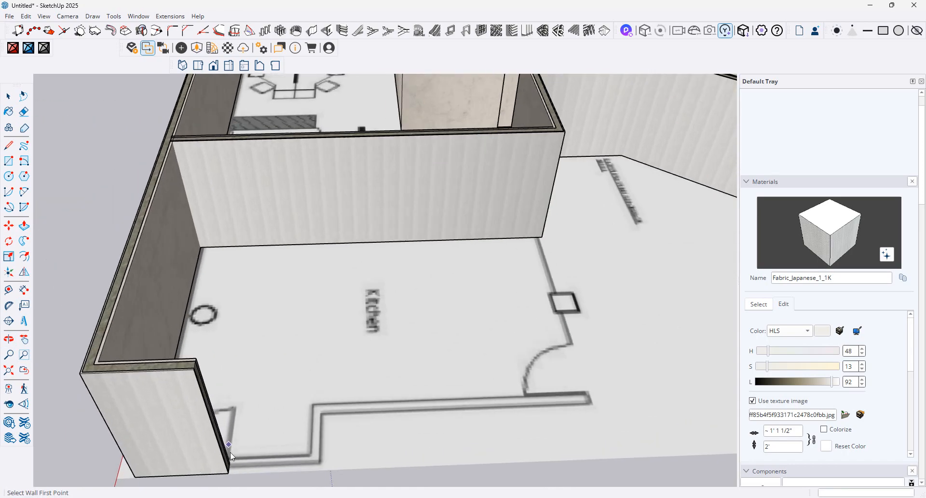
left_click(231, 462)
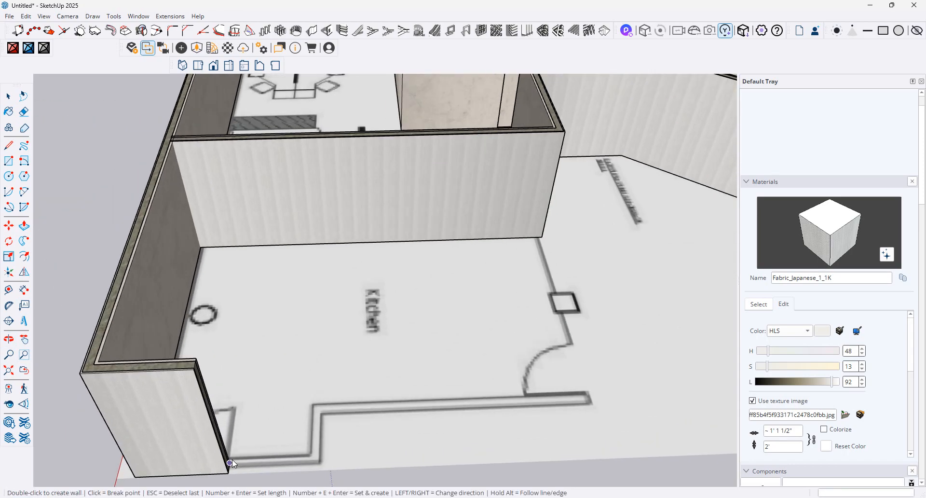
left_click(317, 456)
left_click(319, 406)
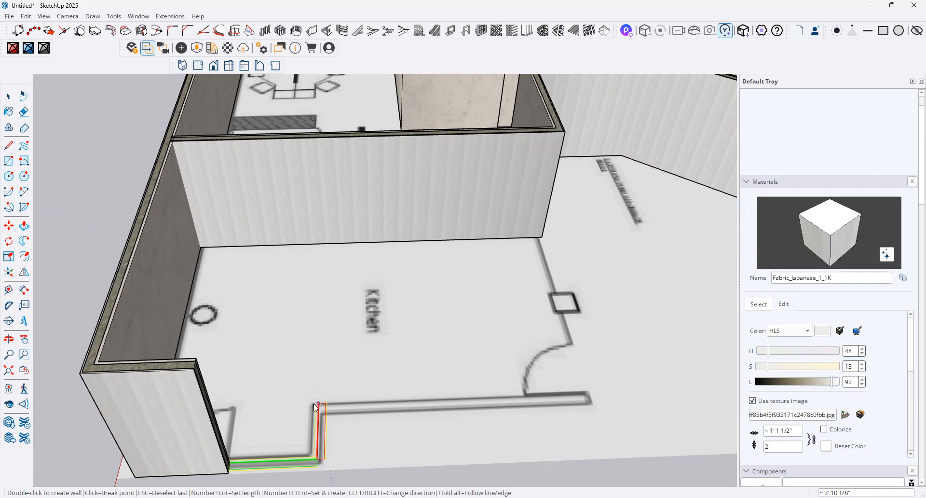
left_click(586, 394)
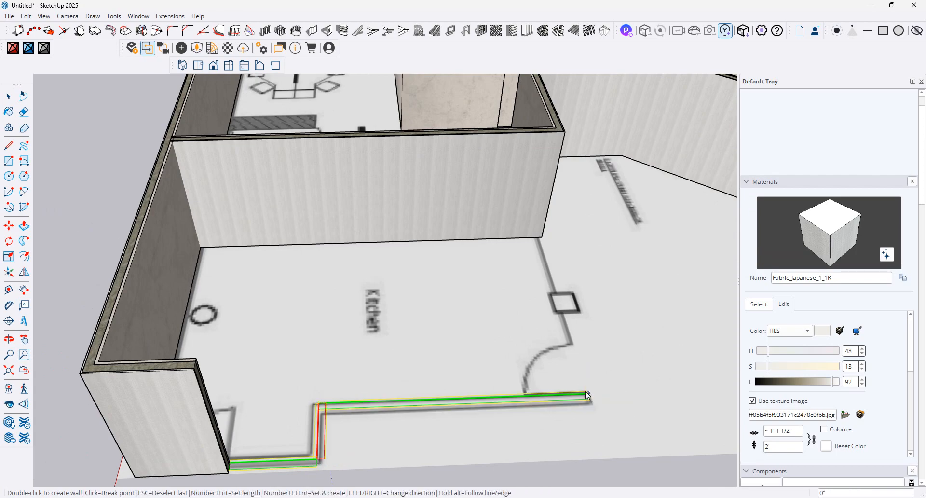
middle_click_drag(542, 358, 540, 329)
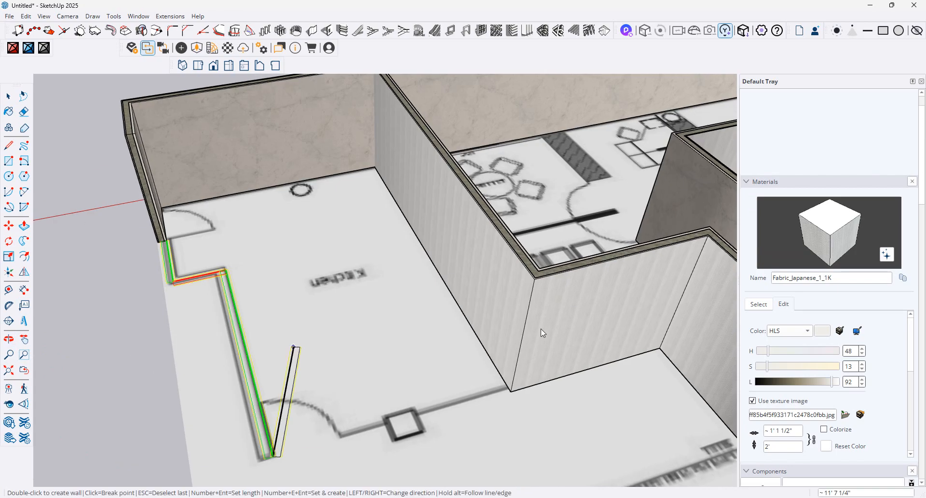
double_click(504, 387)
Step: Examine the finished walls around the kitchen, the angled corridor room and the lounge enclosure
scroll(504, 387, "down", 5)
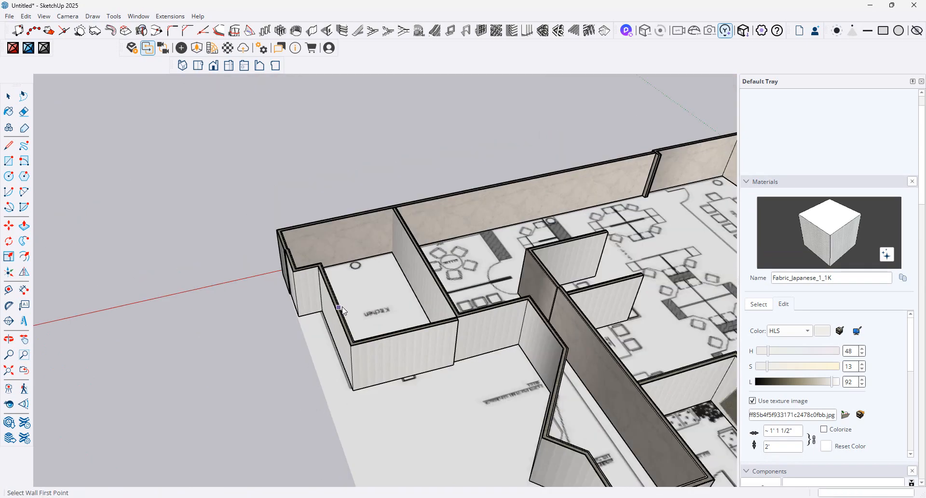
scroll(342, 309, "down", 4)
middle_click_drag(531, 317, 581, 331)
scroll(482, 338, "up", 2)
middle_click_drag(413, 372, 347, 389)
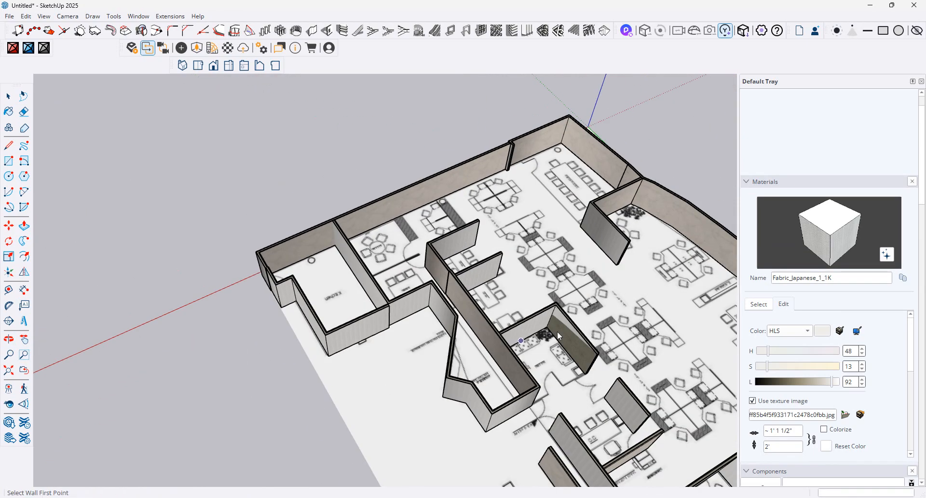
scroll(557, 332, "down", 2)
scroll(622, 362, "up", 2)
middle_click_drag(564, 333, 555, 284)
scroll(555, 284, "up", 1)
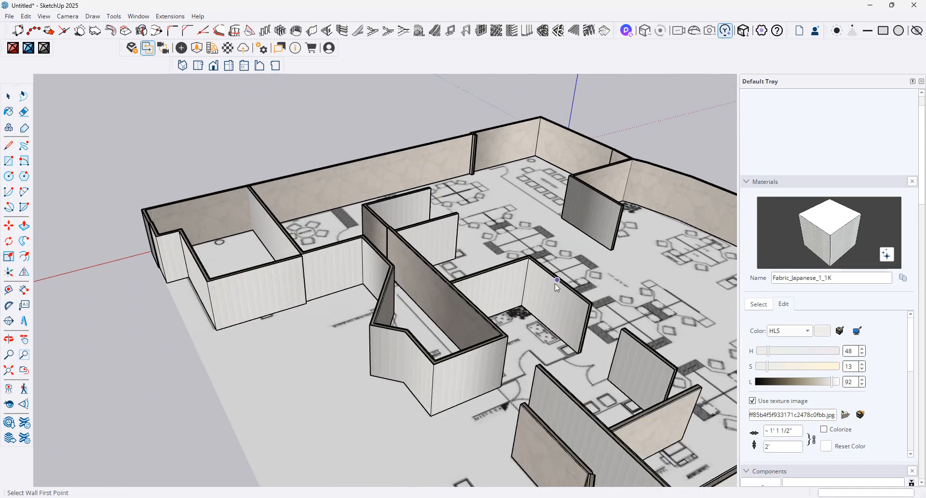
scroll(557, 288, "up", 1)
scroll(546, 325, "up", 3)
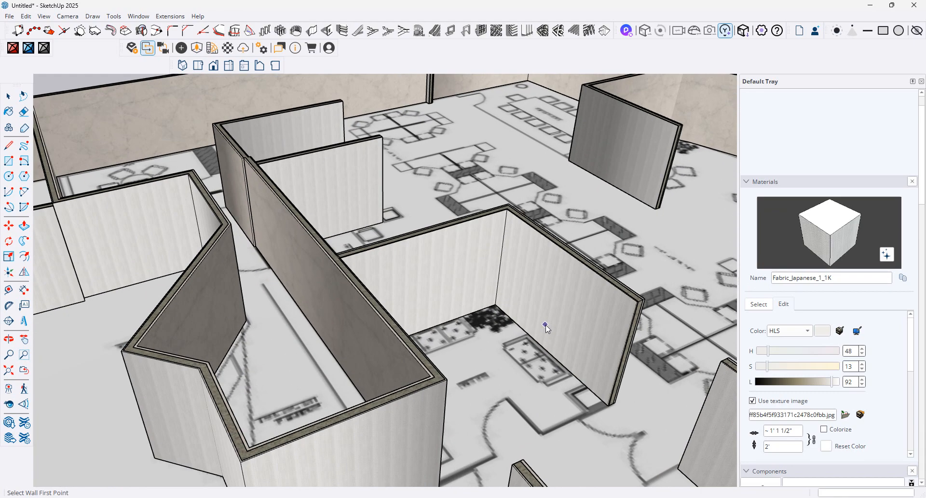
Step: Sample the Fabric_Japanese_1_1K finish from the lounge enclosure's wall and turn off its texture image
left_click(756, 305)
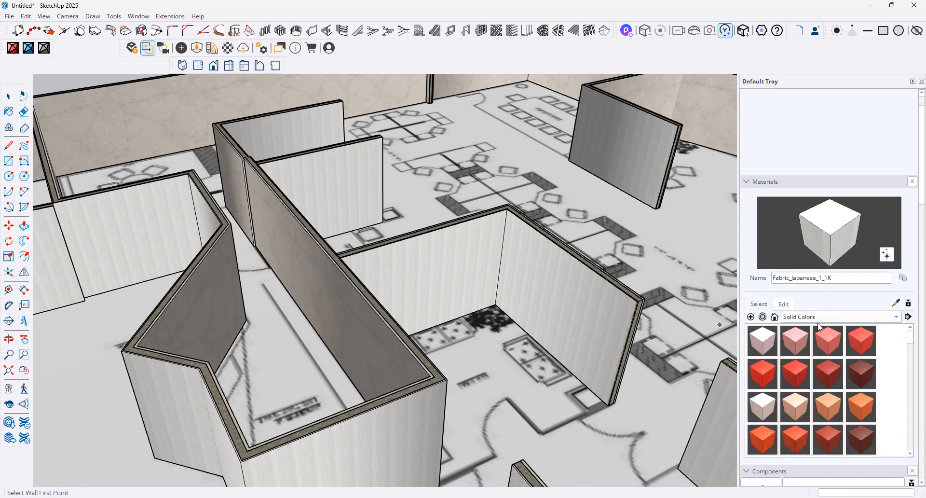
left_click(893, 306)
left_click(606, 305)
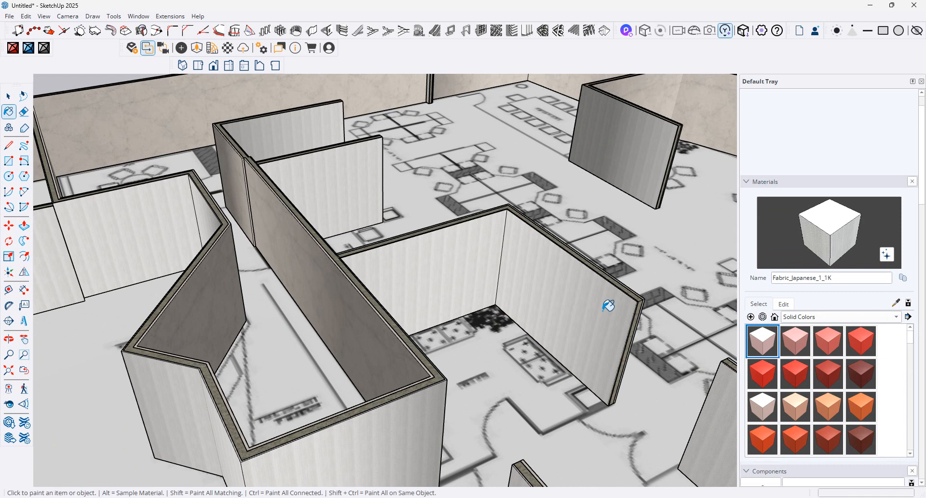
left_click(785, 307)
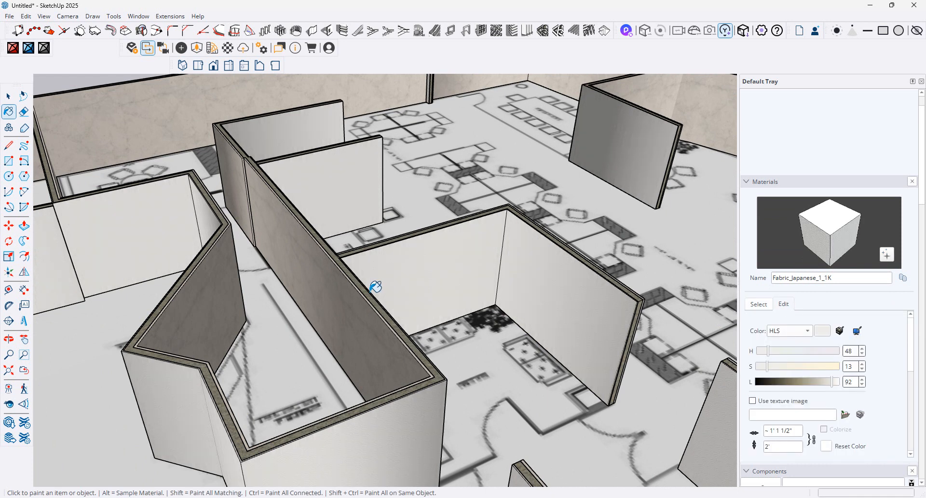
scroll(374, 289, "down", 2)
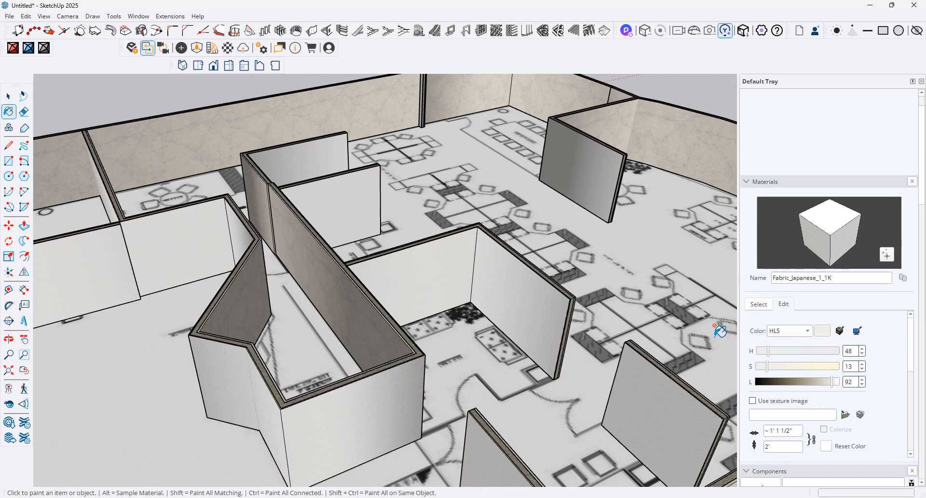
Step: Sample the Marble_01_1K finish from the outer wall and open its material settings
left_click(768, 304)
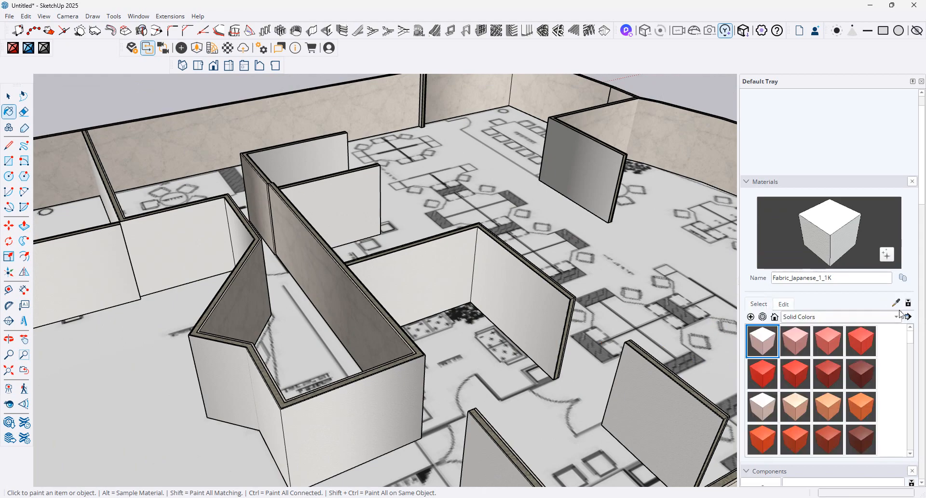
left_click(712, 155, "alt")
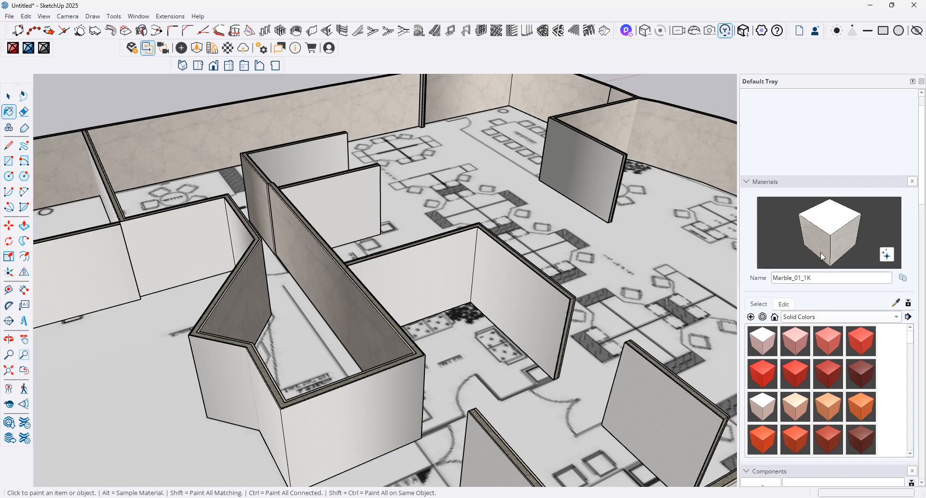
left_click(782, 304)
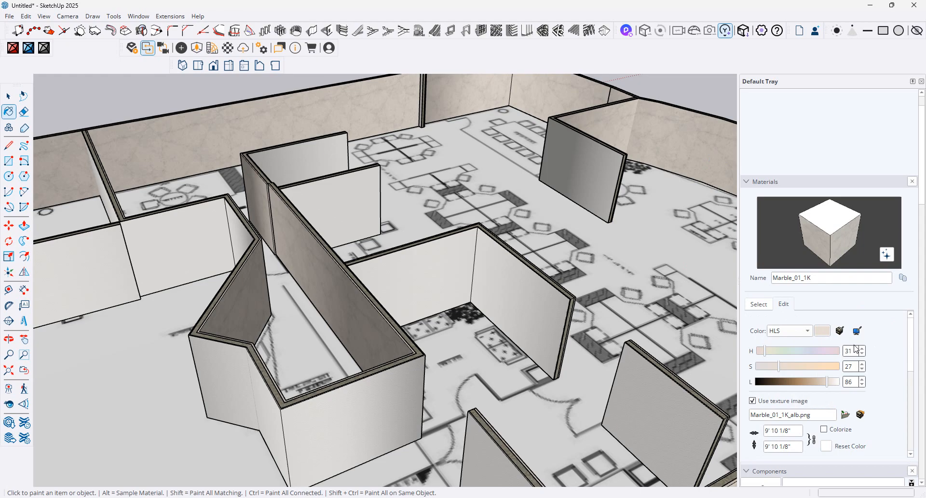
Step: Replace the Marble_01_1K texture with the beige plaster image 2d65c70a36c08d2198168b8803308f2a from the TEXTURE folder on Local Disk (F:)
left_click(845, 415)
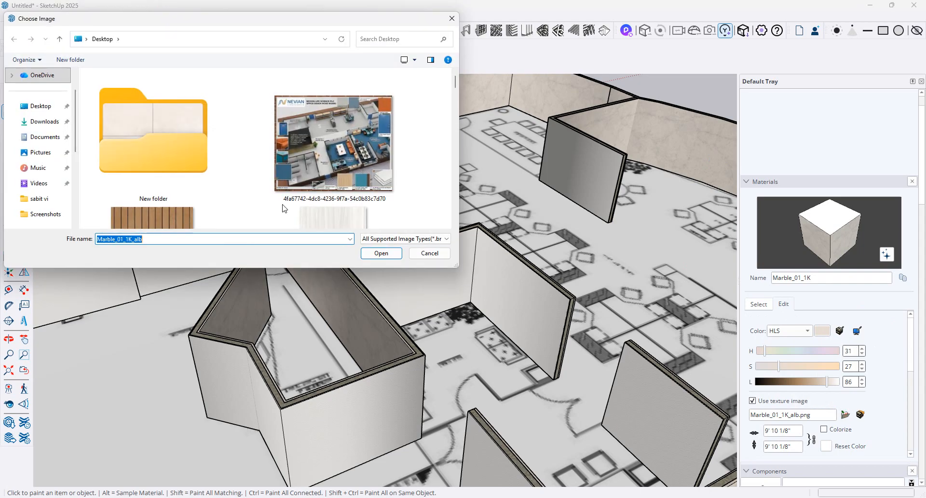
scroll(158, 210, "down", 2)
scroll(58, 155, "down", 5)
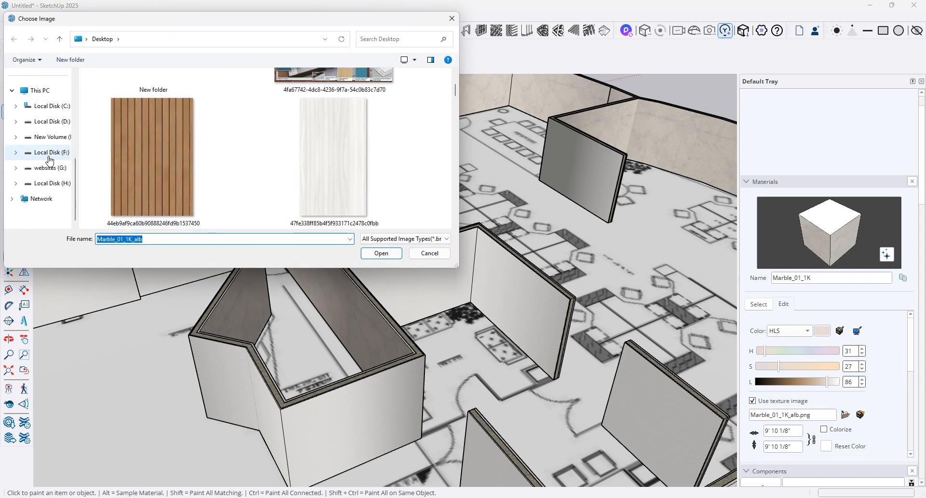
left_click(56, 154)
left_click(256, 144)
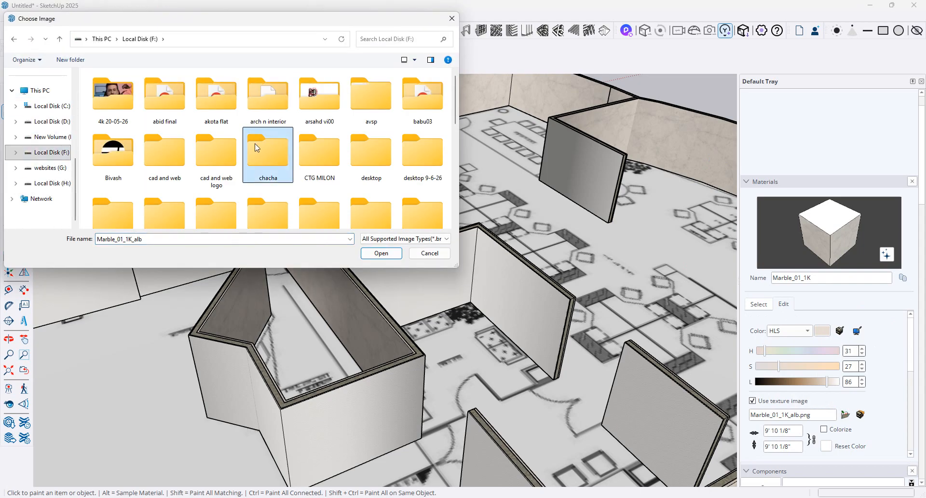
key("t")
key("Return")
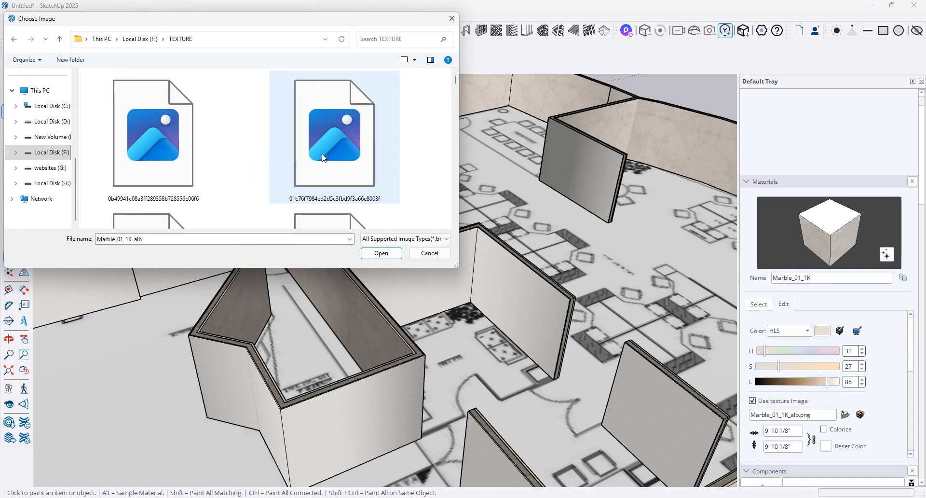
scroll(323, 153, "down", 3)
scroll(322, 154, "down", 3)
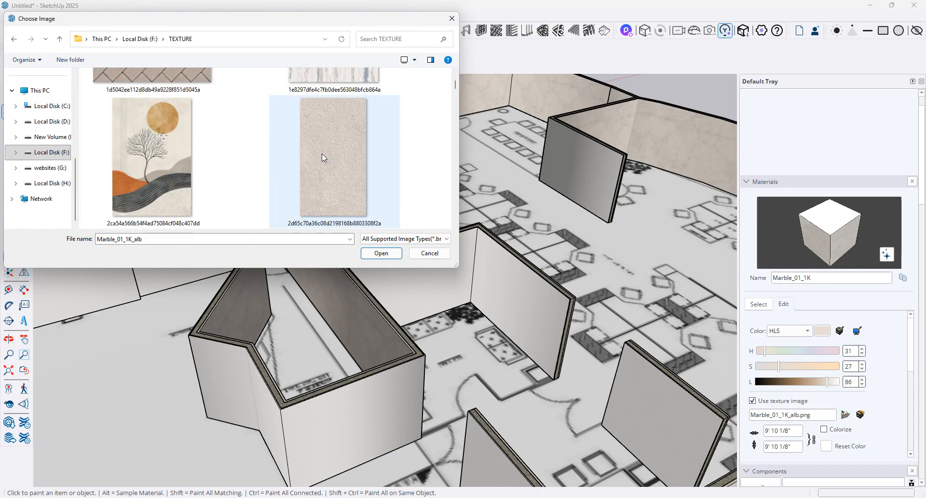
double_click(322, 153)
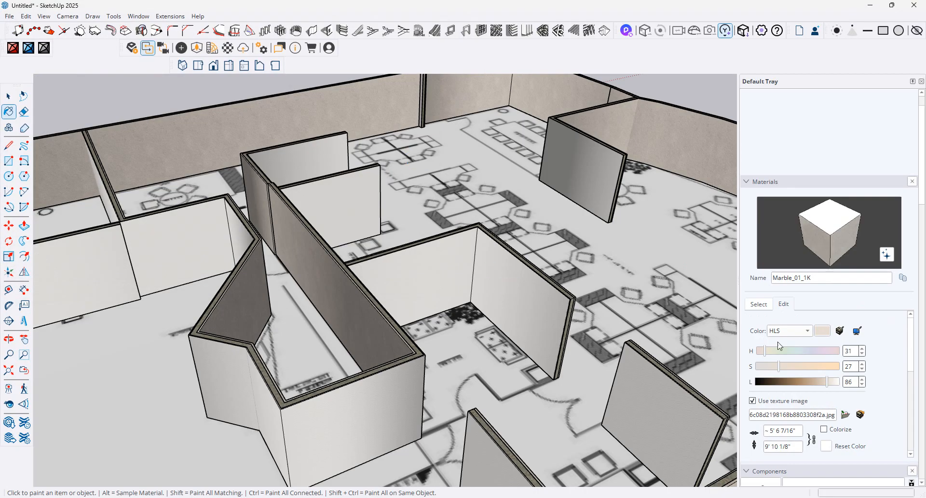
left_click(846, 415)
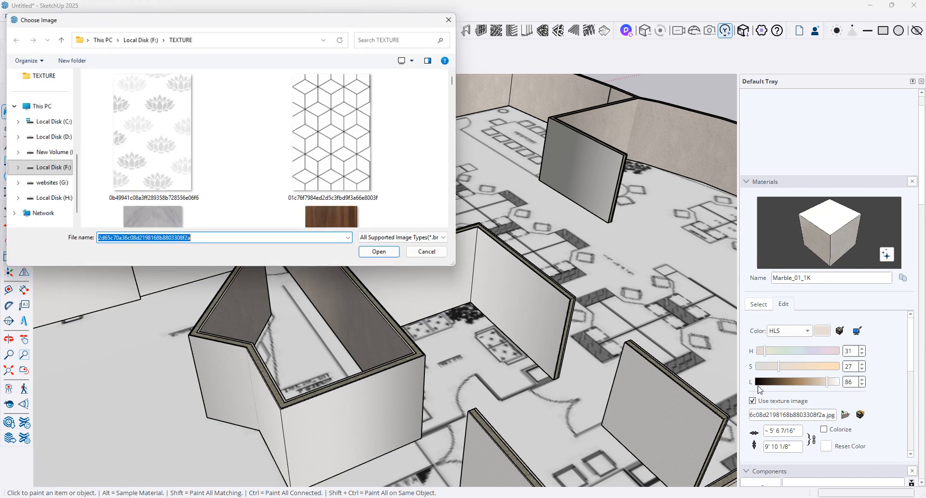
left_click(447, 254)
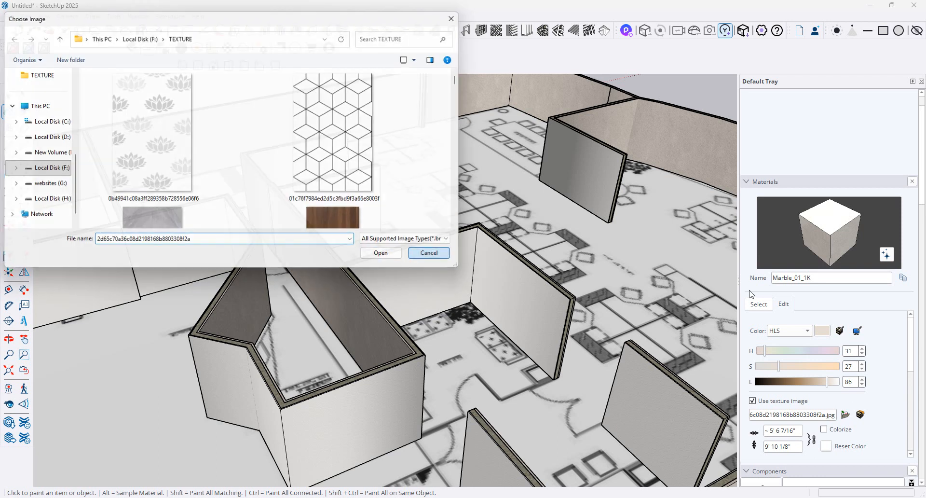
Step: Sample the Fabric_Japanese_1_1K finish from the lounge enclosure's wall and open its material settings
left_click(760, 304)
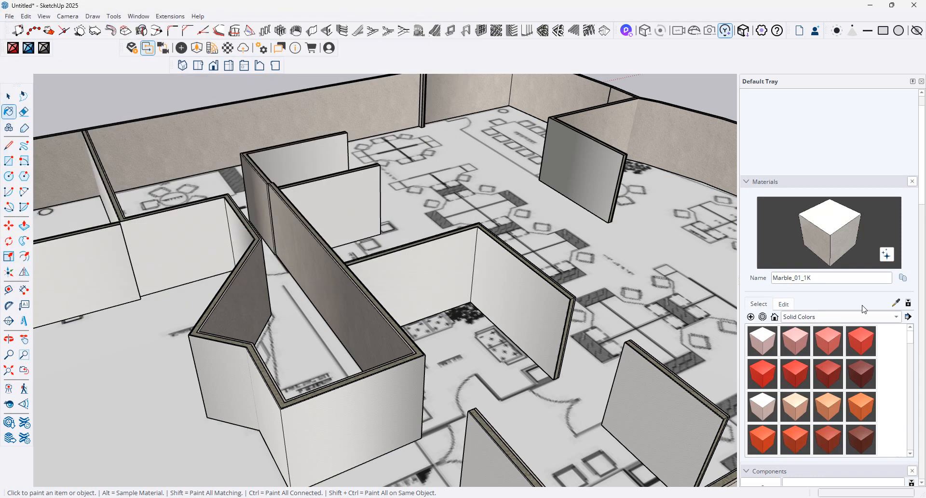
left_click(895, 303)
left_click(551, 290)
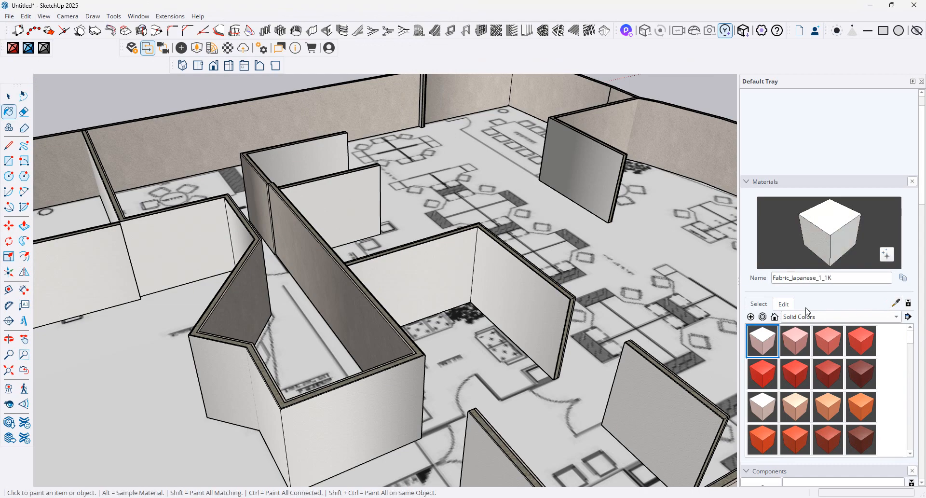
left_click(790, 305)
Step: Apply the plaster image 2d65c70a36c08d2198168b8803308f2a from the TEXTURE folder to Fabric_Japanese_1_1K and lower the material's saturation to 5
left_click(845, 415)
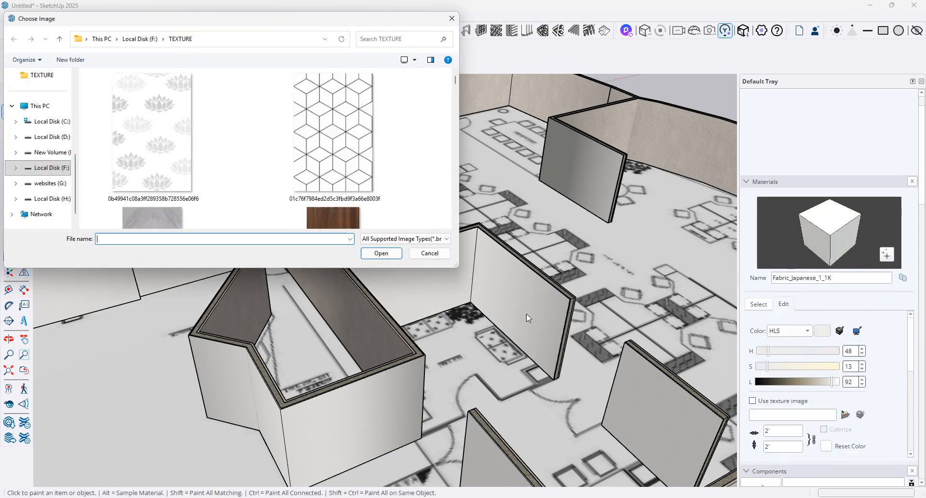
left_click(302, 151)
key("Down")
key("Down")
key("Down")
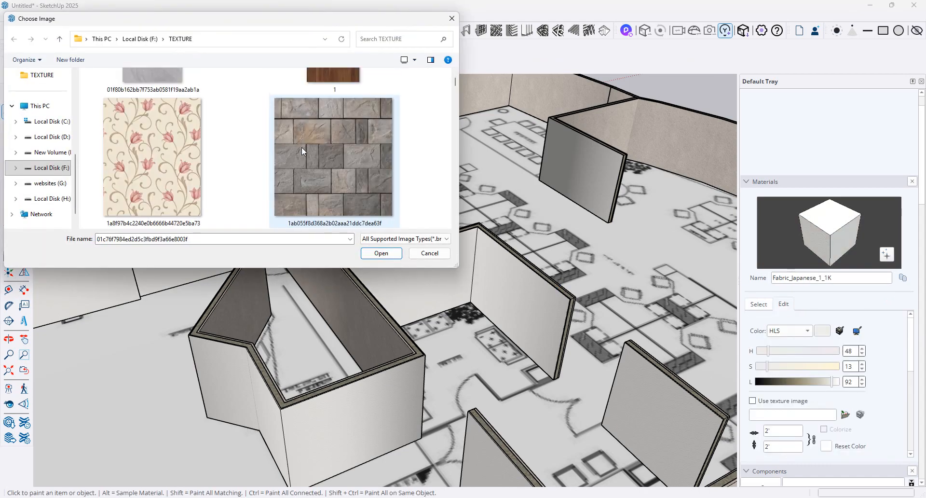
key("Return")
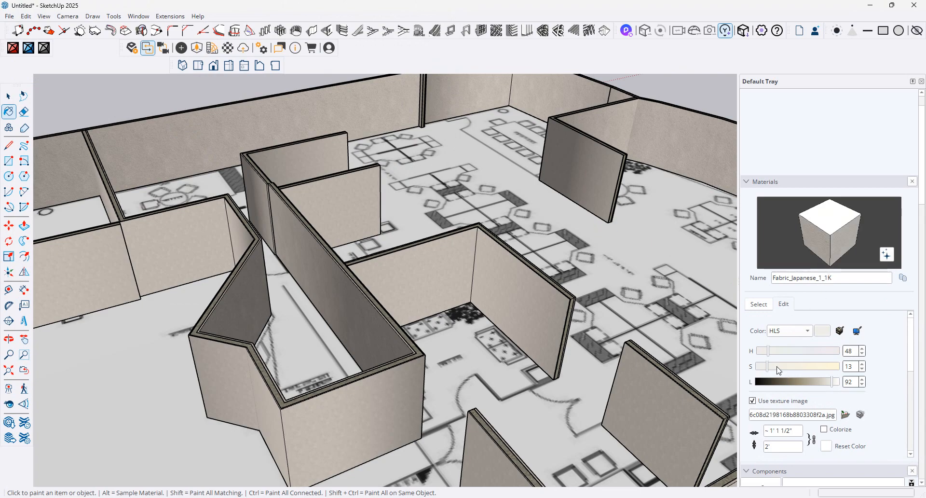
left_click_drag(770, 367, 764, 367)
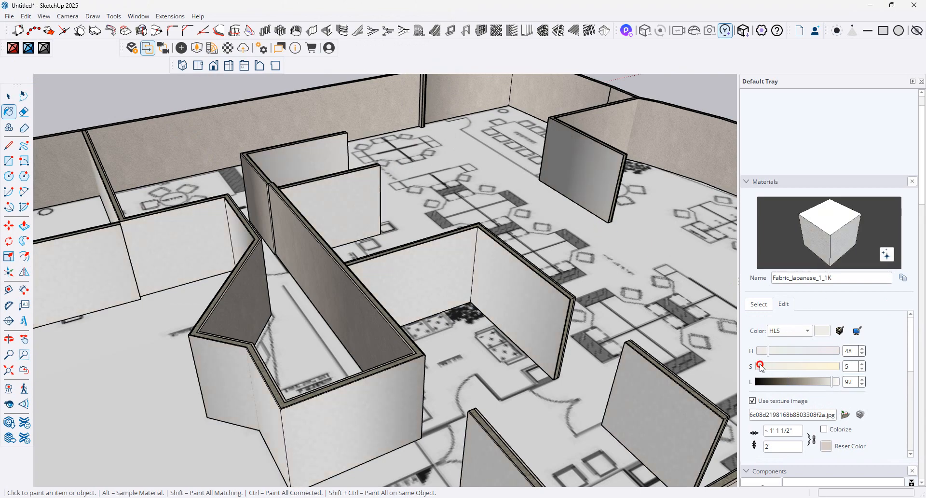
Step: Recolour the outer wall's Marble_01_1K finish by lowering its saturation to 4 and matching its colour to the lounge enclosure's wall
left_click(757, 304)
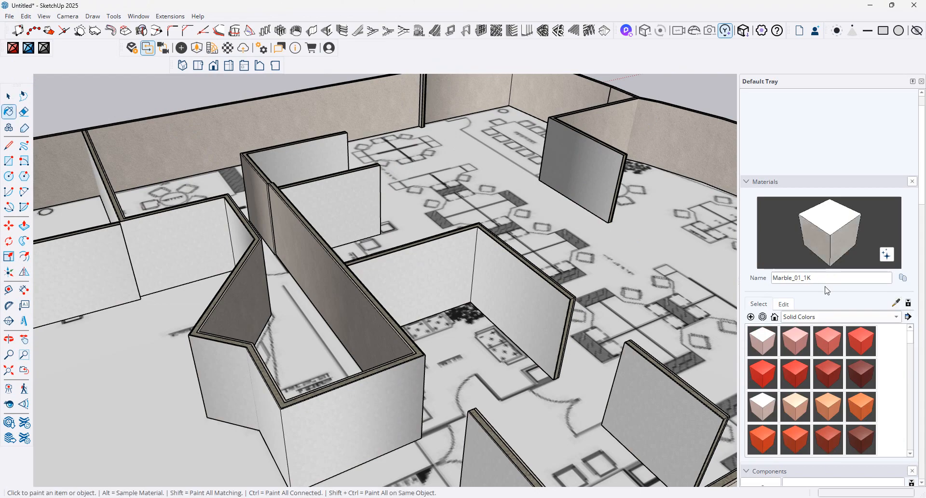
left_click(785, 305)
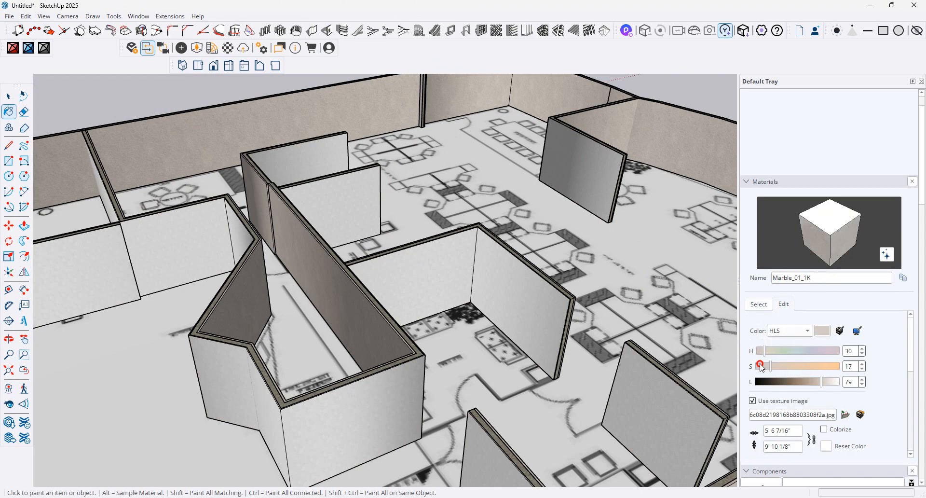
left_click_drag(762, 366, 763, 368)
left_click(840, 331)
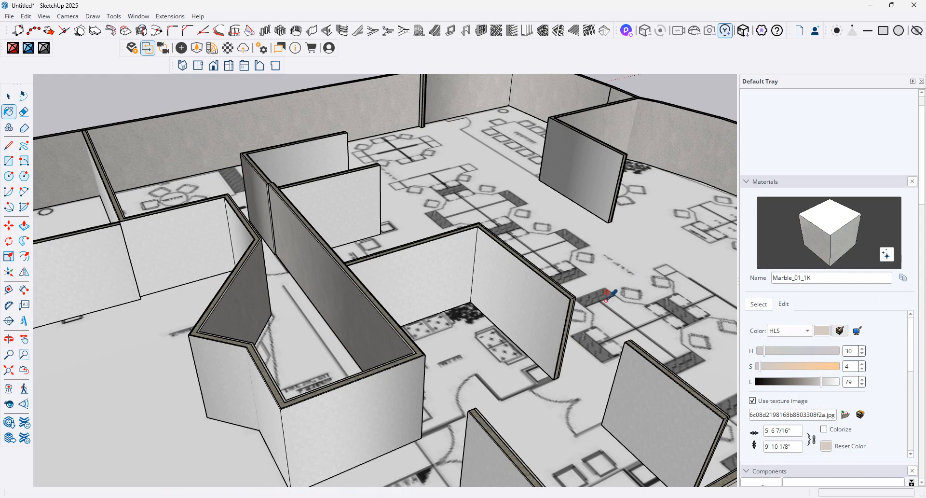
left_click(554, 299)
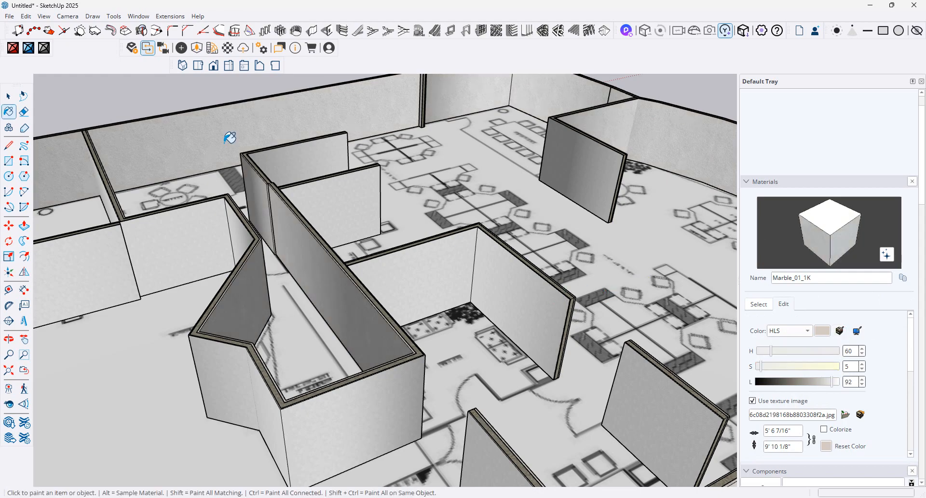
Step: Examine the recoloured walls around the stairs, the kitchen and the small partitioned offices
scroll(232, 140, "down", 5)
mouse_move(403, 91)
middle_mouse_down()
mouse_move(473, 133)
mouse_move(507, 206)
middle_mouse_up()
scroll(548, 186, "up", 3)
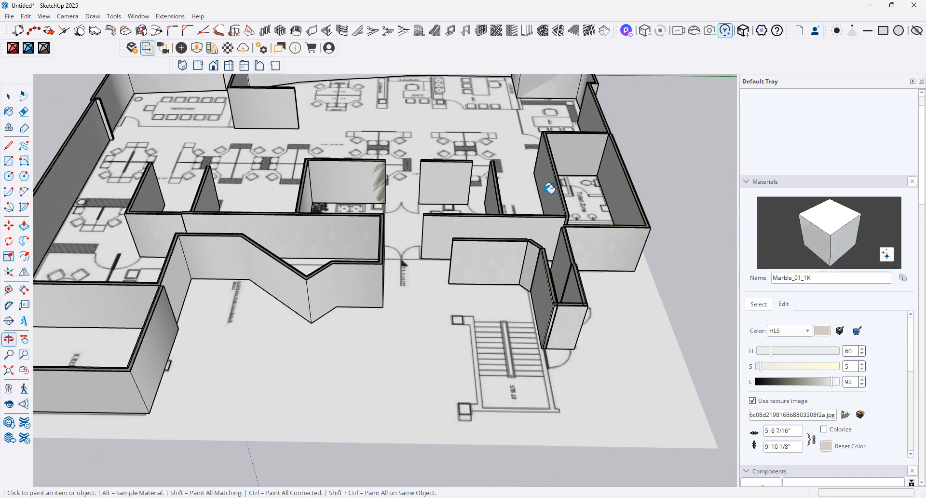
middle_click_drag(548, 187, 203, 124)
scroll(201, 117, "up", 5)
scroll(201, 117, "down", 8)
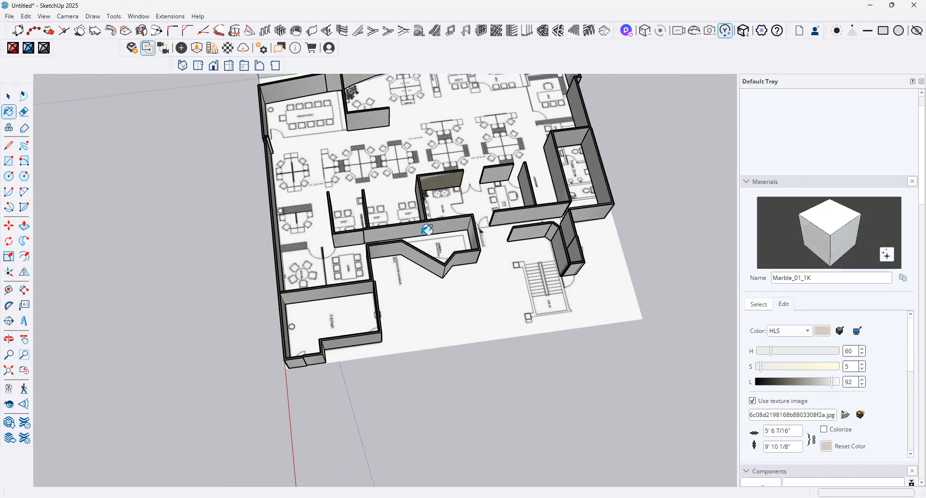
middle_click_drag(427, 230, 420, 212)
scroll(419, 212, "up", 6)
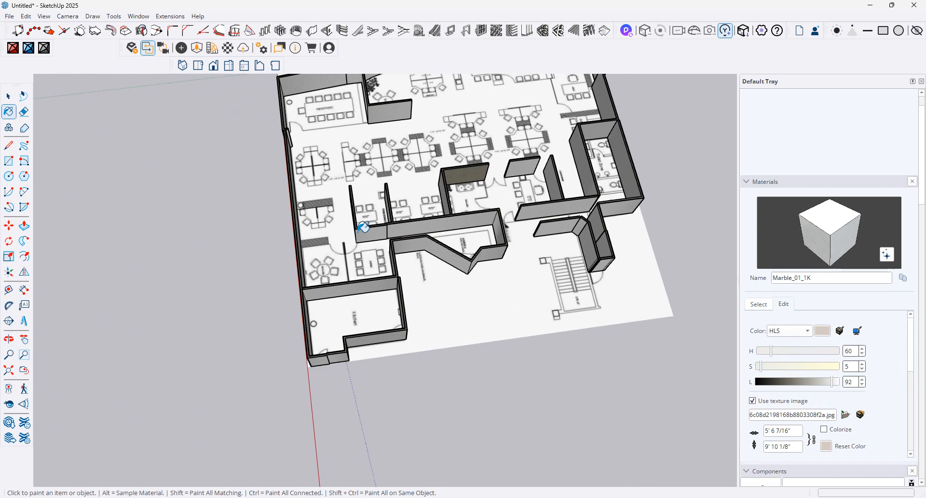
middle_click_drag(405, 155, 453, 128)
scroll(309, 234, "up", 3)
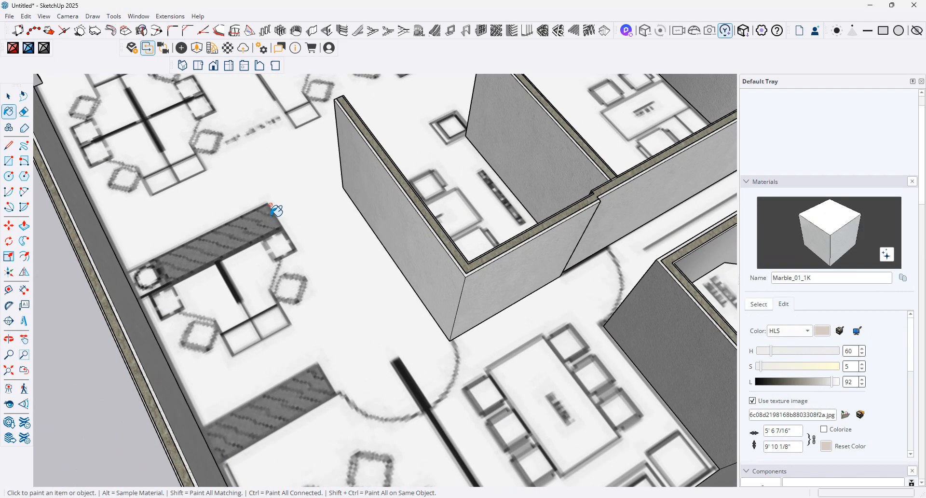
scroll(278, 212, "down", 2)
scroll(350, 169, "down", 4)
scroll(449, 196, "down", 3)
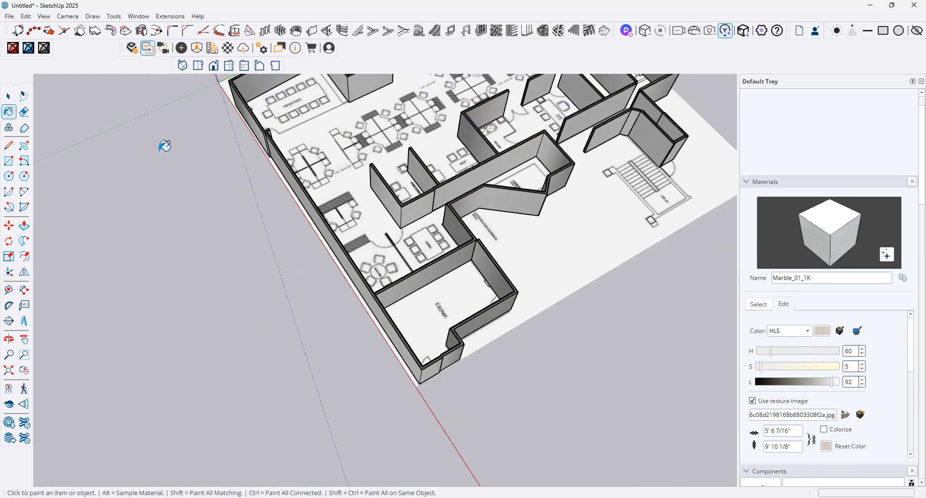
Step: Select the floor plan image and look over the whole walled office from several angles
left_click(8, 96)
left_click(535, 128)
middle_click_drag(534, 128, 579, 184)
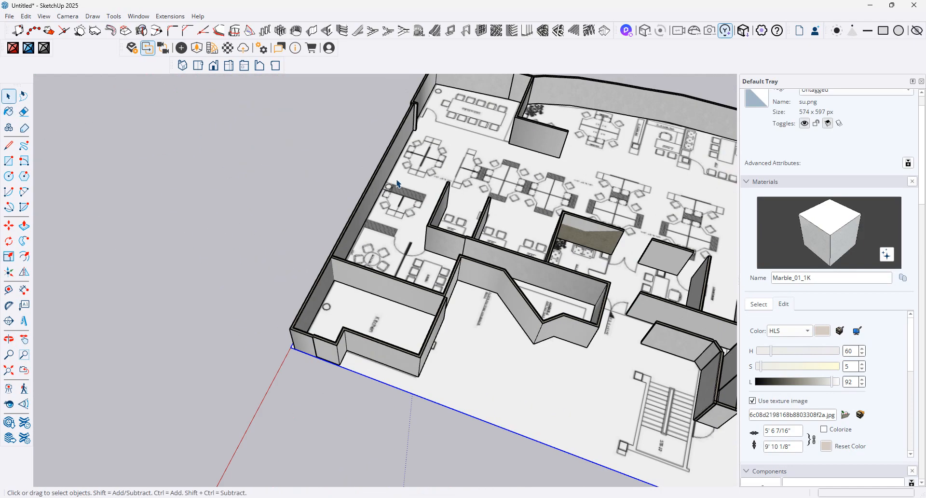
scroll(564, 347, "down", 2)
scroll(541, 128, "up", 4)
scroll(541, 128, "down", 4)
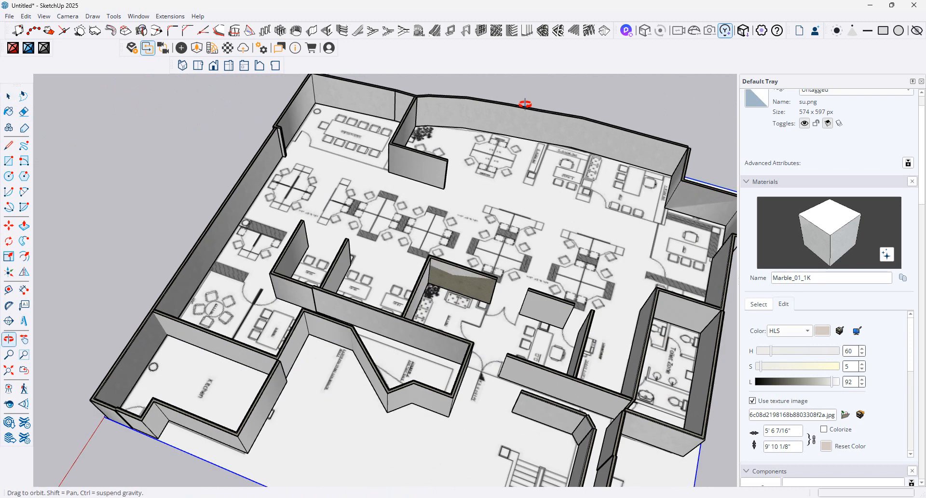
middle_click_drag(526, 109, 318, 206)
scroll(394, 192, "down", 3)
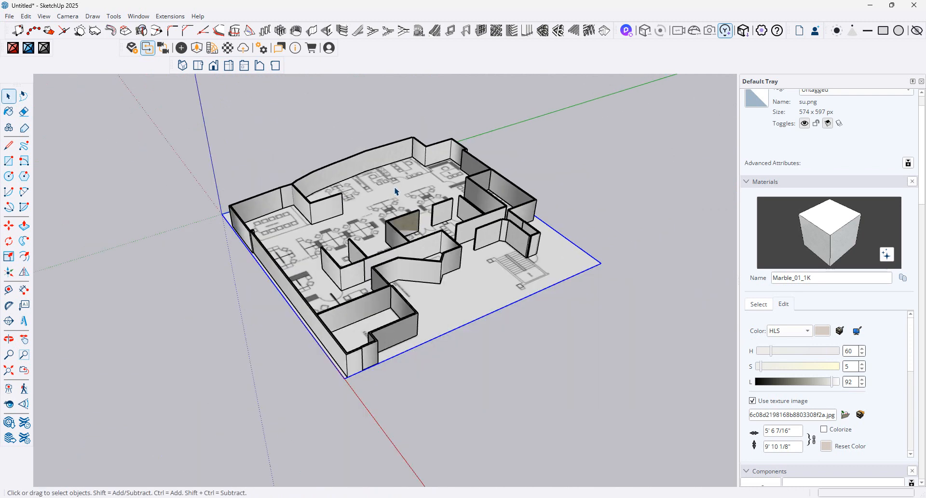
Step: Save the model as Untitled in the Documents folder, turning off further purge prompts
key("ctrl+s")
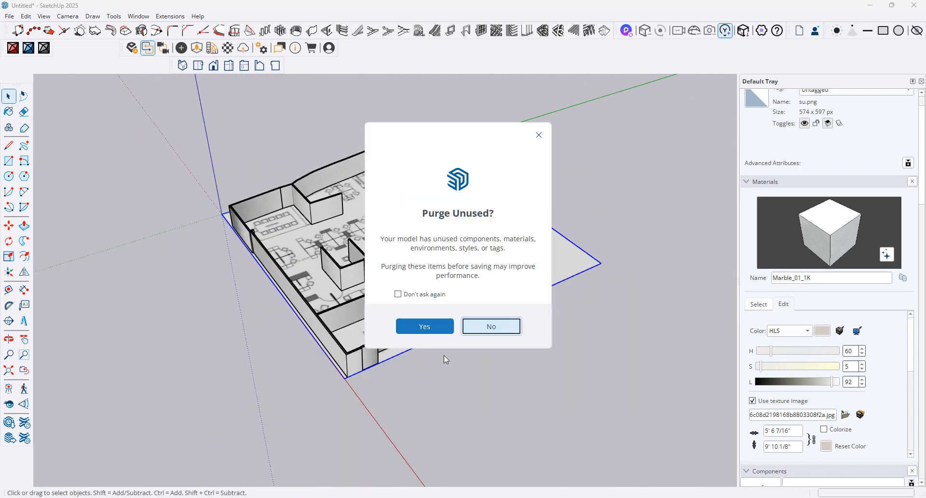
left_click(413, 296)
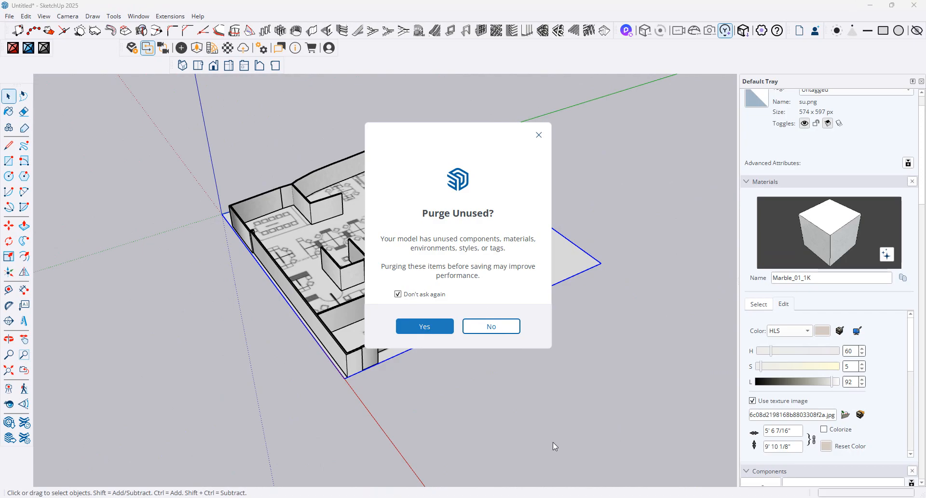
key("Return")
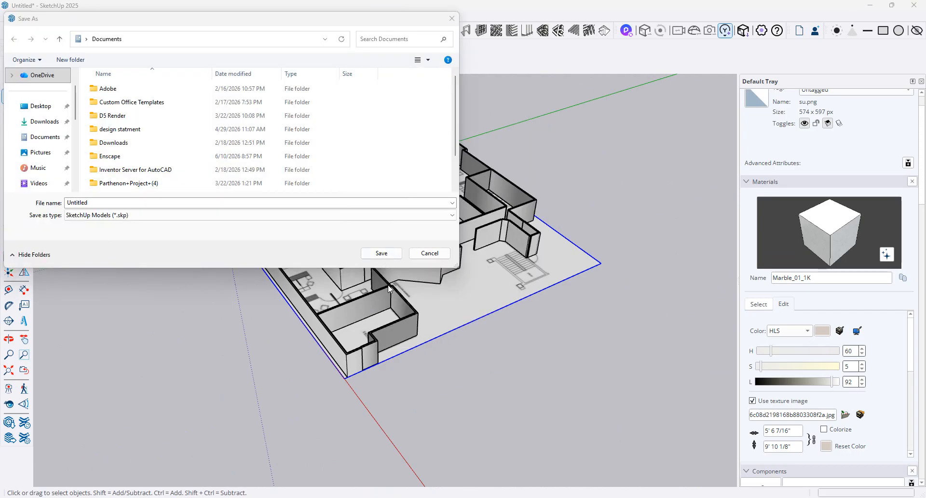
left_click(386, 258)
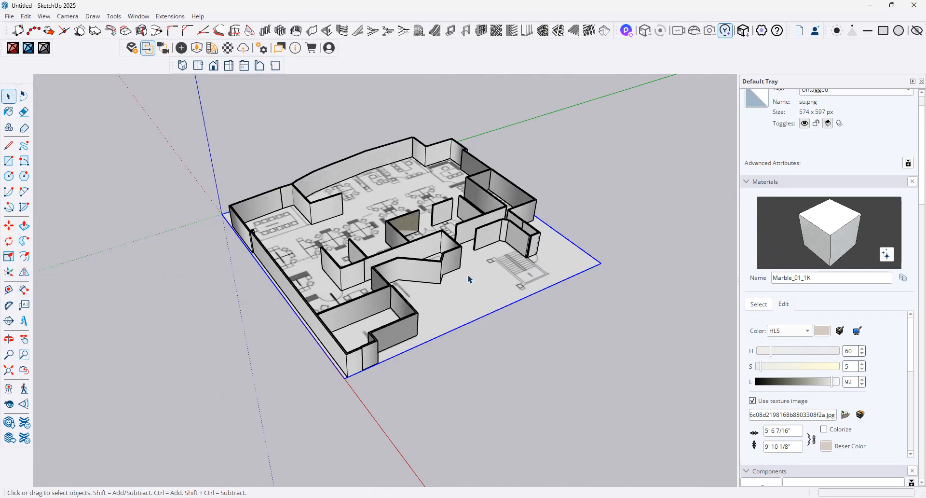
Step: Review the wall layout around the conference room, workstations and kitchen, including the long outer wall
scroll(469, 279, "up", 10)
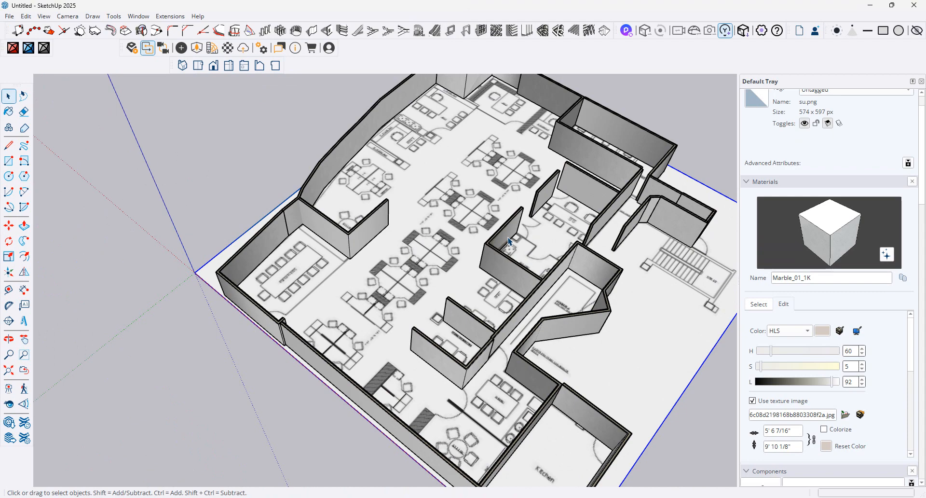
middle_click_drag(495, 304, 230, 388)
scroll(230, 387, "up", 2)
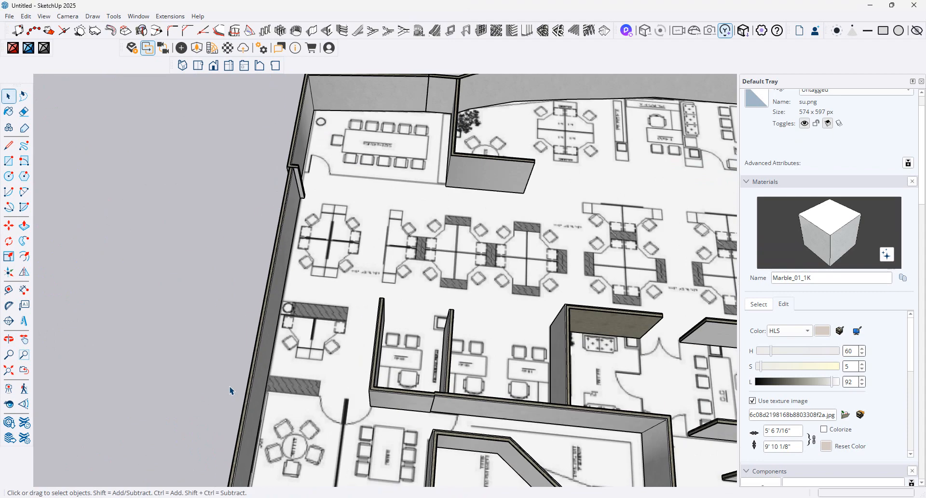
scroll(321, 343, "up", 5)
scroll(309, 284, "down", 5)
middle_click_drag(358, 266, 699, 117)
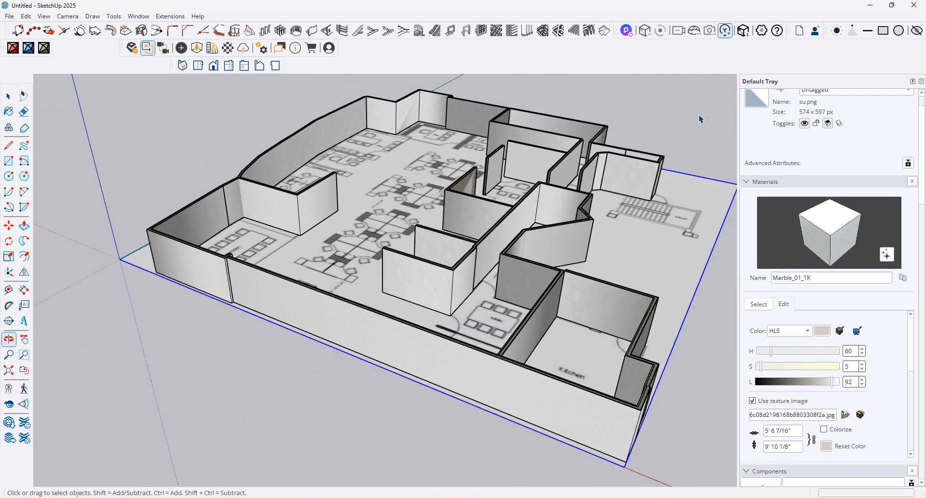
scroll(474, 219, "down", 1)
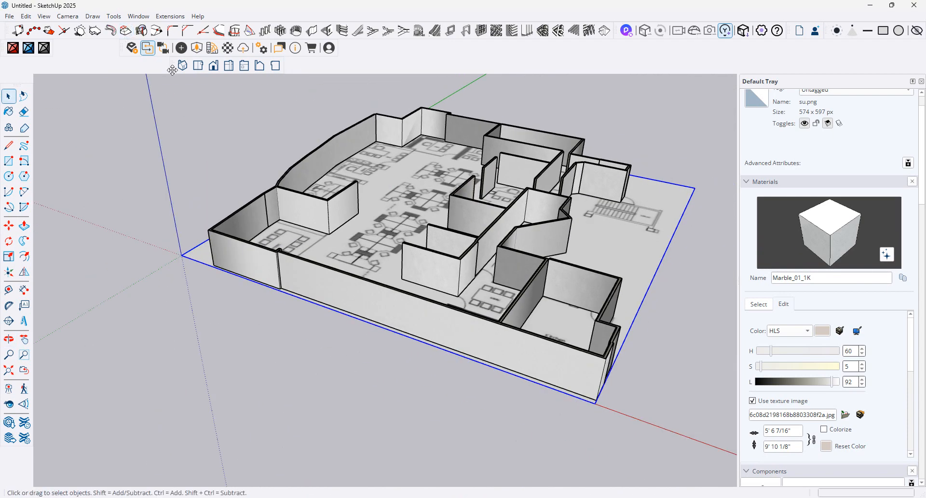
Step: Set up a MajWindow Type A window with a 60" height and a 30" floor gap
left_click(170, 16)
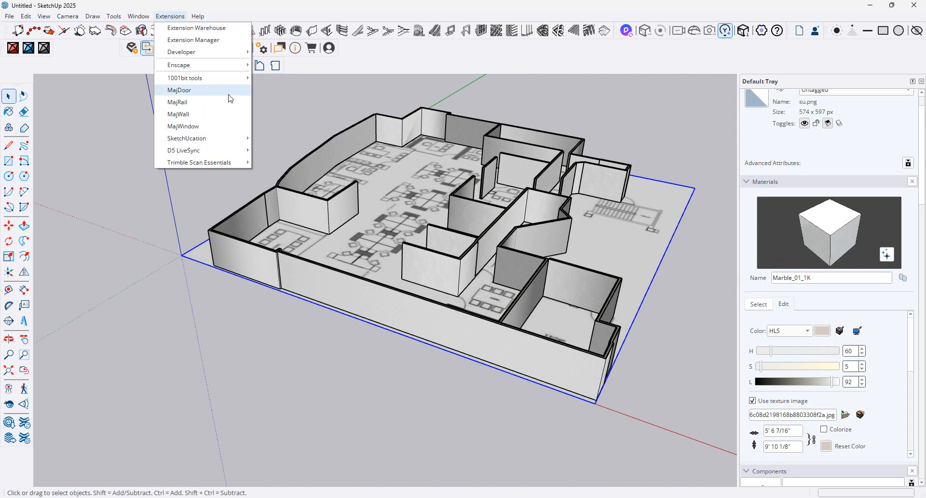
left_click(218, 130)
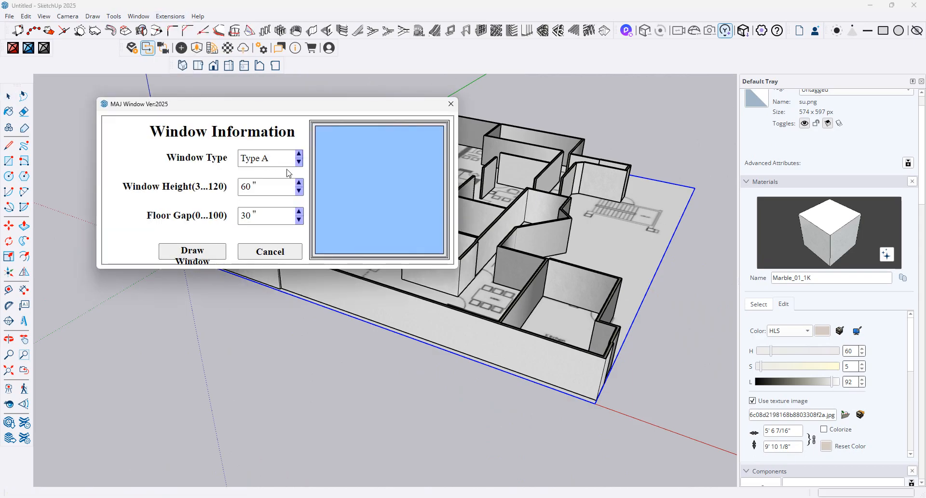
left_click(299, 156)
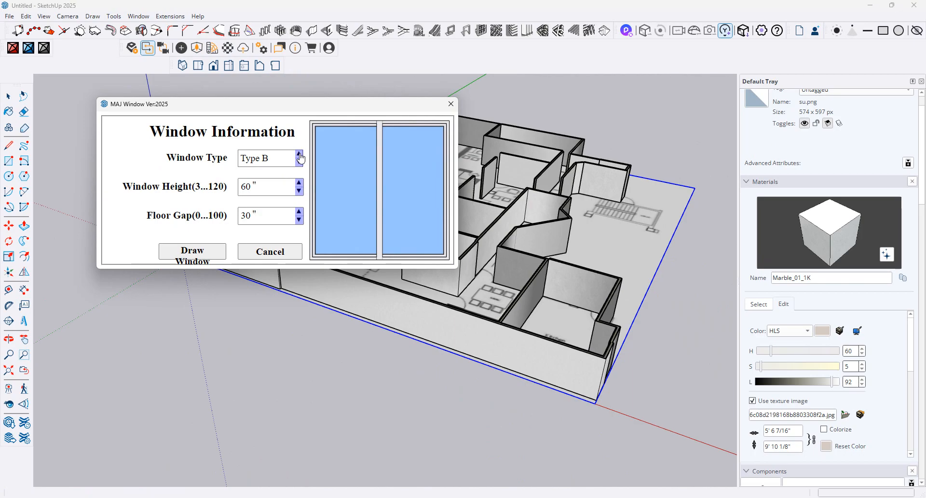
left_click(299, 165)
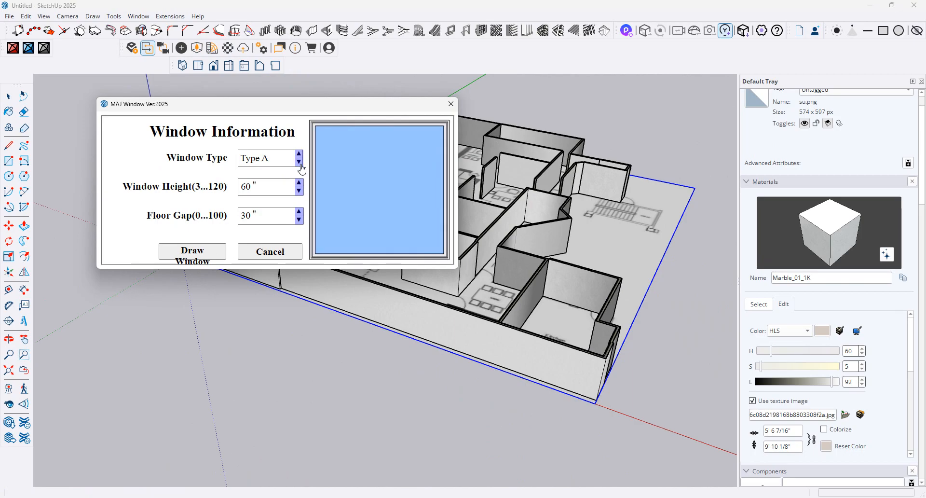
left_click(208, 252)
Step: Insert a window about 46' 3" wide in the long outer wall beside the workstations, ending short of the kitchen
scroll(317, 280, "up", 6)
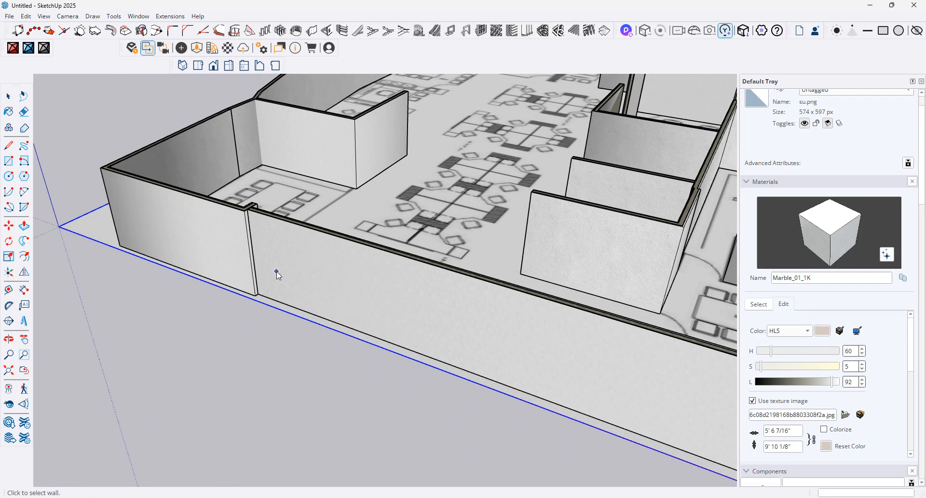
left_click(277, 271)
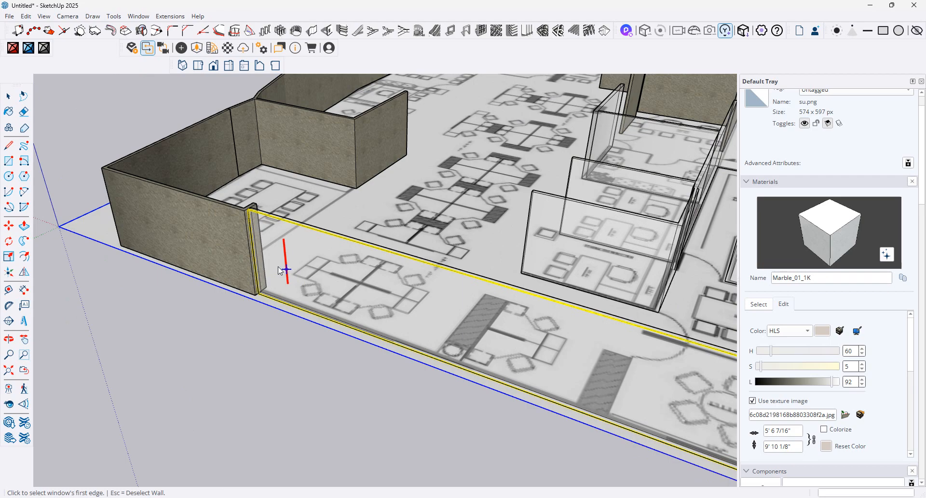
left_click(278, 267)
scroll(357, 288, "down", 5)
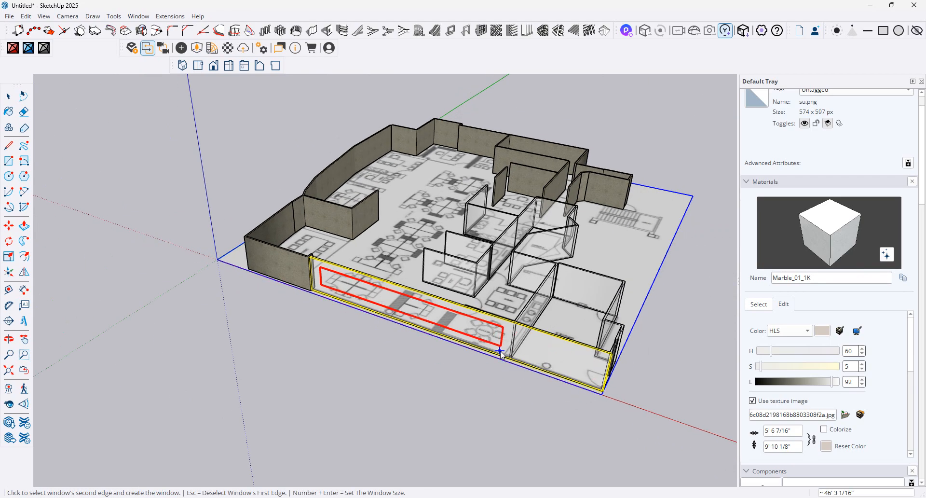
left_click(501, 351)
Step: Insert a MajWindow window about 17' 3" wide in the conference room's short outer wall
middle_click_drag(483, 345, 484, 279)
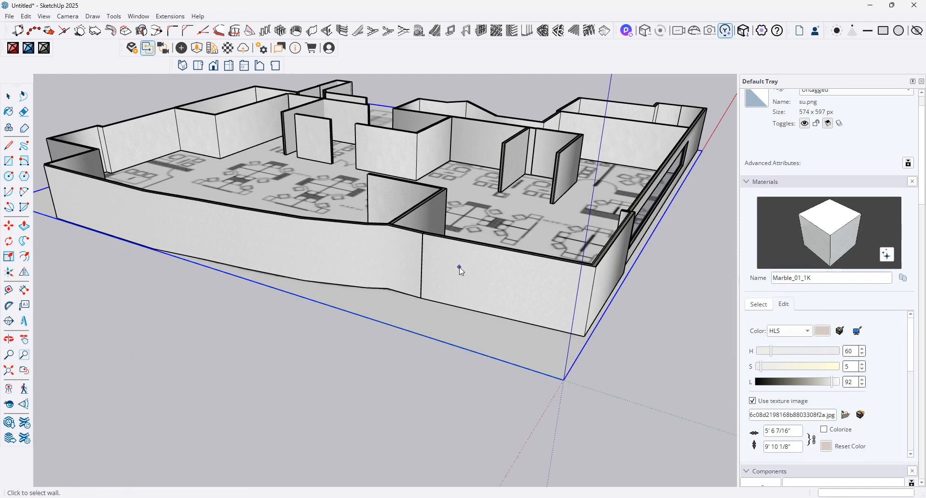
left_click(455, 262)
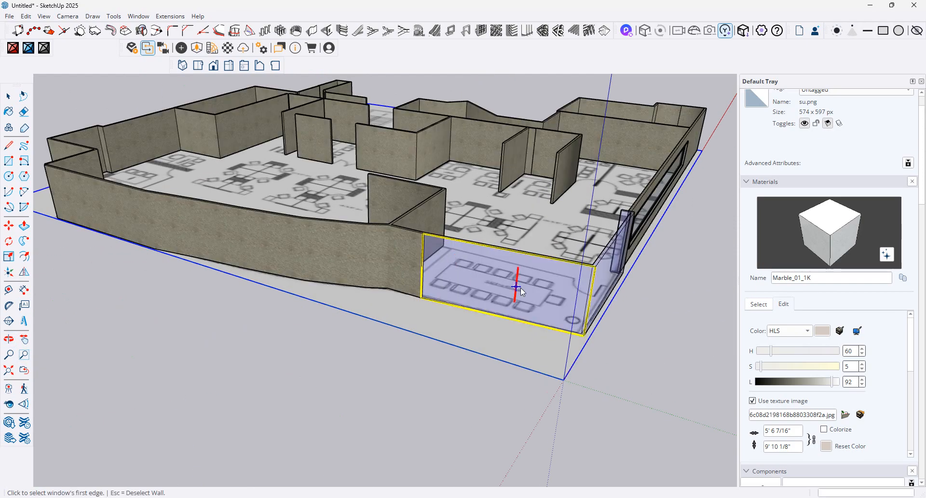
left_click(447, 270)
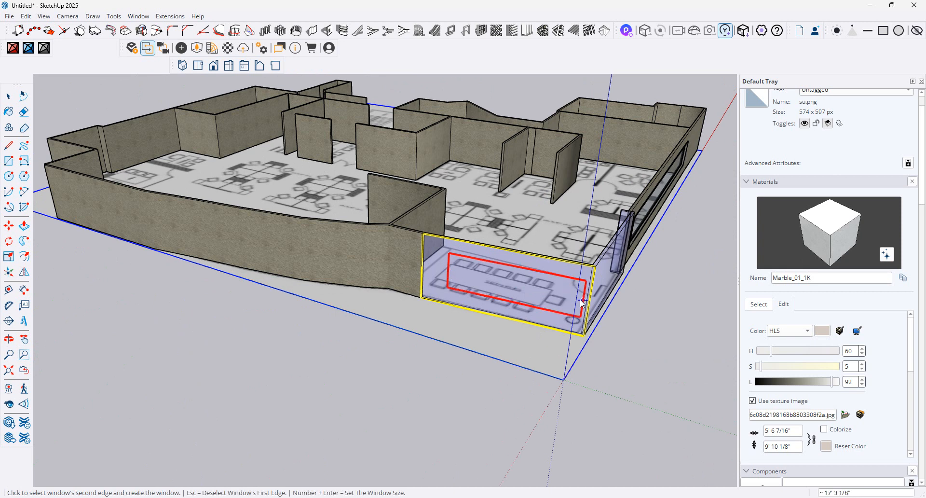
left_click(577, 302)
Step: Turn on the X-ray face style and try to pick the kitchen's outer wall for a window
middle_click_drag(535, 250, 279, 379)
scroll(273, 294, "up", 2)
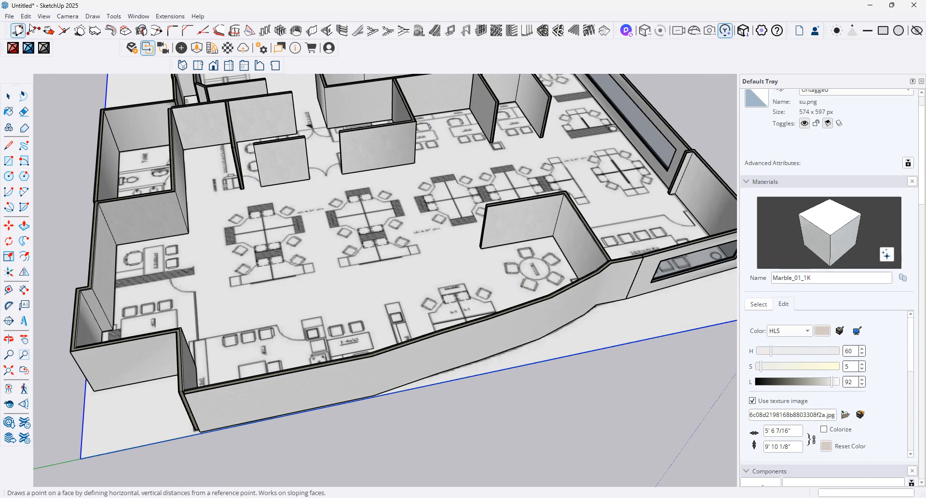
left_click(44, 16)
mouse_move(79, 163)
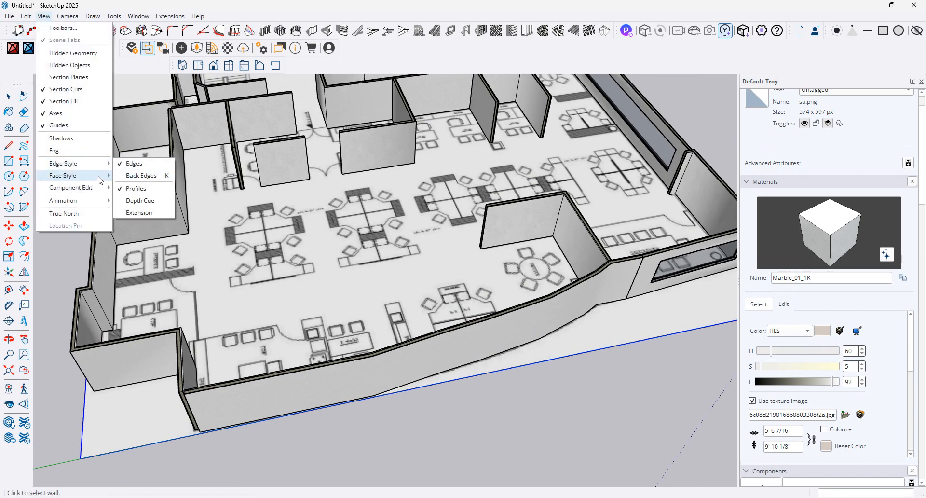
mouse_move(99, 177)
left_click(144, 178)
middle_click_drag(397, 346, 535, 297)
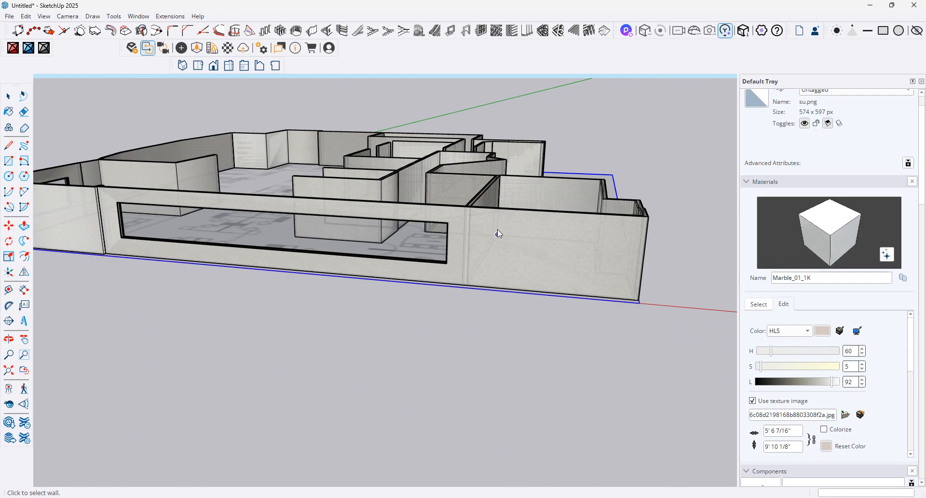
left_click(498, 230)
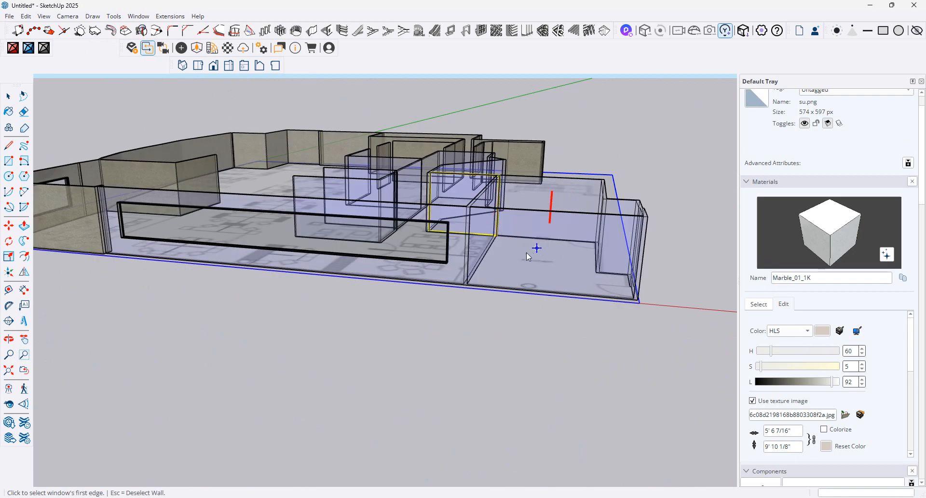
key("Escape")
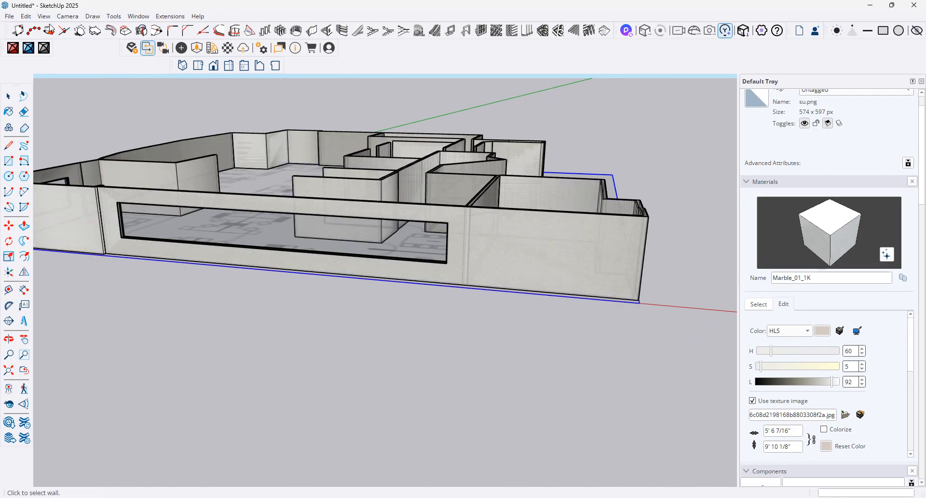
Step: Turn off the X-ray face style
left_click(36, 21)
mouse_move(97, 175)
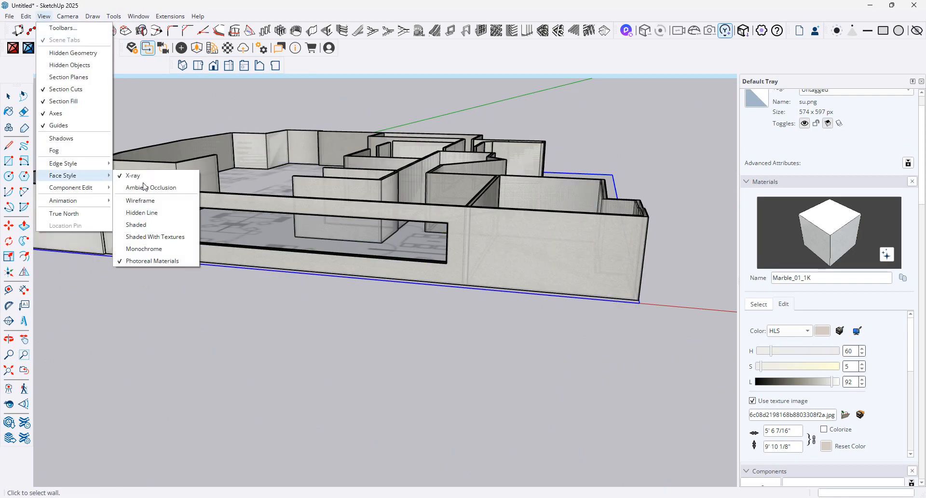
left_click(143, 178)
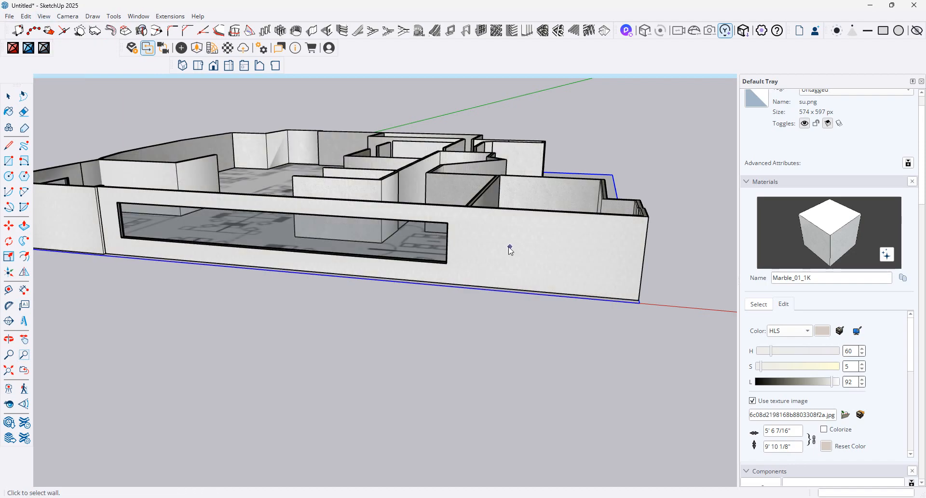
Step: Insert a window in the kitchen section of the long outer wall, ending just short of the building corner
left_click(503, 235)
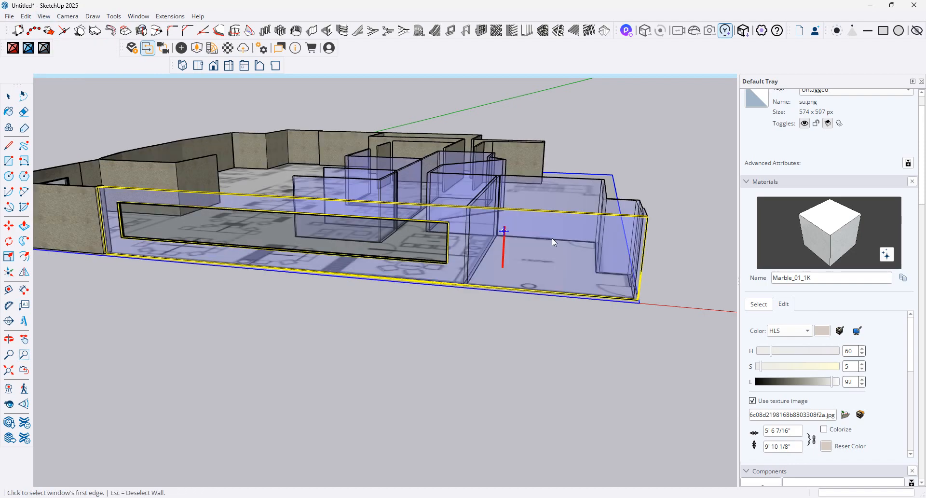
left_click(505, 236)
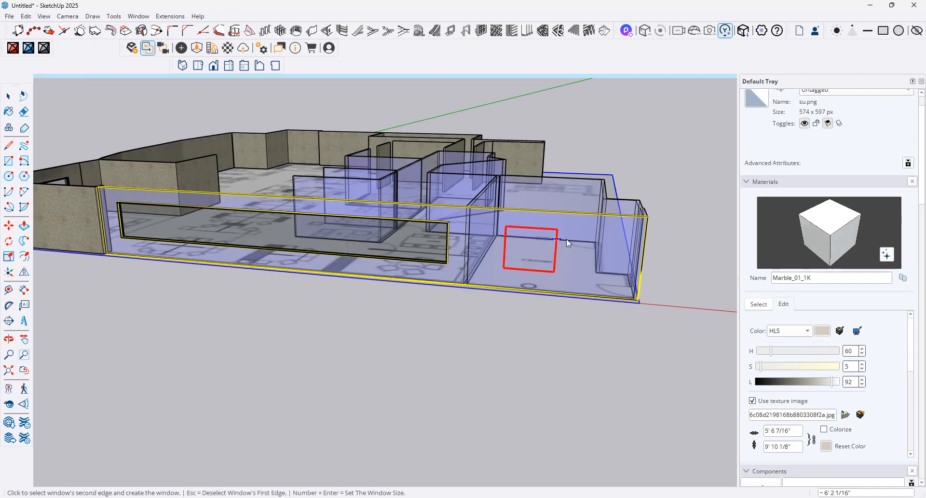
left_click(625, 248)
Step: Examine the inserted windows and the office layout from several sides, including the curved wall, workstations and conference room
middle_click_drag(526, 168, 588, 180)
scroll(589, 180, "down", 3)
middle_click_drag(552, 221, 582, 291)
middle_click_drag(394, 250, 344, 247)
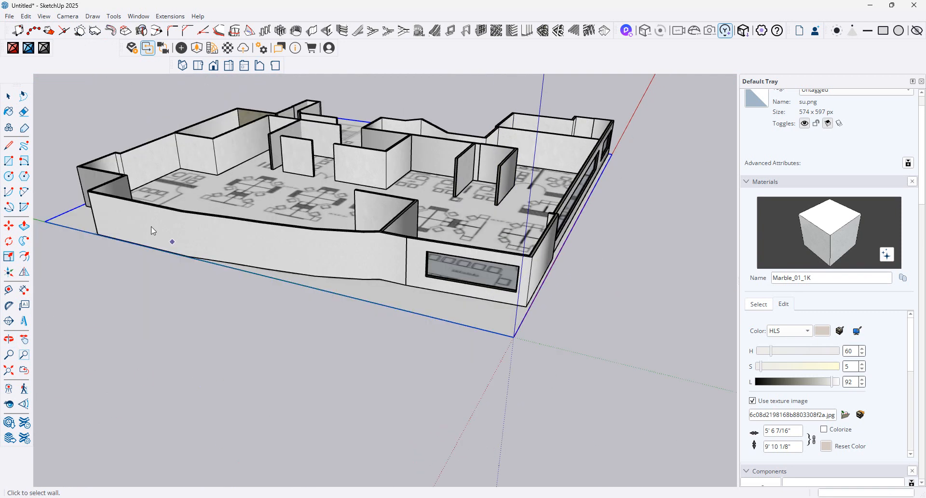
middle_click_drag(199, 214, 559, 265)
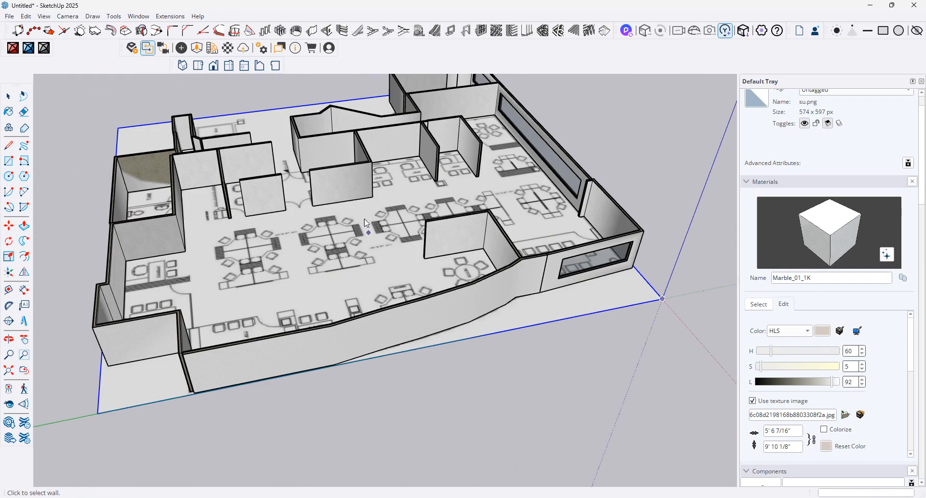
middle_click_drag(363, 219, 489, 265)
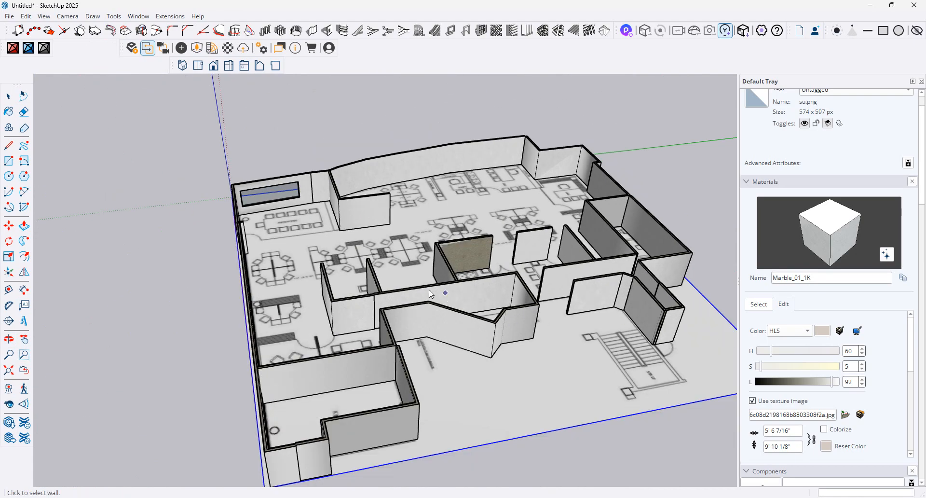
scroll(348, 204, "up", 5)
scroll(420, 257, "down", 5)
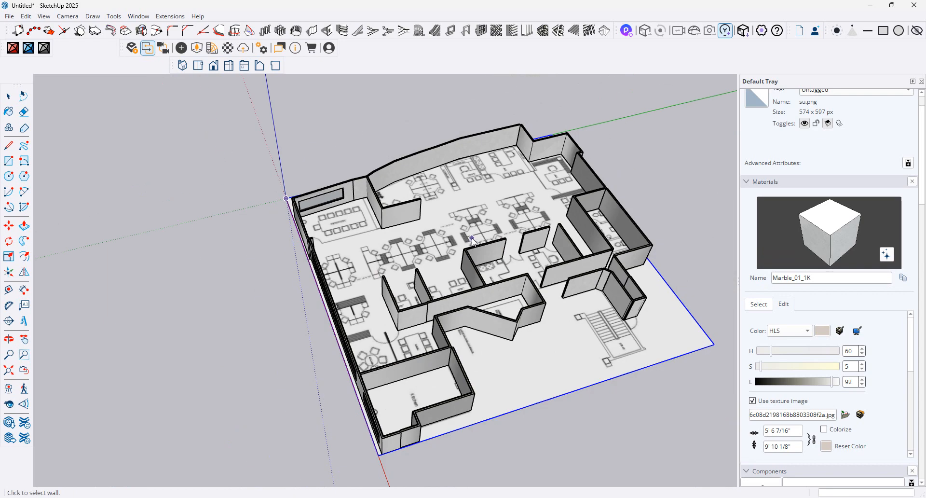
scroll(445, 209, "up", 7)
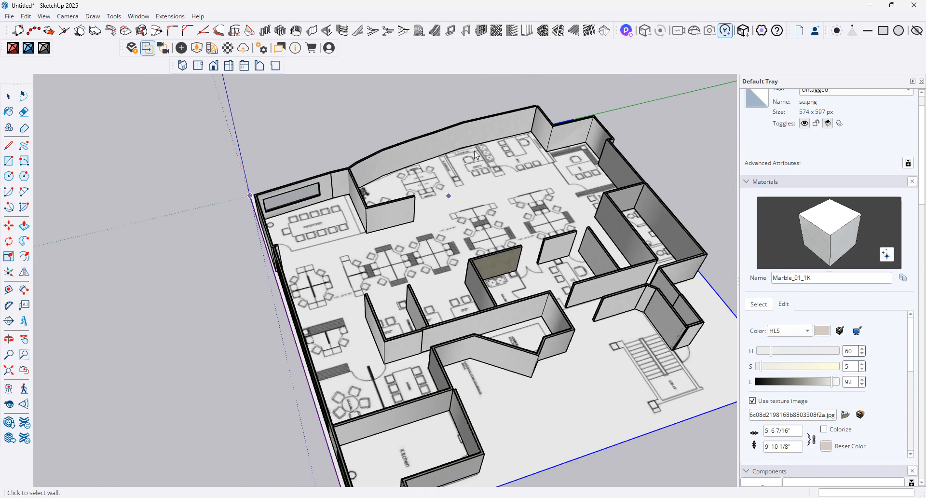
middle_click_drag(491, 141, 456, 203)
scroll(456, 202, "down", 3)
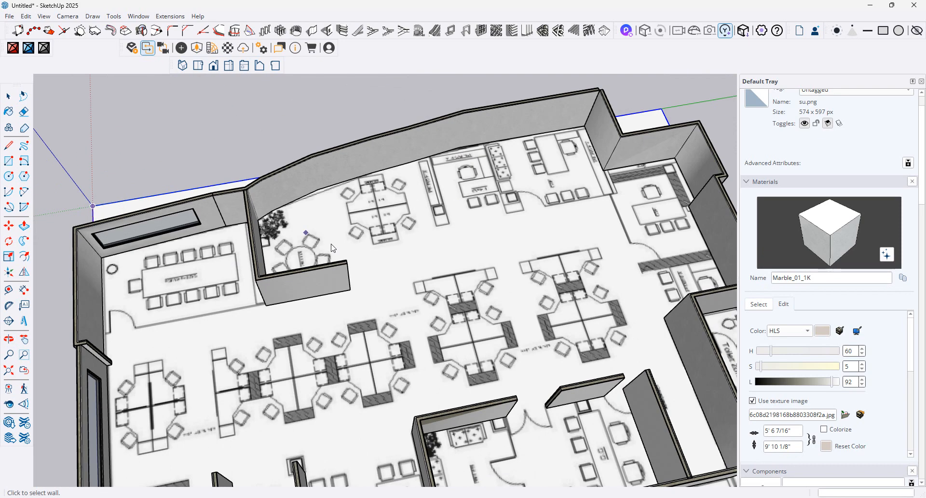
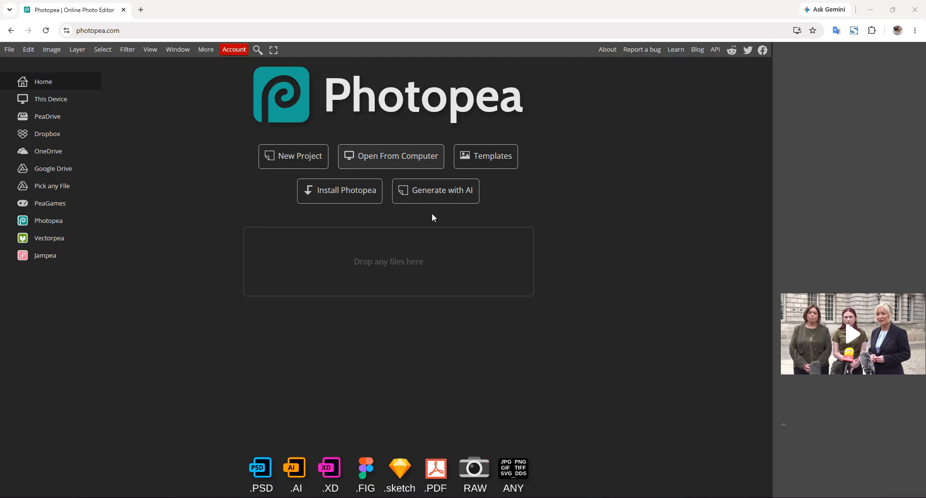
Step: Switch to Photopea, open the mood board image Screenshot 2026-06-10 211342.png and activate the Slice tool
double_click(624, 291)
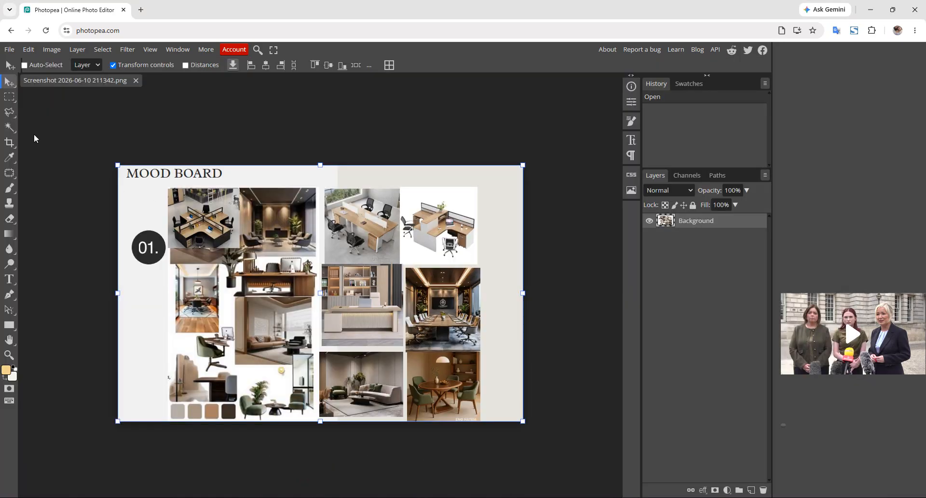
right_click(10, 142)
left_click(45, 173)
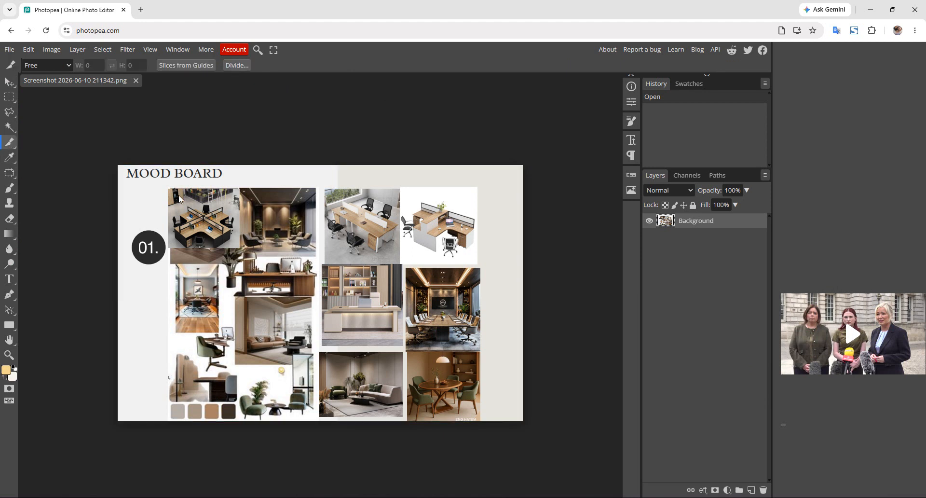
key("ctrl+plus")
key("ctrl+plus")
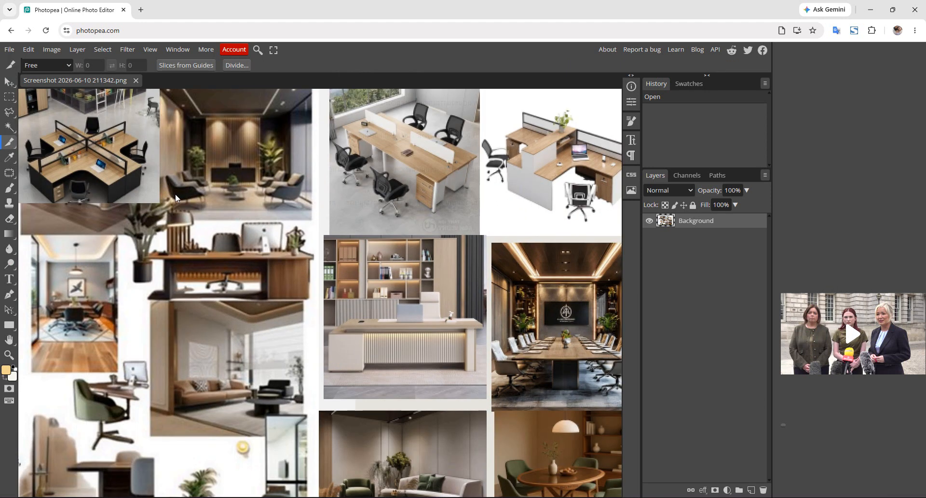
key("ctrl+minus")
key("ctrl+minus")
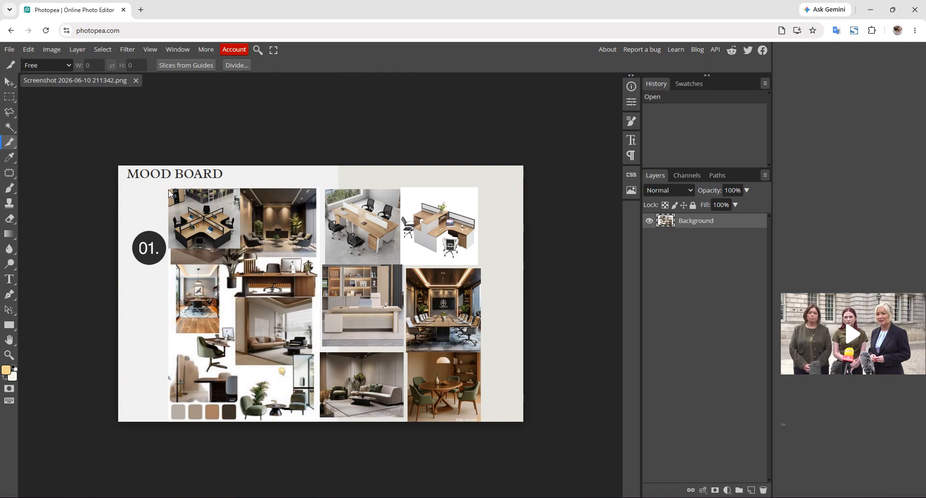
Step: Slice the four upper mood board pictures: the cross-shaped workstation, dark lounge, bench workstation and white partitioned desks
left_click_drag(170, 189, 239, 249)
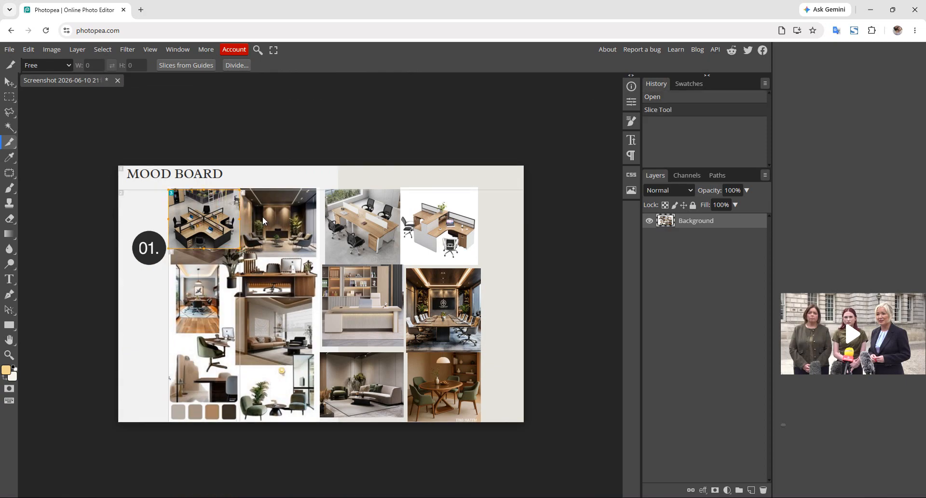
left_click_drag(318, 191, 243, 257)
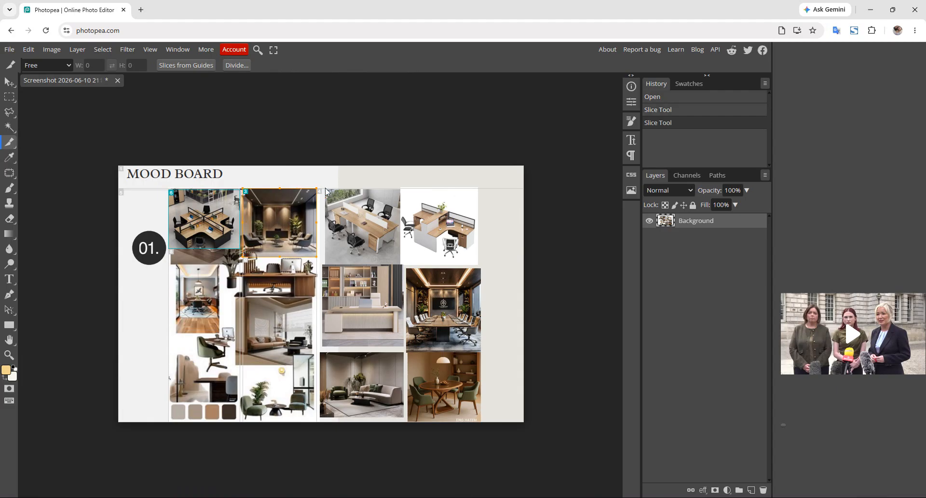
left_click_drag(326, 189, 401, 265)
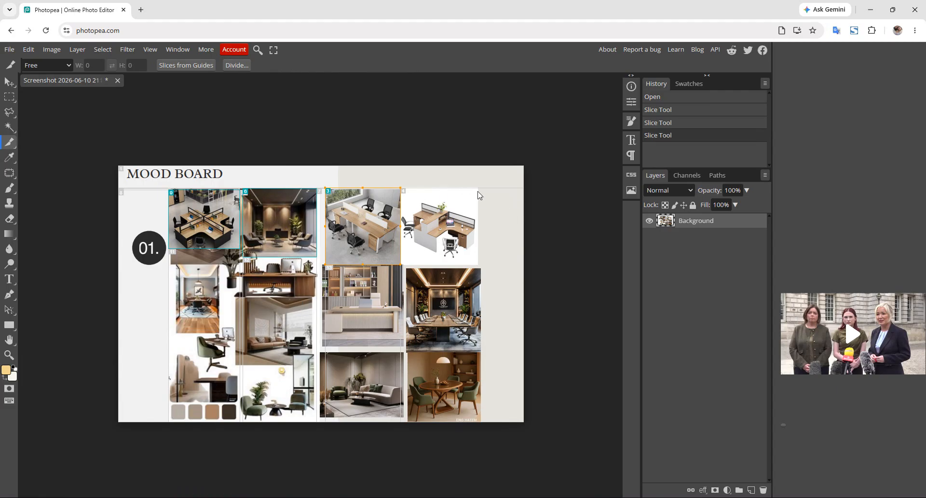
left_click_drag(477, 189, 401, 265)
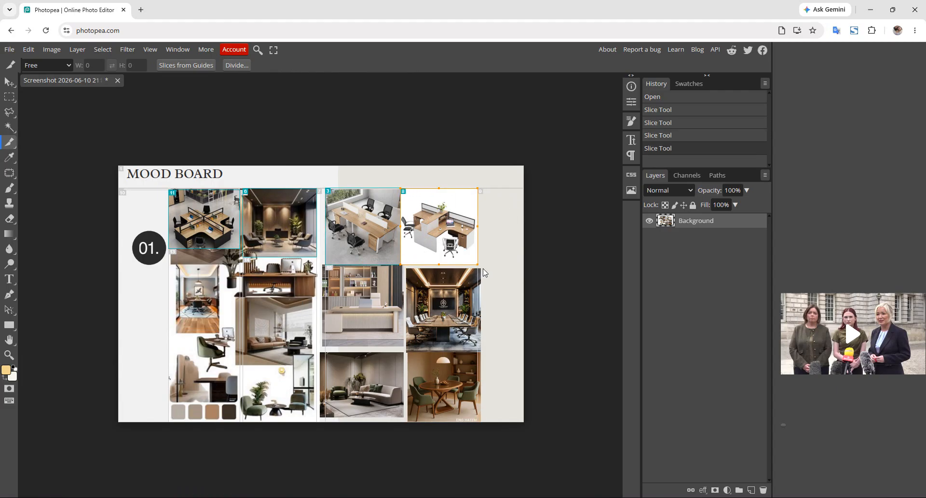
Step: Slice the boardroom, bookshelf desk, small meeting room and brown sofa lounge pictures in the middle of the mood board
left_click_drag(480, 267, 407, 352)
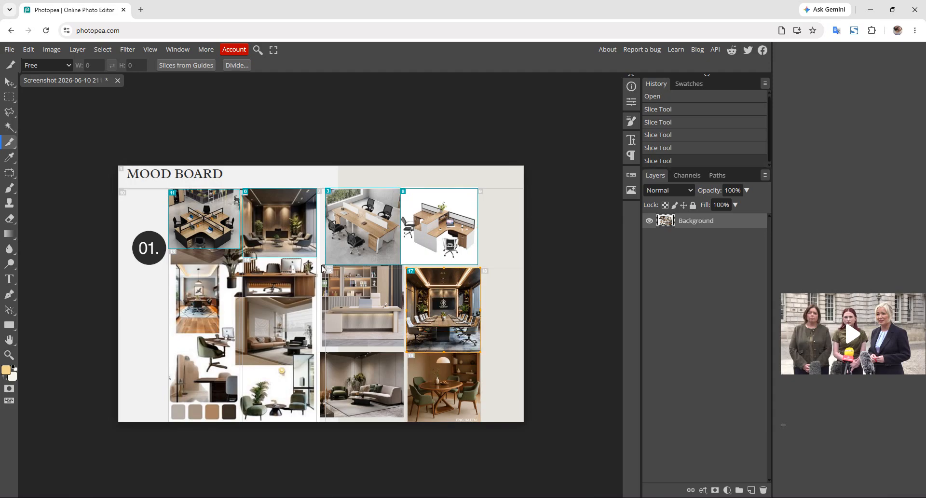
left_click_drag(321, 266, 403, 346)
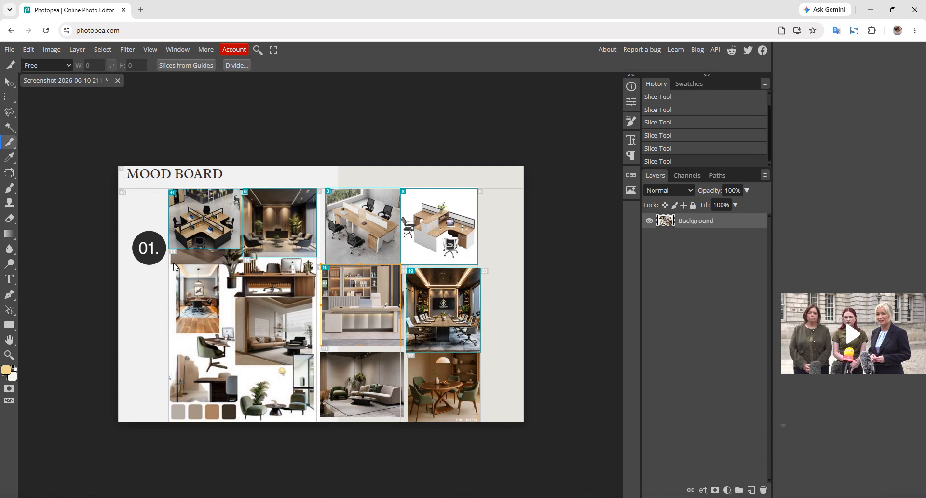
left_click_drag(177, 267, 219, 332)
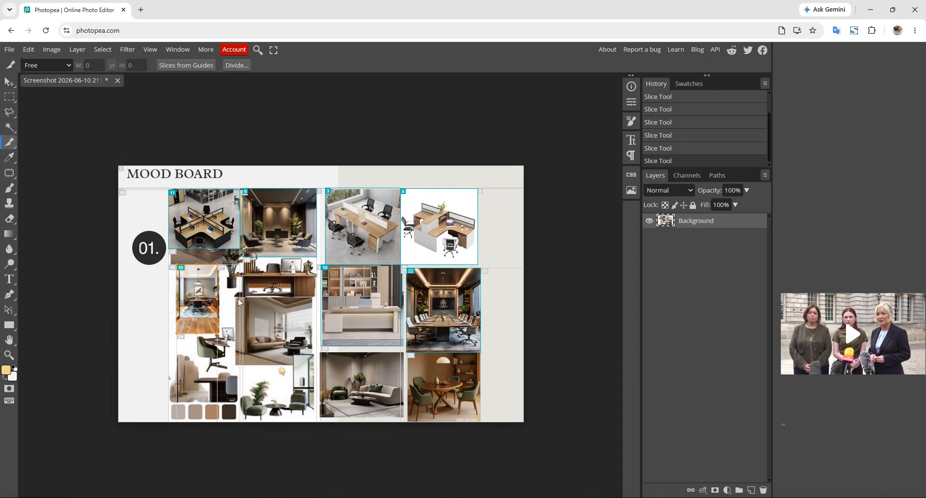
left_click_drag(236, 298, 312, 366)
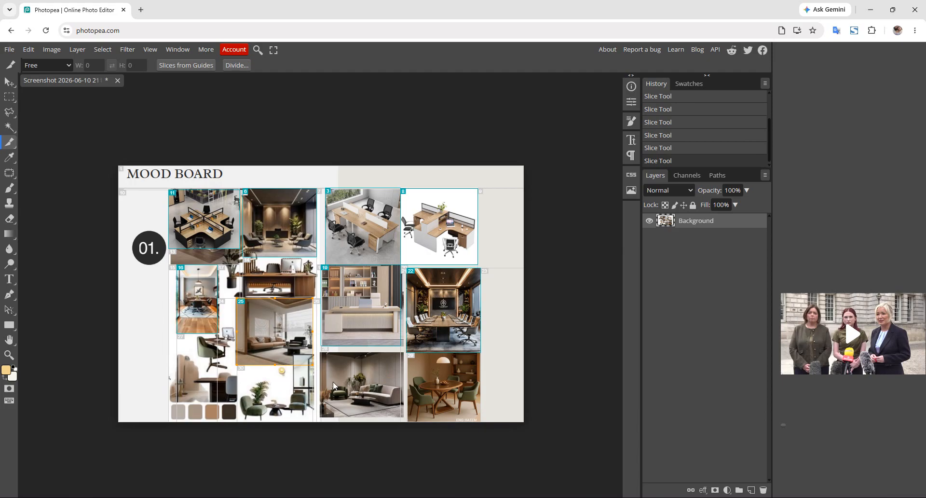
Step: Slice the three lower mood board pictures: the green armchairs, grey sofa lounge and round wooden table
left_click_drag(239, 367, 311, 422)
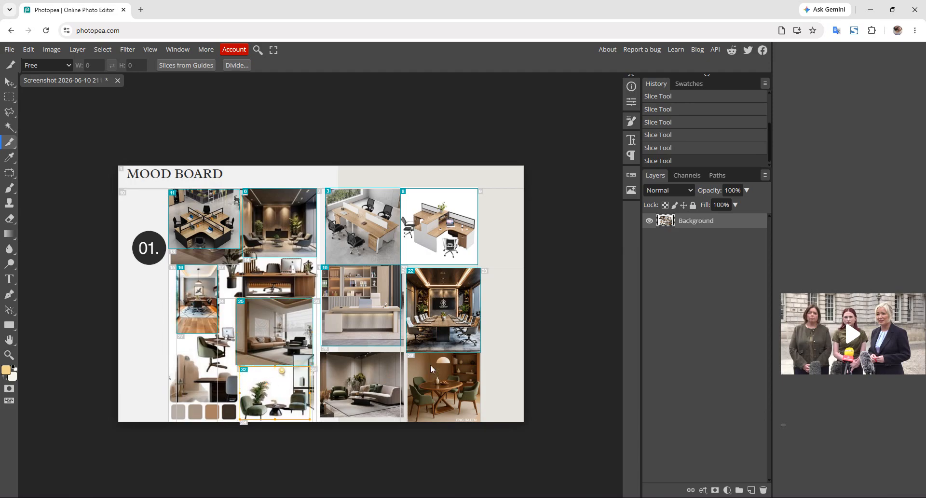
left_click_drag(401, 353, 321, 417)
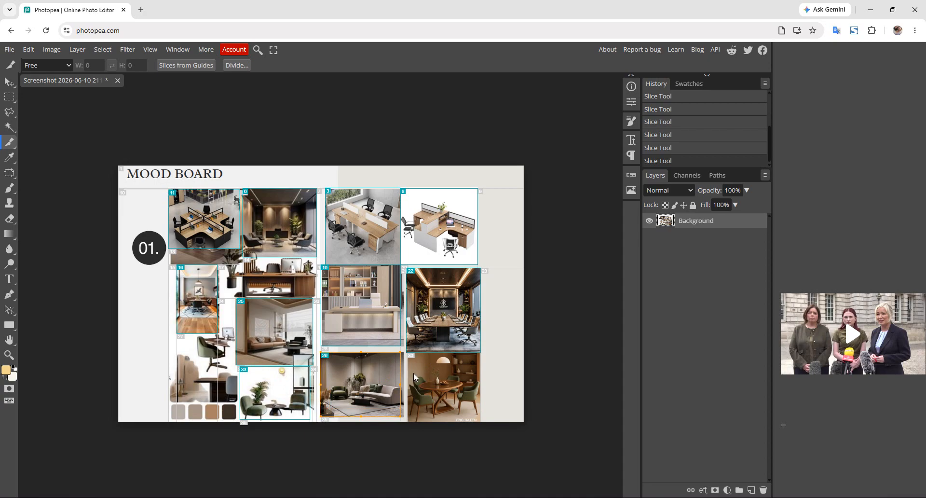
left_click_drag(410, 357, 481, 418)
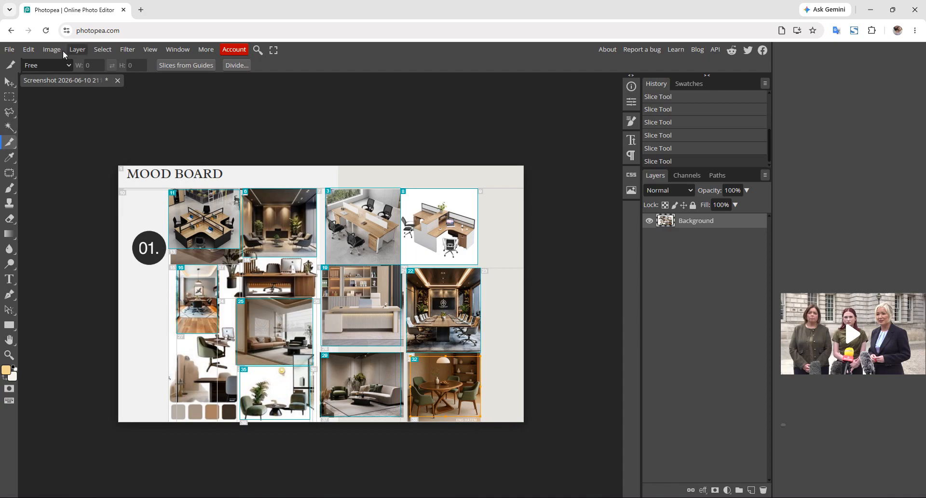
left_click(9, 49)
mouse_move(77, 197)
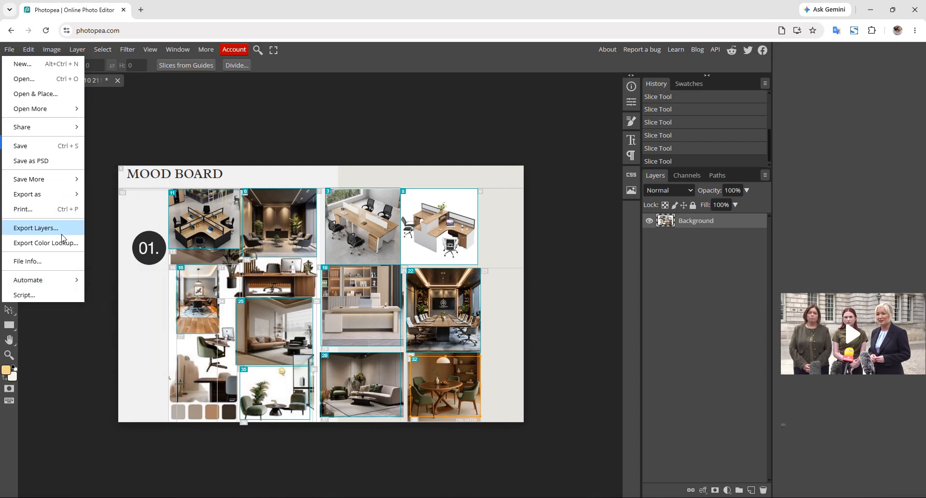
mouse_move(74, 179)
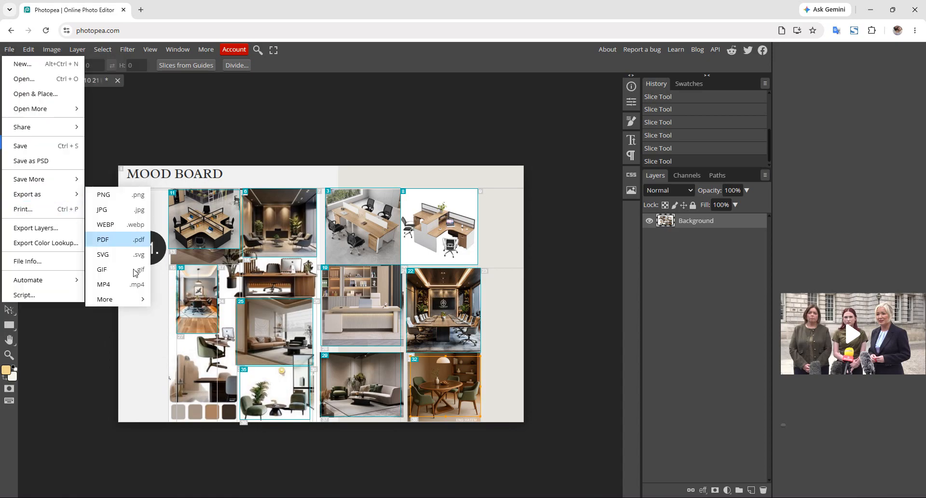
mouse_move(126, 302)
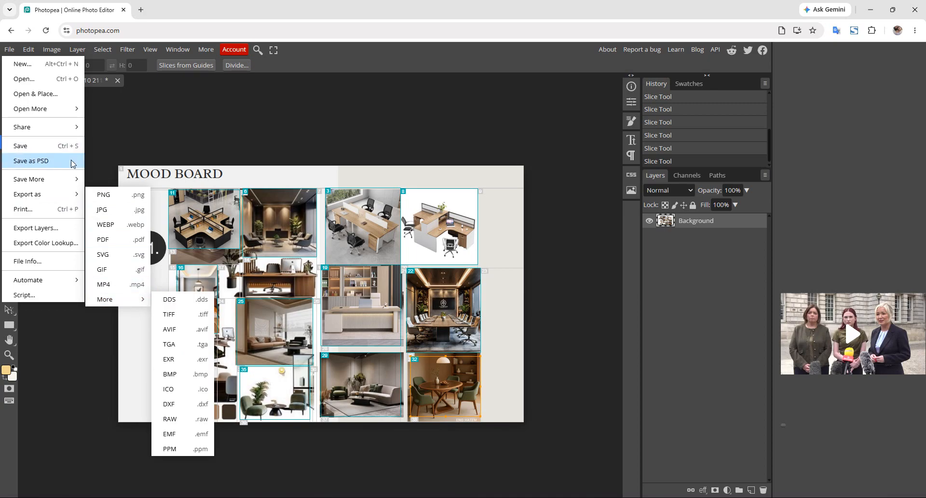
left_click(20, 145)
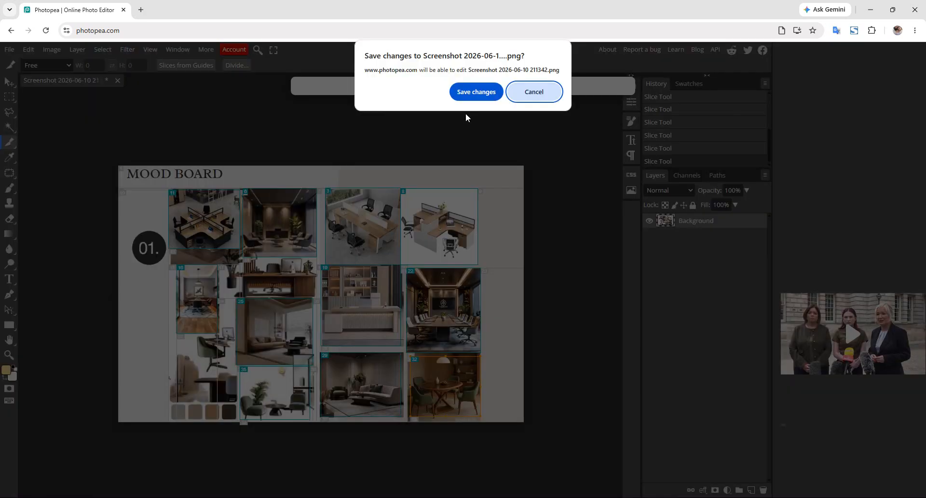
left_click(523, 94)
Step: Export the mood board as JPG with all slices included
left_click(9, 50)
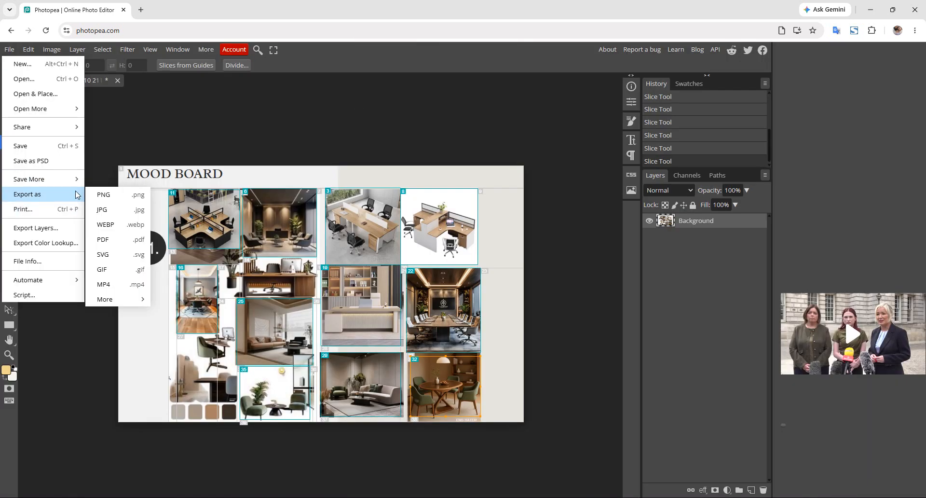
left_click(126, 209)
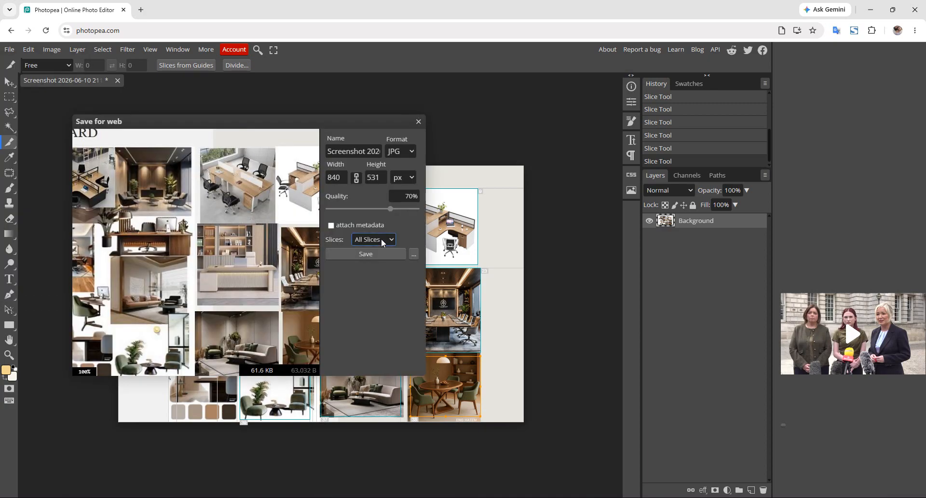
left_click(381, 240)
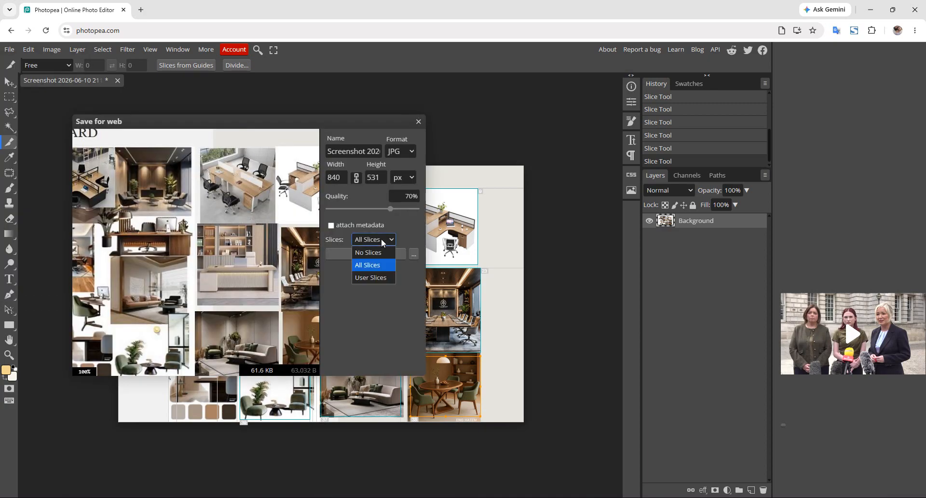
left_click(381, 239)
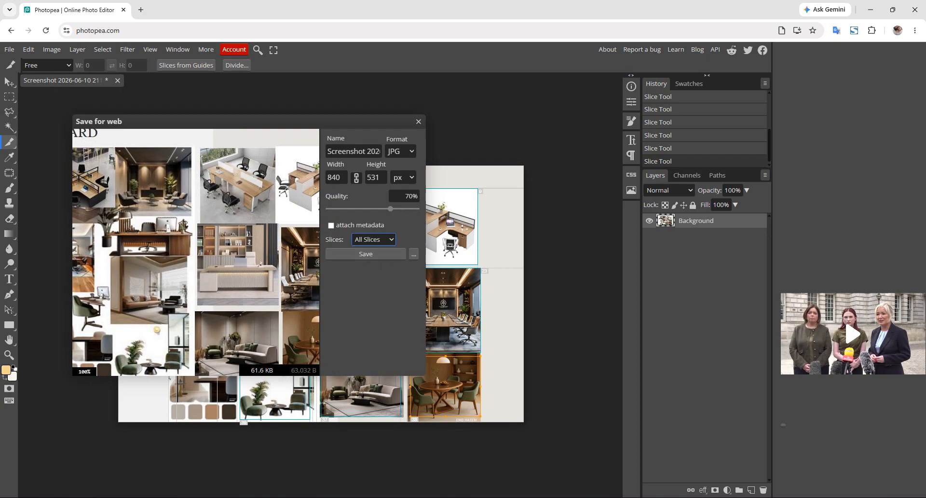
left_click(393, 254)
Step: Set up another JPG export of all slices to this device's storage, creating a Desktop folder named mood boarad for it
left_click(9, 50)
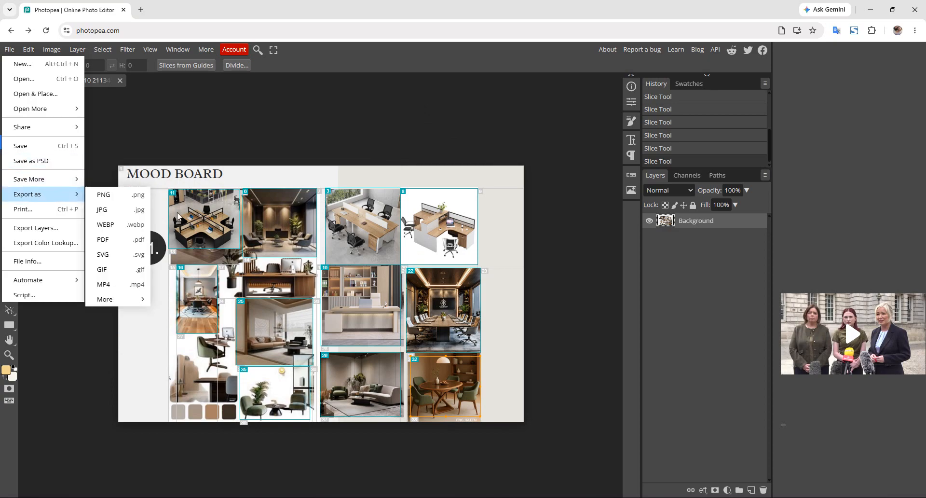
left_click(137, 207)
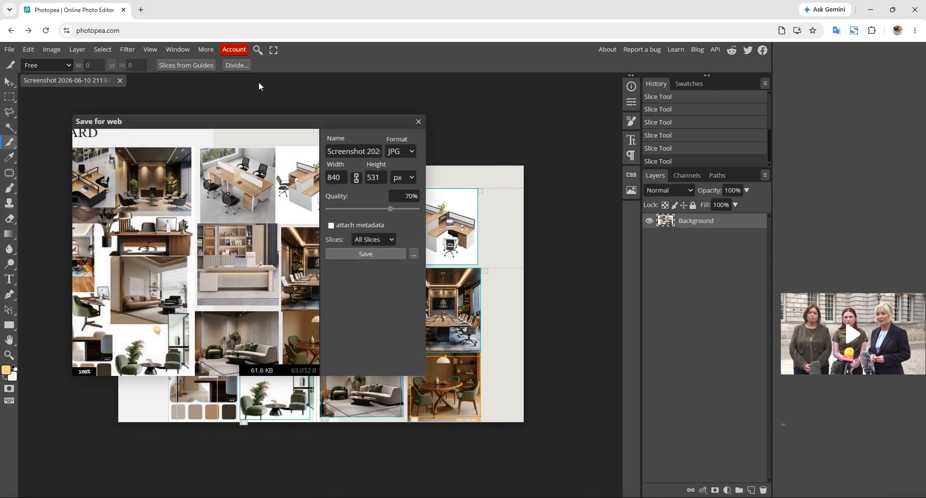
left_click(413, 253)
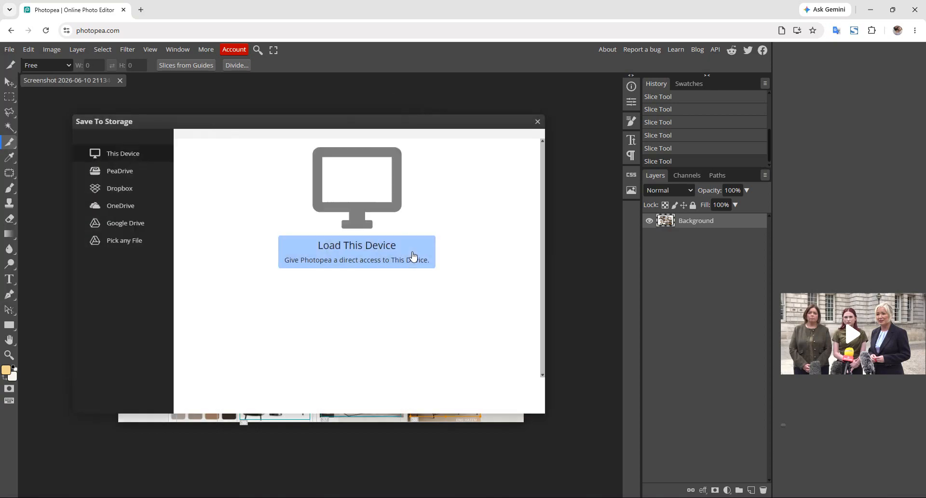
left_click(363, 219)
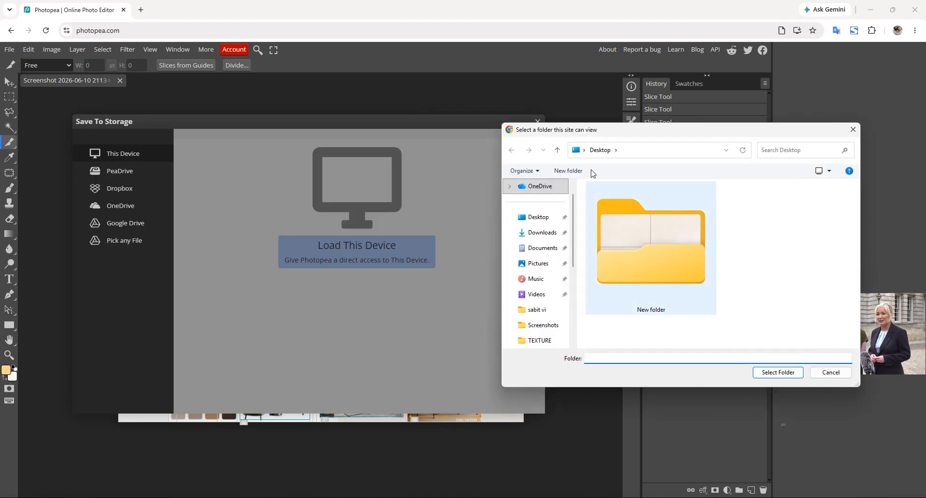
left_click(581, 173)
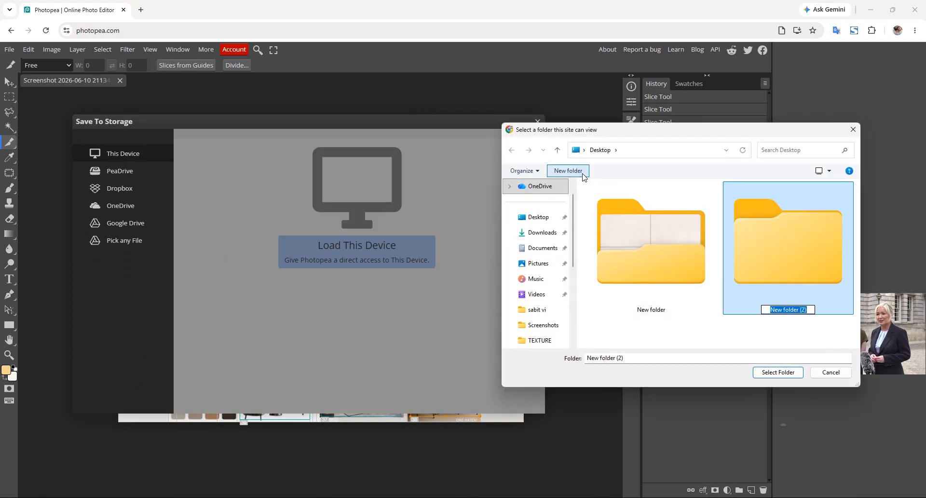
type("mood ")
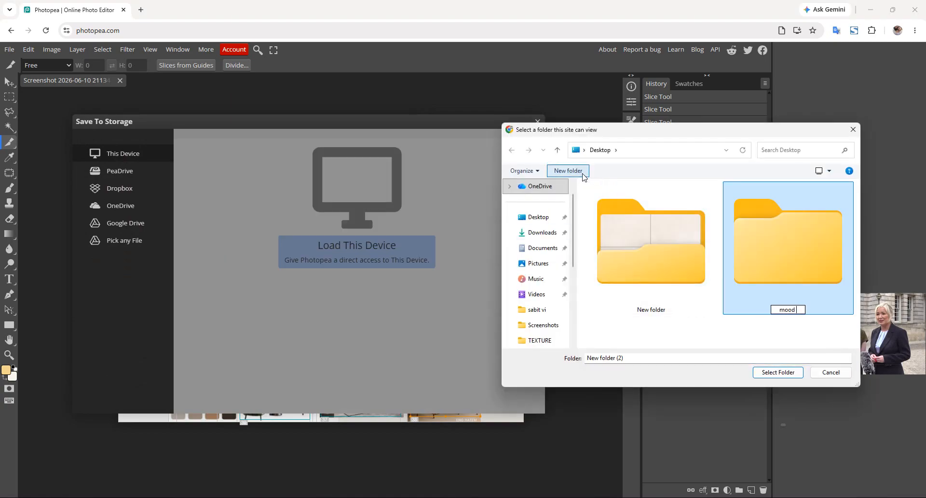
type("boarad")
key("Return")
key("Return")
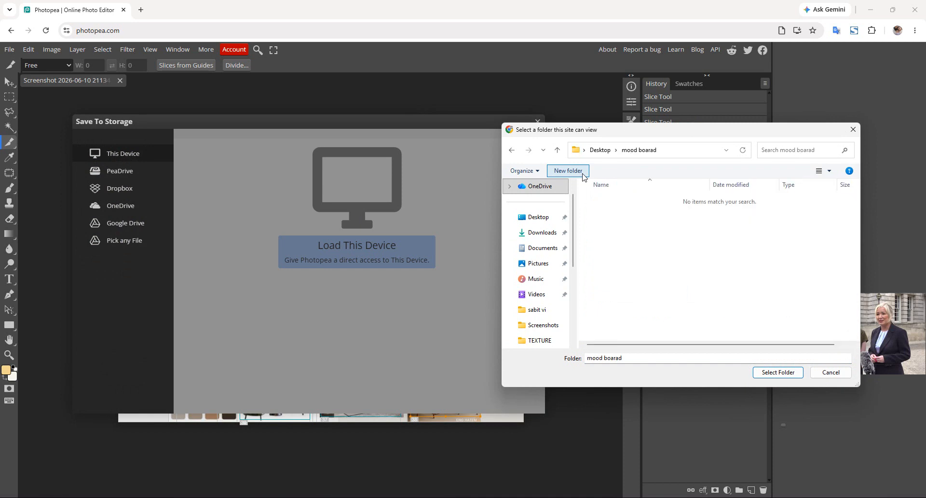
Step: Grant access to the mood boarad folder and save the slices there as Screenshot 2026-06-10 211342.zip
left_click(799, 372)
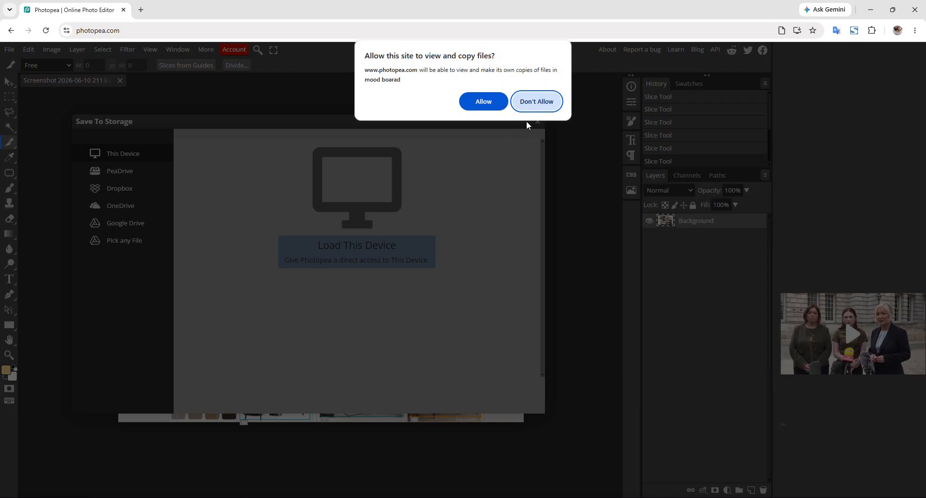
left_click(505, 101)
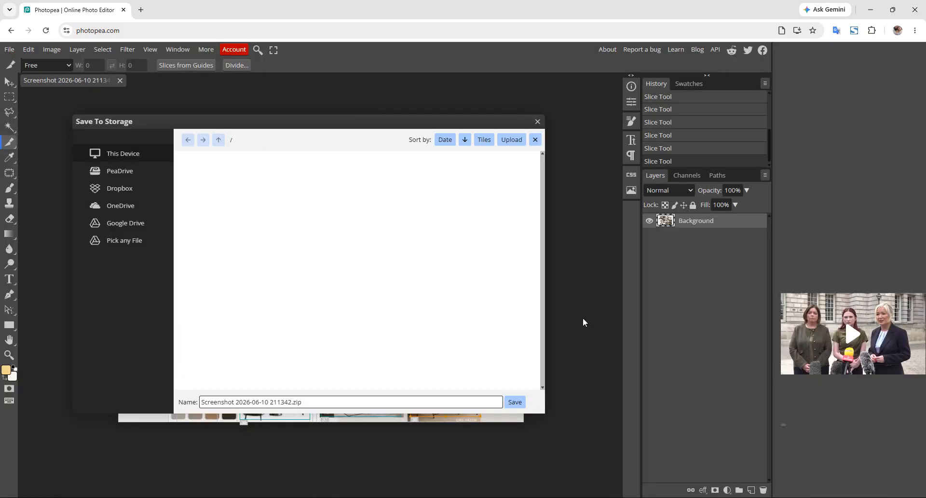
left_click(520, 402)
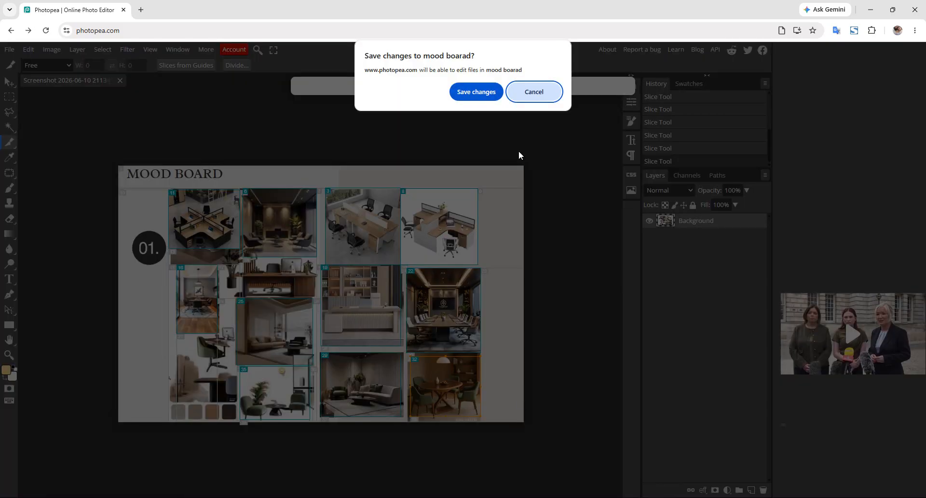
left_click(493, 92)
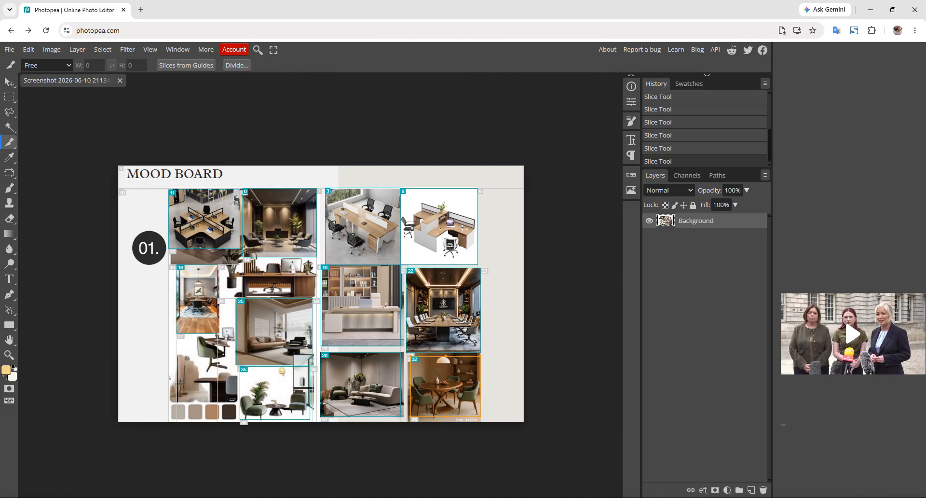
Step: Switch to File Explorer and extract Screenshot 2026-06-10 211342.zip inside the Desktop folder mood boarad
mouse_move(507, 497)
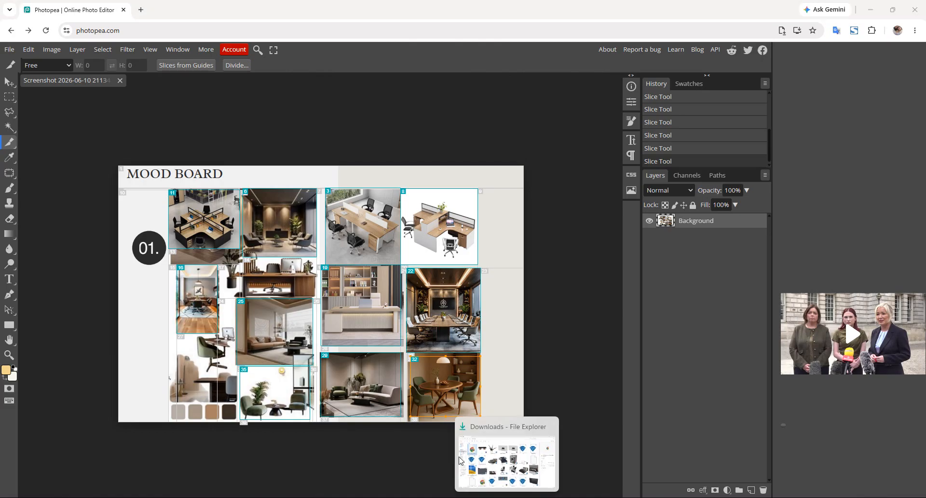
left_click(480, 487)
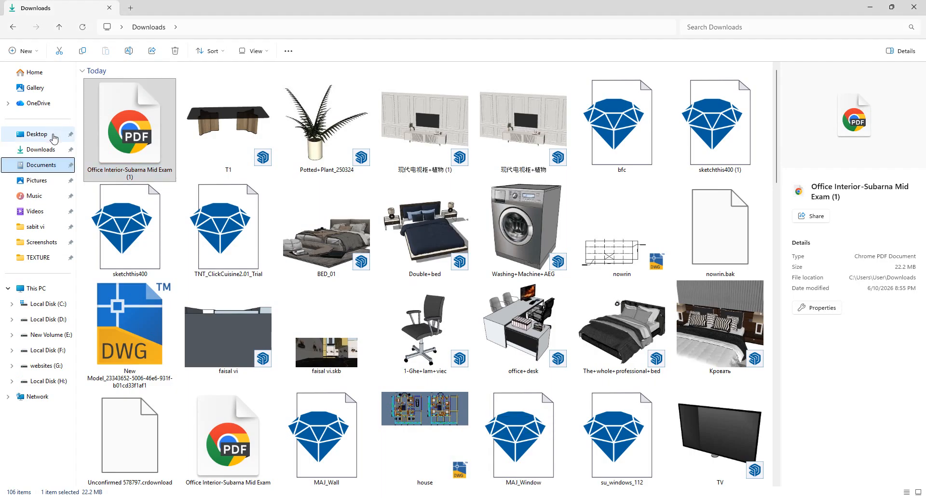
left_click(53, 137)
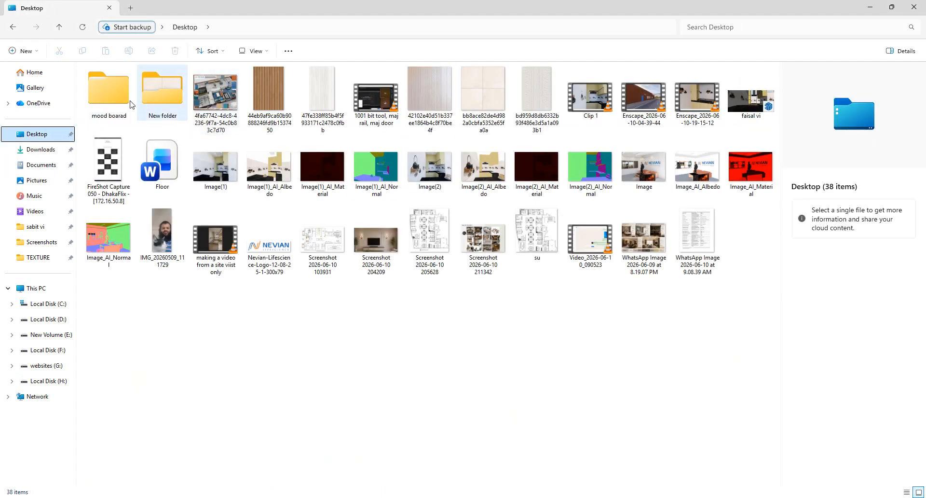
double_click(121, 100)
left_click(121, 86)
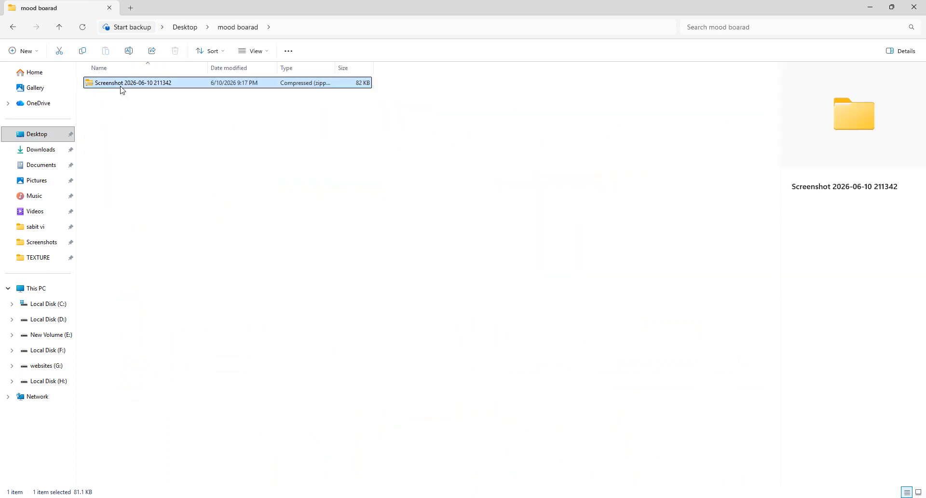
right_click(122, 88)
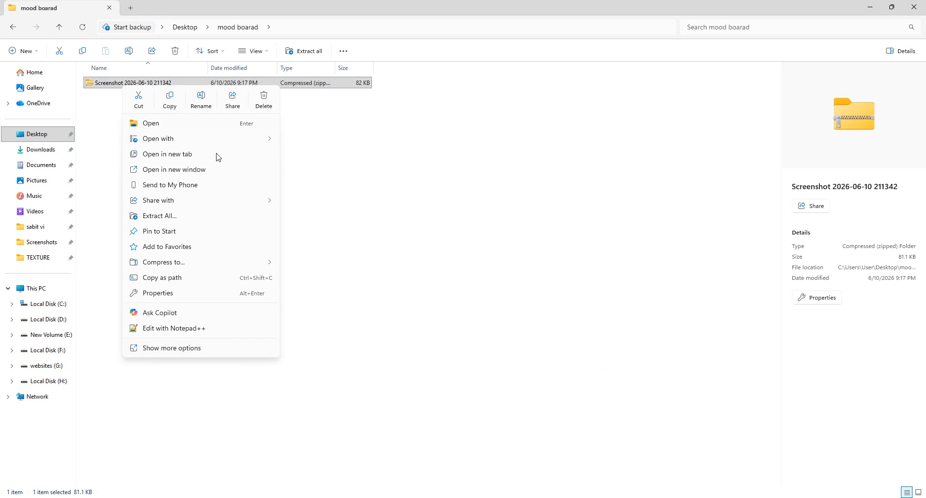
left_click(244, 217)
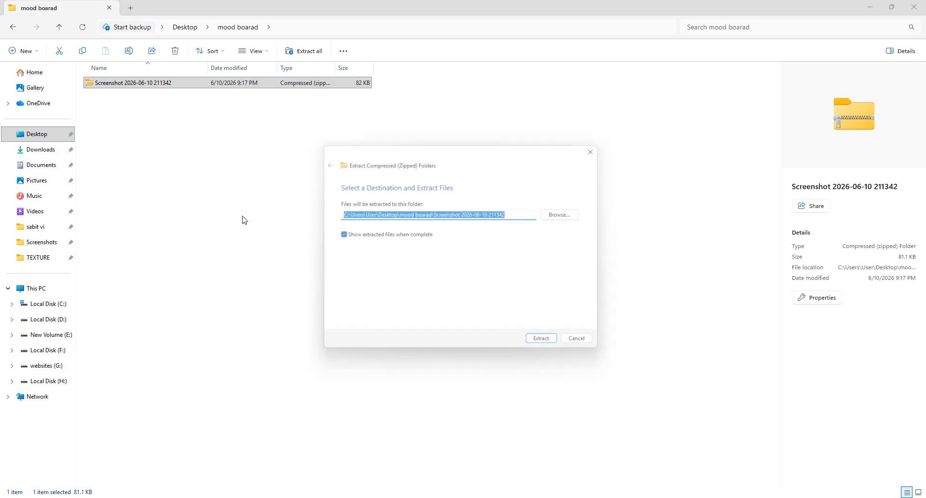
left_click(545, 347)
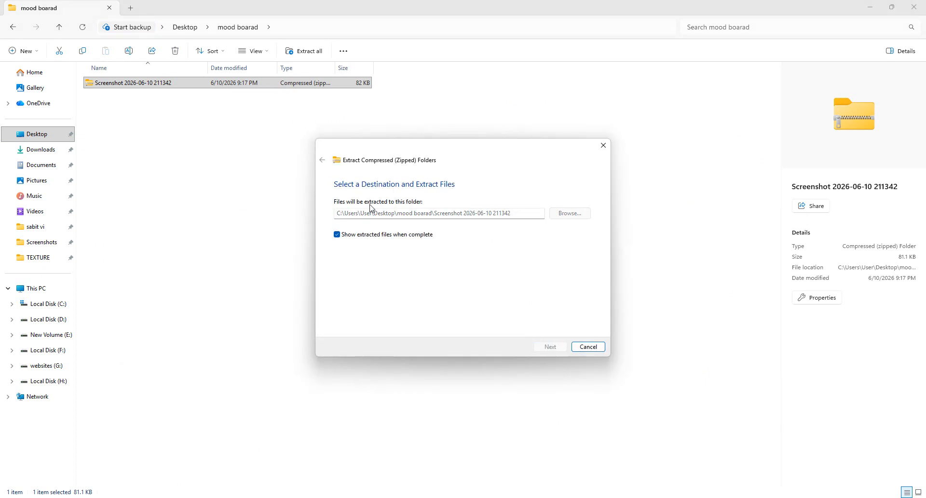
double_click(124, 85)
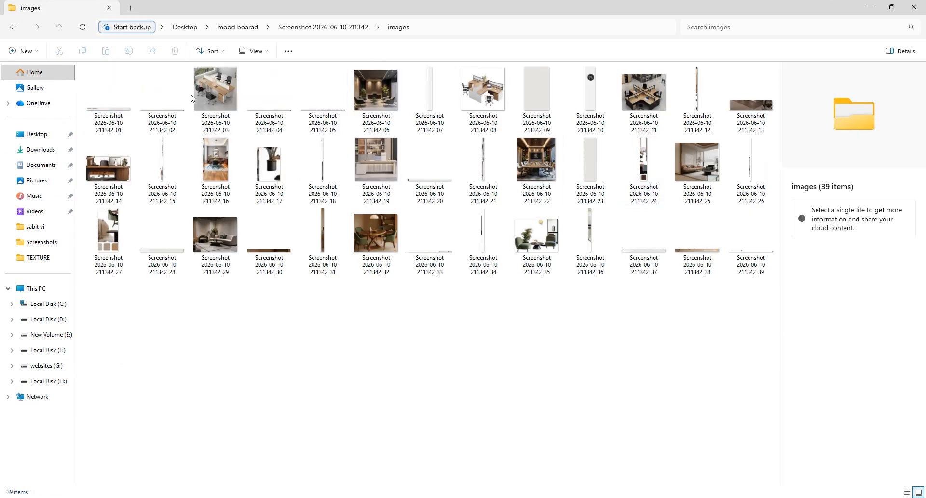
double_click(192, 98)
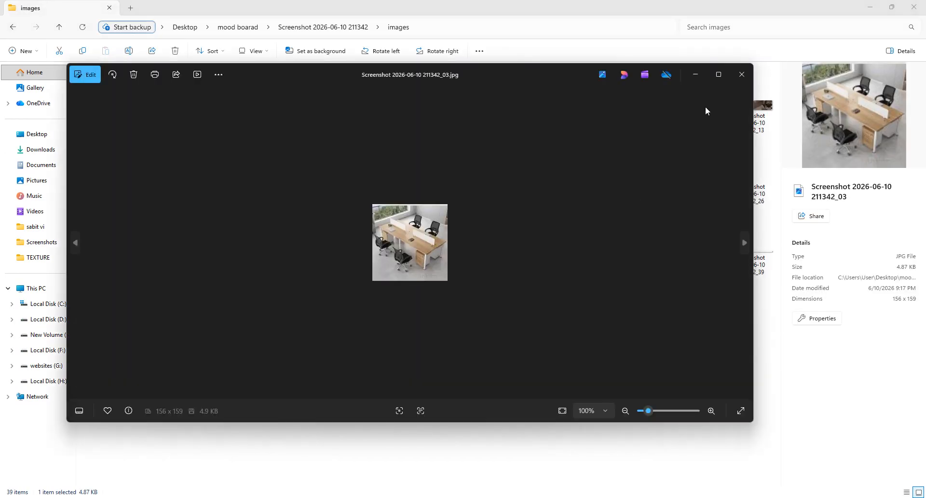
left_click(742, 75)
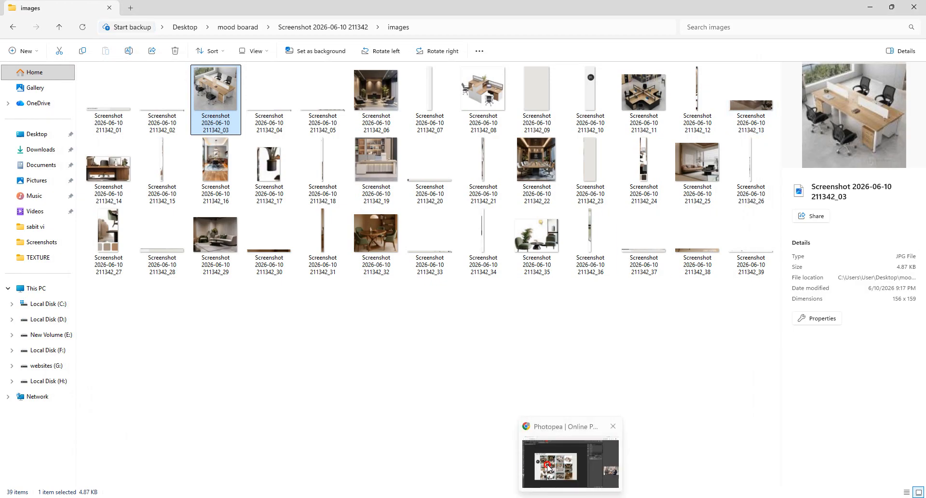
Step: Switch back to Chrome and open the 3D Warehouse website in a new tab
left_click(558, 480)
left_click(140, 9)
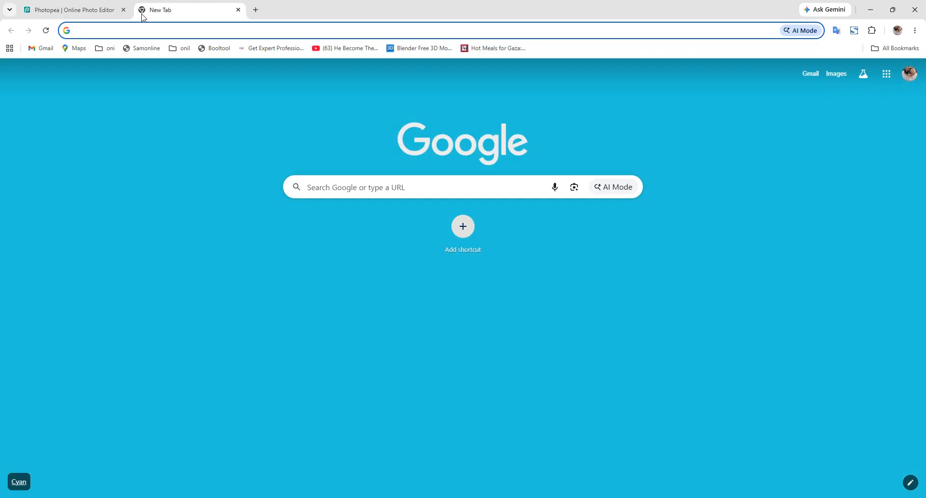
type("3")
key("Return")
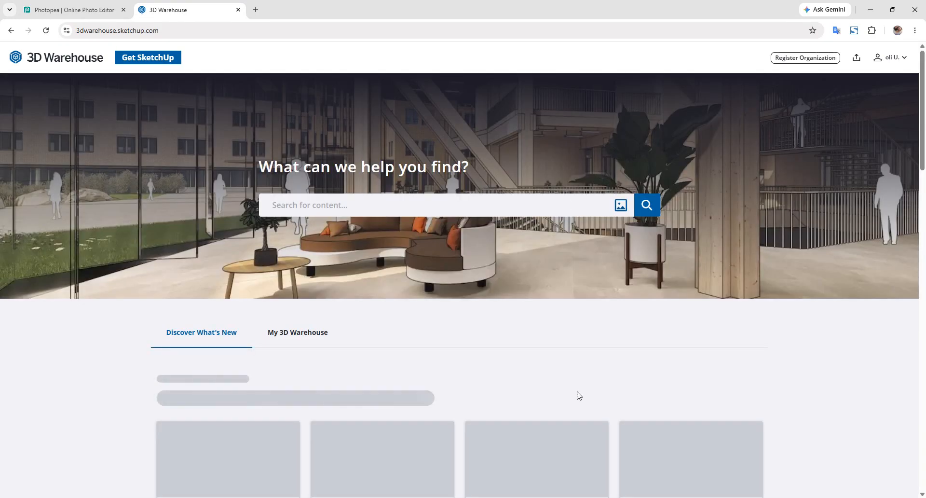
left_click(622, 208)
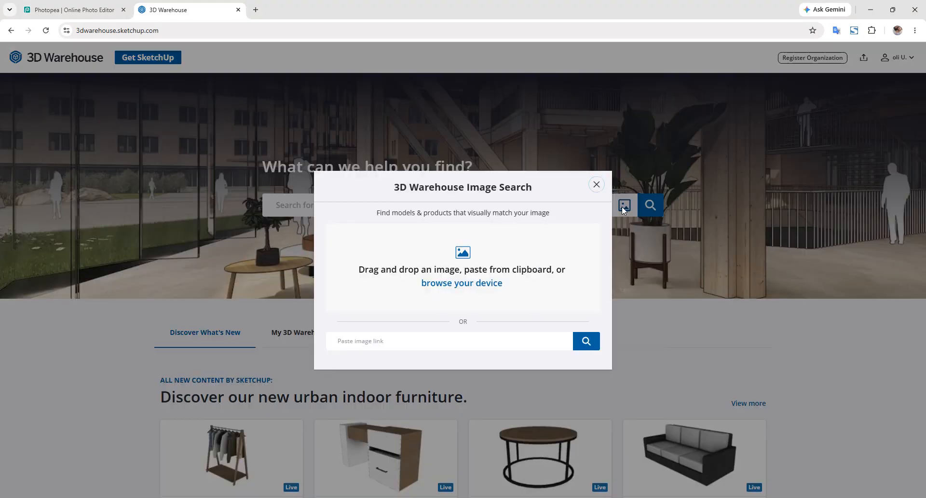
left_click(471, 284)
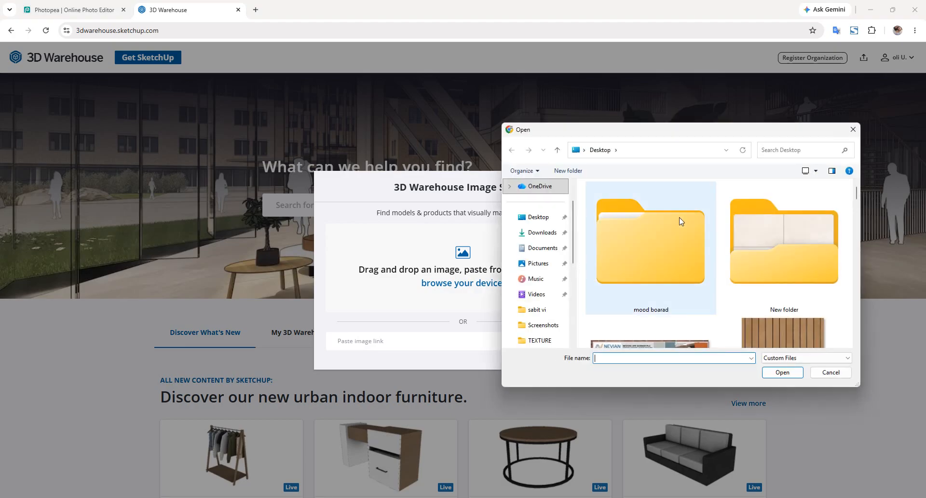
double_click(666, 224)
double_click(606, 199)
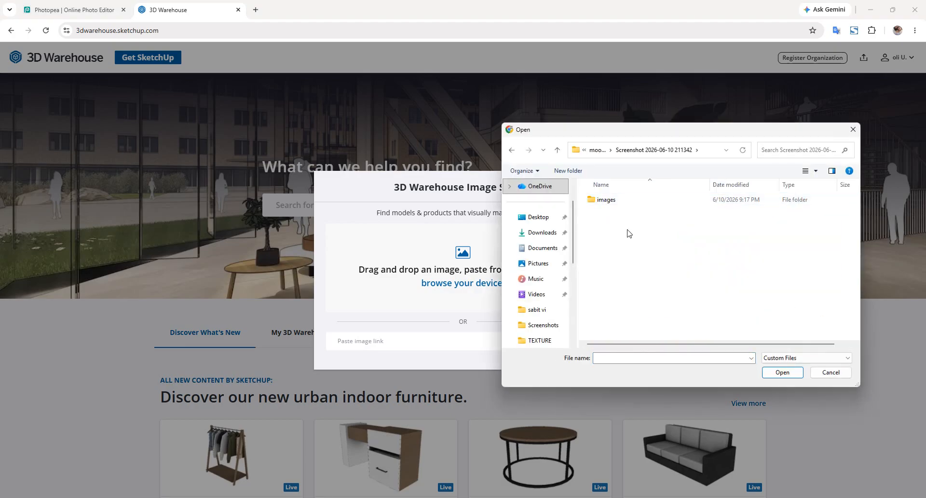
double_click(604, 199)
double_click(706, 216)
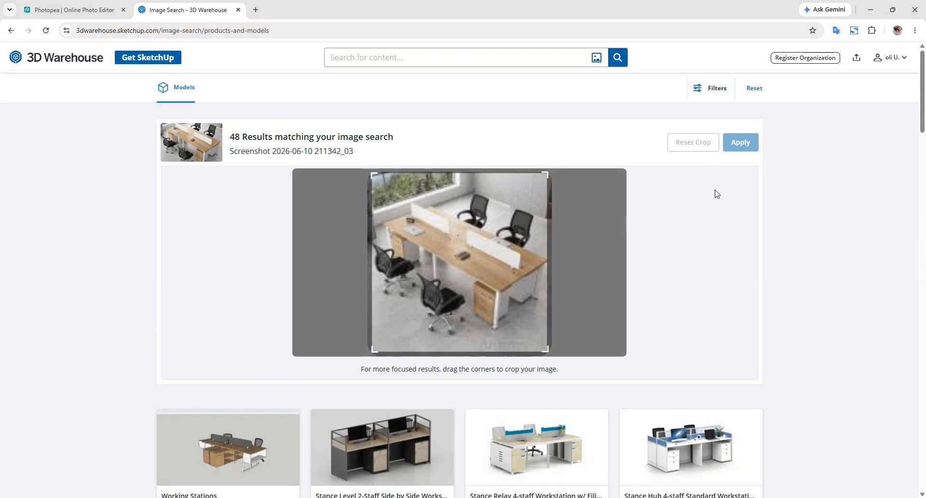
Step: Browse the image search matches and download the model Bàn cụm 4 người ngồi gỗ cao su as a SketchUp file
scroll(716, 193, "down", 1)
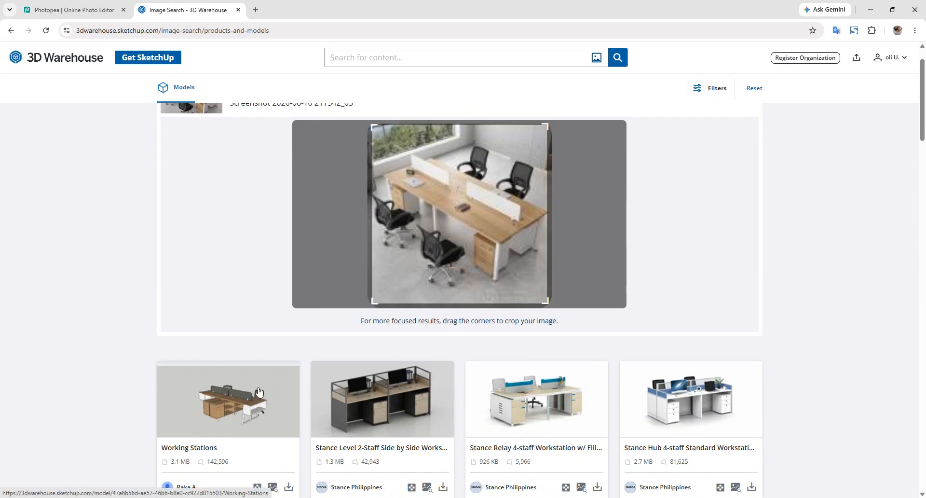
scroll(258, 388, "down", 6)
scroll(246, 305, "up", 2)
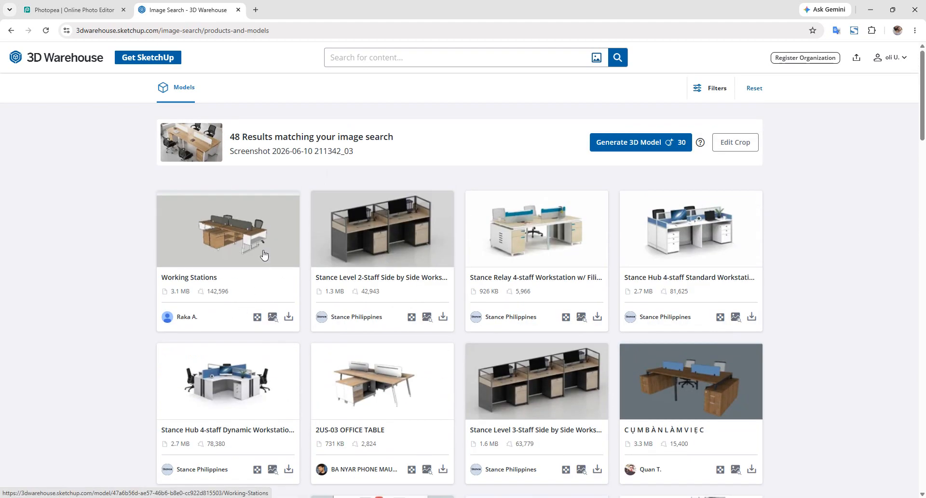
scroll(458, 357, "down", 4)
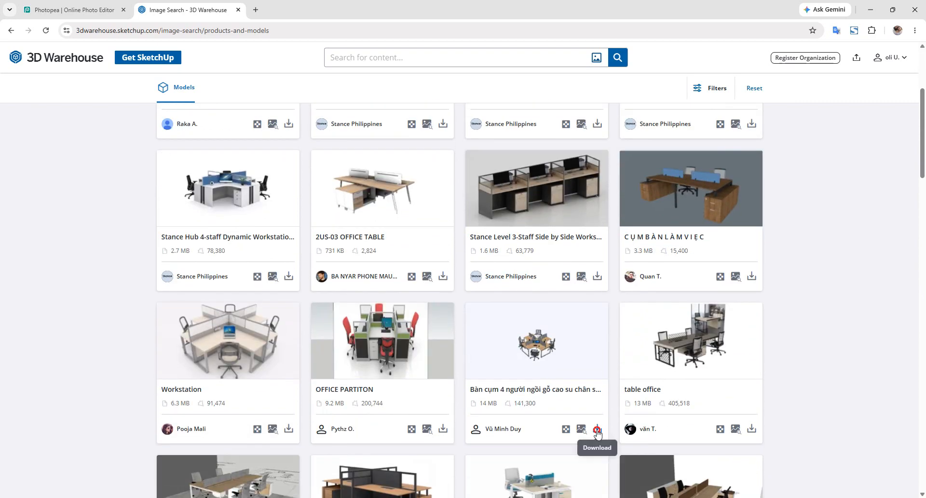
left_click(597, 430)
left_click(614, 453)
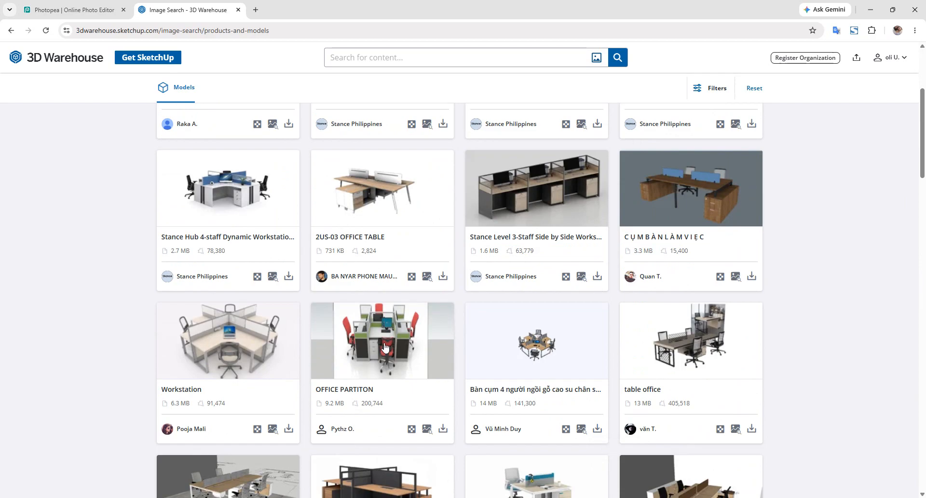
Step: Download the Working Stations model from the search results as a SketchUp file
scroll(246, 293, "up", 3)
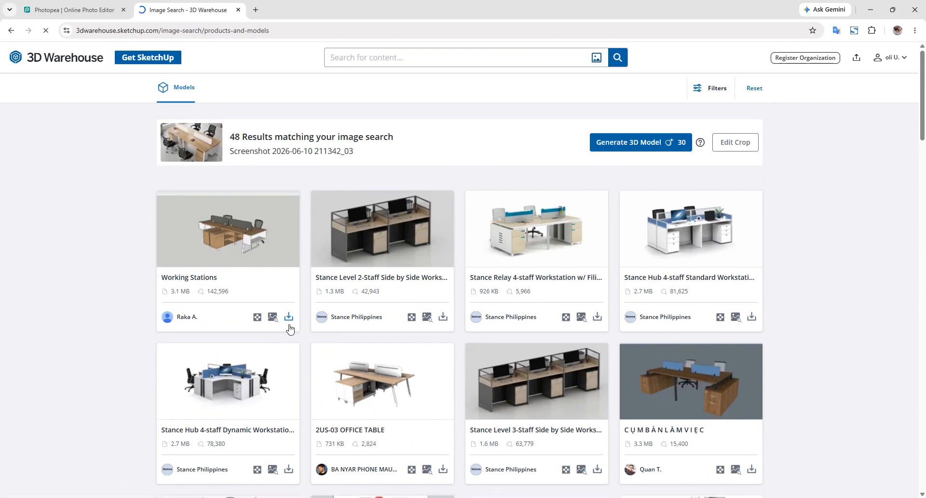
left_click(288, 319)
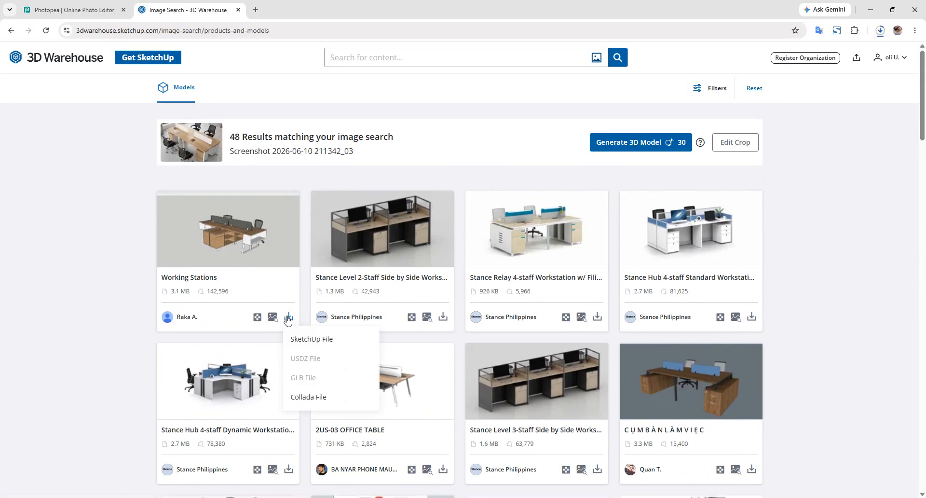
left_click(321, 343)
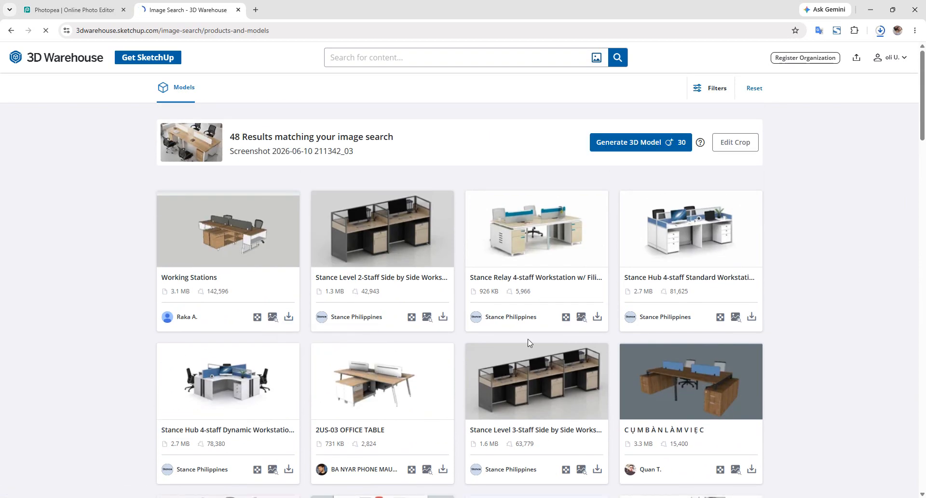
scroll(528, 343, "down", 7)
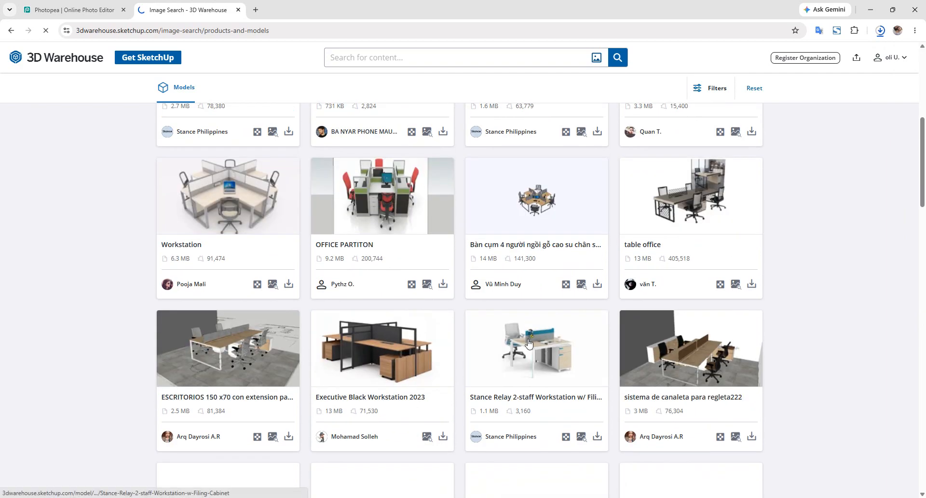
scroll(529, 343, "up", 2)
scroll(528, 344, "down", 5)
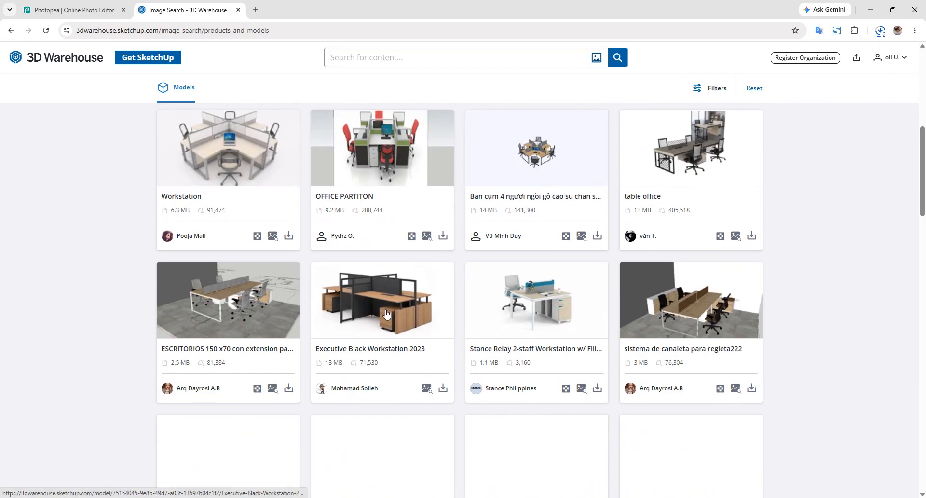
scroll(408, 320, "up", 10)
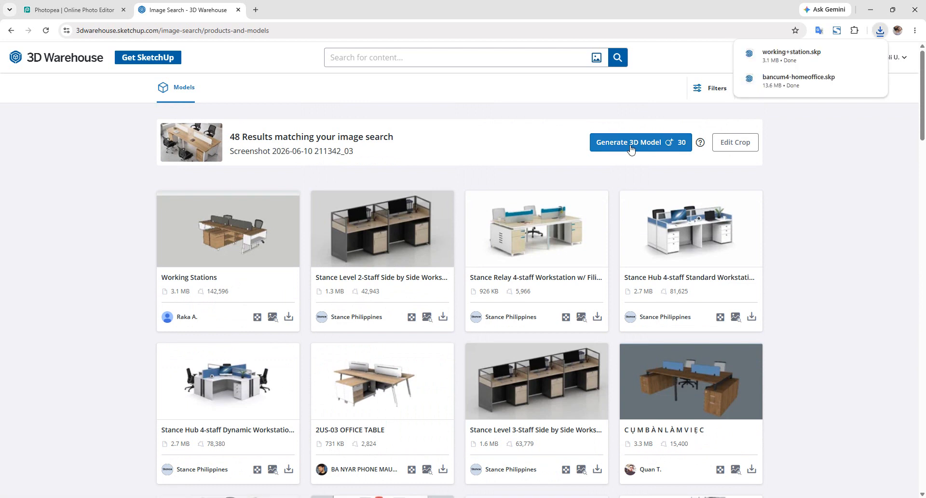
left_click(597, 58)
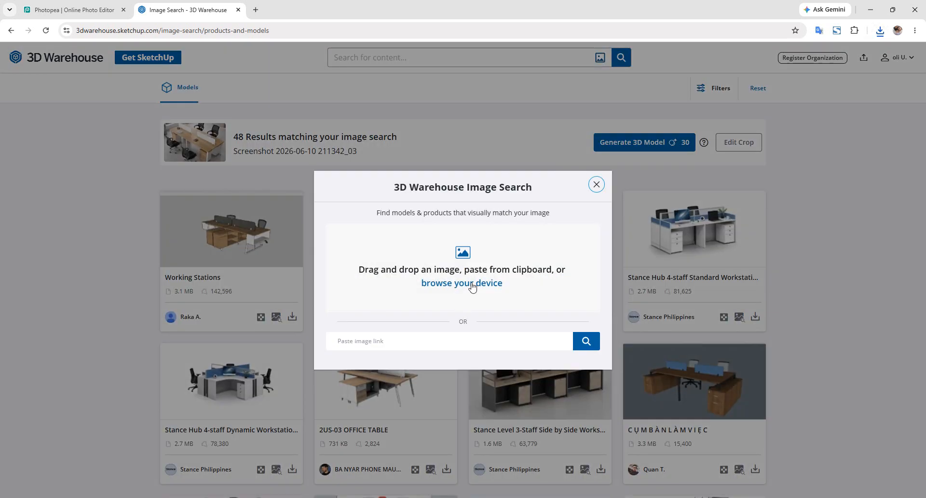
left_click(472, 287)
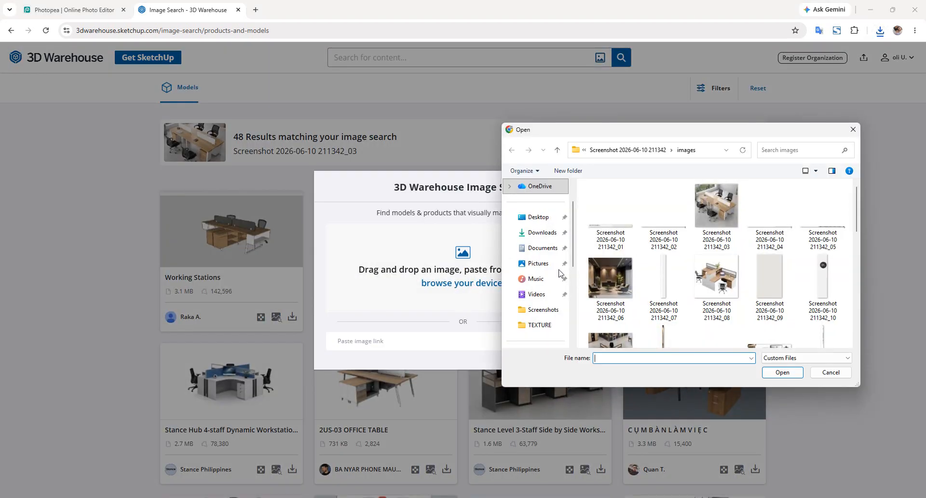
double_click(604, 282)
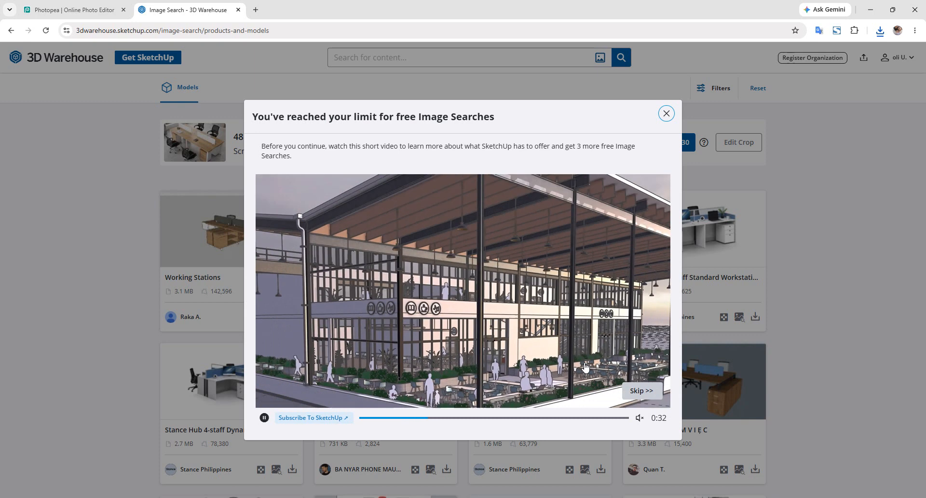
left_click(630, 388)
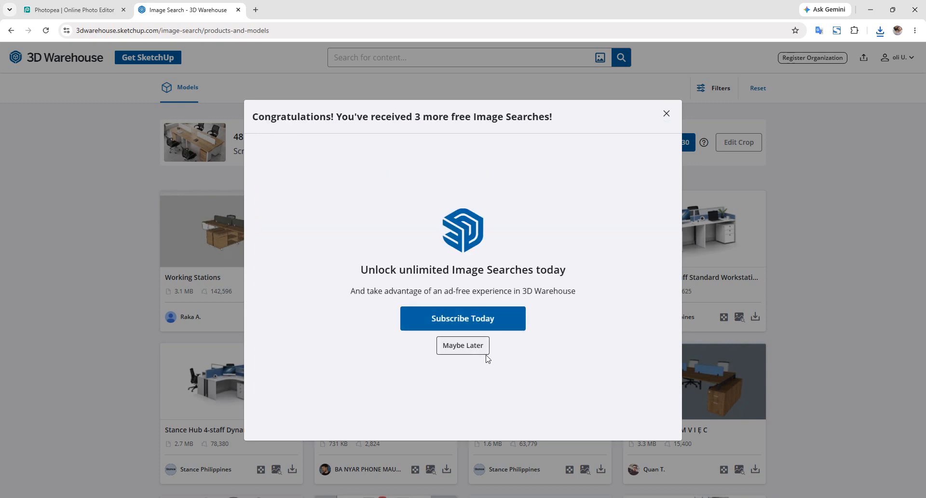
left_click(459, 345)
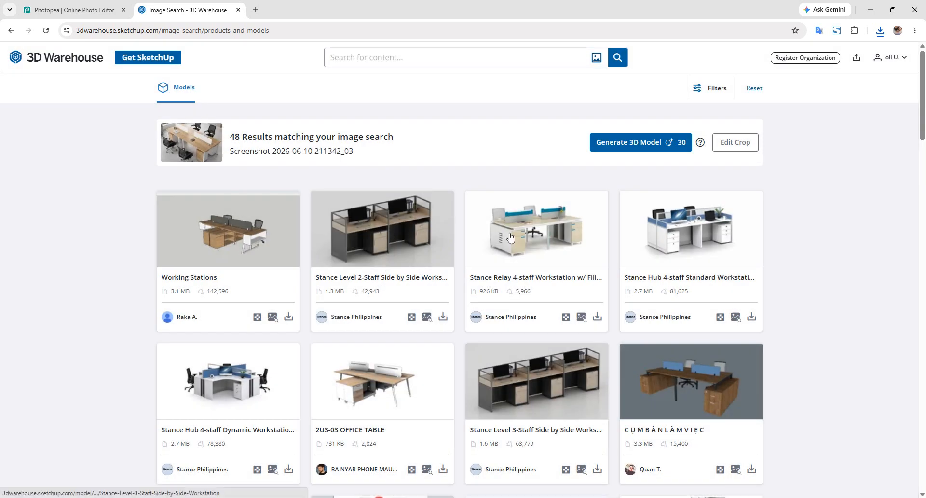
left_click(598, 58)
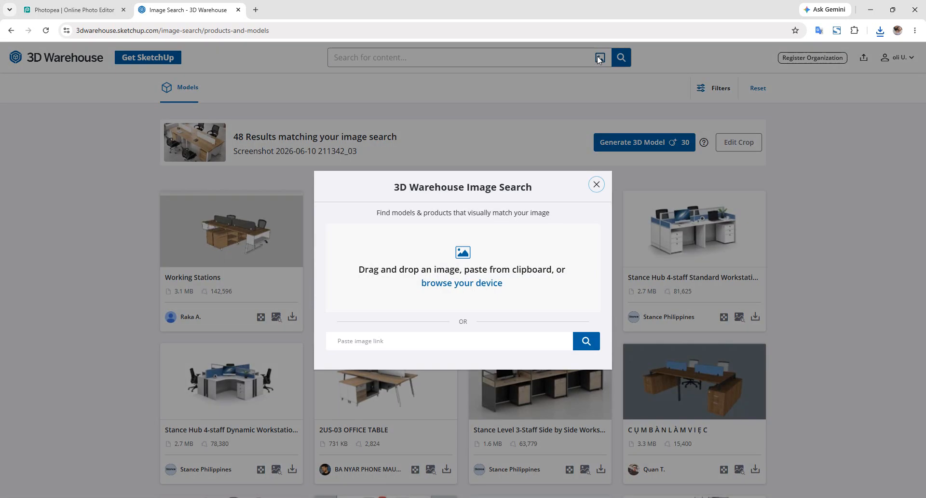
left_click(436, 285)
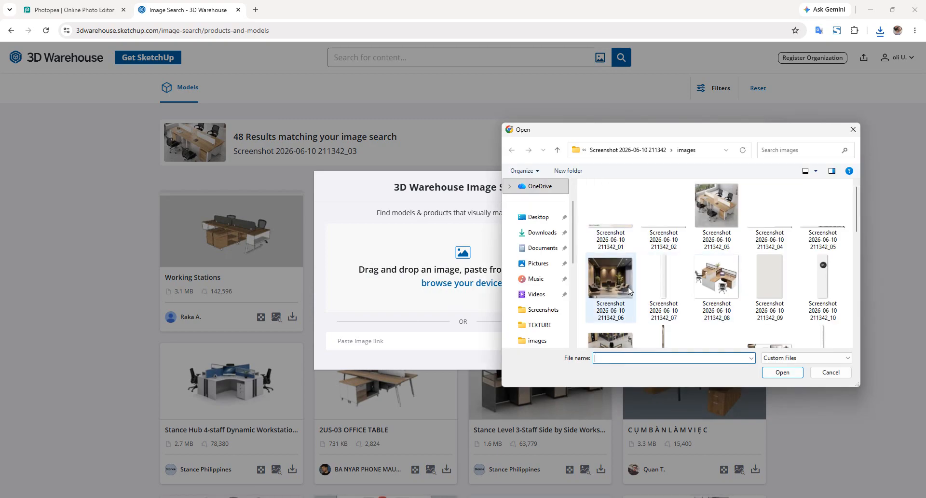
scroll(627, 286, "down", 1)
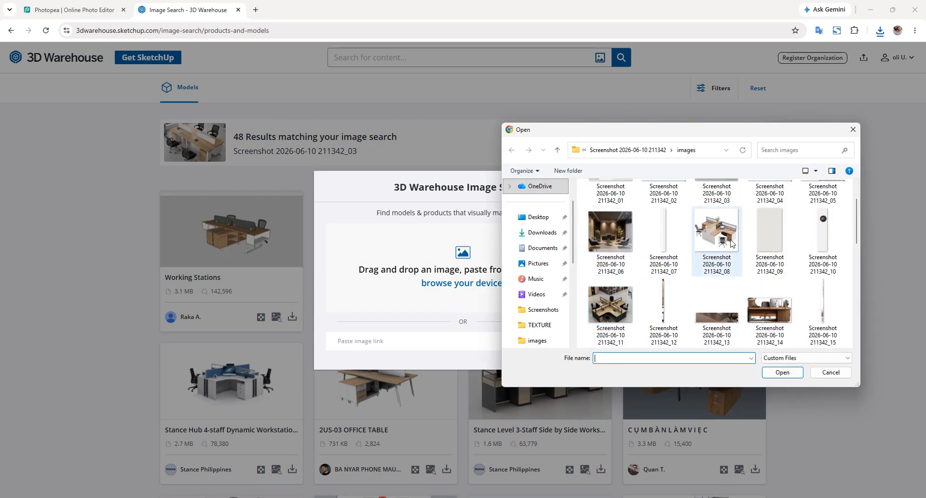
double_click(716, 233)
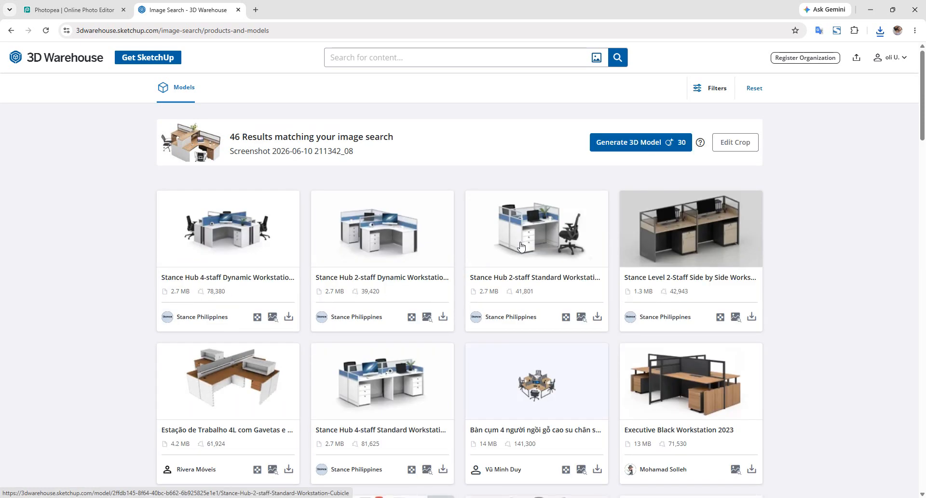
scroll(319, 288, "down", 2)
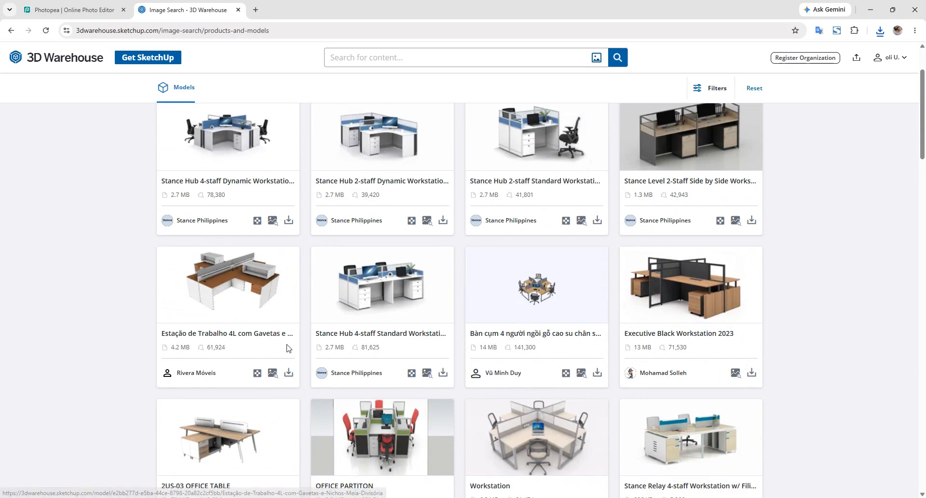
scroll(256, 255, "down", 1)
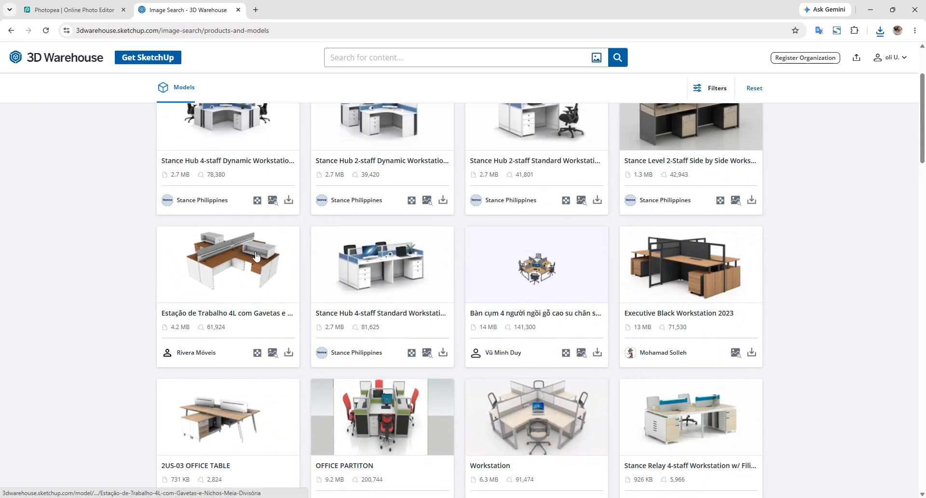
scroll(261, 301, "down", 3)
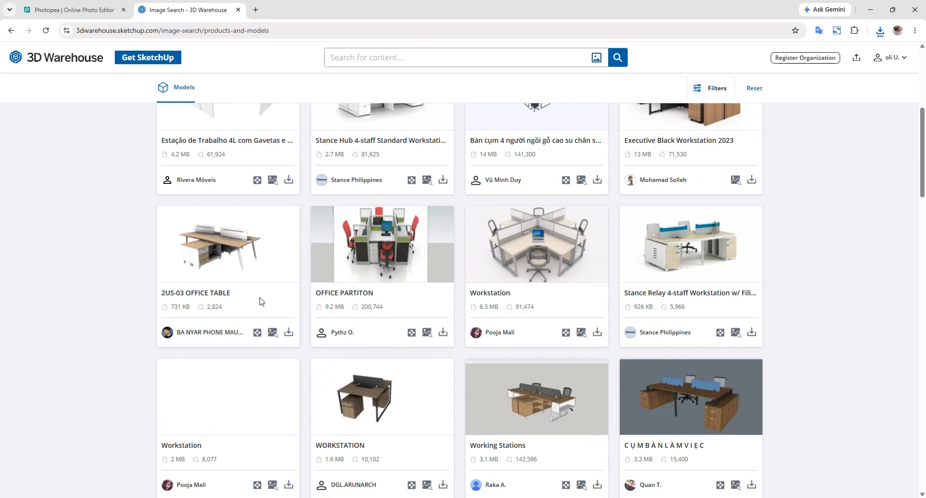
scroll(261, 301, "down", 3)
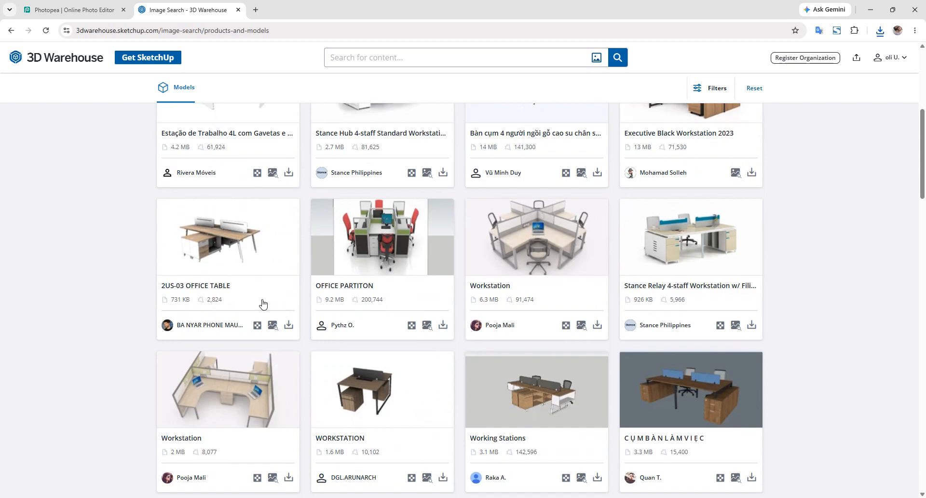
scroll(554, 176, "up", 9)
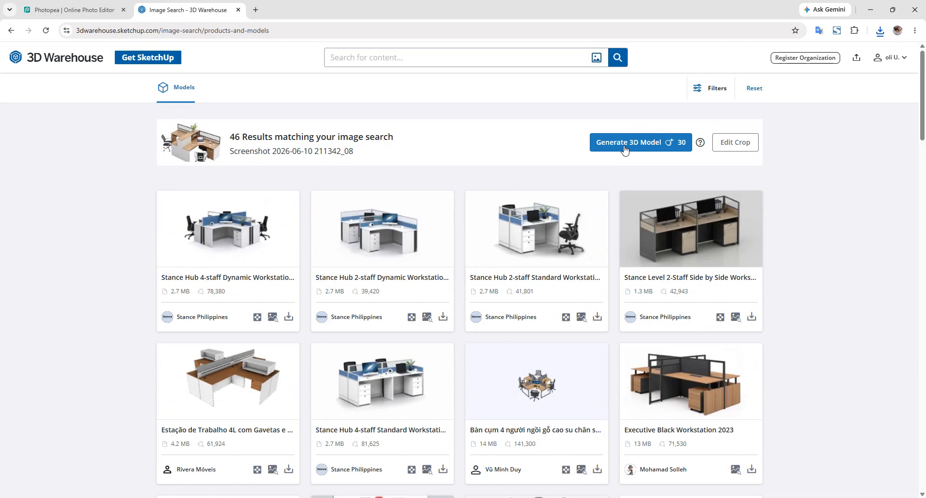
left_click(599, 145)
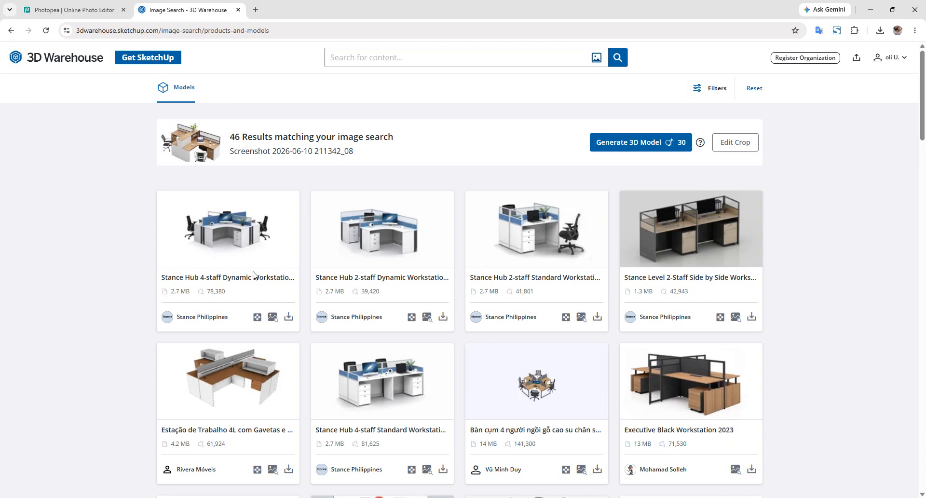
scroll(254, 275, "down", 10)
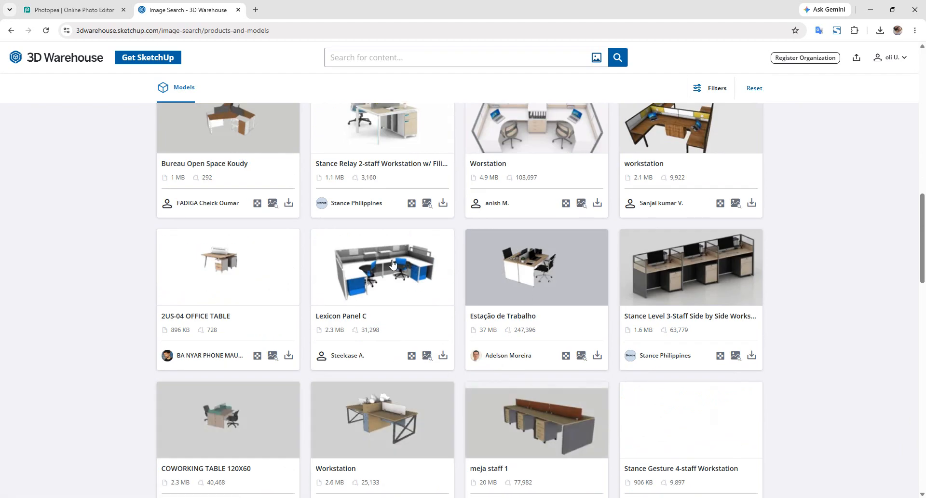
scroll(392, 264, "down", 1)
scroll(287, 265, "down", 6)
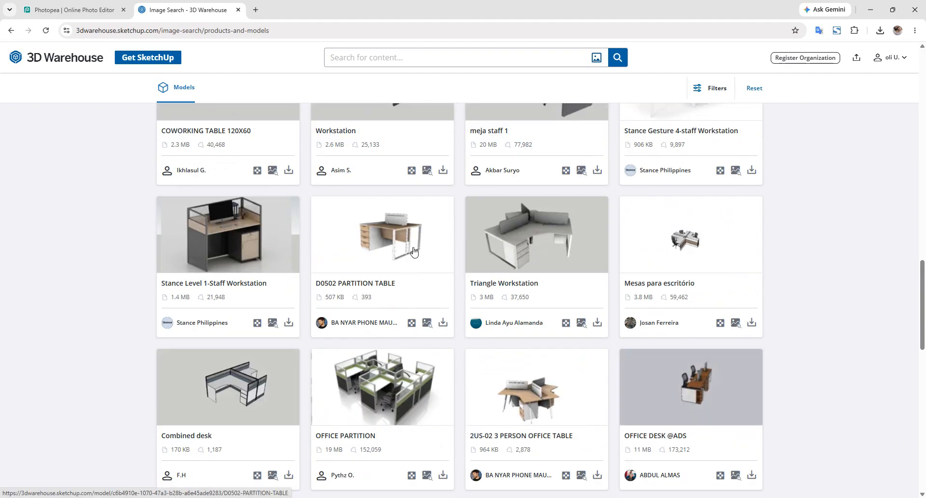
Step: Open the D0502 PARTITION TABLE model page and try to download it as a SketchUp file
left_click(414, 251)
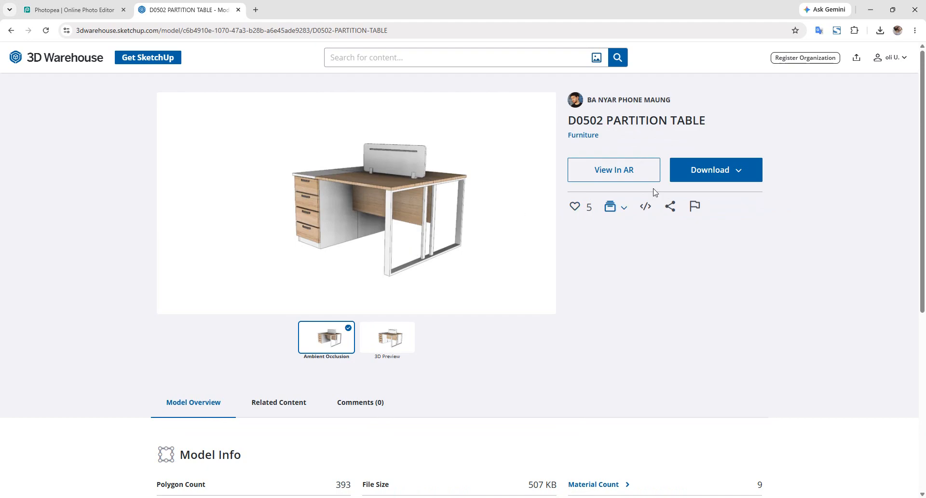
left_click(707, 171)
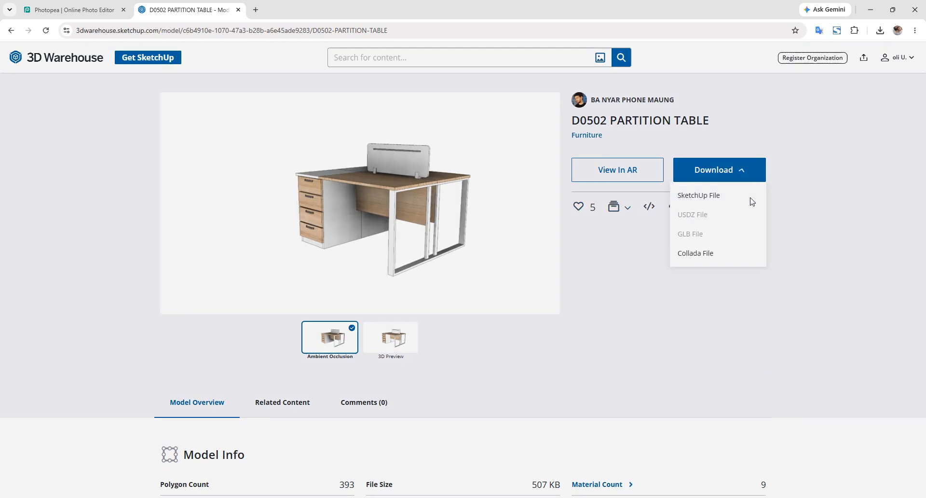
left_click(750, 198)
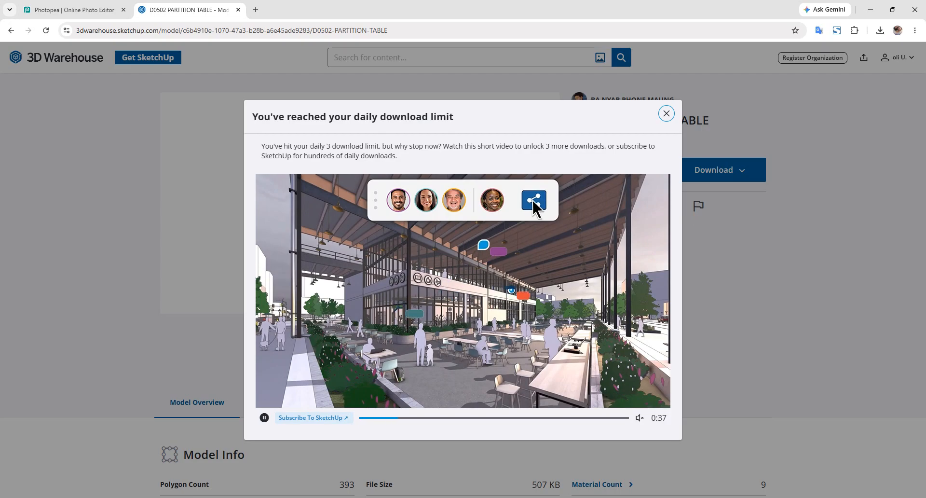
Step: Switch to SketchUp and import the four-person workstation SketchUp file from Downloads, placing it over the central workstation outline on the plan
left_click(549, 497)
scroll(316, 237, "down", 4)
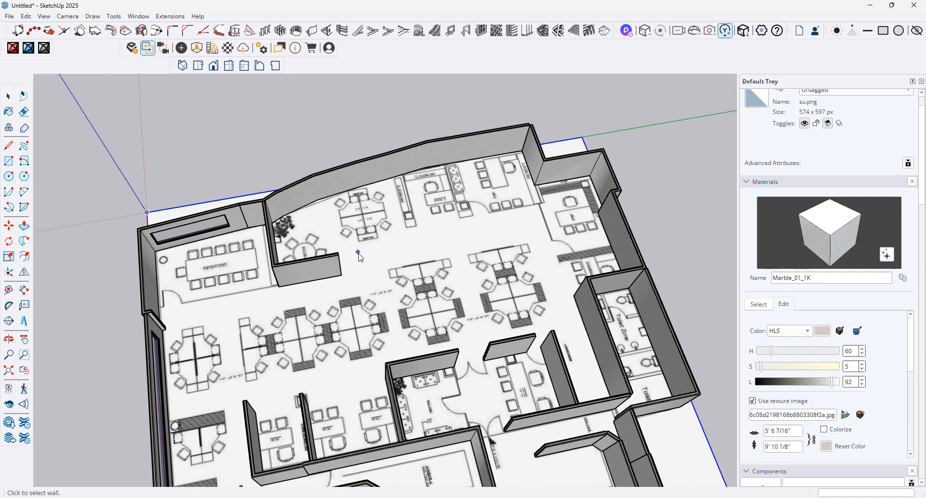
left_click(9, 16)
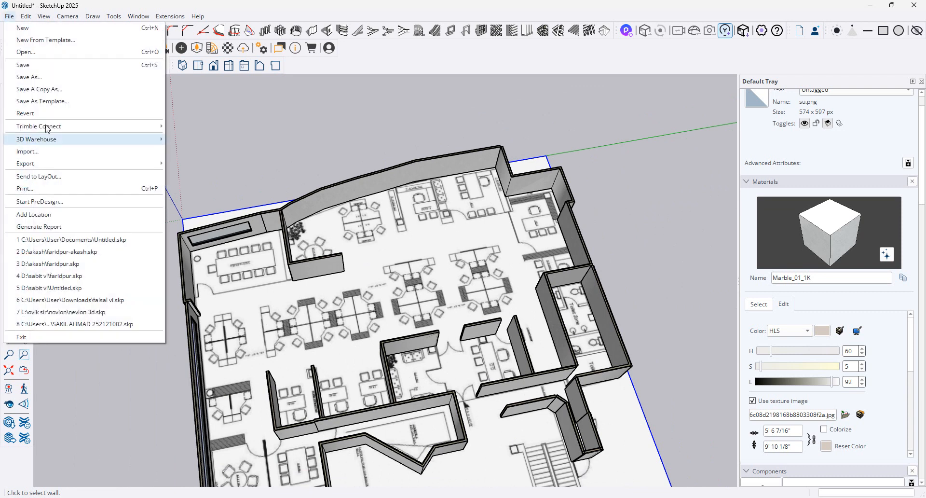
left_click(28, 151)
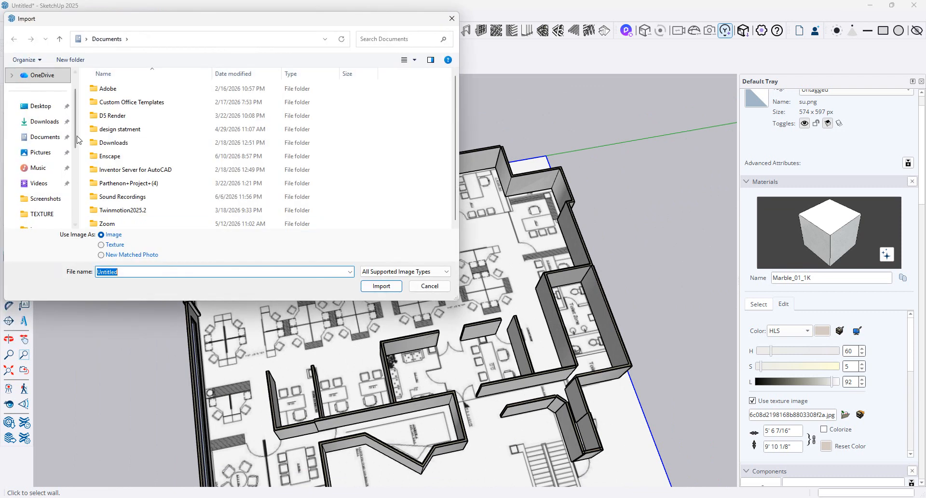
left_click(50, 122)
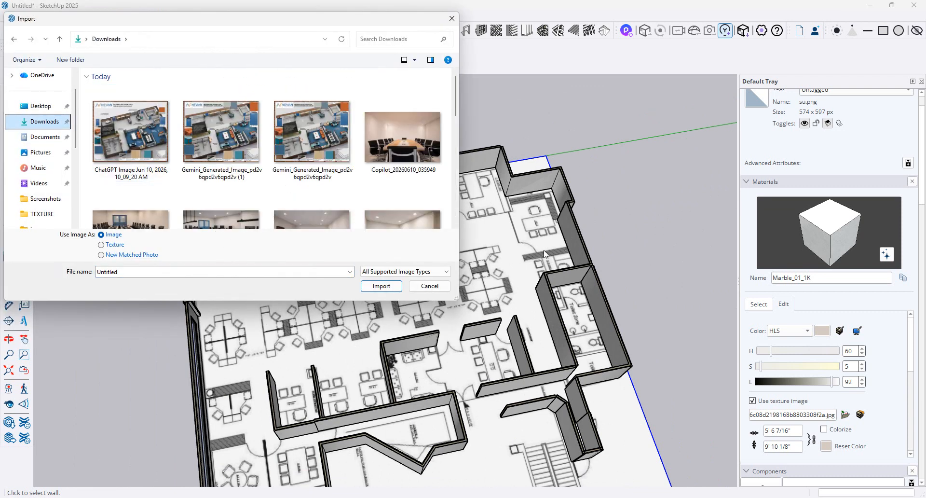
left_click(446, 272)
left_click(435, 404)
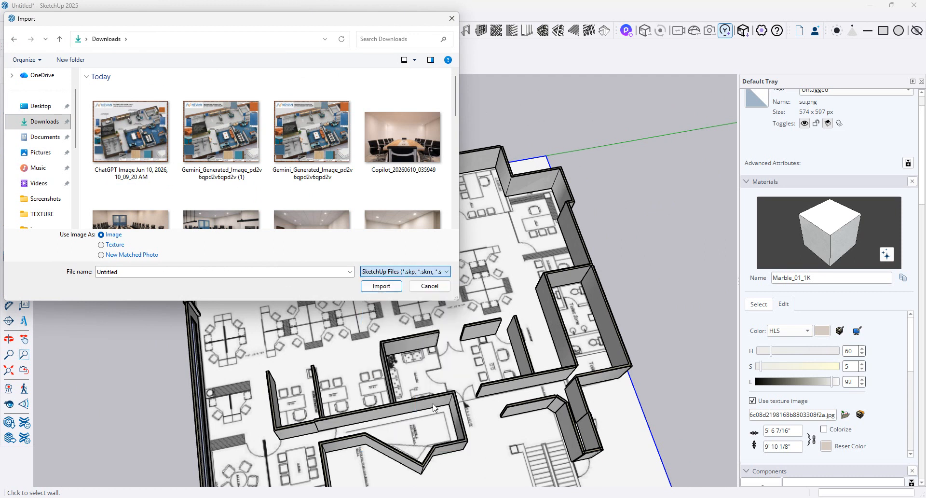
double_click(140, 134)
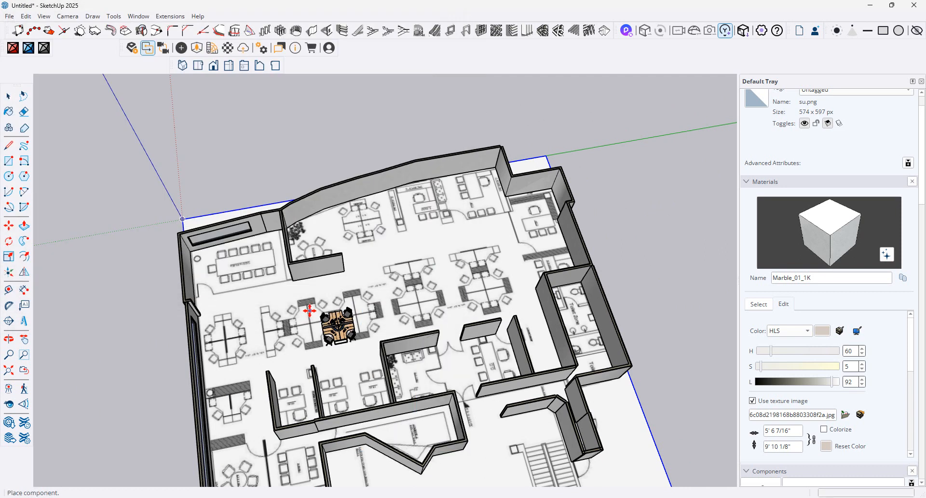
left_click(280, 316)
scroll(290, 317, "up", 10)
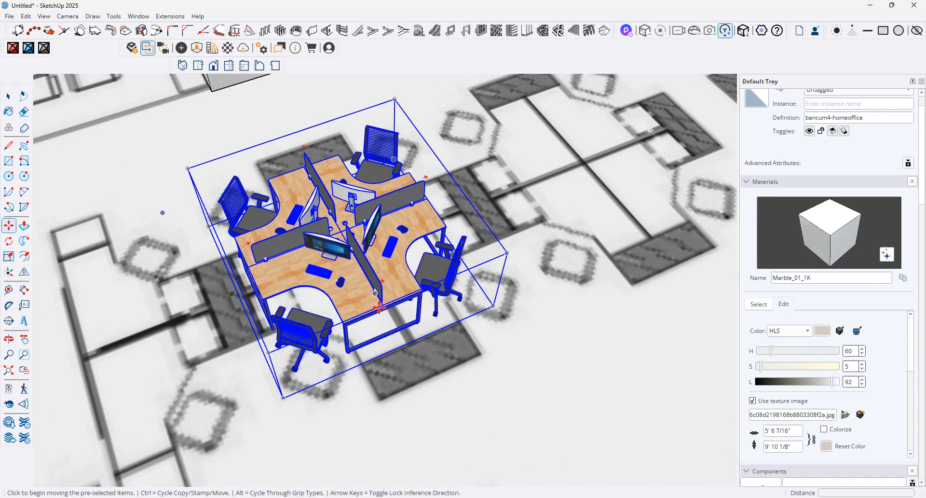
middle_click_drag(379, 307, 429, 321)
left_click(399, 342)
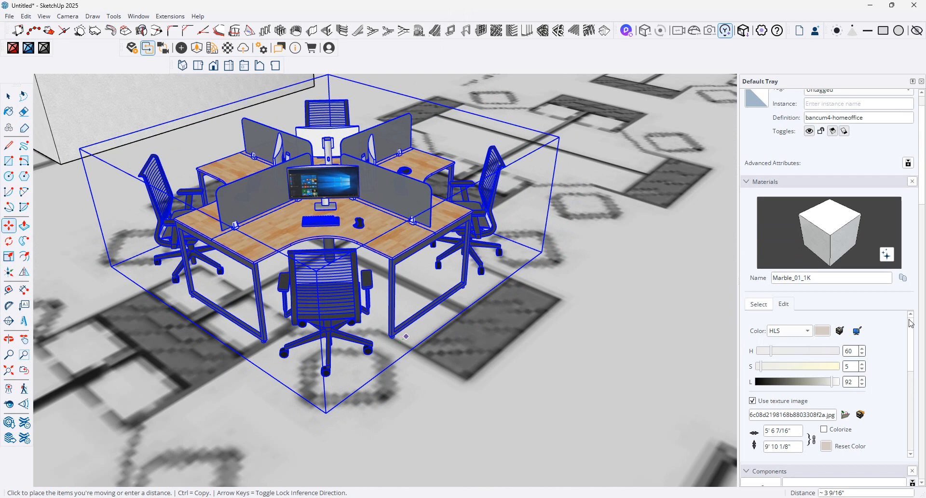
Step: Sample the workstation desktop's wood material and bring up its editing settings
left_click(770, 306)
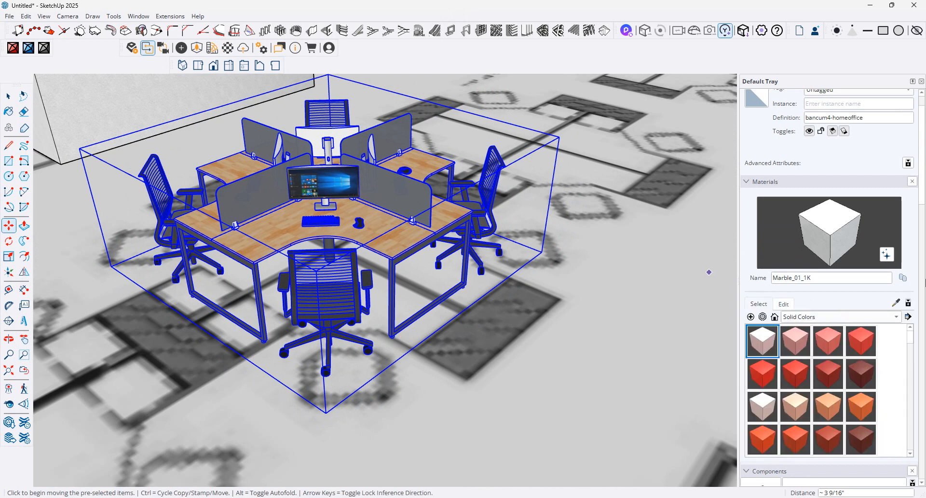
left_click(895, 303)
left_click(366, 230)
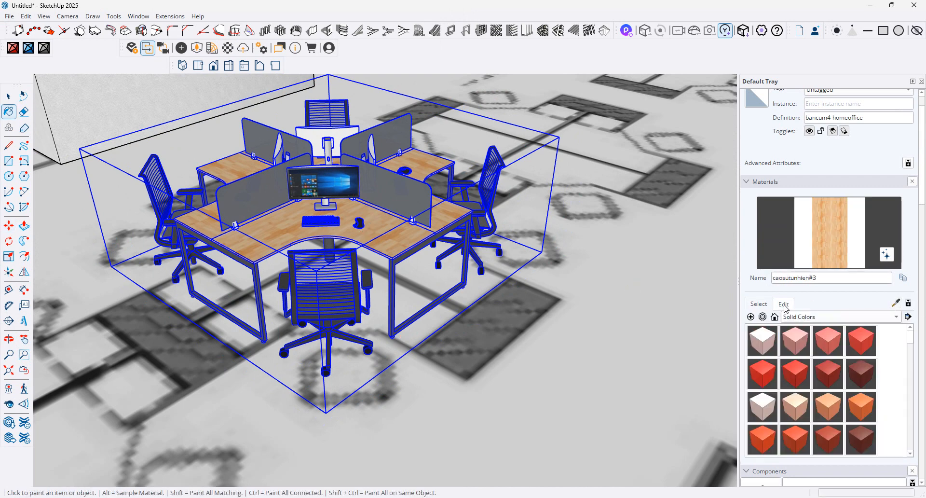
left_click(784, 304)
Step: Replace the desktop material's texture image with a plain brown wood image from the TEXTURE folder and set its lightness to 73
left_click(845, 416)
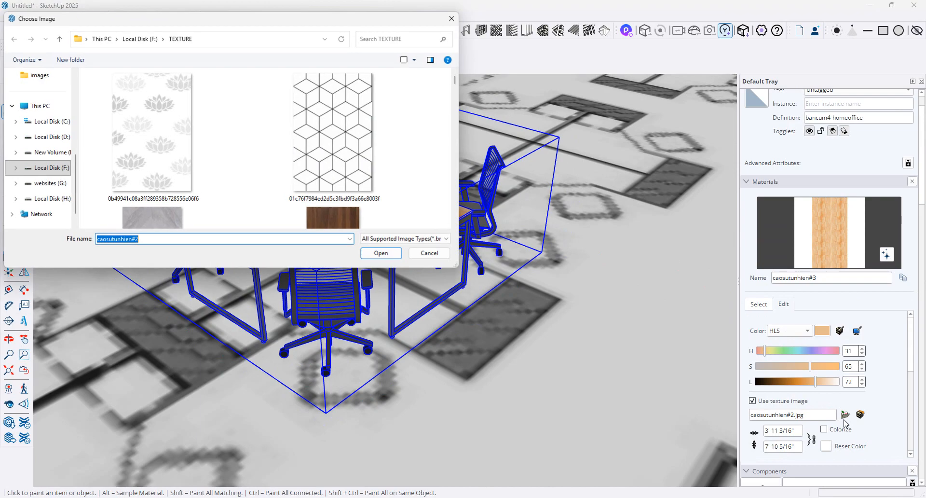
scroll(291, 169, "down", 5)
scroll(293, 173, "down", 10)
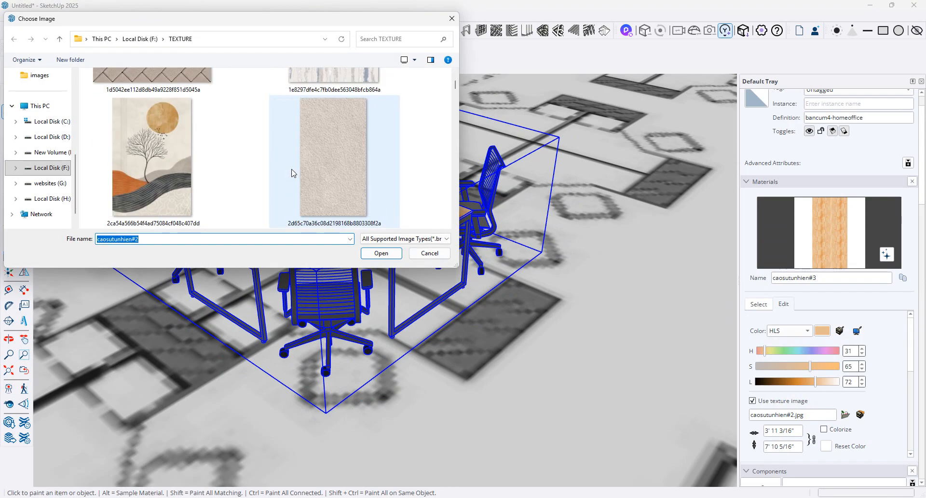
scroll(292, 173, "down", 3)
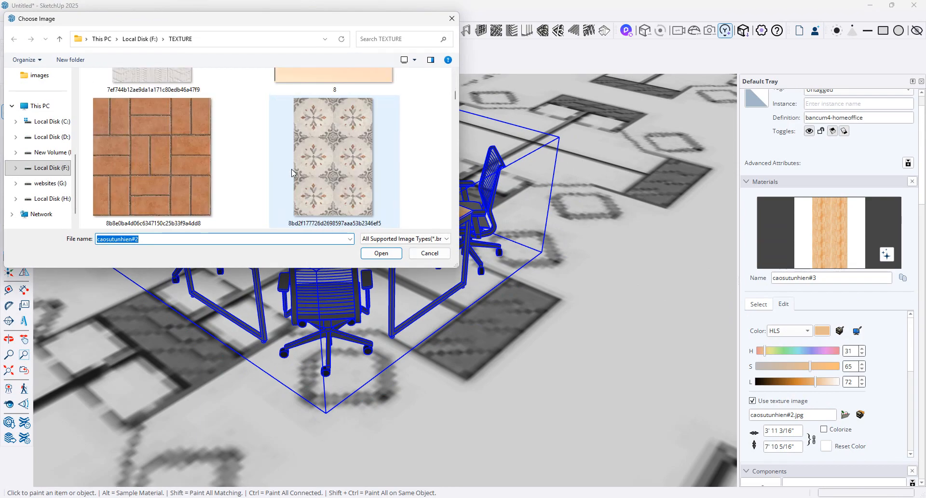
scroll(292, 173, "down", 8)
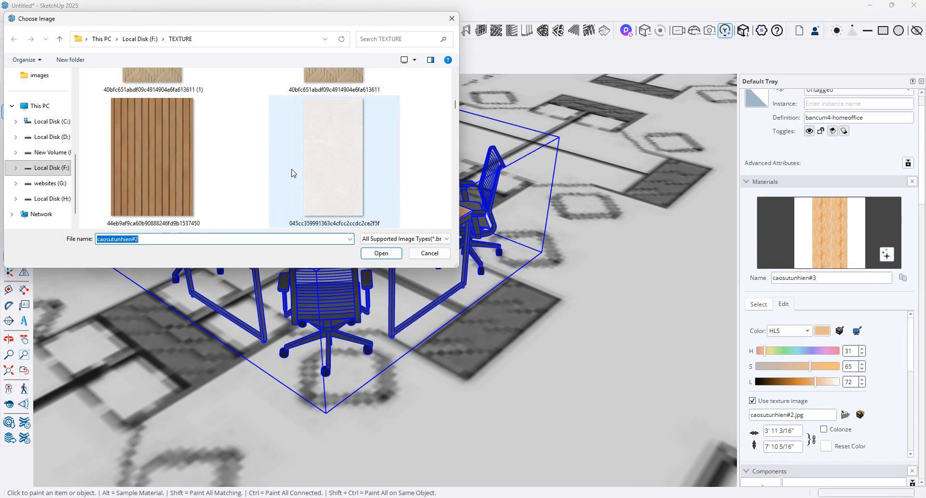
scroll(238, 164, "down", 3)
double_click(207, 161)
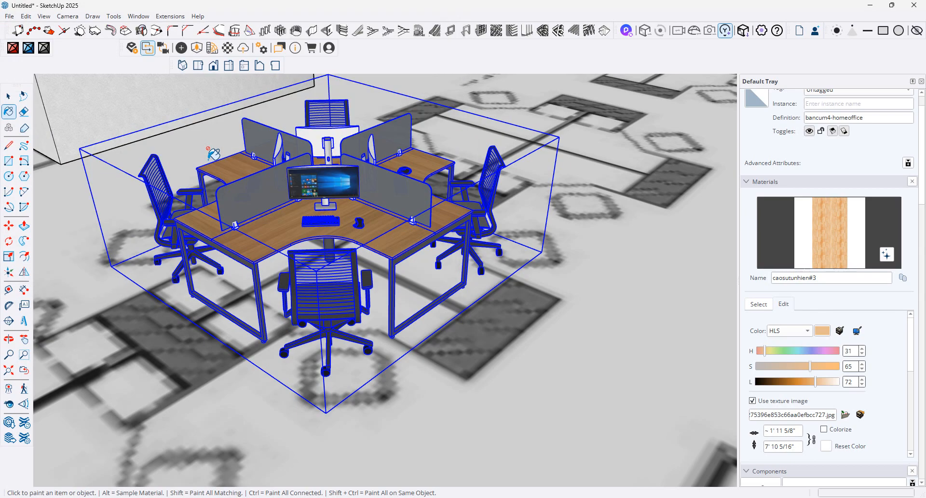
middle_click_drag(366, 227, 372, 212)
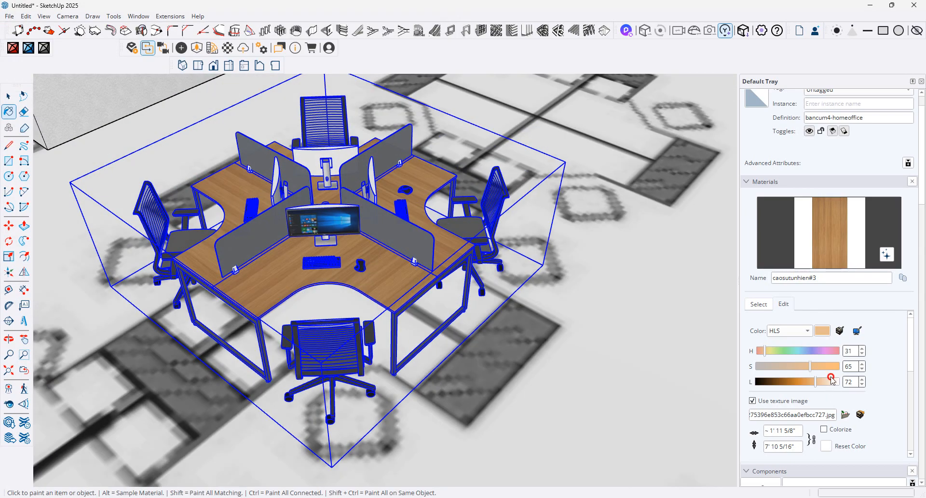
left_click_drag(832, 379, 816, 384)
Step: Copy the workstation about 11' 7" onto the neighbouring outline in the same row and fine-tune the copy's position
scroll(522, 331, "down", 6)
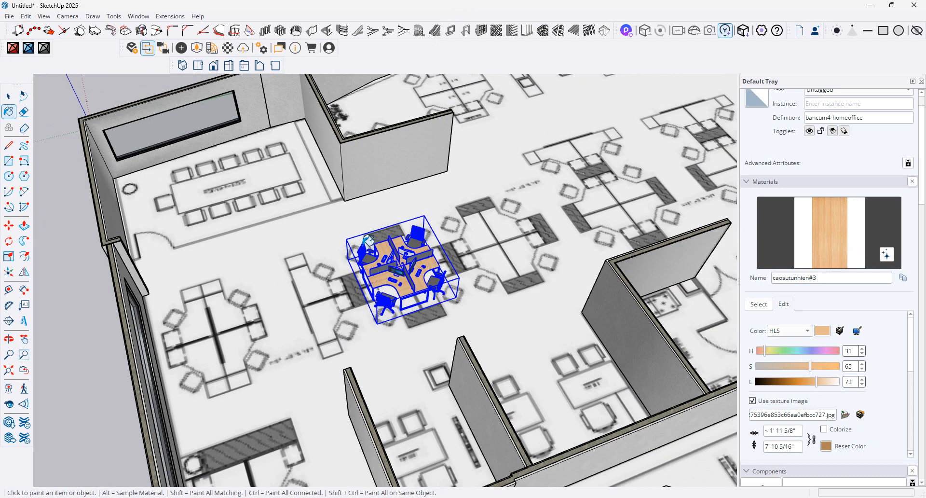
left_click(9, 225)
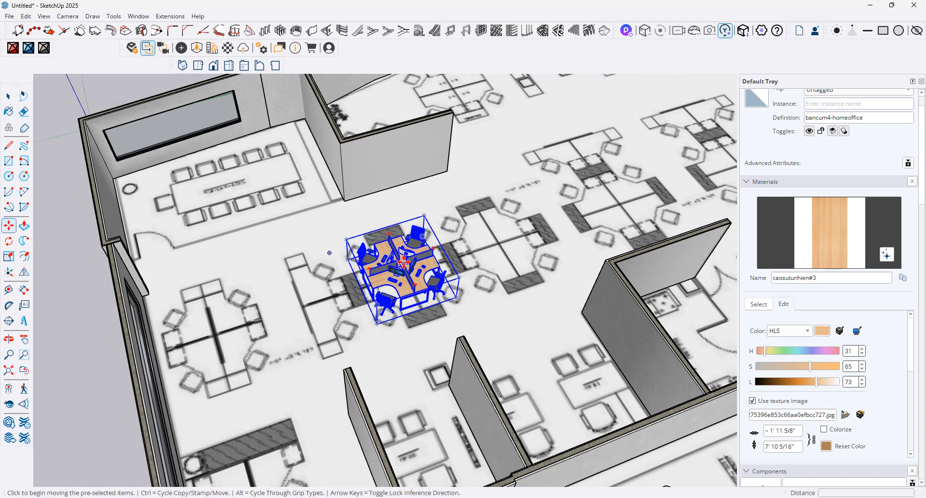
middle_click_drag(469, 240, 437, 303)
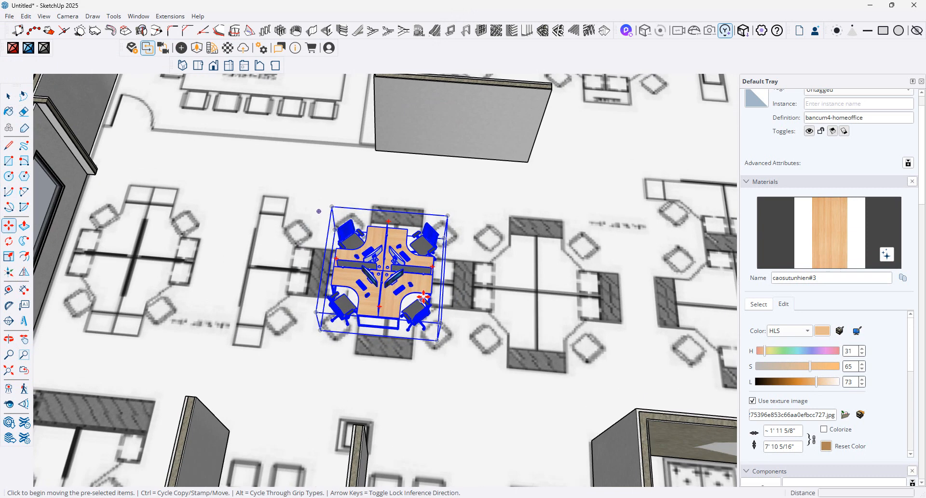
scroll(423, 297, "up", 3)
left_click(423, 297)
key("ctrl")
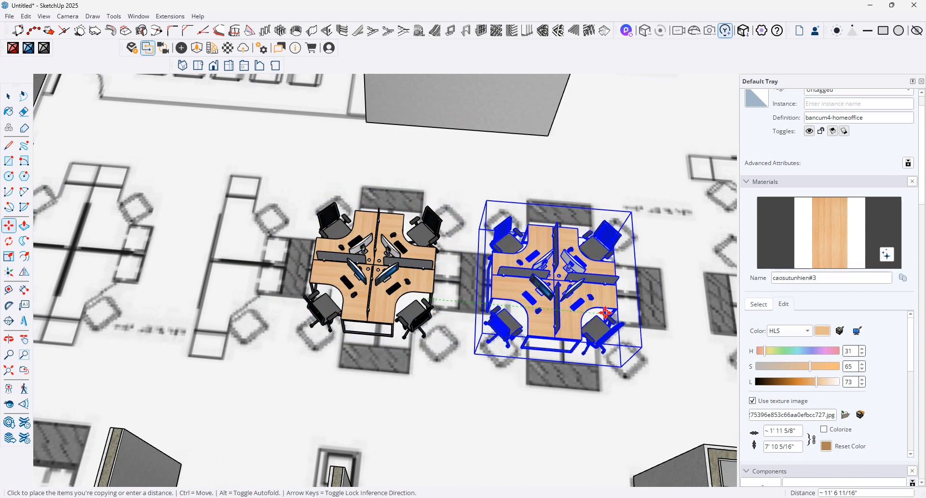
left_click(606, 313)
scroll(512, 321, "down", 2)
left_click(560, 345)
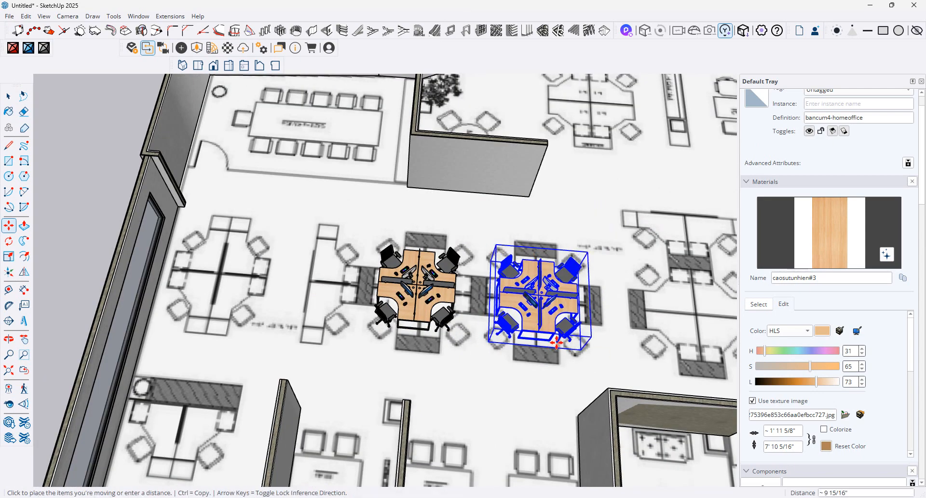
left_click(557, 342)
Step: Copy the second workstation onto the third desk cluster outline along the row
left_click(541, 343)
scroll(457, 287, "down", 1)
key("ctrl")
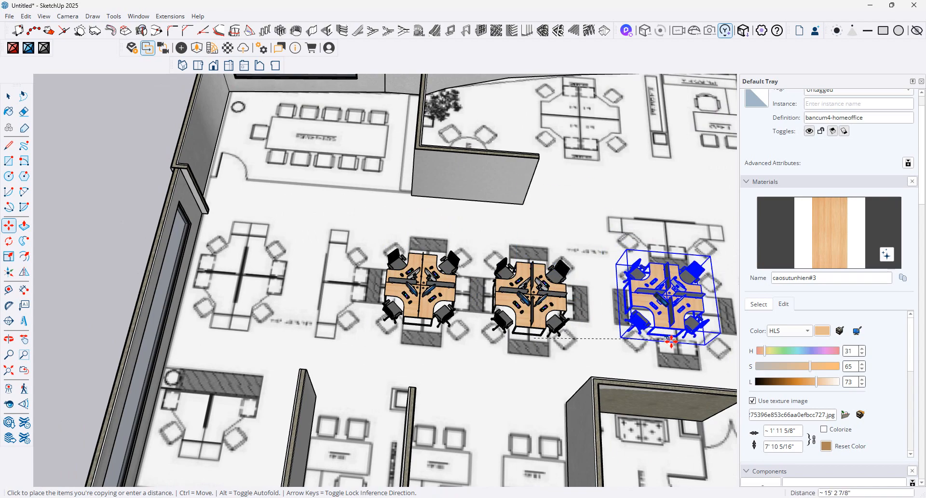
left_click(687, 351)
Step: Make another copy of the third workstation for the remaining desk outlines in the open office
scroll(454, 259, "down", 1)
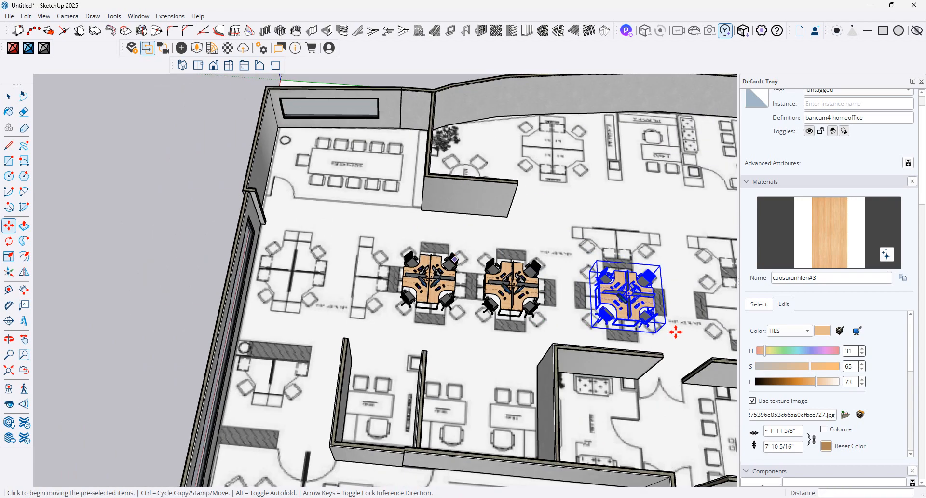
left_click(624, 324)
scroll(498, 270, "down", 1)
key("ctrl")
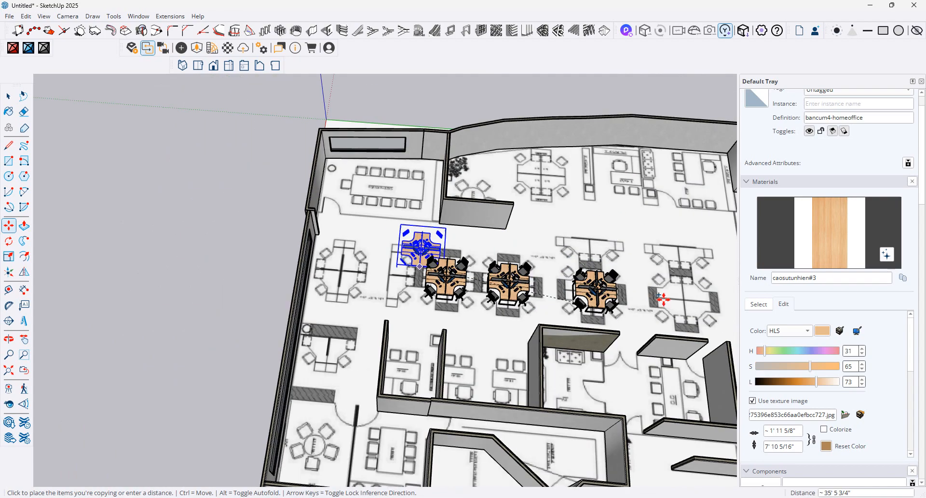
scroll(446, 258, "up", 1)
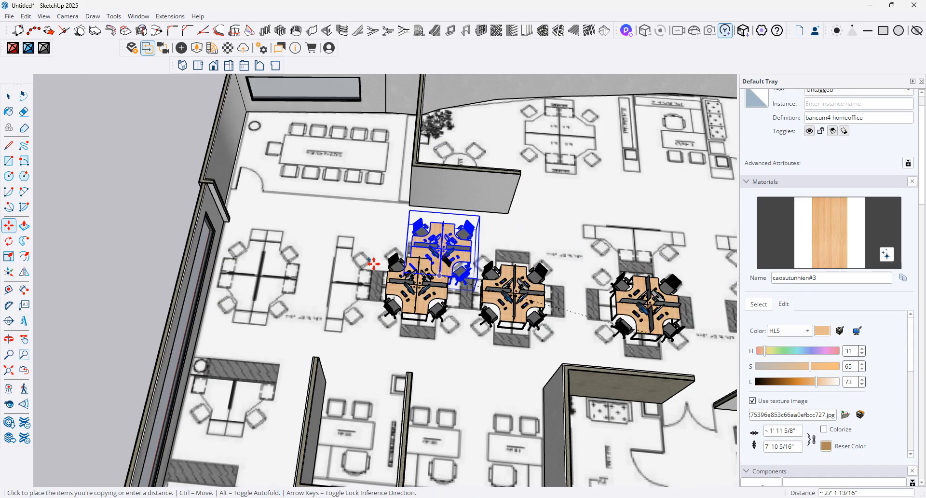
scroll(482, 265, "down", 1)
scroll(616, 300, "up", 1)
scroll(555, 322, "down", 1)
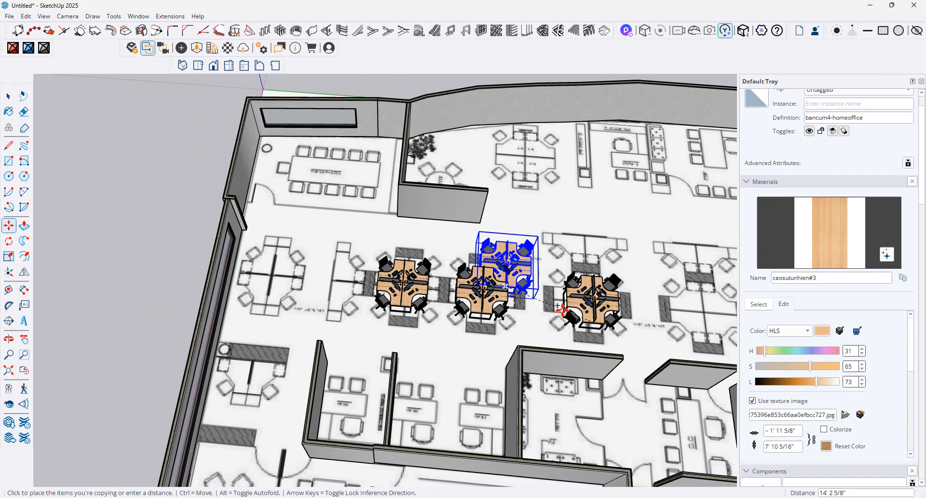
Step: Place a copy of the four-person workstation cluster over the rightmost cluster outline in the central row of the floor plan
scroll(562, 309, "down", 1)
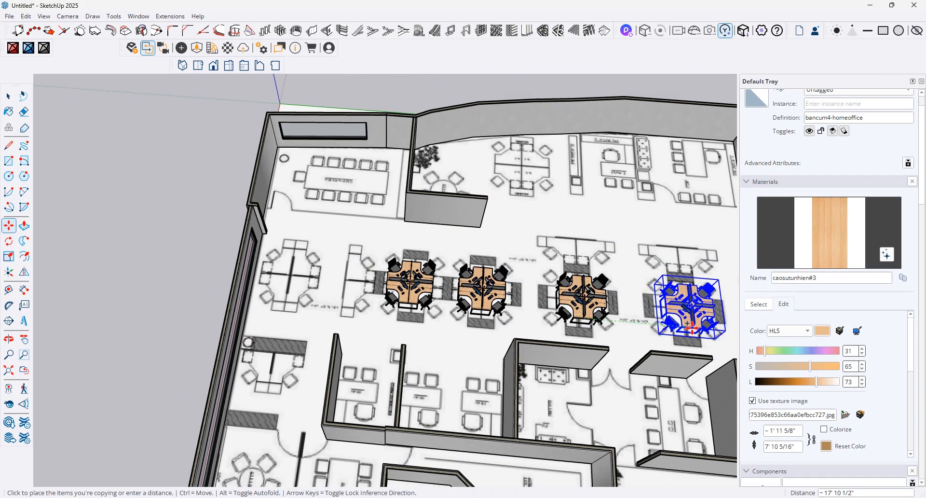
left_click(688, 330)
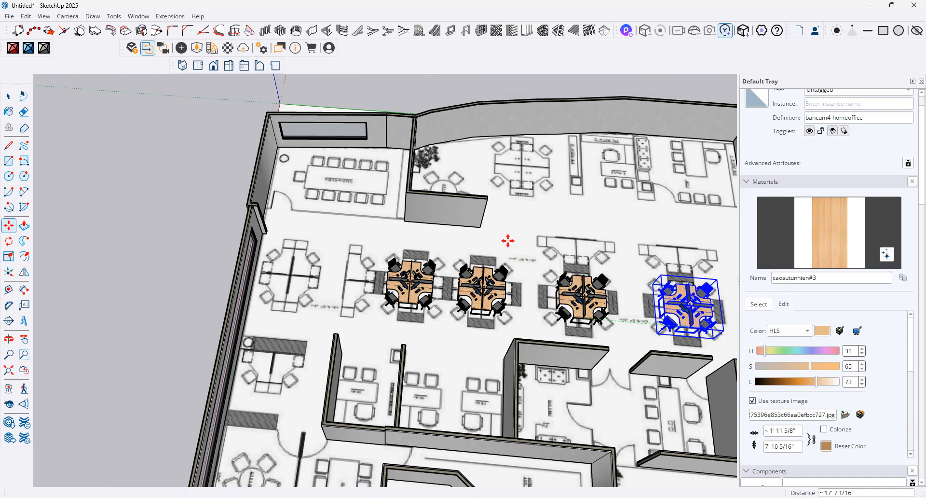
scroll(507, 239, "down", 2)
scroll(598, 261, "up", 1)
scroll(616, 299, "up", 1)
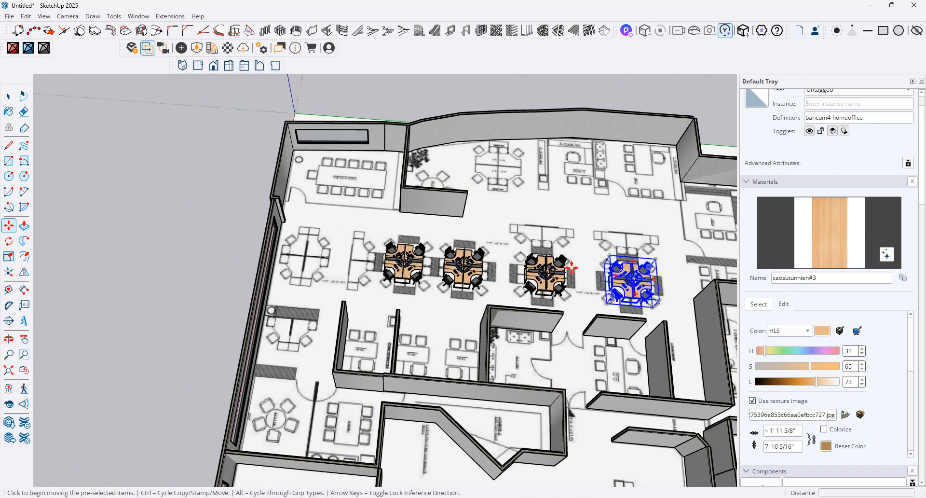
Step: Copy the selected four-person workstation cluster to the empty area outside the building, beyond its windowed side wall
key("ctrl")
left_click(572, 268)
scroll(435, 193, "down", 3)
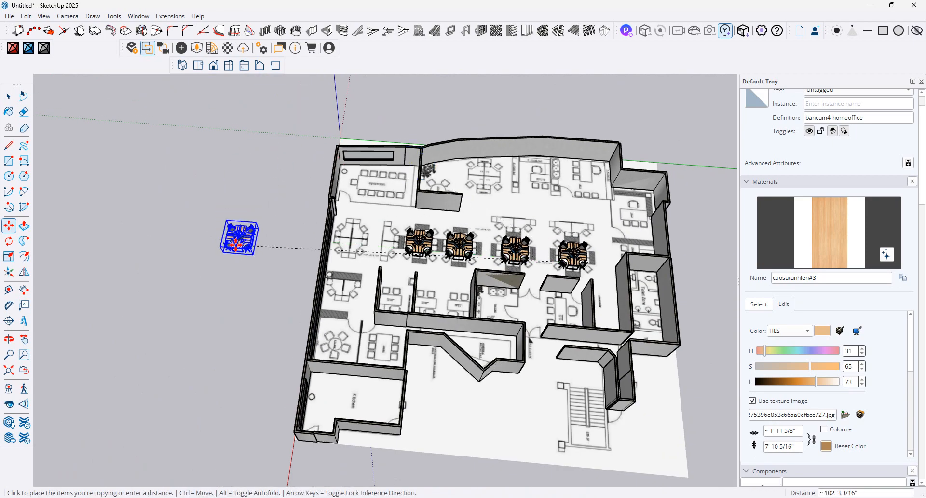
left_click(137, 245)
scroll(151, 229, "up", 5)
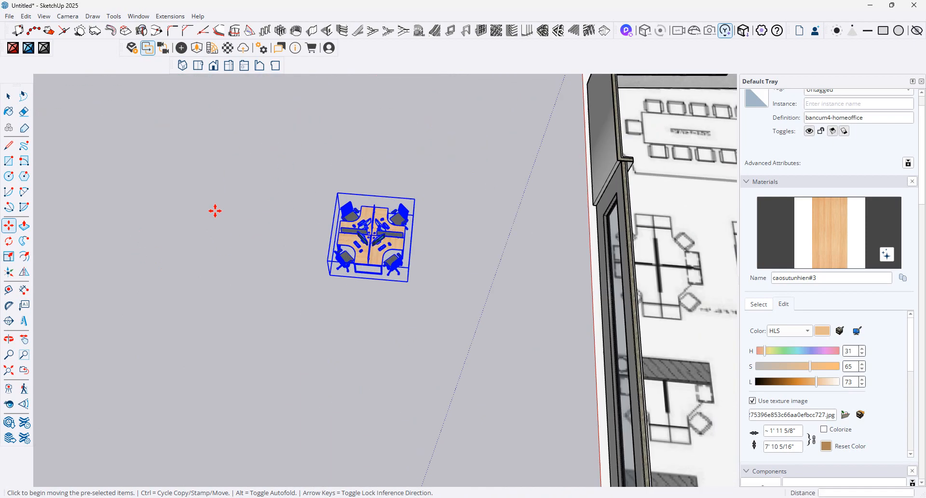
Step: Make the workstation copy outside the building a unique component and clear the selection
right_click(399, 222)
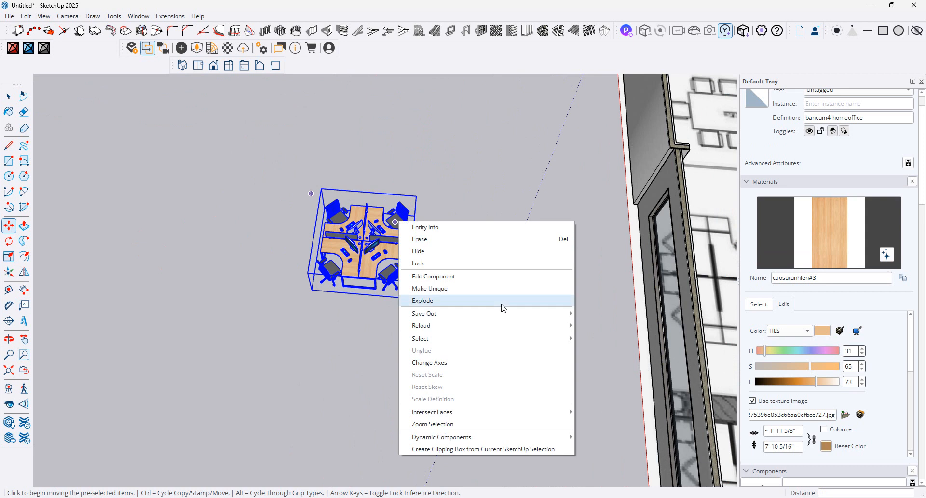
left_click(461, 290)
key("space")
left_click(336, 168)
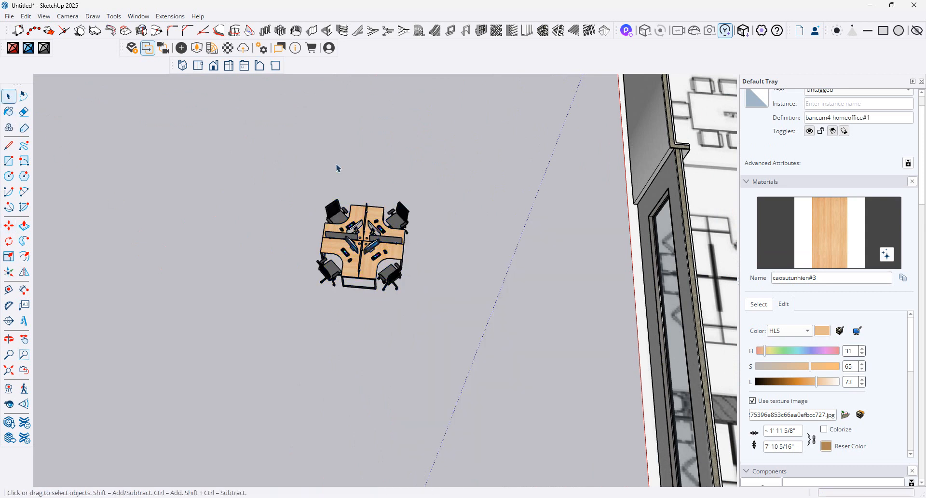
Step: Open the unique workstation component for editing
scroll(351, 196, "up", 3)
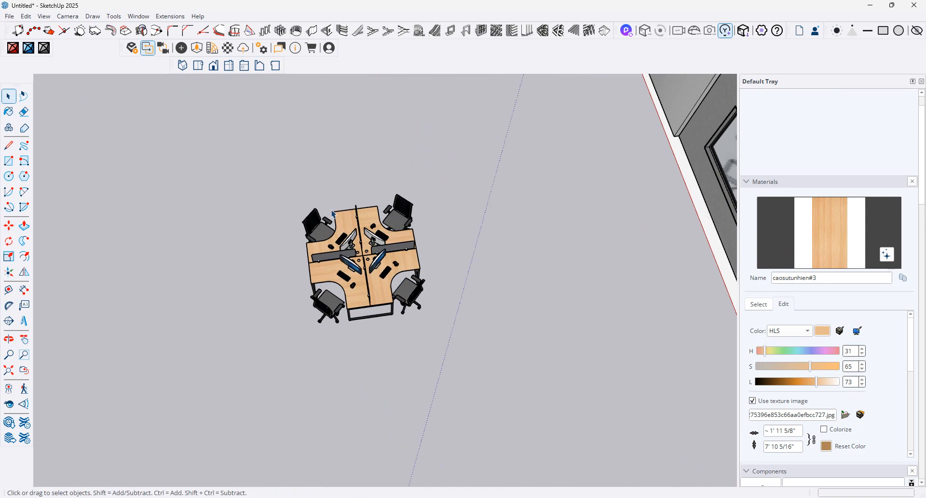
left_click_drag(336, 186, 252, 360)
scroll(330, 255, "up", 2)
double_click(330, 256)
left_click(330, 255)
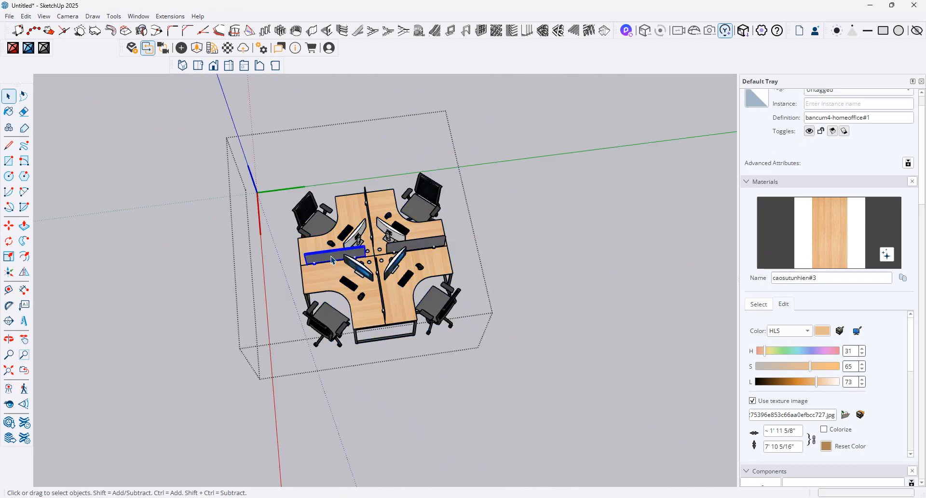
left_click_drag(155, 347, 154, 348)
scroll(369, 283, "up", 1)
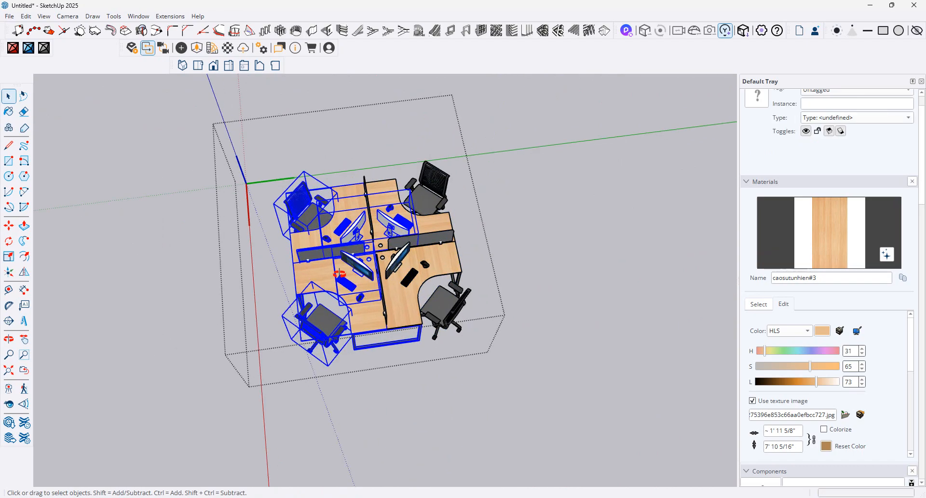
middle_click_drag(371, 289, 333, 281)
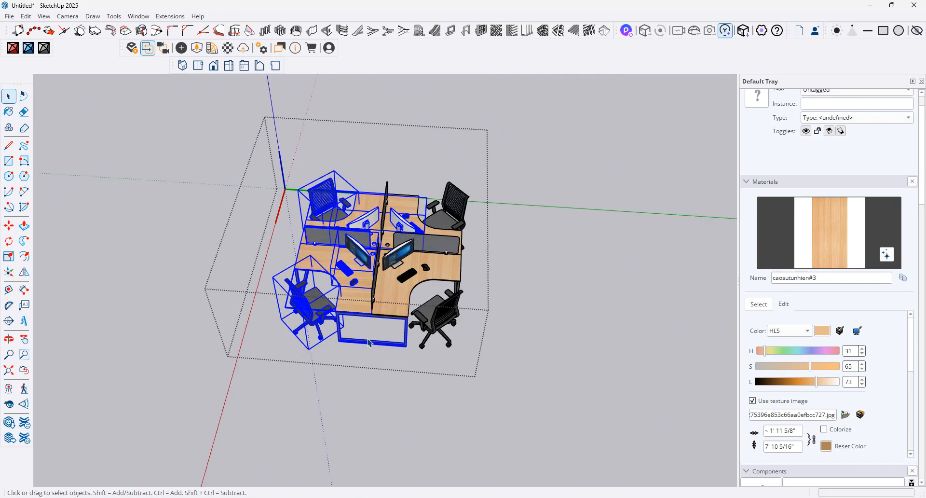
left_click_drag(371, 154, 189, 316)
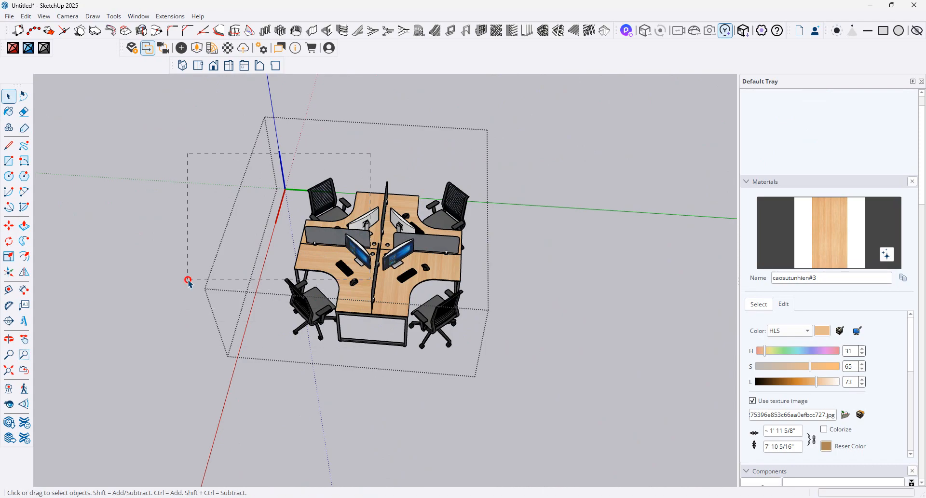
left_click_drag(188, 279, 188, 283)
Step: Delete two adjacent desktops on one side of the cluster, along with their outer leg frame and the divider screen between them
left_click(295, 258)
scroll(304, 258, "up", 3)
middle_click_drag(304, 260, 432, 320)
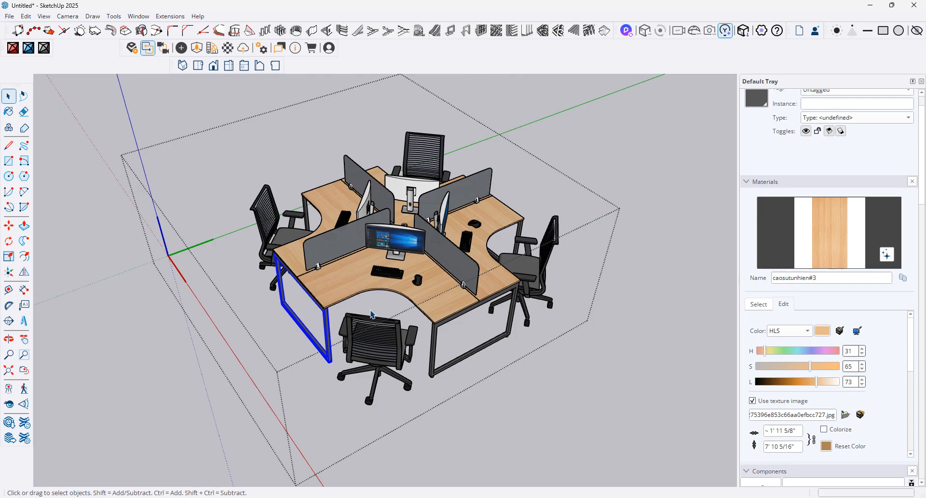
middle_click_drag(372, 314, 344, 235)
left_click(344, 235)
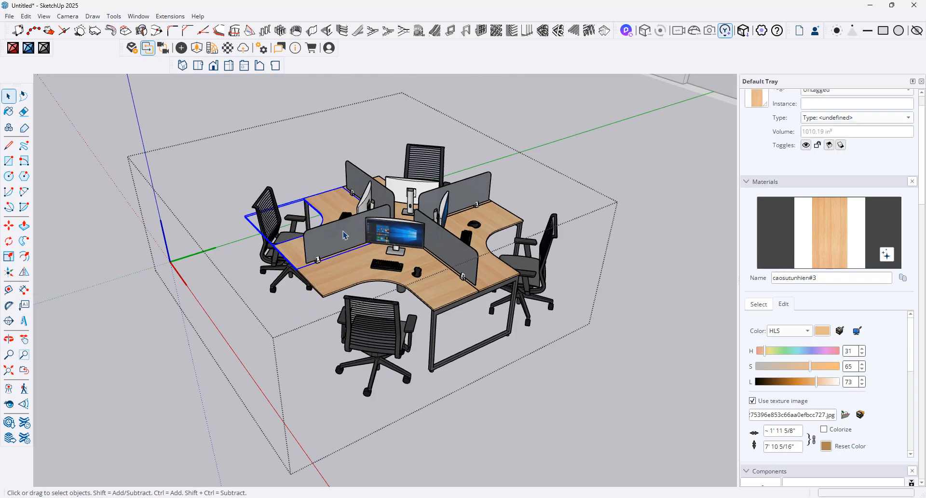
key("Delete")
left_click(343, 232)
key("Delete")
left_click(317, 269)
key("Delete")
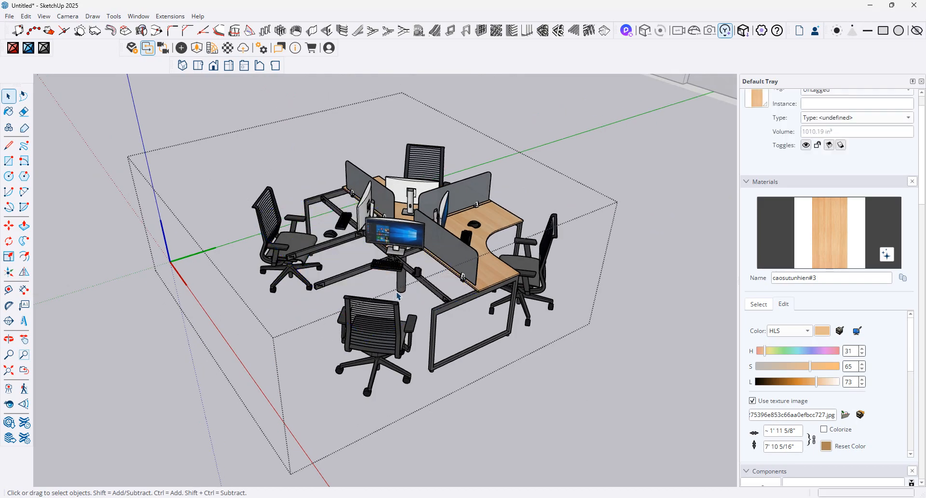
Step: Delete the leftover support beams that carried the two removed desktops
left_click(325, 244)
middle_click_drag(352, 252, 453, 252)
key("Delete")
left_click(465, 247)
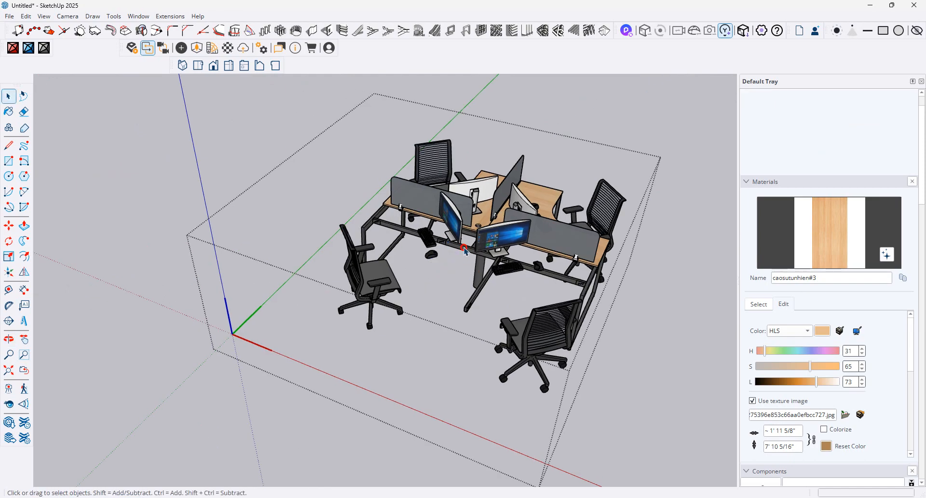
left_click(488, 289)
Step: Delete the two office chairs belonging to the removed desks
left_click(365, 270)
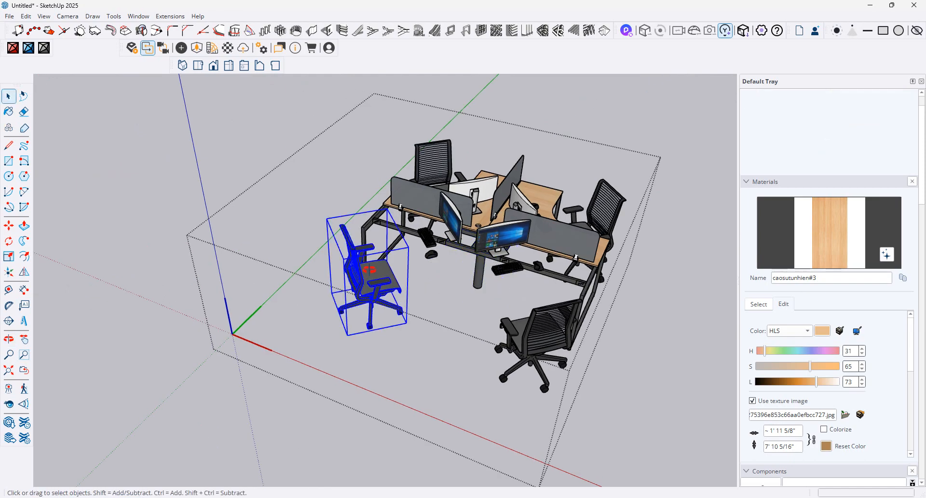
middle_click_drag(365, 270, 476, 366)
key("Delete")
Step: Scale the overhanging end leg frame down to the width of the remaining desktop's edge
left_click(571, 357)
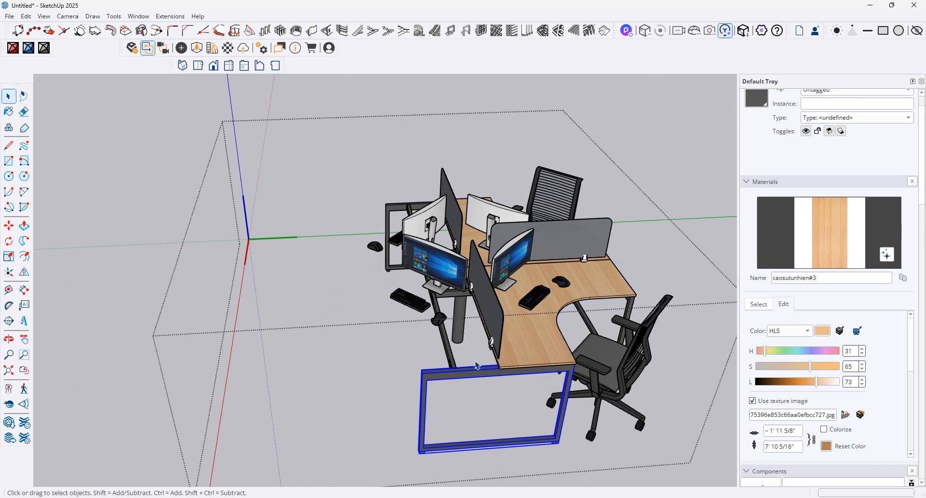
left_click(8, 256)
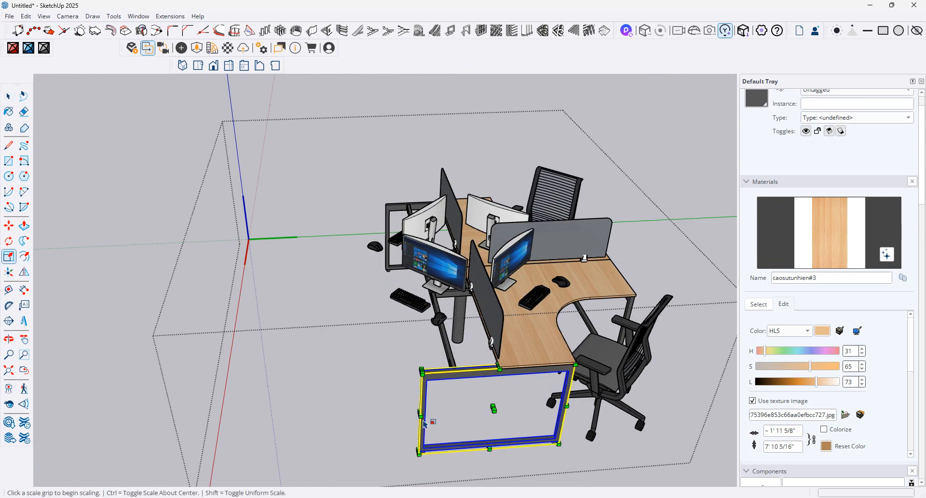
left_click_drag(420, 411, 472, 285)
scroll(658, 229, "down", 6)
middle_click_drag(523, 295, 510, 433)
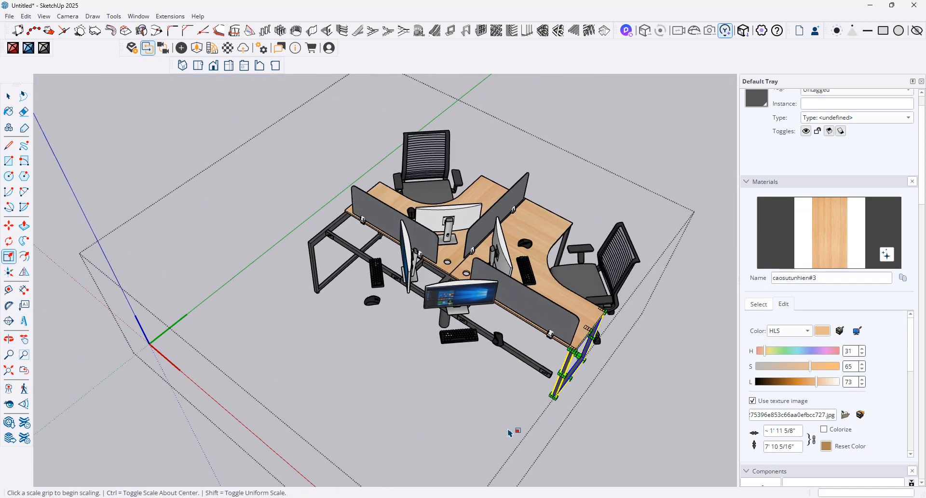
left_click(8, 96)
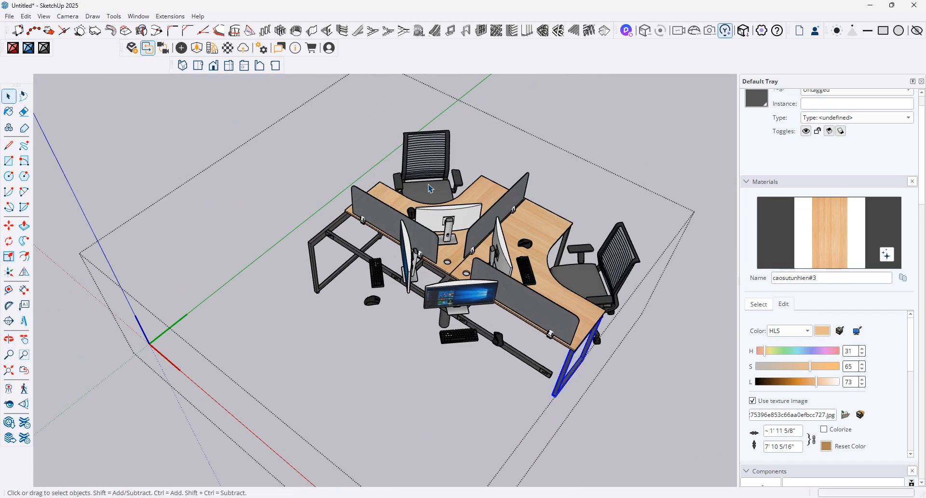
Step: Delete the two monitor, keyboard and mouse sets left floating where the removed desks stood
left_click(429, 188)
left_click(414, 280)
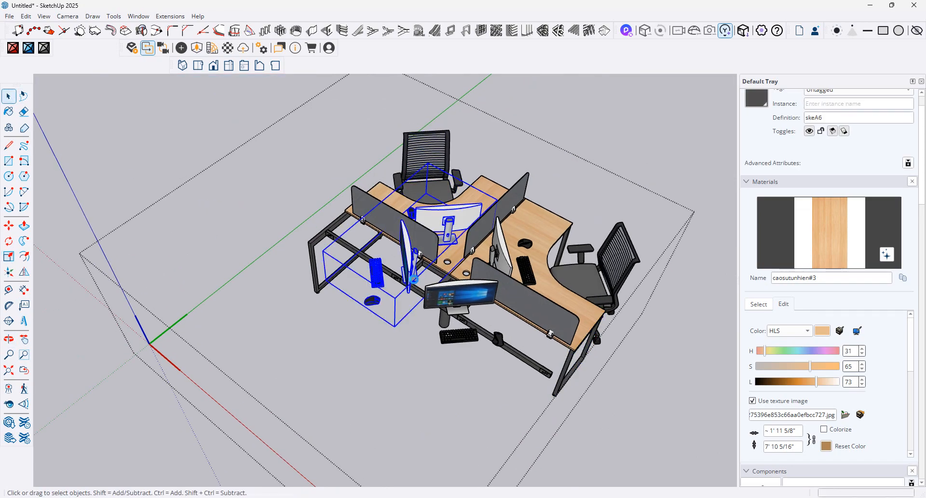
scroll(414, 284, "up", 3)
double_click(414, 285)
left_click(412, 278)
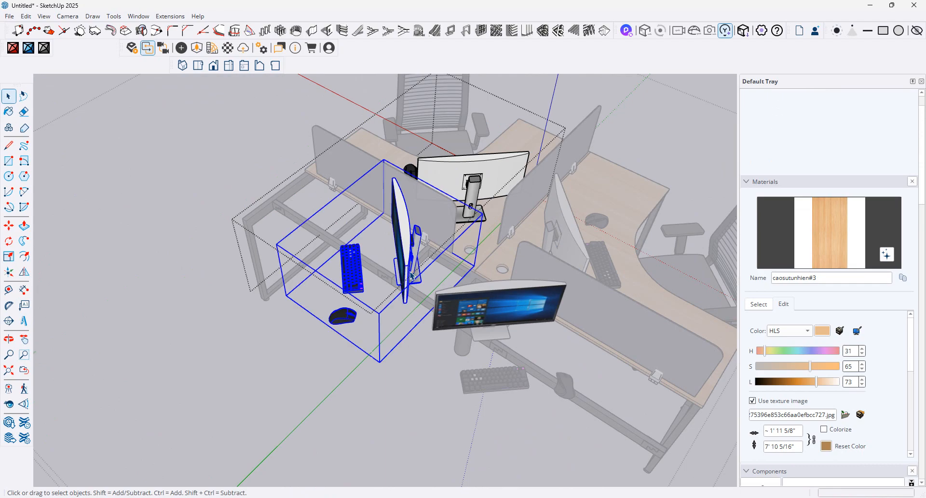
key("Delete")
left_click(503, 383)
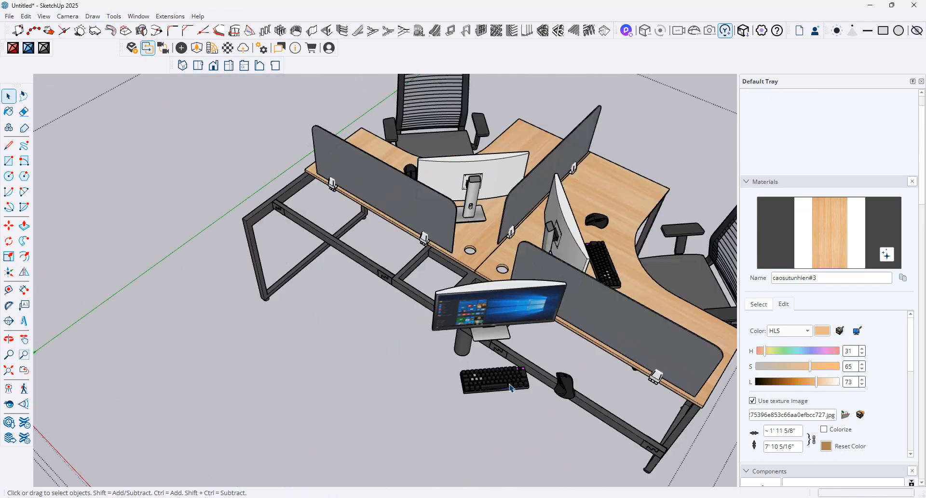
left_click(509, 384)
key("Delete")
Step: Try deleting the central support frame under the desks, and undo the deletion
left_click(407, 299)
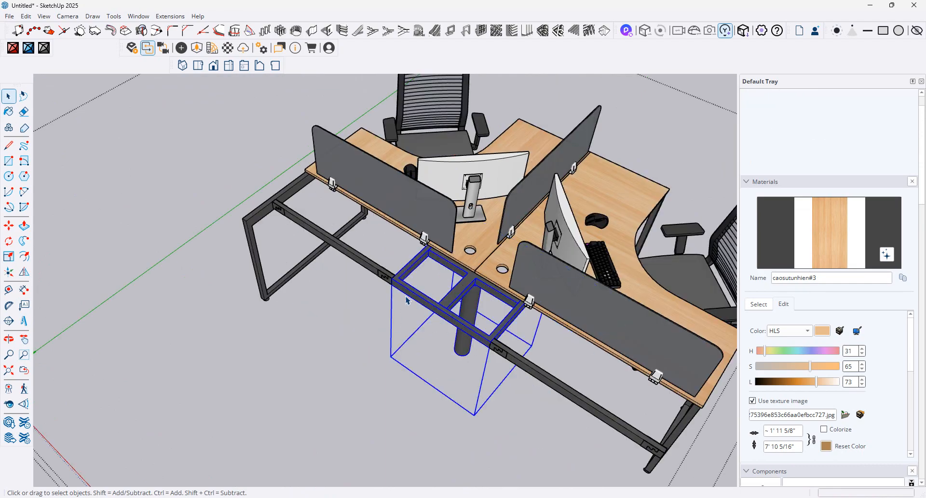
key("Delete")
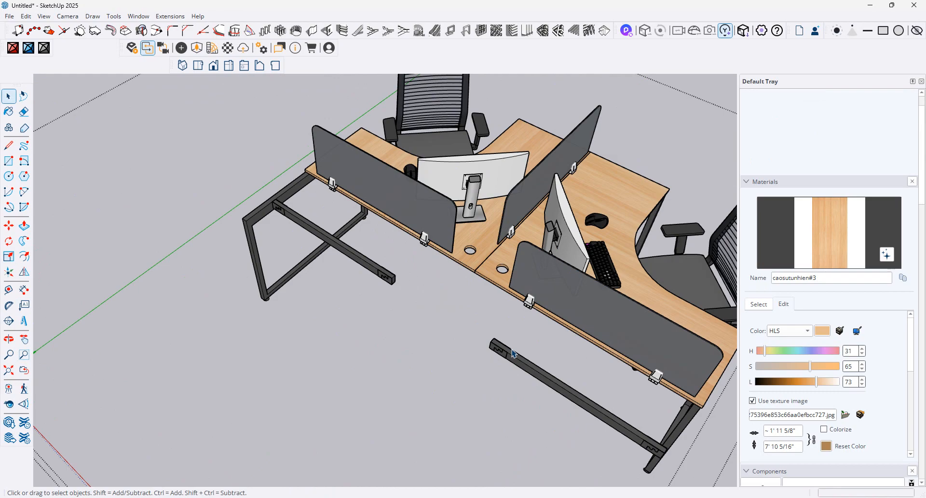
key("ctrl+z")
Step: Delete the two long exposed crossbars that run from the central support frame to the end leg frames
left_click(514, 356)
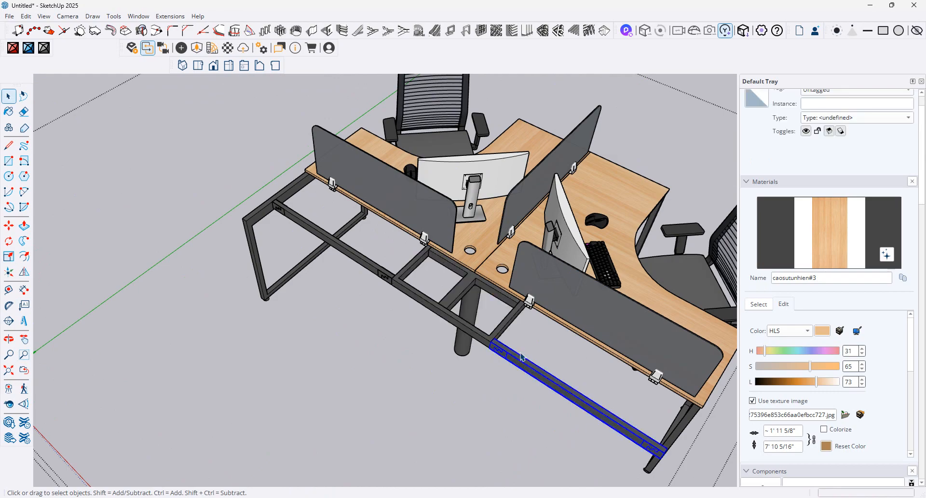
key("Delete")
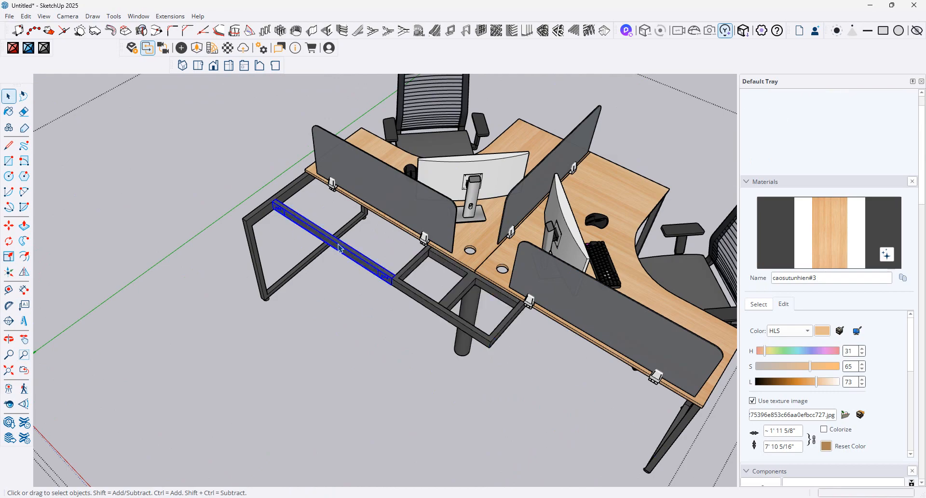
key("Delete")
Step: Scale the opposite end leg frame to about 0.48 along the green axis so it fits under the remaining desktop's edge
middle_click_drag(311, 261, 354, 296)
left_click(330, 289)
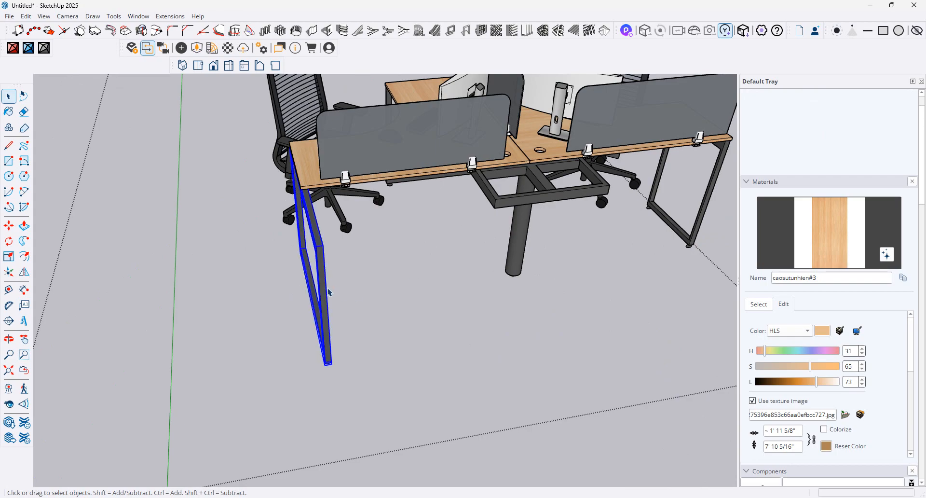
key("s")
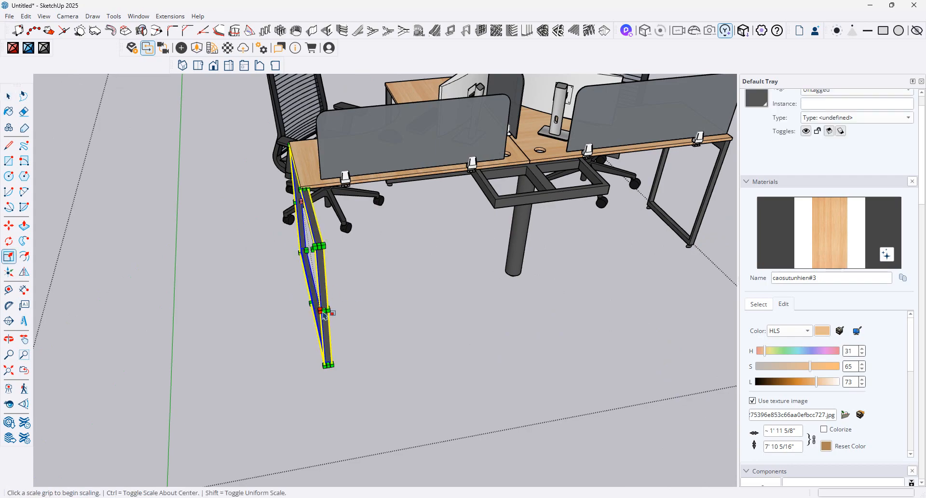
left_click(323, 312)
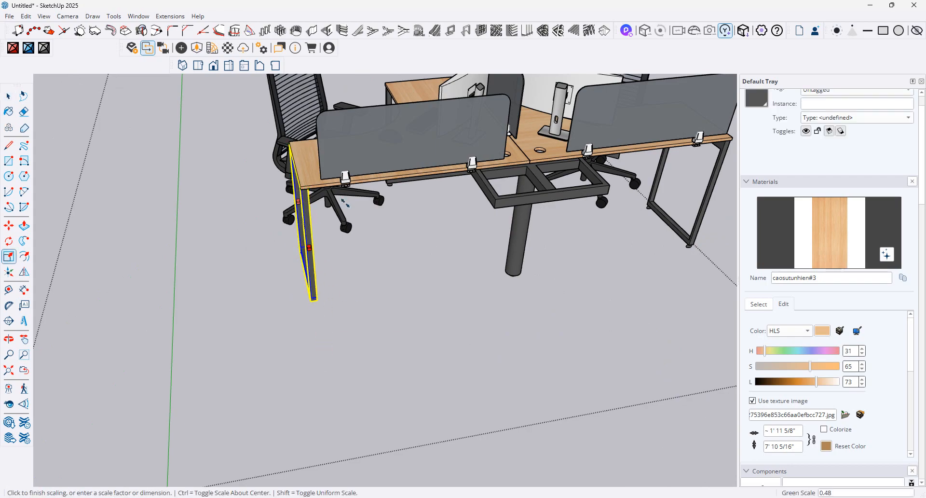
left_click(309, 188)
middle_click_drag(463, 201, 589, 269)
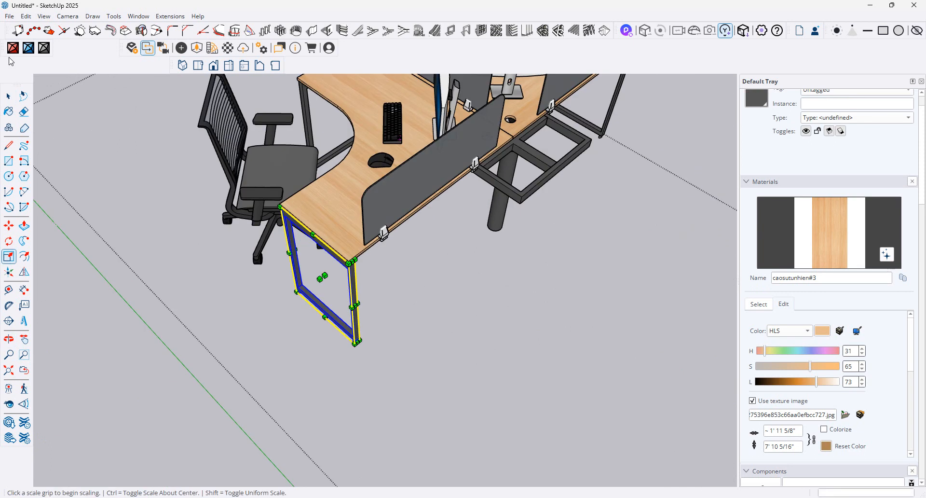
left_click(8, 96)
Step: Delete the central support frame with its round post from beneath the remaining desks
left_click(574, 155)
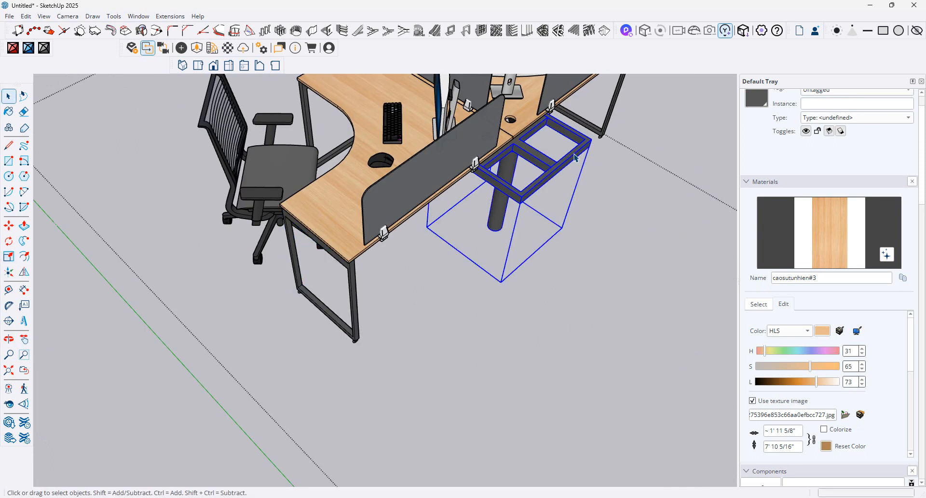
scroll(574, 155, "down", 4)
middle_click_drag(574, 154, 495, 185)
Step: Copy the narrowed end leg frame to the joint between the two desks and finish editing the component
left_click(281, 251)
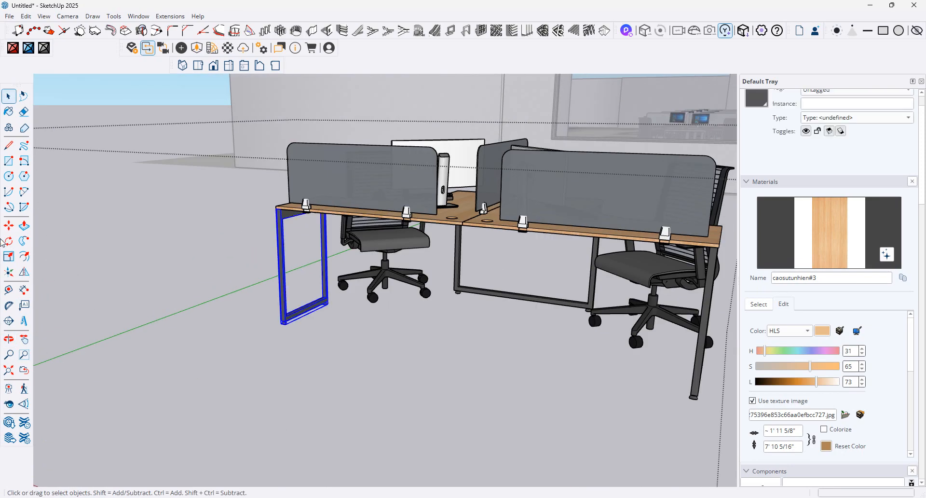
key("m")
left_click(309, 250)
key("ctrl")
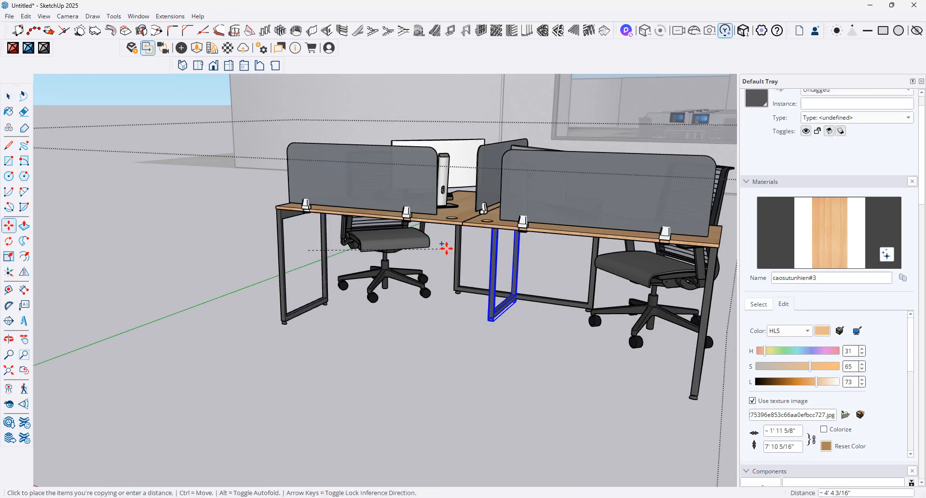
left_click(421, 264)
middle_click_drag(421, 264, 507, 297)
scroll(411, 222, "down", 3)
middle_click_drag(411, 222, 198, 213)
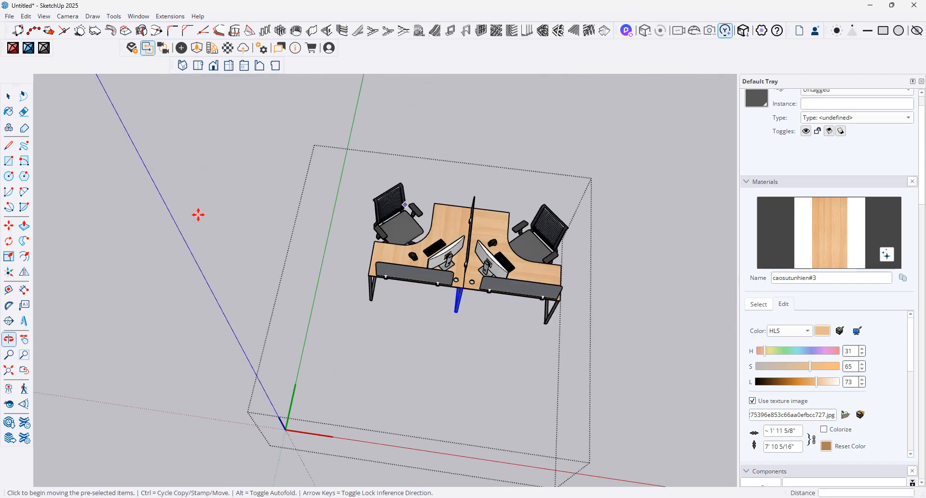
left_click(404, 127)
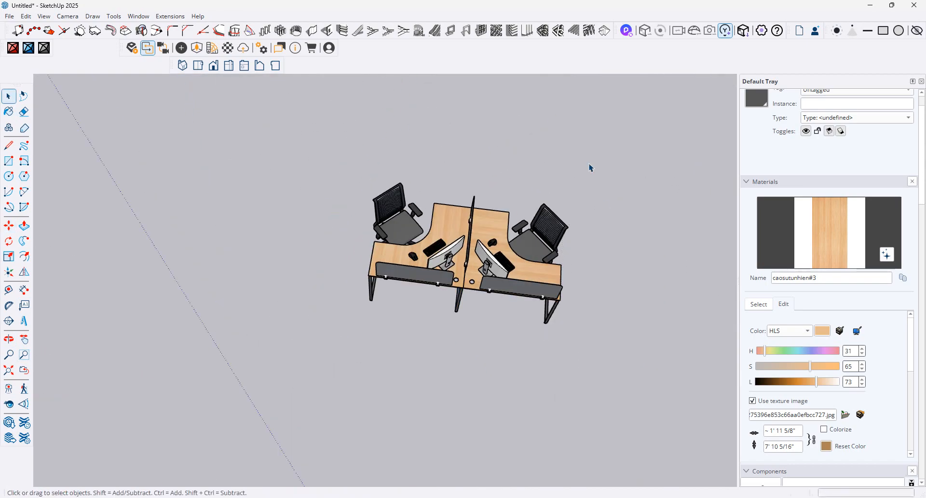
Step: Move the two-person desk component onto its spot on the floor plan beside the nearest four-person cluster
left_click(525, 241)
middle_click_drag(525, 240, 111, 250)
scroll(111, 250, "down", 5)
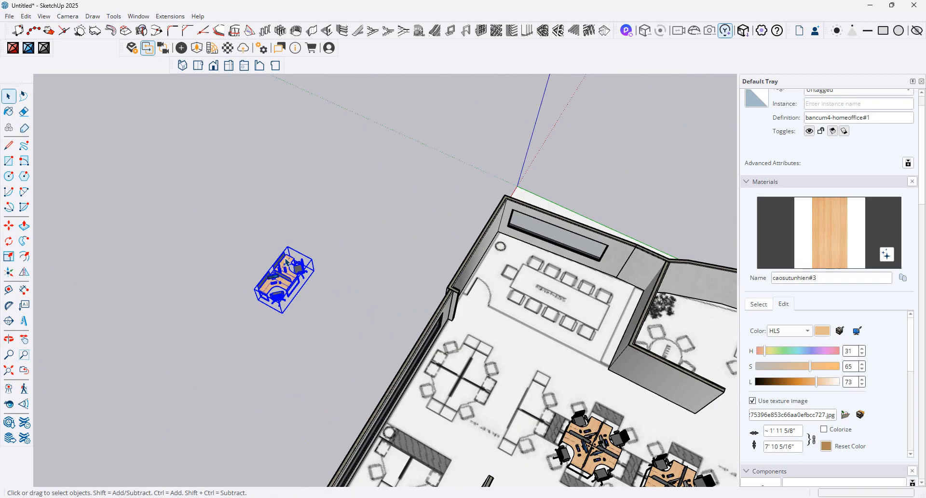
key("m")
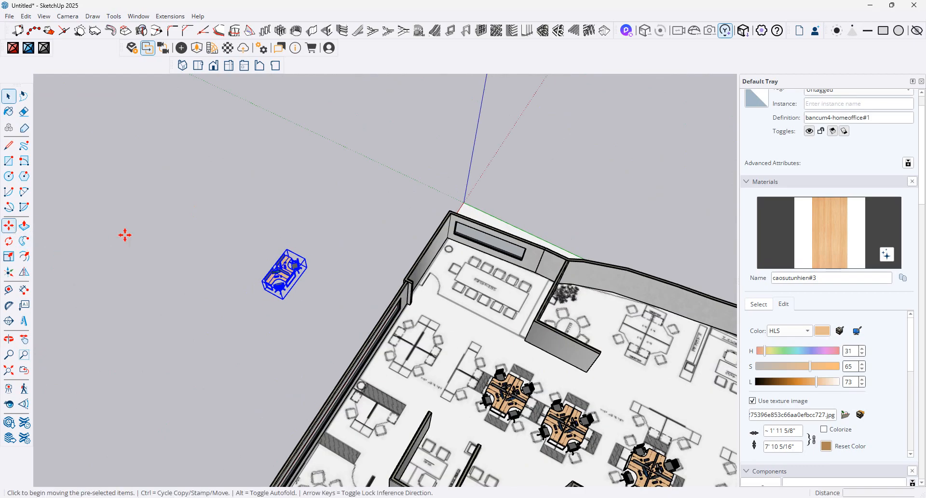
left_click(296, 290)
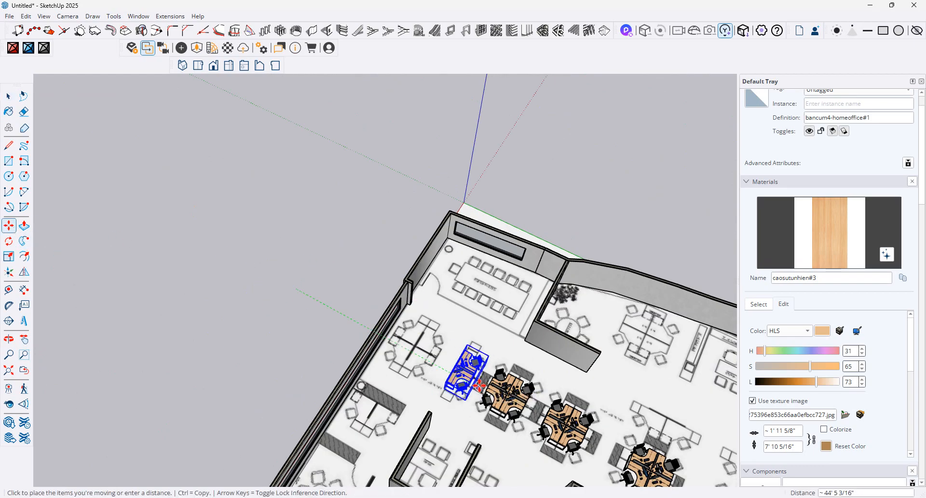
scroll(480, 386, "up", 6)
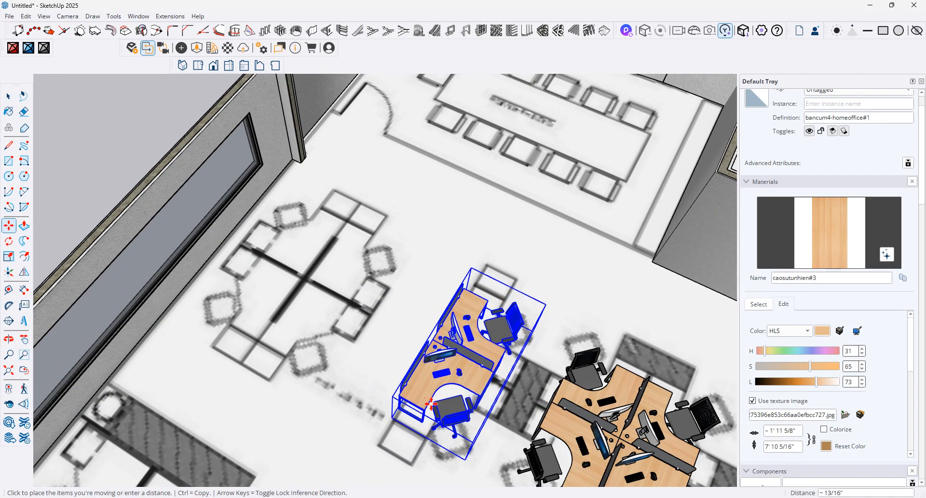
left_click(431, 403)
scroll(450, 360, "down", 3)
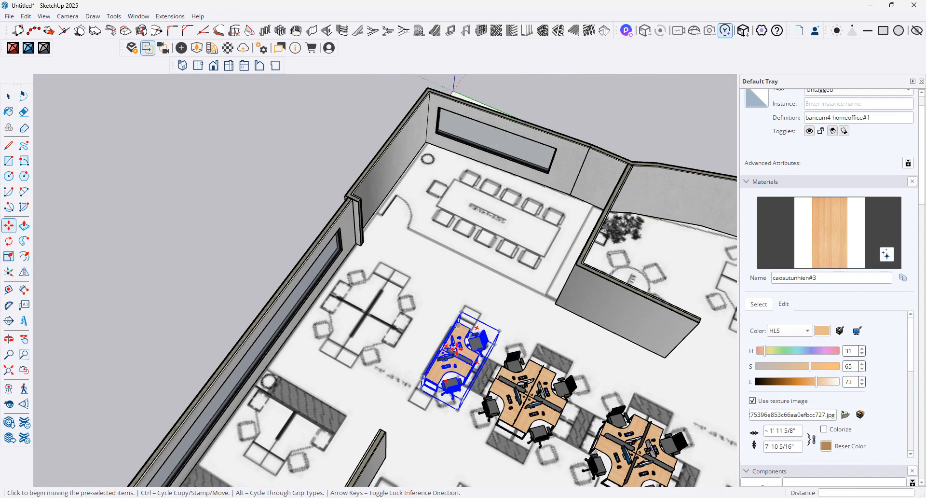
scroll(454, 349, "down", 1)
Step: Copy the neighbouring four-person cluster onto the drawn four-seat workstation beside the windowed wall
left_click(14, 99)
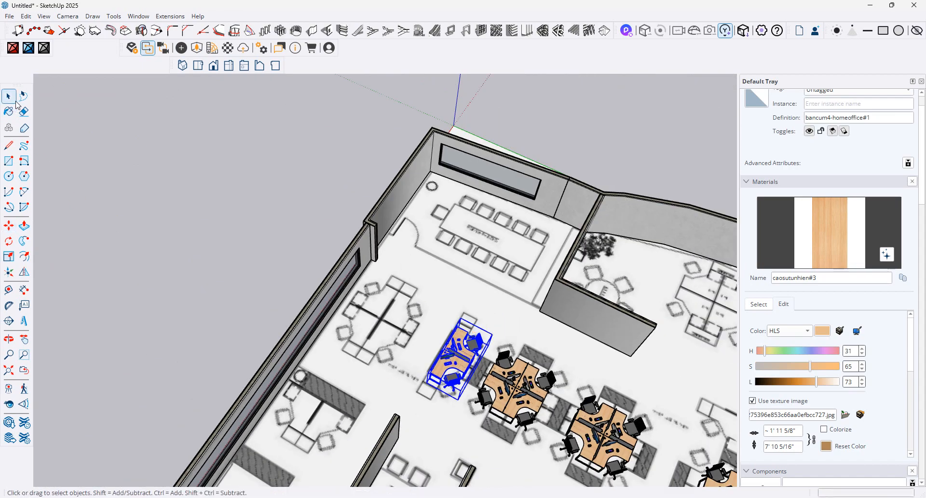
left_click(524, 400)
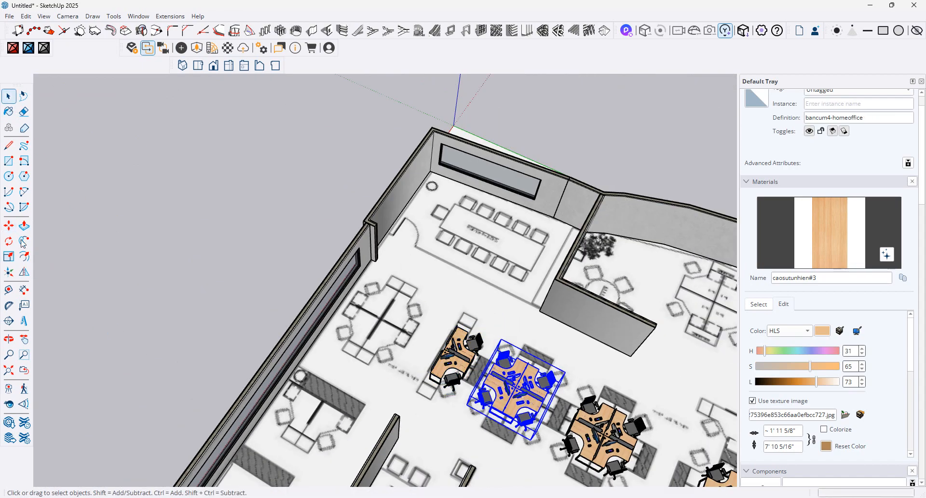
key("m")
key("ctrl")
left_click(510, 370)
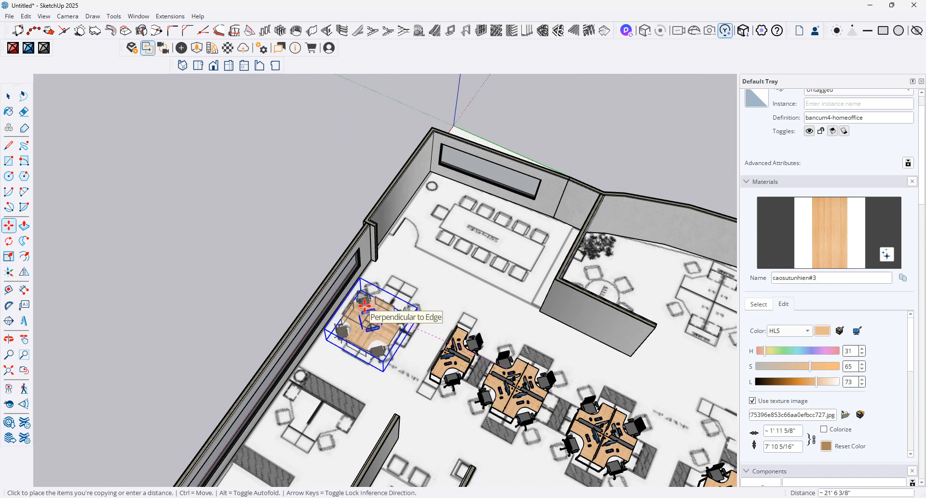
scroll(364, 305, "up", 4)
key("ctrl")
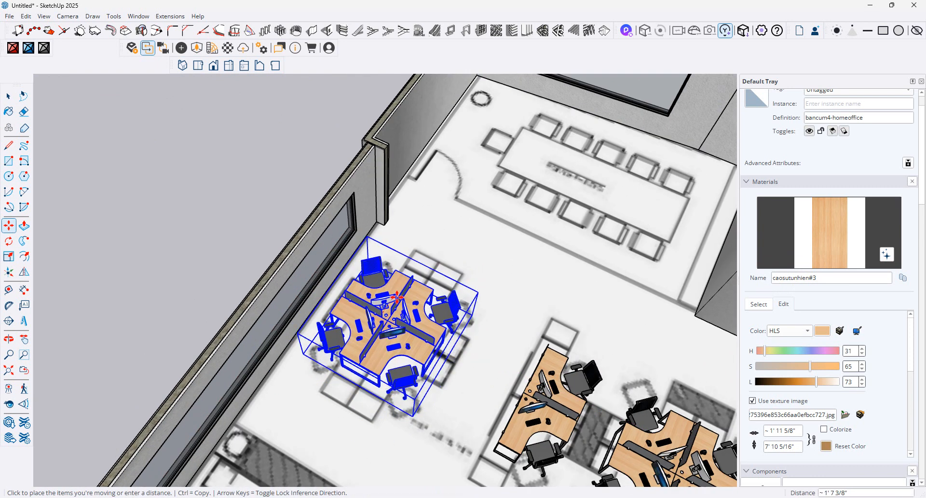
middle_click_drag(396, 297, 418, 305)
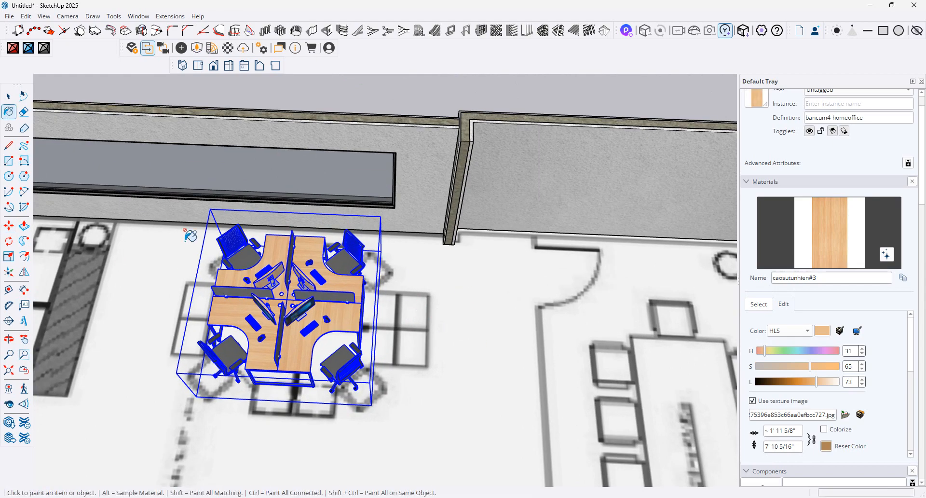
Step: Open the copied four-person cluster and stretch its desktop group outward along the red axis toward the meeting room
key("space")
double_click(310, 284)
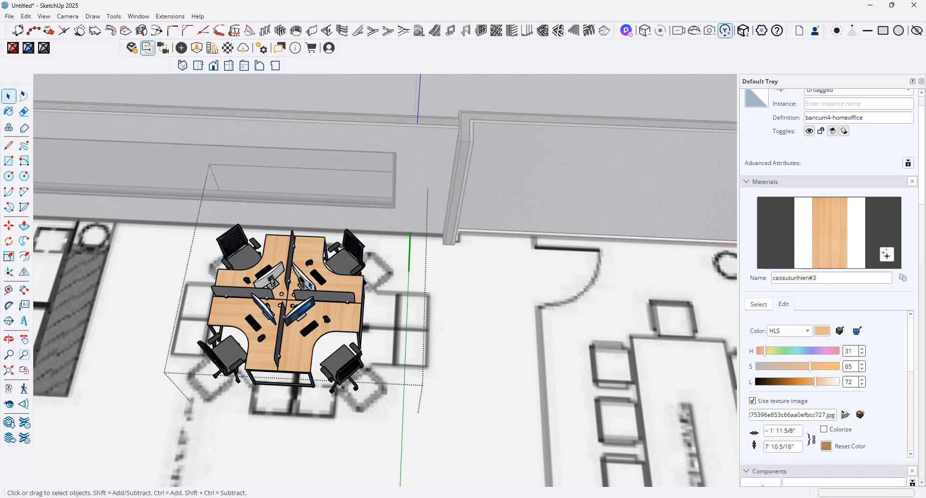
middle_click_drag(340, 295, 241, 269)
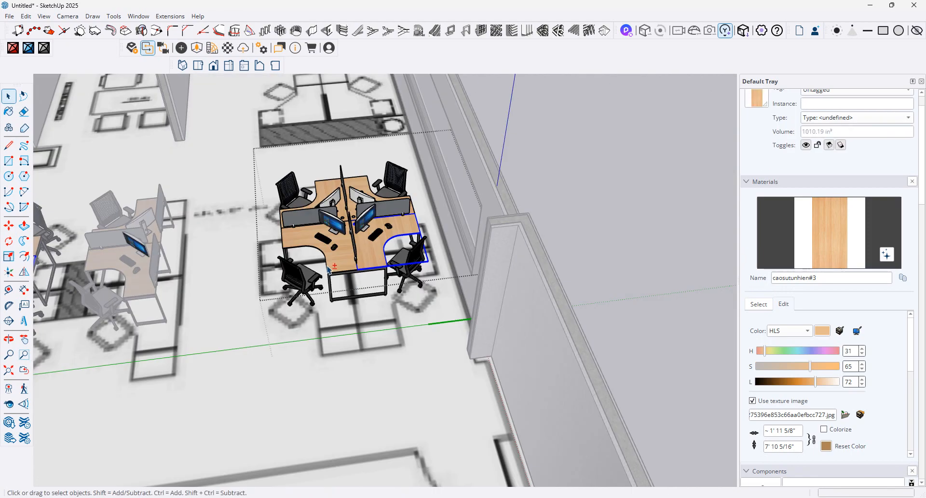
left_click(355, 189)
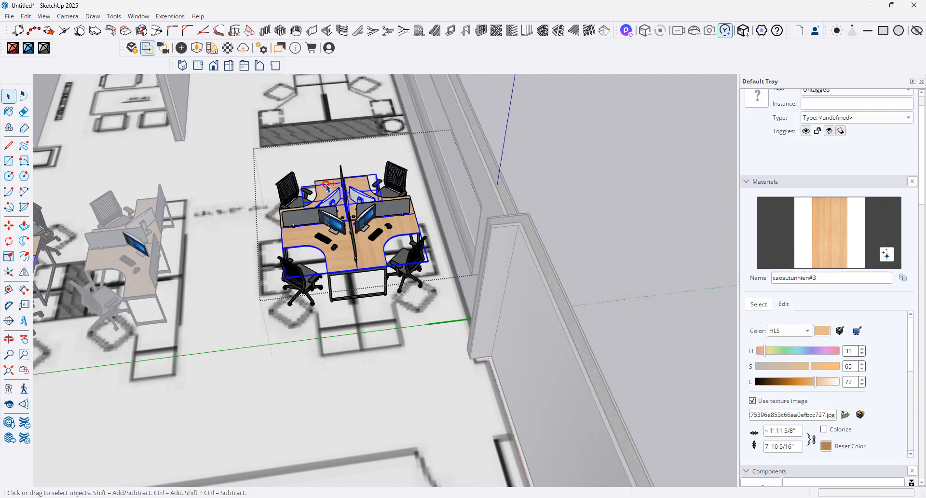
scroll(337, 213, "up", 3)
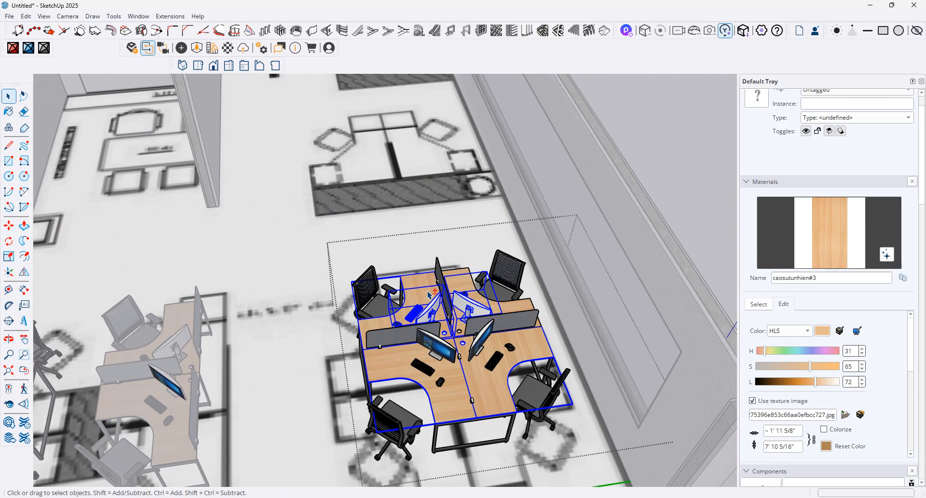
scroll(405, 269, "up", 1)
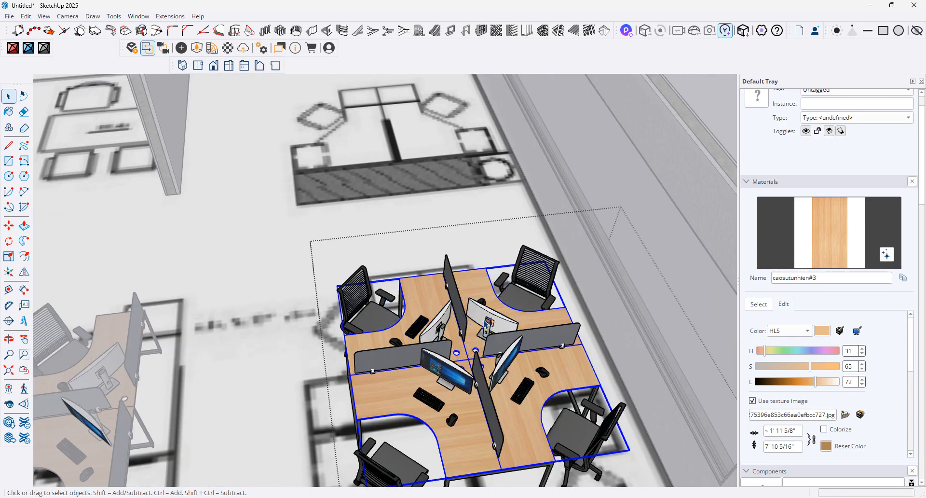
scroll(465, 396, "down", 2)
middle_click_drag(438, 365, 627, 377)
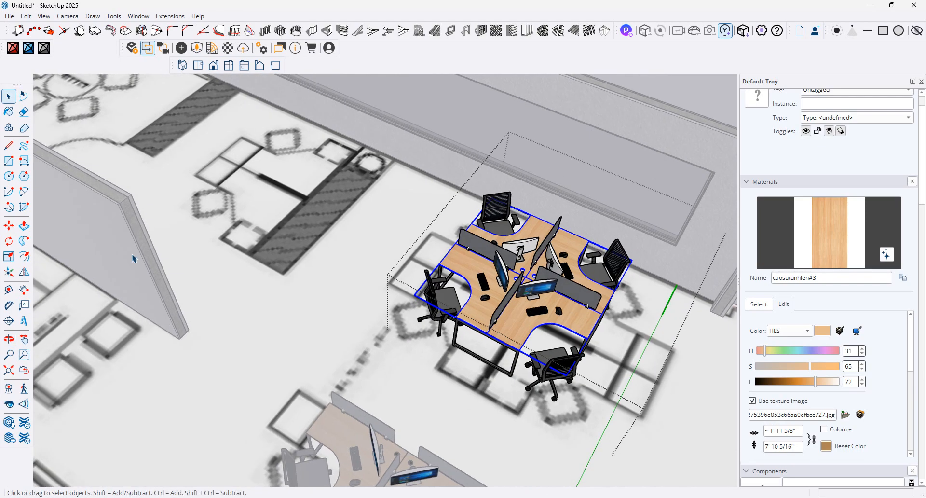
left_click(9, 256)
middle_click_drag(628, 376, 581, 359)
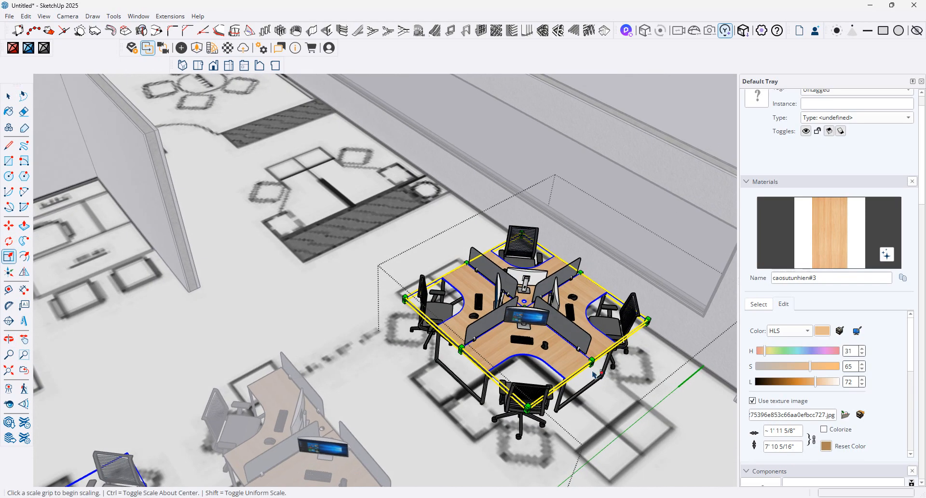
left_click(592, 362)
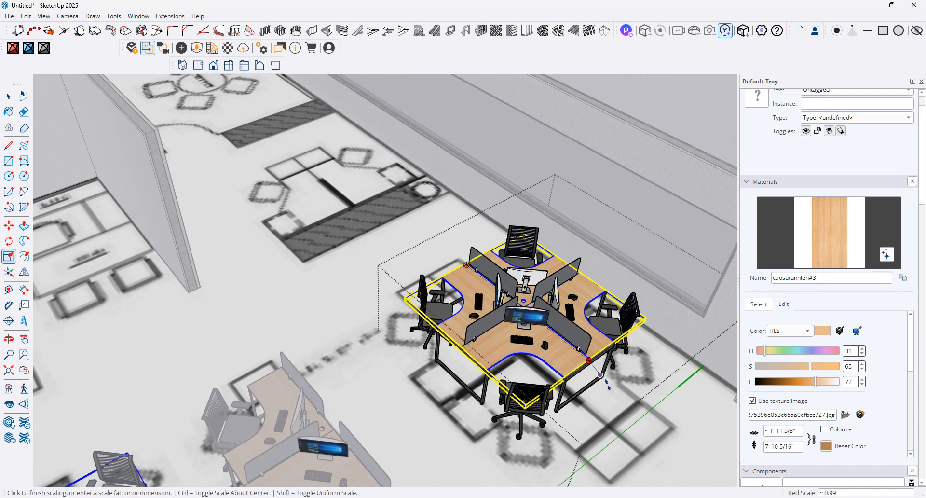
left_click(613, 392)
Step: Scale the desktop group's opposite side to about 1.13 along the red axis and finish editing the cluster
middle_click_drag(652, 310, 753, 309)
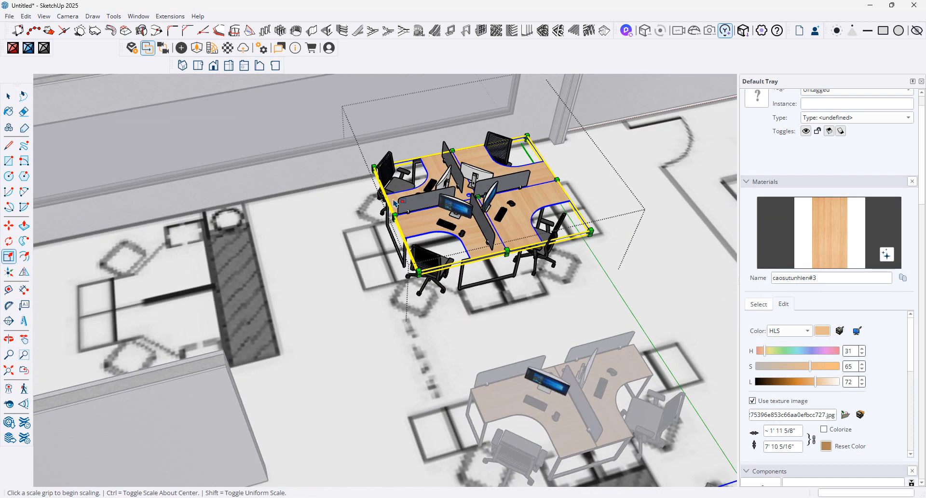
scroll(383, 227, "up", 4)
middle_click_drag(382, 227, 456, 215)
scroll(420, 209, "up", 2)
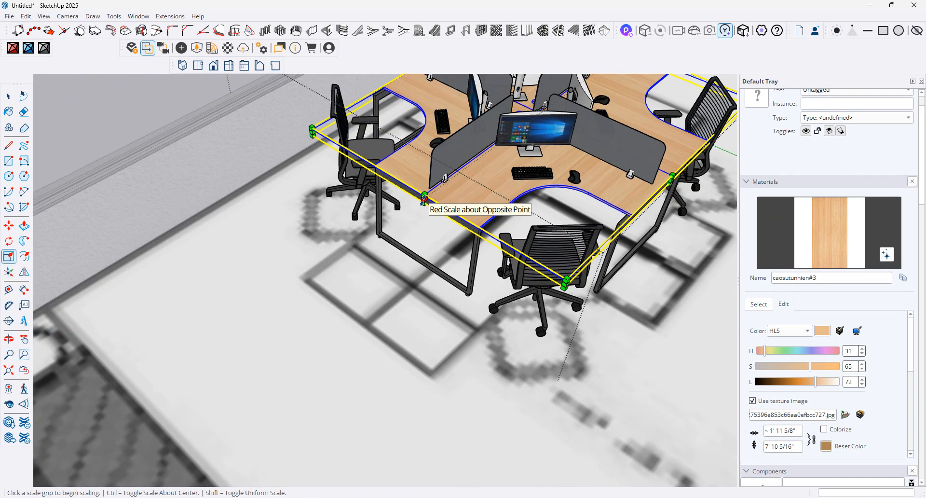
left_click(423, 198)
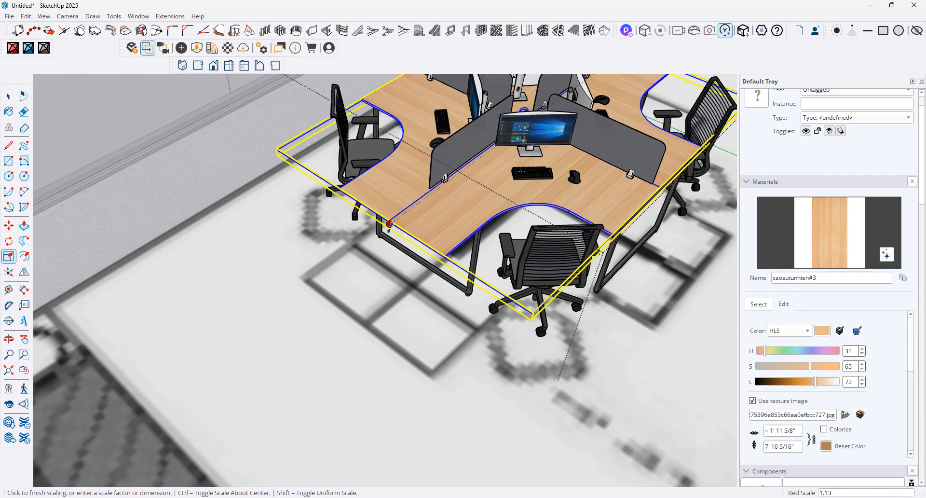
left_click(385, 228)
middle_click_drag(440, 226, 420, 262)
scroll(403, 259, "down", 4)
middle_click_drag(463, 229, 169, 233)
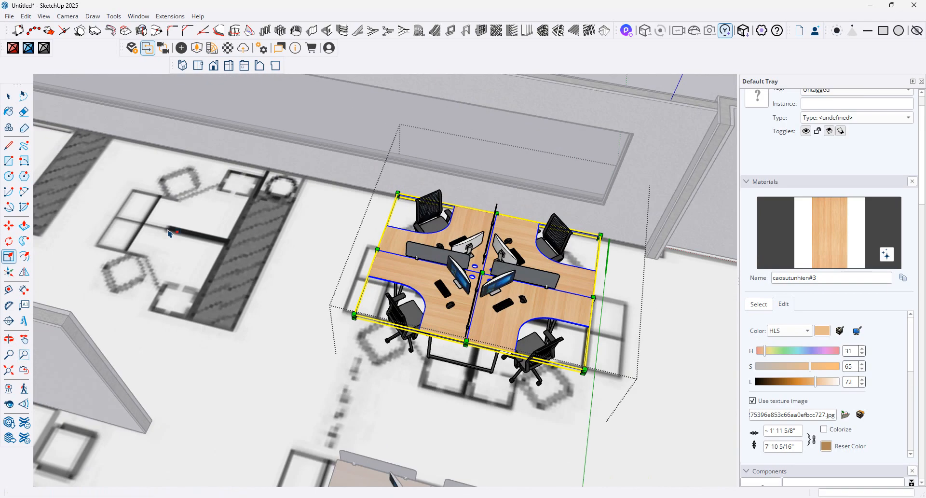
left_click(9, 97)
left_click(302, 288)
Step: Move the two-person desk to the drawn two-seat workstation beside the hatched cabinet near the windowed wall
scroll(297, 290, "down", 3)
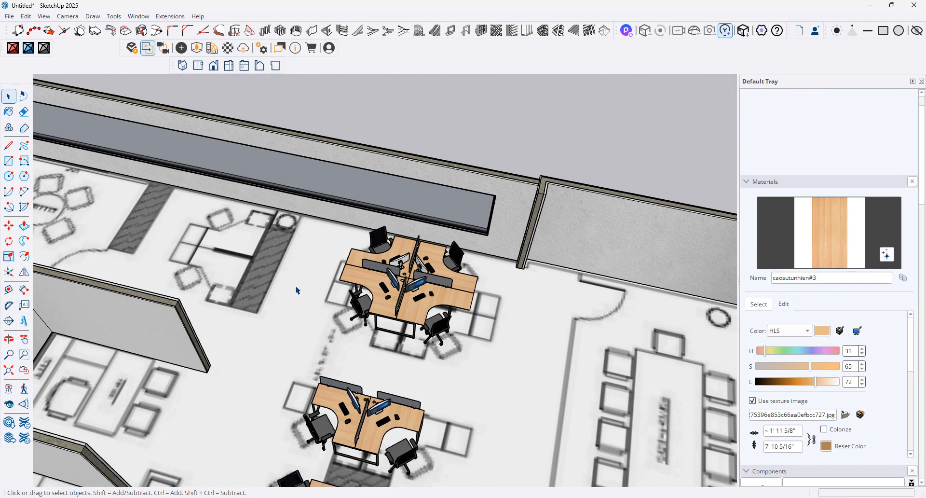
scroll(298, 290, "down", 3)
scroll(517, 209, "down", 2)
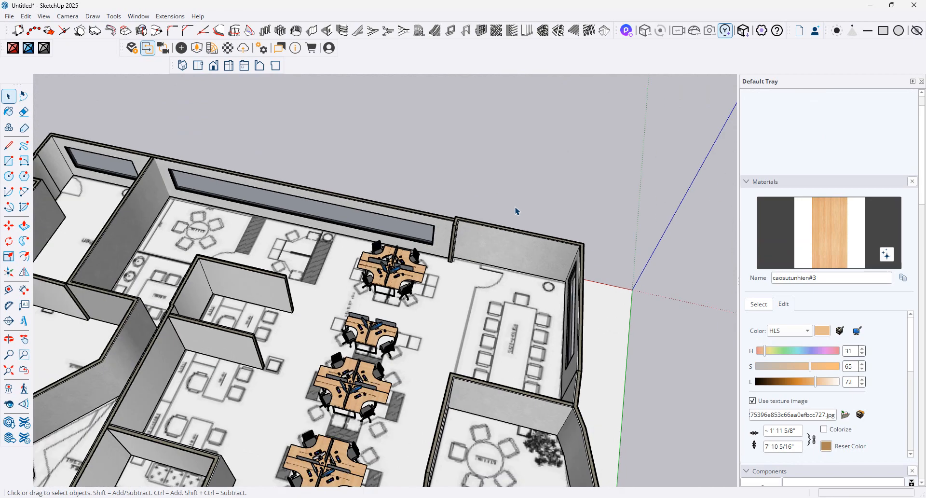
scroll(399, 277, "up", 3)
left_click(396, 273)
scroll(394, 271, "down", 3)
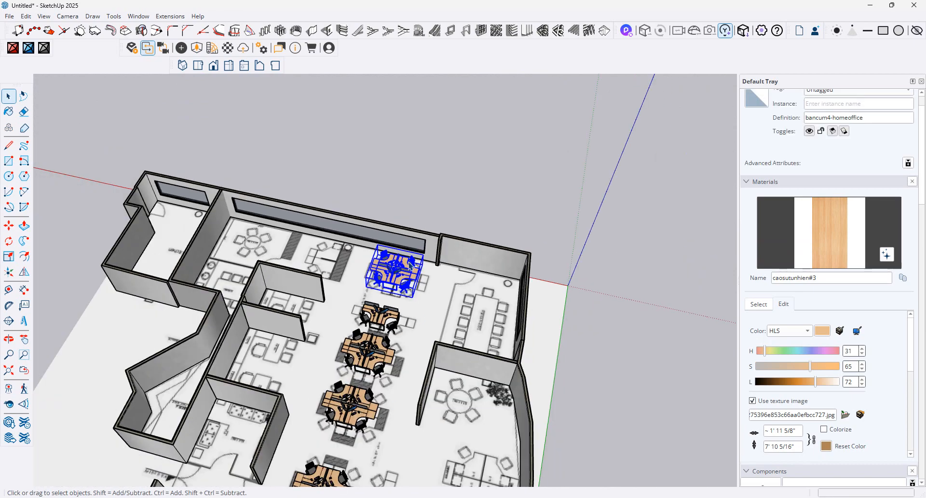
scroll(410, 265, "down", 4)
scroll(424, 292, "up", 3)
key("ctrl+v")
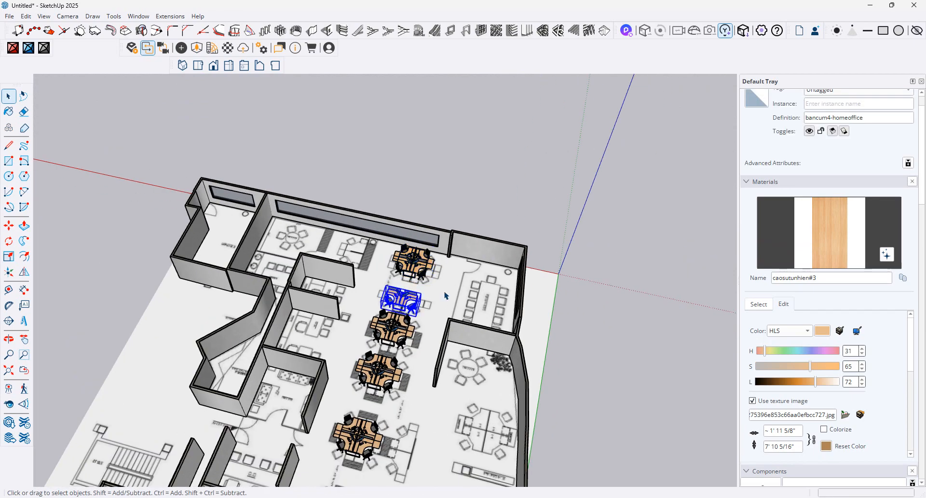
scroll(445, 295, "up", 2)
middle_click_drag(434, 297, 381, 305)
scroll(381, 306, "up", 3)
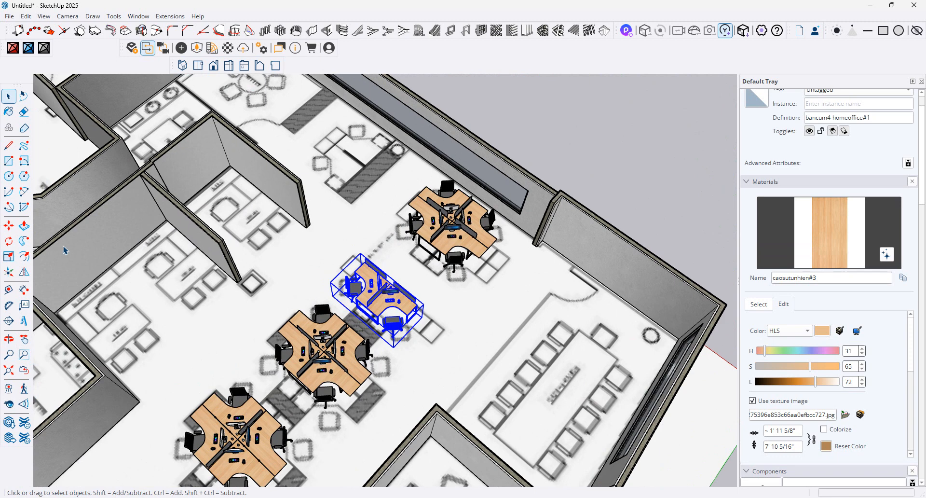
left_click(8, 225)
left_click(440, 319)
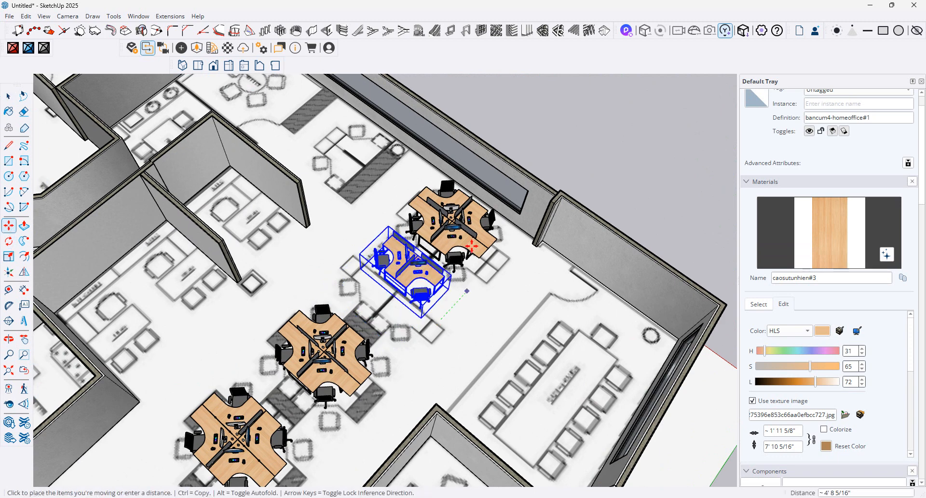
left_click(412, 225)
Step: Rotate the two-person desk by -90 degrees in plan so it runs parallel to the hatched cabinet
scroll(318, 163, "up", 5)
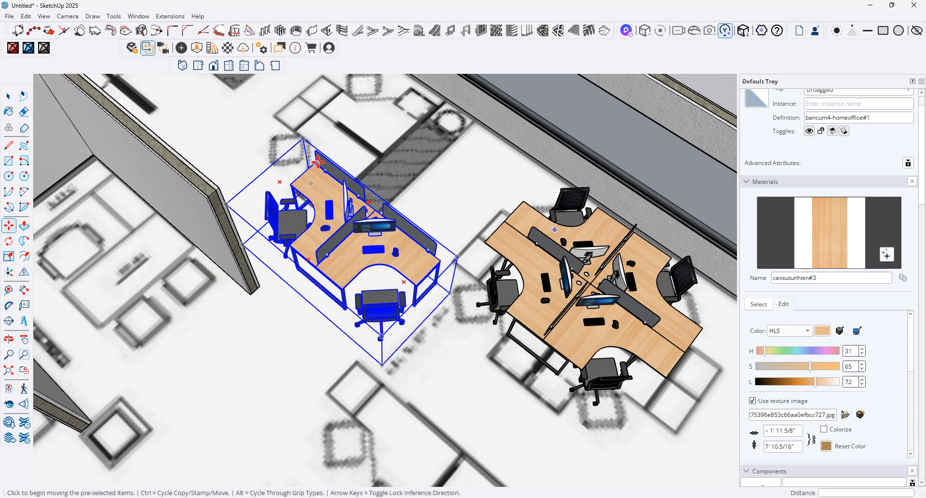
left_click(279, 181)
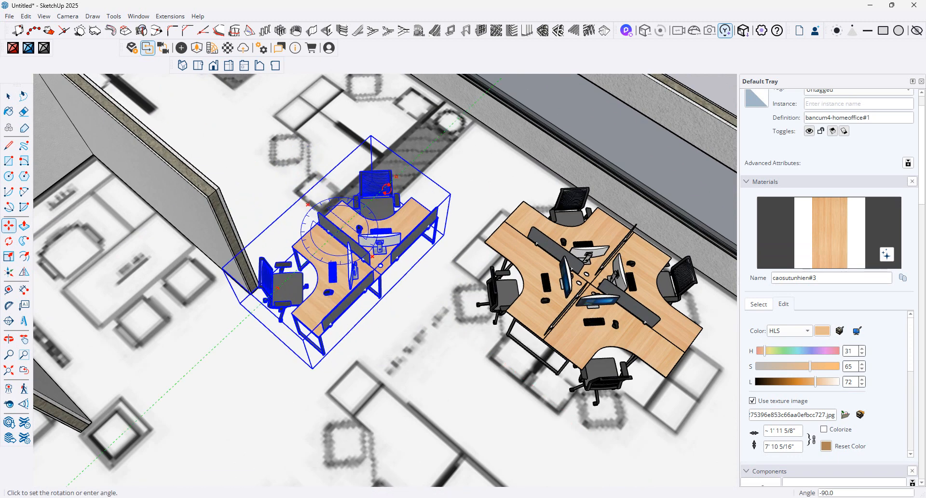
left_click(450, 344)
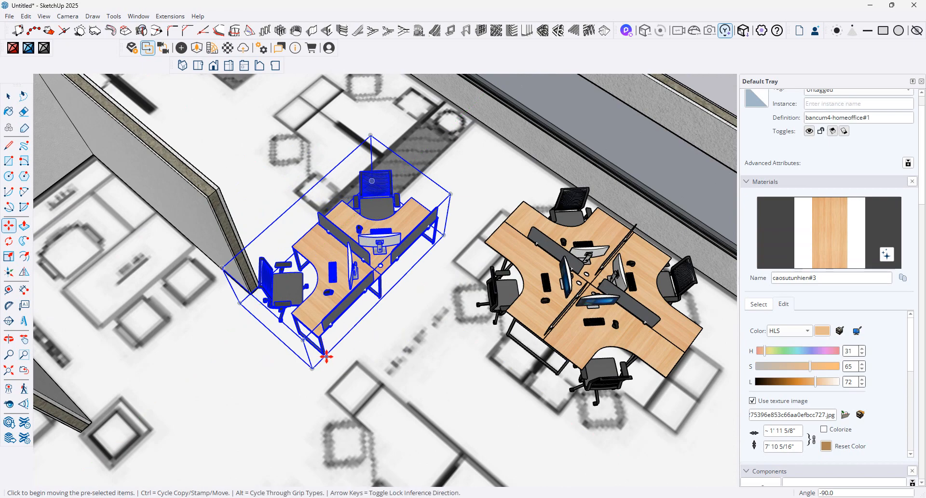
Step: Shift the rotated two-person desk about 10' 11" so it sits on its drawn outline against the hatched cabinet
left_click(327, 356)
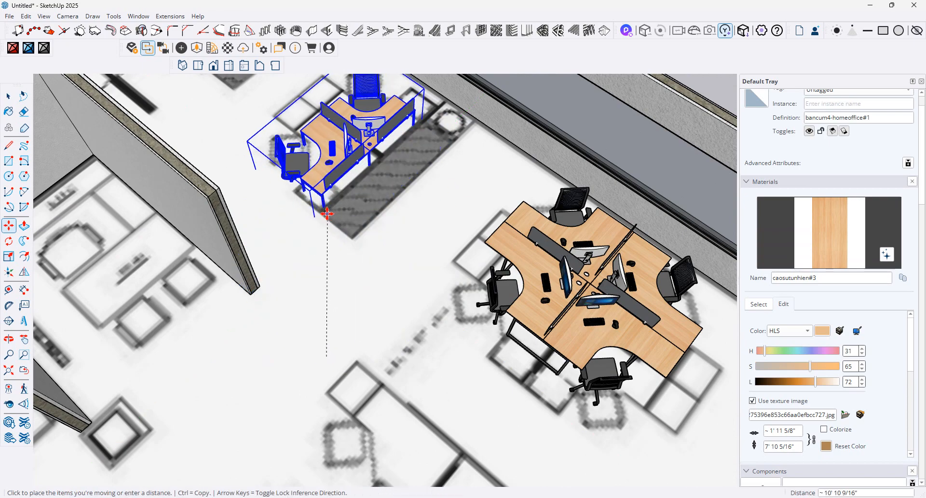
left_click(327, 214)
scroll(414, 237, "down", 5)
Step: Copy the two-person desk onto the drawn two-seat workstation beside the second four-person cluster from the toilet side
middle_click_drag(445, 238, 307, 213)
scroll(388, 226, "up", 2)
scroll(389, 225, "down", 2)
scroll(255, 286, "up", 2)
scroll(307, 258, "up", 2)
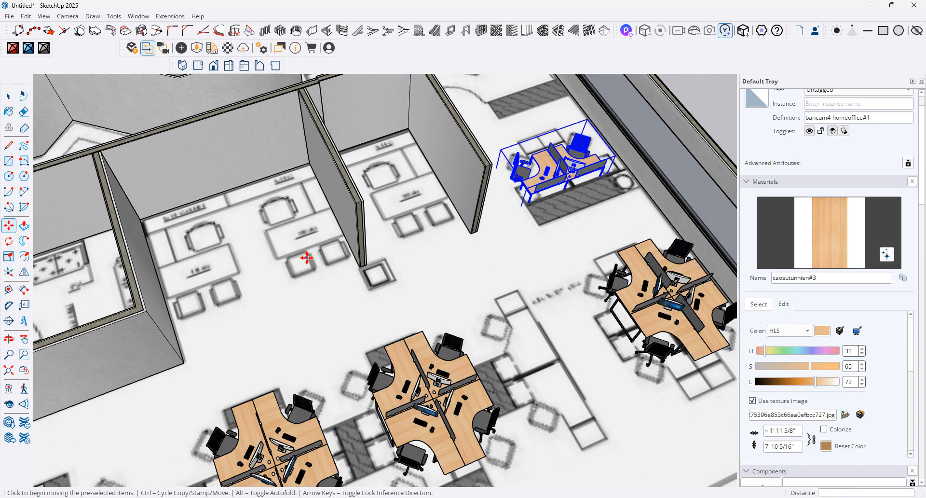
scroll(378, 271, "down", 3)
scroll(408, 280, "down", 2)
scroll(478, 290, "down", 1)
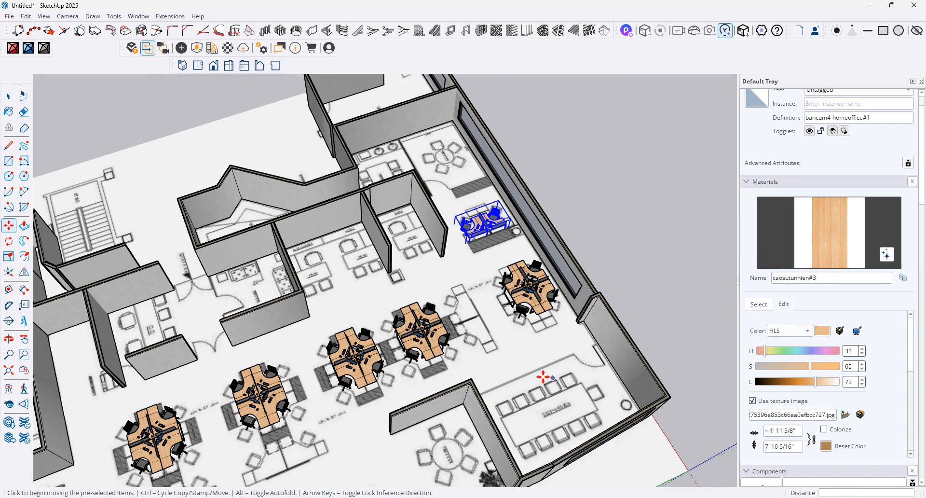
middle_click_drag(543, 377, 423, 375)
scroll(478, 369, "down", 3)
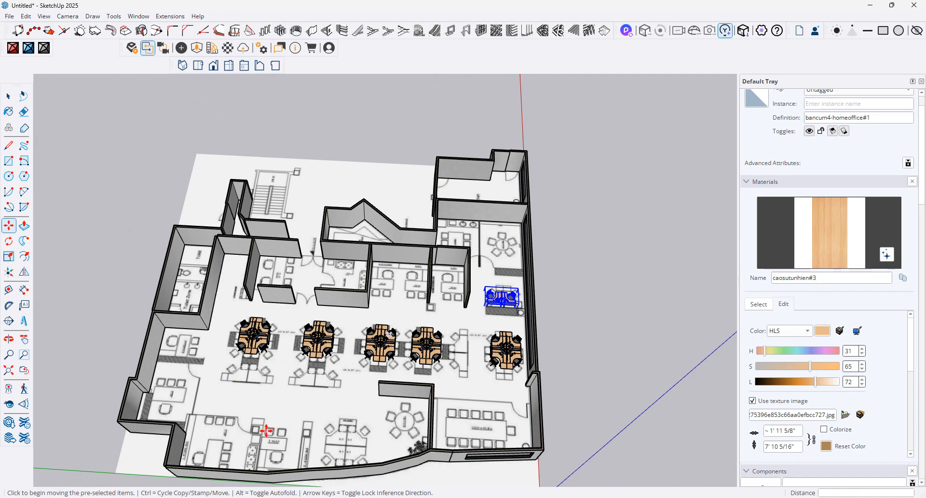
scroll(266, 430, "up", 1)
scroll(290, 374, "up", 2)
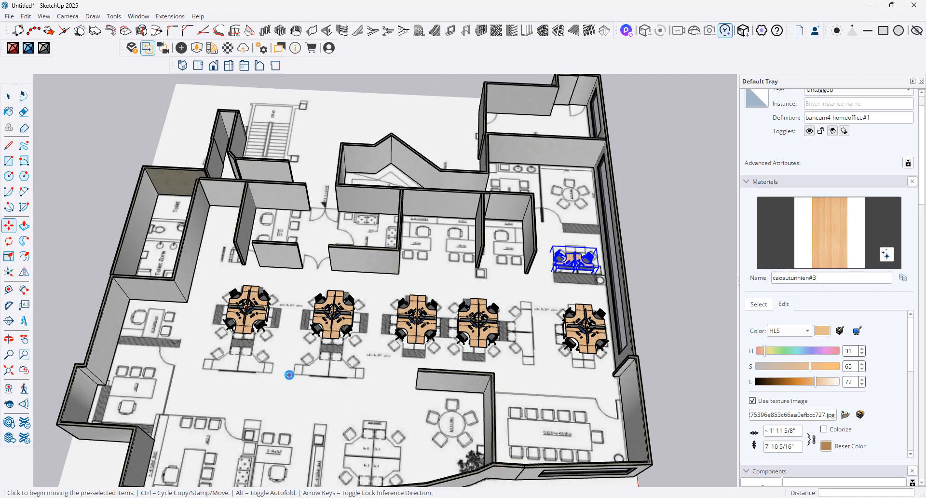
scroll(200, 360, "up", 3)
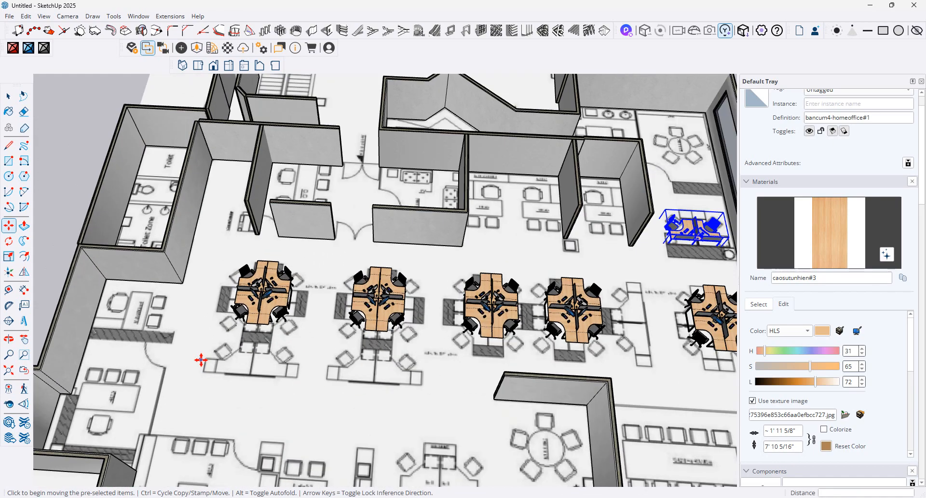
middle_click_drag(201, 359, 360, 347)
scroll(360, 347, "down", 1)
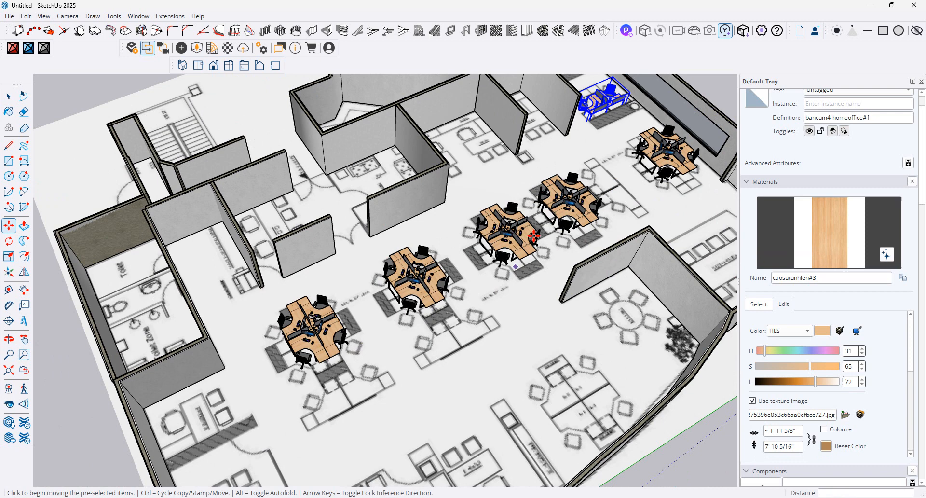
key("ctrl")
left_click(602, 124)
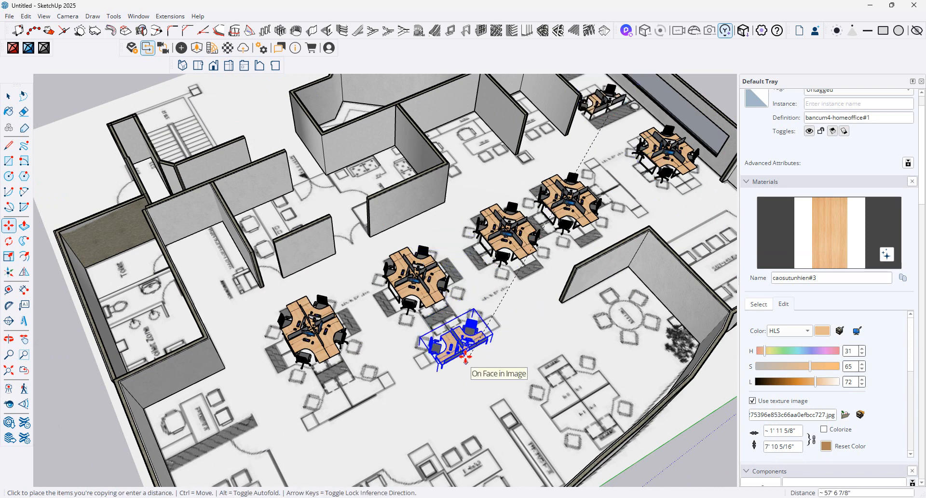
left_click(461, 334)
Step: Rotate the copied two-person desk 180 degrees in plan so its chairs face away from the four-person cluster
scroll(459, 333, "up", 2)
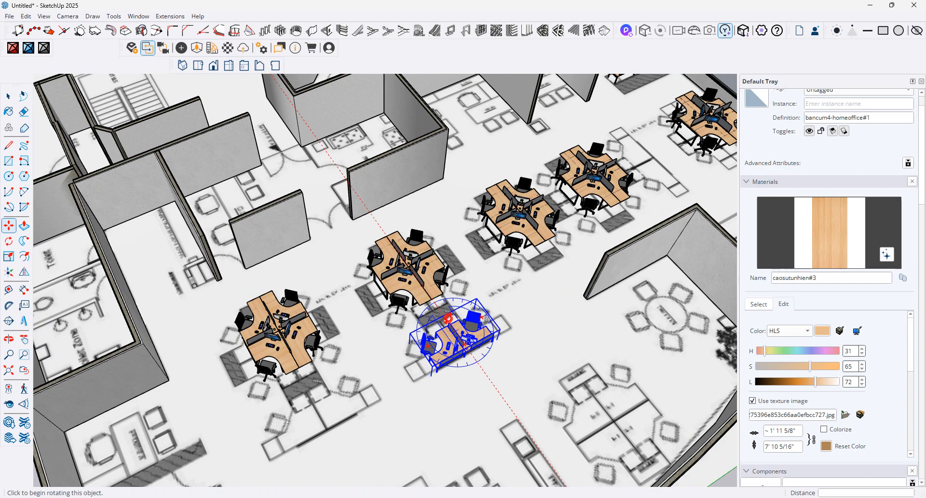
left_click(449, 319)
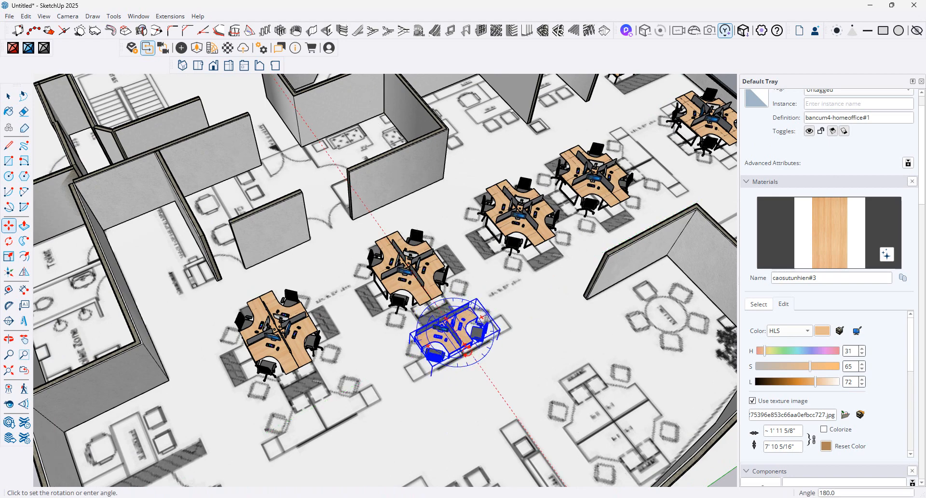
left_click(461, 357)
Step: Copy the rotated two-person desk about 17' 3" onto the drawn workstation beside the four-person cluster nearest the toilets
key("ctrl")
left_click(460, 357)
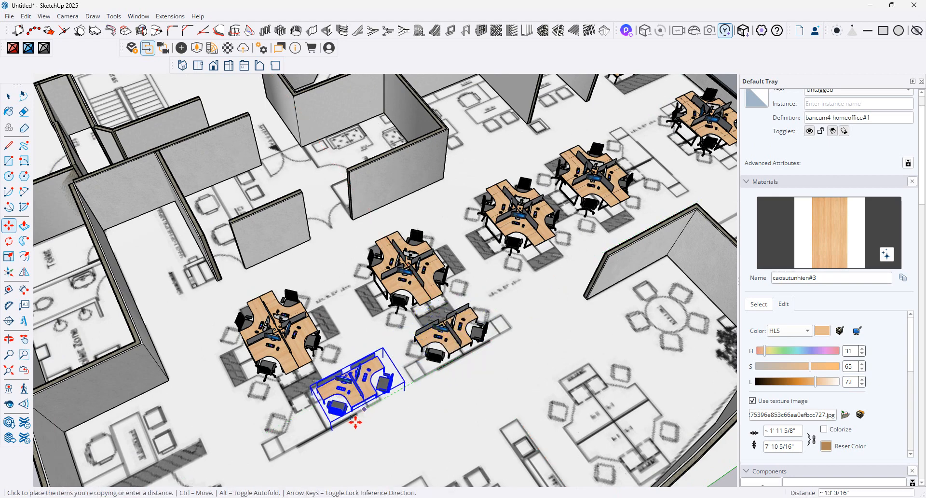
left_click(334, 424)
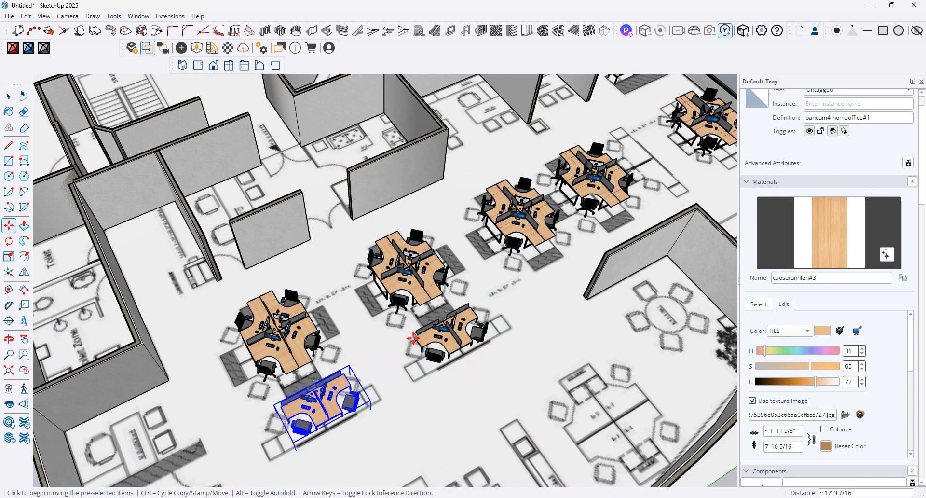
Step: Draw a rectangle about 1' 7" by 3' 2" over the end section of the drawn cabinet row between the two offices
scroll(432, 330, "up", 3)
middle_click_drag(689, 257, 576, 377)
scroll(421, 324, "down", 8)
scroll(535, 352, "up", 3)
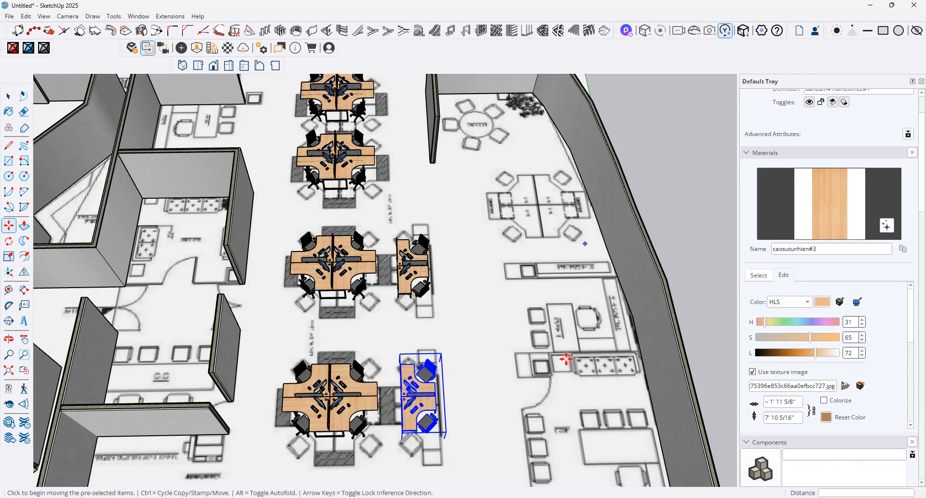
scroll(521, 353, "up", 5)
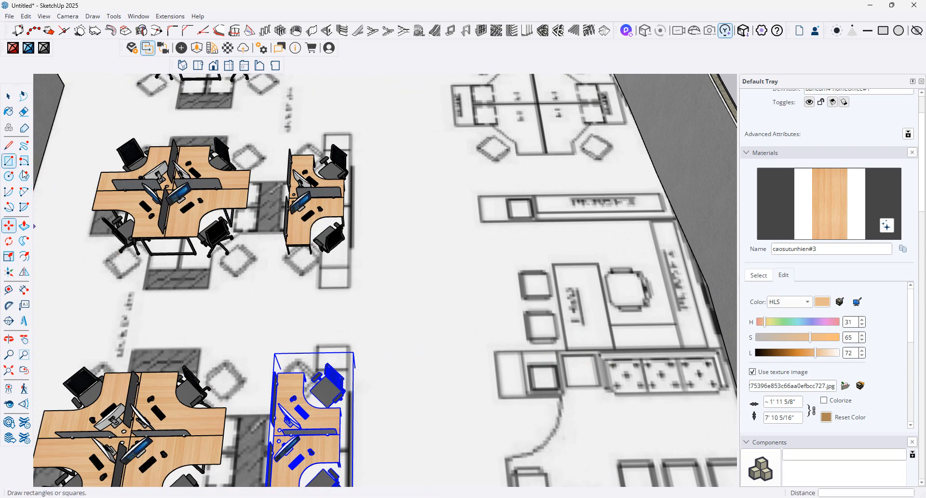
left_click(9, 161)
scroll(502, 349, "up", 2)
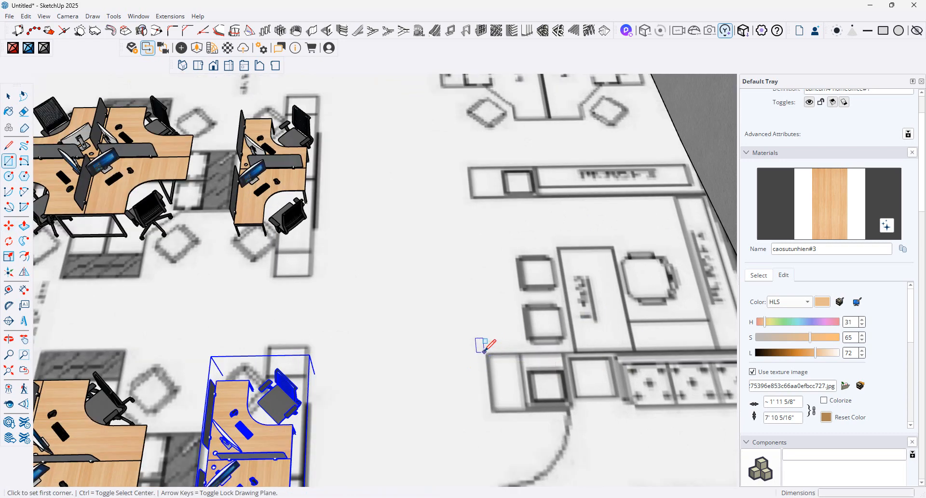
left_click(487, 354)
left_click(523, 410)
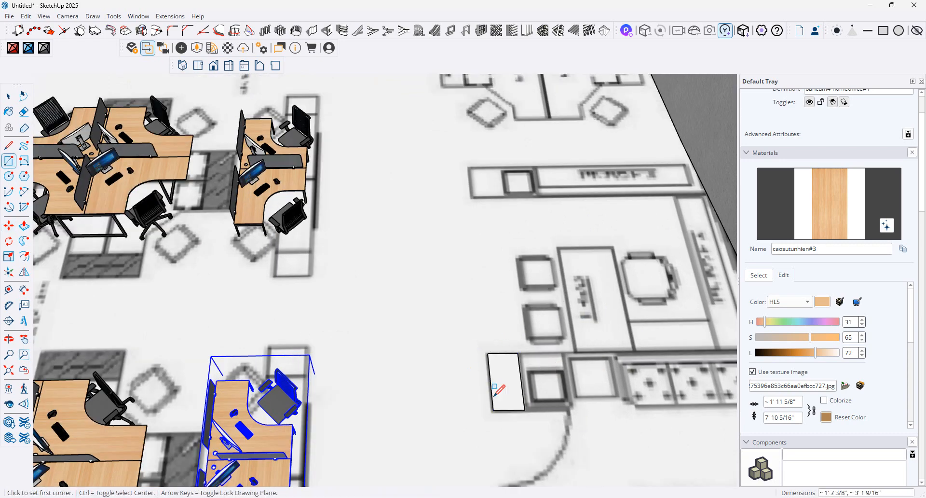
scroll(349, 263, "down", 3)
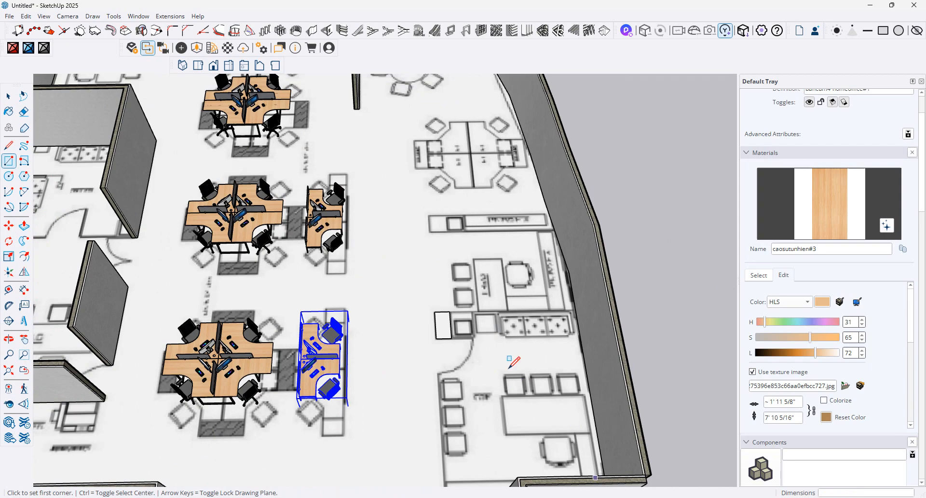
middle_click_drag(513, 361, 642, 360)
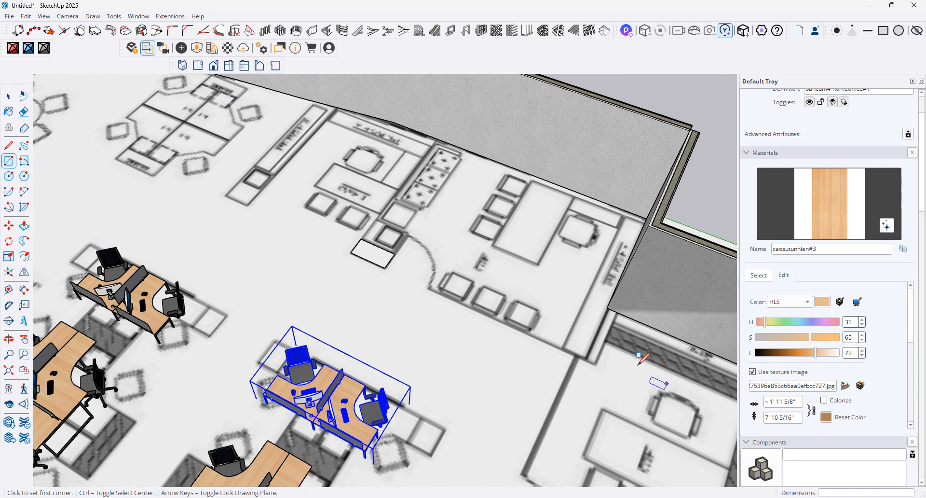
scroll(614, 313, "up", 3)
scroll(583, 316, "down", 2)
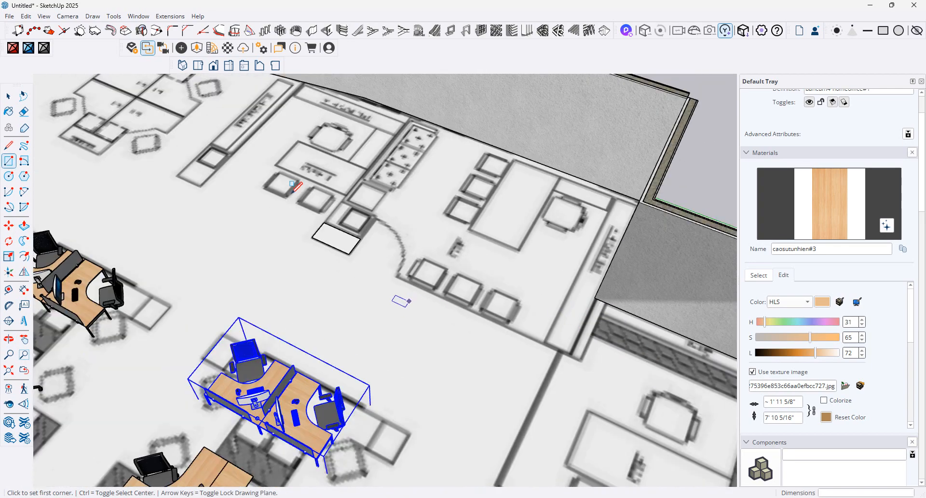
left_click(138, 16)
mouse_move(164, 20)
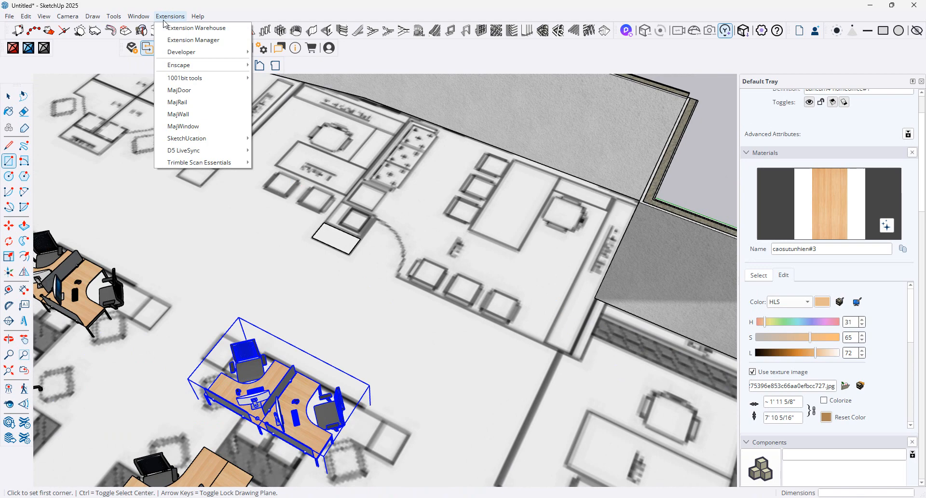
left_click(195, 102)
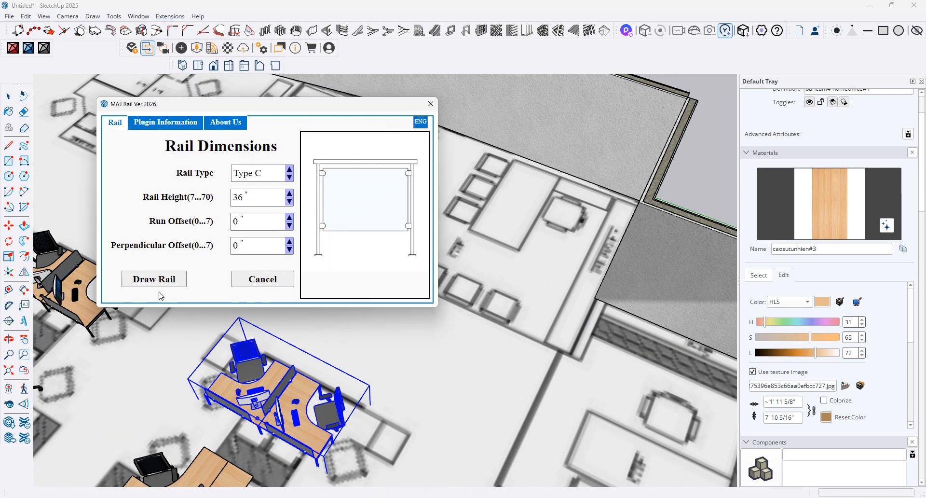
left_click(267, 283)
Step: Draw a 5" wide, 114" high MajWall wall from the existing wall corner along the office's drawn partition to its end
left_click(170, 16)
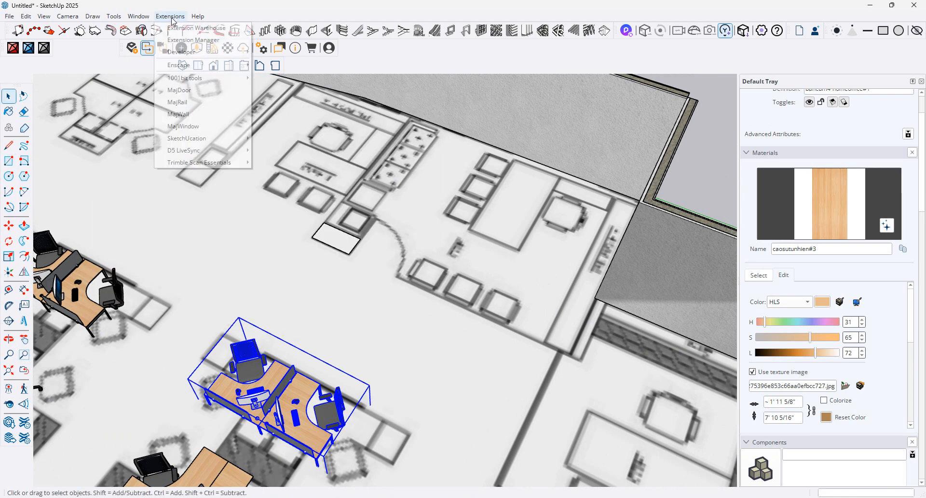
left_click(216, 117)
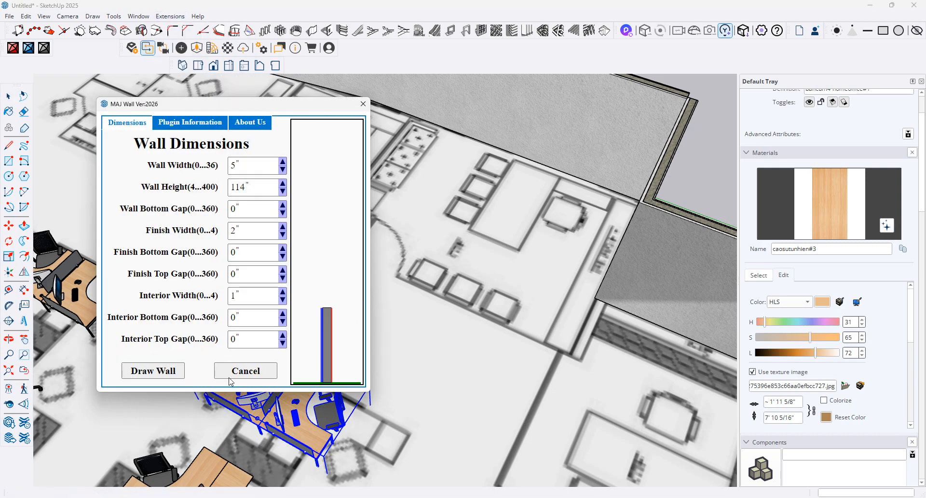
left_click(171, 373)
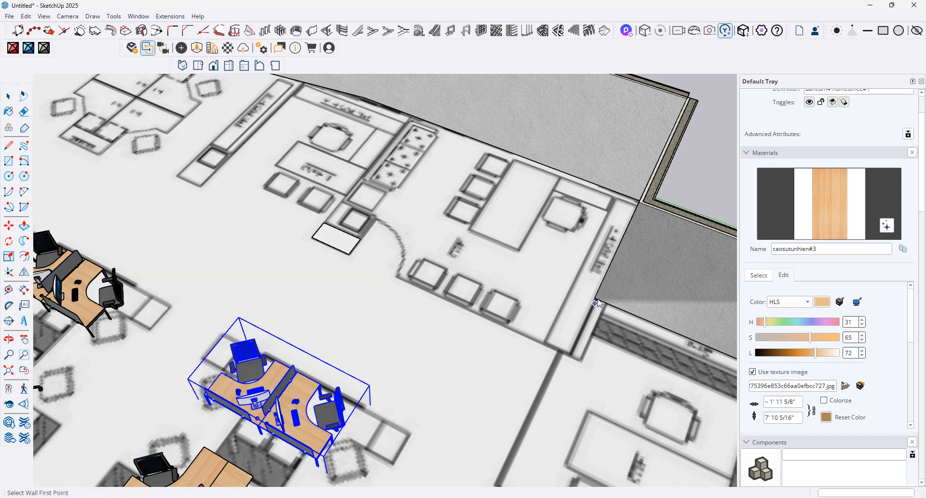
left_click(596, 303)
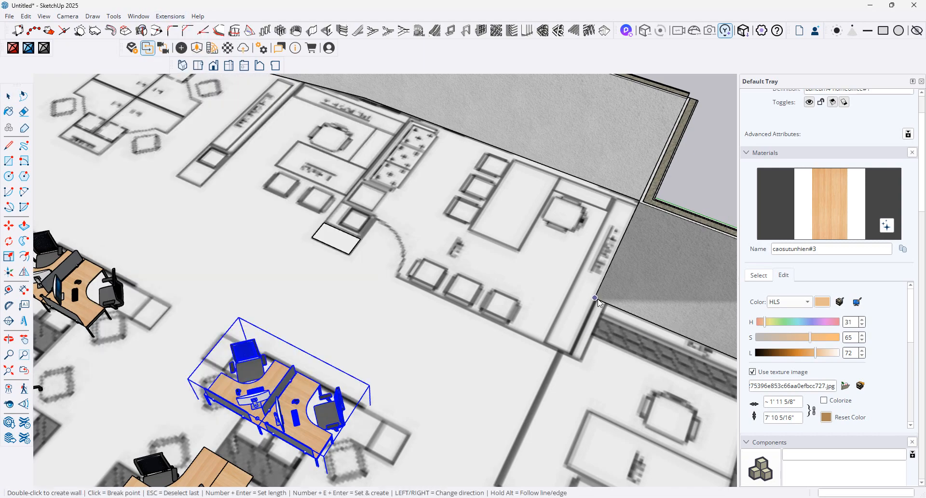
double_click(574, 358)
middle_click_drag(616, 293, 623, 241)
key("space")
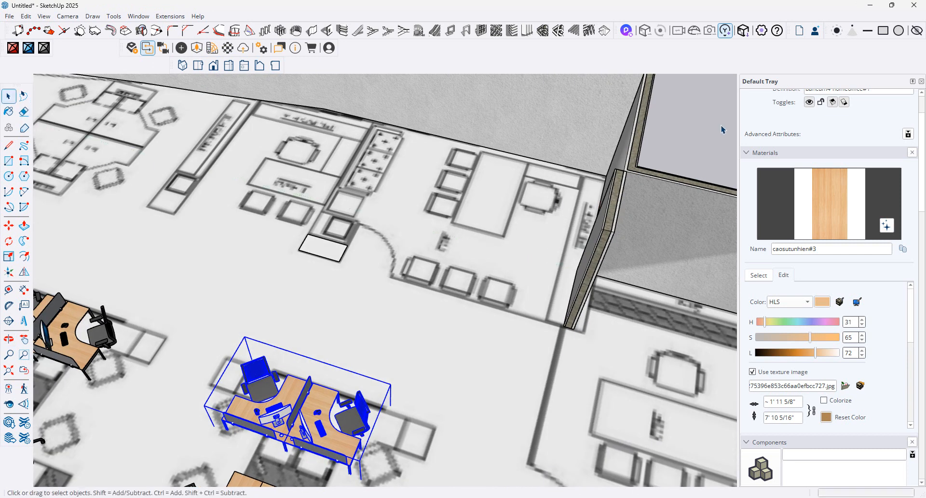
Step: Move the new wall's outer finish and core layers together by 6" to the existing wall's endpoint
left_click(627, 177)
scroll(606, 218, "up", 2)
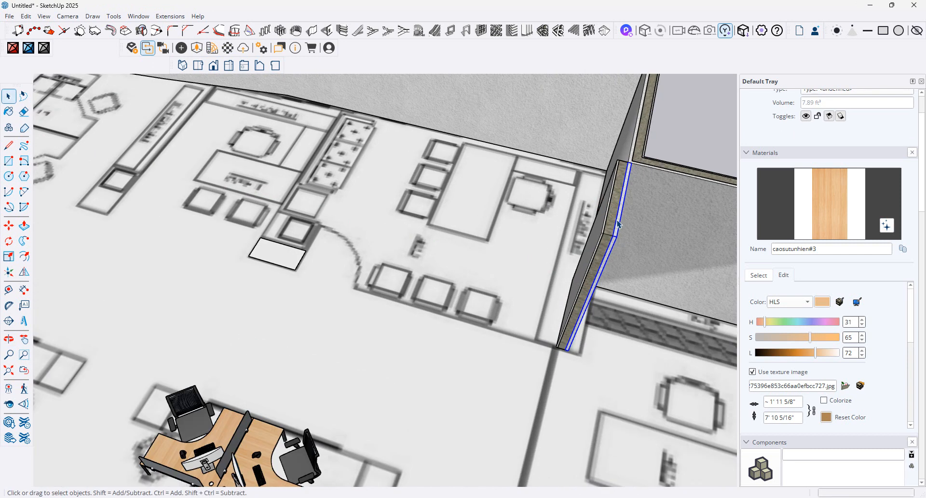
left_click(605, 262)
scroll(622, 226, "up", 2)
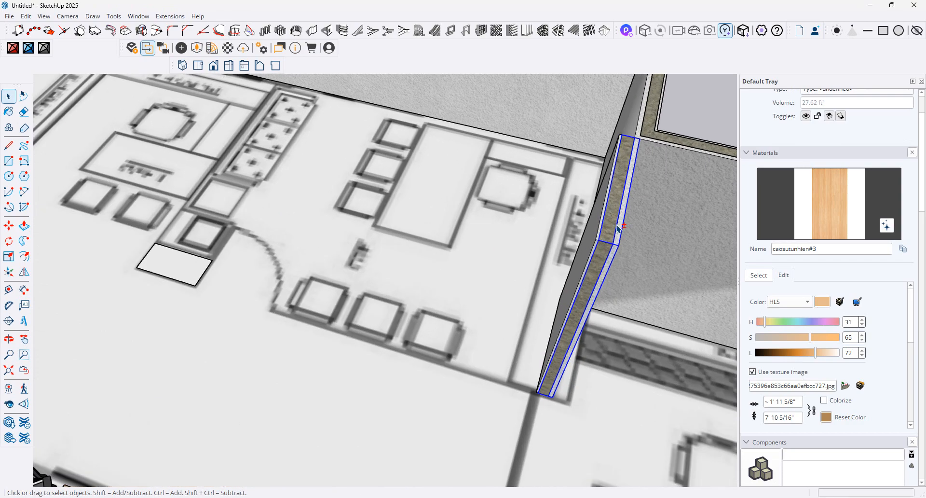
left_click(9, 226)
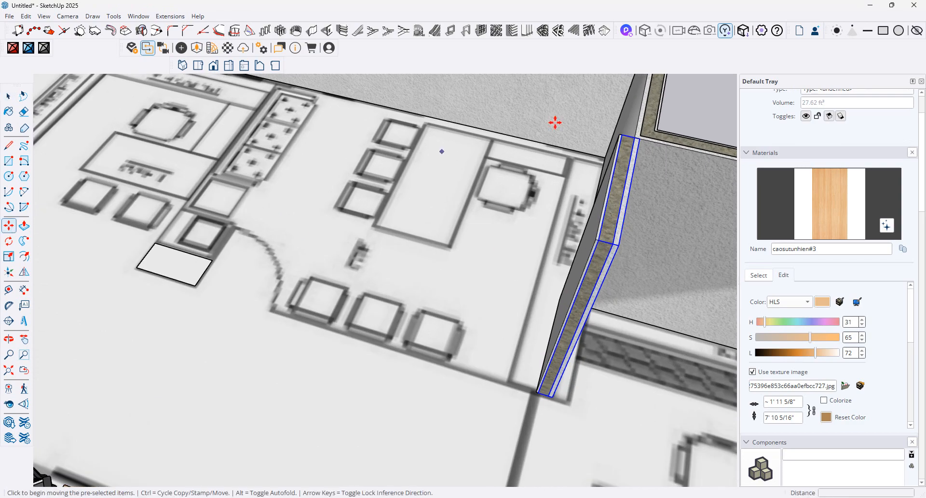
left_click(618, 138)
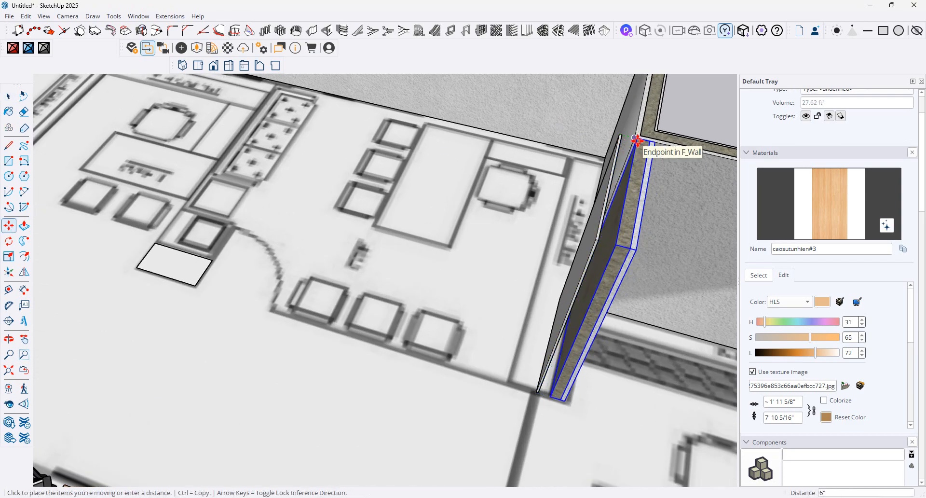
left_click(637, 140)
Step: Move the new wall's remaining thin layer 6" so it lies against the shifted core layer
key("space")
left_click(615, 175)
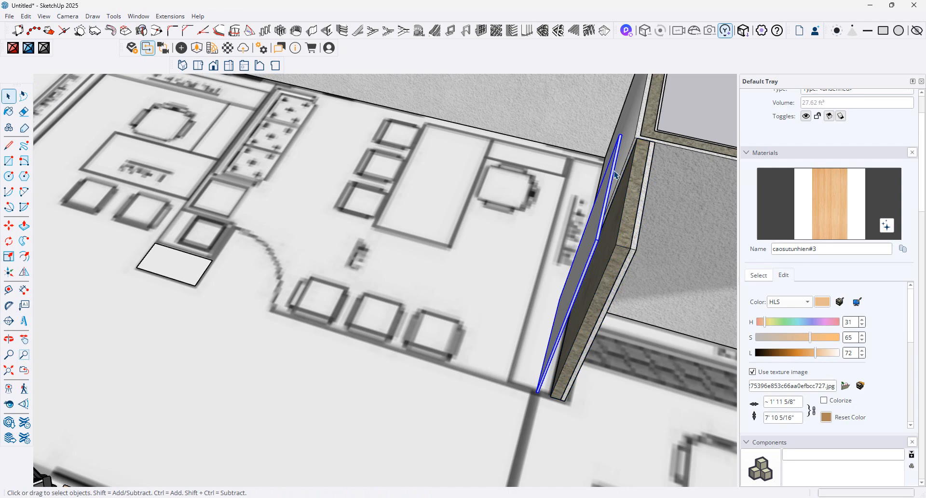
left_click(16, 225)
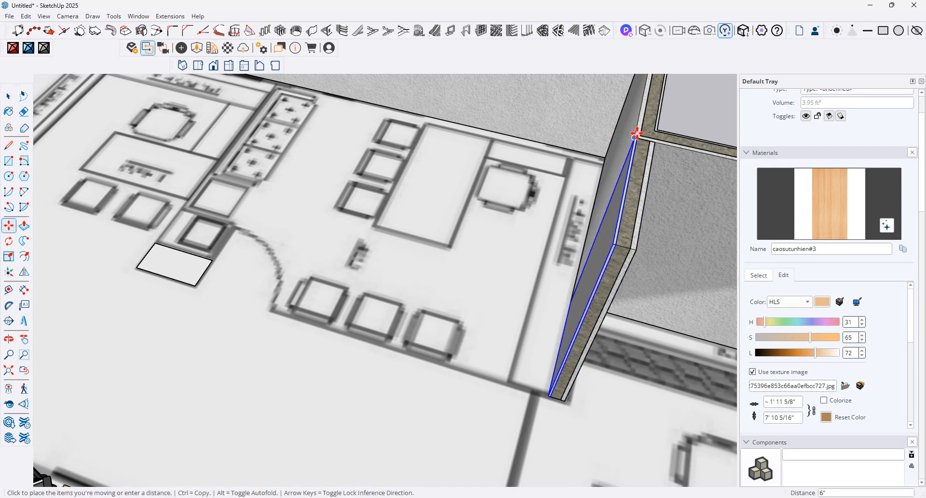
scroll(481, 190, "down", 3)
scroll(481, 190, "down", 5)
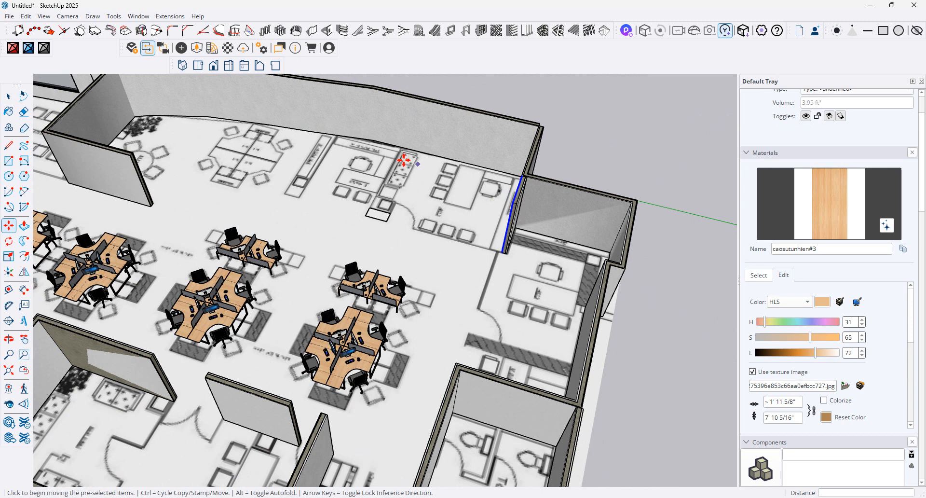
middle_click_drag(405, 157, 626, 165)
scroll(271, 190, "up", 3)
scroll(227, 145, "up", 5)
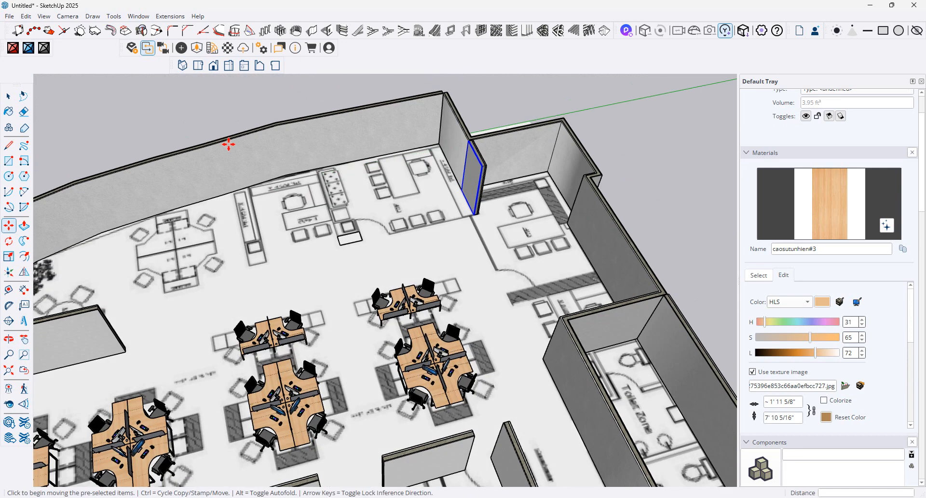
scroll(338, 224, "up", 3)
middle_click_drag(338, 225, 386, 204)
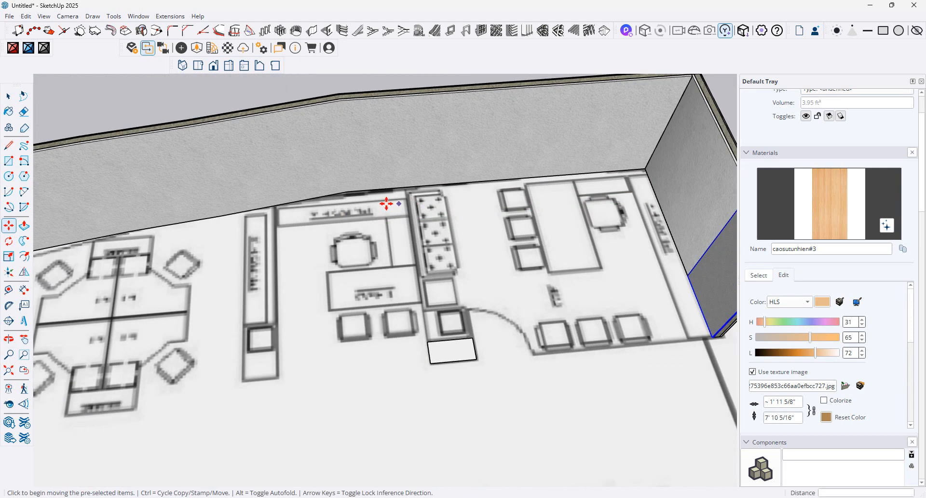
Step: Draw a 5" wide, 114" high MajWall wall about 15' 2" long from the curved wall along the drawn partition between the two offices
scroll(436, 252, "down", 5)
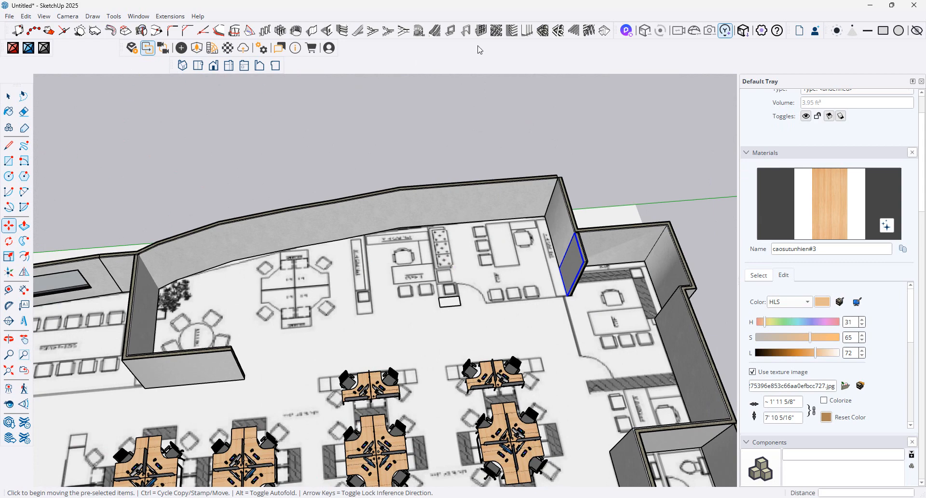
left_click(139, 16)
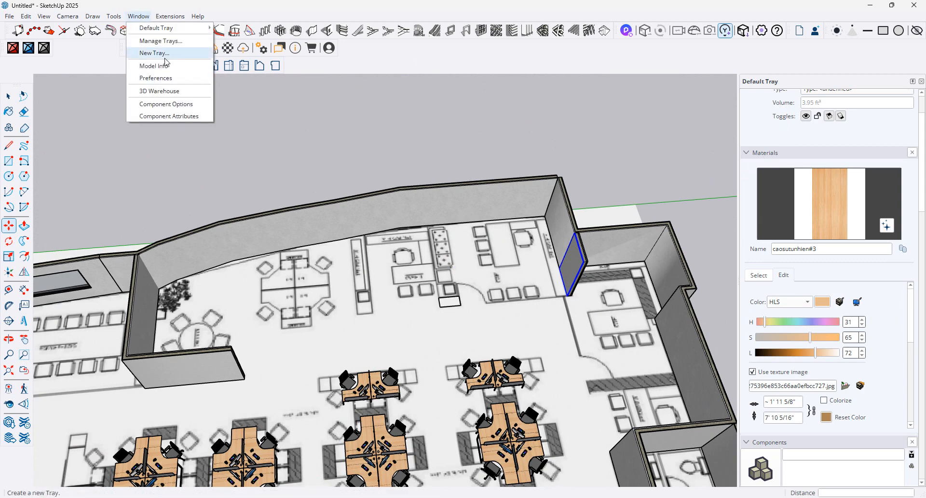
mouse_move(170, 16)
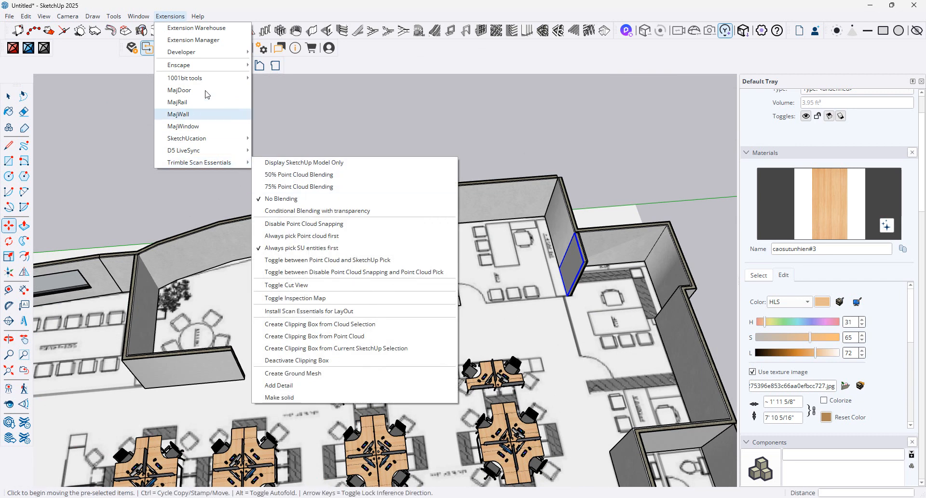
left_click(204, 114)
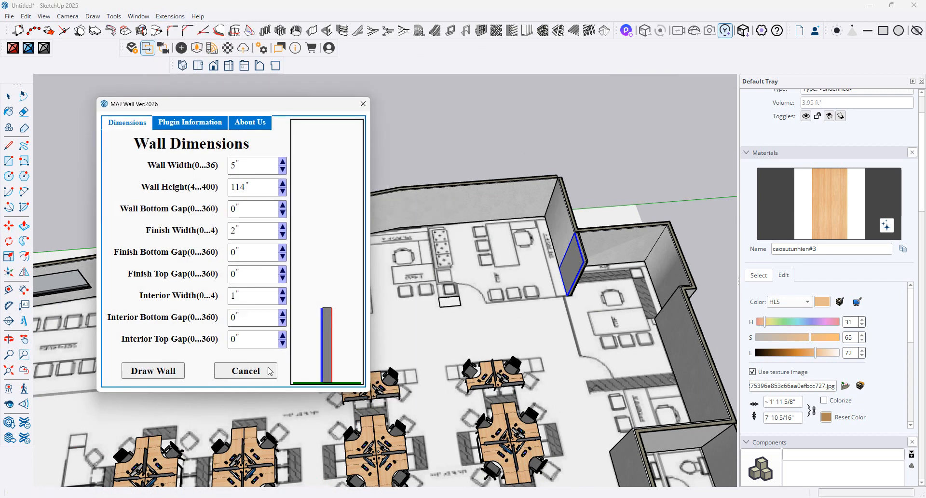
left_click(153, 371)
scroll(421, 226, "up", 5)
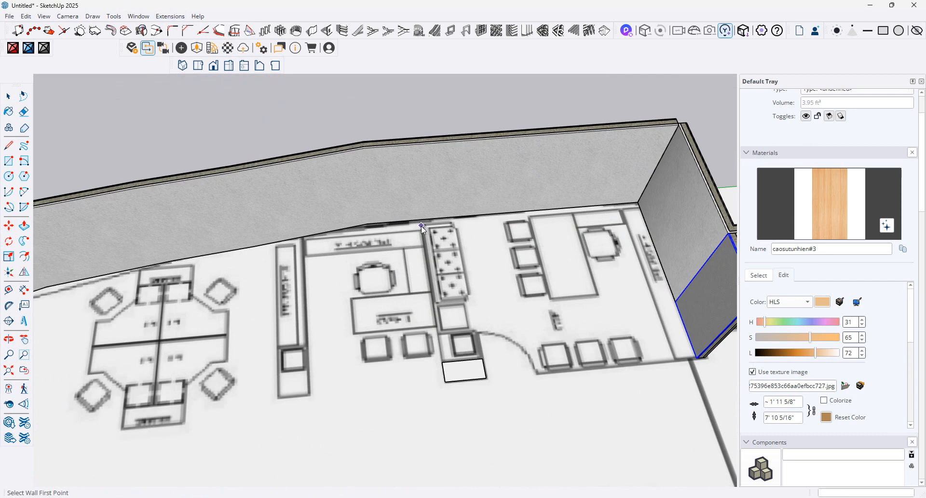
left_click(422, 220)
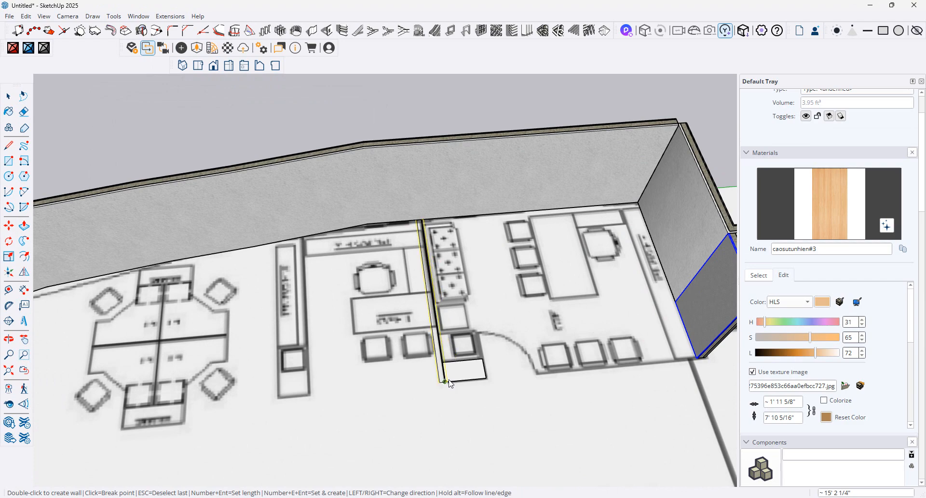
double_click(449, 383)
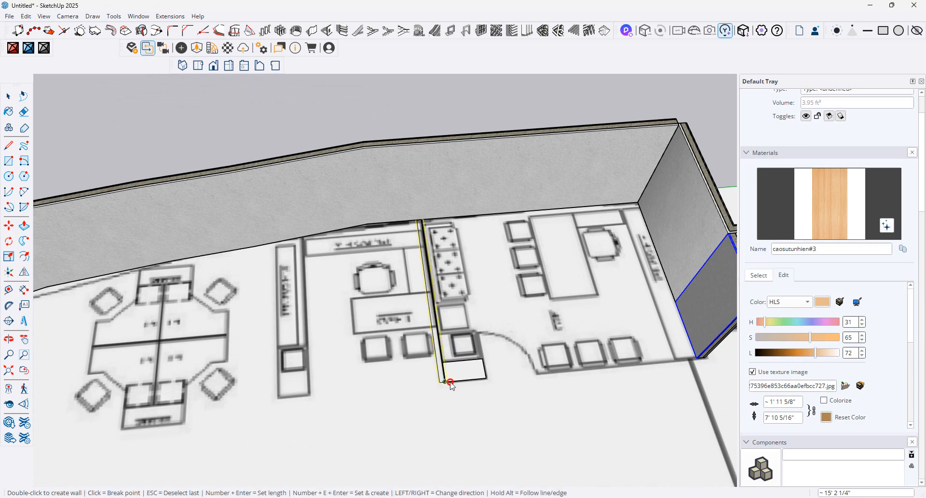
Step: Draw a matching MajWall wall from the curved wall along the office side of the drawn cabinet next to the four-person cluster
left_click(302, 238)
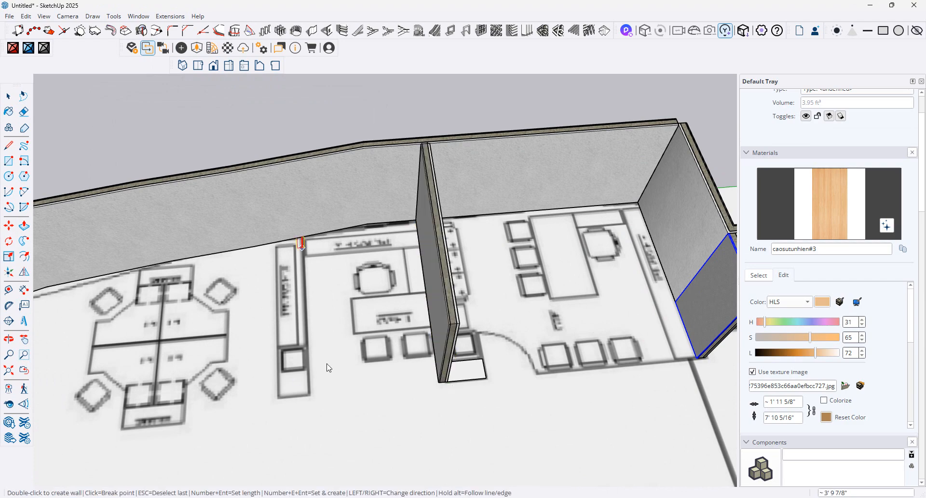
double_click(309, 395)
scroll(521, 220, "down", 5)
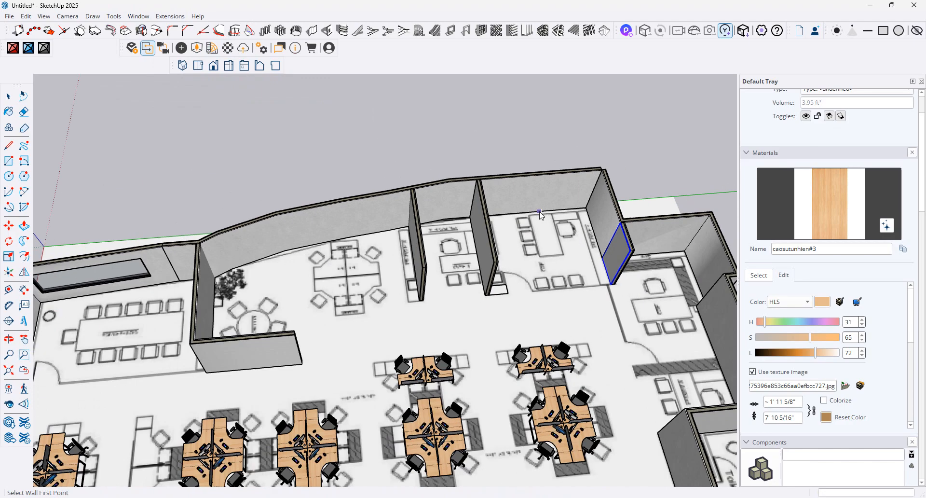
scroll(302, 262, "up", 5)
scroll(384, 270, "down", 3)
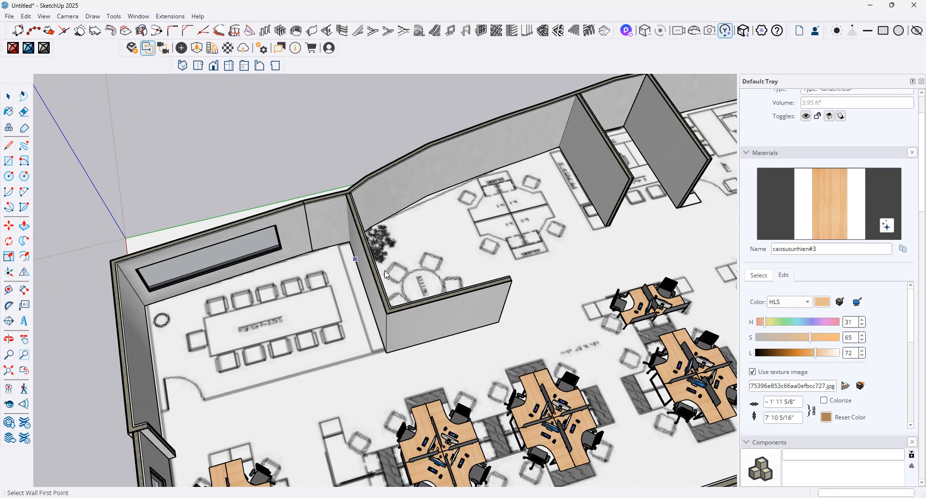
left_click(8, 95)
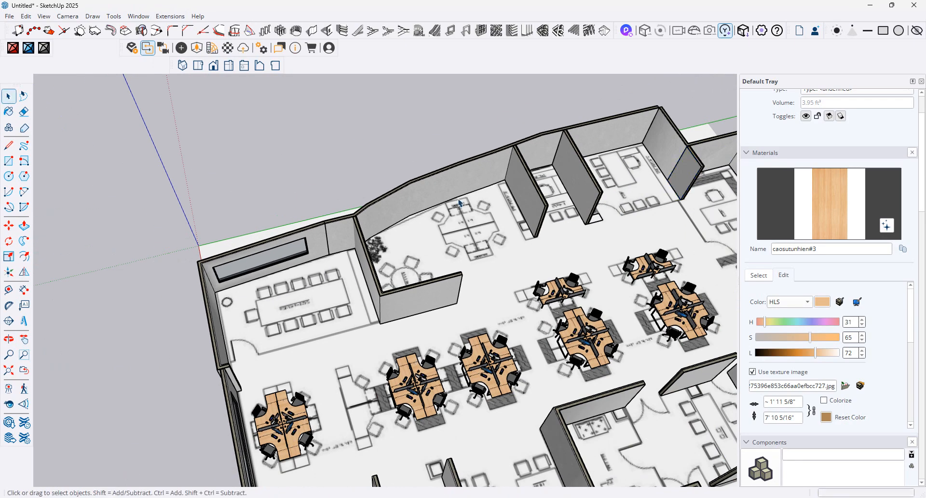
middle_click_drag(461, 201, 395, 234)
middle_click_drag(335, 244, 376, 159)
scroll(376, 159, "up", 3)
left_click(7, 159)
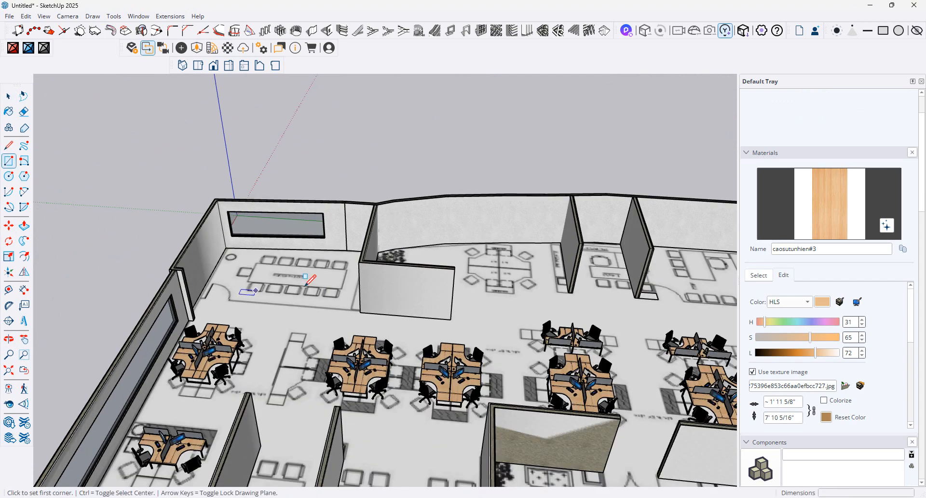
left_click(360, 312)
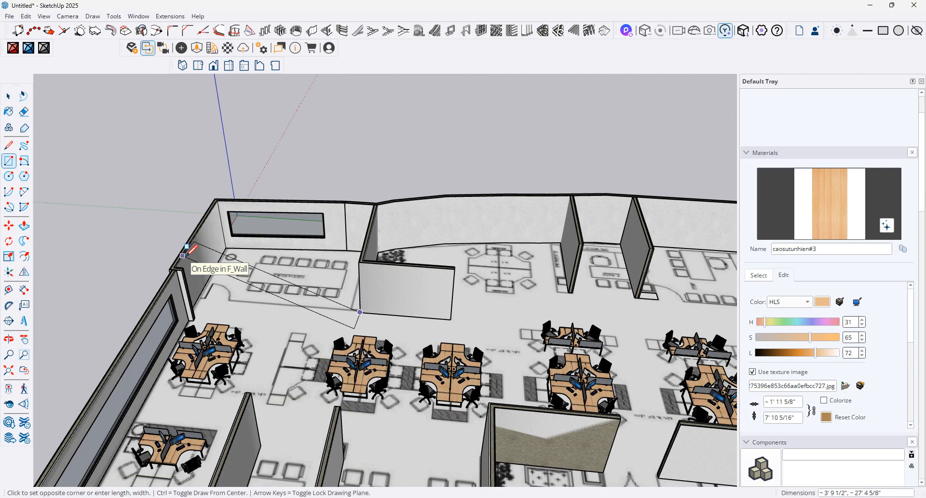
scroll(188, 251, "up", 3)
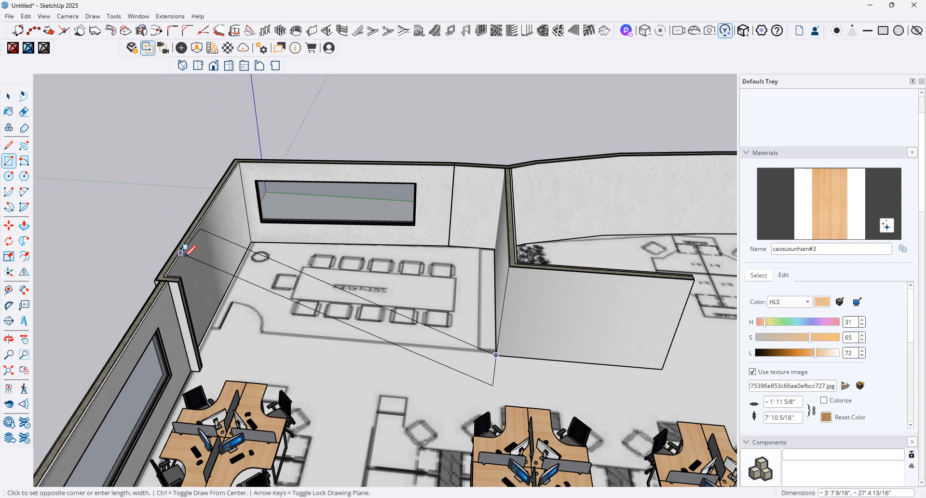
middle_click_drag(182, 263, 188, 320)
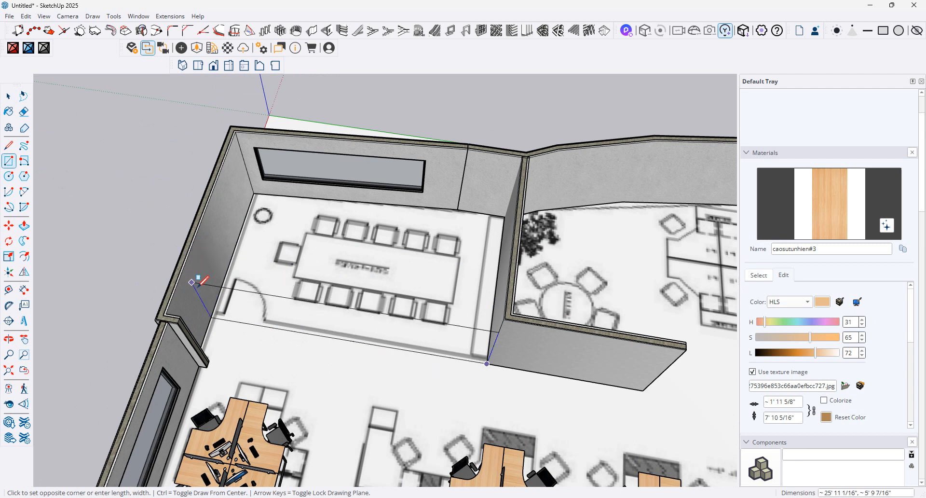
key("Escape")
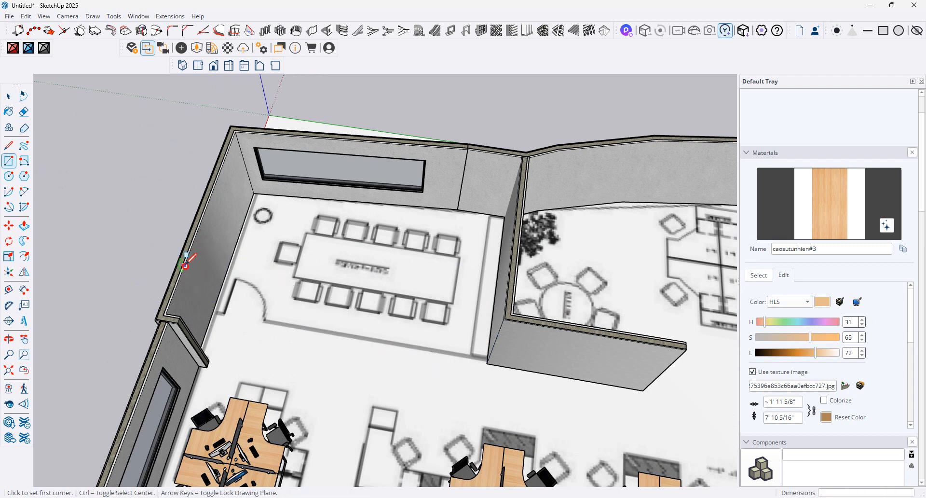
left_click(185, 265)
key("Escape")
middle_click_drag(459, 326, 441, 269)
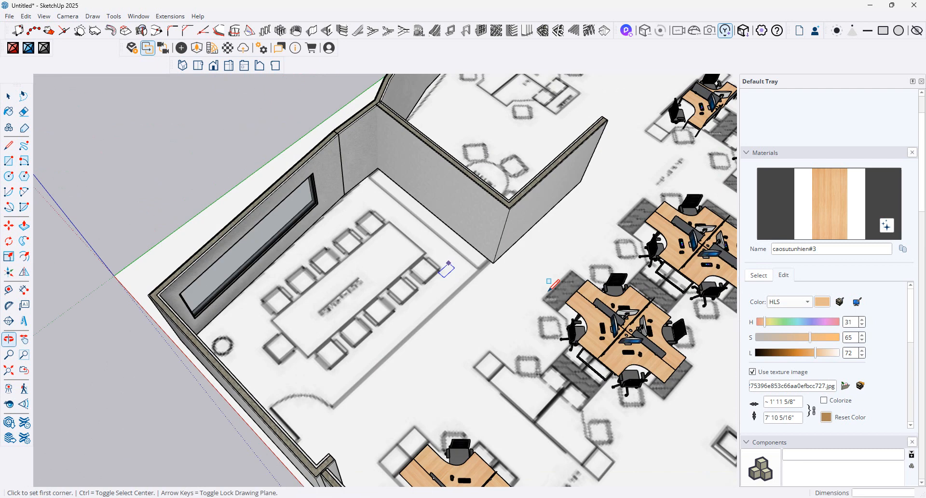
left_click(493, 263)
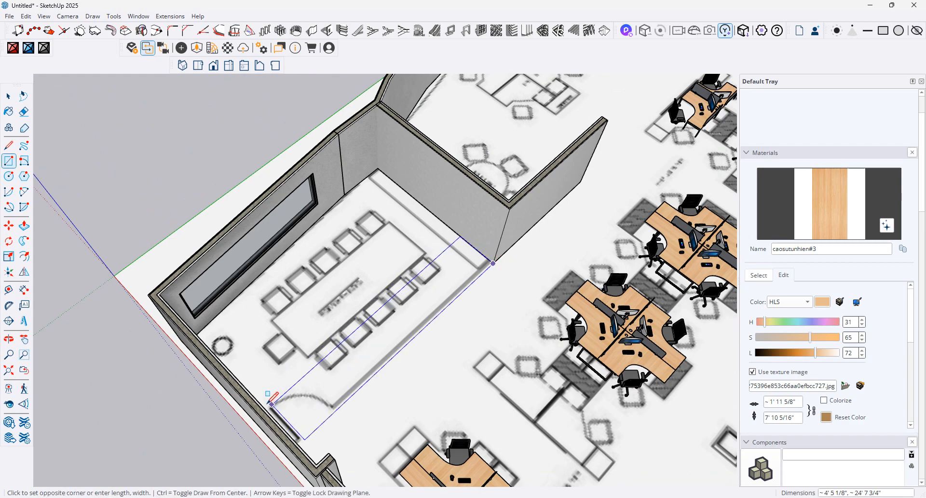
key("o")
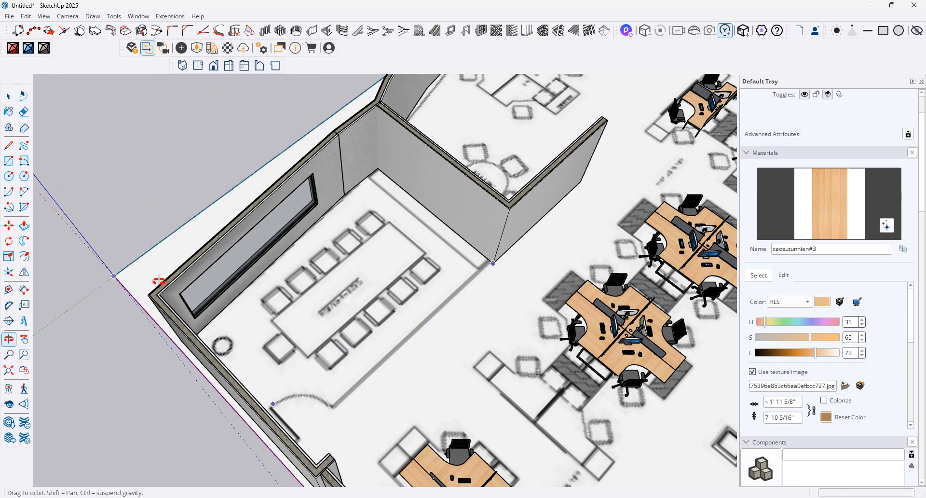
left_click_drag(159, 280, 338, 344)
Step: Draw guide lines from the conference room corner and 9' 6" up the opposite wall, and close them with a vertical rectangle about 25' 11" long
left_click(9, 145)
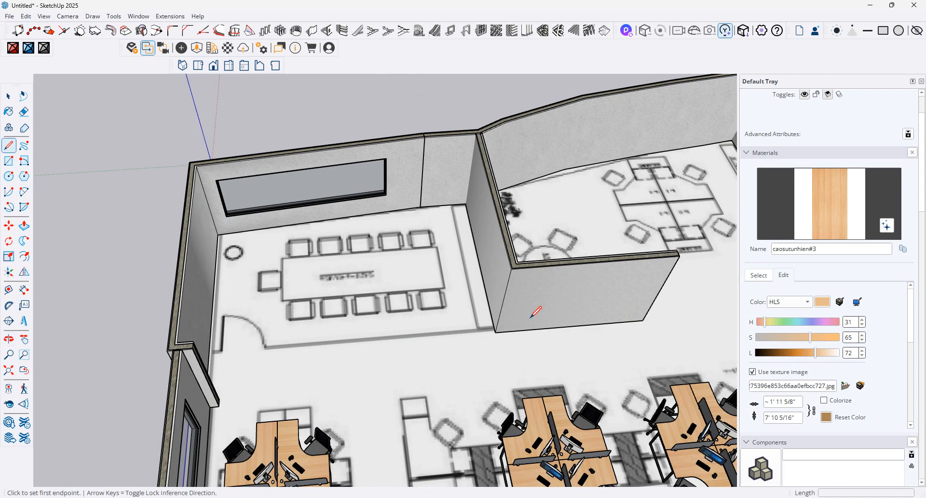
left_click(496, 333)
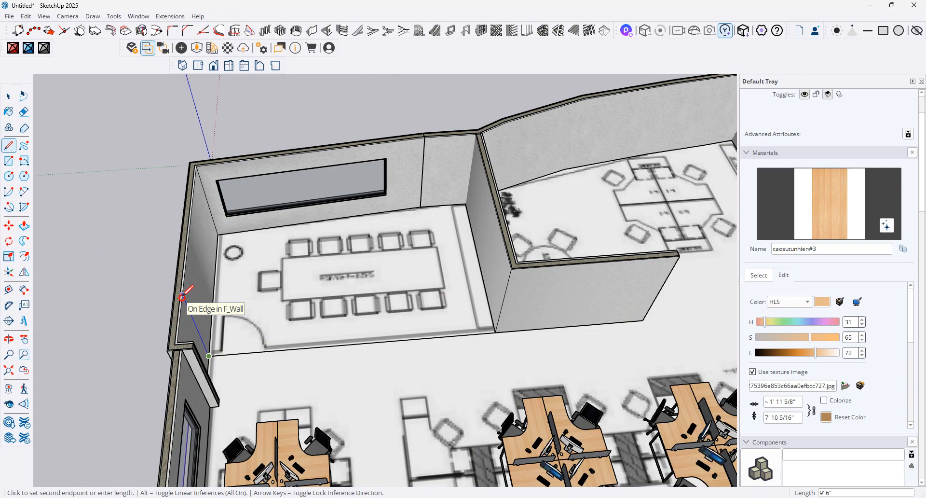
left_click(8, 160)
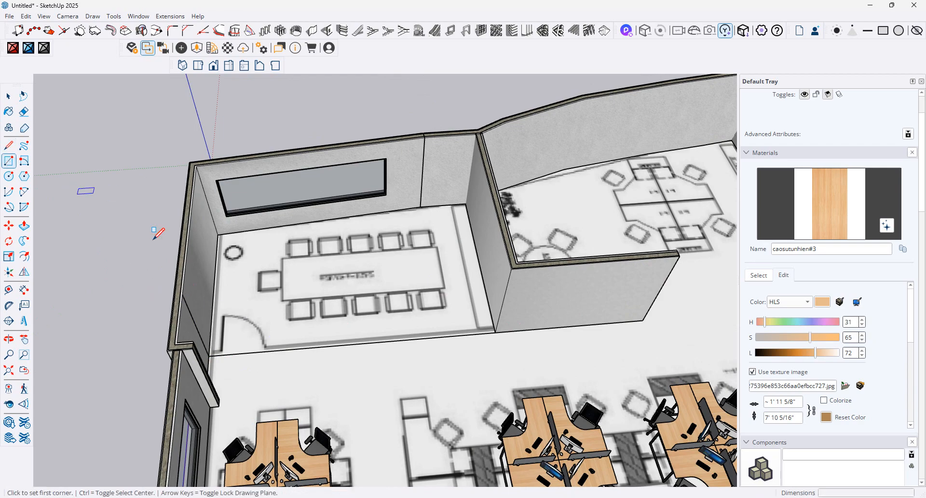
left_click(181, 293)
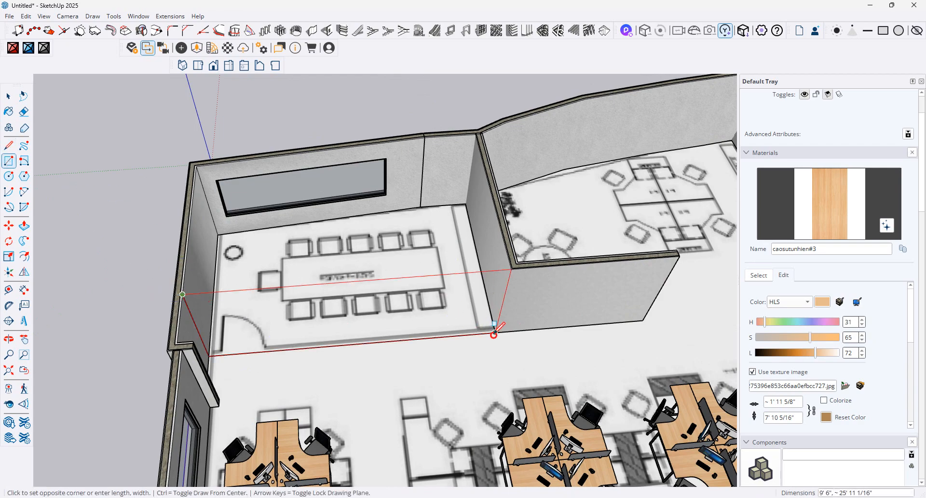
left_click(496, 332)
Step: Draw a line across the conference room's new vertical face 1.5' below its top edge, splitting off an upper band
left_click(8, 95)
left_click(365, 333)
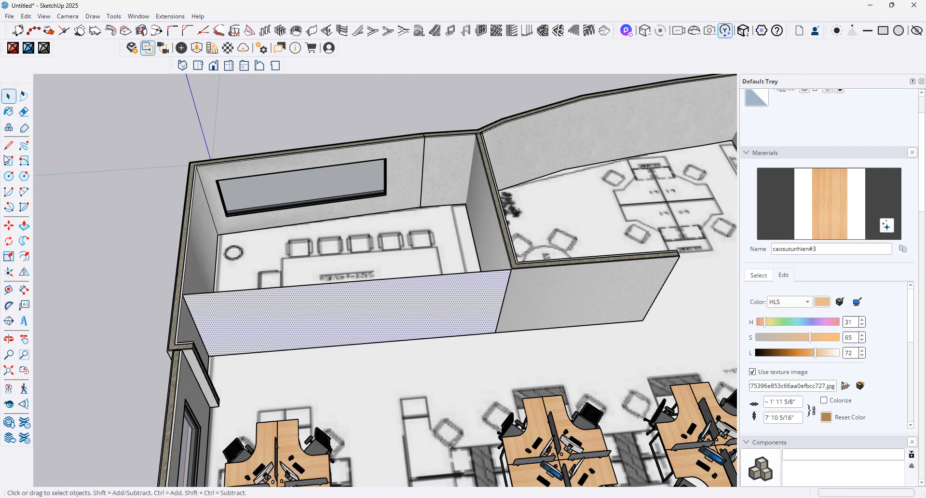
left_click(18, 147)
left_click(511, 268)
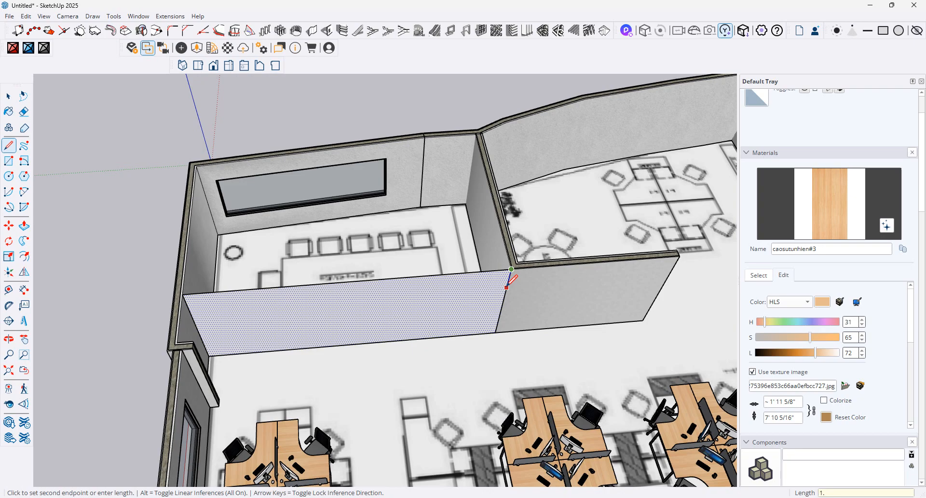
key("Escape")
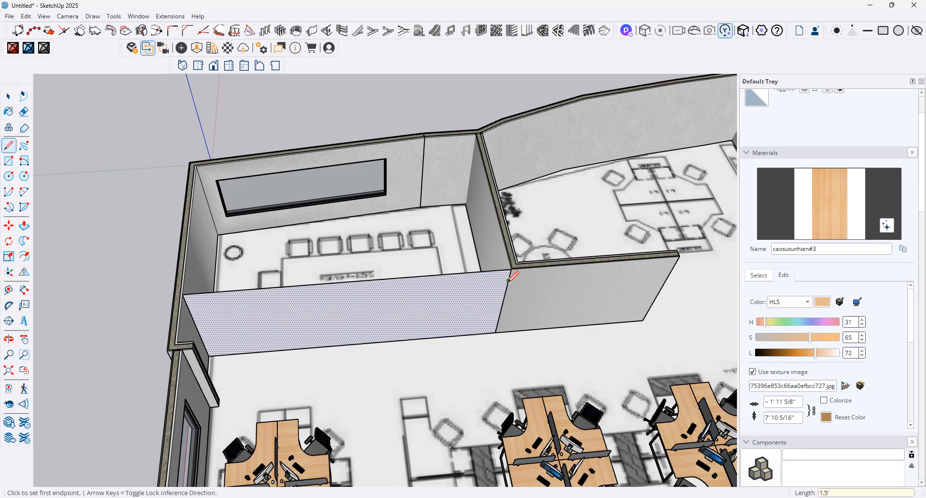
left_click(508, 280)
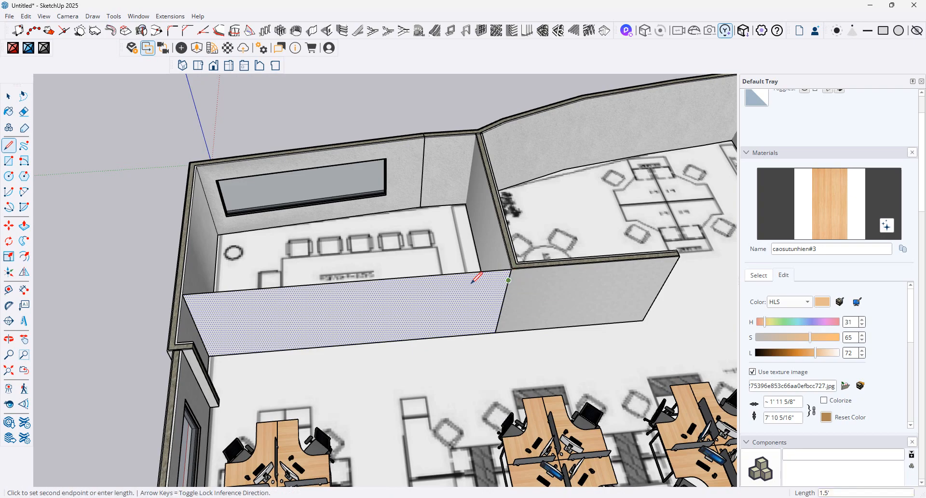
left_click(191, 304)
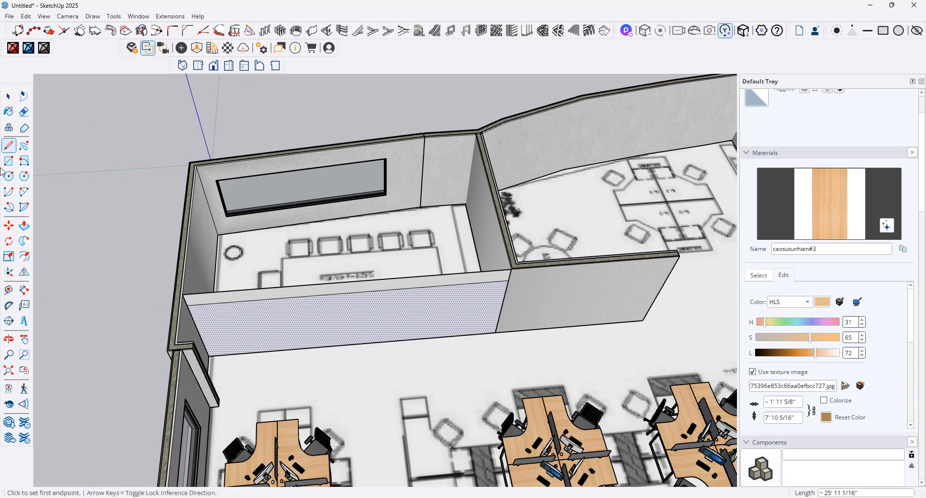
Step: Create a rectangular Panel Divider frame with 2 rows and 4 columns on the conference room partition's lower face
left_click(9, 96)
left_click(499, 32)
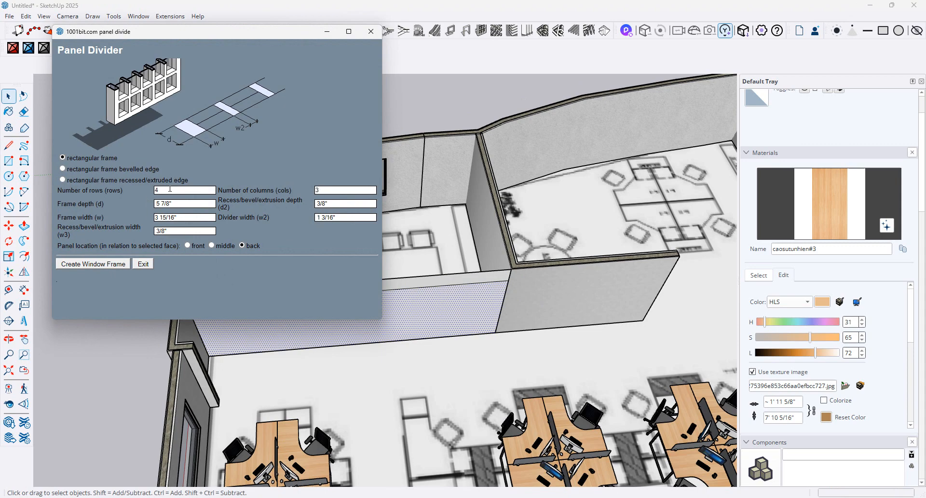
left_click_drag(311, 188, 320, 190)
left_click(320, 192)
key("BackSpace")
type("4")
left_click(104, 268)
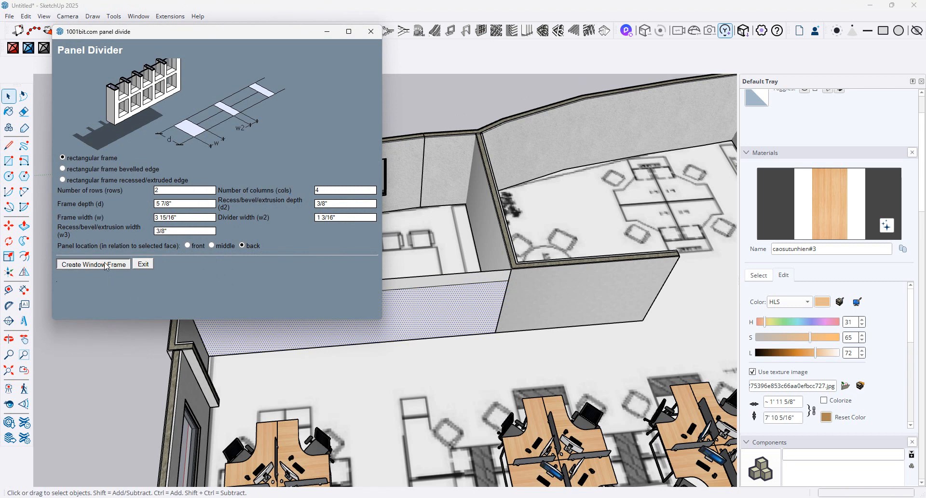
middle_click_drag(355, 307, 270, 256)
scroll(409, 299, "up", 1)
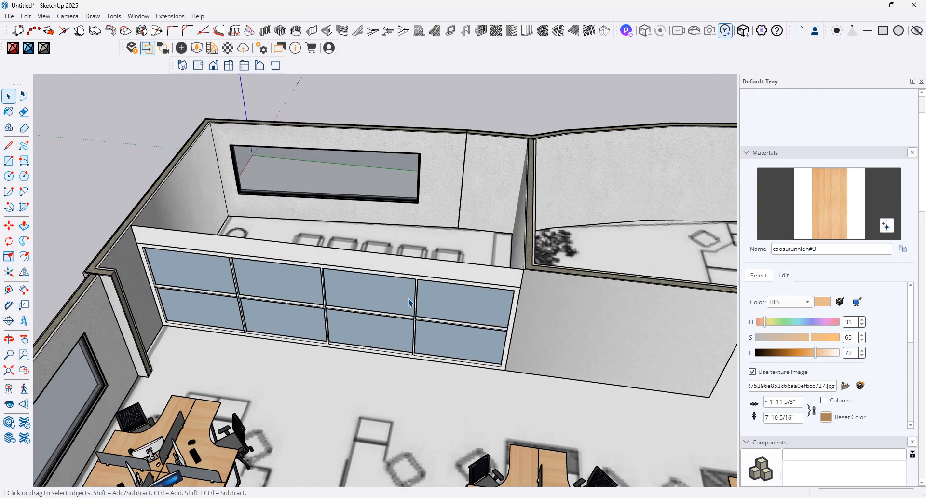
Step: Delete the panelled frame from the conference room partition
left_click(355, 312)
scroll(221, 302, "up", 3)
middle_click_drag(222, 302, 308, 290)
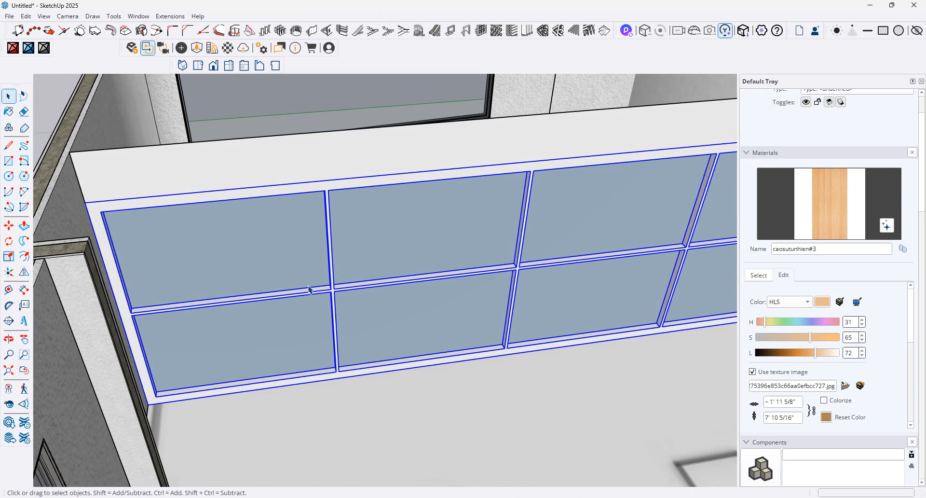
scroll(299, 296, "down", 3)
key("Delete")
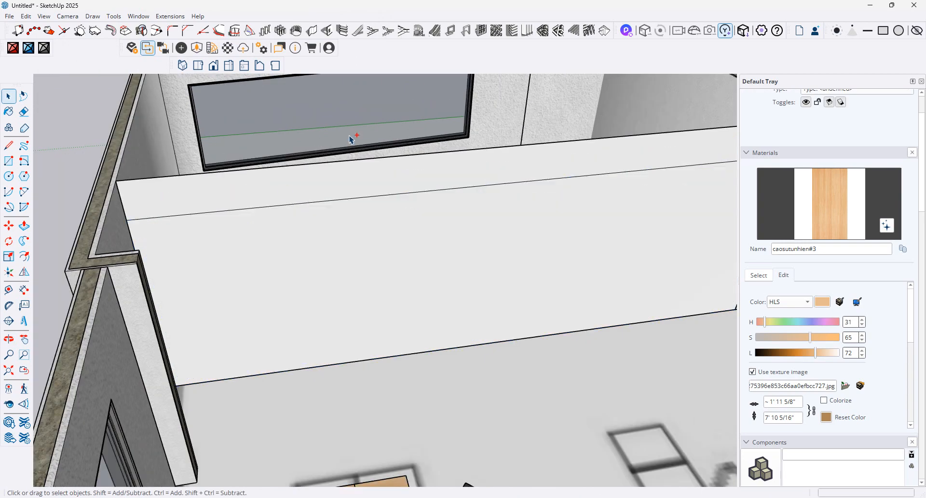
Step: Create a rectangular Panel Divider frame with 2 rows and 5 columns on the conference room partition's lower face
left_click(391, 252)
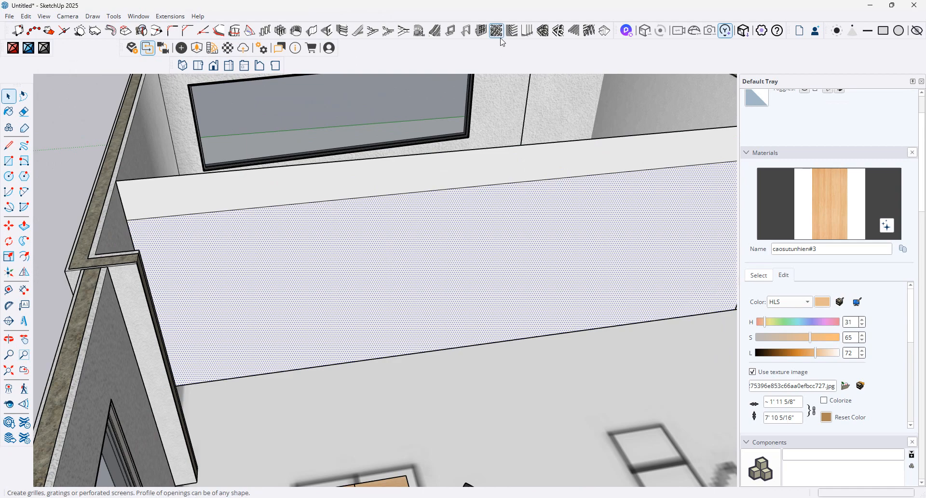
left_click(481, 30)
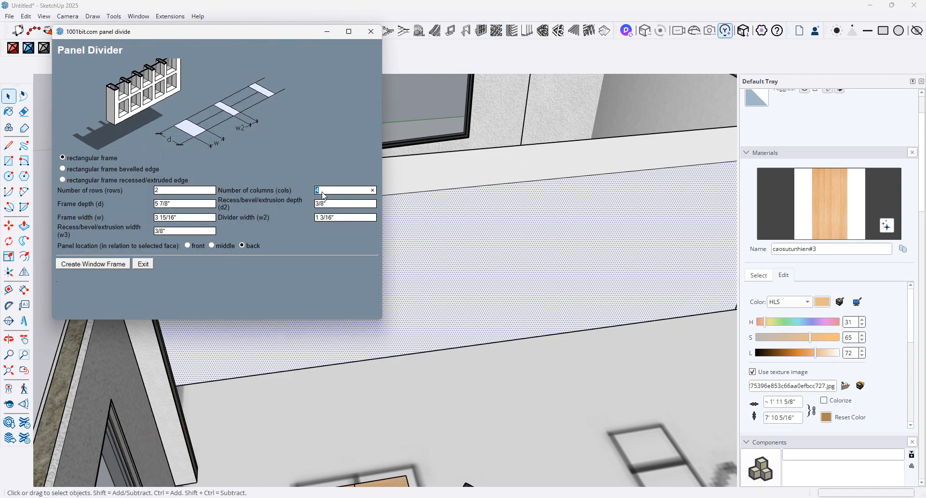
left_click(95, 265)
middle_click_drag(222, 271, 221, 249)
scroll(232, 278, "down", 2)
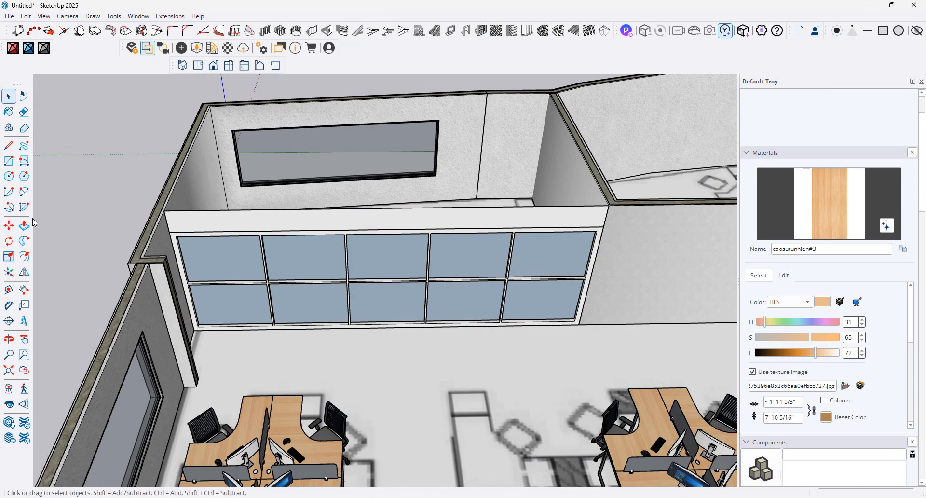
Step: Inside the frame group, push the top face of the second column's horizontal divider down 1 3/16"
scroll(297, 248, "up", 5)
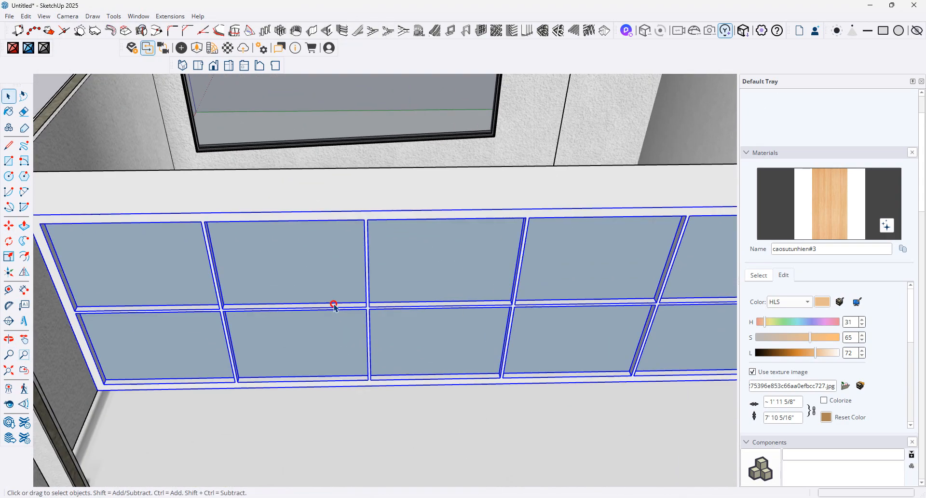
left_click(334, 305)
scroll(323, 312, "up", 3)
double_click(317, 307)
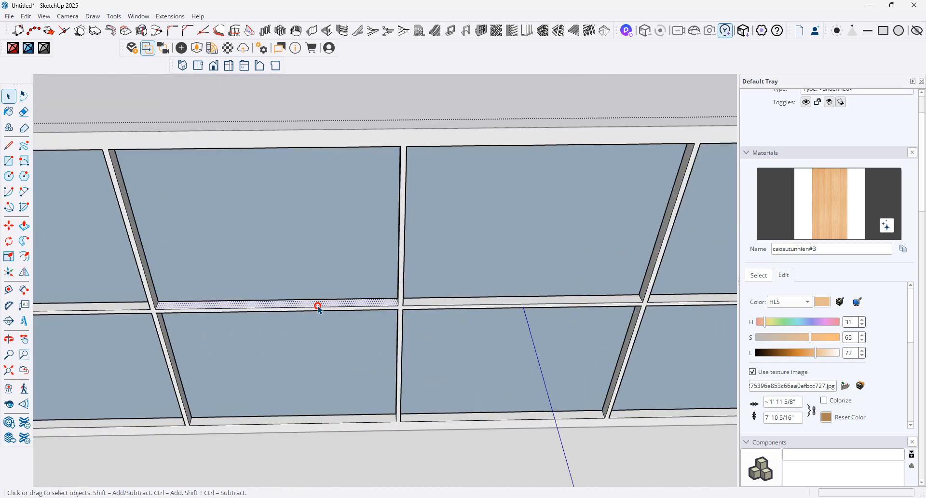
double_click(317, 307)
key("p")
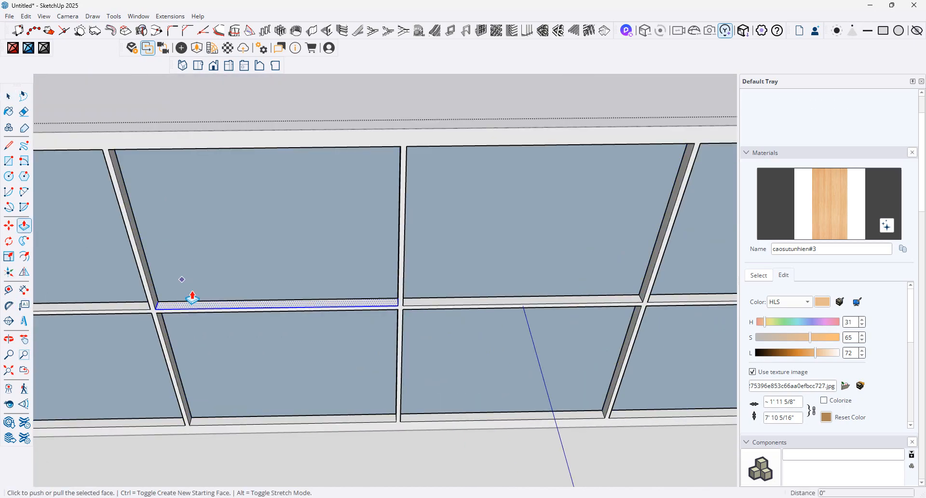
left_click(206, 324)
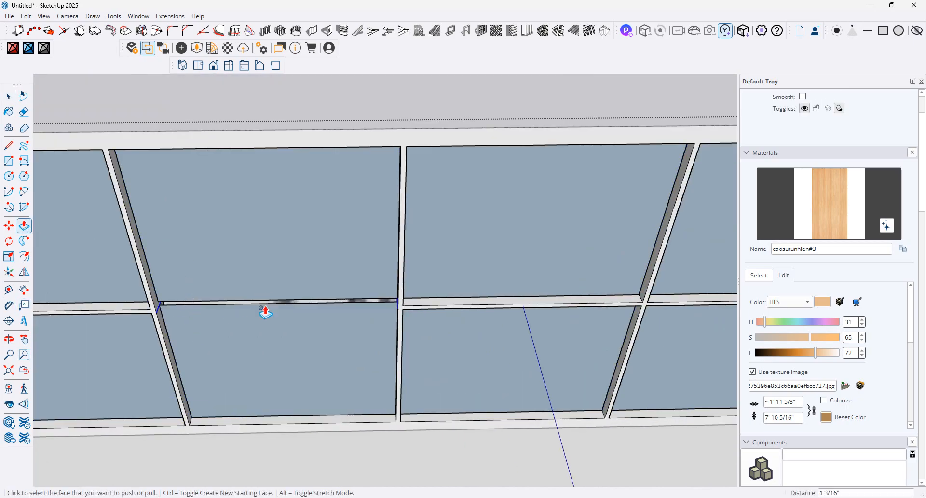
Step: Draw a thin rectangle across the gap at the pushed-down divider, spanning the width of that panel column
scroll(265, 312, "up", 1)
key("r")
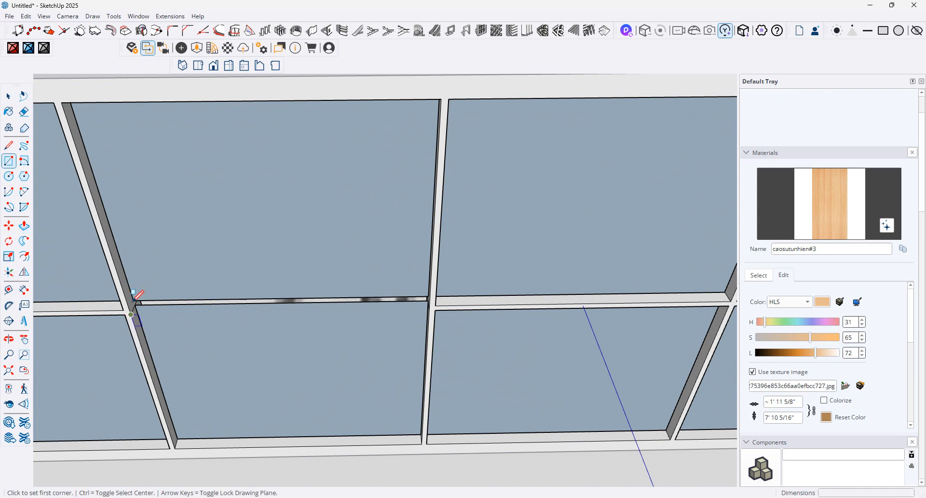
left_click(135, 305)
scroll(427, 287, "up", 1)
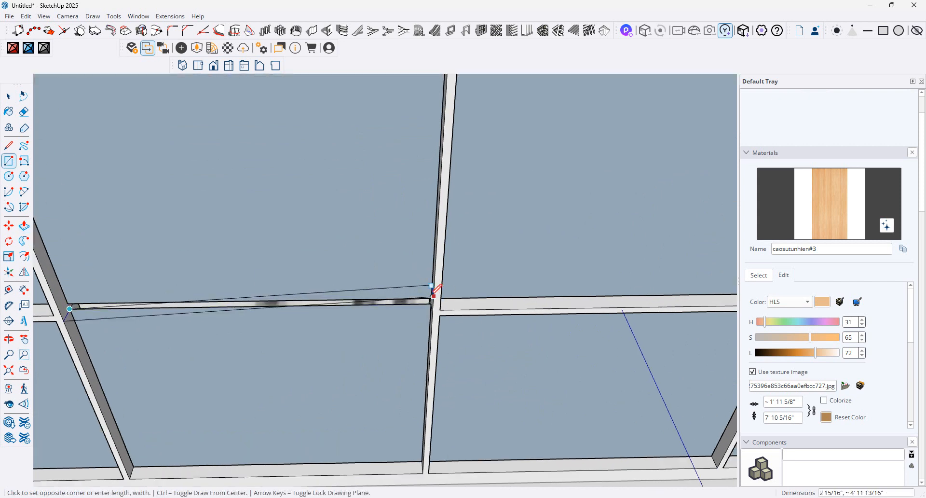
left_click(431, 297)
scroll(310, 275, "down", 2)
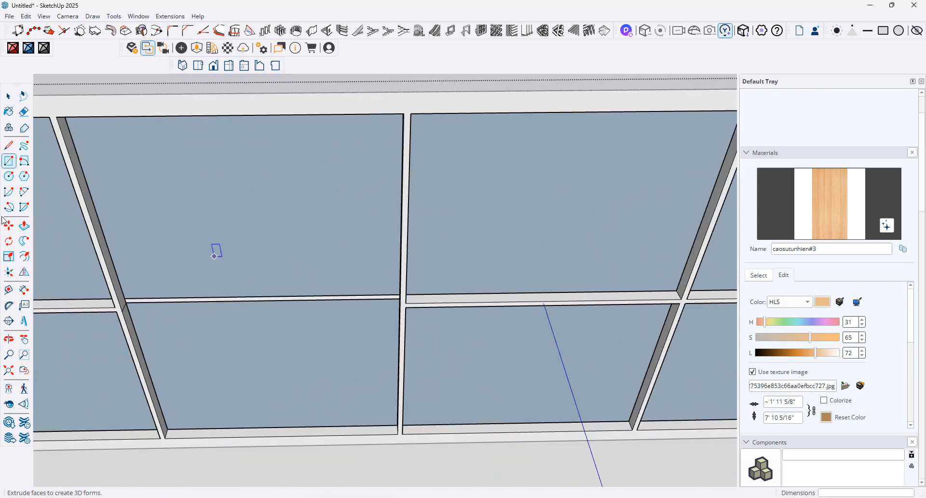
Step: Try to erase the upper edge of the thin strip between the second column's panes, and undo the erasure
left_click(268, 293)
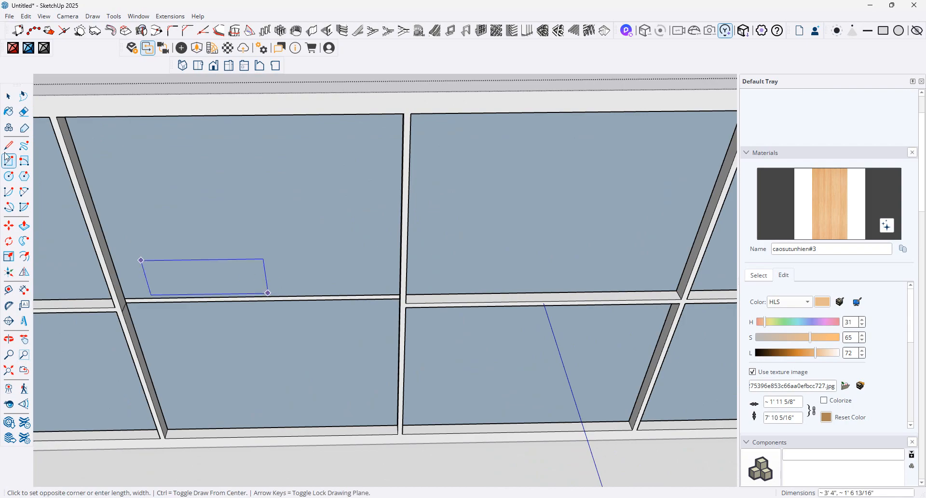
left_click(22, 115)
left_click(297, 292)
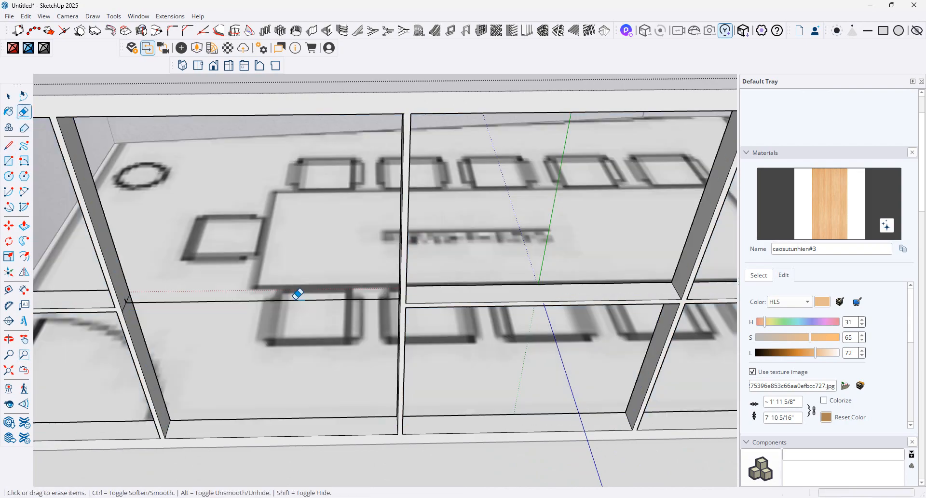
key("ctrl+z")
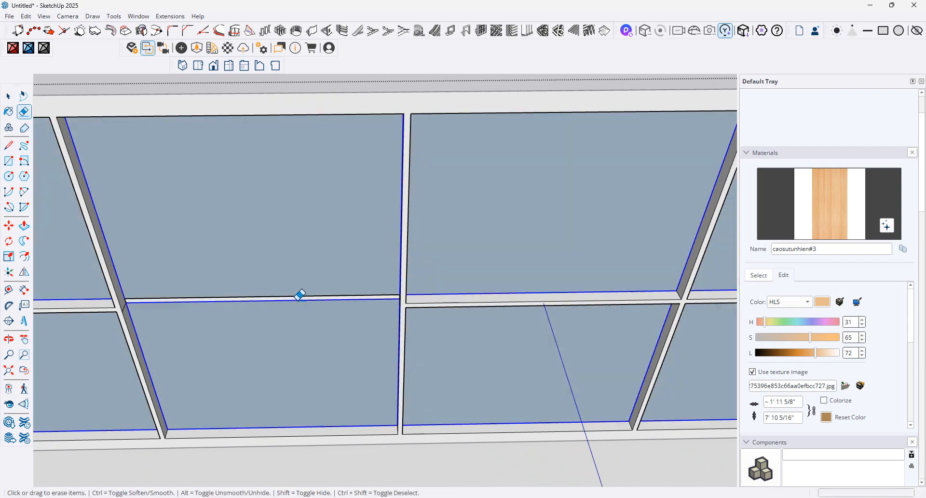
key("ctrl+y")
key("ctrl+z")
Step: Paint the partition's panes with the Glass_Basic_01 material from the Glass collection and close the frame group
mouse_move(293, 290)
middle_mouse_down()
mouse_move(309, 310)
mouse_move(296, 243)
middle_mouse_up()
left_click(758, 275)
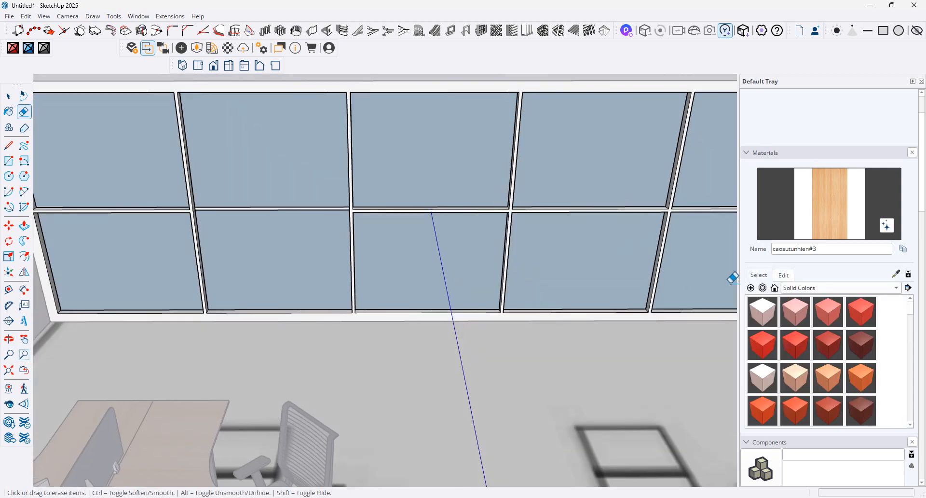
left_click(836, 292)
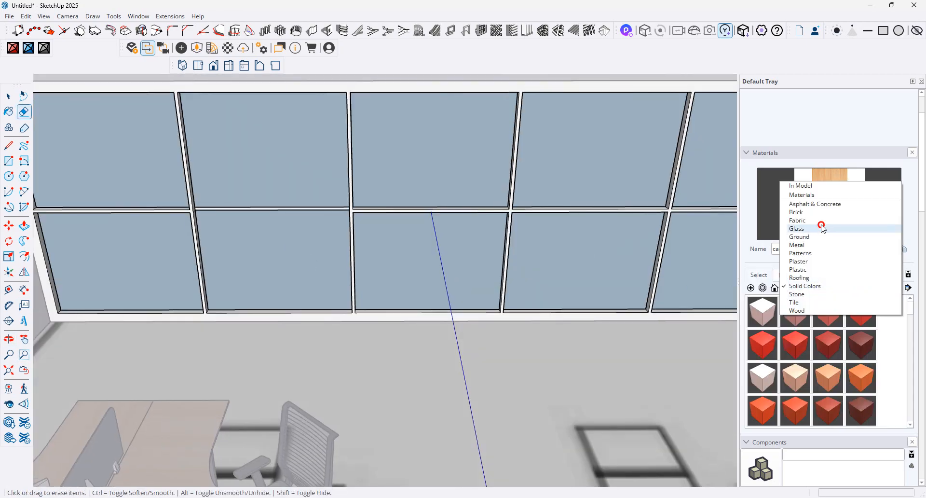
left_click(821, 225)
left_click(763, 317)
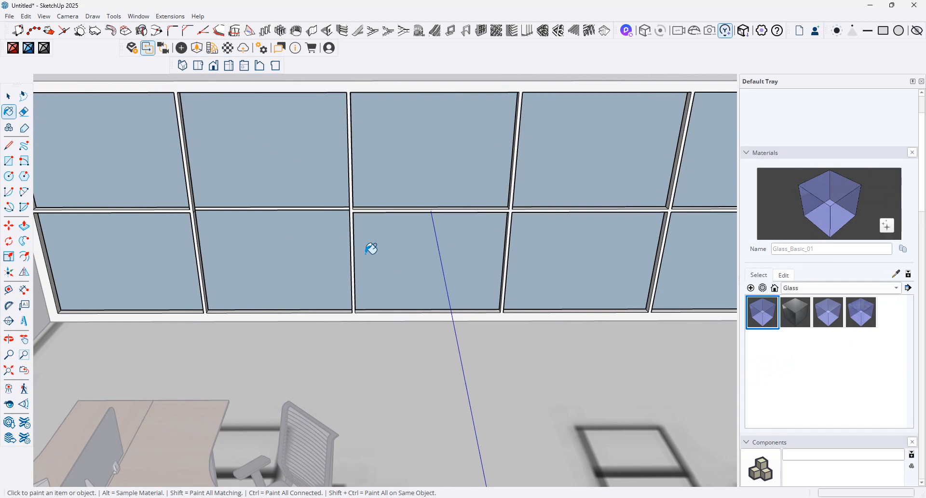
left_click(398, 243)
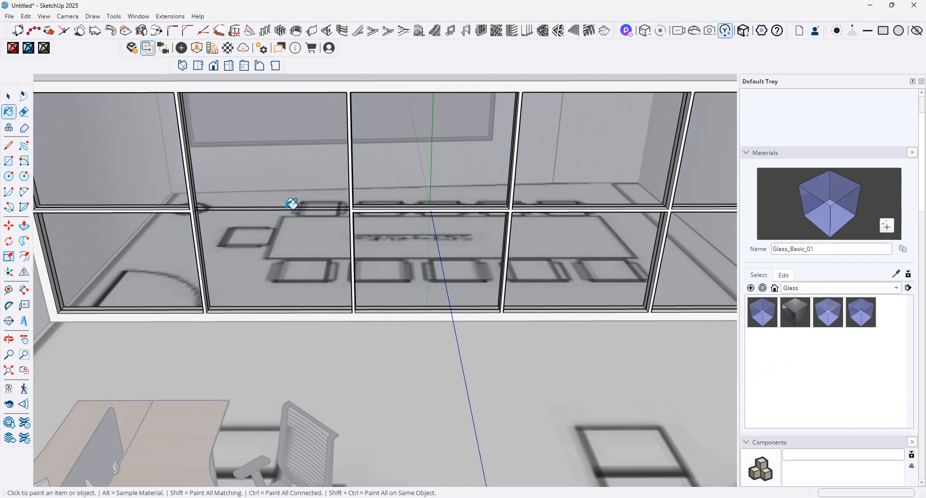
mouse_move(292, 205)
middle_mouse_down()
mouse_move(331, 341)
mouse_move(379, 286)
mouse_move(473, 301)
mouse_move(637, 368)
middle_mouse_up()
scroll(379, 286, "down", 5)
mouse_move(579, 367)
middle_mouse_down()
mouse_move(387, 383)
mouse_move(524, 186)
middle_mouse_up()
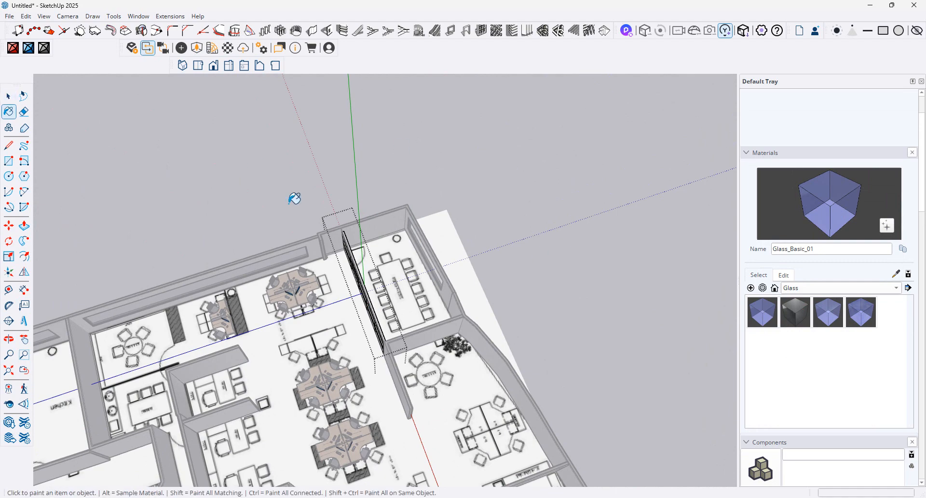
left_click(7, 98)
left_click(233, 130)
Step: Examine the office layout from several sides, including the meeting rooms, reception, desk clusters and toilet zone
scroll(335, 227, "down", 4)
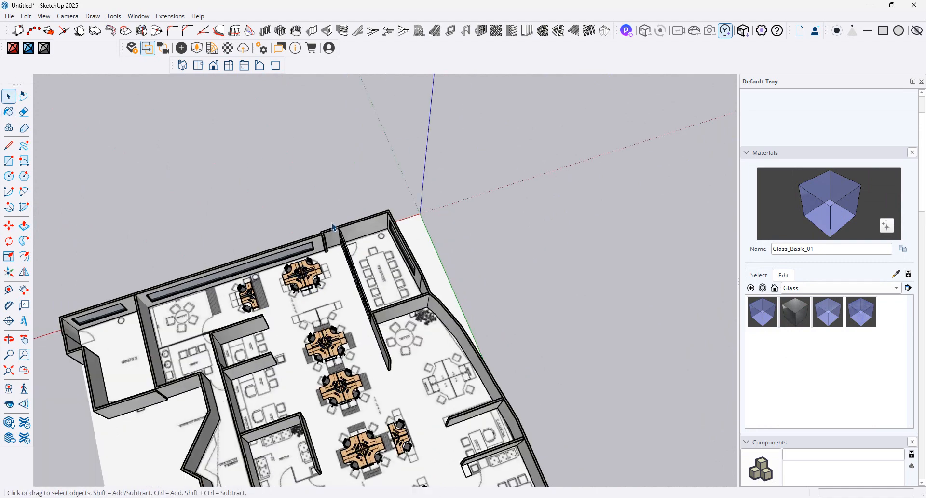
scroll(176, 379, "up", 5)
middle_click_drag(278, 408, 357, 340)
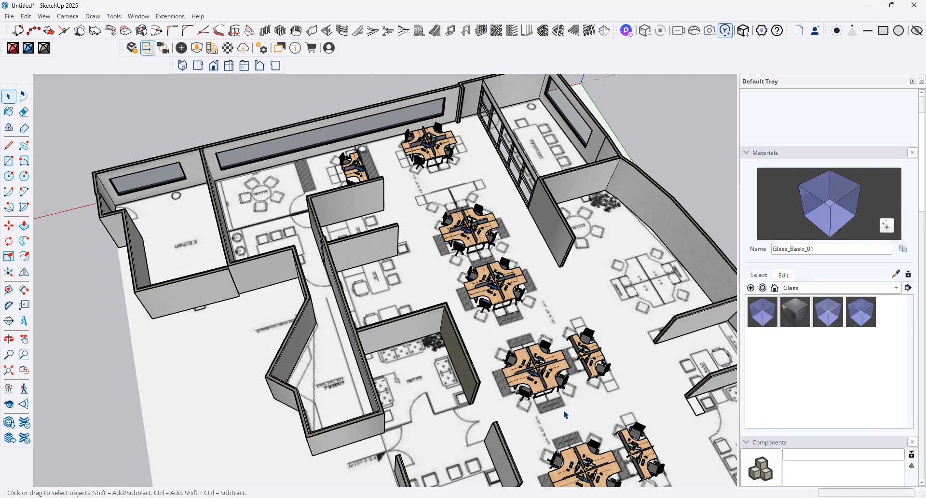
scroll(565, 414, "up", 1)
middle_click_drag(465, 404, 357, 424)
scroll(350, 427, "up", 4)
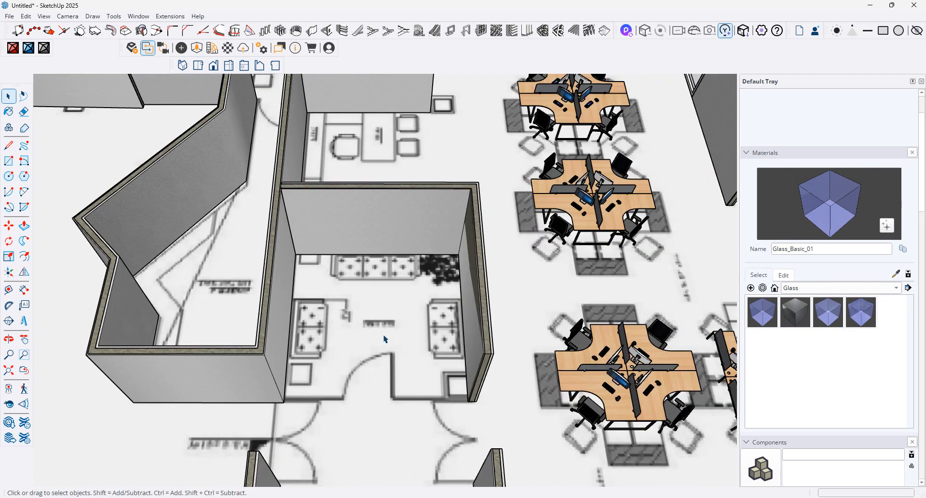
scroll(385, 339, "up", 3)
scroll(385, 337, "down", 6)
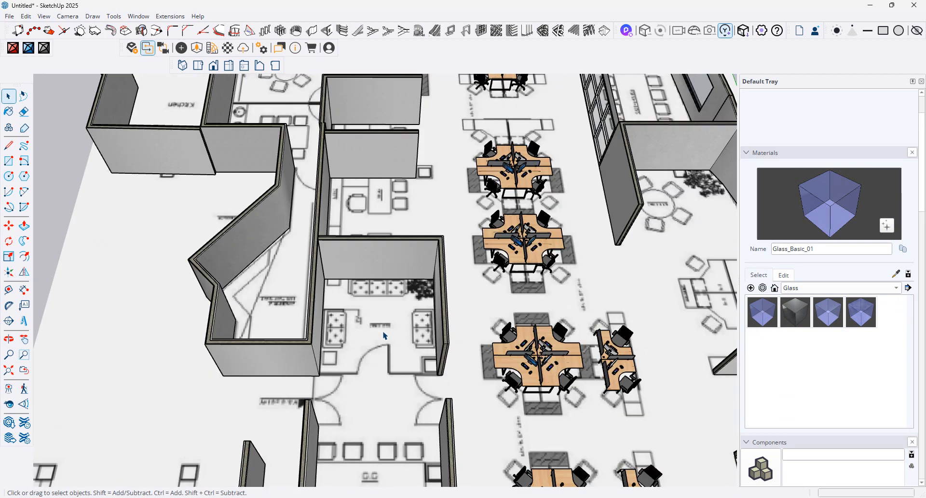
scroll(384, 336, "down", 3)
scroll(384, 336, "down", 2)
middle_click_drag(385, 336, 307, 295)
scroll(337, 318, "up", 3)
scroll(308, 292, "up", 5)
scroll(314, 292, "down", 3)
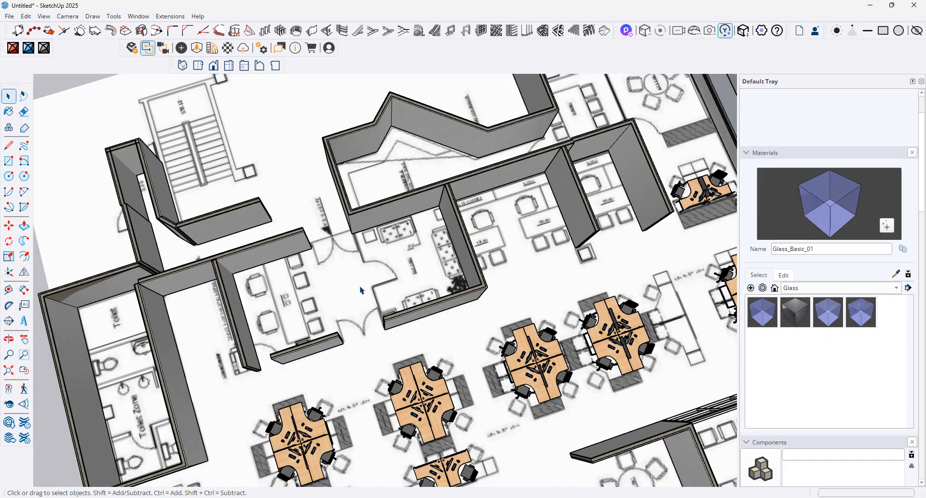
scroll(361, 290, "up", 3)
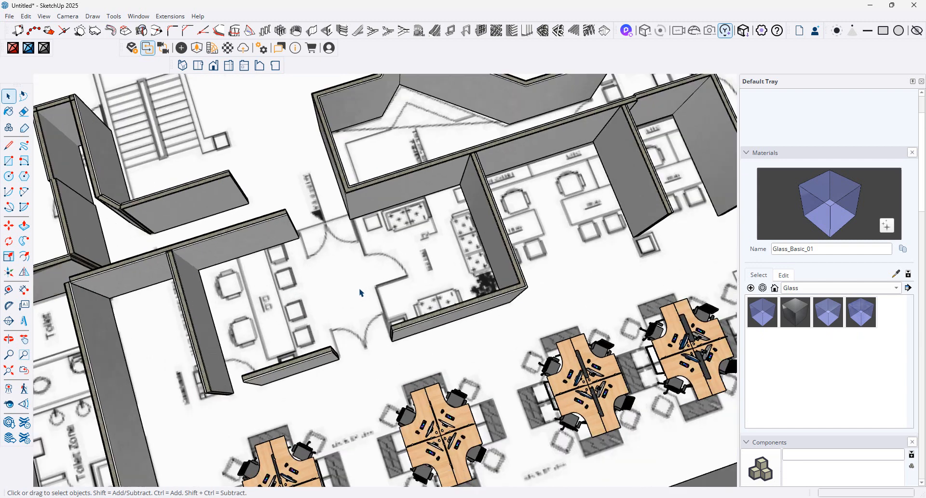
scroll(360, 291, "down", 4)
scroll(361, 291, "down", 3)
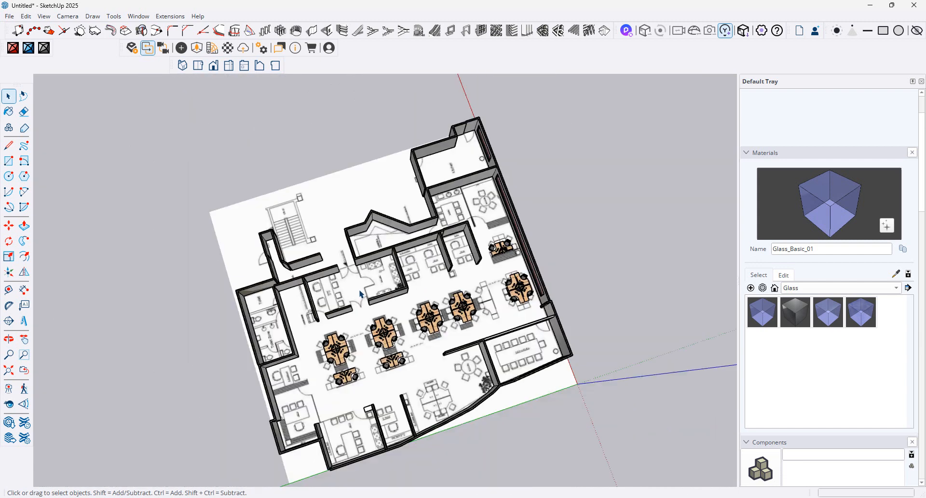
scroll(372, 355, "up", 7)
scroll(535, 359, "down", 4)
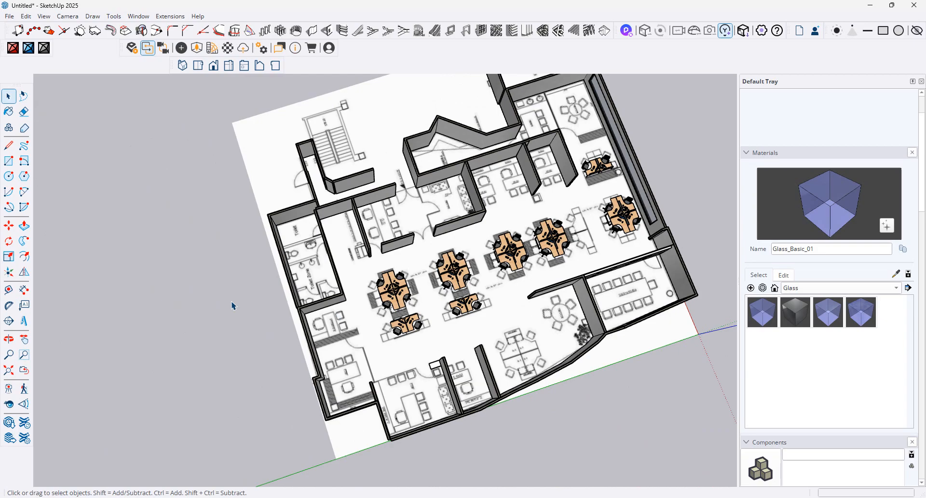
scroll(232, 304, "up", 5)
middle_click_drag(411, 360, 249, 342)
scroll(529, 364, "down", 3)
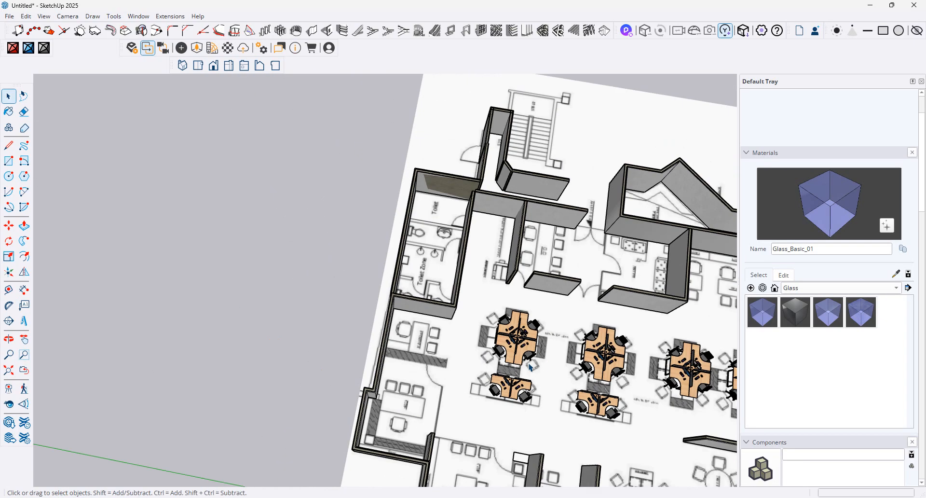
scroll(431, 354, "down", 4)
scroll(431, 354, "up", 2)
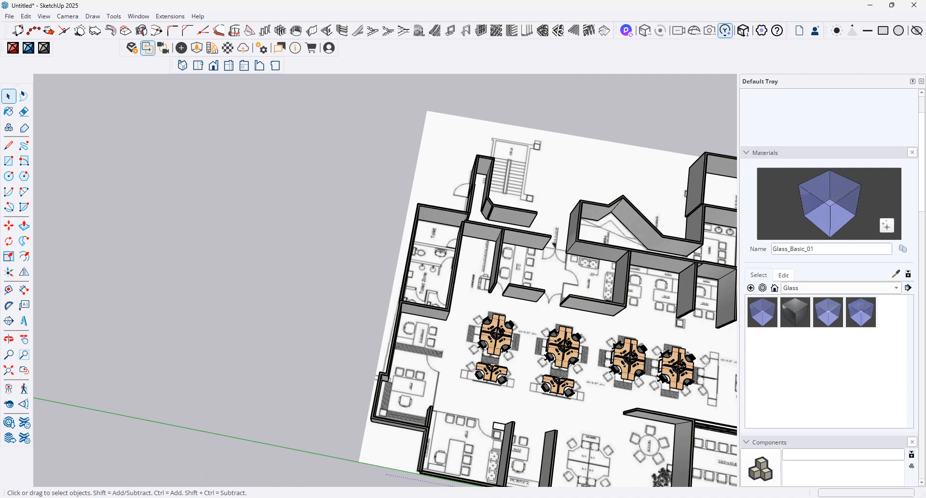
mouse_move(508, 497)
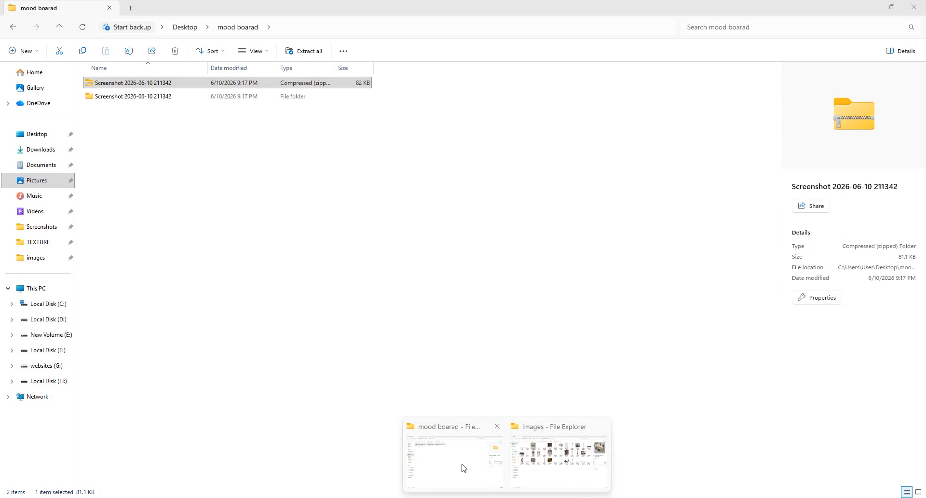
left_click(454, 464)
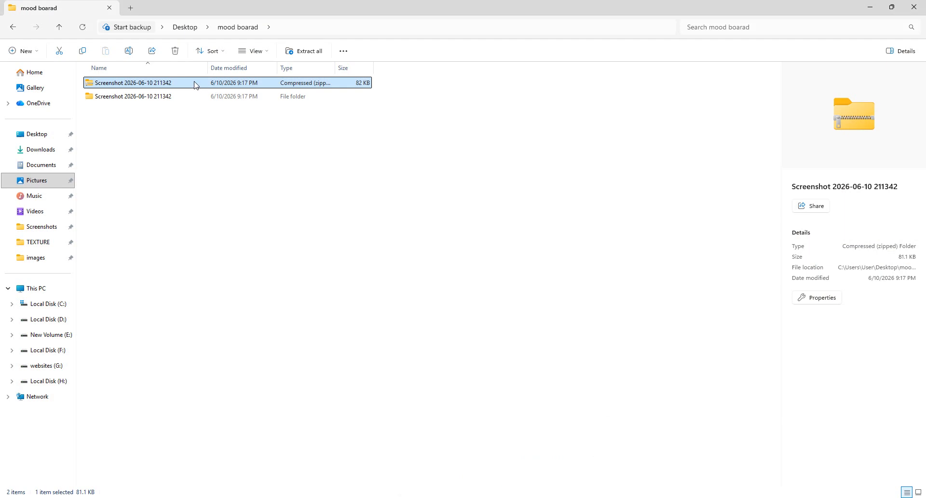
double_click(188, 96)
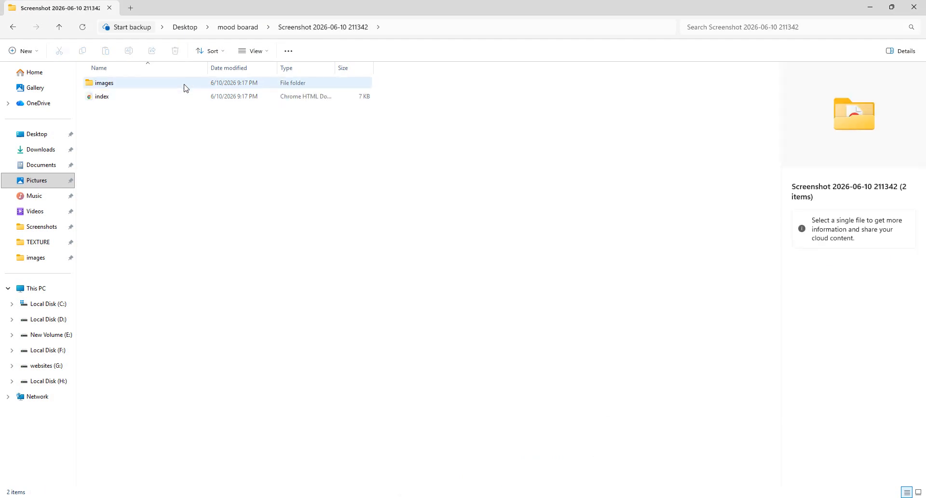
double_click(185, 88)
left_click(237, 92)
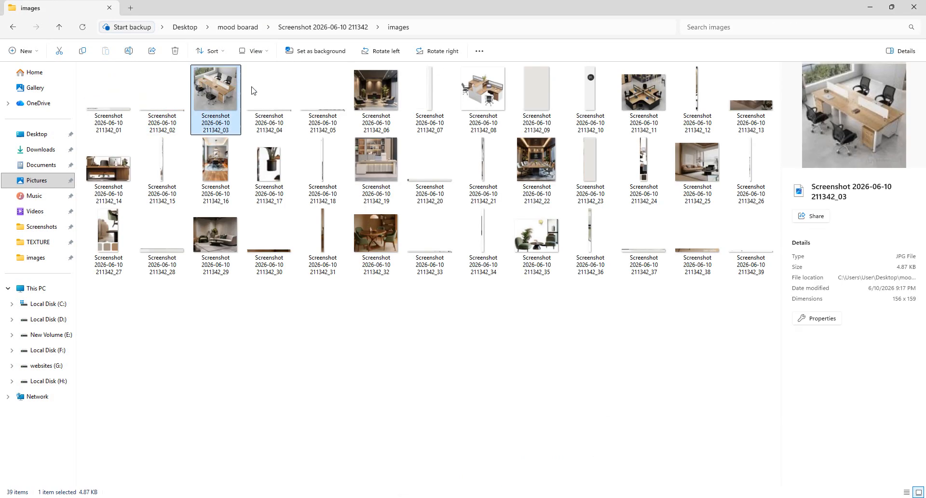
double_click(360, 95)
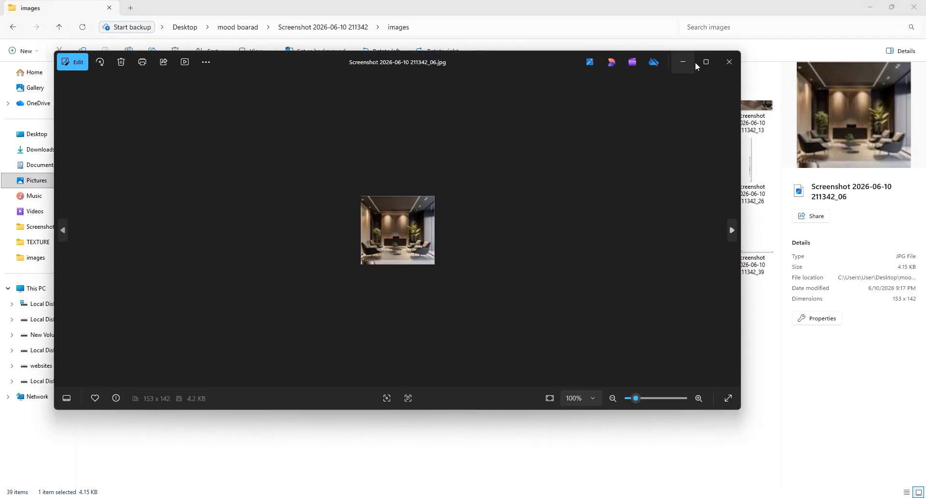
left_click(706, 62)
scroll(509, 238, "up", 4)
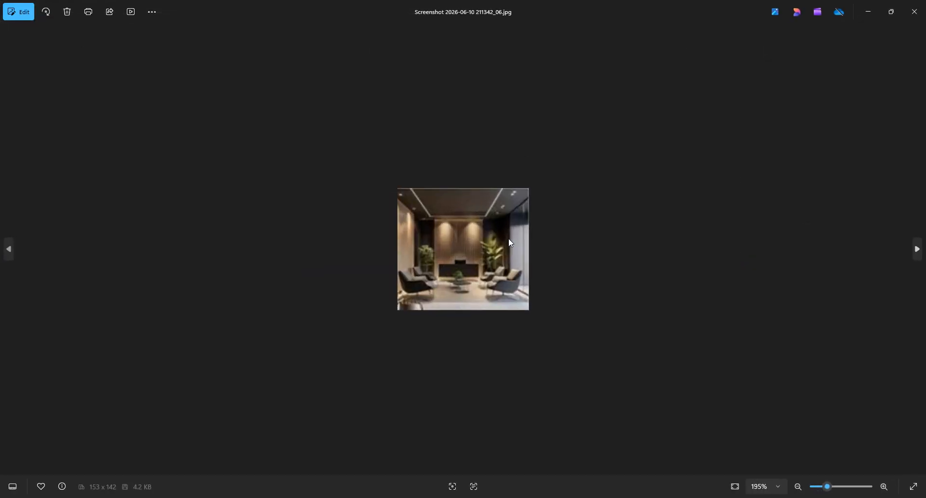
scroll(510, 242, "up", 3)
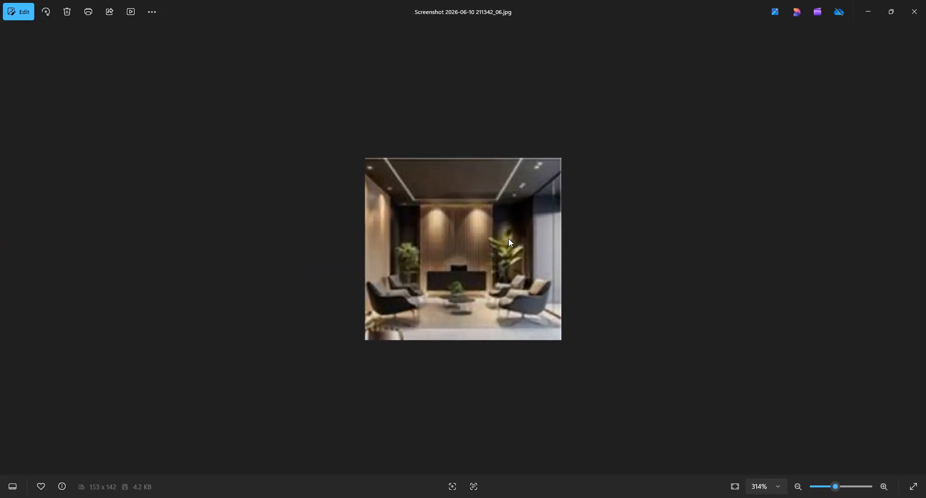
left_click(917, 20)
left_click(557, 158)
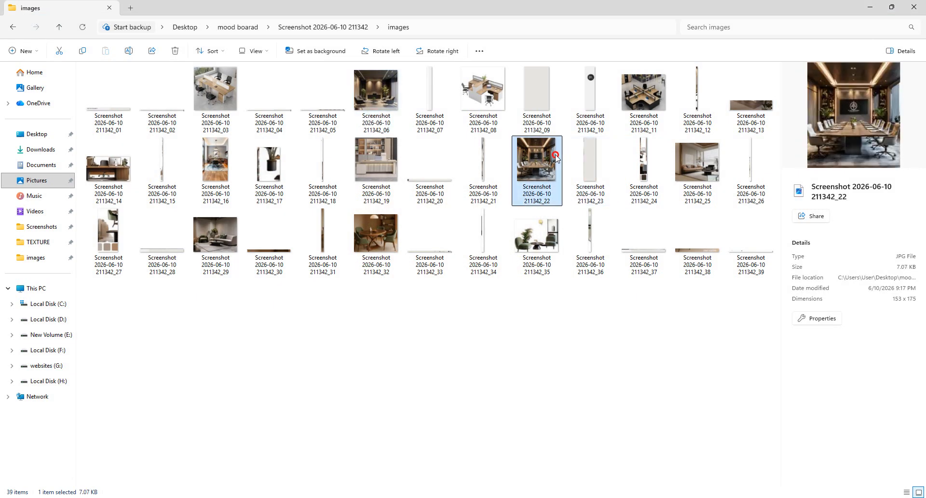
double_click(556, 157)
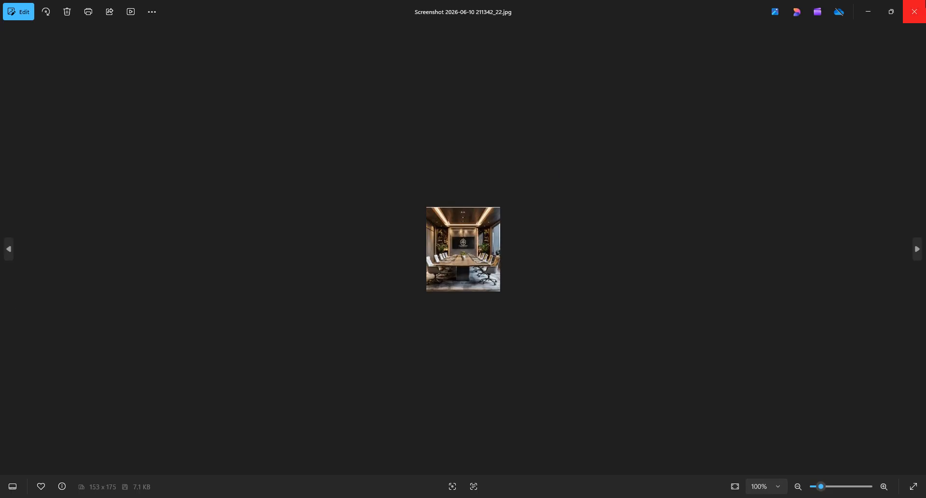
left_click(921, 8)
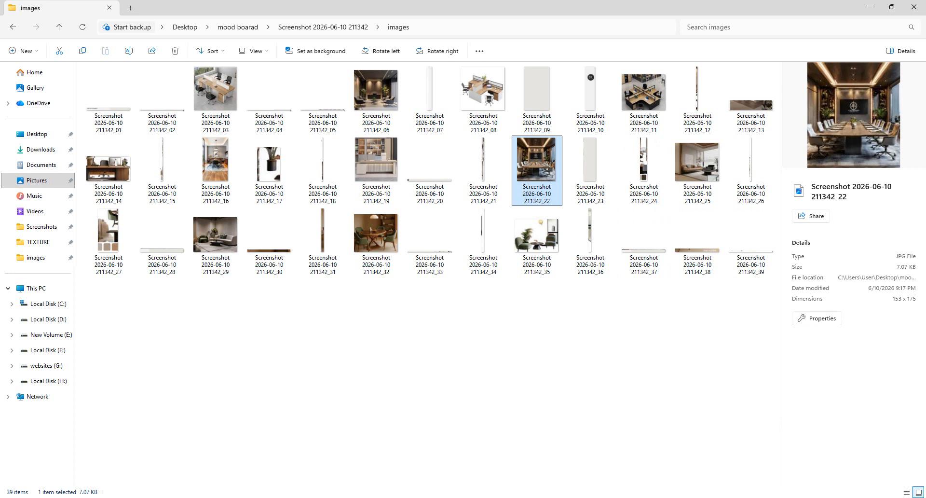
mouse_move(571, 497)
left_click(573, 474)
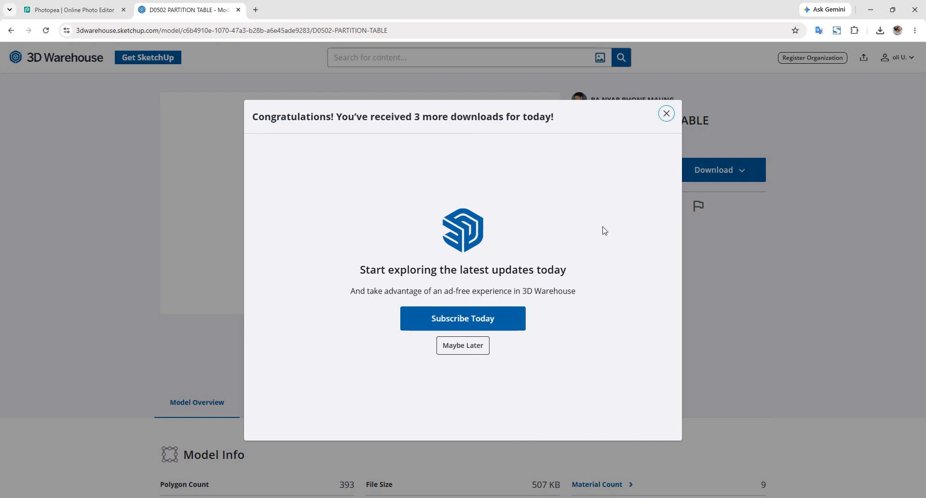
left_click(667, 114)
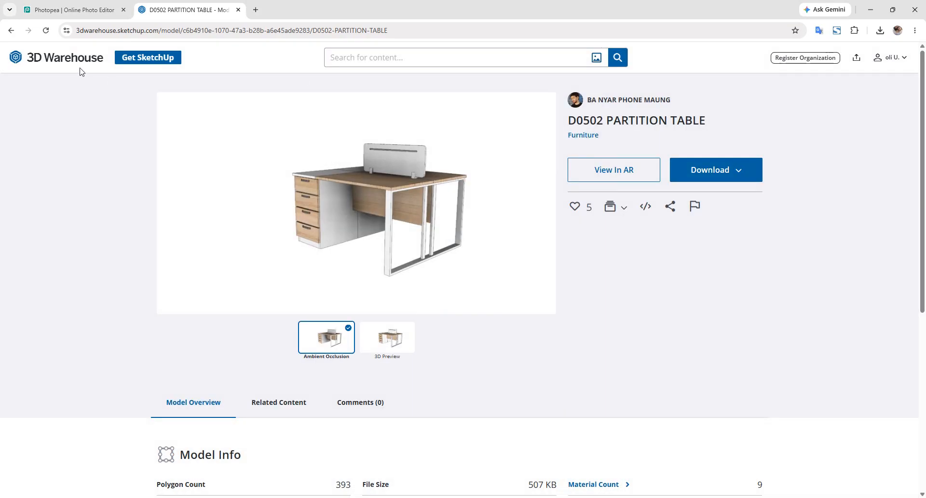
left_click(90, 57)
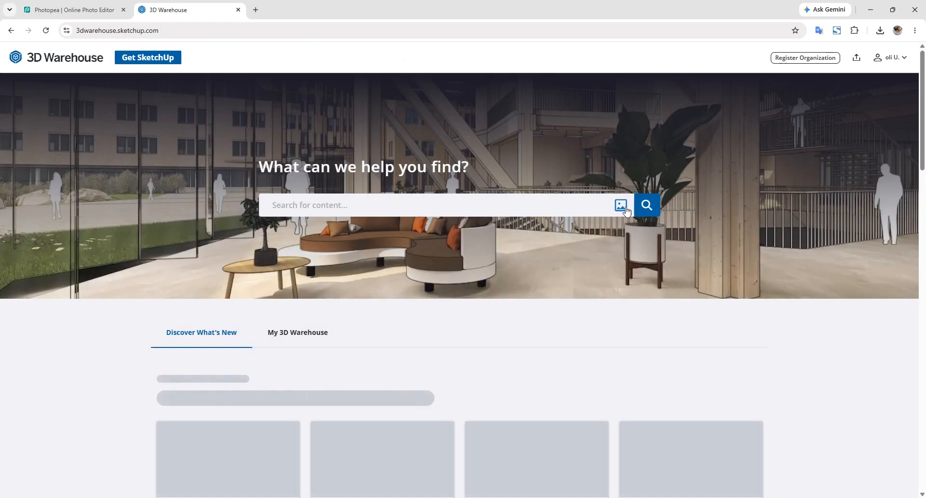
left_click(624, 207)
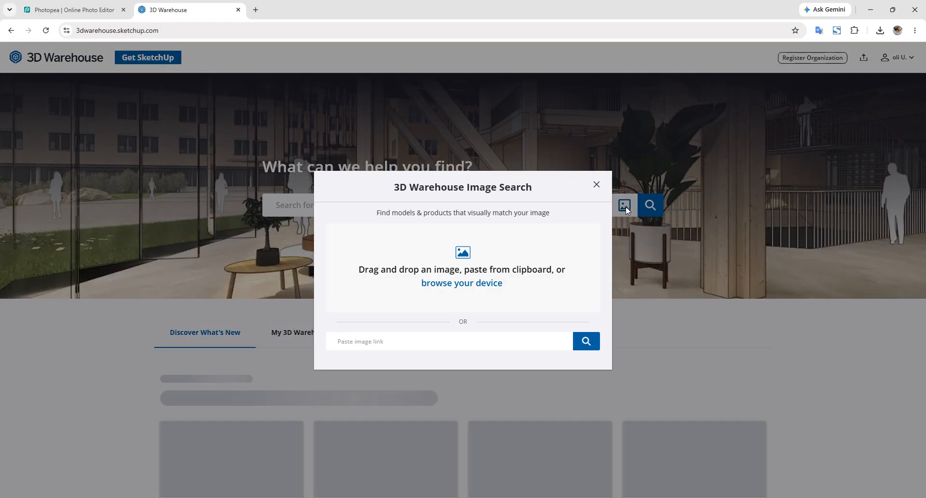
left_click(477, 292)
scroll(762, 251, "down", 2)
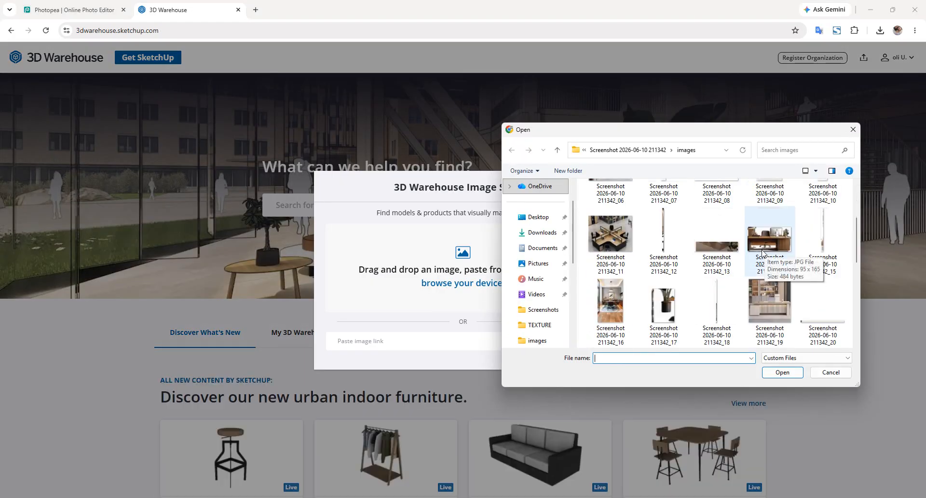
scroll(762, 252, "down", 1)
double_click(677, 308)
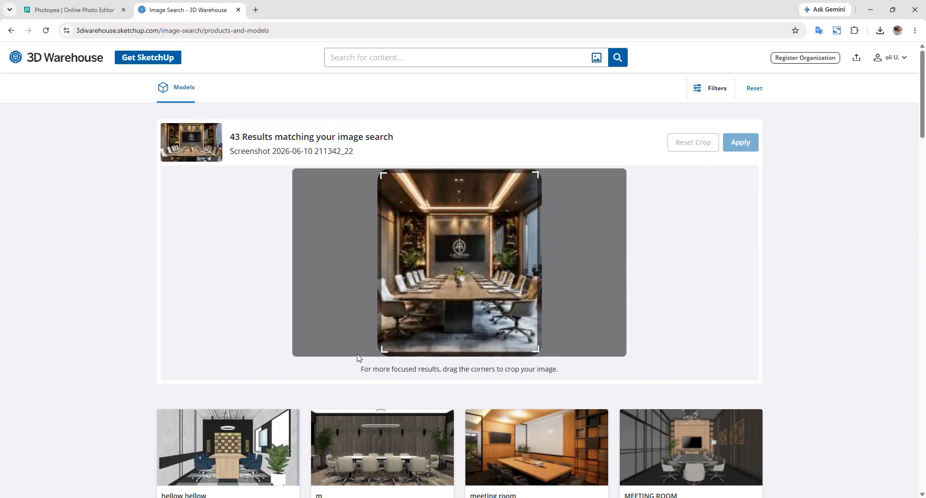
Step: Collapse the crop preview and download the 8.7 MB Meeting Room model from the search results
left_click(804, 341)
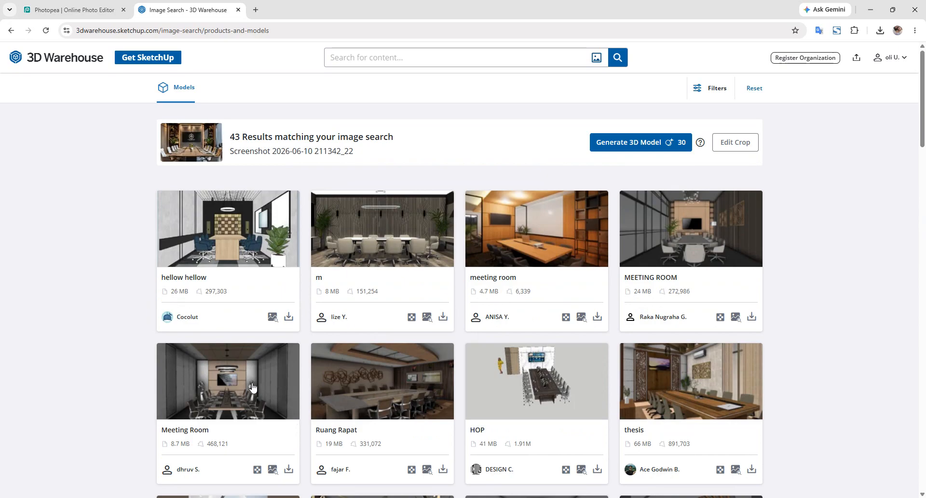
scroll(252, 387, "down", 1)
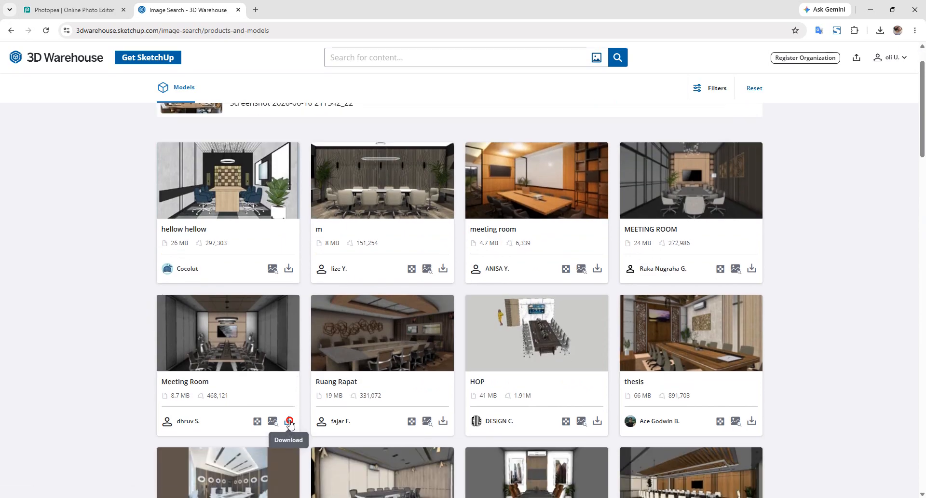
left_click(289, 421)
left_click(338, 335)
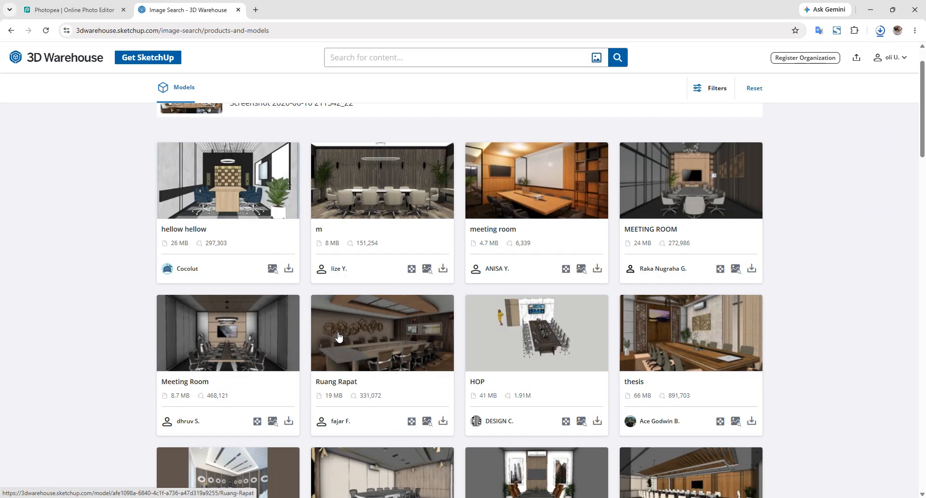
Step: Find the Conference Room model with the long wooden table, download it as a SketchUp file, and minimize the browser
scroll(339, 337, "down", 3)
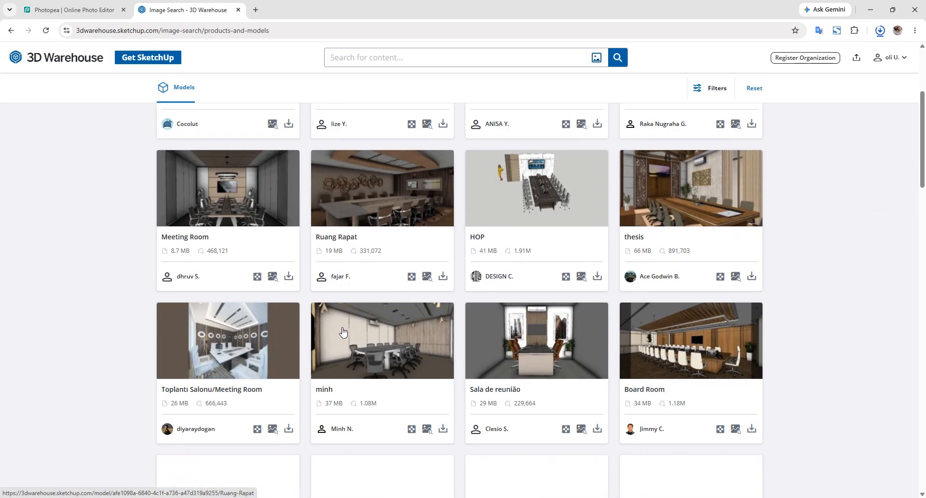
scroll(565, 197, "down", 5)
scroll(565, 197, "up", 2)
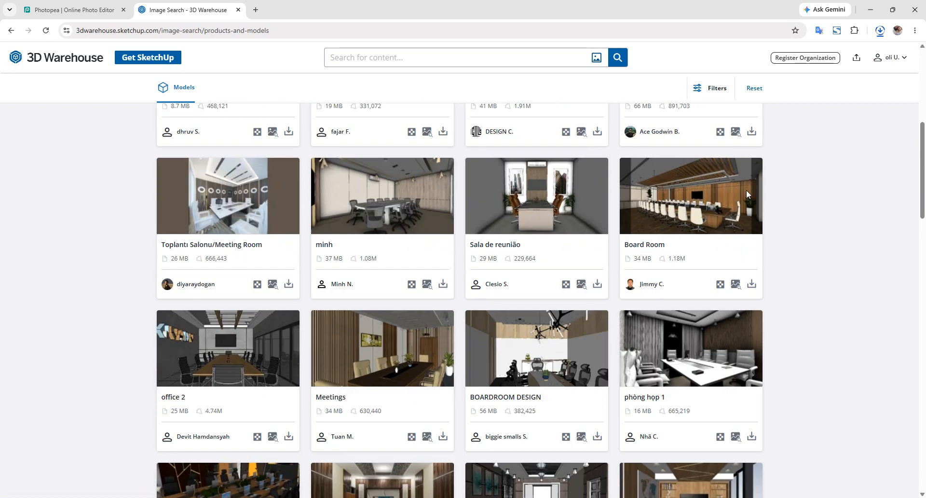
scroll(504, 255, "down", 5)
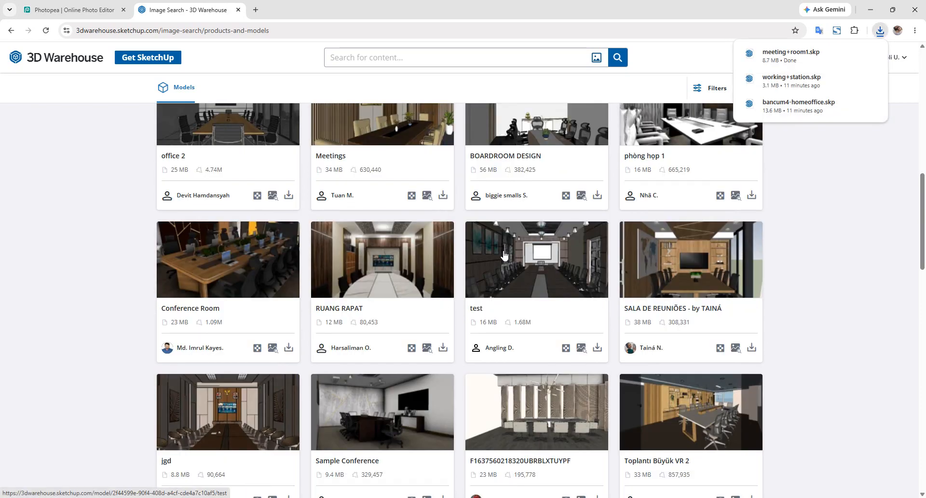
left_click(272, 257)
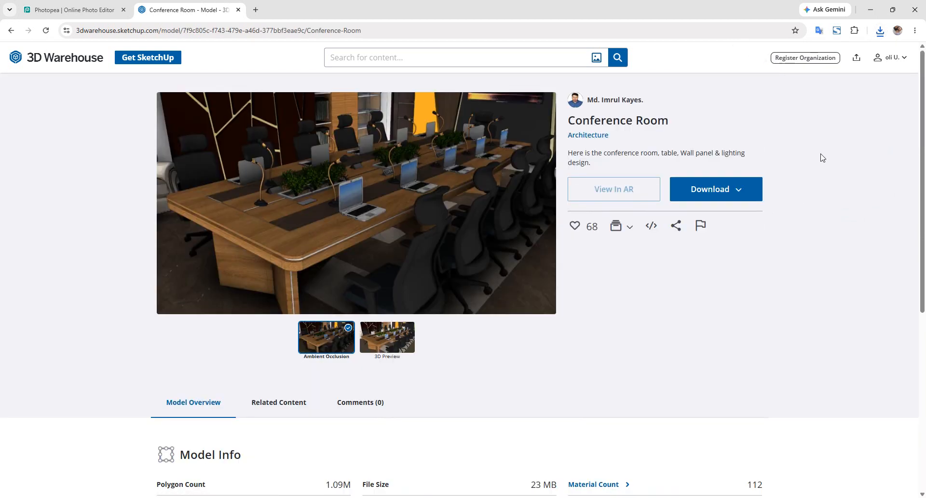
left_click(745, 183)
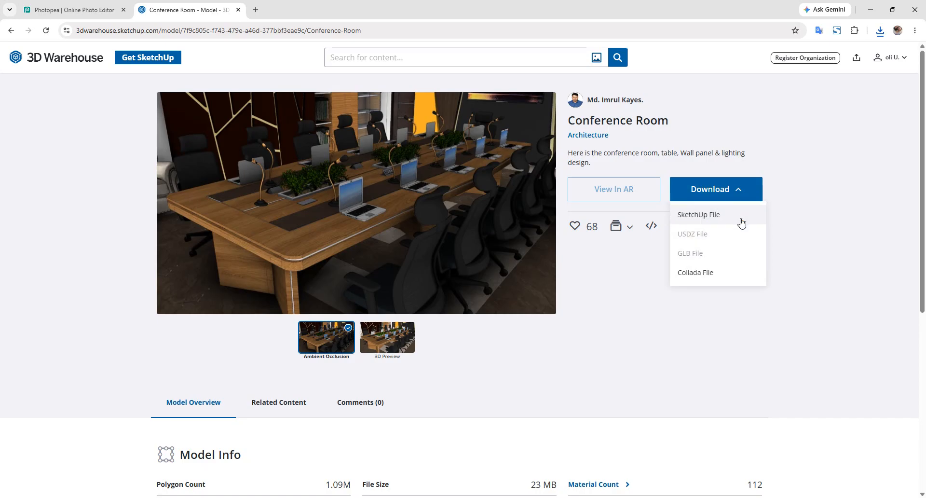
left_click(742, 222)
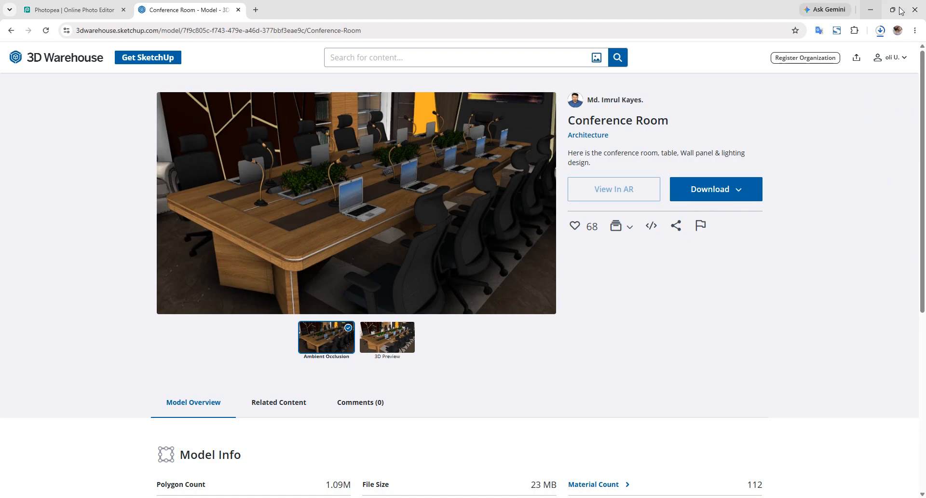
left_click(871, 10)
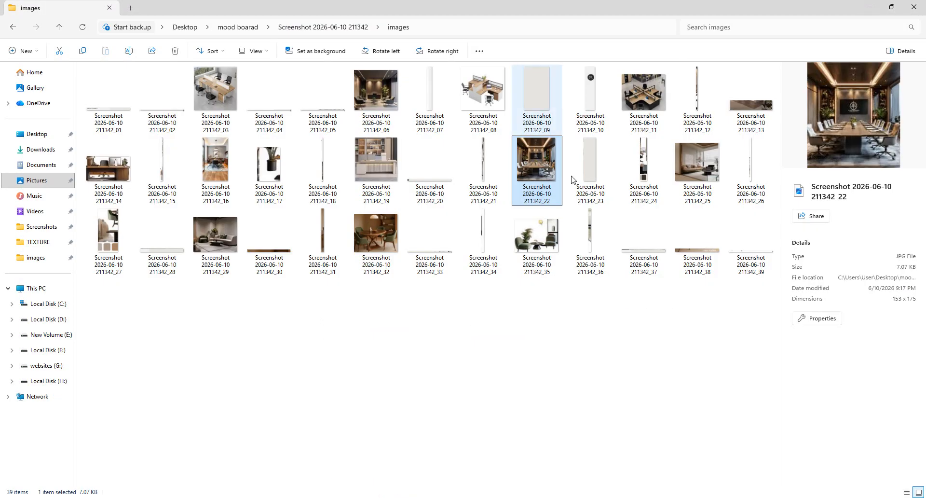
Step: Switch to SketchUp, import meeting+room1 from the Downloads folder and place it outside the floor plan beyond the stairs
key("alt+Tab")
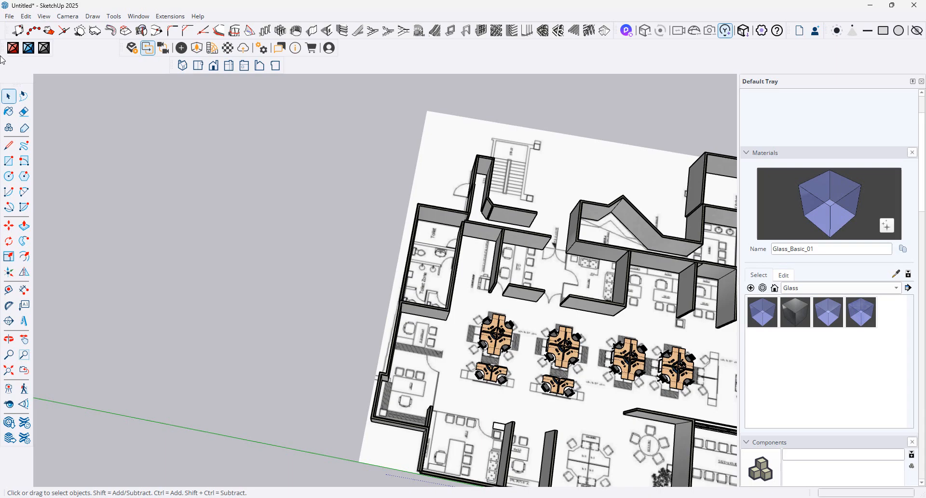
left_click(9, 16)
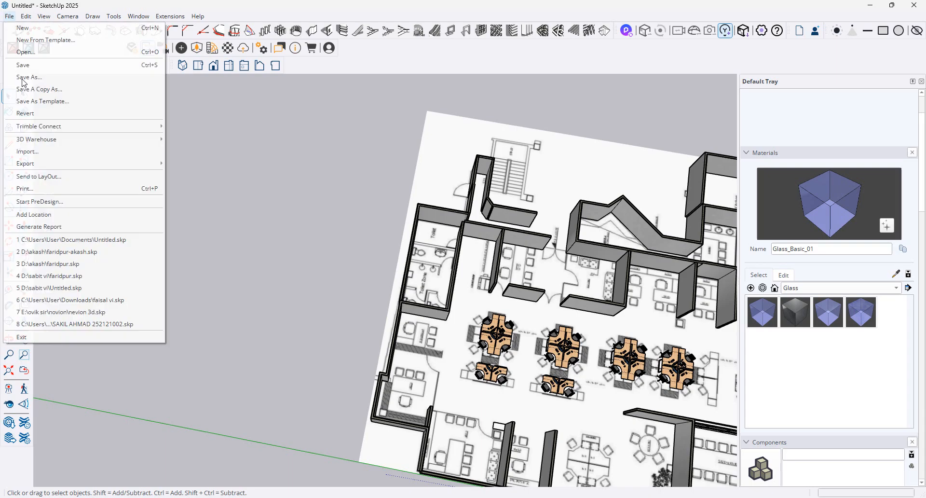
left_click(52, 154)
scroll(44, 126, "up", 5)
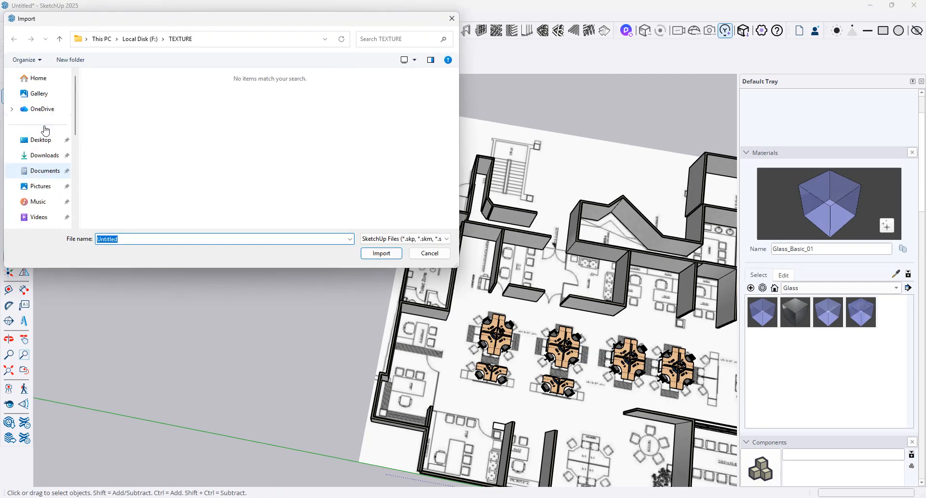
left_click(47, 156)
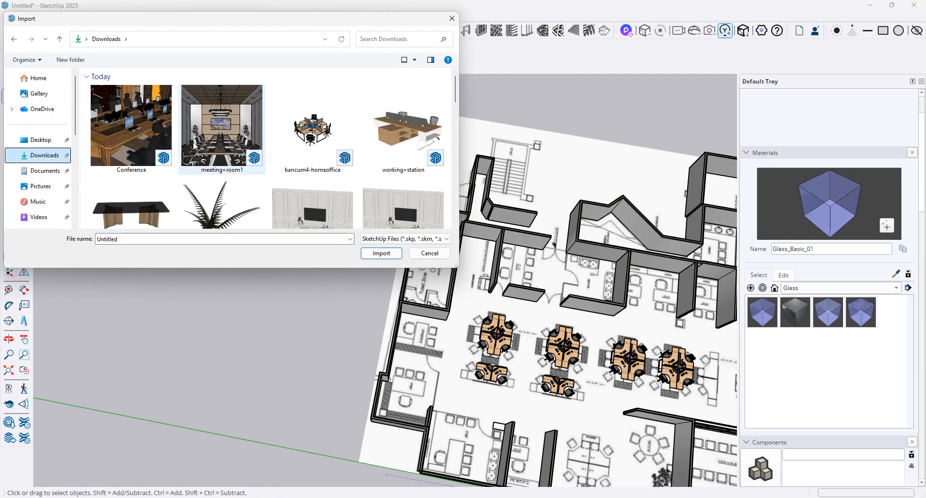
double_click(237, 150)
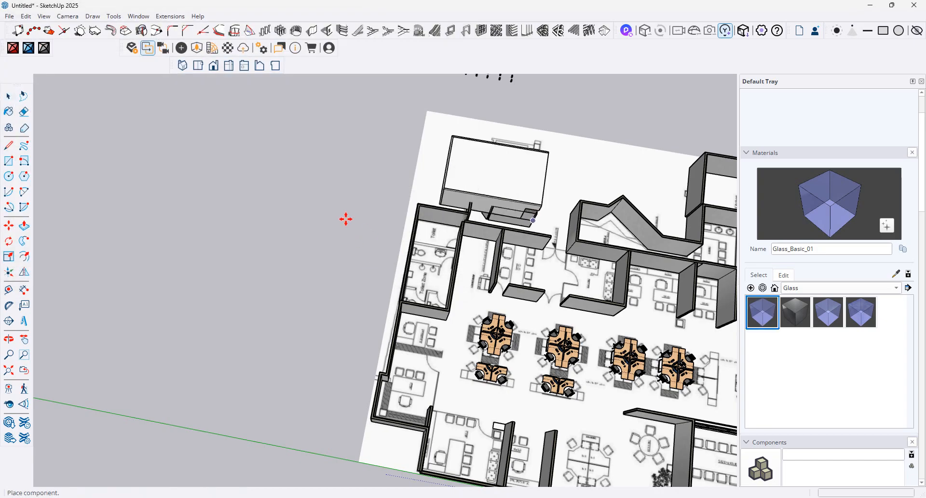
scroll(345, 217, "down", 3)
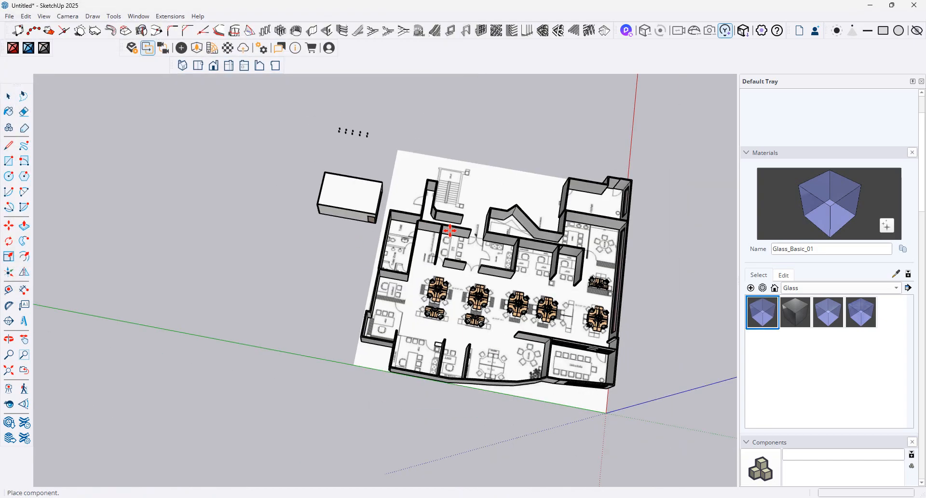
left_click(322, 154)
Step: Examine the imported meeting room's interior, including its table, chairs, wall panels and ceiling lights
scroll(322, 154, "up", 10)
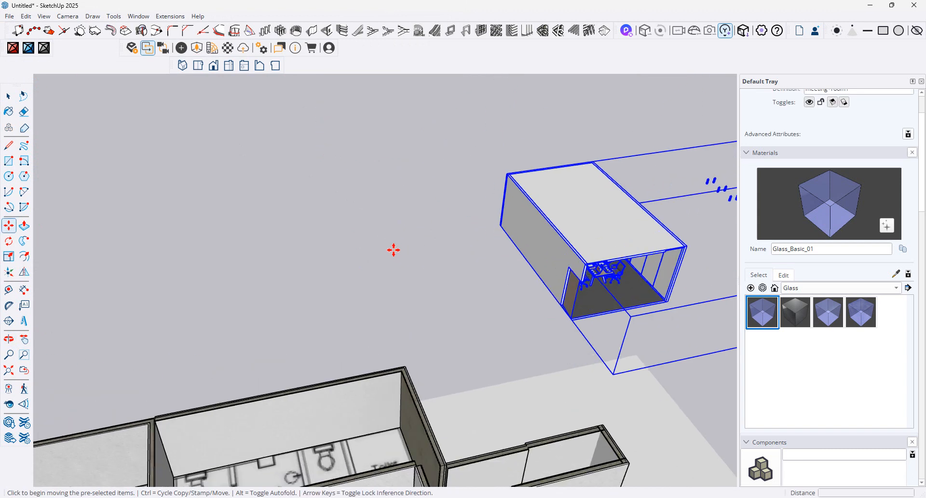
middle_click_drag(394, 250, 624, 354)
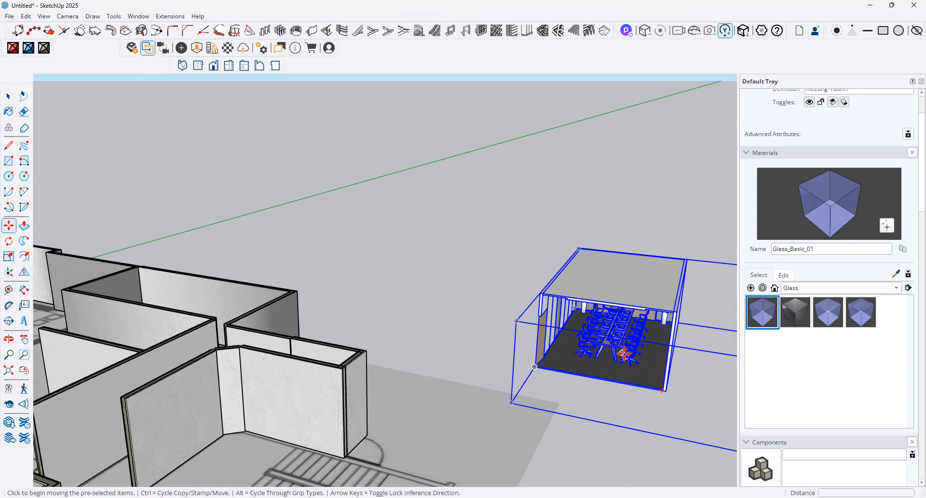
scroll(625, 353, "up", 3)
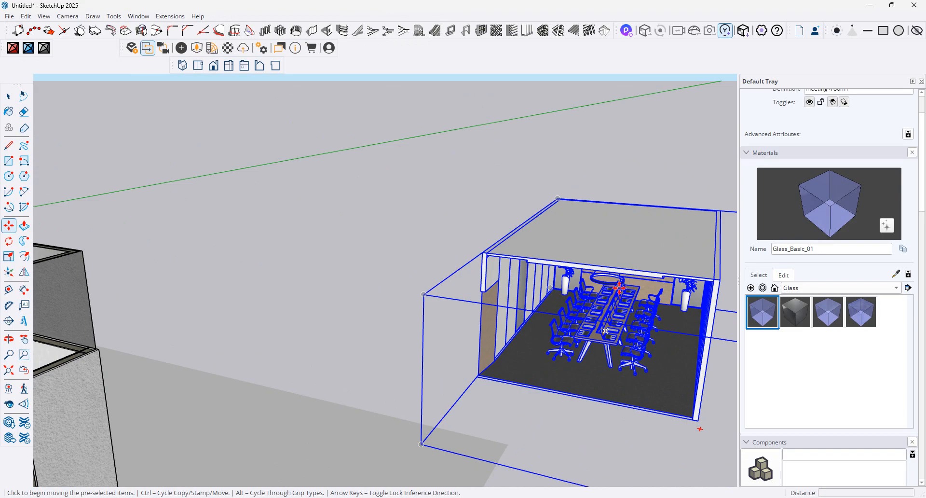
middle_click_drag(619, 288, 53, 160)
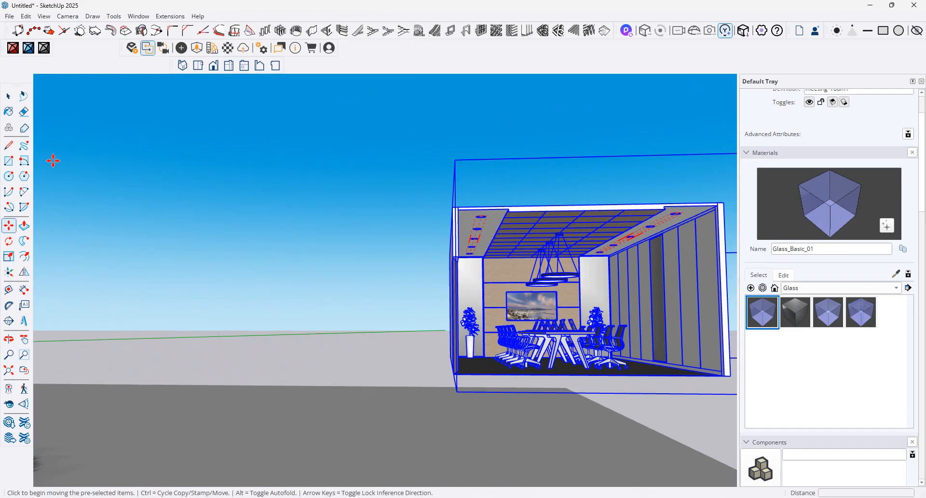
left_click(9, 96)
middle_click_drag(659, 205, 682, 334)
scroll(603, 270, "down", 5)
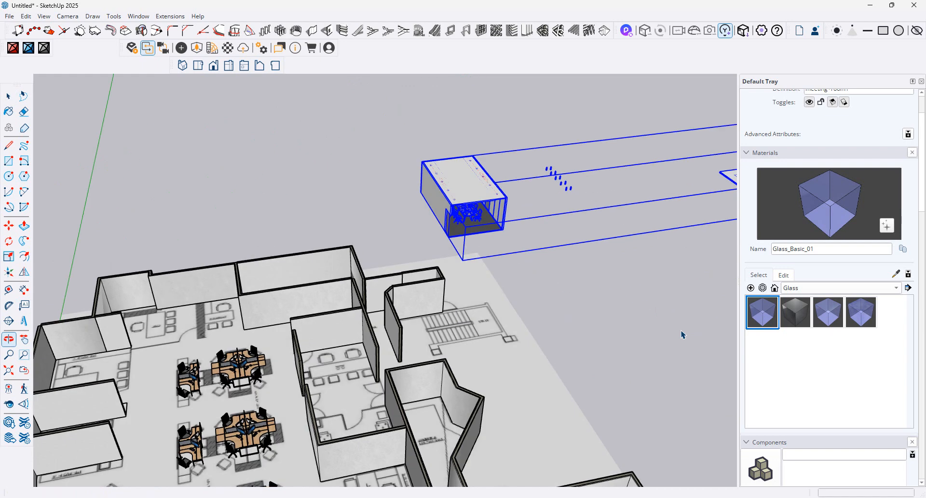
Step: Move the imported meeting room into the central room next to the stairs and snap its front corner to the wall corner
left_click(9, 224)
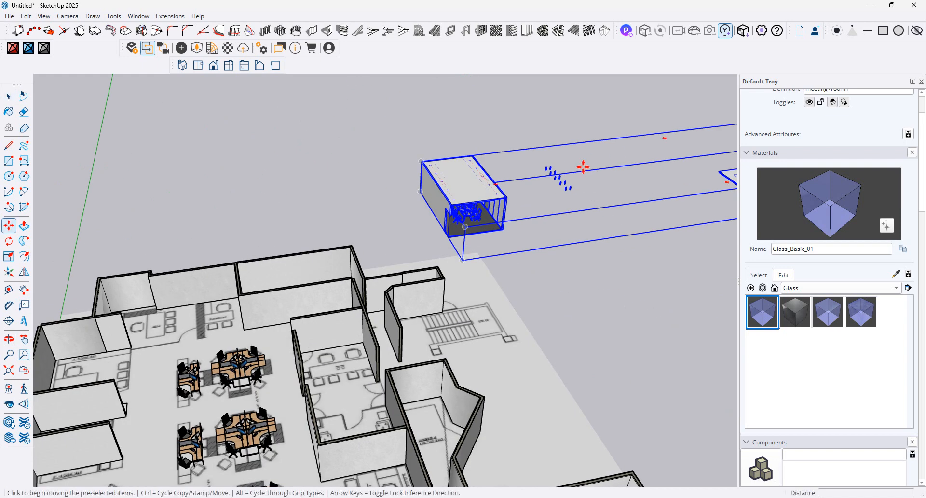
left_click(476, 156)
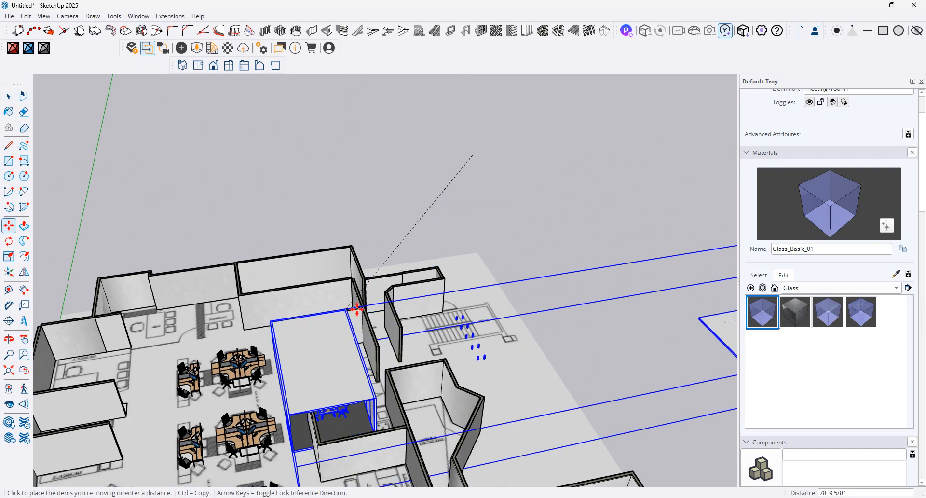
left_click(365, 307)
middle_click_drag(340, 320, 590, 345)
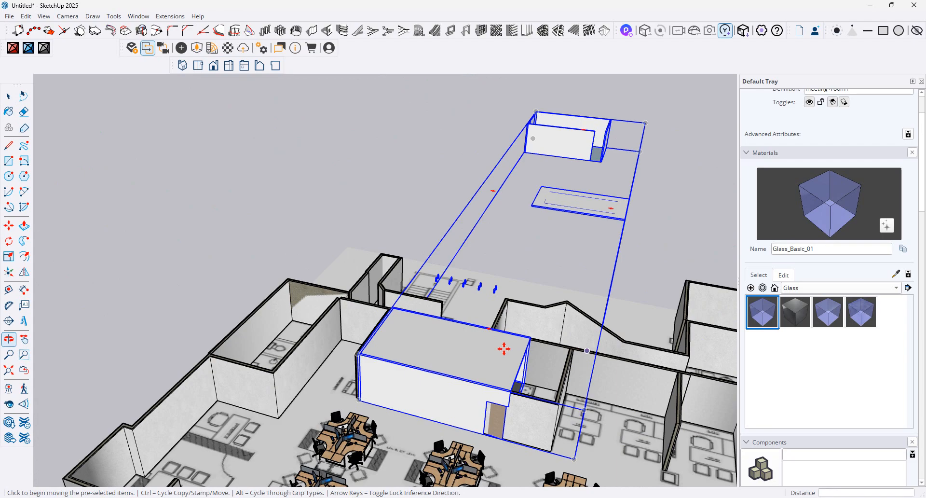
scroll(362, 370, "up", 6)
left_click(339, 349)
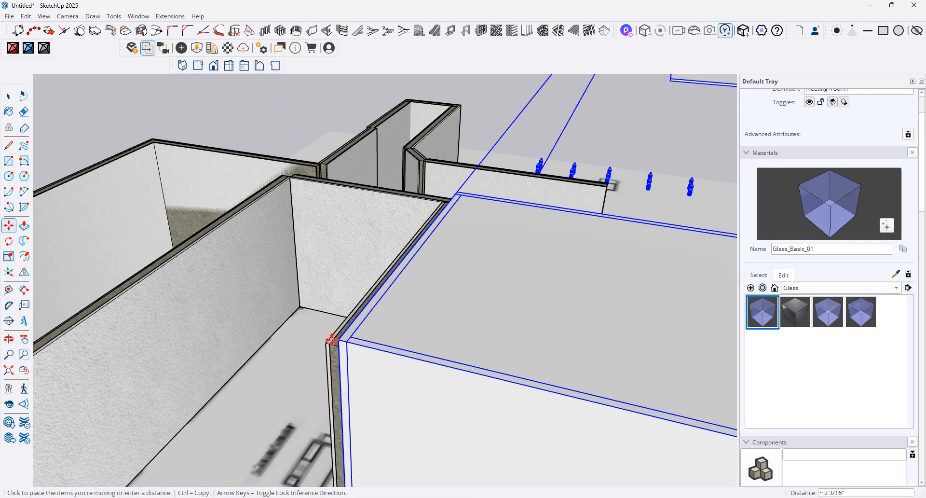
left_click(331, 347)
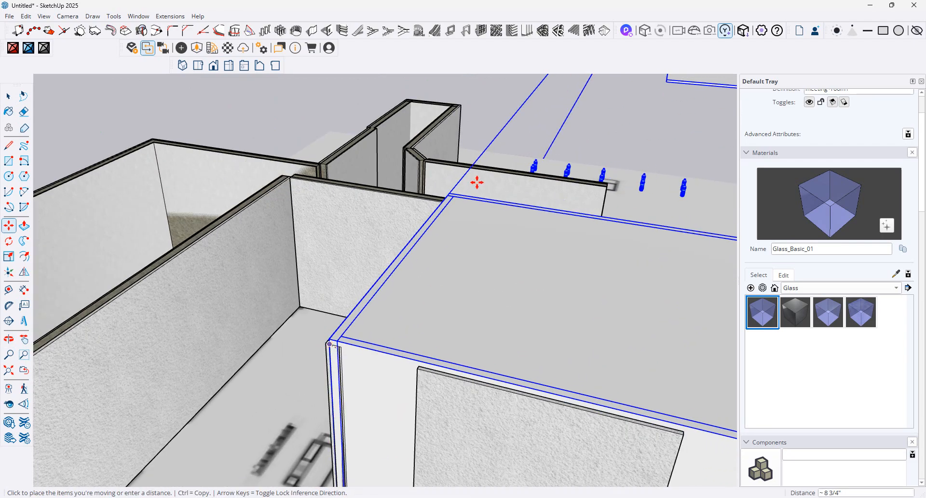
Step: Shift the meeting room so its rear corner meets the junction of the central room's walls
middle_click_drag(474, 181, 753, 275)
scroll(511, 155, "up", 4)
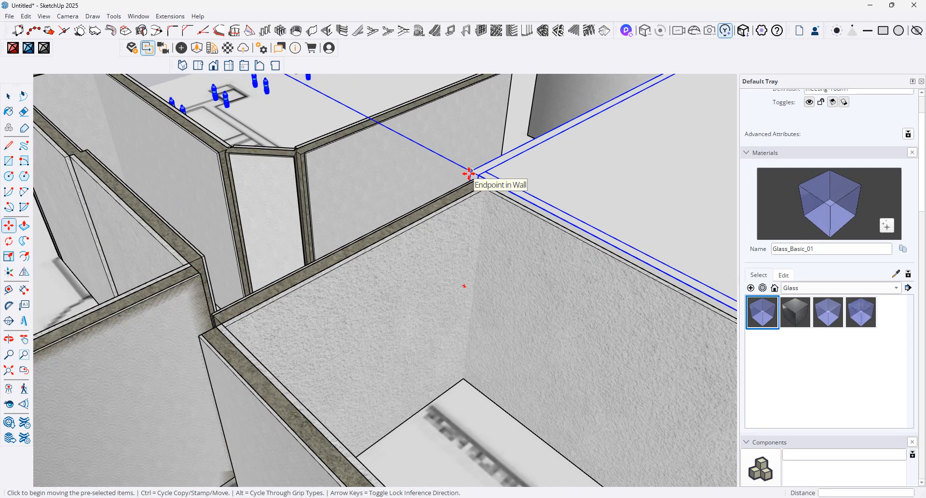
left_click(474, 177)
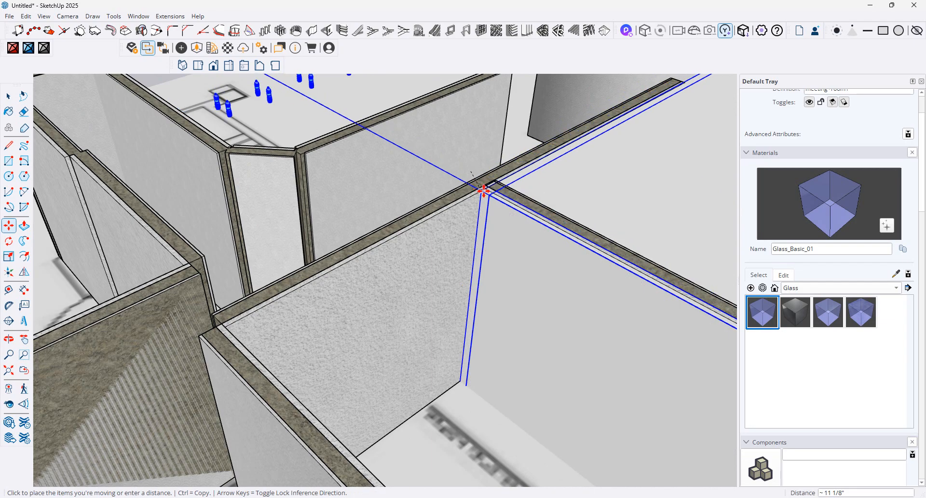
left_click(486, 196)
left_click(489, 195)
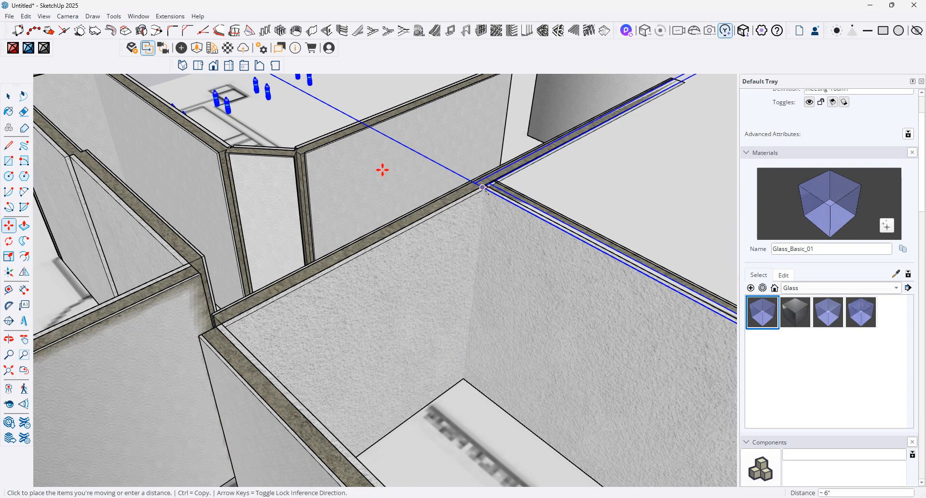
left_click(482, 187)
Step: Examine how the meeting room fits within the central room's walls from the open end and the desk side
scroll(478, 207, "down", 7)
middle_click_drag(478, 208, 227, 189)
middle_click_drag(699, 308, 391, 244)
scroll(391, 244, "down", 5)
scroll(449, 345, "up", 4)
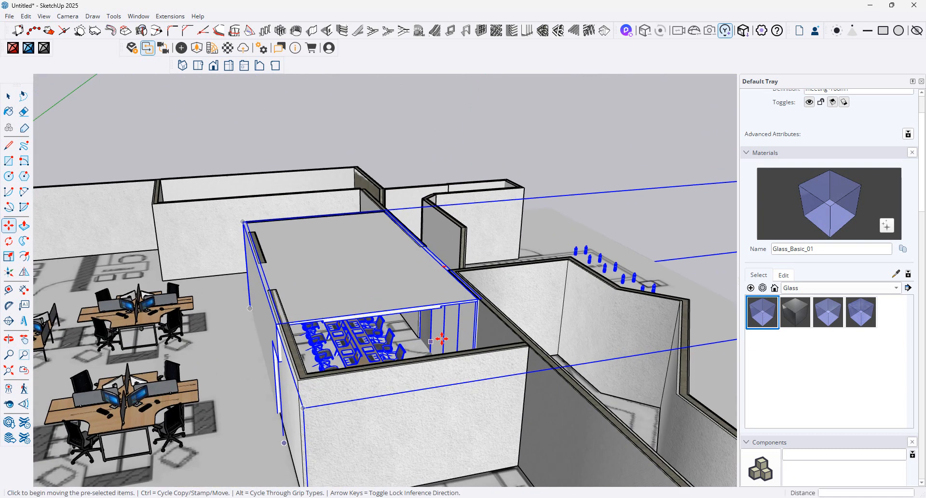
middle_click_drag(420, 372, 507, 415)
scroll(371, 423, "up", 2)
scroll(409, 351, "down", 4)
middle_click_drag(410, 351, 606, 368)
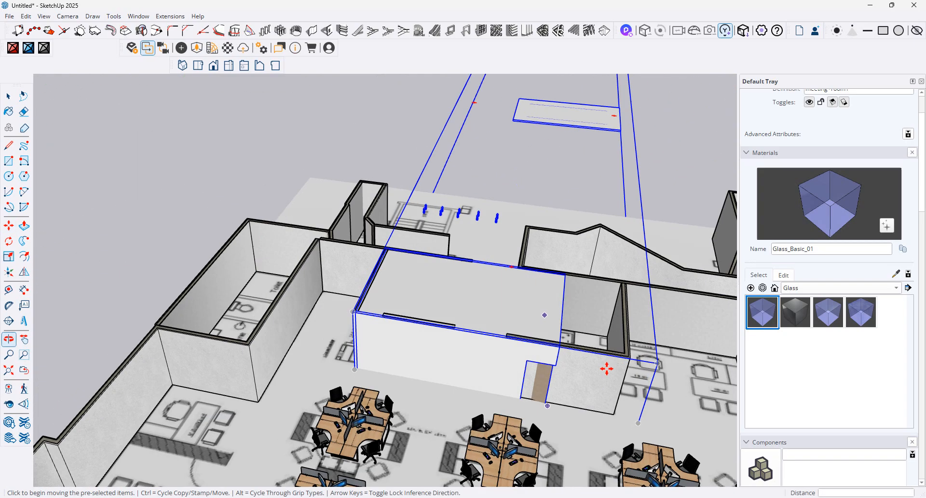
scroll(606, 368, "up", 2)
Step: Open the meeting room model for editing and delete its front wall facing the desks
left_click(8, 96)
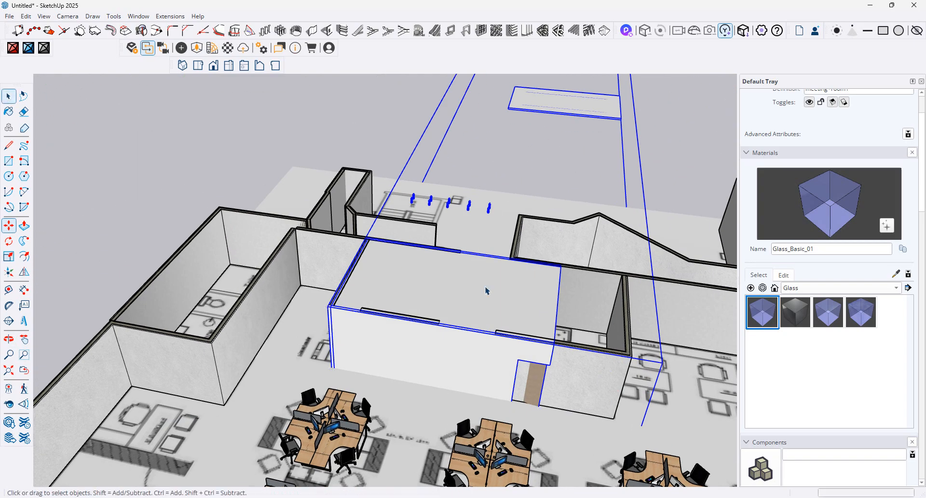
double_click(521, 351)
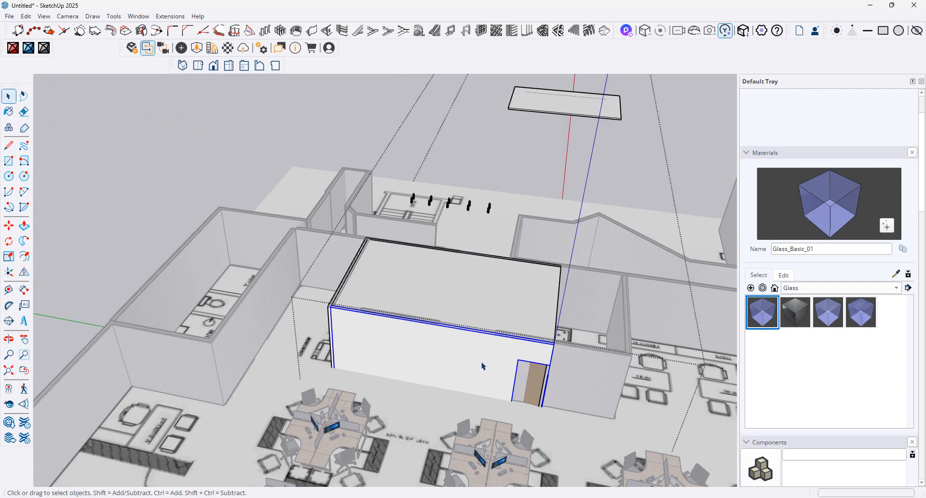
left_click(484, 365)
key("Delete")
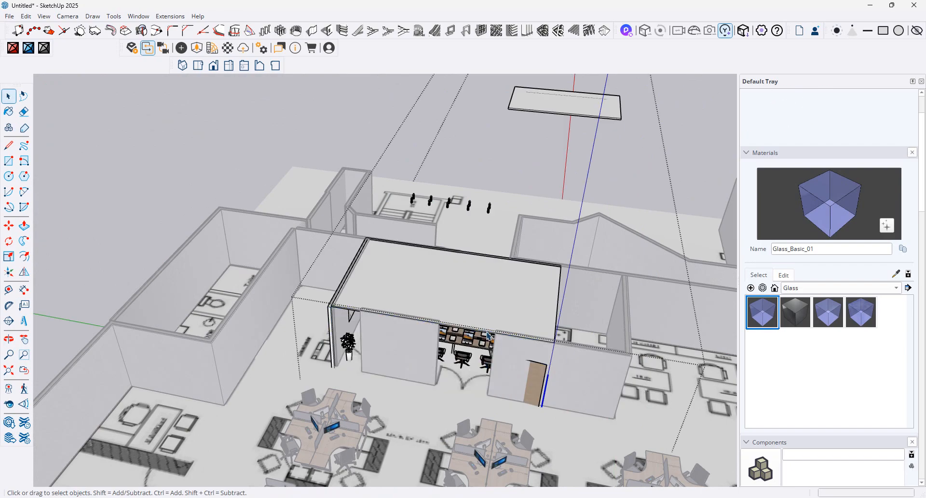
Step: Open the partition wall segment in front of the meeting room for editing, select its outer face and leave editing
left_click(539, 314)
middle_click_drag(539, 313, 511, 261)
scroll(400, 326, "up", 7)
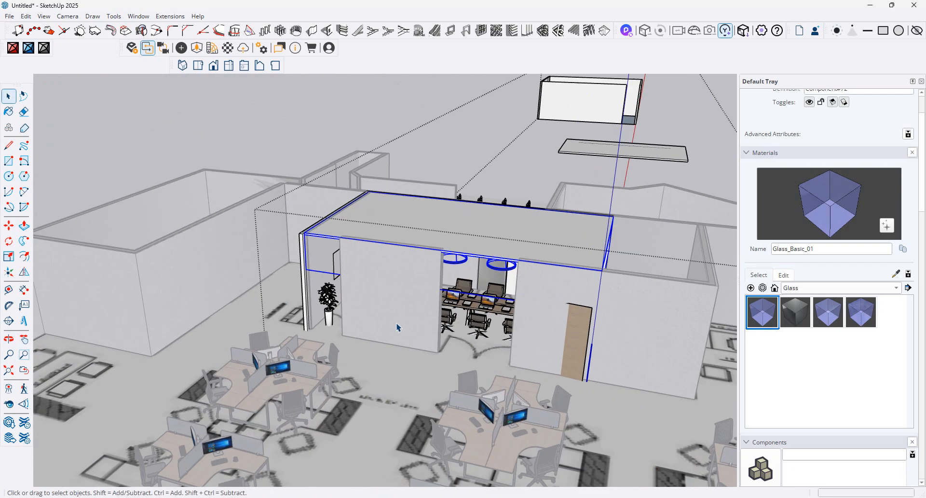
middle_click_drag(401, 325, 437, 308)
left_click(437, 305)
double_click(439, 309)
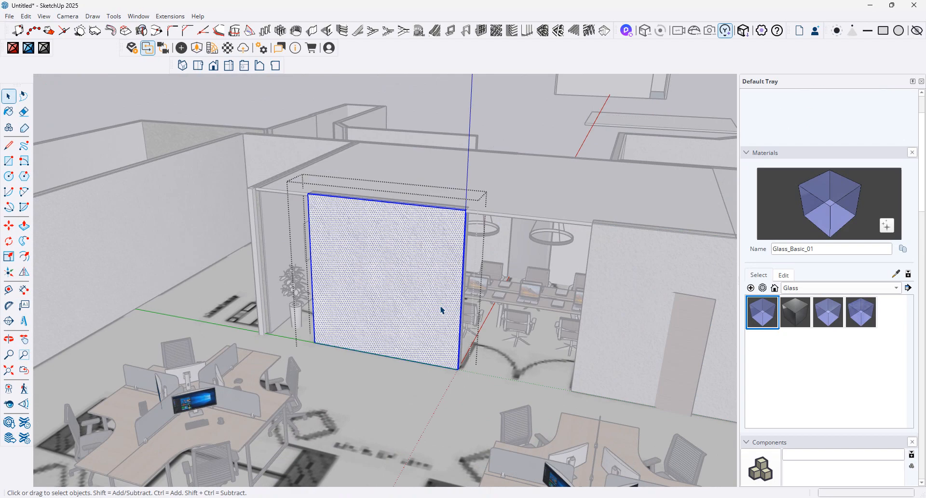
key("Escape")
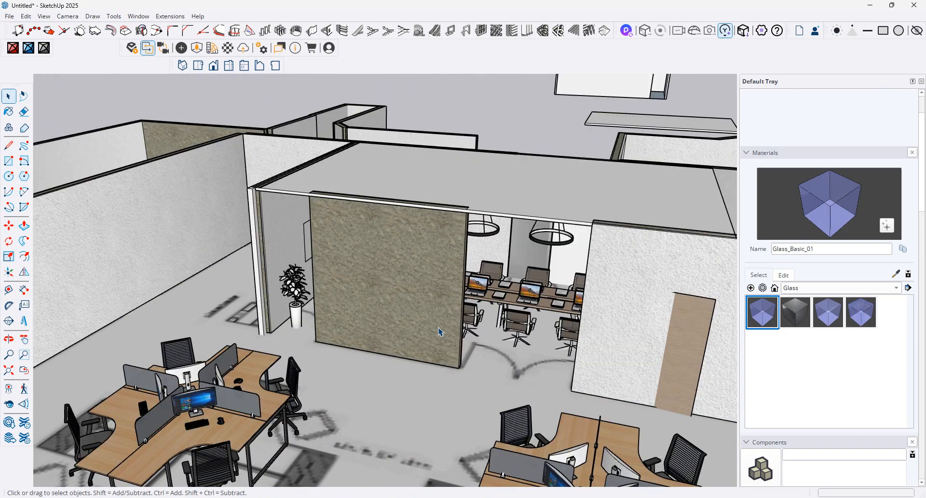
Step: Undo the meeting room's front wall deletion and leave the model's editing
middle_click_drag(441, 329, 506, 424)
scroll(550, 386, "down", 6)
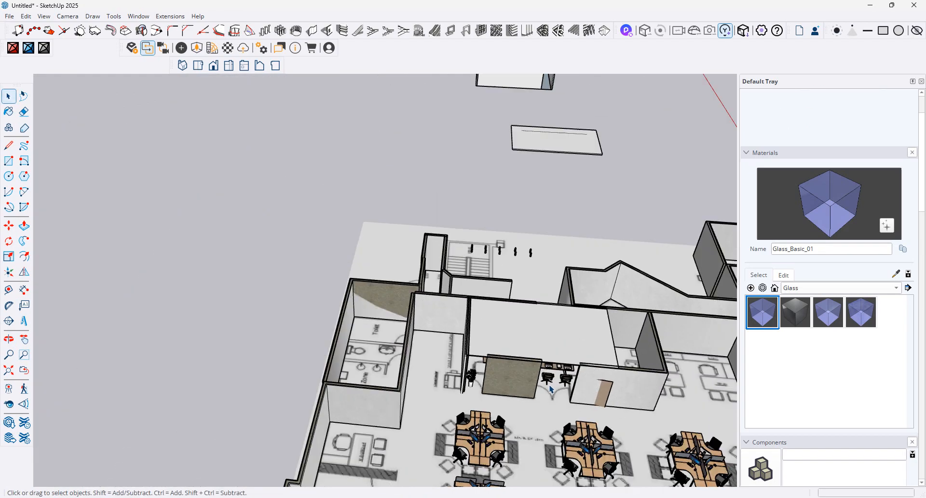
scroll(552, 389, "down", 2)
double_click(547, 386)
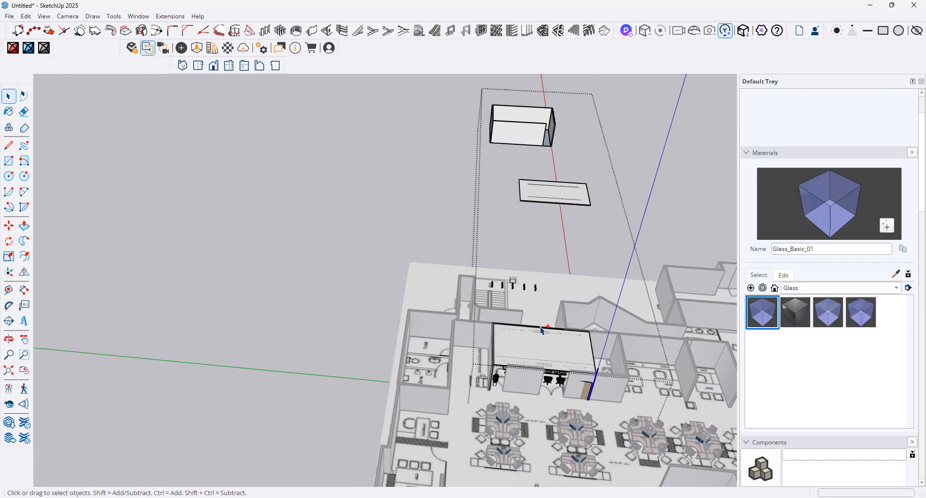
left_click(466, 202)
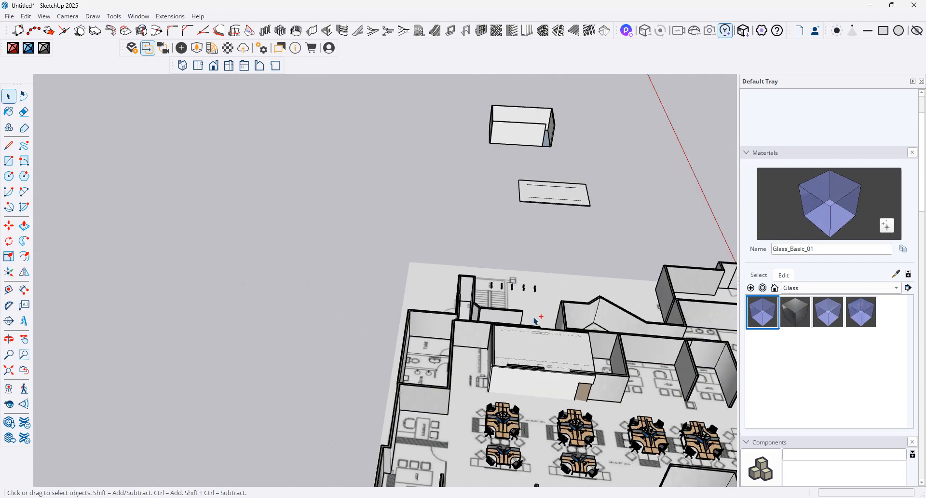
Step: Move the meeting room model out of the central room and into the corner room with the long window
left_click(555, 351)
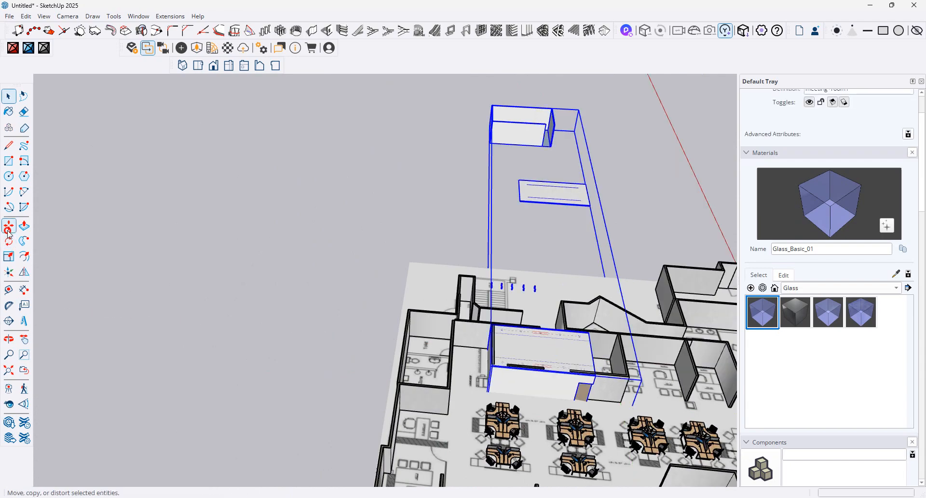
key("m")
left_click(592, 333)
scroll(279, 182, "down", 5)
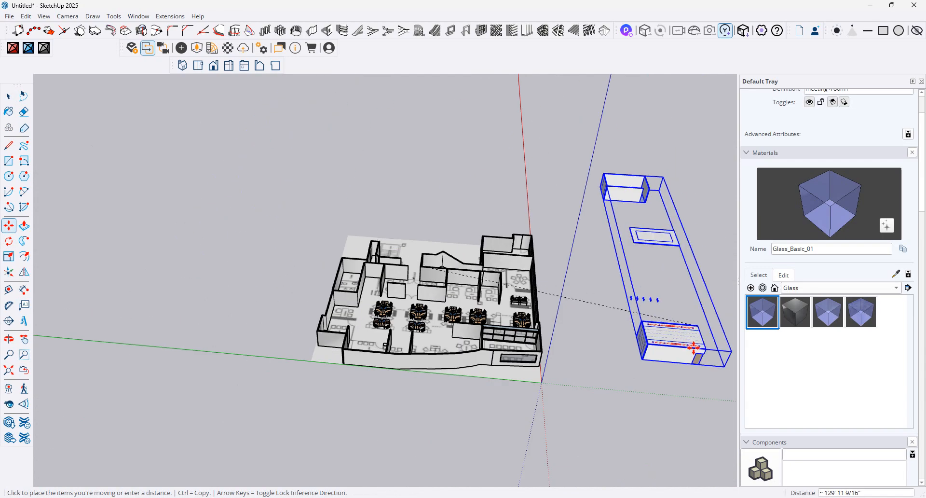
left_click(643, 322)
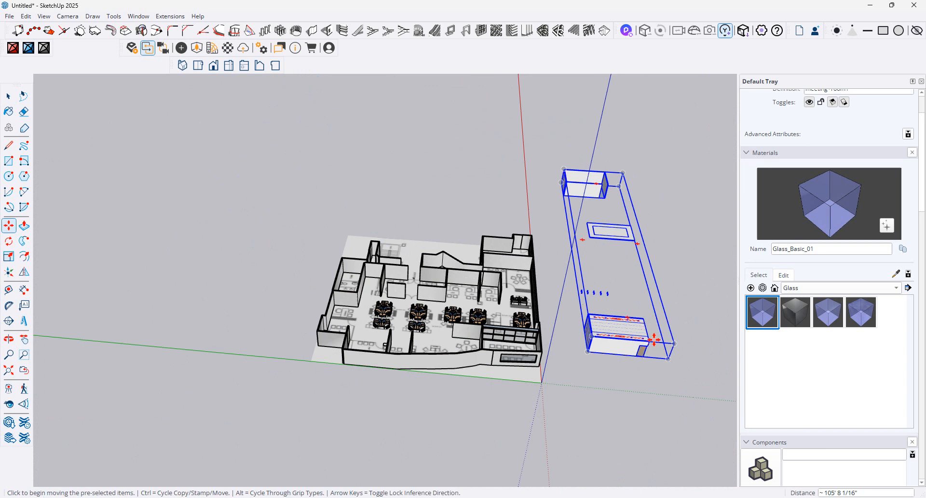
left_click(651, 340)
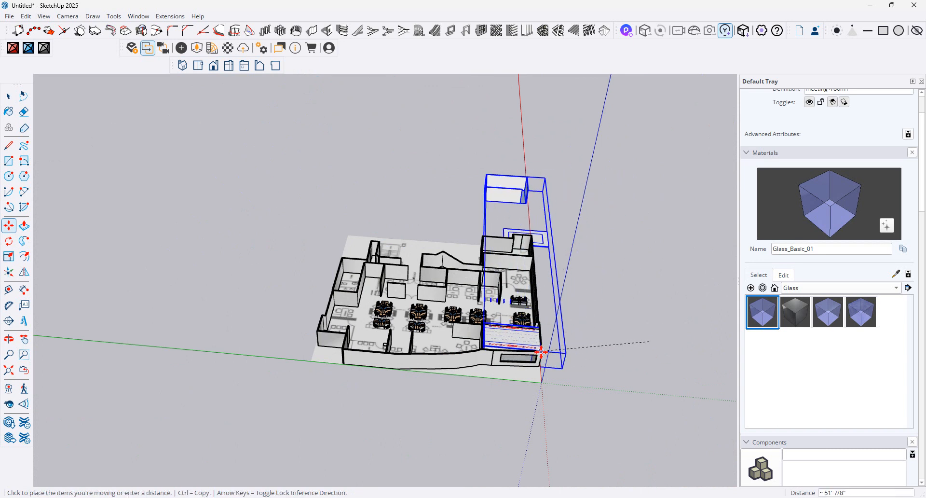
left_click(513, 355)
Step: Snap the meeting room's corner to the end of the corner room's wall beside the glazed partition
scroll(513, 355, "up", 3)
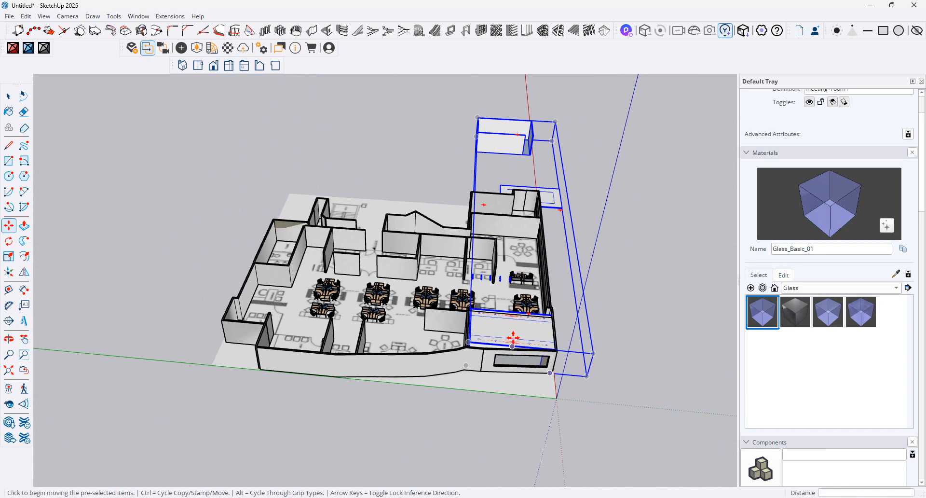
scroll(513, 338, "up", 8)
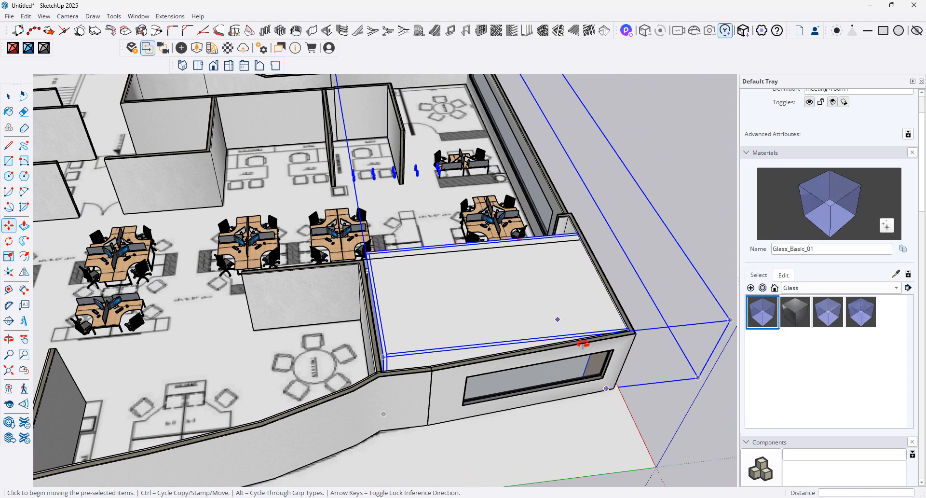
middle_click_drag(584, 343, 445, 226)
scroll(421, 221, "up", 3)
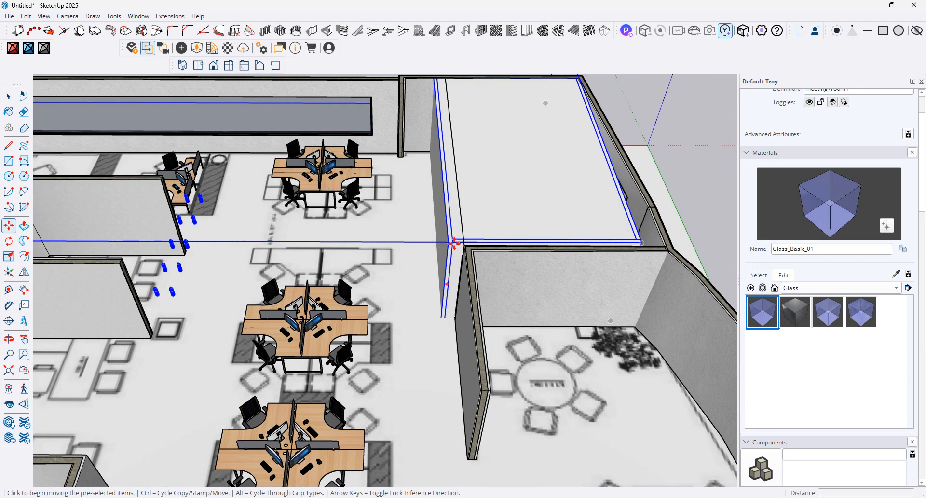
left_click(454, 244)
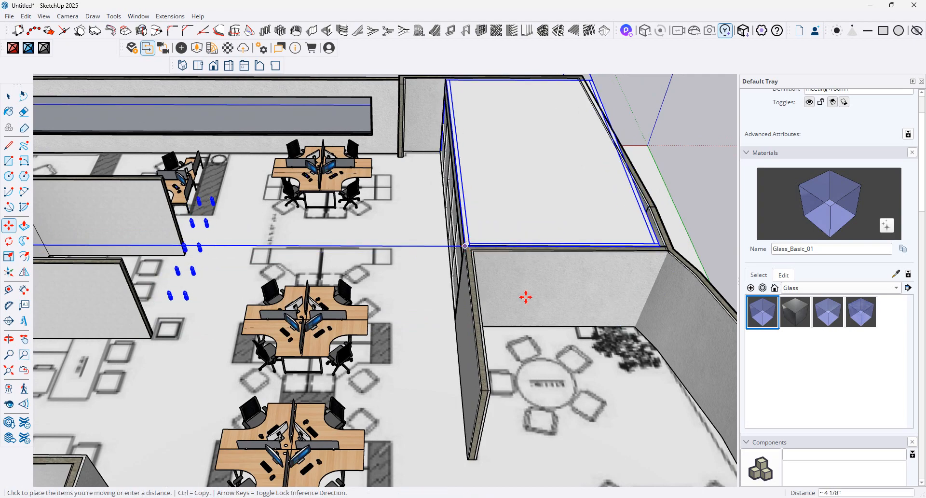
left_click(526, 297)
Step: Open the meeting room model for editing and delete its solid wall behind the glazed partition
left_click(9, 111)
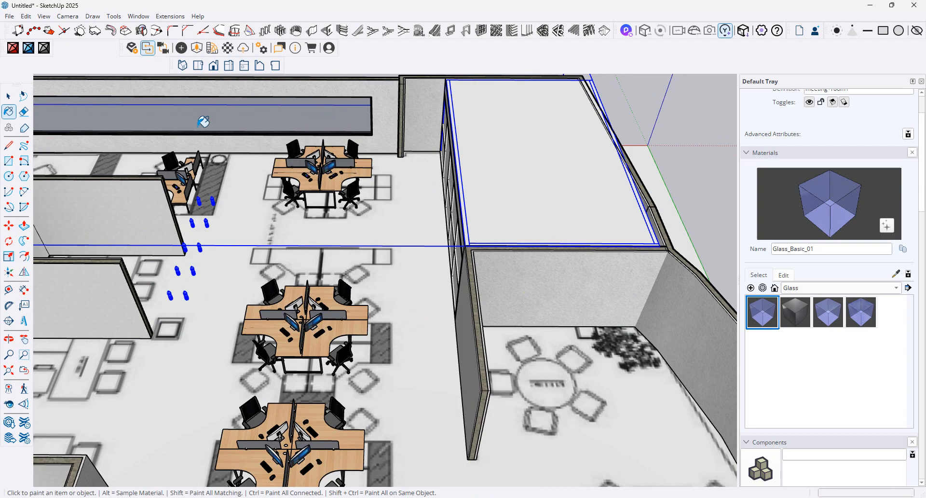
left_click(10, 98)
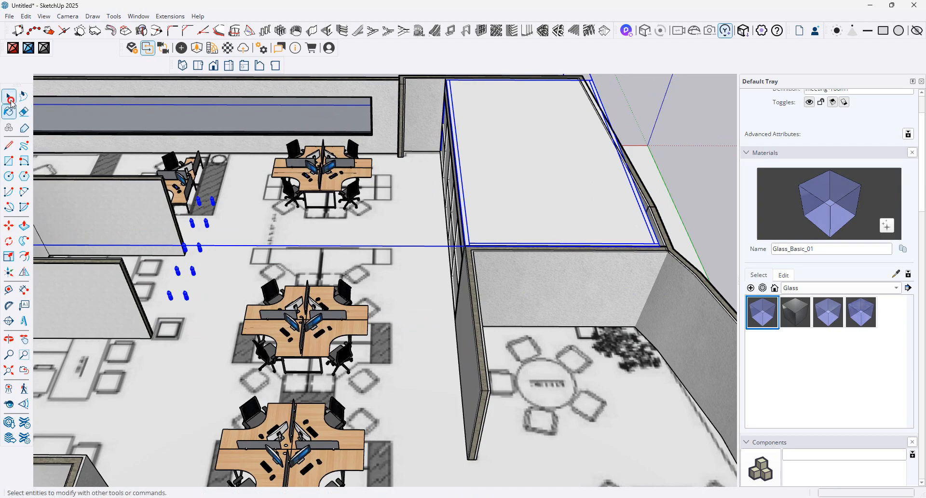
double_click(471, 146)
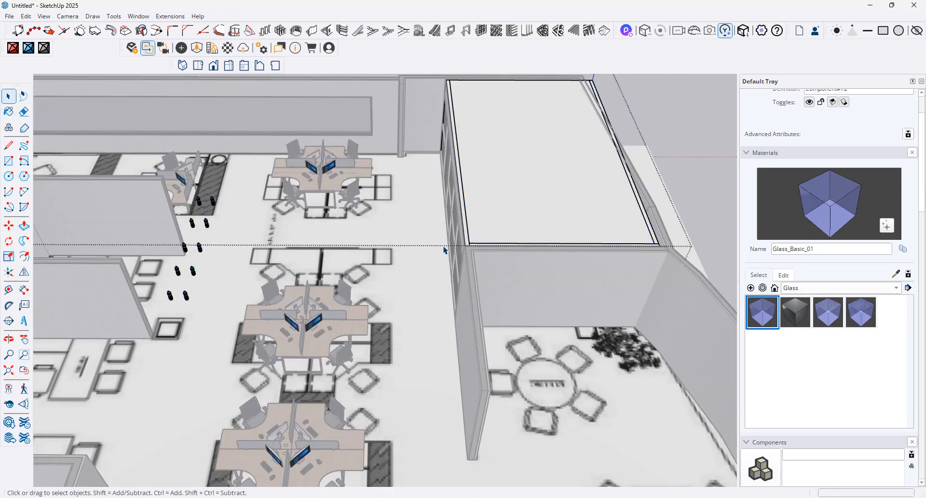
scroll(441, 222, "up", 10)
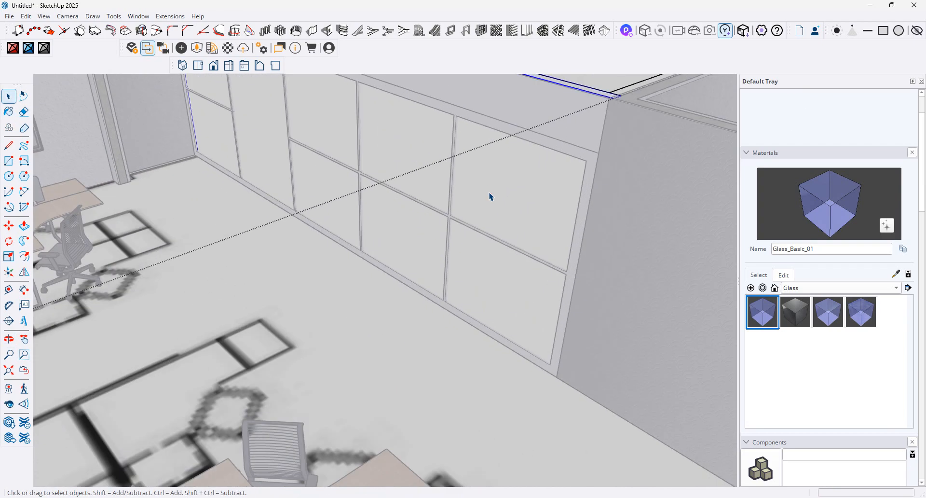
left_click(343, 203)
middle_click_drag(343, 202, 457, 189)
key("Delete")
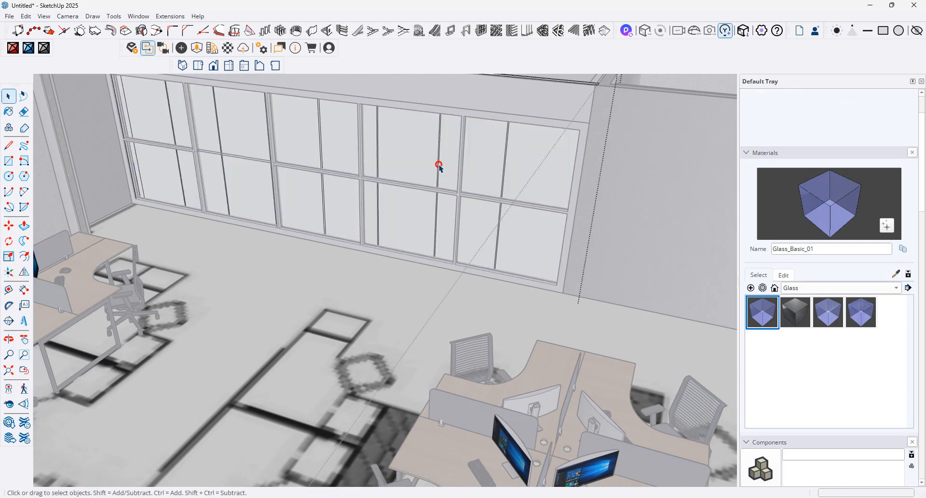
Step: Select all connected panel faces and vertical edges behind the glazed partition
scroll(440, 168, "up", 3)
scroll(527, 165, "down", 2)
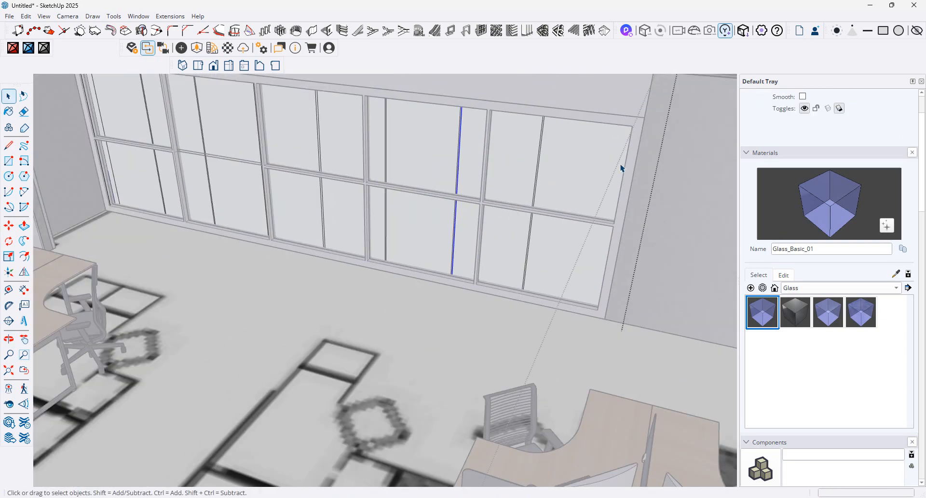
left_click_drag(137, 99, 138, 100)
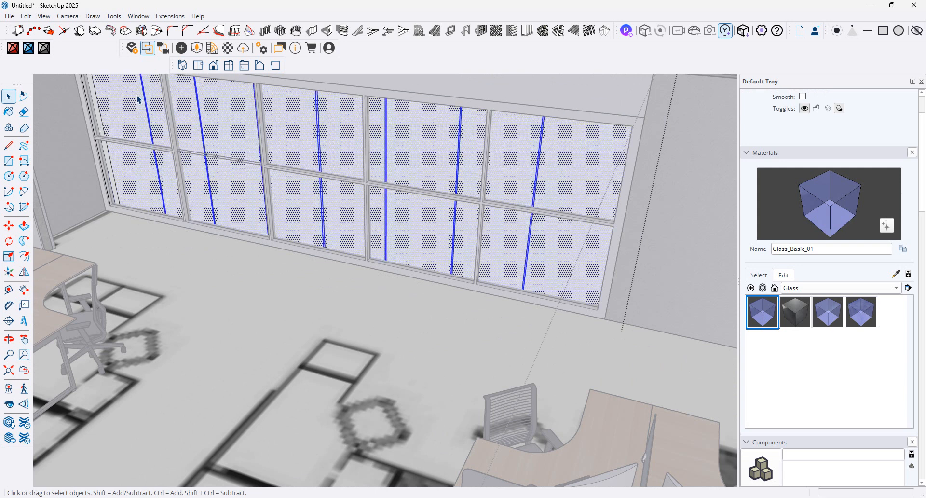
Step: Delete the wood-finished panel face and its edges at the meeting room's corner, outside the long window wall
middle_click_drag(138, 99, 470, 320)
scroll(316, 333, "up", 3)
key("shift+c")
left_click_drag(470, 319, 601, 312)
middle_click_drag(598, 305, 420, 353)
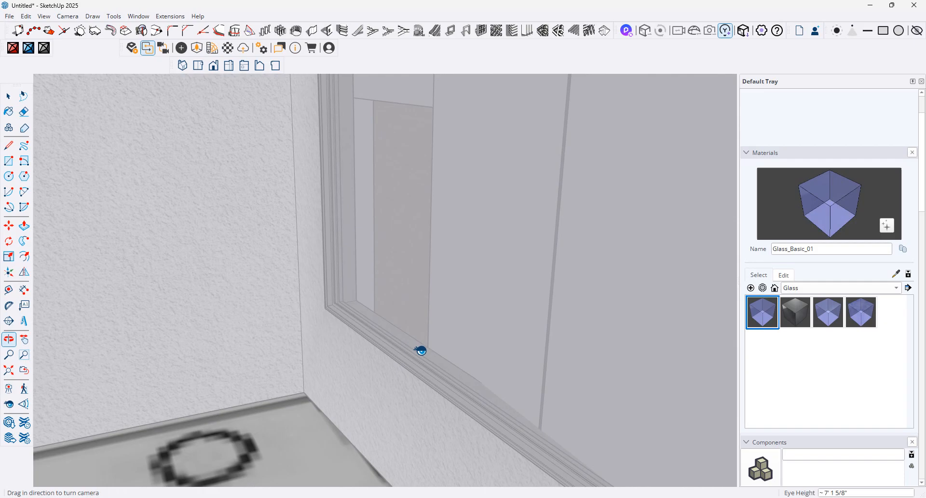
left_click_drag(419, 354, 341, 325)
middle_click_drag(341, 324, 2, 134)
left_click(8, 96)
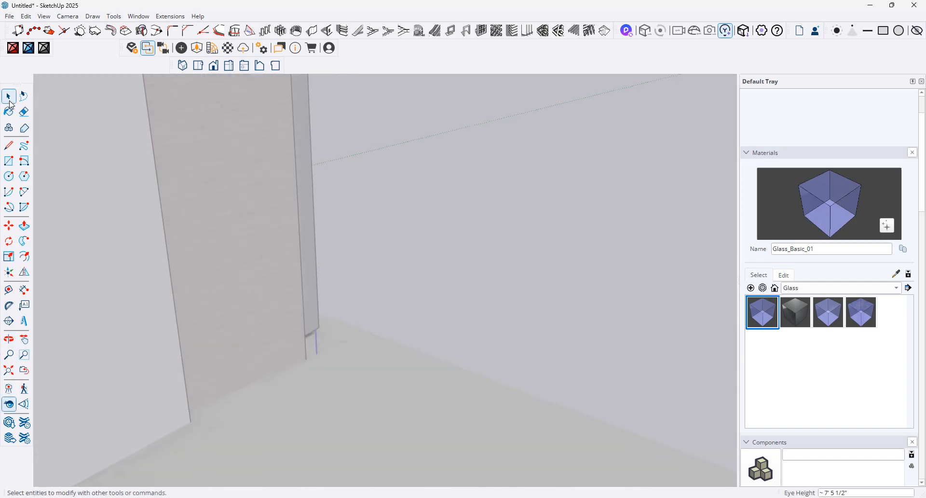
left_click(287, 233)
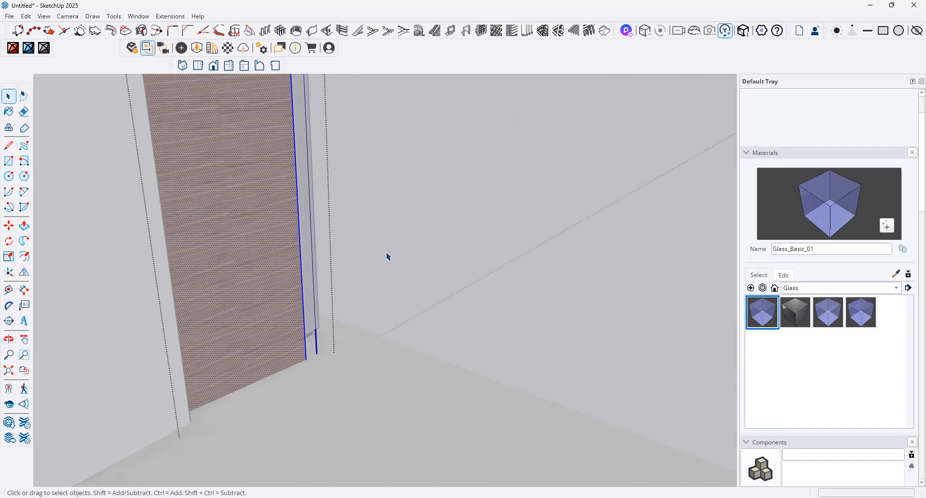
key("Delete")
Step: Delete the large plain wall face of the meeting room that covers the outer side of the long window
middle_click_drag(285, 322, 221, 334)
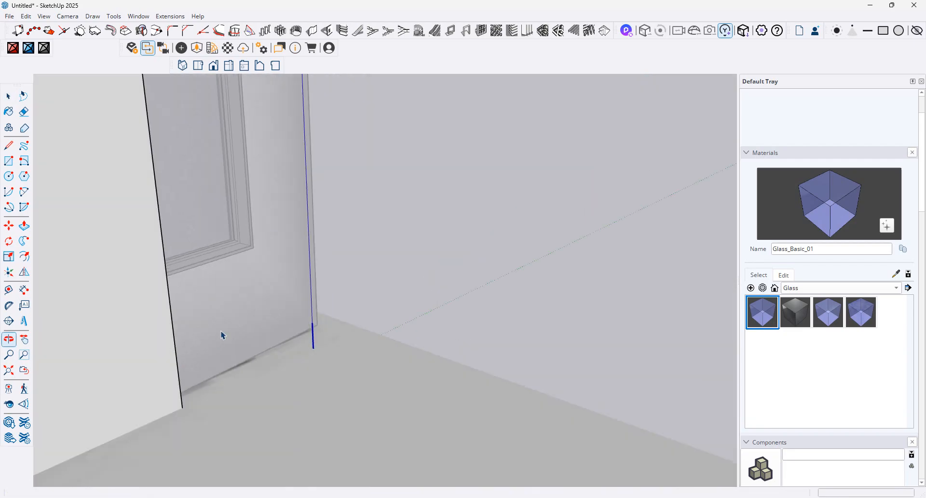
left_click(175, 352)
double_click(175, 352)
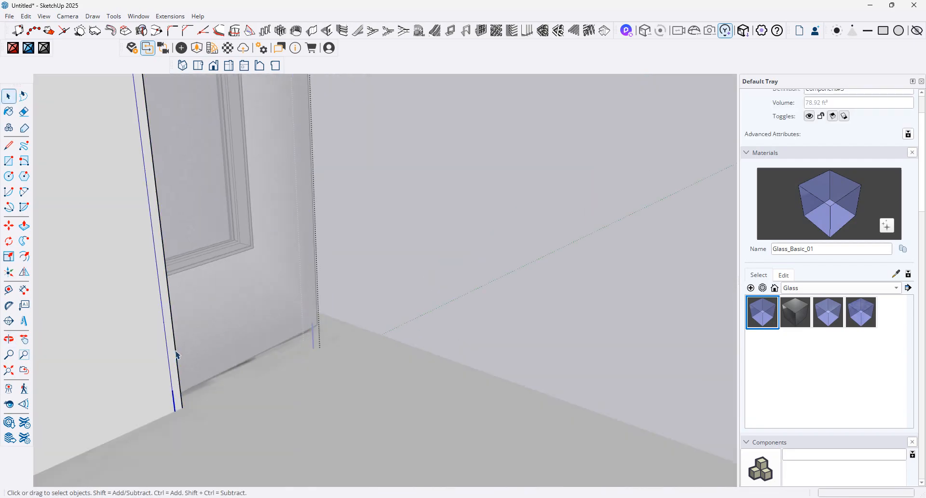
left_click(178, 352)
scroll(338, 319, "down", 5)
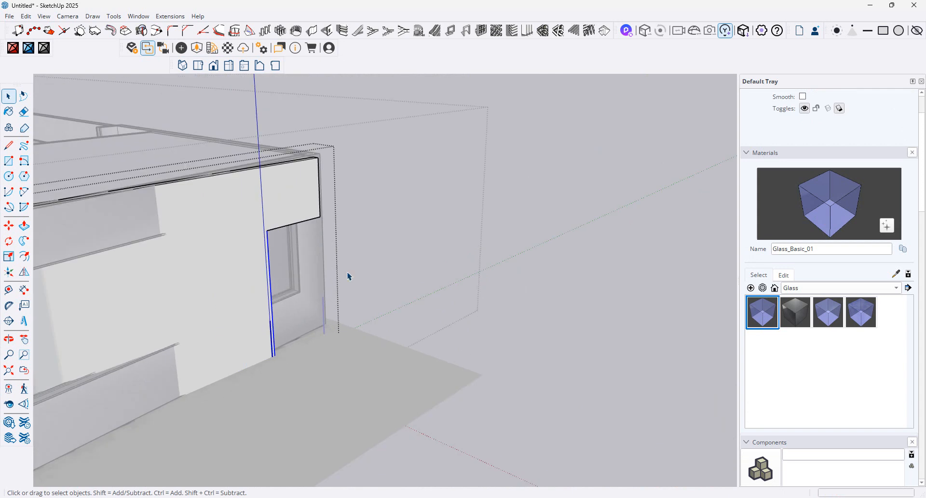
left_click(161, 331)
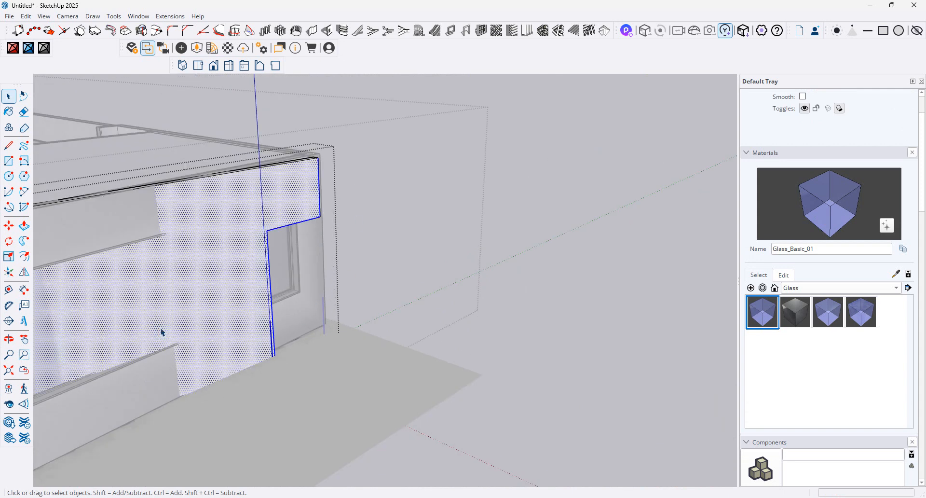
key("Delete")
Step: Examine the remaining top edges and panel faces of the meeting room's window-side wall and the panels behind the window
left_click(440, 238)
left_click(307, 169)
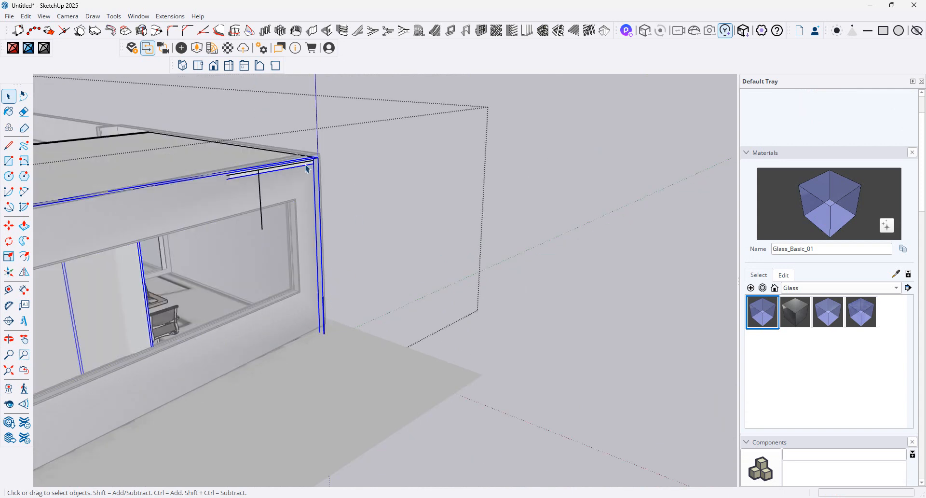
double_click(305, 169)
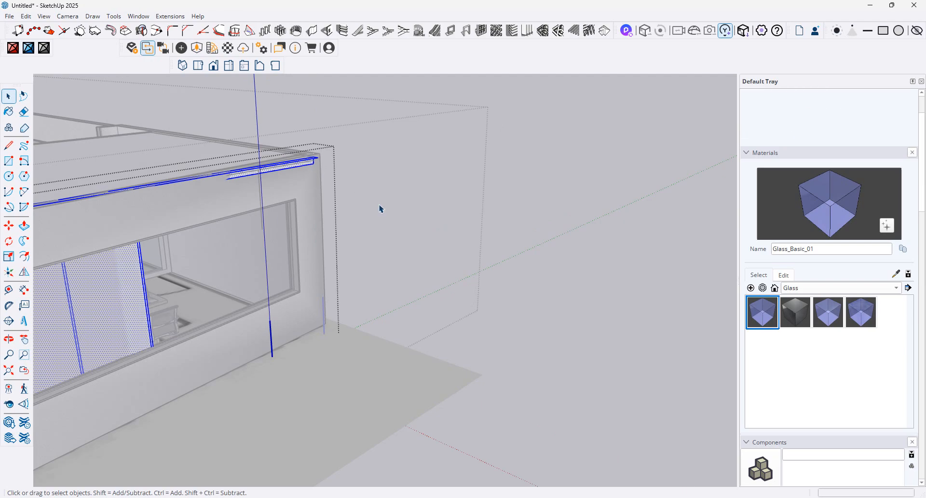
left_click(315, 167)
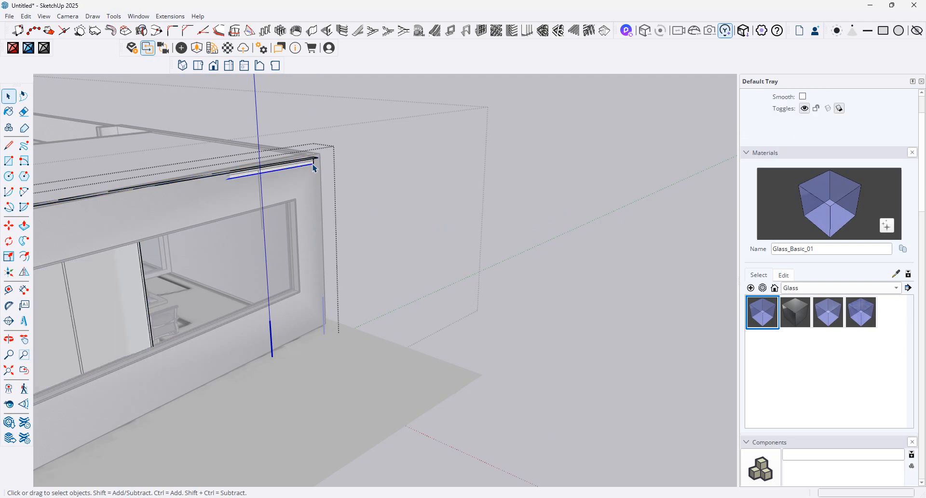
left_click(347, 176)
middle_click_drag(372, 186, 193, 260)
scroll(232, 228, "up", 5)
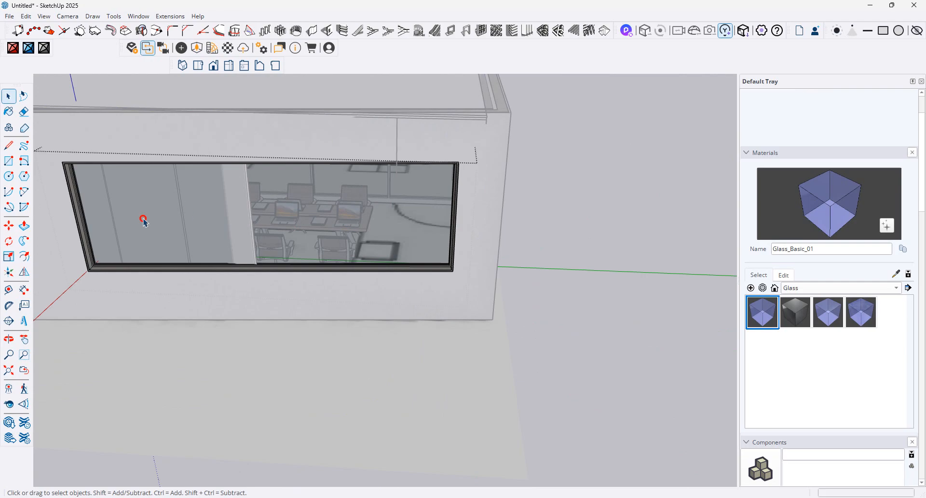
left_click(143, 221)
double_click(202, 223)
Step: Delete the vertical panel wall that blocks the long window behind the chairs inside the meeting room
middle_click_drag(202, 223, 401, 251)
scroll(401, 250, "up", 10)
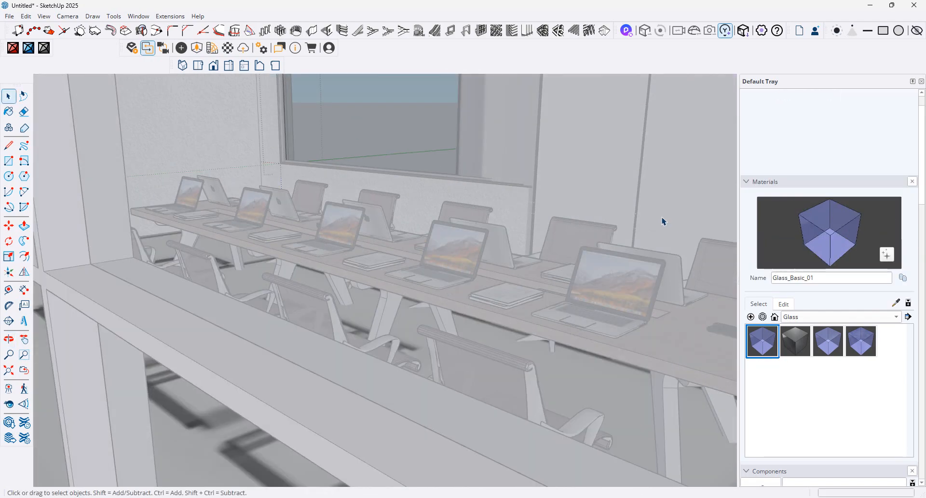
scroll(469, 171, "up", 3)
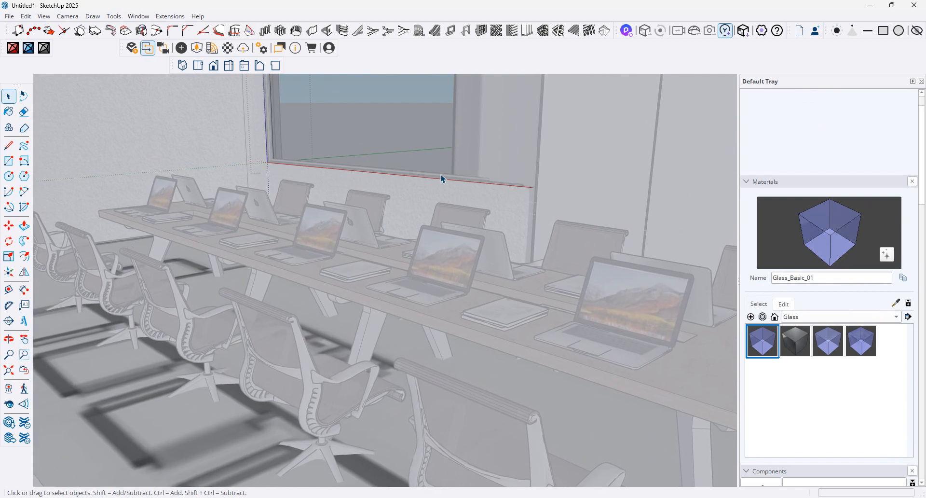
scroll(442, 179, "up", 3)
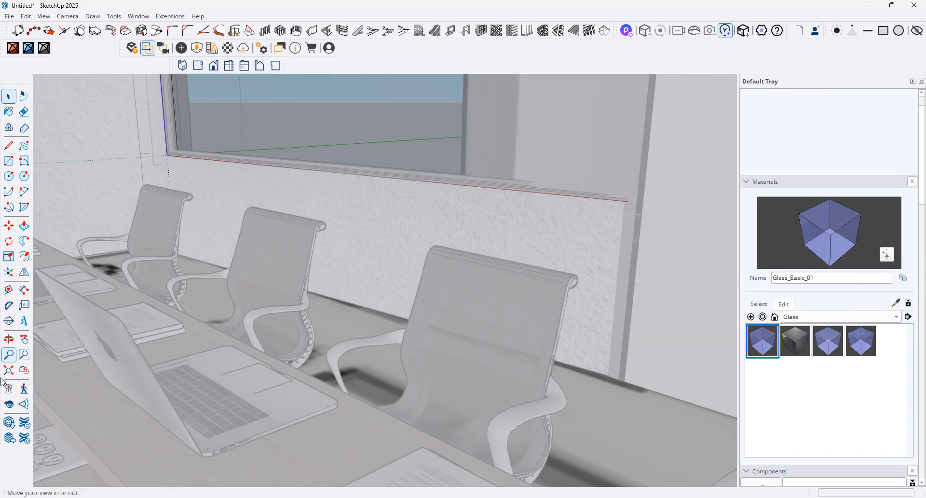
left_click(9, 404)
left_click_drag(183, 367, 404, 240)
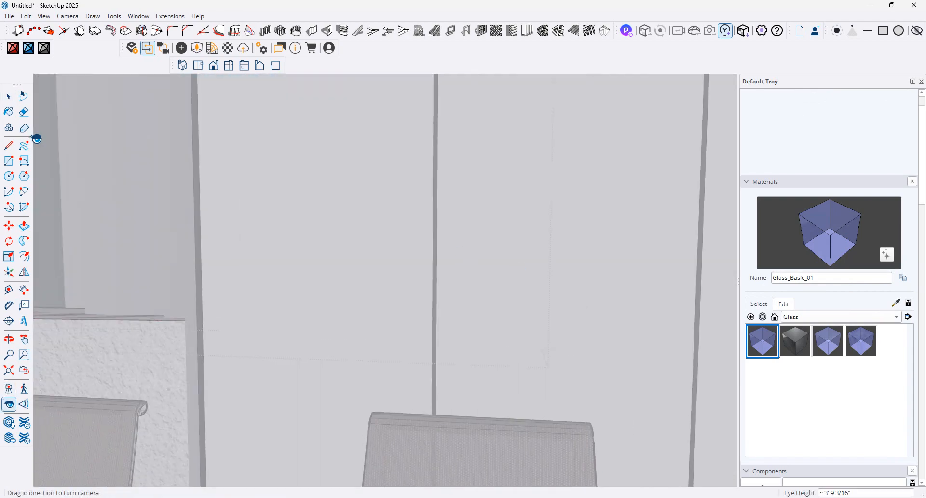
left_click(8, 96)
left_click(340, 182)
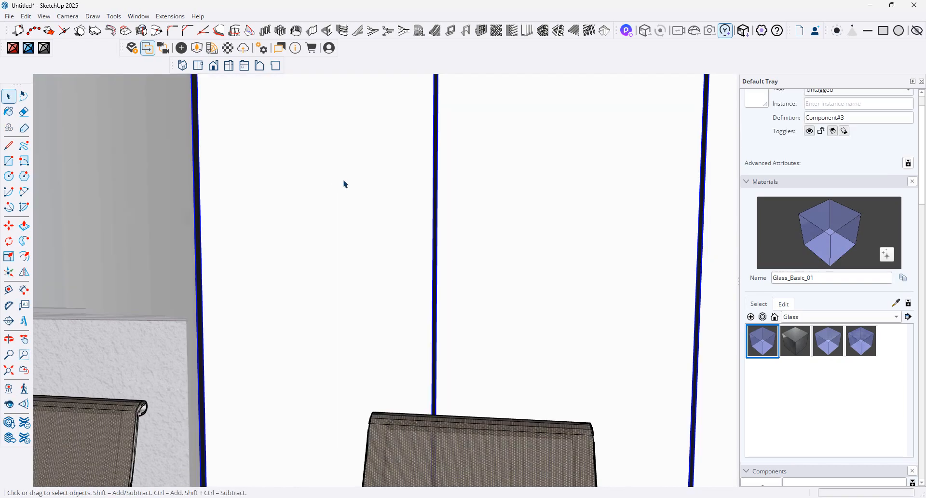
key("Delete")
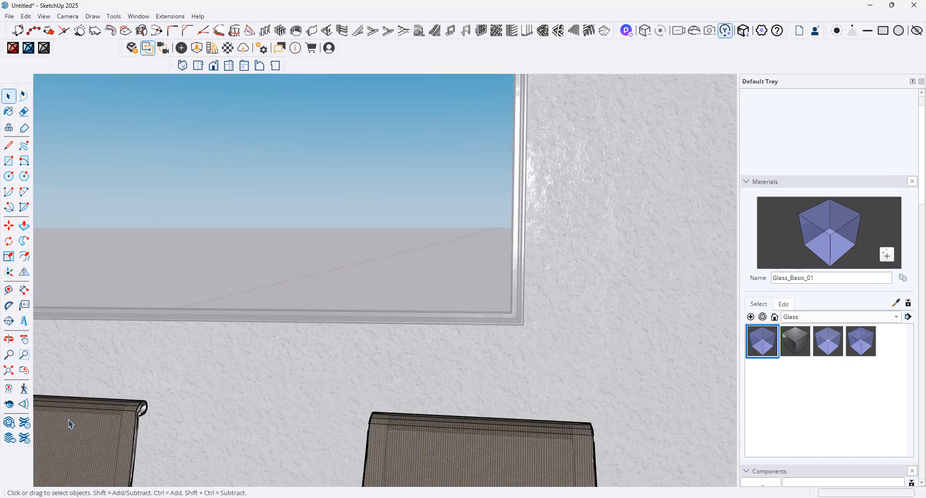
Step: Look around the meeting room from inside and sample the picture material of the wall-mounted screen
left_click(9, 404)
left_click_drag(306, 367, 608, 337)
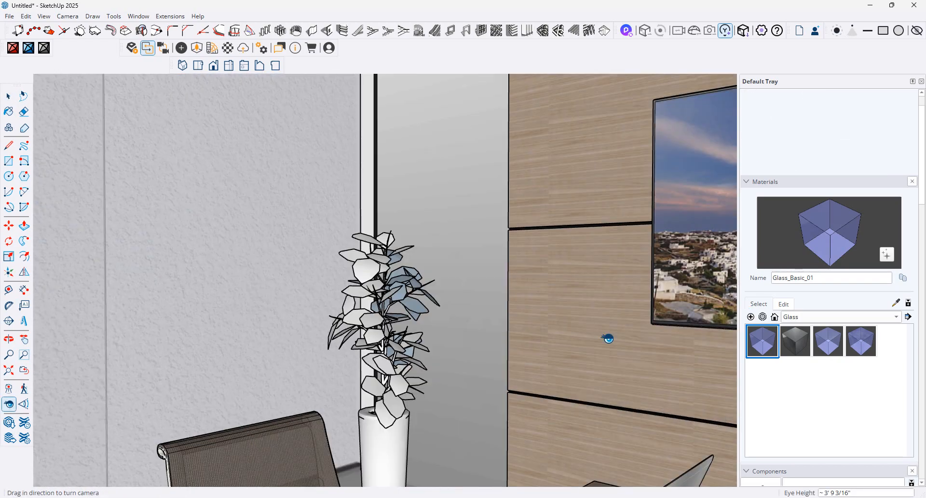
key("l")
left_click_drag(514, 337, 602, 327)
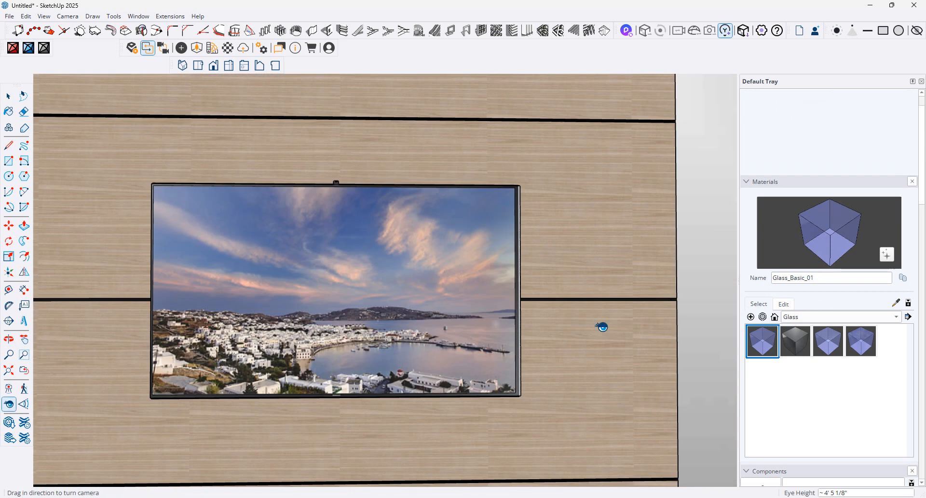
left_click(897, 304)
left_click(469, 320)
middle_click_drag(460, 327, 450, 367)
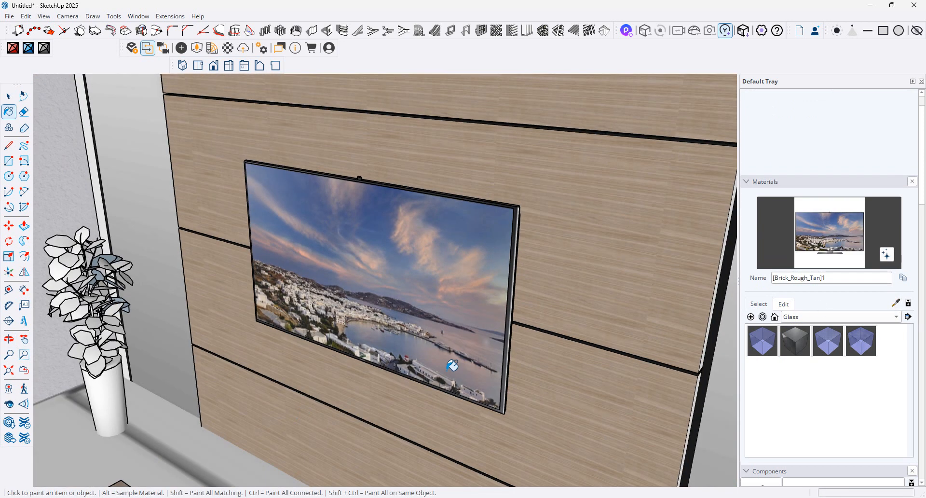
Step: Leave the meeting room model's editing and return to the whole floor plan with the selection tool
scroll(477, 358, "down", 5)
left_click(21, 374)
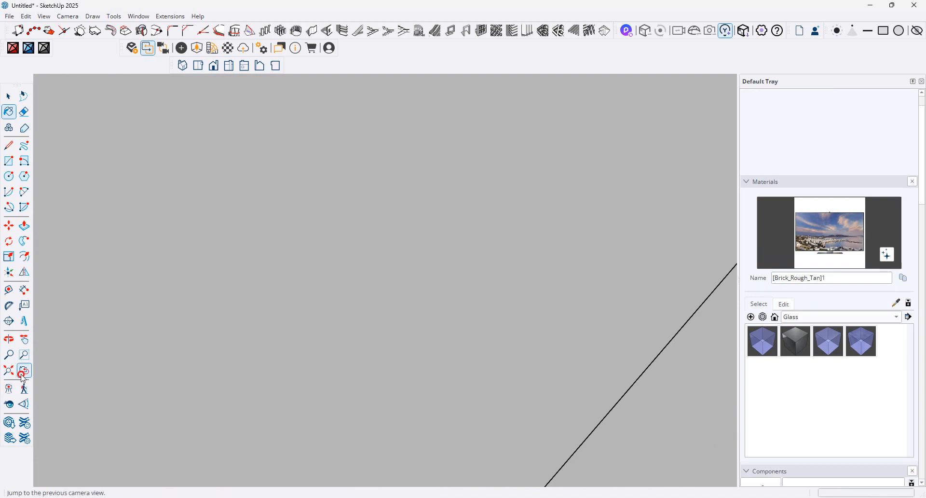
middle_click_drag(213, 333, 242, 419)
scroll(263, 375, "down", 6)
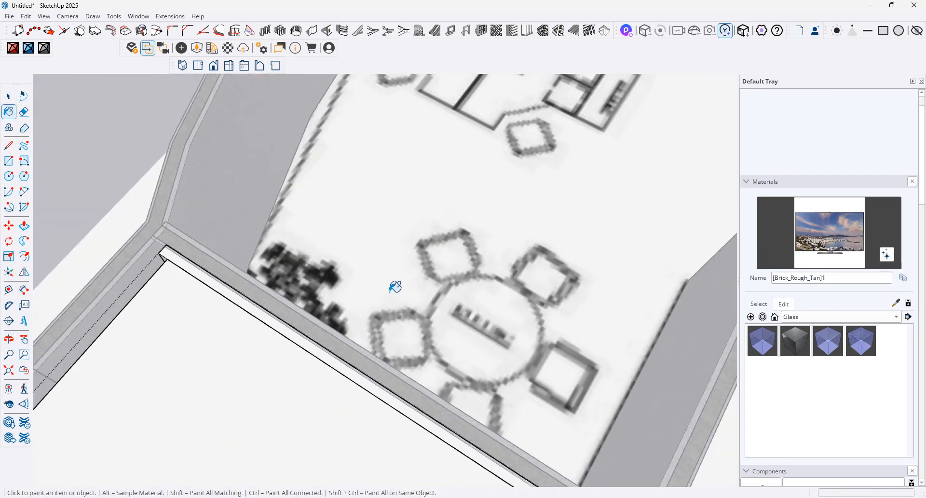
scroll(395, 287, "down", 10)
key("r")
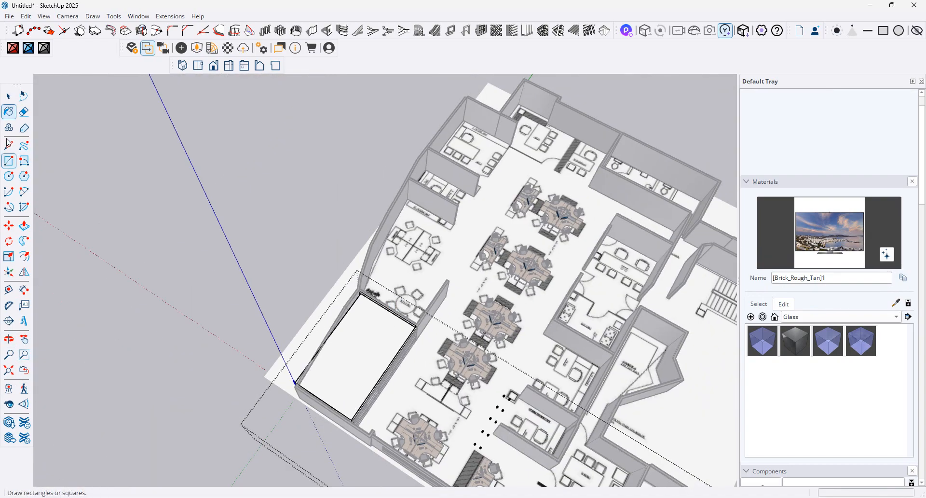
left_click(9, 97)
left_click(368, 97)
scroll(348, 239, "down", 3)
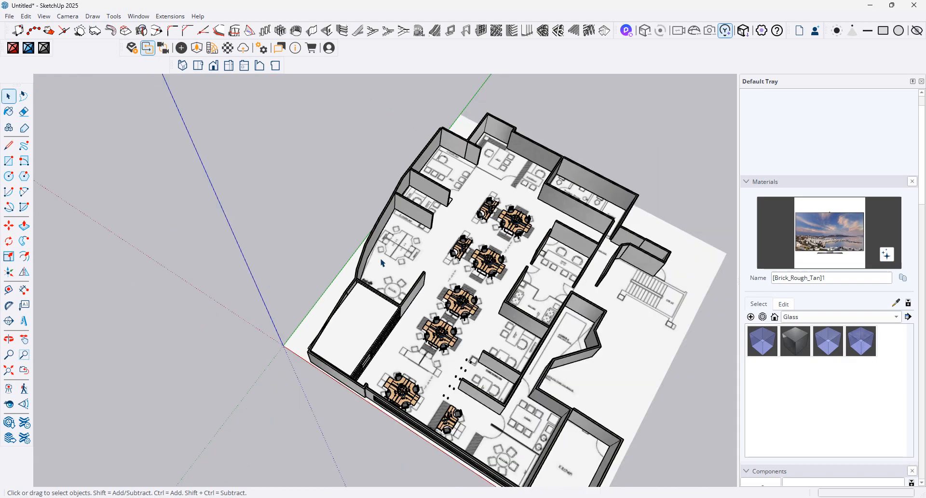
Step: Push/Pull the small rectangle at the end of the office partition wall up 9' 6" into a pillar
middle_click_drag(442, 296, 523, 317)
scroll(523, 317, "up", 8)
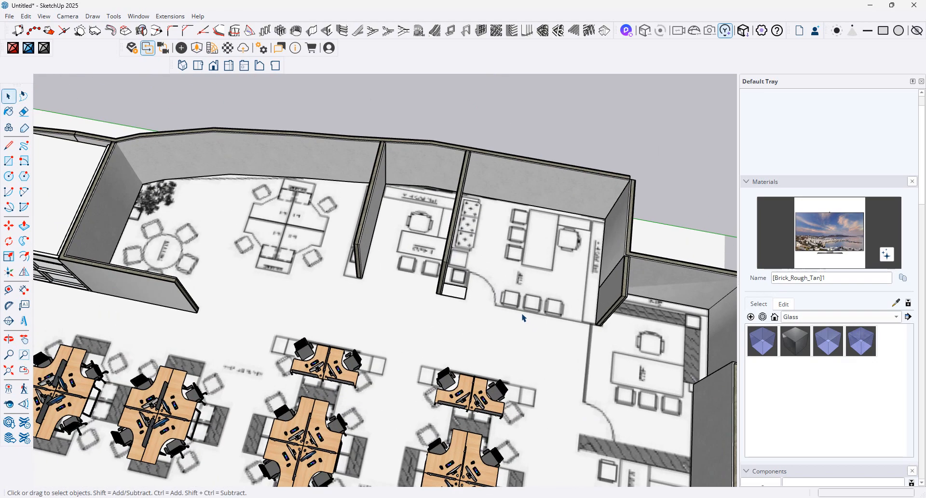
scroll(524, 317, "up", 6)
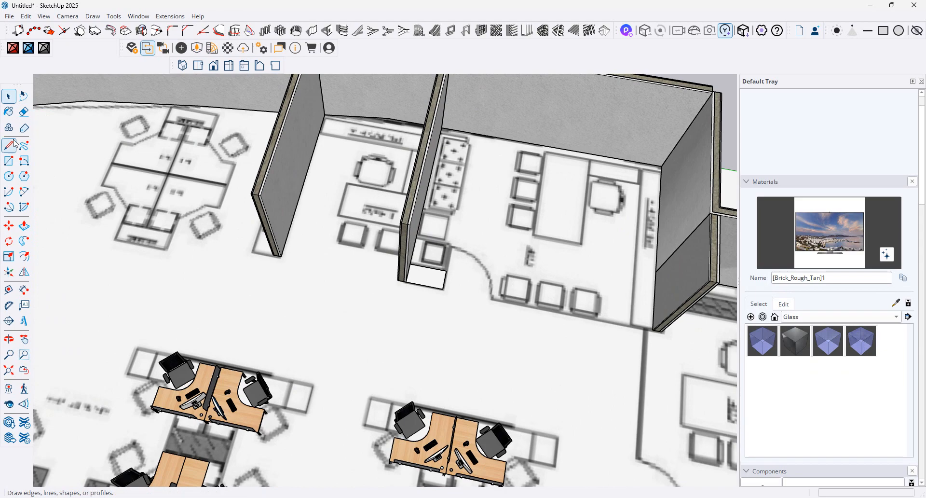
left_click(15, 143)
left_click(407, 285)
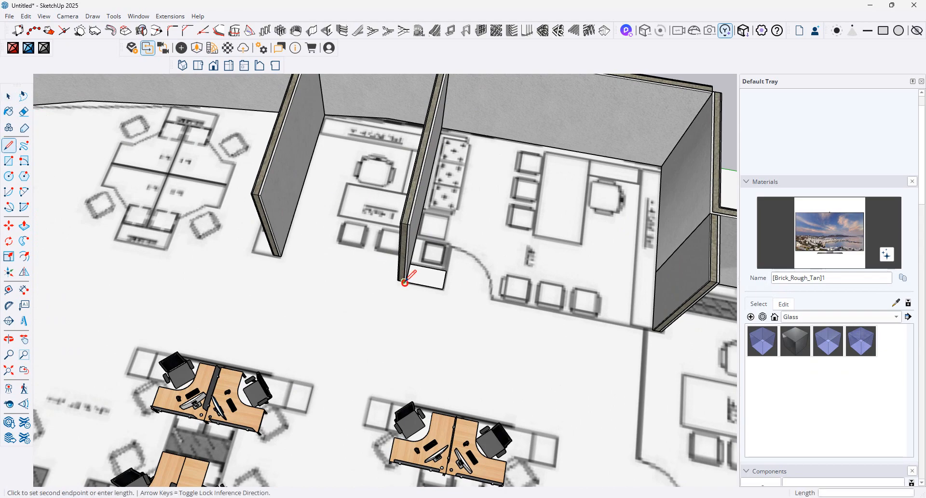
left_click(23, 225)
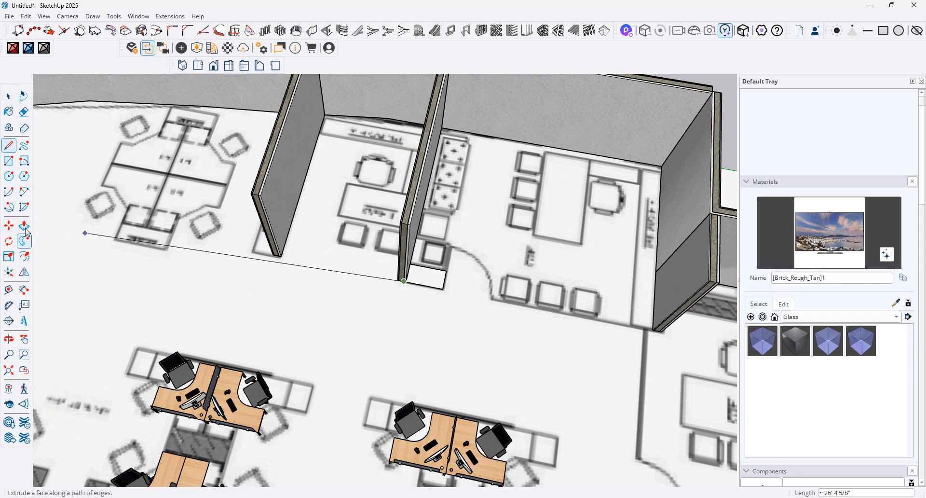
left_click(434, 283)
left_click(422, 212)
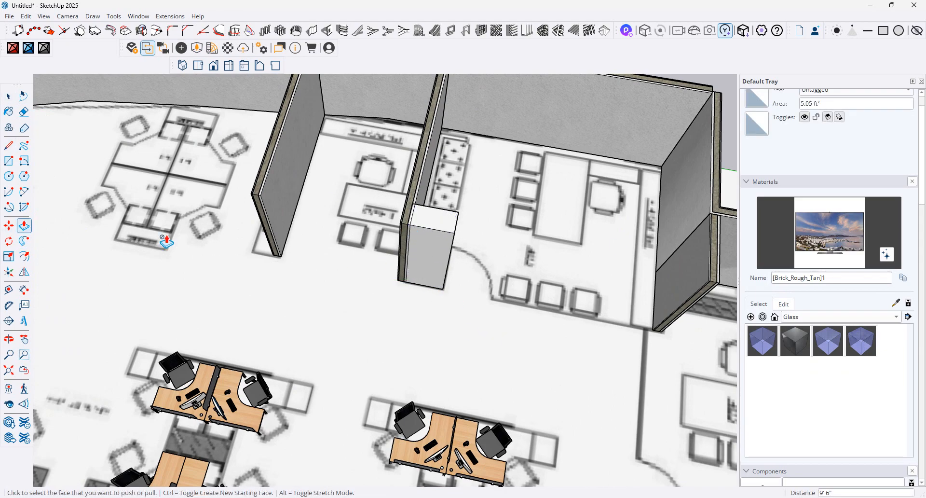
Step: Draw a floor line and an upright rectangle of about 16' 4" by 9' 6" across the office front, from the pillar to the side wall
left_click(8, 145)
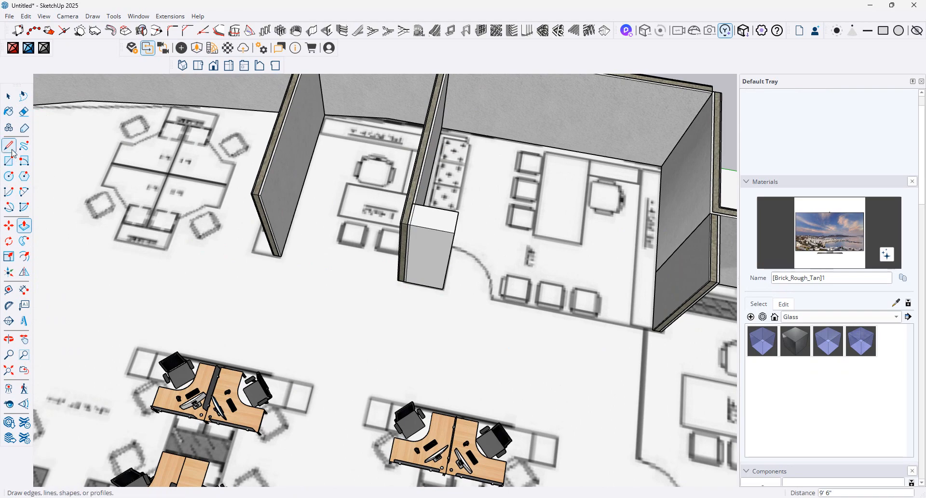
left_click(653, 328)
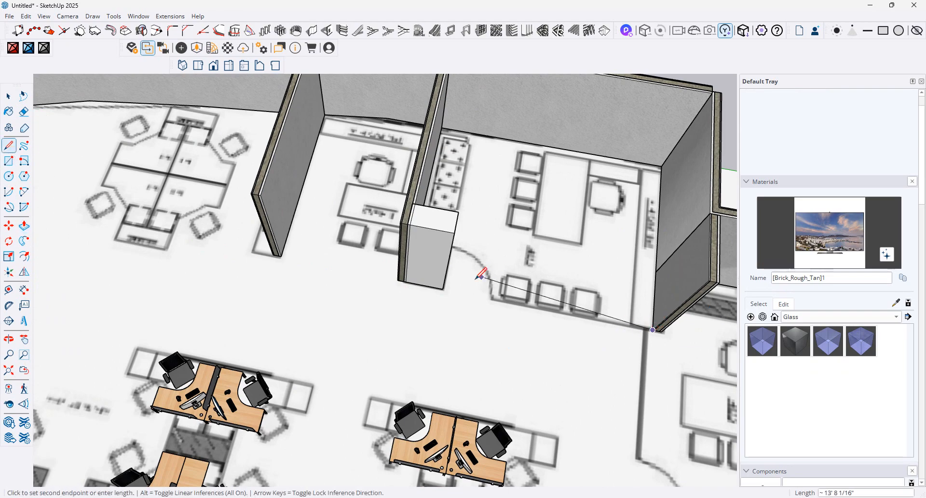
left_click(443, 288)
key("r")
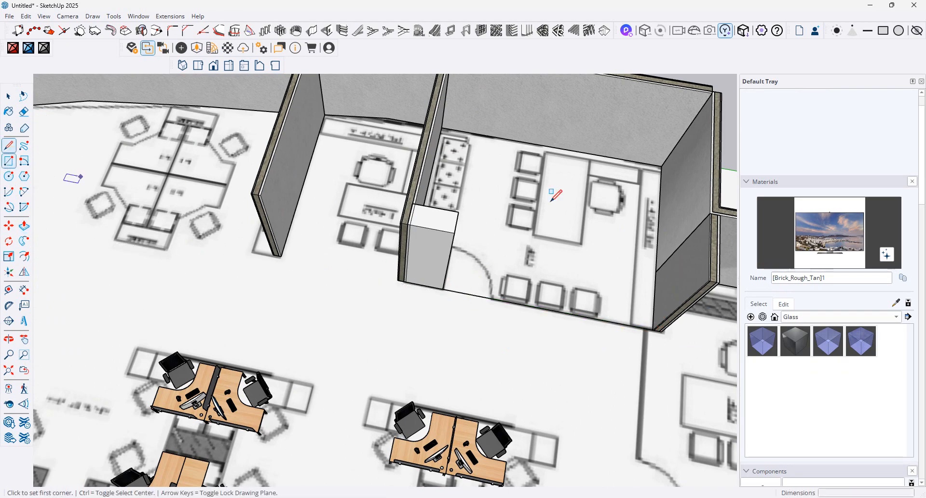
left_click(443, 289)
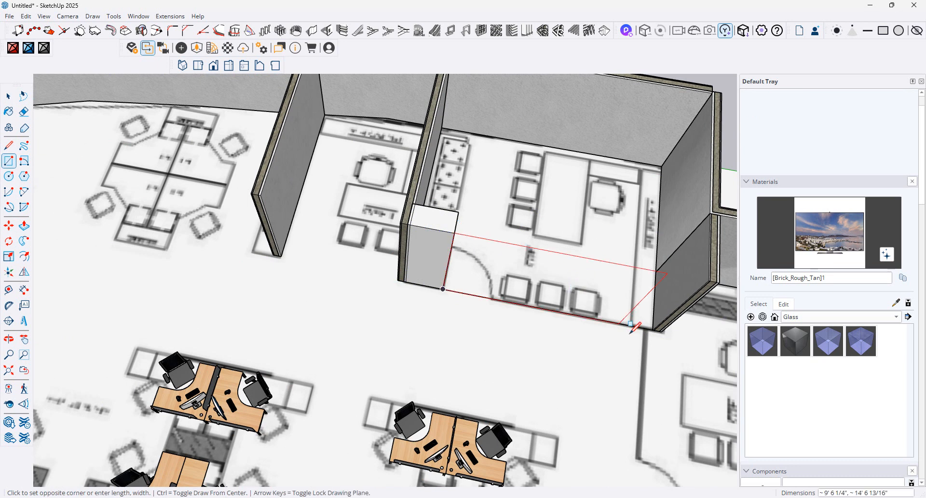
left_click(651, 329)
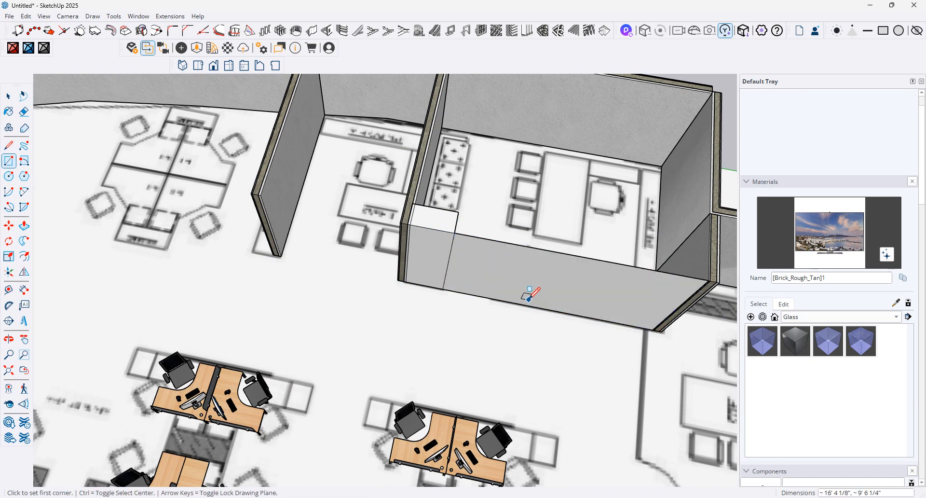
middle_click_drag(529, 296, 635, 302)
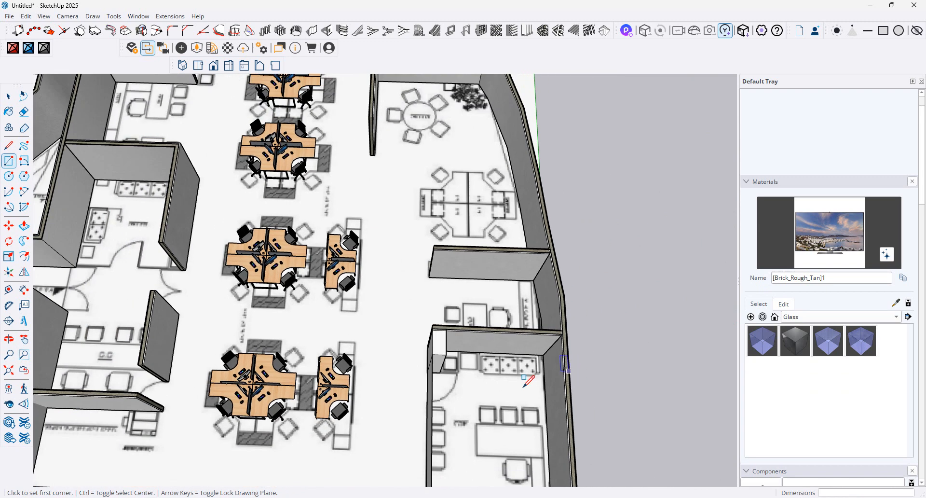
scroll(529, 381, "down", 3)
middle_click_drag(494, 394, 370, 447)
scroll(371, 446, "up", 3)
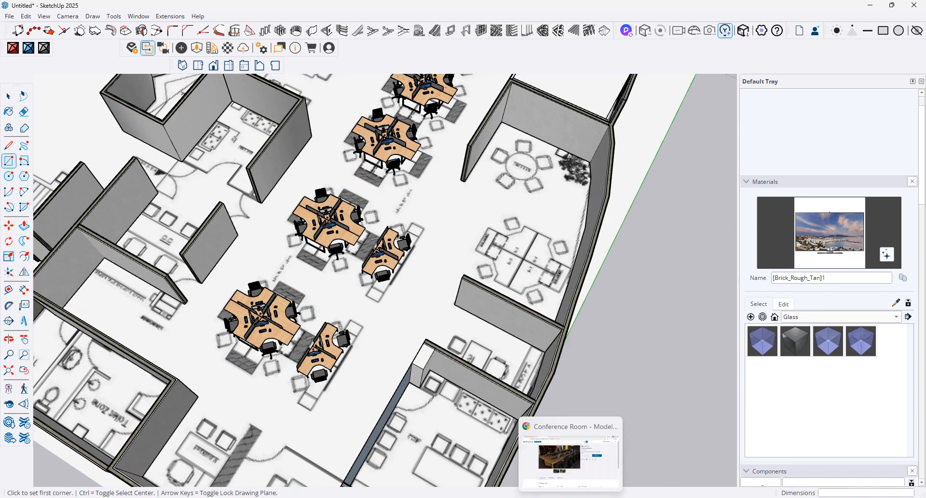
left_click(571, 497)
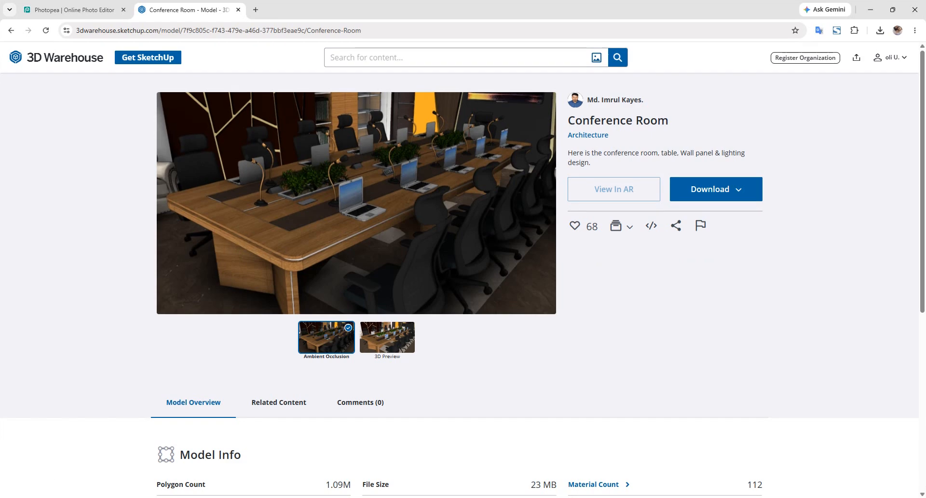
left_click(595, 58)
left_click(492, 286)
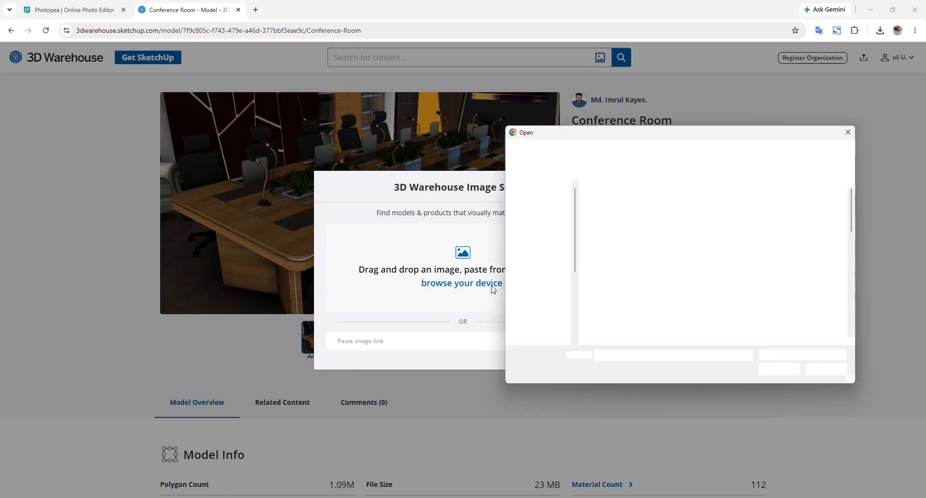
scroll(709, 290, "down", 5)
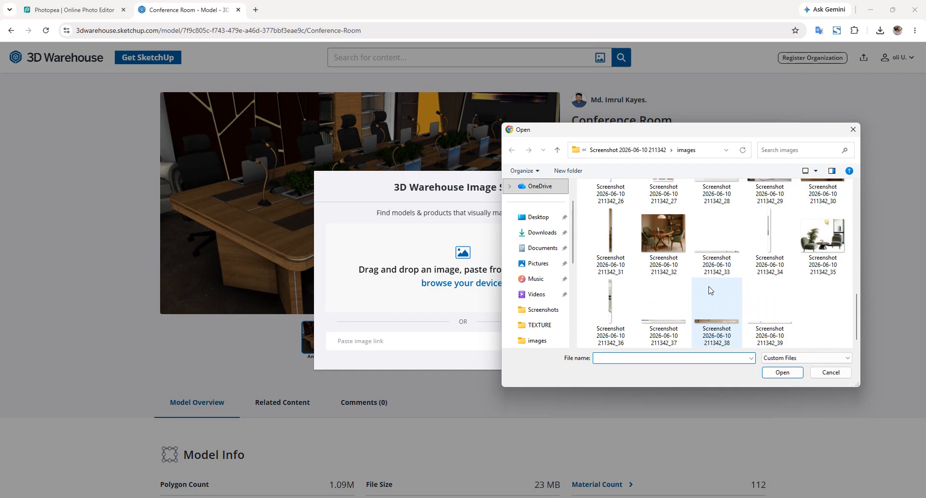
double_click(818, 247)
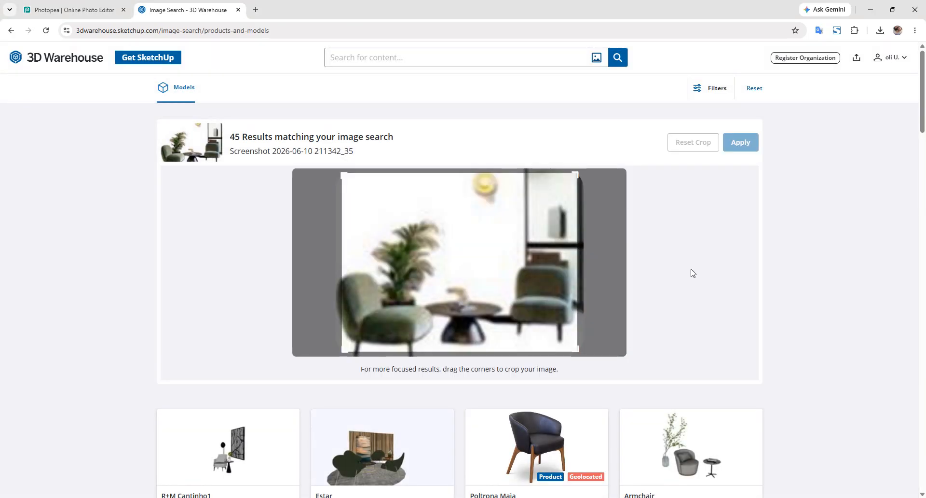
Step: Download the Armchair model with the side table and plant from the search results as a SketchUp file
scroll(792, 351, "down", 6)
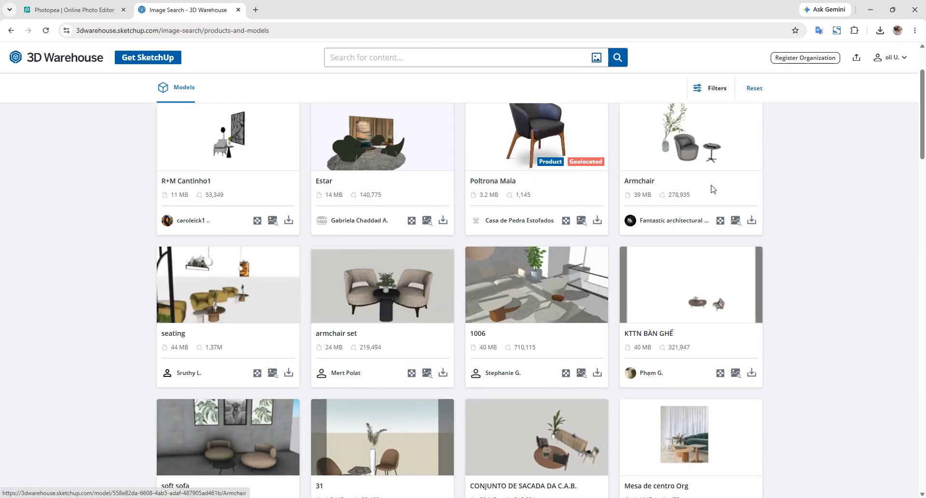
left_click(750, 221)
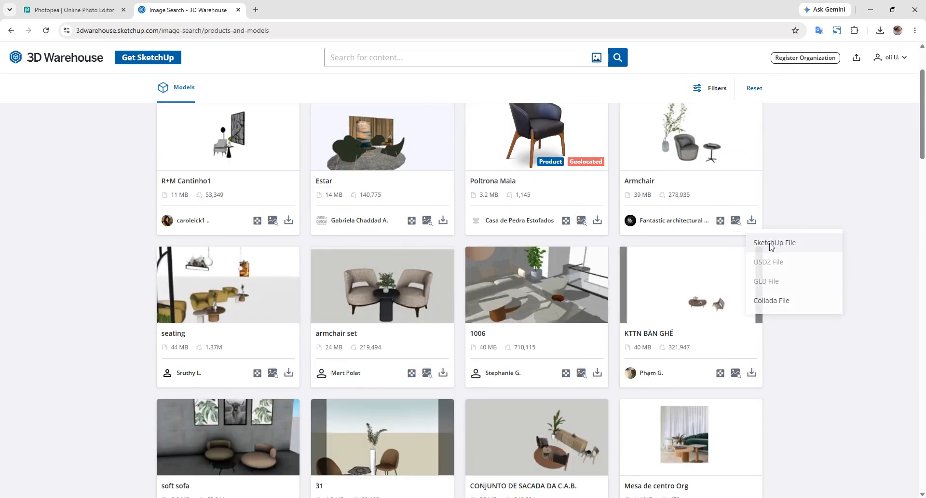
left_click(771, 246)
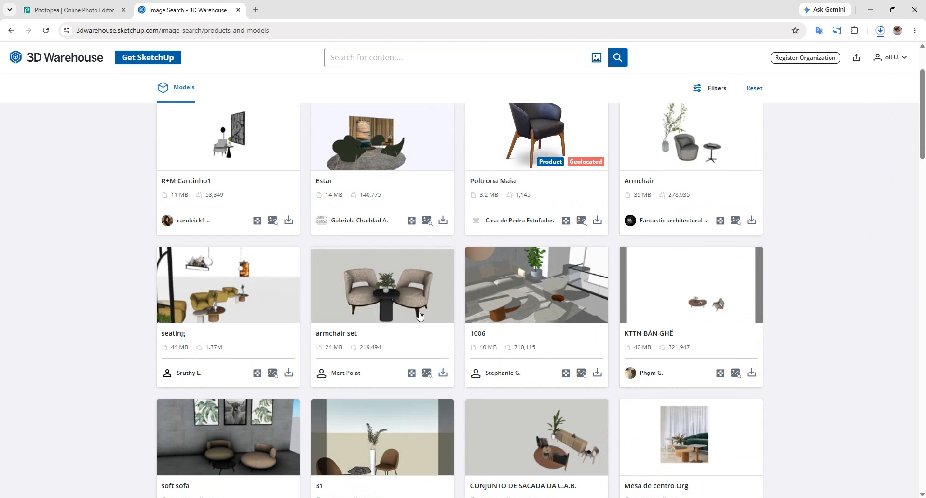
Step: Look through further armchair set results, then switch to SketchUp and examine which rooms of the floor plan still need furniture
scroll(354, 234, "down", 2)
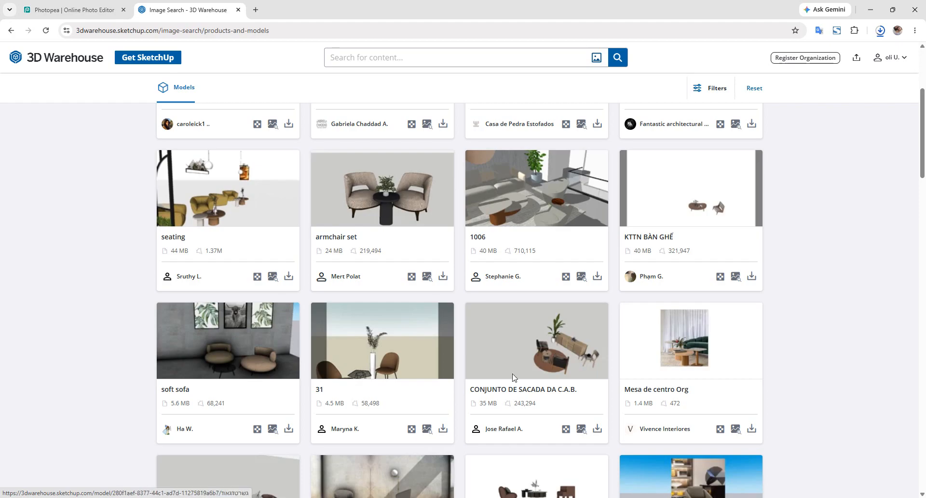
scroll(702, 322, "down", 4)
mouse_move(549, 497)
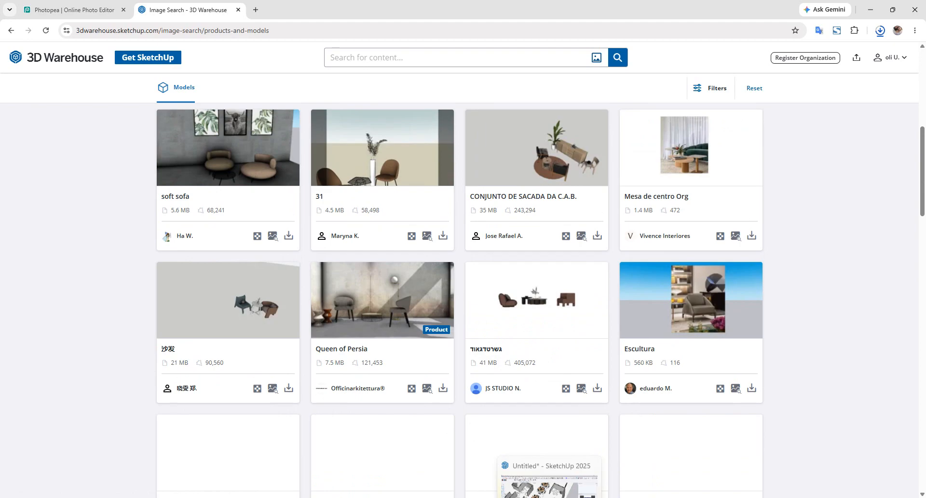
left_click(549, 460)
scroll(438, 241, "down", 2)
scroll(441, 234, "down", 1)
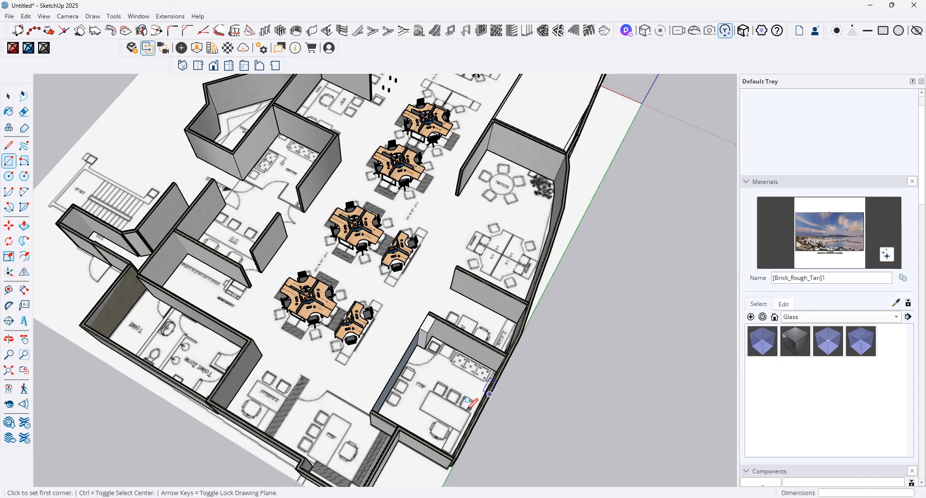
scroll(483, 479, "up", 2)
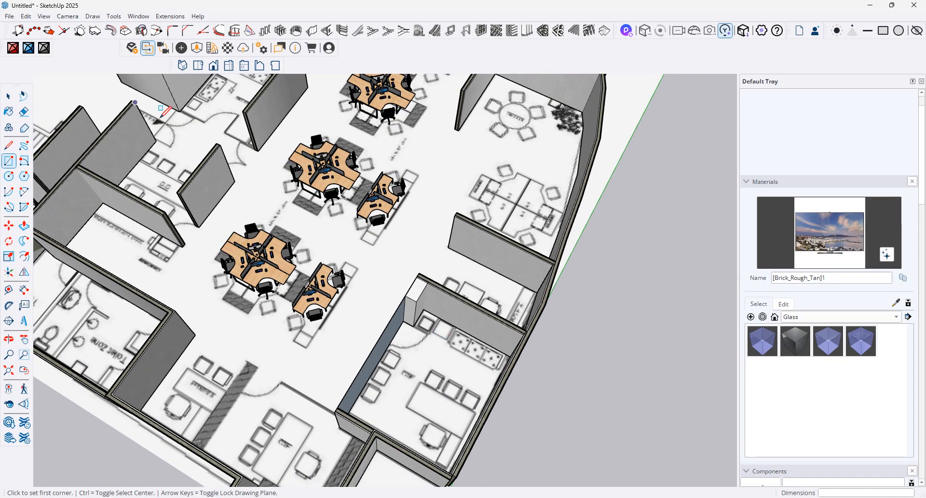
mouse_move(570, 497)
left_click(571, 459)
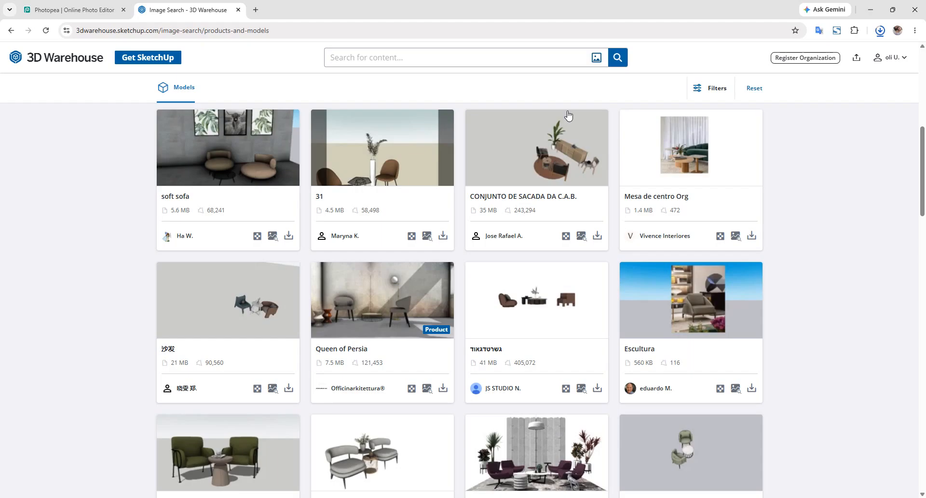
left_click(598, 58)
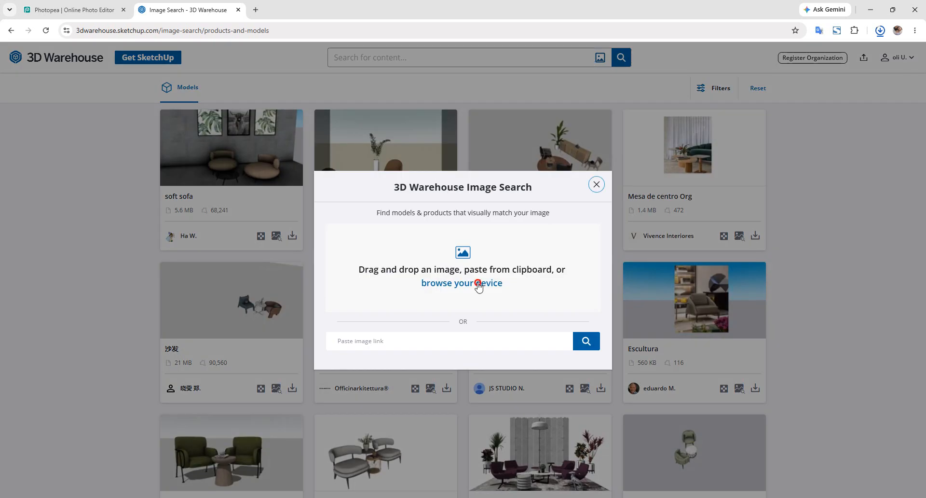
left_click(475, 284)
scroll(733, 243, "down", 3)
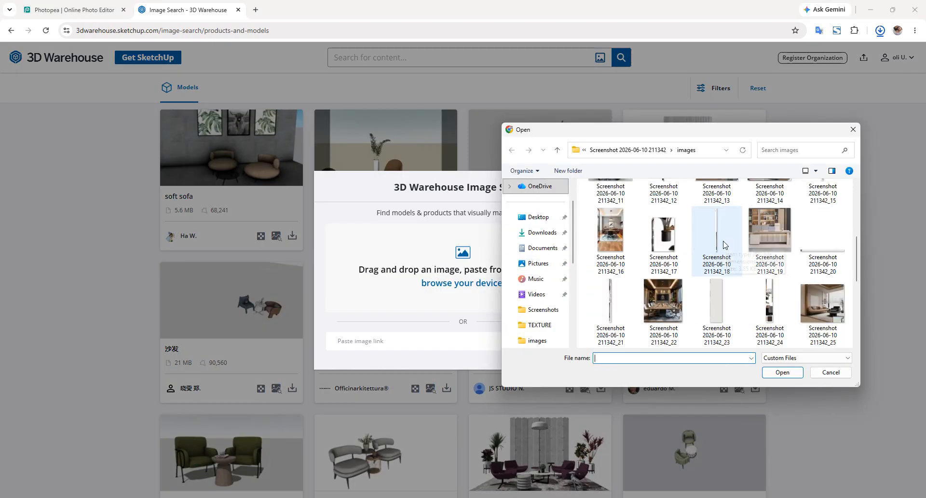
scroll(725, 244, "up", 1)
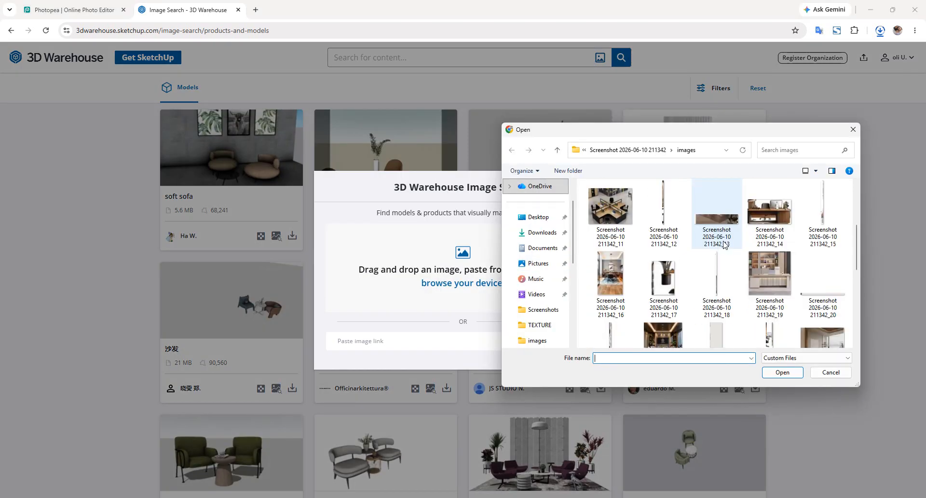
left_click(768, 281)
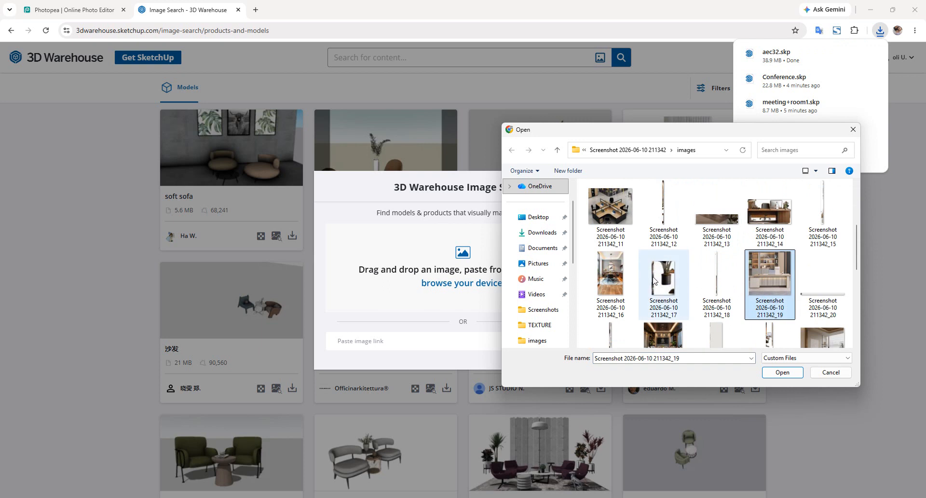
scroll(655, 280, "down", 1)
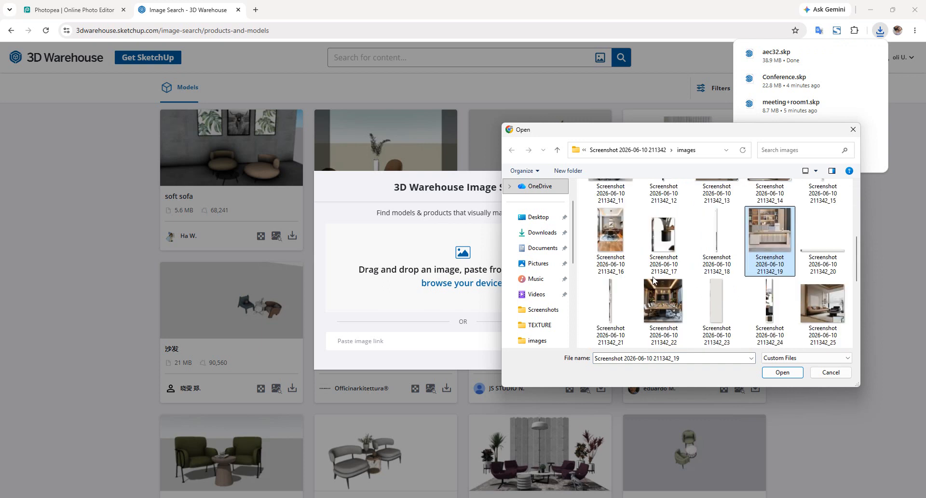
left_click(612, 240)
double_click(612, 240)
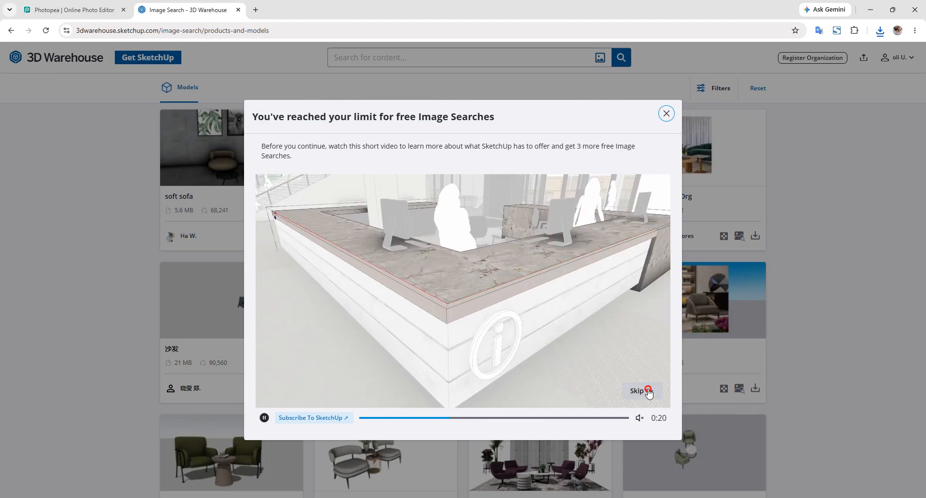
left_click(649, 392)
left_click(475, 344)
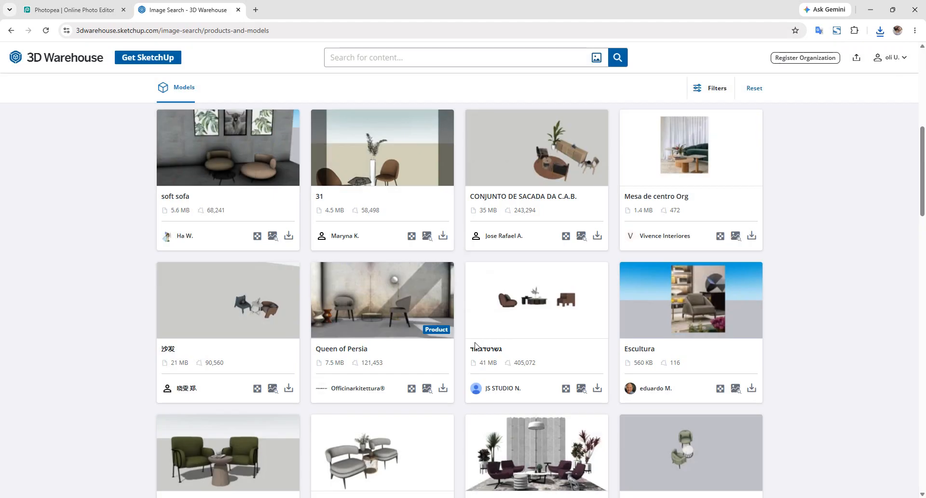
left_click(596, 58)
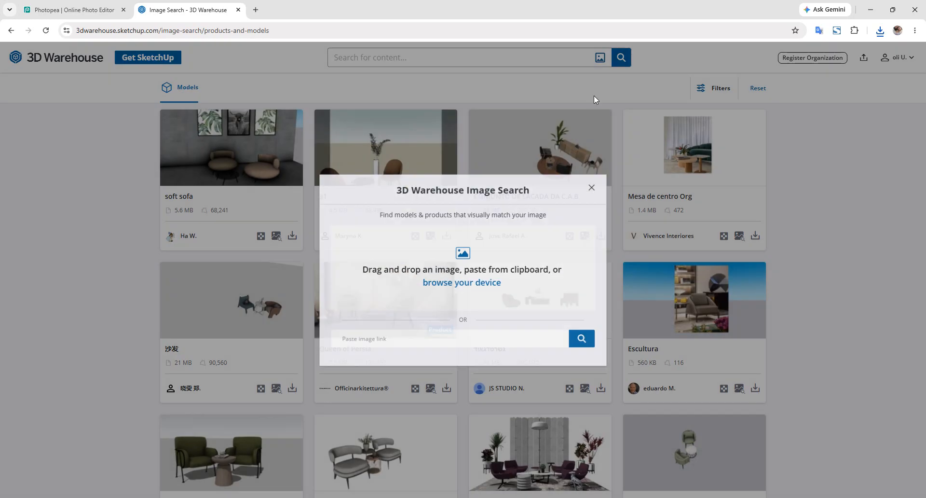
left_click(480, 284)
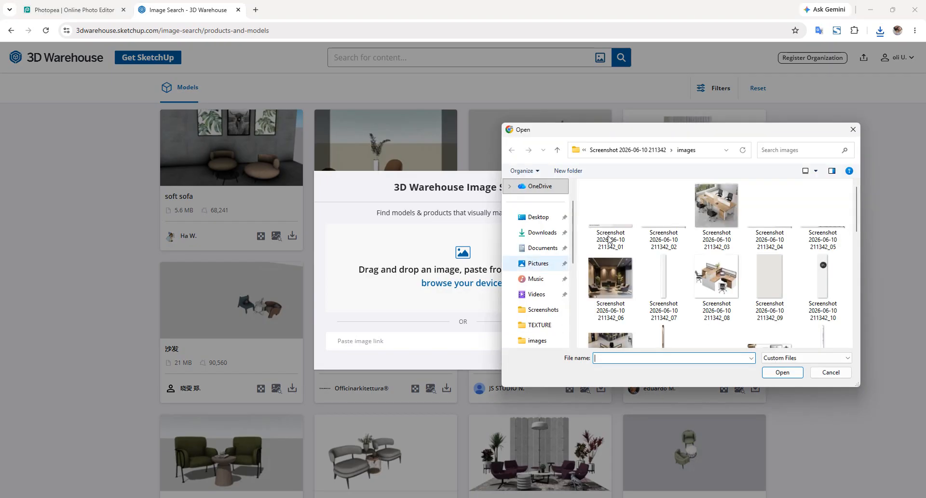
scroll(630, 269, "down", 3)
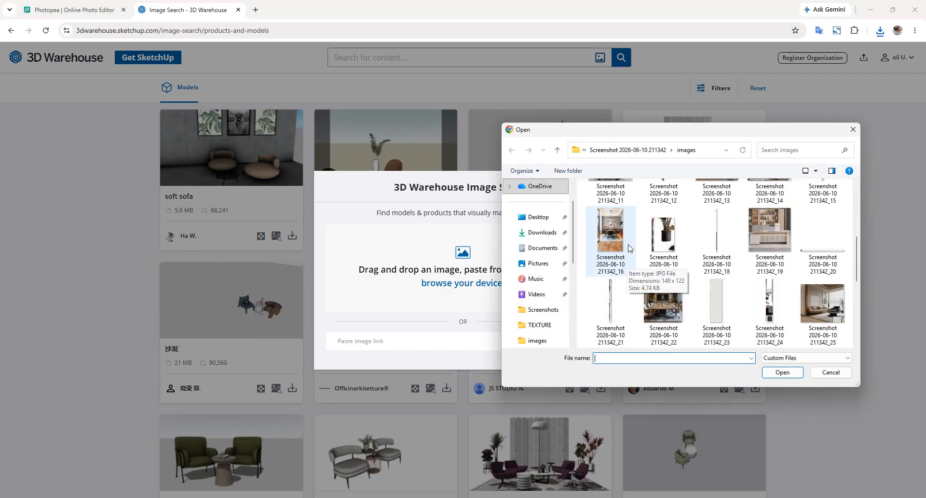
scroll(657, 251, "down", 1)
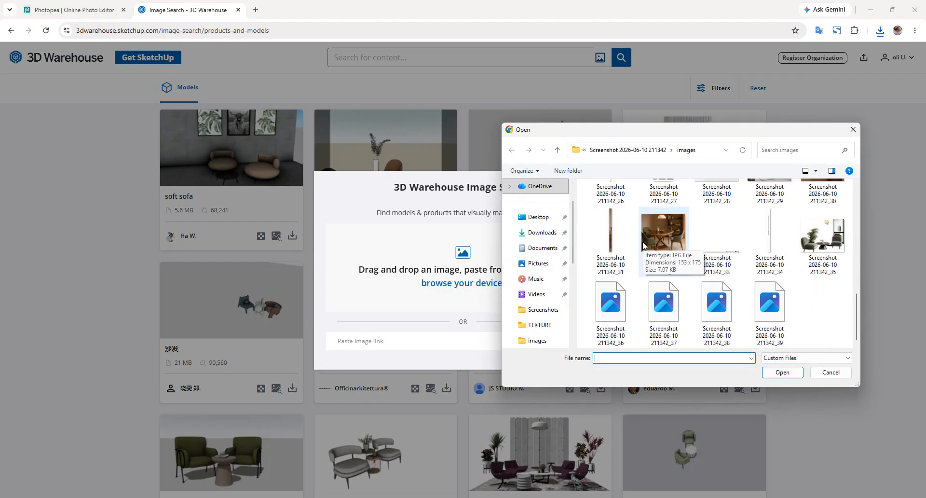
scroll(699, 270, "up", 2)
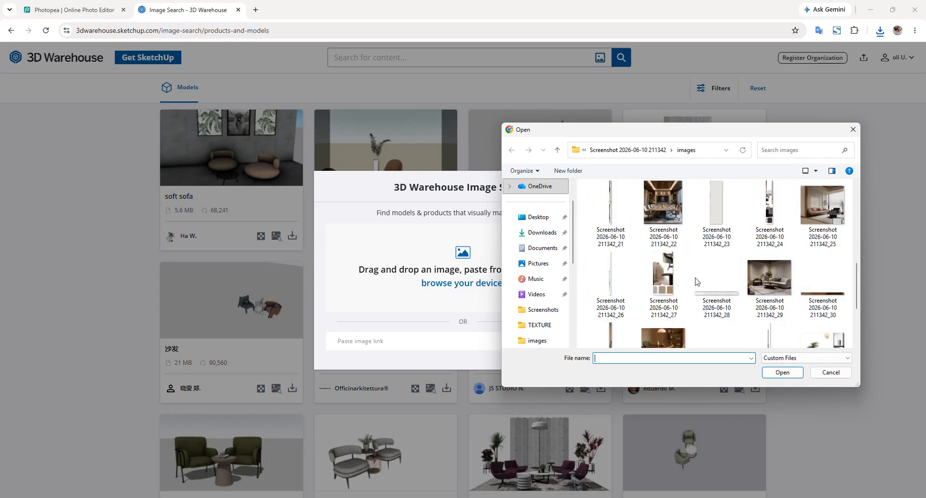
scroll(701, 275, "up", 1)
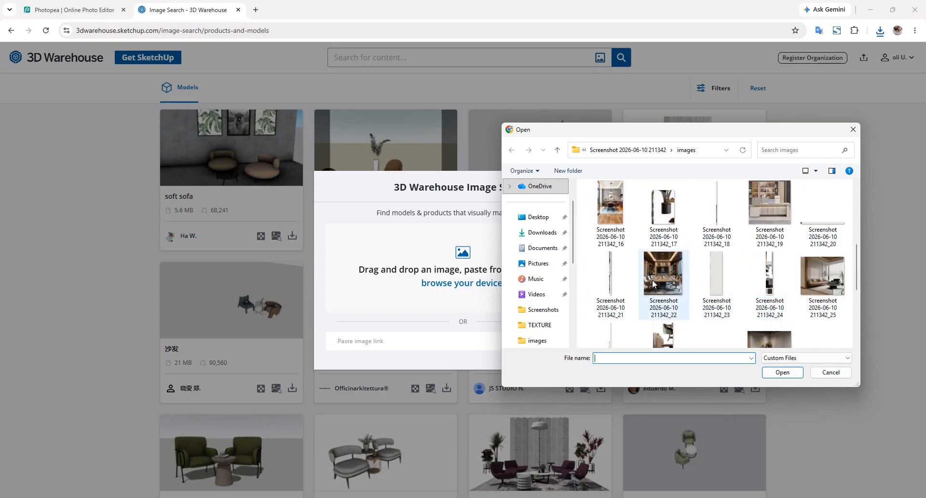
scroll(653, 280, "up", 1)
double_click(614, 282)
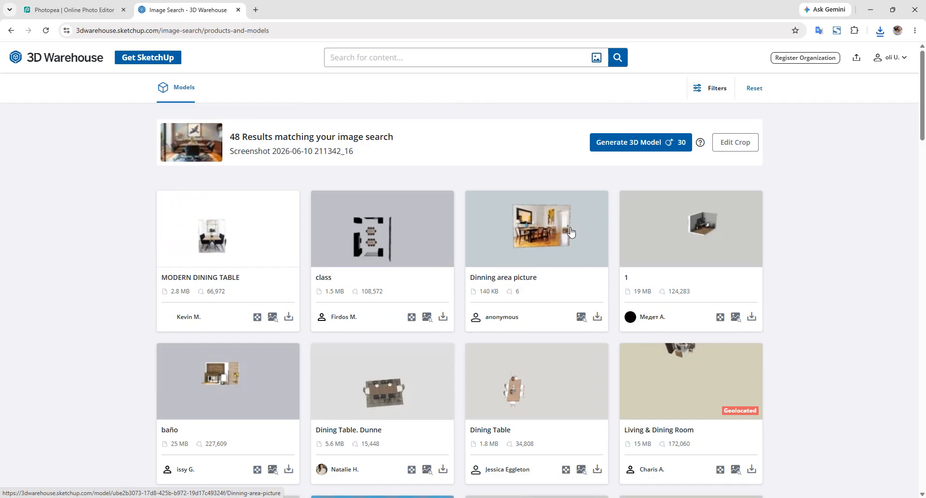
scroll(384, 250, "down", 1)
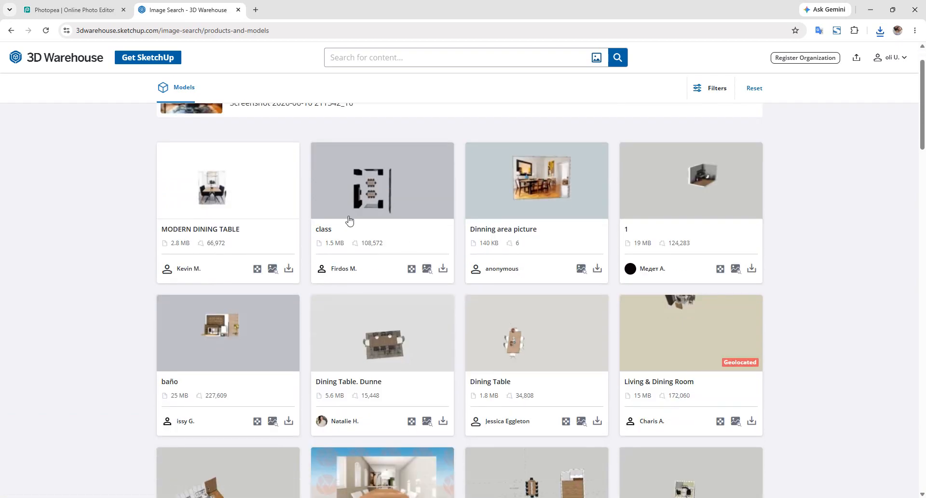
scroll(340, 223, "down", 2)
scroll(340, 222, "down", 2)
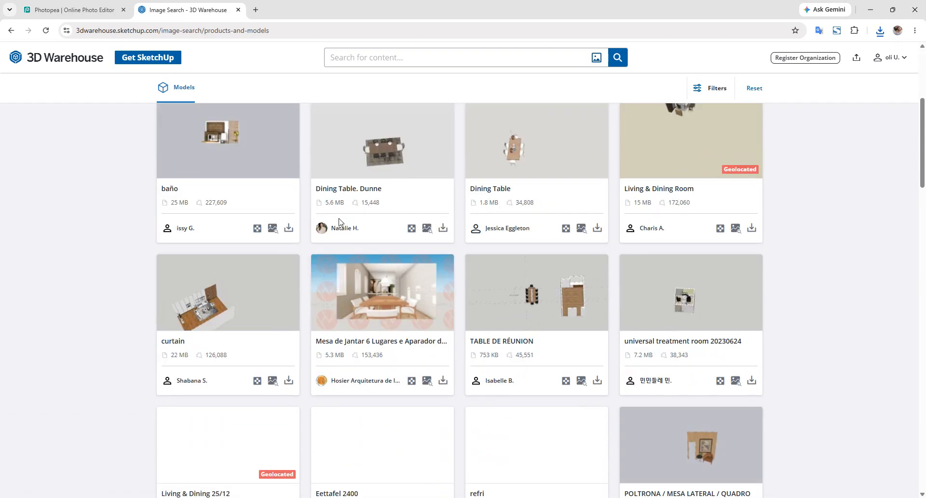
scroll(325, 175, "up", 3)
left_click(597, 57)
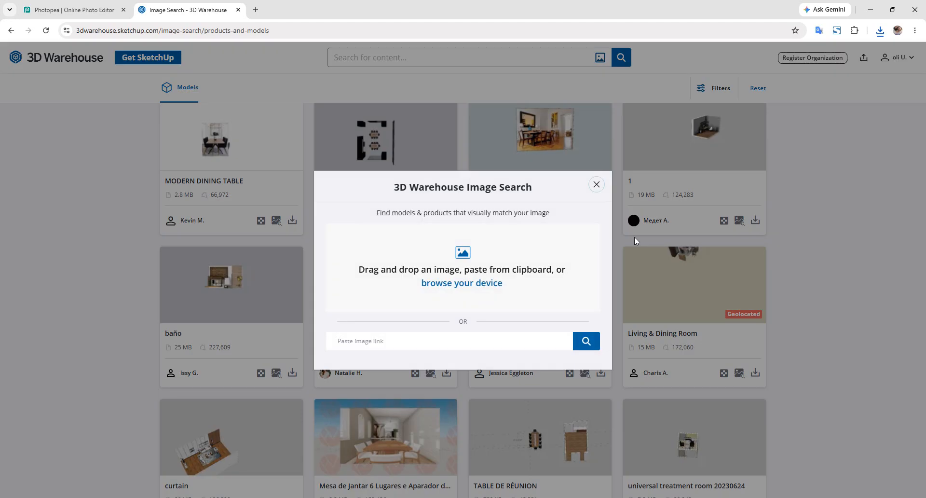
left_click(486, 284)
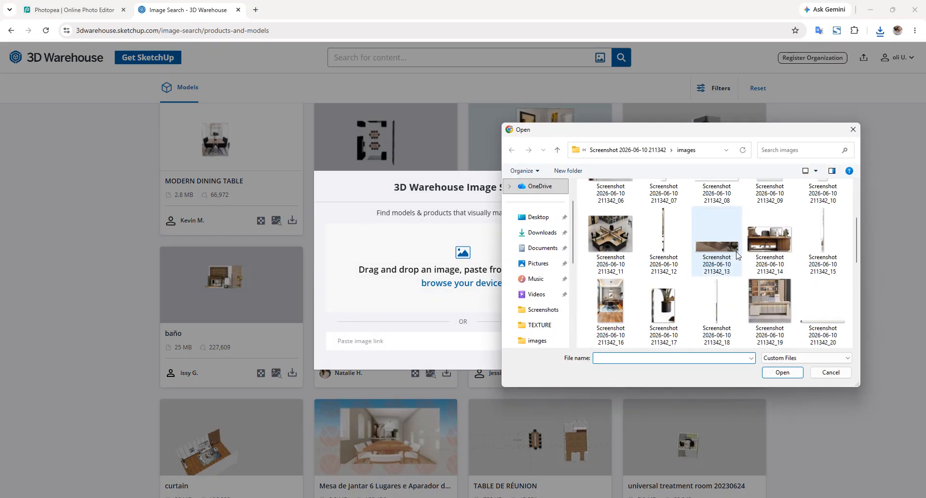
scroll(665, 246, "down", 3)
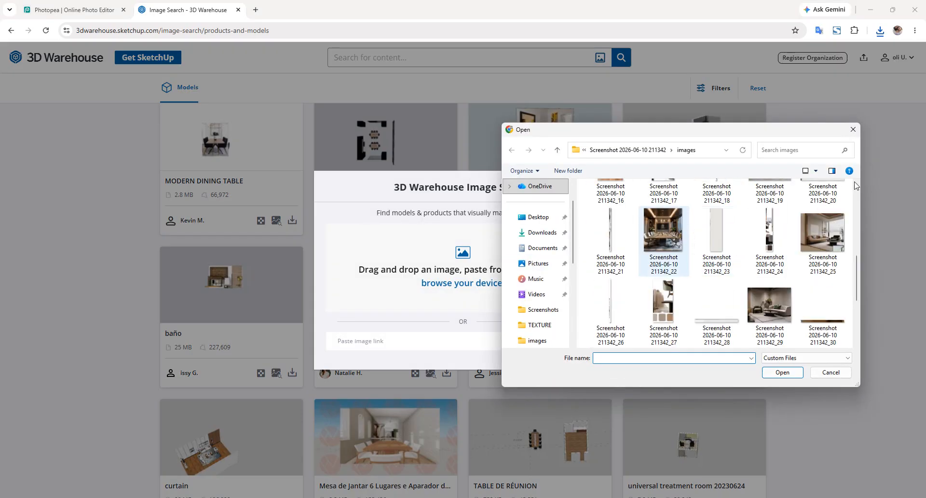
scroll(685, 246, "down", 2)
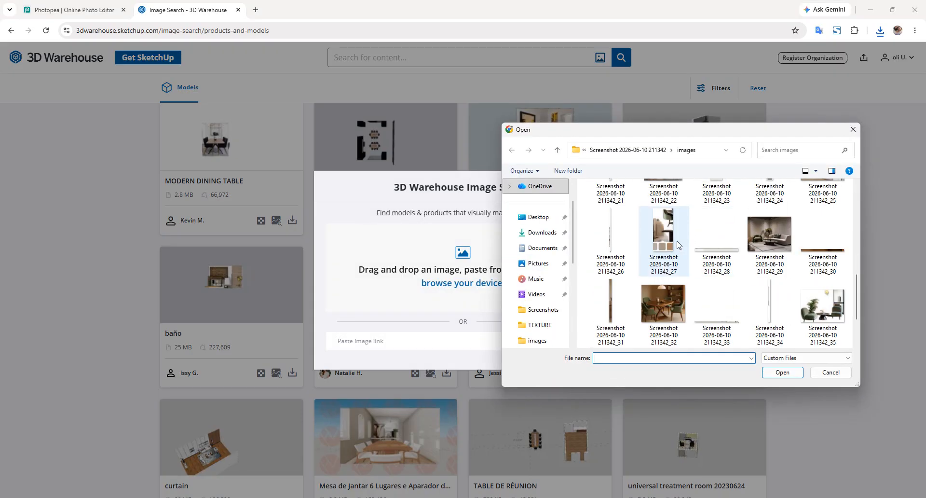
left_click(677, 311)
double_click(676, 309)
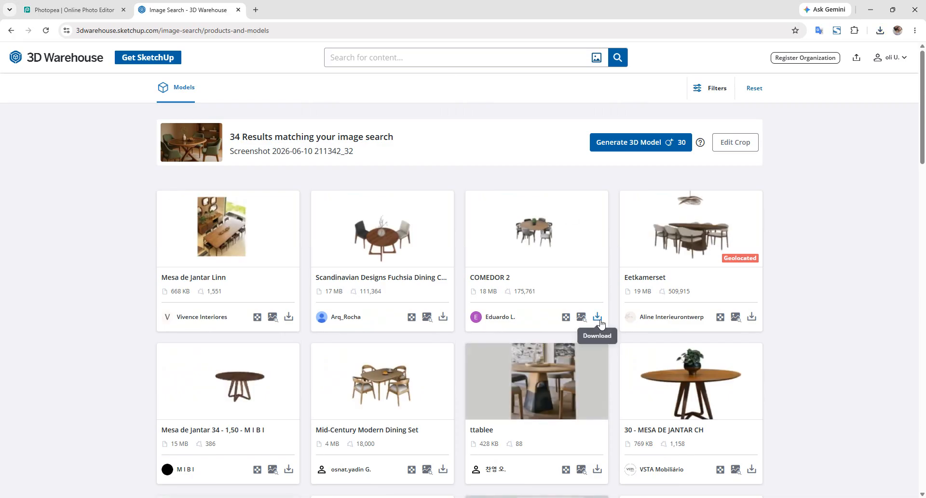
Step: Download the COMEDOR 2 dining set as a SketchUp file, skipping the promotional video to unlock more downloads
left_click(598, 318)
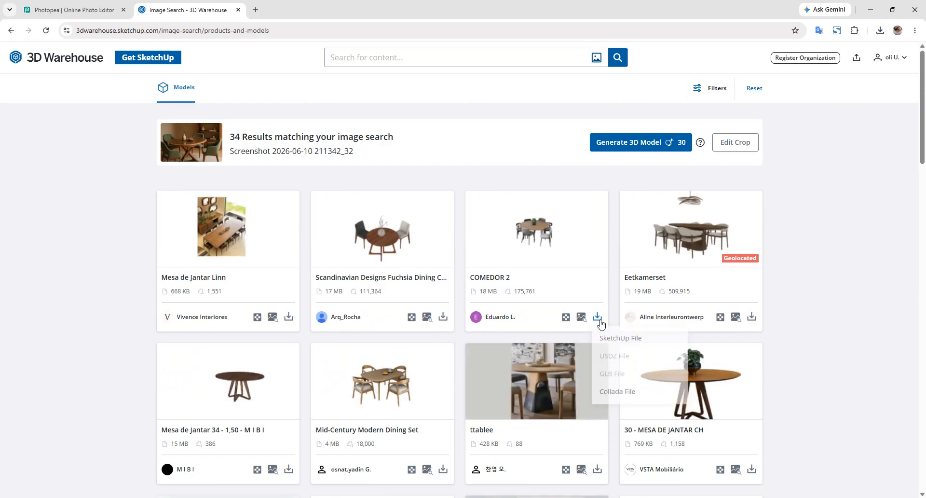
left_click(624, 339)
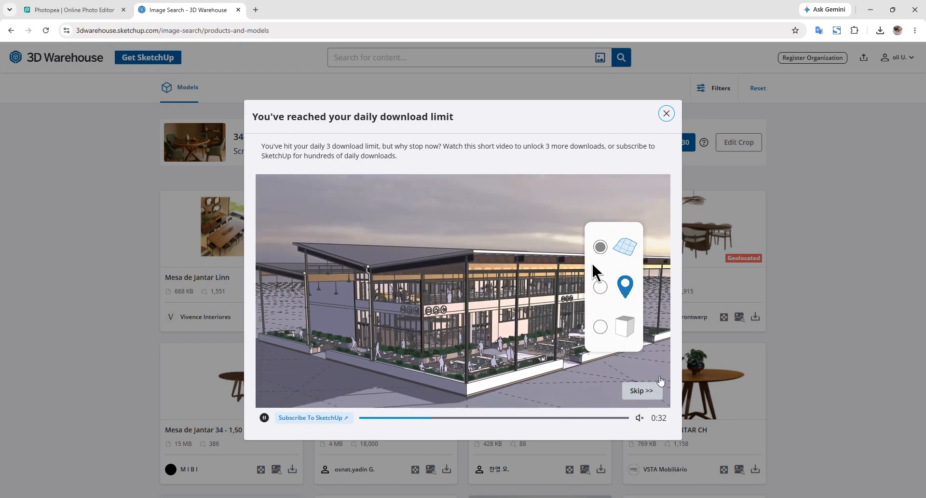
left_click(647, 390)
left_click(482, 346)
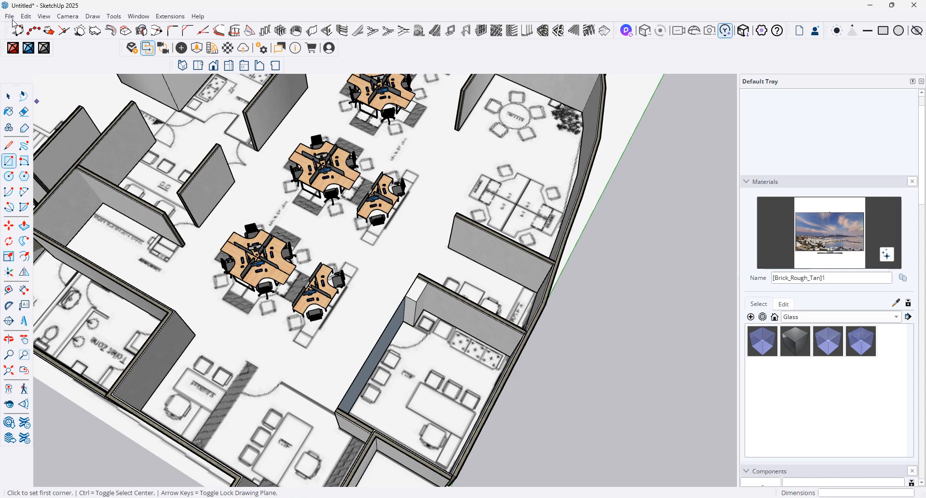
Step: Switch to SketchUp, import the aec32 armchair model from Downloads and place it beside the four-desk outline on the plan
left_click(11, 16)
left_click(49, 152)
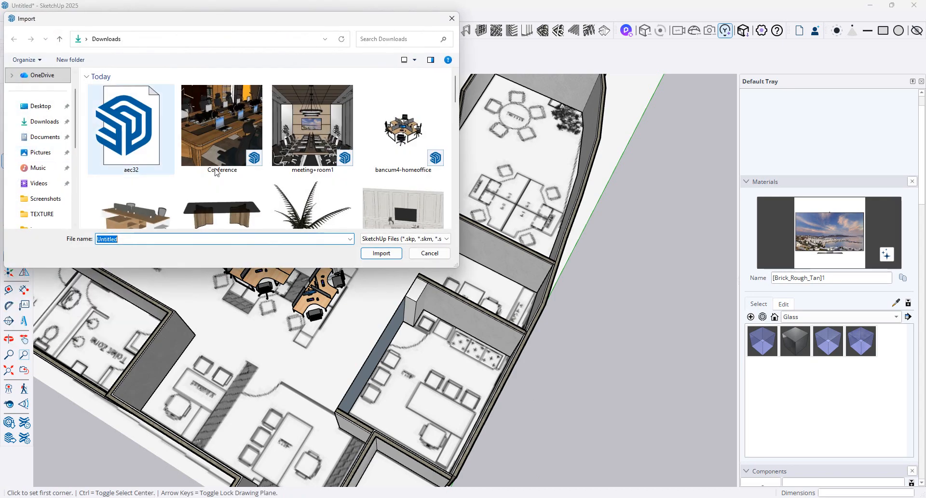
left_click(42, 122)
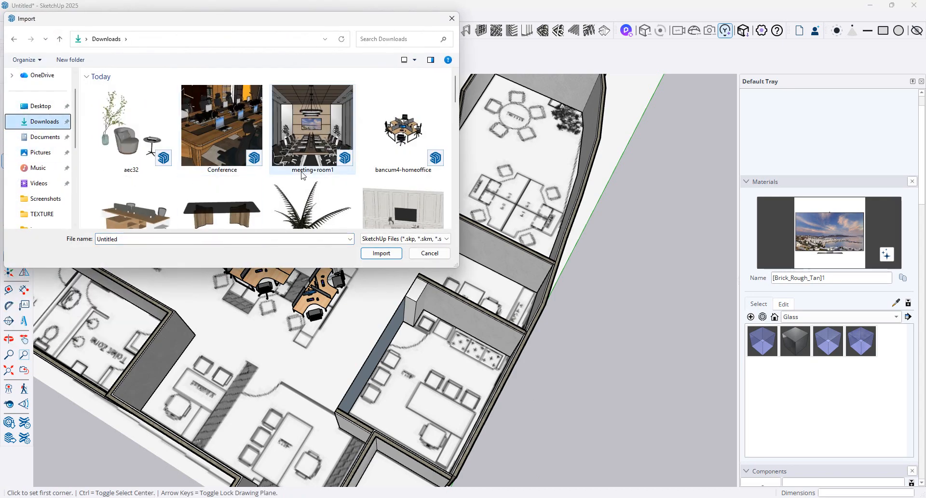
scroll(303, 175, "down", 1)
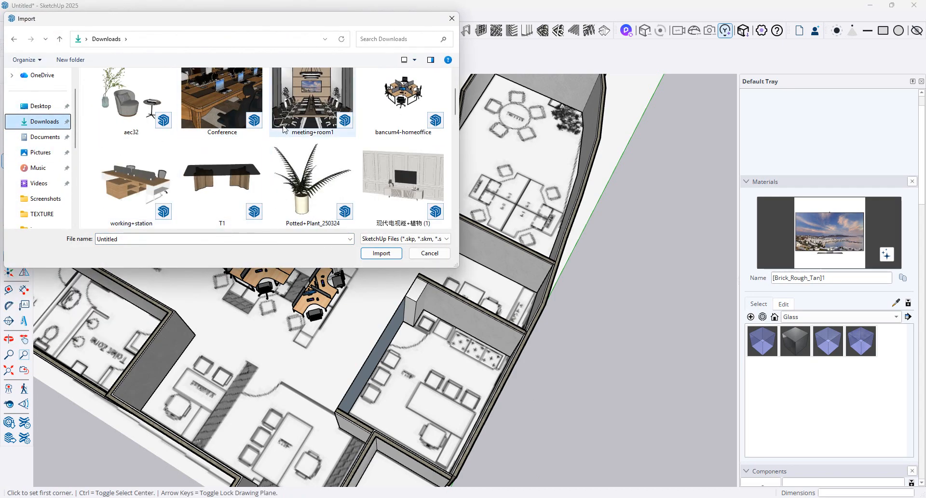
double_click(118, 134)
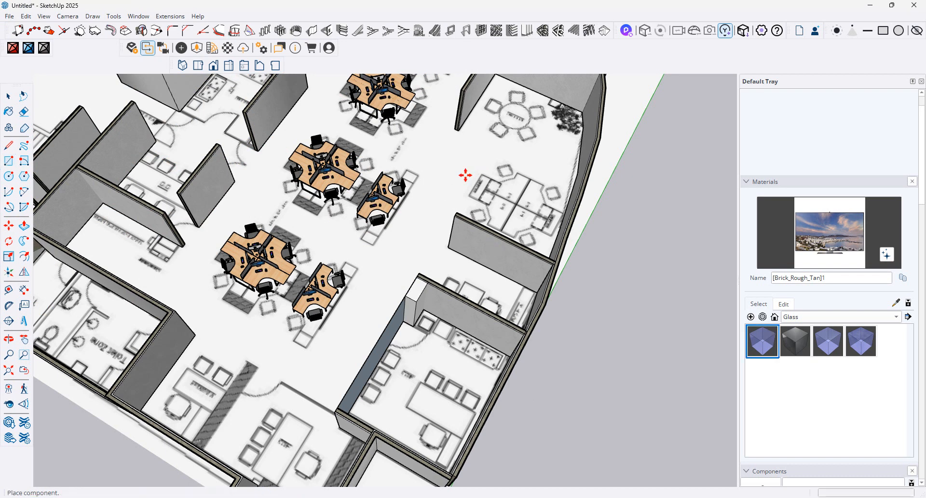
left_click(497, 203)
Step: Move the aec32 armchair set into the enclosed room with the blue-grey wall
middle_click_drag(490, 190, 482, 181)
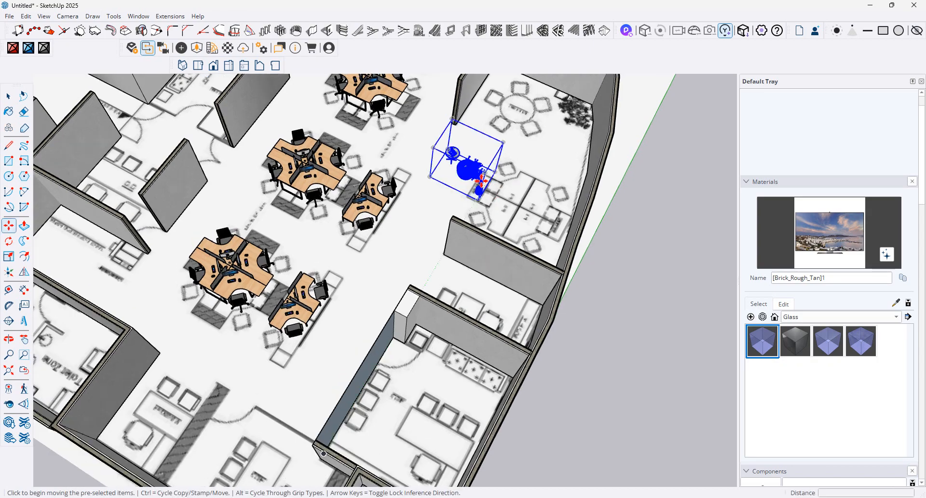
scroll(481, 180, "up", 10)
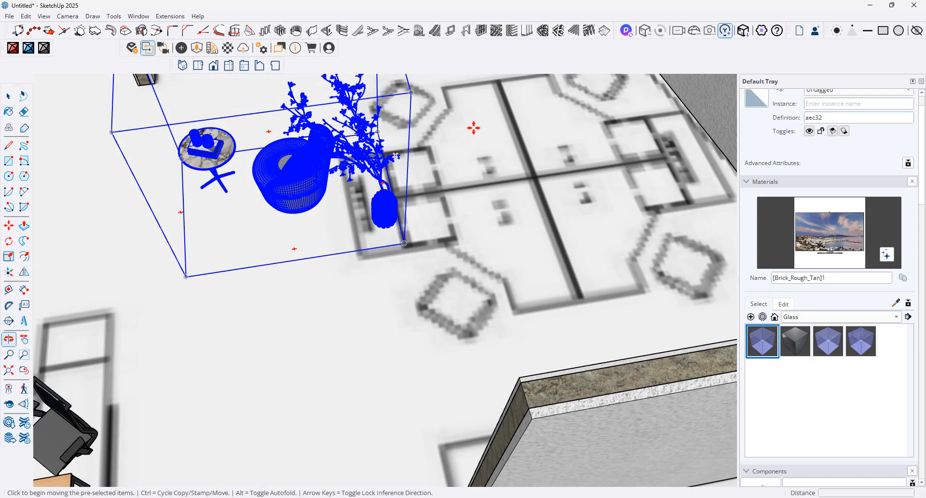
left_click(474, 127)
scroll(427, 203, "down", 8)
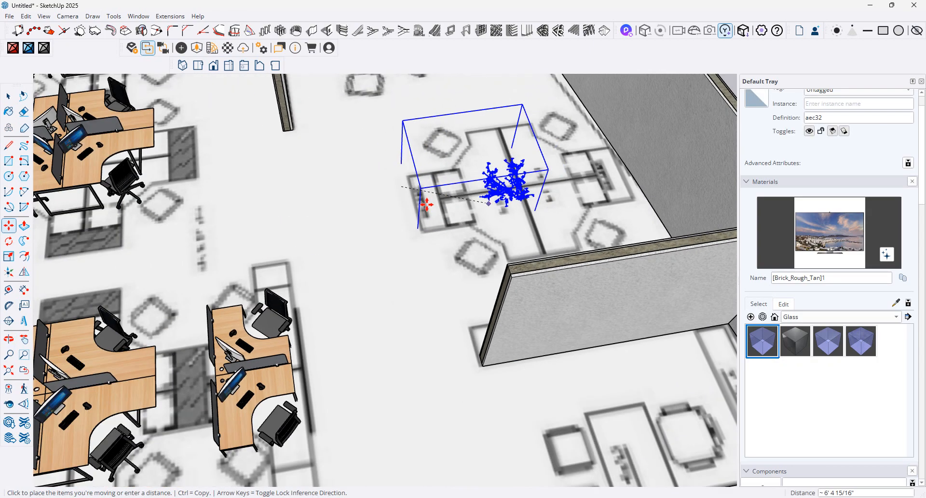
scroll(502, 251, "down", 3)
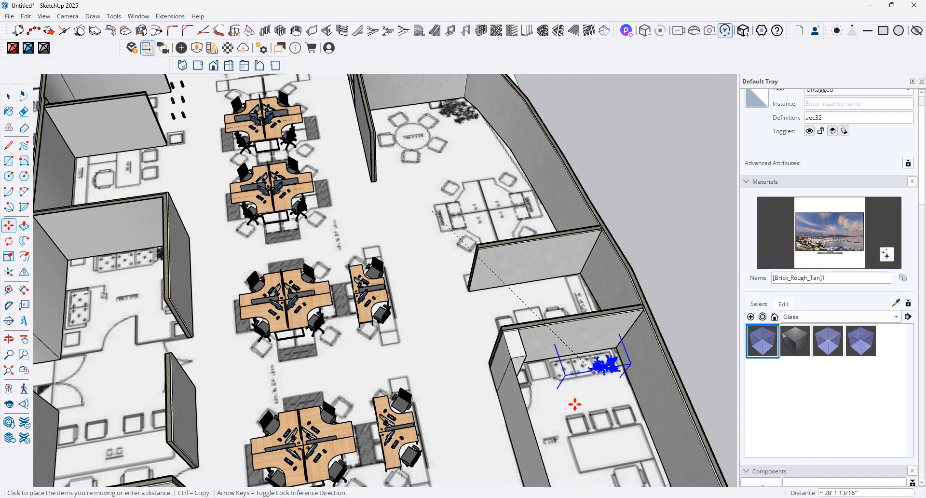
left_click(594, 434)
Step: Open the armchair set for editing and delete the pillow from the armchair
scroll(555, 446, "up", 5)
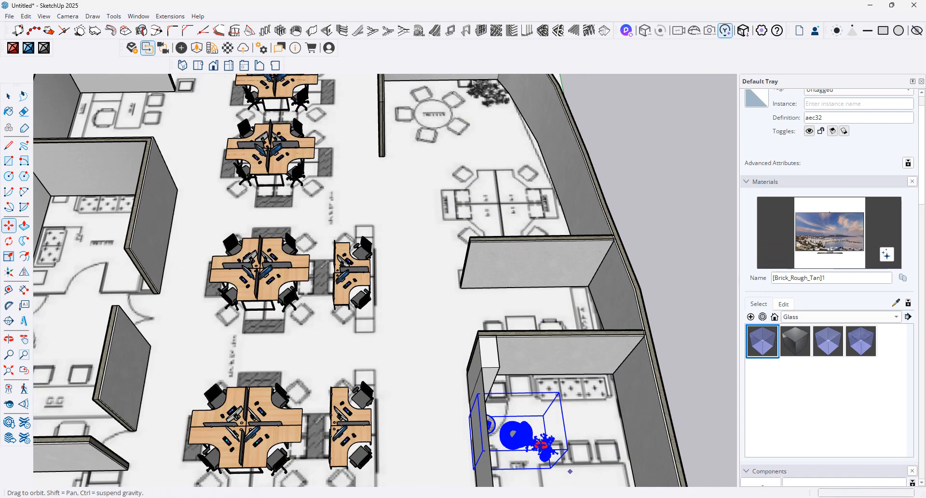
scroll(392, 483, "up", 10)
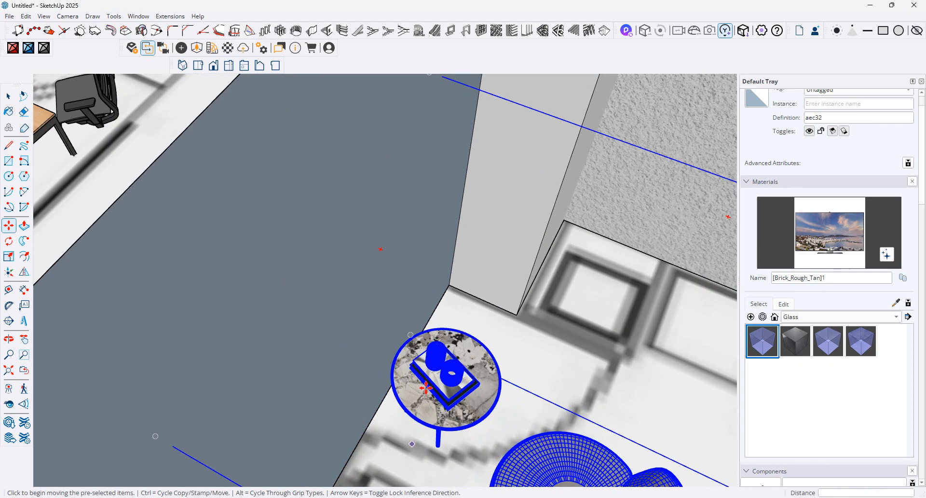
scroll(426, 388, "down", 4)
left_click(9, 98)
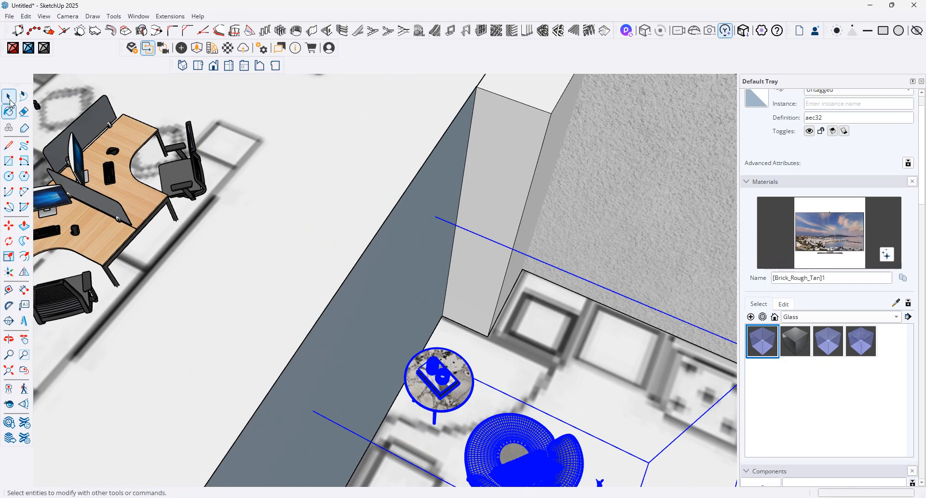
scroll(558, 456, "down", 3)
double_click(555, 464)
middle_click_drag(555, 463, 598, 309)
left_click(594, 305)
scroll(558, 300, "up", 4)
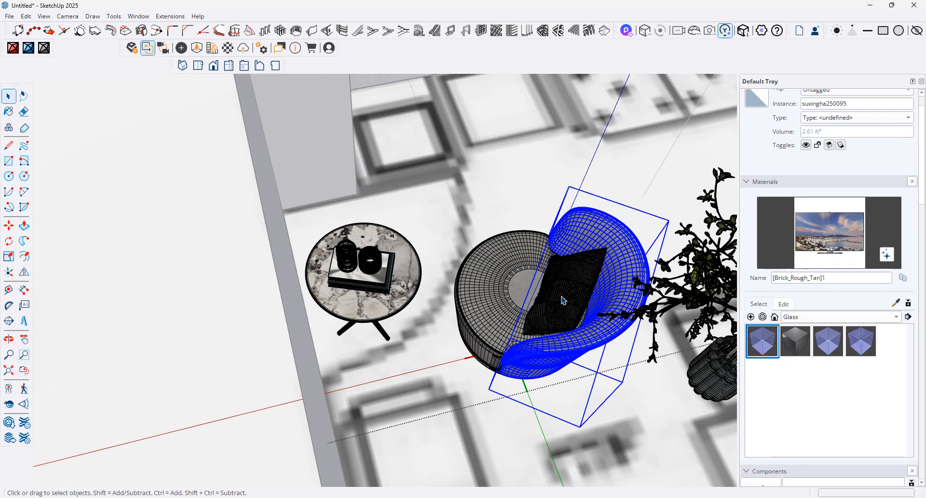
double_click(563, 300)
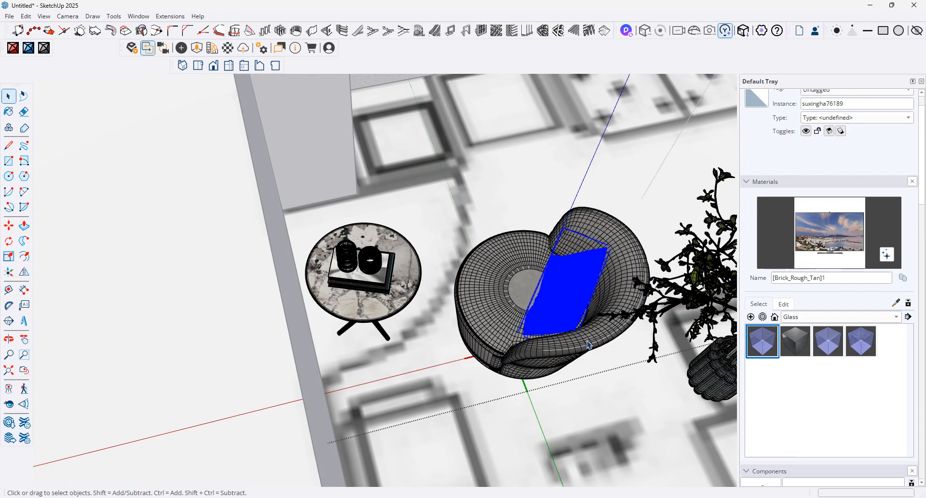
left_click(588, 373)
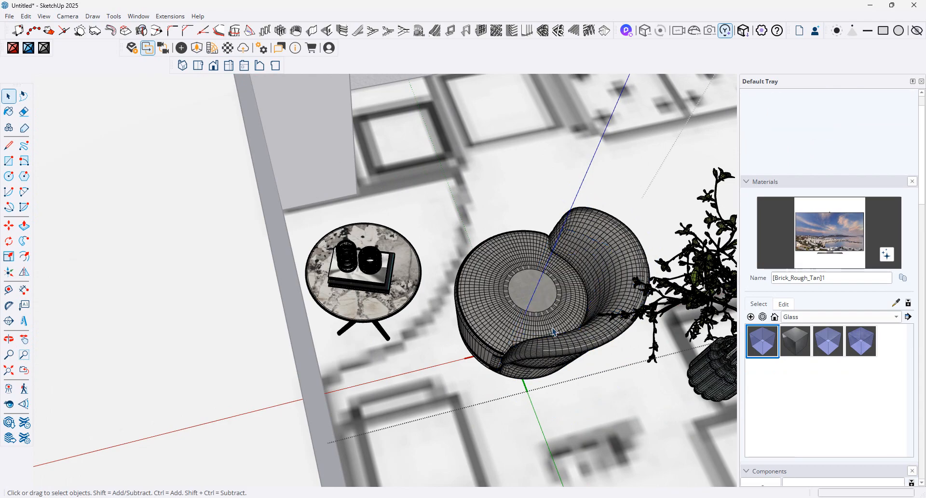
Step: Group the armchair's seat and backrest together inside the set
left_click(554, 328)
left_click(626, 262, "shift")
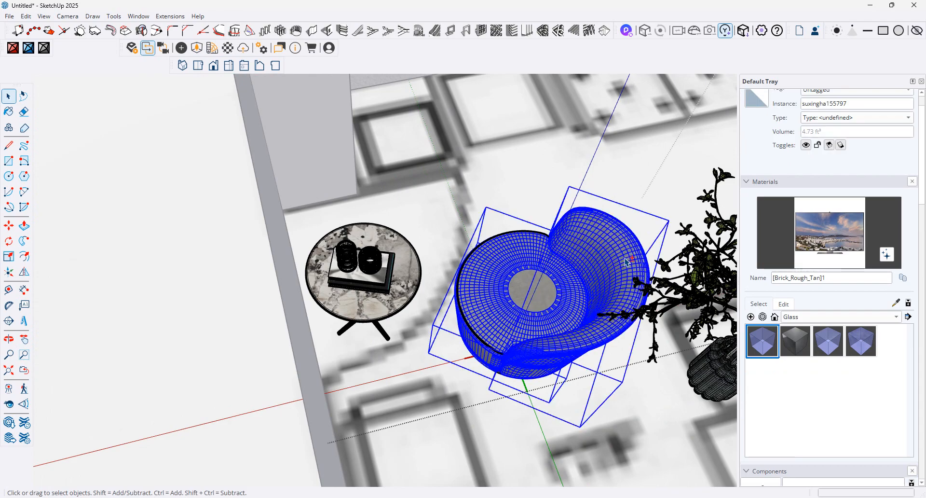
right_click(625, 262)
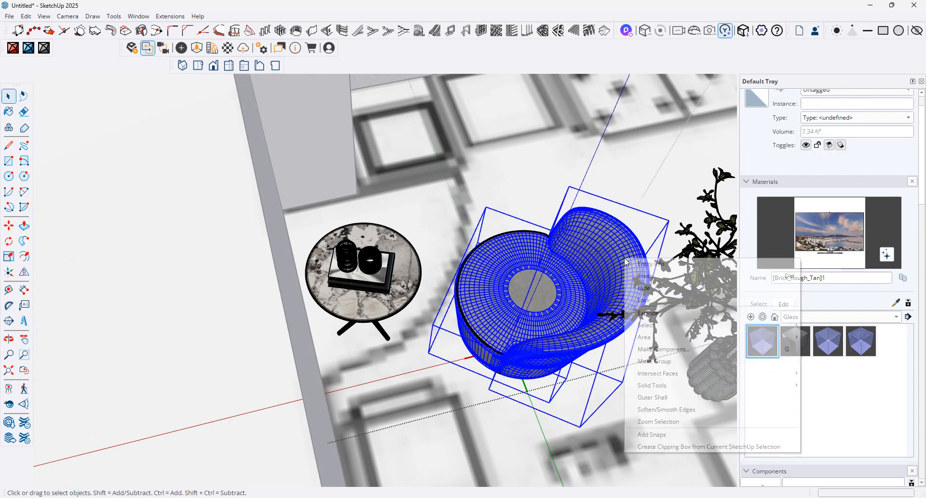
left_click(655, 361)
Step: Rotate the grouped seat and backrest in place so the backrest turns towards the blue-grey wall
middle_click_drag(655, 361, 386, 300)
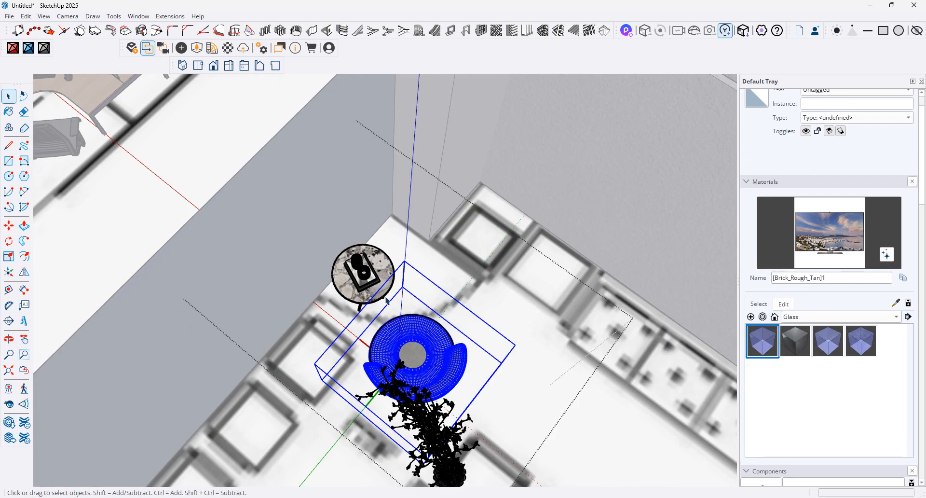
left_click(8, 225)
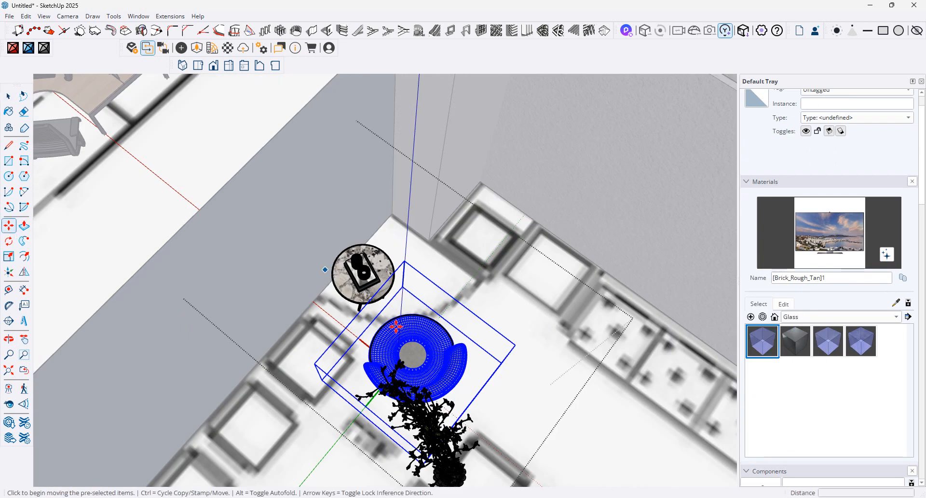
left_click(449, 313)
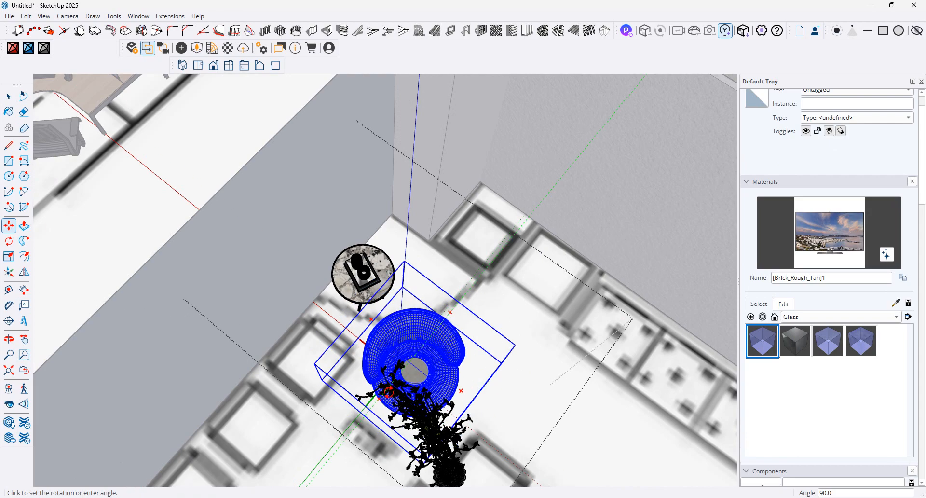
left_click(433, 361)
left_click(433, 361)
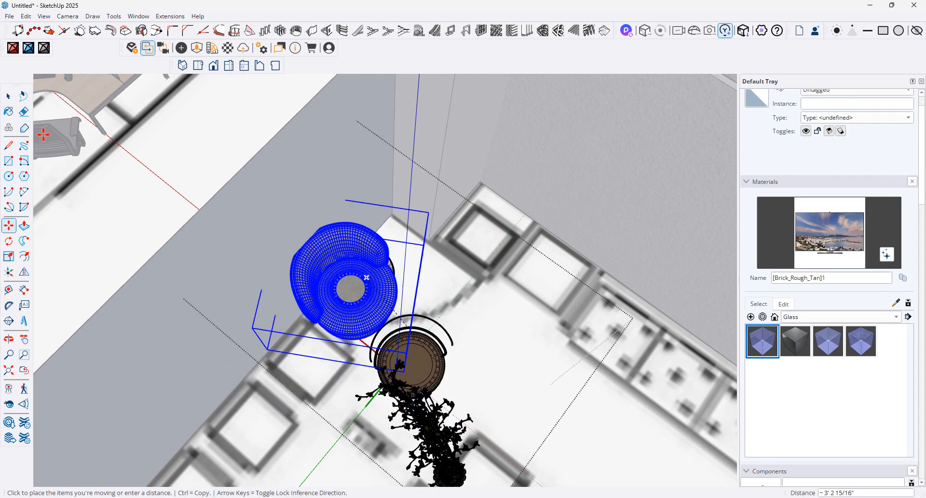
key("space")
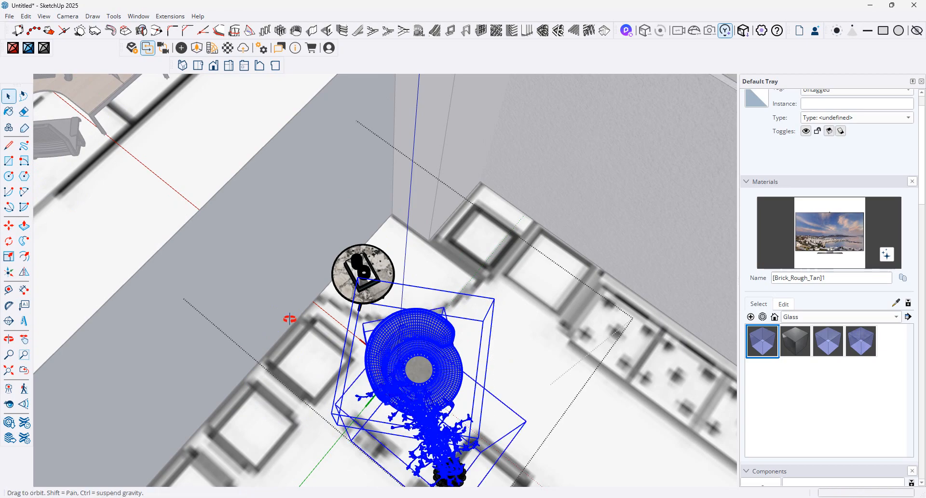
Step: Group all the armchair's parts into one object, leaving out the potted plant and side table
middle_click_drag(287, 317, 199, 374)
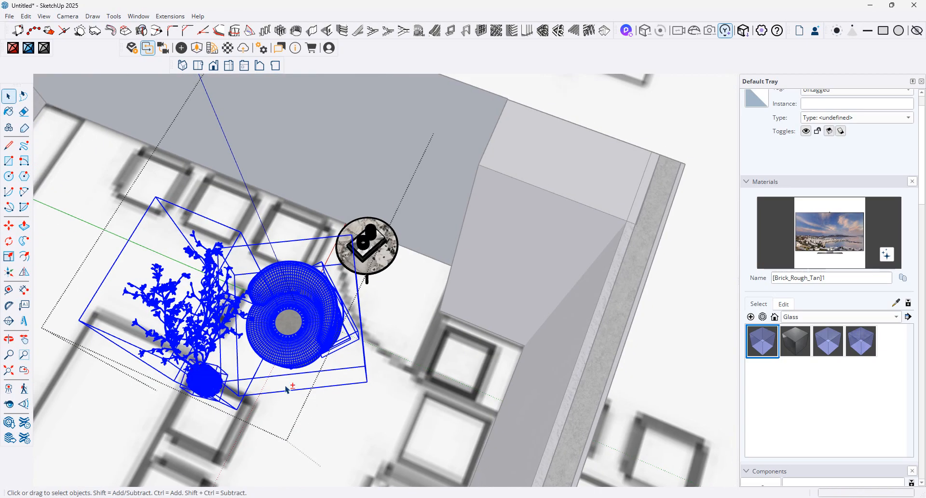
left_click(206, 313, "shift")
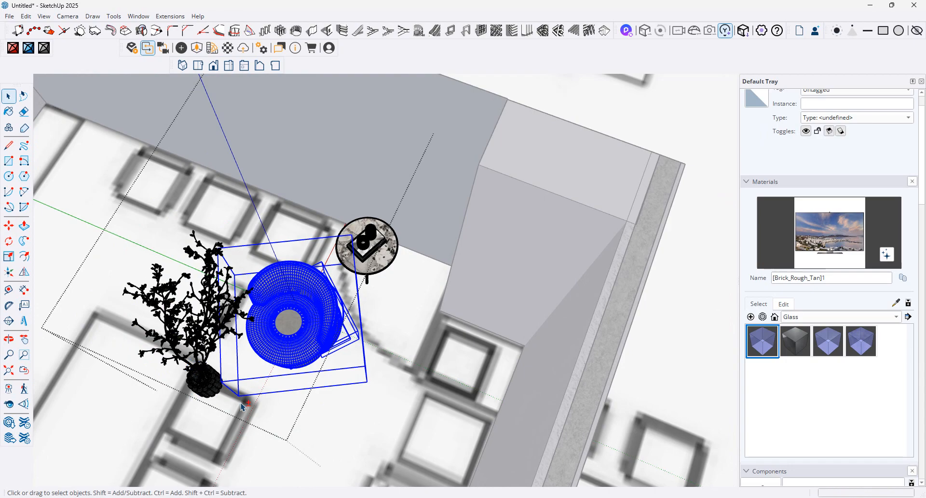
right_click(317, 336)
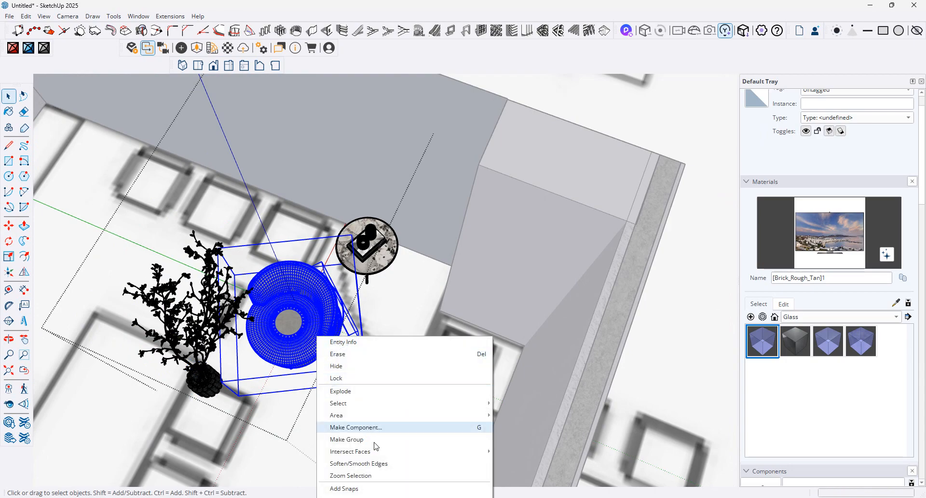
left_click(346, 439)
middle_click_drag(375, 440, 3, 289)
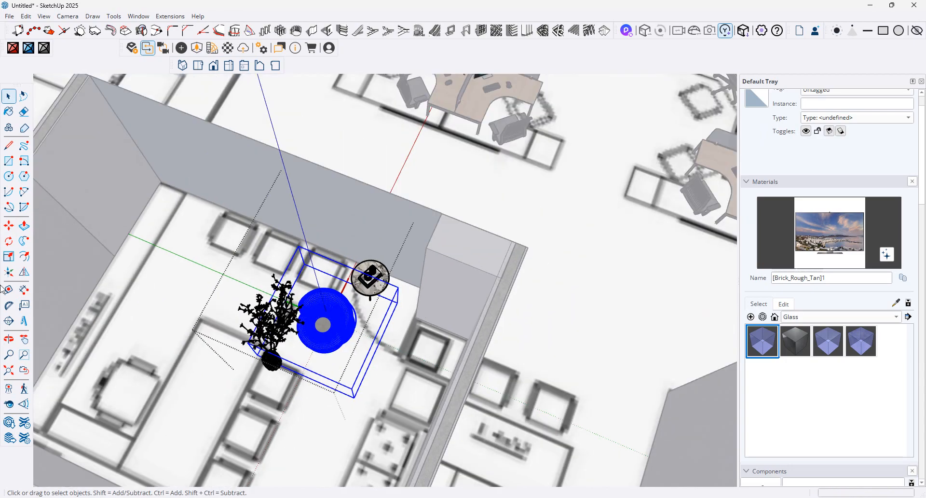
Step: Move the grouped armchair along the blue-grey wall and place a copy of it near the side table
left_click(8, 225)
left_click(344, 311)
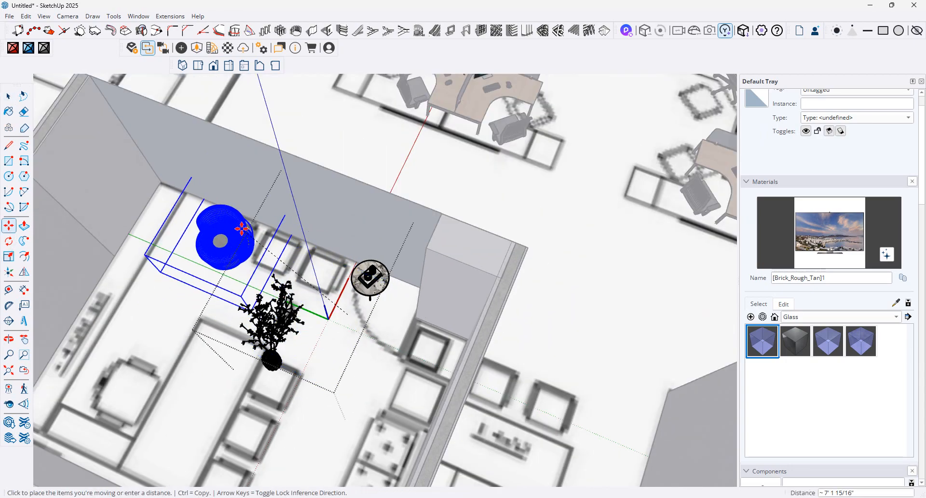
key("ctrl")
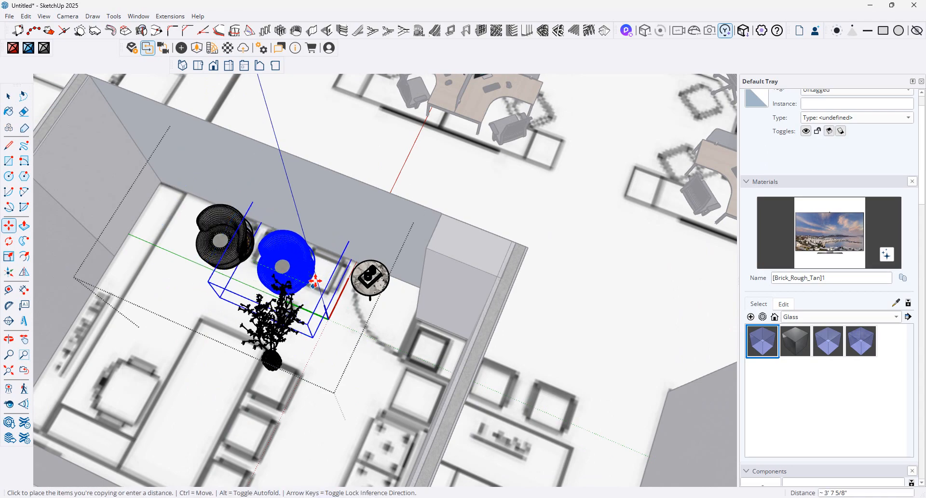
key("ctrl")
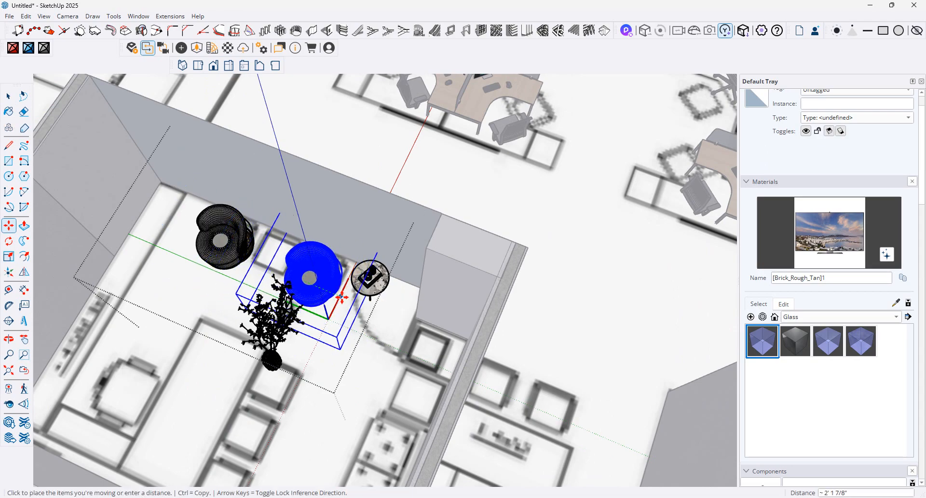
left_click(334, 292)
Step: Move the armchair farther from the side table about 2' along the wall, closer to its copy
left_click(8, 96)
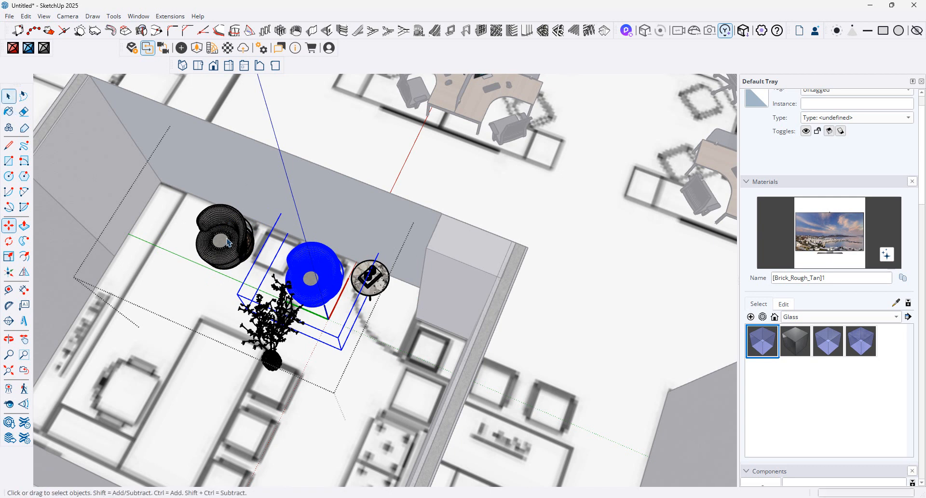
left_click(236, 246)
left_click(14, 232)
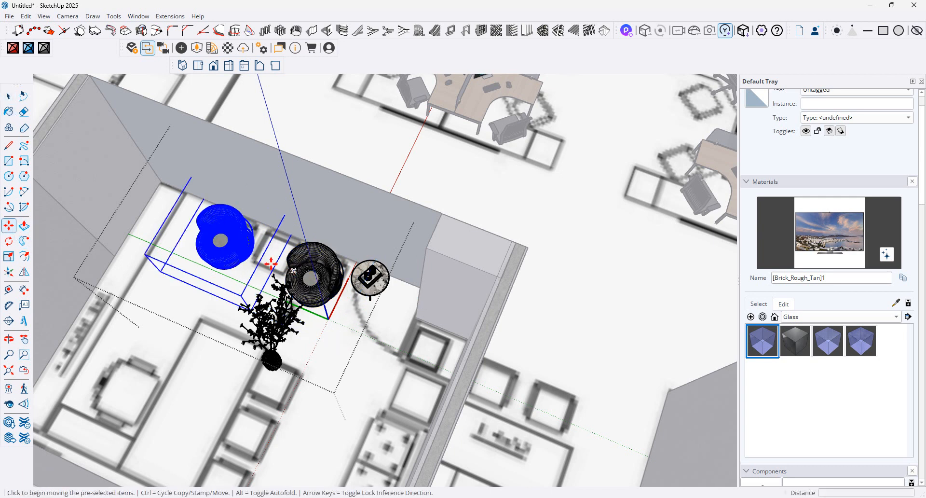
left_click(261, 258)
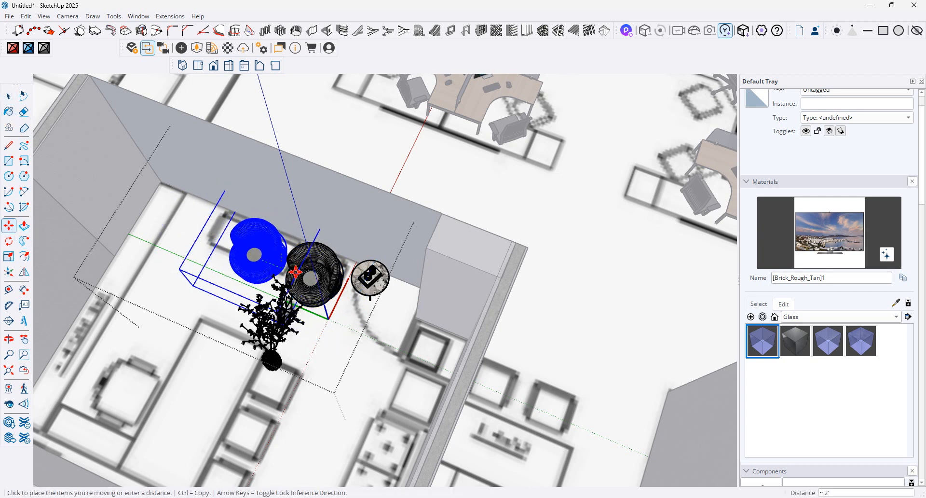
left_click(293, 273)
left_click(9, 112)
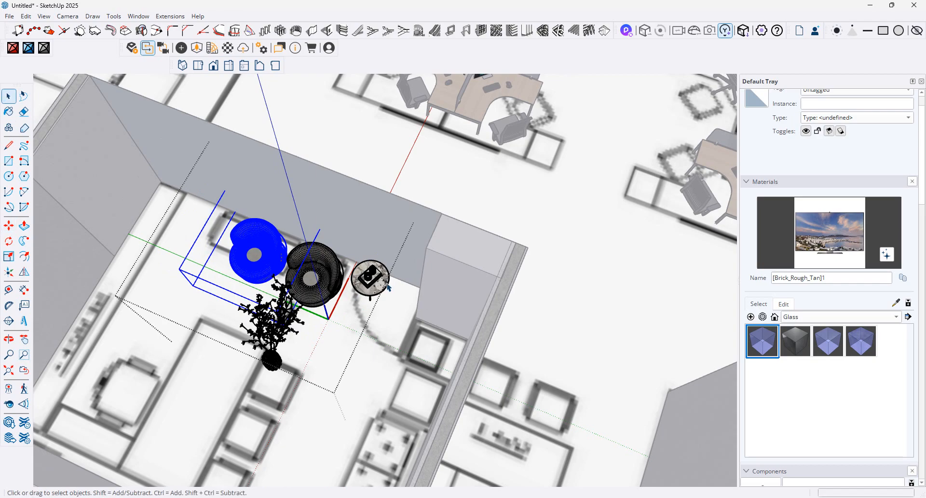
Step: Select the round side table with its legs and tabletop decor, and move it across the room in front of the plan's printed sofa
left_click(370, 279)
scroll(370, 282, "up", 5)
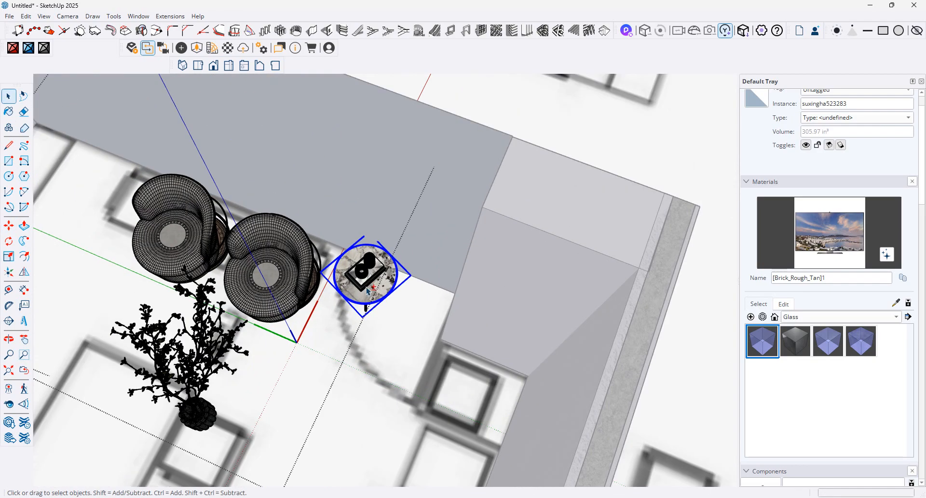
scroll(359, 273, "up", 4)
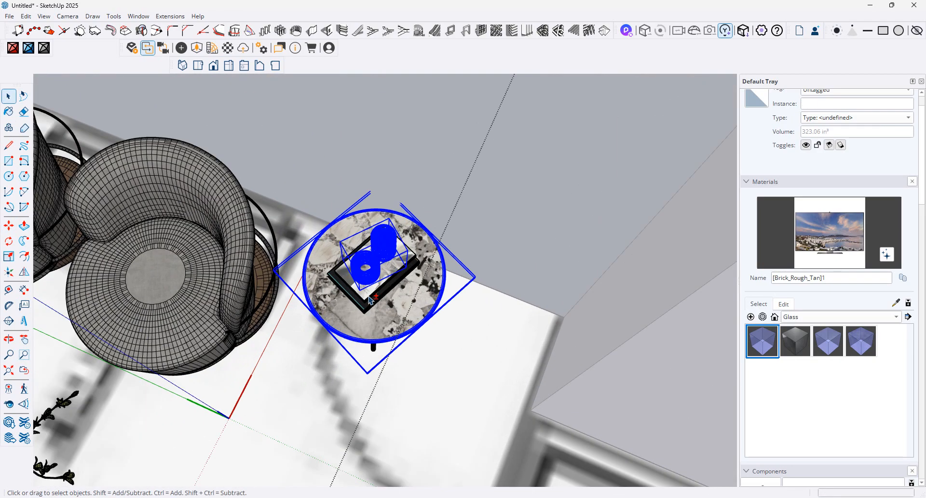
left_click_drag(432, 297, 325, 394, "shift")
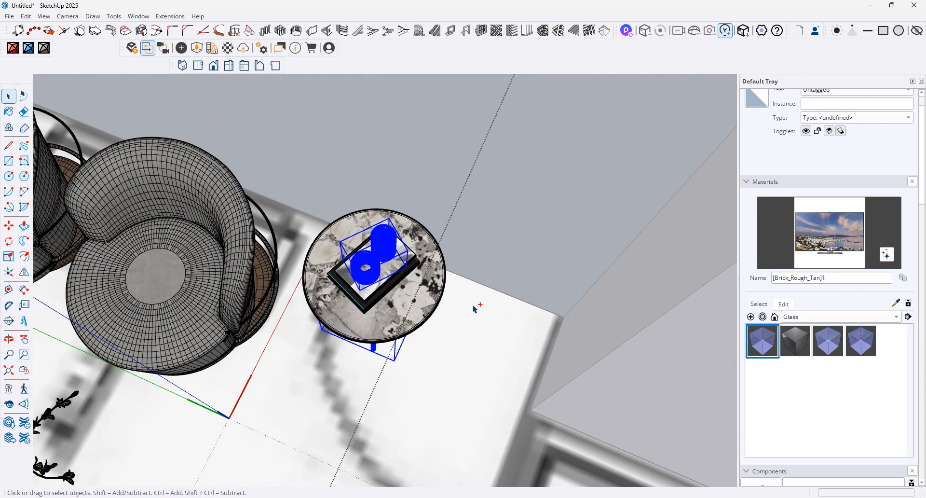
scroll(457, 333, "down", 4)
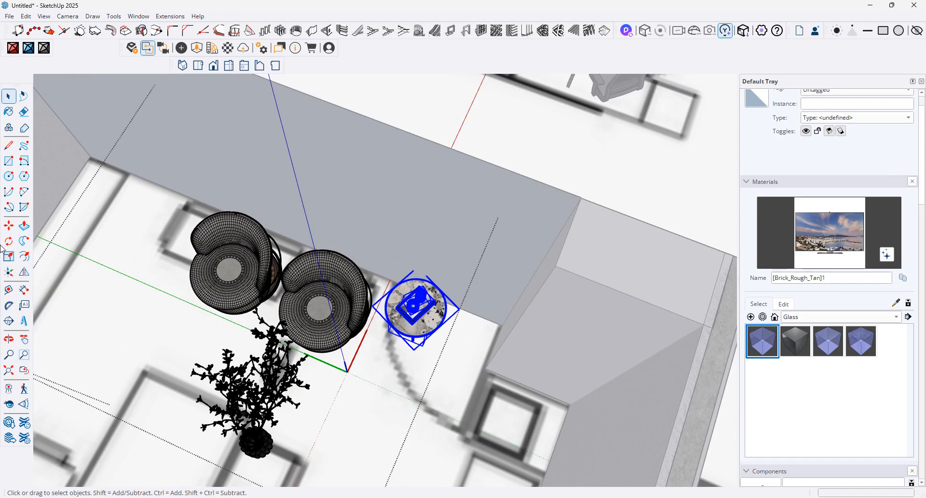
key("m")
left_click(446, 302)
scroll(445, 303, "down", 5)
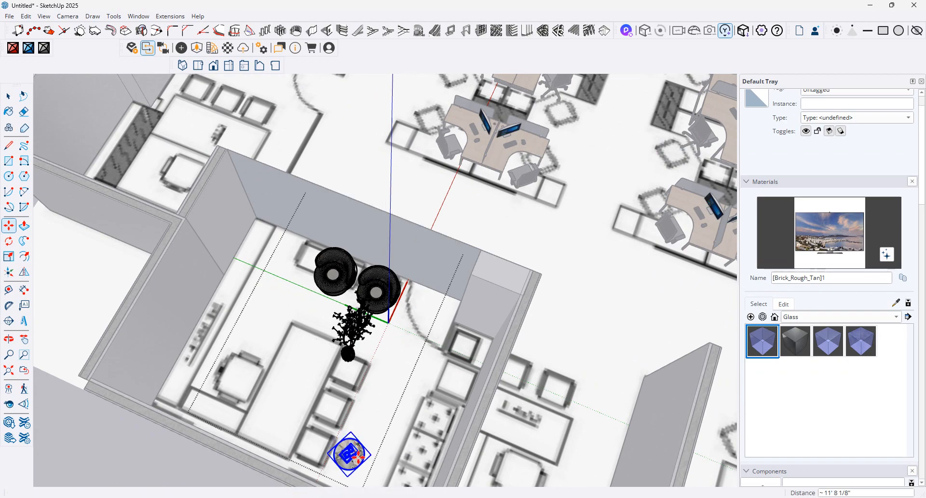
left_click(405, 465)
scroll(405, 465, "up", 5)
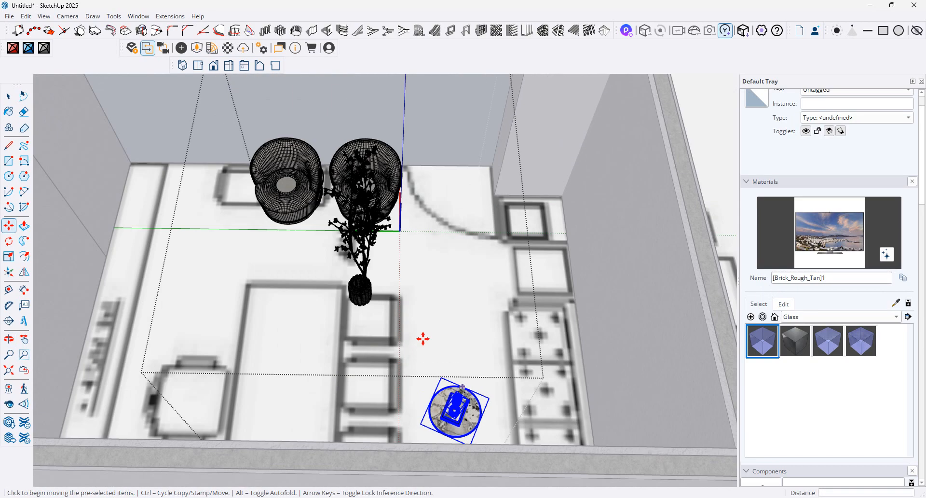
scroll(423, 339, "down", 8)
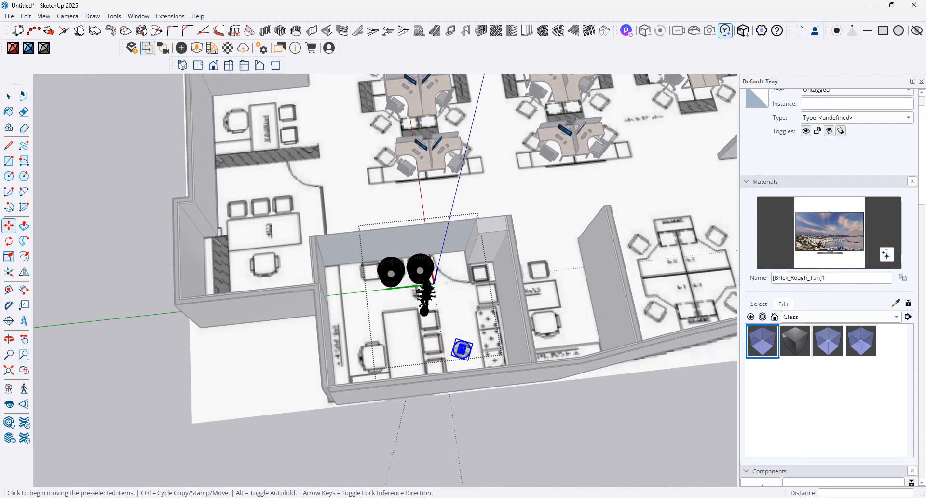
Step: Switch to 3D Warehouse in the browser, search for "sofa" and look through the resulting models
left_click(572, 497)
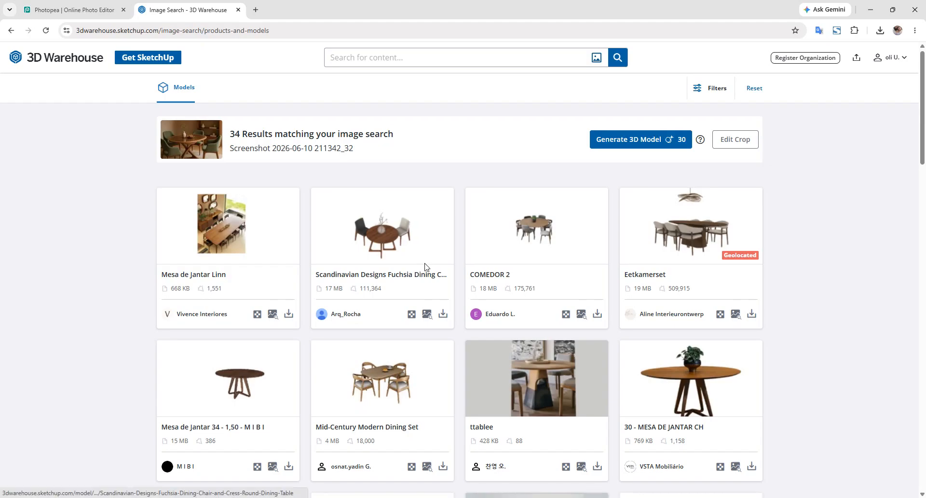
scroll(428, 270, "down", 1)
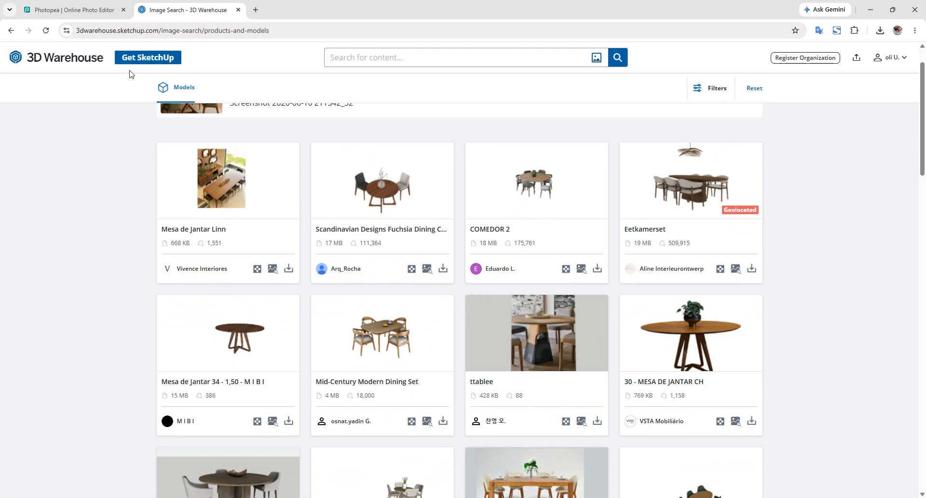
left_click(96, 61)
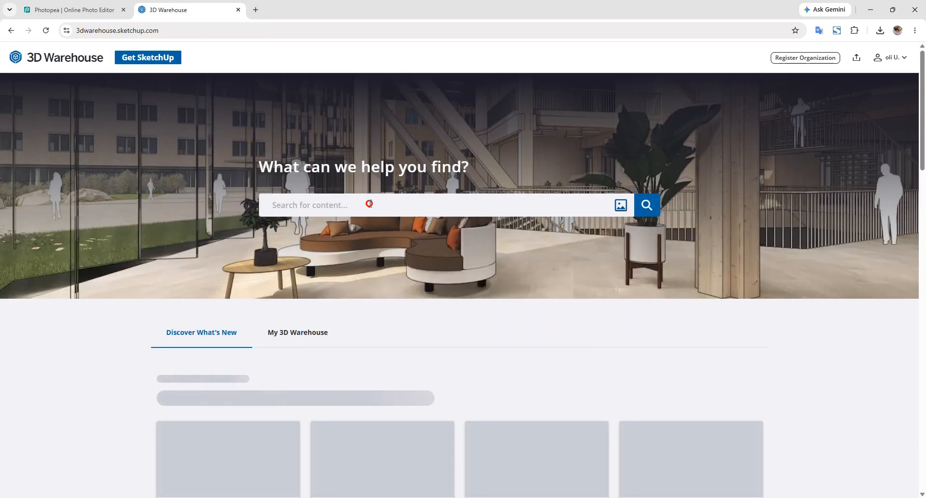
type("sif")
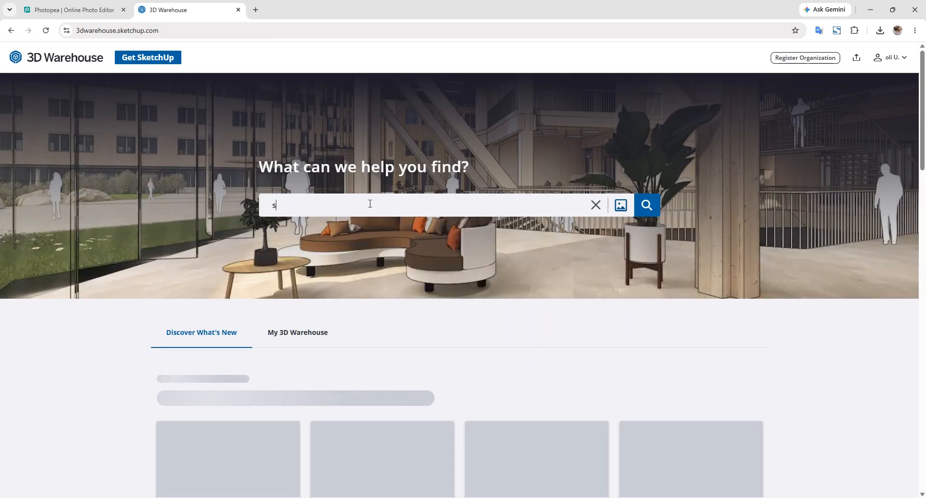
key("BackSpace")
type("ofa")
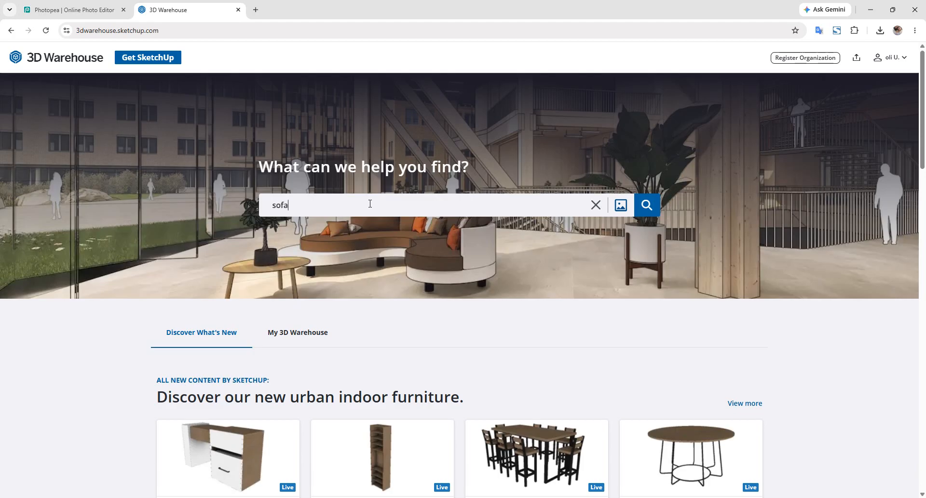
key("Return")
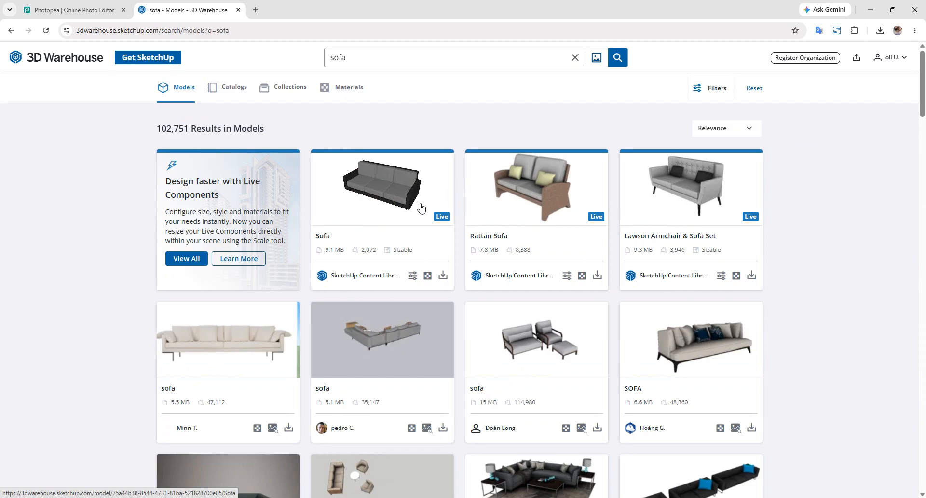
scroll(504, 196, "down", 2)
scroll(444, 238, "up", 2)
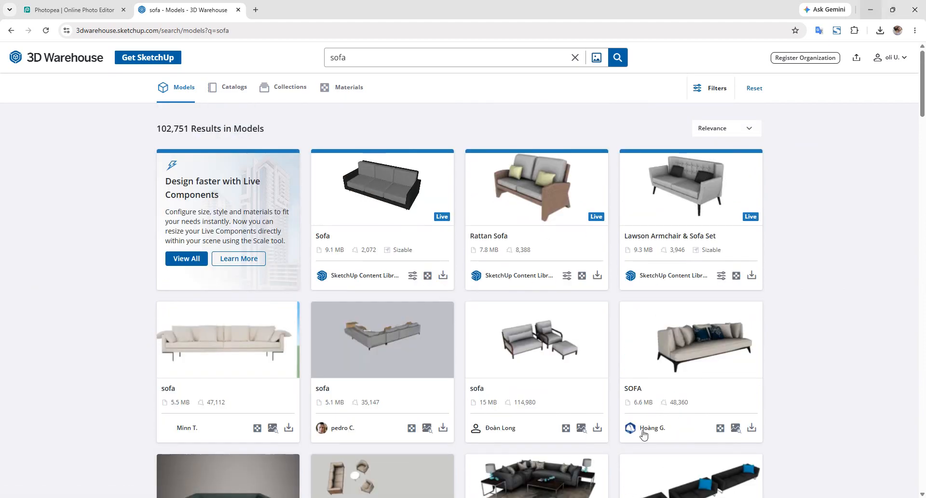
Step: Switch back to SketchUp, import the Sofa model from the Downloads folder and place it over the plan's printed sofa
key("alt+Tab")
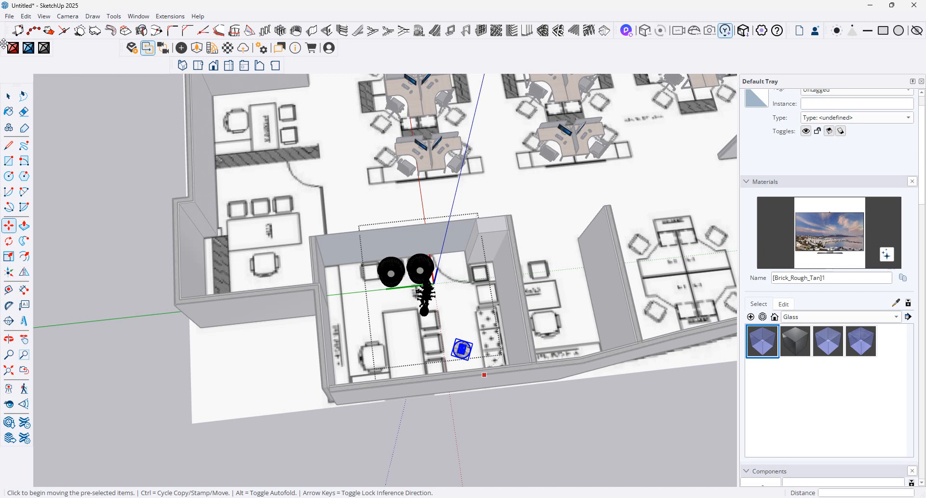
left_click(9, 19)
left_click(29, 166)
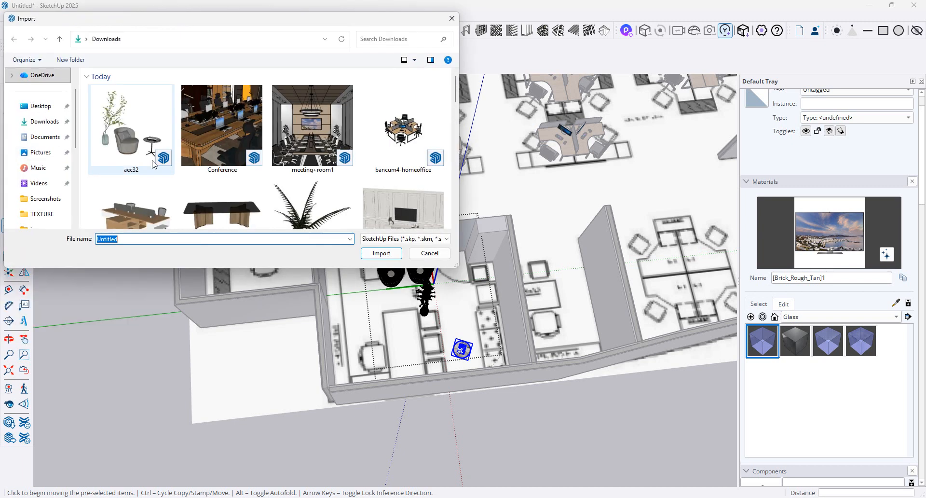
scroll(239, 120, "down", 6)
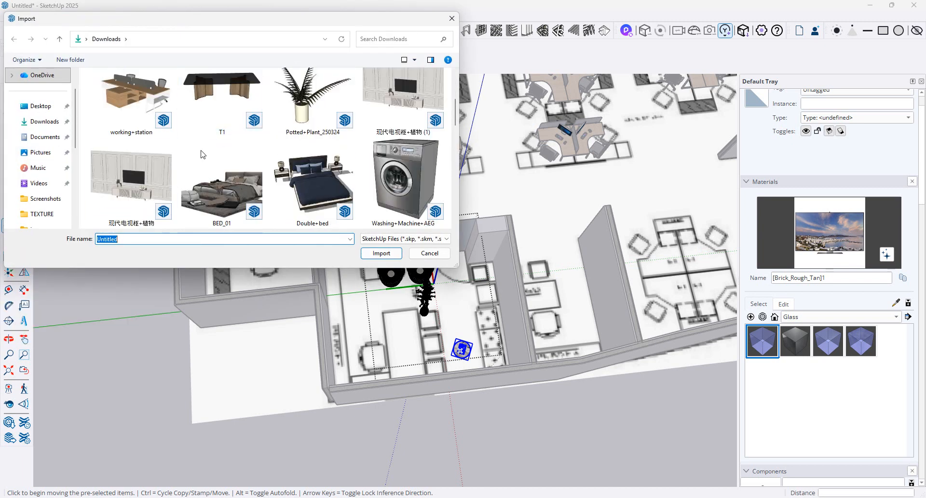
scroll(206, 150, "up", 3)
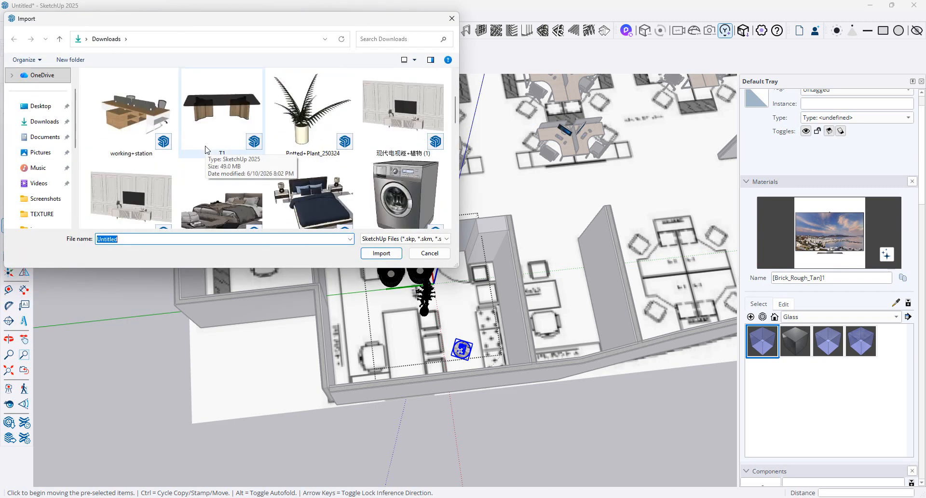
scroll(206, 150, "down", 9)
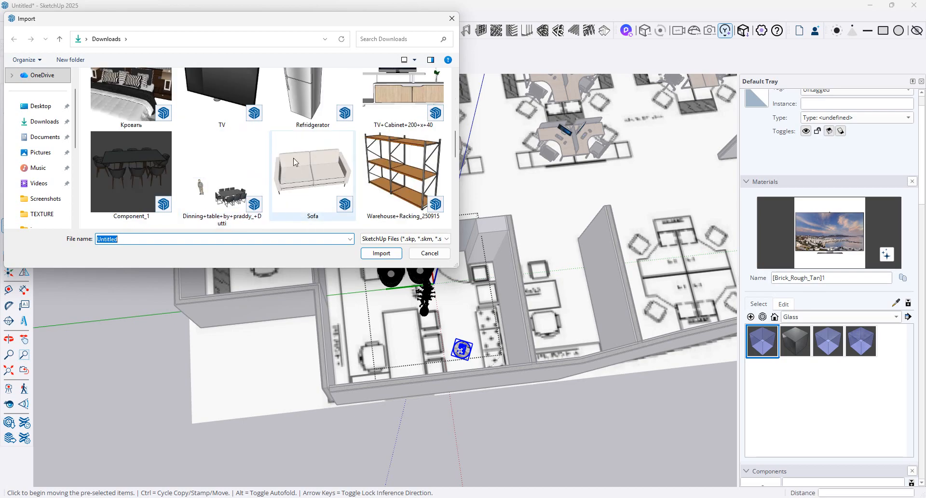
double_click(301, 164)
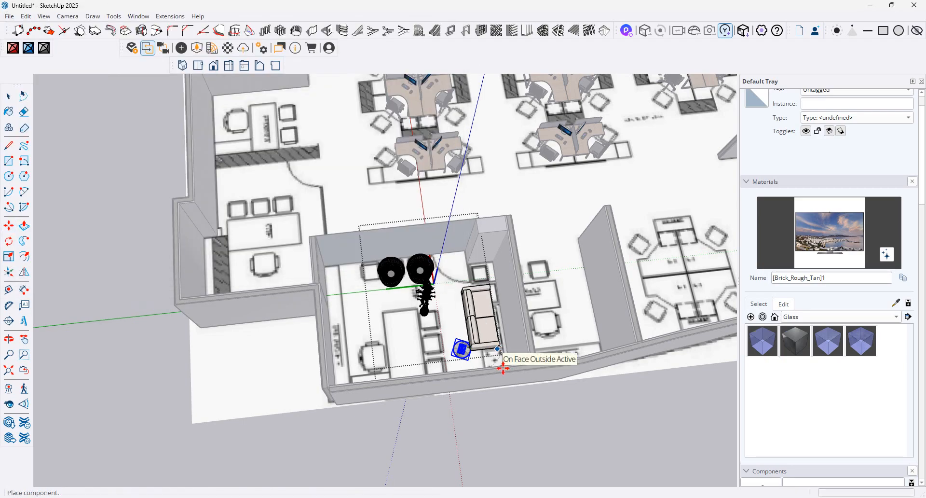
left_click(507, 364)
scroll(484, 304, "up", 4)
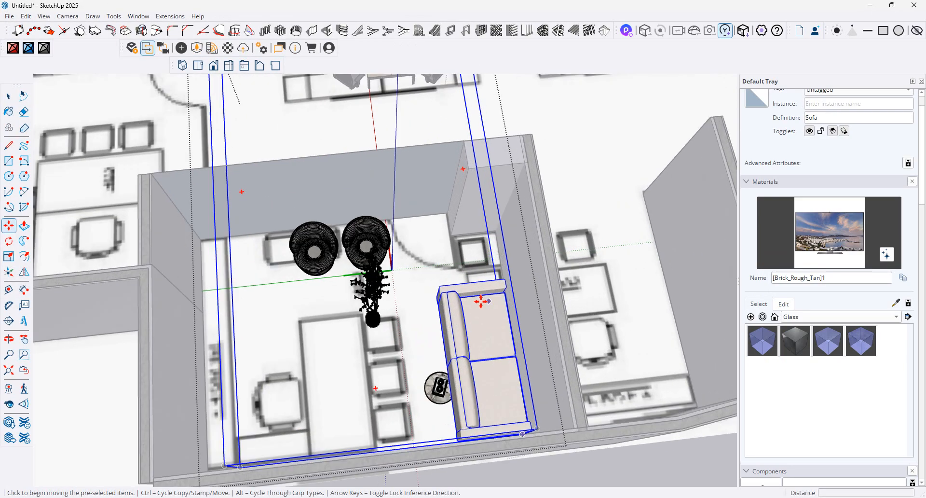
Step: Rotate the sofa so its backrest faces the side wall, and move it back towards the plan's printed sofa
left_click(462, 169)
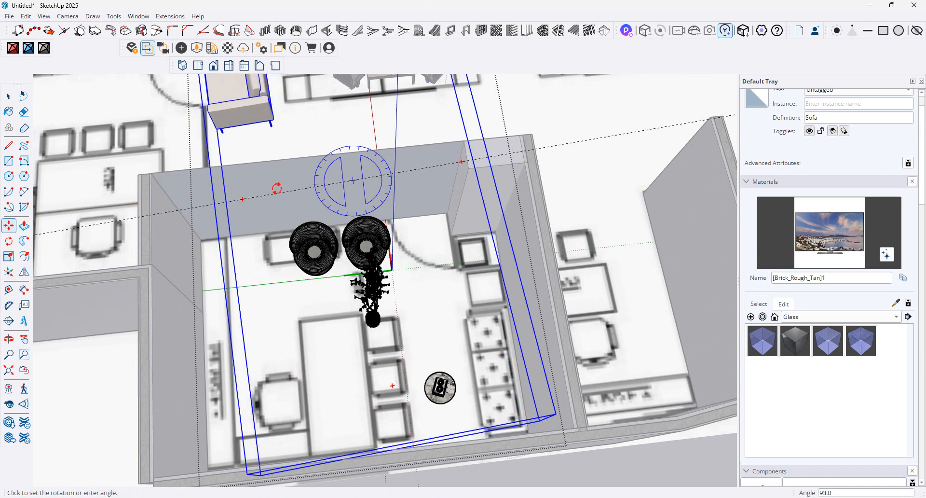
left_click(277, 192)
left_click(285, 124)
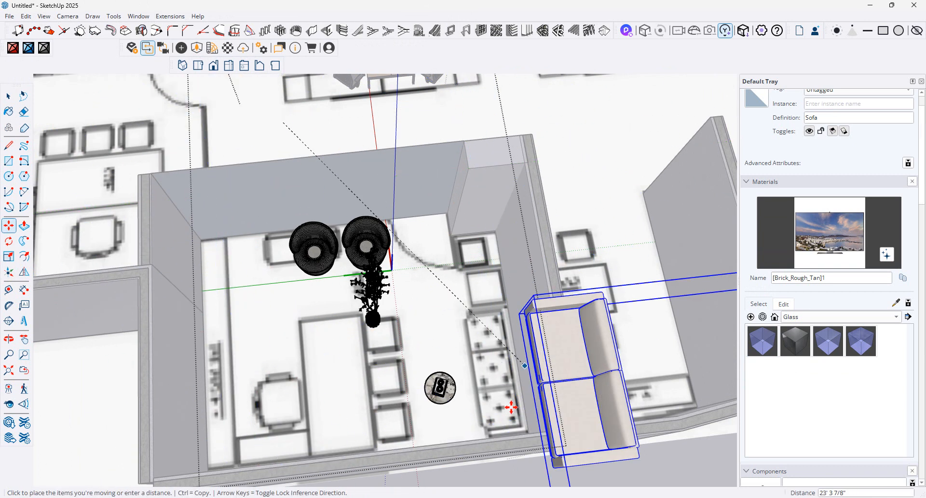
left_click(480, 401)
middle_click_drag(480, 400, 746, 278)
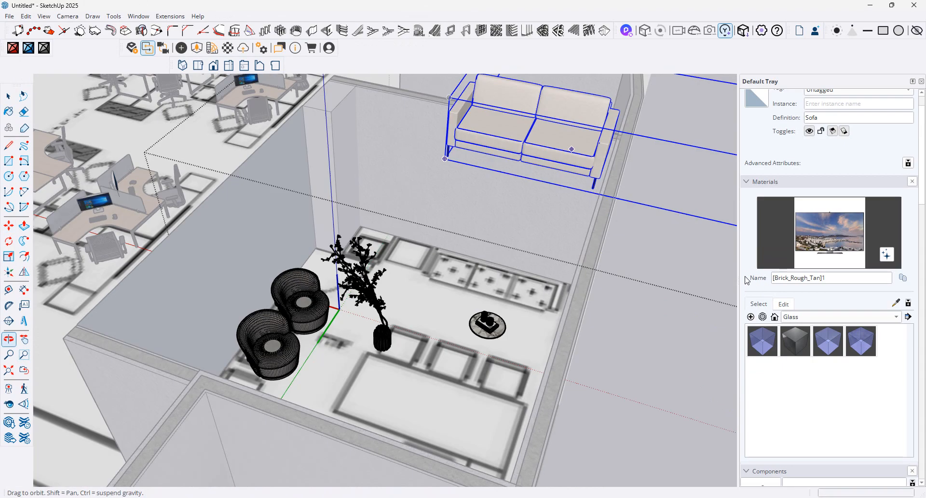
Step: Lower the raised sofa vertically towards the floor of the room
scroll(484, 175, "up", 3)
left_click(444, 152)
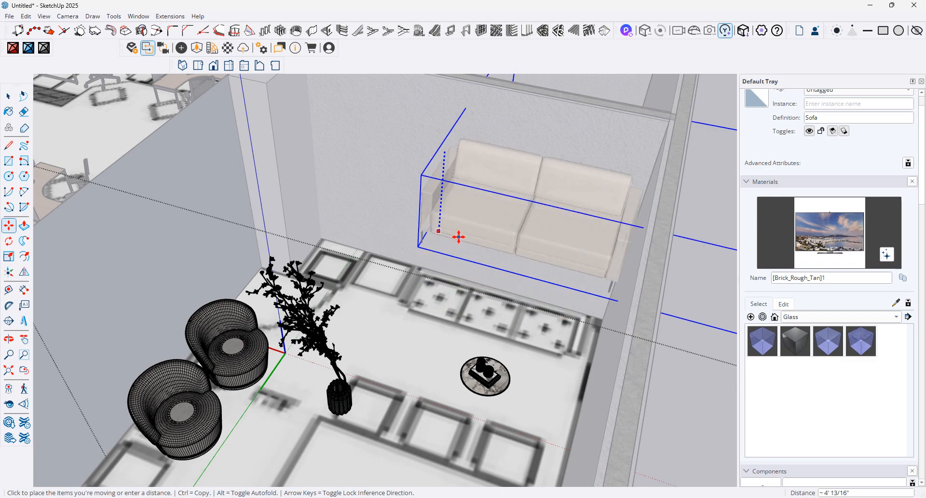
scroll(449, 299, "up", 2)
left_click(454, 300)
middle_click_drag(491, 288, 610, 236)
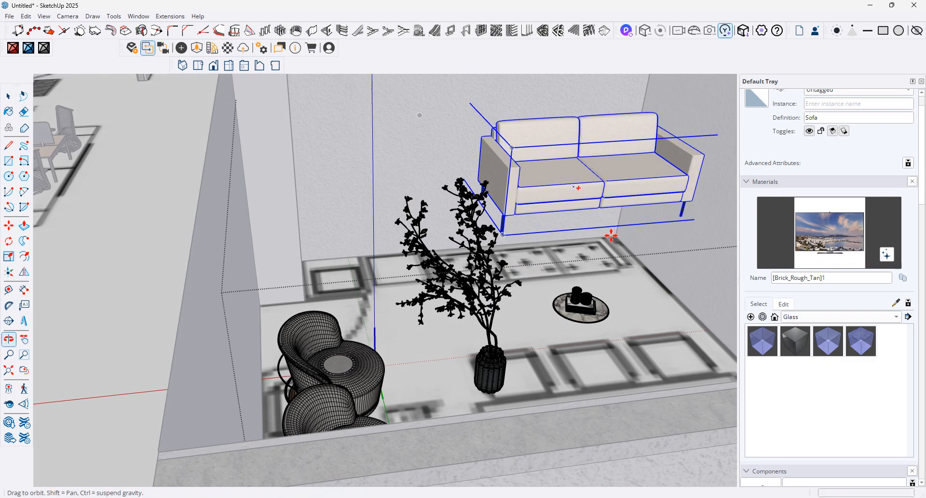
scroll(610, 236, "up", 2)
Step: Lower the sofa further to the floor and shift it into position between the side wall and the round side table
left_click(478, 240)
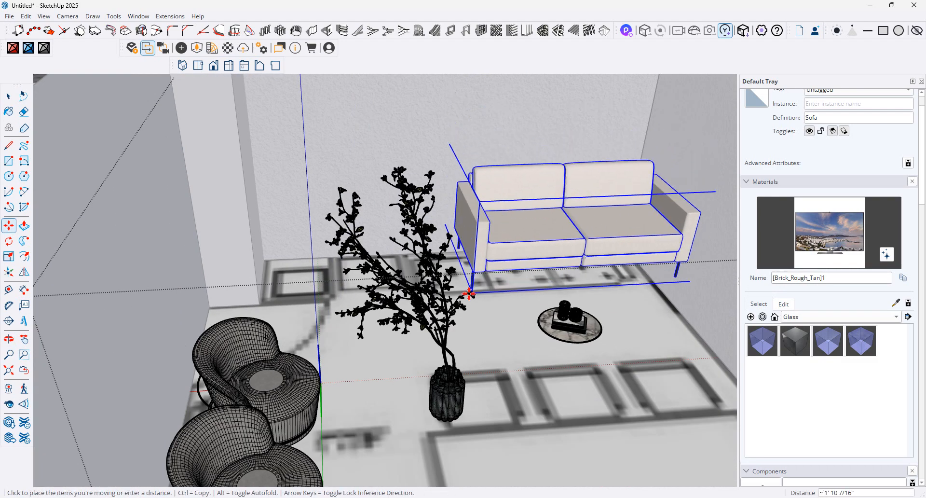
left_click(472, 293)
left_click(685, 274)
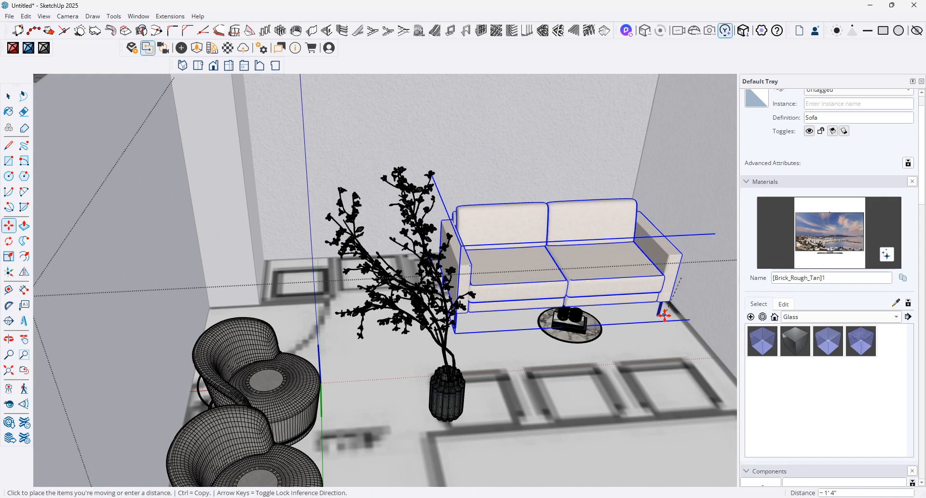
left_click(660, 315)
middle_click_drag(657, 257, 647, 389)
left_click(642, 392)
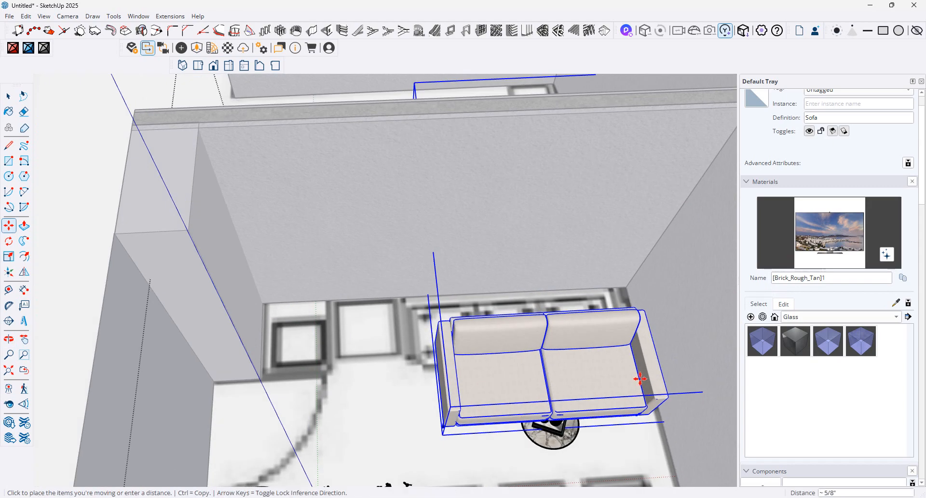
left_click(627, 373)
scroll(466, 321, "up", 2)
middle_click_drag(466, 321, 524, 373)
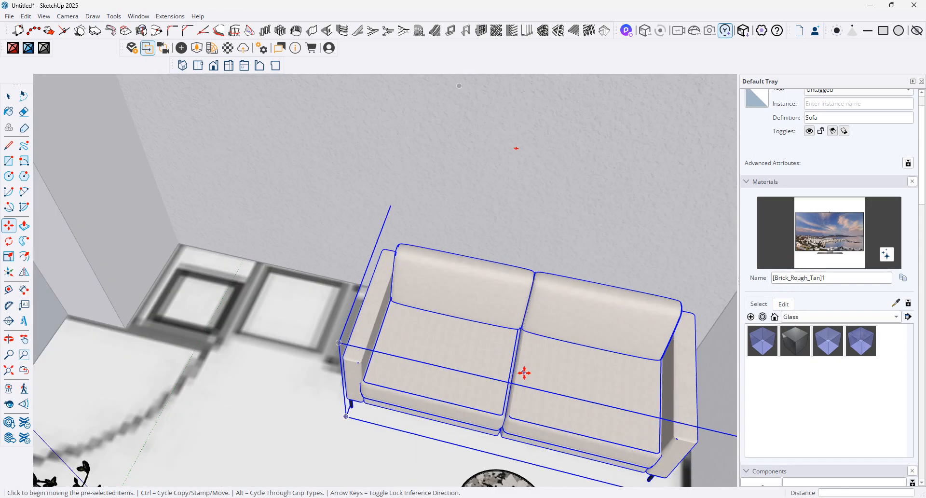
Step: Sample the sofa's fabric material and recolour it to a muted grey-green with HLS values H 105, S 2 and L 55
left_click(896, 304)
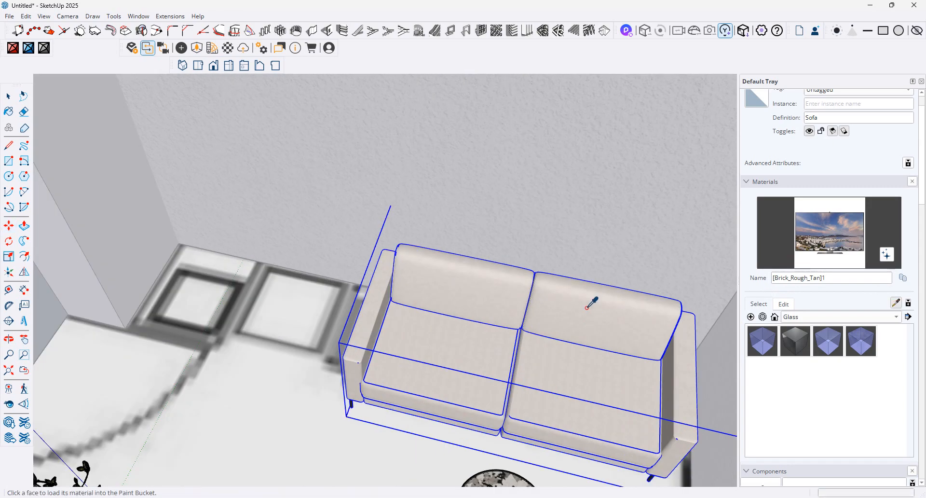
left_click(659, 306)
left_click(785, 304)
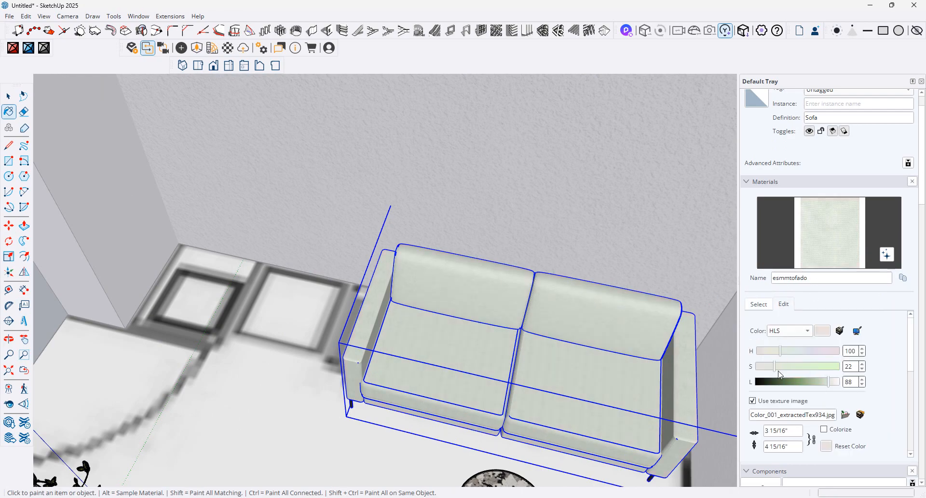
mouse_move(796, 385)
left_mouse_down()
mouse_move(813, 384)
mouse_move(783, 383)
mouse_move(801, 383)
left_mouse_up()
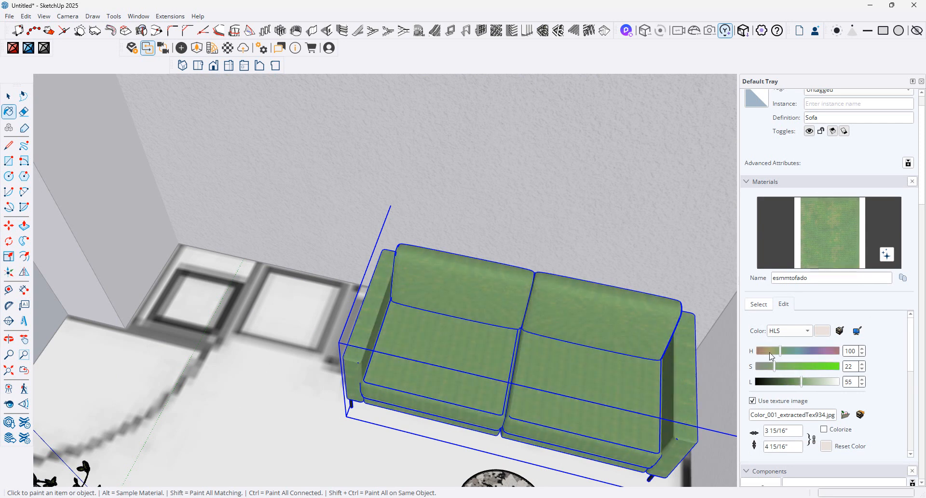
left_click_drag(770, 352, 784, 356)
scroll(421, 248, "down", 10)
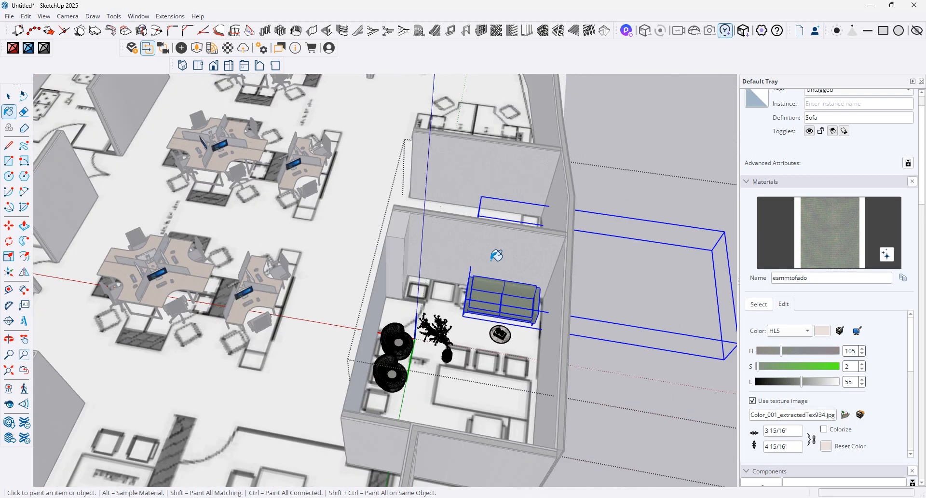
middle_click_drag(496, 255, 442, 278)
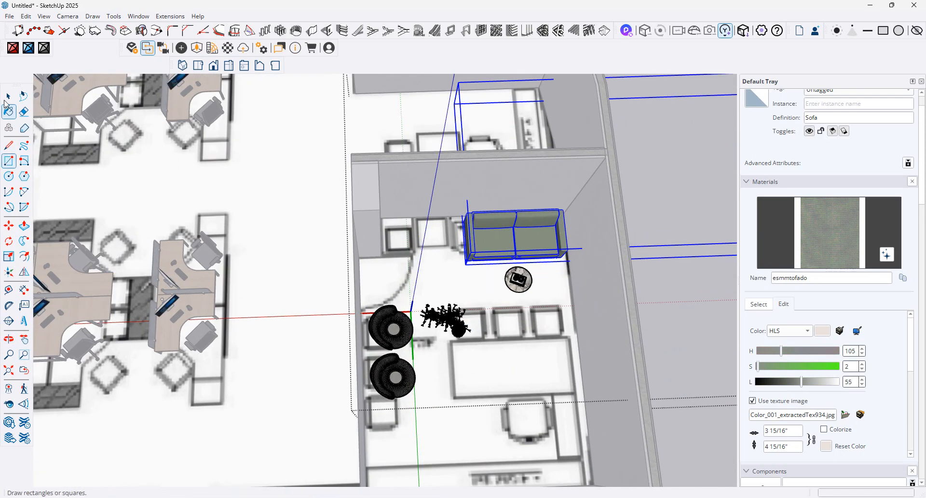
Step: Select the plant's branches beside the armchairs and try to move them away from their vase
key("space")
left_click(453, 330)
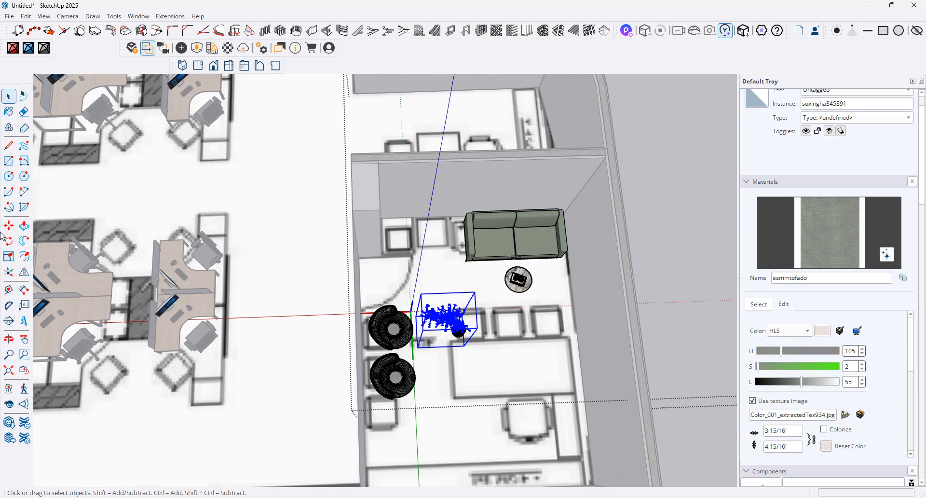
key("m")
left_click(478, 314)
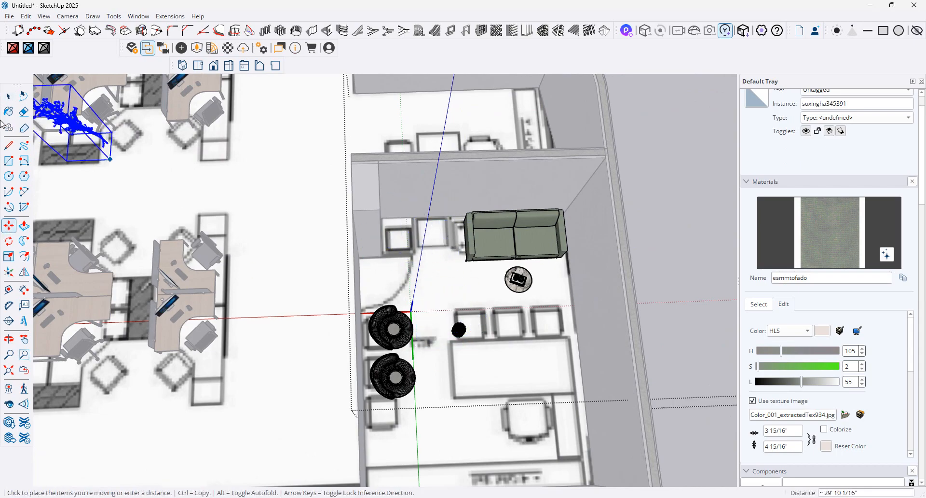
left_click(8, 96)
Step: Add the vase to the selected branches and group both as one plant
scroll(476, 349, "up", 2)
scroll(477, 349, "up", 5)
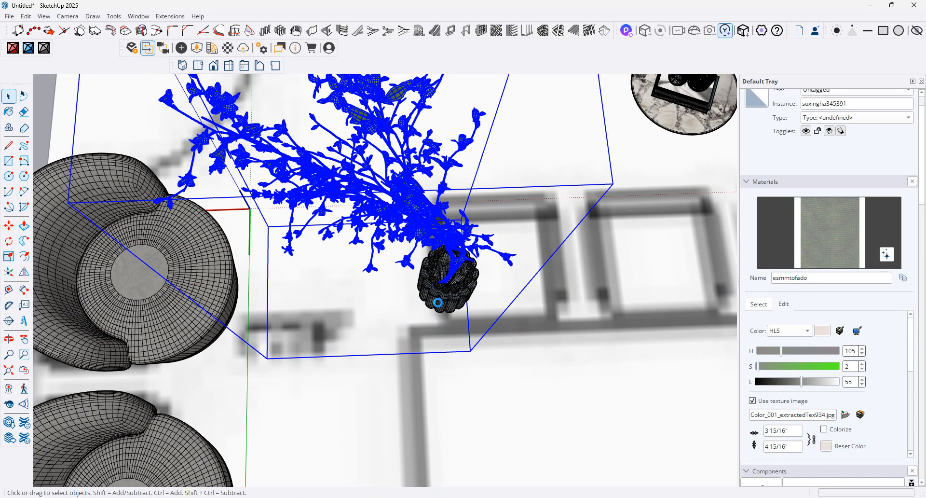
left_click(440, 305, "ctrl")
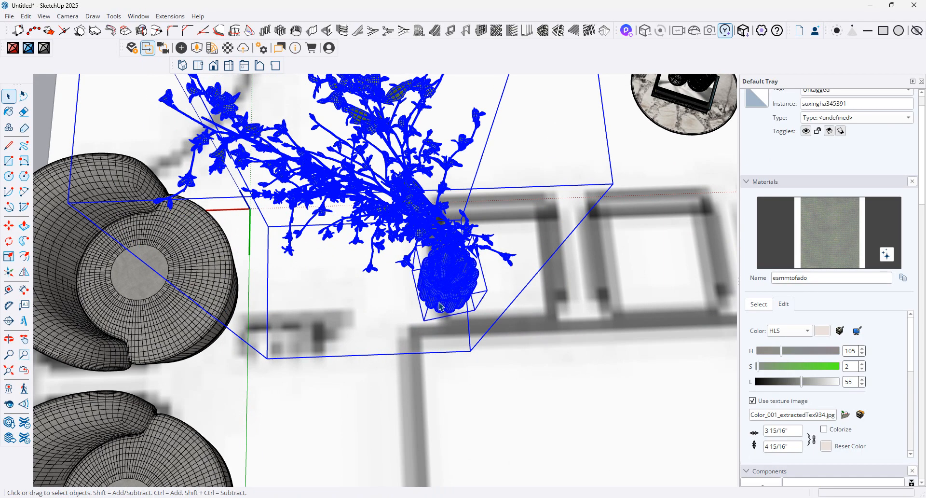
right_click(444, 270)
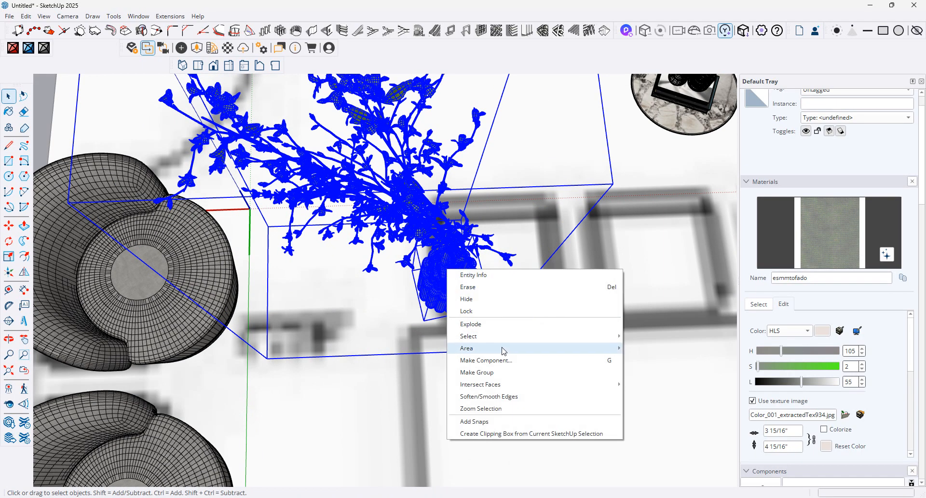
left_click(500, 373)
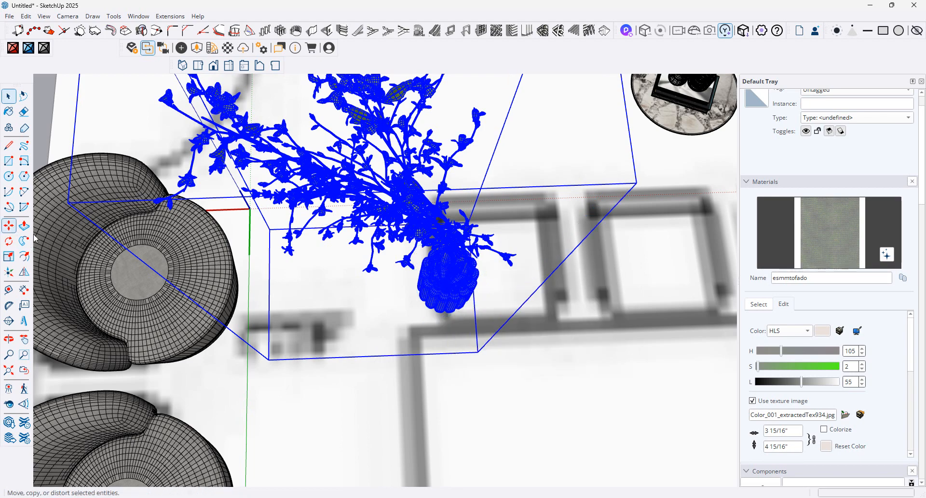
Step: Move the grouped plant into the room's back area, onto the printed boxes beside the sofa
scroll(456, 297, "down", 10)
left_click(456, 297)
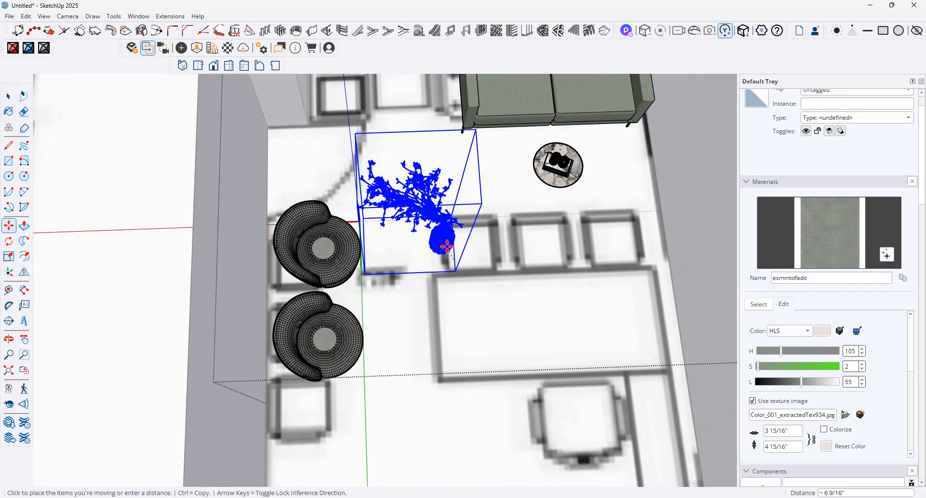
left_click(353, 99)
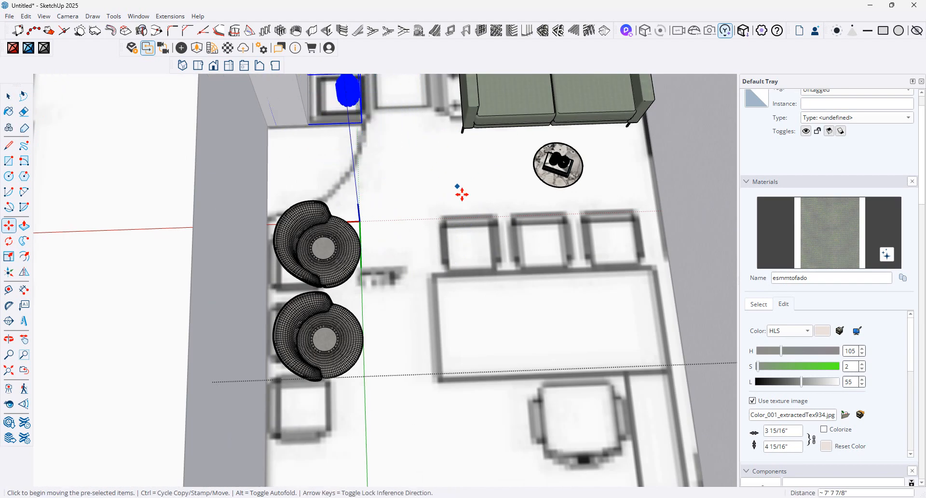
scroll(462, 193, "down", 3)
left_click(405, 140)
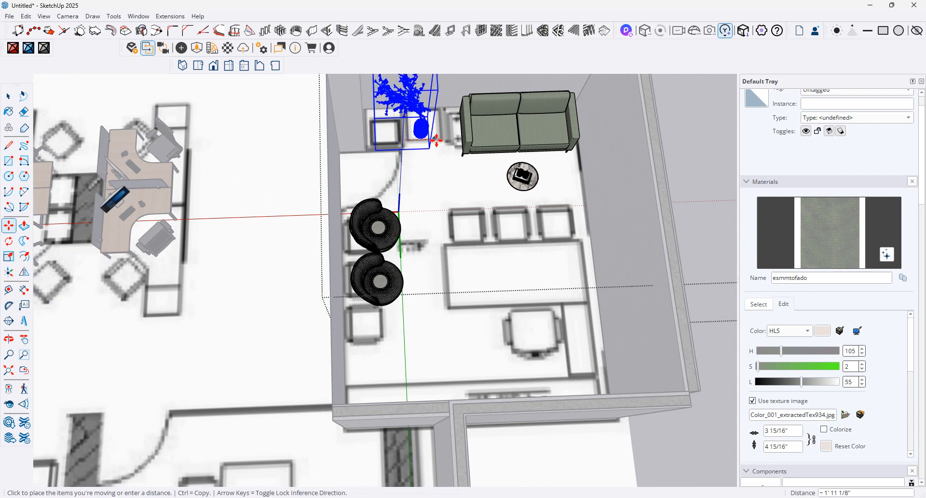
left_click(436, 140)
scroll(528, 258, "down", 3)
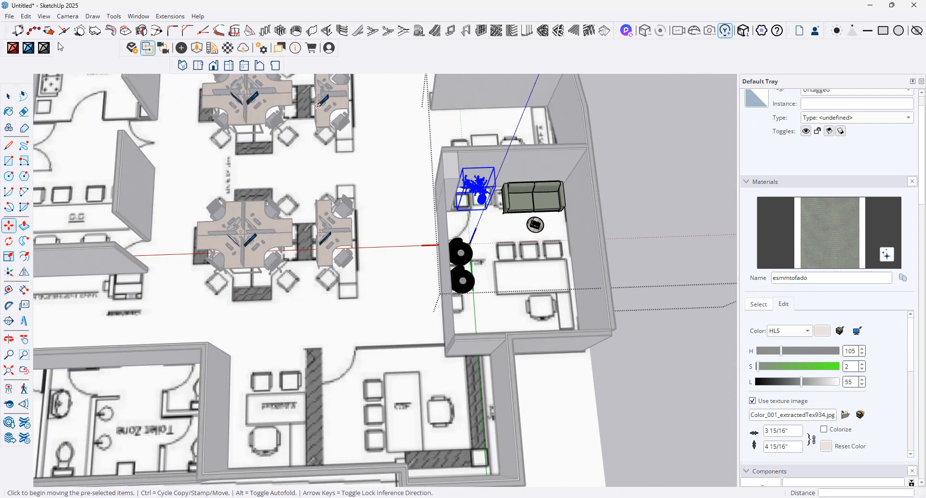
Step: Import the office+desk model from Downloads and place it over the plan's printed desk in the sofa room
left_click(9, 16)
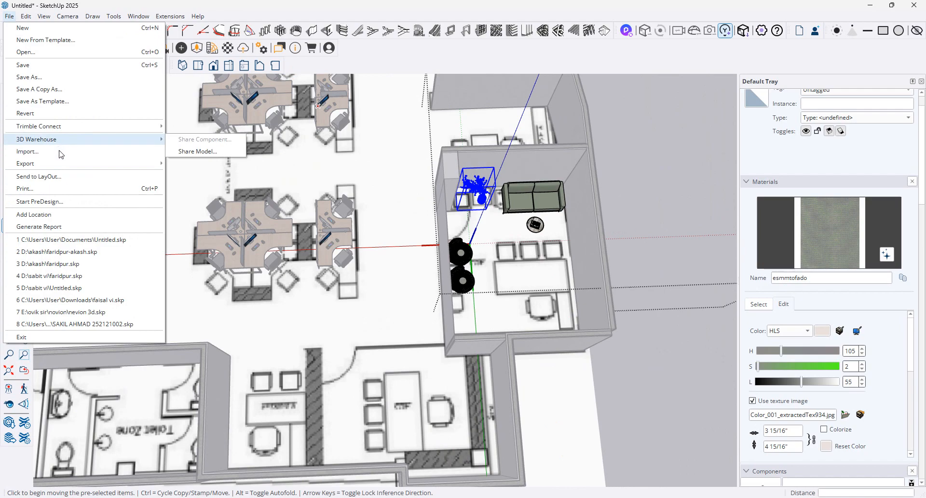
left_click(27, 151)
scroll(289, 145, "down", 3)
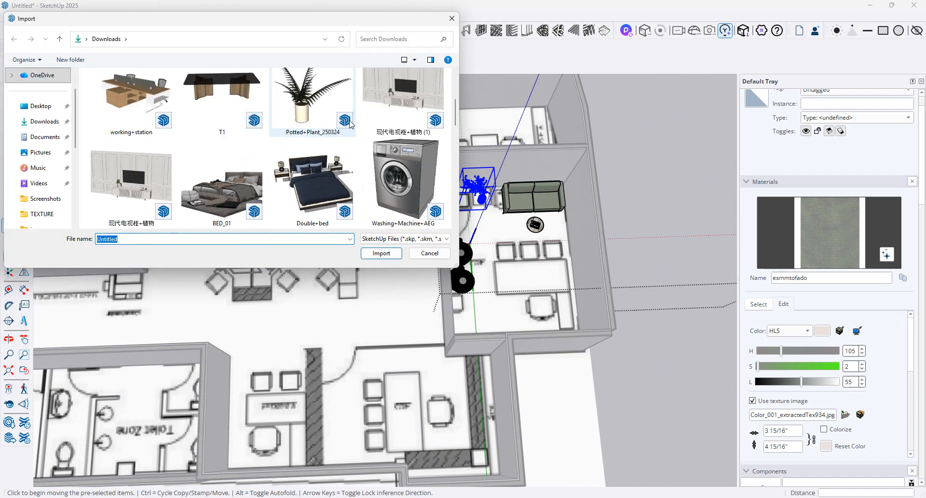
scroll(343, 124, "down", 3)
double_click(317, 83)
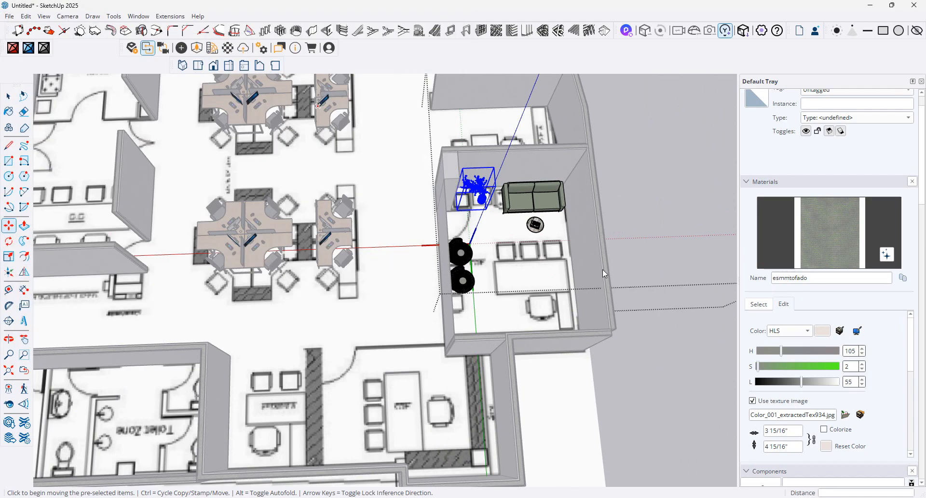
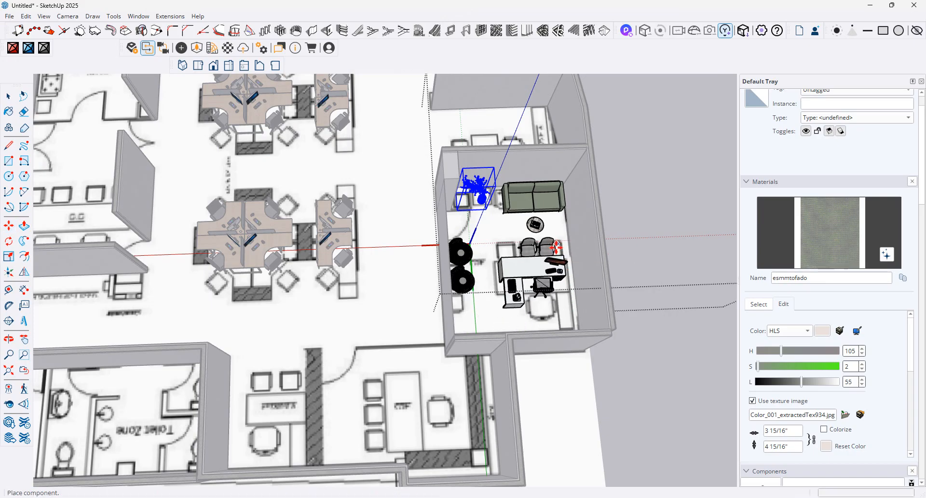
left_click(551, 250)
Step: Inside the office desk component, copy a visitor chair about 2' 3" sideways to make a third chair in the row
scroll(545, 251, "up", 5)
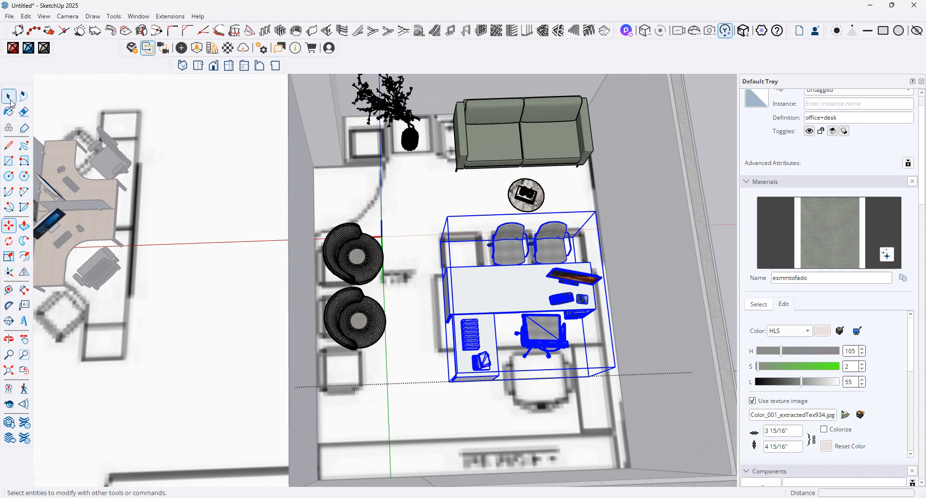
key("space")
double_click(502, 240)
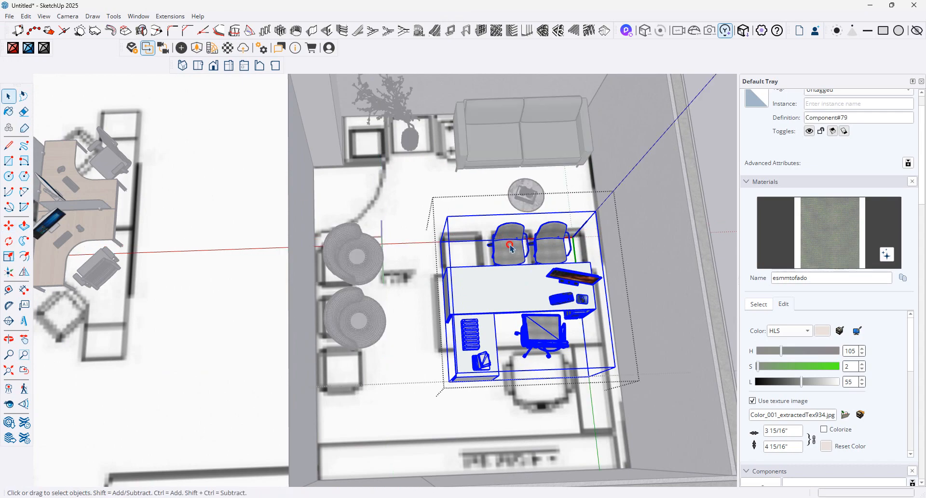
double_click(512, 248)
left_click(8, 226)
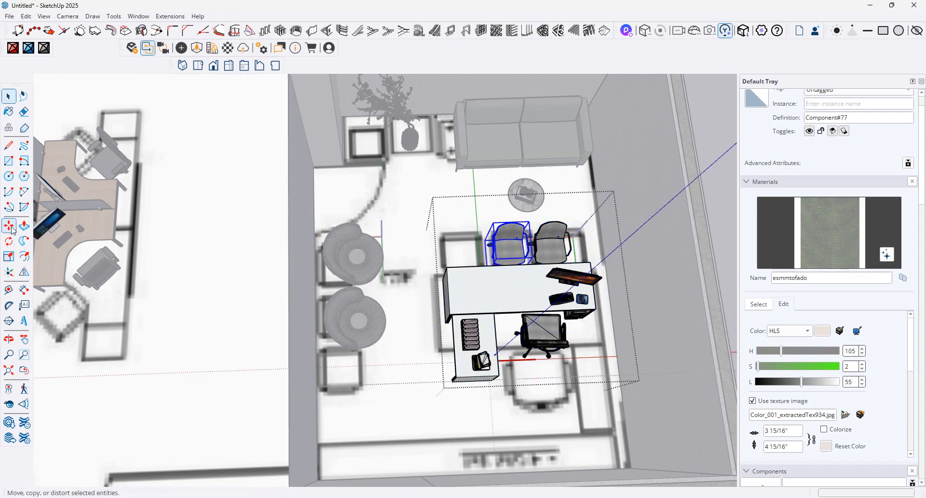
key("ctrl")
left_click(489, 254)
left_click(444, 252)
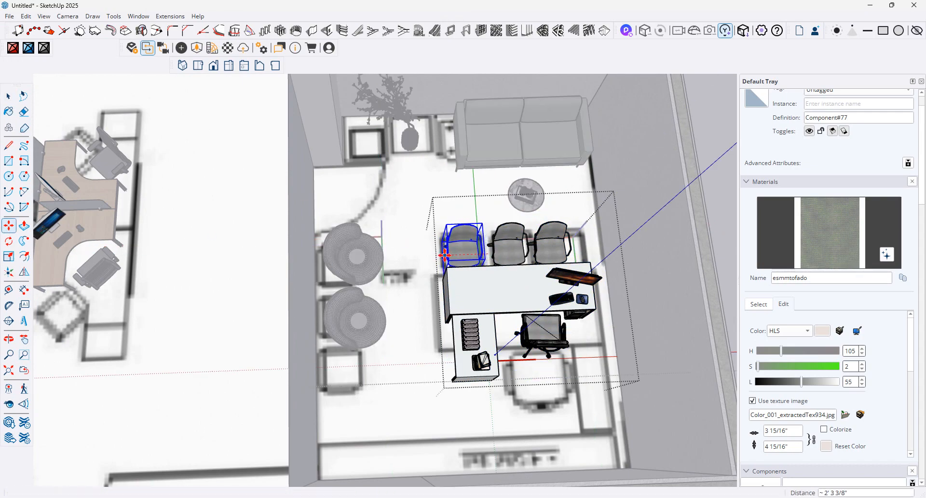
Step: Flip the L-shaped office desk across its red-axis plane so its side return moves to the opposite end
left_click(7, 97)
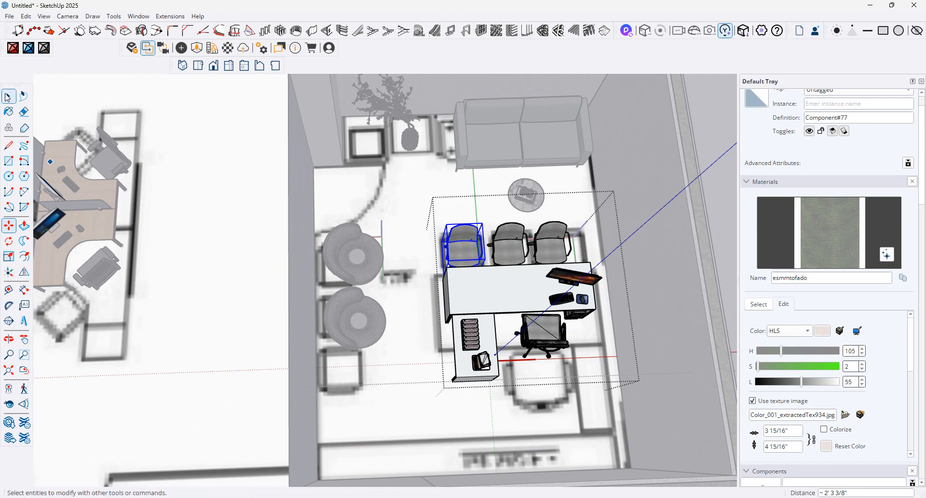
left_click(473, 345)
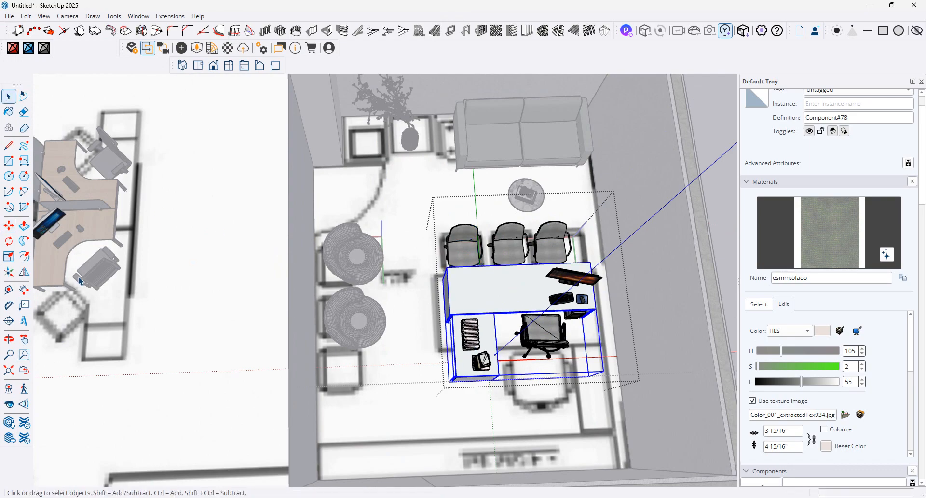
left_click(9, 257)
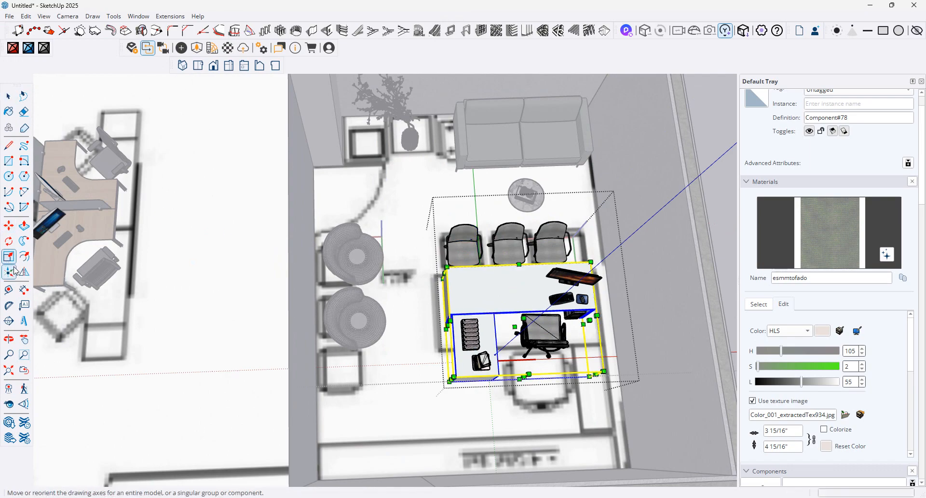
left_click(24, 272)
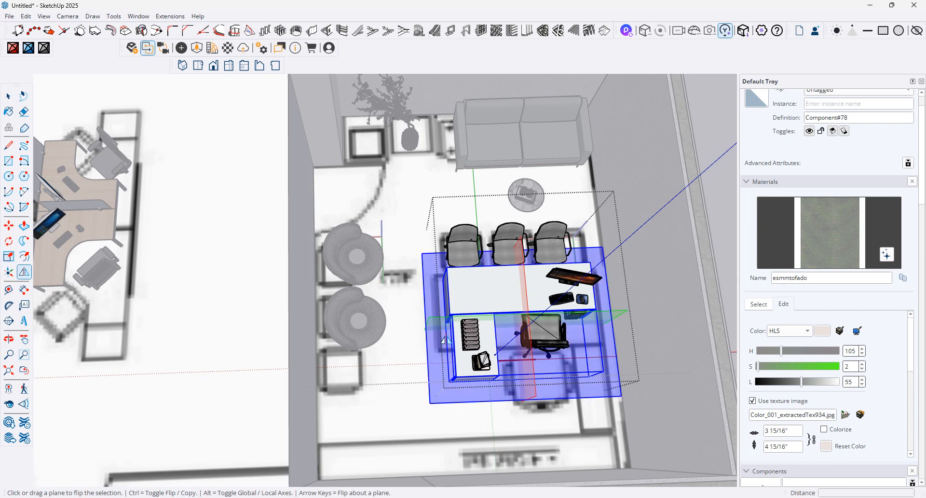
scroll(482, 338, "down", 3)
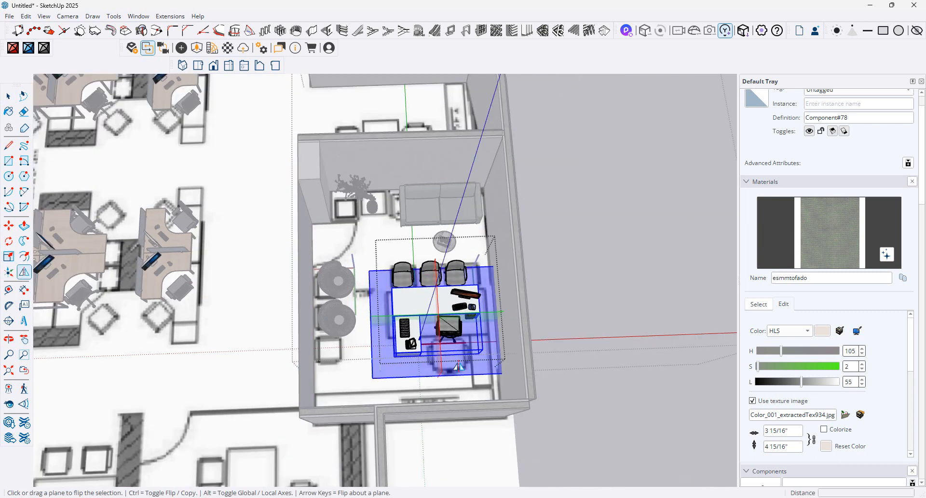
left_click(440, 340)
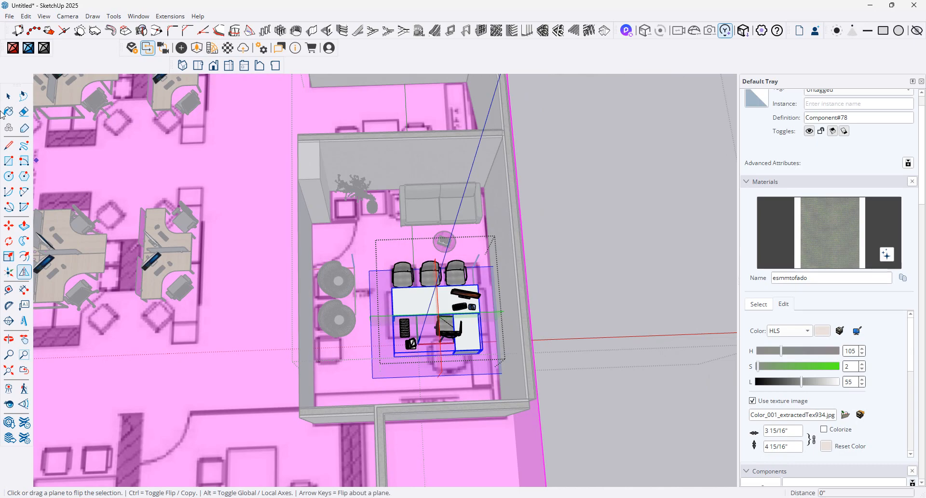
left_click(8, 96)
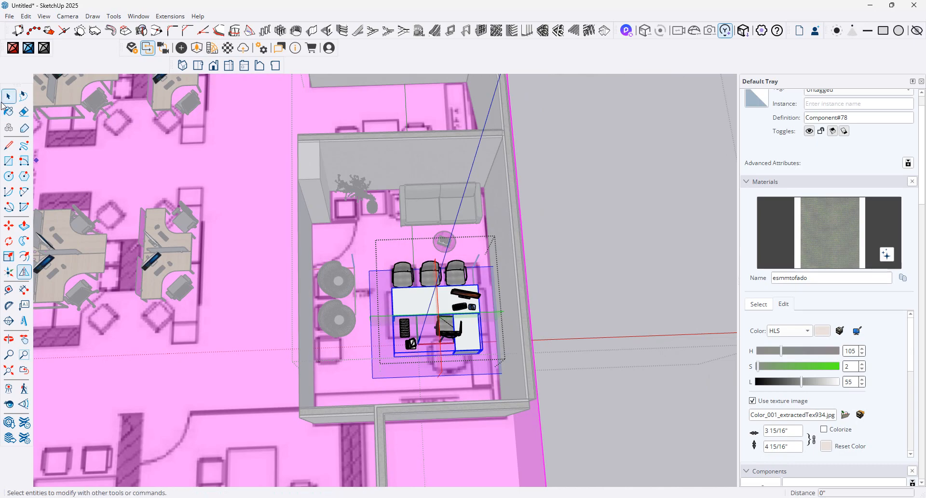
Step: Move the office chair behind the desk about 10 1/2" sideways, clear of the desk's side return
scroll(435, 338, "up", 3)
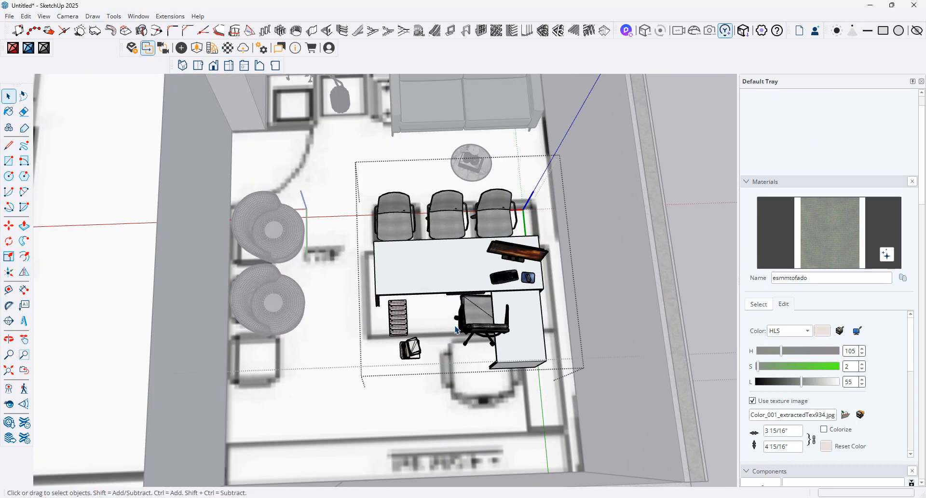
left_click(469, 336)
double_click(471, 328)
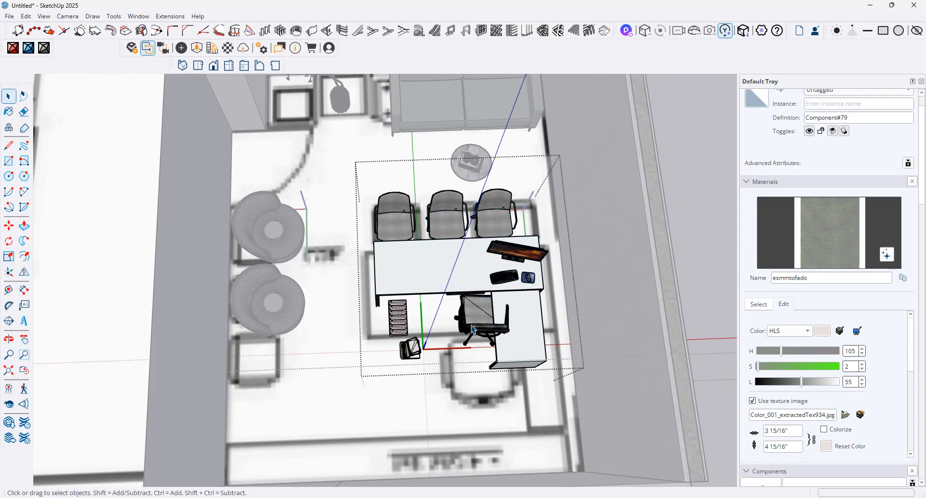
left_click(473, 330)
left_click(8, 225)
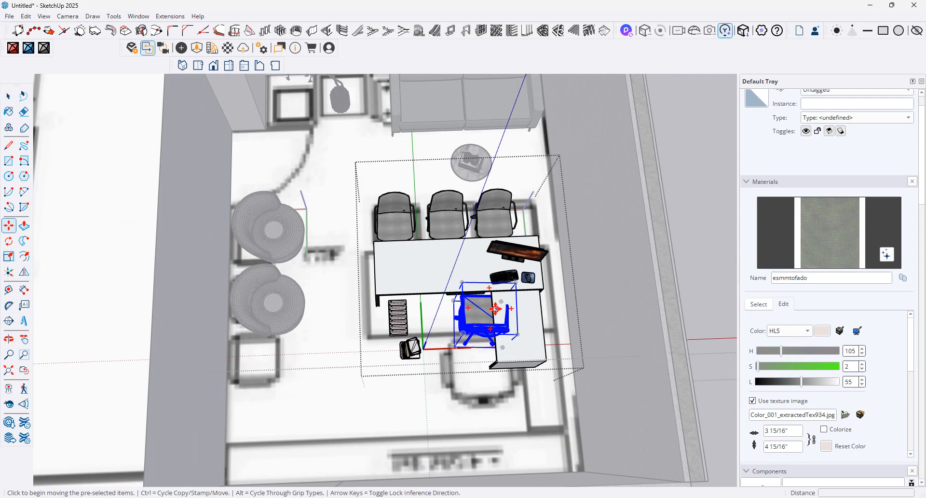
left_click(496, 310)
left_click(474, 308)
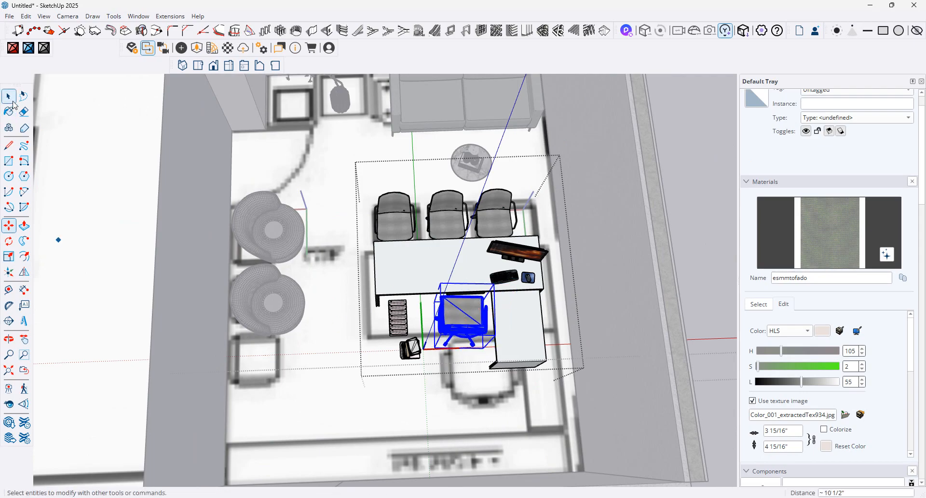
Step: Delete the file rack and desk accessories left floating beside the office chair
left_click(8, 97)
scroll(336, 316, "up", 2)
left_click(440, 349)
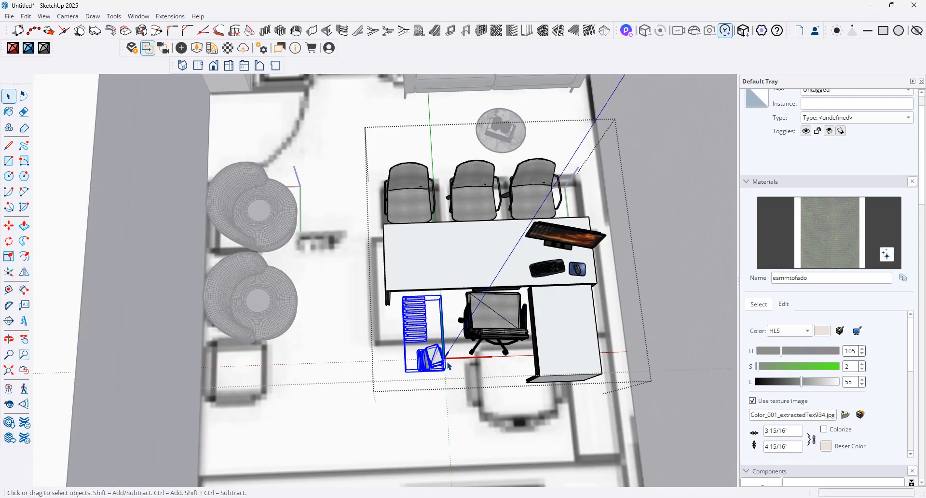
key("Delete")
scroll(443, 347, "down", 4)
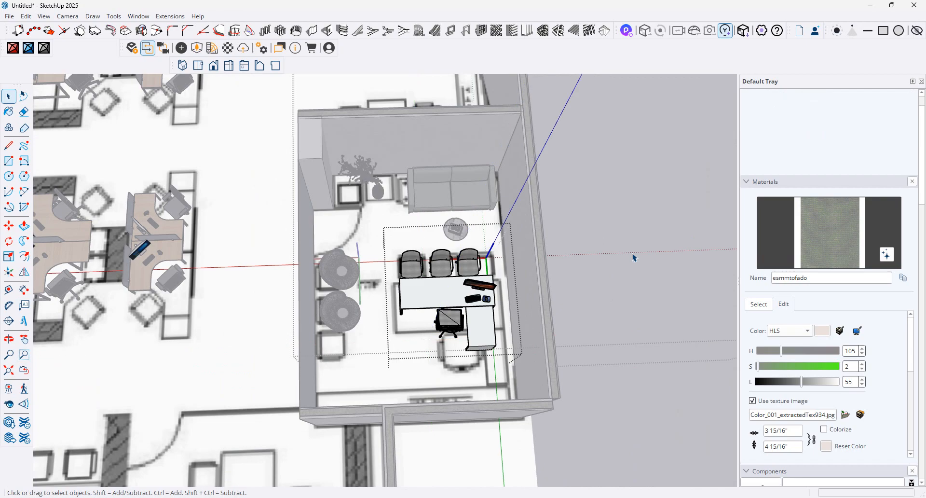
middle_click_drag(585, 250, 553, 370)
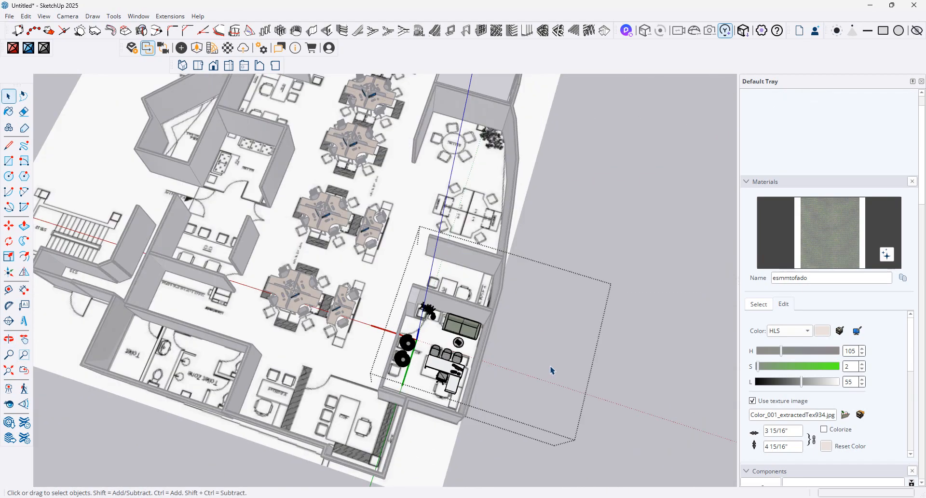
middle_click_drag(257, 379, 299, 386)
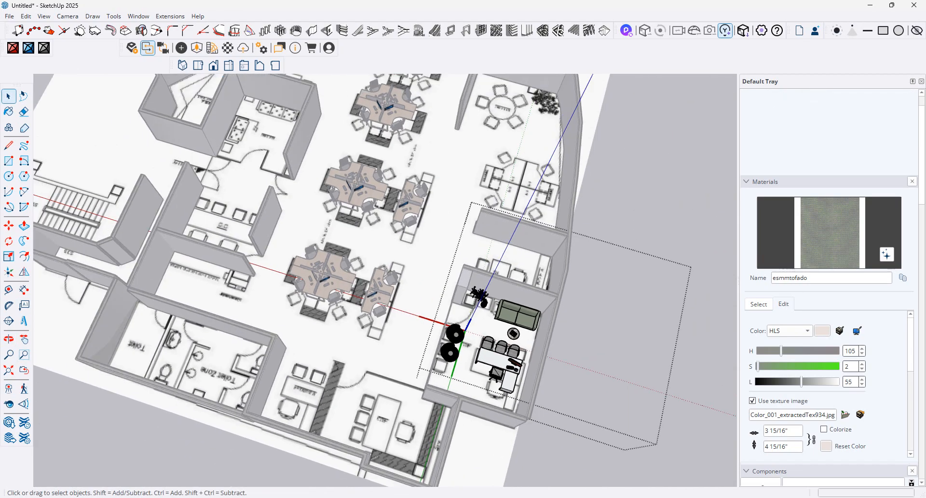
Step: Switch to 3D Warehouse in the browser and search the models for "desk"
key("alt+Tab")
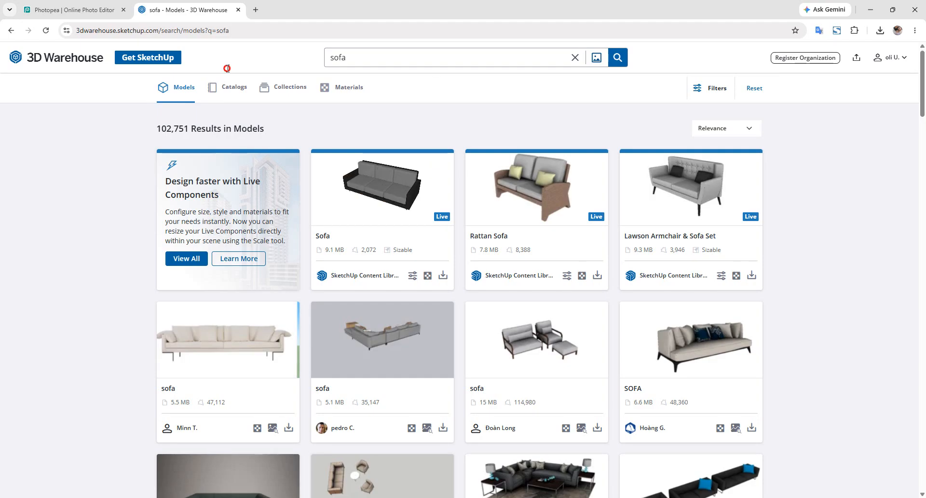
type("desk")
key("Return")
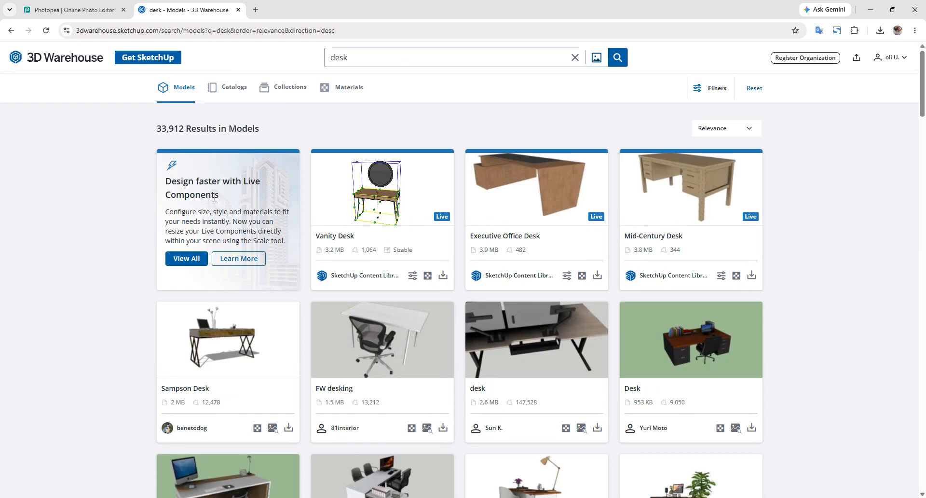
Step: Browse the desk results and download the 21 MB "Desk" model with two green visitor chairs
scroll(268, 349, "down", 4)
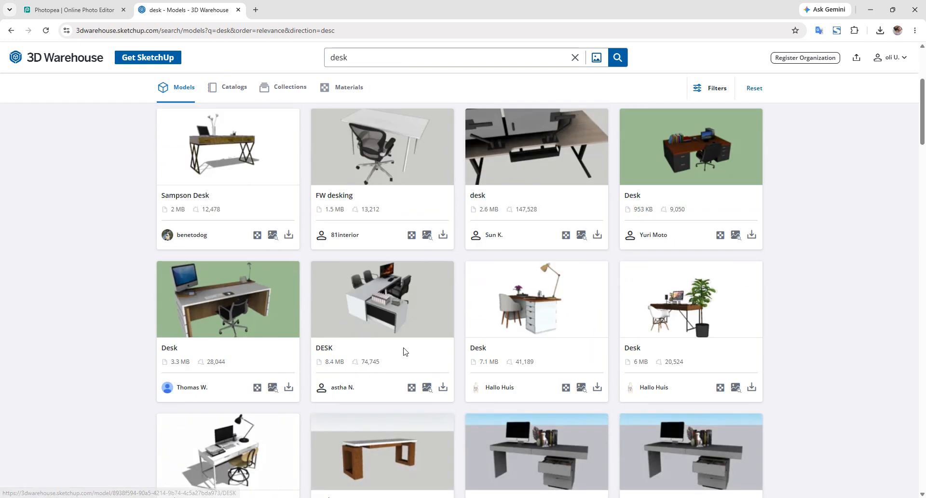
scroll(585, 307, "down", 1)
scroll(595, 304, "down", 3)
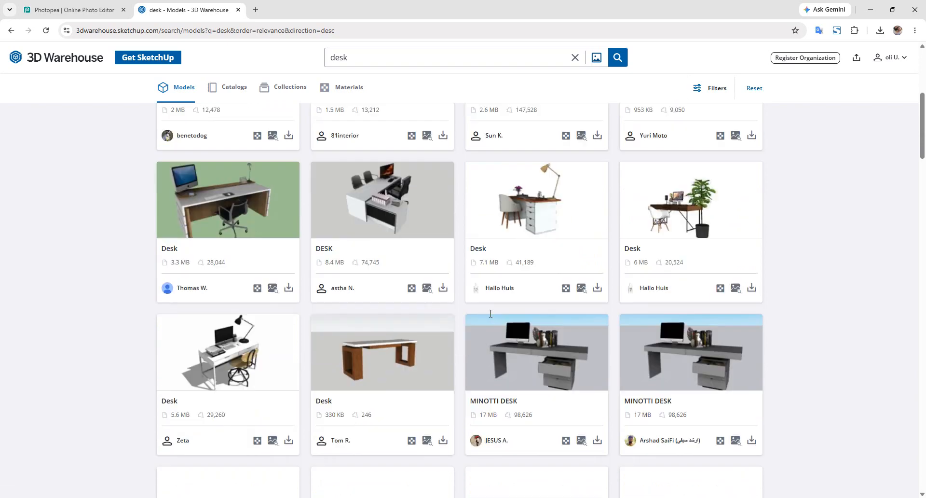
scroll(608, 291, "down", 2)
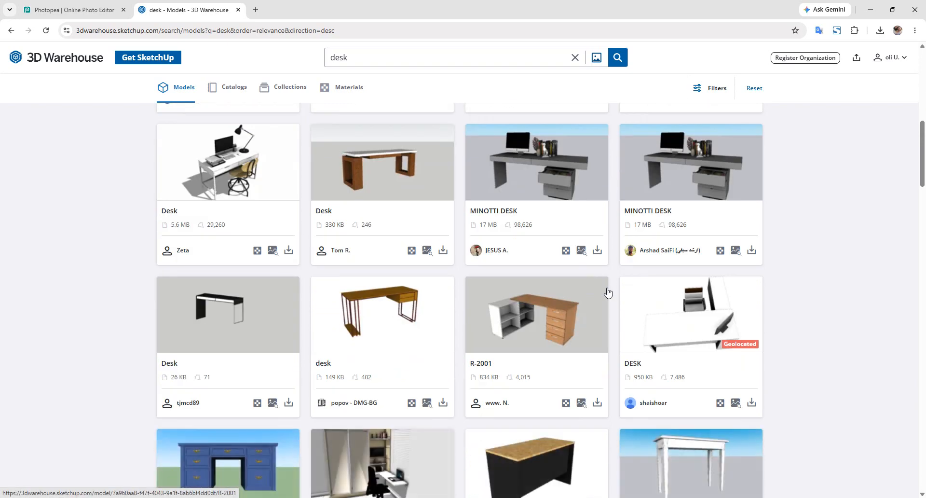
scroll(607, 291, "down", 4)
scroll(603, 292, "down", 1)
scroll(603, 292, "down", 3)
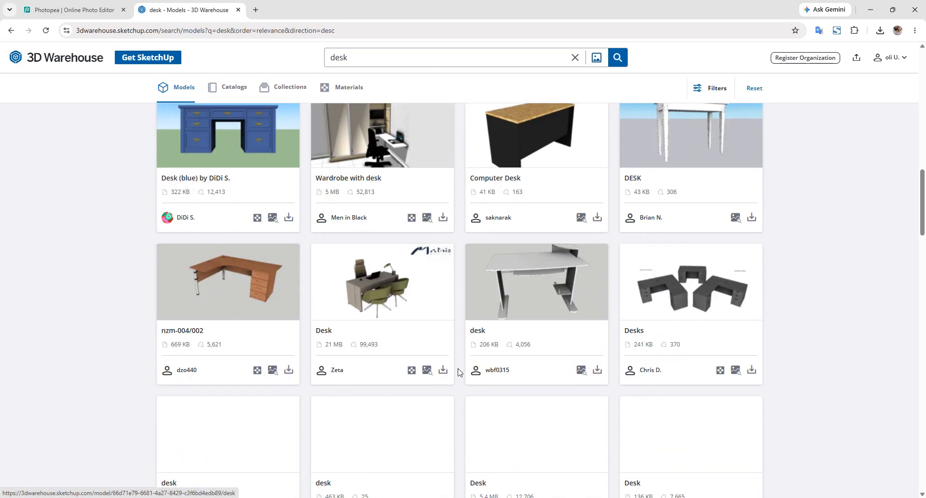
left_click(443, 369)
left_click(465, 393)
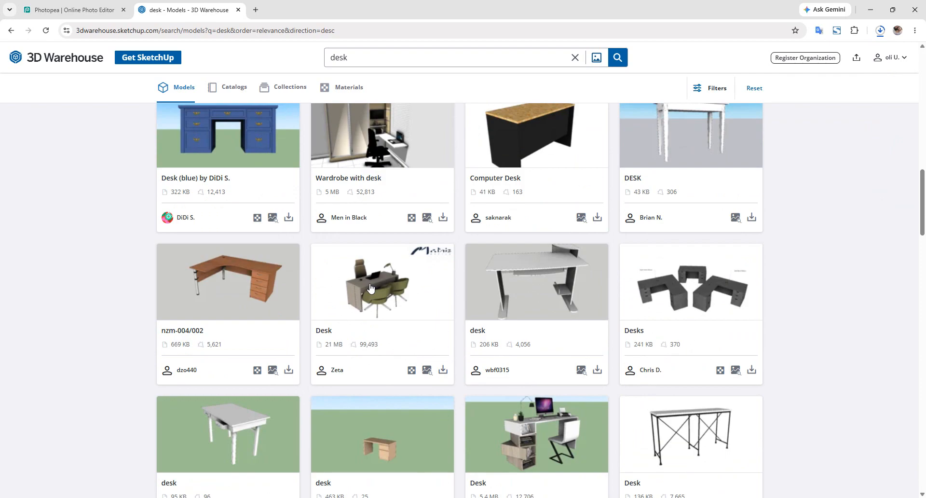
Step: Return to SketchUp, select the office desk set and sample the white desktop's material for editing
left_click(871, 10)
scroll(511, 348, "up", 3)
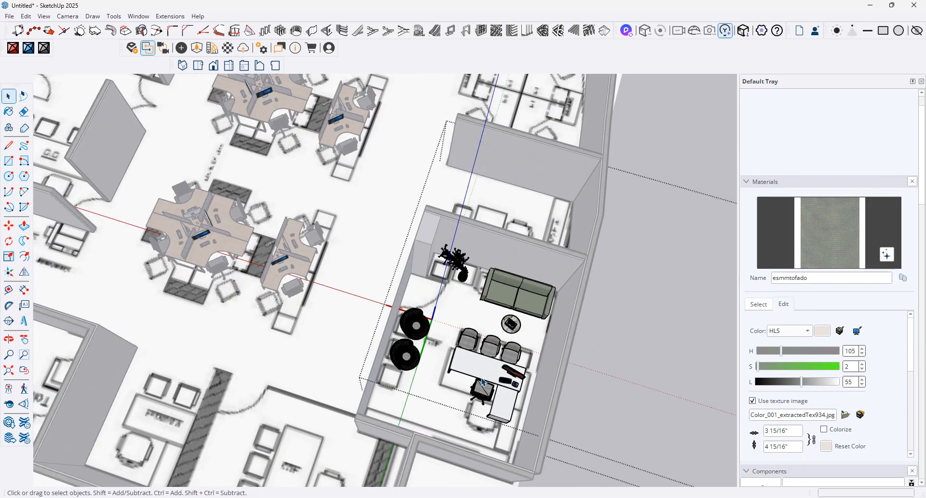
scroll(483, 381, "down", 1)
left_click(482, 382)
left_click(756, 307)
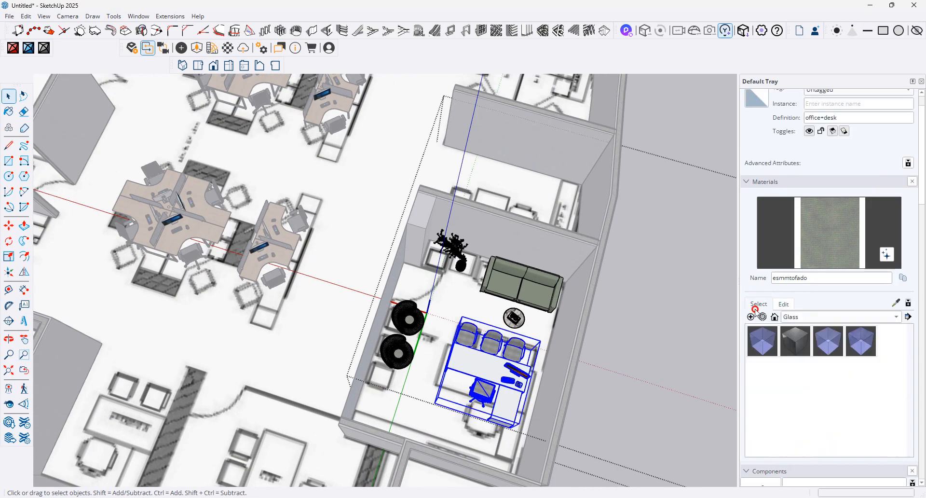
left_click(896, 303)
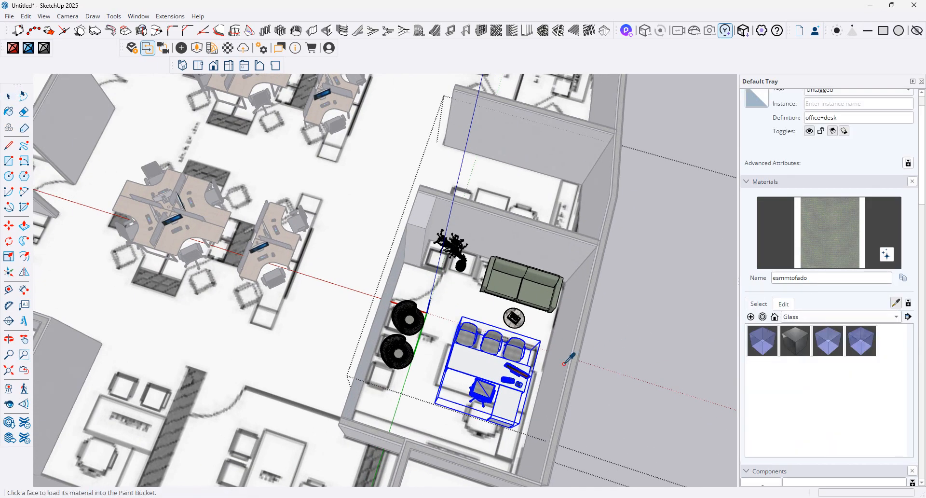
left_click(489, 363)
left_click(785, 304)
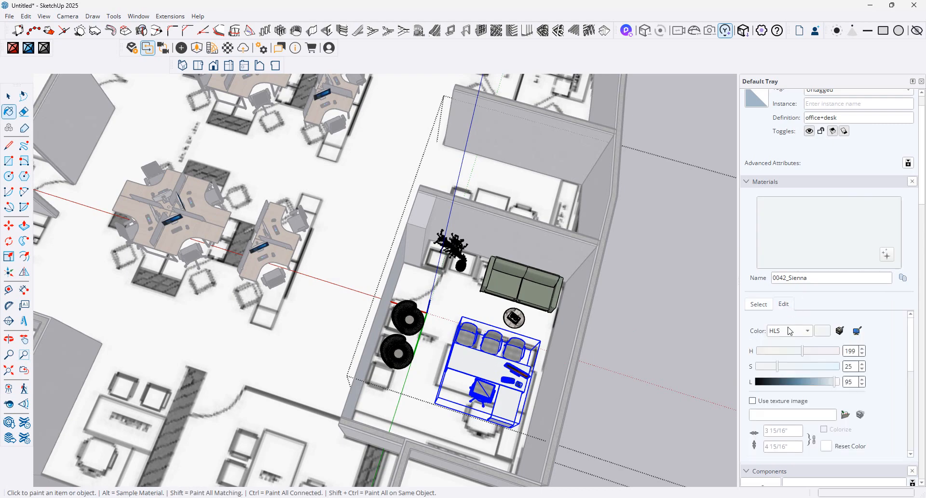
Step: Apply the brown wood image ending in "1160e (1).jpg" from the TEXTURE folder as the desktop material's texture
left_click(847, 416)
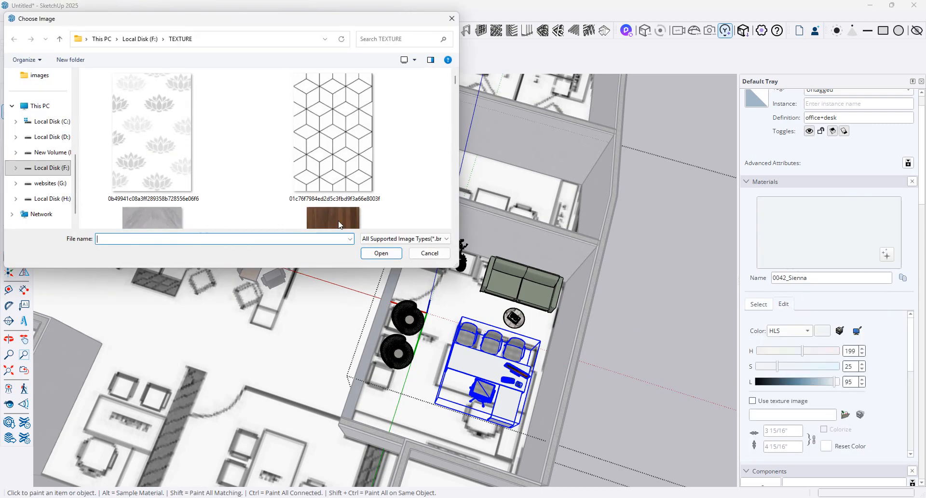
scroll(265, 149, "down", 6)
scroll(303, 160, "down", 8)
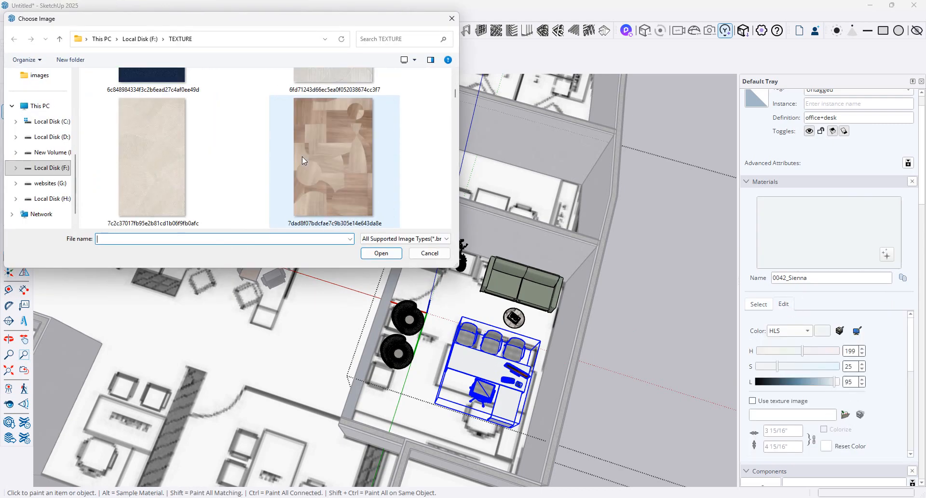
scroll(304, 161, "down", 6)
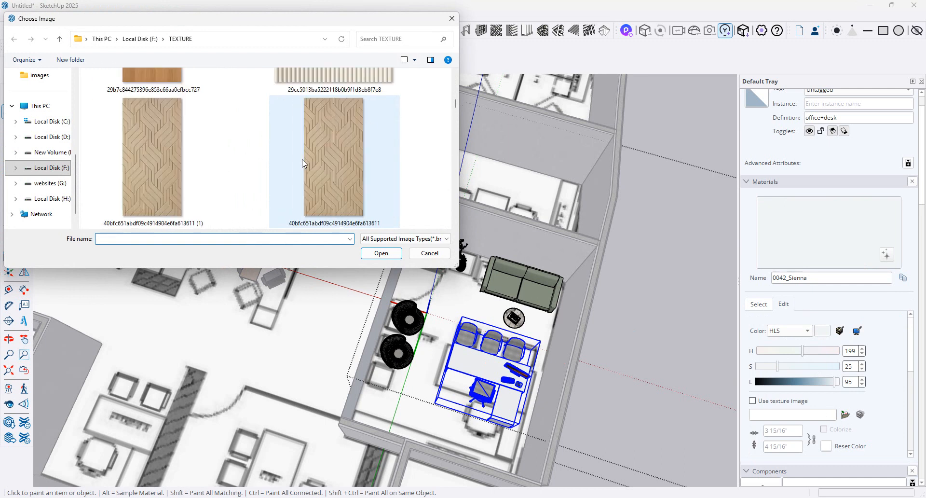
scroll(333, 158, "down", 8)
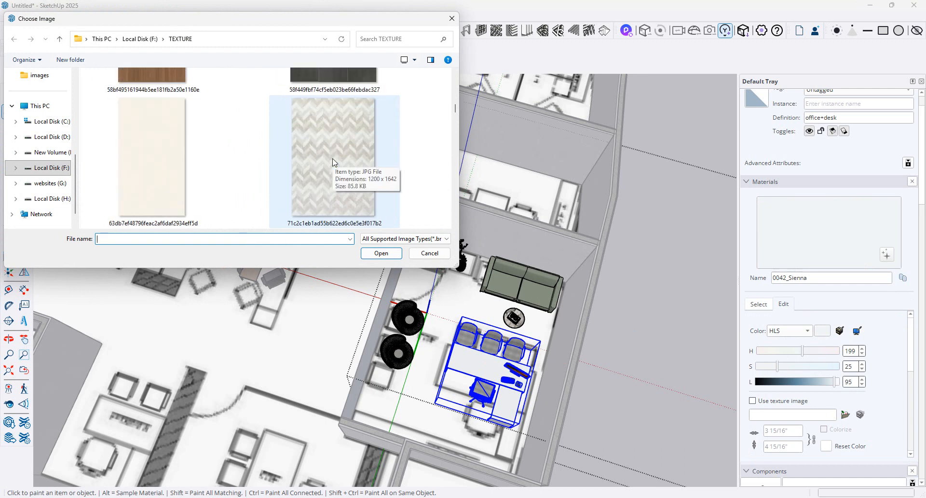
scroll(333, 159, "down", 8)
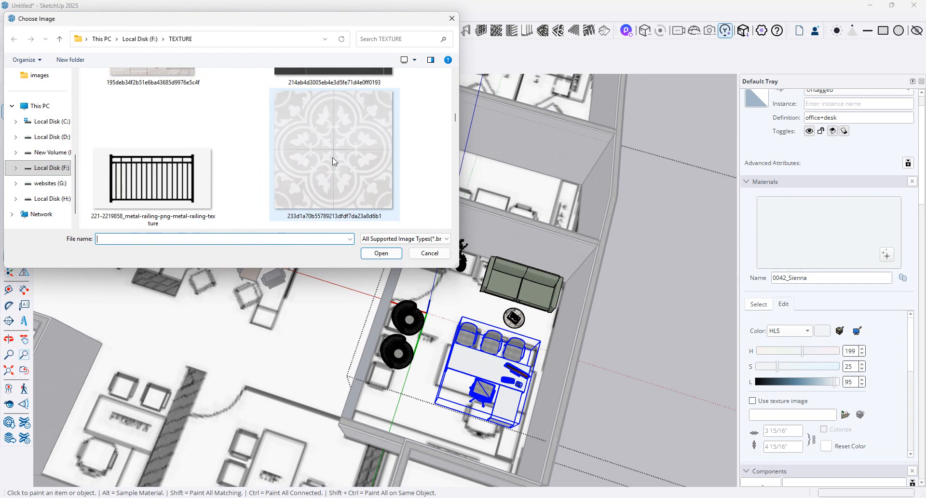
scroll(332, 157, "up", 10)
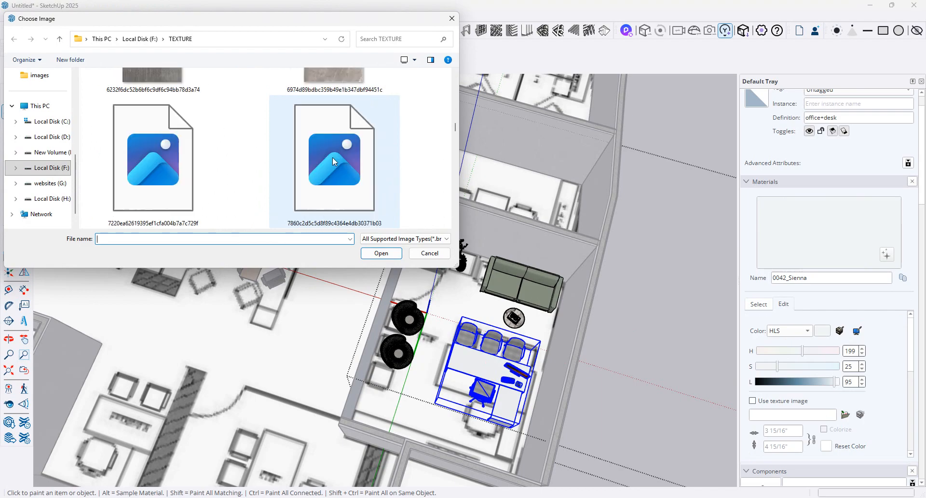
scroll(333, 162, "down", 6)
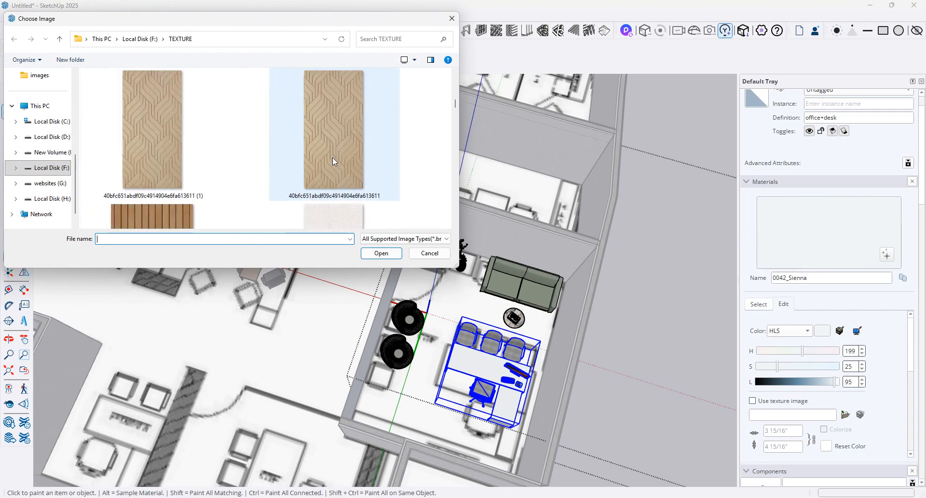
double_click(332, 161)
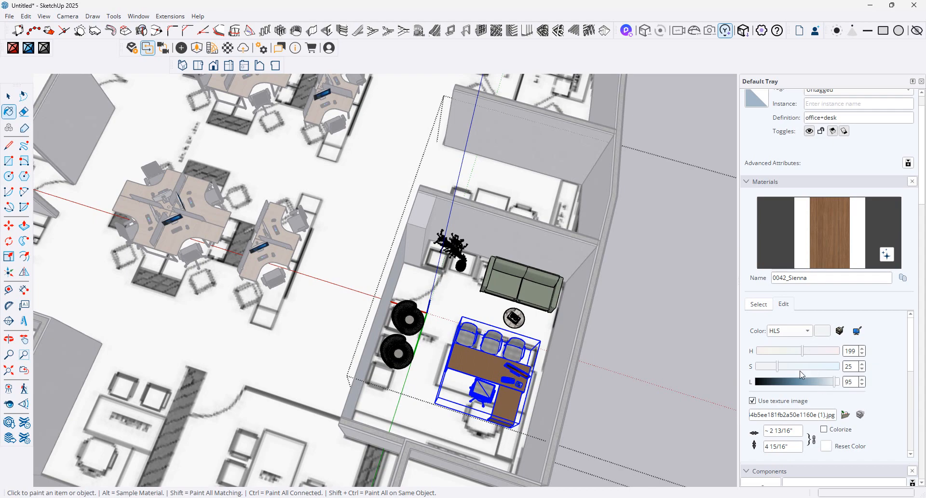
Step: Try lightening the desktop's wood material by raising its brightness in the Color Wheel picker
left_click(787, 331)
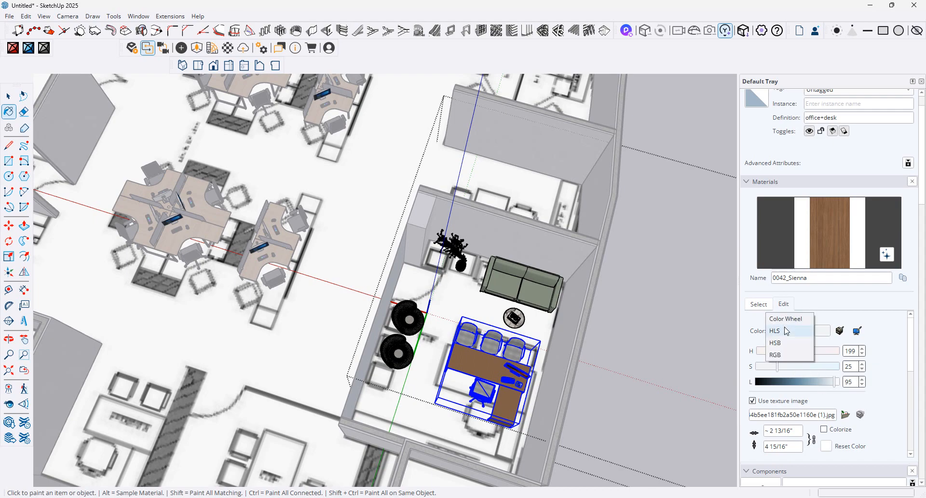
left_click(789, 355)
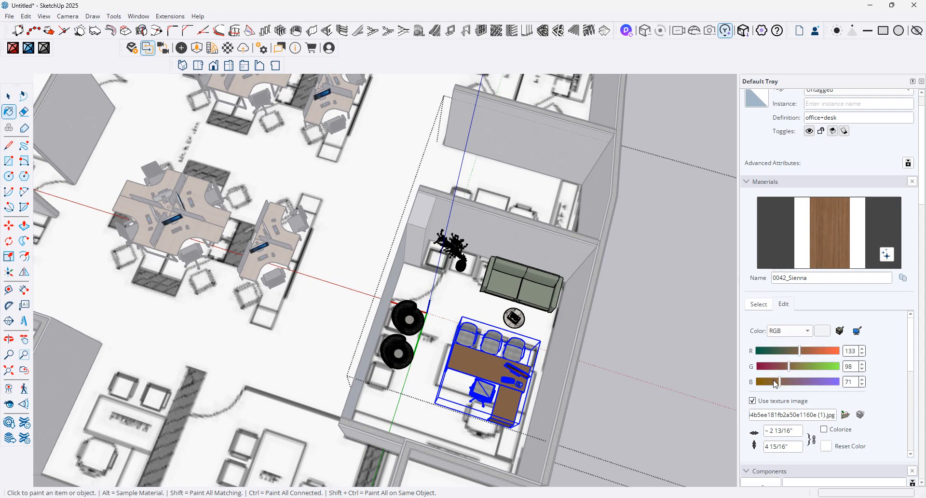
scroll(776, 400, "up", 2)
left_click(791, 368)
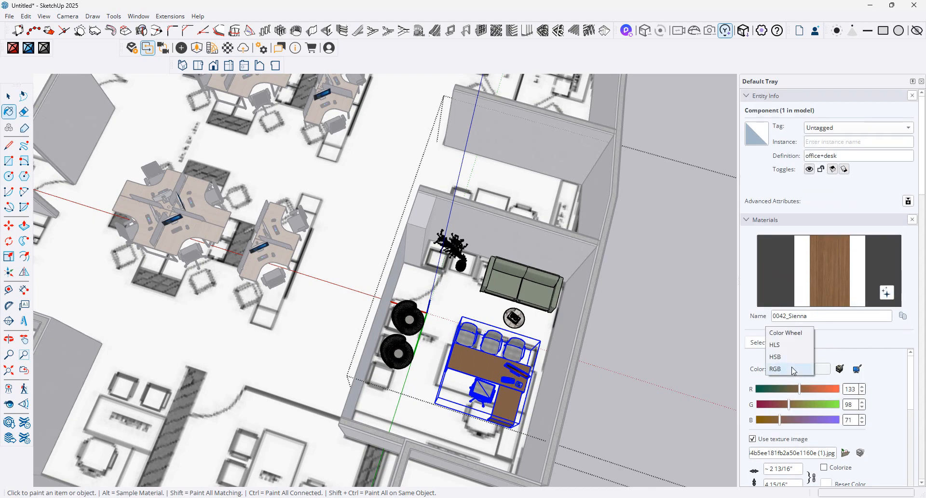
left_click(793, 333)
left_click_drag(794, 390, 797, 386)
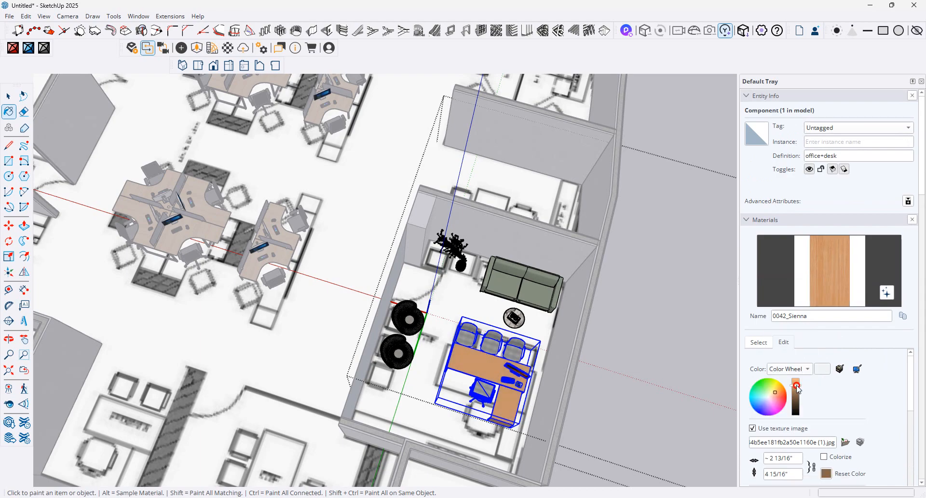
scroll(514, 403, "up", 6)
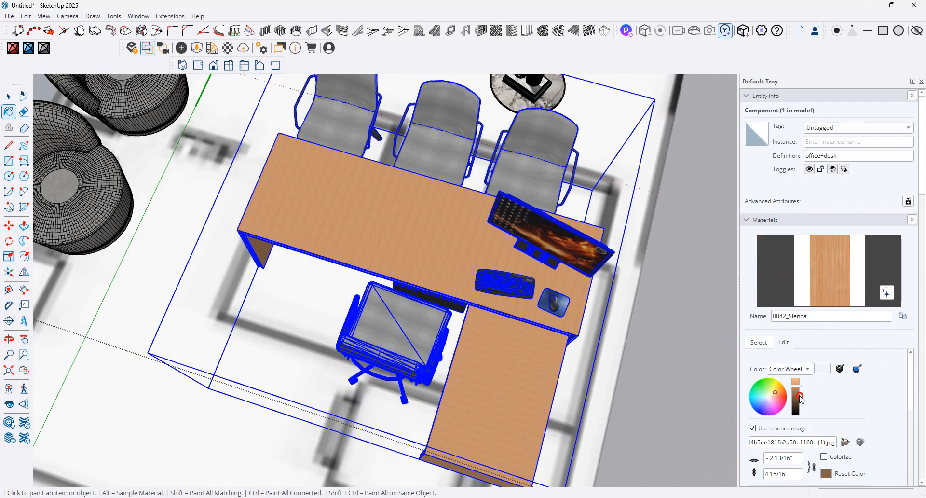
mouse_move(798, 391)
left_mouse_down()
mouse_move(799, 401)
mouse_move(796, 385)
left_mouse_up()
Step: Set the desktop wood material's lightness to 70 in the HLS color mode and deselect the desk set
left_click(787, 370)
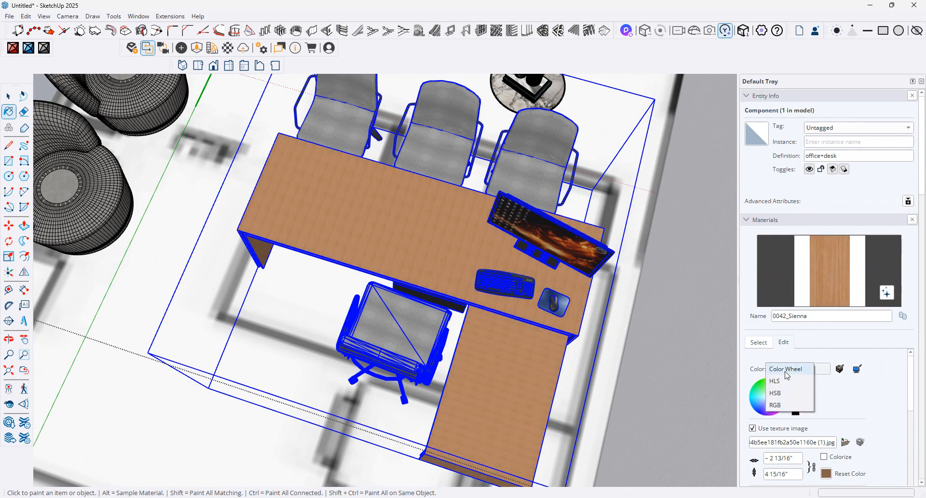
left_click(789, 381)
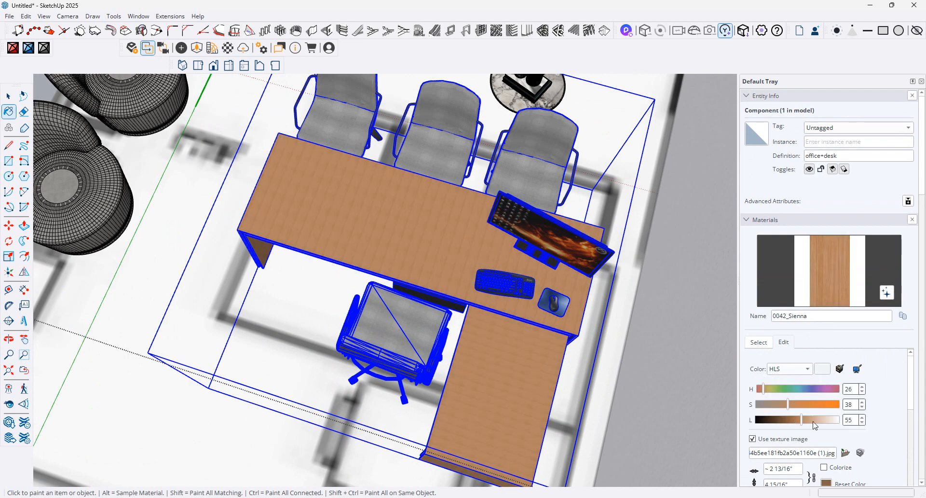
left_click_drag(807, 420, 815, 420)
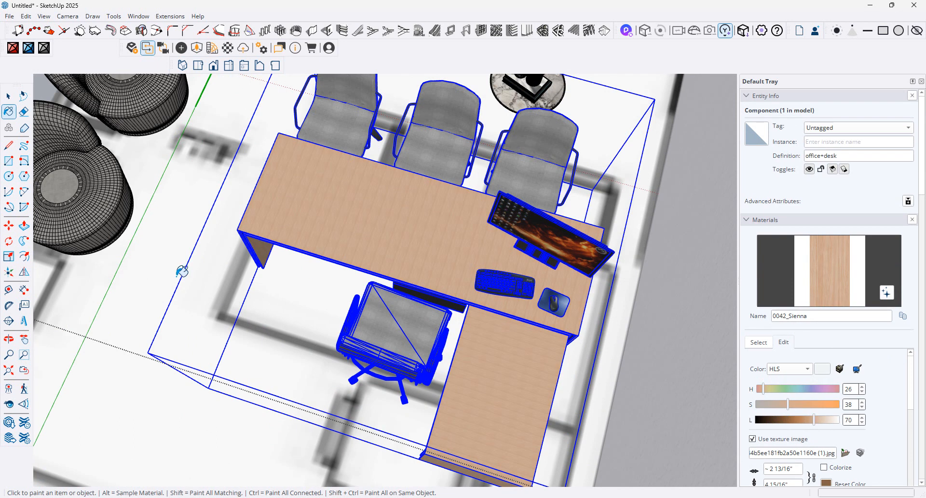
scroll(341, 190, "down", 1)
key("space")
scroll(395, 294, "down", 4)
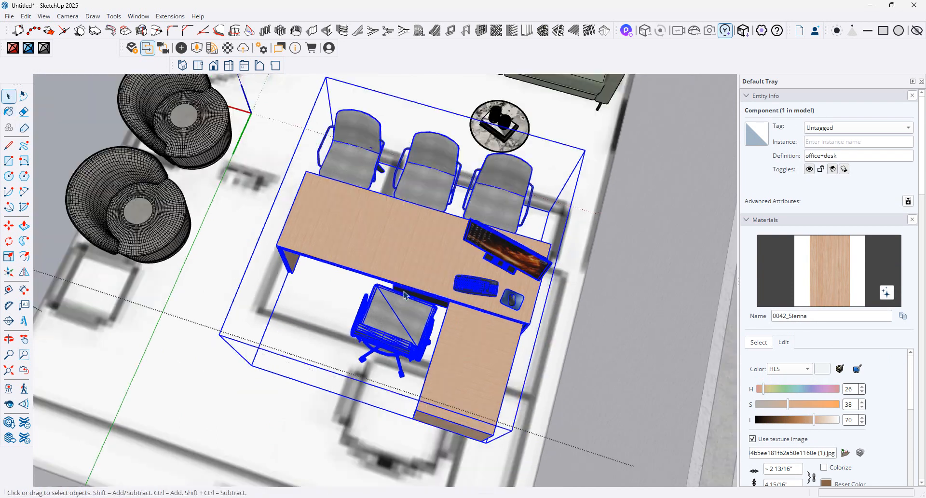
left_click(619, 299)
Step: Select the desk set and sample the middle visitor chair's grey fabric material for editing
scroll(421, 206, "up", 4)
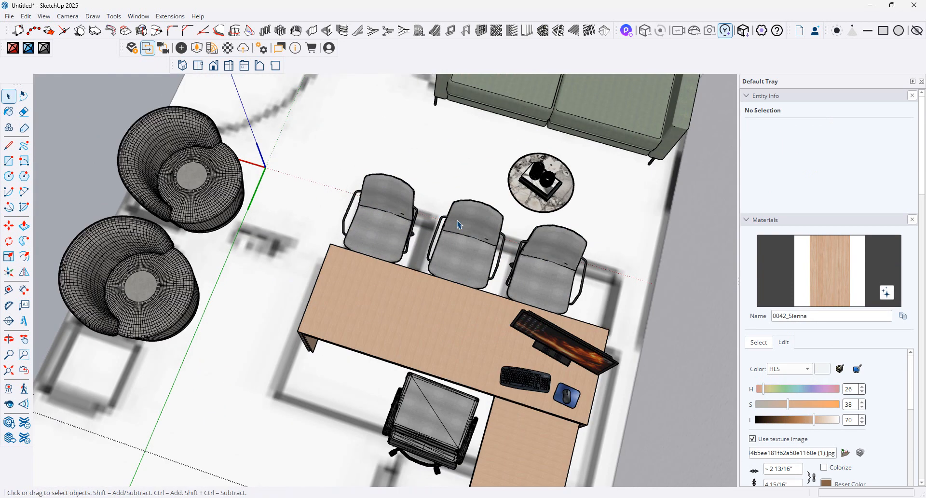
left_click(457, 222)
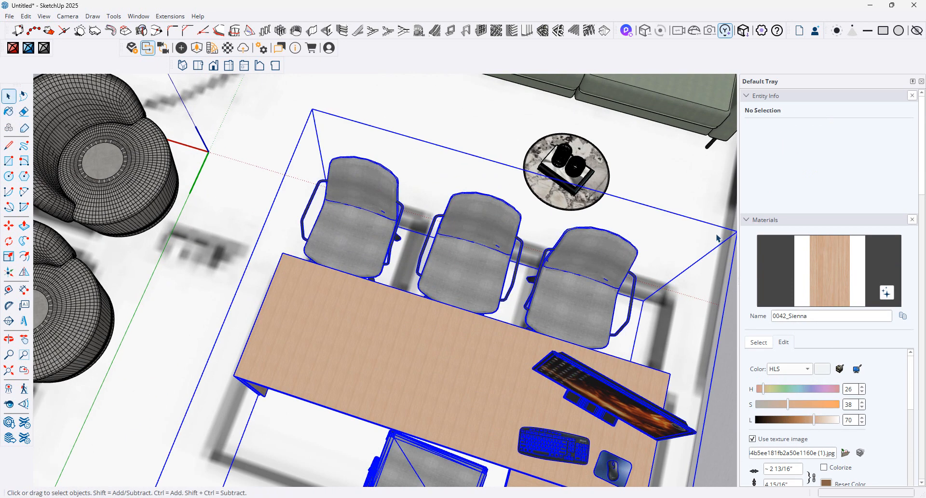
left_click(771, 342)
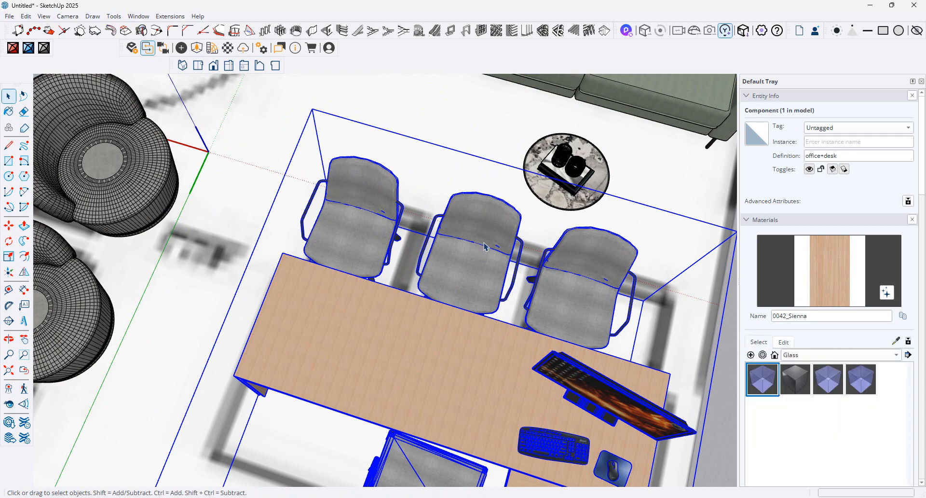
left_click(896, 341)
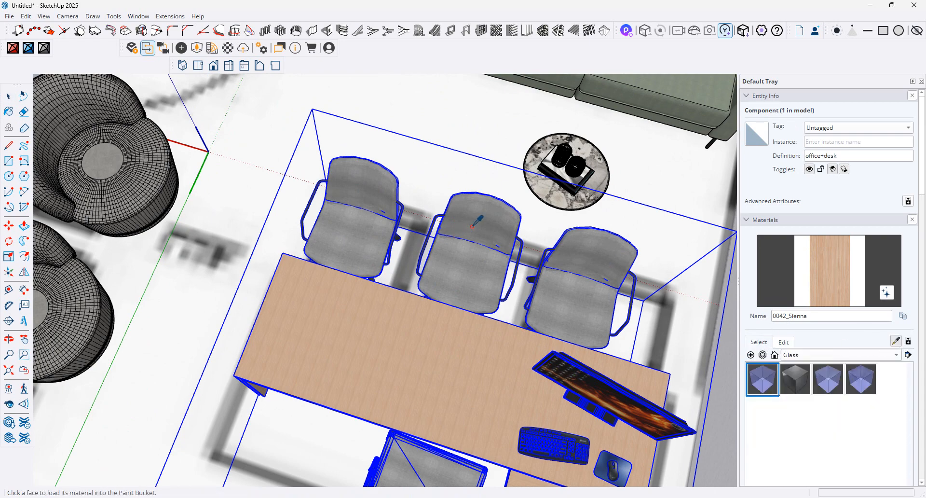
left_click(473, 226)
left_click(784, 305)
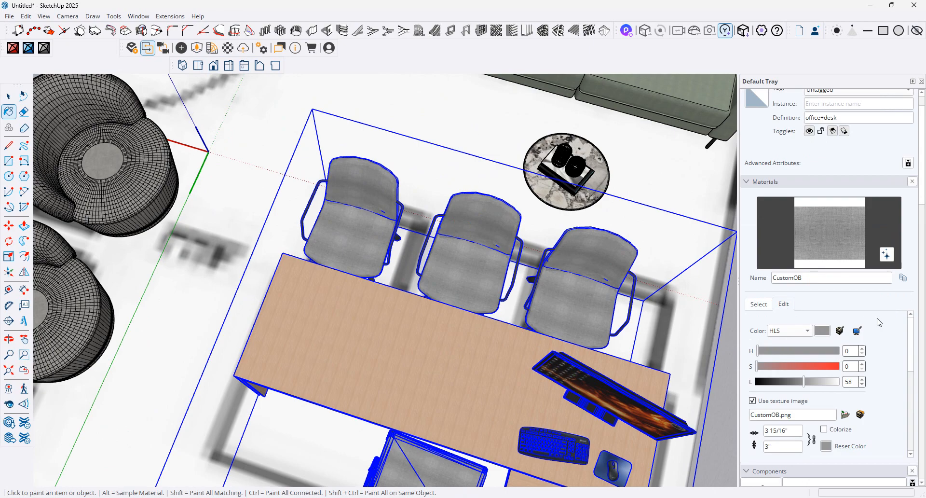
Step: Match the chair fabric's color to the green sofa and set its saturation to 24
left_click(852, 332)
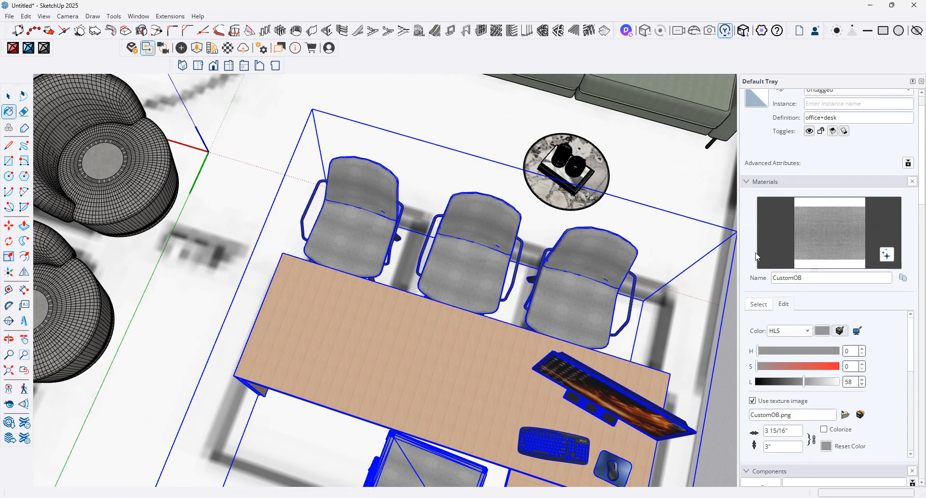
left_click(696, 98)
scroll(480, 157, "down", 4)
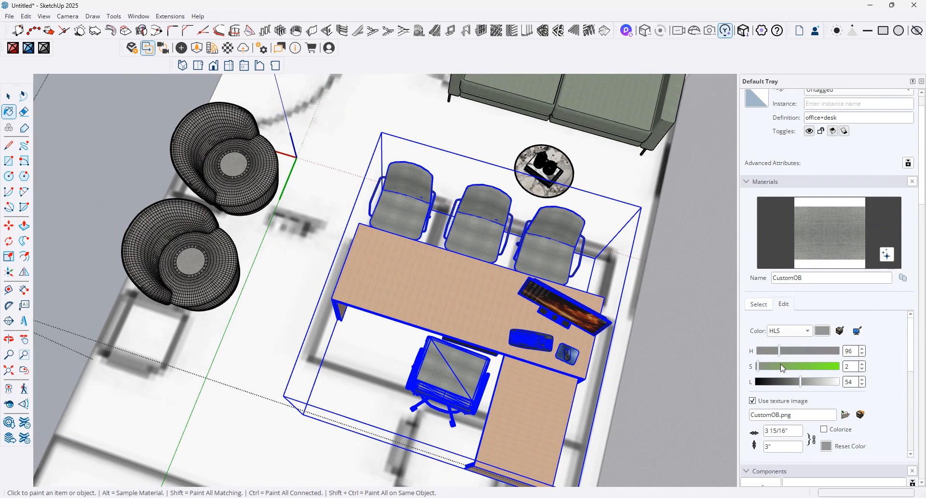
left_click_drag(783, 368, 779, 367)
left_click(9, 96)
Step: Try matching the chair fabric's color to the armchair seat and the marble coffee table, and undo the recent chair and desktop material edits
left_click(197, 144)
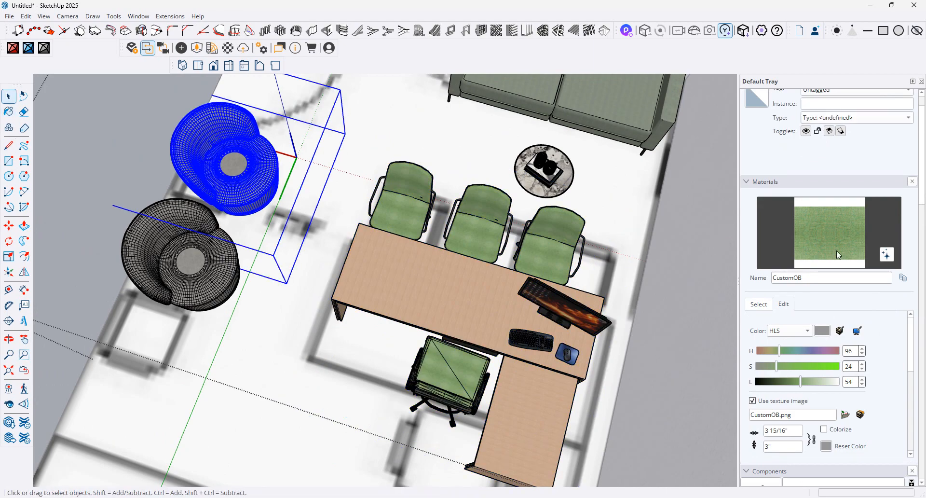
left_click(841, 331)
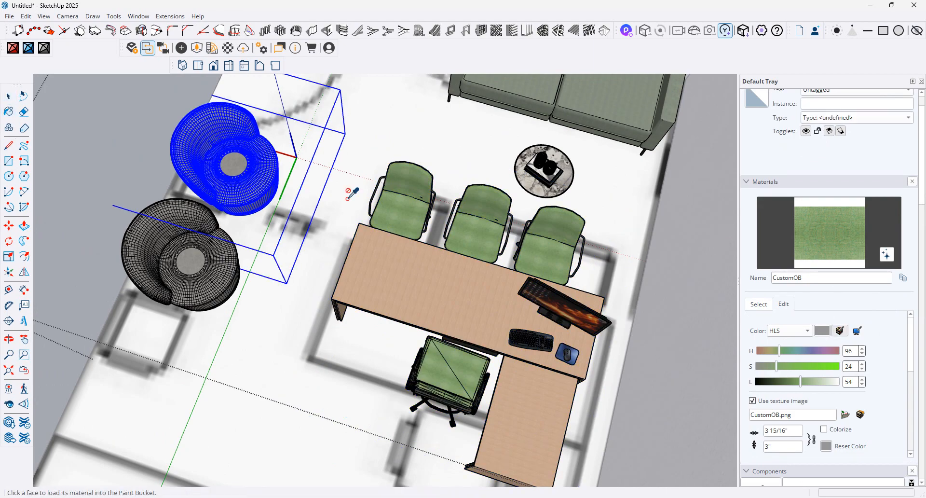
left_click(230, 168)
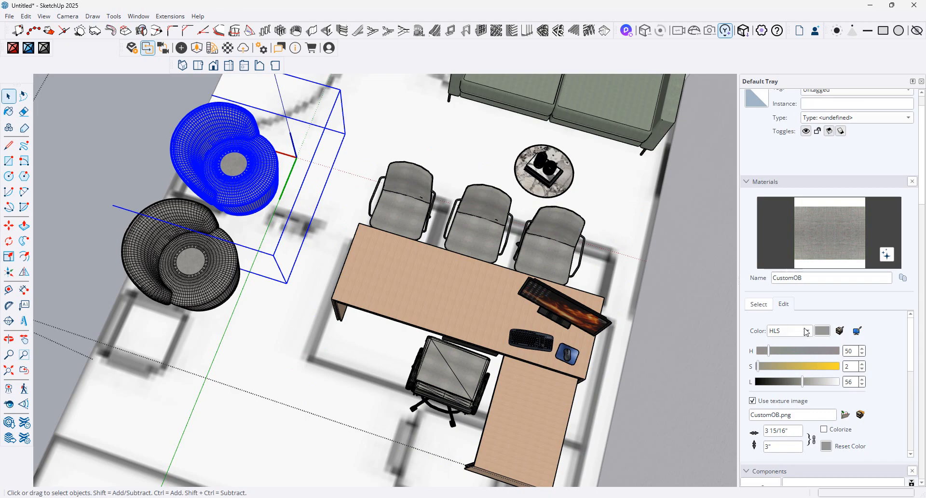
left_click(841, 331)
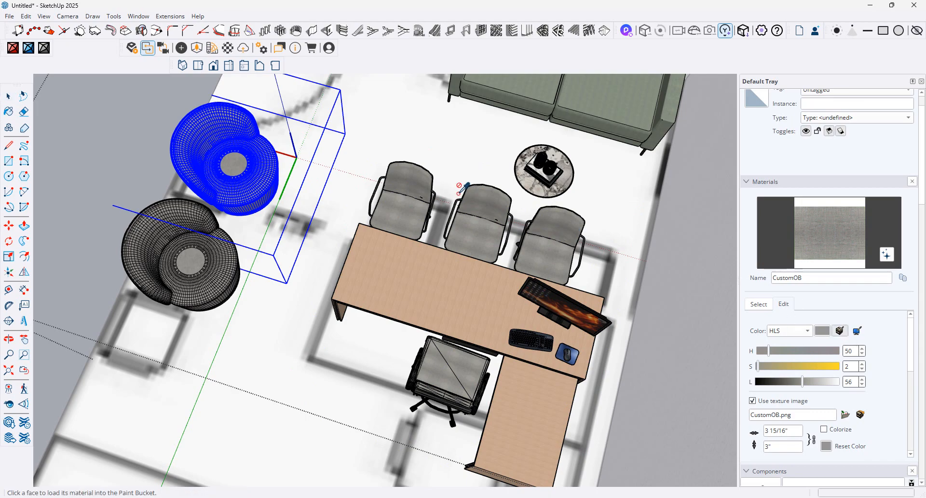
left_click(542, 158)
key("ctrl+z")
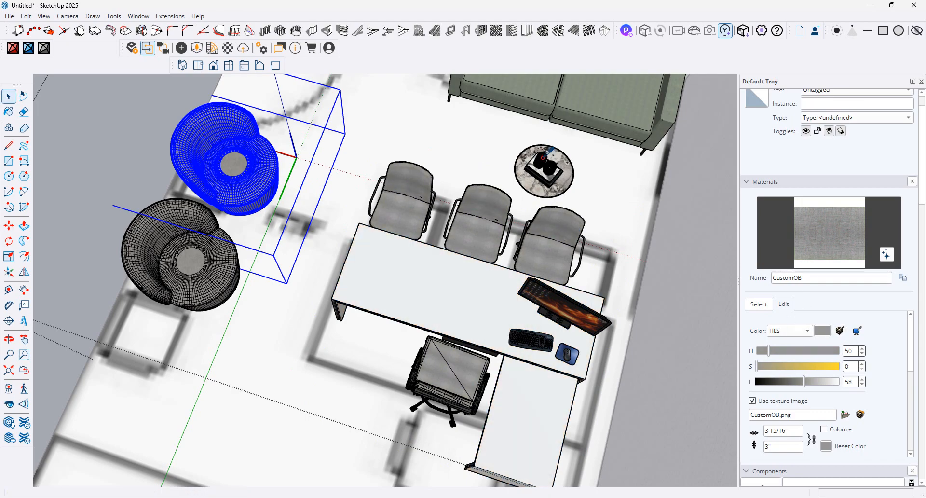
Step: Open the desk set down to its desk component and sample the white desktop's material for editing
left_click(420, 206)
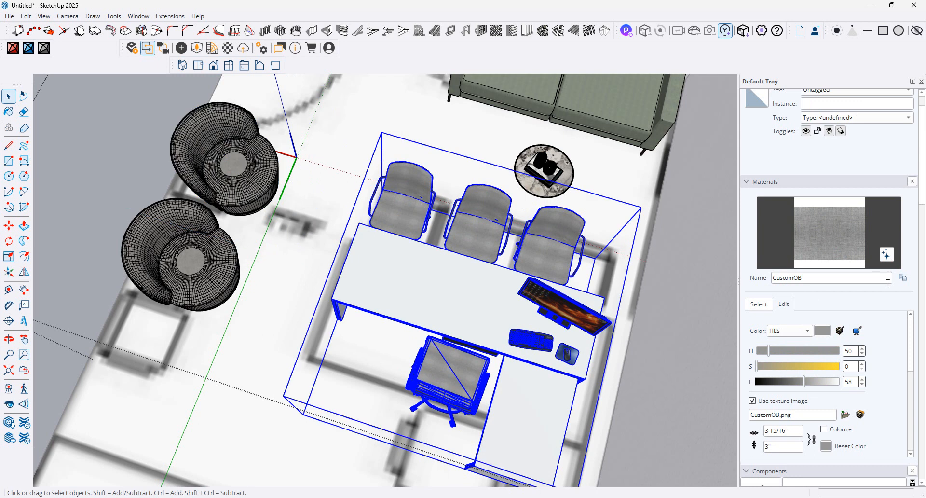
double_click(408, 207)
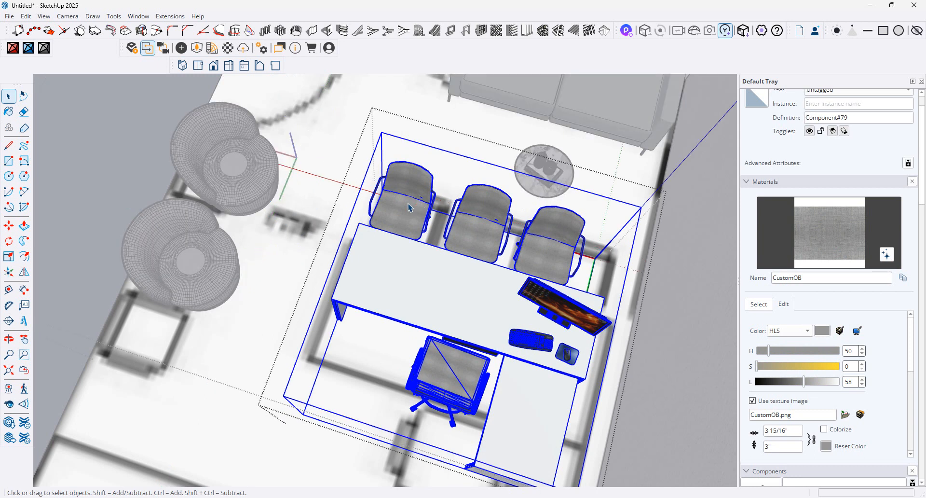
double_click(433, 281)
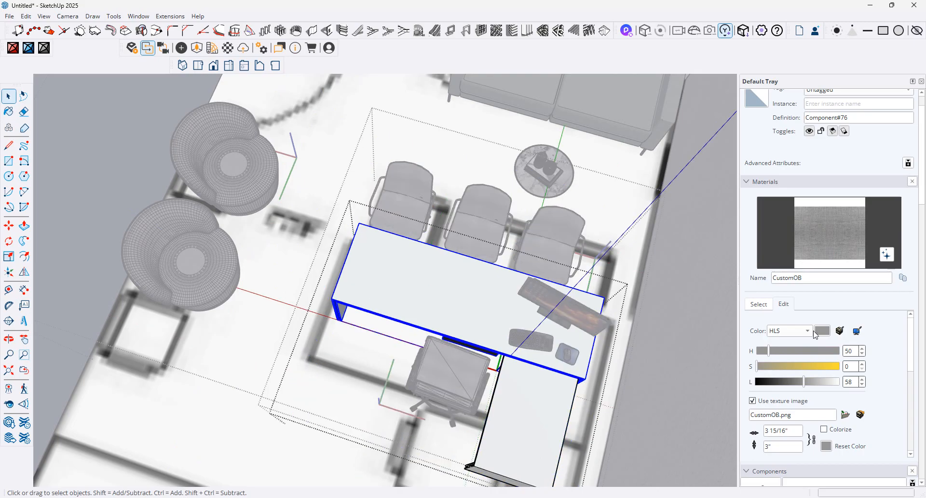
left_click(759, 304)
left_click(897, 304)
left_click(488, 310)
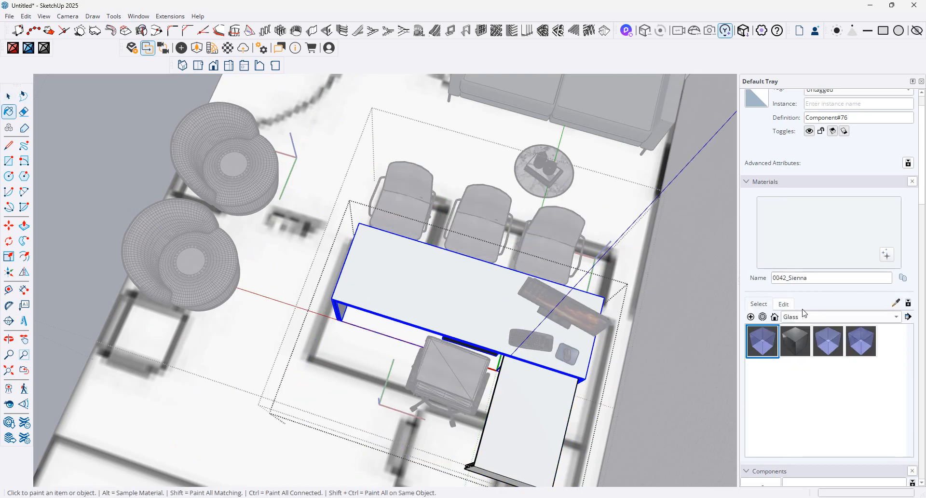
left_click(785, 304)
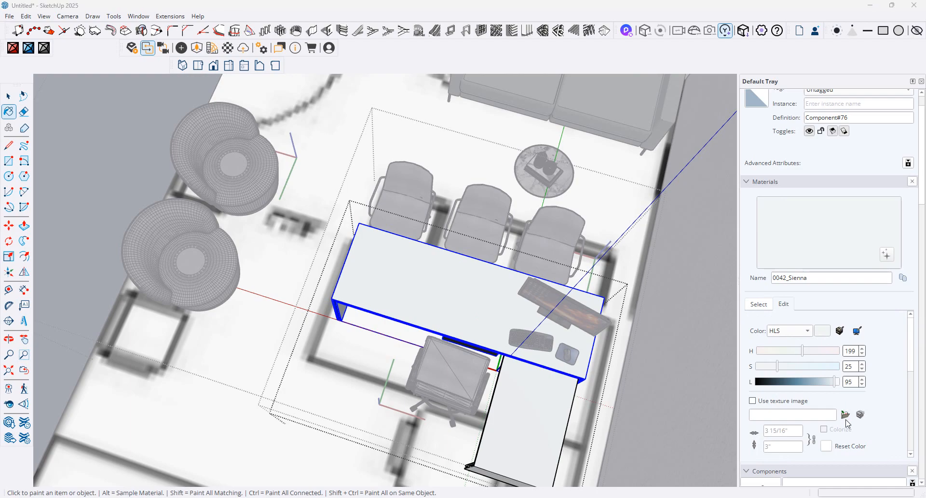
Step: Apply the dark wood image "1.jpg" as the desktop material's texture
left_click(846, 415)
scroll(360, 173, "down", 1)
scroll(359, 172, "up", 1)
double_click(355, 215)
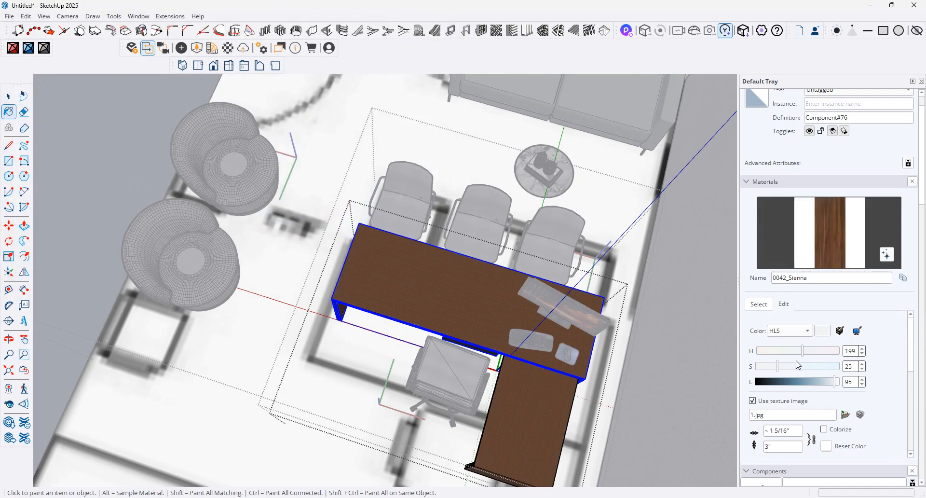
Step: Lighten the desktop's wood material to HLS values of hue 23, saturation 36 and lightness 64
left_click(803, 331)
left_click(798, 319)
left_click(797, 347)
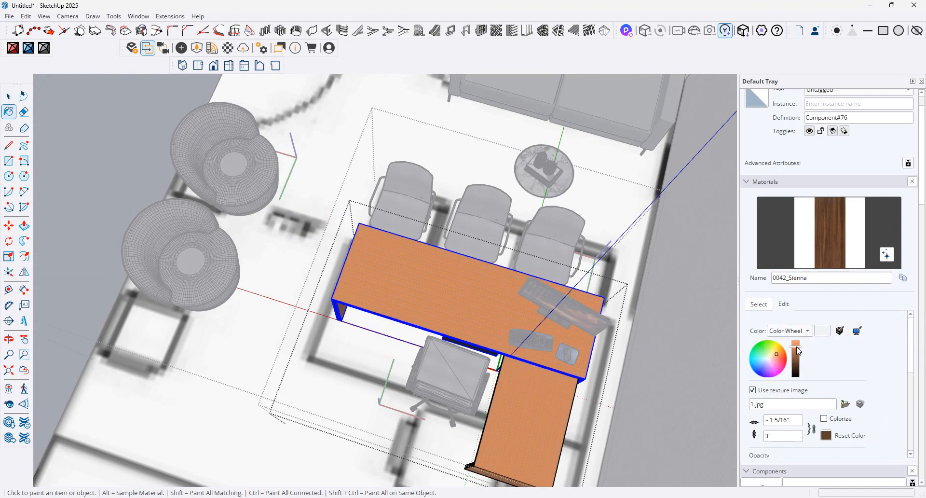
left_click(796, 357)
left_click(786, 331)
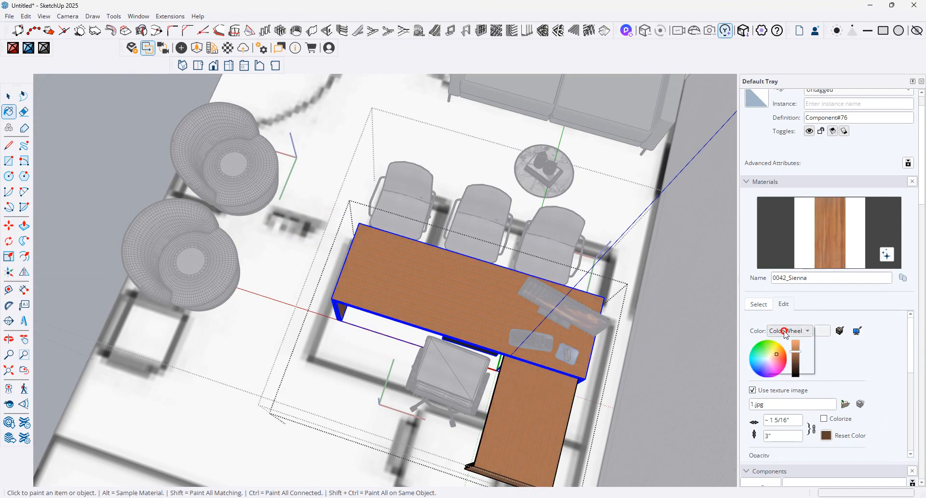
left_click(786, 343)
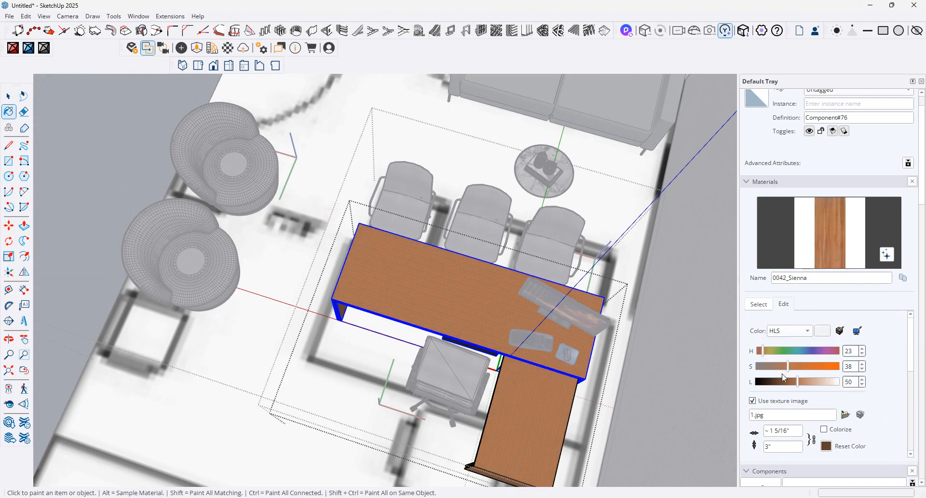
left_click_drag(804, 382, 784, 369)
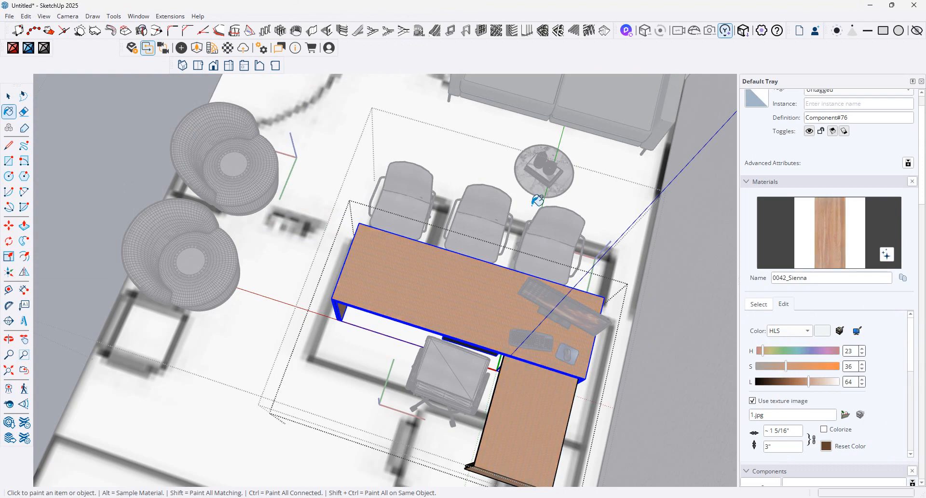
Step: Leave the desk component, select the visitor chair nearest the black armchairs and sample its grey fabric material
middle_click_drag(516, 188, 451, 140)
left_click(5, 97)
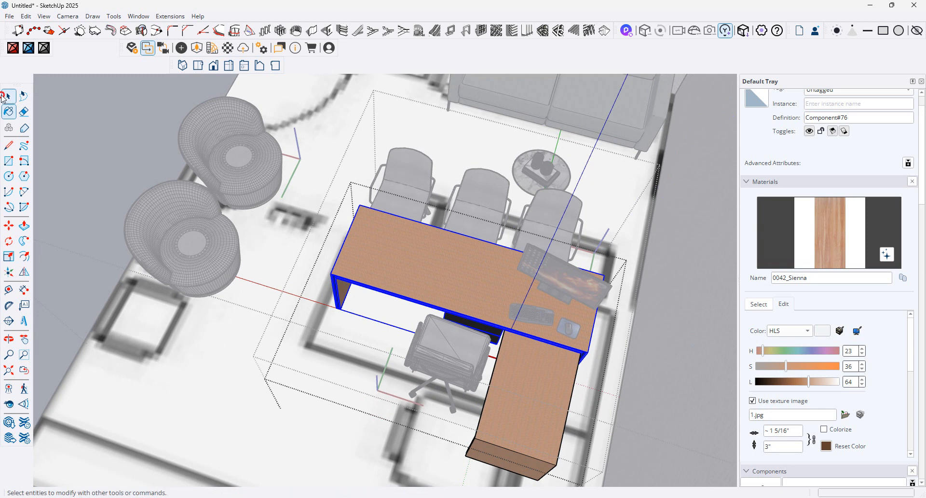
left_click(321, 162)
left_click(422, 179)
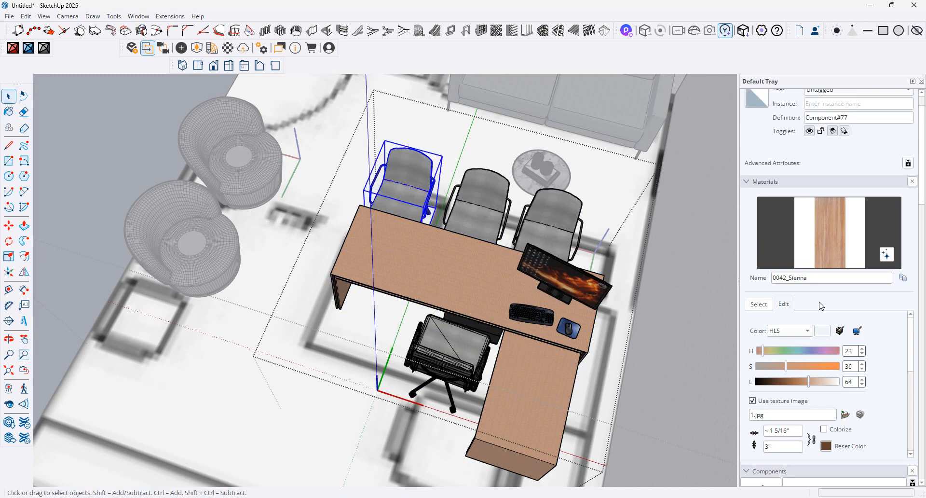
left_click(759, 304)
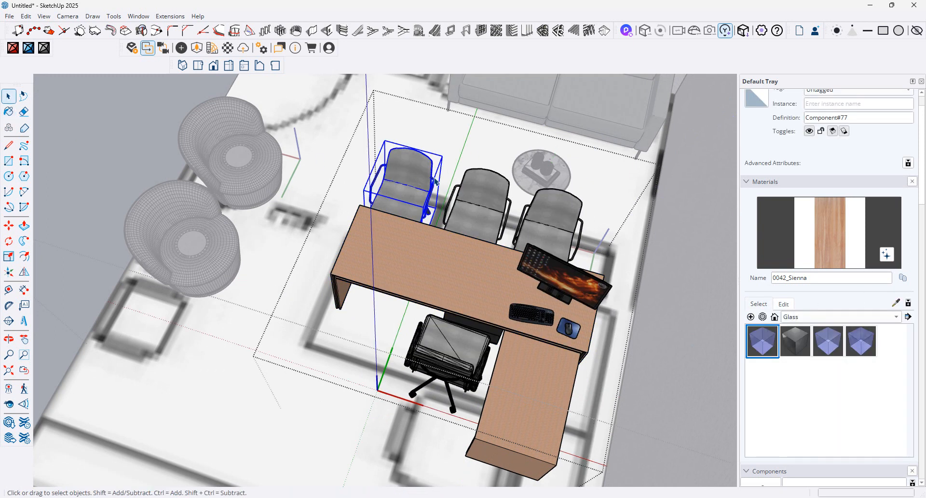
left_click(895, 304)
left_click(407, 178)
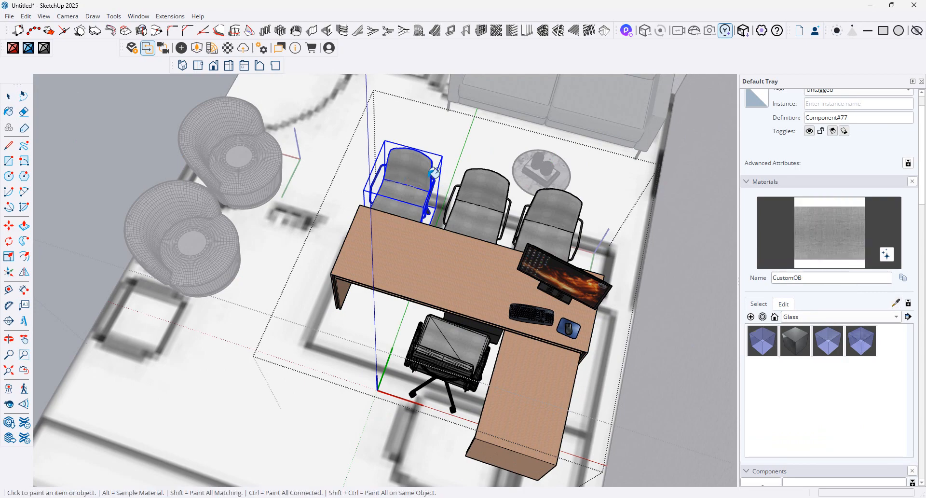
Step: Recolor the visitor chairs' grey fabric to the sofa's green, with HLS values of hue 96, saturation 22 and lightness 54
left_click(782, 304)
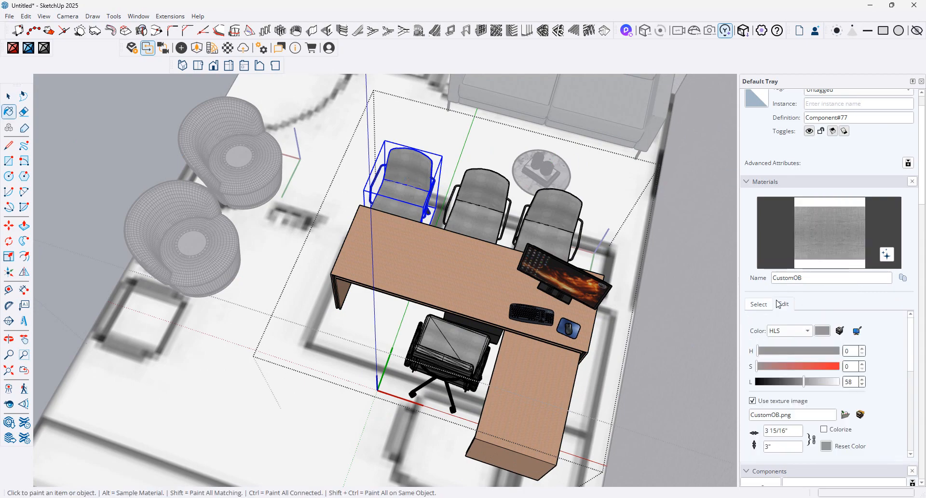
left_click(840, 331)
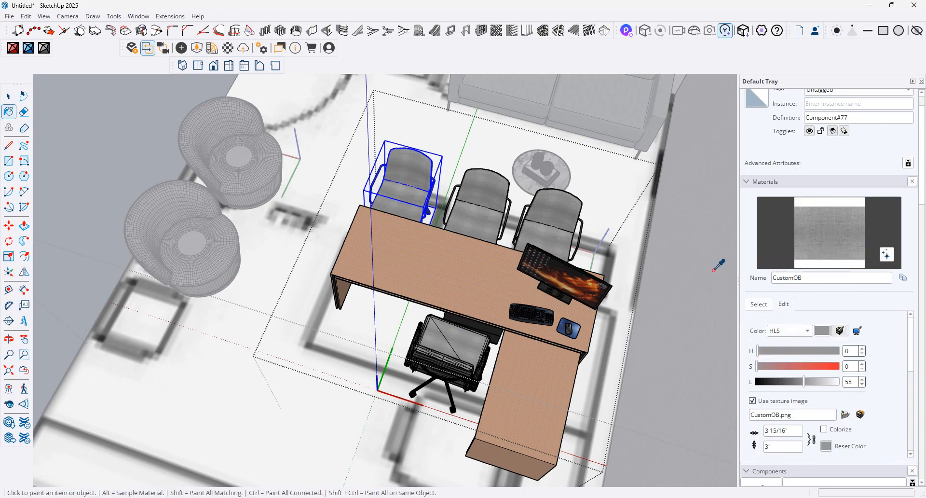
left_click(620, 108)
left_click(775, 366)
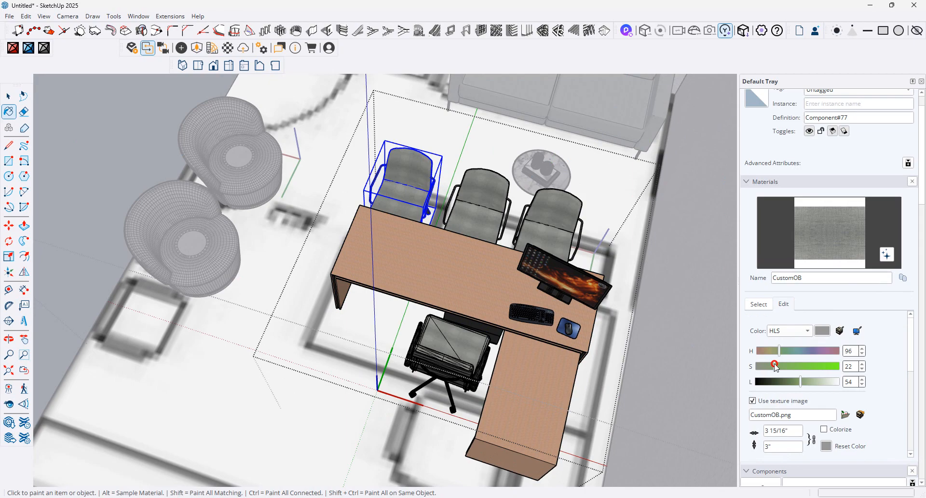
left_click(9, 96)
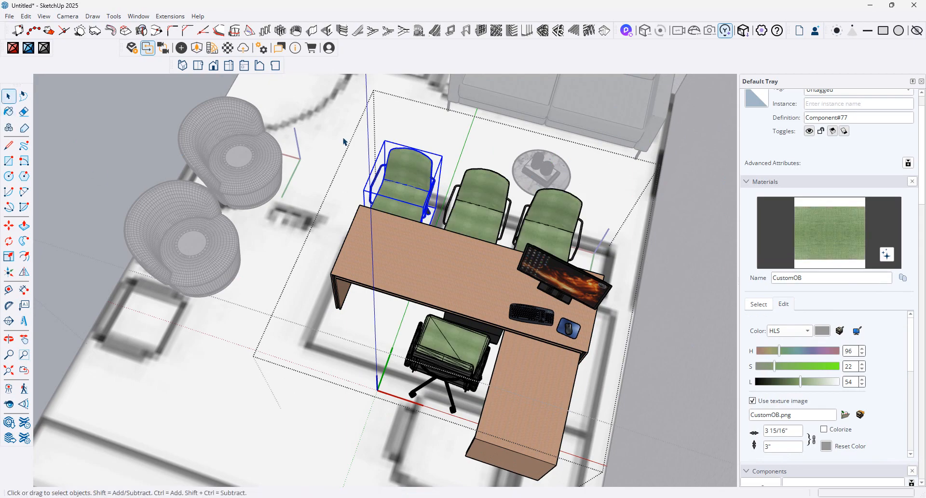
Step: Leave the desk set, select the armchair and sofa set and sample the armchair's grey seat cushion material
left_click(318, 118)
left_click(283, 145)
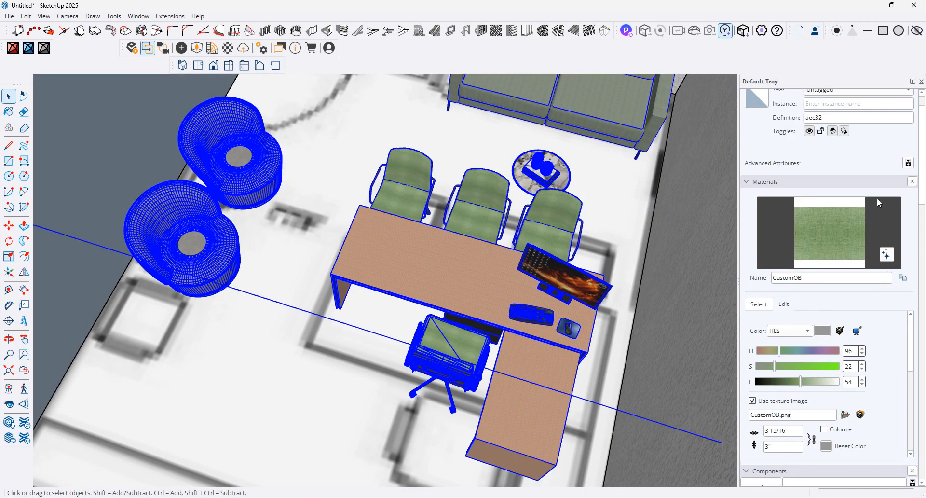
left_click(760, 305)
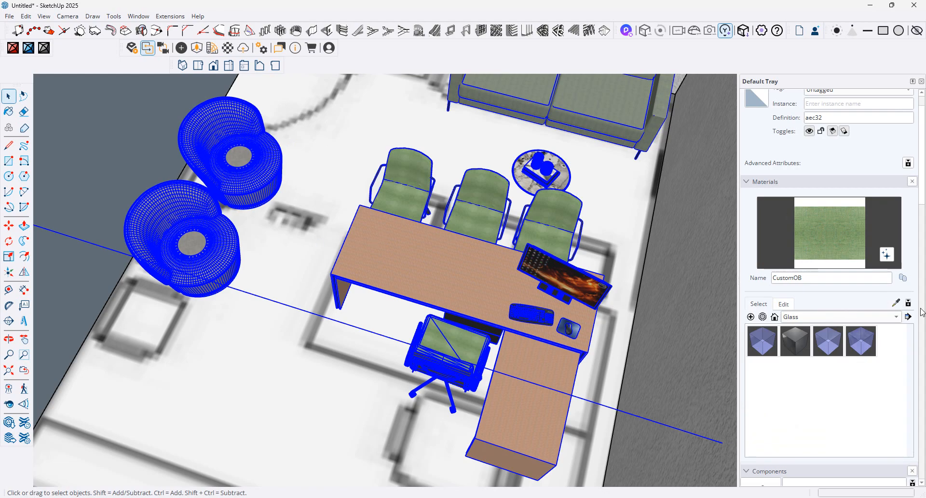
left_click(896, 303)
left_click(195, 247)
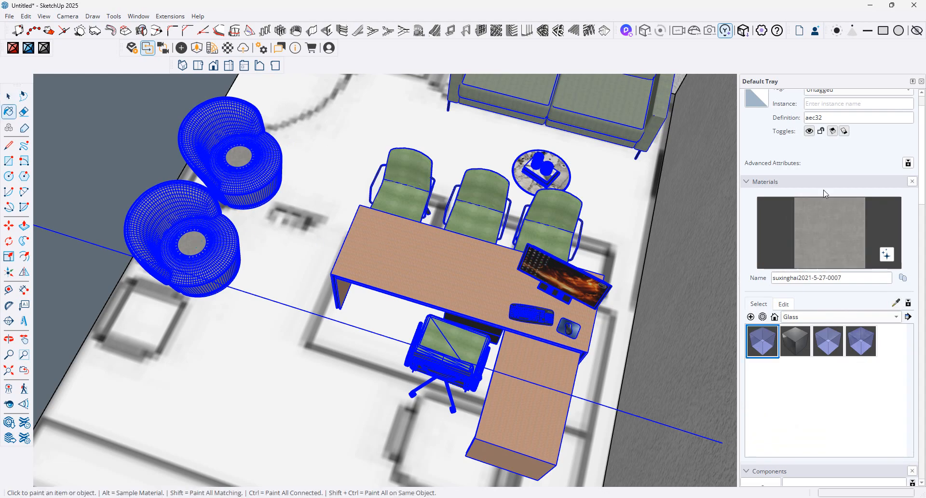
Step: Match the armchair cushion material's color to the green visitor chairs, with hue 95, saturation 21 and lightness 54, and clear the selection
left_click(785, 303)
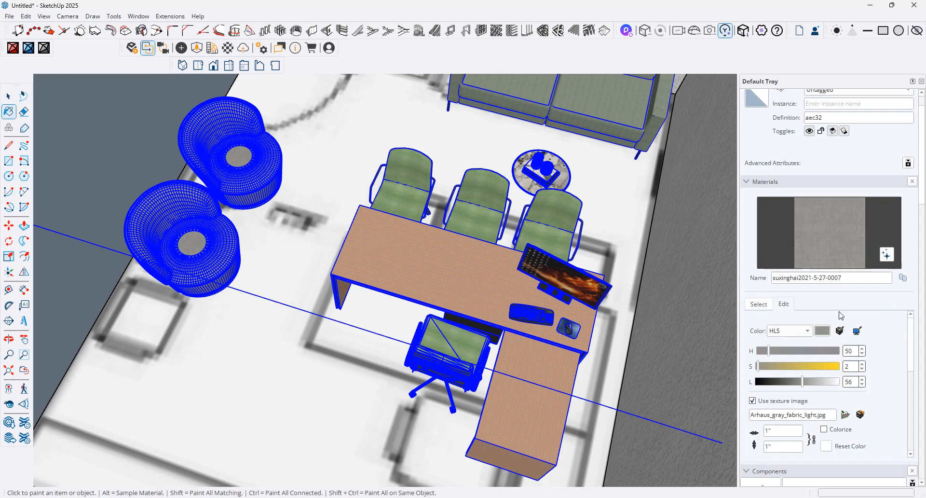
left_click(840, 331)
left_click(474, 195)
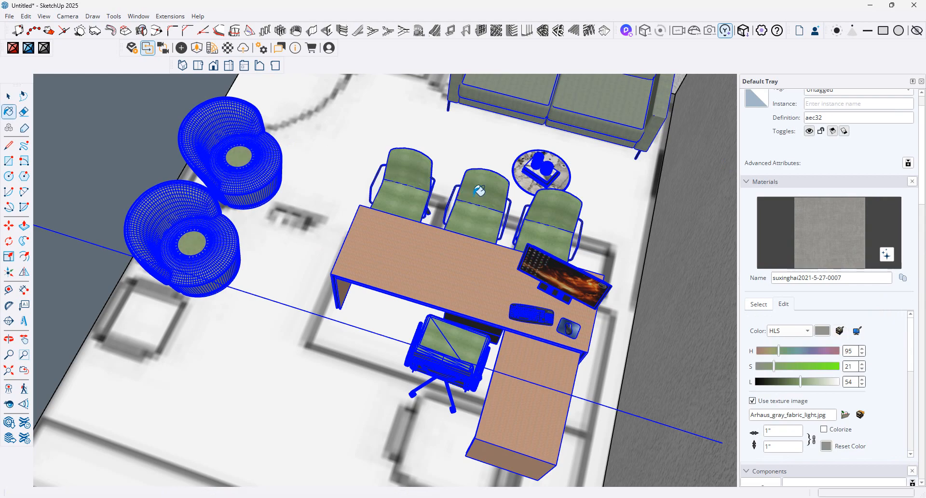
left_click(4, 97)
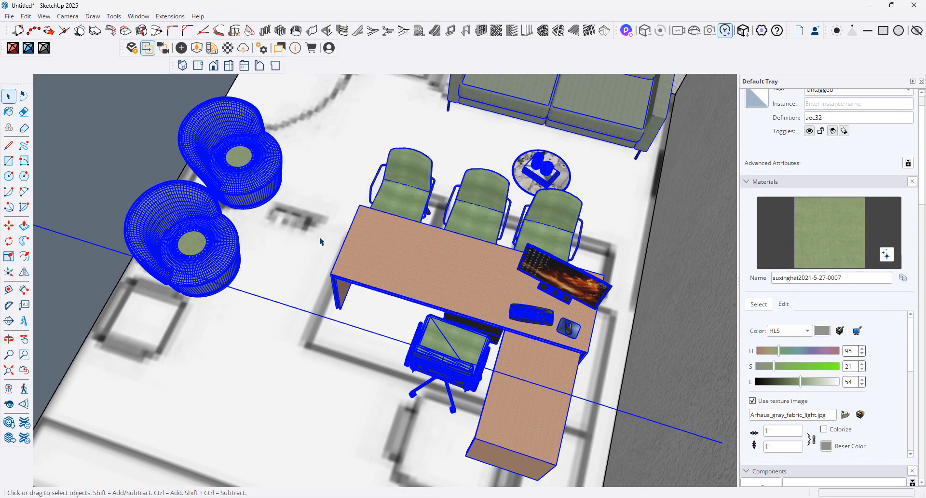
scroll(322, 241, "down", 5)
left_click(612, 439)
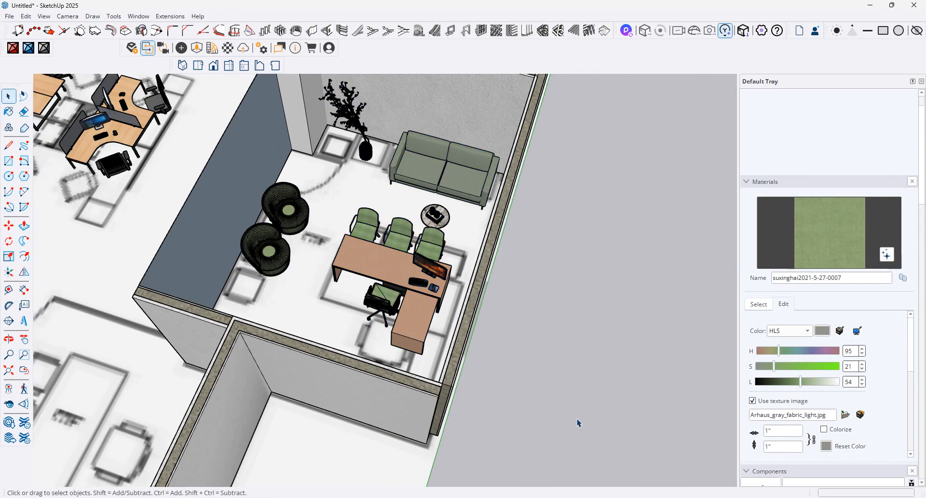
Step: Look over the office floor plan, examining the unfurnished rooms around the manager's office and the open workstations
middle_click_drag(422, 341, 513, 248)
scroll(545, 248, "down", 4)
middle_click_drag(299, 398, 401, 442)
scroll(337, 354, "up", 2)
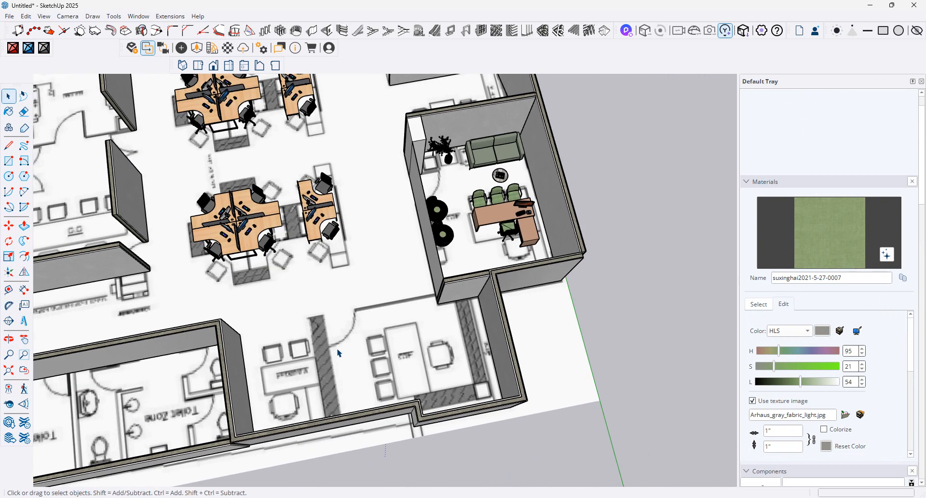
scroll(339, 354, "up", 2)
scroll(344, 345, "down", 3)
scroll(307, 345, "up", 4)
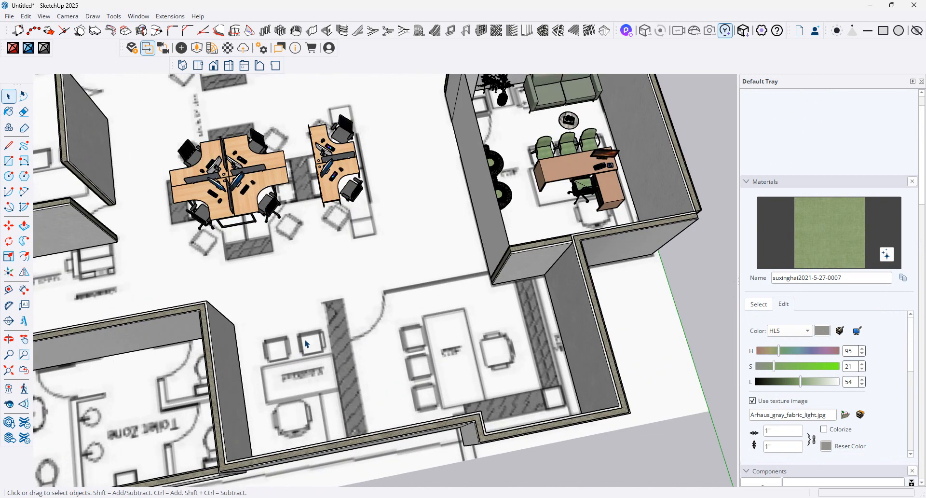
scroll(307, 343, "down", 6)
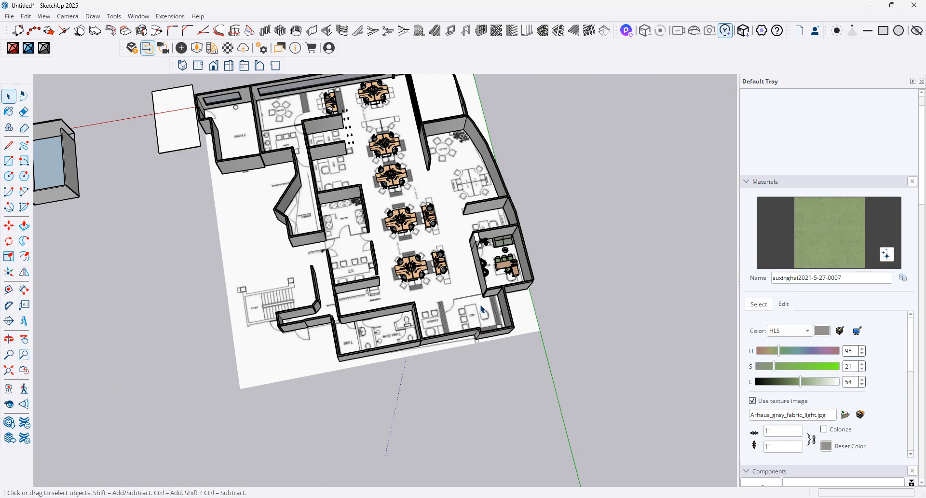
scroll(475, 289, "up", 3)
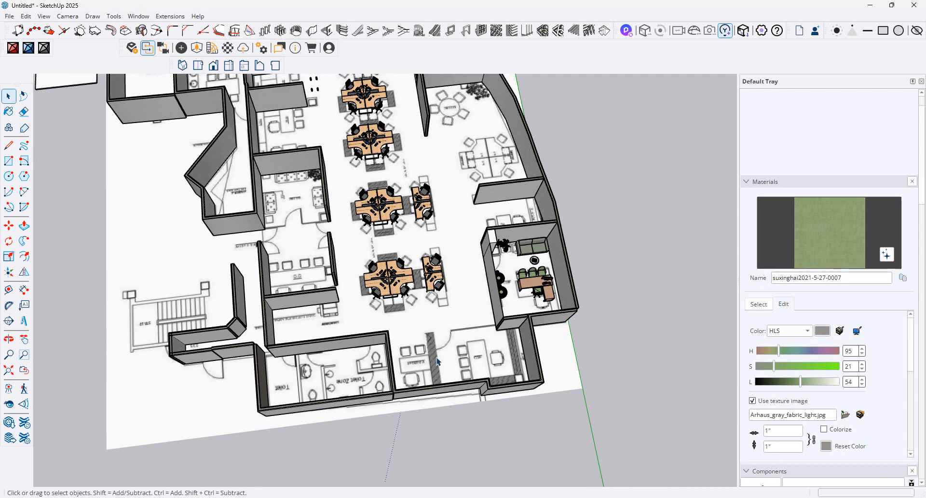
scroll(437, 361, "up", 3)
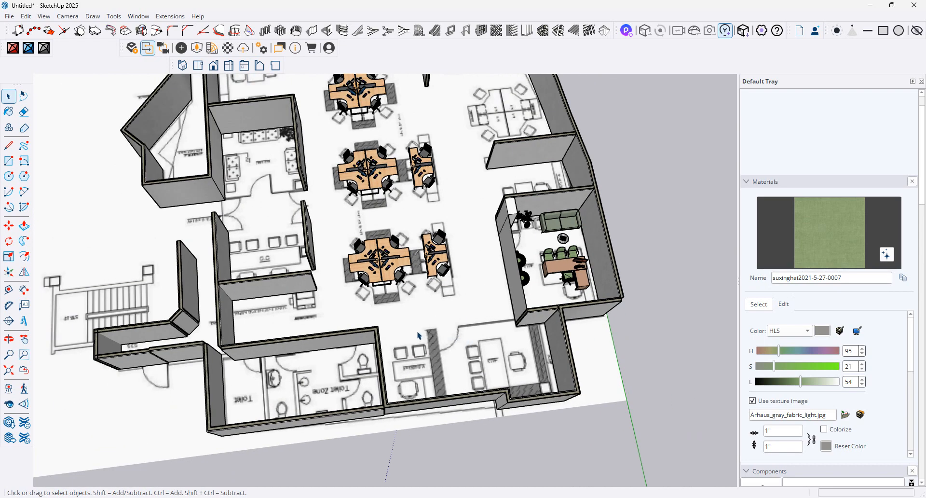
middle_click_drag(419, 335, 504, 293)
scroll(365, 325, "up", 3)
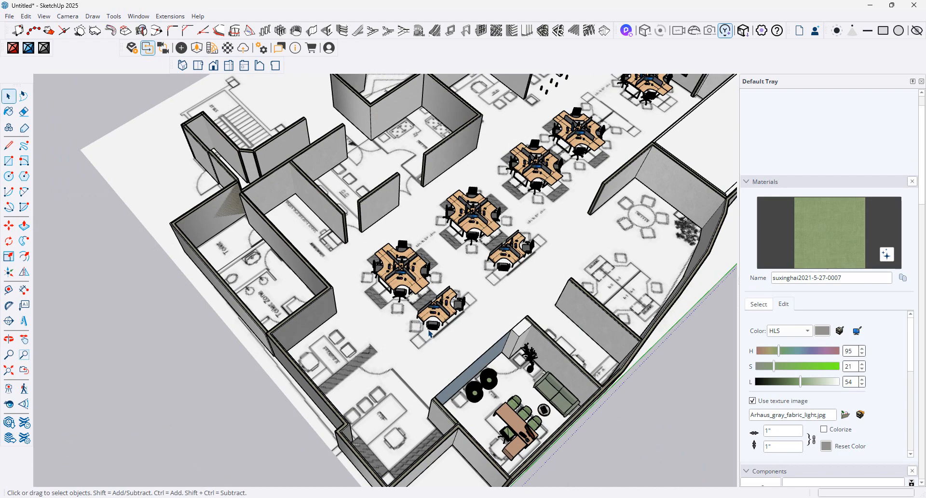
scroll(330, 403, "down", 3)
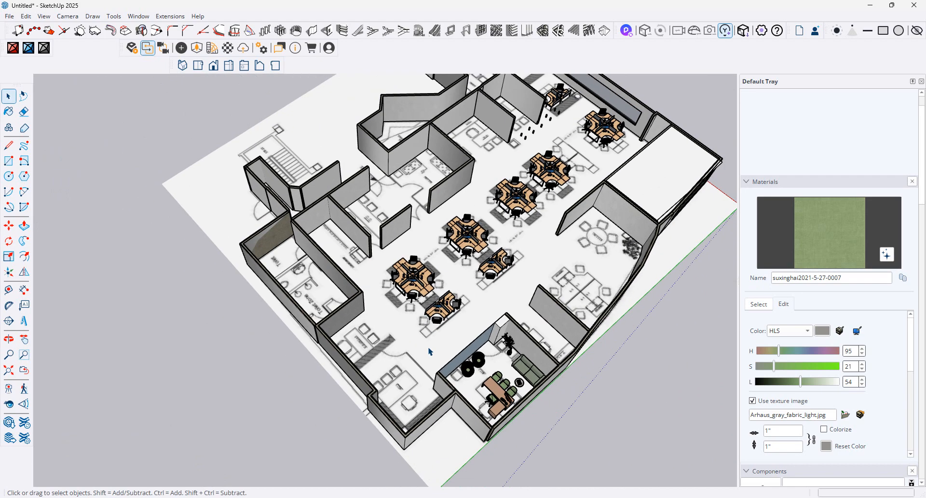
scroll(581, 243, "up", 5)
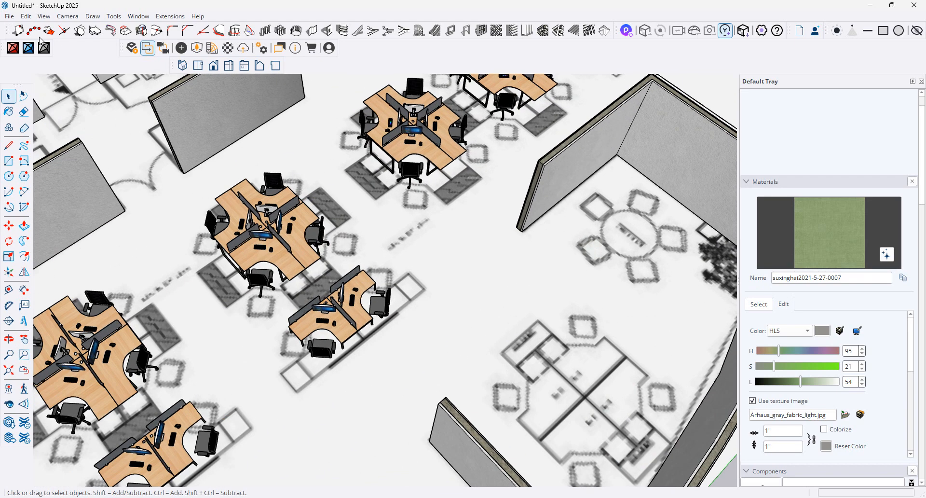
Step: Import the "Desk (1)" model from the Downloads folder and place it on the open floor beside the workstations
left_click(10, 16)
left_click(48, 151)
left_click_drag(75, 170, 67, 94)
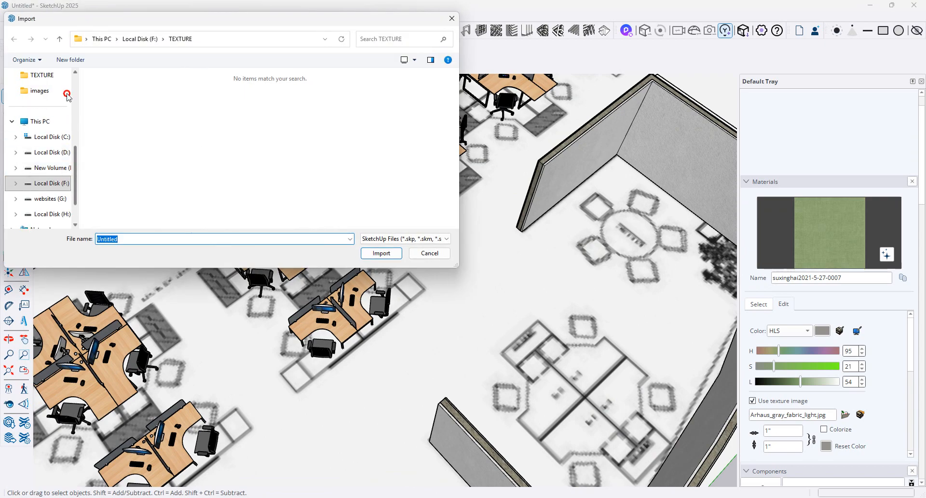
scroll(67, 96, "up", 5)
left_click(57, 155)
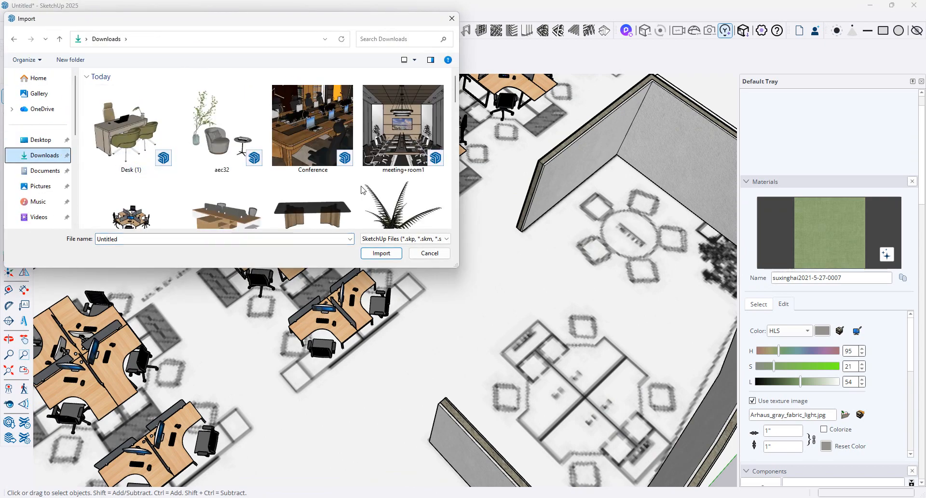
double_click(122, 143)
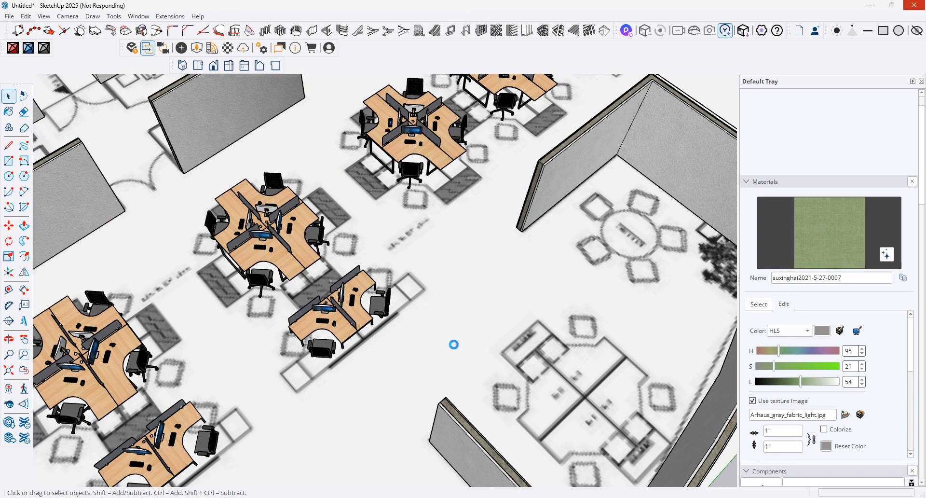
scroll(454, 344, "down", 2)
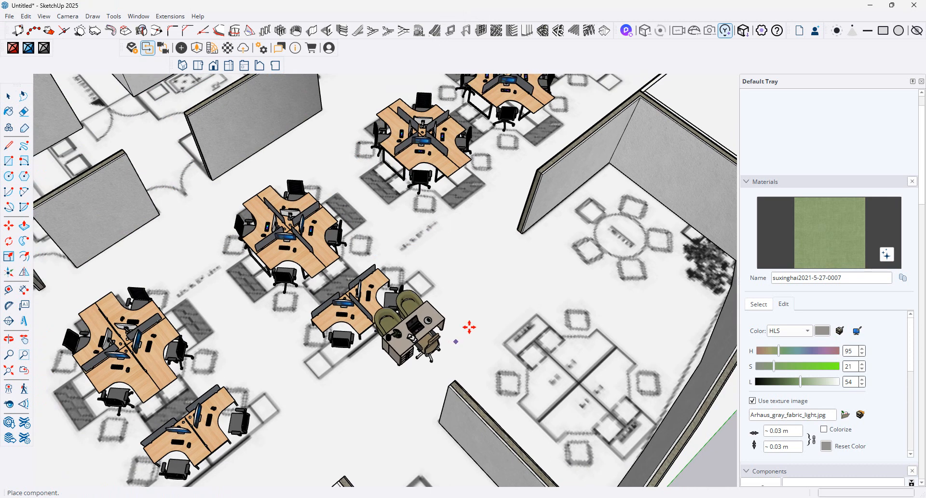
left_click(491, 317)
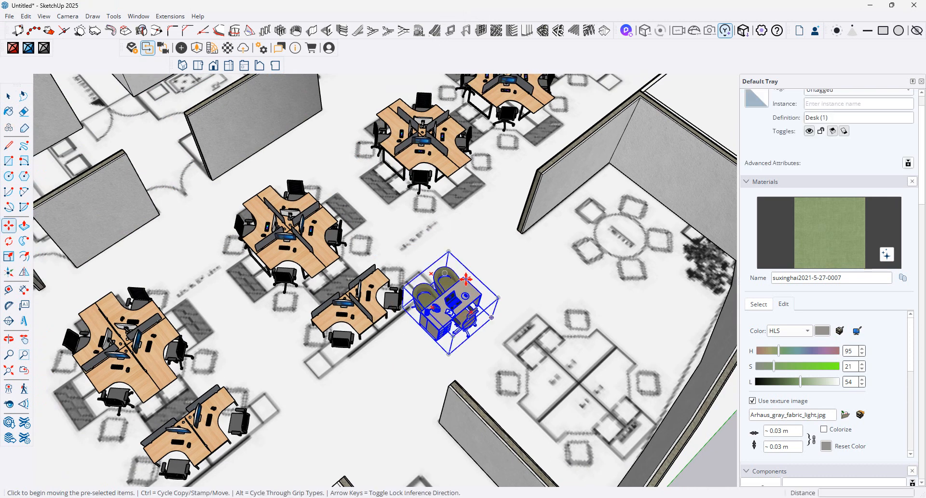
Step: Rotate the imported desk set and move it into the unfurnished office next to the manager's office
left_click(467, 279)
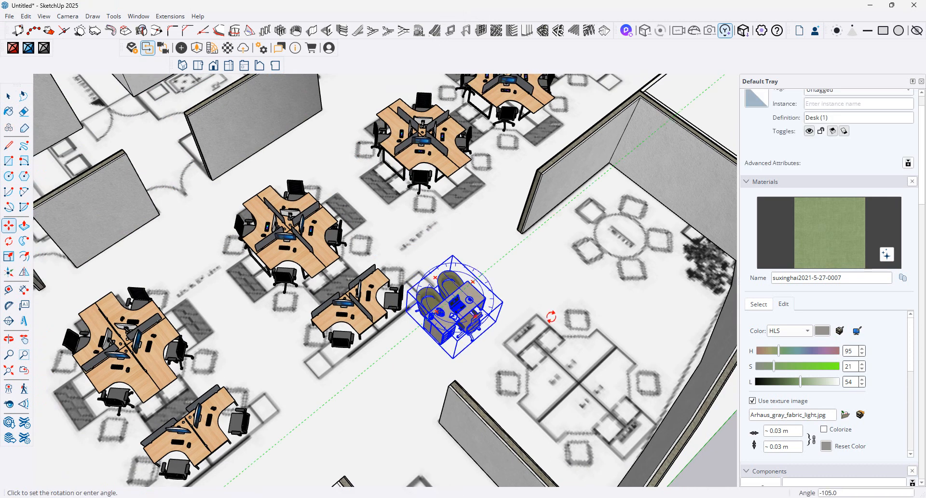
left_click(509, 352)
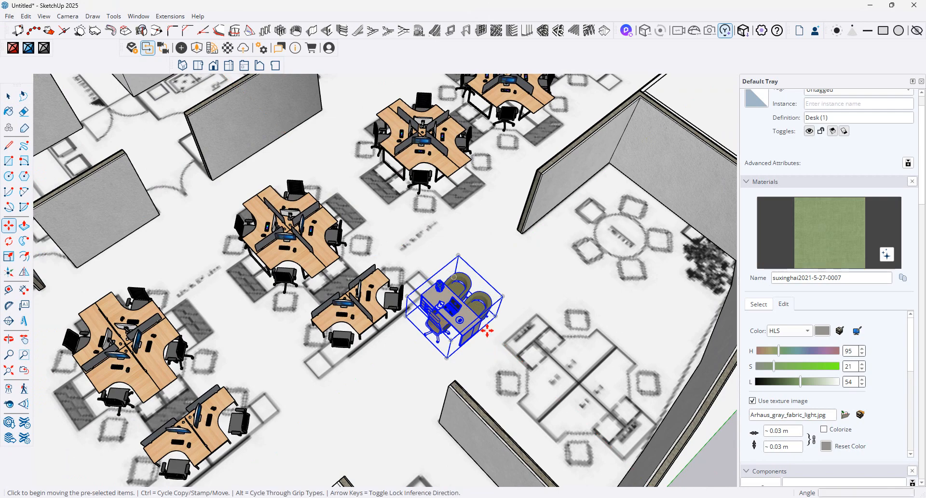
scroll(524, 308, "down", 2)
scroll(547, 272, "down", 3)
scroll(379, 439, "up", 1)
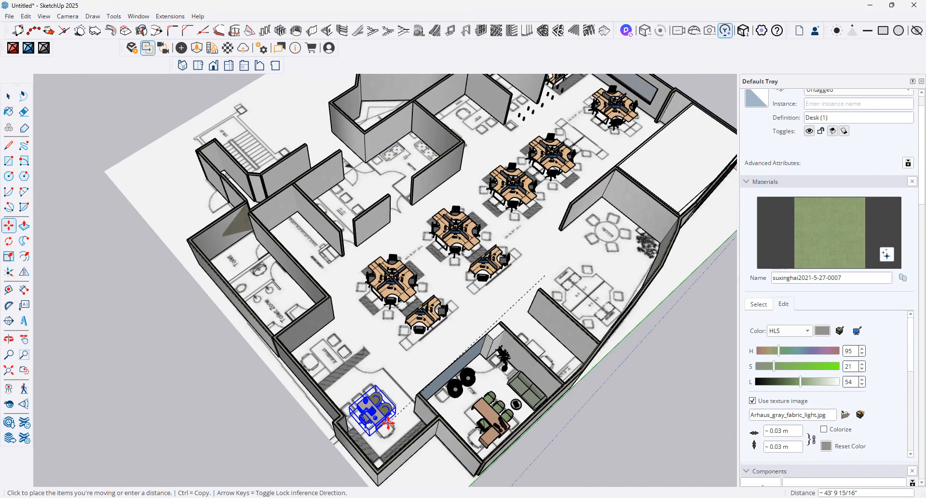
scroll(384, 435, "up", 1)
left_click(389, 423)
Step: Adjust the desk set's position over the drawn desk outline and rotate it so its visitor chairs sit toward the hatched partition
scroll(389, 423, "up", 3)
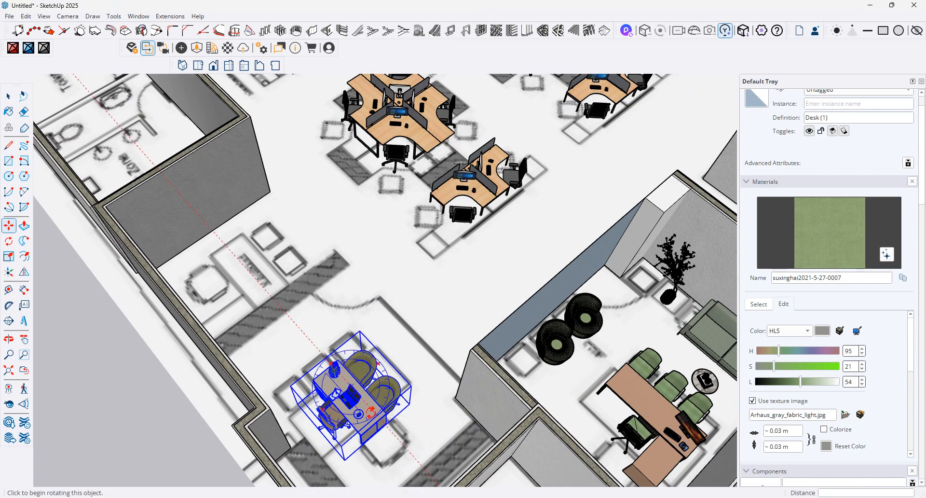
left_click(379, 394)
left_click(384, 377)
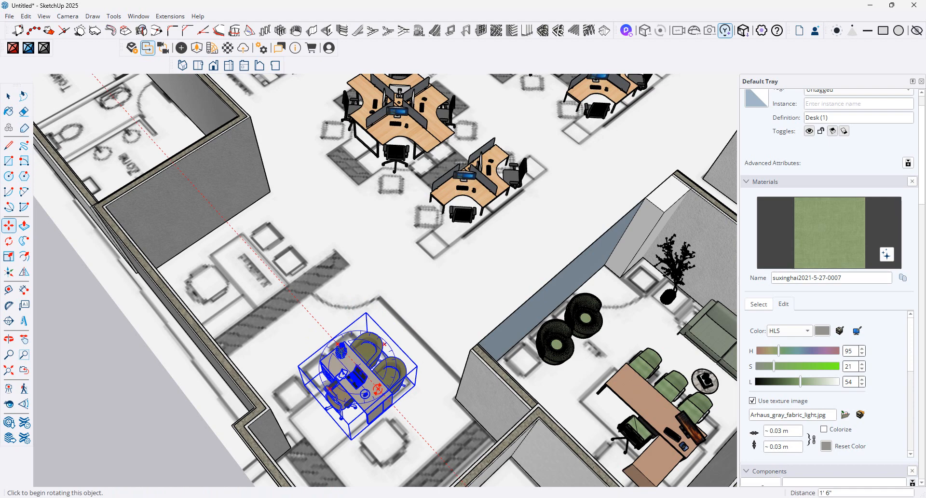
left_click(379, 385)
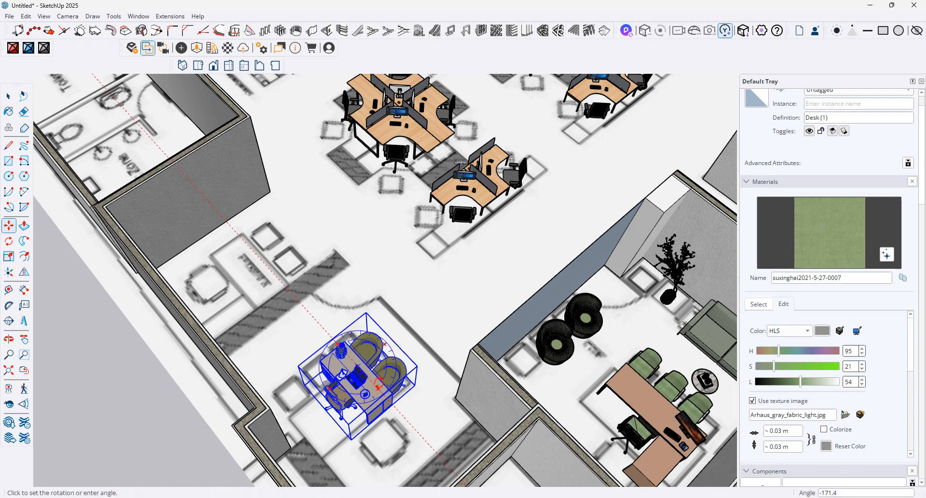
left_click(306, 409)
left_click(384, 378)
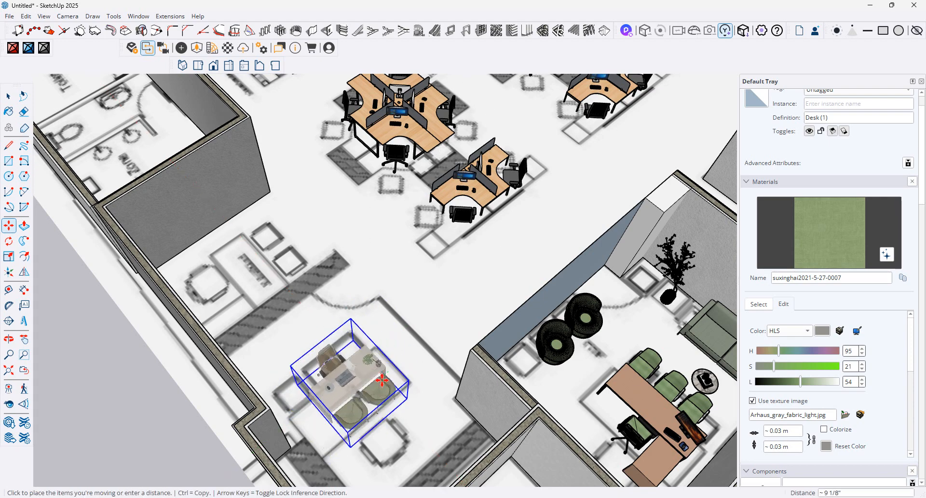
left_click(374, 384)
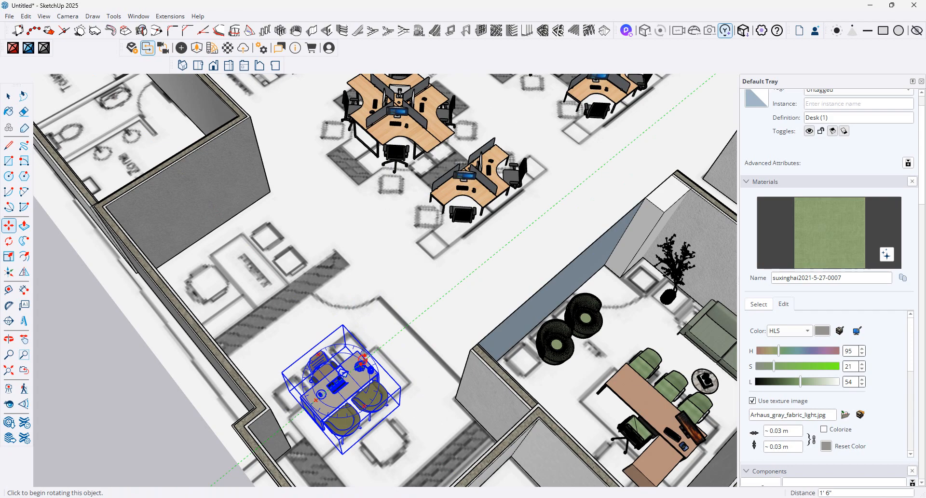
left_click(362, 361)
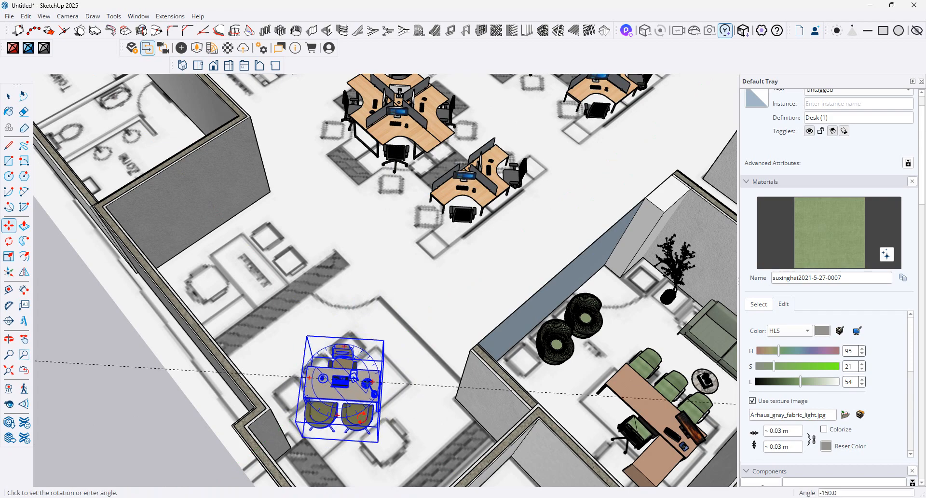
left_click(295, 415)
Step: Open the newly placed desk set for editing
middle_click_drag(418, 395, 240, 374)
scroll(245, 370, "up", 4)
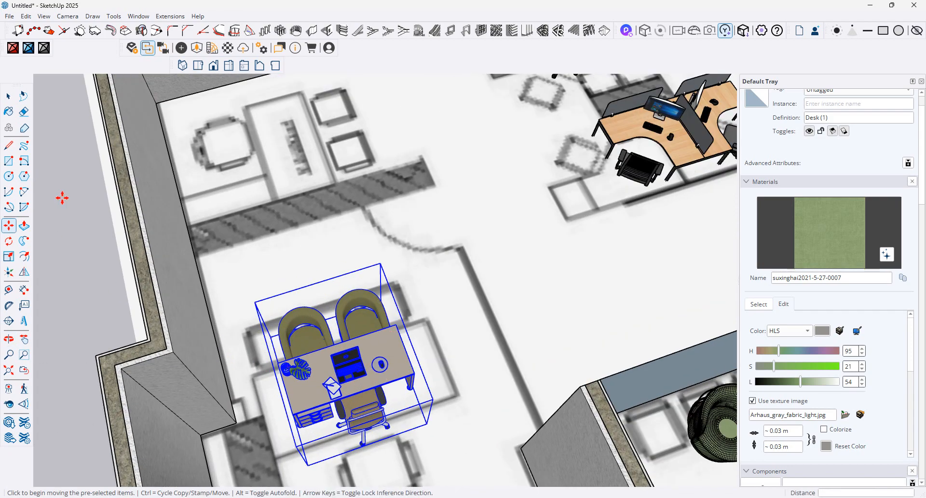
key("space")
double_click(388, 370)
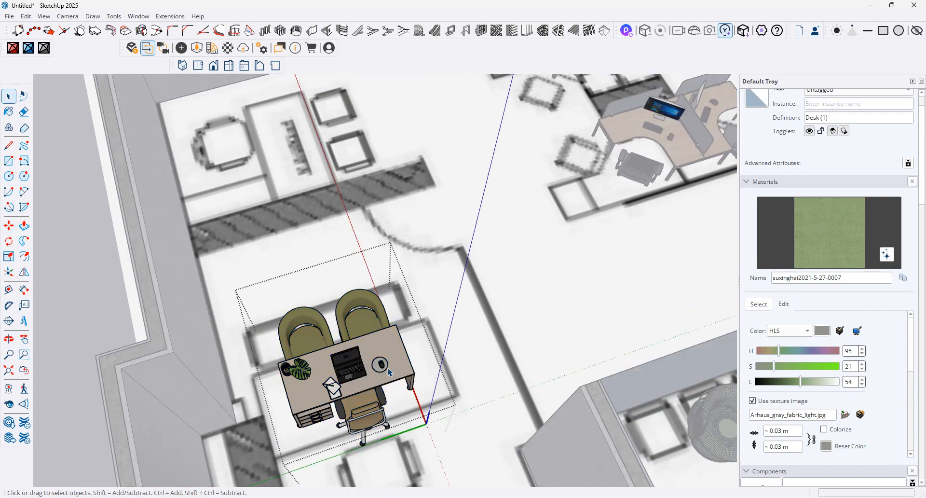
Step: Stretch the desk lengthwise in both directions, scaling one end by about 1.34 and the other by about 1.15
left_click(390, 370)
double_click(406, 364)
left_click(406, 364)
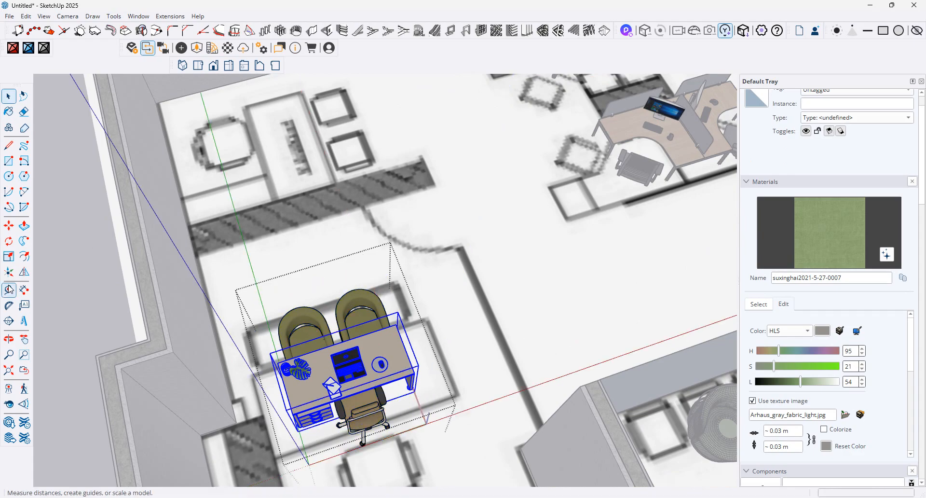
key("s")
left_click_drag(408, 352, 462, 351)
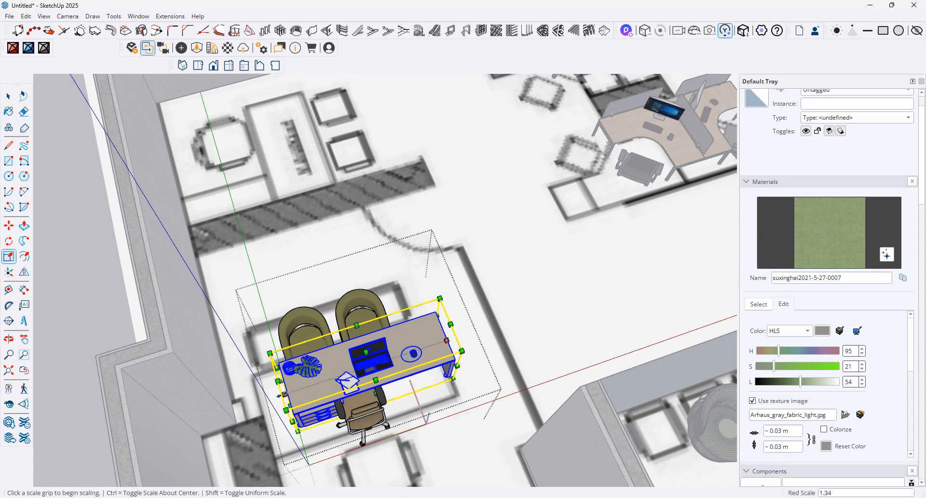
left_click_drag(284, 394, 259, 402)
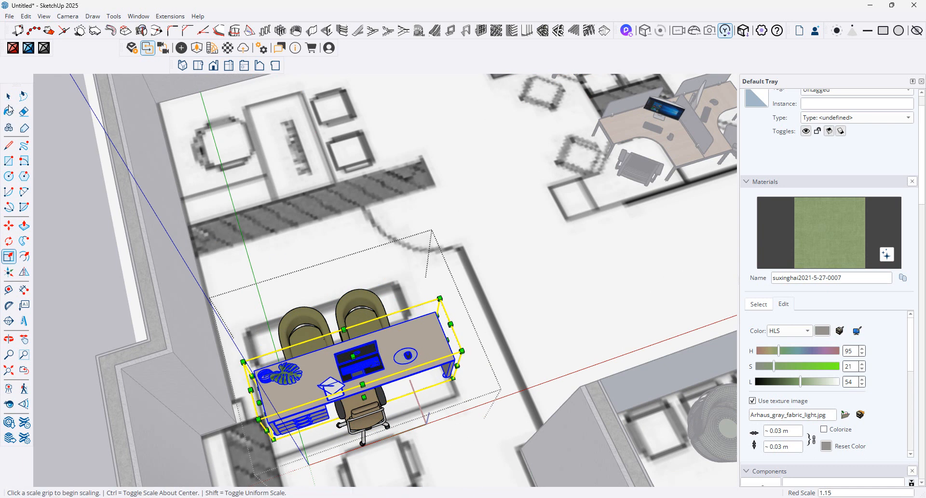
left_click(8, 96)
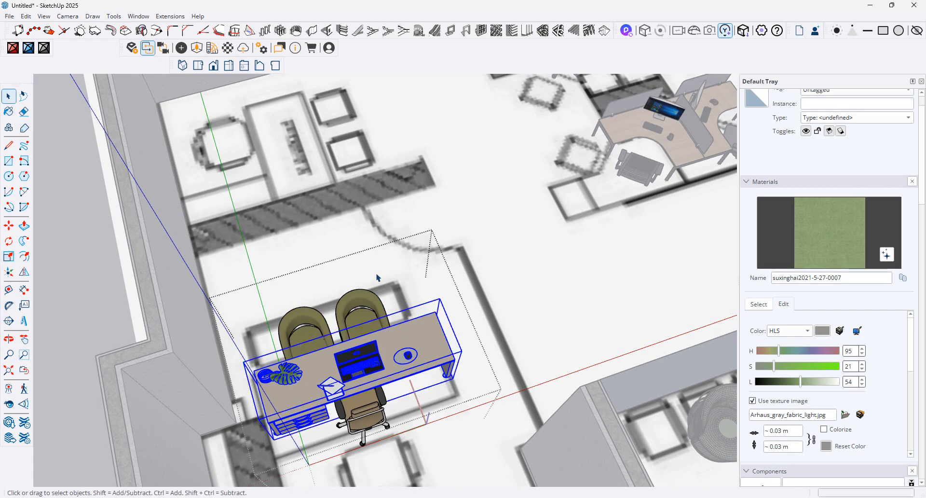
Step: Copy the visitor chair nearest the door about 2' 3" along the desk to make a row of three
left_click(366, 302)
double_click(354, 303)
left_click(353, 302)
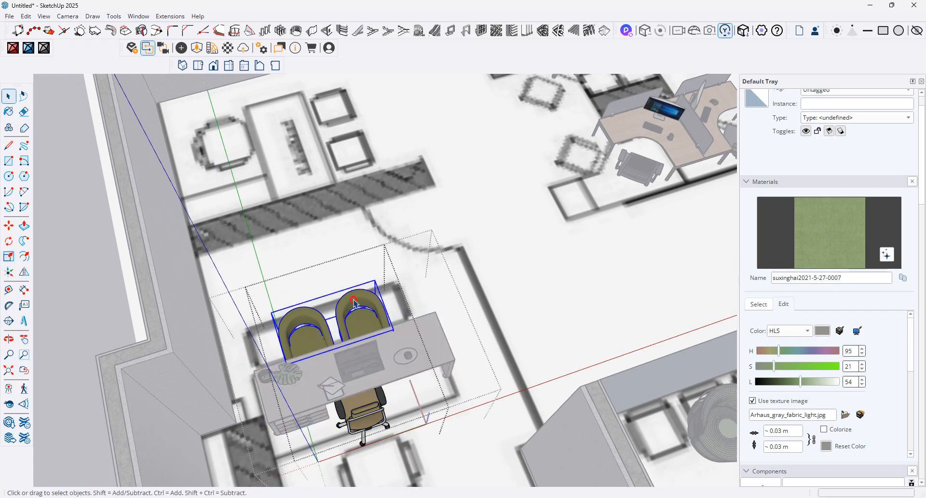
double_click(351, 302)
left_click(346, 305)
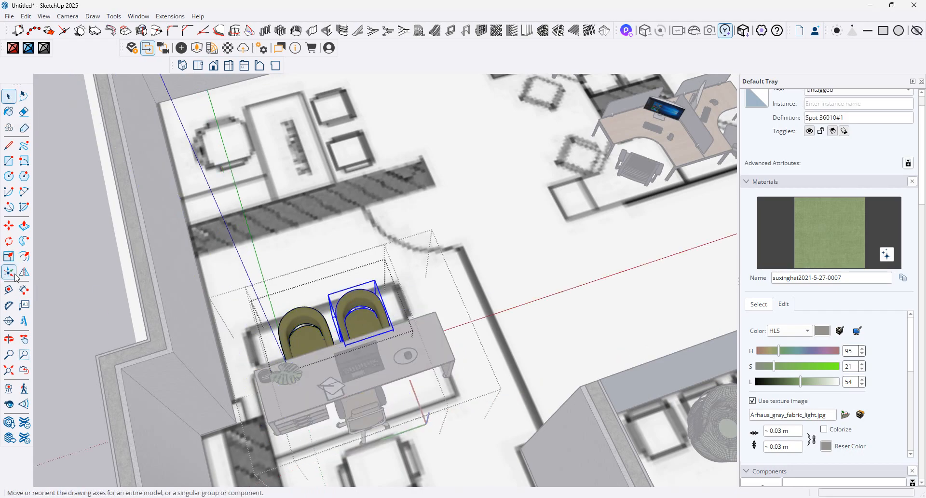
left_click(8, 225)
key("ctrl")
left_click(374, 305)
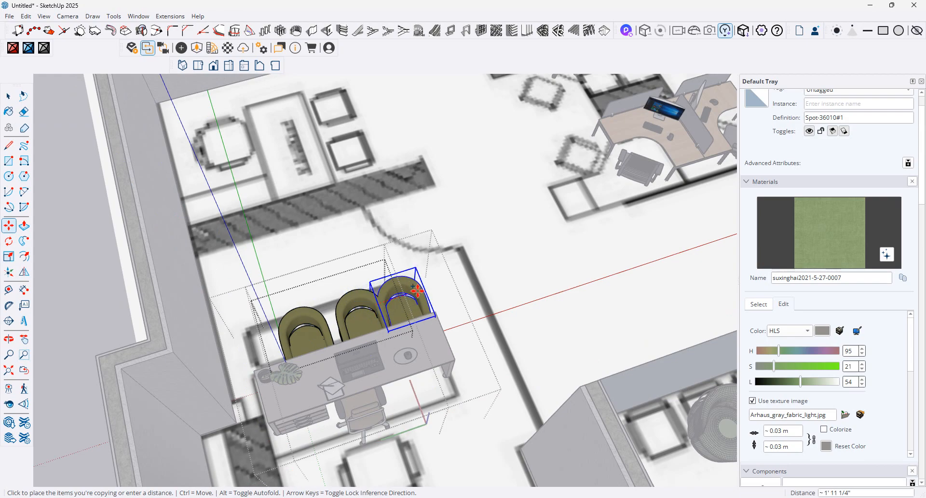
left_click(424, 289)
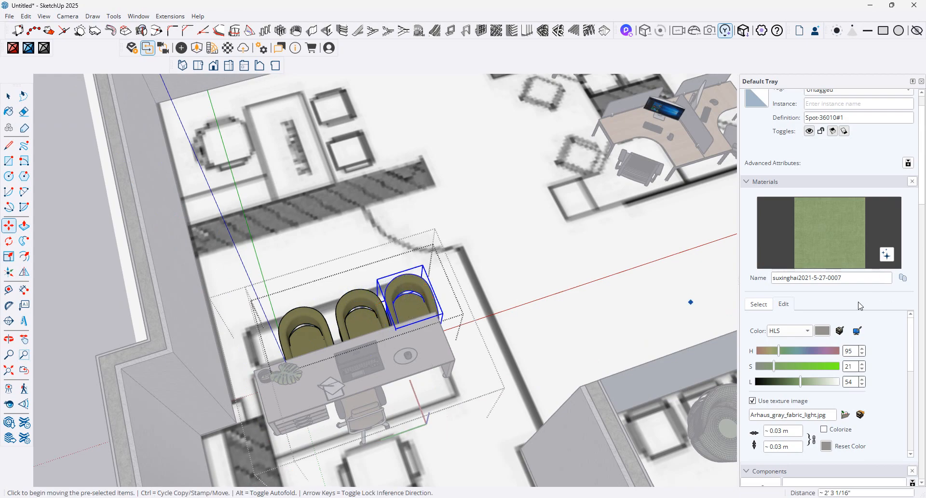
left_click(8, 96)
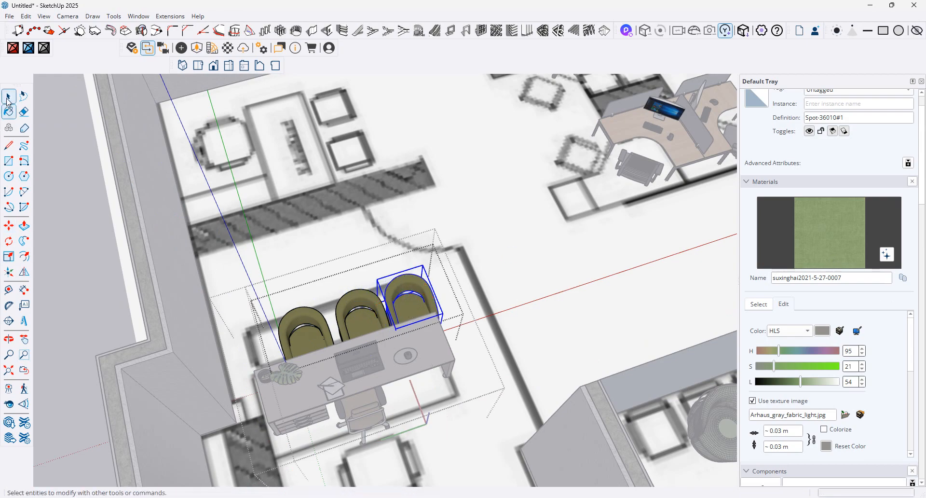
double_click(402, 290)
left_click(401, 290)
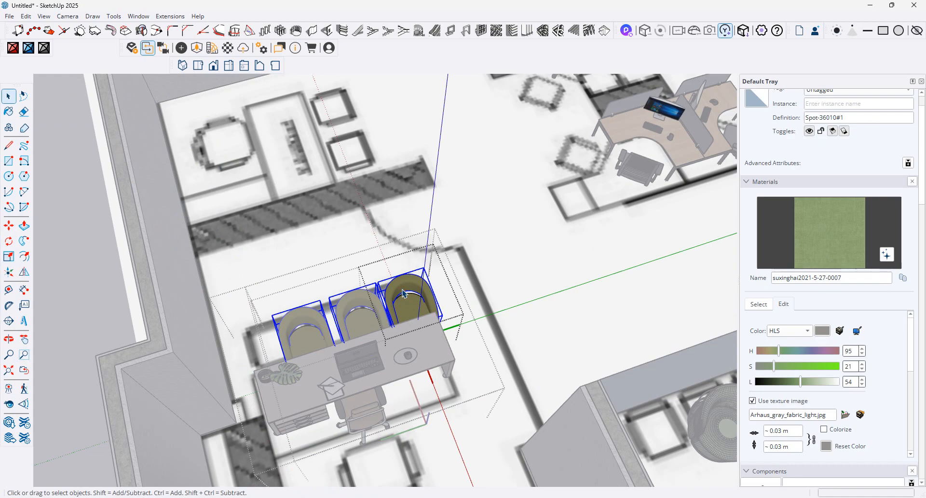
double_click(402, 289)
left_click(402, 289)
left_click(794, 252)
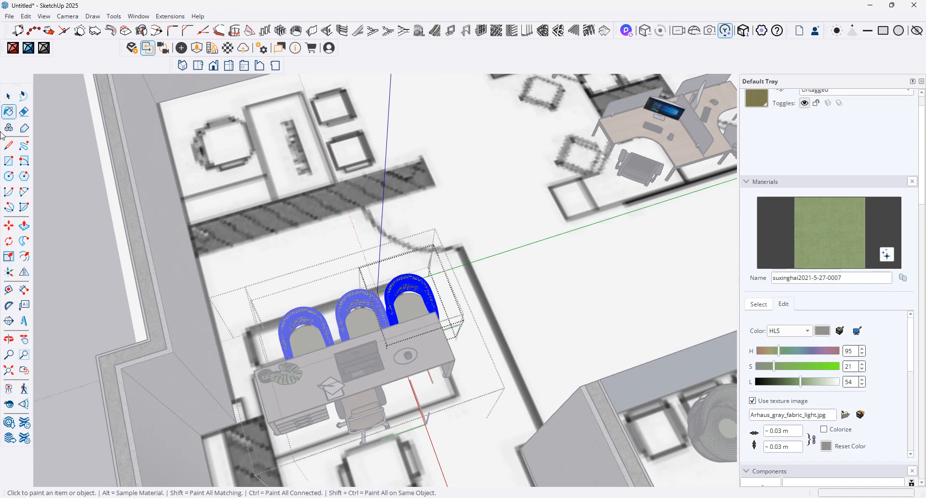
left_click(8, 96)
left_click(537, 213)
scroll(408, 304, "up", 3)
scroll(408, 302, "up", 1)
double_click(417, 293)
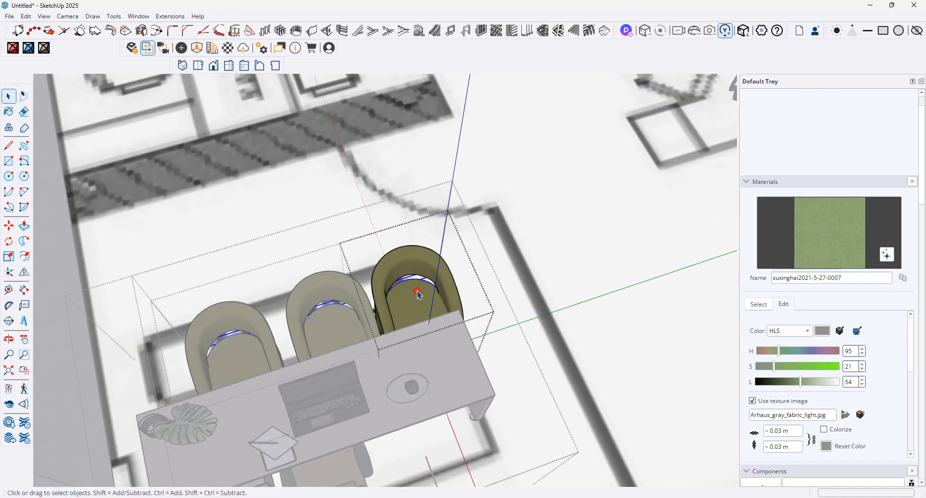
double_click(418, 293)
left_click(418, 293)
left_click(834, 244)
scroll(425, 308, "up", 1)
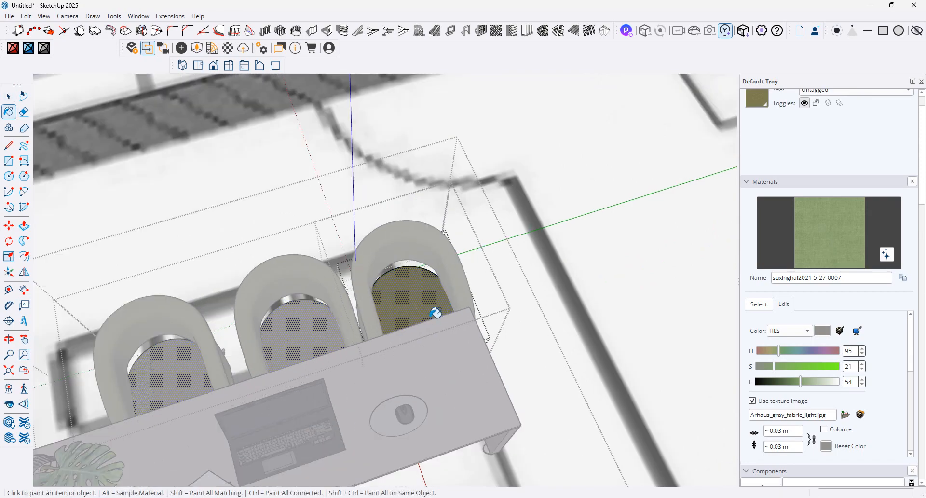
left_click(437, 309)
key("space")
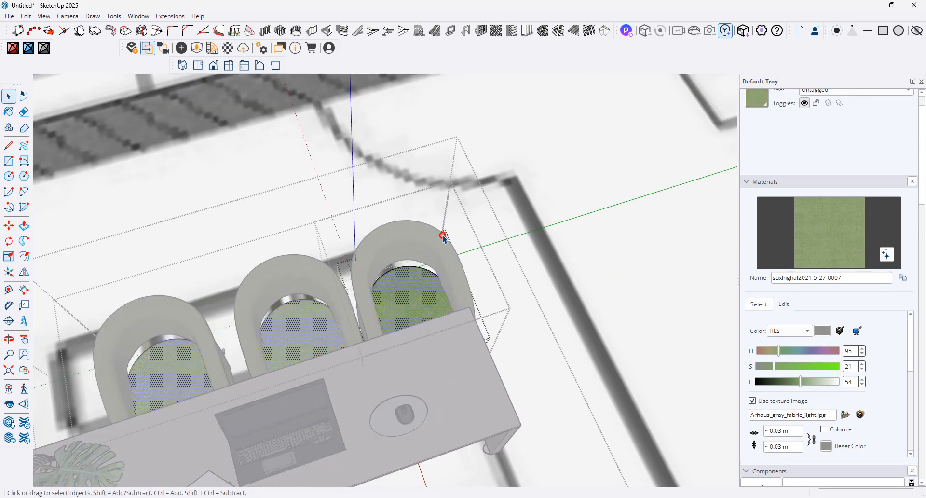
Step: Paint the visitor chairs' backrest shells with the same green fabric and leave the chair's editing context
key("ctrl+z")
key("b")
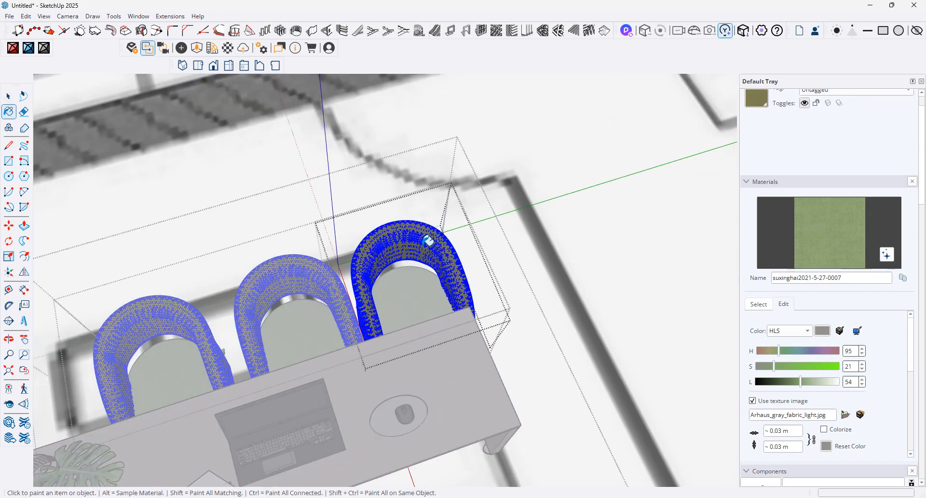
left_click(427, 241)
key("space")
left_click(549, 195)
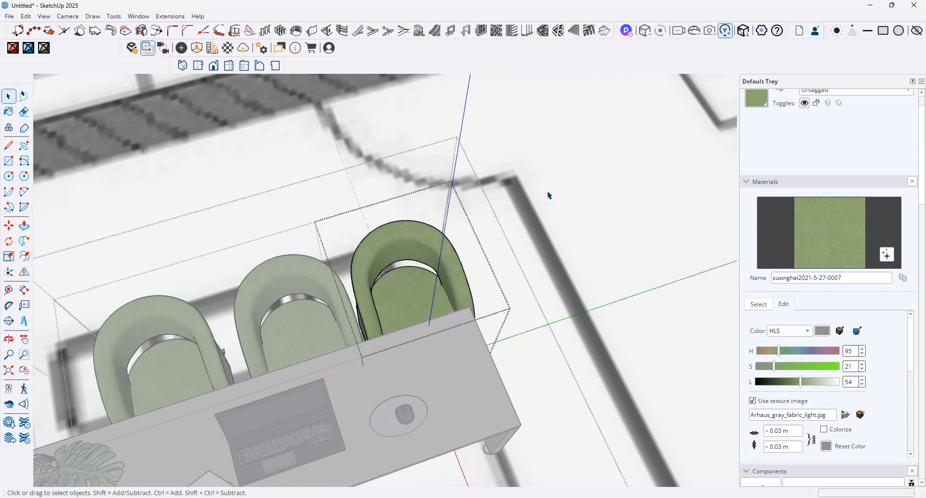
scroll(552, 223, "down", 5)
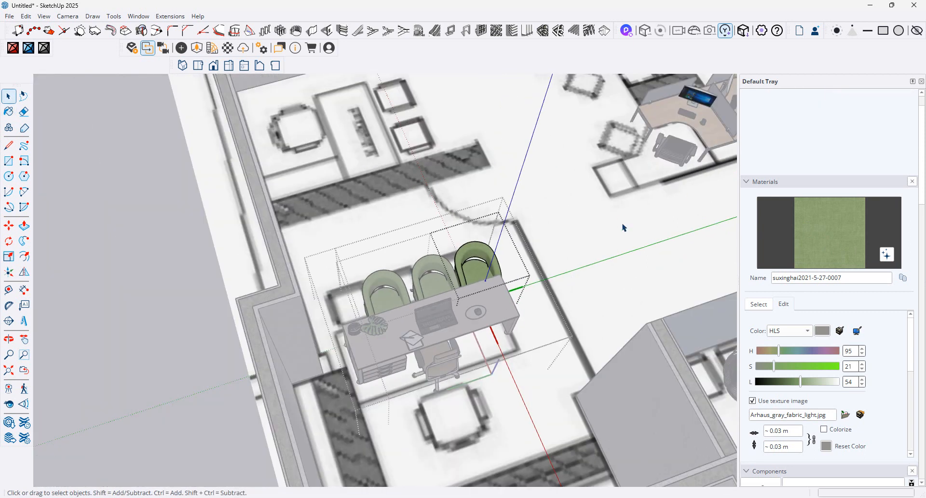
scroll(379, 231, "down", 5)
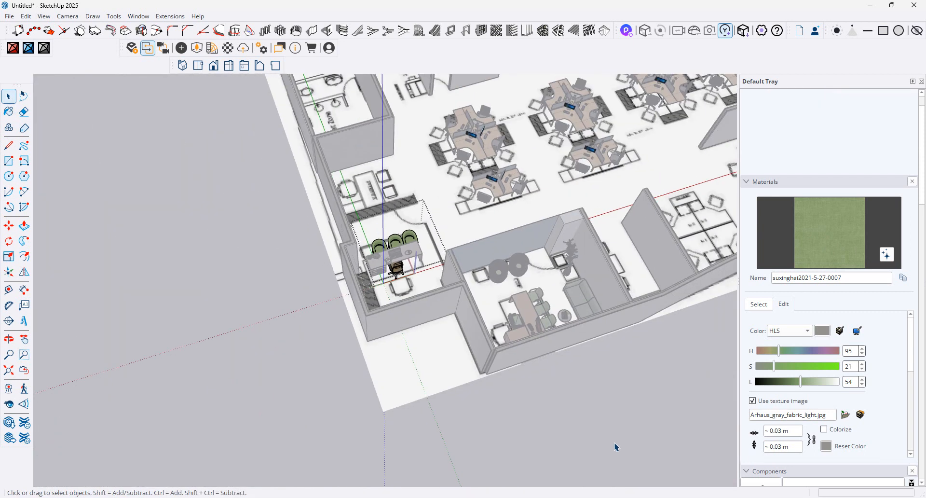
left_click(594, 419)
Step: Open the seating group that contains the brown rolling desk chair for editing
scroll(362, 236, "up", 3)
middle_click_drag(386, 225, 421, 314)
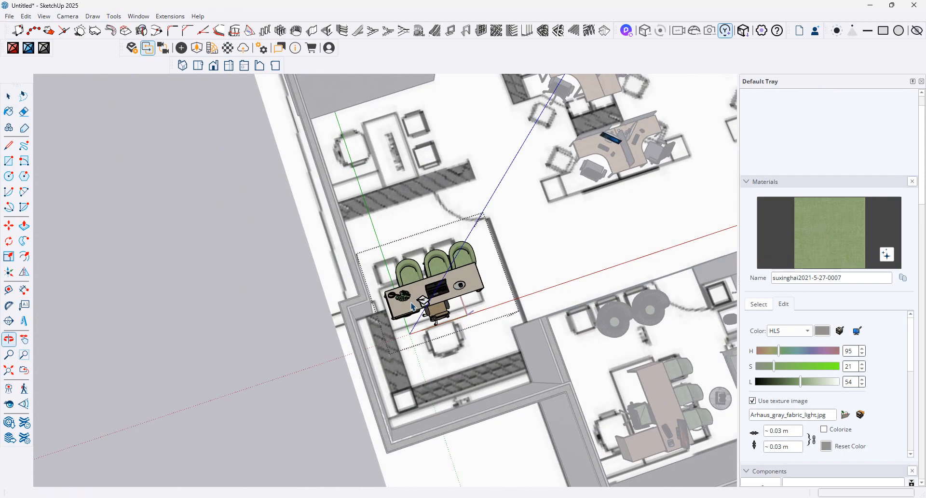
left_click(419, 305)
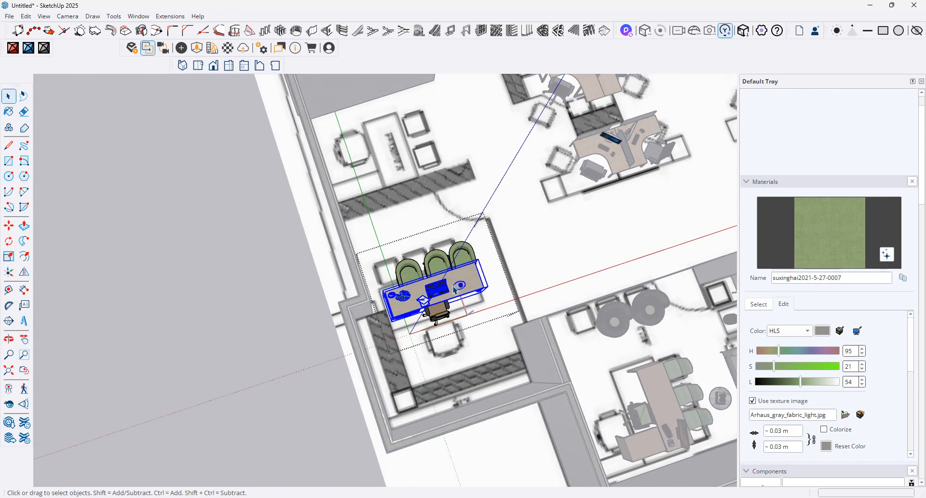
left_click(520, 260)
left_click(437, 305)
scroll(437, 305, "up", 4)
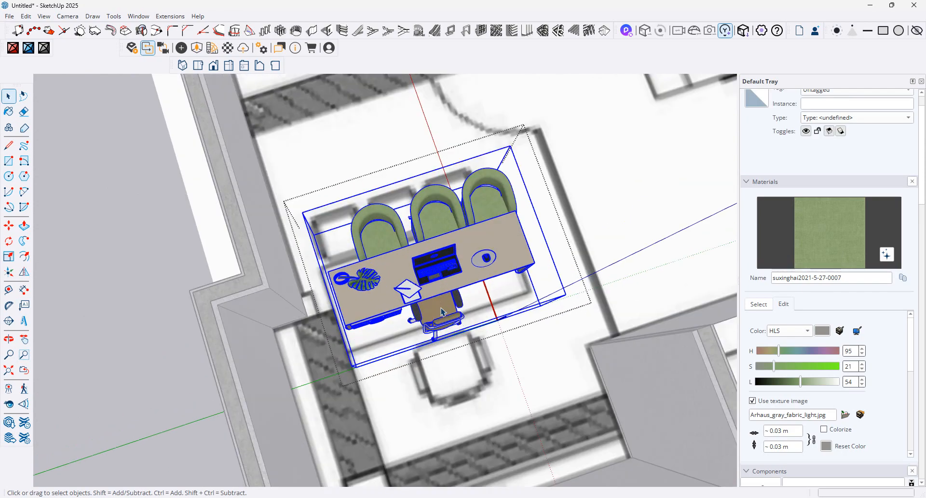
double_click(443, 312)
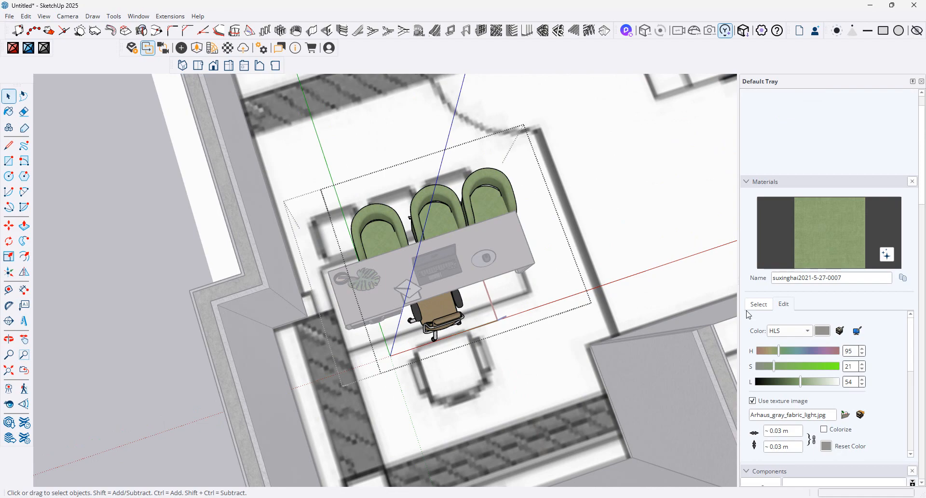
Step: Sample the rolling chair's CEC Fendi 194 material and match its color to the green of the visitor chairs
left_click(759, 304)
scroll(488, 292, "up", 2)
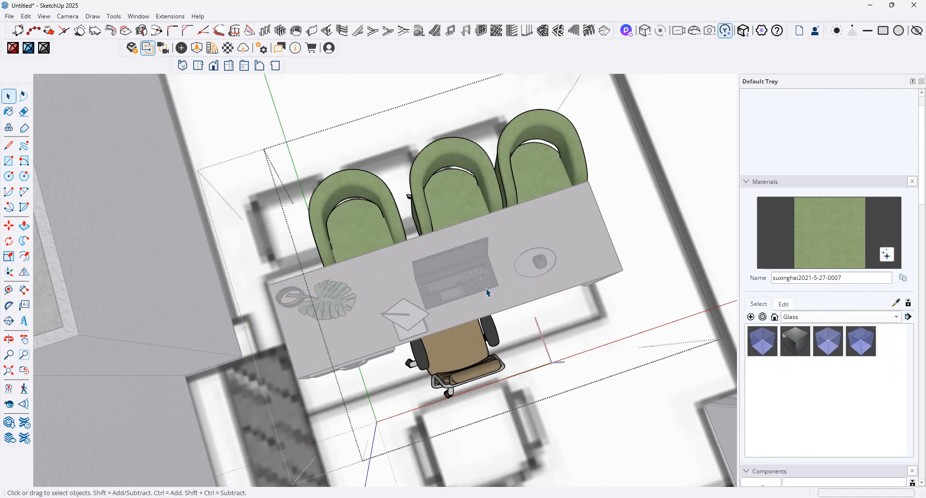
left_click(896, 304)
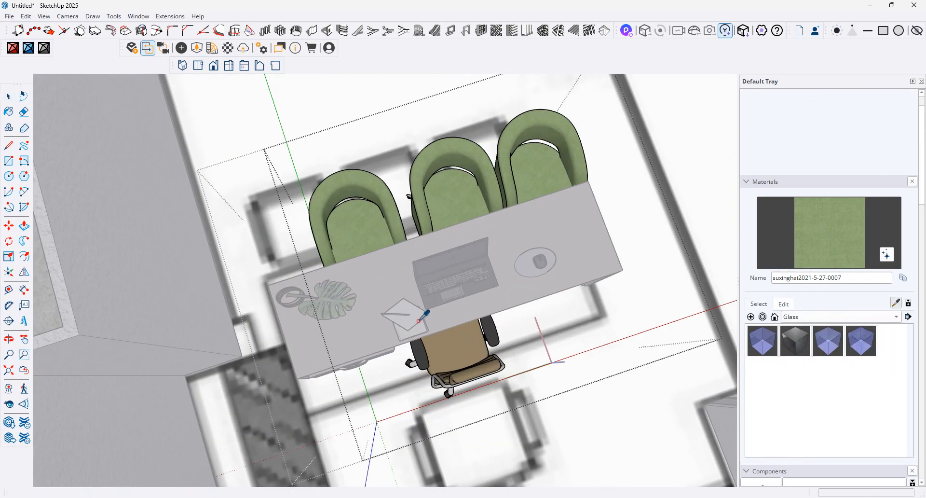
left_click(456, 340)
left_click(786, 303)
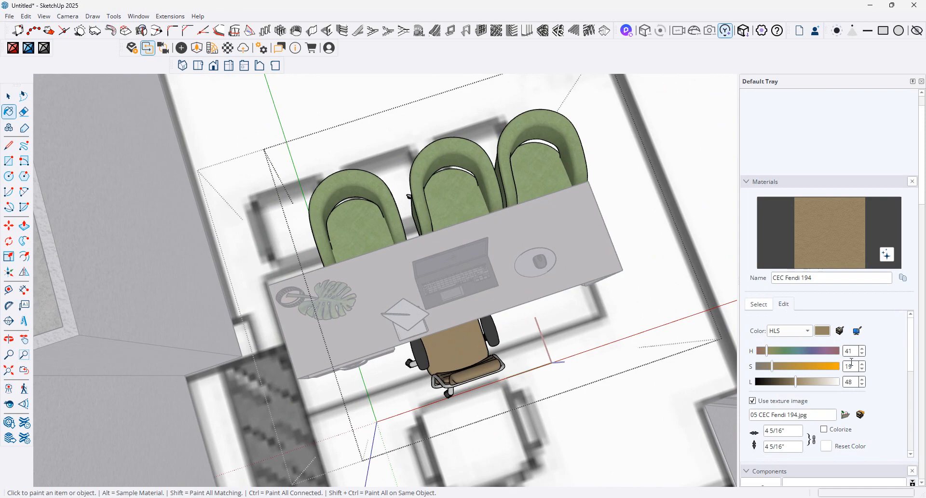
left_click(841, 330)
left_click(465, 193, "alt")
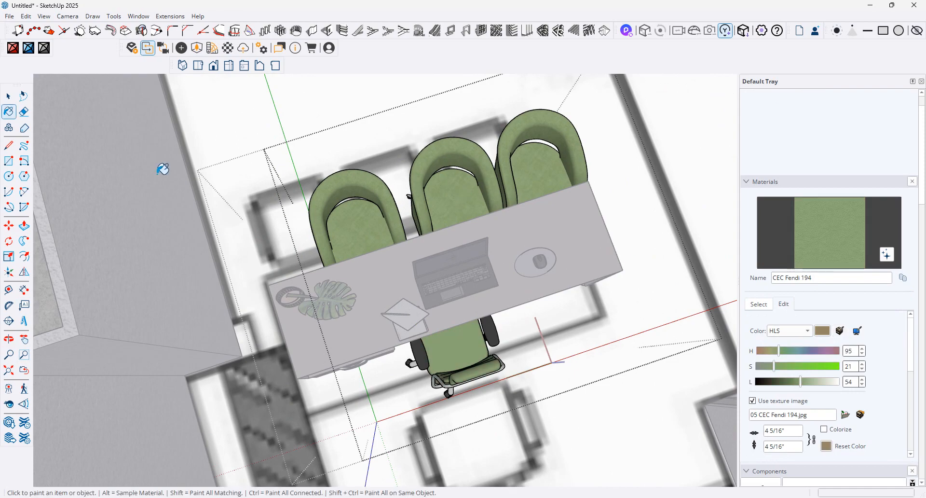
scroll(144, 145, "down", 3)
key("space")
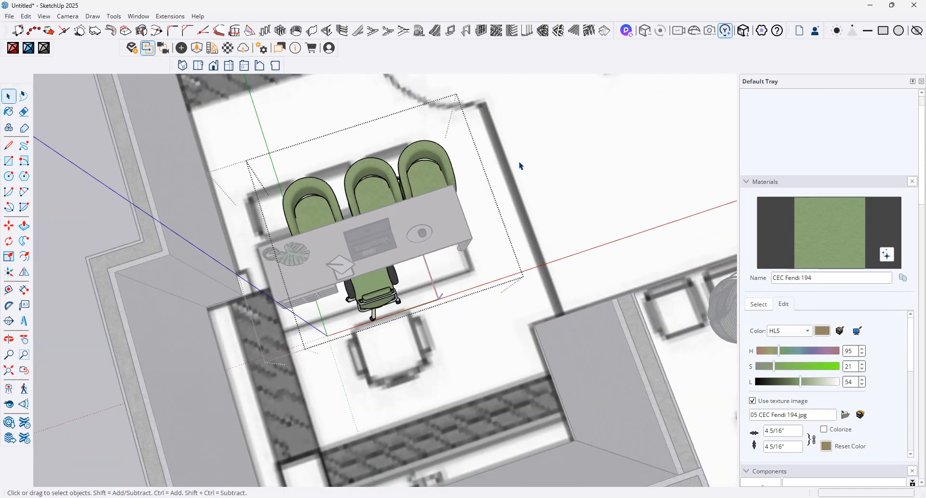
Step: Close the desk set's editing and copy the whole set into the office across the hatched partition, beside the toilet zone
scroll(520, 166, "down", 5)
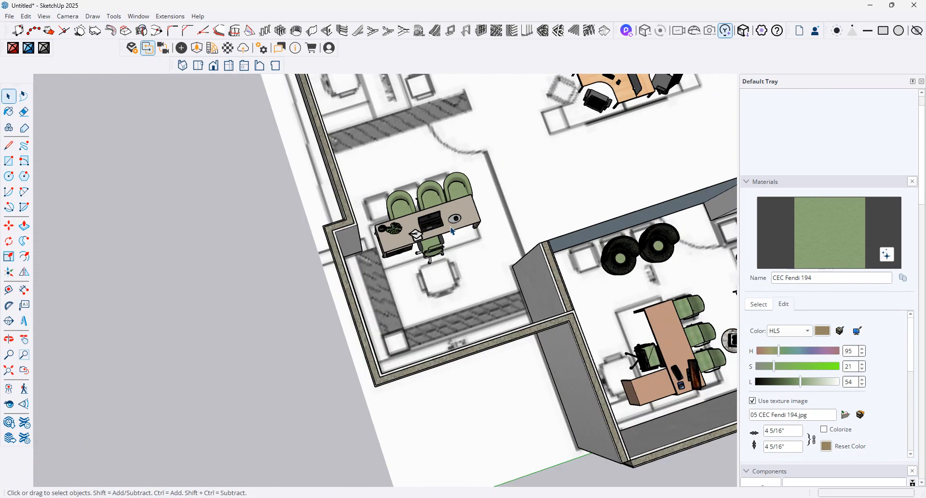
left_click(453, 231)
key("m")
left_click(372, 201)
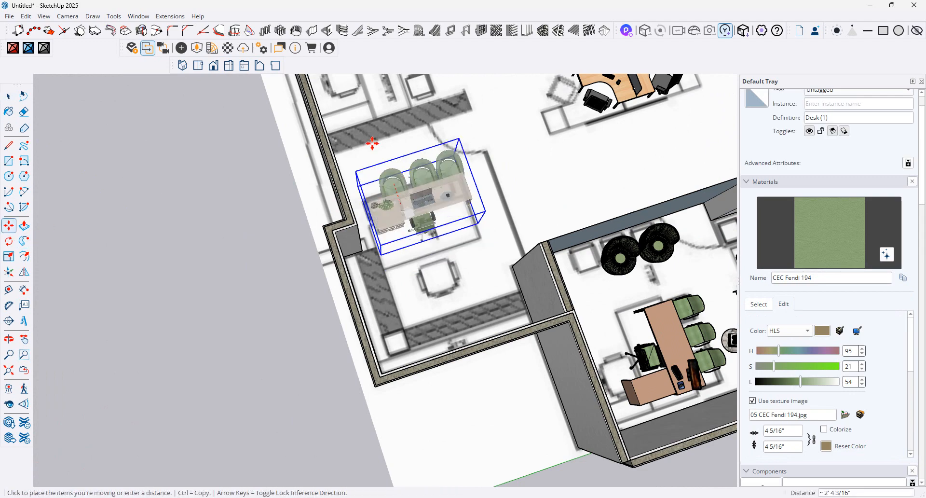
key("ctrl")
scroll(377, 143, "down", 5)
middle_click_drag(408, 139, 370, 153)
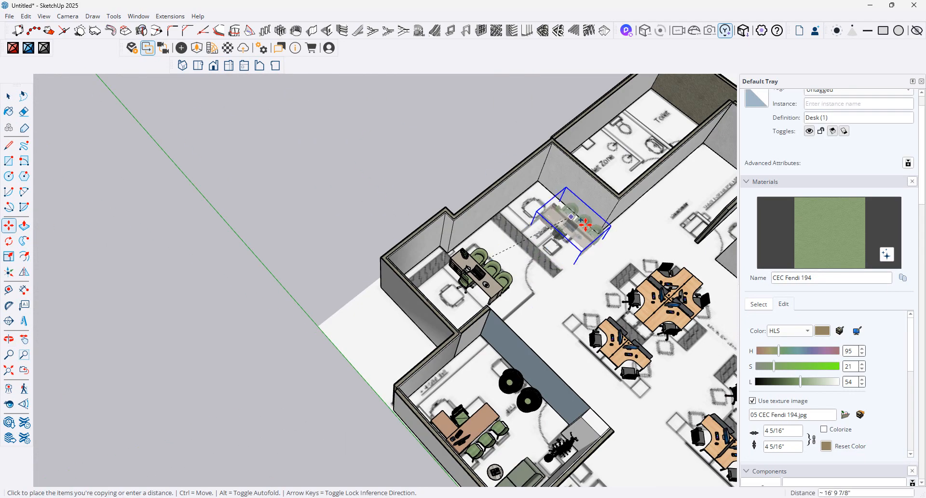
left_click(549, 209)
Step: Rotate the copied desk set a quarter turn toward the drawn visitor chair outlines and move it over the desk outline
middle_click_drag(580, 217, 381, 256)
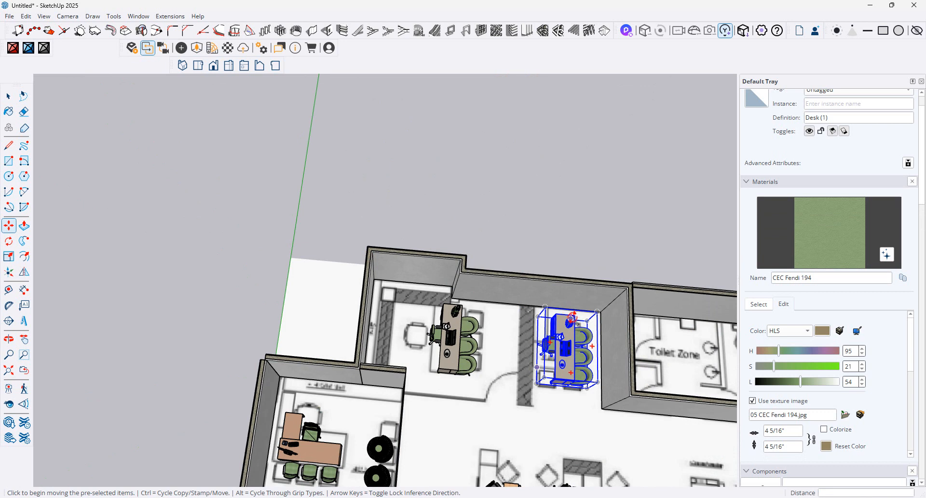
left_click(596, 332)
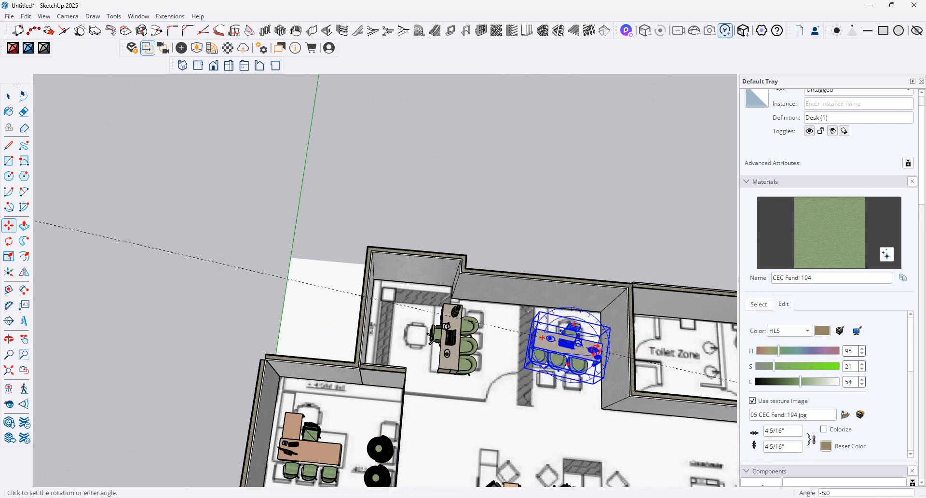
left_click(601, 358)
scroll(587, 355, "up", 5)
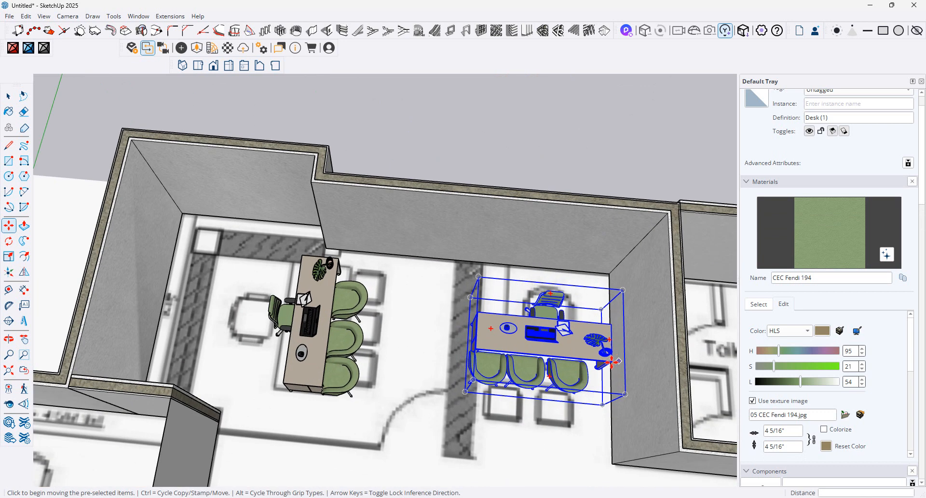
left_click(537, 355)
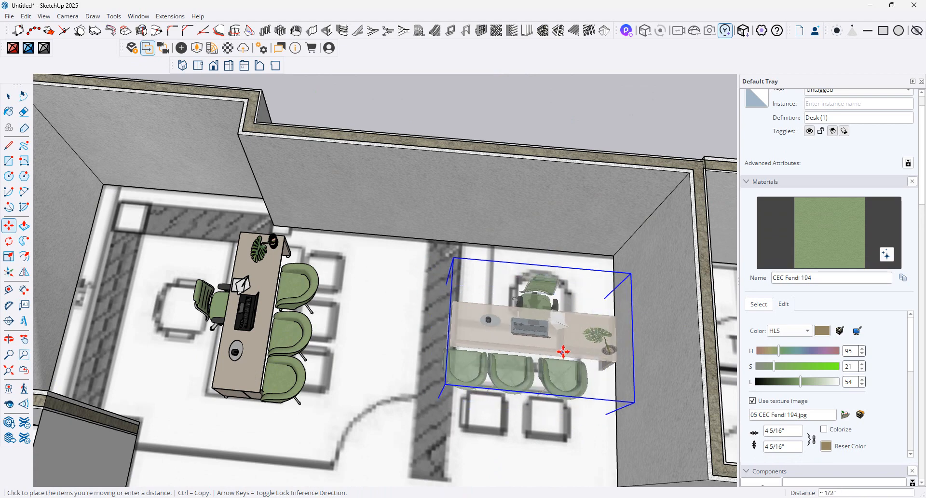
left_click(563, 351)
left_click(8, 96)
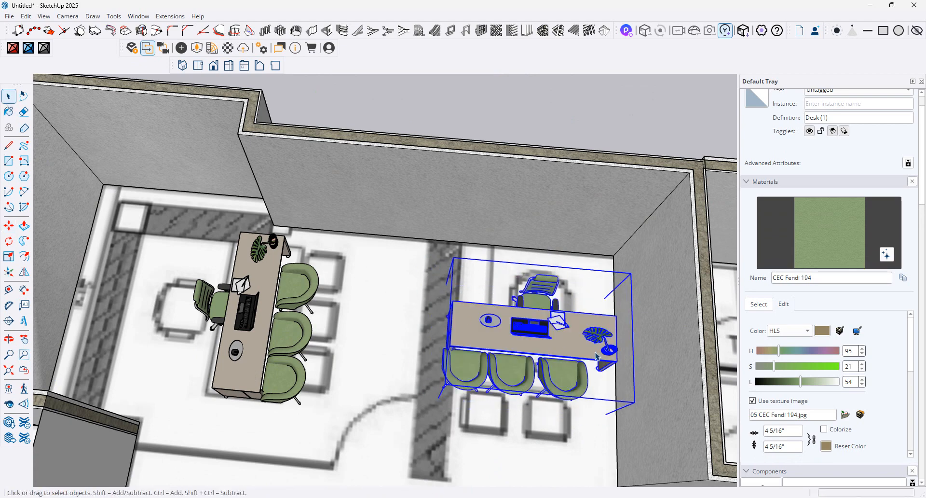
Step: Make the copied desk set beside the toilet zone a unique component, independent of the original
right_click(596, 120)
left_click(623, 185)
left_click(604, 382)
left_click(605, 359)
scroll(607, 362, "up", 1)
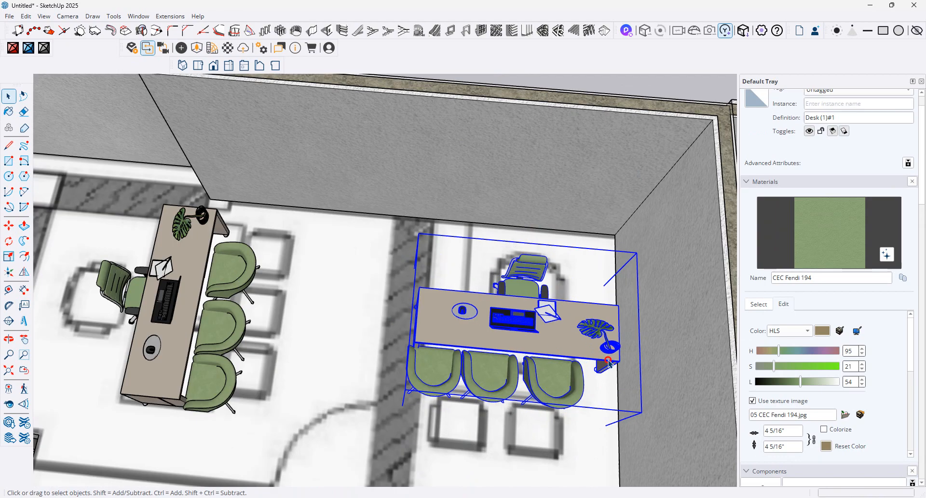
Step: Open the unique desk set and scale its desk along the red axis to about 0.89 of its length
double_click(608, 361)
left_click(609, 361)
left_click(608, 361)
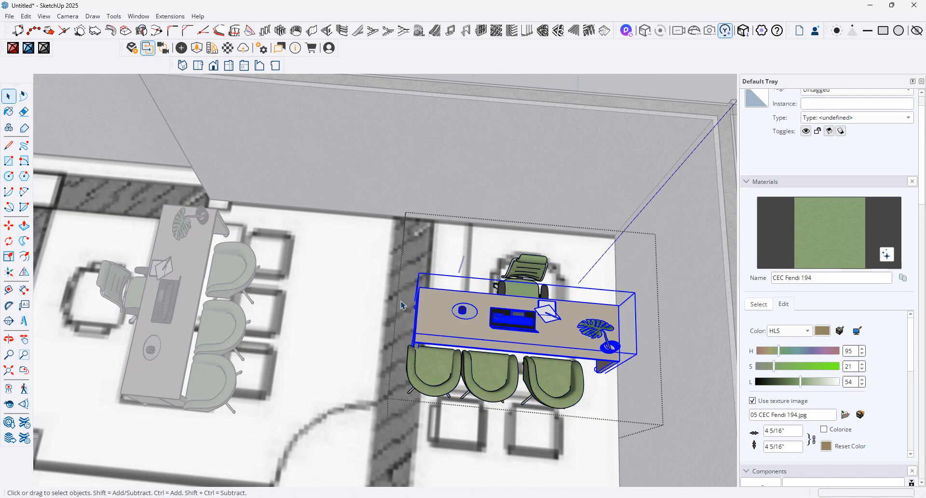
left_click(9, 256)
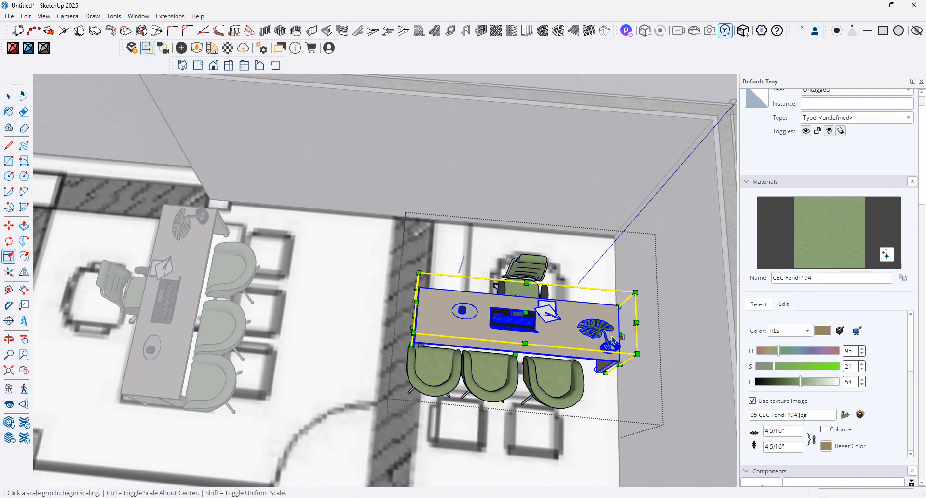
left_click(620, 334)
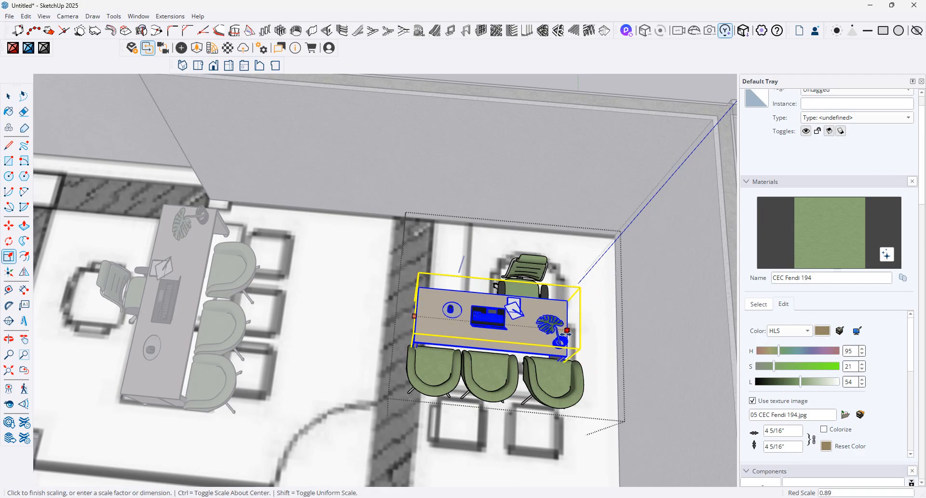
left_click(182, 225)
key("space")
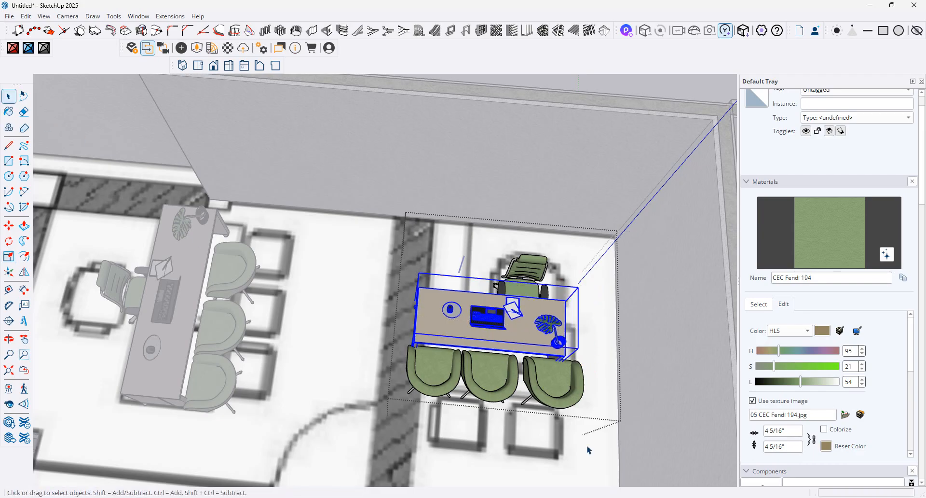
Step: Delete the visitor chair nearest the toilet zone from the set's chair row and close the set's editing
left_click(556, 404)
double_click(561, 389)
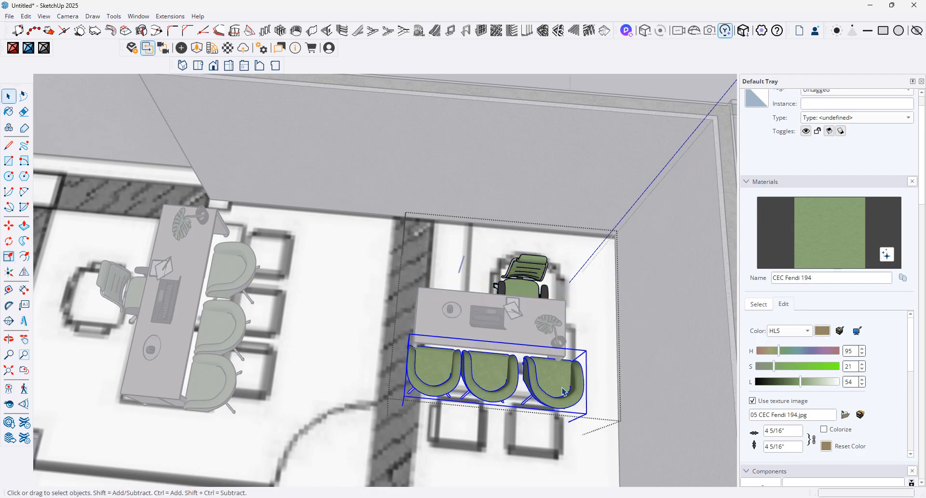
double_click(563, 391)
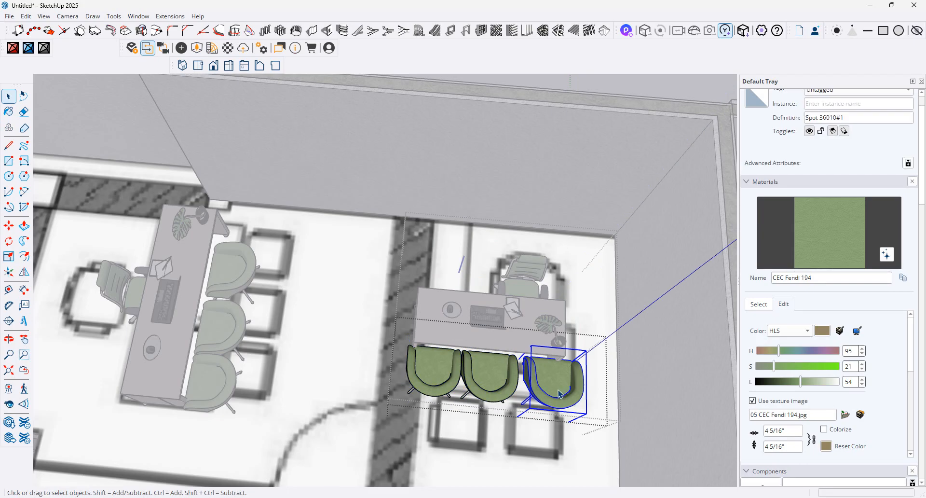
key("Escape")
scroll(309, 345, "down", 6)
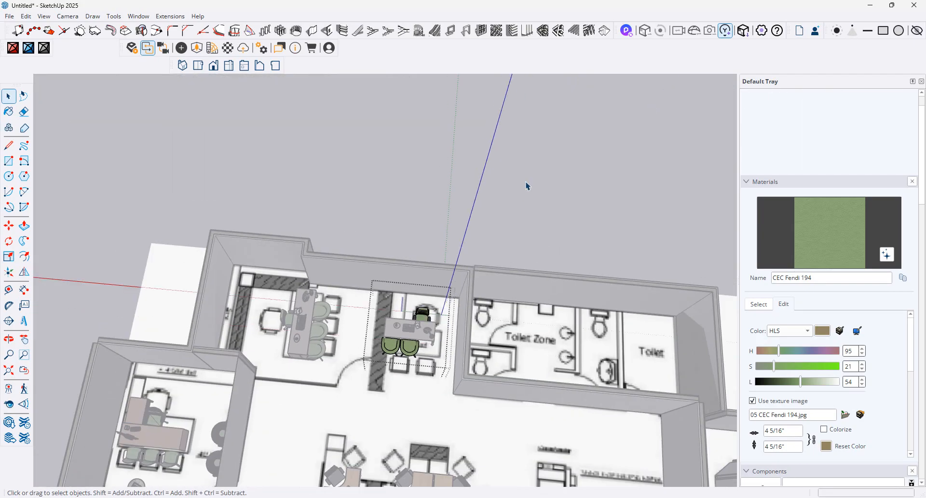
left_click(514, 296)
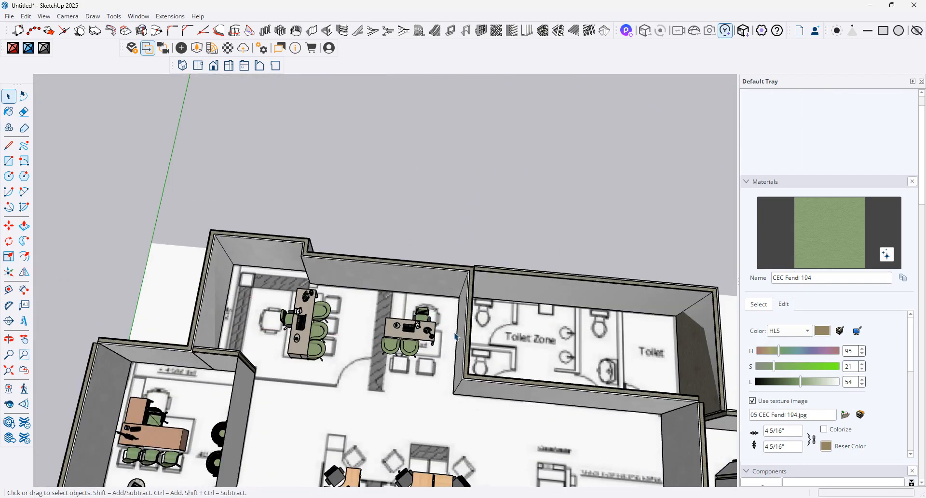
Step: Move the shortened desk set about 6 3/4" away from the hatched partition, toward the toilet zone wall
left_click(409, 339)
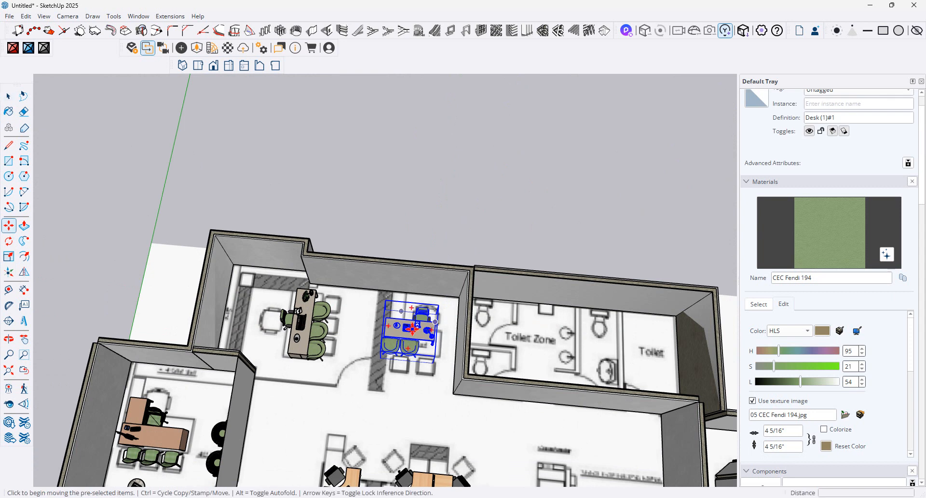
left_click(414, 328)
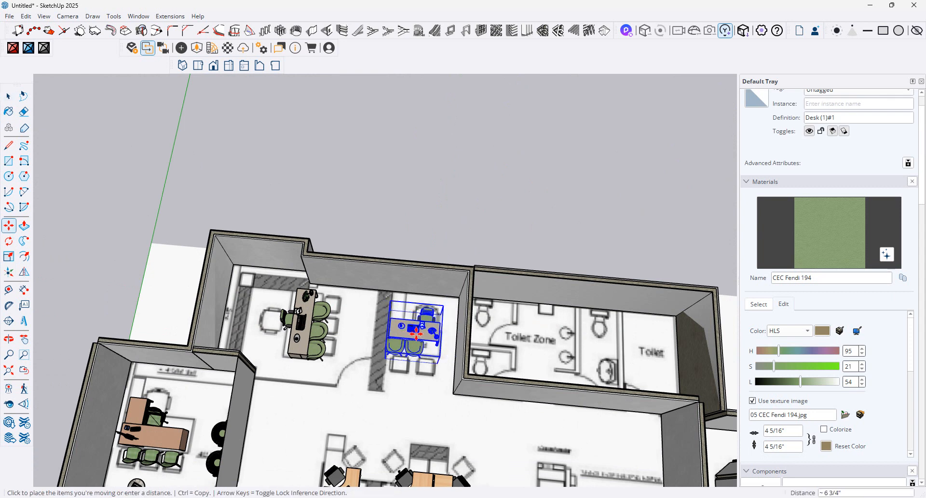
left_click(416, 332)
scroll(449, 299, "down", 5)
middle_click_drag(500, 434, 406, 397)
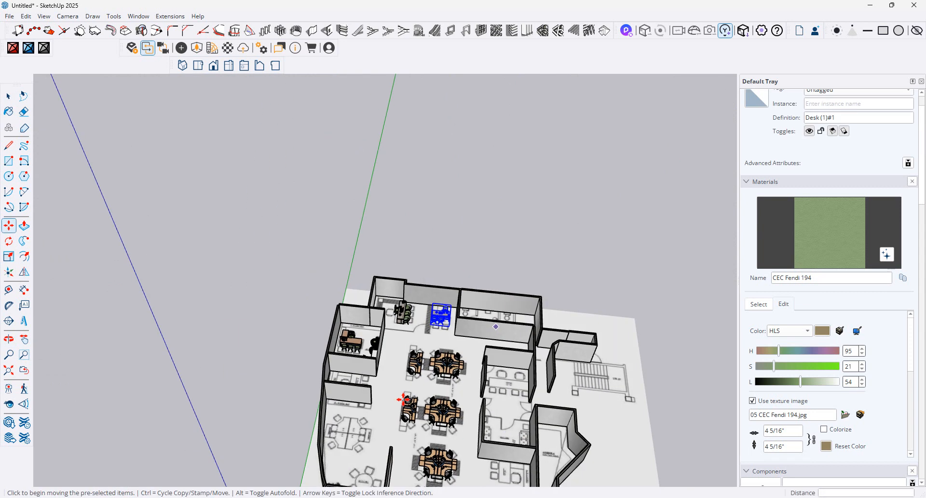
scroll(428, 321, "up", 3)
middle_click_drag(428, 321, 407, 424)
scroll(535, 218, "up", 3)
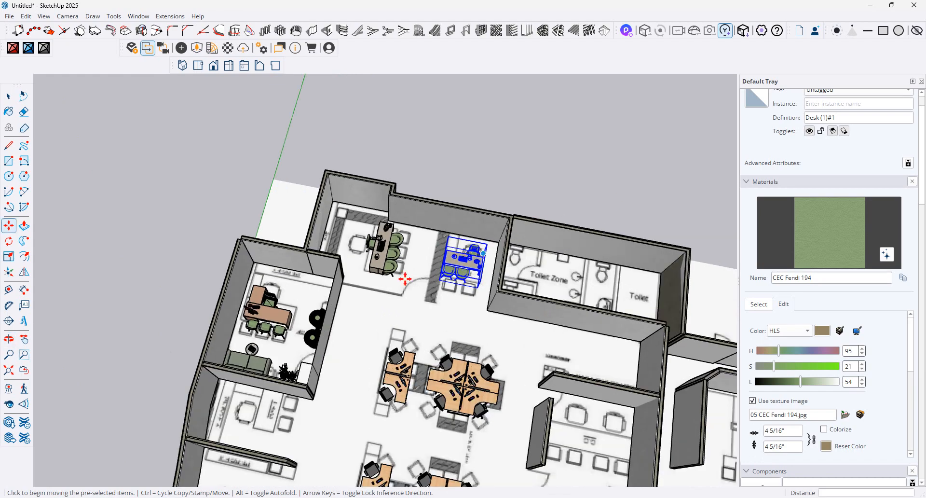
scroll(405, 278, "up", 2)
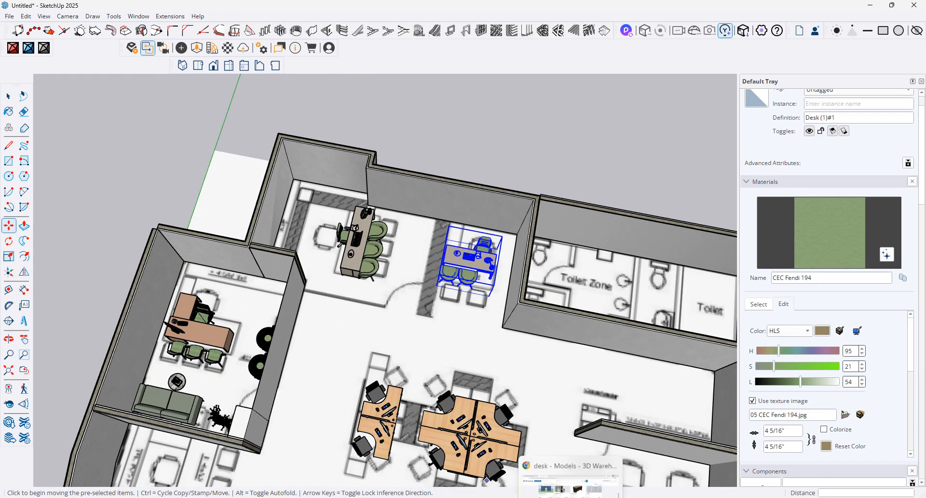
Step: Switch to 3D Warehouse in the browser, search for "cabinet" and download the HXTLR STUDIO three-door glass cabinet as a SketchUp file
key("alt+Tab")
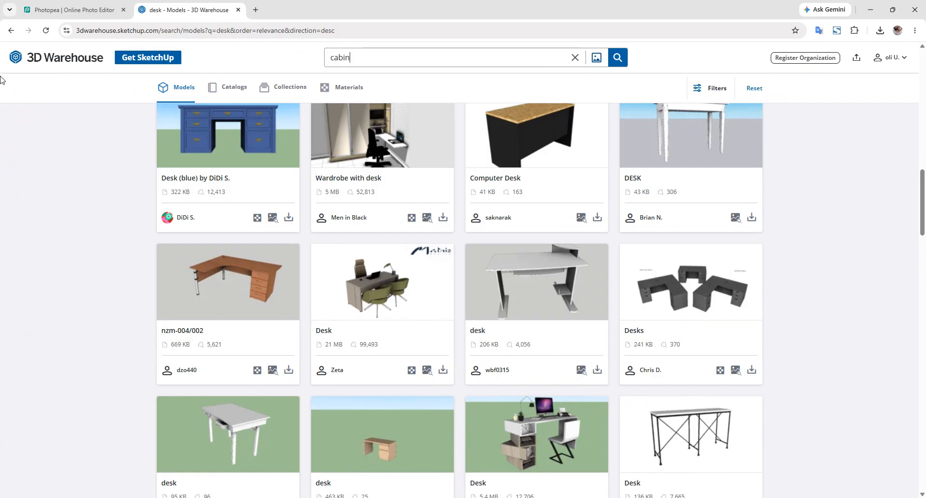
key("Return")
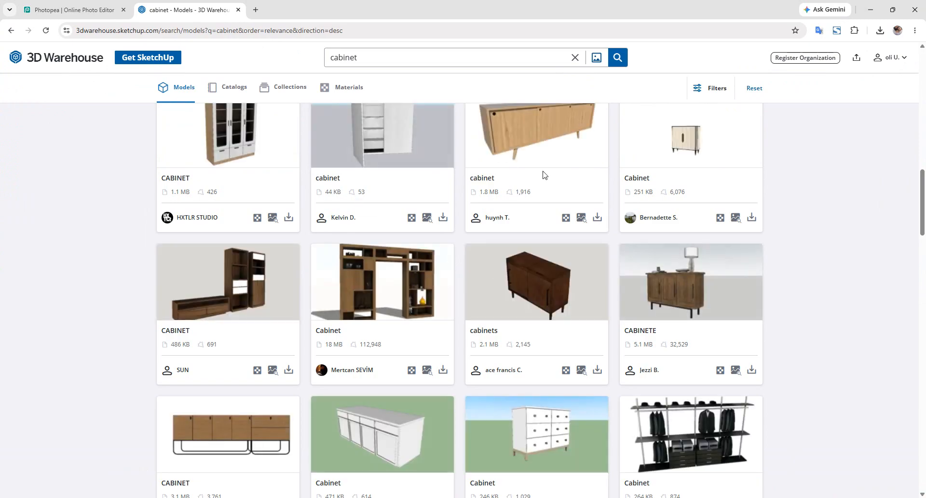
scroll(391, 218, "up", 3)
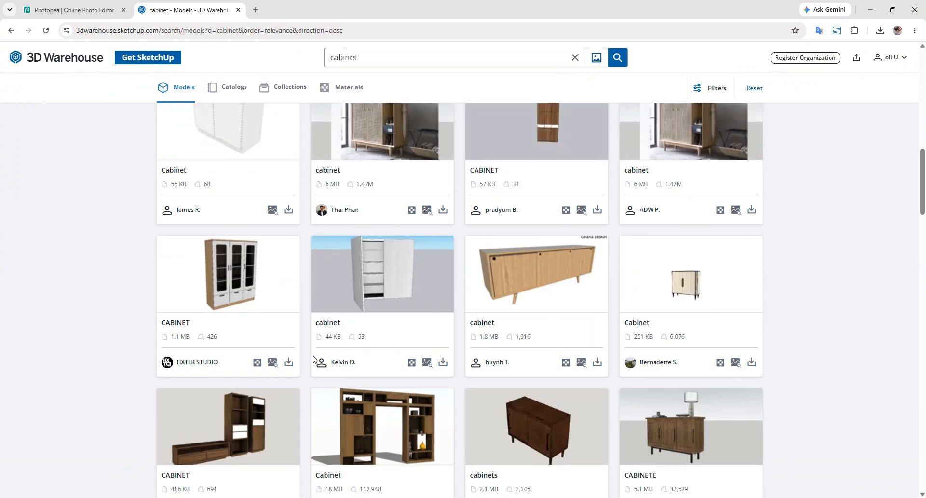
left_click(288, 363)
left_click(304, 384)
Step: Find the CABINETS model showing a row of light-wood office cabinets and download it as a SketchUp file
scroll(559, 222, "up", 3)
scroll(559, 222, "down", 10)
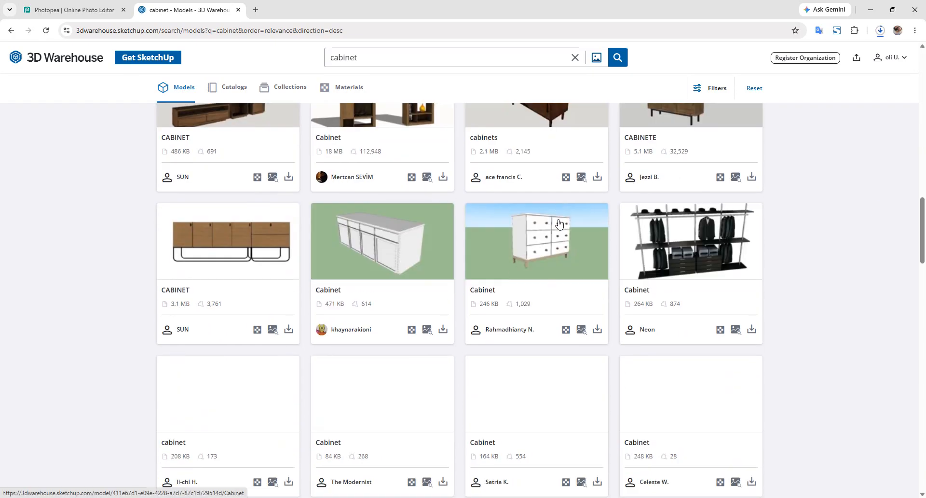
scroll(559, 222, "down", 6)
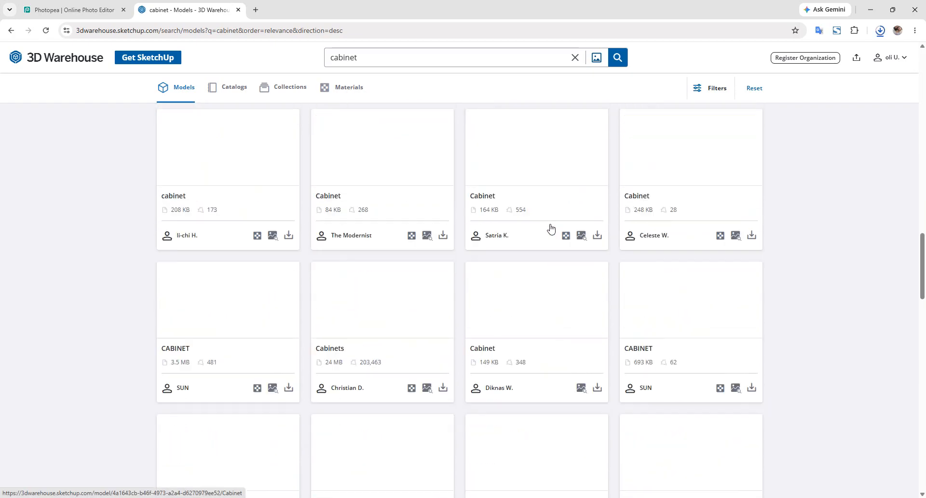
scroll(550, 232, "up", 6)
scroll(514, 294, "up", 10)
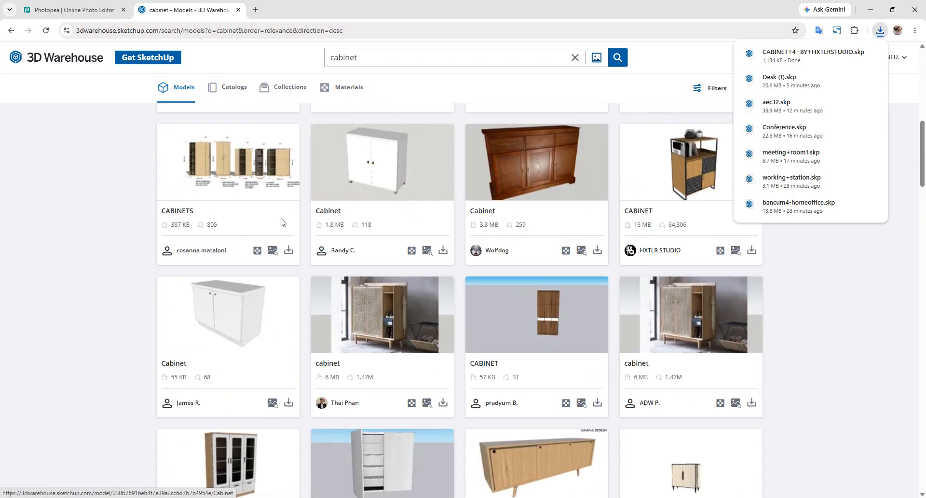
left_click(288, 251)
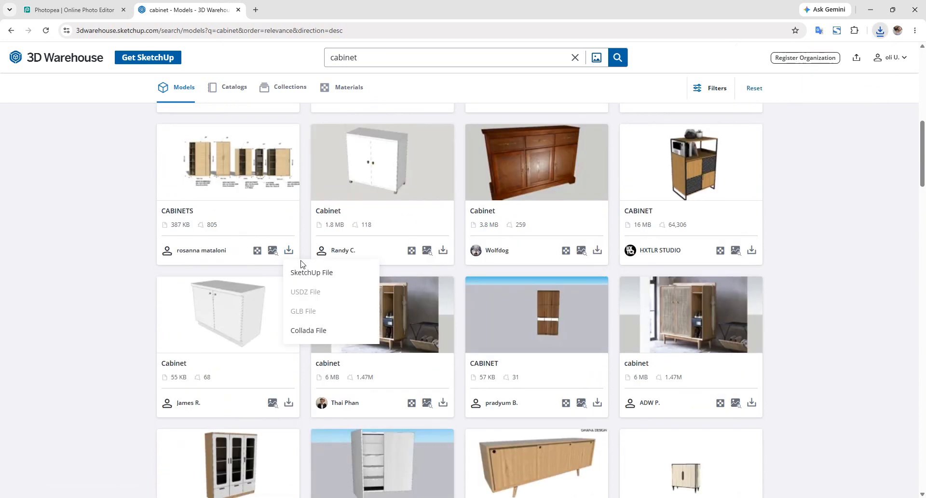
left_click(302, 269)
Step: Browse the remaining cabinet models, loading more results, for other cabinets suited to the offices
scroll(338, 265, "down", 5)
scroll(398, 262, "down", 15)
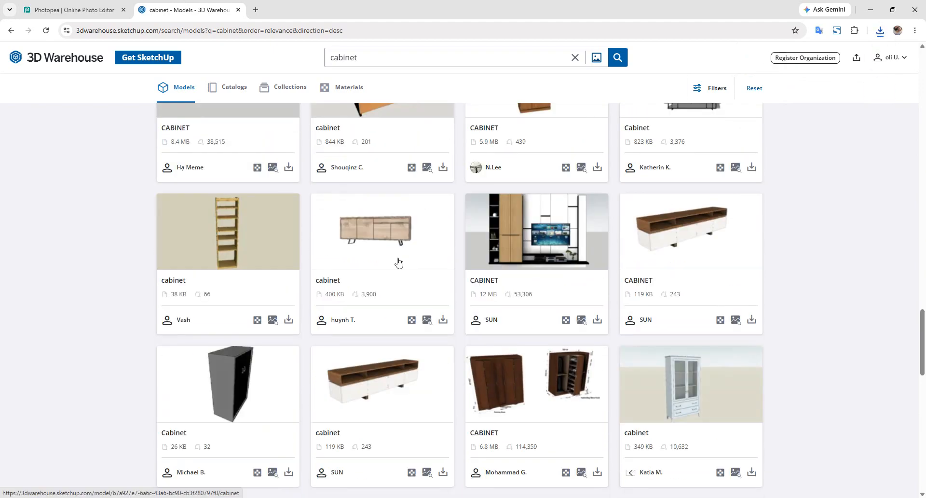
scroll(398, 262, "down", 4)
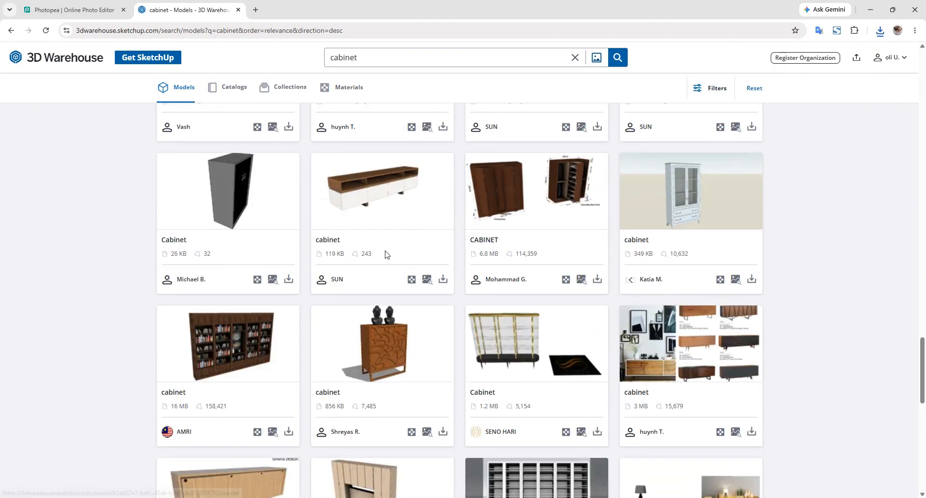
scroll(374, 255, "down", 2)
scroll(369, 258, "down", 5)
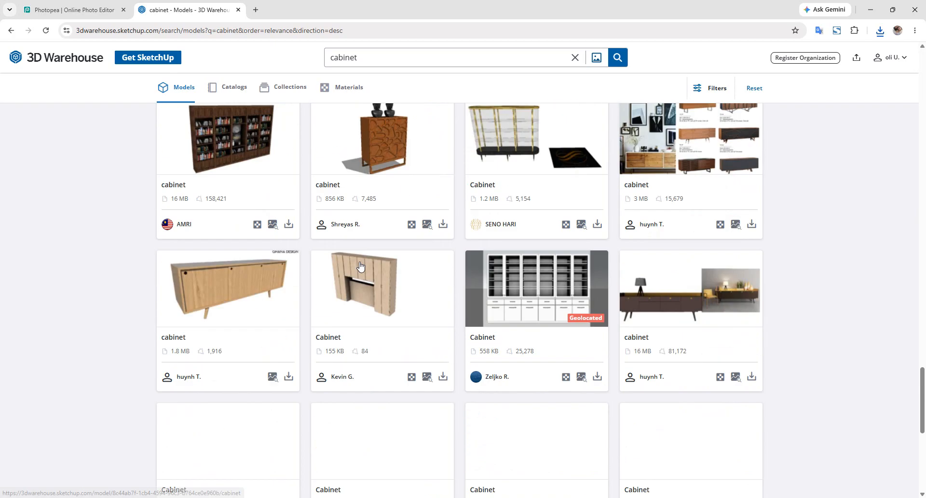
scroll(360, 266, "down", 4)
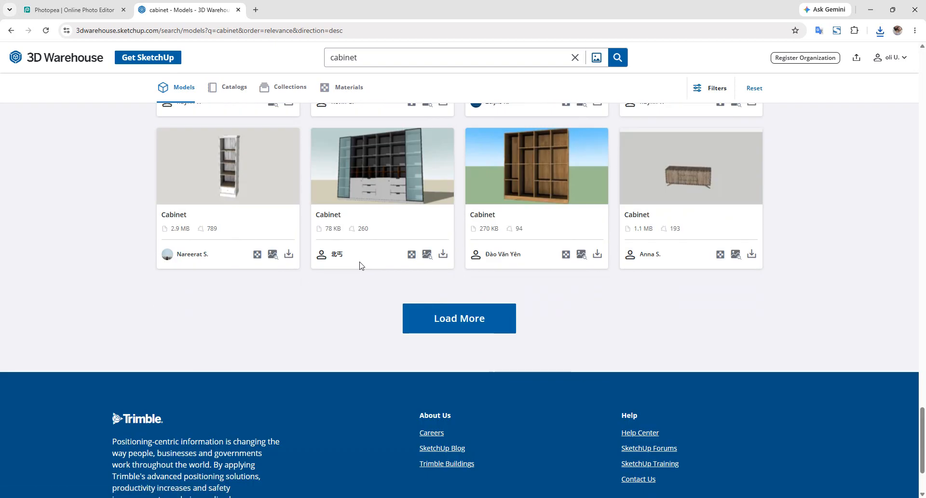
scroll(567, 227, "down", 2)
scroll(567, 236, "up", 2)
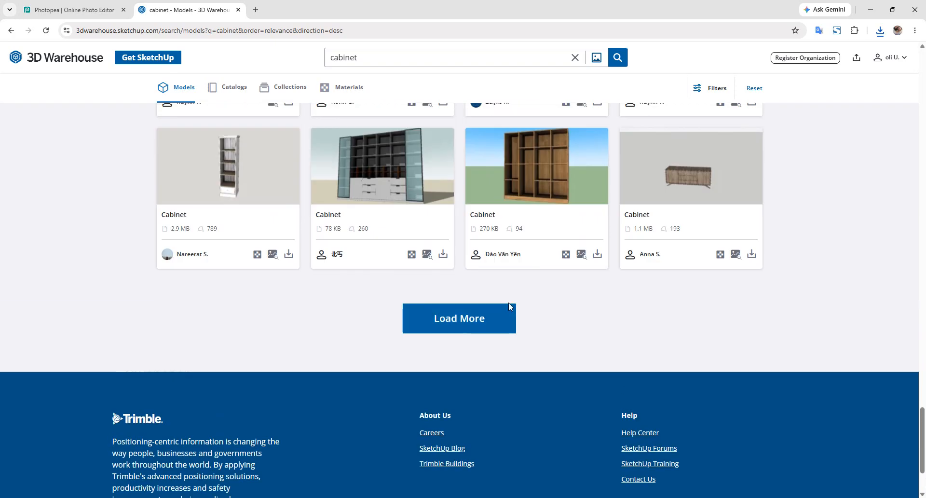
left_click(502, 311)
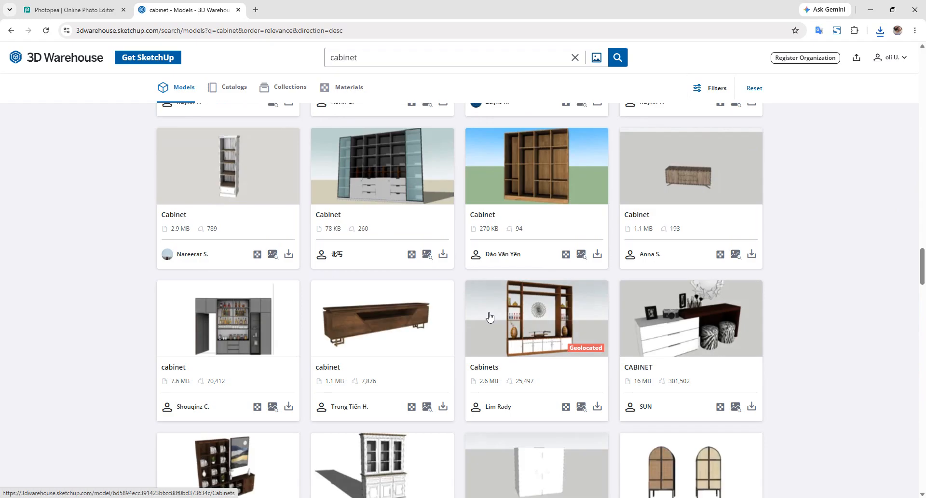
scroll(489, 277, "down", 5)
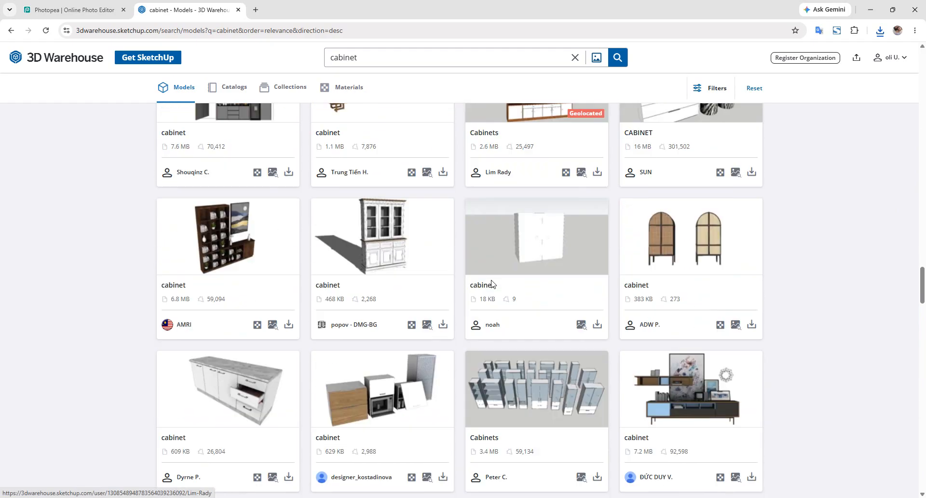
scroll(462, 292, "down", 2)
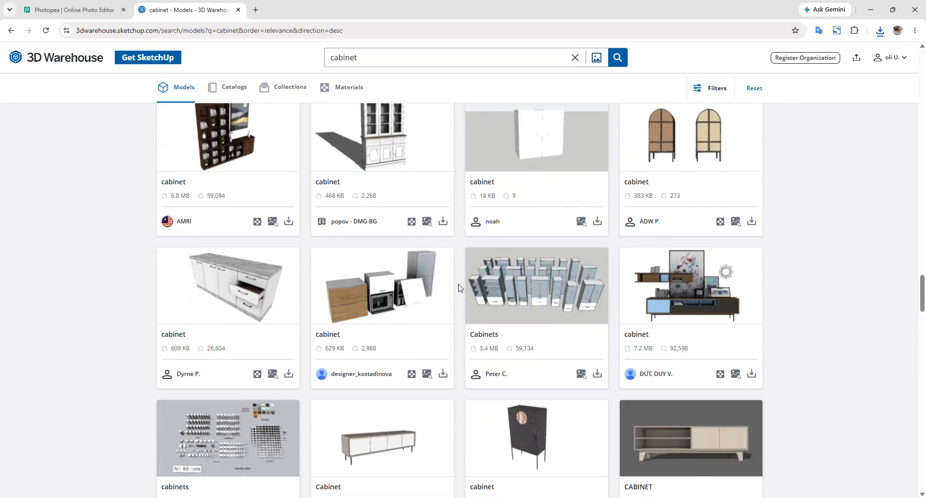
scroll(460, 288, "down", 3)
scroll(382, 322, "down", 4)
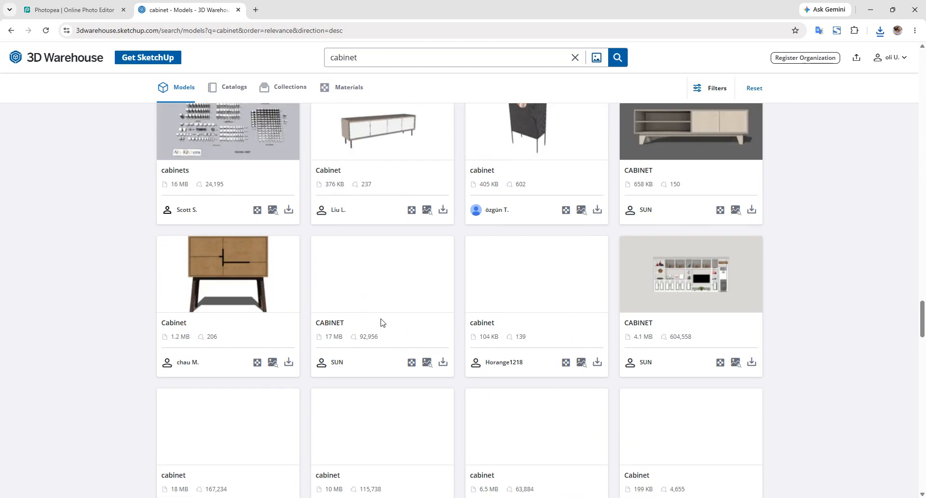
scroll(425, 292, "down", 1)
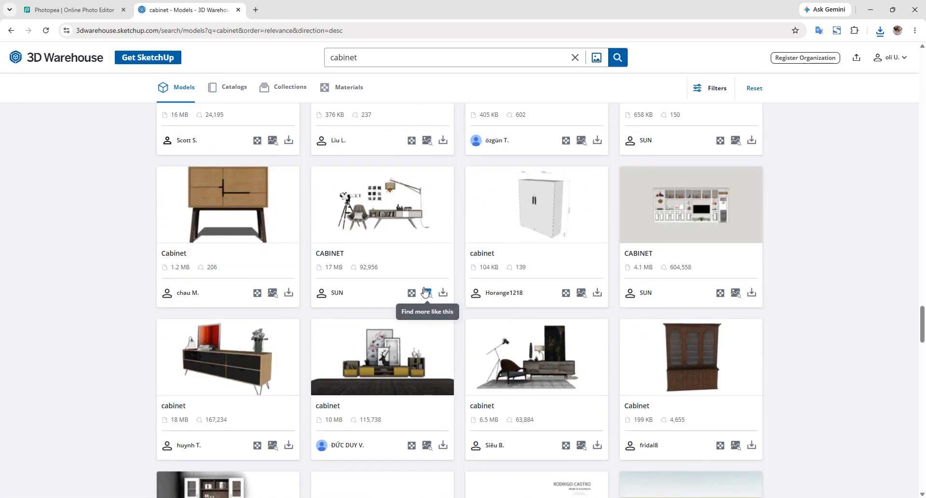
scroll(418, 293, "down", 4)
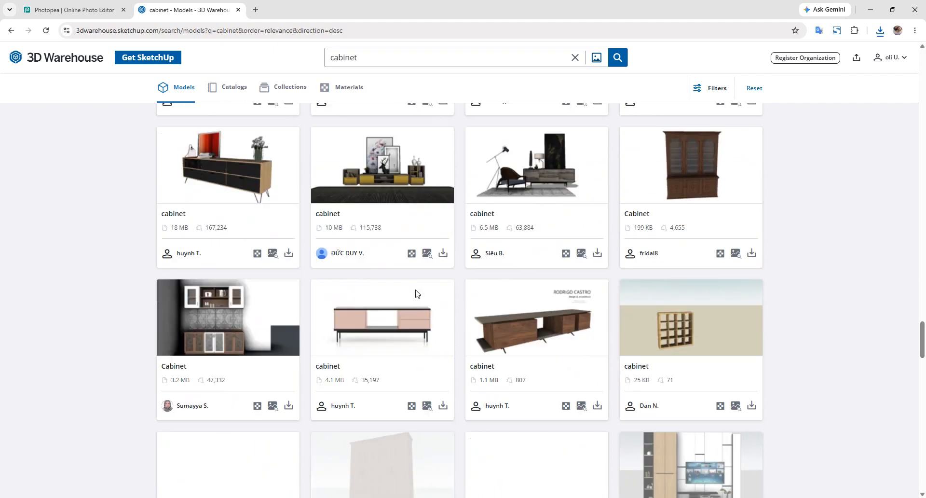
left_click(870, 10)
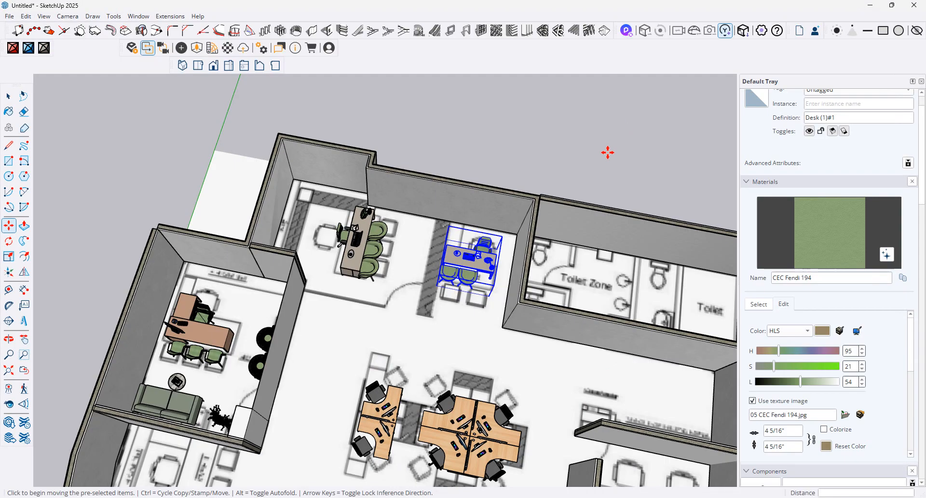
left_click(9, 16)
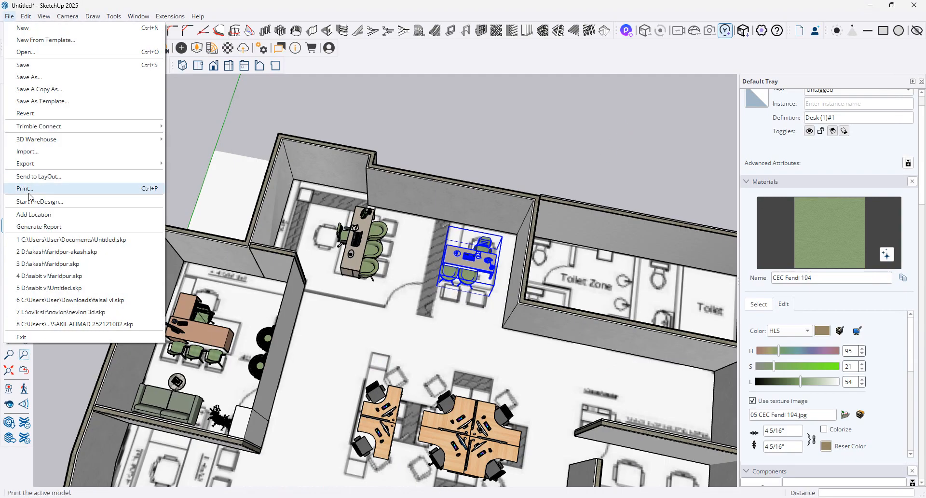
left_click(29, 153)
double_click(154, 154)
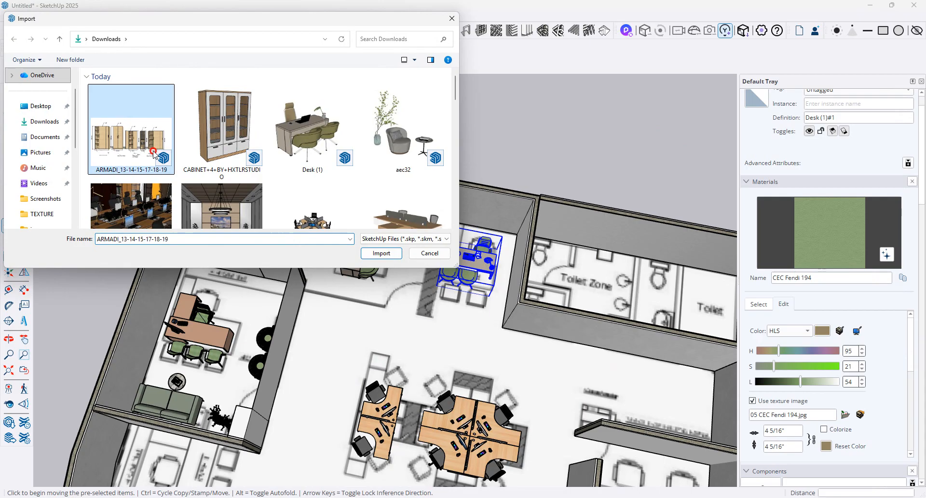
left_click(435, 334)
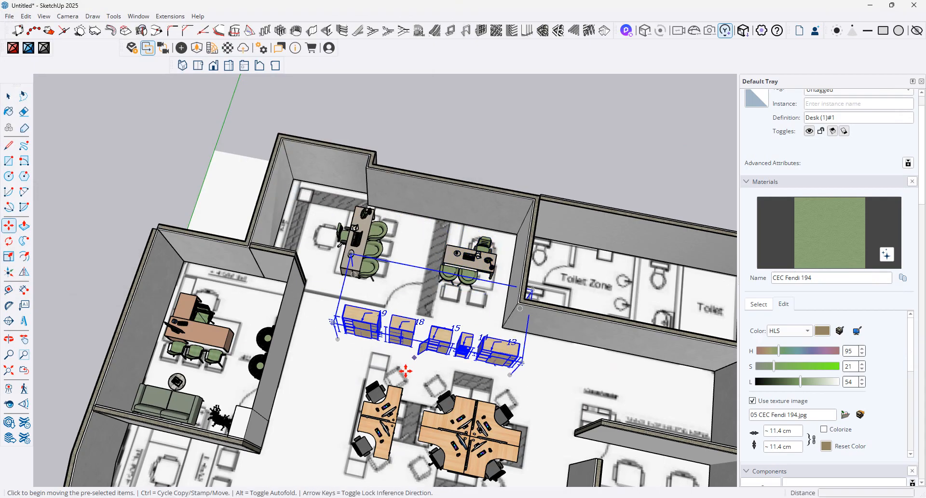
scroll(441, 348, "up", 8)
scroll(458, 292, "down", 6)
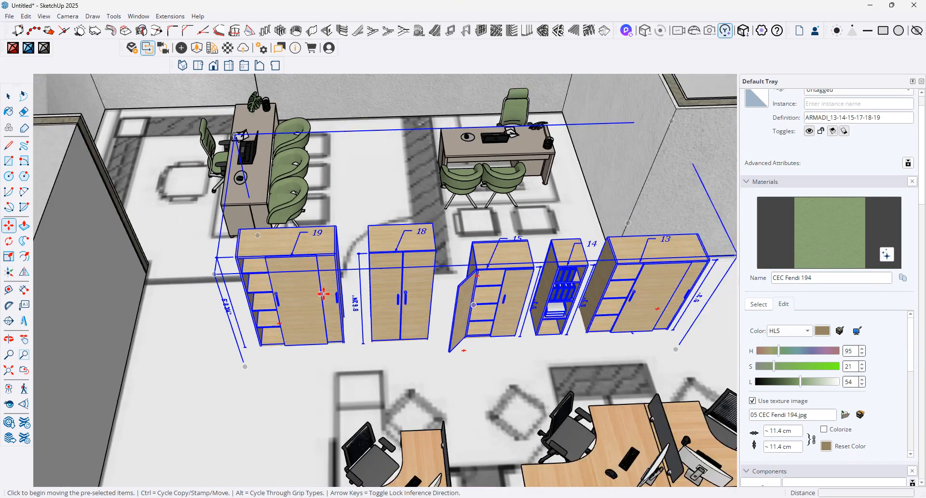
mouse_move(323, 293)
middle_mouse_down()
mouse_move(338, 255)
mouse_move(322, 290)
middle_mouse_up()
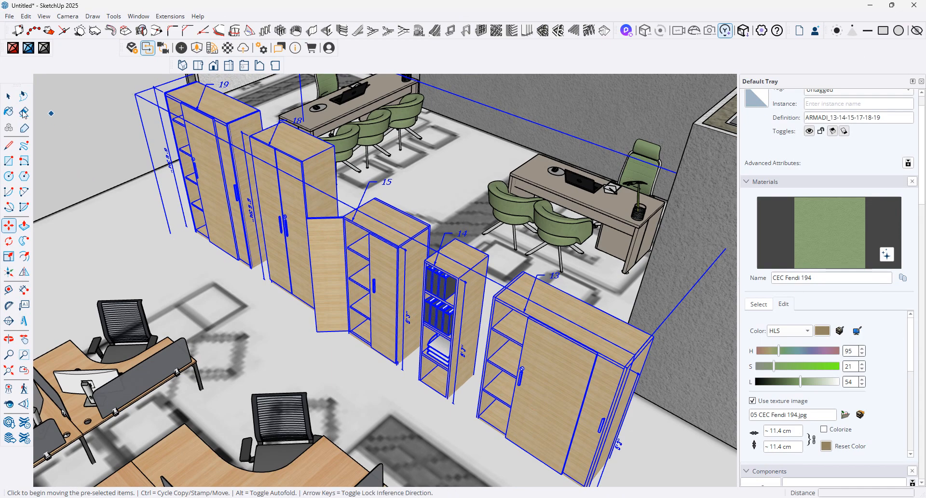
Step: Cut the narrow open-shelf unit labelled 14 out of the imported cabinet set and leave the set's editing context
left_click(9, 96)
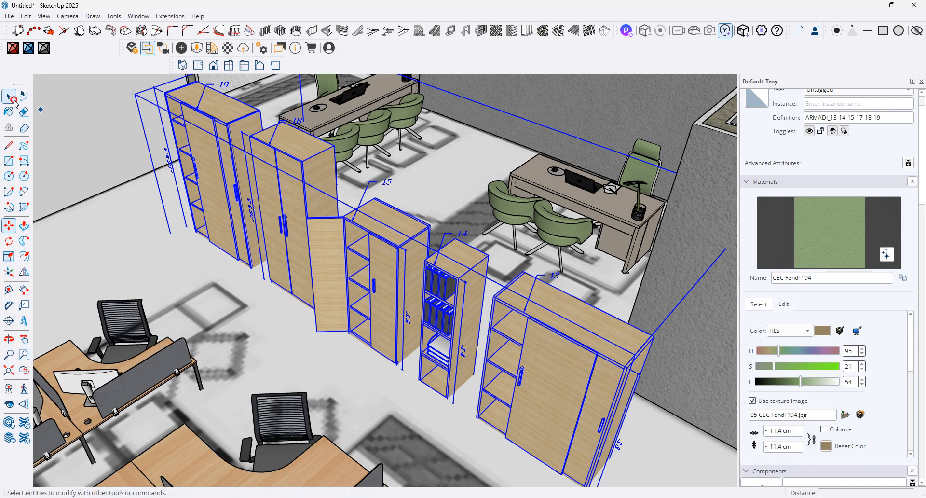
double_click(439, 303)
scroll(421, 285, "down", 2)
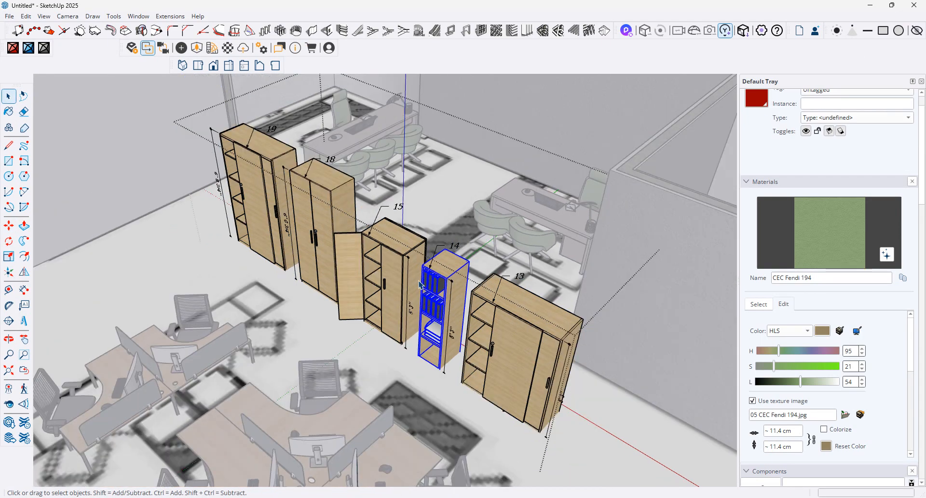
key("Delete")
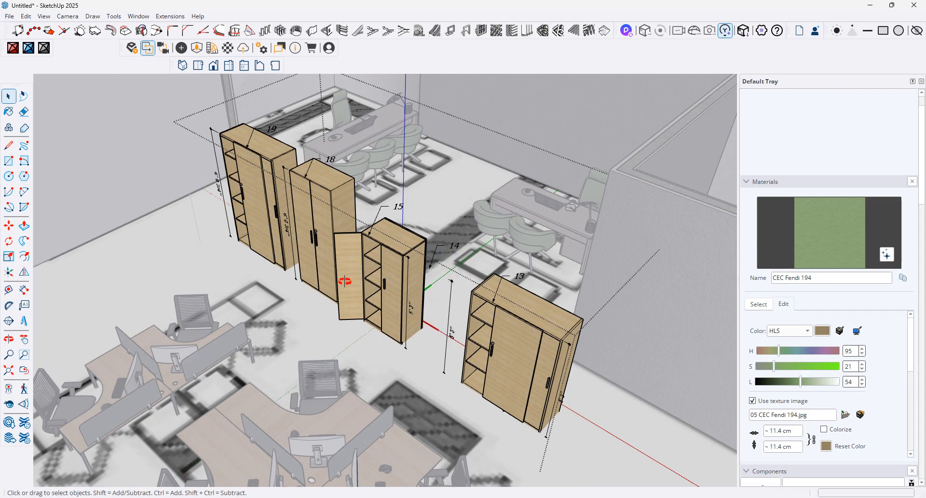
middle_click_drag(346, 279, 511, 347)
scroll(295, 302, "down", 3)
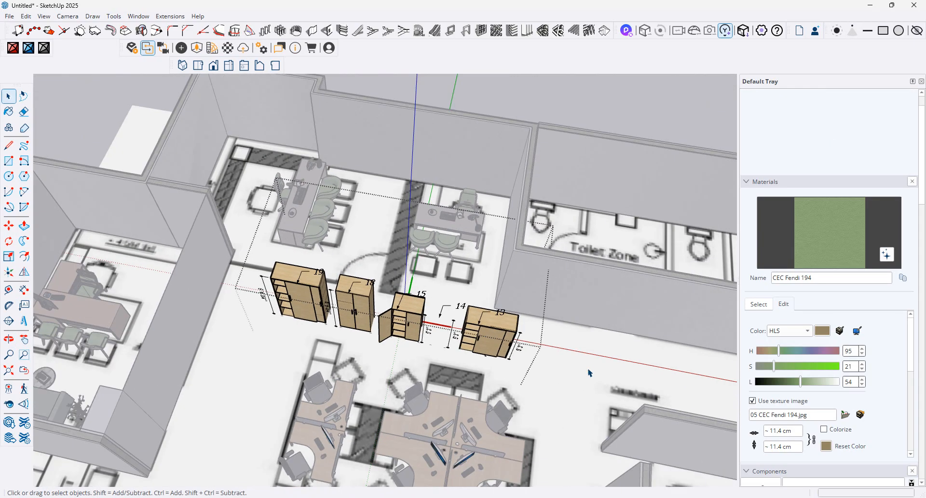
left_click(588, 372)
left_click(588, 372)
Step: Paste the narrow shelf unit into the far back corner of the office with three visitor chairs and nudge it toward the wall
key("m")
key("ctrl+v")
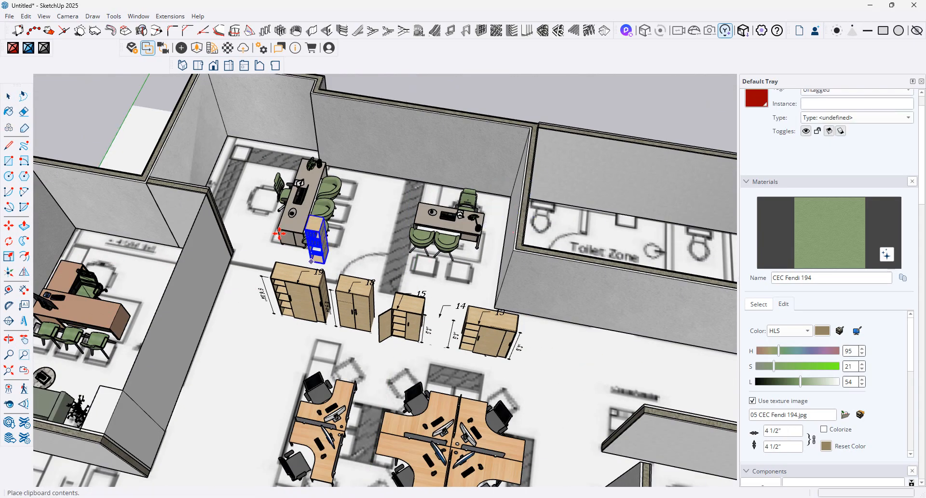
scroll(232, 159, "up", 3)
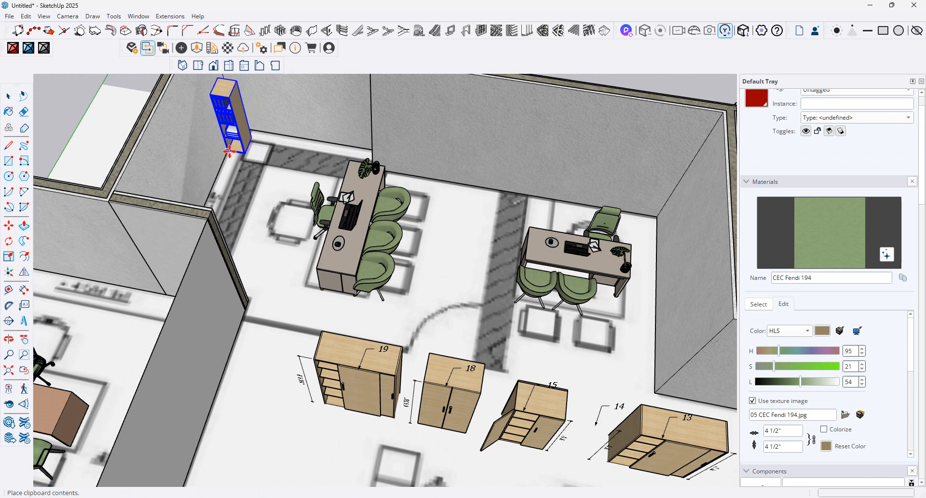
left_click(243, 154)
scroll(244, 153, "up", 4)
left_click(245, 152)
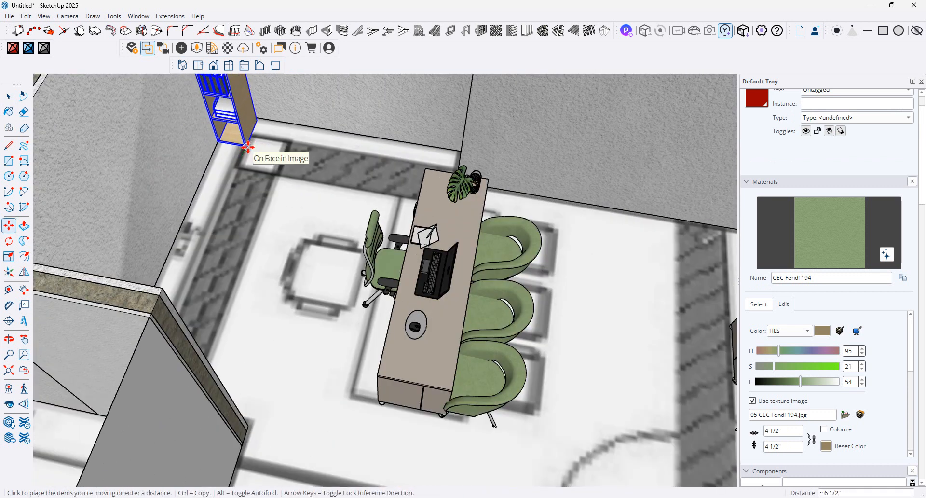
left_click(247, 146)
scroll(294, 234, "down", 4)
scroll(297, 228, "down", 2)
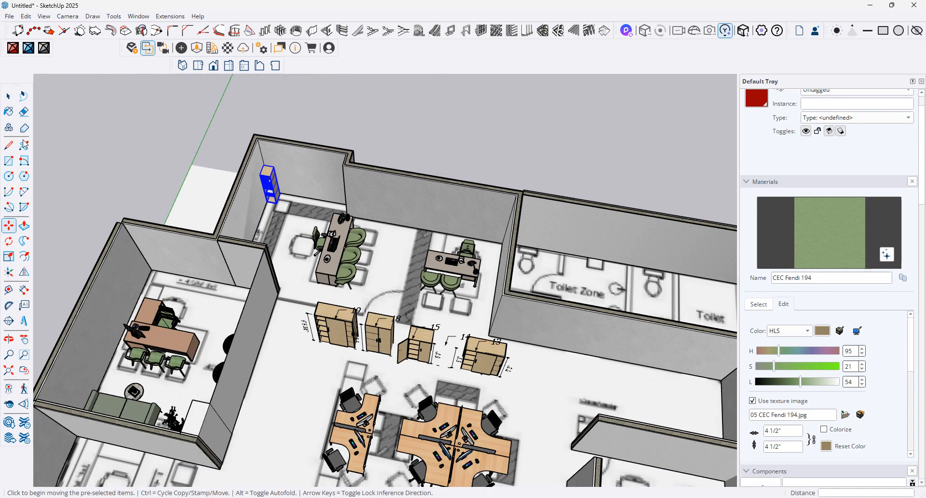
Step: Cut the closed two-door cabinet labelled 18 out of the imported cabinet set
left_click(8, 96)
left_click(372, 337)
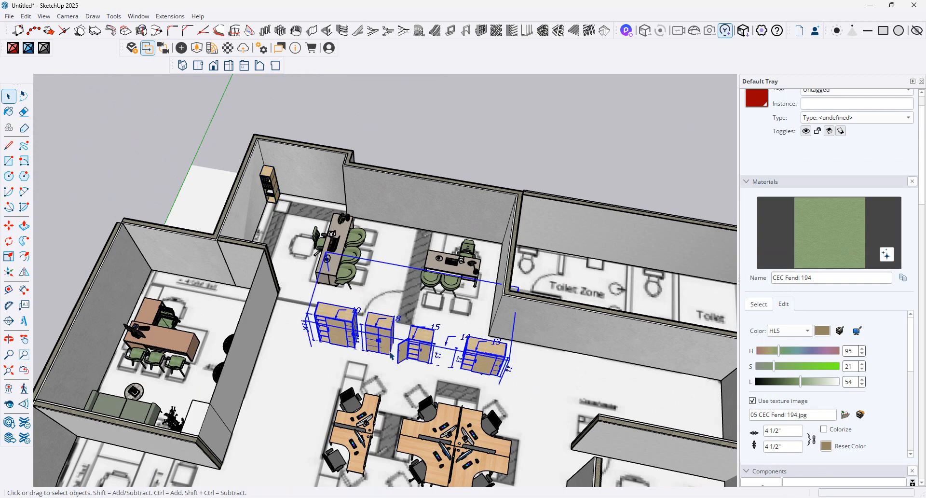
scroll(408, 351, "up", 4)
double_click(393, 306)
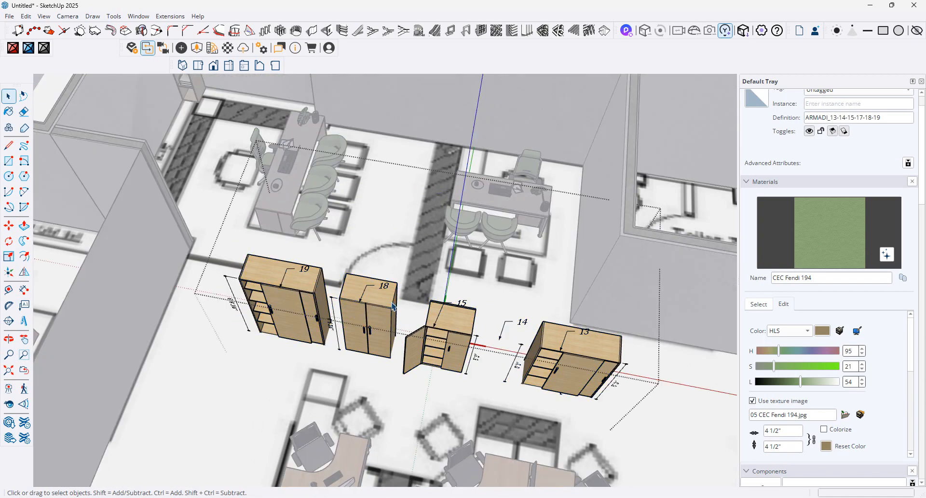
scroll(480, 306, "down", 3)
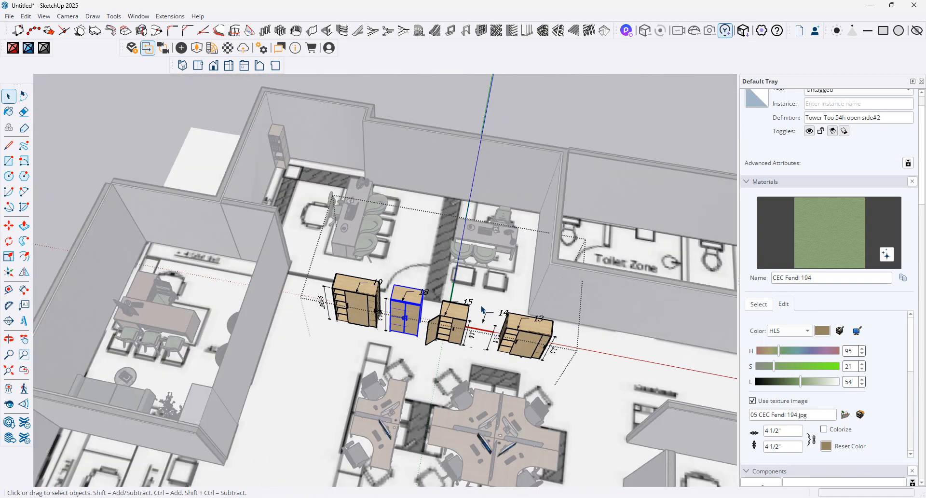
key("Delete")
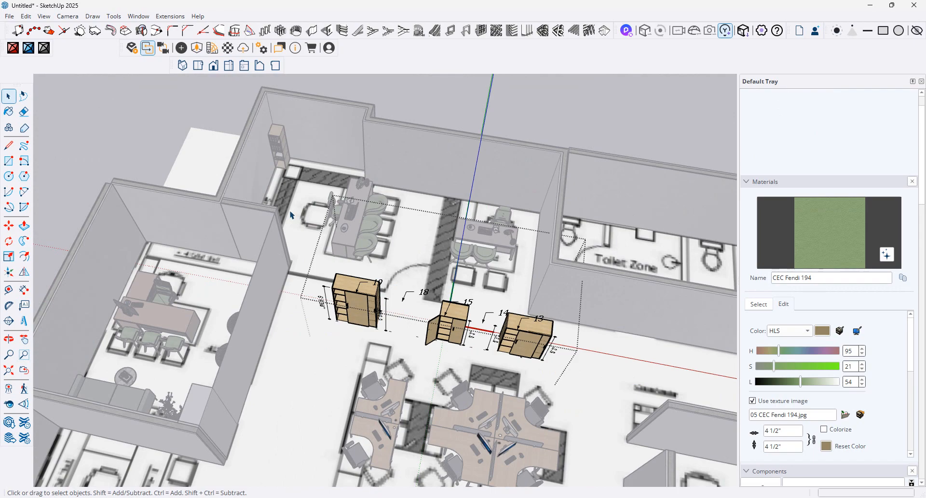
Step: Paste the two-door cabinet beside the narrow shelf unit in the office corner and shift it about 3 15/16" into position
key("ctrl+v")
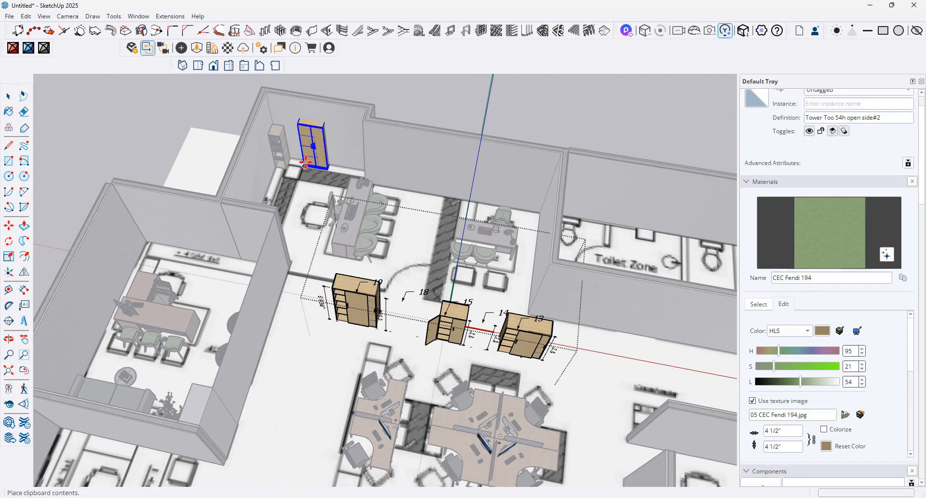
left_click(288, 167)
scroll(289, 168, "up", 5)
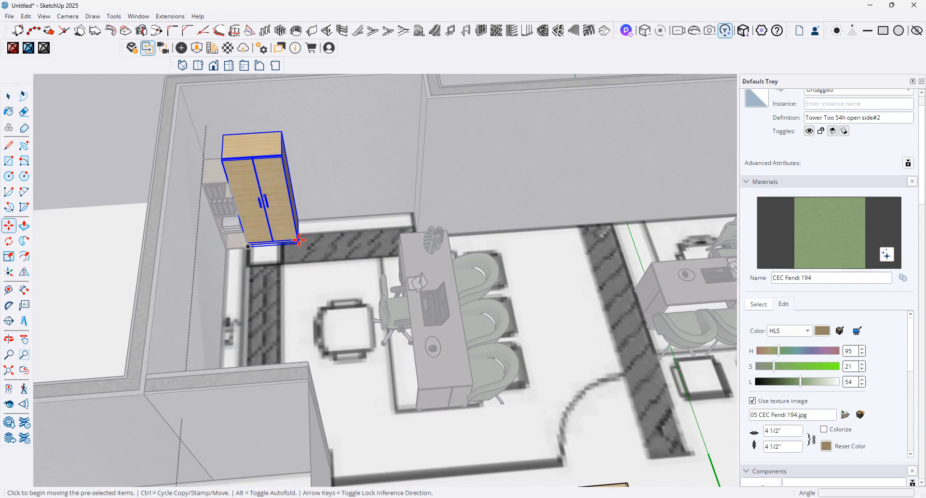
left_click(299, 240)
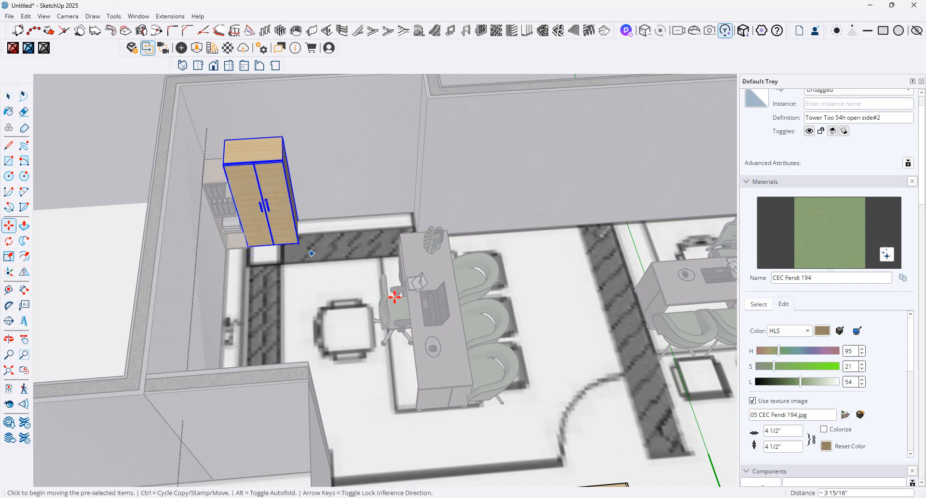
scroll(393, 354, "down", 10)
Step: Delete the remaining cabinets 19, 15 and 13 with their labels and dimensions from the imported set, keeping the two-door cabinet
left_click(7, 99)
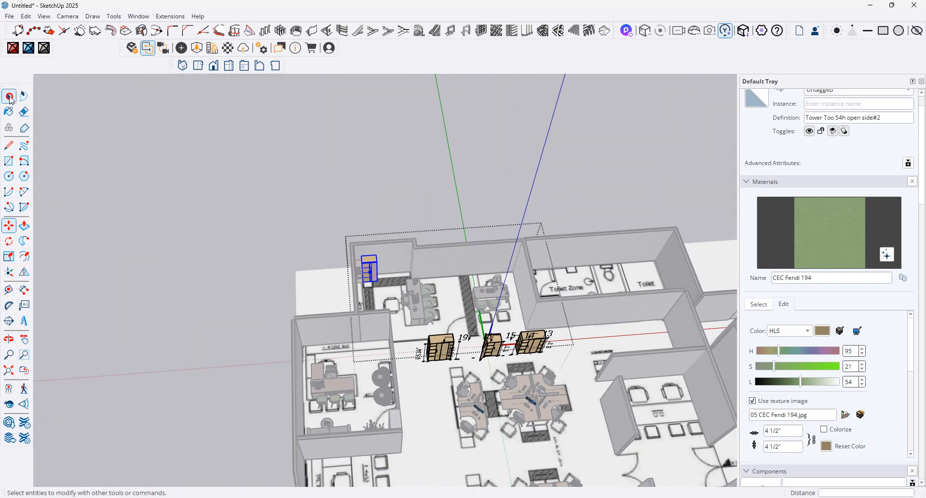
left_click(10, 98)
left_click(717, 233)
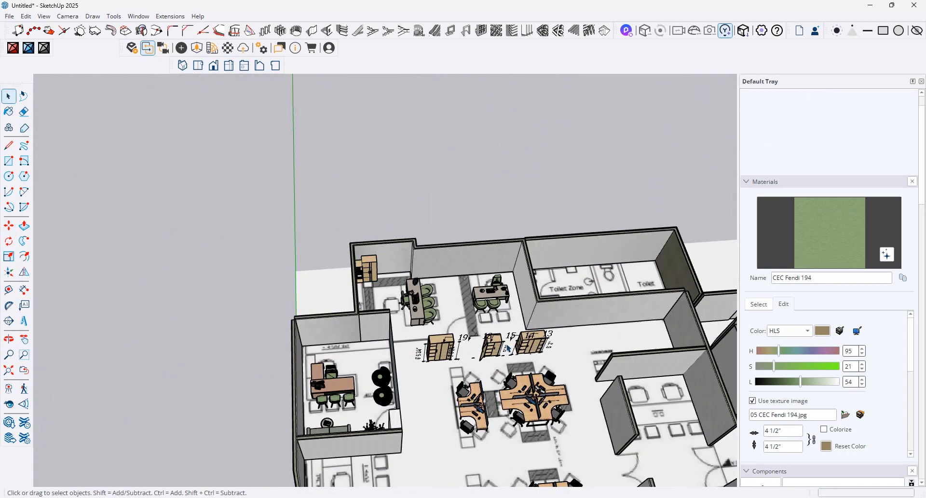
left_click(501, 345)
scroll(501, 344, "up", 2)
double_click(490, 344)
left_click(486, 342)
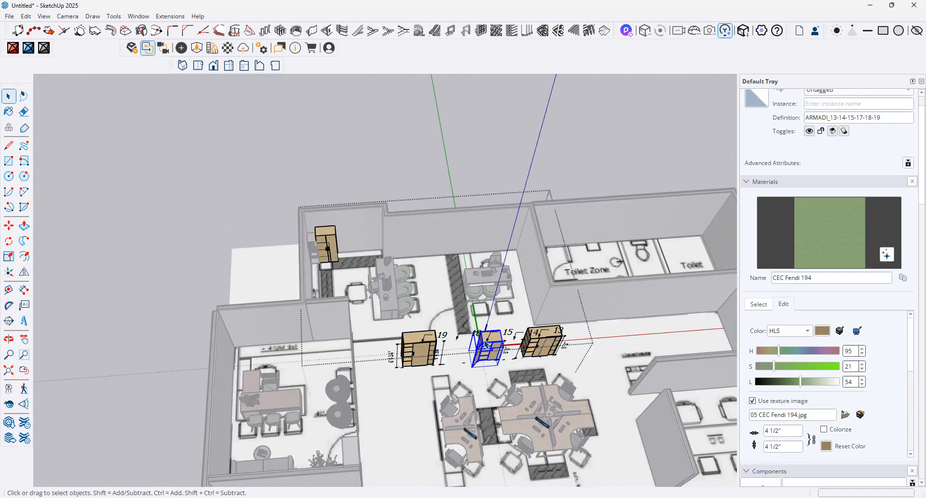
left_click_drag(395, 361, 356, 372)
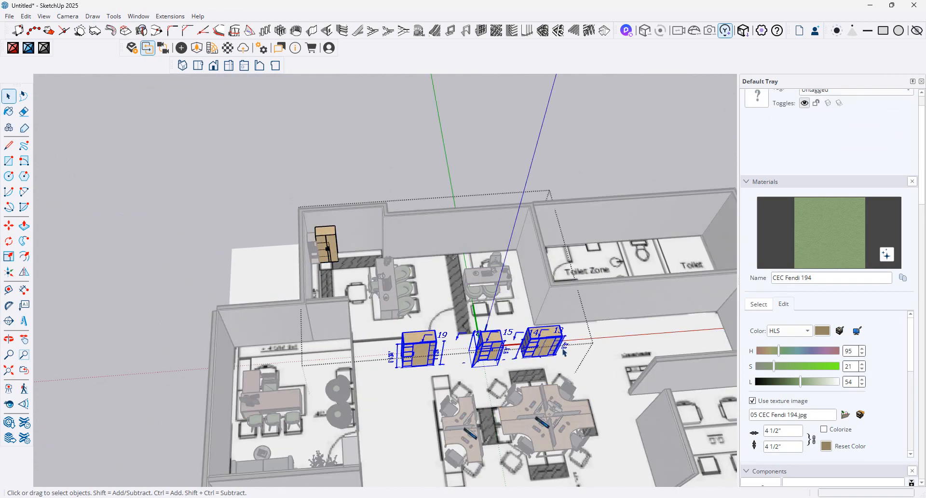
left_click(558, 163)
Step: Move the two-door cabinet about 1 13/16" sideways so it sits flush against the narrow shelf unit
scroll(295, 235, "up", 6)
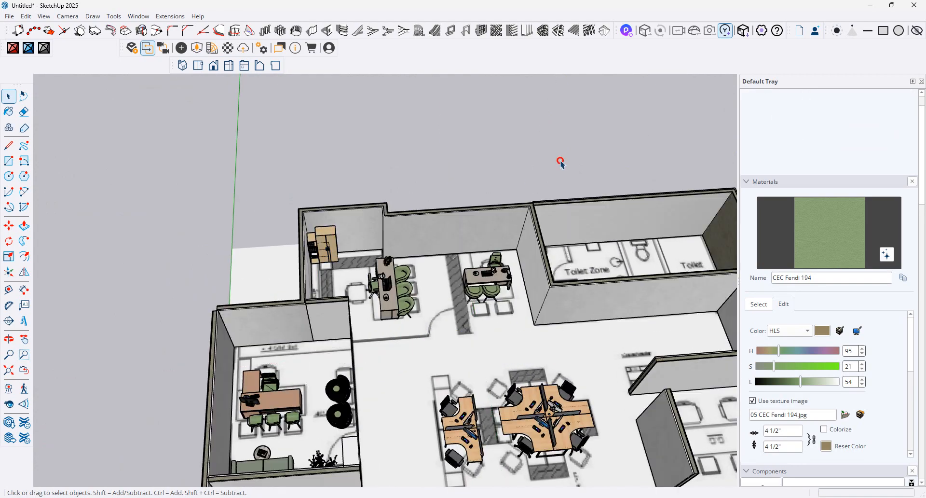
scroll(296, 235, "up", 5)
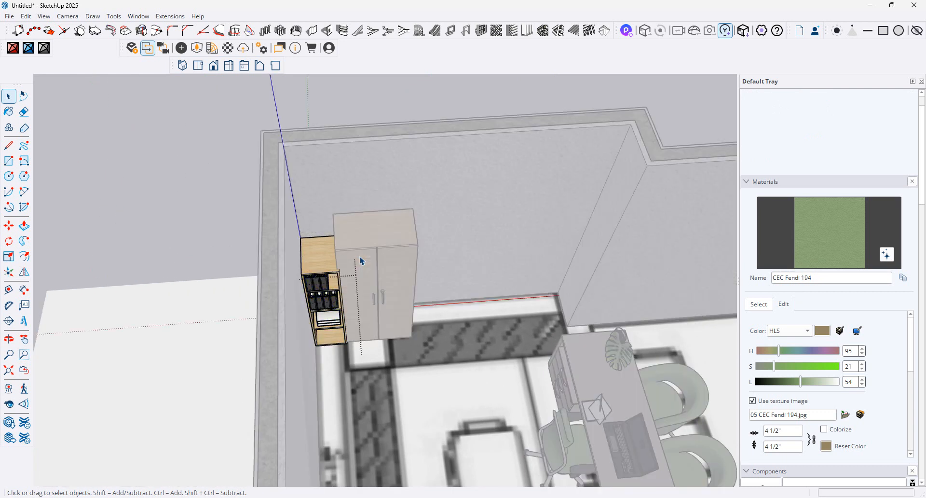
left_click(406, 253)
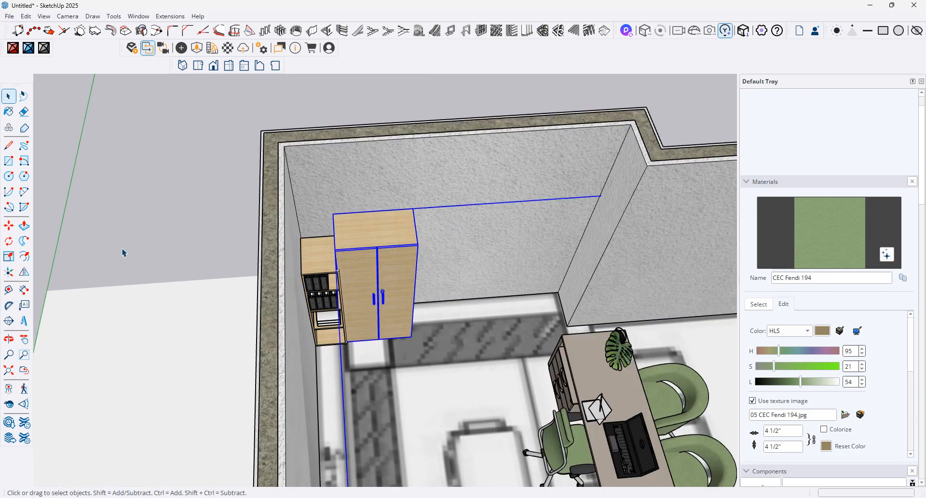
left_click(7, 226)
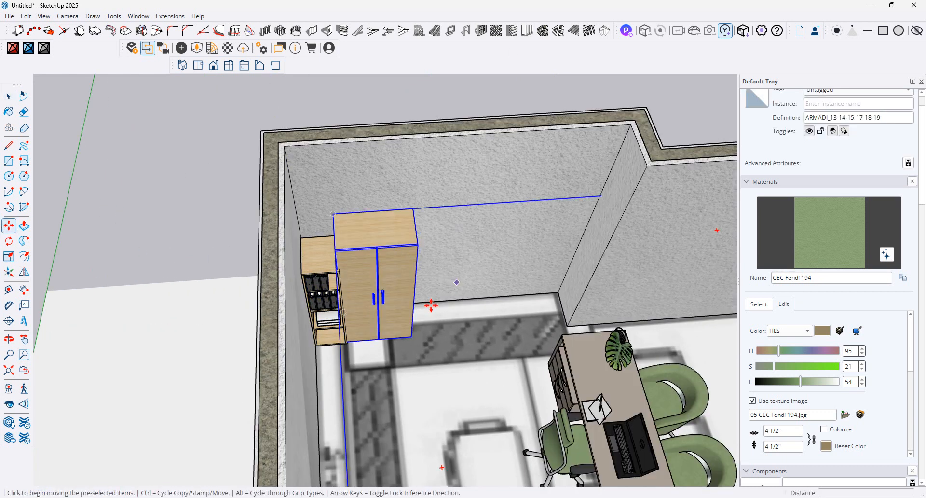
left_click(339, 271)
left_click(341, 268)
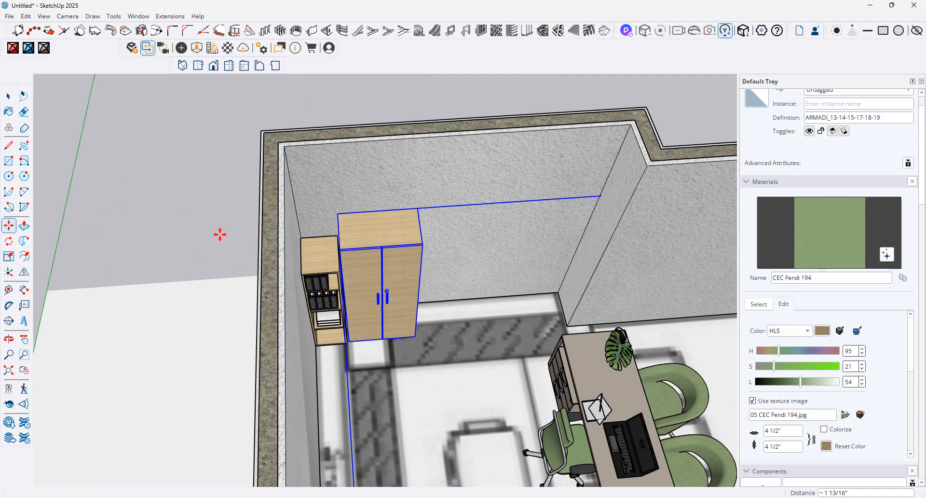
Step: Open the narrow shelf unit's nested groups for editing down to the faces of its wooden carcass
left_click(21, 225)
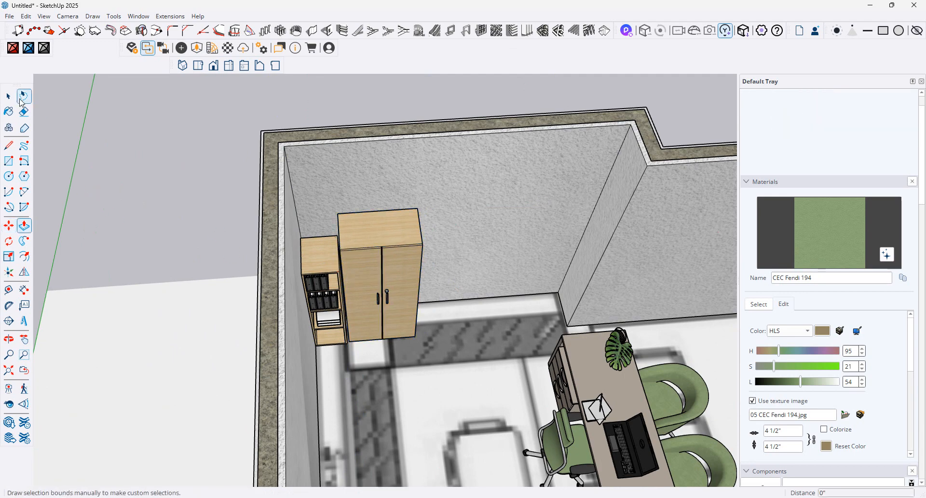
left_click(9, 97)
double_click(317, 263)
left_click(319, 260)
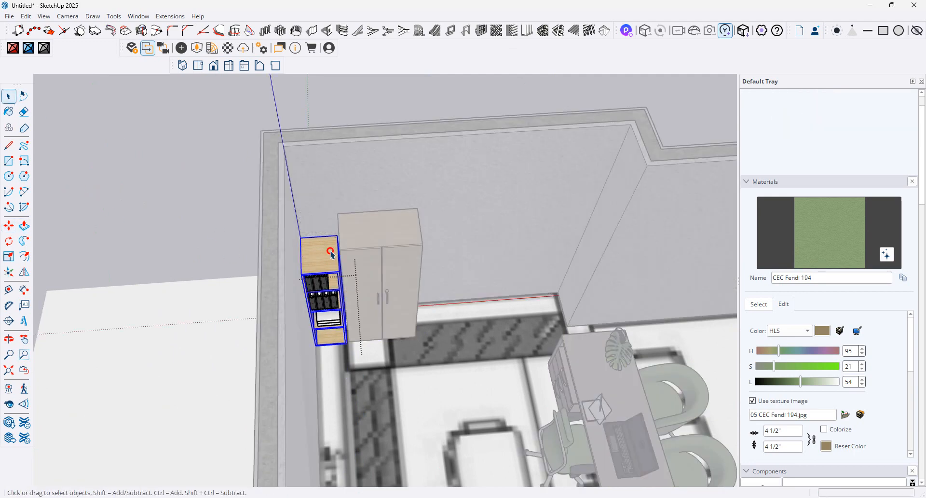
double_click(332, 255)
left_click(335, 251)
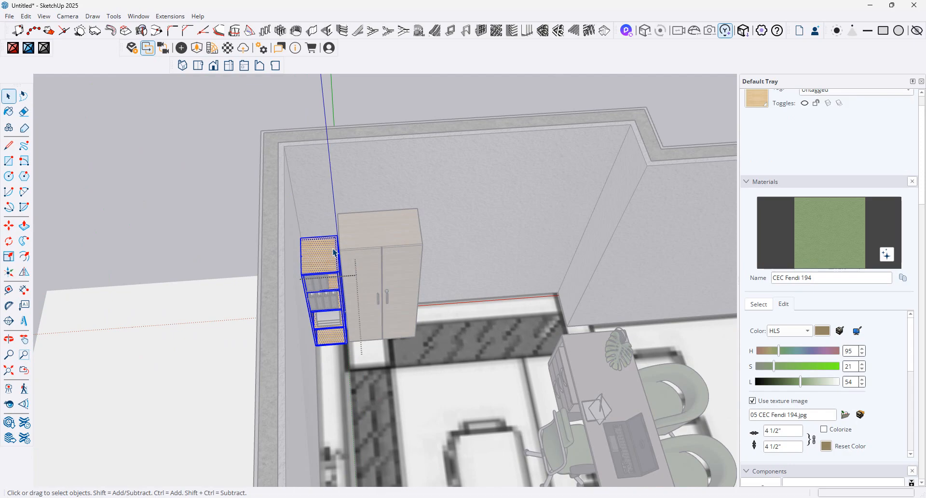
left_click(323, 257)
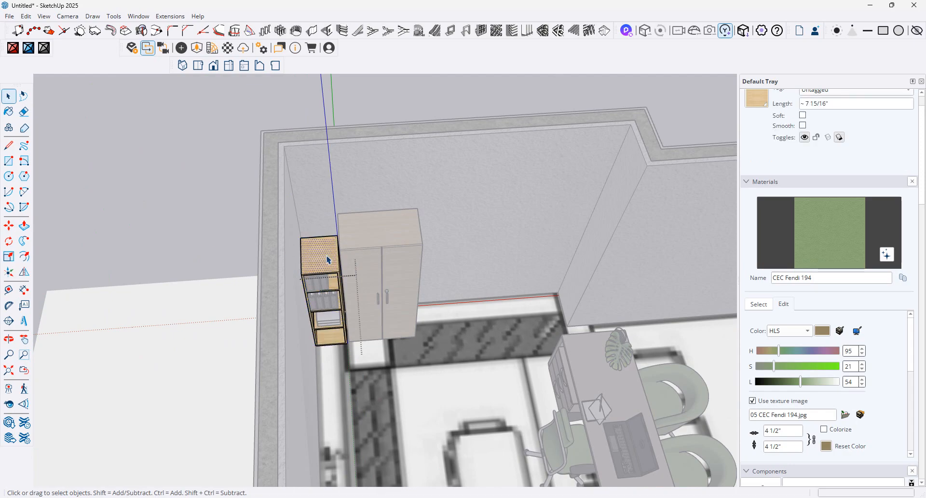
Step: Push/Pull the shelf unit's side face beside the two-door cabinet by about 13/16" and close the group
left_click(24, 225)
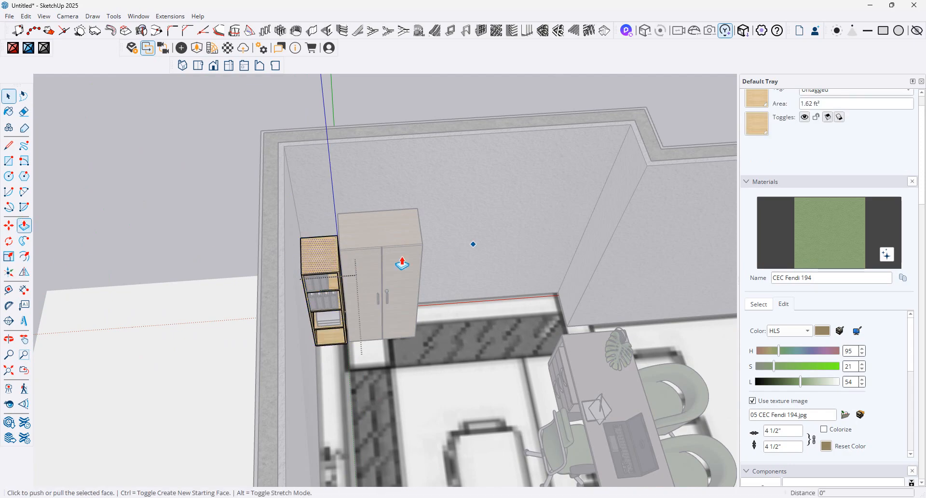
left_click(355, 264)
scroll(341, 260, "up", 2)
middle_click_drag(352, 250, 168, 265)
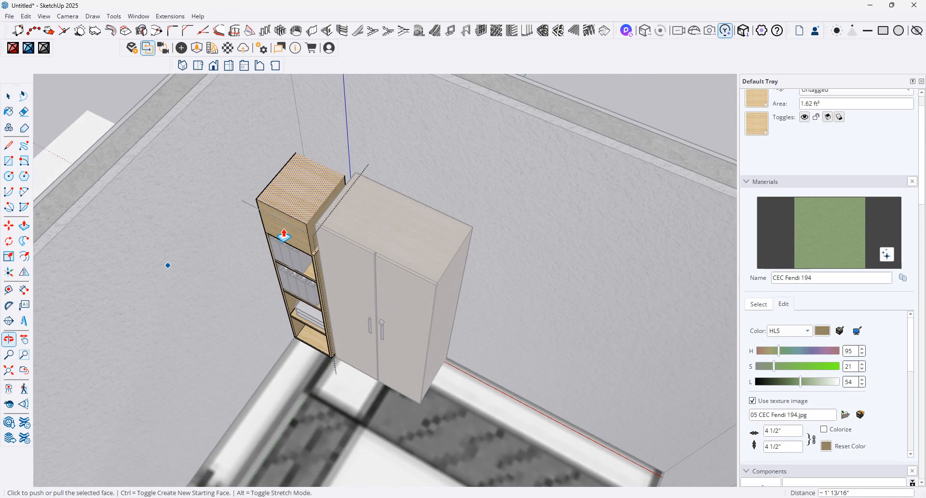
scroll(320, 231, "up", 4)
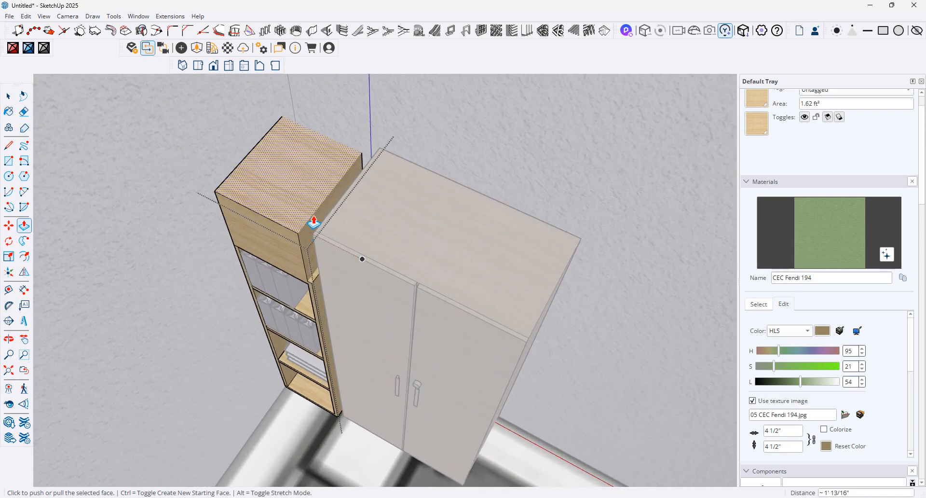
left_click(314, 222)
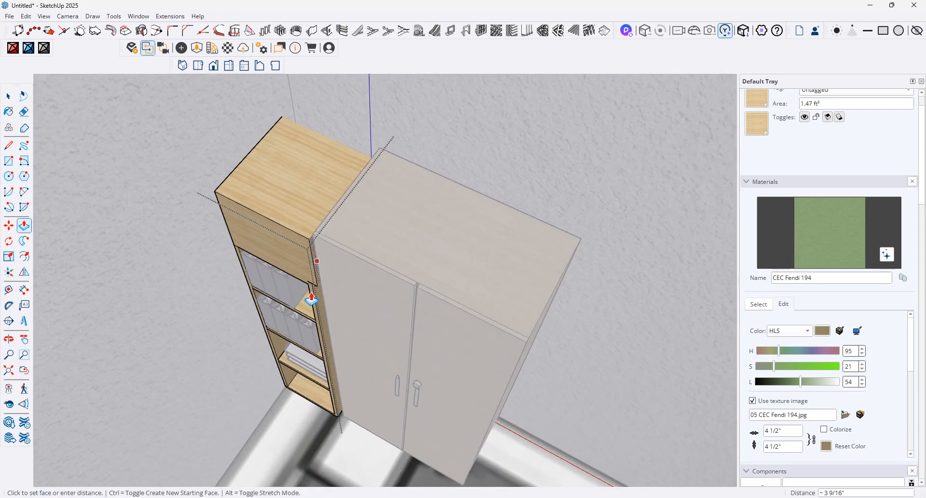
left_click(333, 276)
scroll(333, 276, "down", 3)
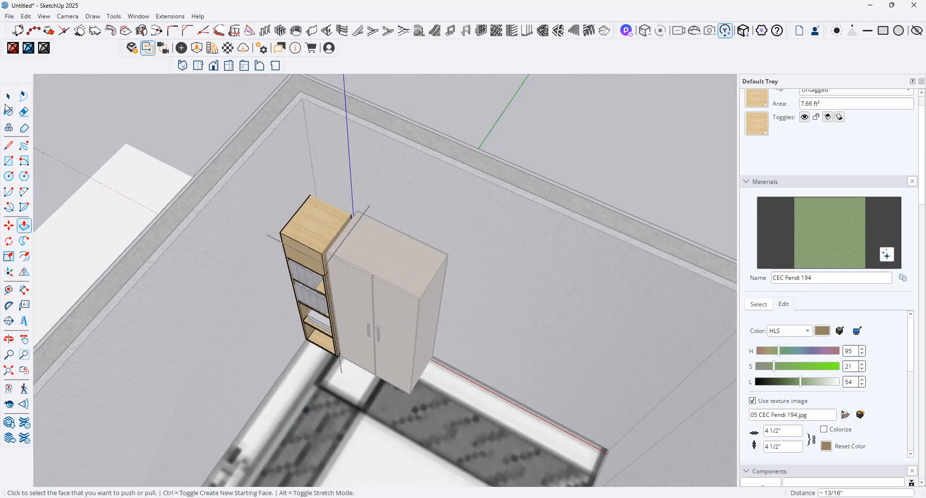
key("space")
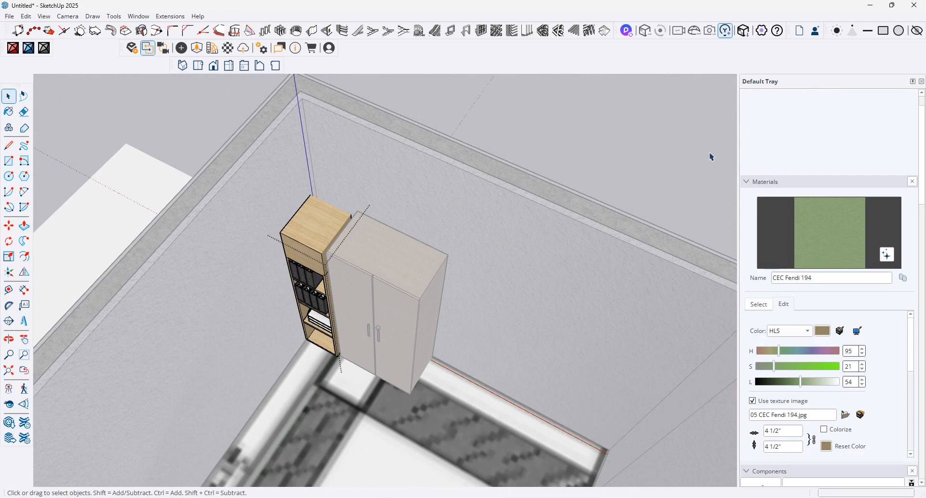
left_click(499, 222)
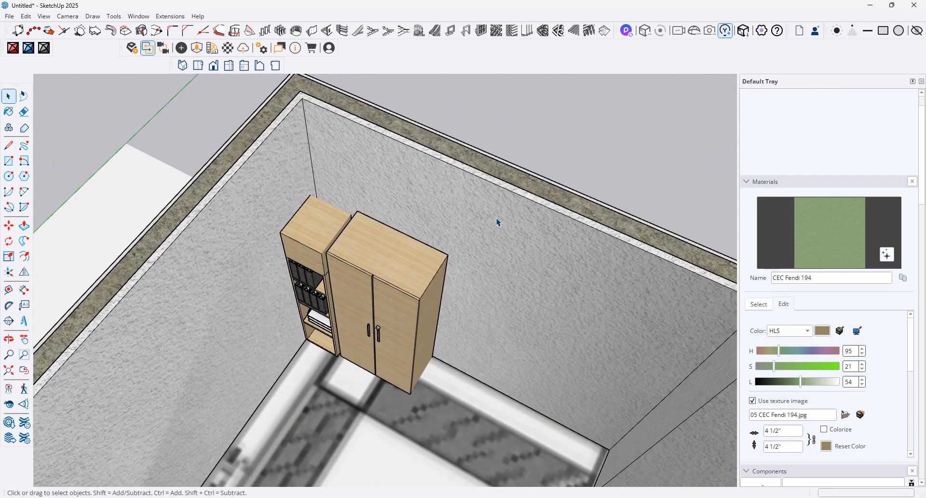
Step: Move the two-door cabinet about 2 1/8" so it sits against the side of the narrow shelf unit
left_click(8, 225)
left_click(358, 209)
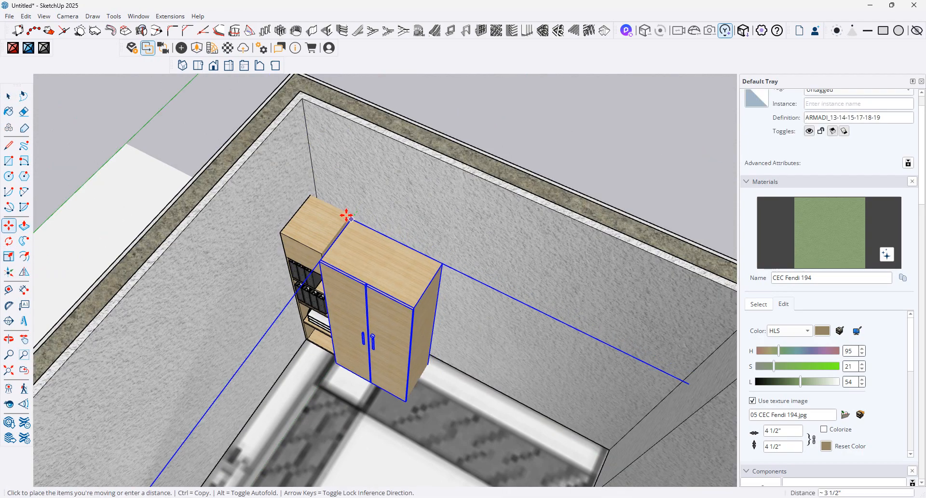
left_click(352, 217)
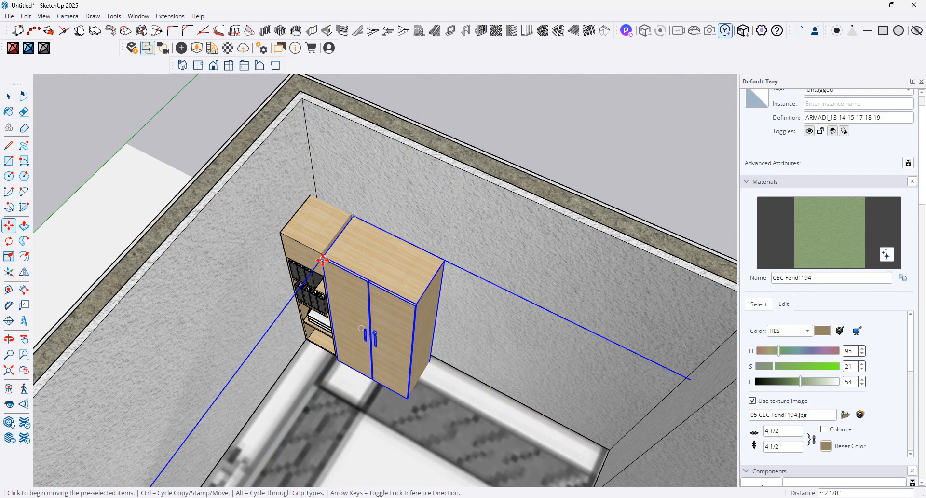
Step: Copy the two-door cabinet twice along the wall, edge to edge, to form a row of three beside the shelf unit
scroll(402, 320, "down", 3)
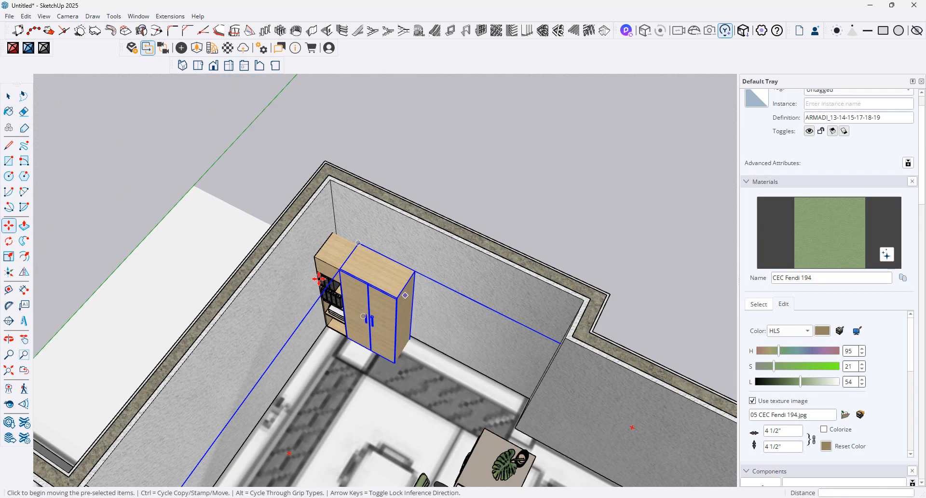
key("ctrl")
left_click(342, 271)
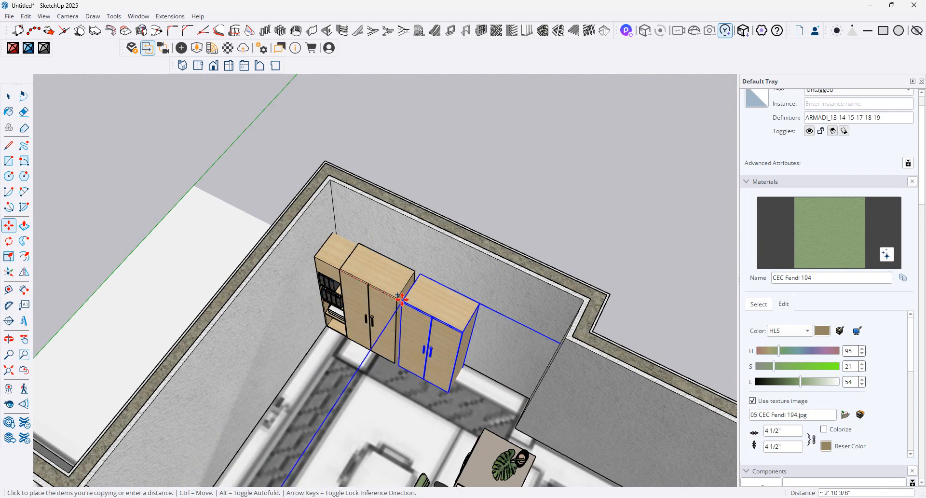
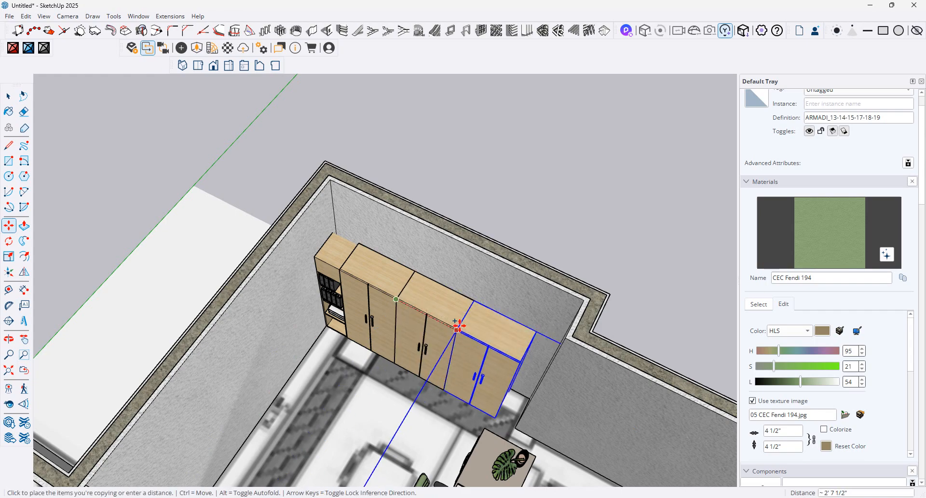
left_click(460, 323)
scroll(458, 322, "down", 3)
scroll(435, 315, "down", 1)
middle_click_drag(436, 315, 497, 339)
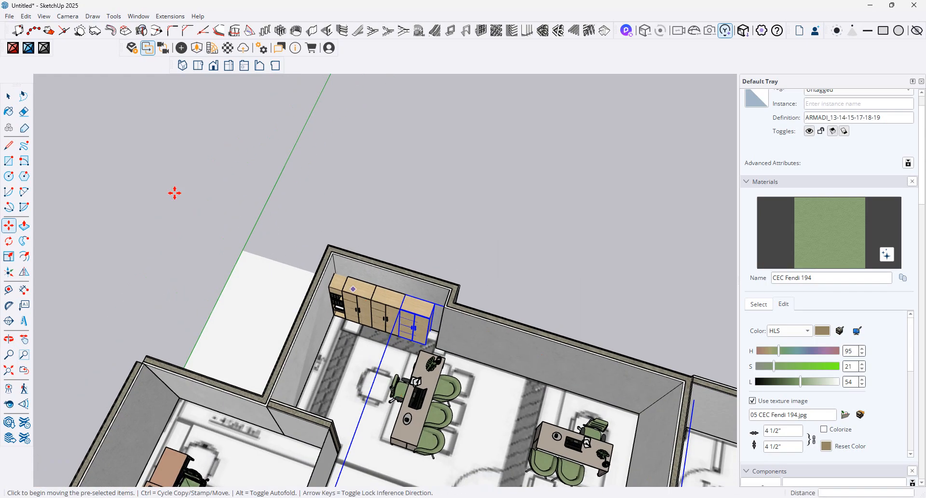
Step: Copy the shelf unit and three two-door cabinets together to the wall behind the neighbouring desk beside the toilet zone
left_click(8, 96)
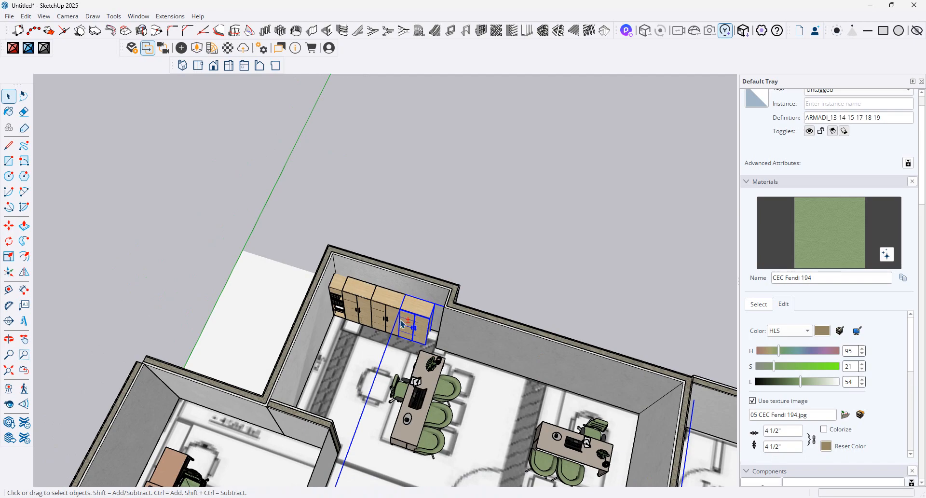
left_click(341, 292)
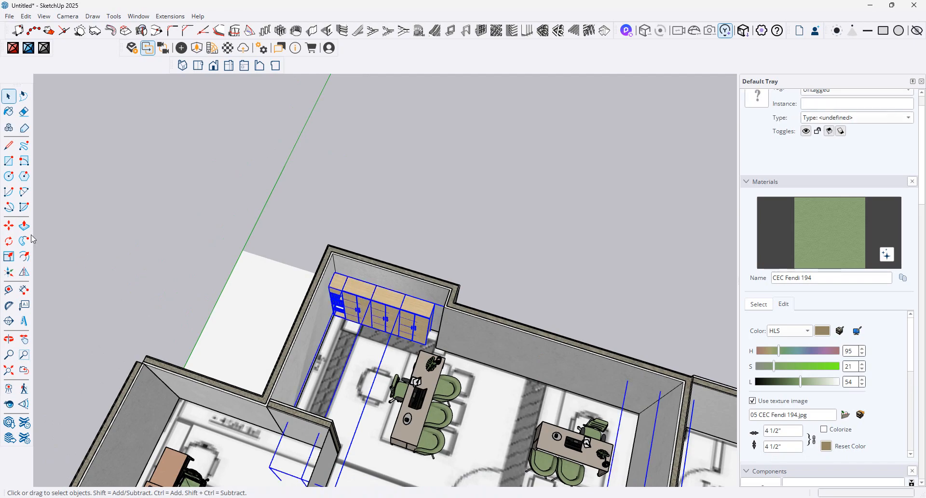
key("m")
left_click(336, 274)
key("ctrl")
scroll(420, 314, "down", 3)
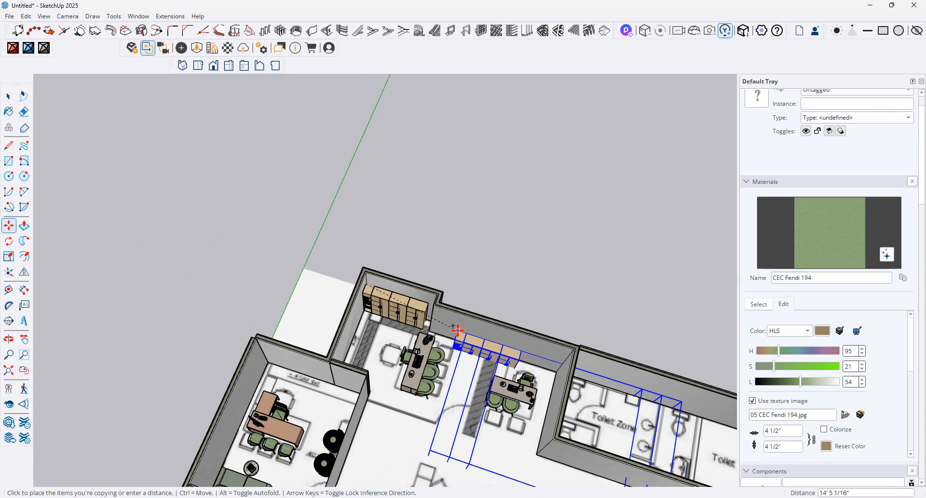
scroll(482, 337, "down", 3)
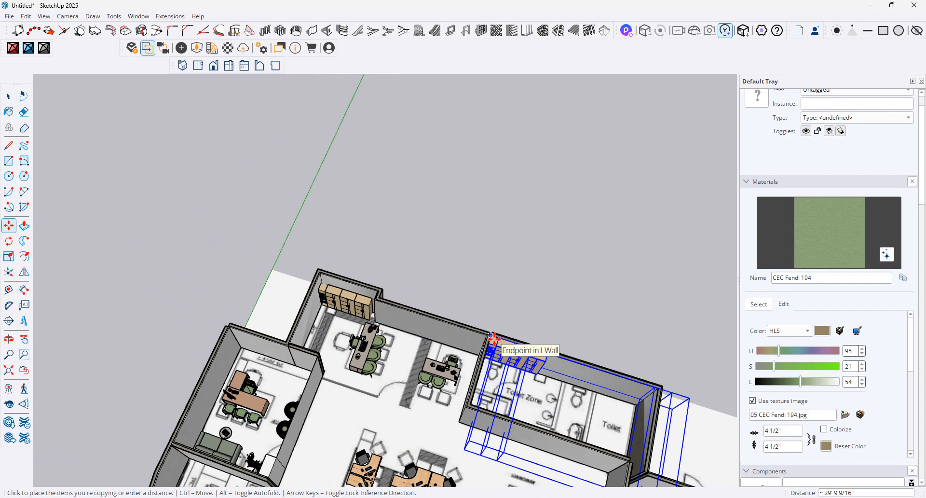
scroll(427, 331, "up", 3)
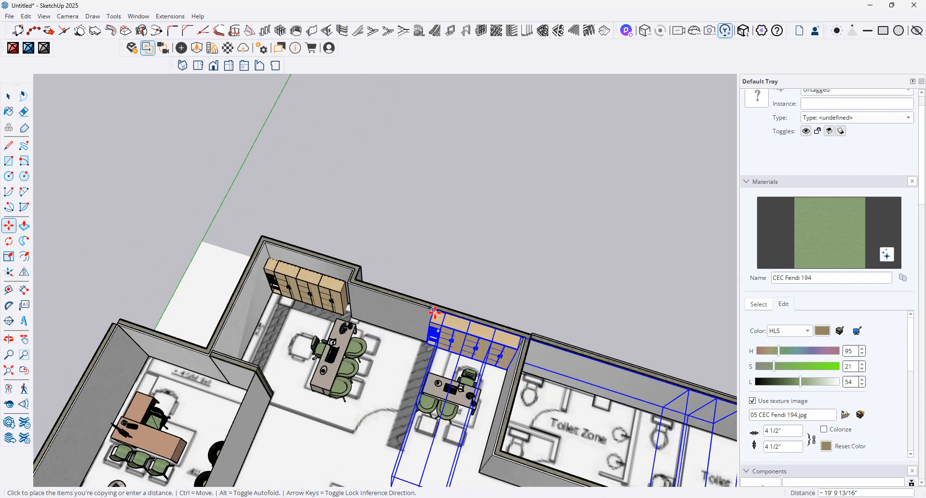
left_click(435, 313)
Step: Lower the copied cabinet row to the floor behind the desk and shift it about 3 9/16" into place
scroll(434, 328, "up", 5)
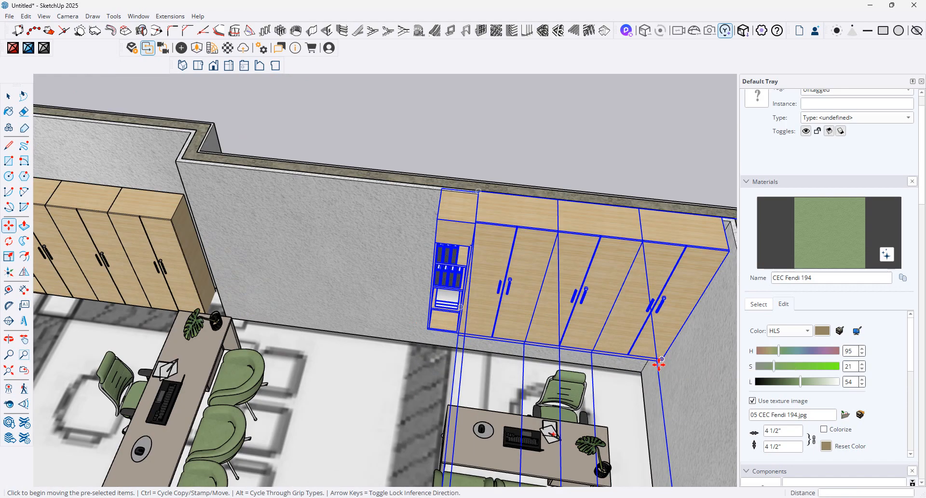
scroll(660, 360, "up", 3)
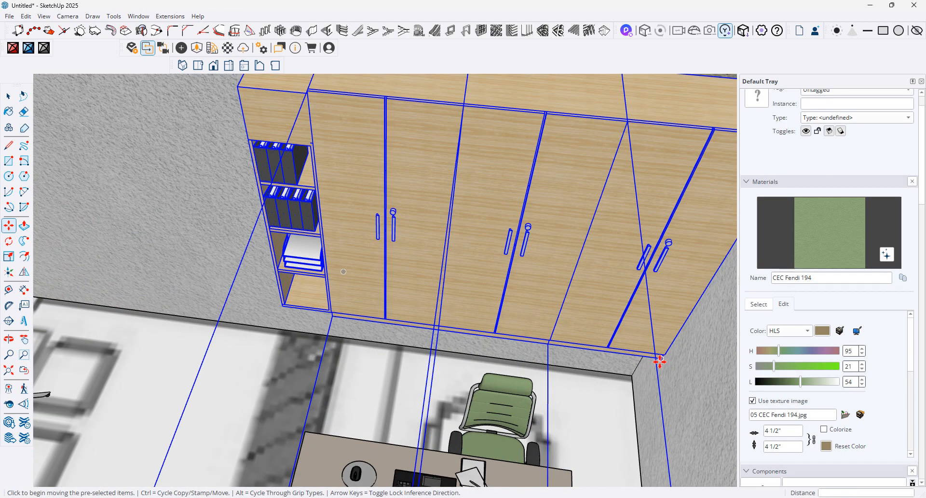
left_click(659, 361)
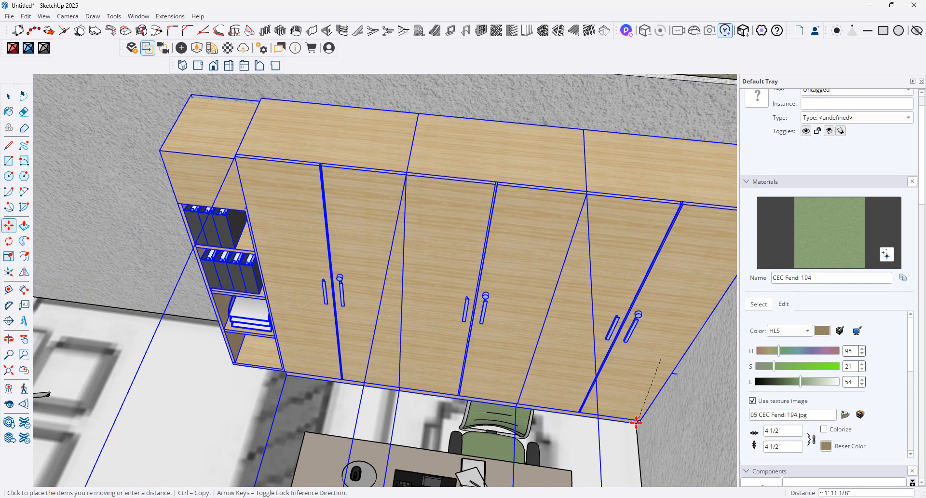
scroll(626, 428, "down", 3)
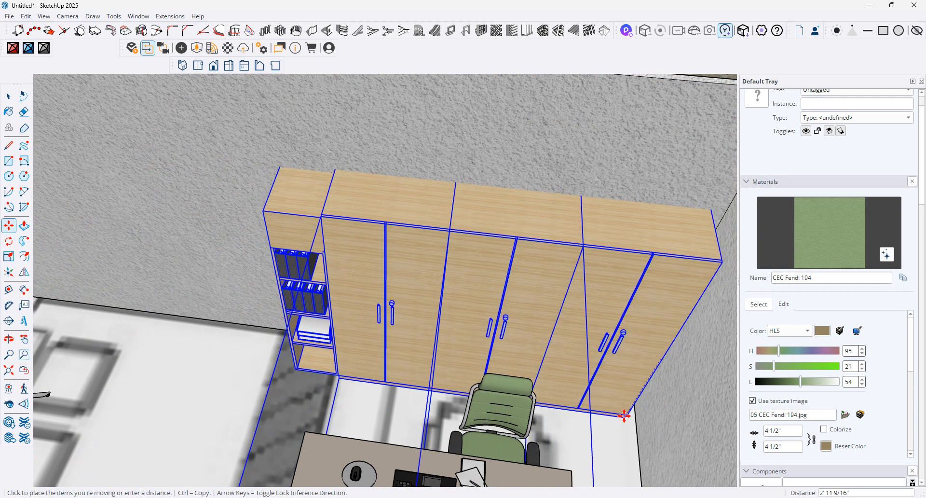
scroll(624, 423, "down", 3)
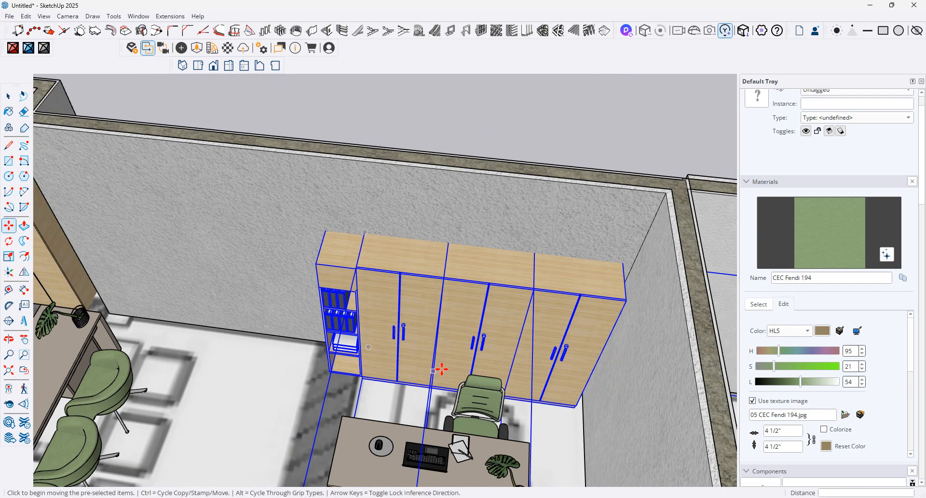
scroll(557, 312, "up", 2)
left_click(567, 315)
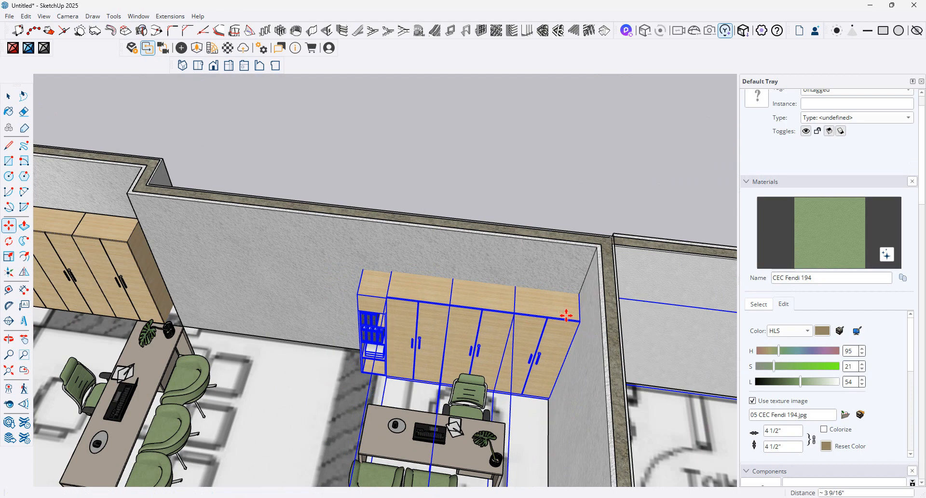
Step: Copy the cabinet row from behind that desk to the free space outside the building, about 40' 3 15/16" away
scroll(567, 316, "down", 5)
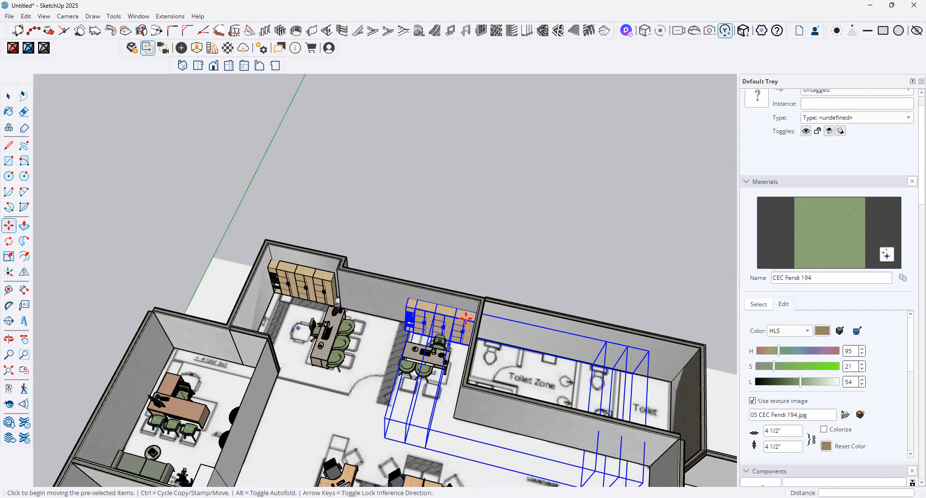
scroll(466, 319, "down", 2)
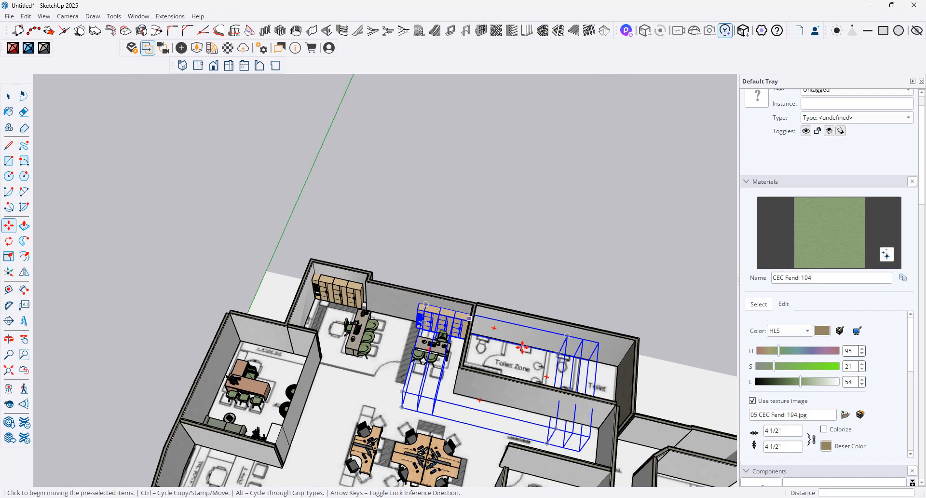
left_click(445, 321)
key("ctrl")
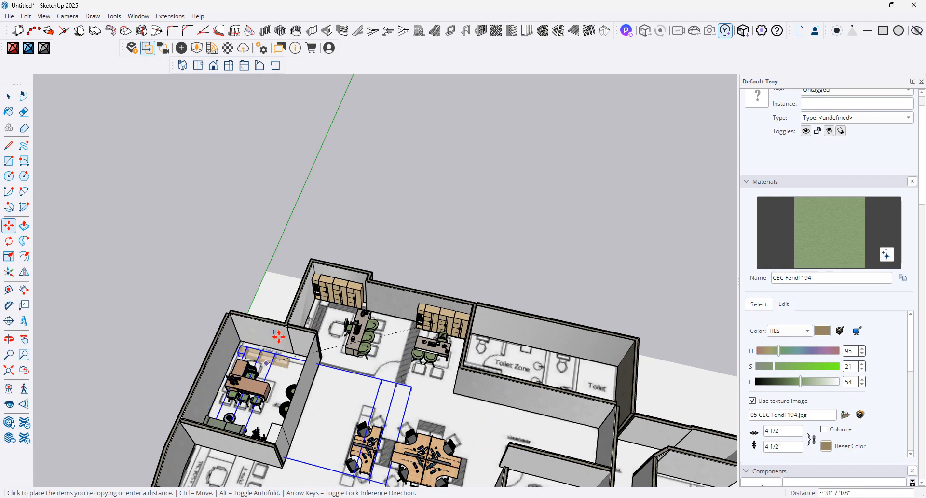
left_click(298, 206)
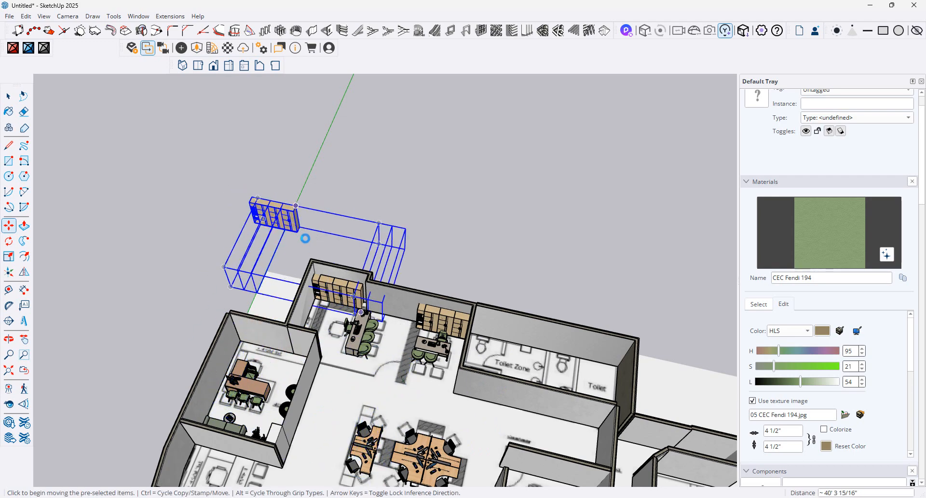
Step: Move the outside cabinet row about 29' 8 11/16" into the office with the brown desk, against its back wall, and deselect it
left_click(303, 238)
scroll(303, 235, "up", 4)
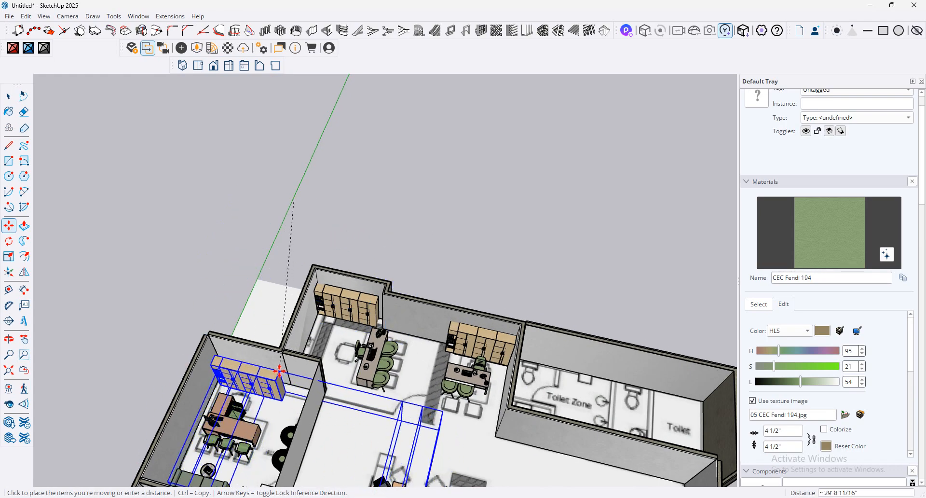
left_click(282, 372)
scroll(238, 380, "up", 2)
scroll(238, 380, "up", 2)
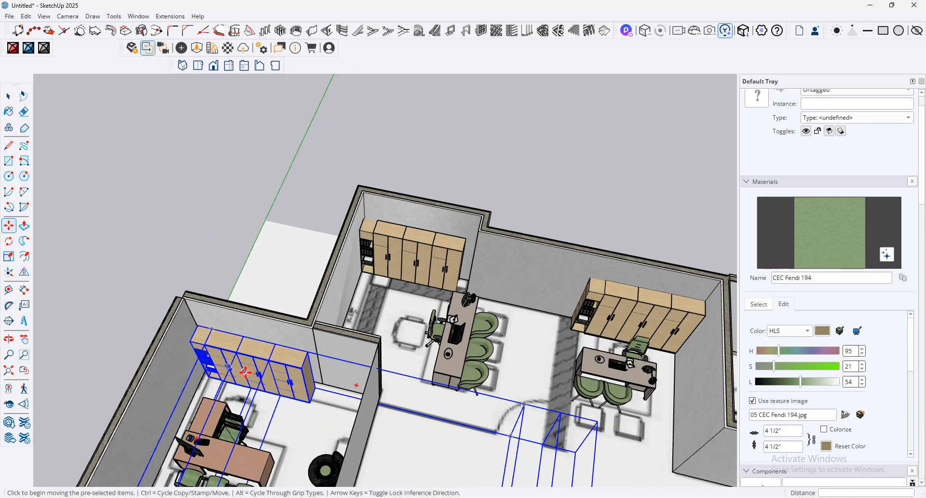
key("space")
left_click(168, 148)
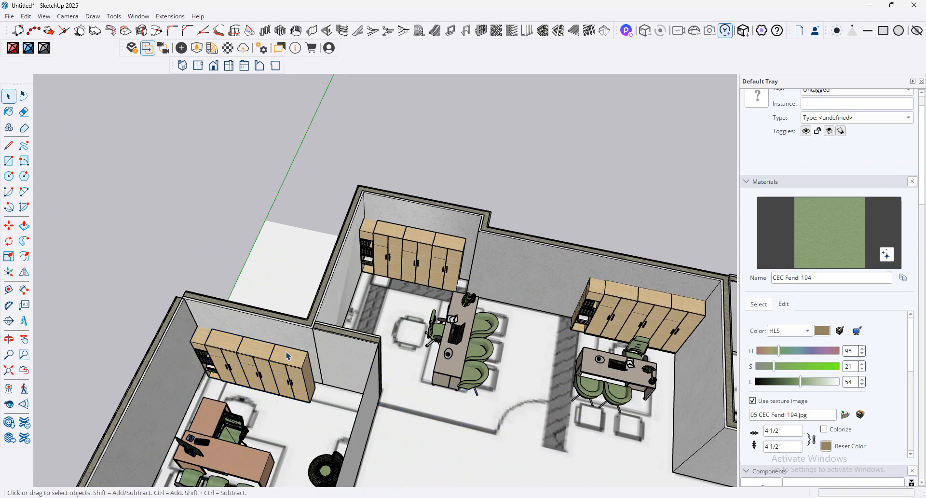
Step: Copy the end two-door cabinet about 2' 7 1/2" along the wall to extend the row behind the brown desk
left_click(292, 381)
left_click(15, 223)
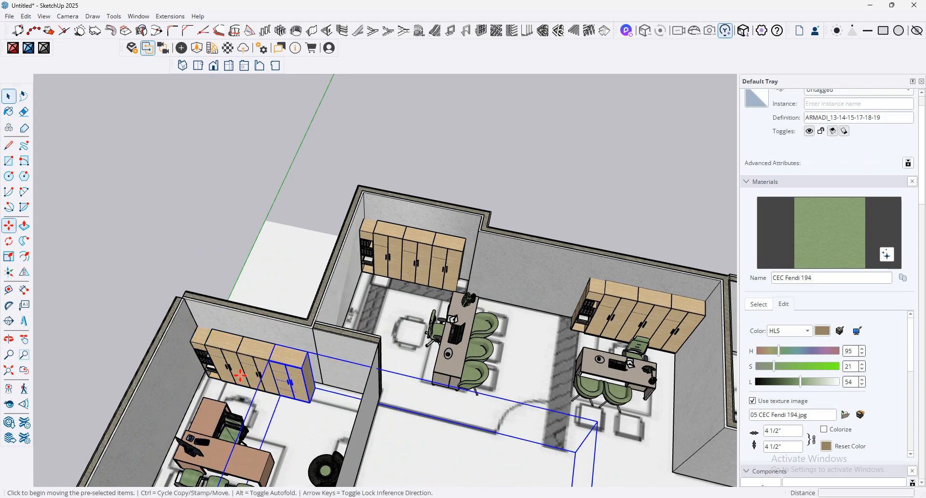
key("ctrl")
left_click(276, 347)
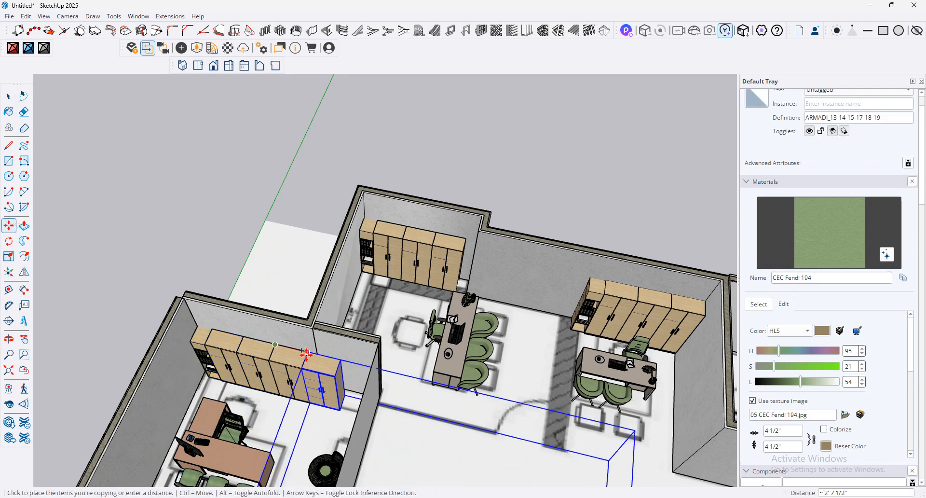
left_click(306, 357)
left_click(9, 97)
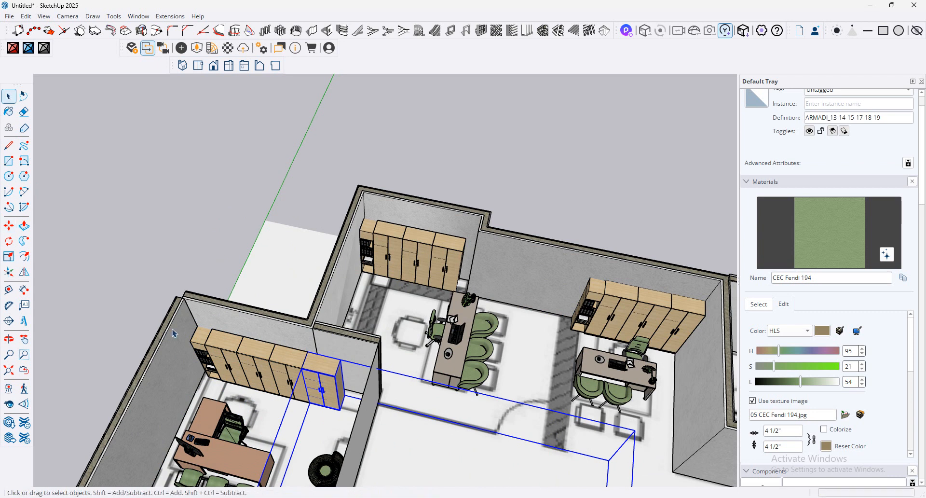
Step: Copy the open shelf unit from the start of the row to its far end and nudge it about 2 15/16" against the last cabinet
left_click(209, 350)
left_click(198, 346)
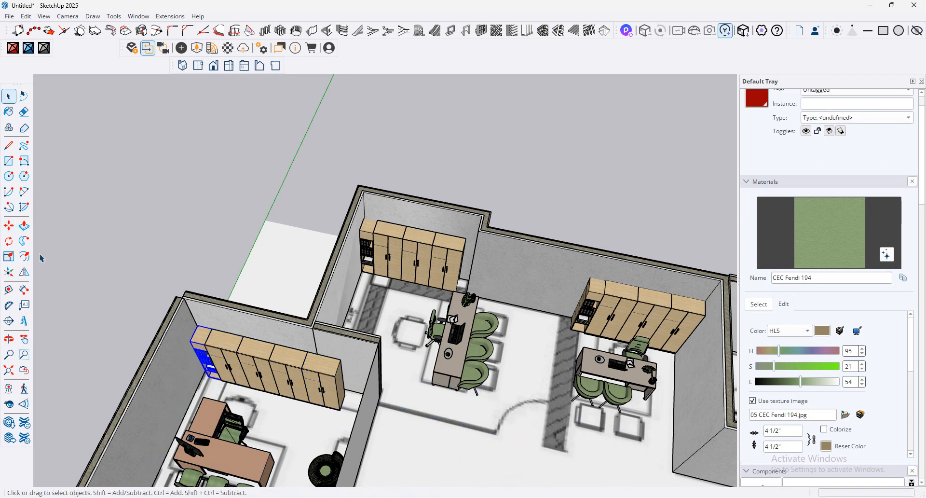
left_click(9, 225)
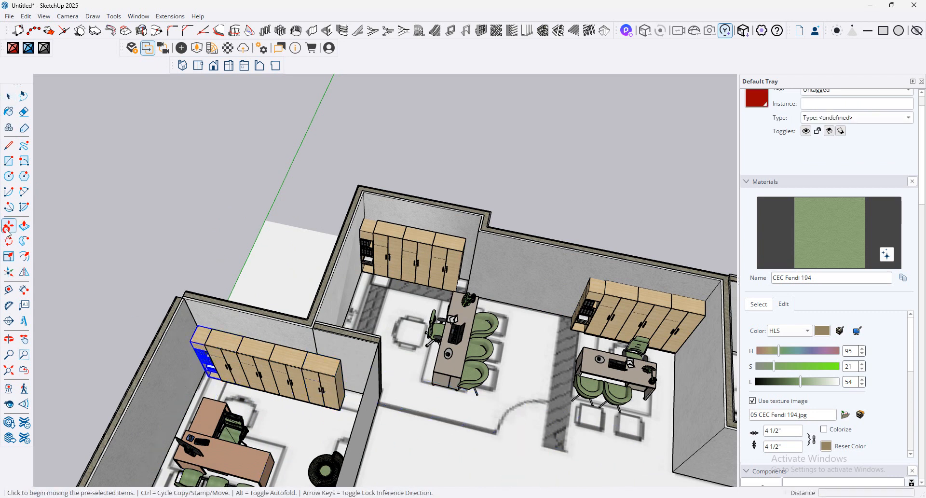
left_click(195, 330)
key("ctrl")
key("ctrl")
scroll(333, 410, "up", 5)
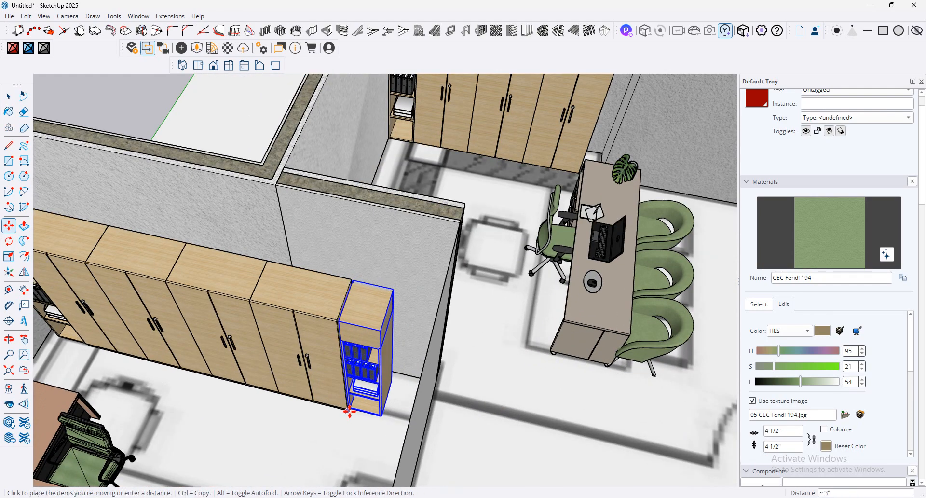
left_click(350, 412)
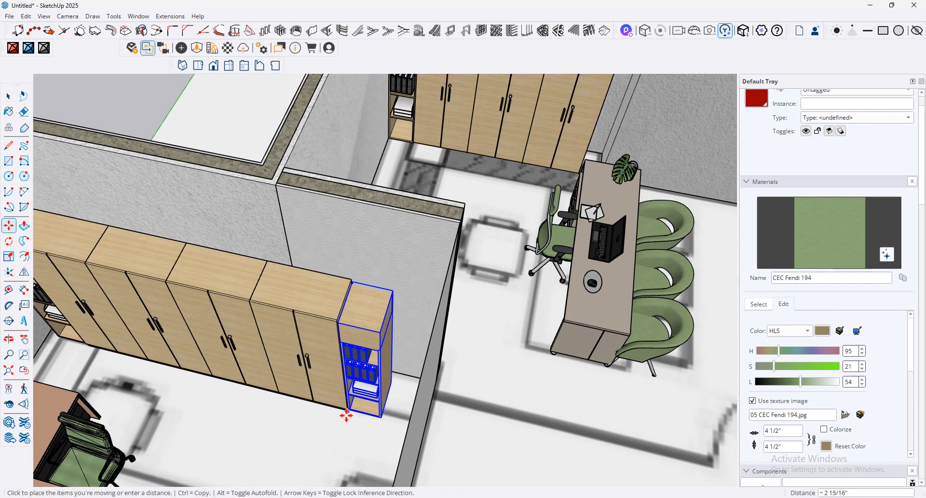
Step: Stretch the copied shelf unit along the row to fill the remaining gap up to the side wall
key("s")
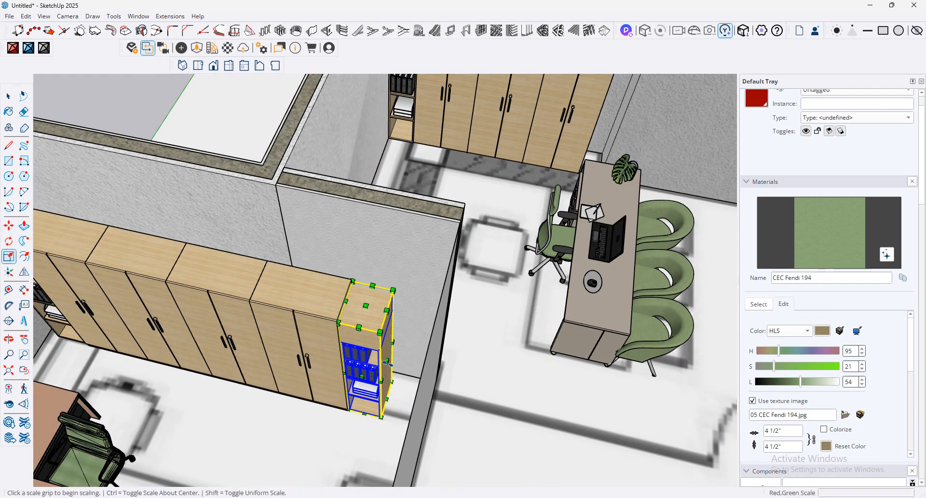
left_click_drag(387, 360, 436, 360)
scroll(551, 291, "down", 4)
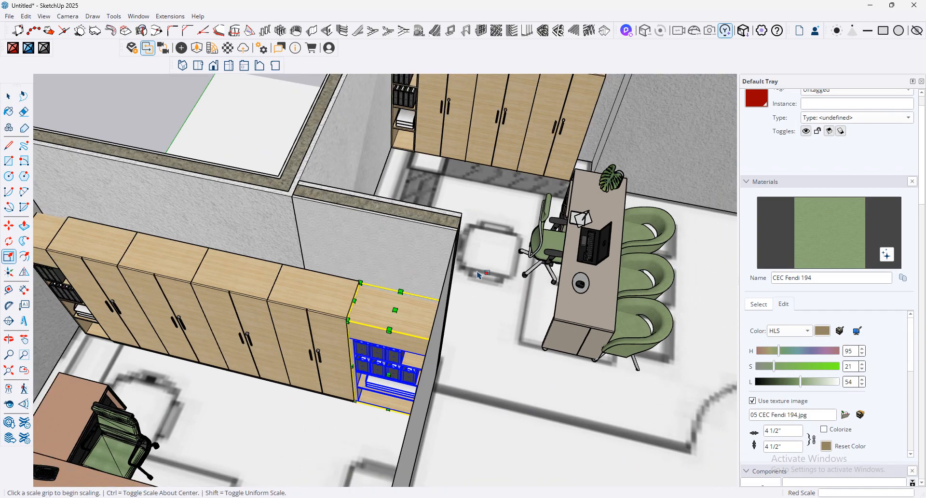
Step: Recolour the CEC Fendi 194 material to match the greige desk in the neighbouring office, after trying the brown desk's colour
left_click(759, 304)
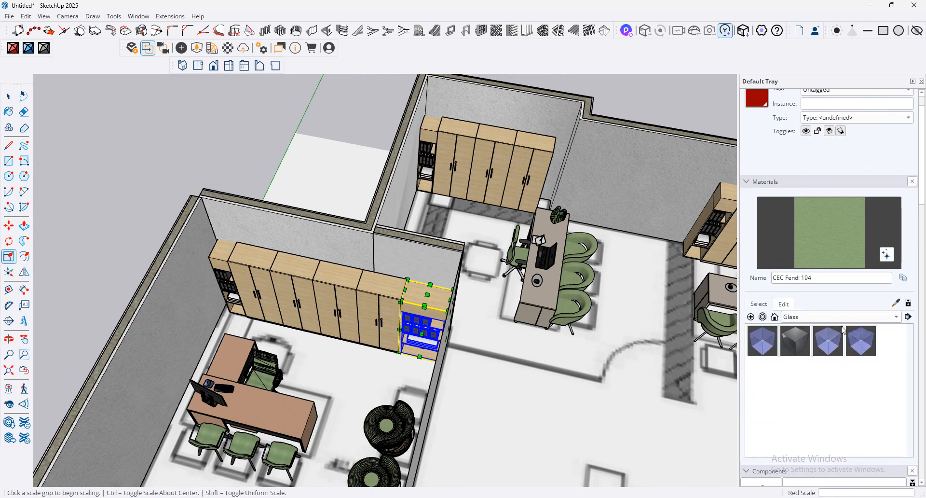
left_click(784, 304)
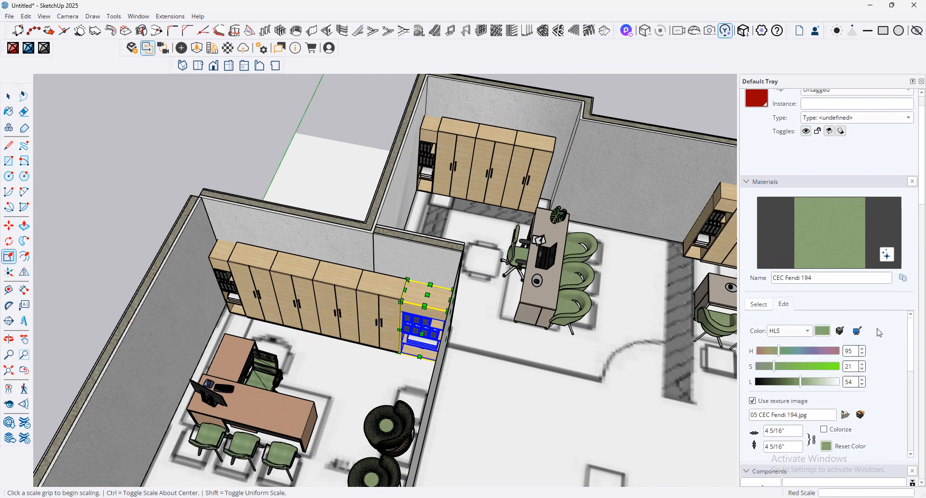
left_click(839, 331)
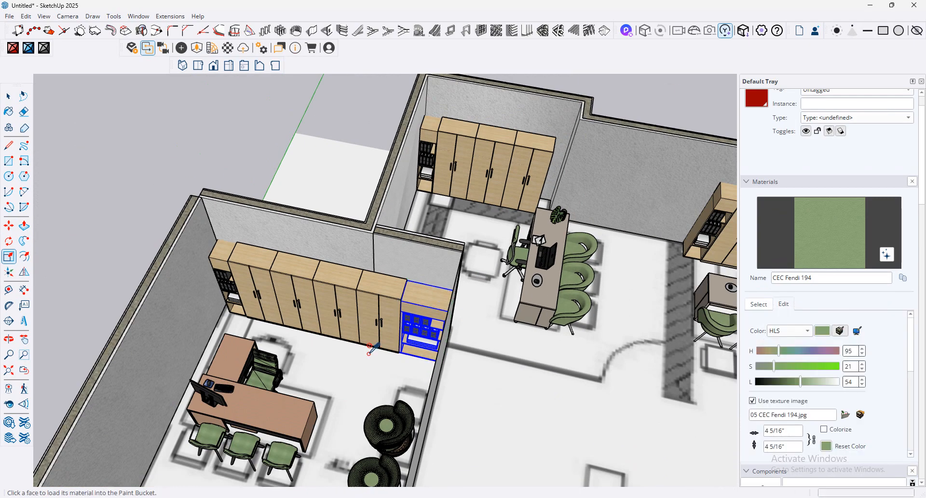
left_click(280, 405)
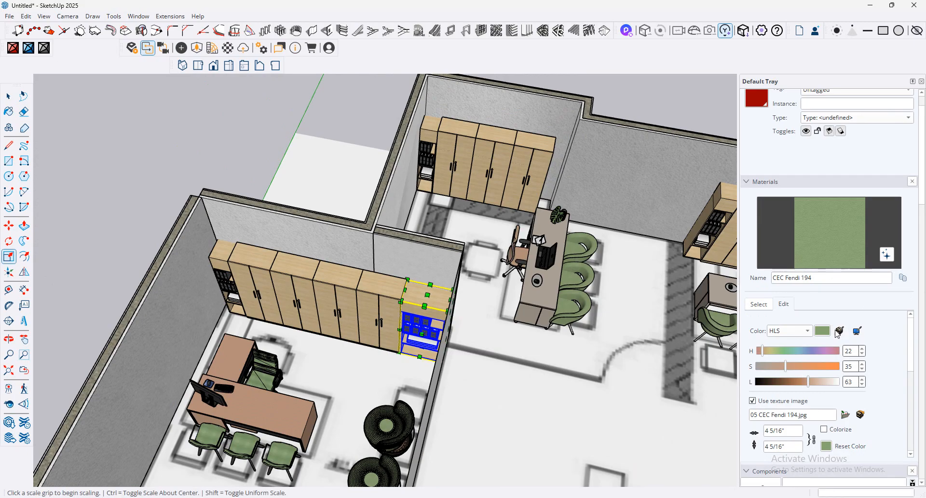
left_click(546, 289)
key("s")
scroll(425, 309, "down", 2)
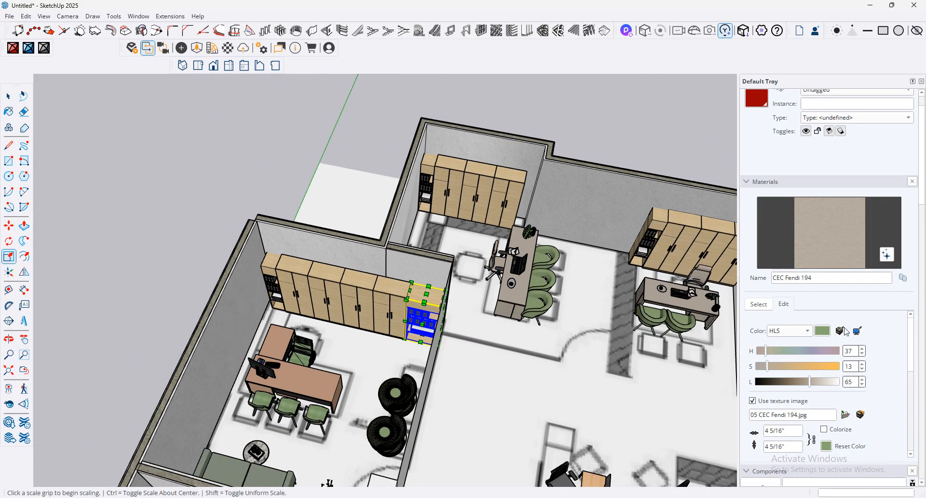
Step: Sample the brown desk's wood material 0042_Sienna and match its colour to the greige desk in the neighbouring office
left_click(760, 305)
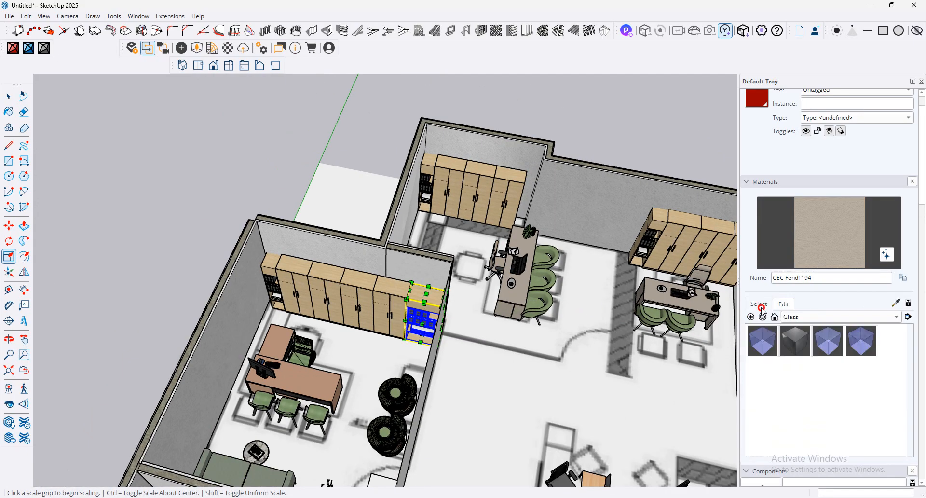
left_click(896, 303)
left_click(316, 380)
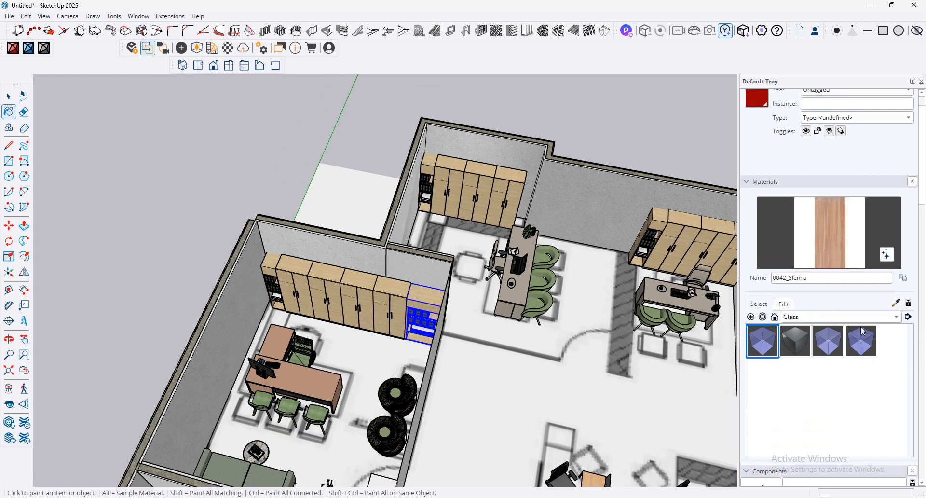
left_click(790, 304)
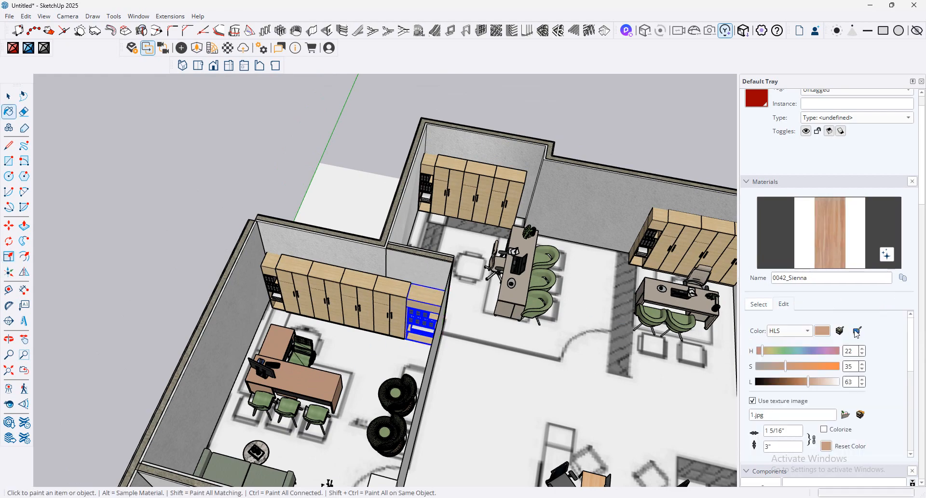
left_click(839, 331)
left_click(521, 285)
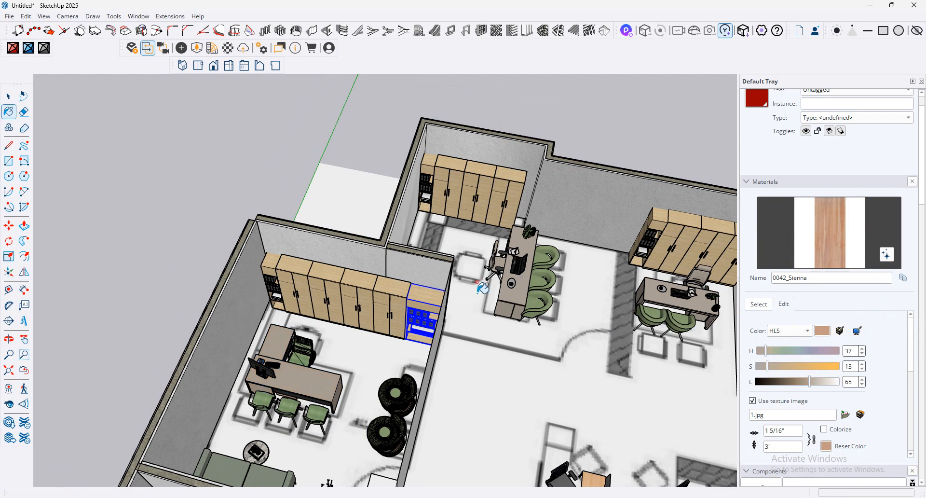
Step: Inspect the furnished offices and the open boundary of the neighbouring office from several angles
scroll(478, 289, "down", 5)
scroll(440, 317, "down", 2)
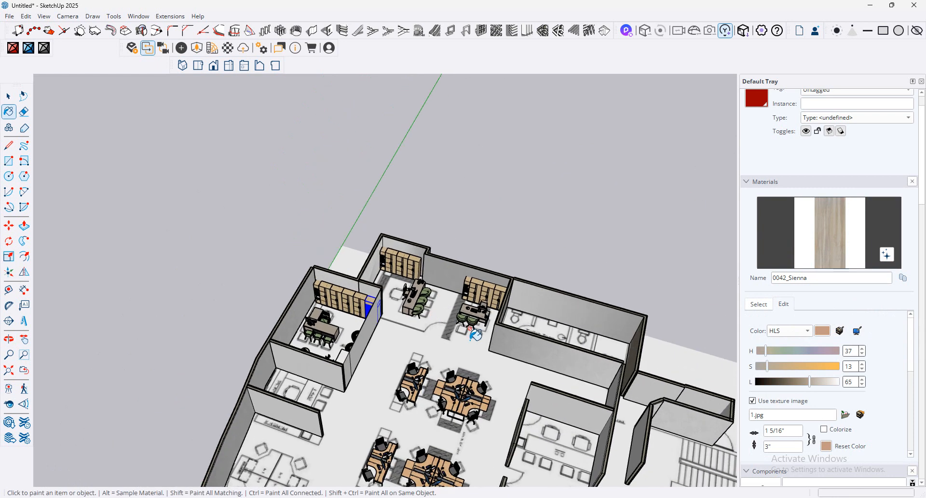
mouse_move(463, 333)
middle_mouse_down()
mouse_move(493, 310)
mouse_move(372, 313)
middle_mouse_up()
scroll(492, 309, "up", 4)
scroll(424, 306, "up", 2)
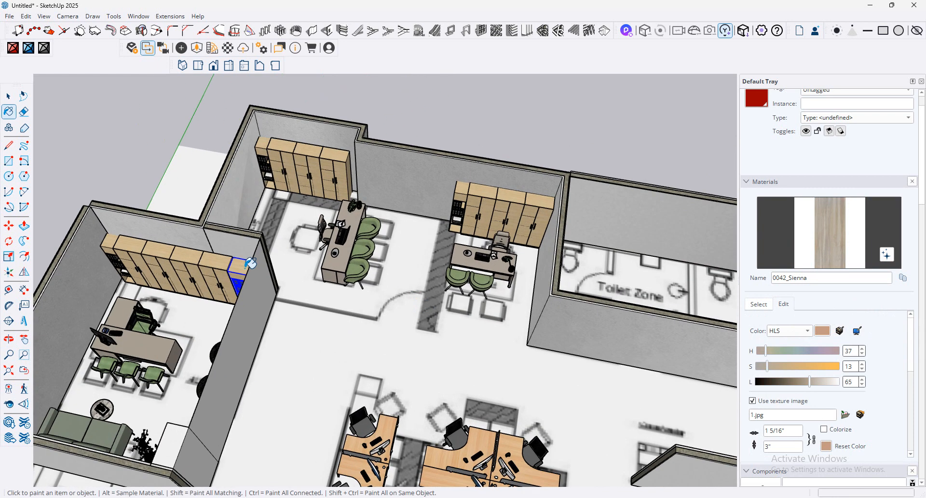
scroll(279, 315, "down", 2)
mouse_move(279, 315)
middle_mouse_down()
mouse_move(309, 304)
mouse_move(244, 277)
middle_mouse_up()
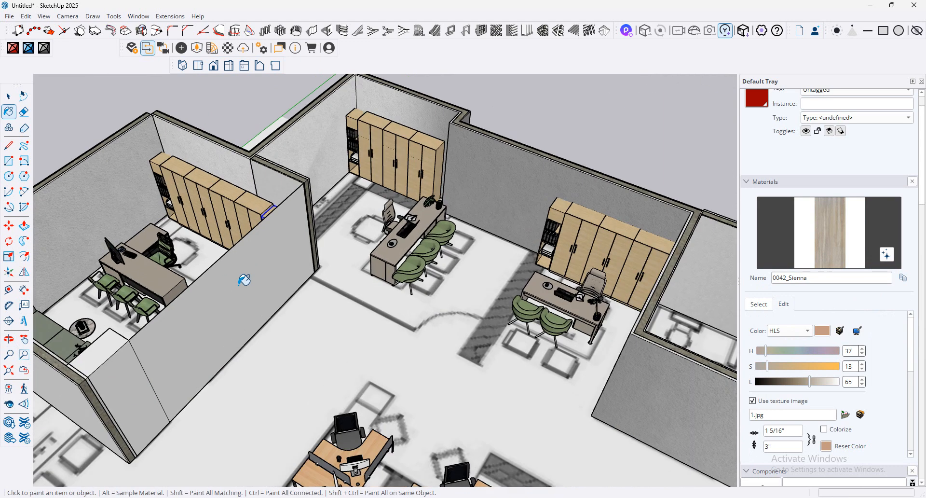
scroll(411, 267, "up", 3)
scroll(412, 267, "down", 3)
middle_click_drag(236, 323, 301, 269)
scroll(301, 269, "up", 3)
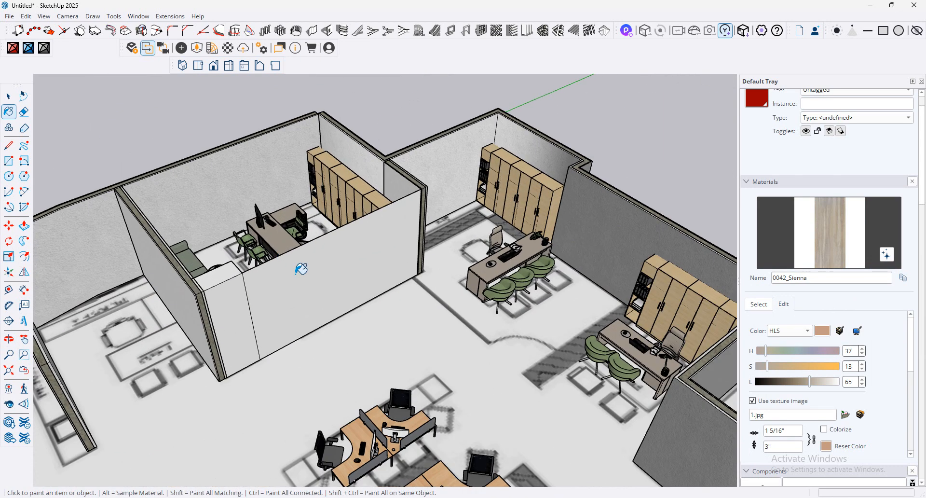
Step: Draw a full-height vertical partition face about 10' long from the office wall's end along the plan line beside the neighbouring office
left_click(9, 160)
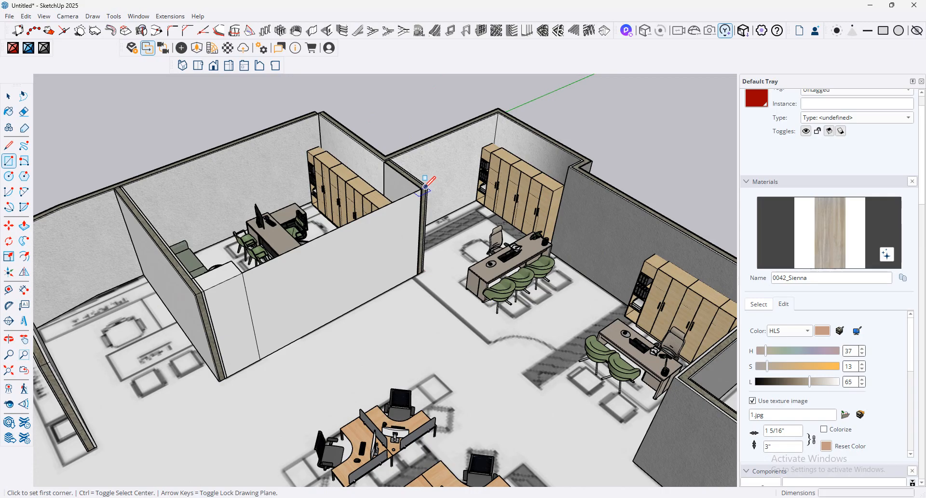
left_click(488, 346)
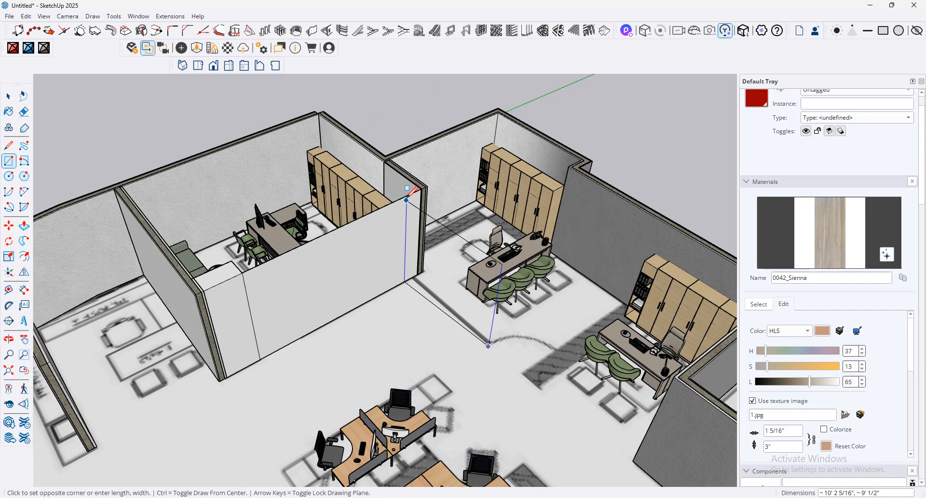
key("l")
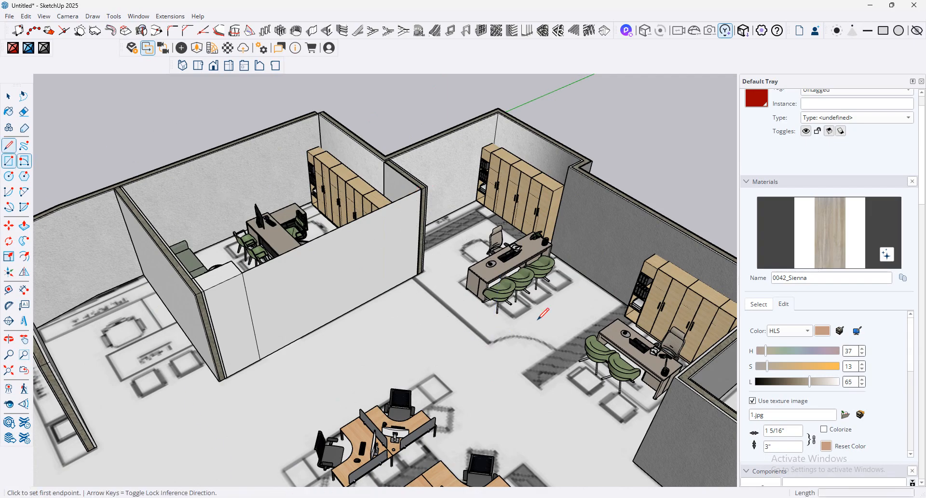
left_click(412, 276)
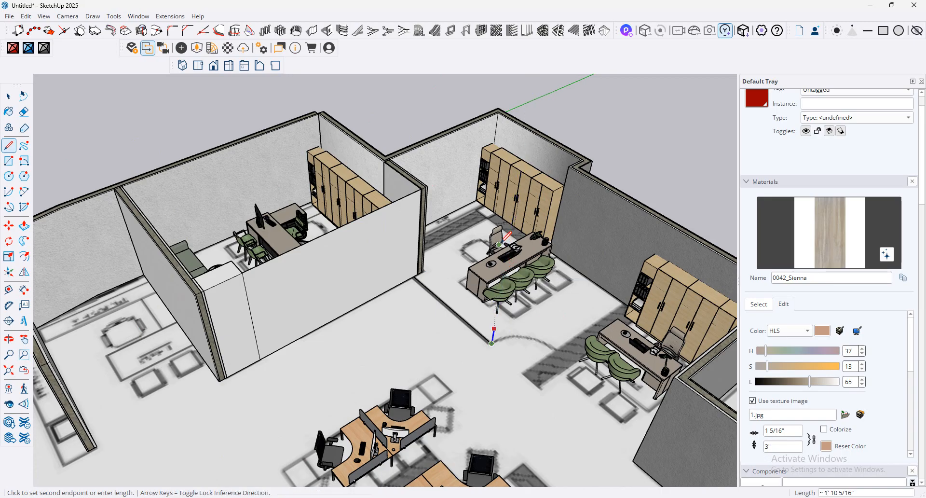
left_click(421, 191)
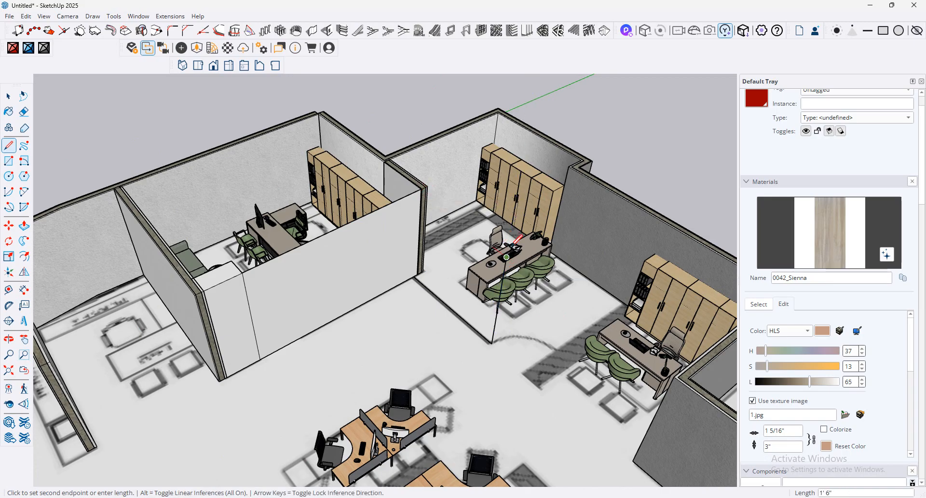
left_click(414, 190)
Step: Mark a height of 8' from the floor on the partition's vertical edge at the wall corner
left_click(413, 280)
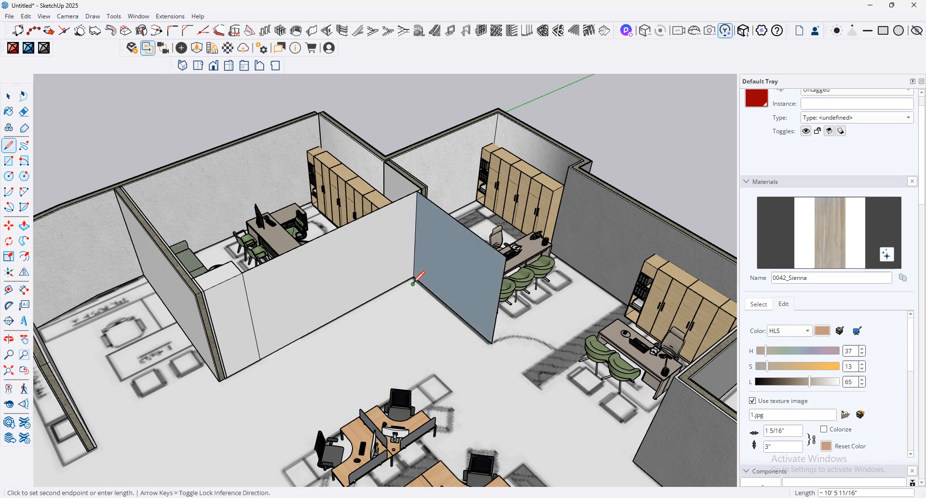
scroll(548, 330, "down", 1)
middle_click_drag(549, 382, 510, 247)
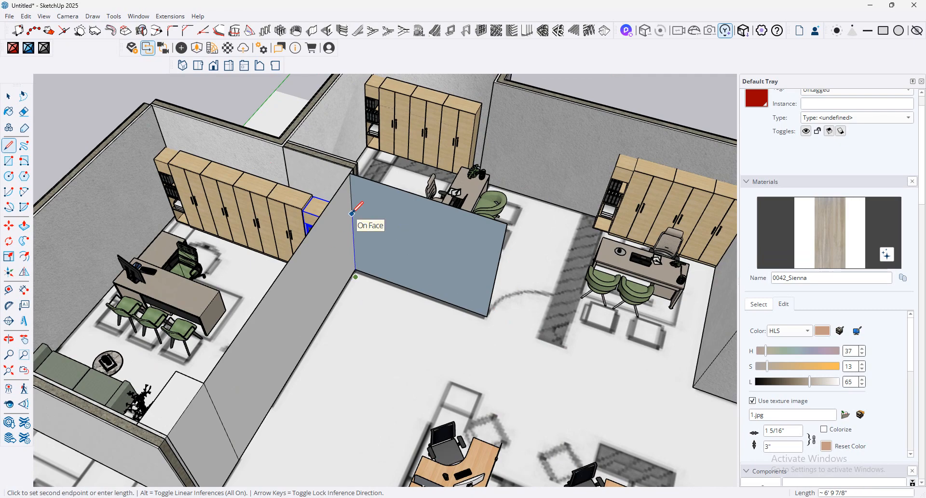
type("8")
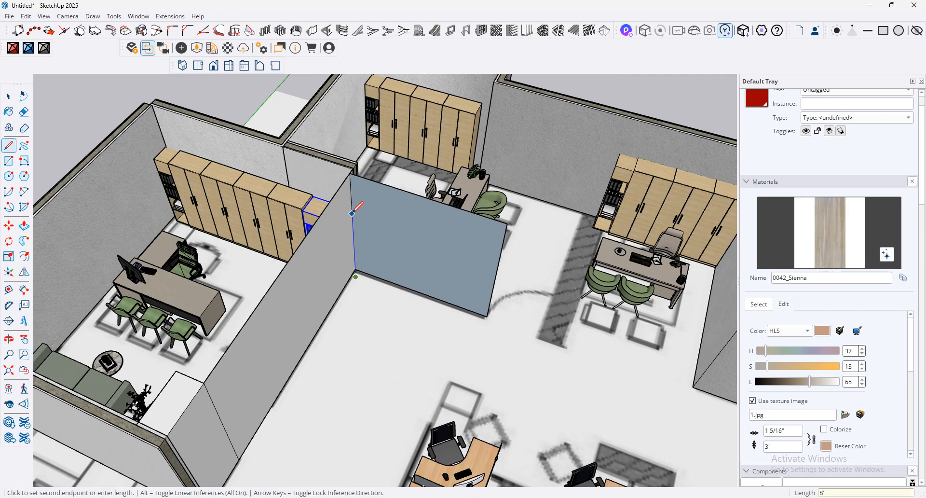
key("Escape")
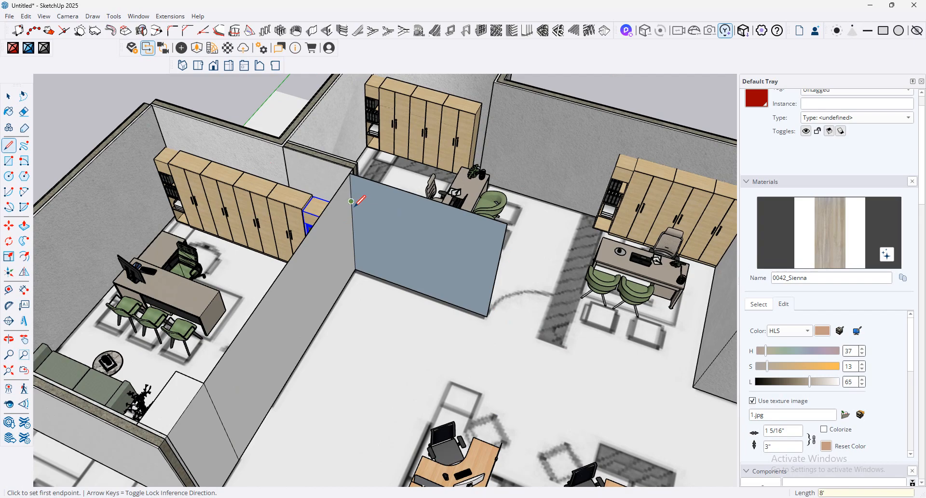
Step: Draw lines from the 8' mark across the short partition face and the adjoining partition of the sofa office
left_click(351, 201)
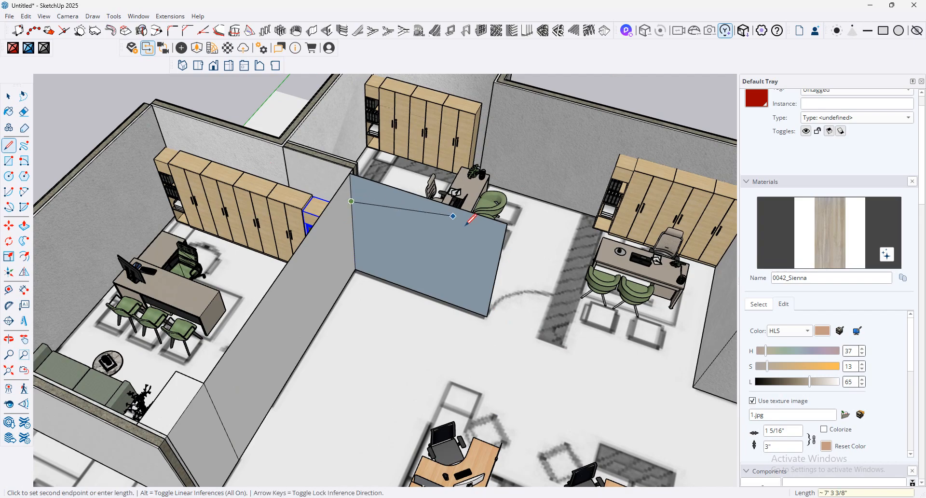
left_click(495, 249)
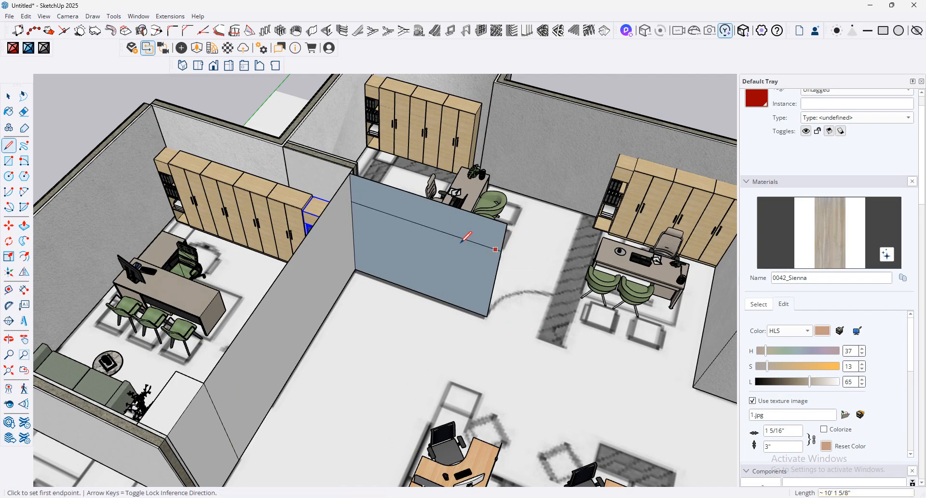
left_click(352, 201)
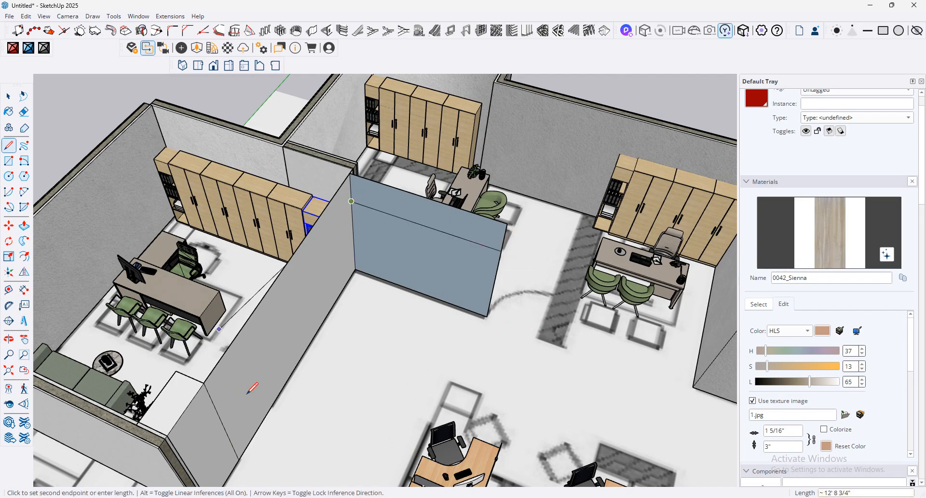
left_click(212, 406)
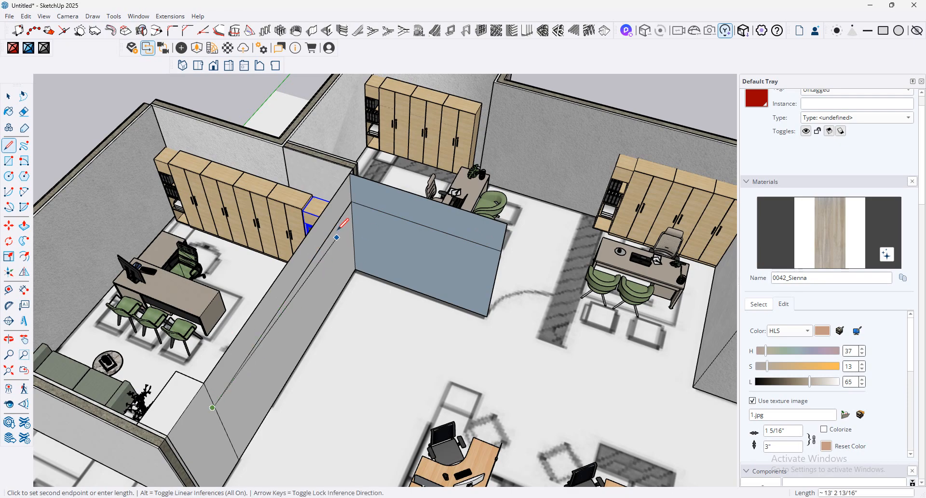
left_click(351, 199)
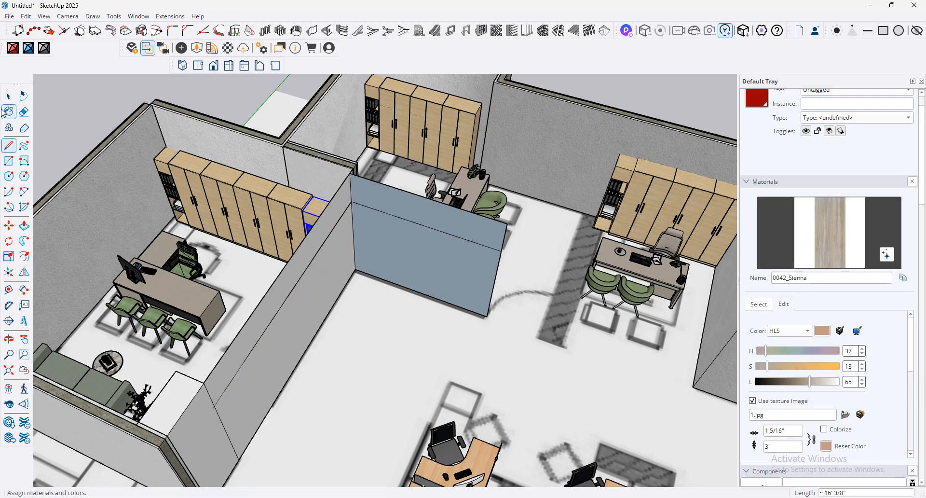
Step: Draw a rectangle about 2' 6" by 15' 11" over the strip above the line on the sofa office's partition
key("space")
left_click(341, 285)
middle_click_drag(340, 286, 358, 211)
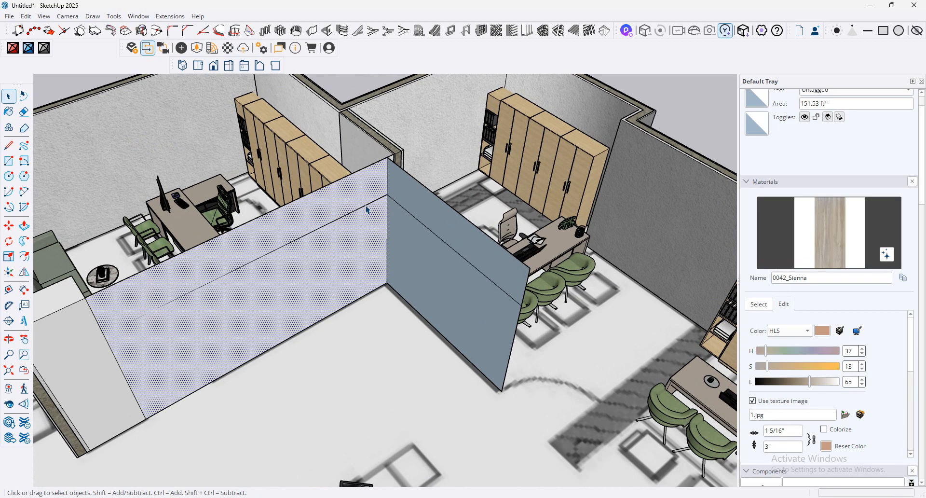
scroll(368, 208, "up", 4)
scroll(515, 193, "down", 5)
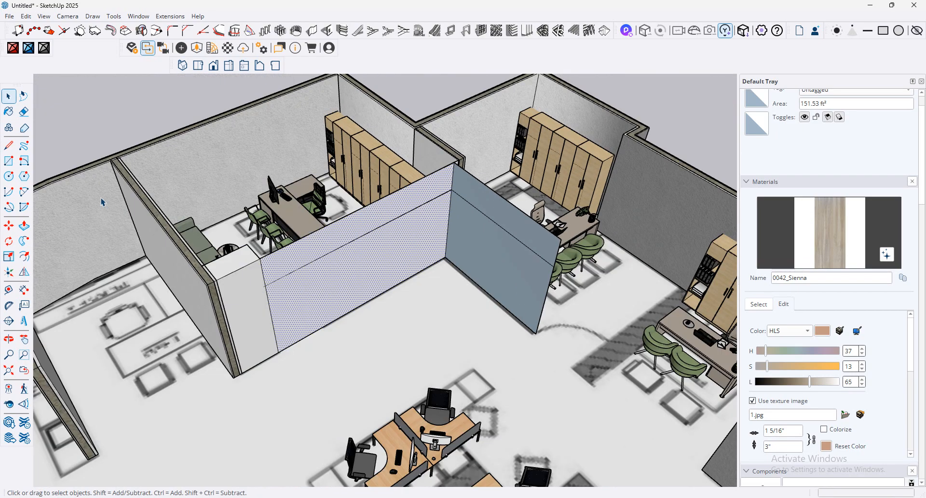
left_click(9, 160)
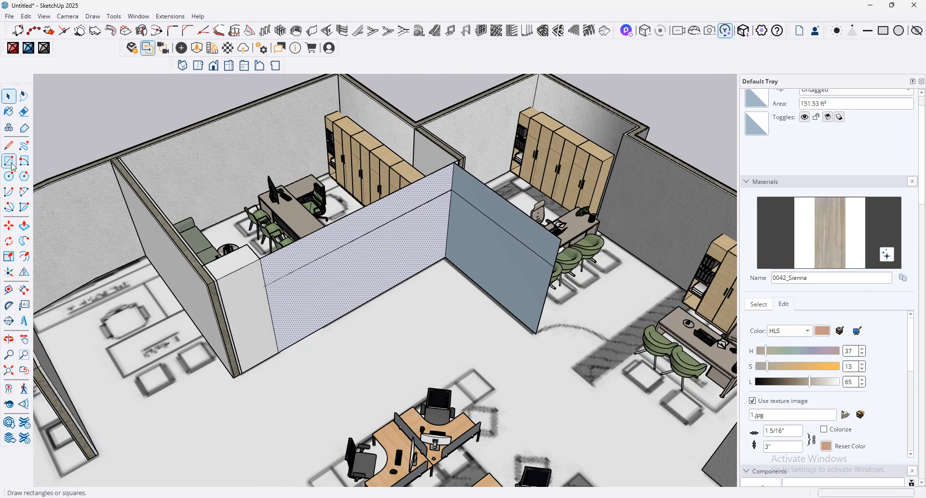
left_click(454, 161)
left_click(265, 285)
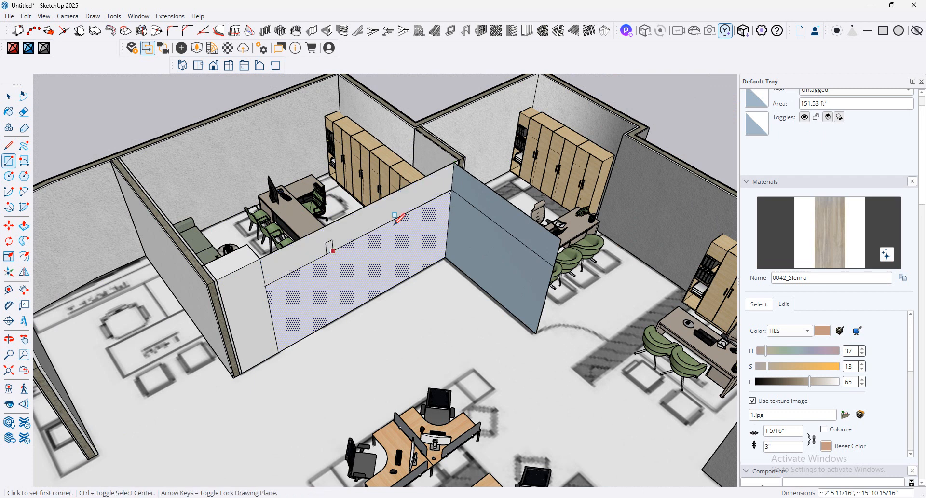
left_click(8, 96)
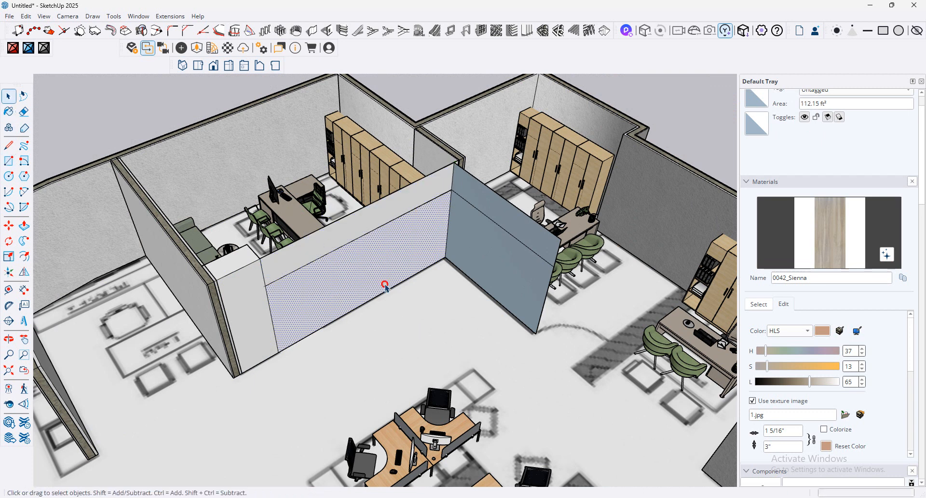
left_click(497, 265)
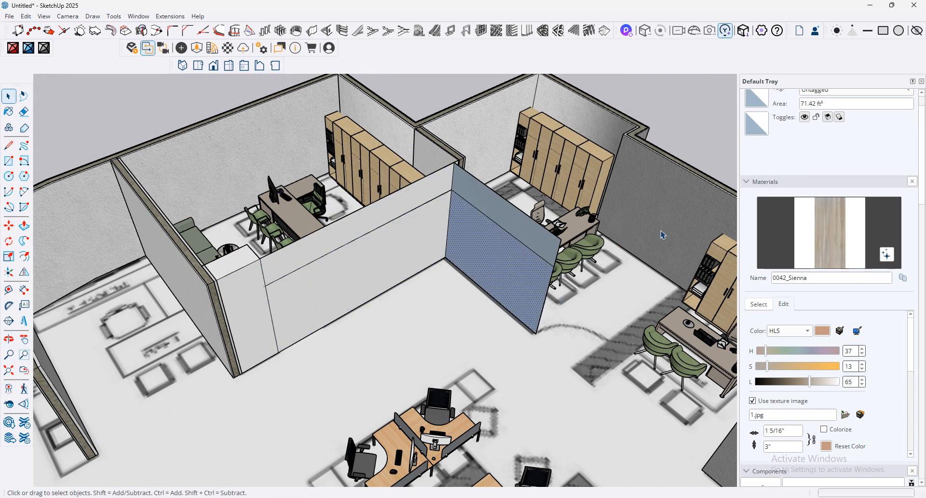
left_click(481, 30)
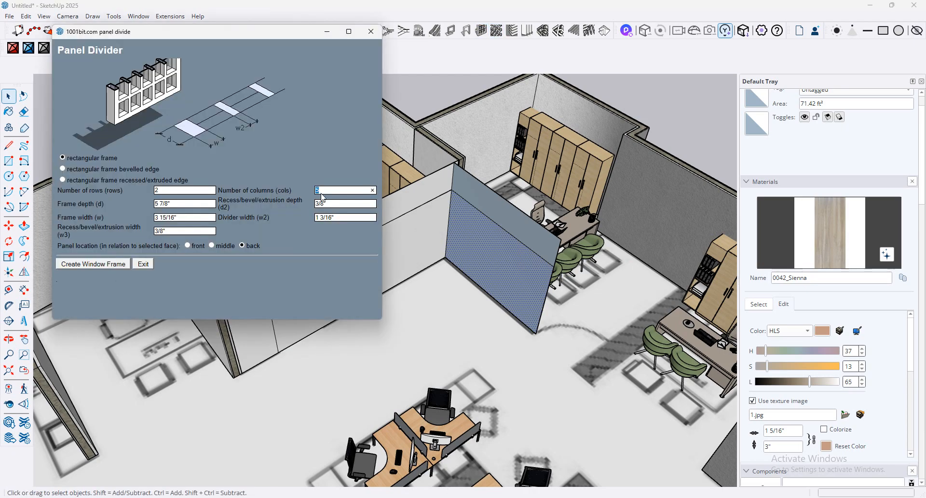
left_click(143, 264)
Step: Draw a vertical rectangle about 24' by 9' 6" from the sofa office's wall corner to the far office wall
left_click(8, 161)
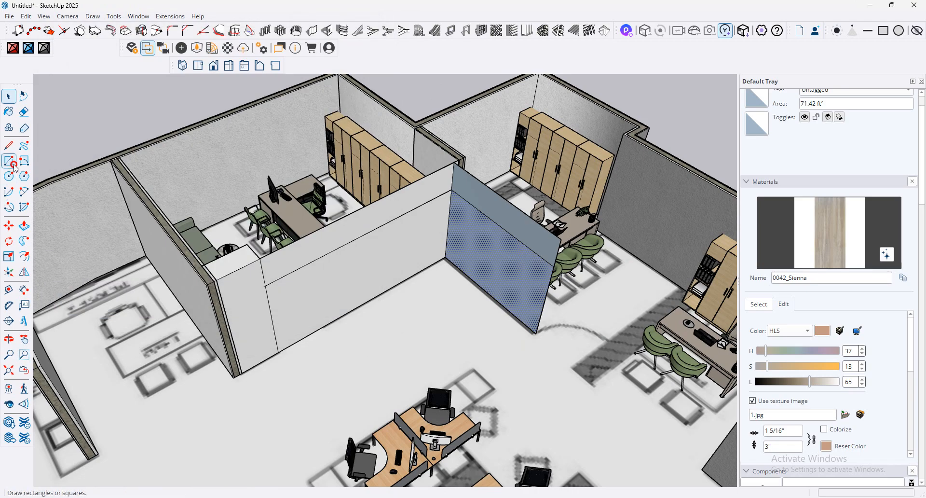
left_click(454, 160)
scroll(456, 162, "down", 4)
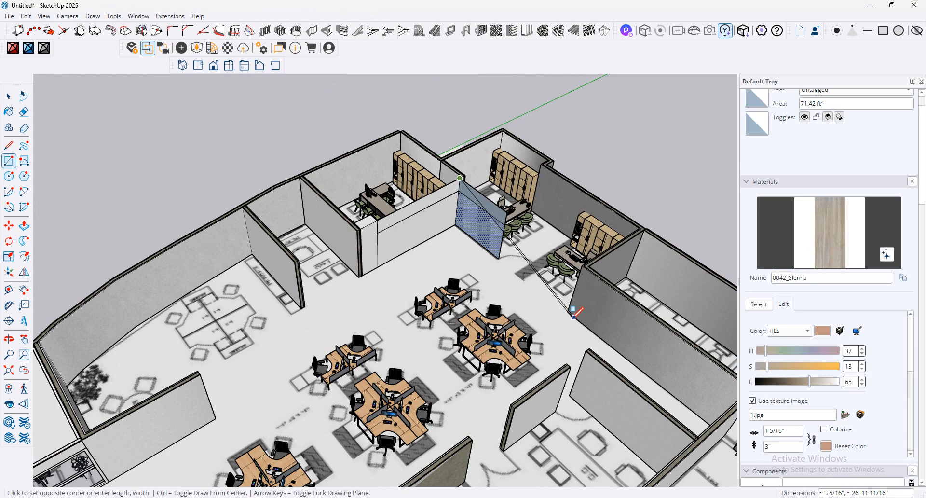
left_click(567, 311)
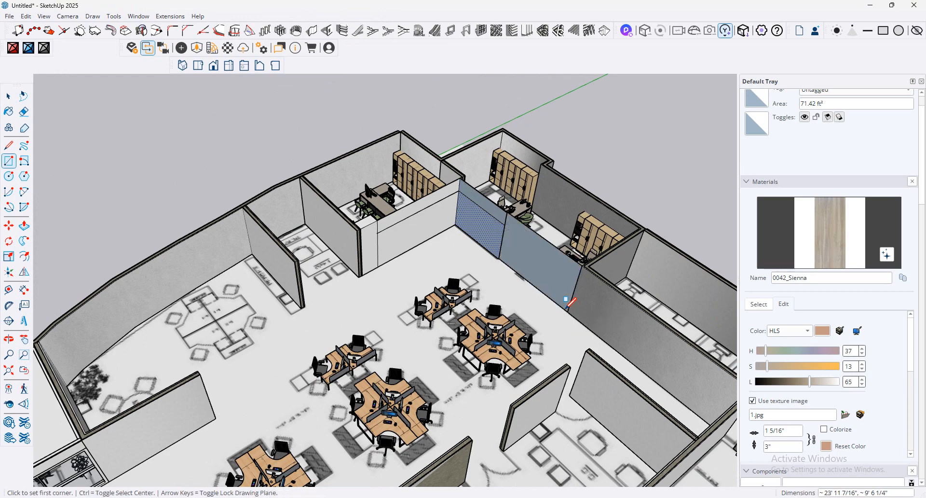
Step: Erase the partition faces and their dividing edges along the open boundary of the two neighbouring desk areas
left_click(24, 111)
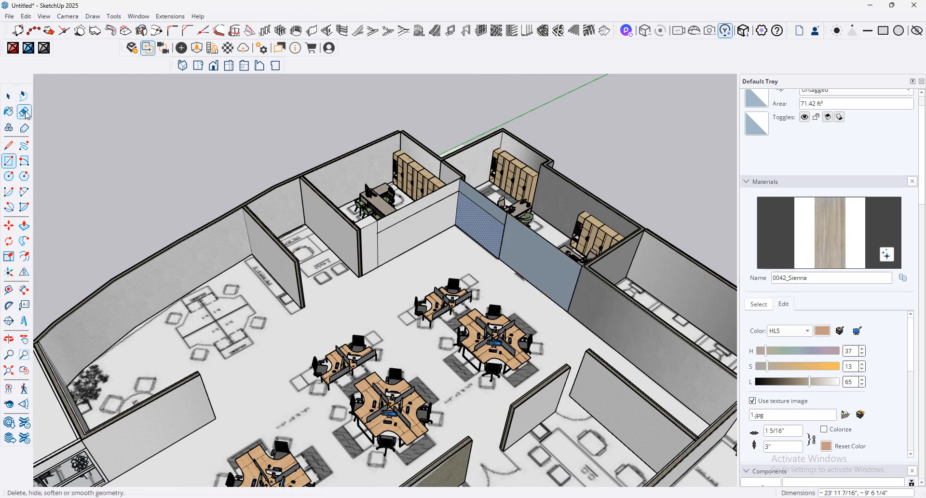
left_click(507, 227)
scroll(451, 188, "up", 5)
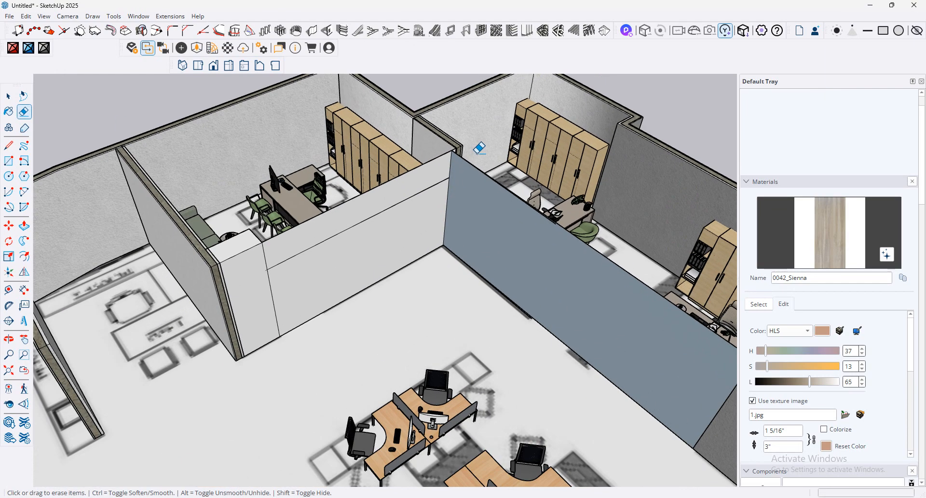
key("ctrl+z")
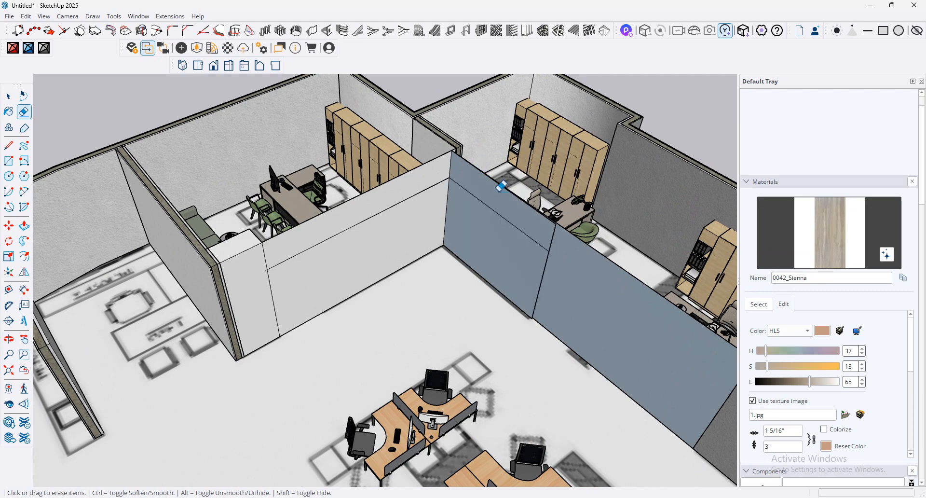
left_click(555, 224)
left_click(539, 248)
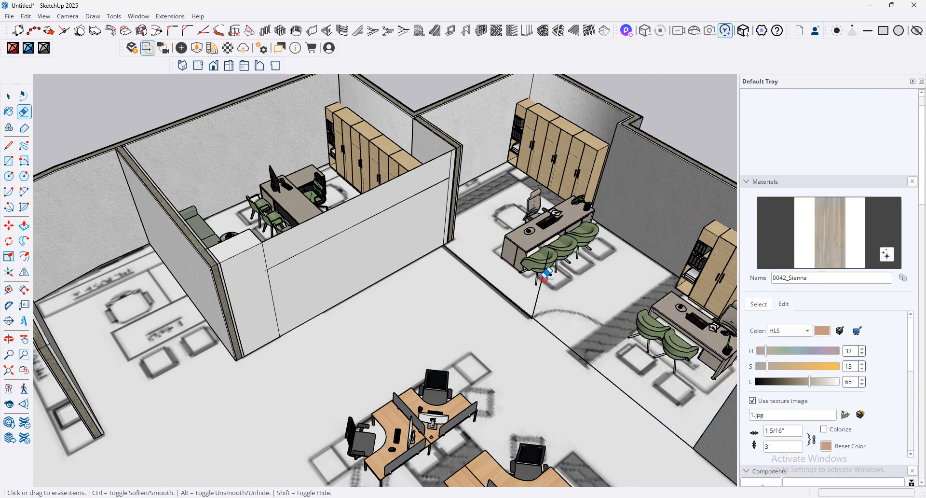
Step: Draw a floor line about 24' long from the far office wall's end to the base of the sofa office's wall corner
scroll(333, 193, "down", 3)
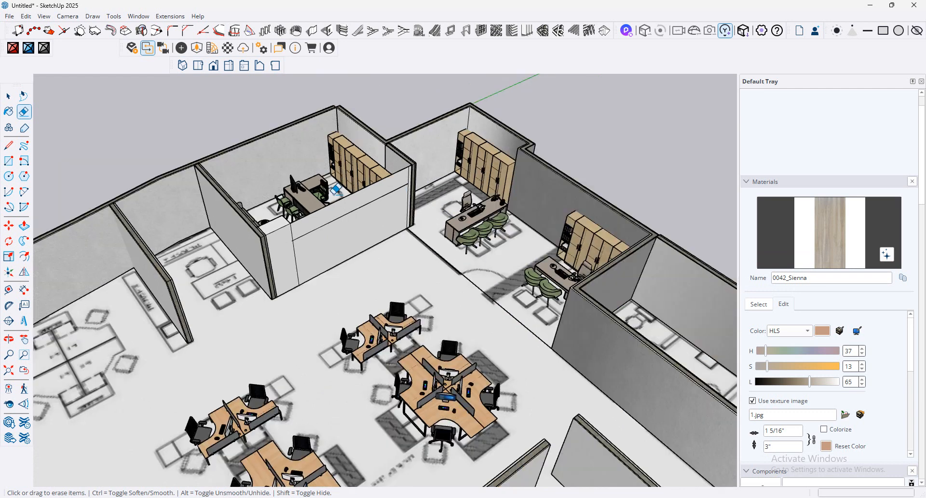
mouse_move(488, 258)
middle_mouse_down()
mouse_move(575, 341)
mouse_move(615, 355)
middle_mouse_up()
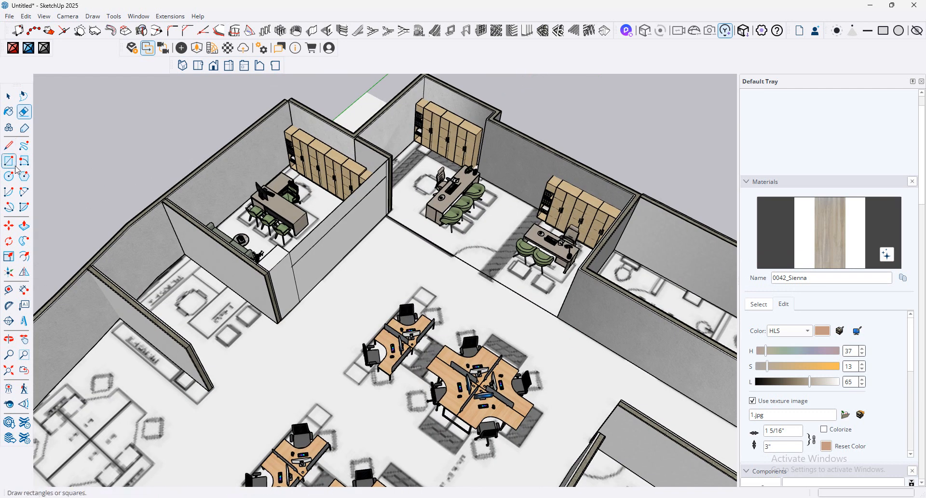
left_click(9, 145)
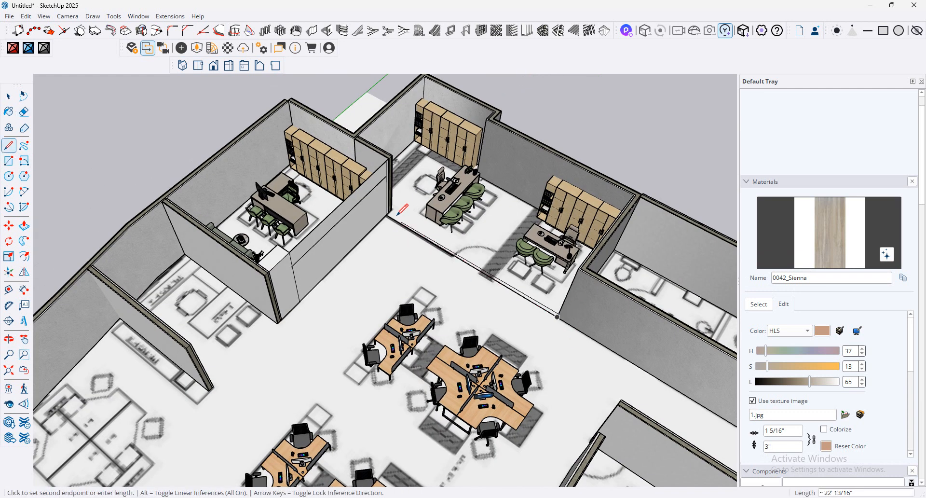
scroll(393, 207, "up", 4)
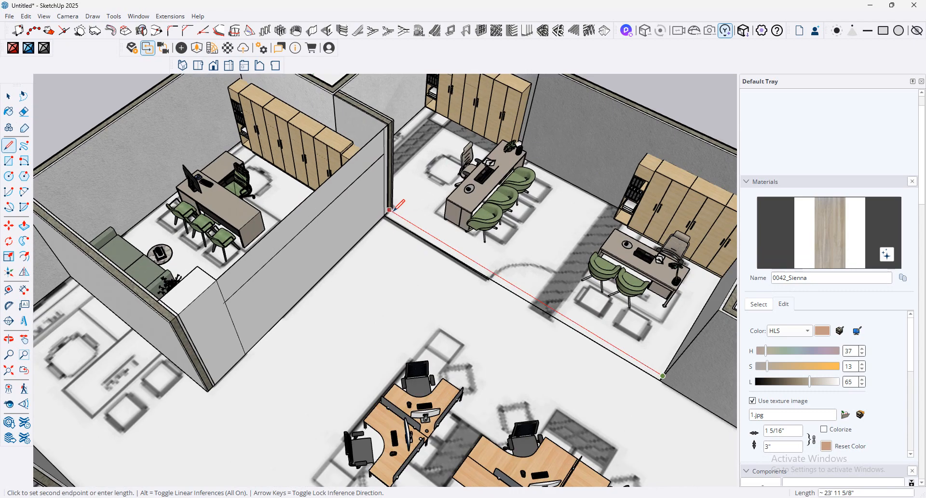
scroll(392, 209, "up", 2)
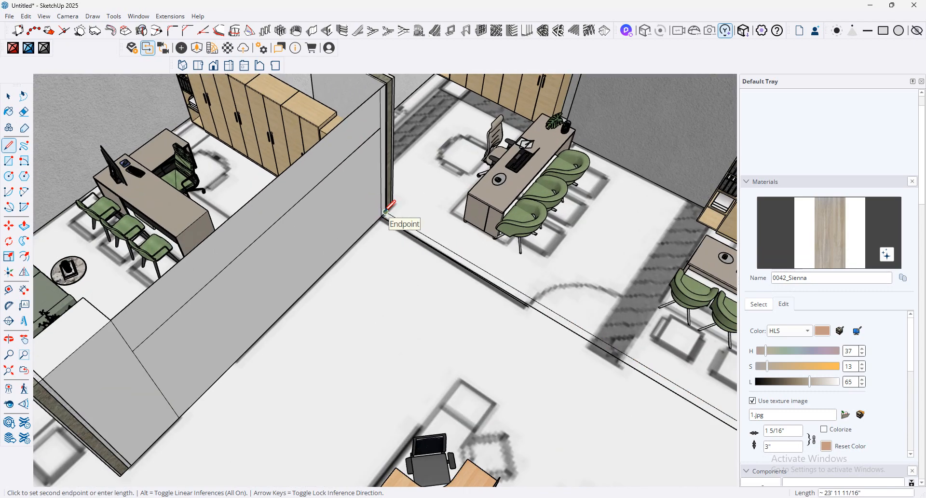
left_click(386, 211)
Step: Draw a single vertical partition rectangle about 24' by 9' 6" between the base corner and the far office wall
key("r")
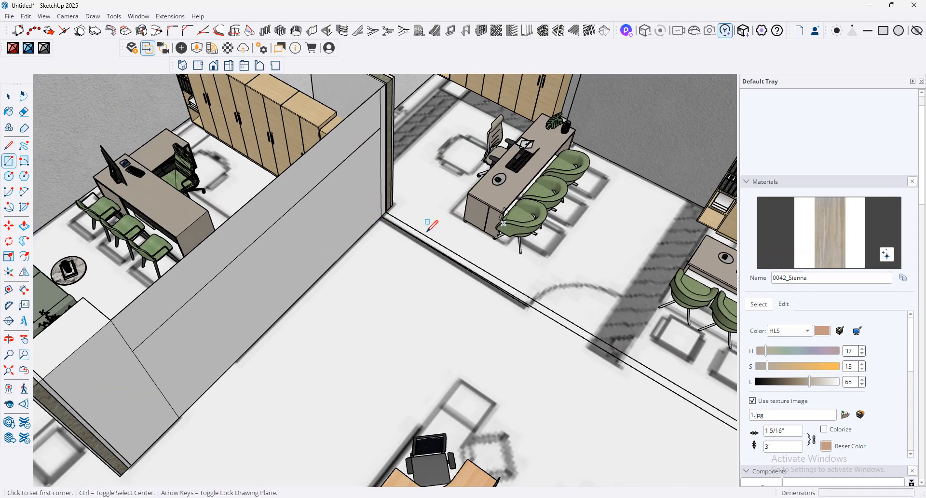
left_click(386, 212)
scroll(386, 212, "down", 4)
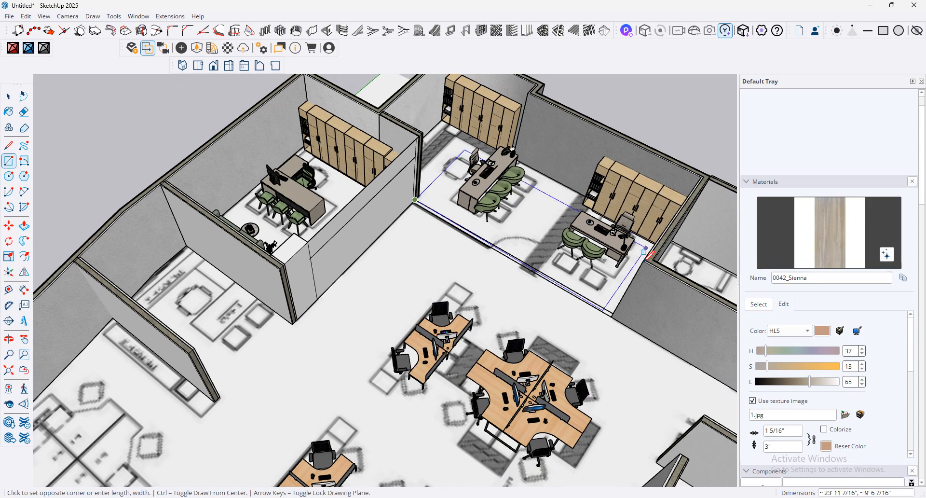
left_click(646, 258)
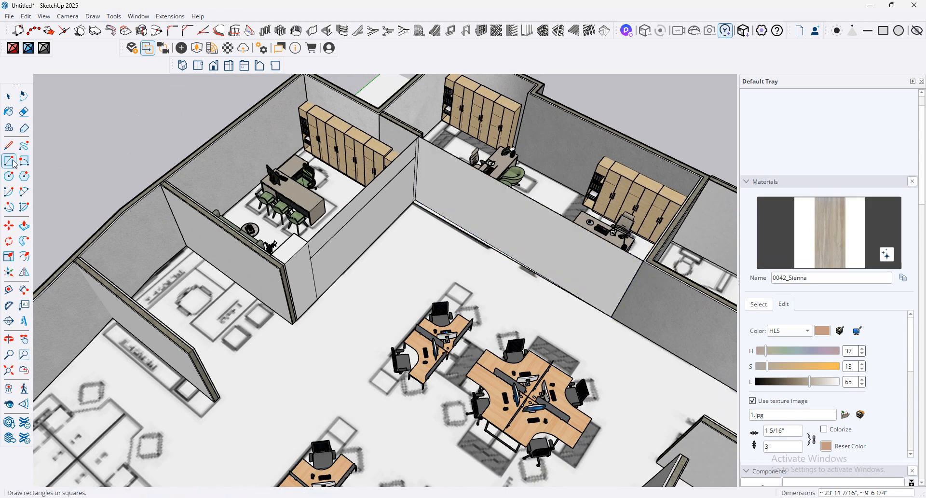
Step: Split off the new partition's upper strip with a rectangle about 2' 6" by 24' along its top edge
scroll(417, 138, "up", 3)
left_click(416, 138)
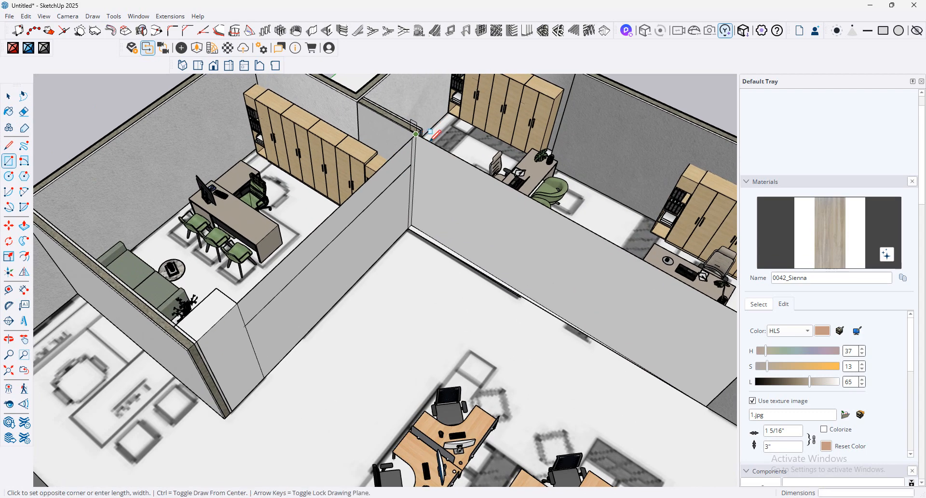
scroll(525, 212, "down", 2)
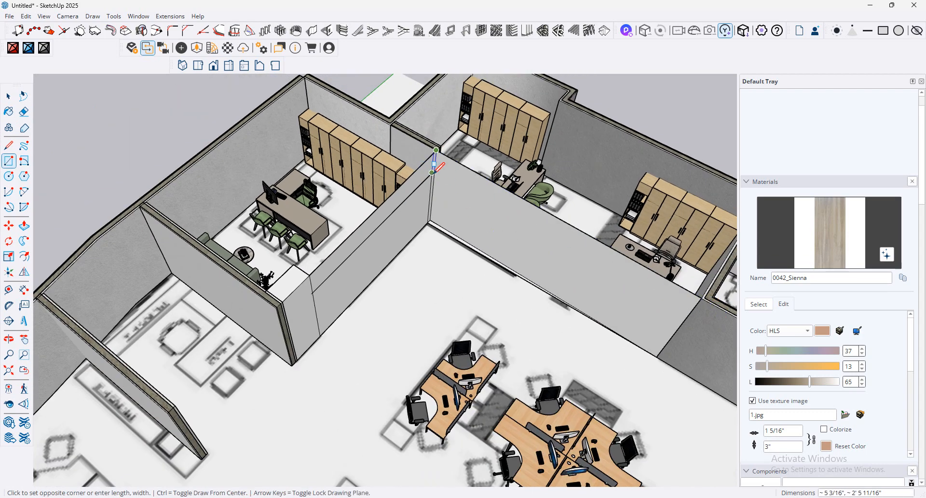
left_click(689, 315)
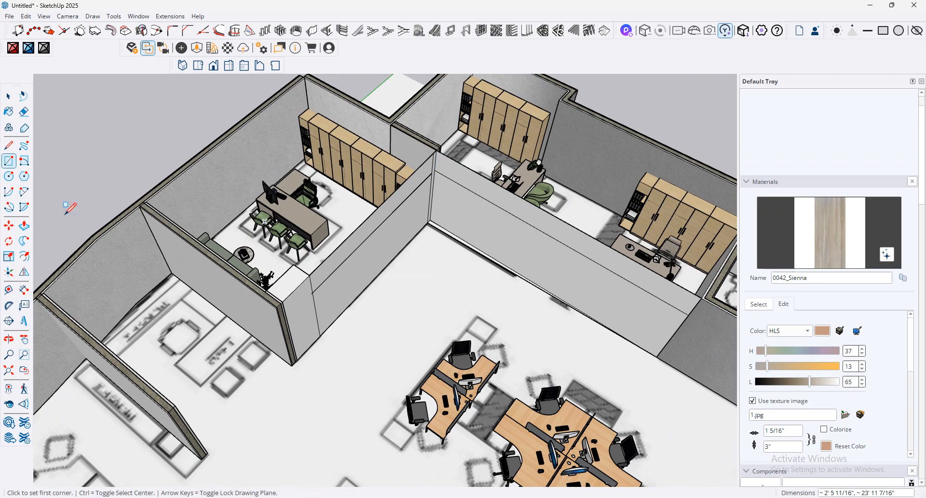
Step: Draw a rectangle about 7' 1" by 16' 4" over the part of the sofa office's partition below the dividing line
left_click(8, 96)
scroll(420, 196, "up", 2)
left_click(419, 191)
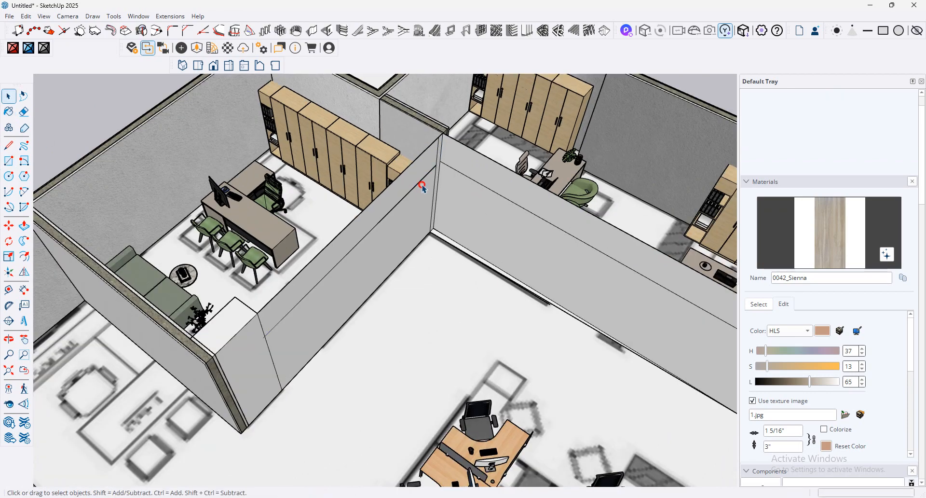
left_click(423, 188)
left_click(404, 166)
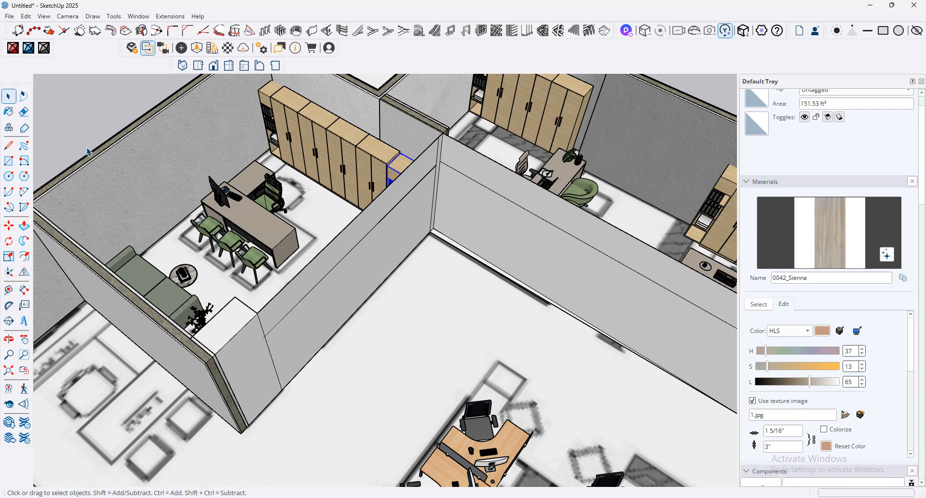
left_click(8, 160)
left_click(264, 335)
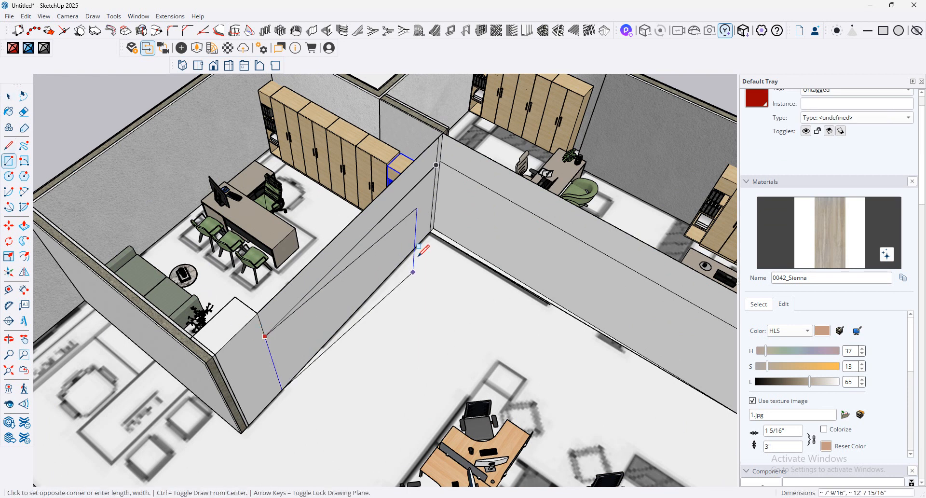
scroll(434, 227, "up", 2)
left_click(434, 227)
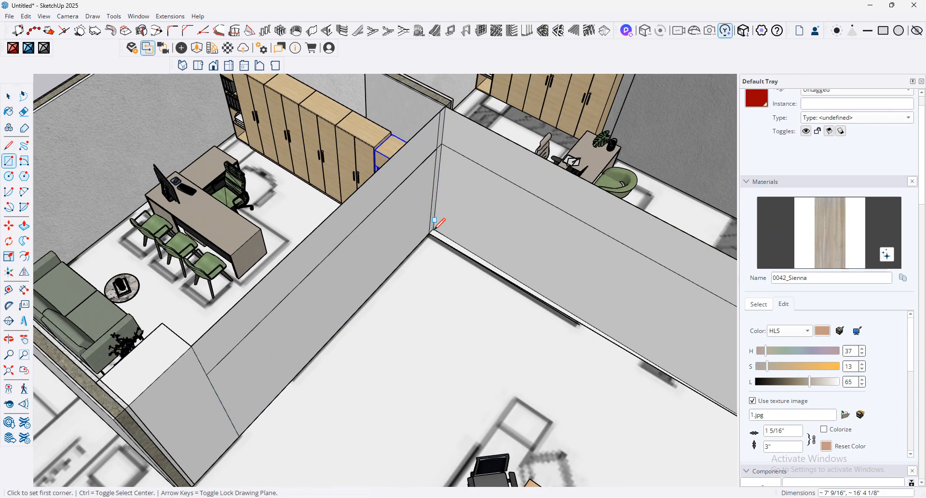
Step: Erase the stray vertical edge beside the corner where the sofa office's partition meets the adjoining partition
left_click(23, 112)
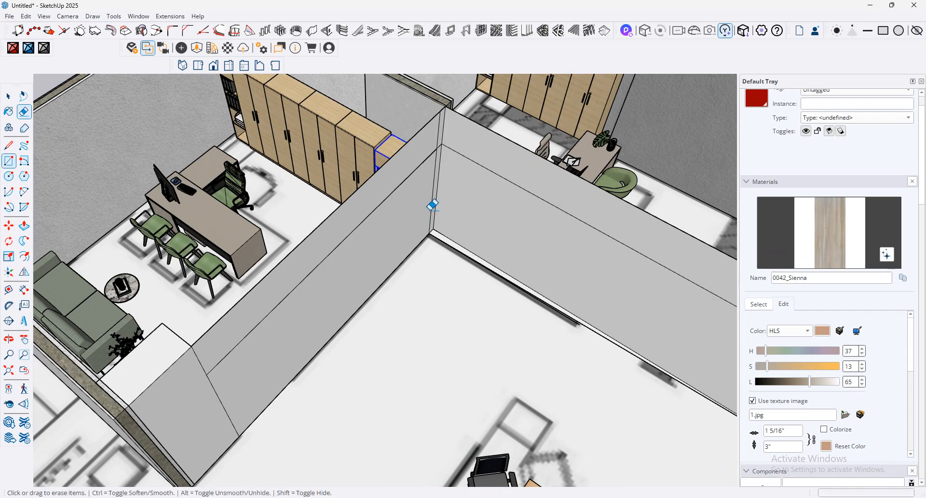
key("space")
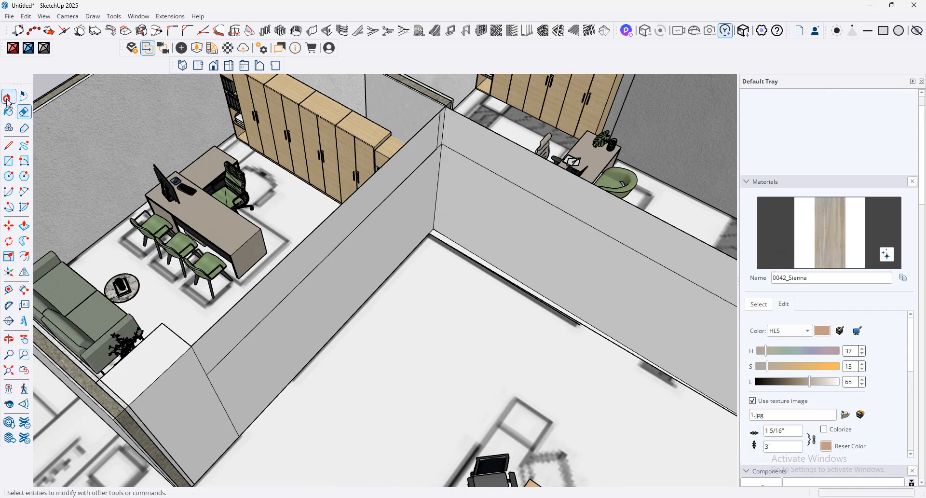
Step: Try to create a rectangular Panel Divider frame with 2 rows and 4 columns on the sofa office partition's lower face
left_click(367, 267)
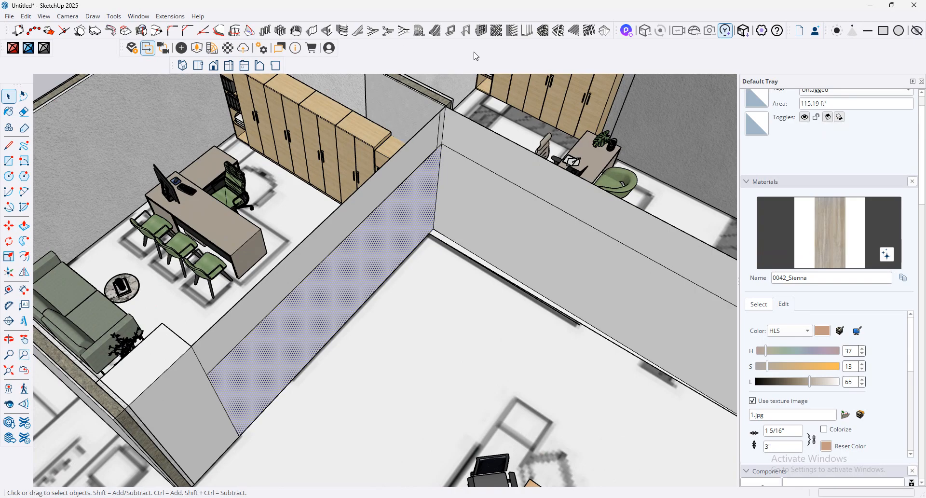
left_click(480, 31)
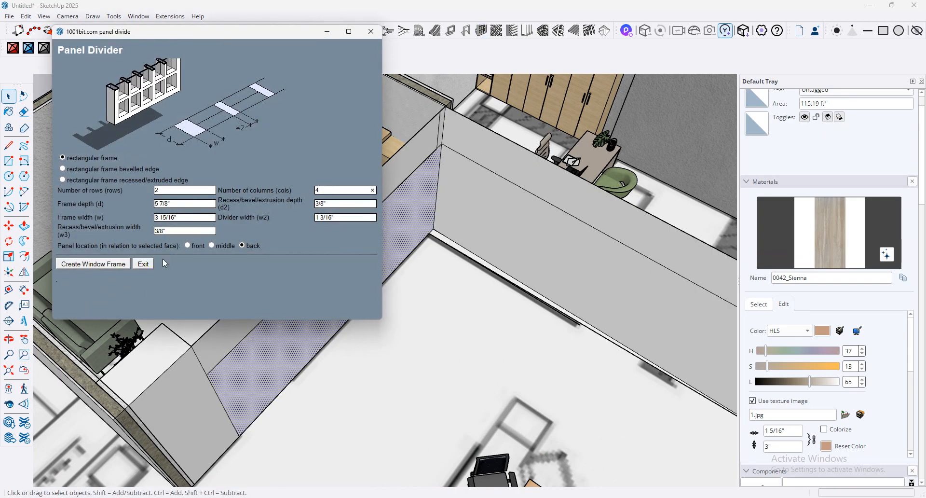
left_click(105, 266)
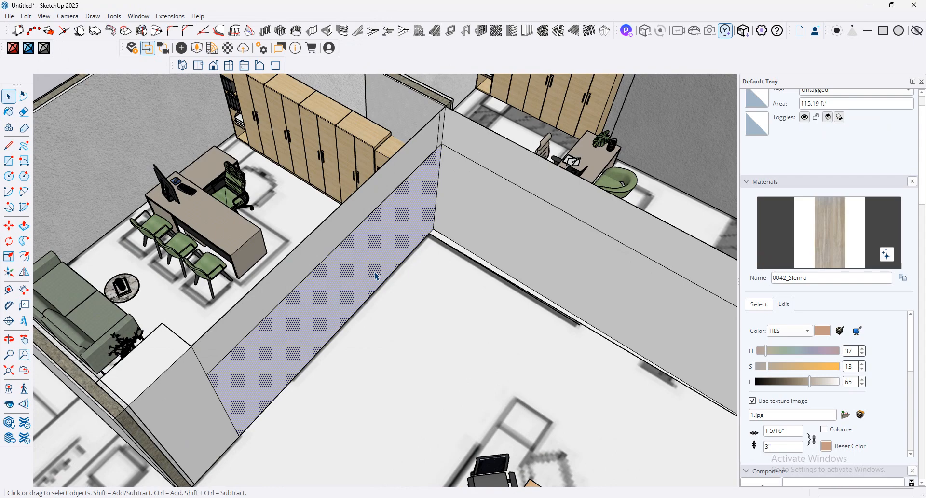
Step: Examine the sofa office's partition face from inside and outside, along with the glazed frame on the meeting room
scroll(375, 276, "down", 10)
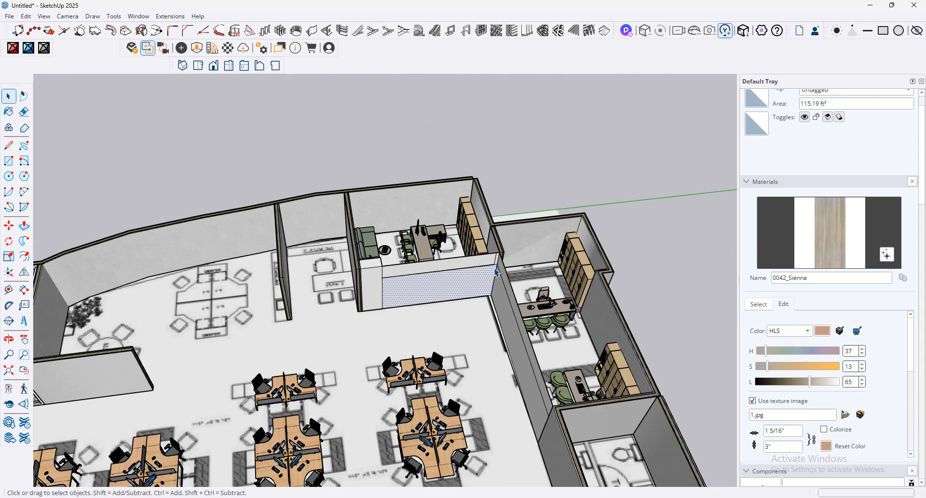
scroll(496, 273, "down", 5)
scroll(470, 263, "up", 5)
middle_click_drag(470, 263, 251, 251)
scroll(237, 251, "up", 6)
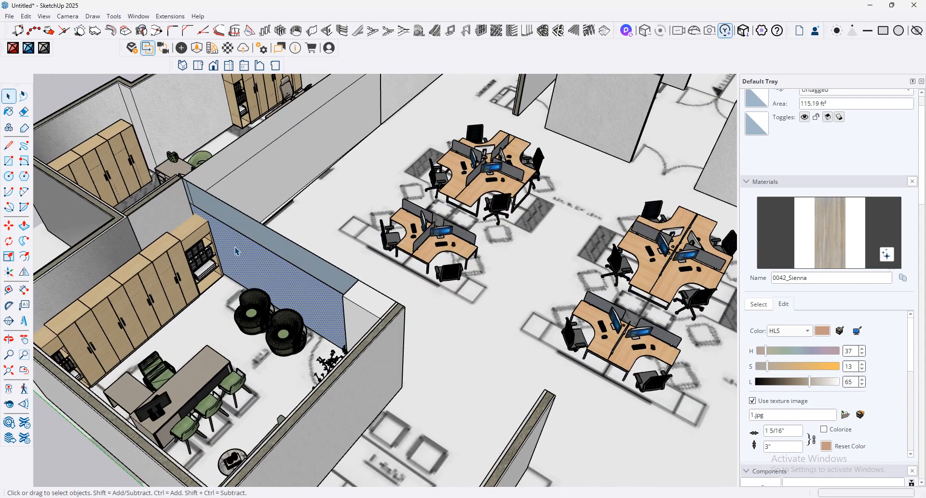
scroll(236, 251, "down", 5)
middle_click_drag(213, 310, 320, 213)
scroll(386, 189, "up", 5)
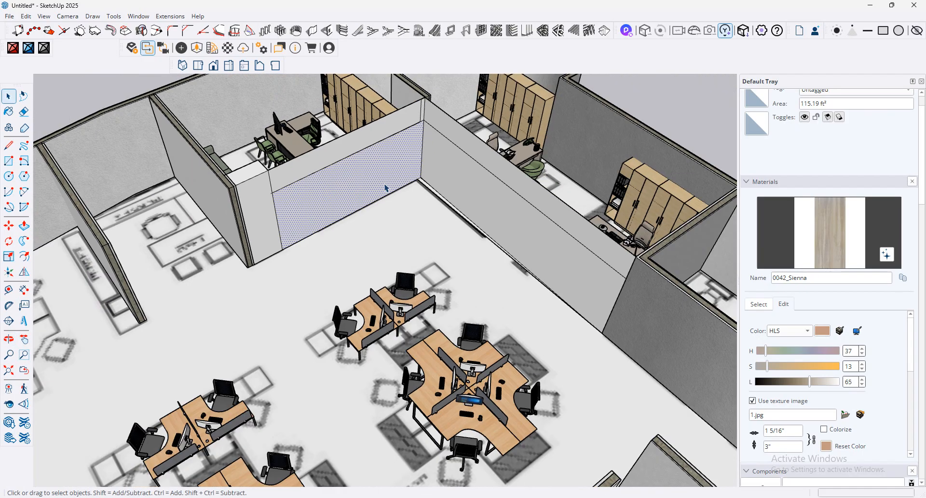
scroll(147, 290, "down", 5)
scroll(137, 335, "up", 4)
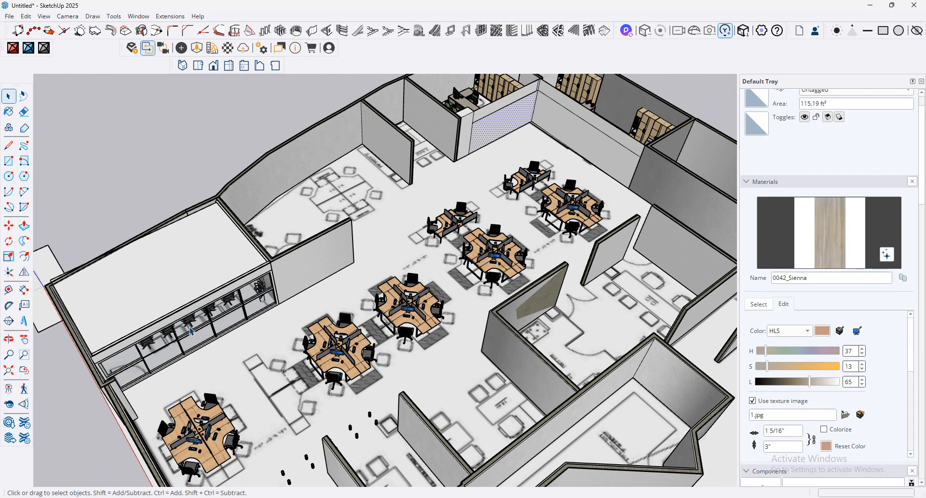
Step: Delete the lower face of the sofa office's partition to leave an opening below the dividing line
left_click(190, 331)
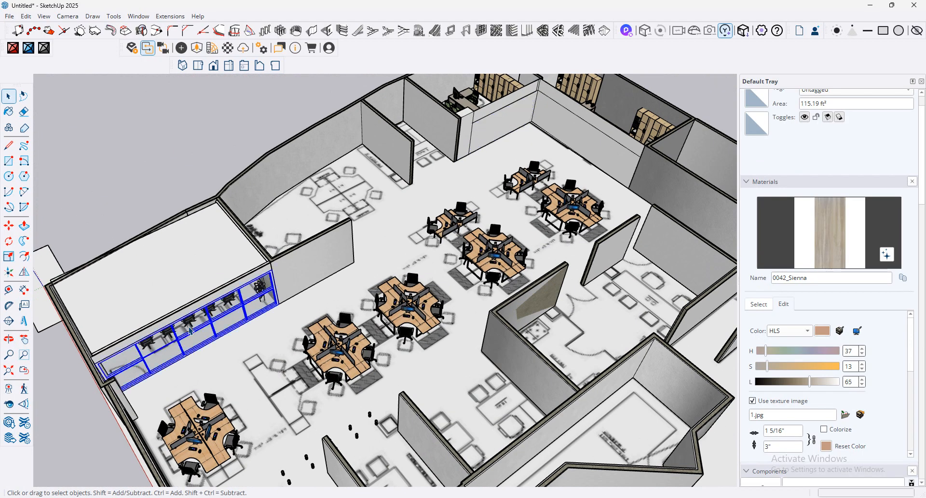
left_click(521, 127)
left_click(438, 182)
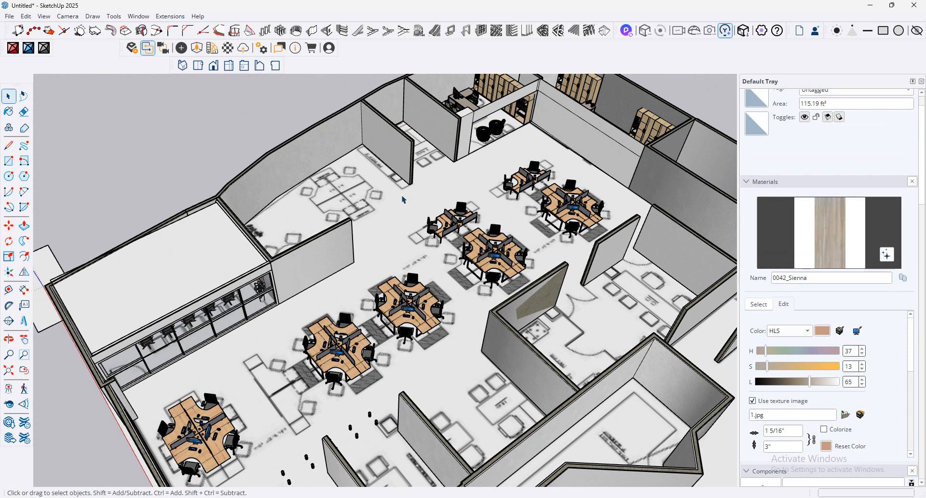
Step: Try to move the meeting room's glazed frame into the opening of the sofa office's partition
left_click(259, 314)
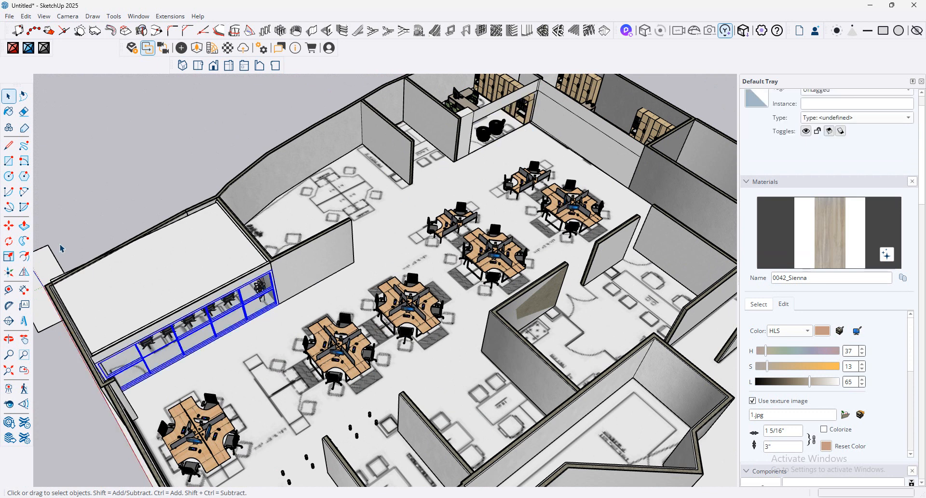
left_click(9, 226)
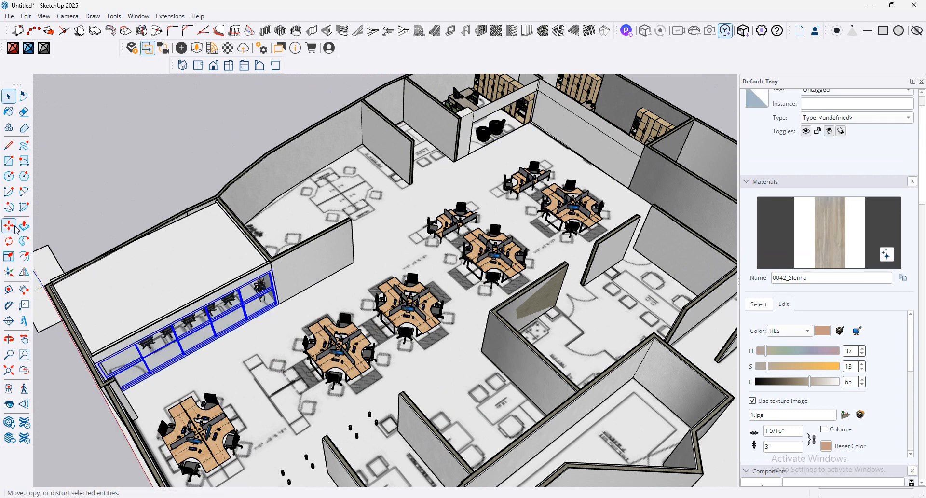
left_click(269, 310)
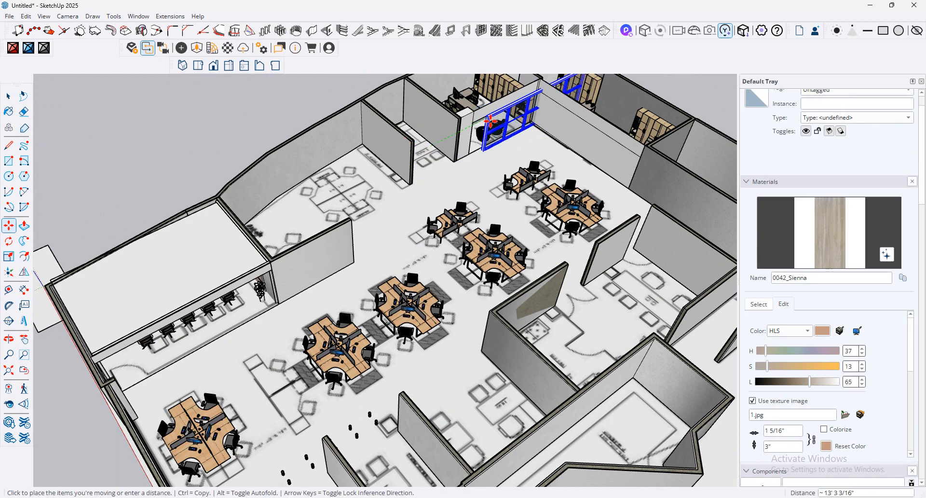
left_click(474, 119)
middle_click_drag(474, 118, 586, 303)
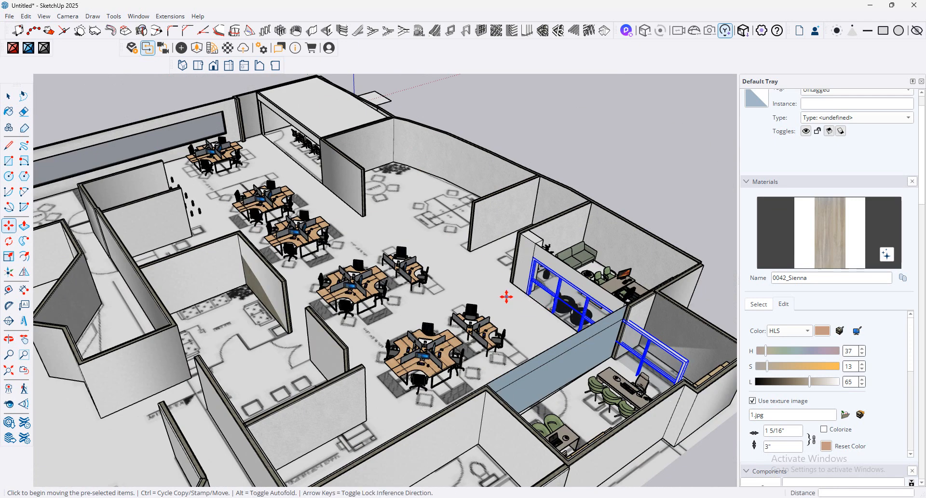
key("ctrl+z")
key("ctrl+z")
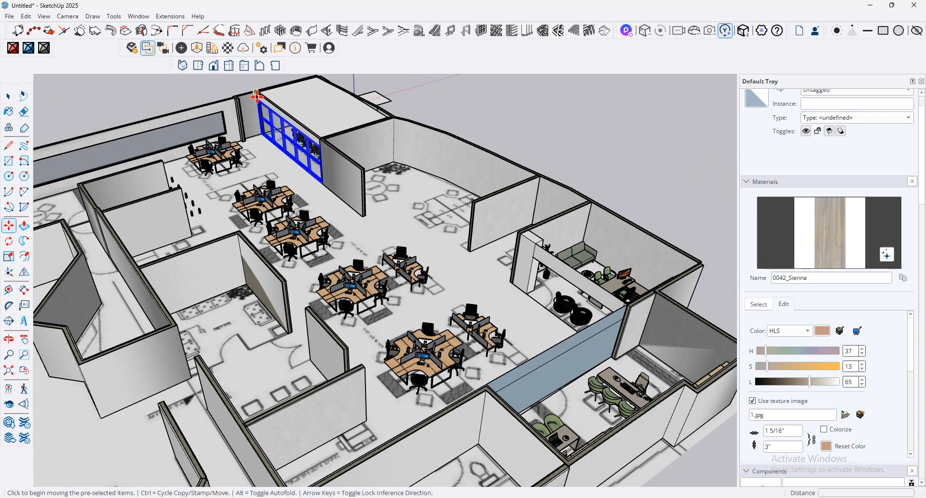
Step: Copy the meeting room's glazed frame from its upper corner to the upper corner of the sofa office's partition opening
key("ctrl")
left_click(256, 96)
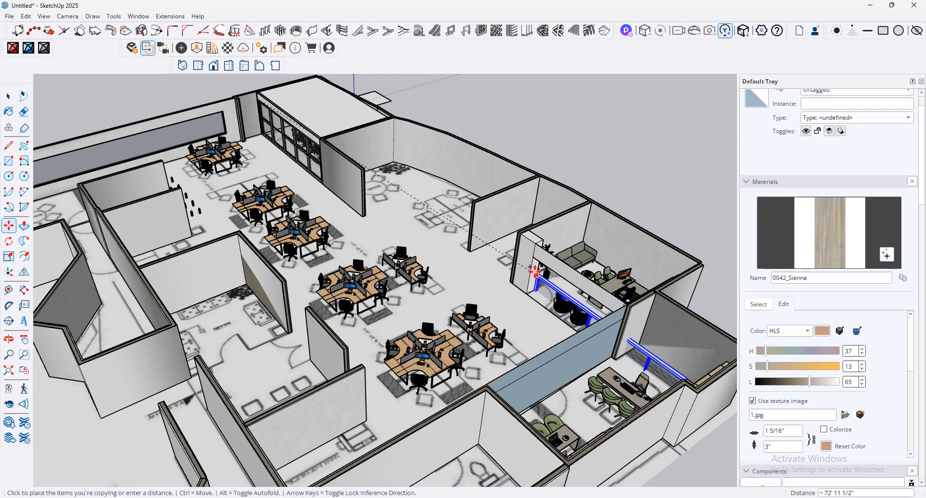
left_click(533, 256)
Step: Open the copied frame for editing where it runs past the sofa office's wall into the neighbouring office
scroll(474, 254, "down", 4)
scroll(576, 331, "up", 5)
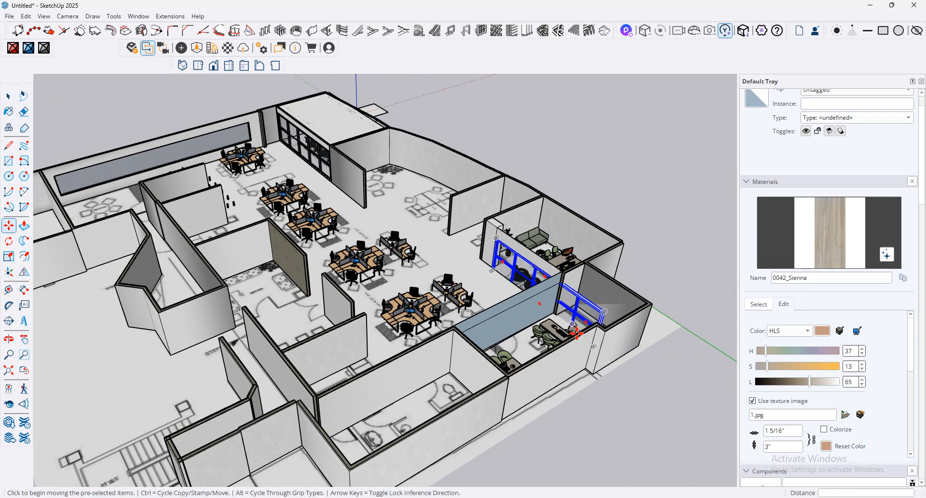
middle_click_drag(577, 324, 606, 270)
scroll(606, 262, "up", 4)
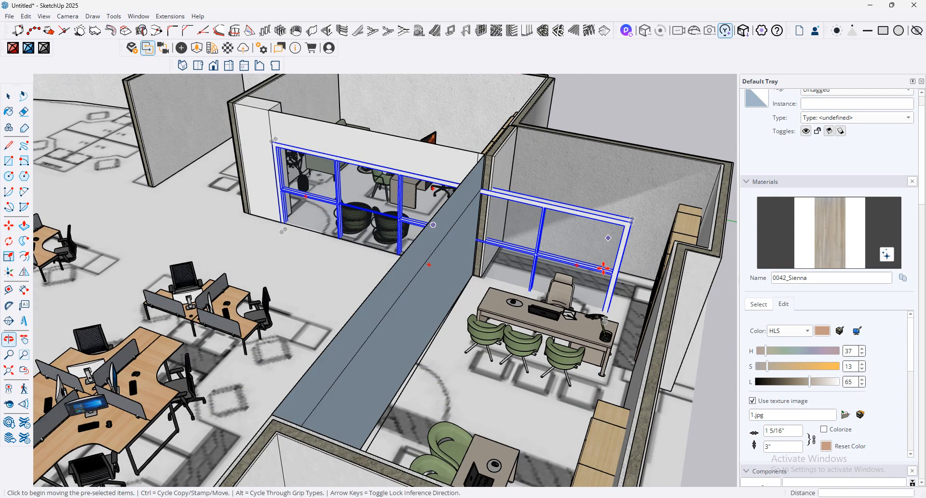
scroll(542, 248, "up", 4)
middle_click_drag(542, 248, 724, 280)
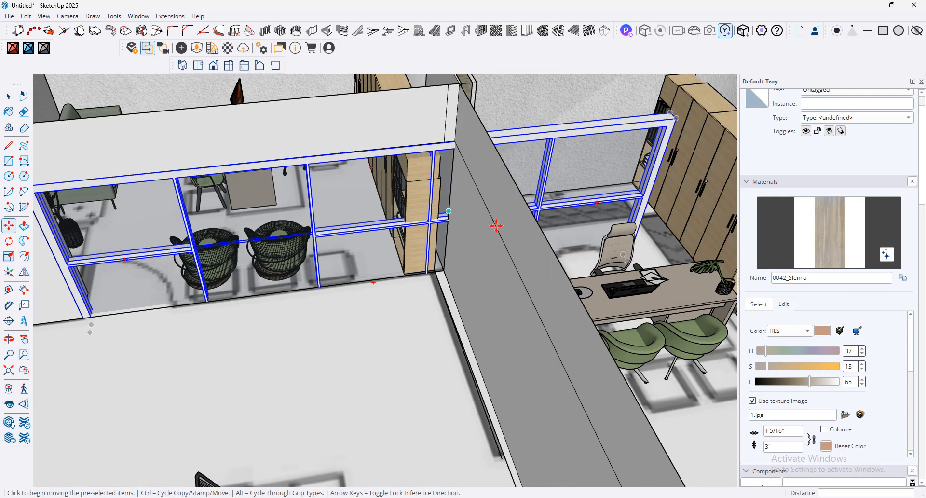
middle_click_drag(495, 225, 270, 213)
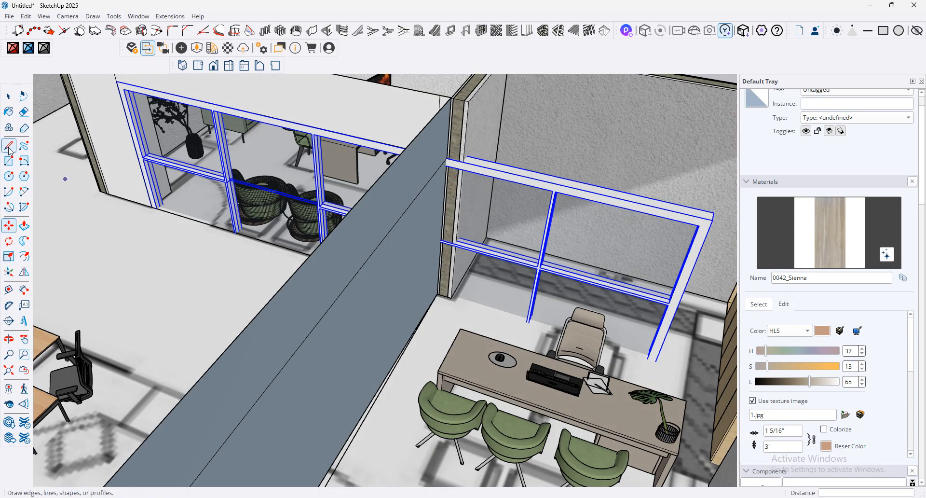
left_click(9, 145)
scroll(458, 167, "up", 2)
left_click(8, 96)
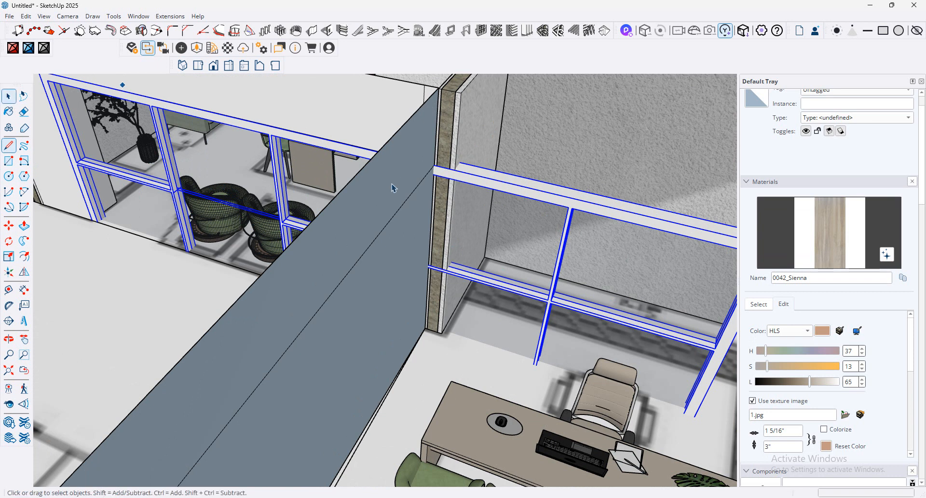
triple_click(580, 205)
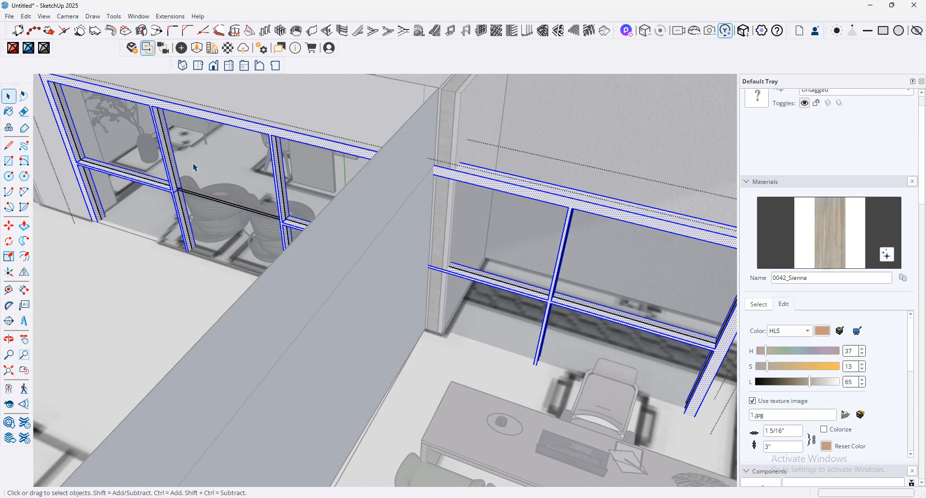
Step: Draw lines across the copied frame's top rail beside the wall, 5 7/8" over its top and 3 15/16" down its front
left_click(8, 145)
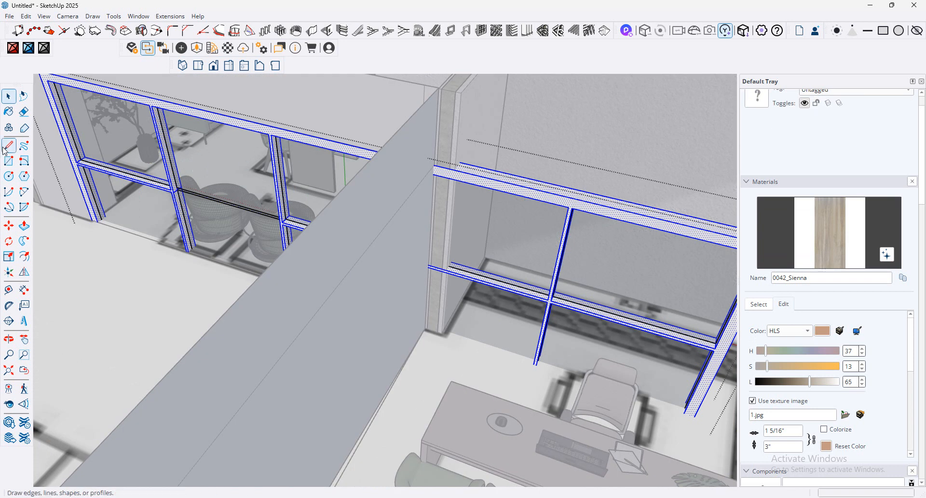
left_click(460, 164)
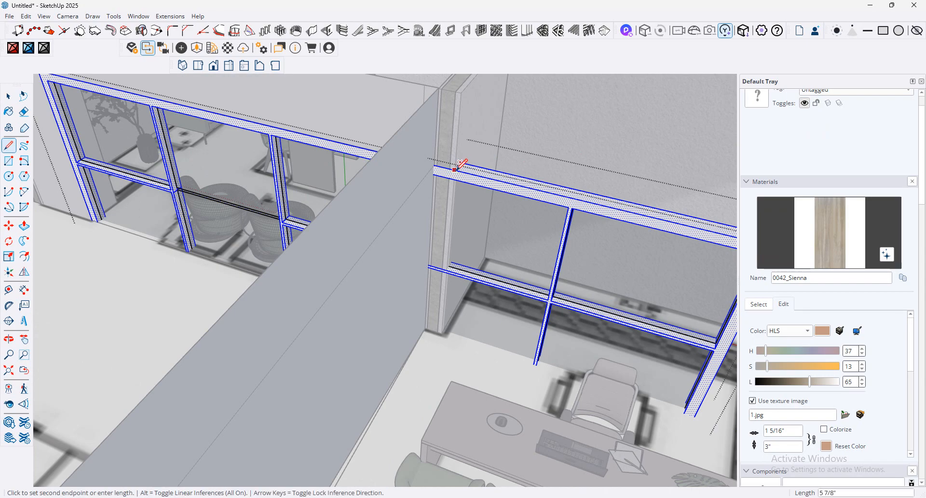
left_click(456, 171)
left_click(456, 169)
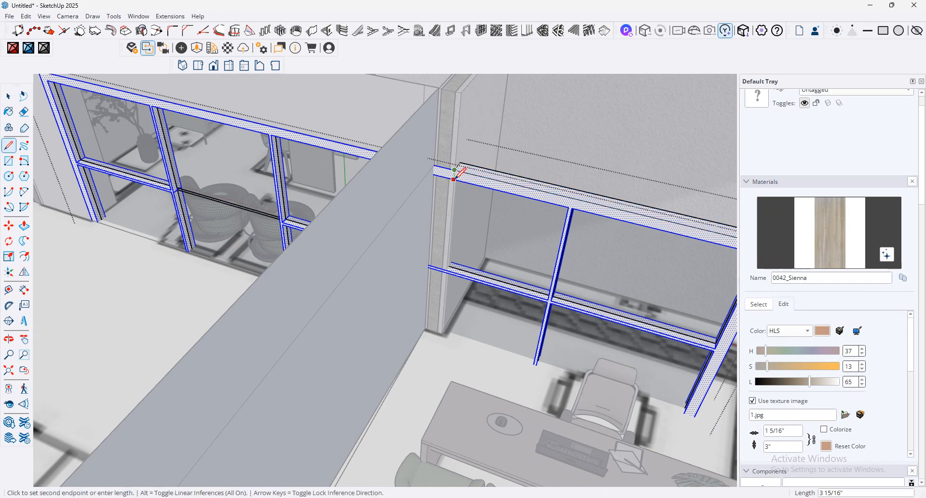
left_click(457, 177)
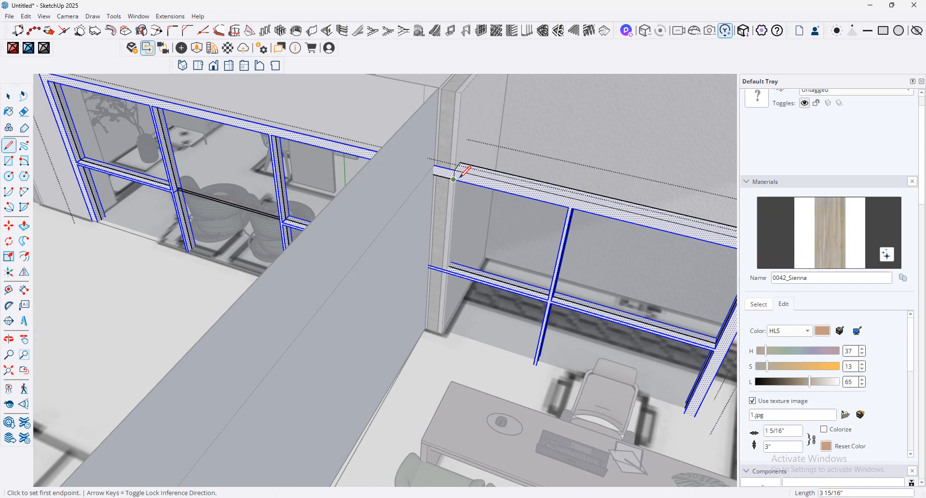
Step: Try to push back the front face of the copied frame's overhanging top rail with Push/Pull
left_click(23, 225)
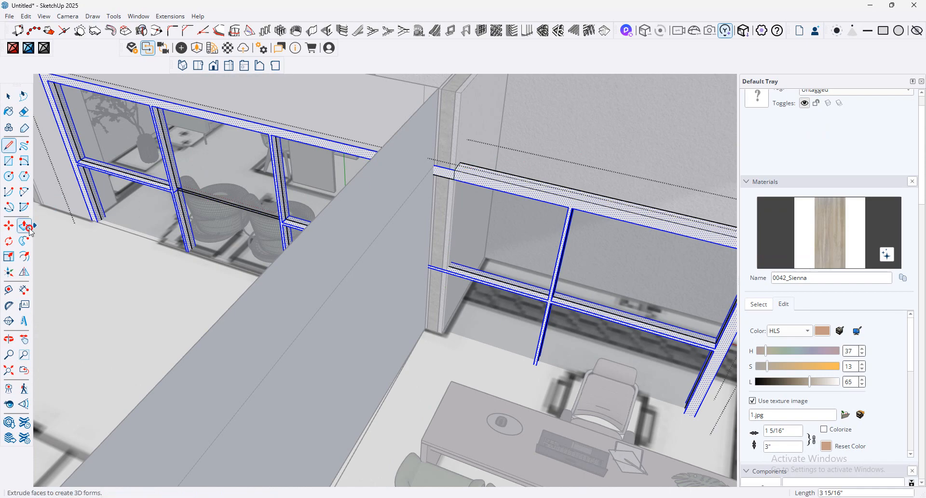
left_click(574, 199)
left_click(578, 200)
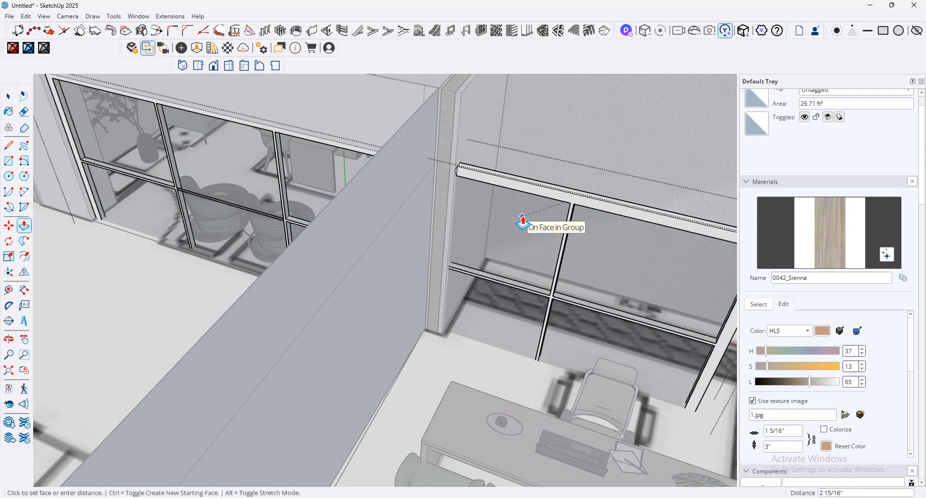
scroll(458, 178, "up", 4)
scroll(453, 167, "up", 4)
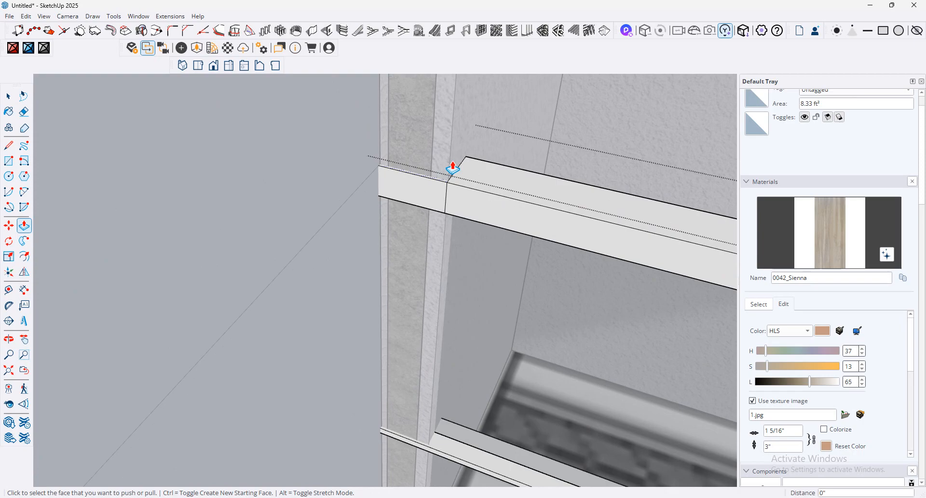
left_click(454, 189)
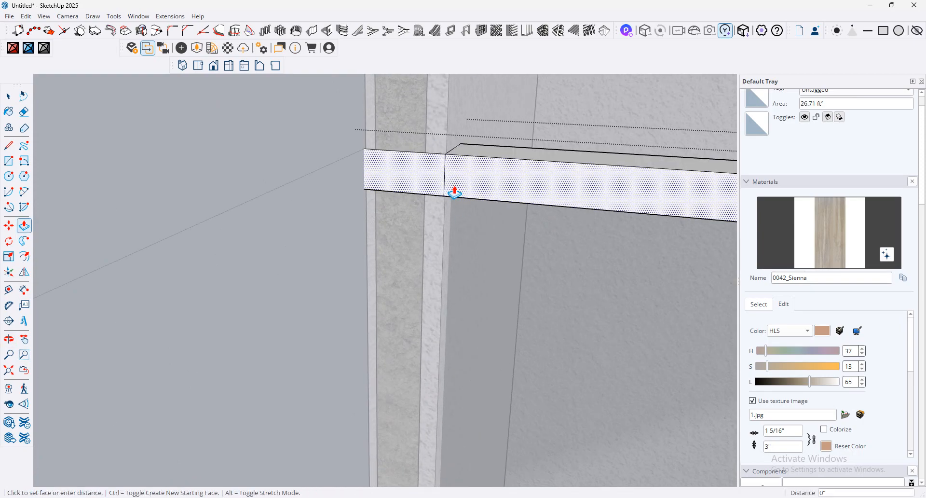
left_click(207, 314)
left_click(9, 145)
key("ctrl+z")
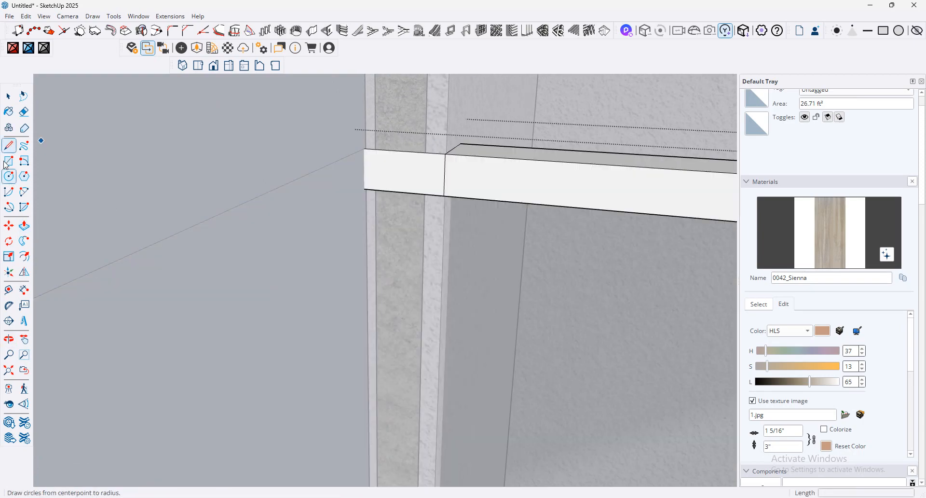
Step: Draw a rectangle about 8' 7" by 3 15/16" along the front of the overhanging top rail, from the split line to the end post
key("r")
left_click(445, 155)
scroll(383, 174, "down", 10)
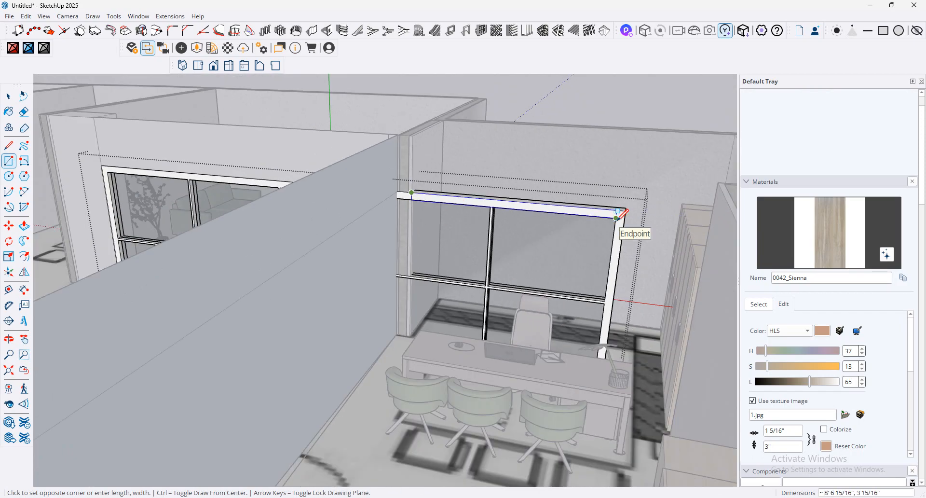
left_click(618, 219)
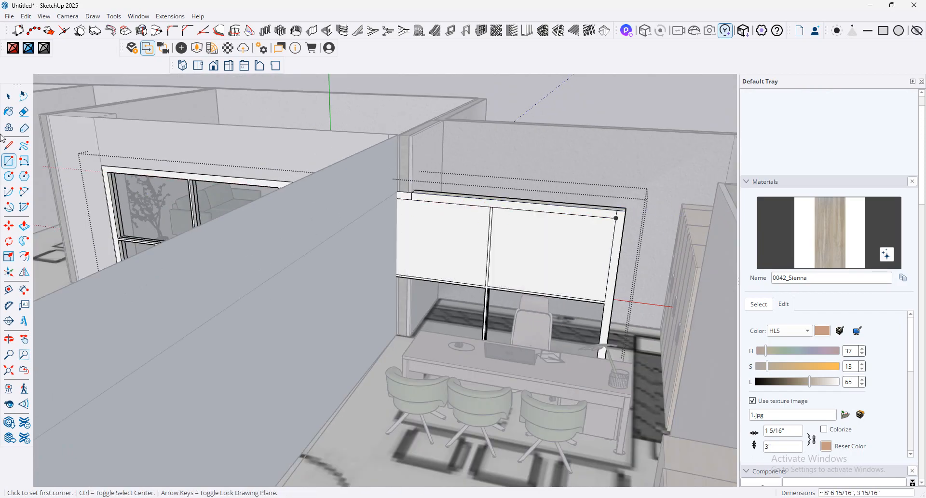
Step: Delete the two stray faces covering the upper openings of the copied frame's overhang
left_click(8, 96)
left_click(457, 241)
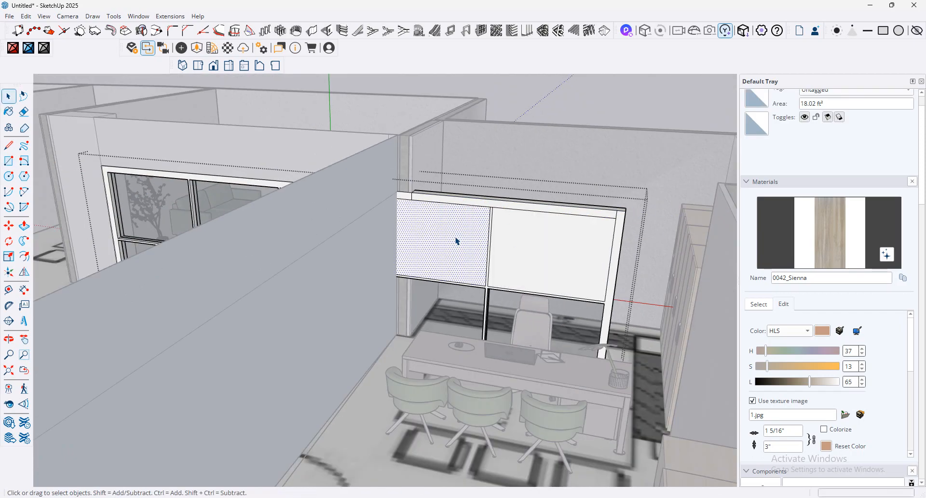
key("Delete")
left_click(502, 251)
key("Delete")
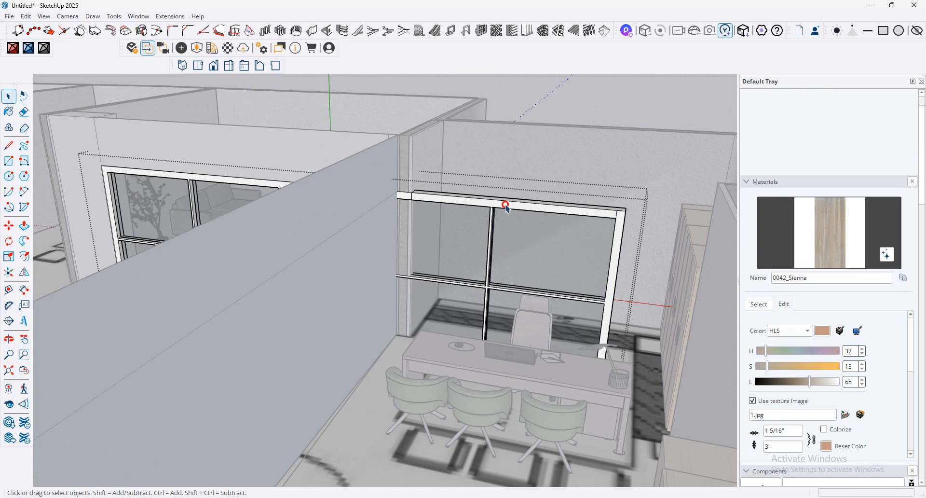
Step: Push back the front strip of the overhanging top rail with Push/Pull, and try Push/Pull on the end post's front face
left_click(505, 205)
scroll(505, 206, "up", 1)
scroll(507, 208, "up", 2)
key("p")
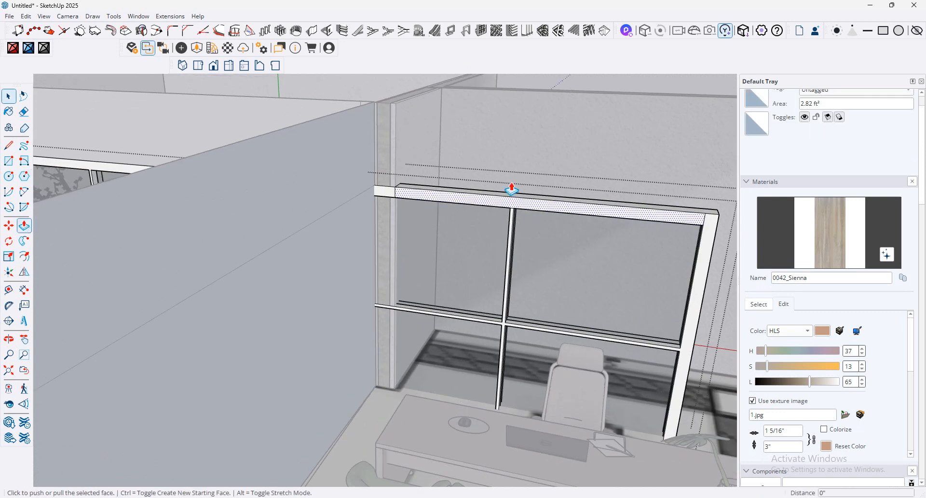
left_click(491, 203)
left_click(504, 197)
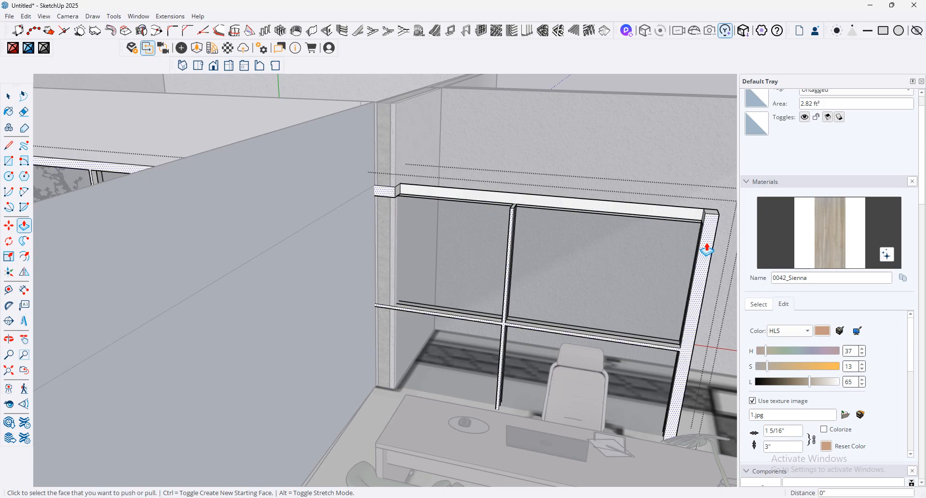
left_click(708, 245)
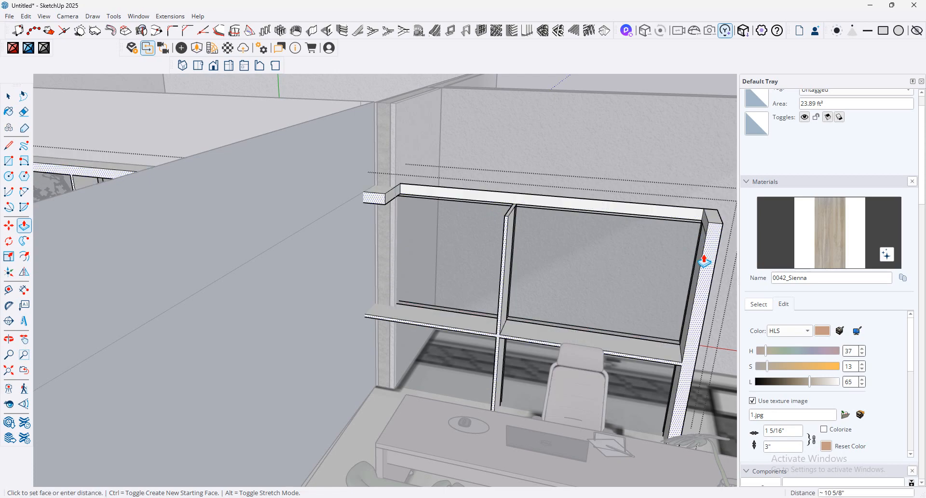
left_click(703, 254)
Step: Draw a 3 15/16" line down the front of the copied frame's bottom rail, beside the wall
middle_click_drag(681, 253, 486, 212)
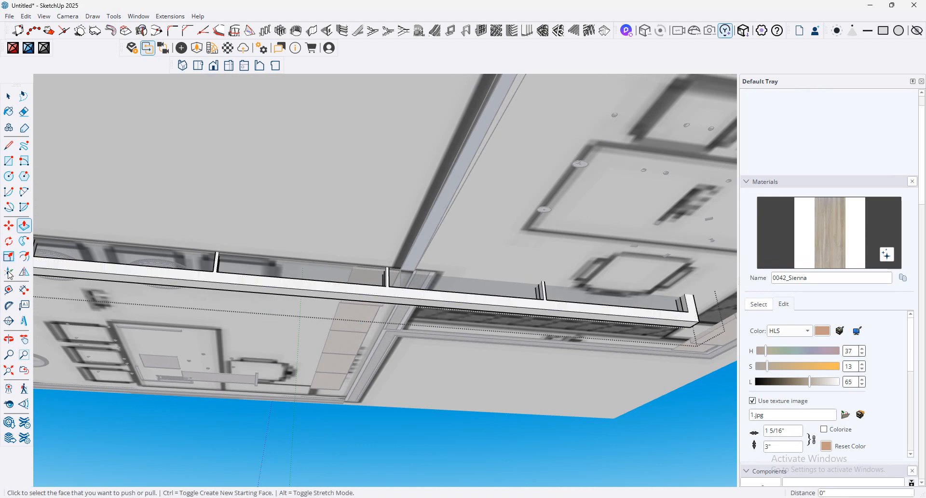
left_click(10, 146)
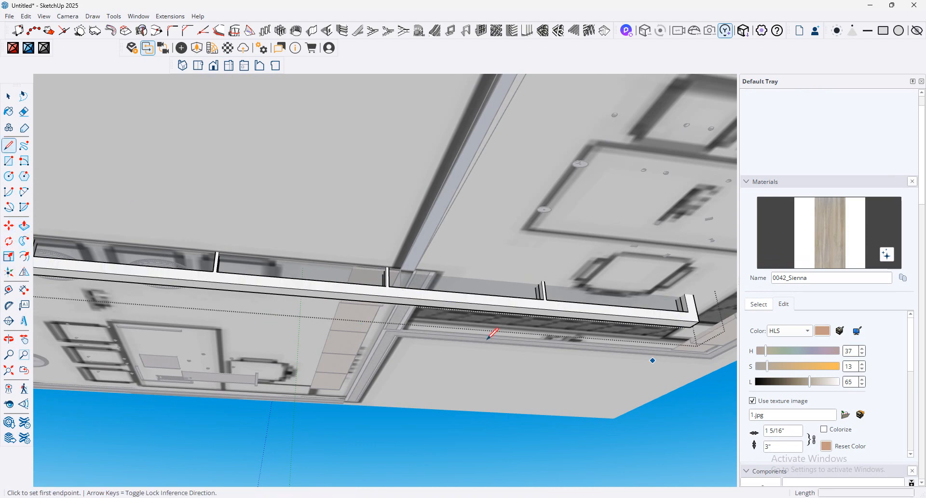
left_click(418, 288)
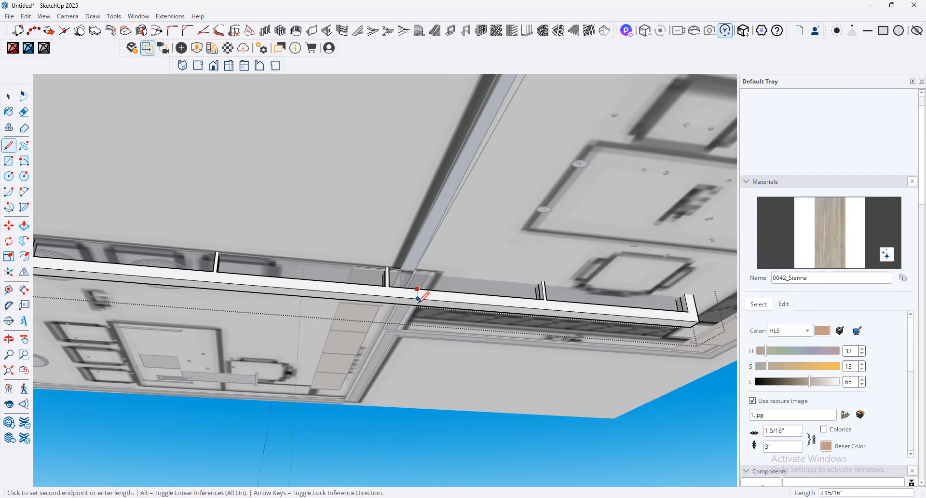
left_click(419, 300)
Step: Draw a rectangle about 9' 6" by 3 15/16" along the front of the overhanging bottom rail, from the split line to the end post
left_click(23, 226)
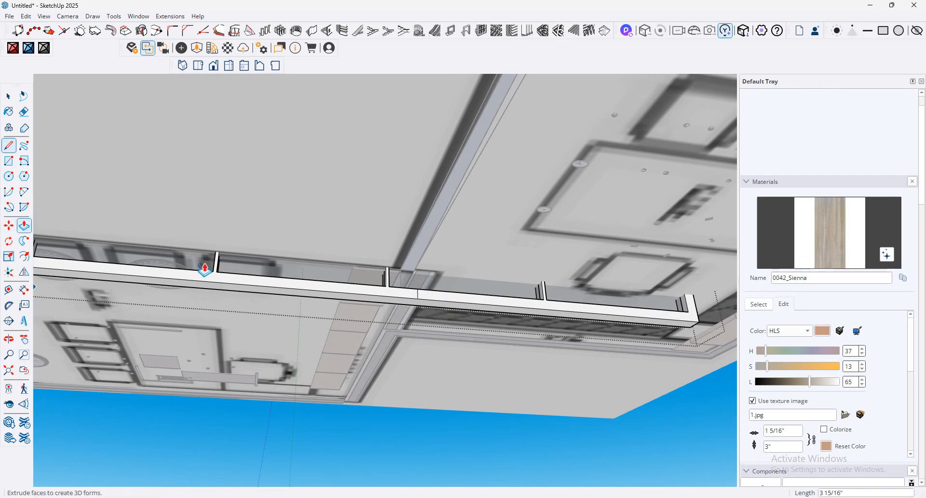
key("r")
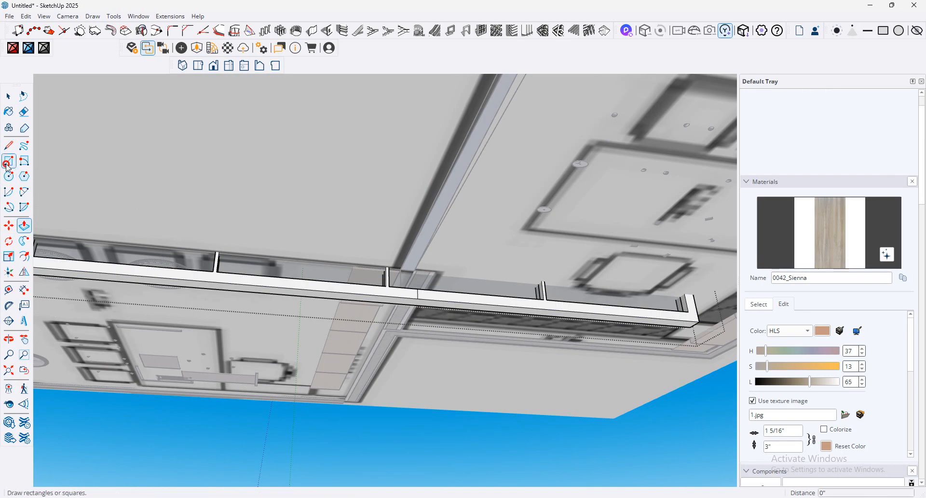
left_click(418, 288)
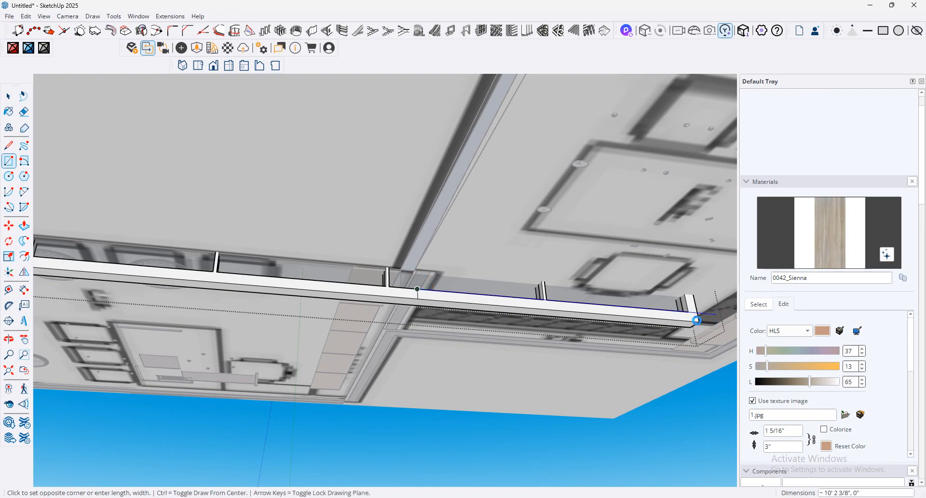
scroll(697, 319, "up", 1)
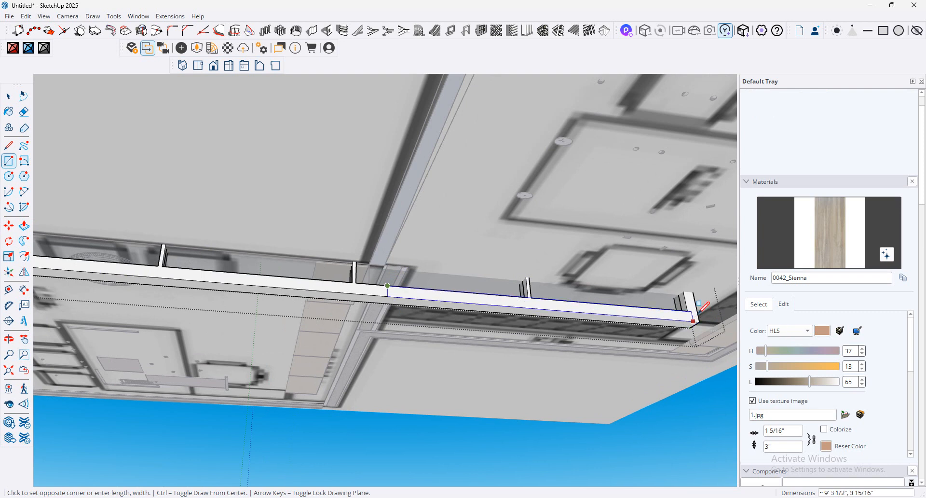
left_click(700, 313)
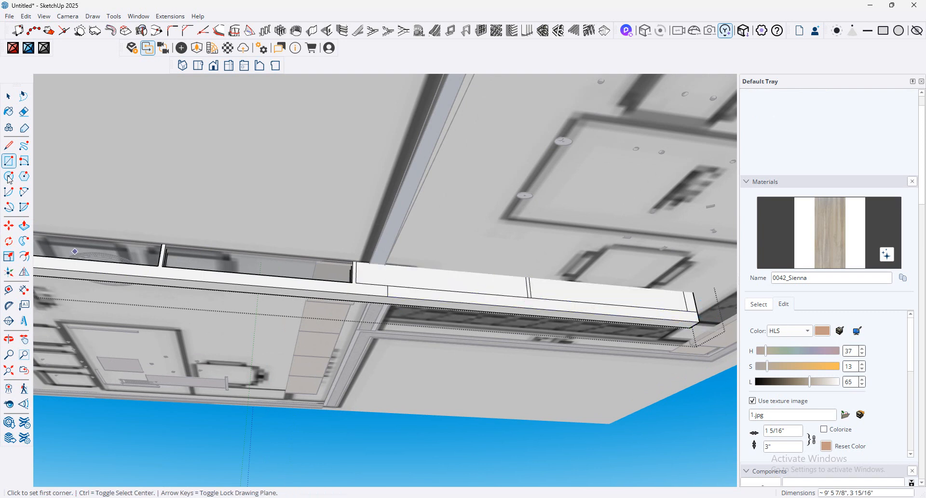
Step: Push the front strip of the overhanging bottom rail back 5 7/8" with Push/Pull
left_click(24, 225)
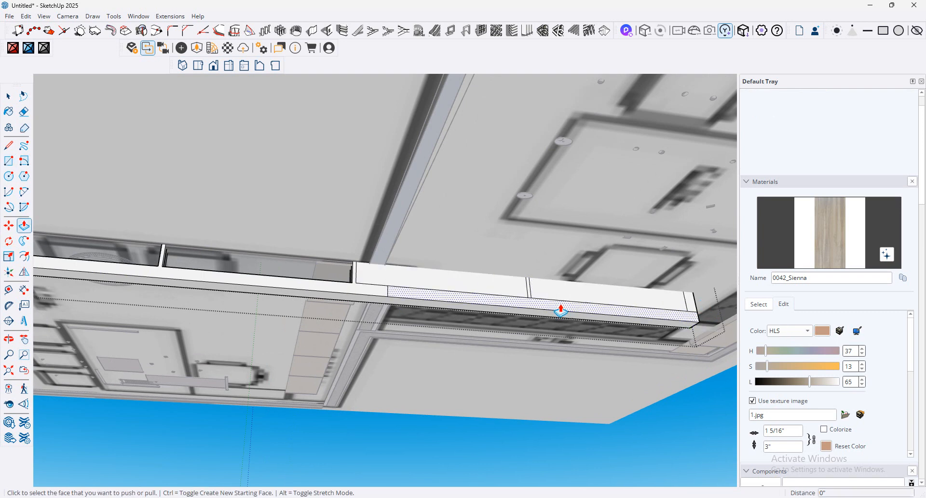
left_click(561, 312)
left_click(529, 325)
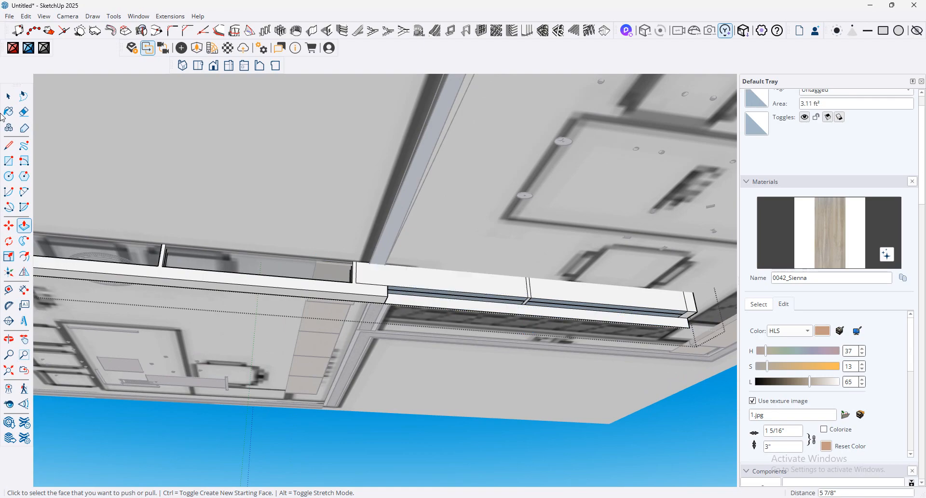
Step: Delete the two stray faces covering the openings above the cut bottom rail
left_click(6, 96)
left_click(497, 292)
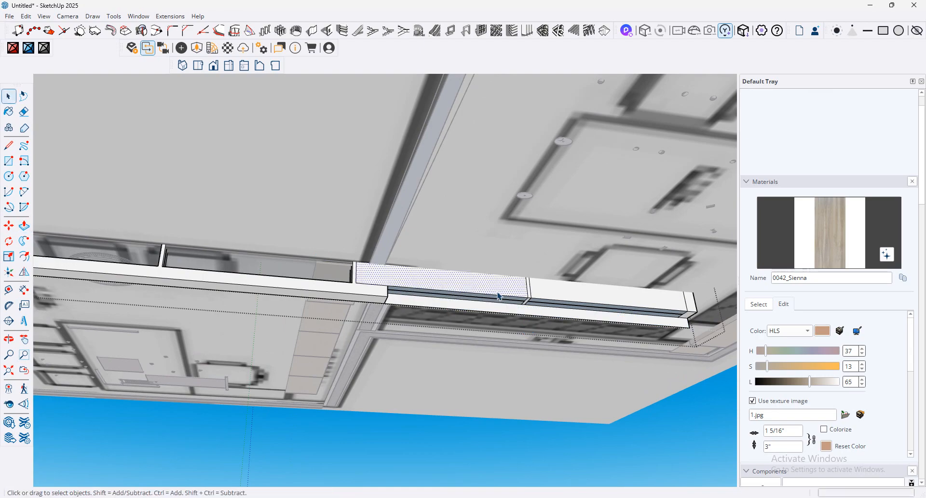
key("Delete")
left_click(585, 301)
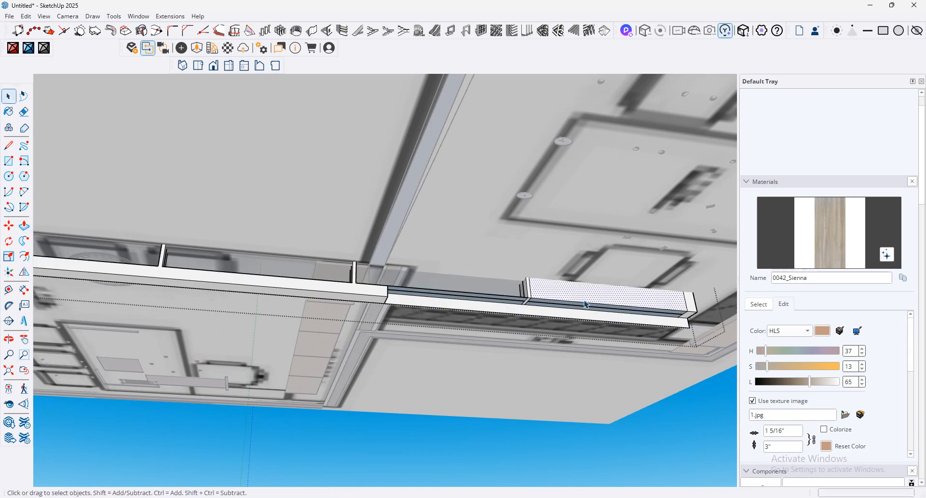
key("Delete")
Step: Delete the two leftover pieces in the gap along the cut bottom rail
left_click(576, 303)
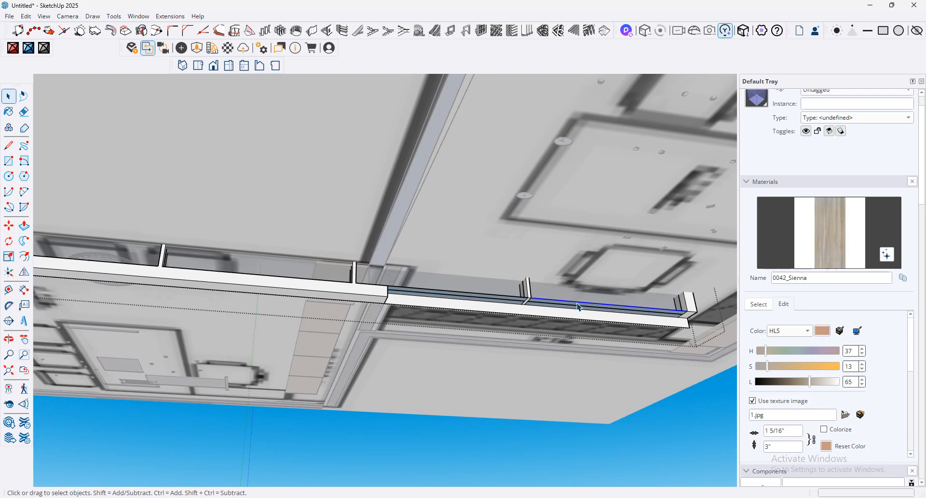
key("Delete")
left_click(513, 298)
key("Delete")
Step: Open the copied frame's glazing for editing and delete the upper glass pane next to the end post
middle_click_drag(515, 300, 535, 294)
left_click(539, 300)
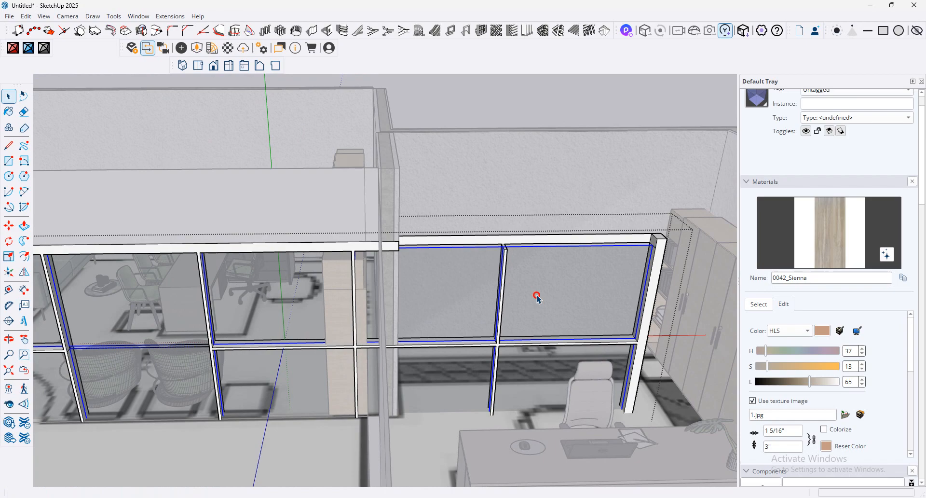
double_click(539, 299)
left_click(539, 299)
key("Delete")
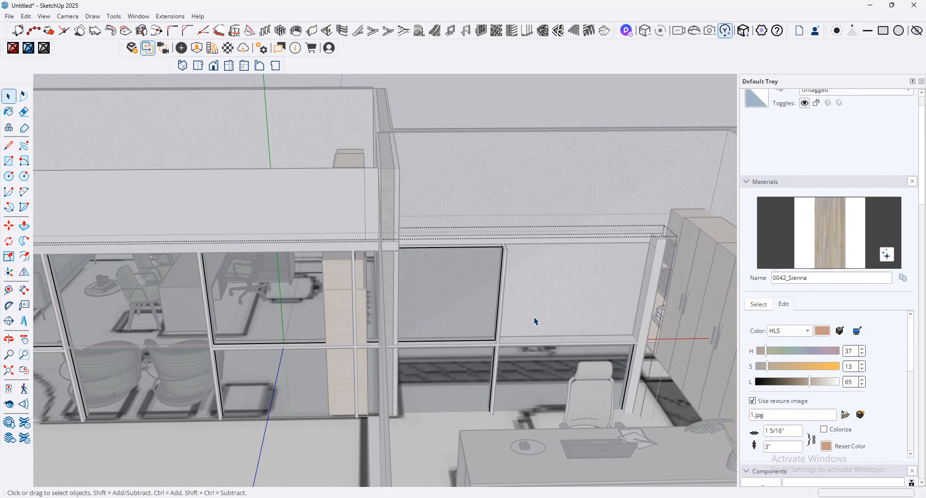
Step: Try to delete the upper glass pane beside the wall, undo the last change, and select the lower pane instead
left_click(485, 323)
key("Delete")
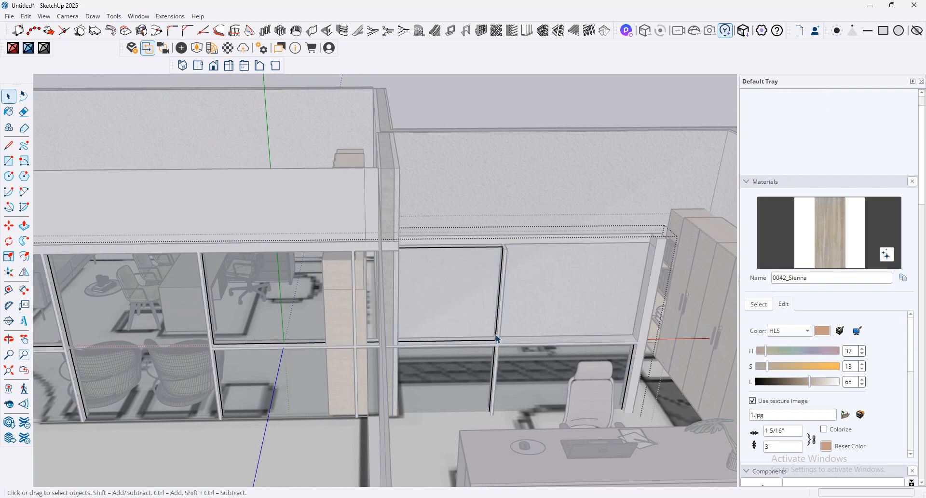
key("ctrl+z")
left_click(491, 363)
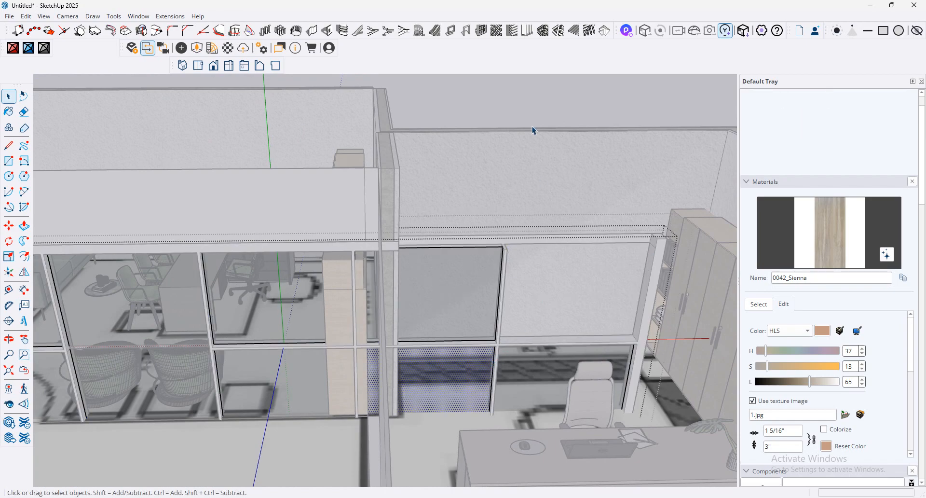
Step: Close the glazing and frame, intersect the copied frame's faces with the model, and run the intersection a second time
left_click(420, 186)
scroll(429, 227, "down", 5)
left_click(599, 191)
left_click(378, 268)
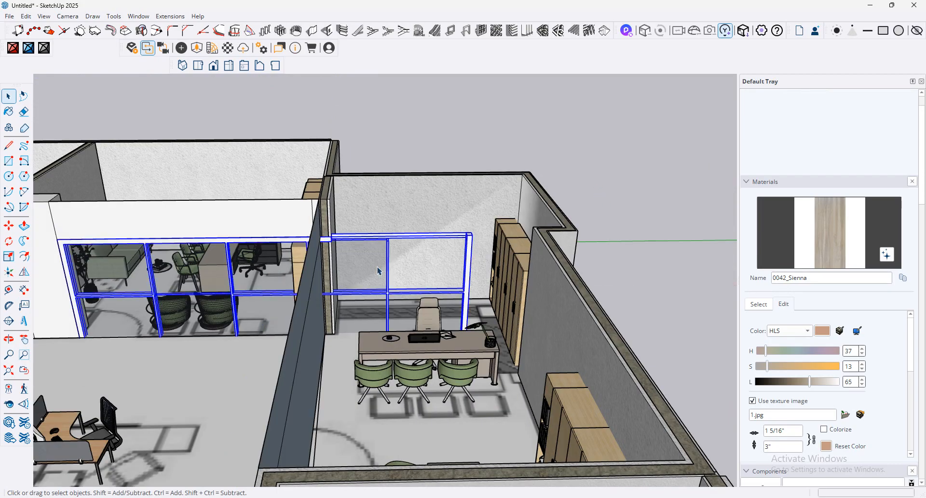
right_click(378, 267)
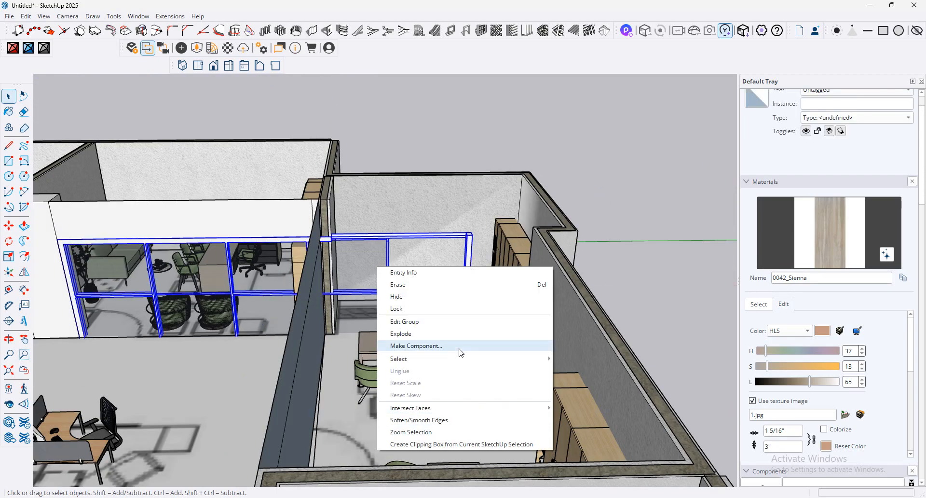
mouse_move(487, 408)
left_click(607, 408)
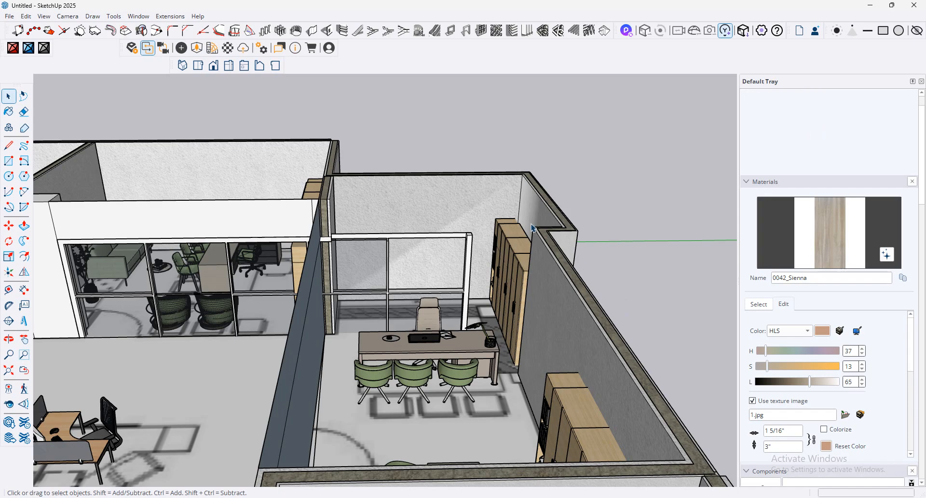
left_click(372, 261)
right_click(372, 261)
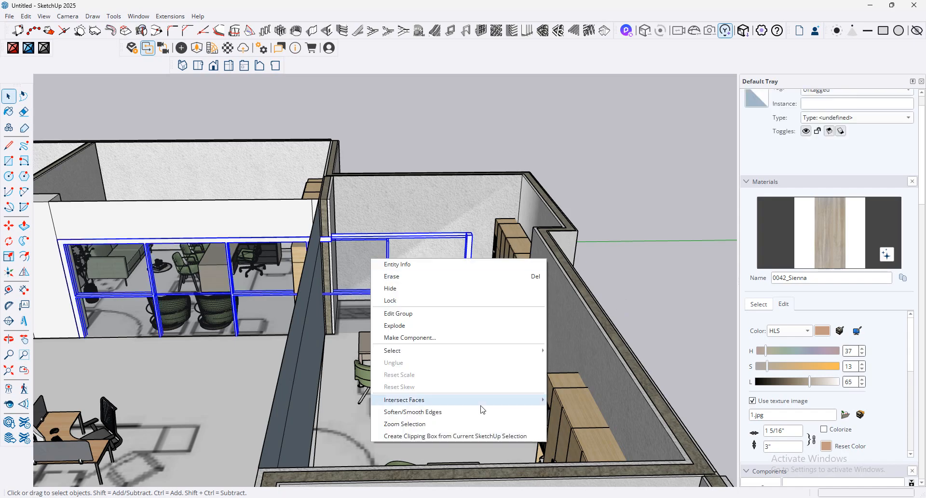
mouse_move(536, 400)
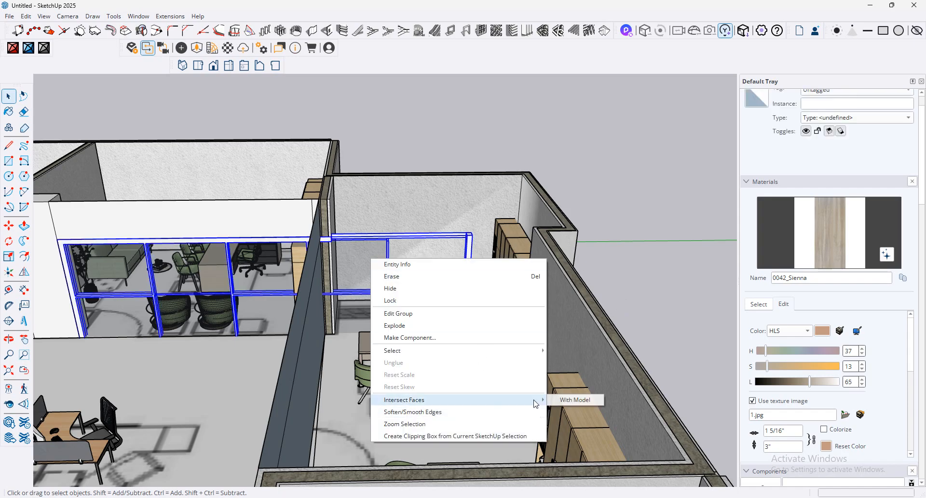
left_click(593, 403)
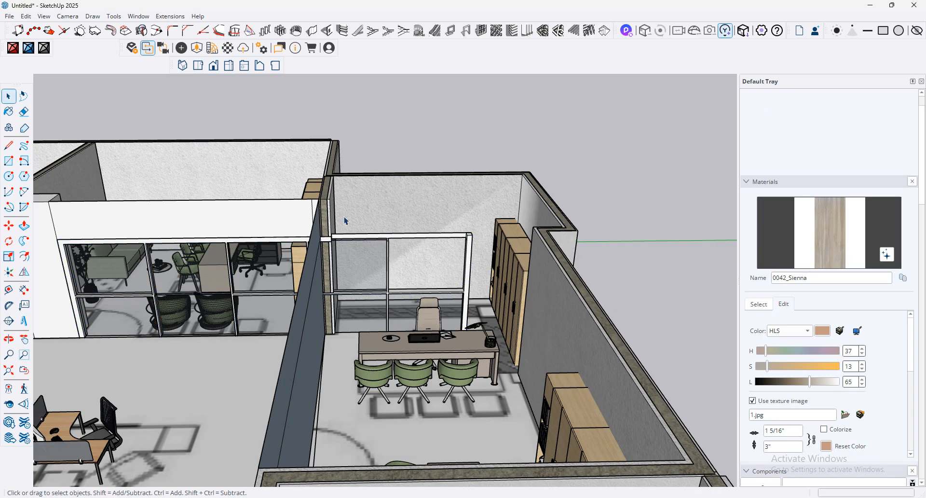
Step: Reopen the copied frame's glazing for editing and delete the upper glass pane that runs through the wall
left_click(367, 270)
scroll(368, 272, "up", 4)
double_click(366, 273)
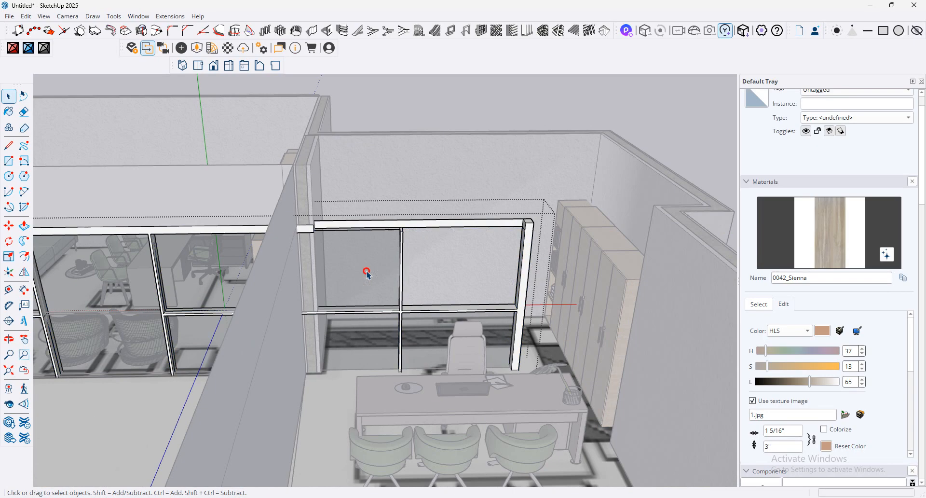
double_click(369, 276)
double_click(374, 285)
middle_click_drag(375, 287, 446, 299)
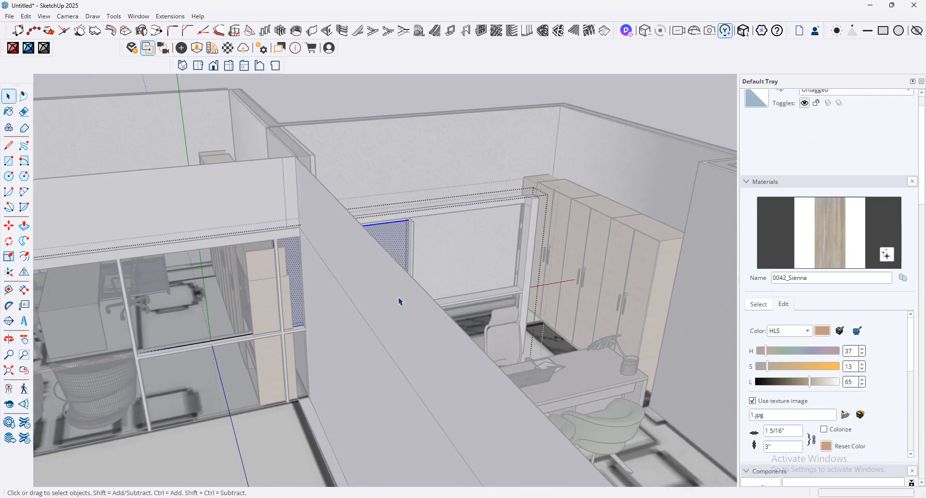
key("Delete")
Step: Delete the lower glass pane beside the wall in the copied frame's overhang
middle_click_drag(410, 345, 385, 351)
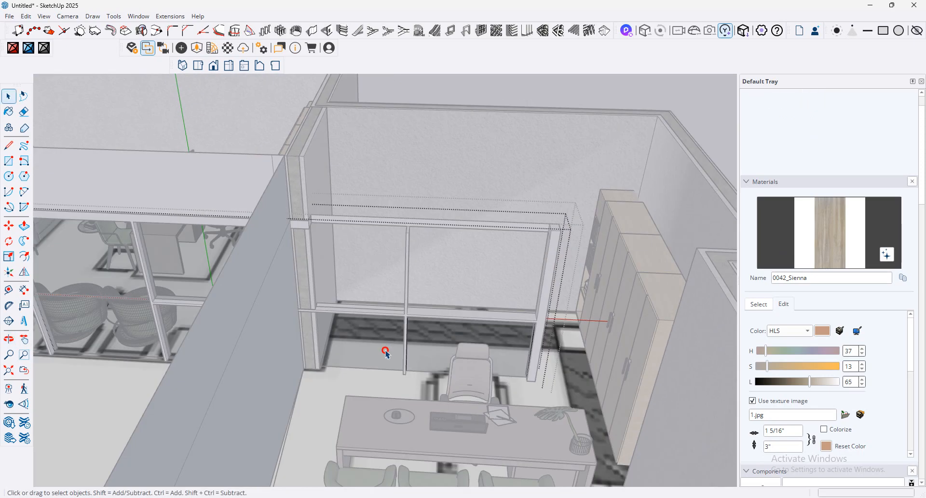
left_click(386, 351)
key("Delete")
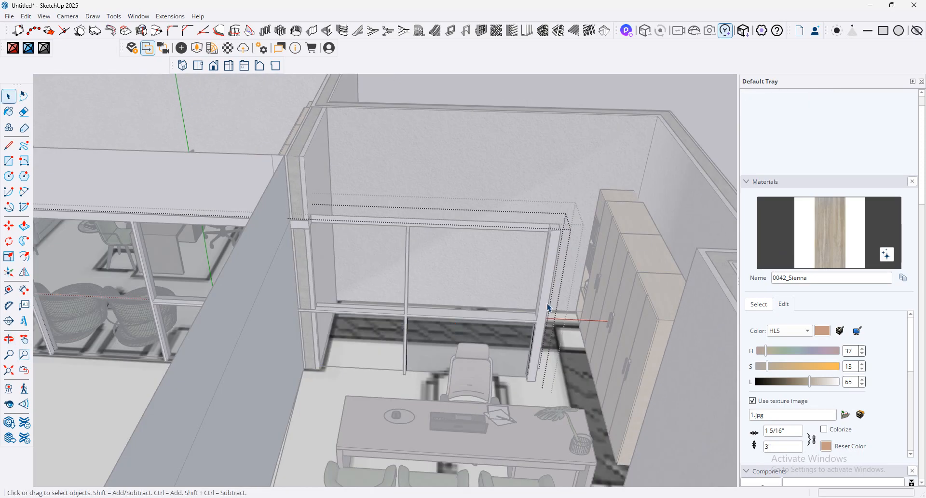
Step: Undo the deletion of the copied frame's front face
scroll(485, 190, "down", 4)
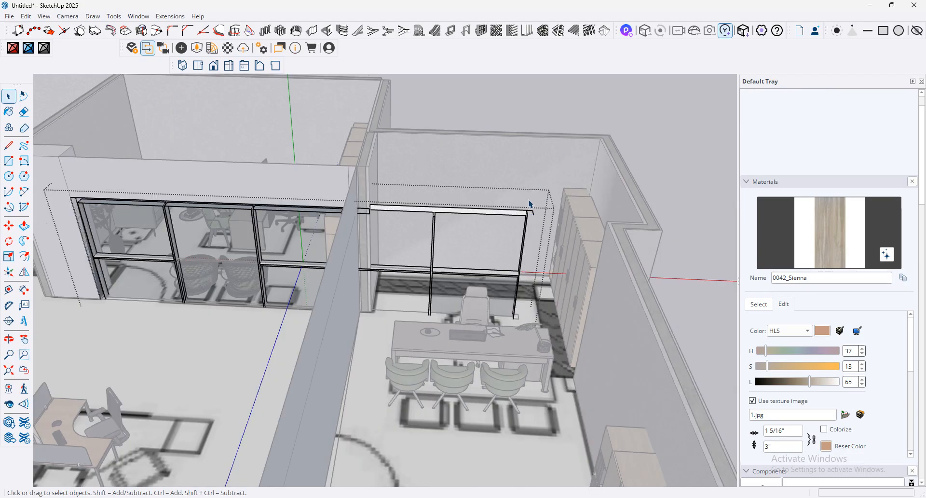
key("ctrl+z")
Step: Try to push/pull the front face of the copied frame's end post and top rail in the neighbouring office
scroll(532, 228, "up", 4)
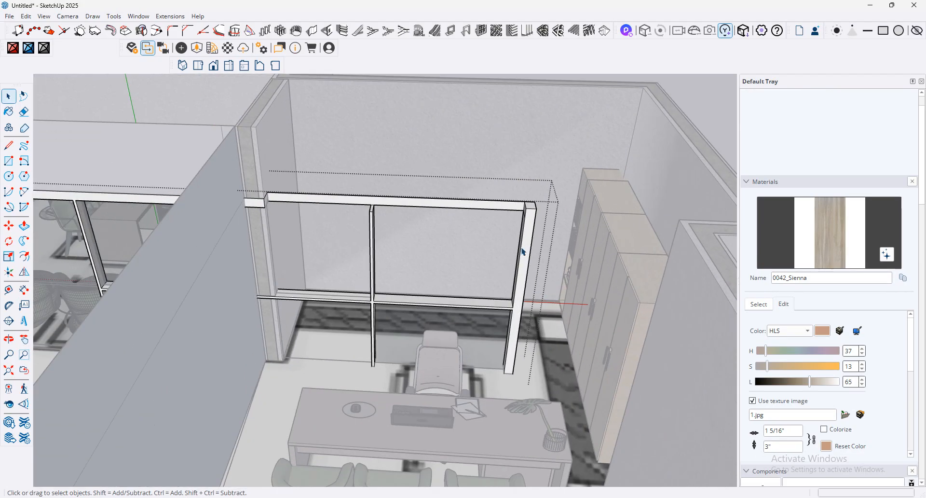
left_click(24, 226)
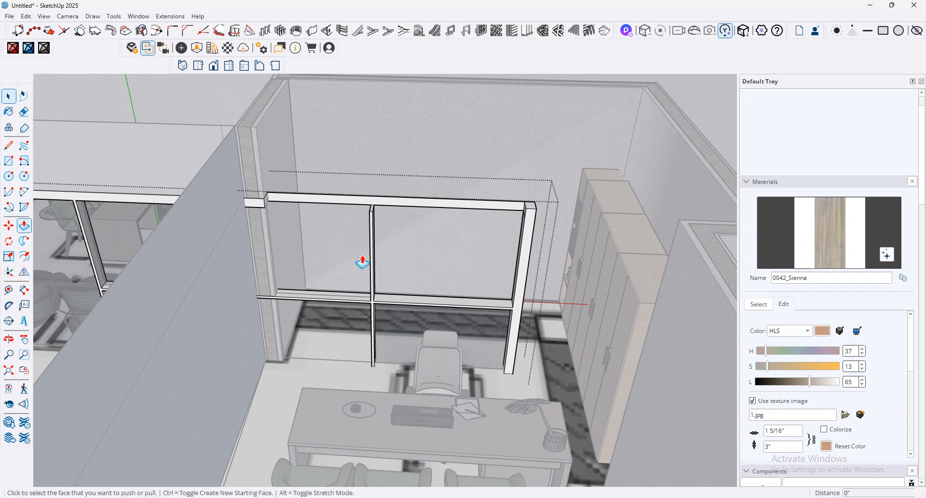
left_click(522, 267)
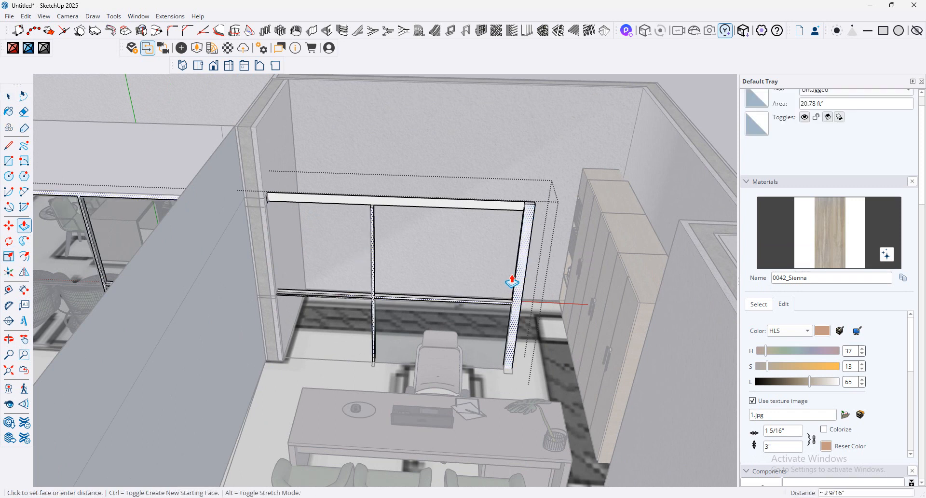
key("Escape")
scroll(527, 208, "up", 2)
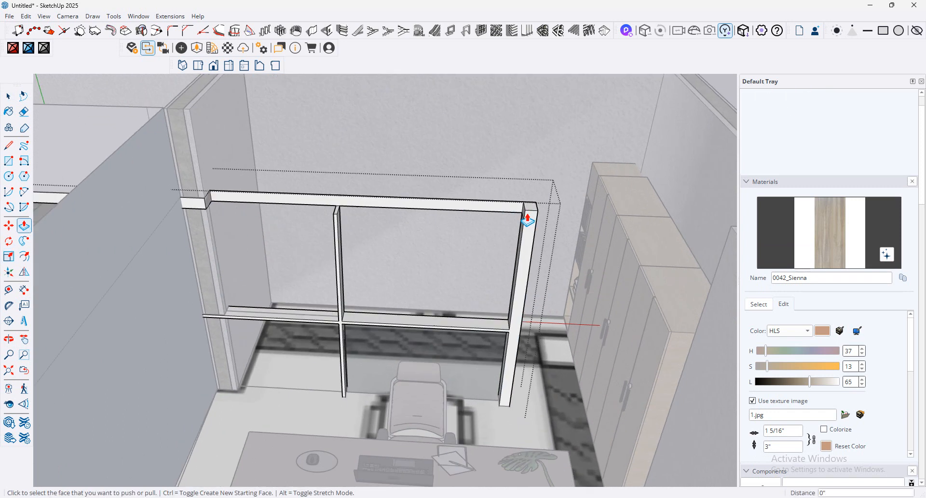
middle_click_drag(528, 215, 532, 261)
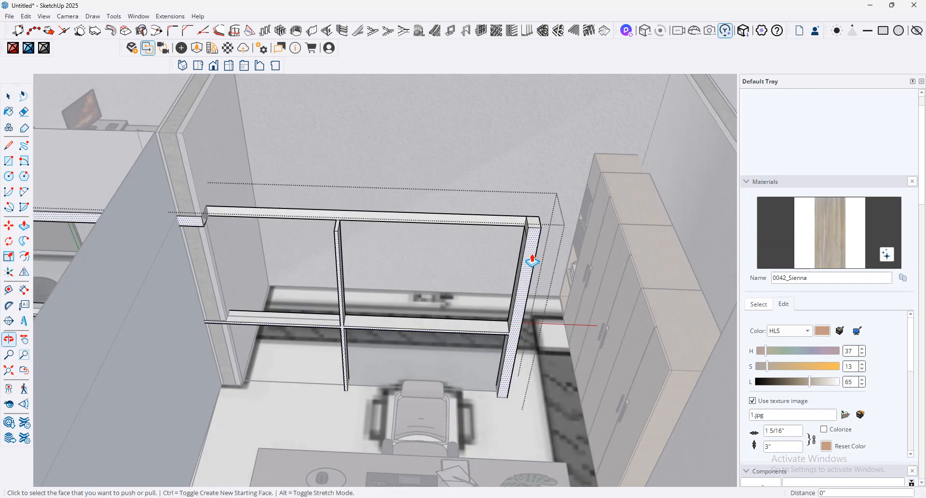
scroll(512, 224, "up", 1)
left_click(512, 225)
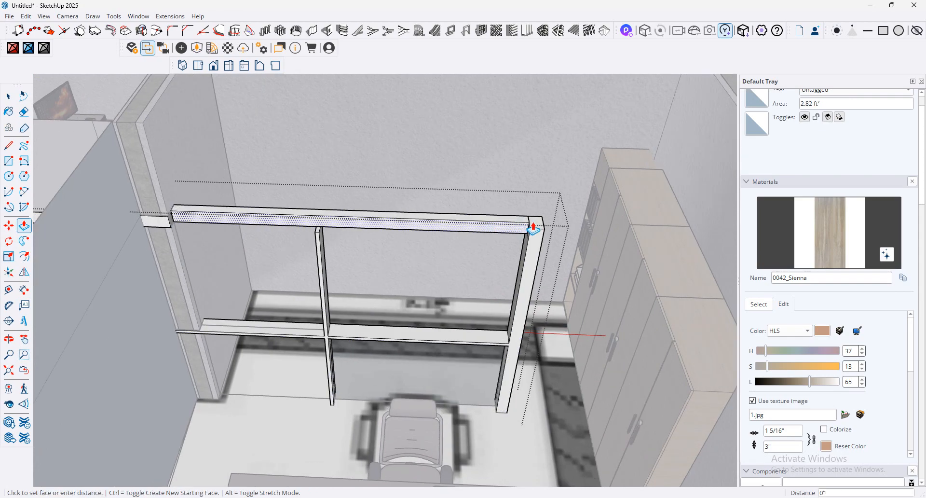
key("Escape")
key("space")
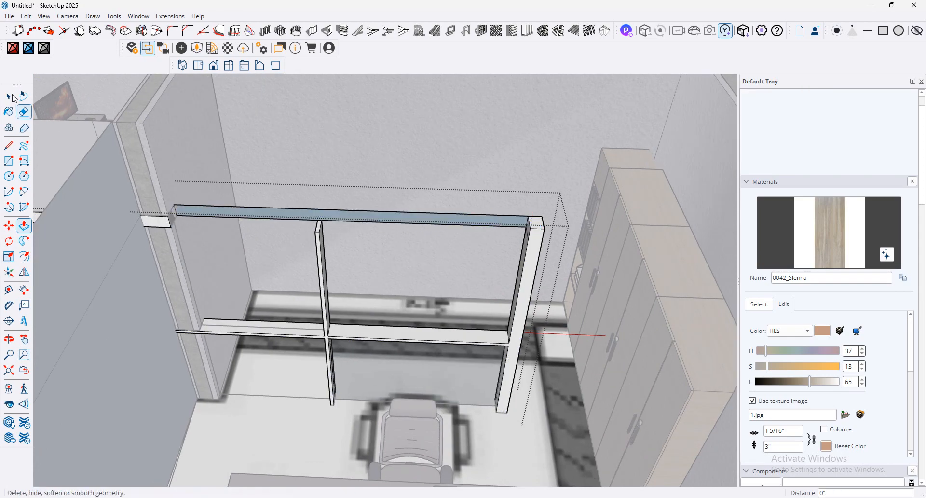
Step: Draw dividing lines on the copied frame's front face, along the last mullion beside the wall and across the top rail
triple_click(309, 355)
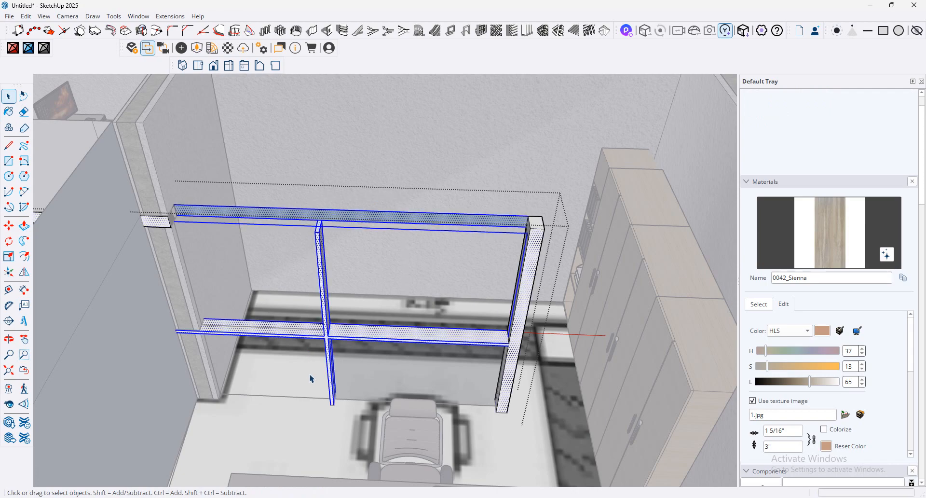
middle_click_drag(320, 373, 128, 155)
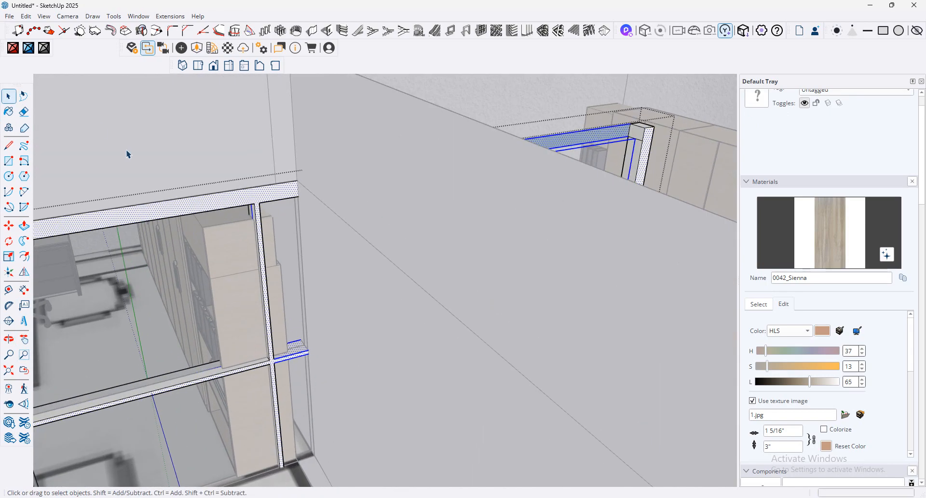
left_click(10, 144)
left_click(255, 204)
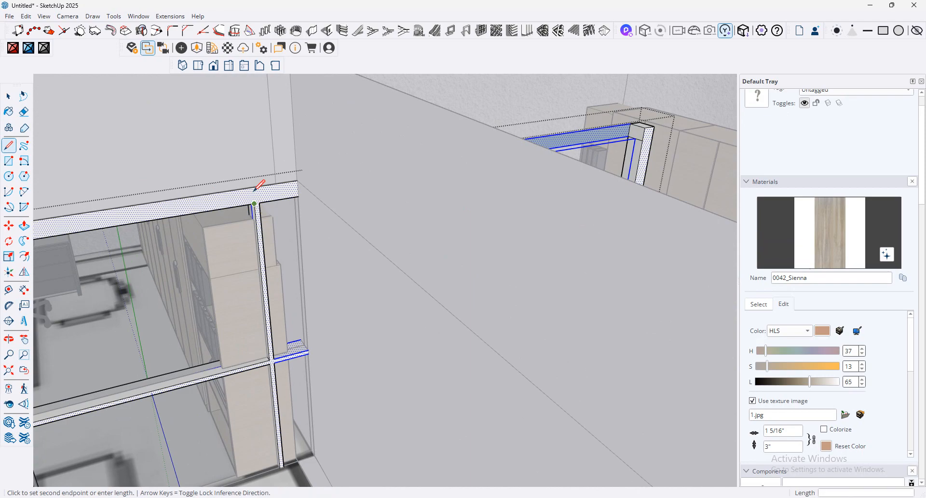
left_click(253, 187)
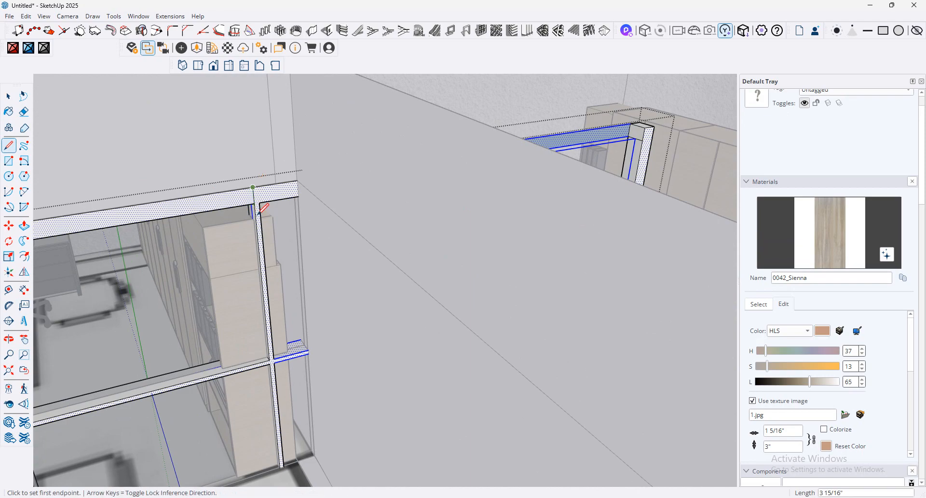
left_click(270, 363)
left_click(280, 466)
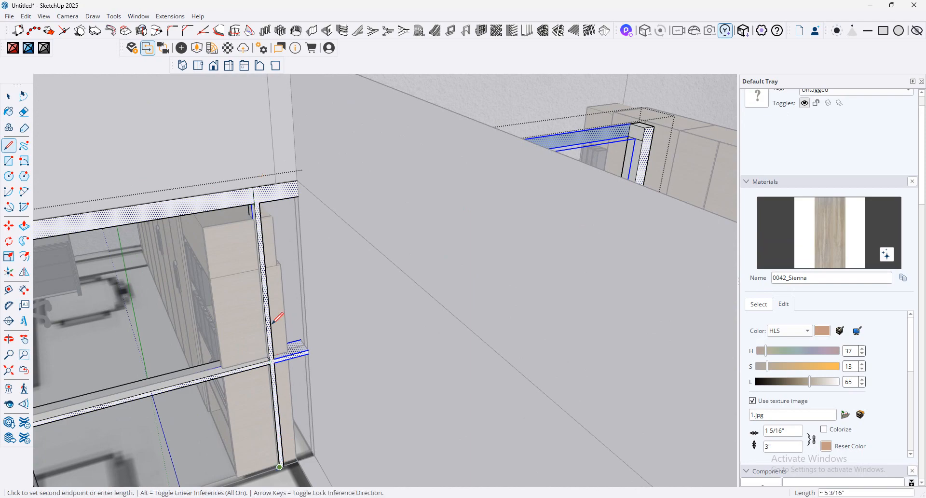
middle_click_drag(269, 224, 283, 1)
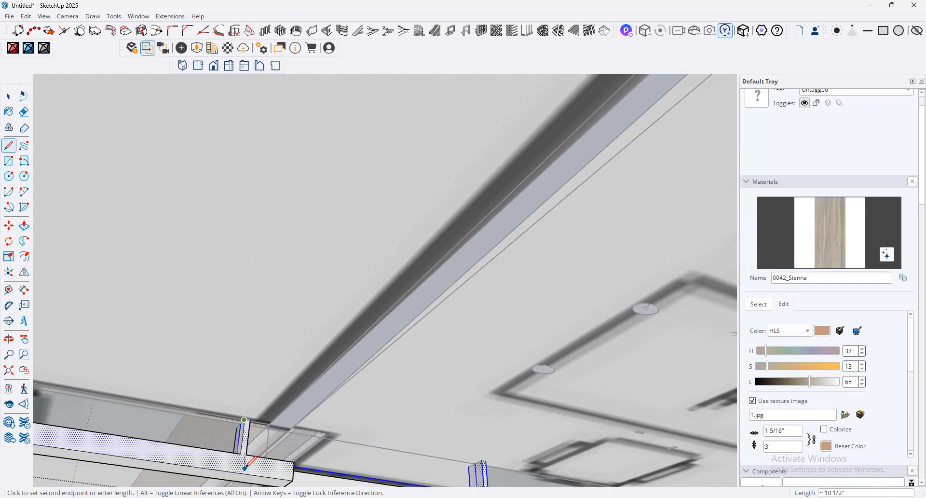
left_click(241, 453)
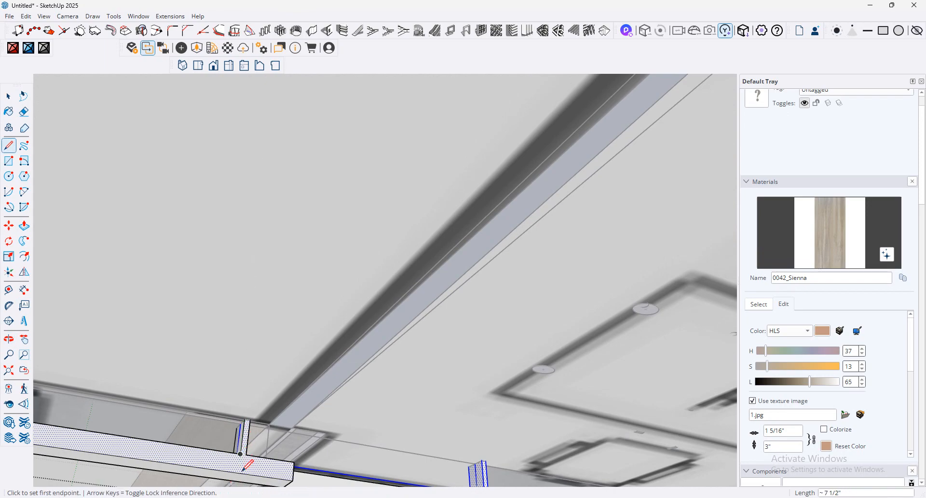
left_click(240, 454)
left_click(237, 472)
key("p")
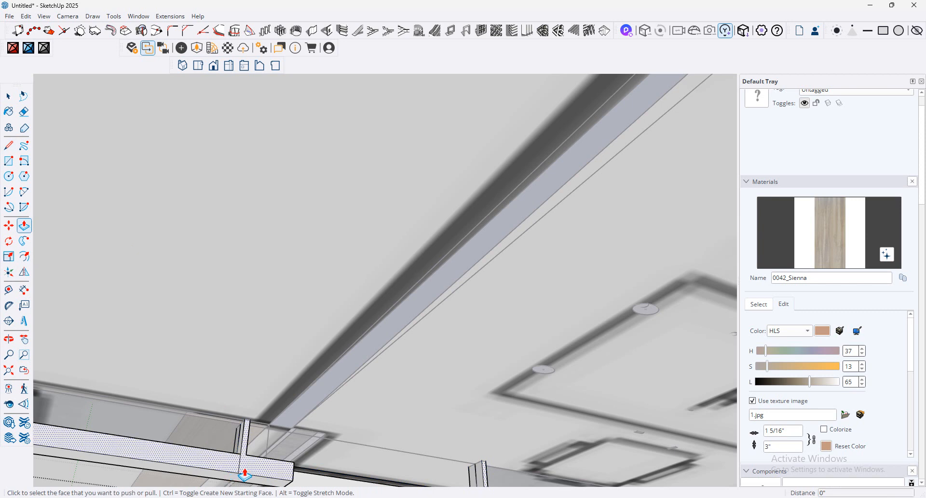
Step: Draw a rectangle about 11 13/16" by 3 15/16" on the top rail's overhanging end and push it back 5 7/8"
left_click(10, 162)
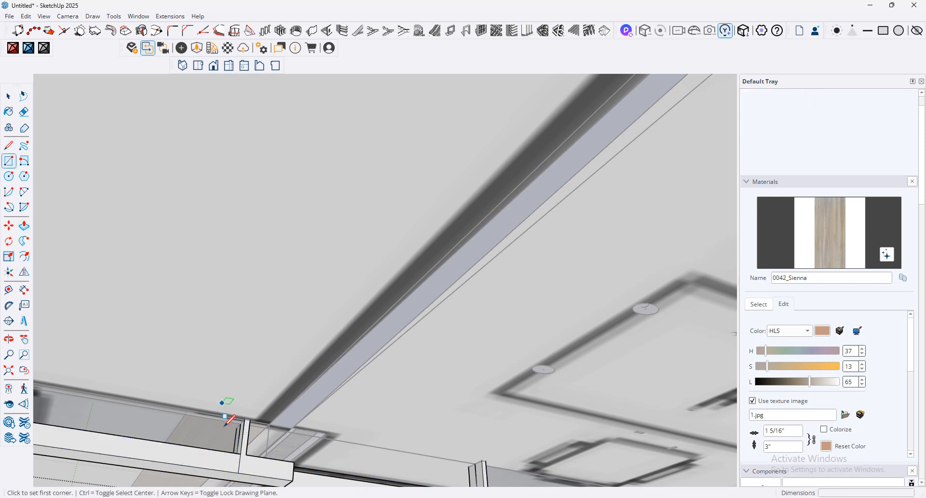
left_click(241, 453)
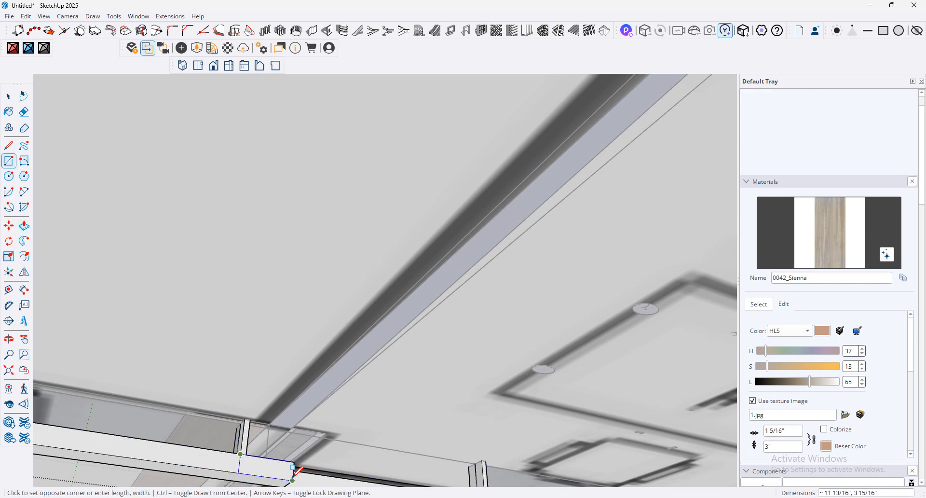
left_click(272, 464)
left_click(24, 226)
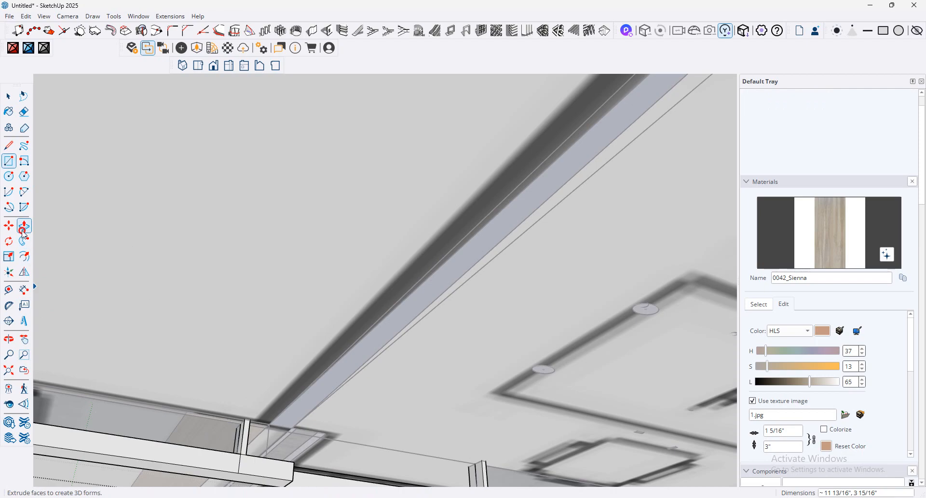
left_click(249, 480)
left_click(250, 480)
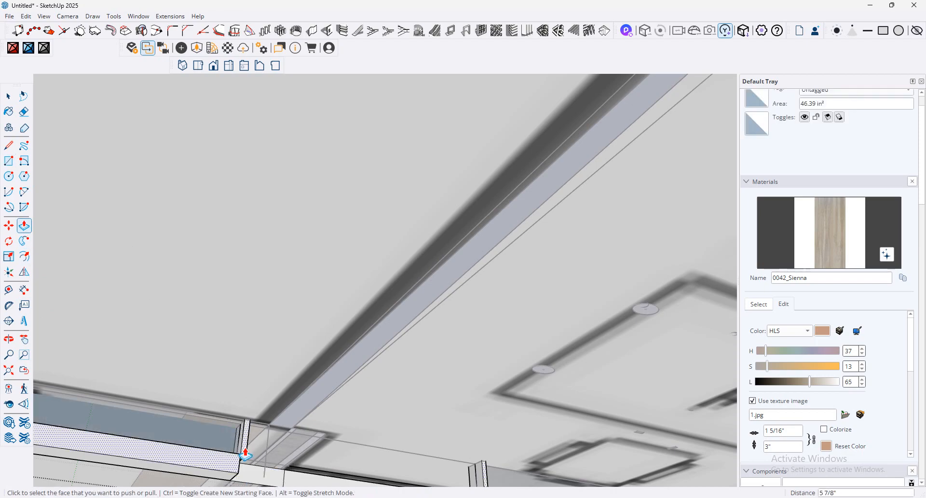
middle_click_drag(248, 452, 345, 298)
scroll(345, 298, "down", 5)
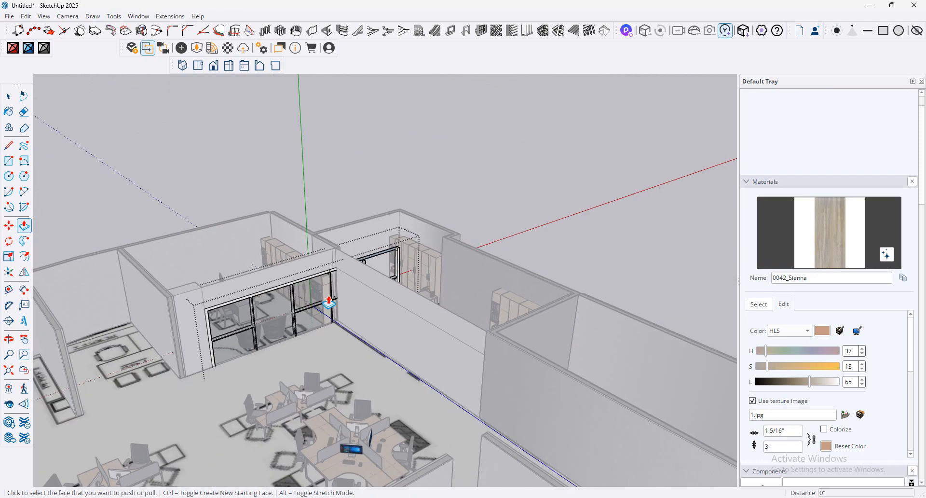
Step: Delete the whole copied frame running through the wall and select its leftover bars in the neighbouring office
key("space")
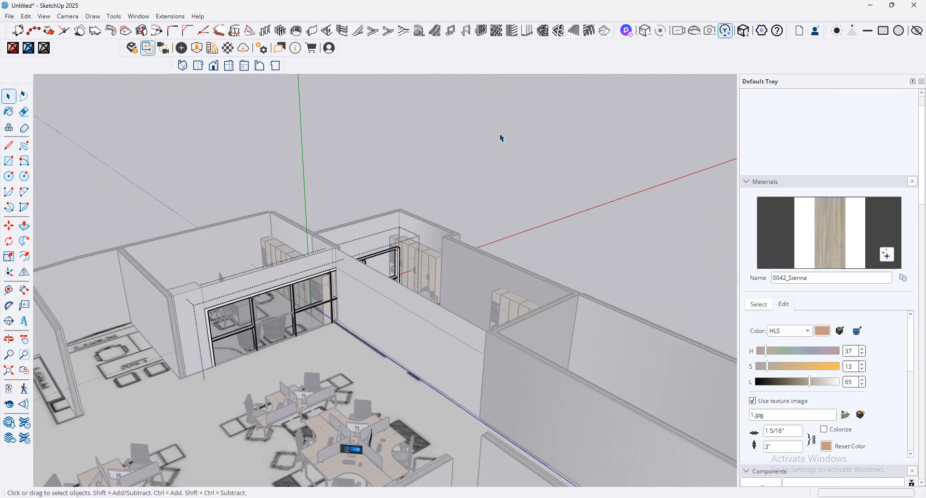
middle_click_drag(502, 138, 524, 255)
scroll(525, 254, "up", 4)
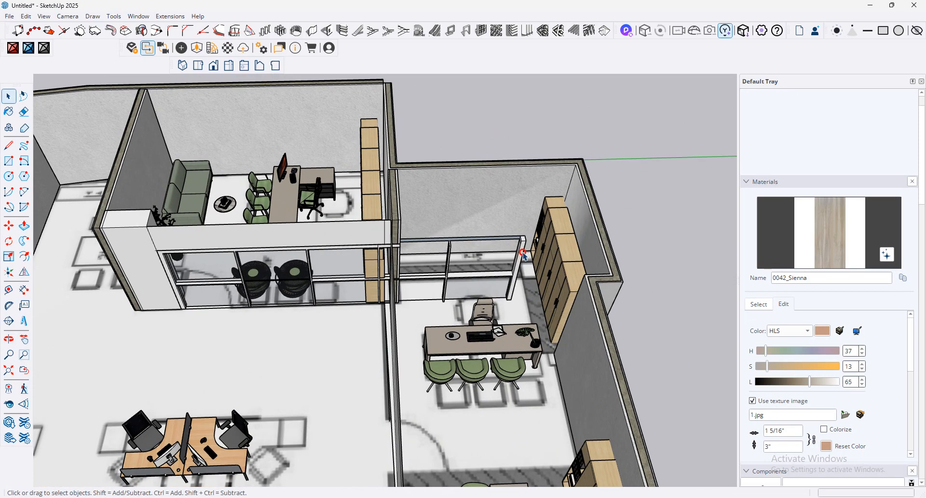
double_click(524, 255)
left_click(634, 150)
left_click(521, 274)
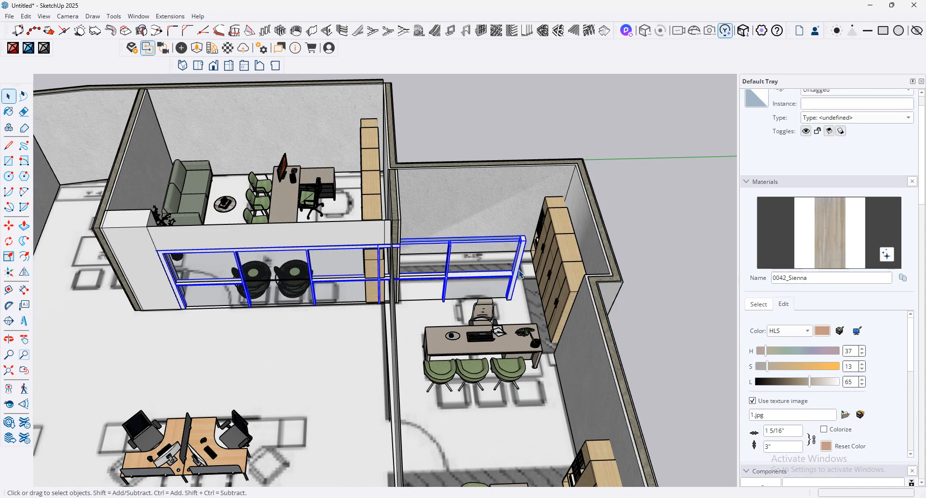
key("ctrl+t")
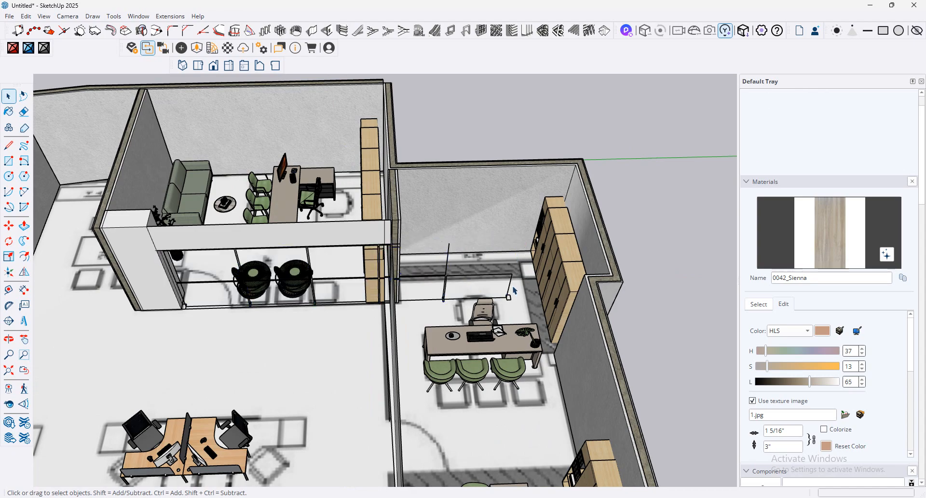
left_click(442, 289)
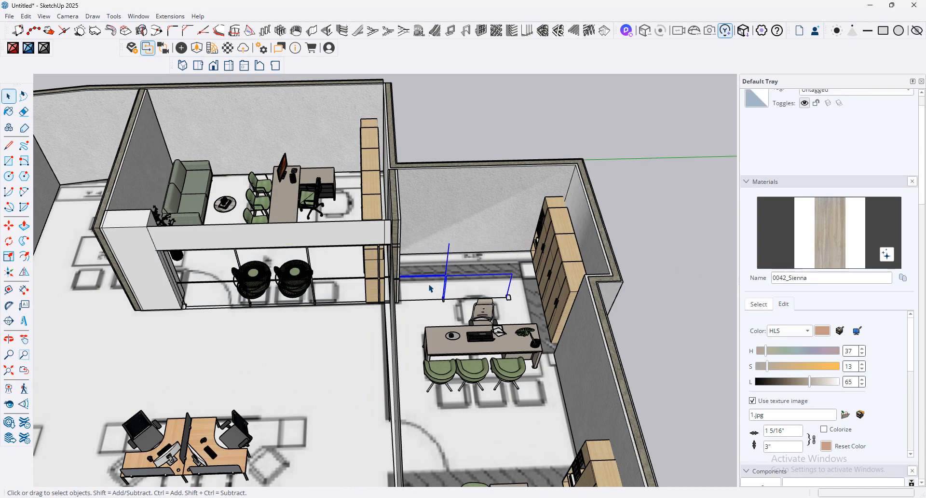
key("Delete")
left_click_drag(303, 332, 305, 331)
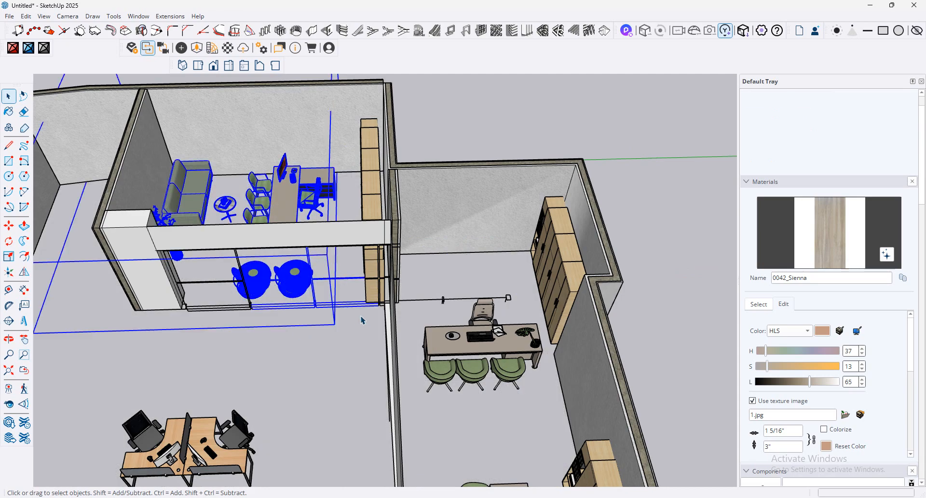
key("ctrl+z")
left_click(326, 284)
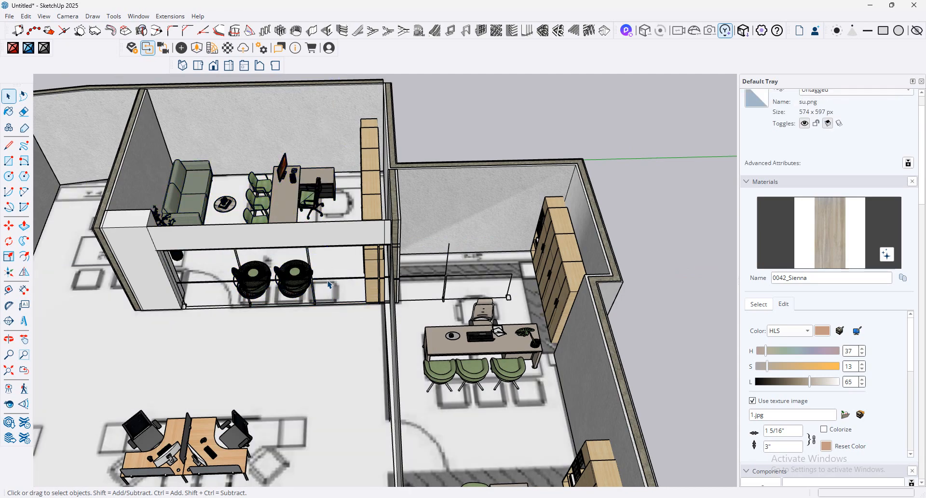
left_click(322, 291)
Step: Draw a rectangle about 16' 4 1/8" by 7' 9/16" across the glazed opening in the front wall of the sofa office
scroll(340, 276, "down", 3)
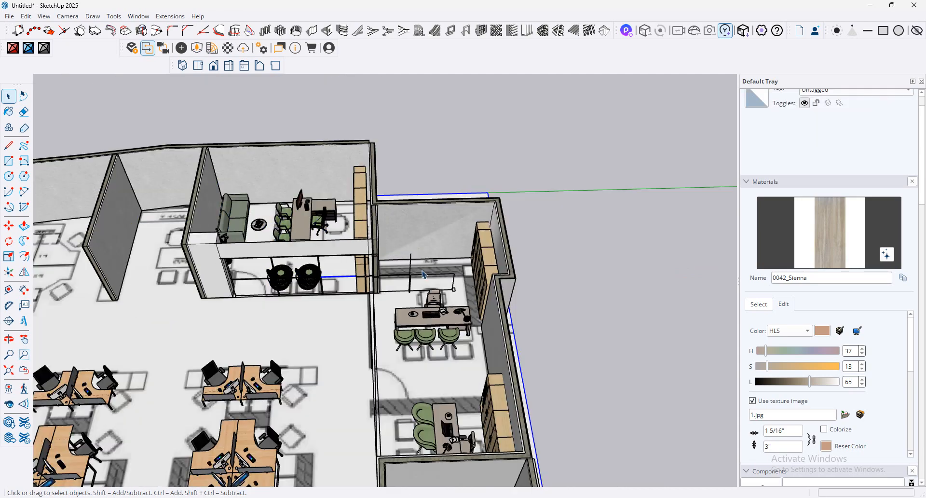
left_click(9, 160)
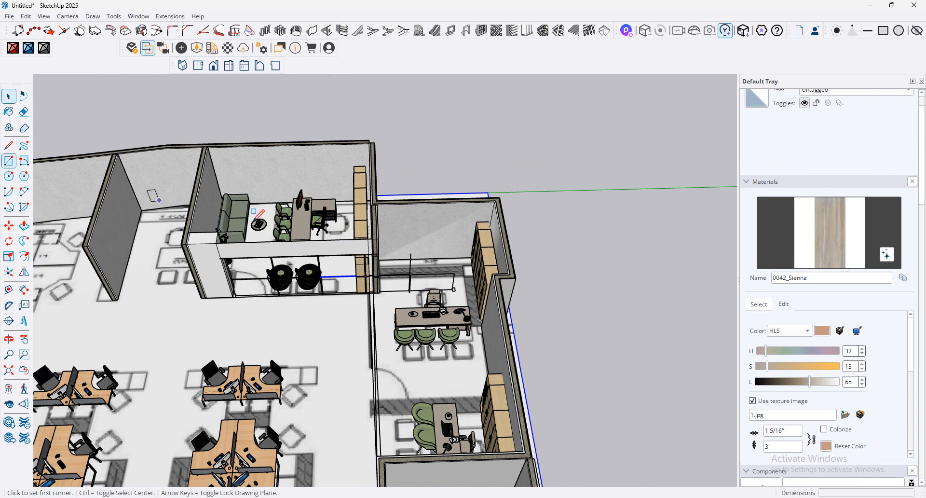
left_click(221, 258)
scroll(377, 291, "up", 8)
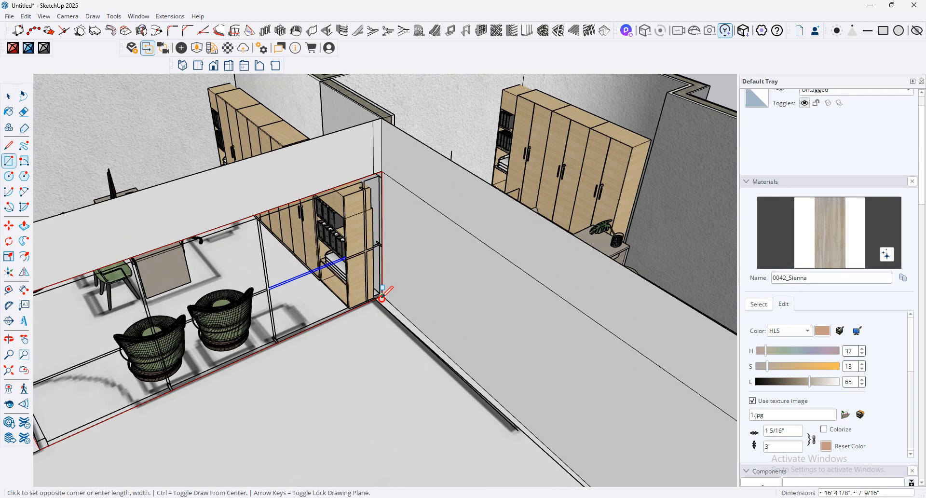
left_click(382, 297)
Step: Copy the new rectangular face out to the empty area beyond the building's outer wall
left_click(8, 96)
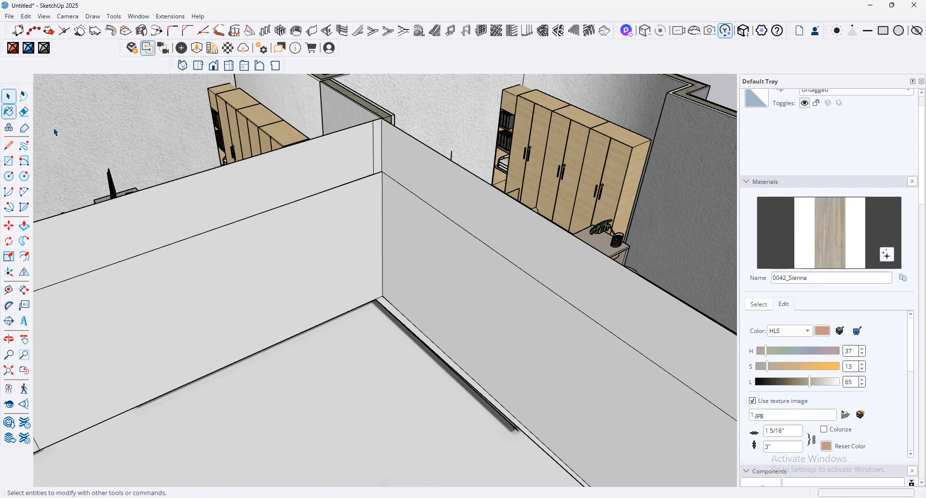
left_click(287, 290)
left_click(9, 225)
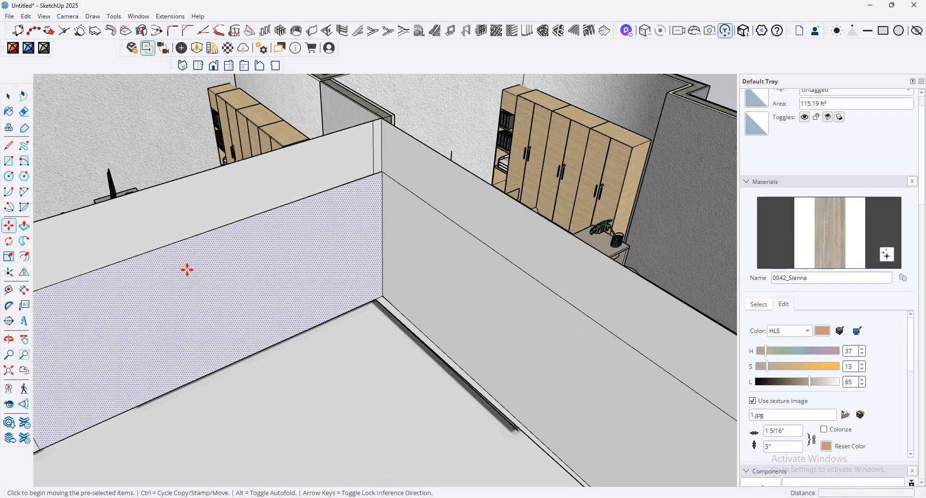
left_click(187, 270)
key("ctrl")
scroll(202, 309, "down", 3)
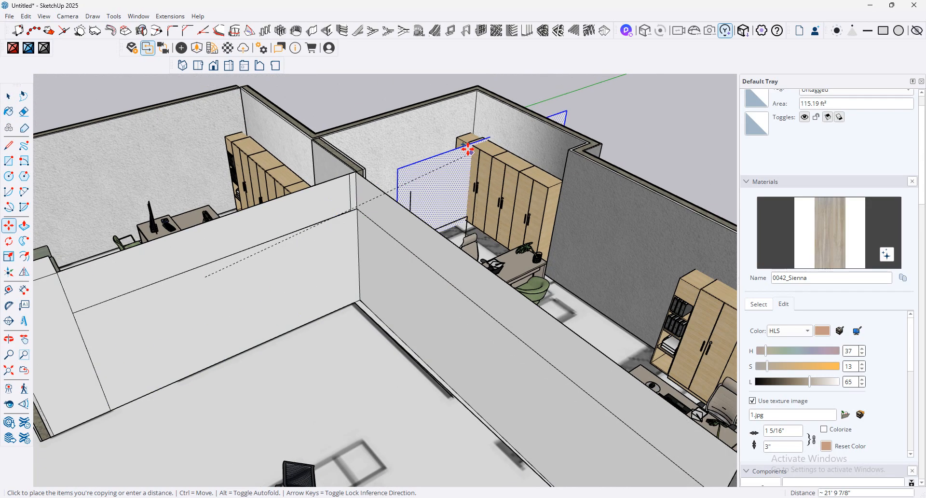
scroll(468, 149, "down", 3)
left_click(542, 139)
Step: Try to generate a rectangular Panel Divider frame on the copied face with 2 rows, 4 columns and 1 3/16" divider width
middle_click_drag(604, 175, 366, 157)
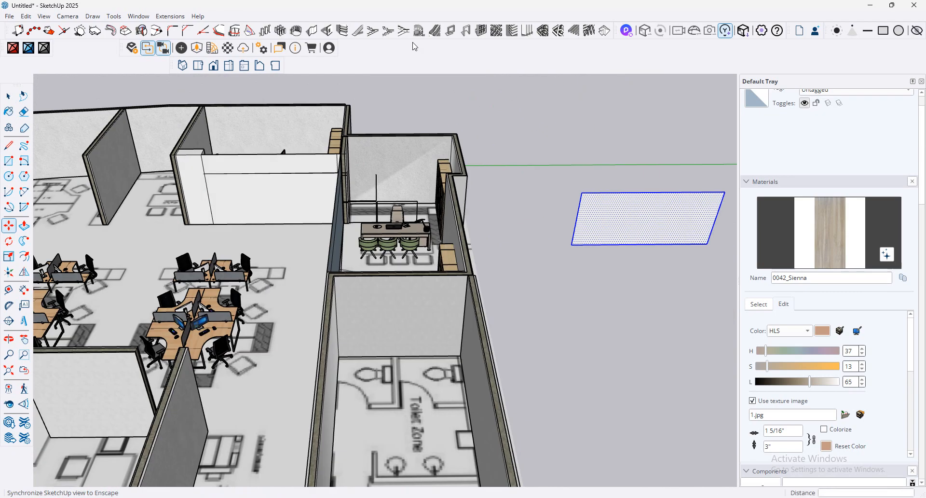
left_click(467, 32)
left_click(93, 264)
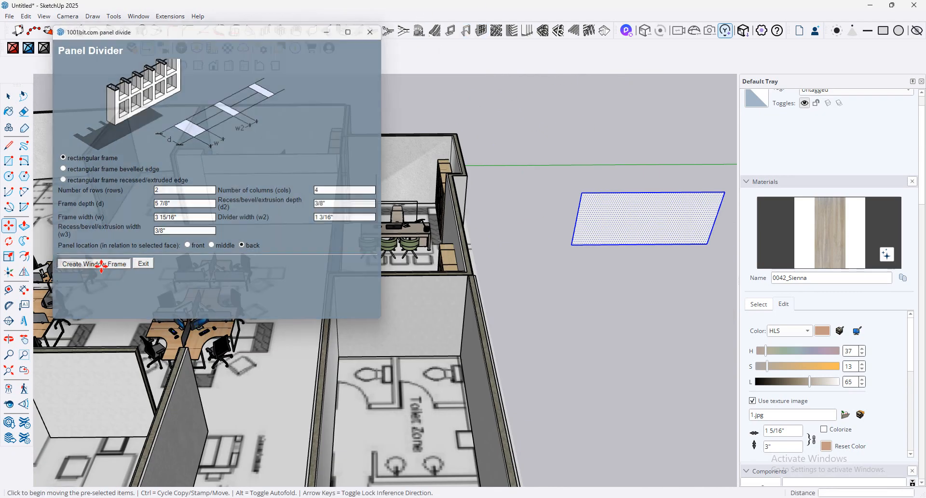
Step: Look over the whole model from several sides for a frame generated from the copied face
scroll(487, 171, "down", 10)
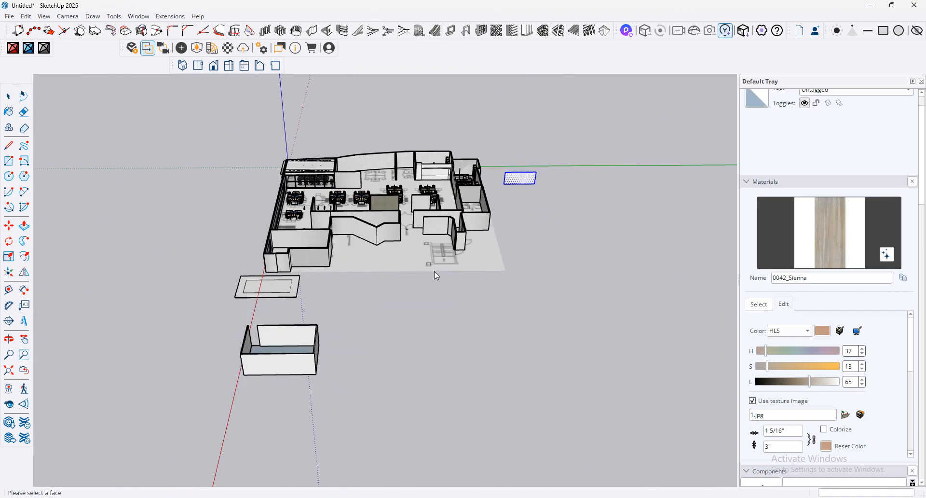
middle_click_drag(436, 275, 208, 123)
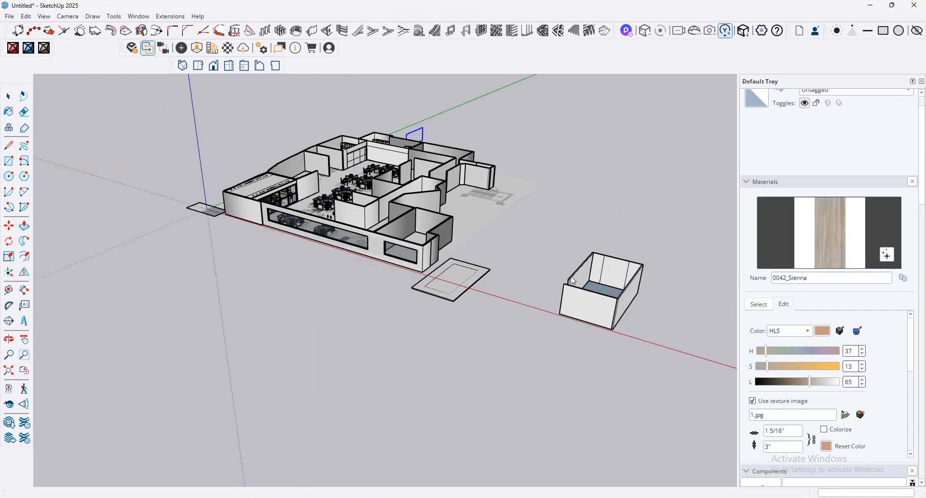
scroll(223, 236, "up", 9)
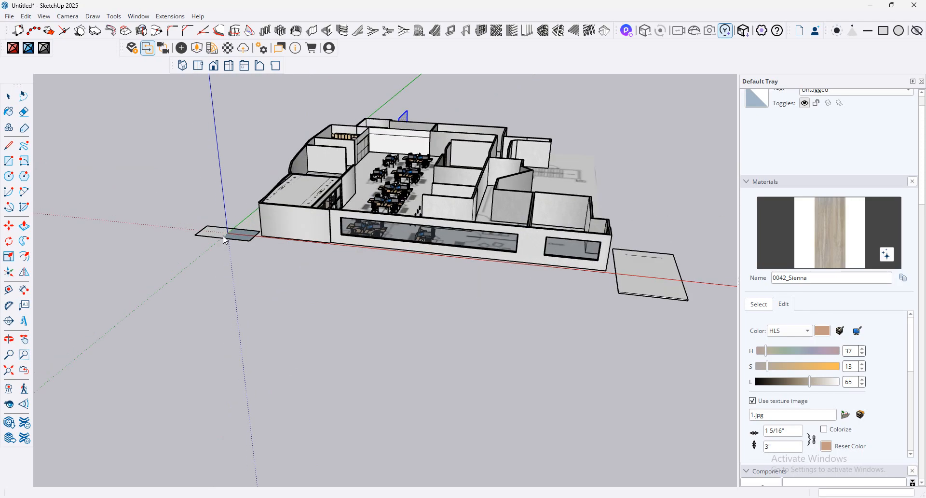
middle_click_drag(223, 235, 434, 218)
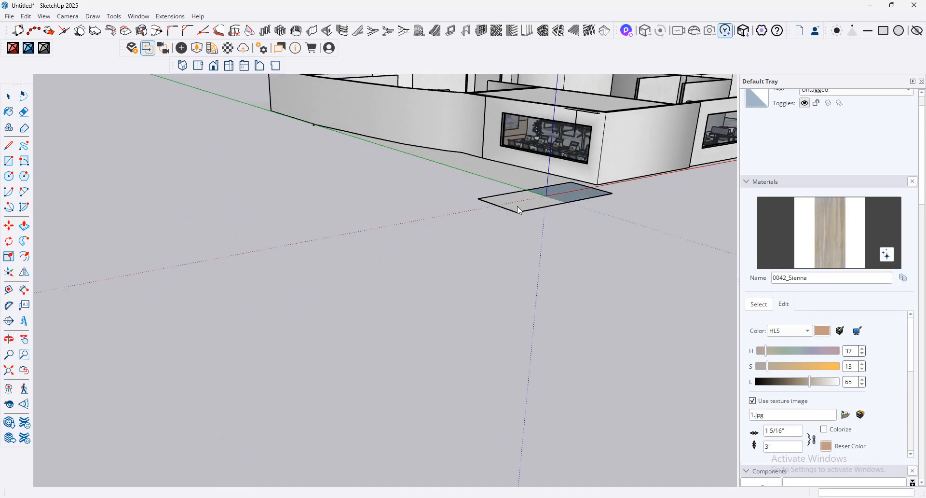
middle_click_drag(538, 224, 446, 354)
scroll(428, 290, "down", 3)
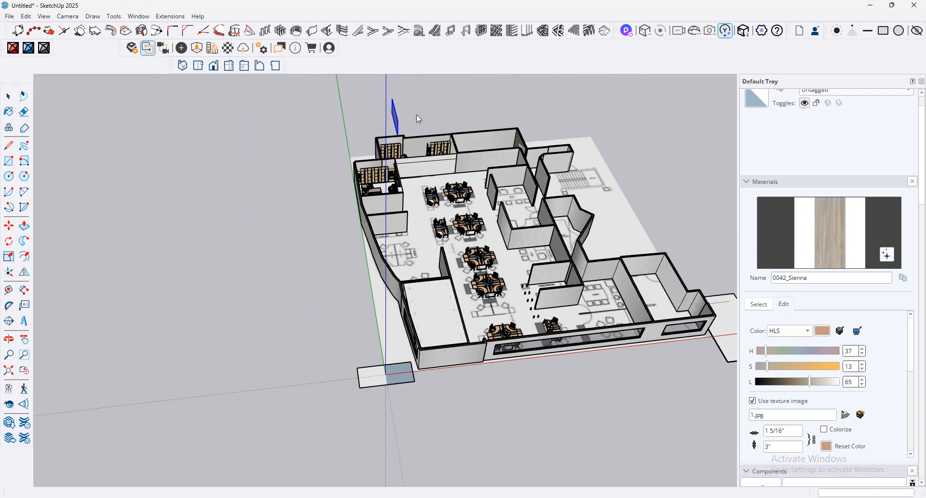
scroll(404, 115, "up", 5)
middle_click_drag(403, 115, 618, 208)
scroll(613, 247, "up", 3)
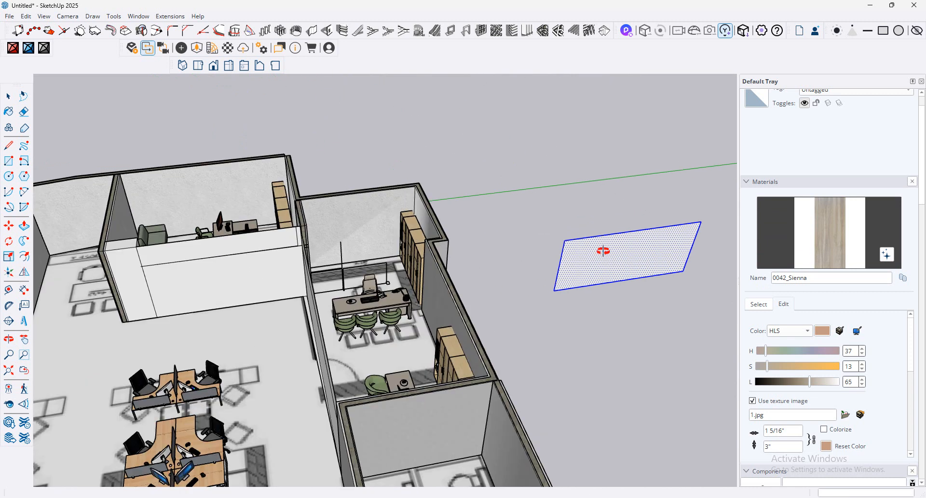
middle_click_drag(604, 250, 346, 215)
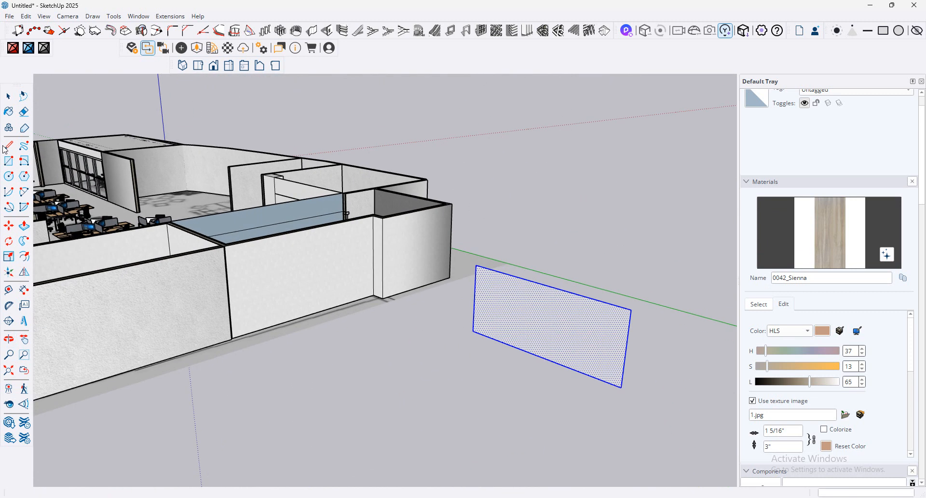
Step: Offset the copied face's outline inward by about 5 9/16" to form a frame border
left_click(25, 262)
left_click(616, 337)
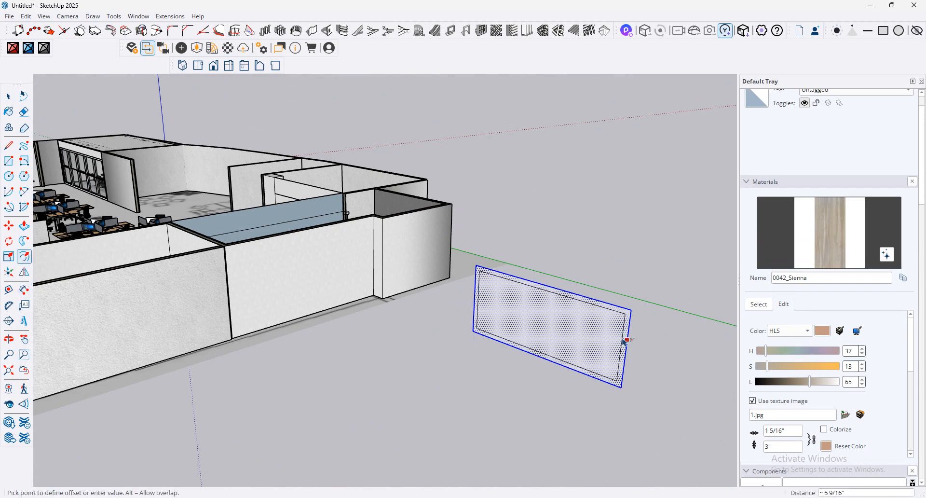
left_click(625, 342)
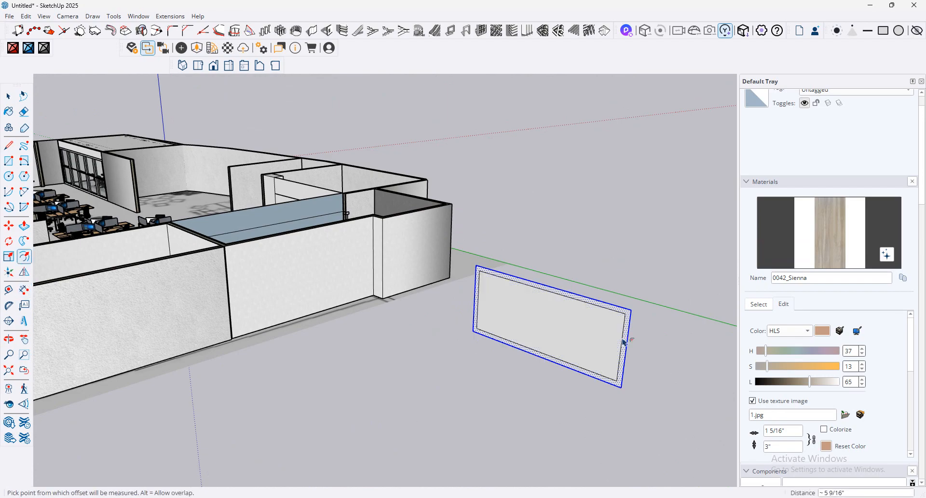
Step: Draw short lines from two inner corners of the border to its outer edges, separating the end stile near the building from the rails
left_click(9, 144)
middle_click_drag(463, 289, 624, 378)
scroll(569, 315, "up", 3)
scroll(569, 315, "up", 2)
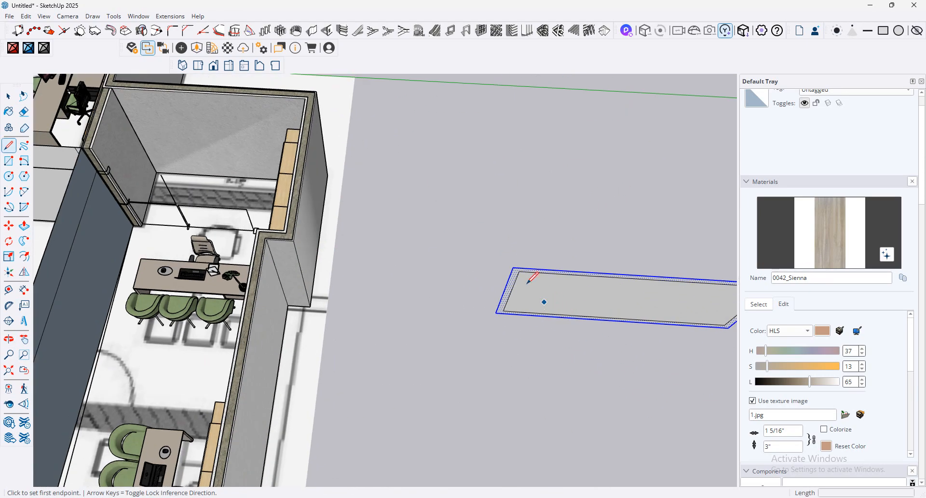
middle_click_drag(528, 282, 544, 287)
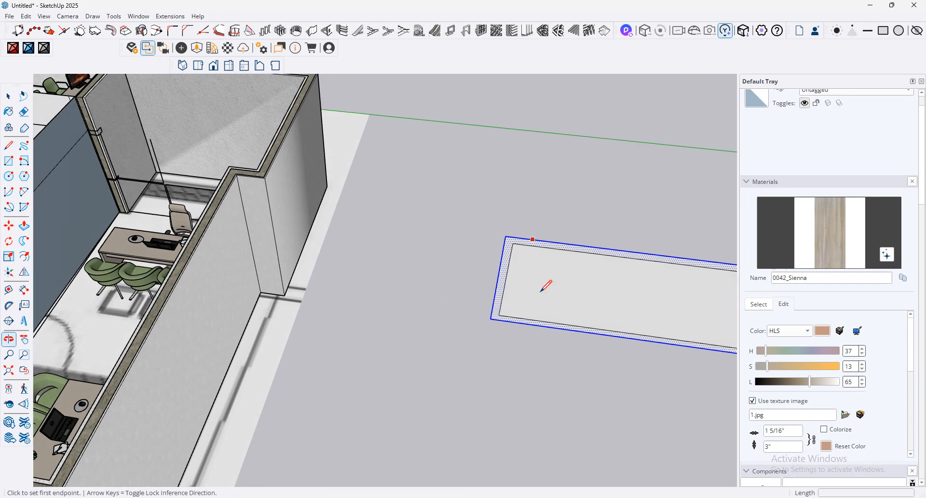
left_click(512, 244)
key("Escape")
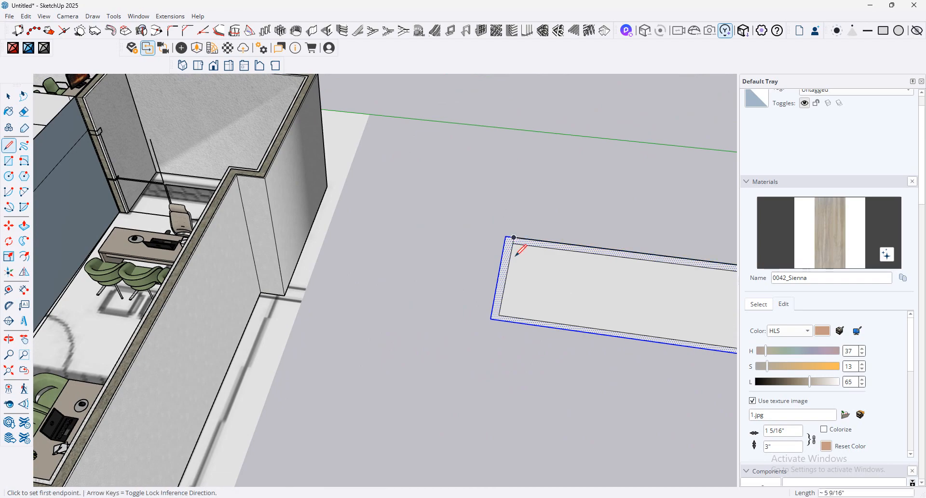
left_click(503, 315)
scroll(502, 313, "up", 4)
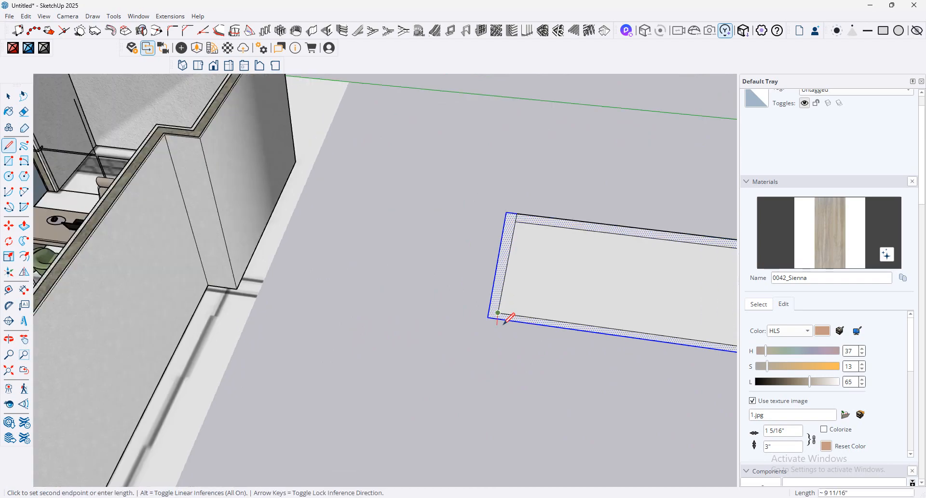
key("Escape")
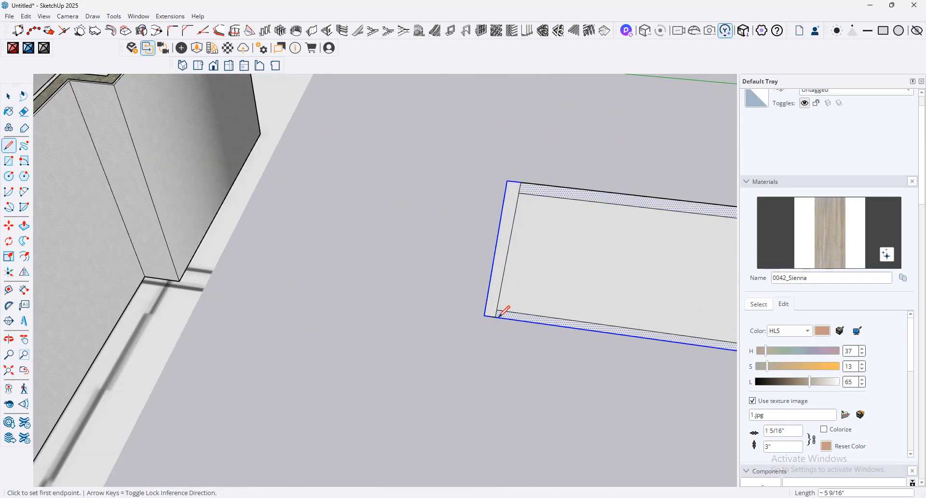
scroll(311, 244, "down", 5)
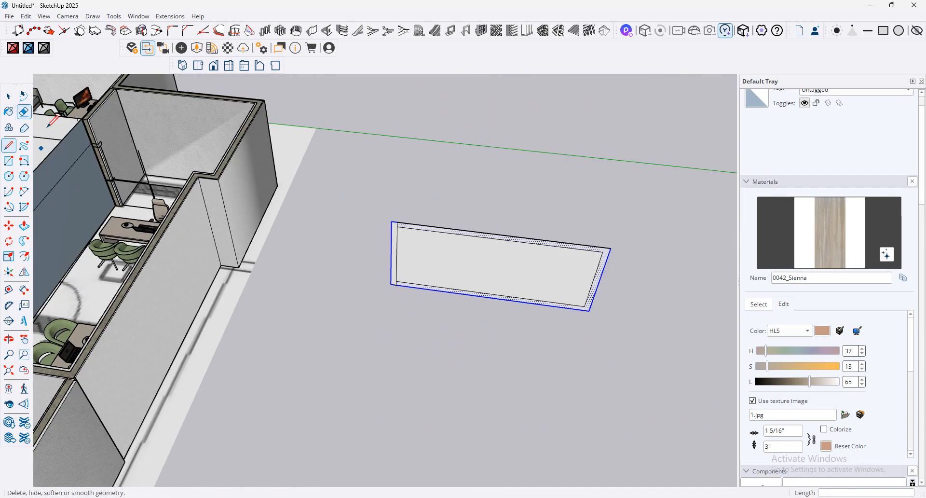
Step: Push/pull the separated end stile and the rest of the frame border out by 5"
left_click(25, 225)
scroll(386, 230, "up", 3)
scroll(386, 231, "up", 2)
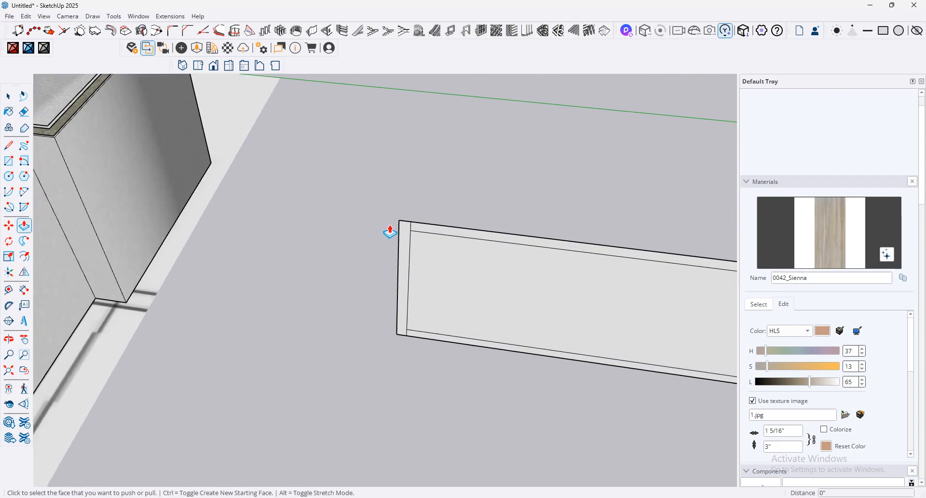
left_click(405, 243)
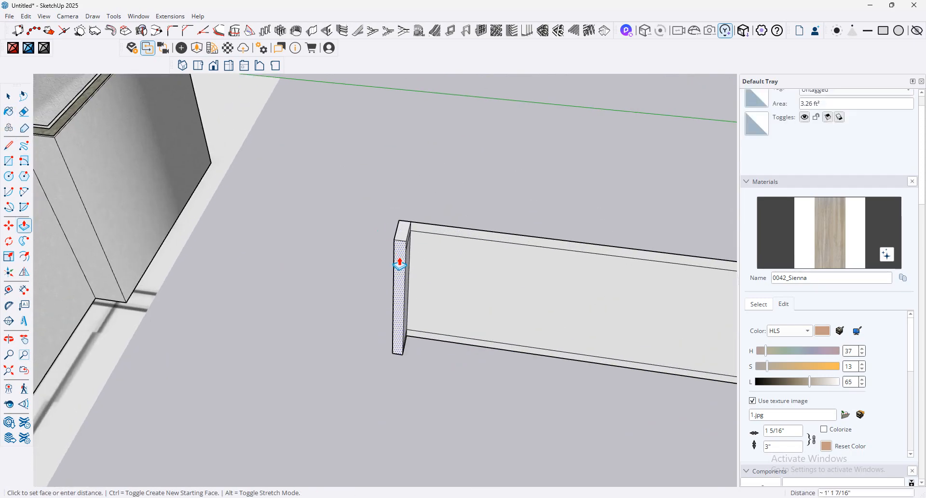
key("Return")
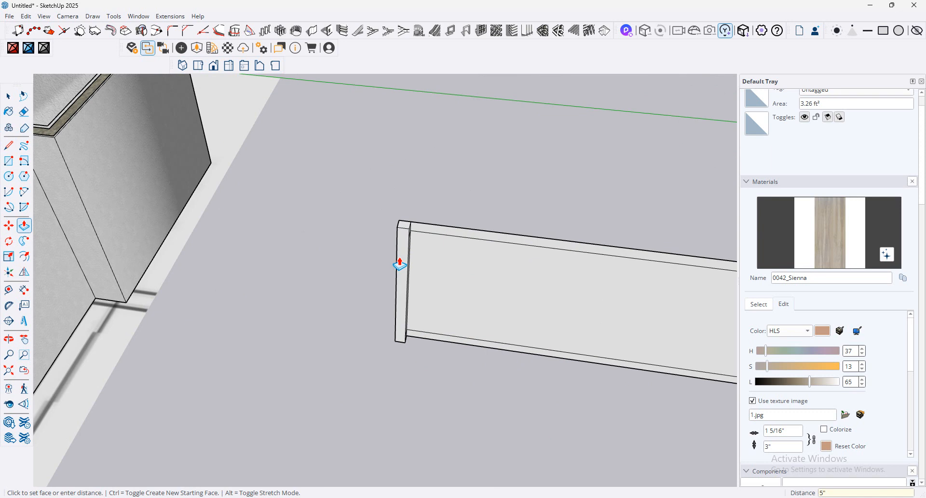
double_click(435, 232)
scroll(343, 256, "down", 2)
scroll(472, 322, "up", 2)
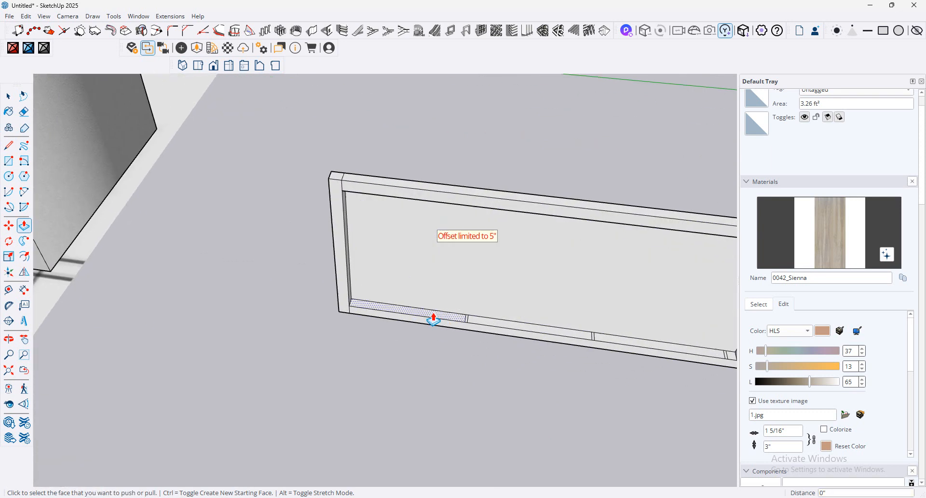
left_click(466, 319)
left_click(483, 296)
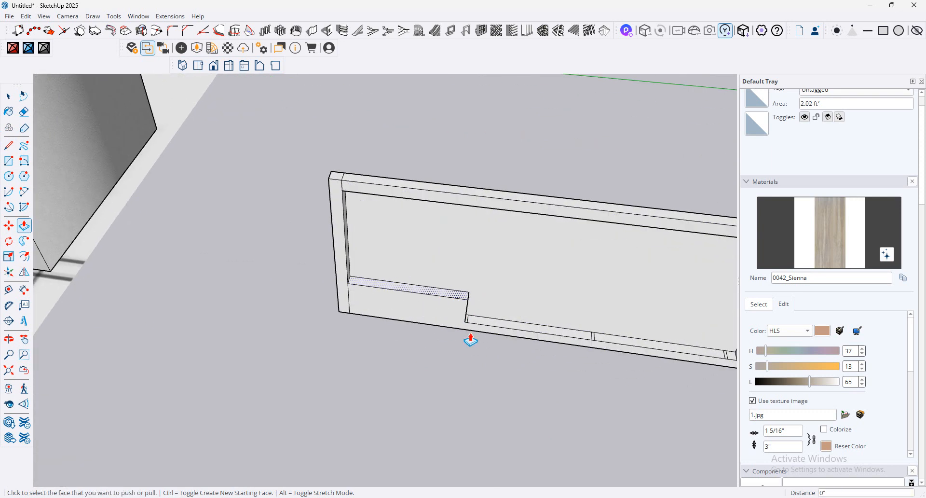
key("ctrl+z")
Step: Push/pull the two mullion stubs on the frame's lower rail up to the upper rail, about 6' 1 7/16"
left_click(466, 323)
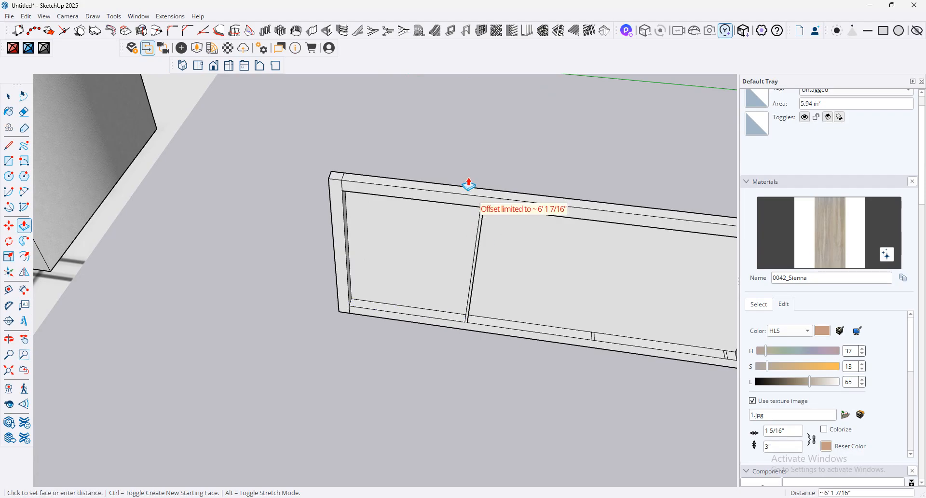
left_click(477, 200)
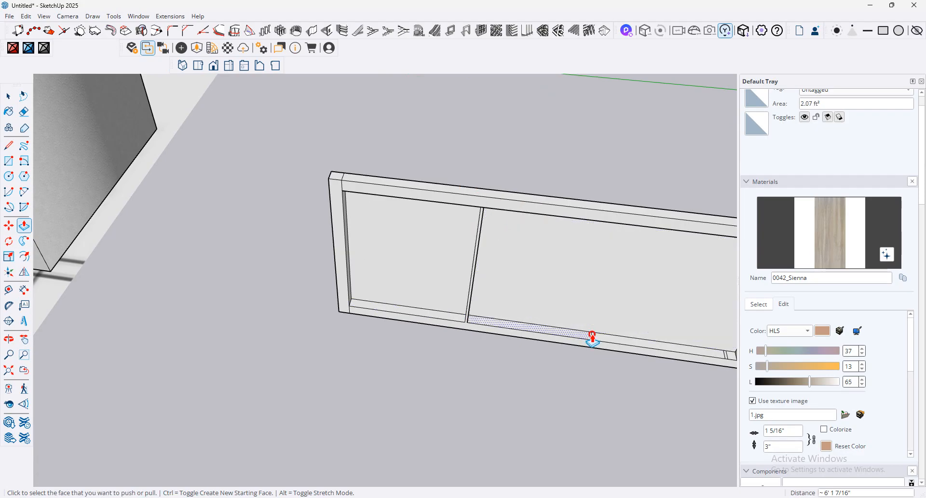
double_click(592, 335)
key("ctrl+z")
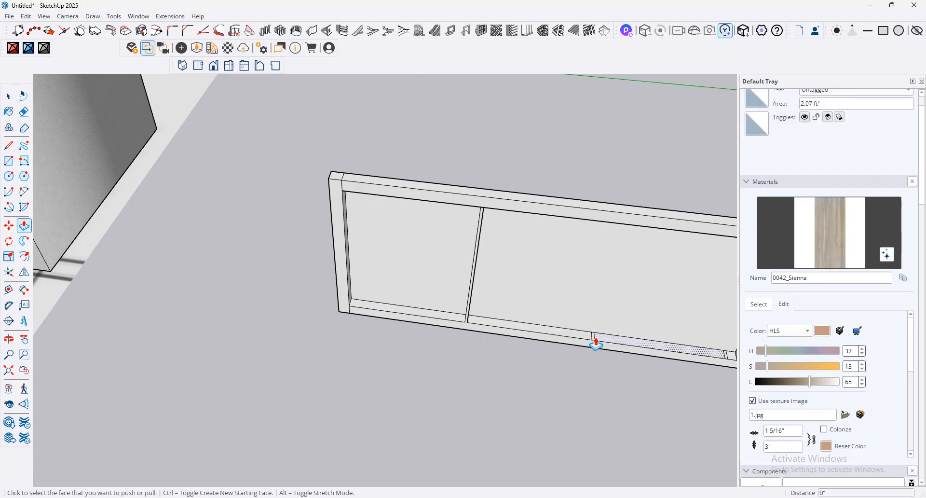
left_click(593, 340)
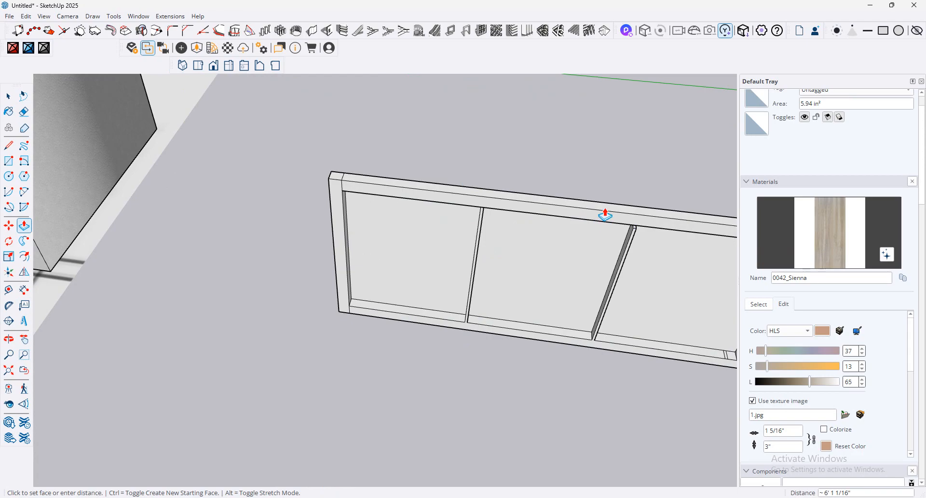
left_click(610, 209)
Step: Push the lower rail of the bay beside the end stile away by about 5 9/16" to open a doorway
scroll(343, 262, "down", 2)
scroll(603, 335, "up", 3)
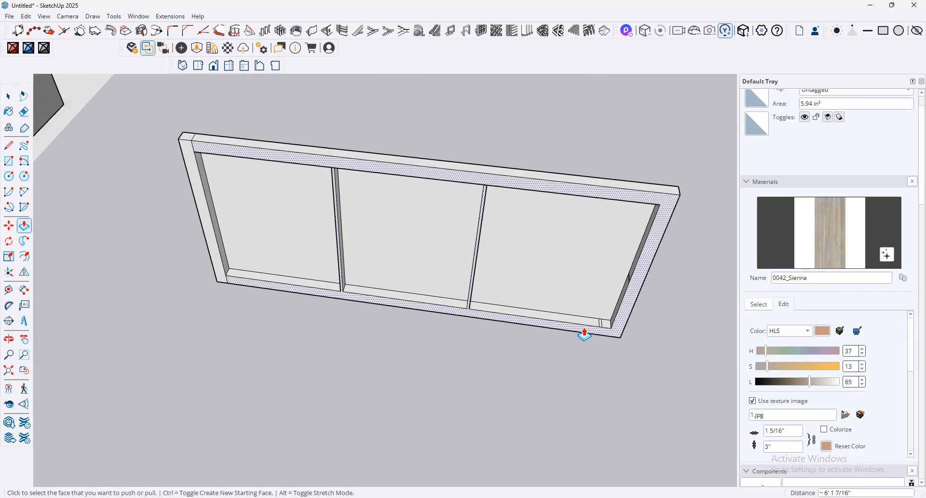
scroll(582, 334, "down", 2)
scroll(527, 332, "up", 1)
scroll(567, 322, "down", 2)
middle_click_drag(566, 318, 618, 217)
scroll(389, 296, "up", 1)
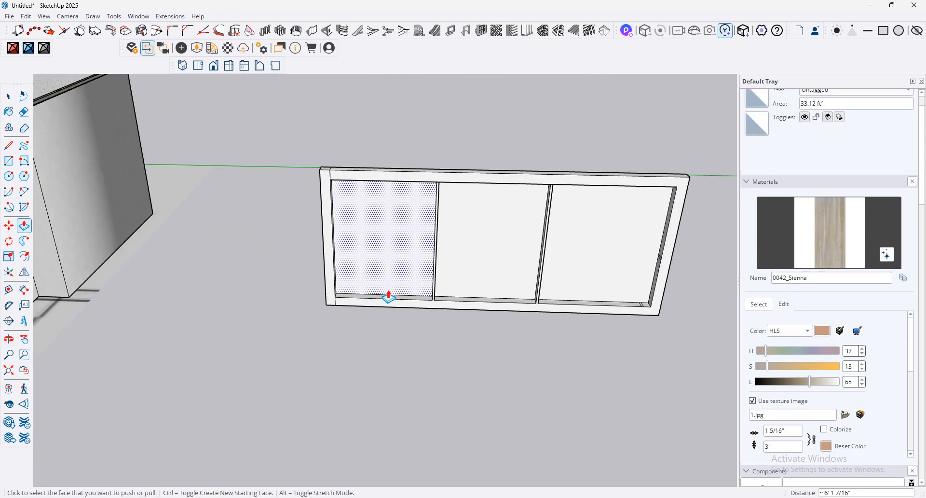
left_click(391, 301)
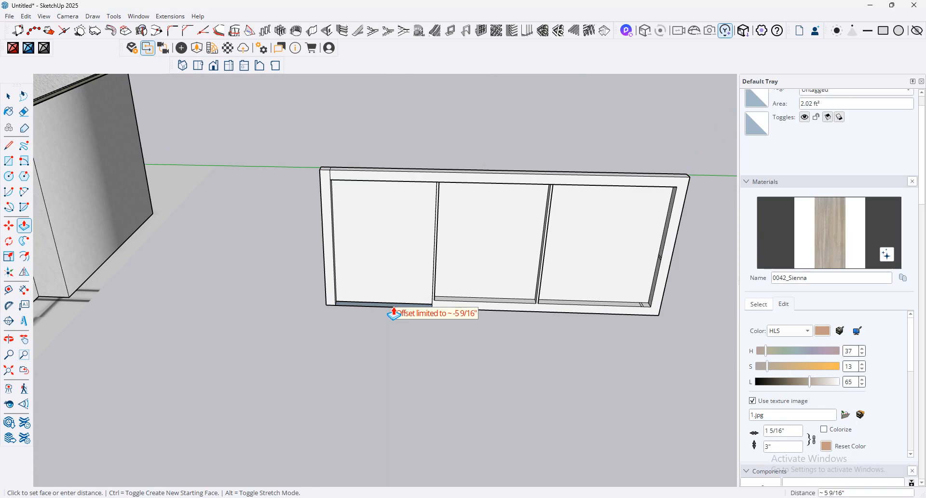
left_click(394, 313)
scroll(393, 314, "down", 1)
left_click(8, 96)
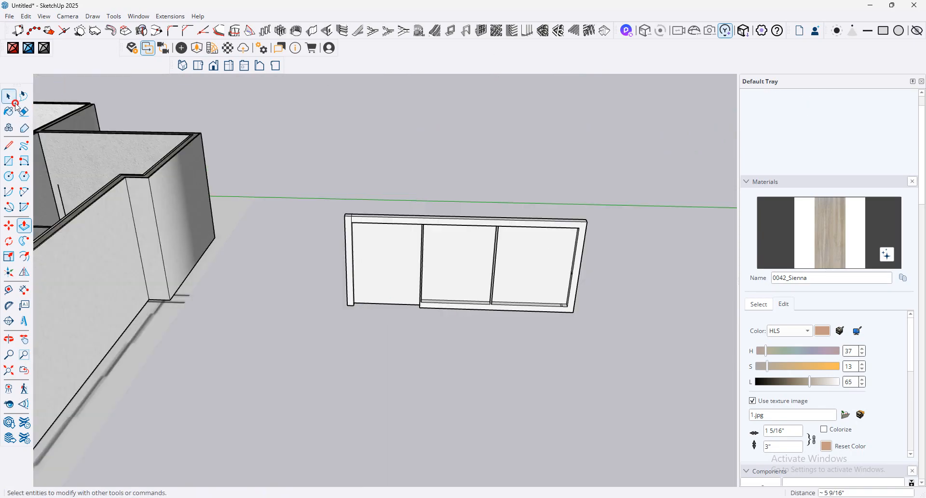
left_click_drag(385, 347, 323, 338)
middle_click_drag(422, 233, 398, 306)
scroll(397, 305, "up", 3)
left_click(396, 311)
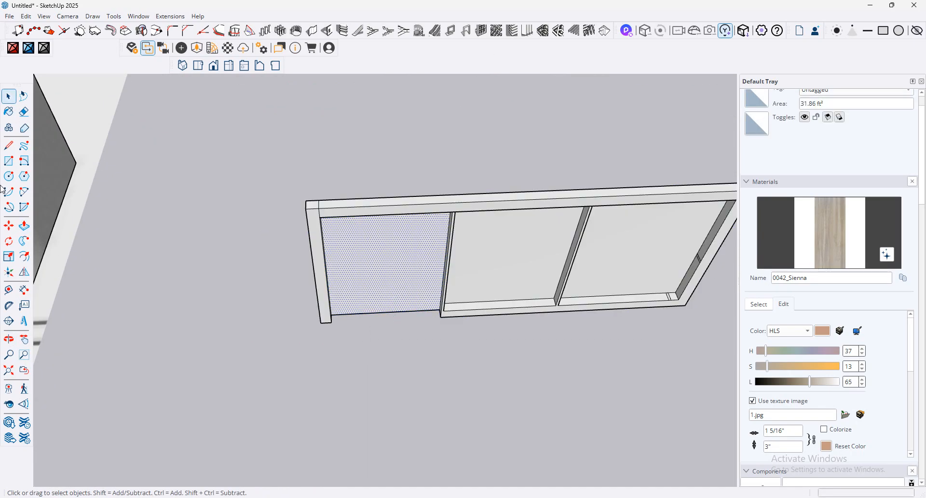
left_click(15, 149)
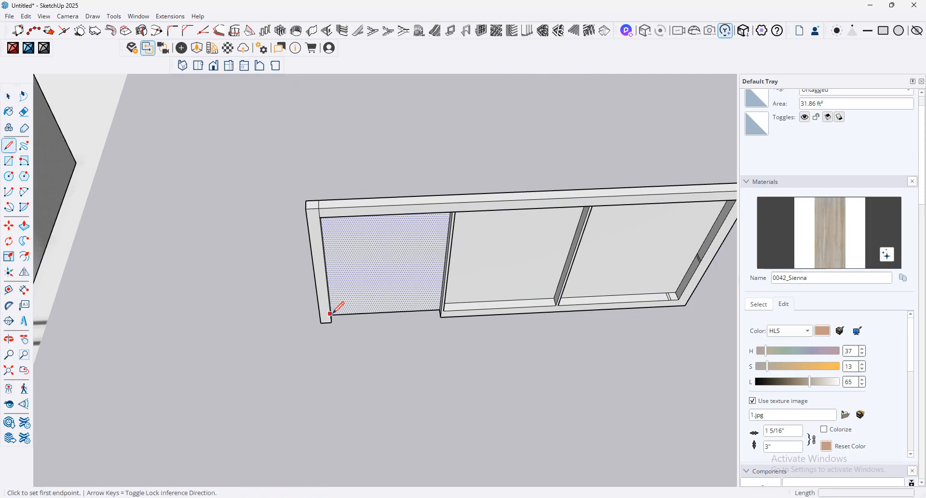
key("space")
left_click(330, 314)
middle_click_drag(279, 337, 345, 312)
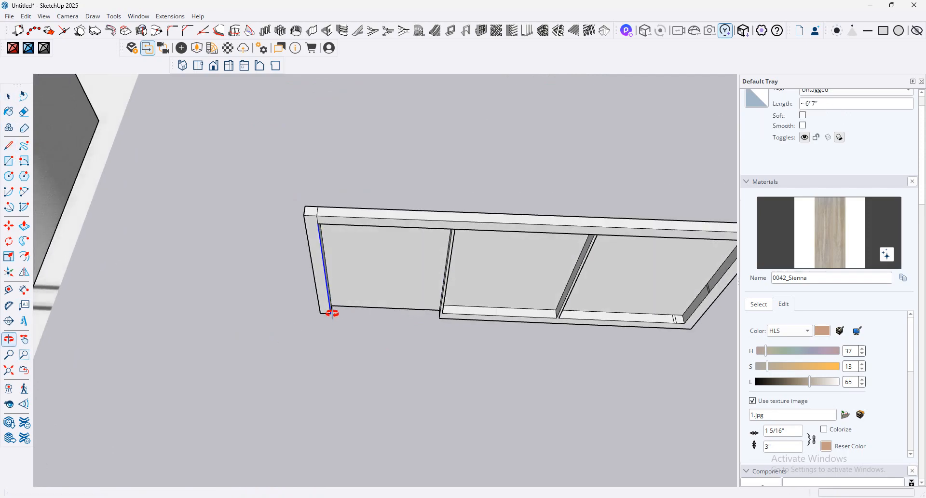
left_click(13, 147)
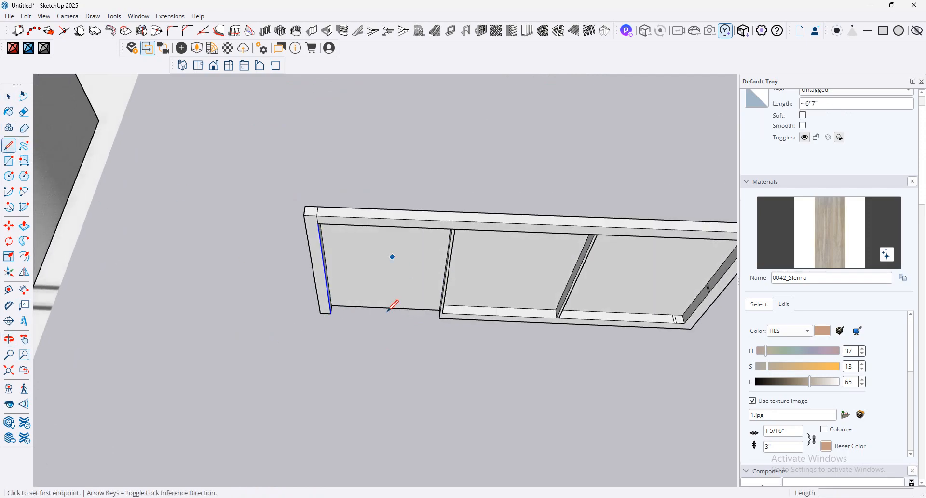
left_click(331, 314)
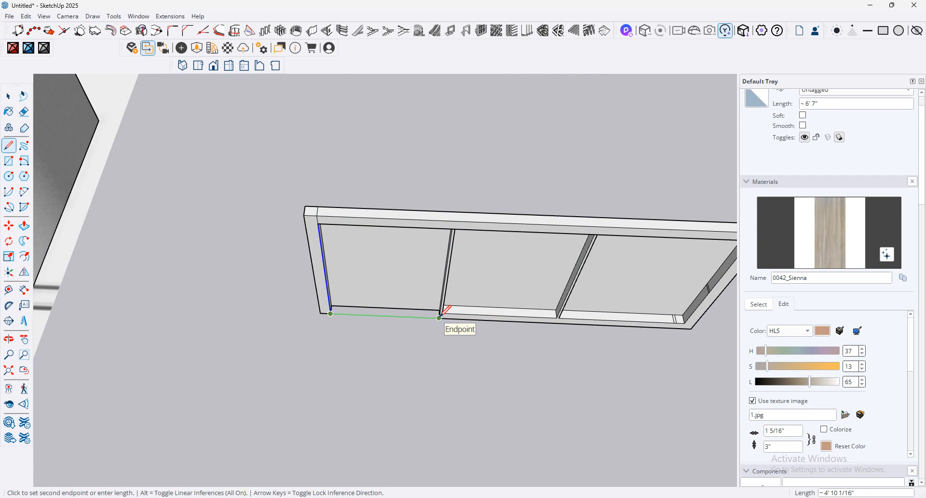
scroll(416, 292, "up", 3)
key("Escape")
middle_click_drag(419, 312, 482, 296)
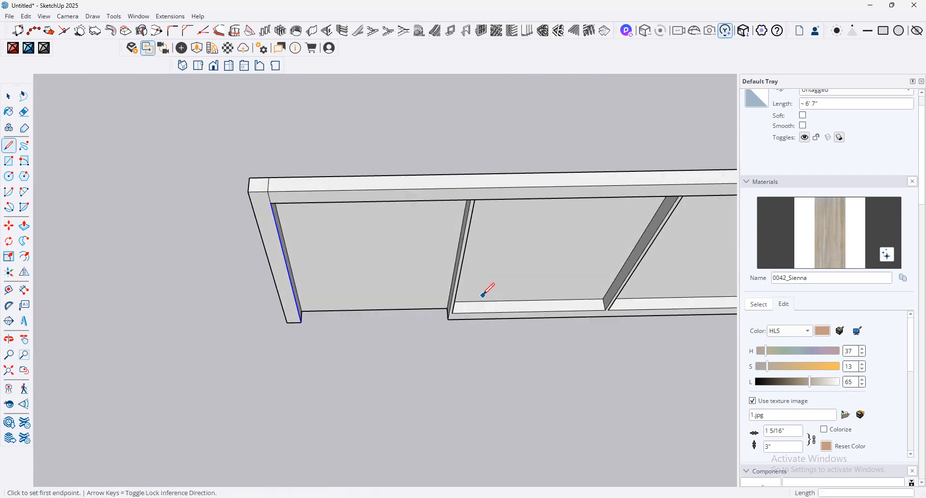
Step: Undo the doorway cut, the mullions and the frame border's push/pull, back to only the end stile extruded
key("ctrl+z")
key("ctrl+z")
key("ctrl+z")
key("ctrl+z")
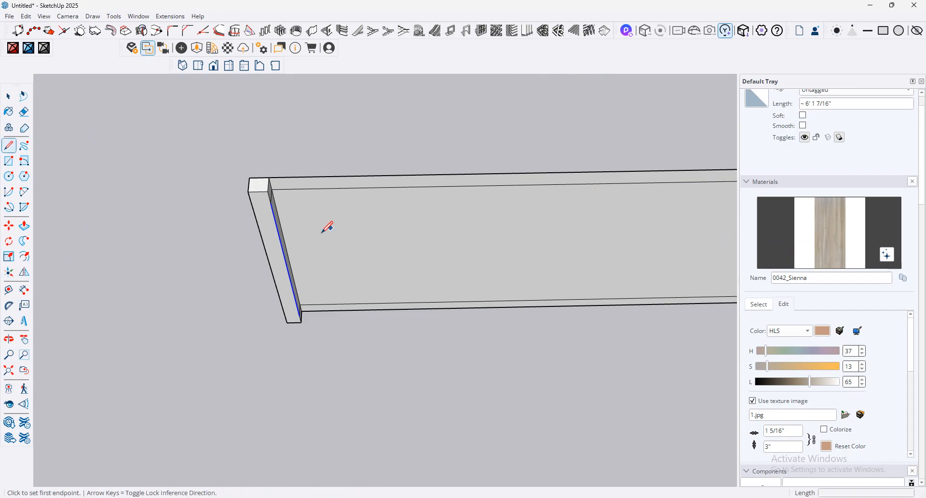
Step: Draw a line about 15' 5 1/16" long from the middle of the end stile's inner edge across the panel to the far border
left_click(287, 255)
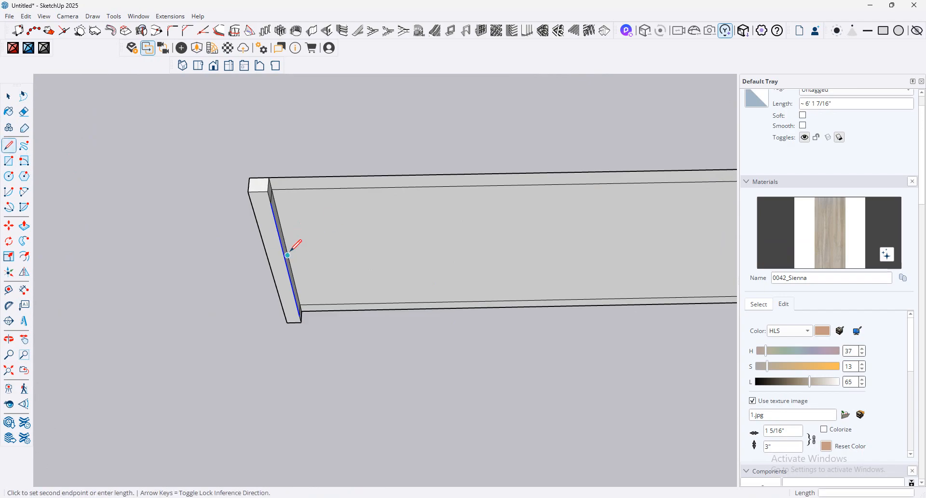
scroll(292, 241, "down", 2)
left_click(611, 233)
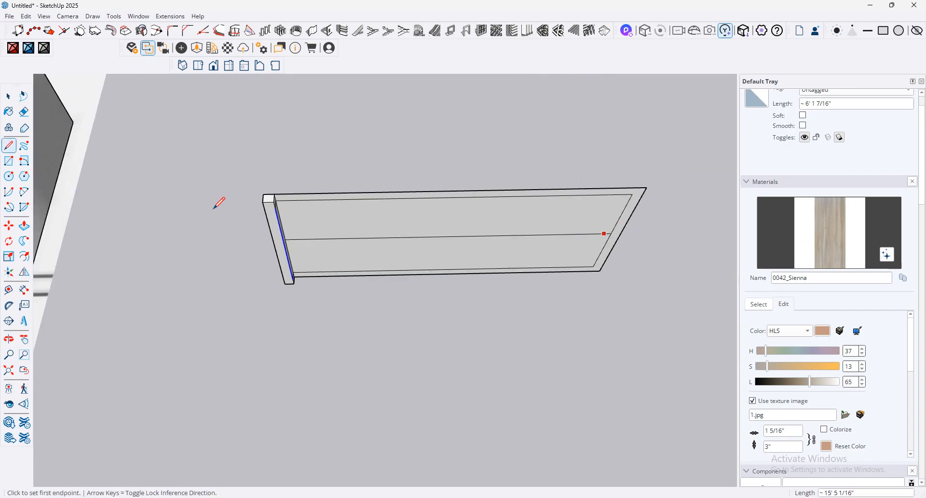
Step: Divide the panel's horizontal middle line into five equal segments
left_click(21, 98)
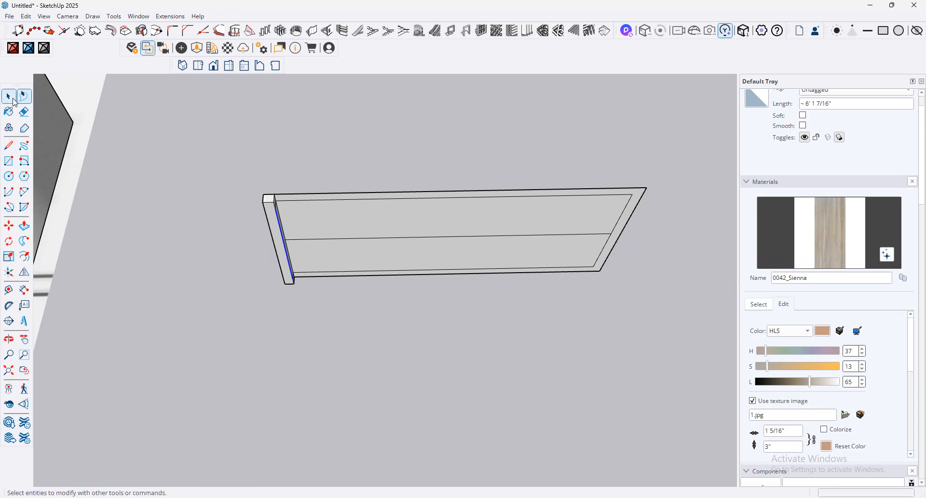
left_click(504, 242)
left_click(504, 237)
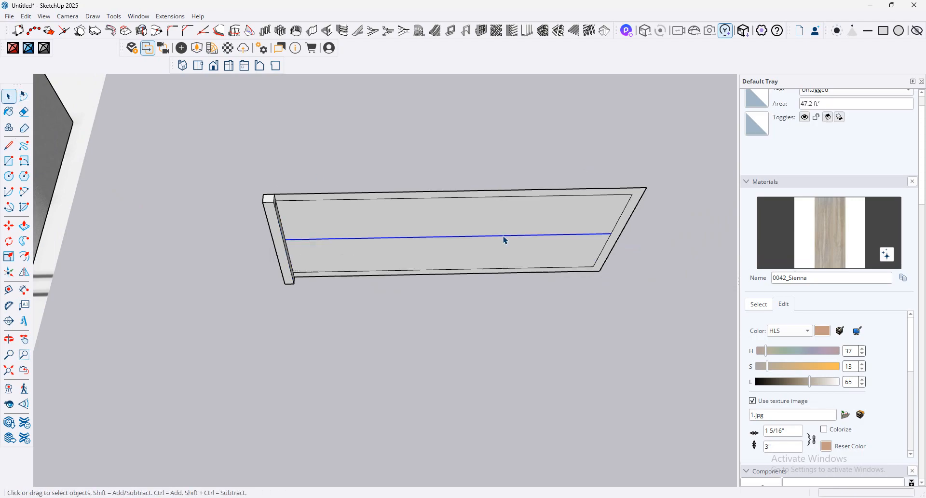
right_click(504, 237)
left_click(552, 327)
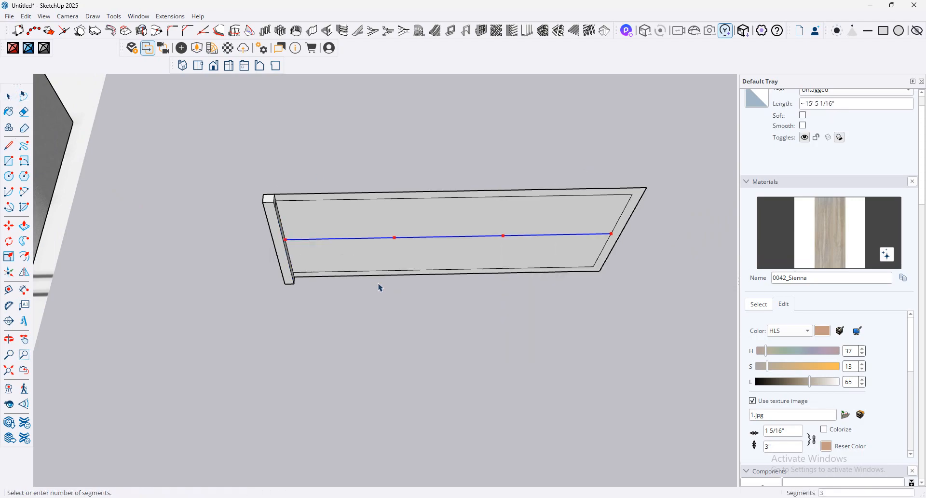
left_click(349, 272)
Step: Draw a vertical divider through the midpoint nearest the end stile, from upper to lower border, and erase the middle line inside that first bay
left_click(8, 146)
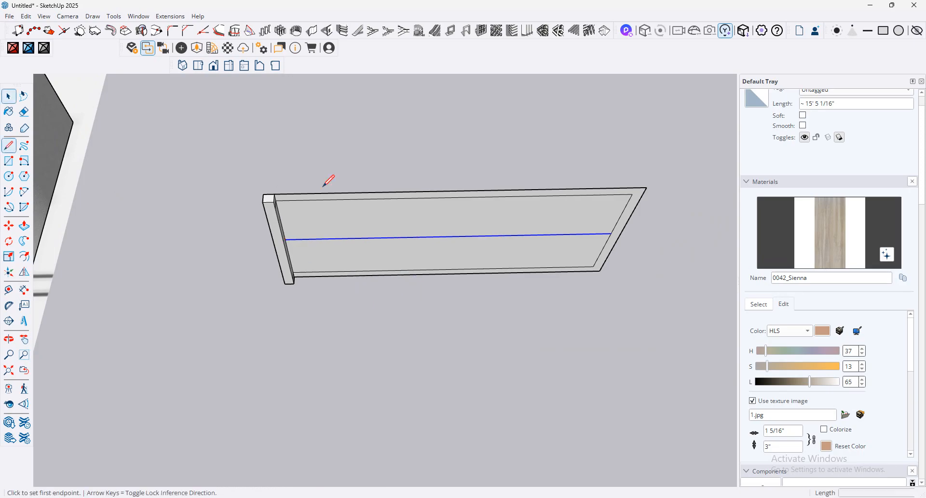
left_click(351, 238)
left_click(348, 198)
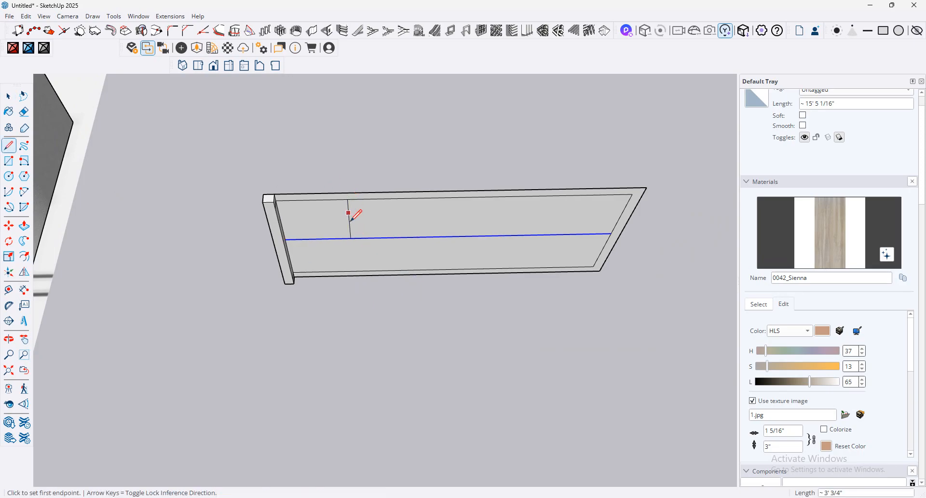
left_click(353, 270)
left_click(24, 112)
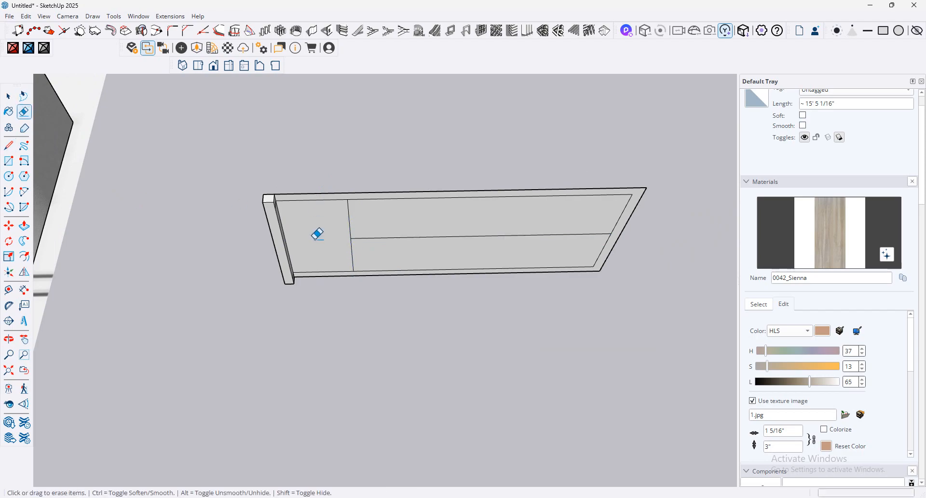
key("space")
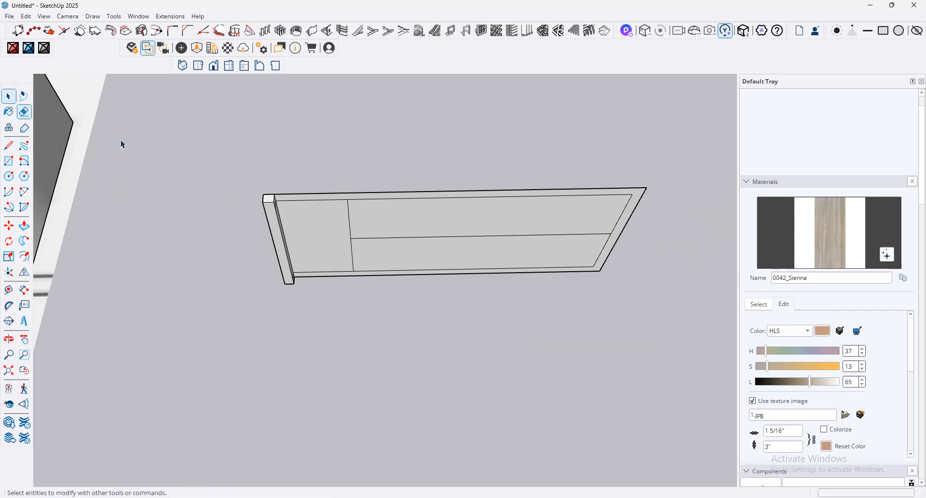
Step: Copy the first bay's face about 3' 1" along the panel and repeat the copy 4x to divide the panel into equal bays
left_click(335, 241)
left_click(9, 226)
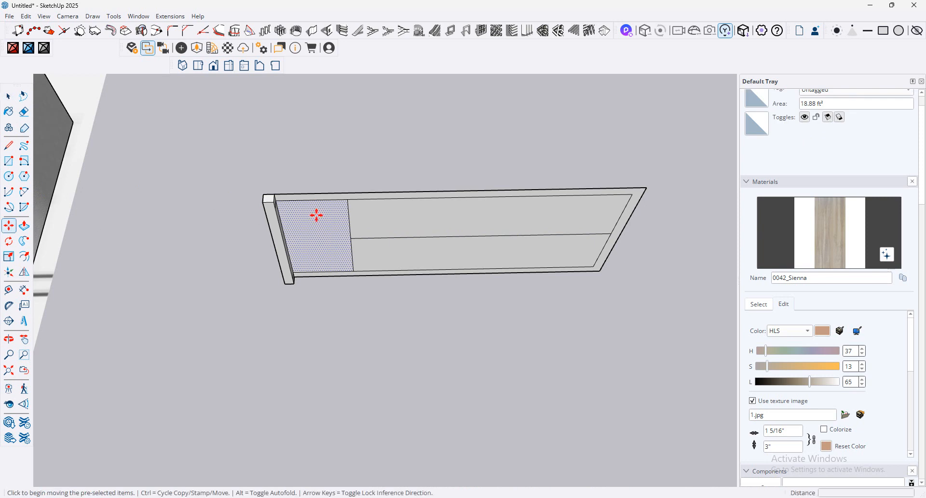
key("ctrl")
left_click(348, 199)
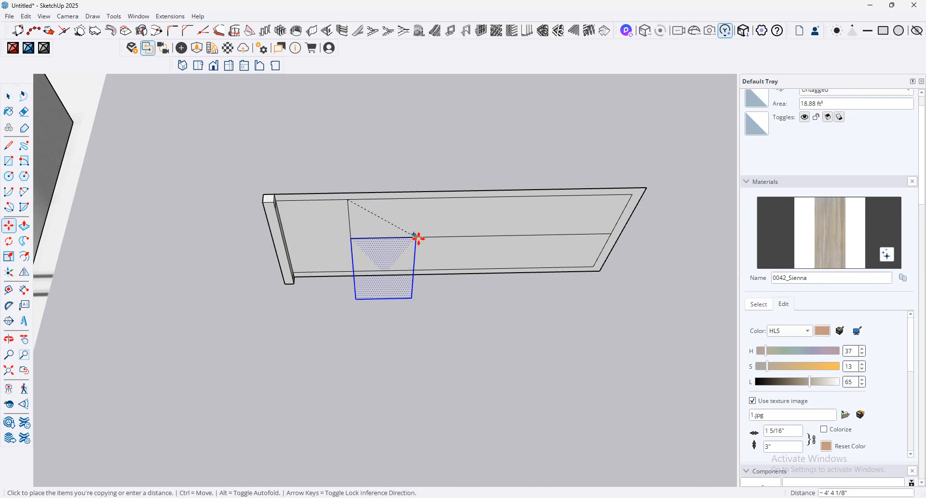
left_click(422, 199)
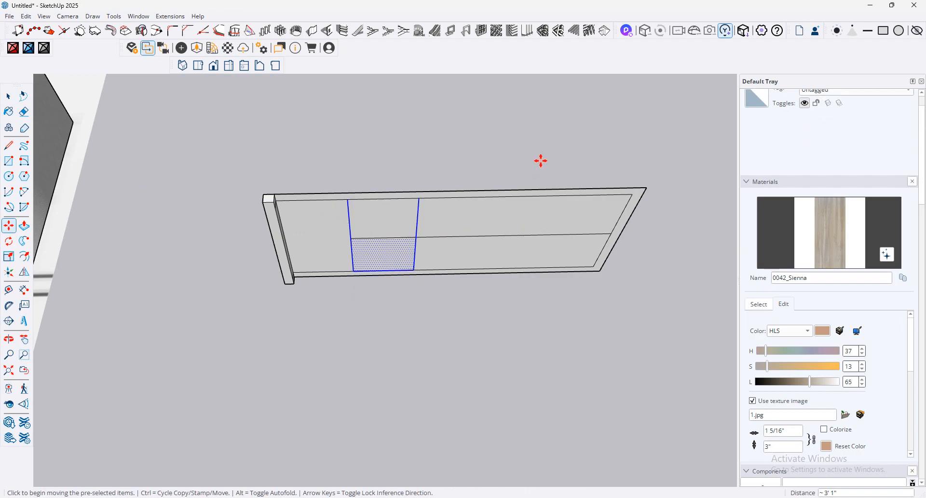
key("Return")
key("Escape")
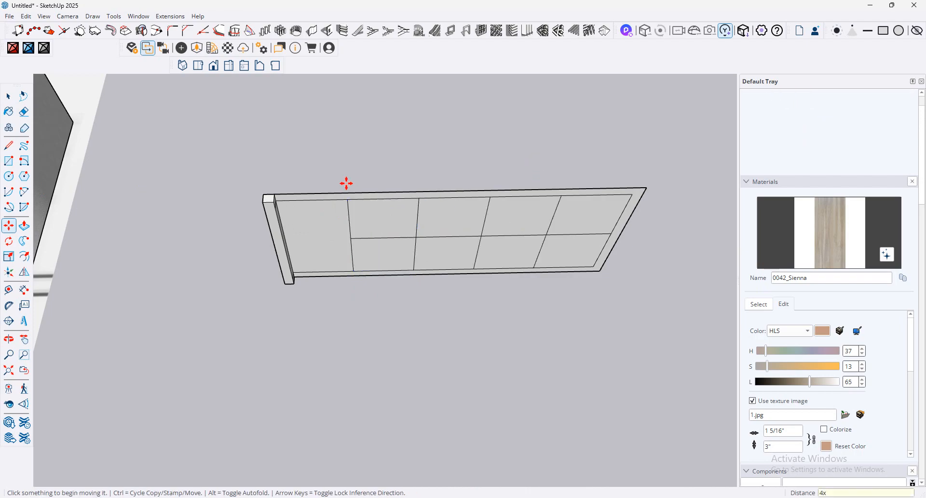
Step: Draw a second line about 12' 4 1/16" long just below the middle line, from the first divider to the far border, outlining a horizontal mullion
scroll(345, 182, "down", 2)
left_click(24, 113)
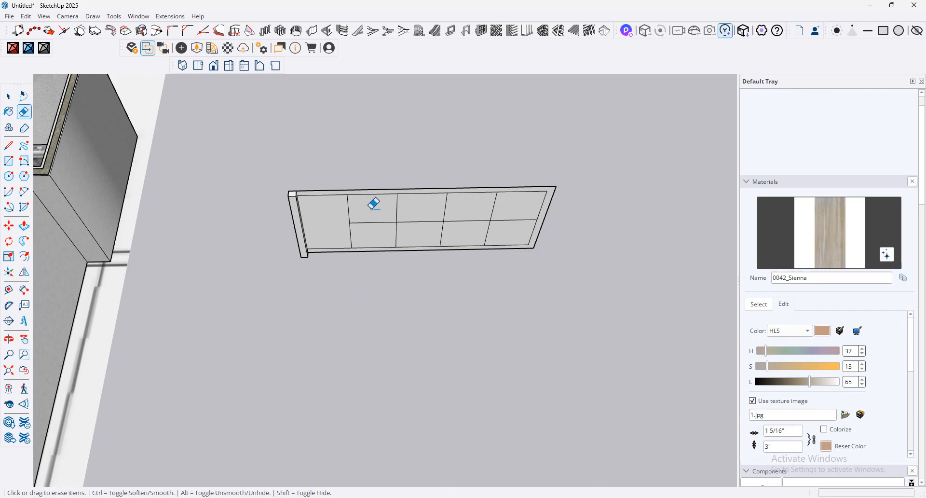
scroll(370, 234, "up", 3)
middle_click_drag(369, 239, 316, 151)
scroll(81, 191, "up", 2)
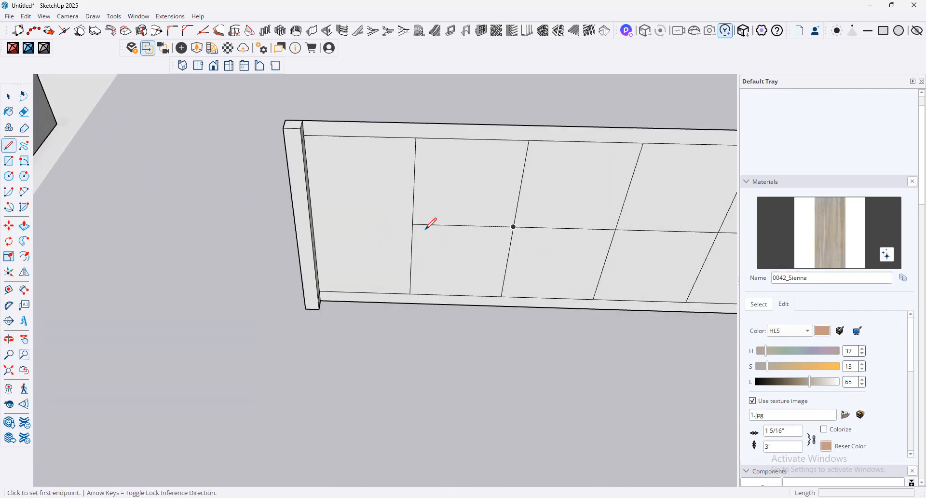
left_click(412, 230)
middle_click_drag(461, 217, 645, 231)
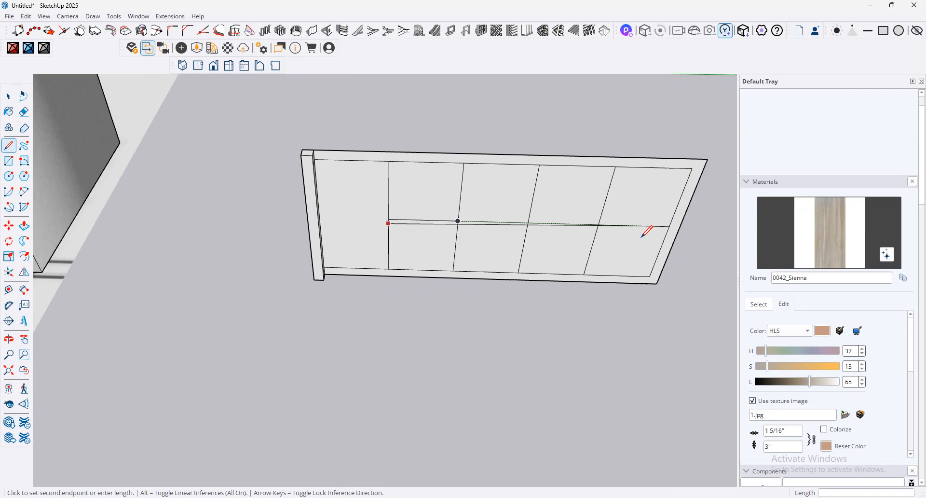
scroll(670, 228, "up", 3)
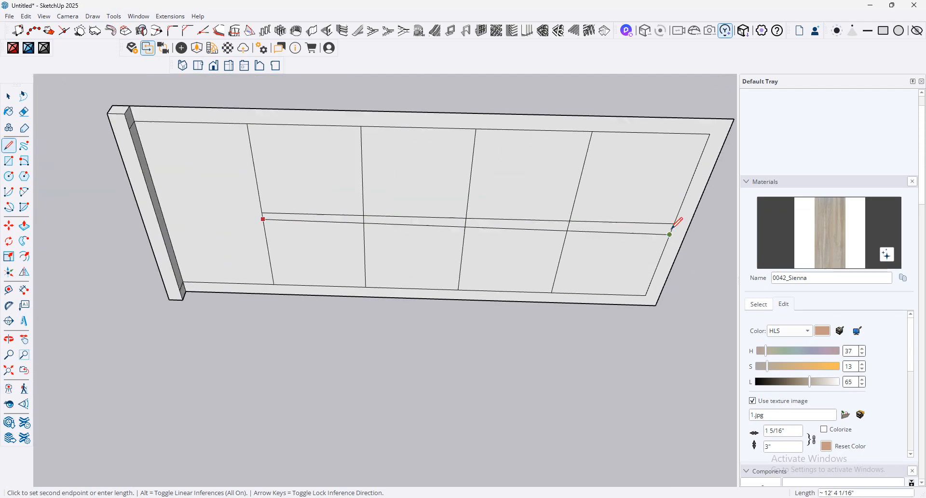
scroll(670, 235, "up", 2)
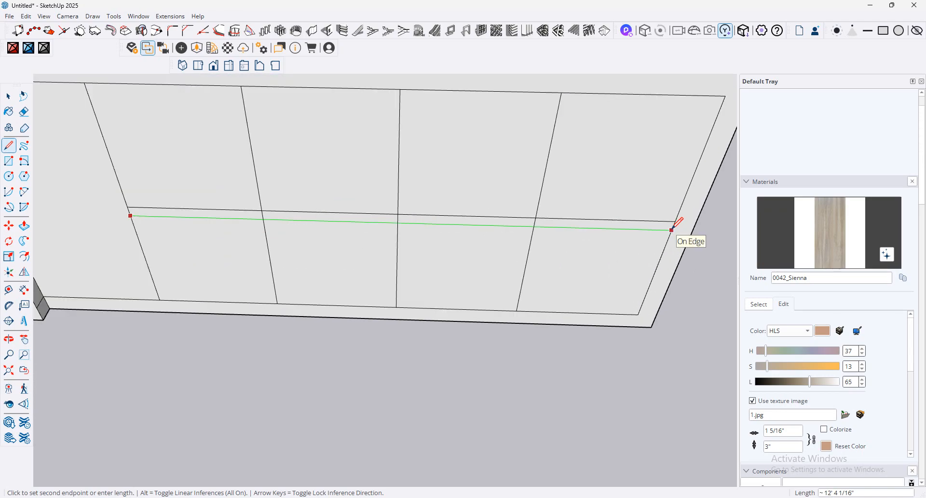
left_click(672, 229)
scroll(532, 201, "down", 3)
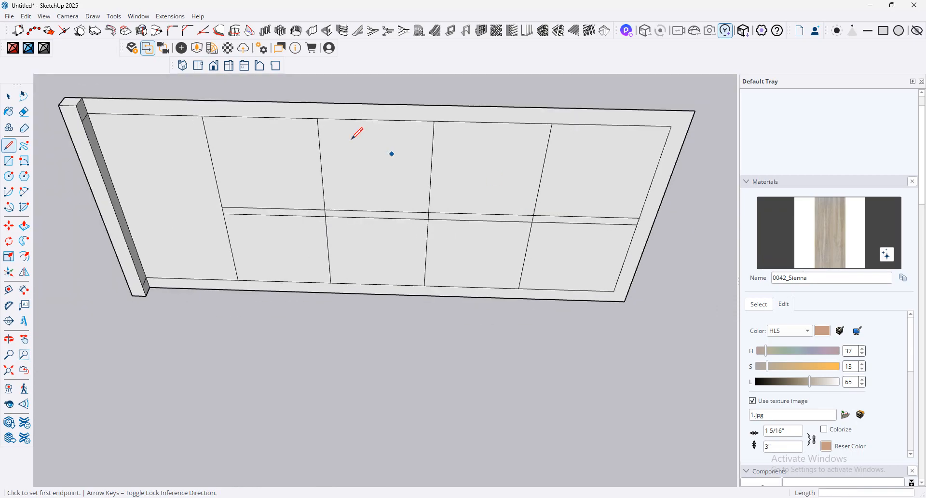
Step: Draw a second line about 6' 1 7/16" long beside the first divider, from upper to lower border, outlining a vertical mullion strip
left_click(208, 116)
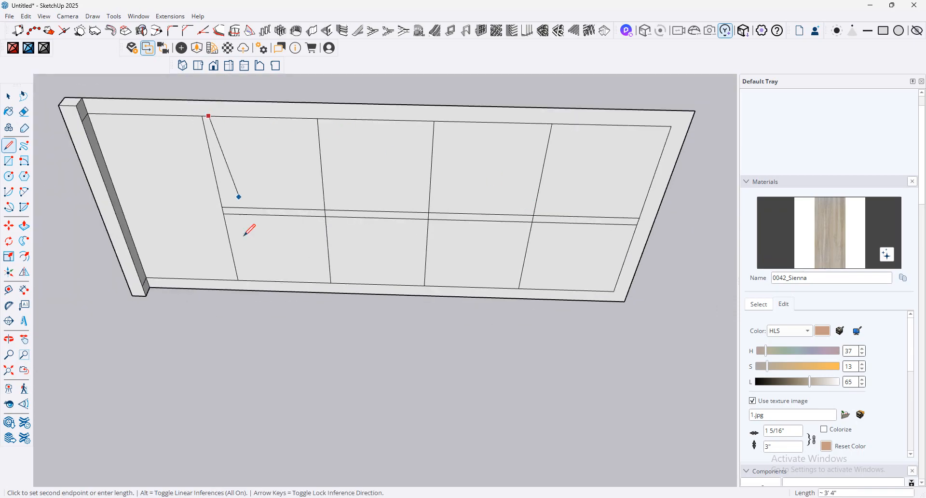
left_click(244, 280)
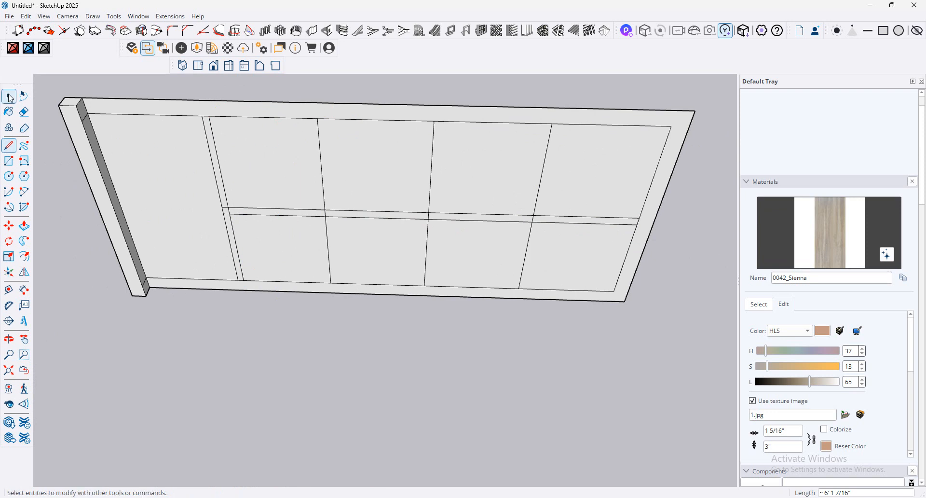
left_click(9, 98)
Step: Copy the first divider's upper and lower mullion strips onto the next divider and repeat the copy 3x along the panel
scroll(231, 195, "up", 4)
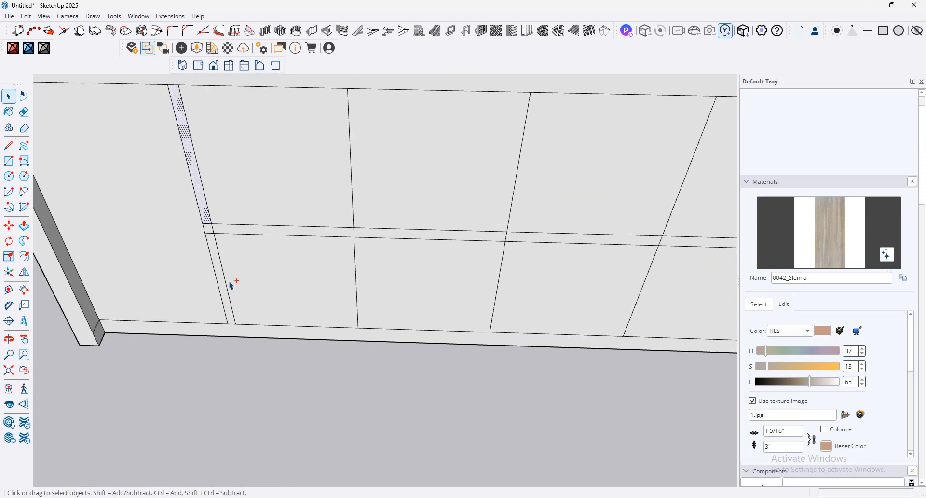
left_click(218, 275)
scroll(244, 211, "down", 4)
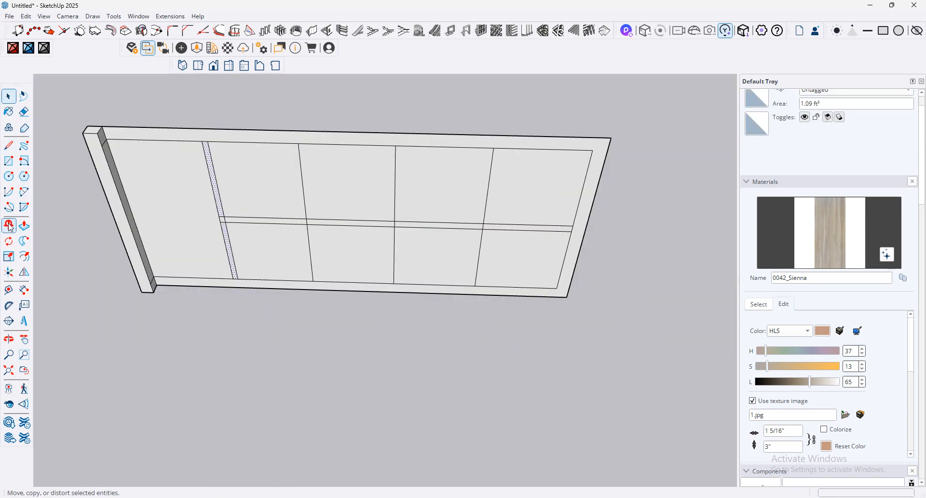
key("m")
left_click(198, 143)
key("ctrl")
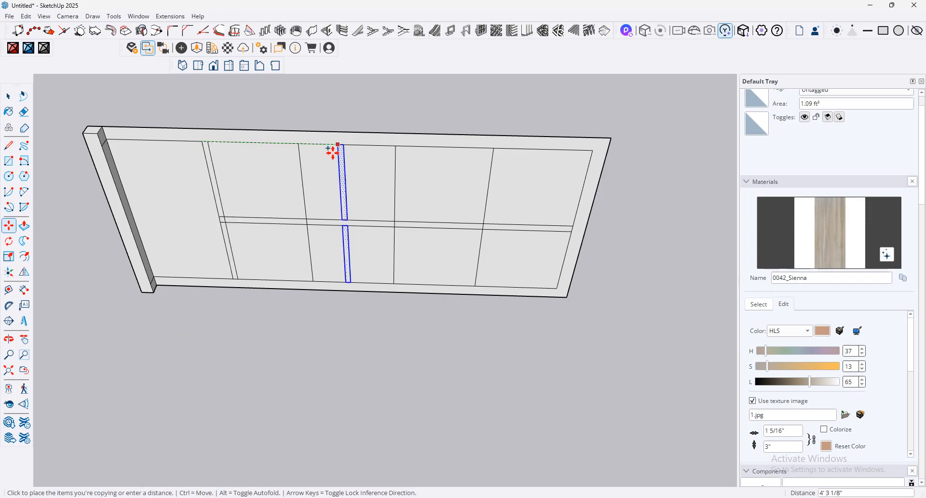
left_click(300, 143)
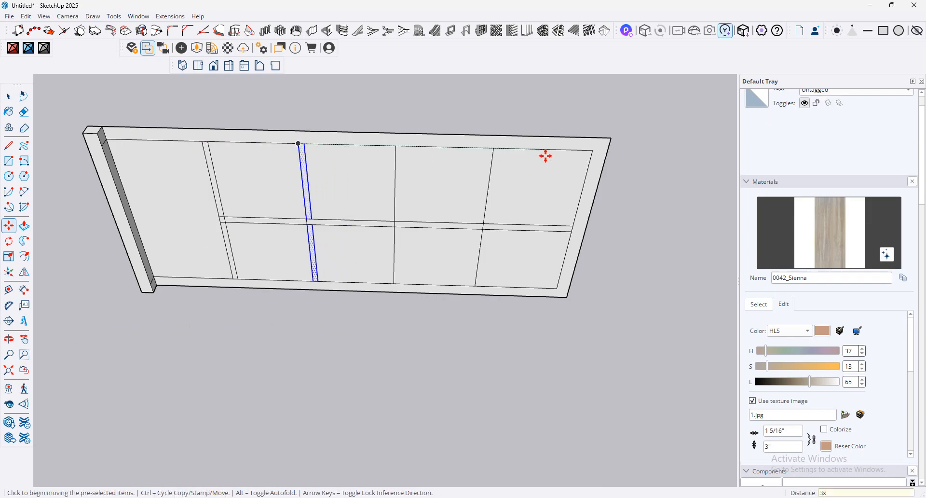
type("3x")
key("Return")
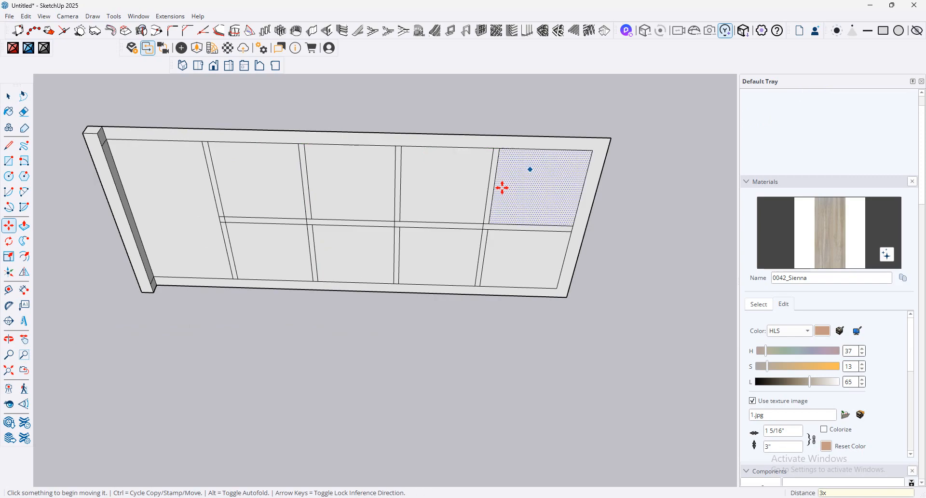
Step: Push/Pull the panel's outer border face out 5", flush with the end stile
scroll(501, 186, "down", 2)
scroll(308, 184, "down", 1)
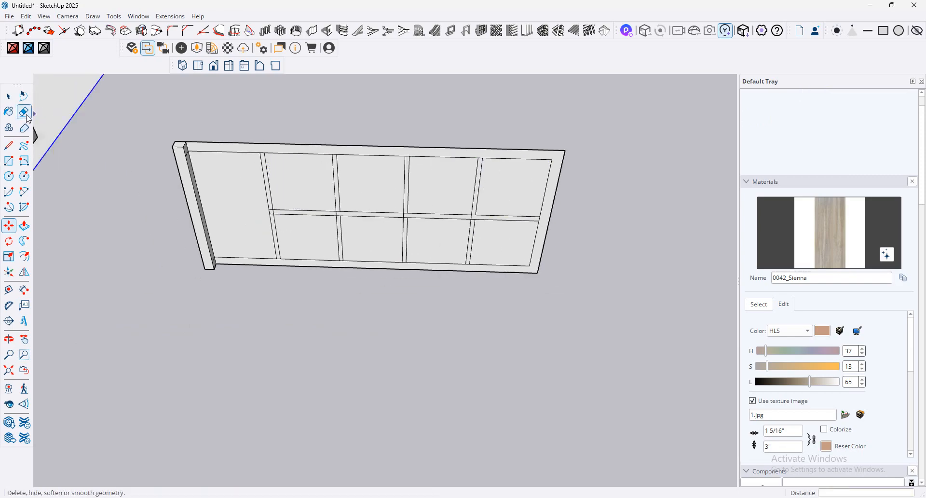
left_click(24, 225)
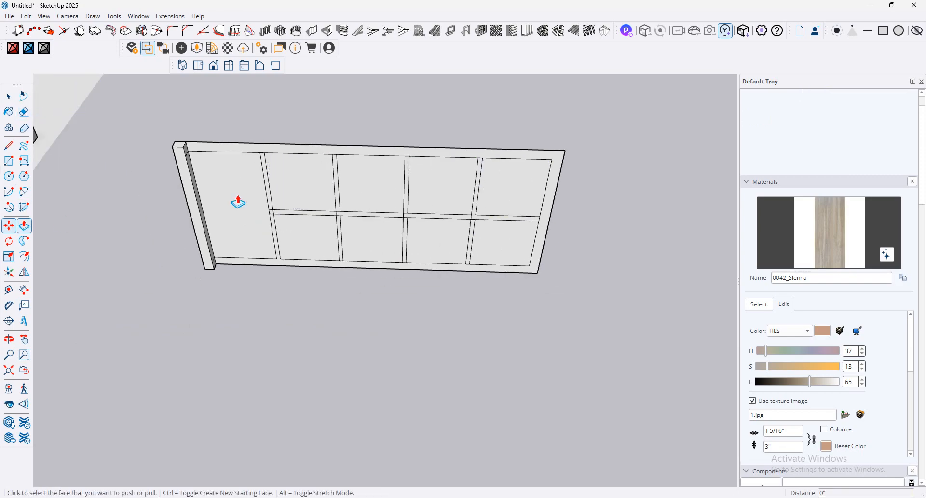
left_click(245, 153)
left_click(205, 166)
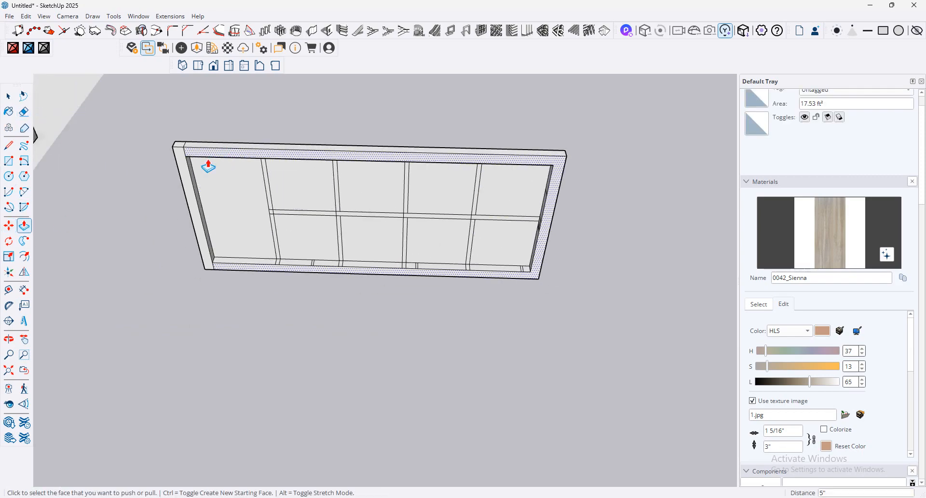
Step: Pull out the first vertical mullion's upper and lower parts and the adjoining first stretch of the horizontal mullion, flush with the frame
left_click(270, 205)
left_click(269, 205)
double_click(310, 215)
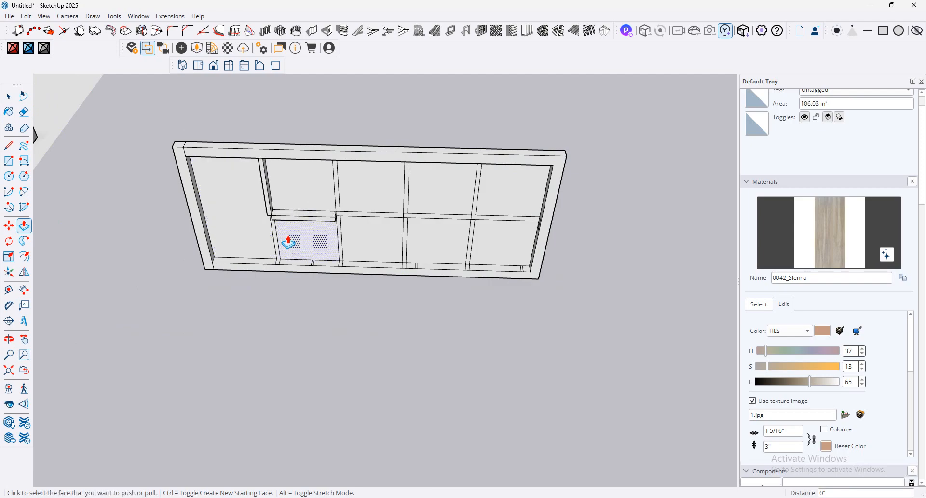
left_click(272, 239)
left_click(271, 234)
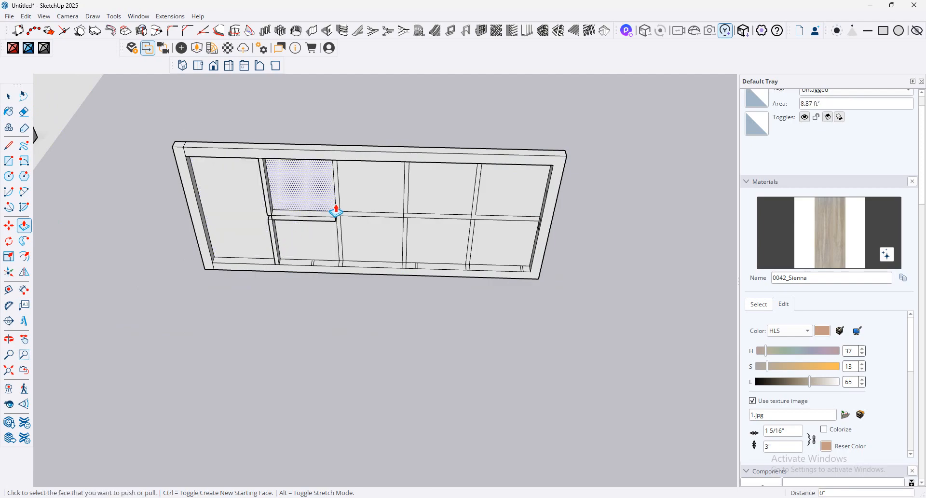
Step: Pull the remaining vertical mullion strips and horizontal mullion stretches out 5" to match the frame
double_click(336, 205)
scroll(279, 217, "up", 5)
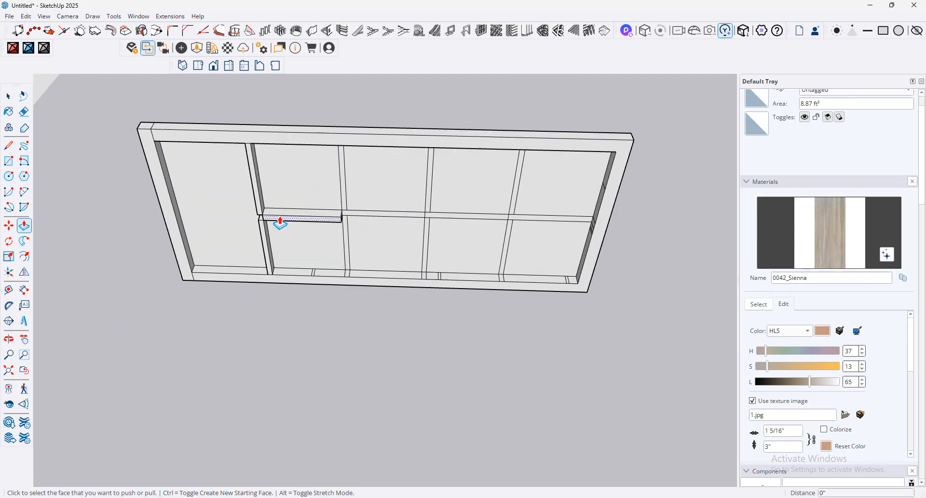
double_click(387, 213)
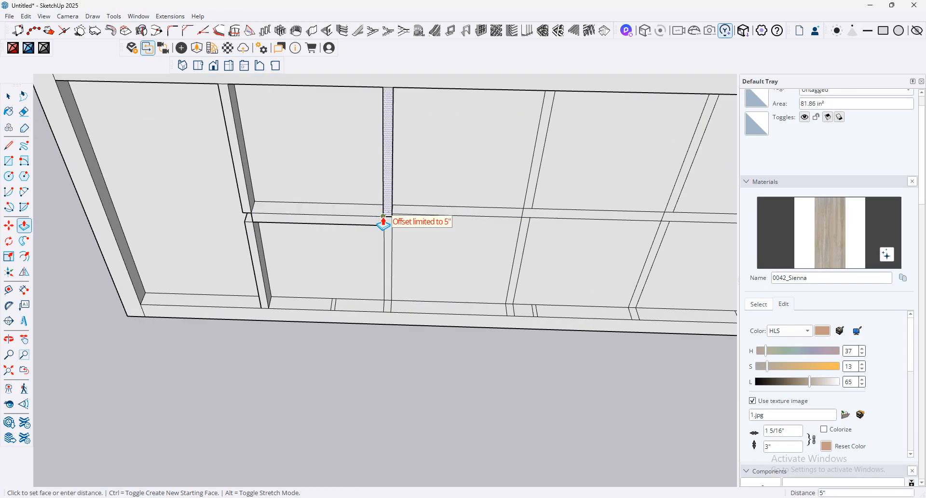
double_click(426, 213)
double_click(529, 195)
double_click(555, 214)
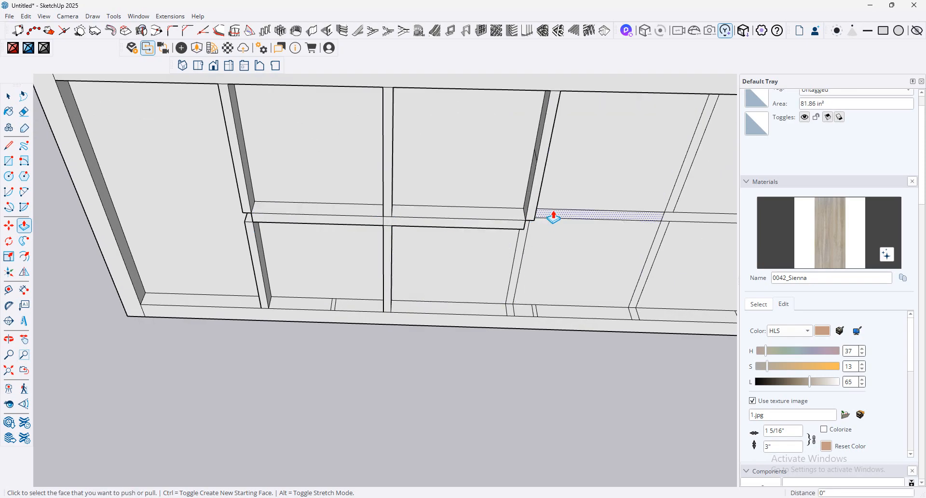
double_click(512, 284)
double_click(681, 198)
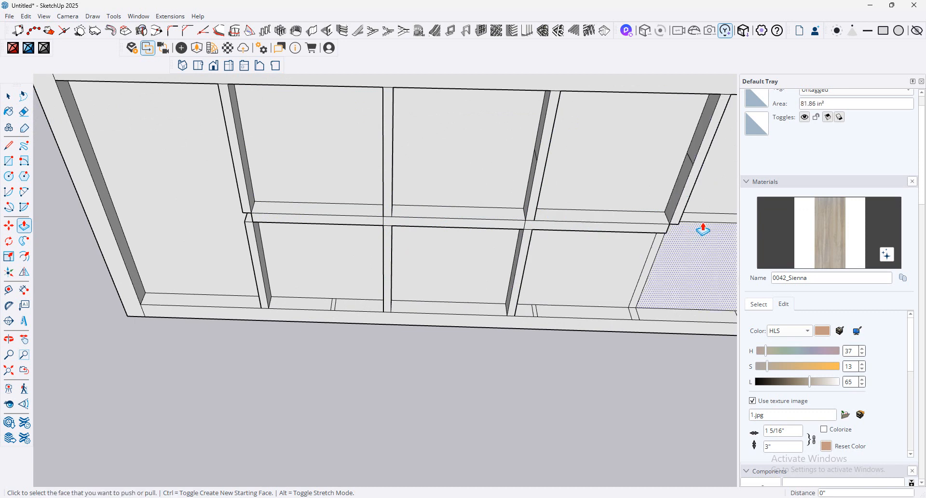
middle_click_drag(673, 201, 641, 285)
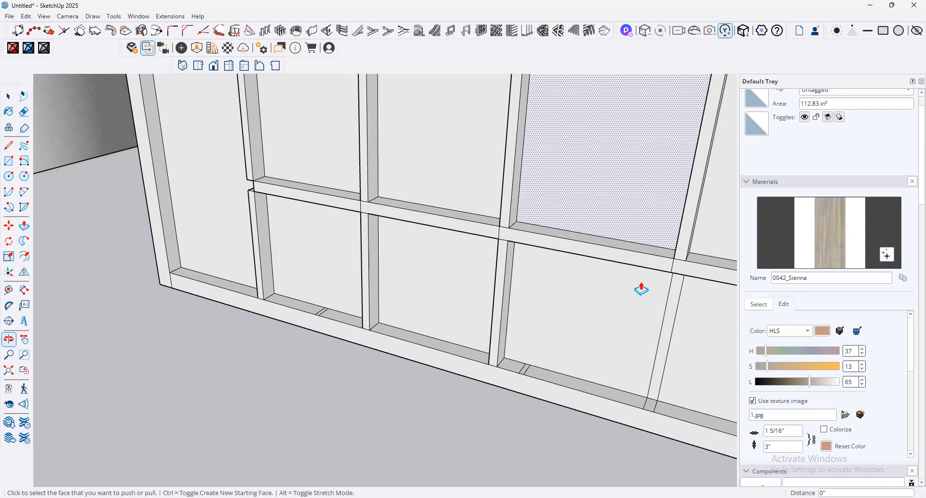
double_click(672, 311)
Step: Paint the eight panes between the mullions and the large door bay with the Glass_Basic_01 material
middle_click_drag(221, 180, 203, 231)
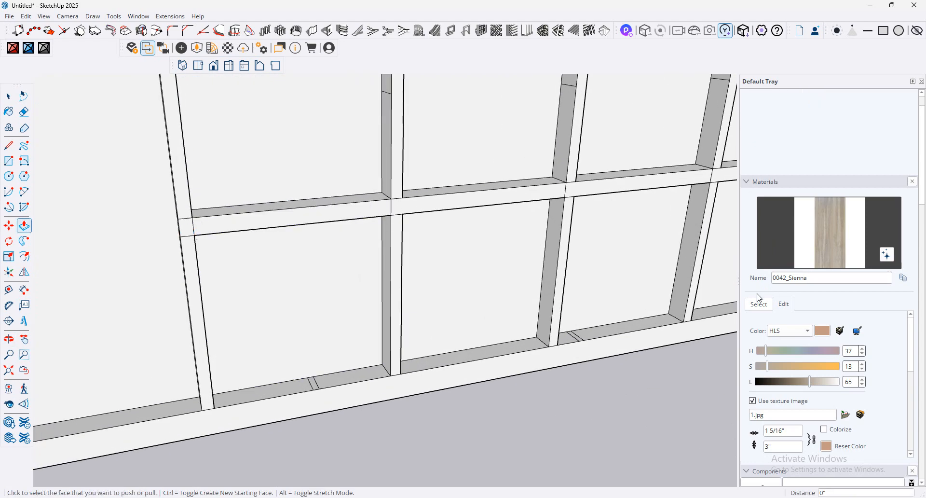
left_click(759, 304)
left_click(756, 343)
left_click(342, 255)
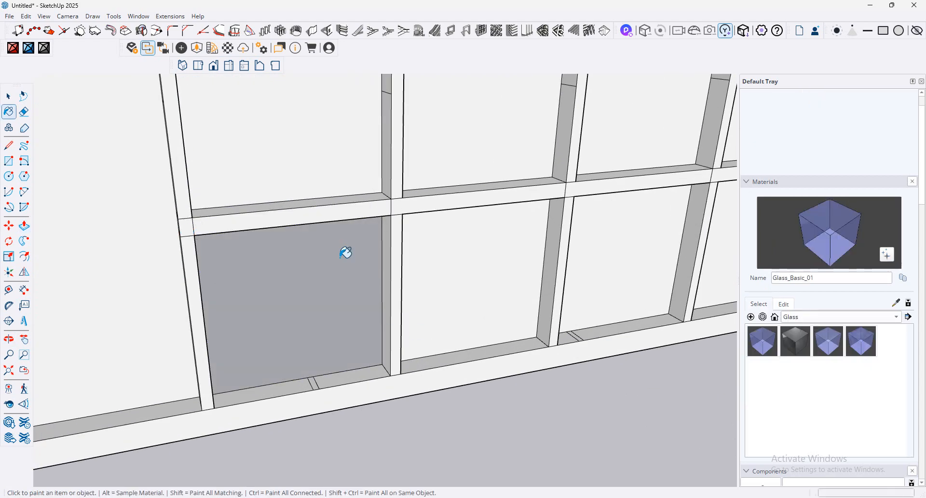
left_click(307, 180)
left_click(502, 253)
left_click(453, 141)
left_click(637, 242)
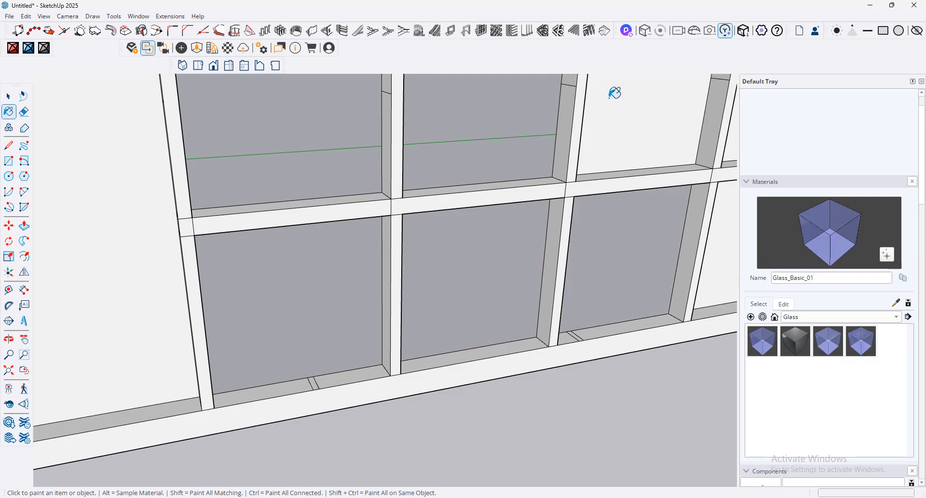
left_click(610, 96)
scroll(269, 271, "down", 5)
left_click(592, 253)
left_click(584, 192)
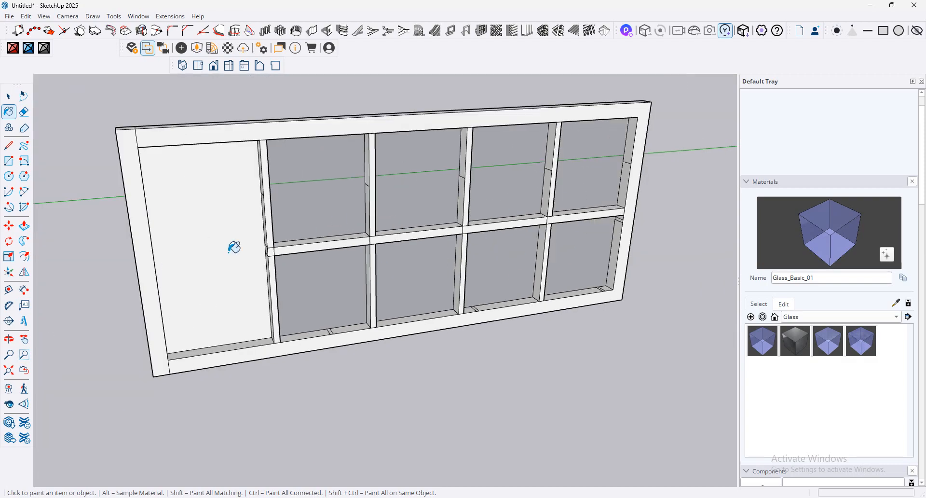
left_click(239, 243)
mouse_move(291, 213)
middle_mouse_down()
mouse_move(618, 291)
mouse_move(378, 291)
mouse_move(581, 280)
mouse_move(144, 261)
mouse_move(486, 320)
mouse_move(257, 265)
middle_mouse_up()
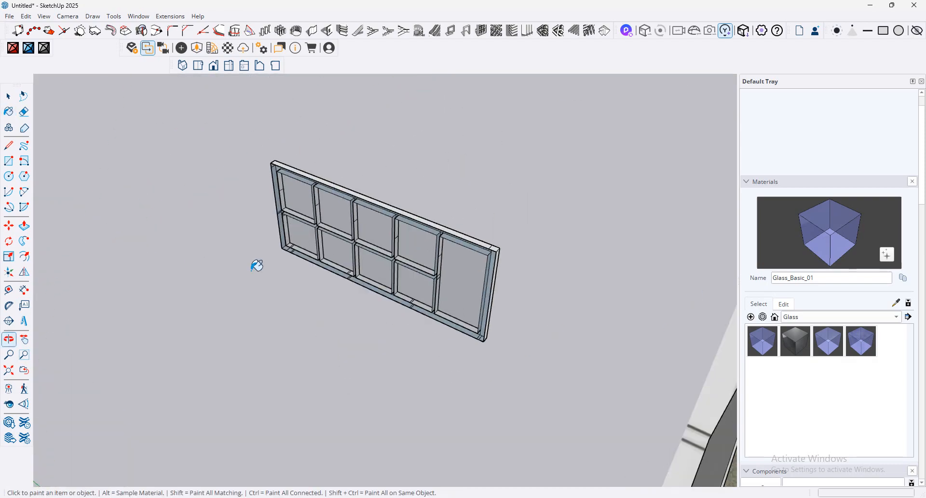
left_click(8, 161)
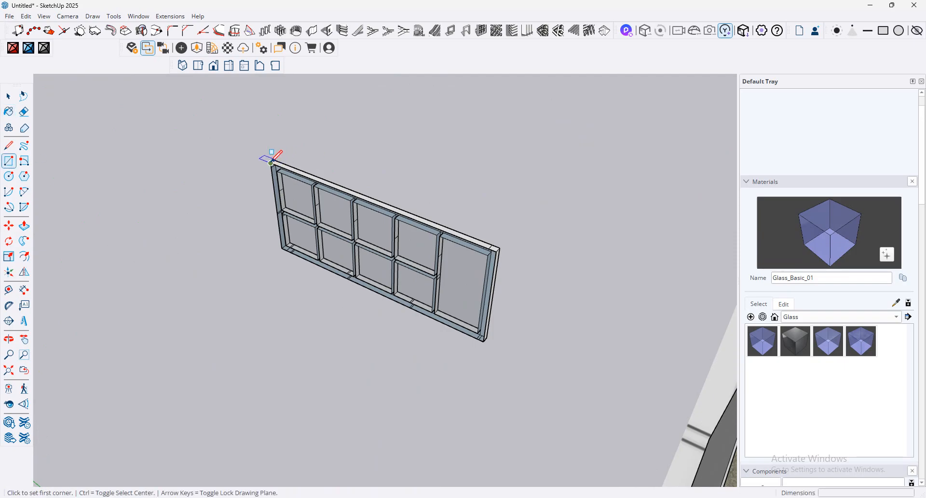
left_click(272, 163)
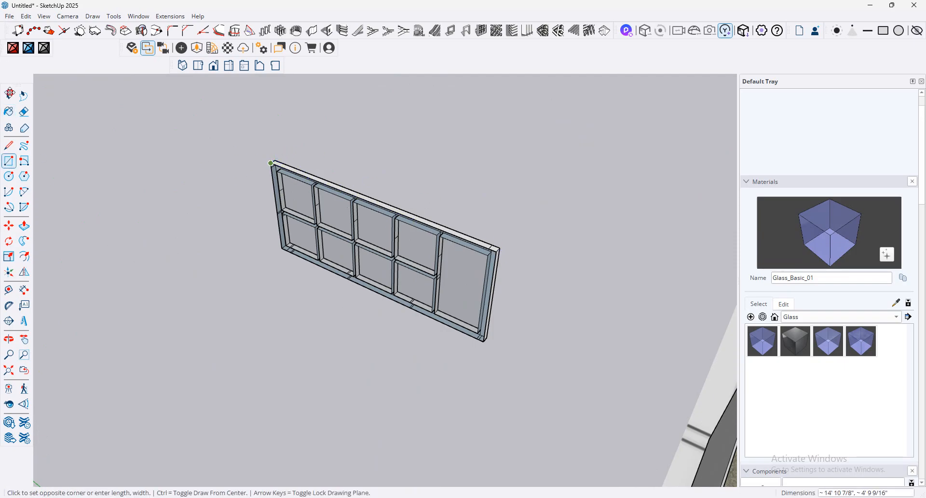
key("space")
Step: Select the whole glazed panel and make it a group
left_click_drag(164, 372, 160, 371)
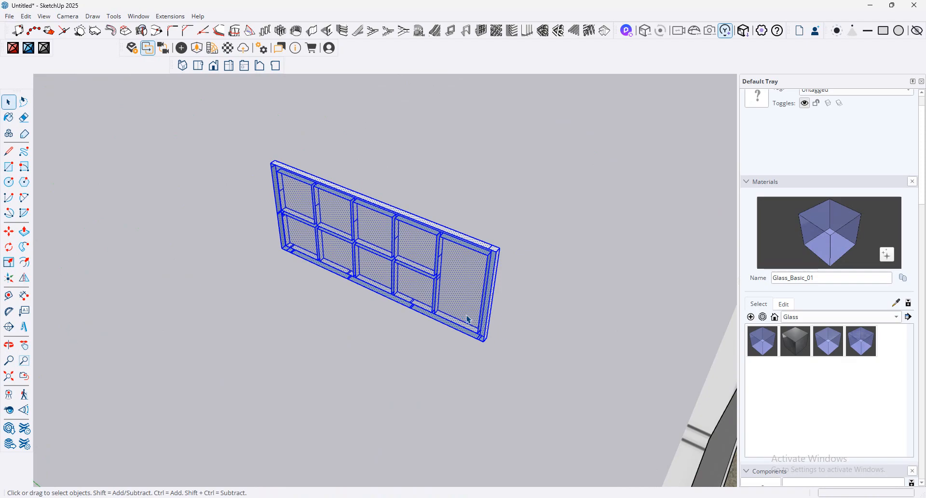
right_click(438, 255)
left_click(380, 329)
Step: Copy the panel group about 3' 10 13/16" out in front of the original
key("m")
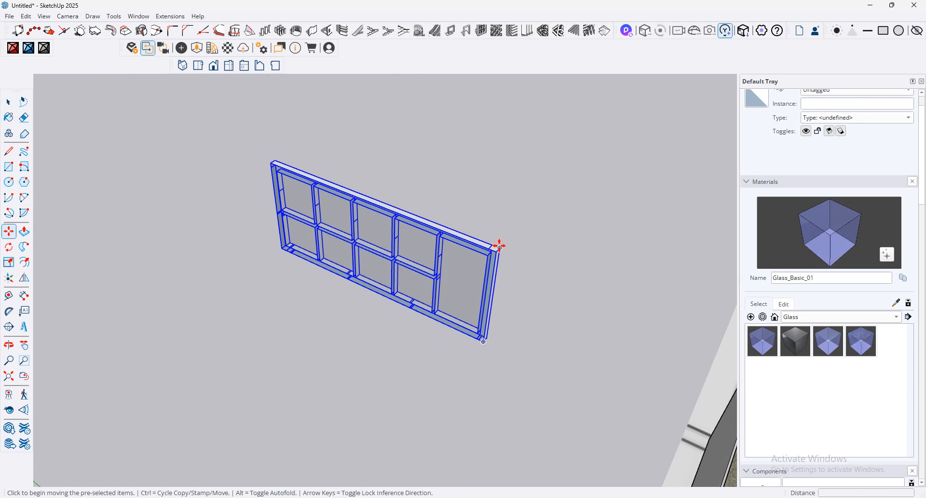
left_click(499, 247)
key("ctrl")
left_click(461, 288)
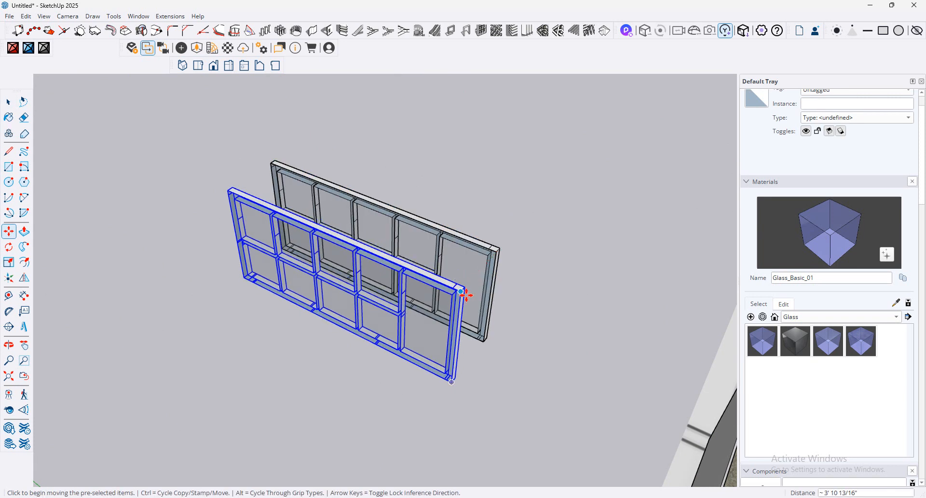
Step: Mirror the copied panel through its thickness with a red-axis scale factor of -1
key("s")
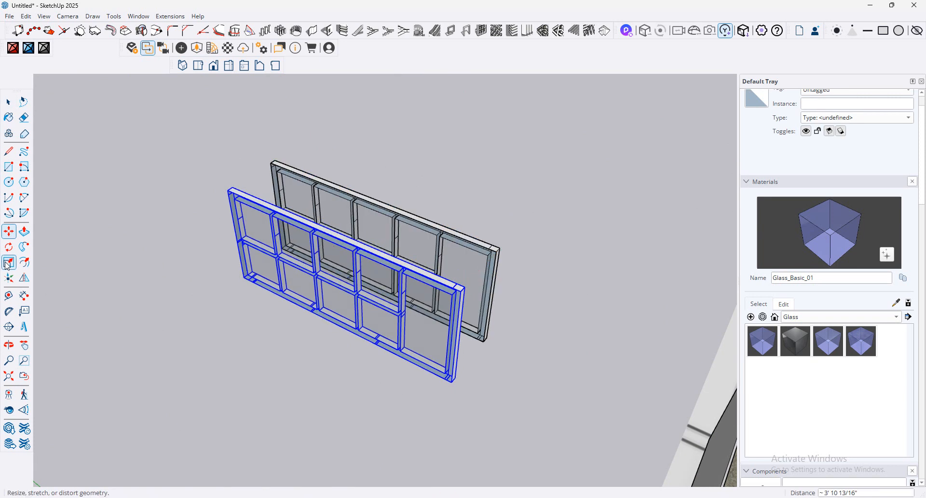
left_click(338, 282)
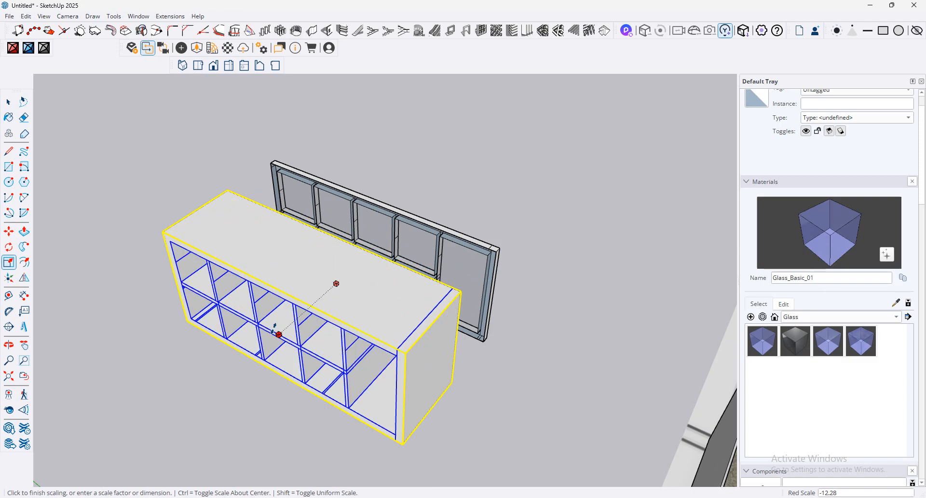
type("-1")
key("Return")
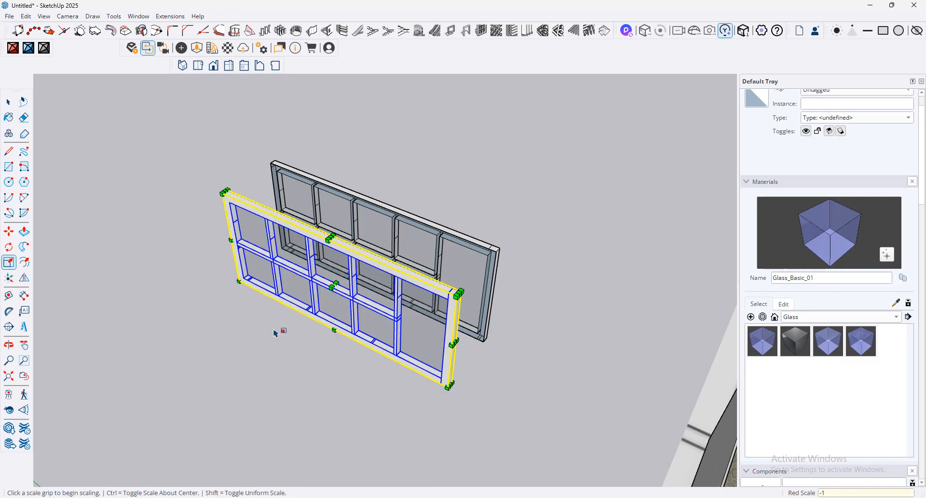
Step: Move the mirrored panel back against the original, snapping its upper door-side corner to the original's matching corner
left_click(9, 231)
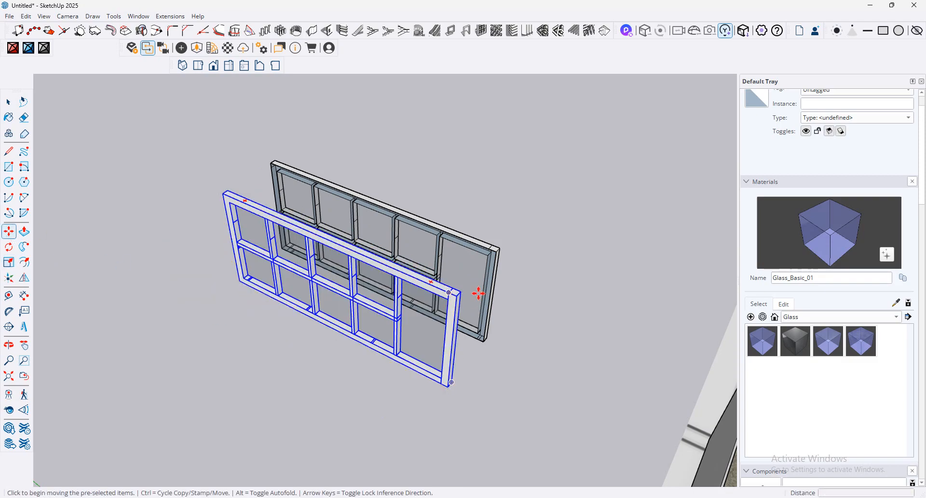
left_click(462, 291)
left_click(497, 250)
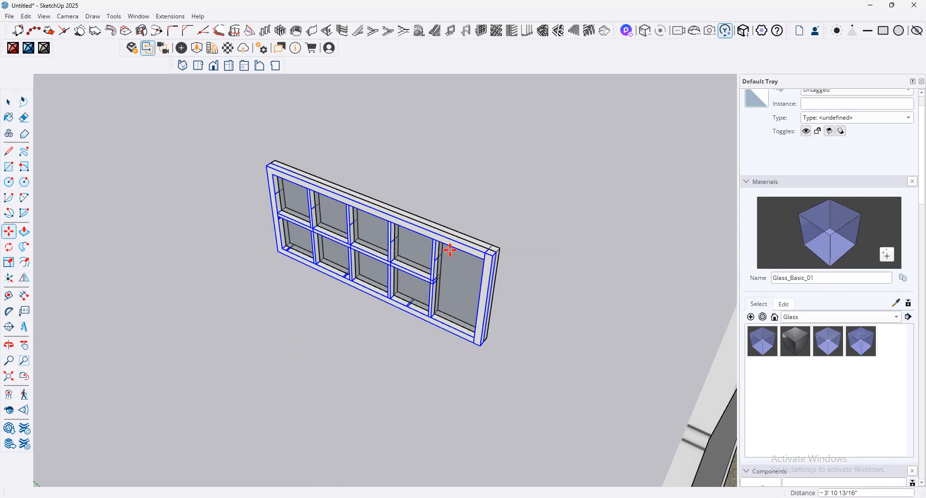
Step: Select both back-to-back panels and combine them into one group
left_click(9, 102)
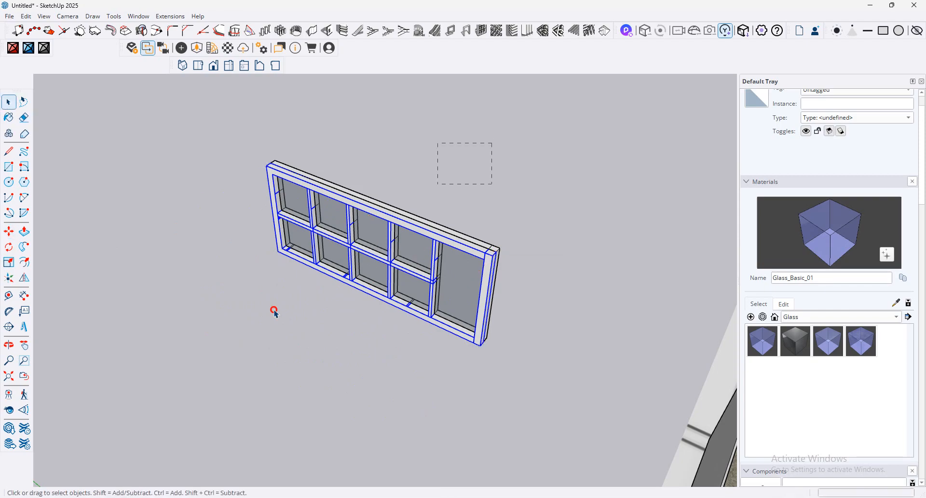
right_click(366, 254)
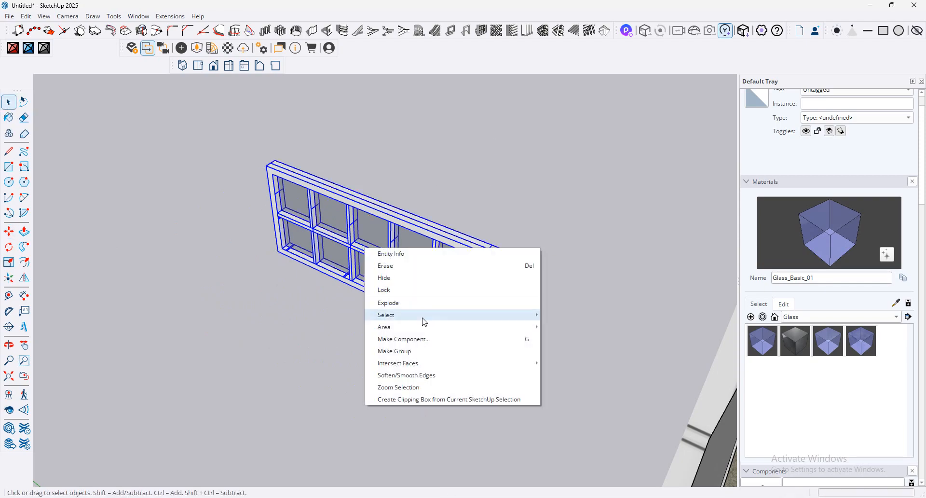
left_click(406, 352)
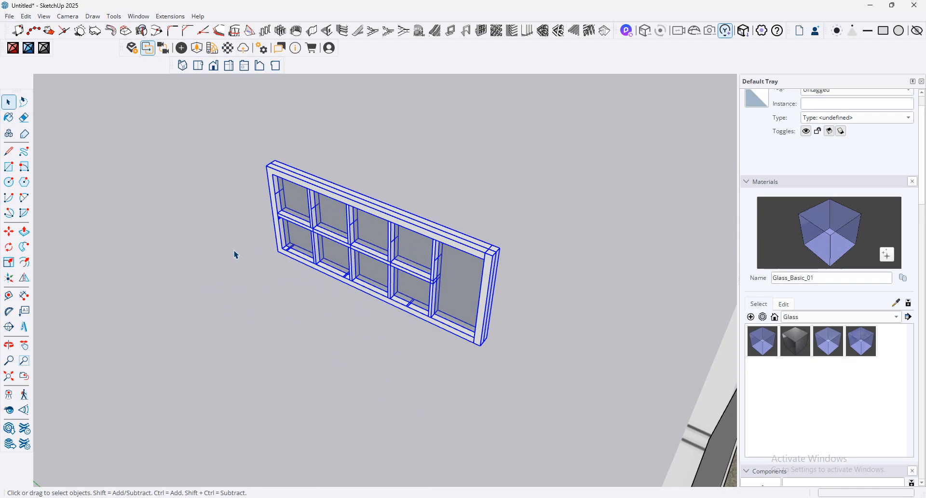
Step: Thin the combined partition to about 0.58 of its depth and move it about 45' 3" to just outside the first office's opening
left_click(8, 262)
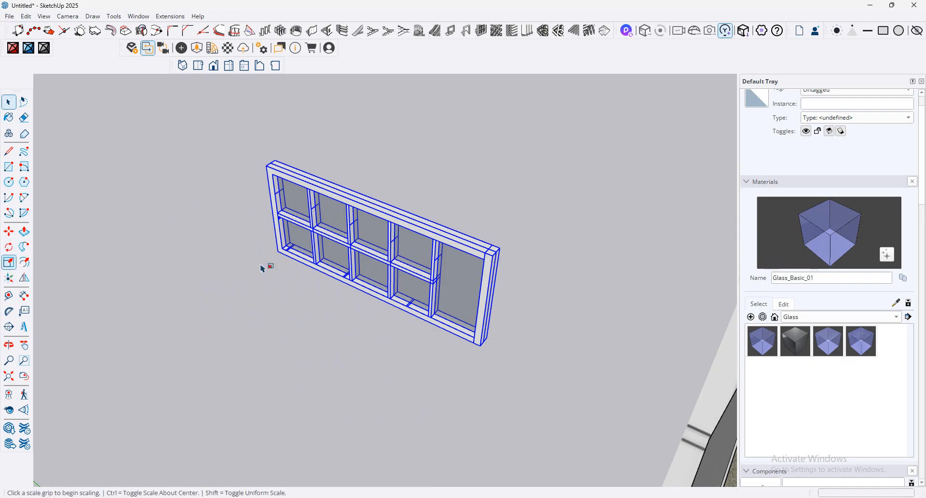
left_click_drag(369, 253, 363, 256)
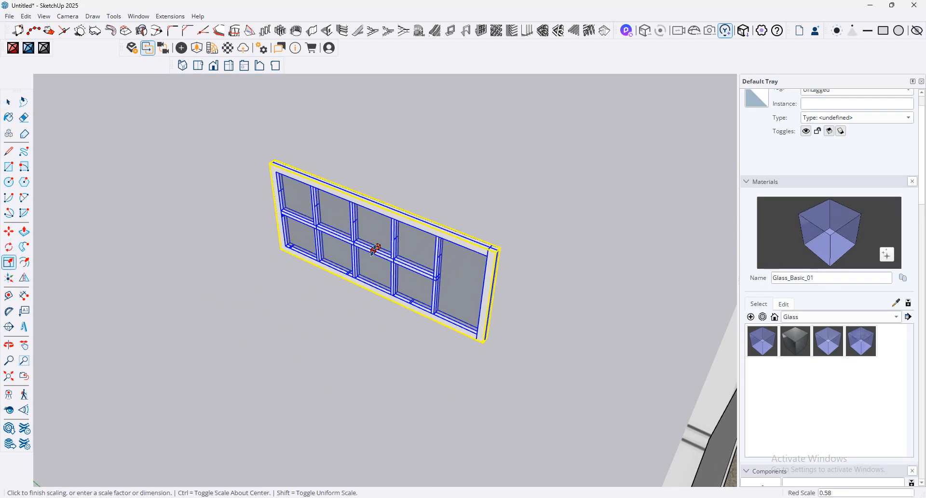
left_click(8, 231)
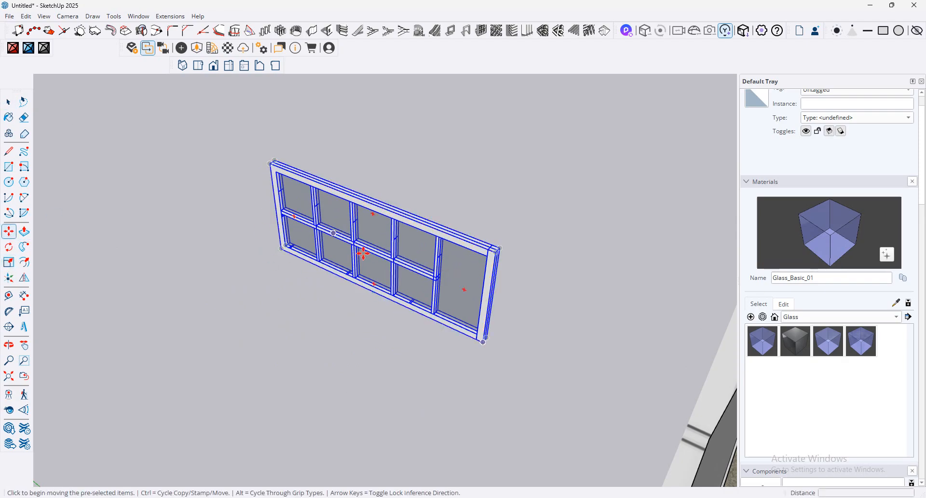
left_click(498, 247)
scroll(218, 234, "down", 5)
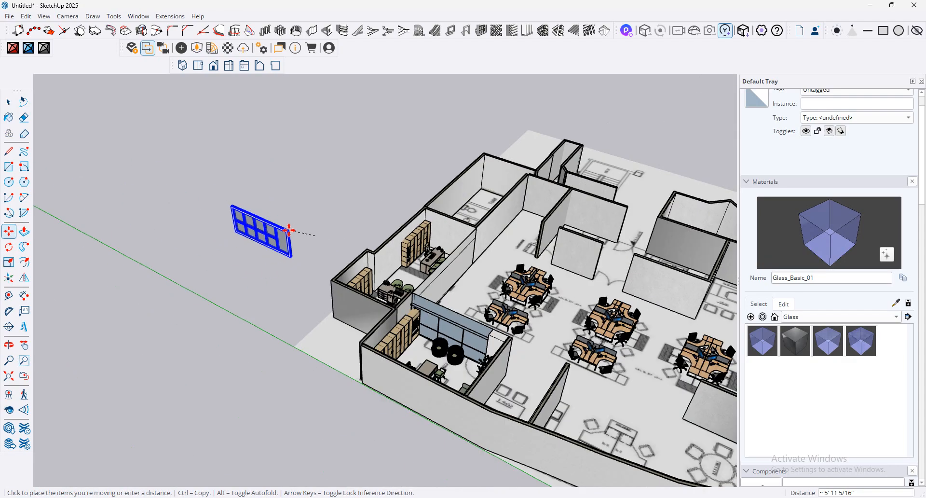
scroll(289, 231, "down", 2)
scroll(376, 265, "up", 2)
middle_click_drag(471, 273, 115, 354)
scroll(362, 284, "up", 3)
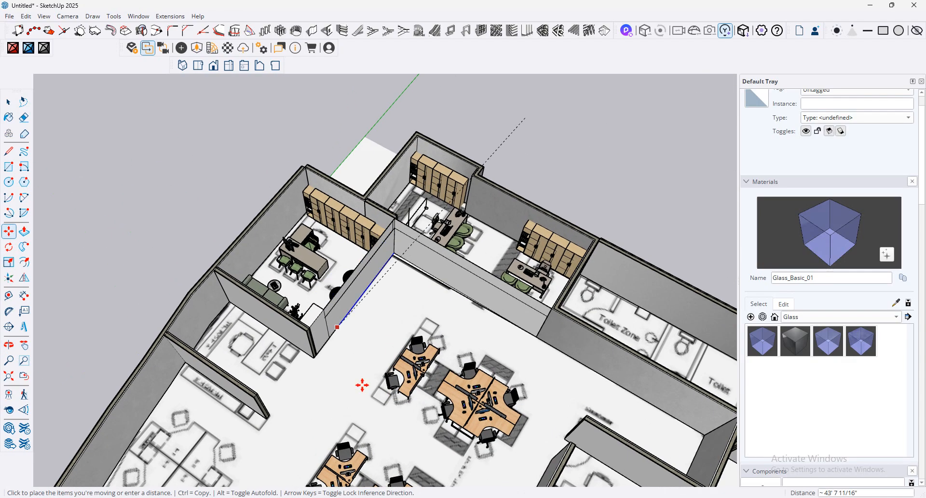
left_click(355, 346)
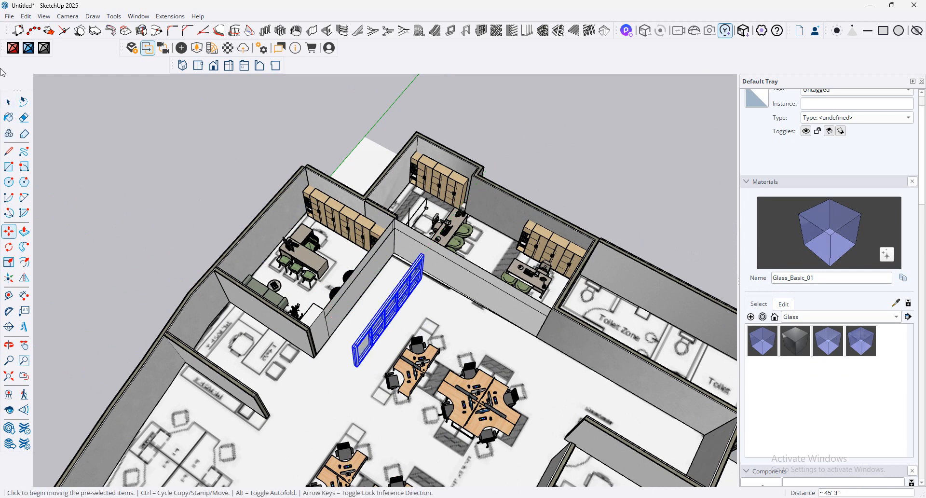
Step: Delete both faces filling the first office's opening and the front face filling the adjoining offices' opening
left_click(9, 102)
left_click(345, 307)
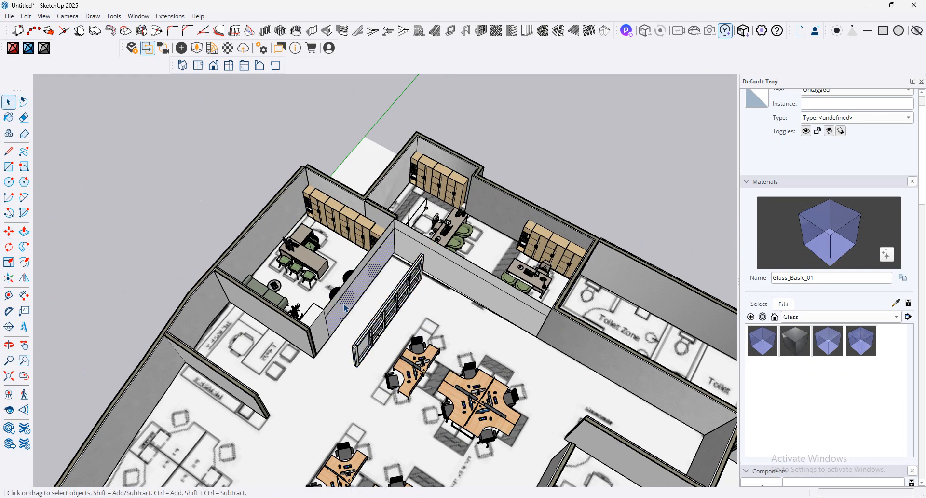
key("Delete")
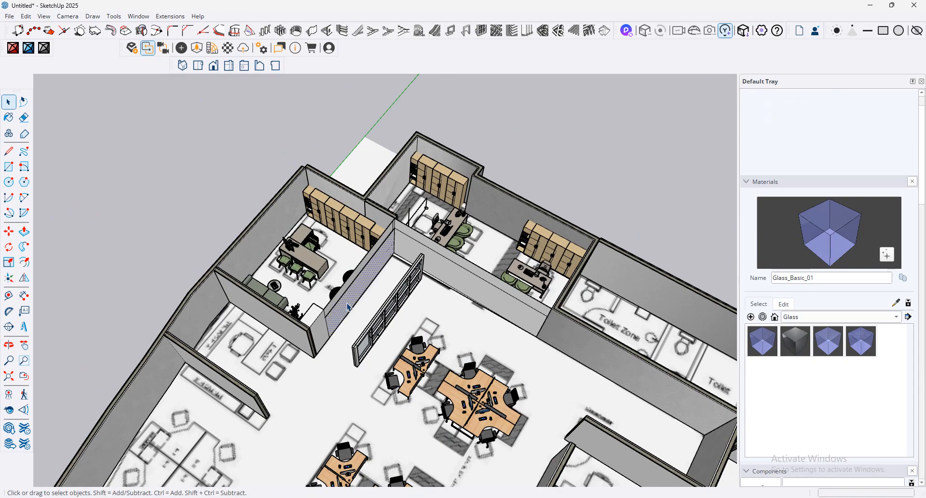
left_click(348, 306)
key("Delete")
middle_click_drag(351, 306, 256, 307)
left_click(411, 249)
key("Delete")
Step: Move the partition into the first office's opening, snapping its upper end corner to the opening's upper corner
left_click(422, 268)
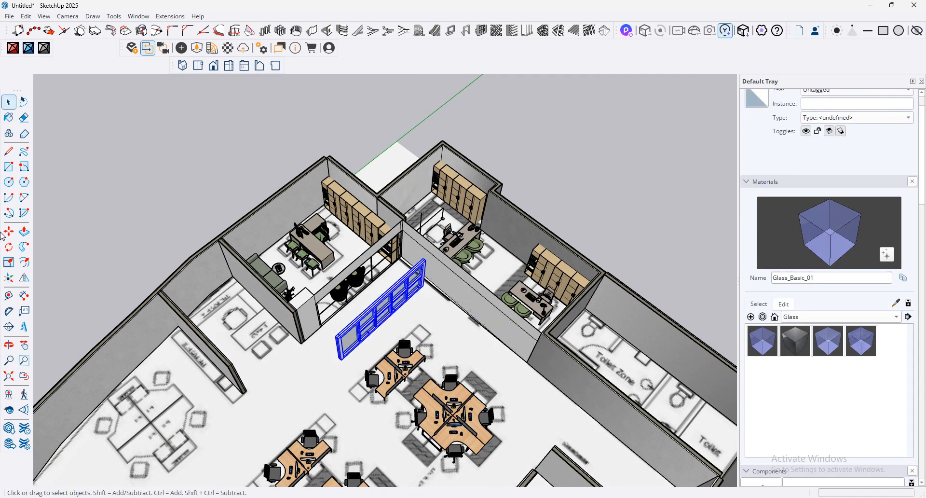
left_click(424, 259)
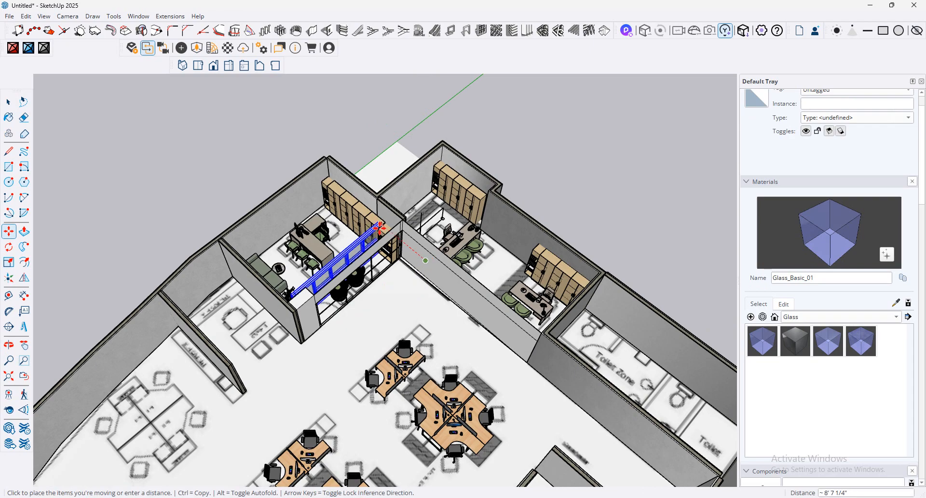
left_click(403, 238)
scroll(396, 308, "up", 5)
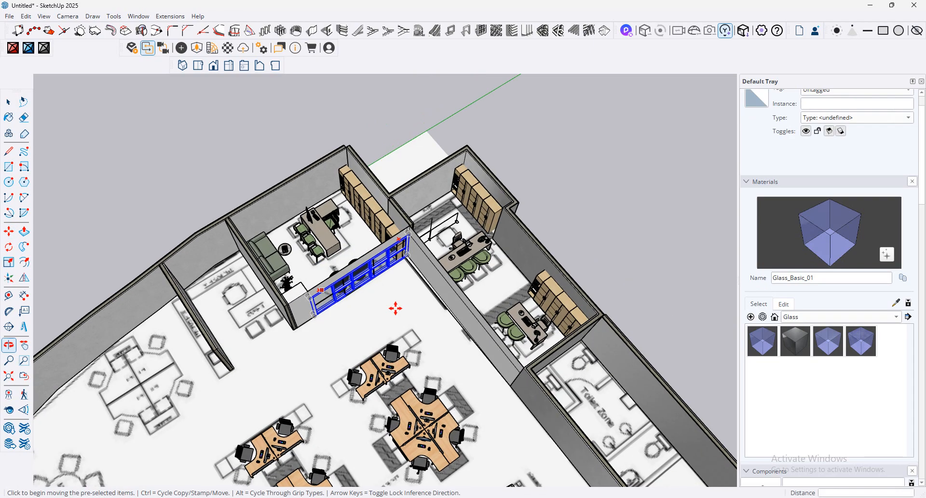
Step: Copy the partition toward the adjoining offices and rotate the copy parallel to their opening
key("ctrl")
left_click(381, 257)
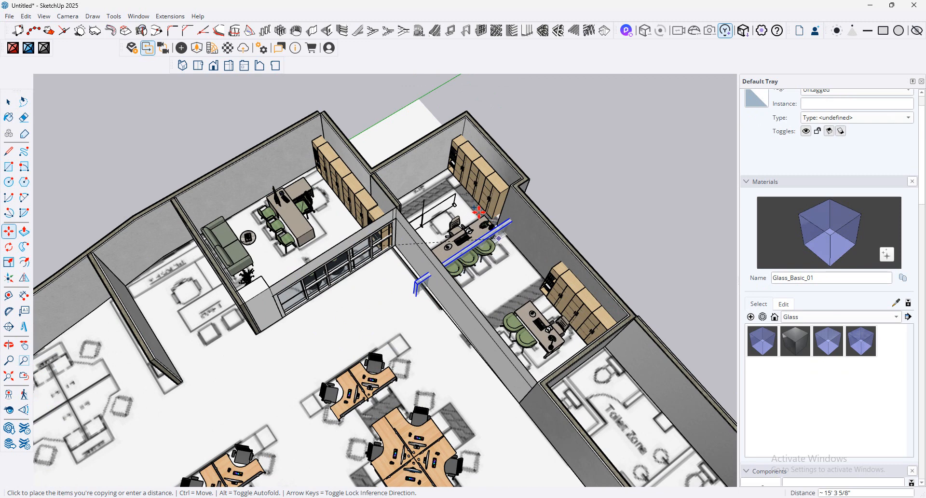
scroll(451, 196, "down", 2)
middle_click_drag(419, 283, 403, 327)
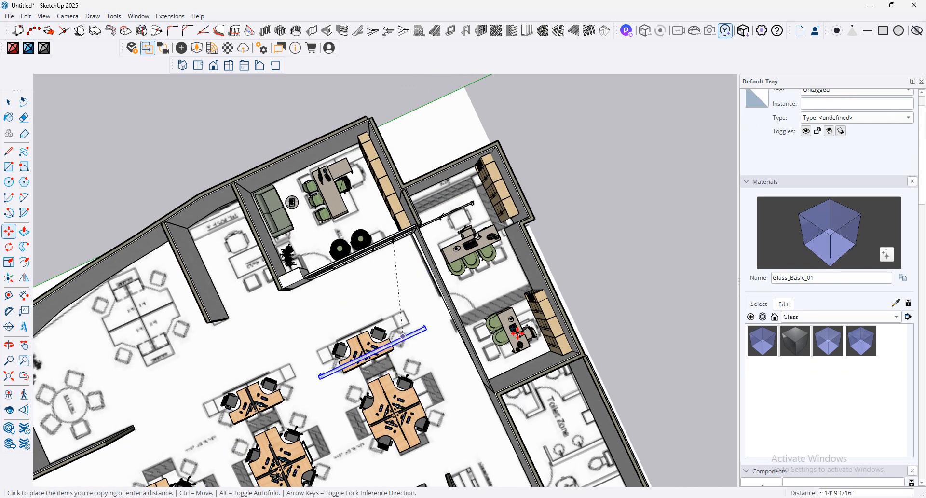
left_click(448, 260)
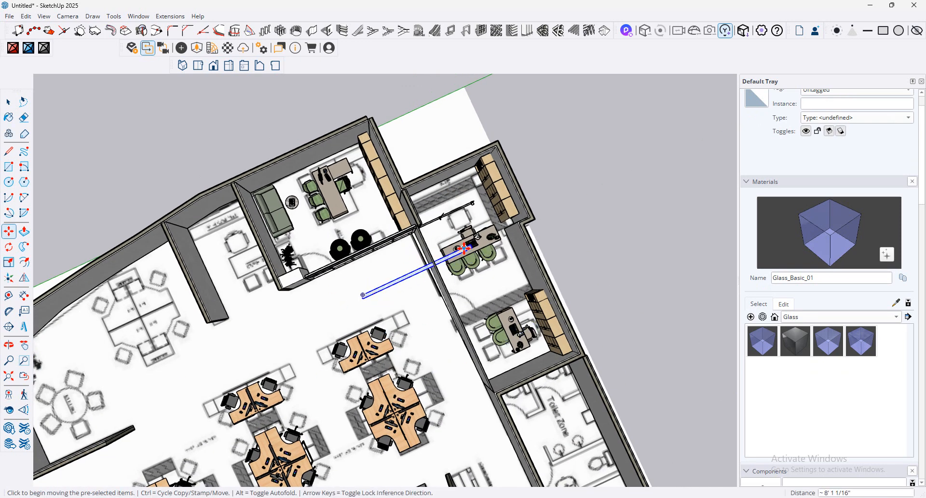
left_click(462, 252)
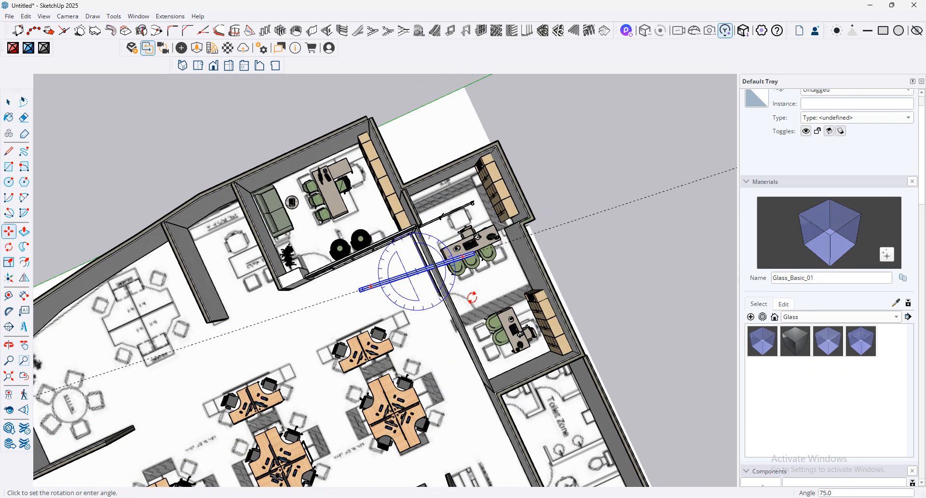
left_click(440, 333)
Step: Move the rotated partition copy into the adjoining offices' opening, with its door bay against the corner shared with the first office
middle_click_drag(439, 285, 432, 270)
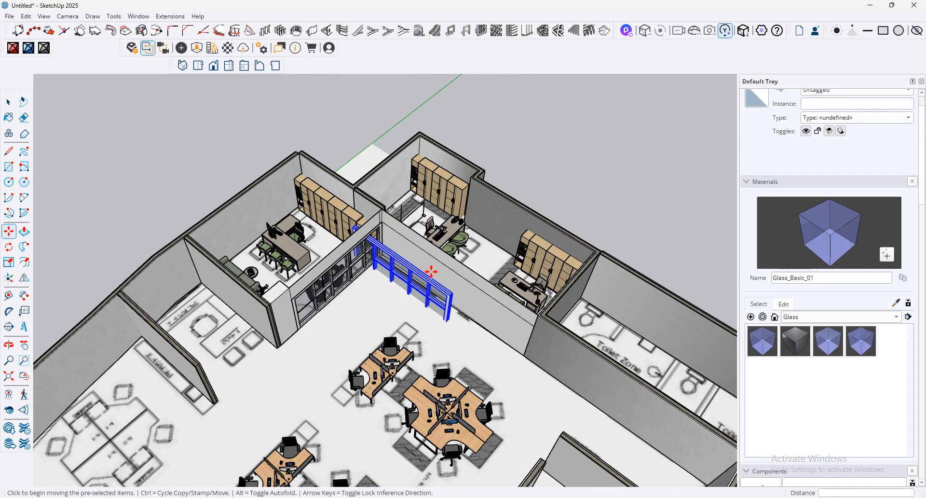
left_click(439, 299)
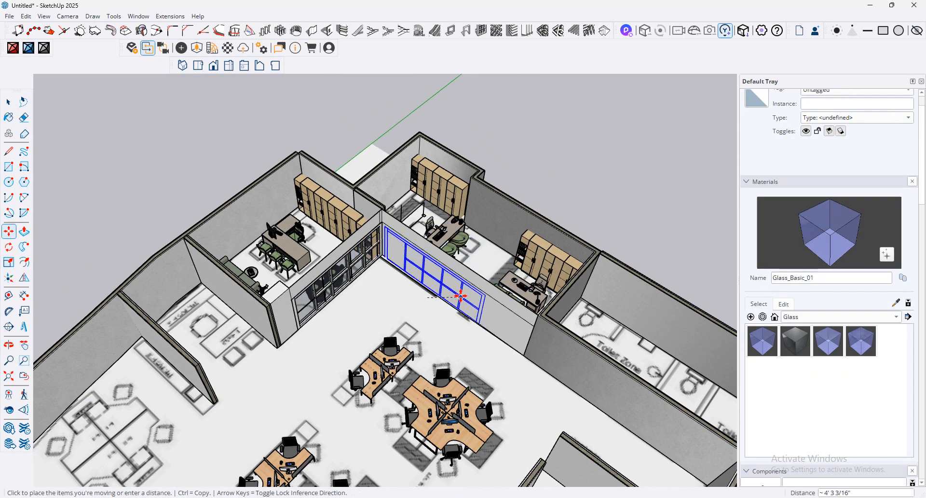
left_click(478, 305)
middle_click_drag(478, 305, 479, 323)
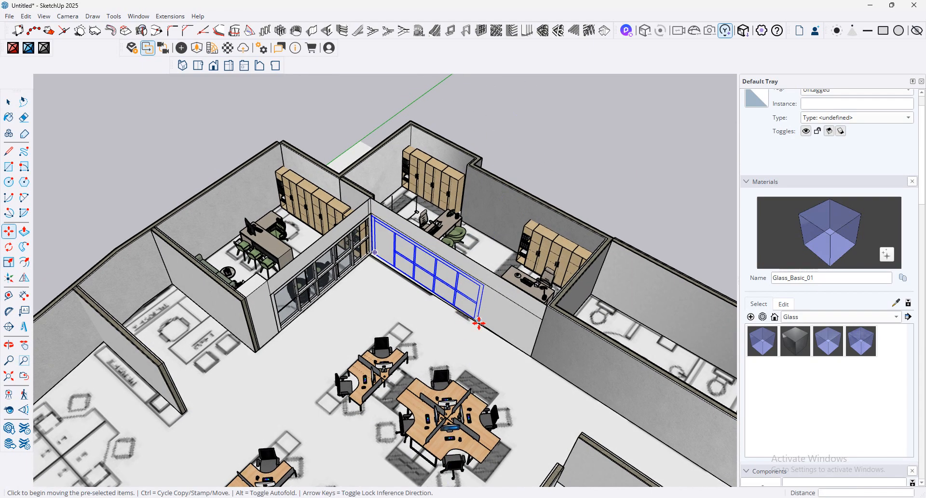
scroll(432, 268, "up", 1)
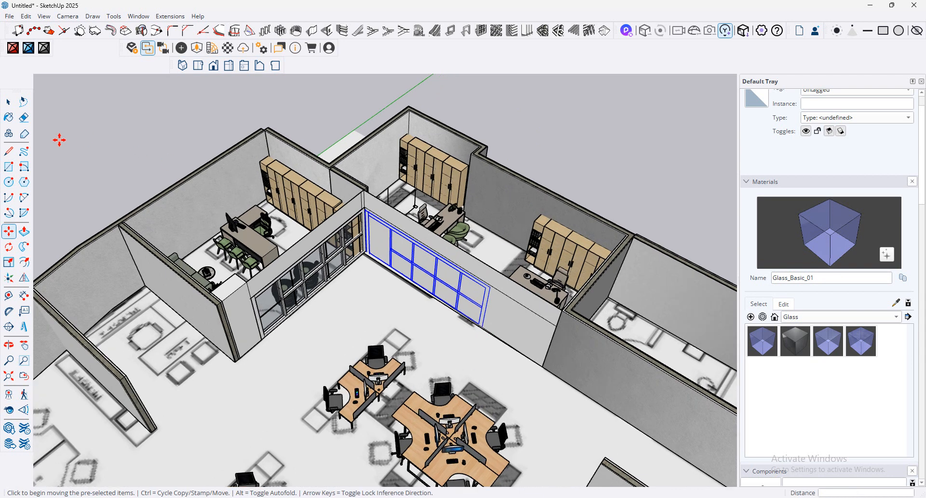
Step: Delete the remaining face filling the adjoining offices' opening around the partition copy
left_click(9, 102)
left_click(532, 338)
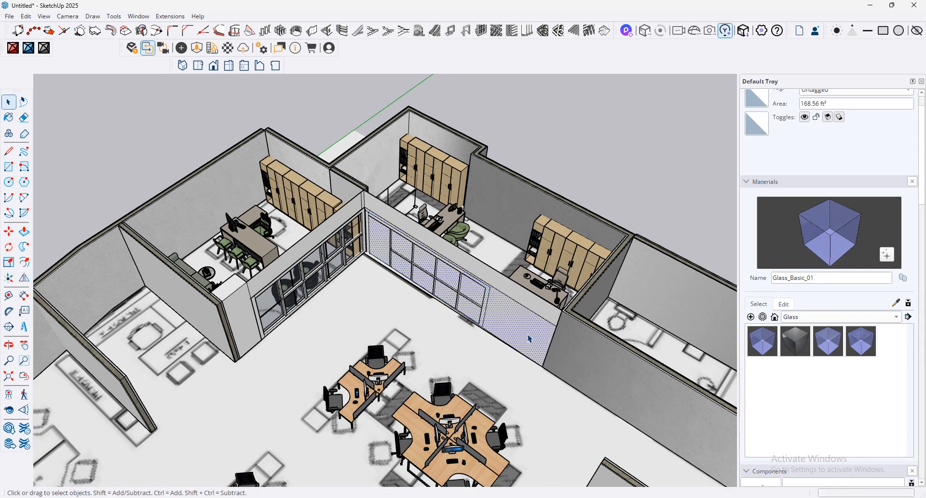
key("Delete")
middle_click_drag(531, 338, 510, 344)
scroll(510, 344, "up", 2)
left_click(510, 344)
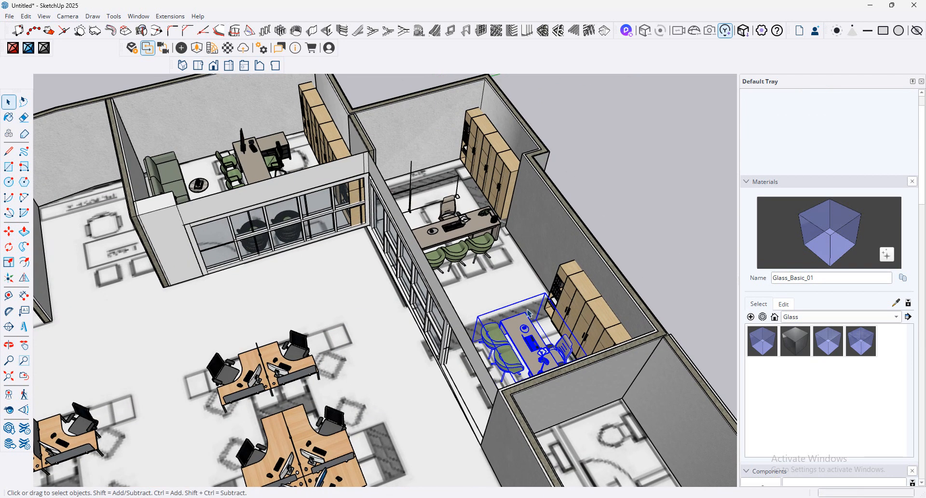
middle_click_drag(477, 297, 621, 313)
Step: Shorten the partition copy along its length with a green-axis scale factor of about 0.94
left_click(495, 296)
left_click(490, 301)
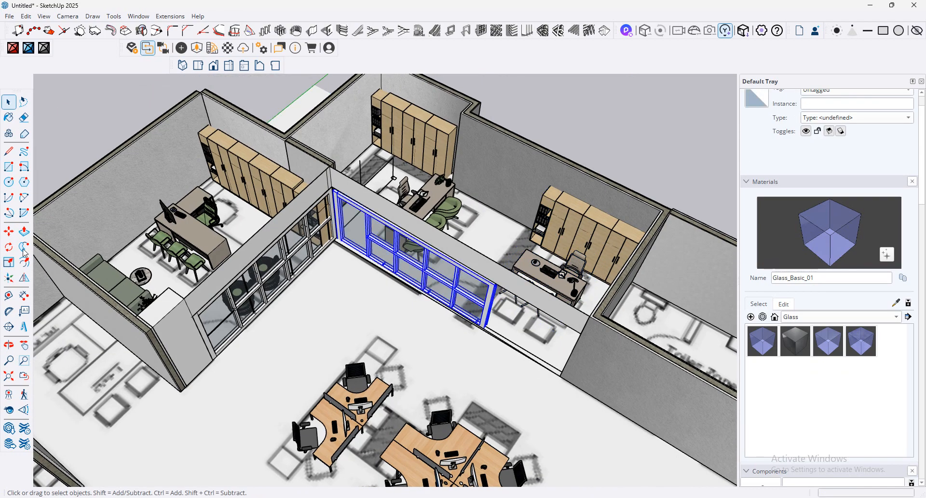
left_click(9, 262)
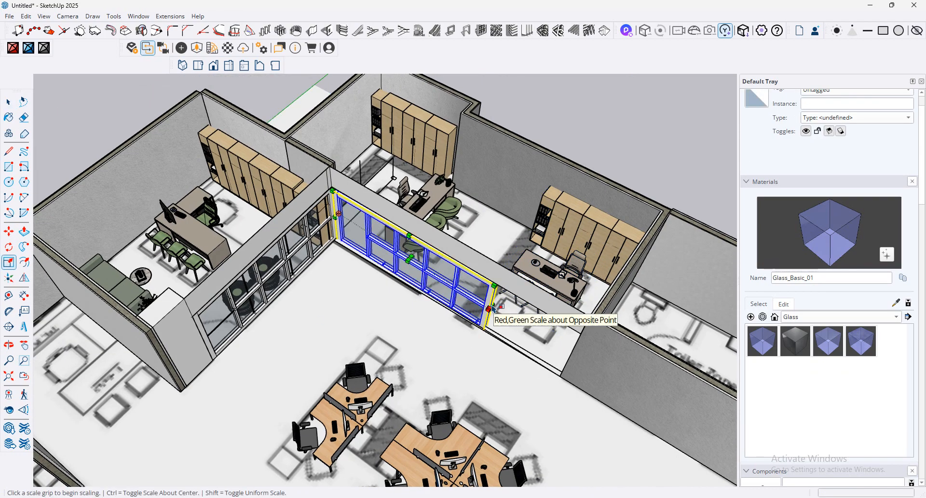
left_click(490, 307)
left_click(480, 300)
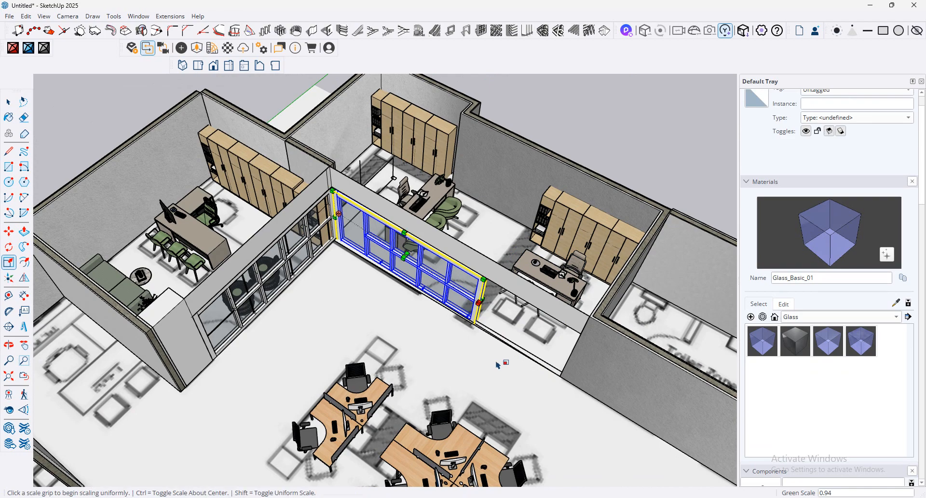
Step: Fine-tune the partition copy's length so its free end meets the hatched dividing wall on the floor plan
middle_click_drag(498, 364, 480, 210)
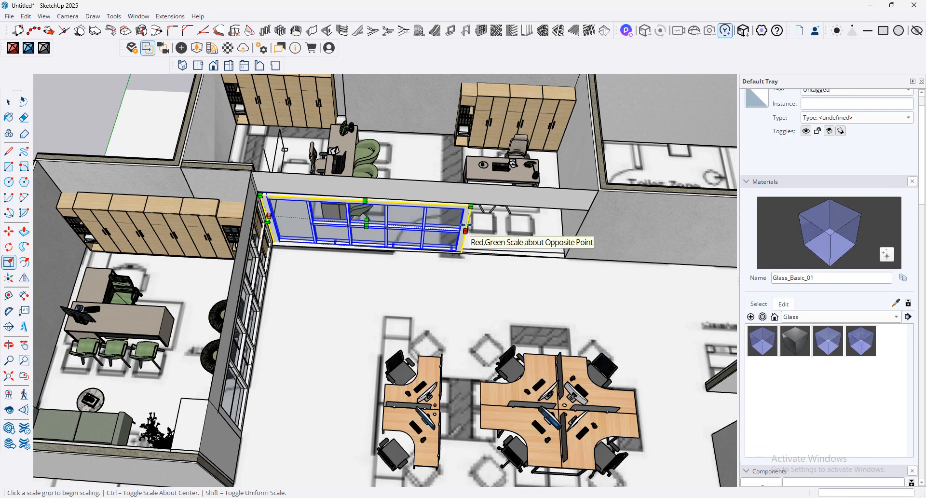
left_click(467, 225)
left_click(451, 199)
middle_click_drag(451, 199, 451, 254)
scroll(474, 124, "down", 2)
Step: Draw a floor rectangle about 11' 7 5/16" by 2" from the partition's free end to the rear wall for the divider between the two offices
left_click(8, 167)
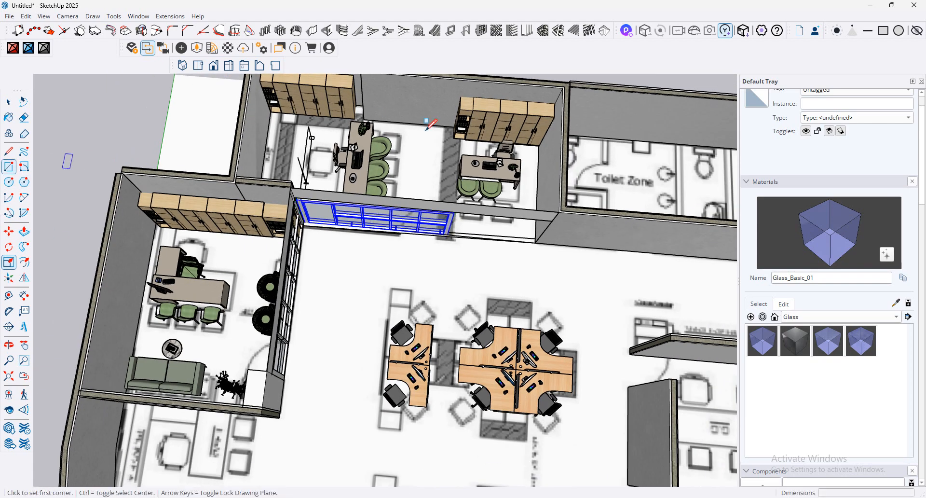
scroll(450, 136, "up", 3)
middle_click_drag(426, 184, 466, 244)
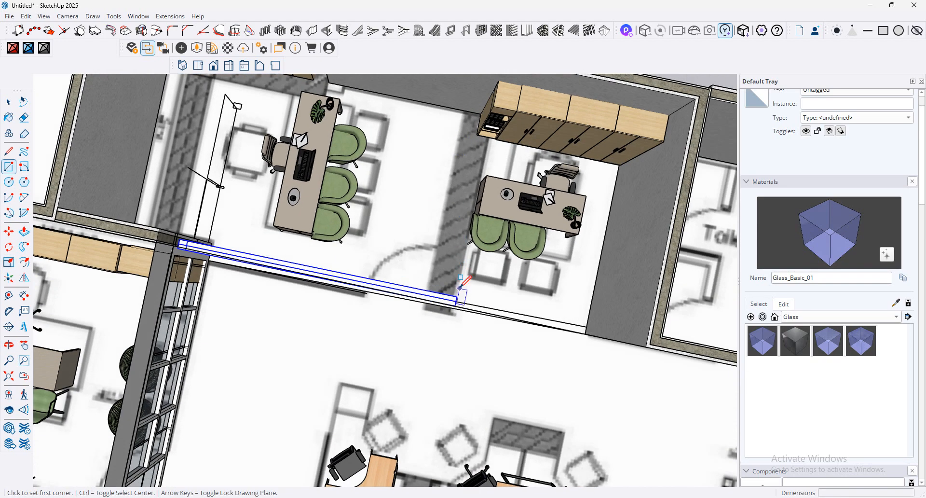
middle_click_drag(460, 288, 461, 302)
left_click(440, 277)
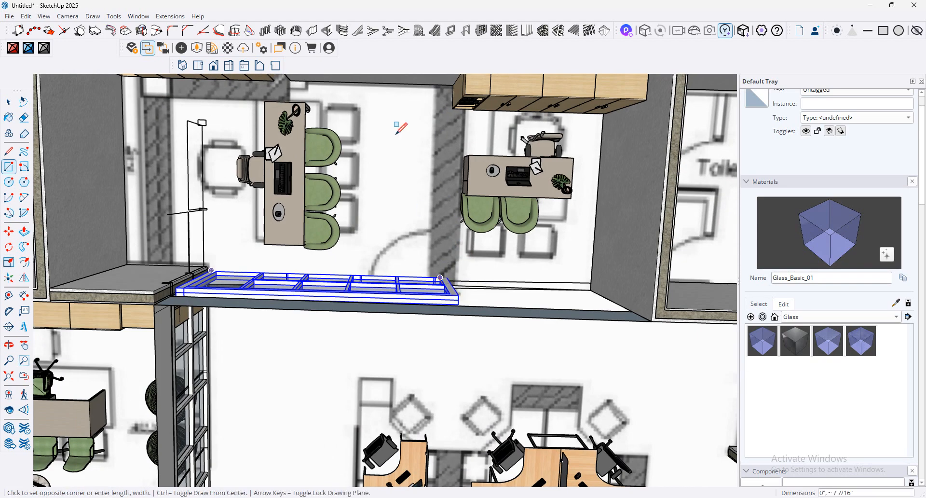
scroll(441, 125, "up", 3)
scroll(456, 73, "down", 2)
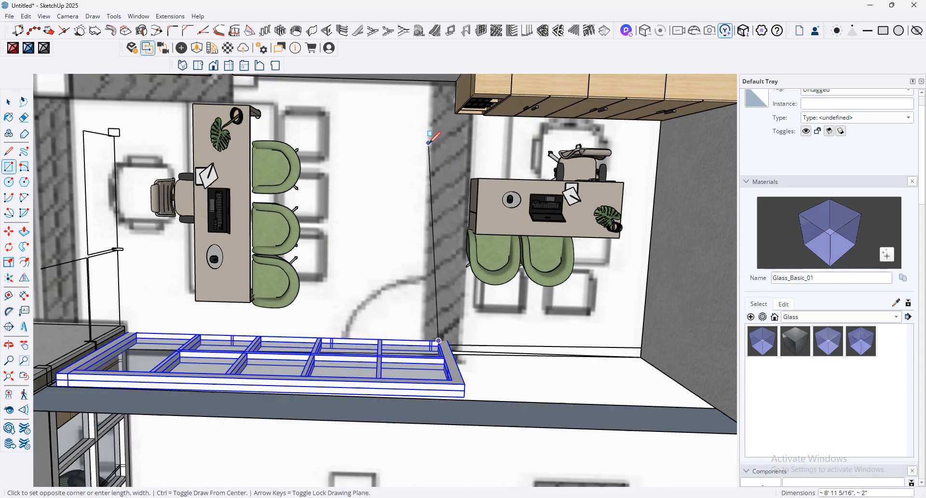
scroll(444, 92, "up", 1)
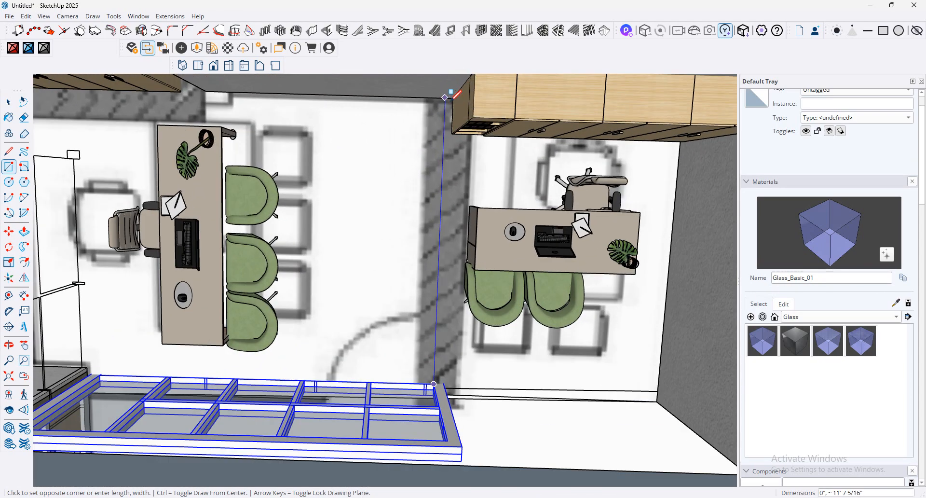
scroll(452, 88, "up", 4)
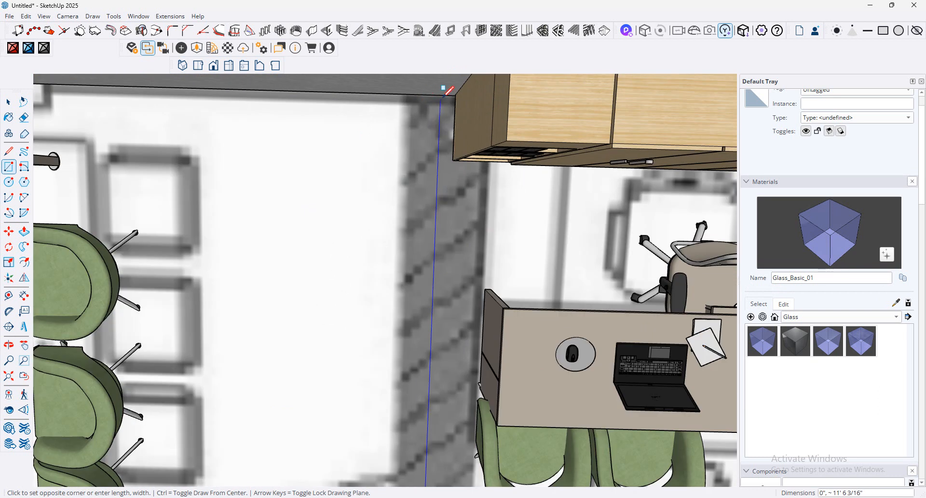
scroll(447, 94, "up", 3)
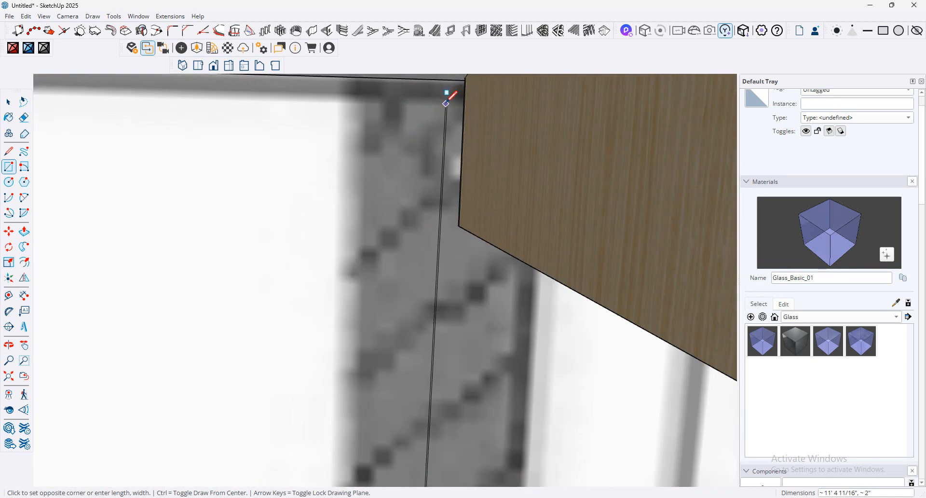
scroll(442, 95, "up", 1)
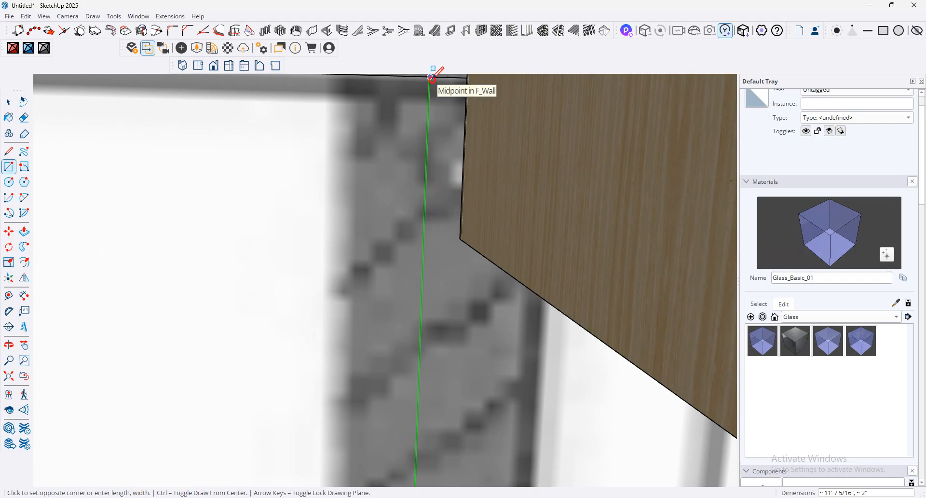
left_click(439, 85)
scroll(427, 125, "down", 4)
middle_click_drag(429, 193, 297, 236)
left_click(24, 232)
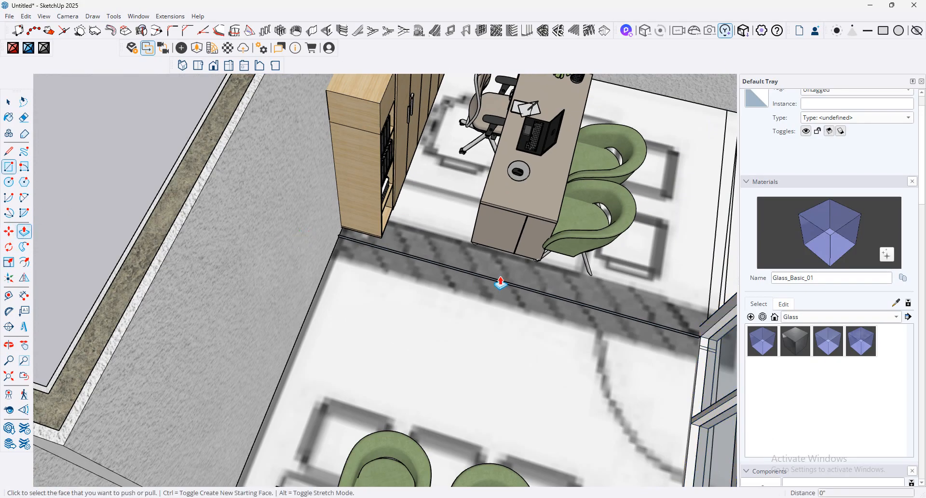
left_click(516, 293)
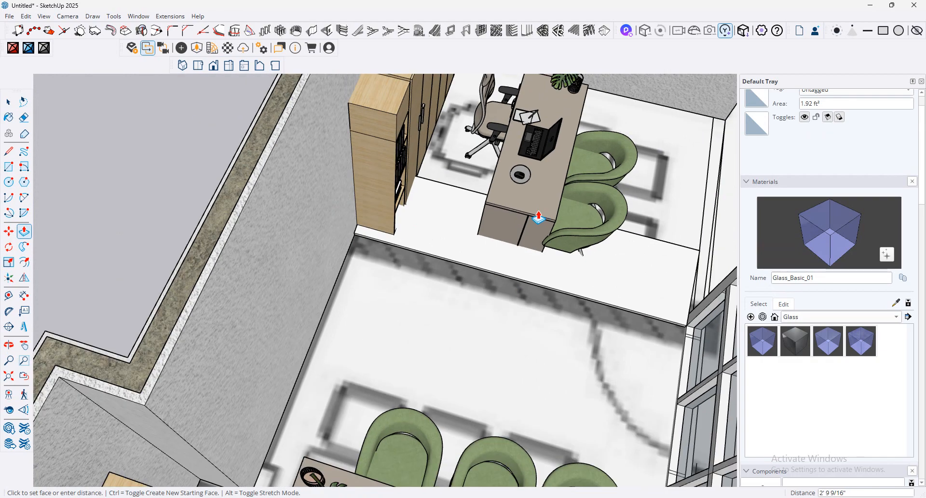
key("Escape")
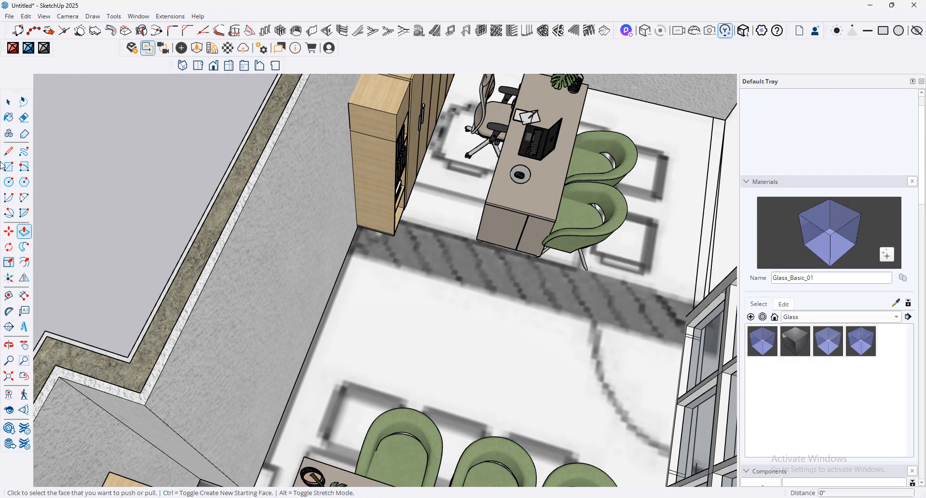
Step: Try to draw a floor rectangle about 11' 7 5/16" by 1' 1 1/2" over the hatched wall between the two offices
key("r")
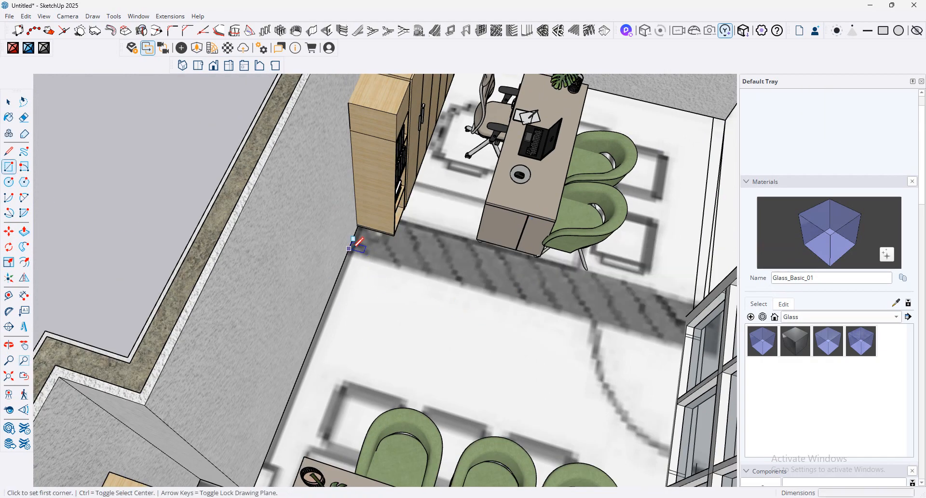
left_click(349, 248)
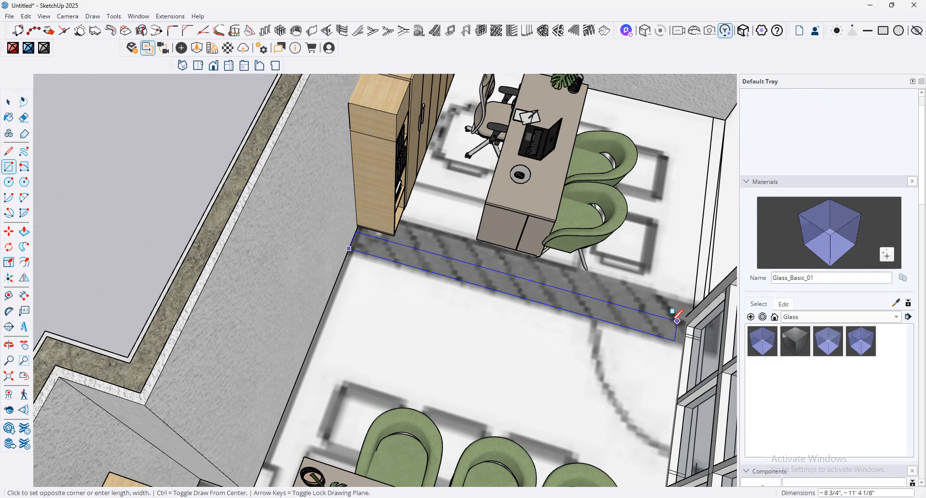
scroll(677, 320, "up", 3)
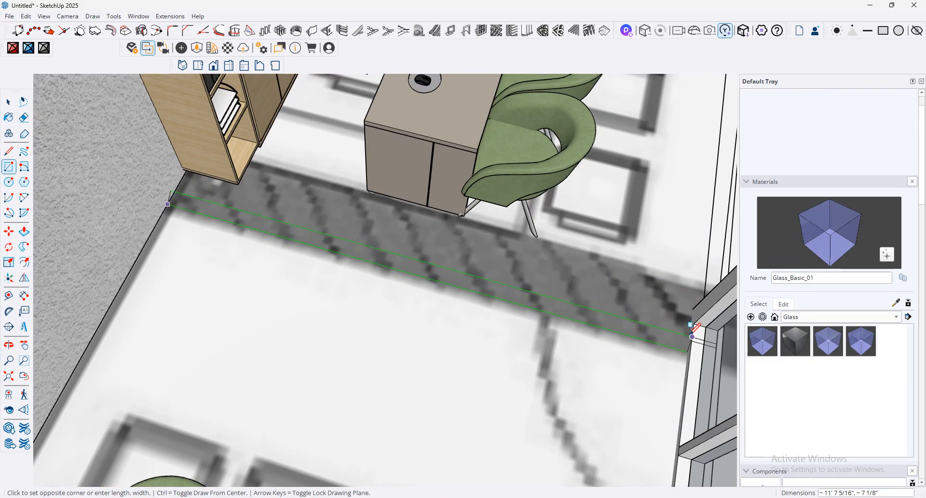
left_click(687, 315)
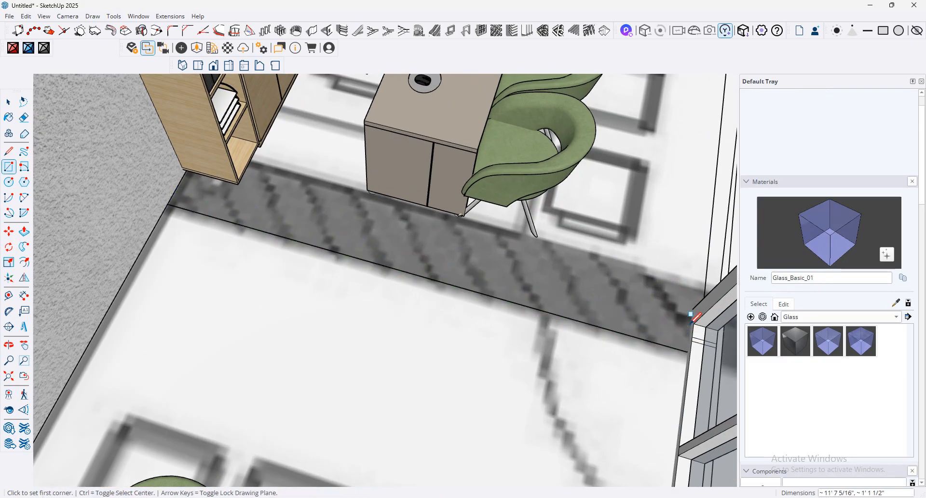
left_click(694, 307)
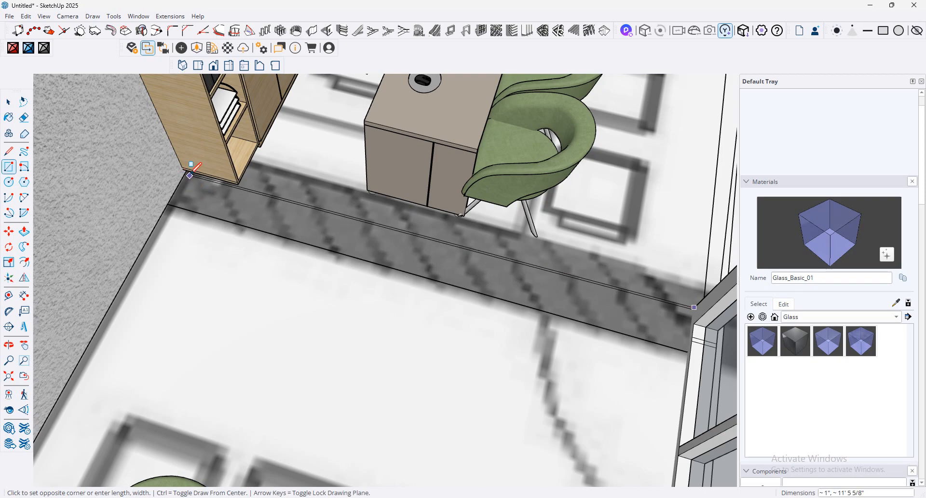
Step: Draw a closed strip outline with the Line tool along the hatched wall, about 11' 5" long and 4 1/8" wide
left_click(8, 151)
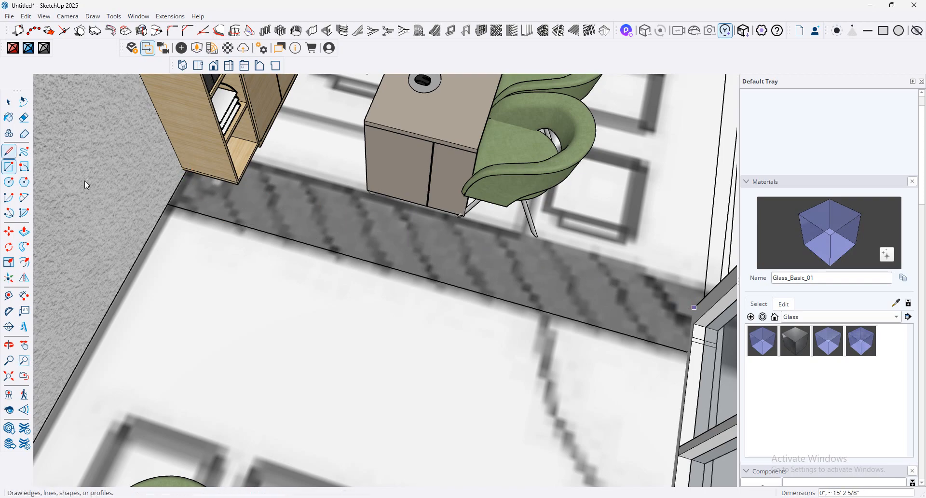
left_click(179, 183)
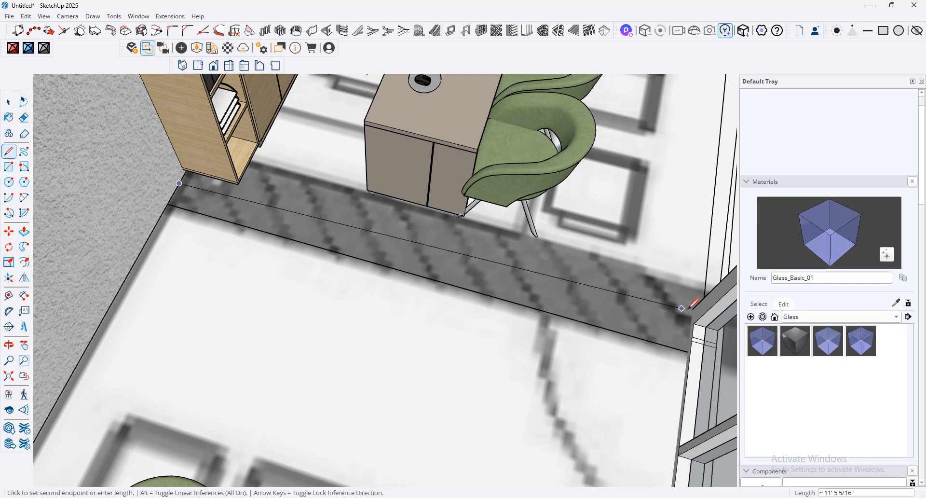
left_click(681, 323)
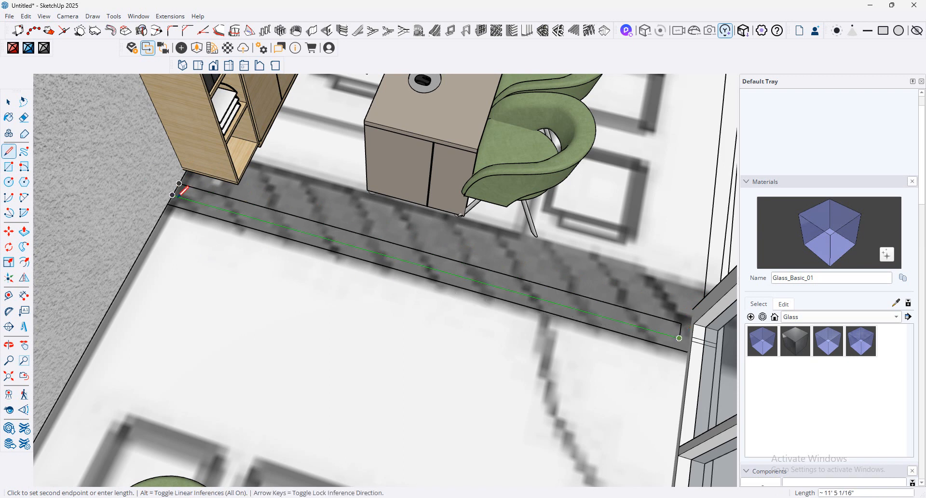
left_click(180, 194)
left_click(185, 181)
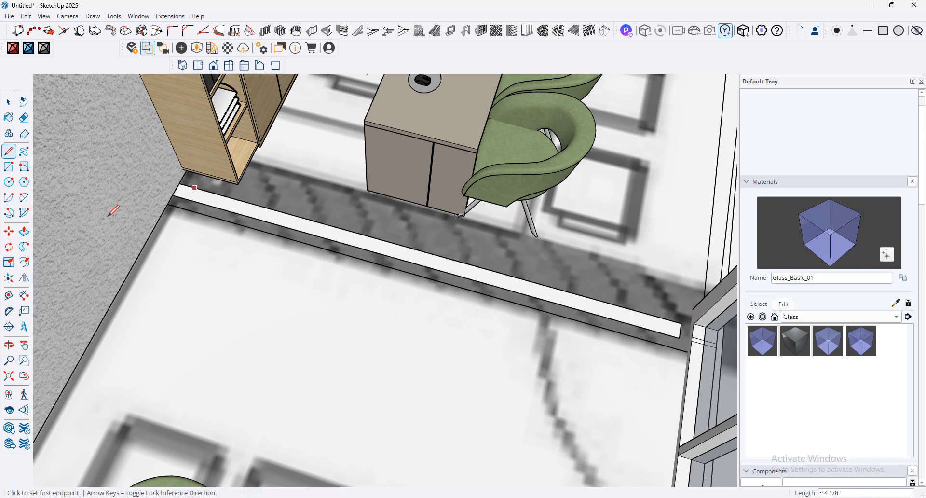
Step: Extrude the divider strip upward about 6' 9", plus a further 2' 9 5/16", to the height of the surrounding walls
left_click(24, 231)
left_click(371, 247)
scroll(348, 202, "down", 3)
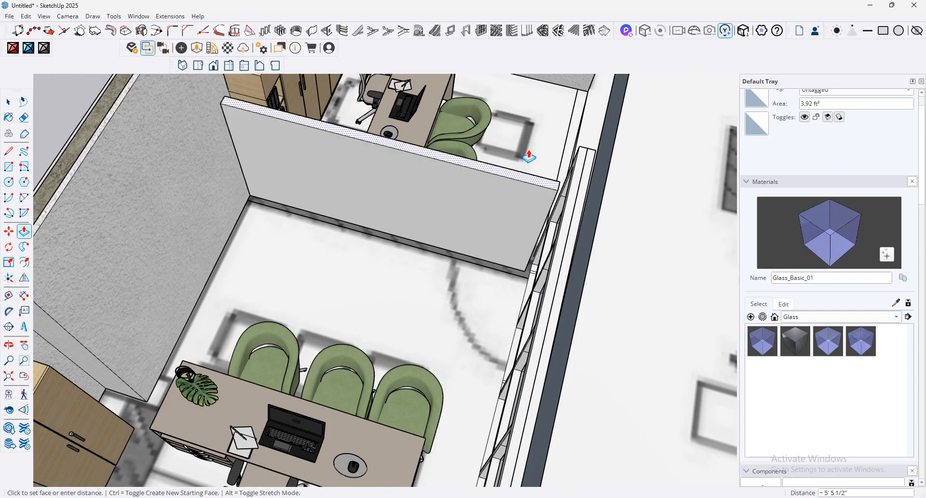
left_click(577, 154)
middle_click_drag(577, 153, 209, 214)
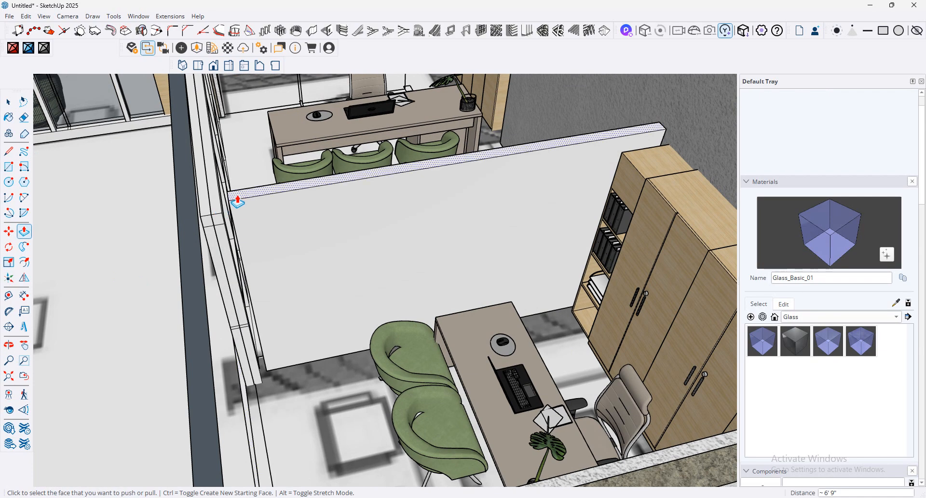
scroll(170, 155, "up", 3)
middle_click_drag(172, 148, 288, 225)
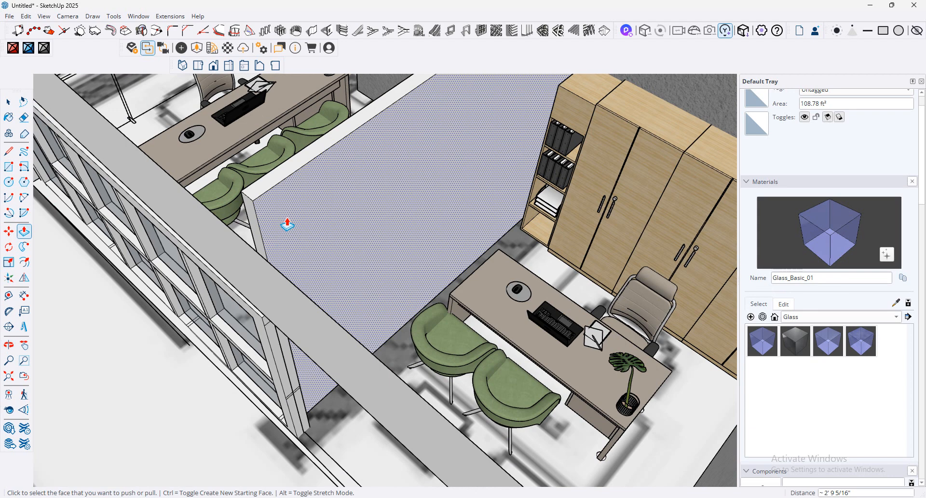
Step: Extend the divider wall's free end about 8 1/8" so it meets the front wall above the glass partition
left_click(261, 230)
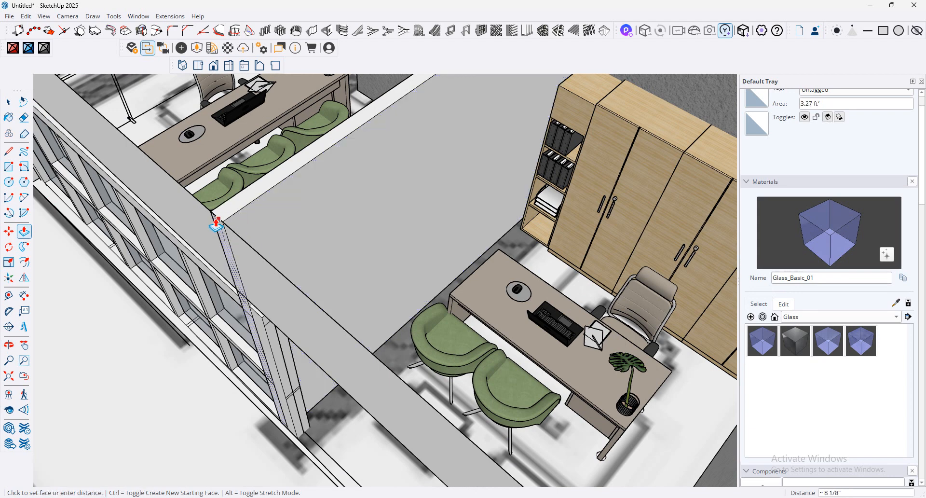
left_click(261, 220)
scroll(261, 220, "down", 3)
middle_click_drag(291, 219, 501, 205)
scroll(348, 285, "up", 3)
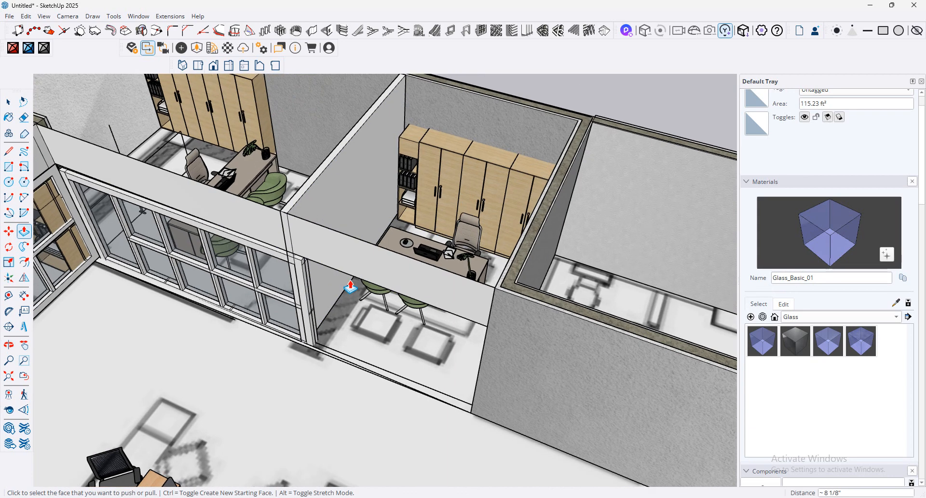
Step: Shorten the glass partition beside the divider wall with a green-axis scale factor of about 0.97, then deselect it
left_click(8, 102)
left_click(304, 307)
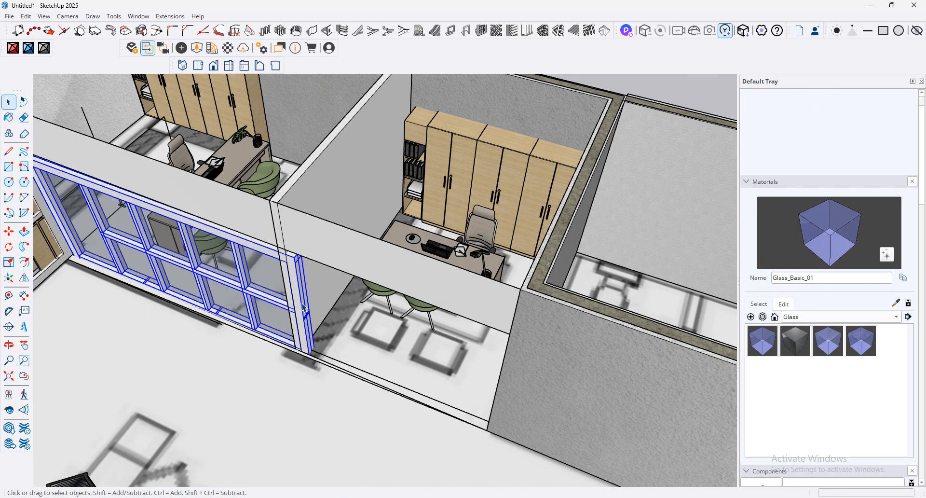
left_click(9, 266)
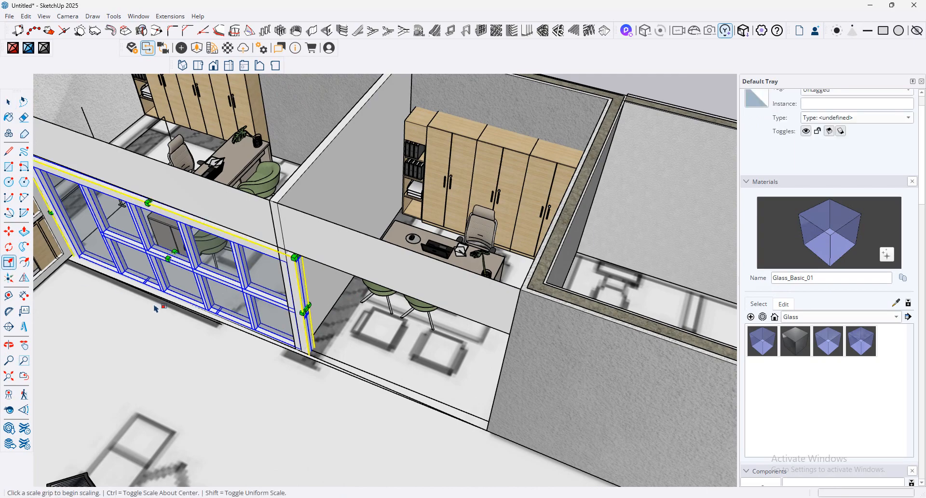
left_click(305, 311)
left_click(298, 305)
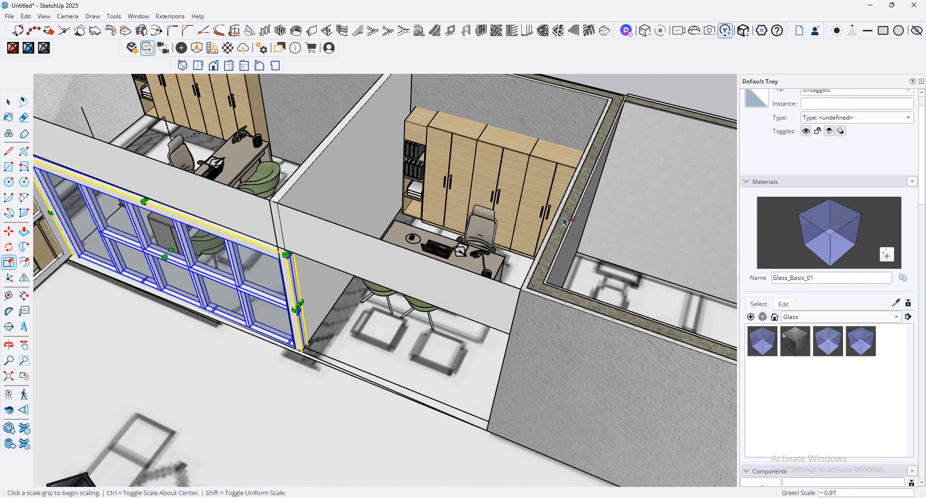
scroll(564, 221, "down", 6)
middle_click_drag(564, 221, 555, 208)
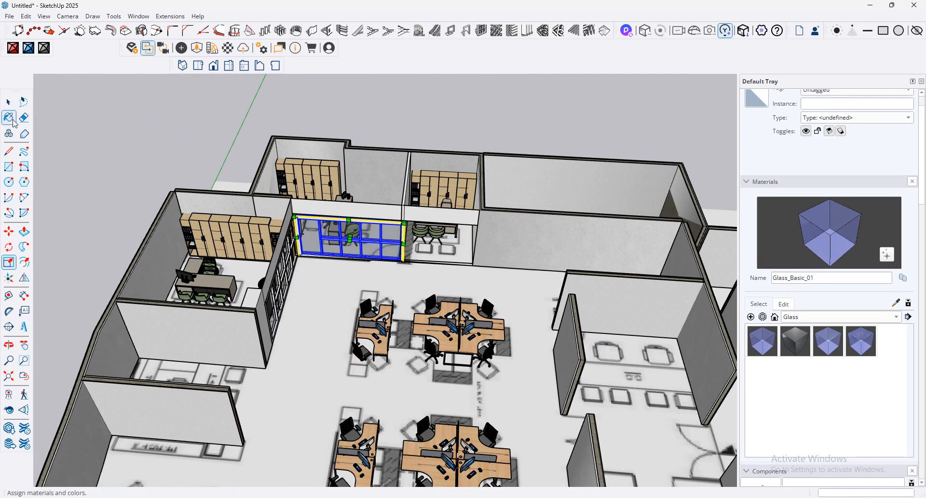
left_click(342, 109)
scroll(480, 207, "down", 1)
scroll(472, 211, "up", 2)
middle_click_drag(471, 211, 464, 285)
scroll(430, 214, "down", 3)
scroll(488, 247, "up", 3)
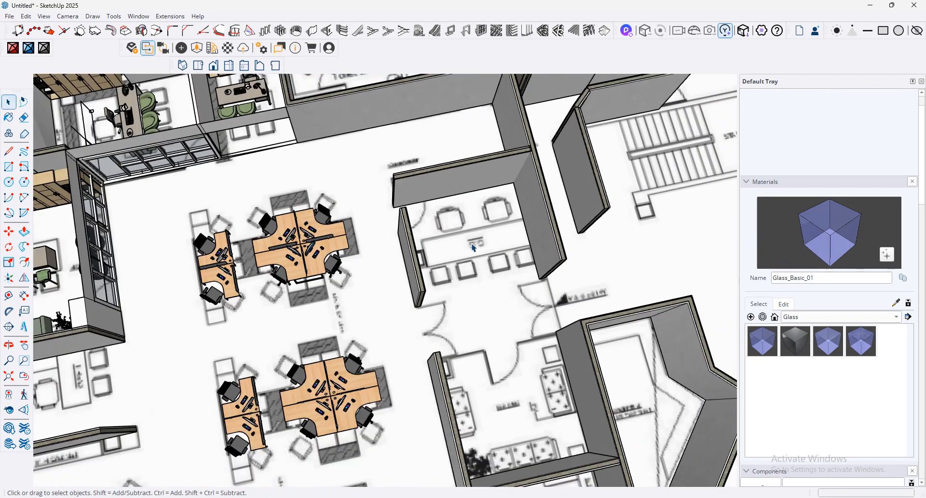
scroll(444, 263, "down", 4)
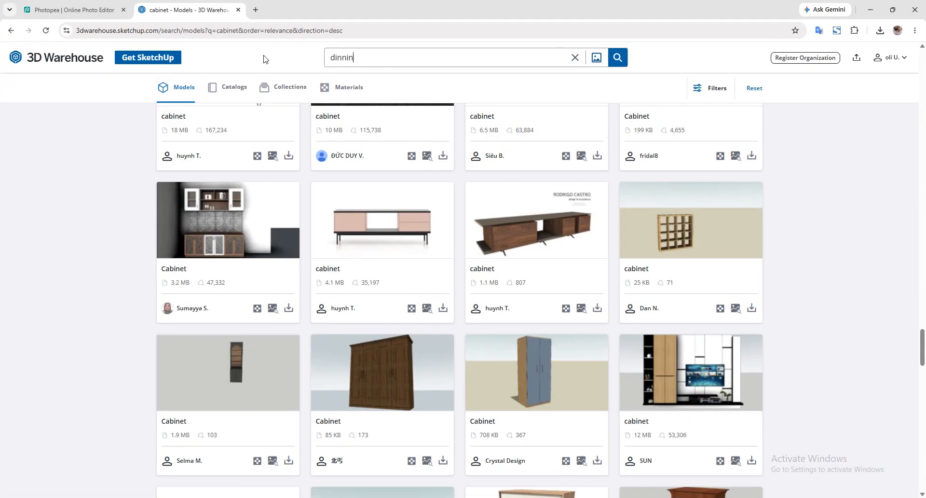
Step: Switch to 3D Warehouse in the browser, search for "dinning" and browse the table models
key("Return")
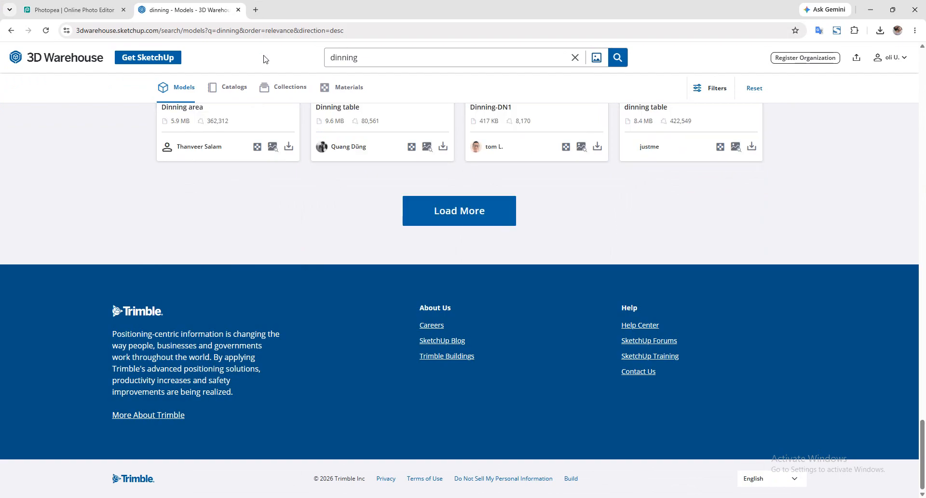
scroll(445, 182, "up", 8)
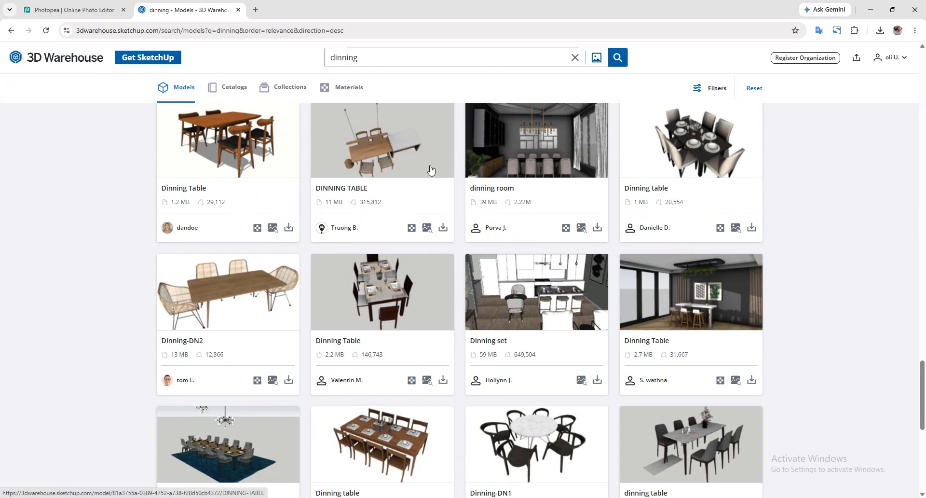
scroll(386, 145, "down", 3)
scroll(463, 161, "up", 4)
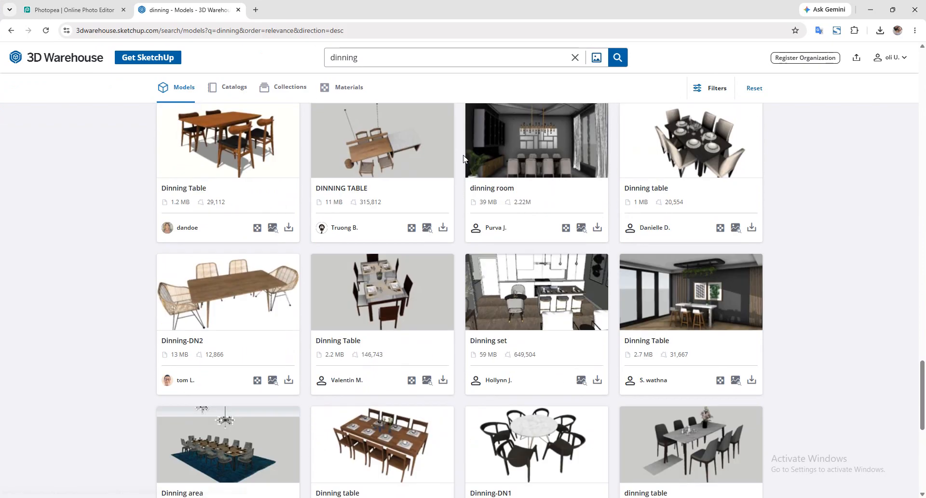
scroll(463, 159, "up", 1)
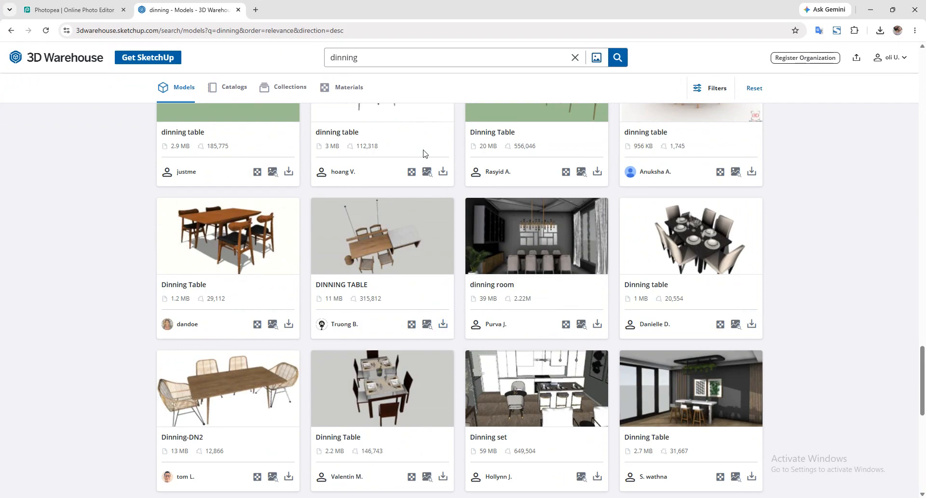
Step: Download the 11 MB DINNING TABLE model as a SketchUp file, unlocking extra downloads with the video and declining the subscription offer
left_click(439, 327)
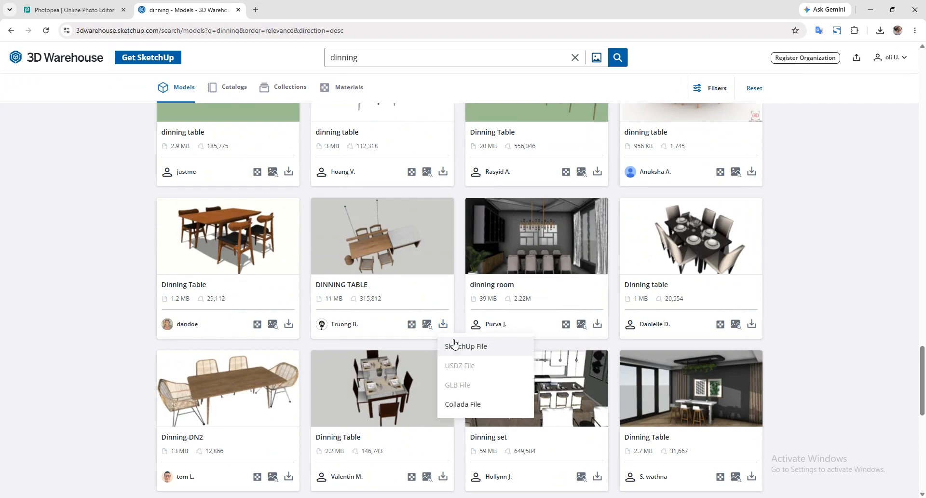
left_click(453, 344)
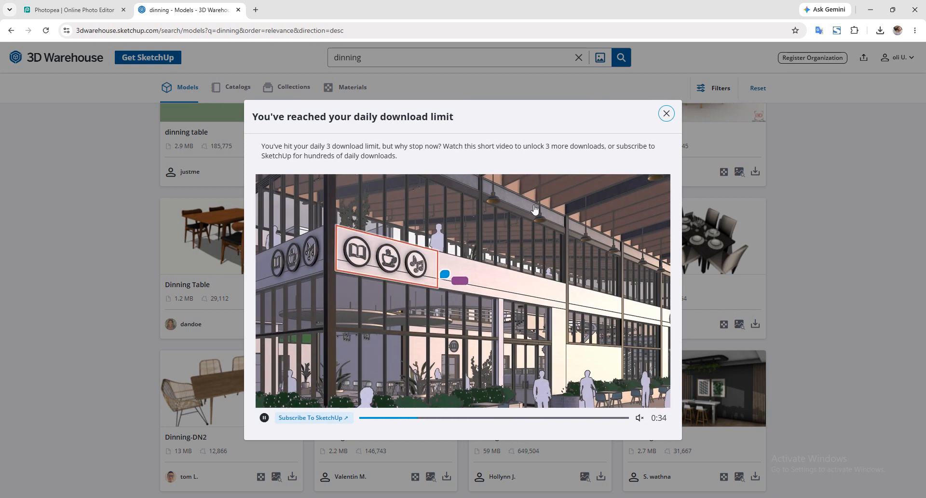
left_click(642, 390)
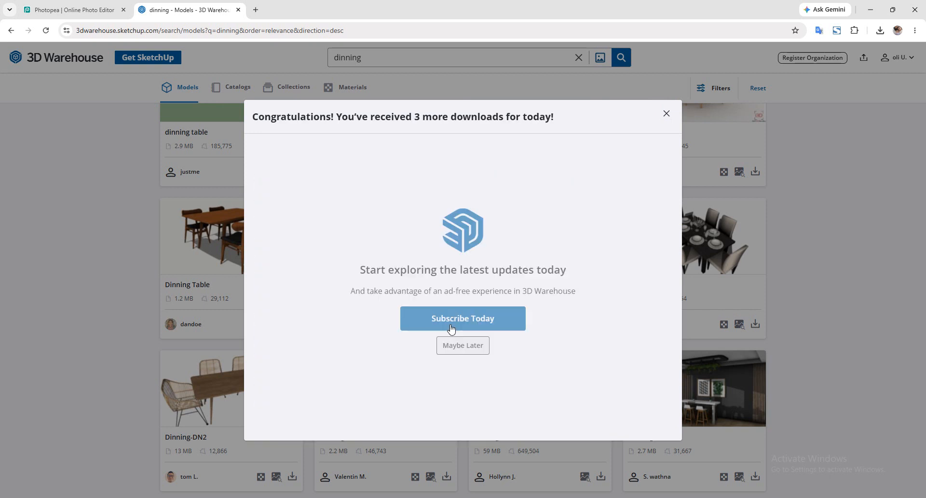
left_click(466, 346)
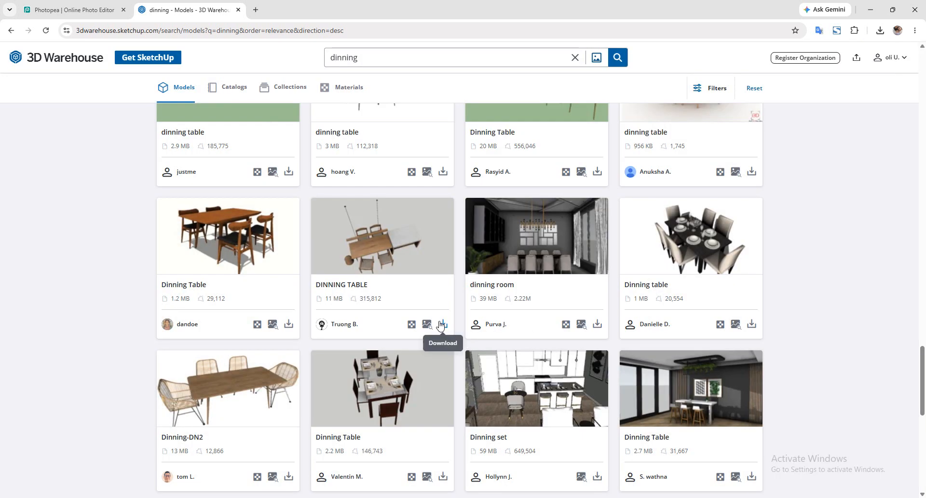
left_click(441, 325)
left_click(470, 343)
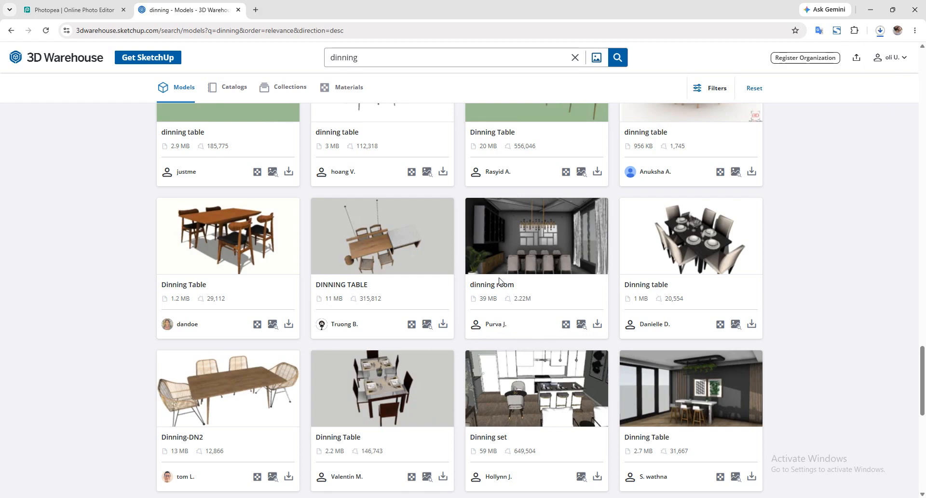
scroll(399, 267, "down", 3)
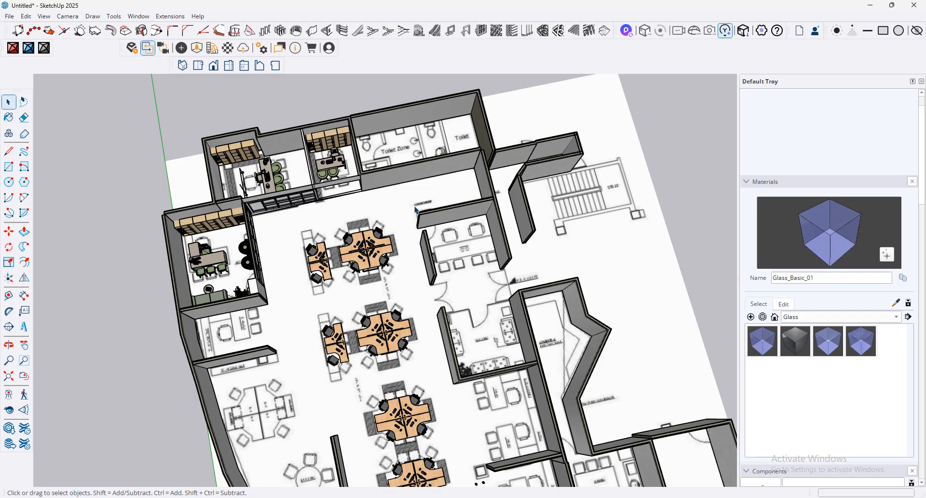
scroll(539, 371, "up", 5)
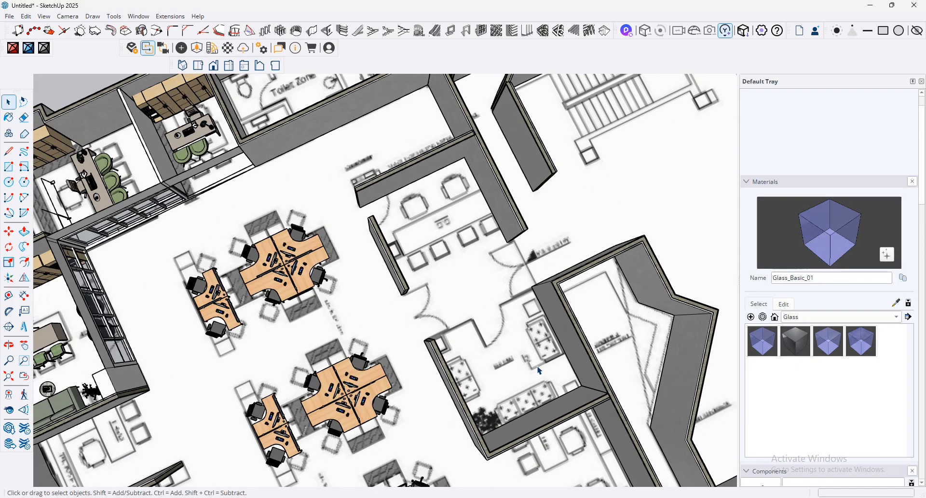
mouse_move(539, 370)
middle_mouse_down()
mouse_move(471, 310)
mouse_move(602, 190)
middle_mouse_up()
scroll(278, 194, "up", 3)
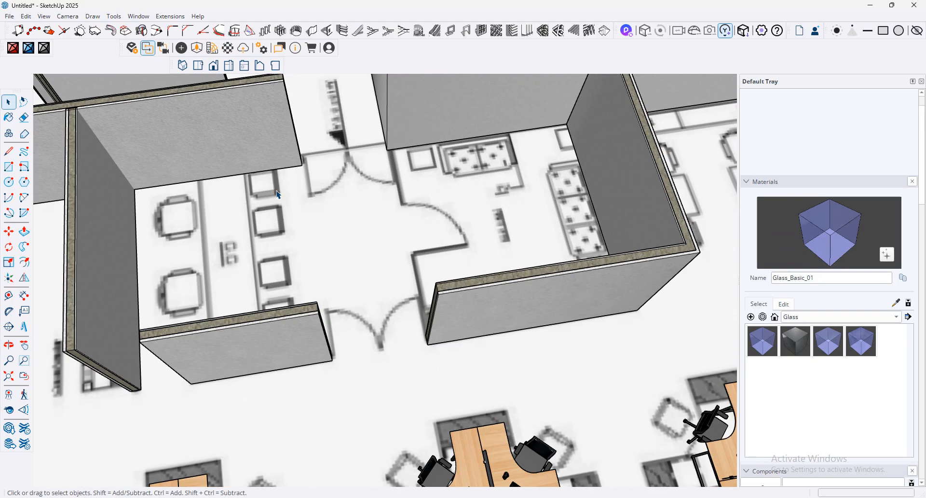
left_click(9, 167)
scroll(404, 180, "down", 2)
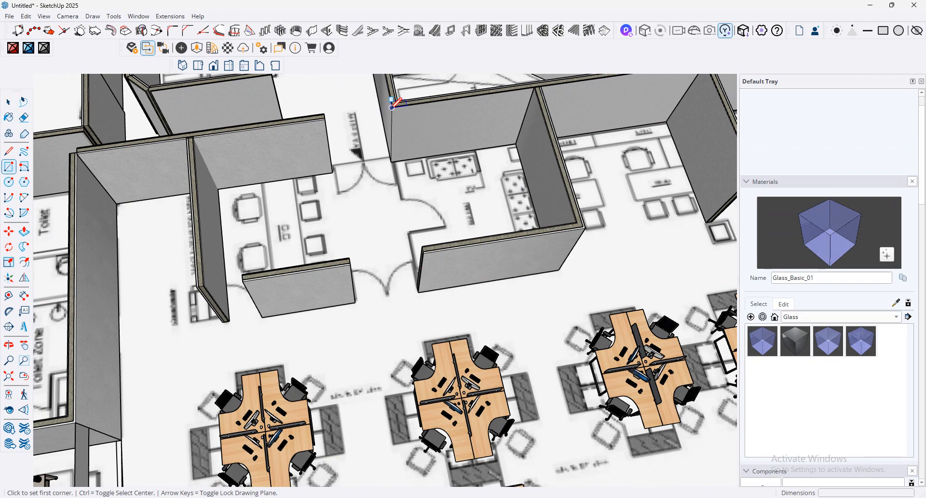
left_click(392, 108)
mouse_move(414, 278)
middle_mouse_down()
mouse_move(642, 248)
mouse_move(451, 215)
middle_mouse_up()
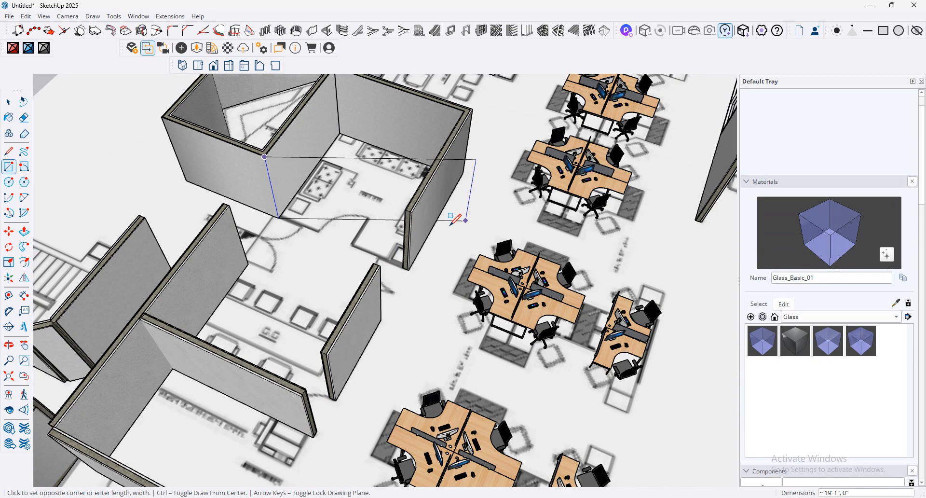
scroll(415, 241, "up", 5)
scroll(381, 278, "down", 3)
middle_click_drag(320, 165, 320, 161)
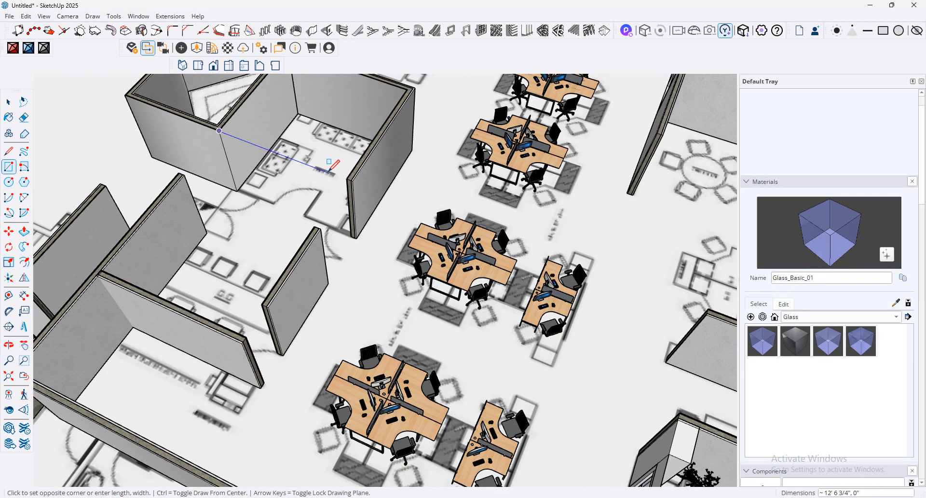
scroll(321, 201, "up", 4)
scroll(231, 159, "down", 3)
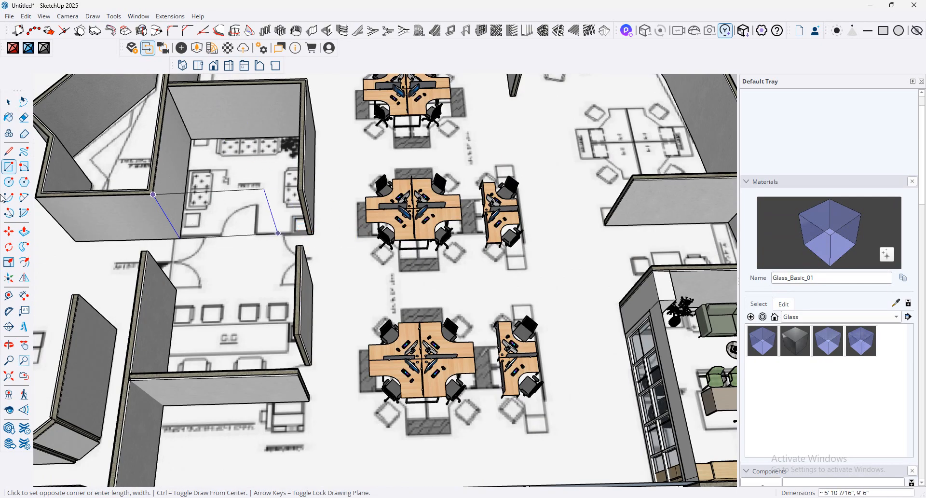
scroll(250, 169, "down", 3)
scroll(271, 174, "up", 5)
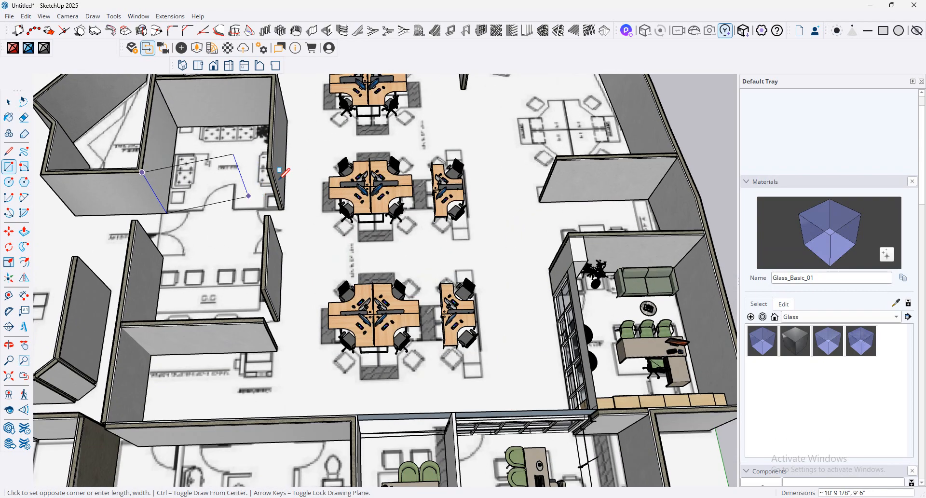
scroll(284, 175, "down", 4)
middle_click_drag(361, 171, 585, 149)
key("Escape")
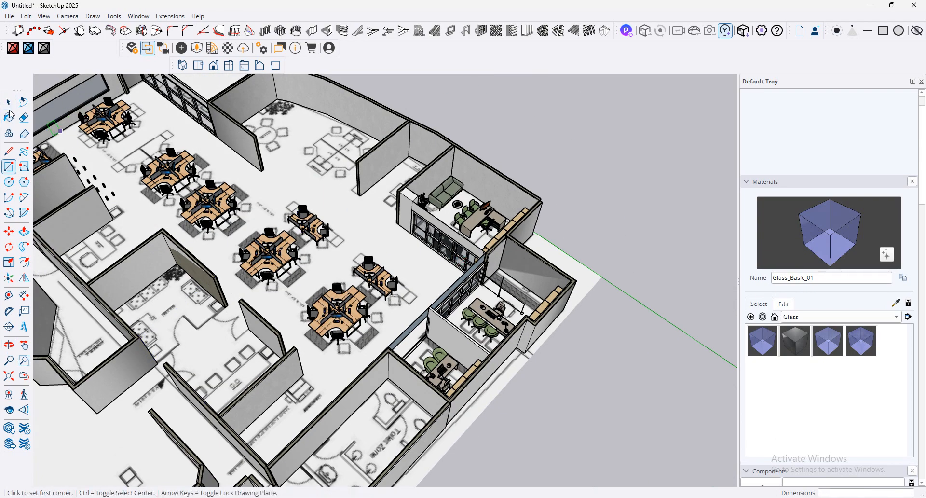
Step: Copy the corner office's framed glass partition into the workstation area and rotate the copy parallel to the lounge's open side
left_click(8, 101)
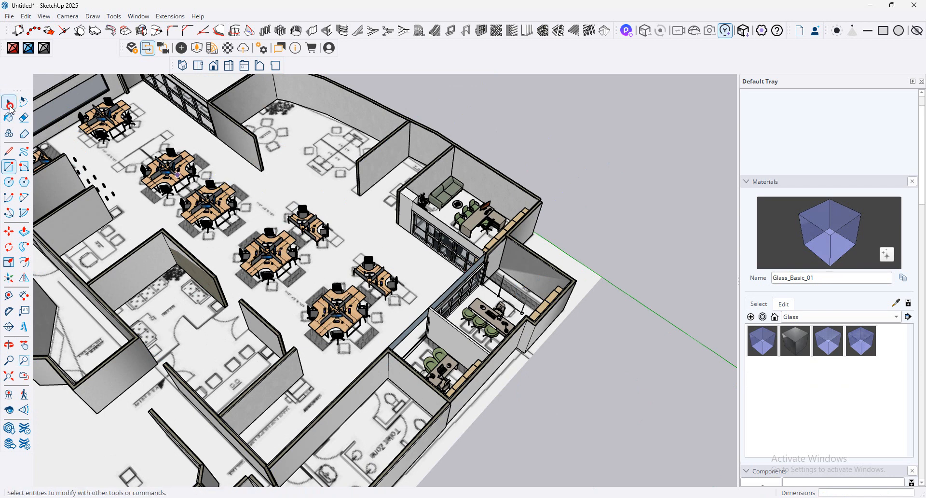
left_click(9, 232)
left_click(486, 266)
key("ctrl")
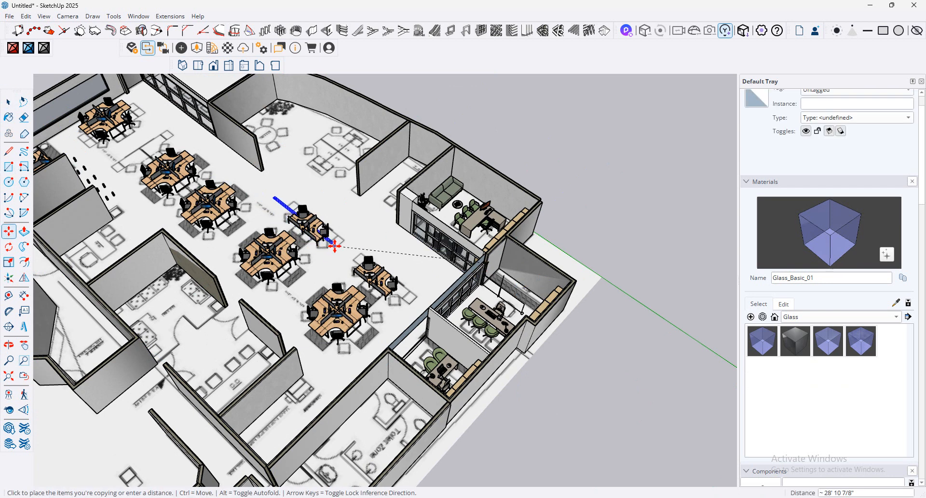
left_click(285, 204)
scroll(287, 205, "up", 5)
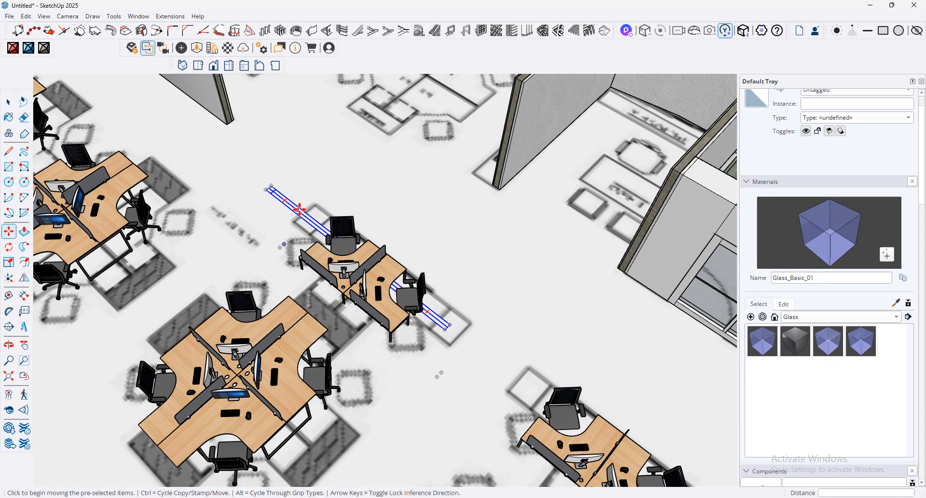
scroll(299, 208, "up", 1)
left_click(283, 199)
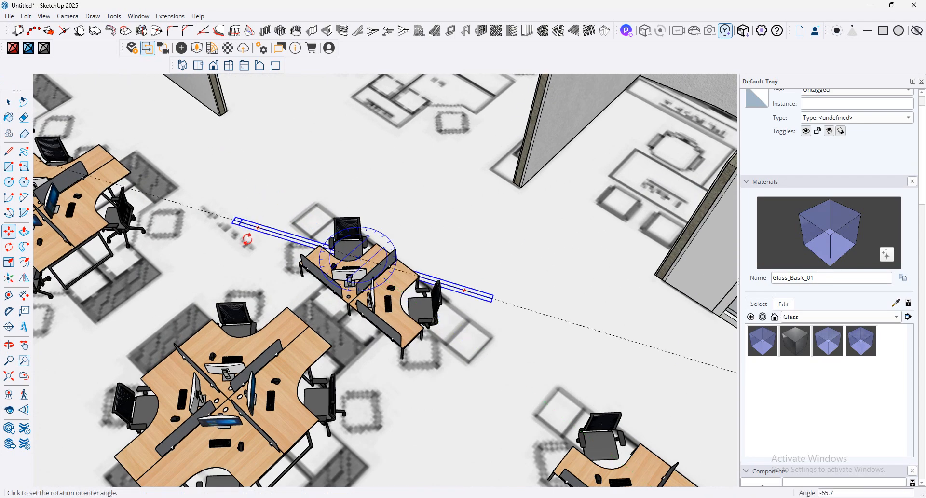
left_click(268, 331)
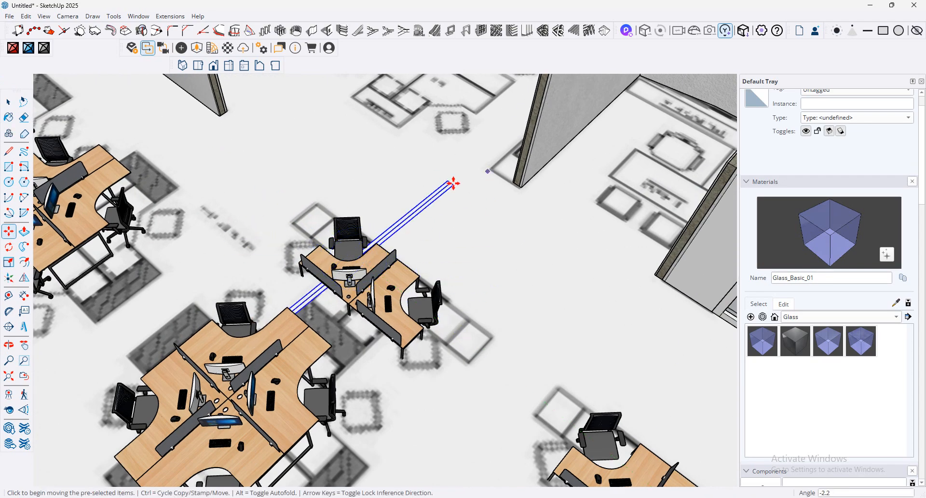
Step: Move the copied glass partition across the lounge's open side, with its end at the wall facing the workstations
scroll(550, 127, "down", 5)
left_click(554, 121)
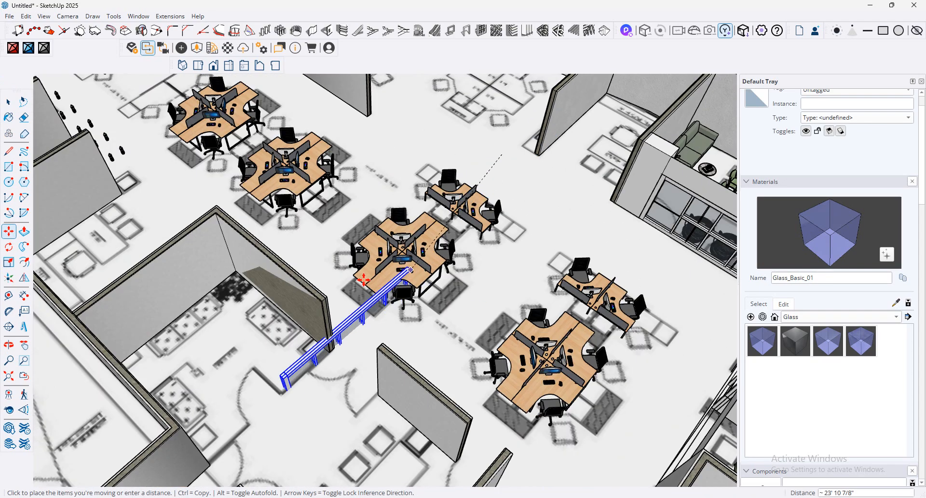
left_click(320, 304)
scroll(320, 289, "up", 1)
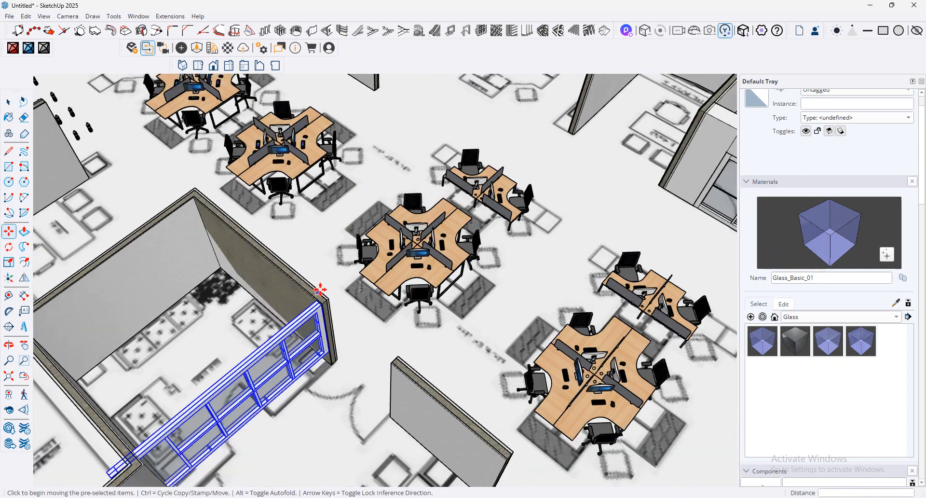
middle_click_drag(320, 290, 569, 264)
key("space")
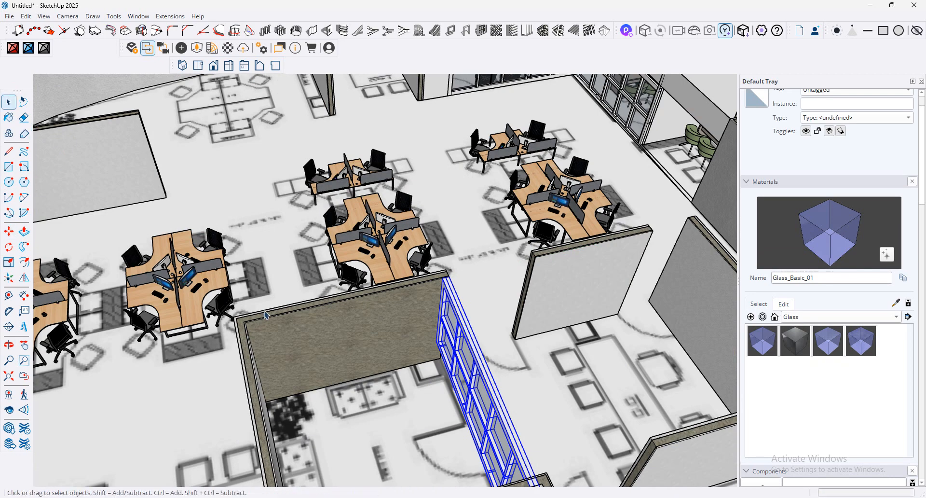
left_click(294, 338)
double_click(316, 350)
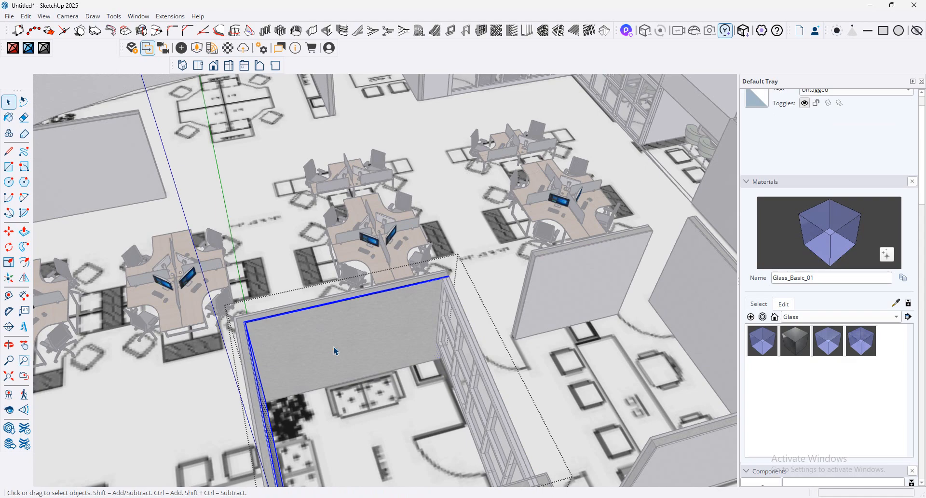
left_click(336, 350)
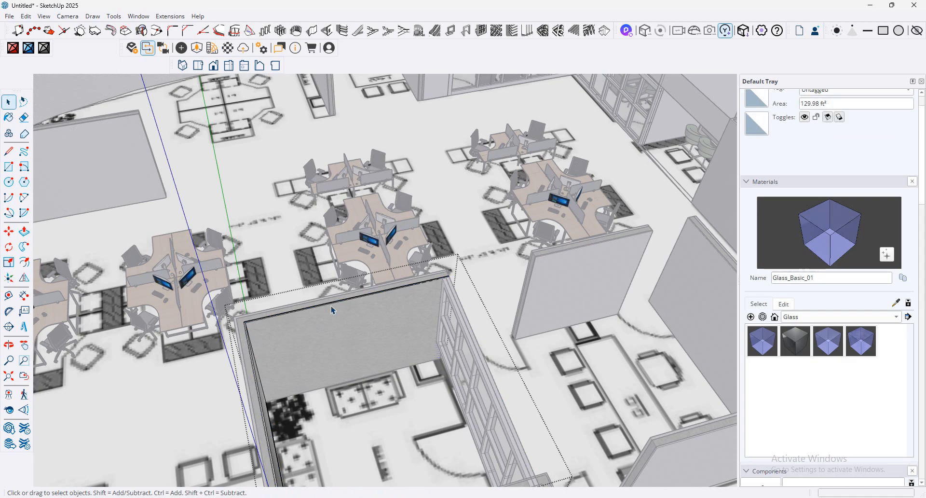
scroll(332, 305, "up", 5)
middle_click_drag(337, 302, 29, 296)
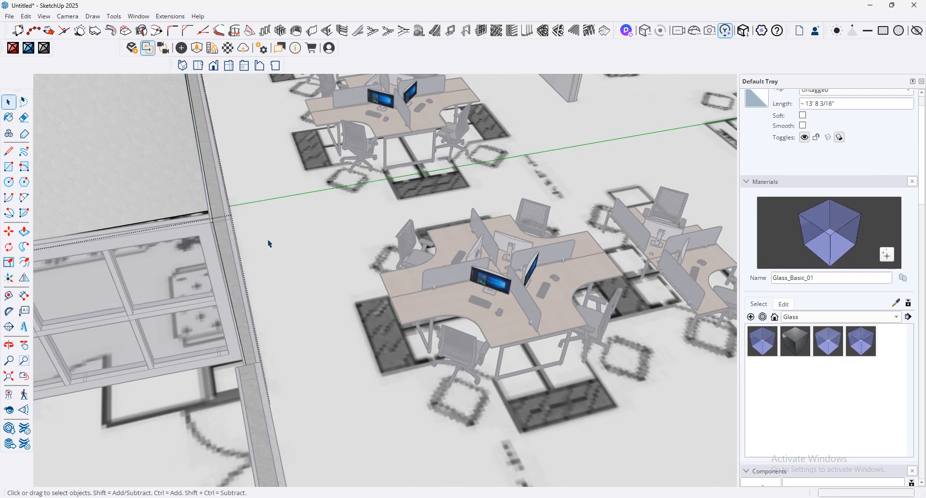
double_click(452, 237)
left_click(260, 237)
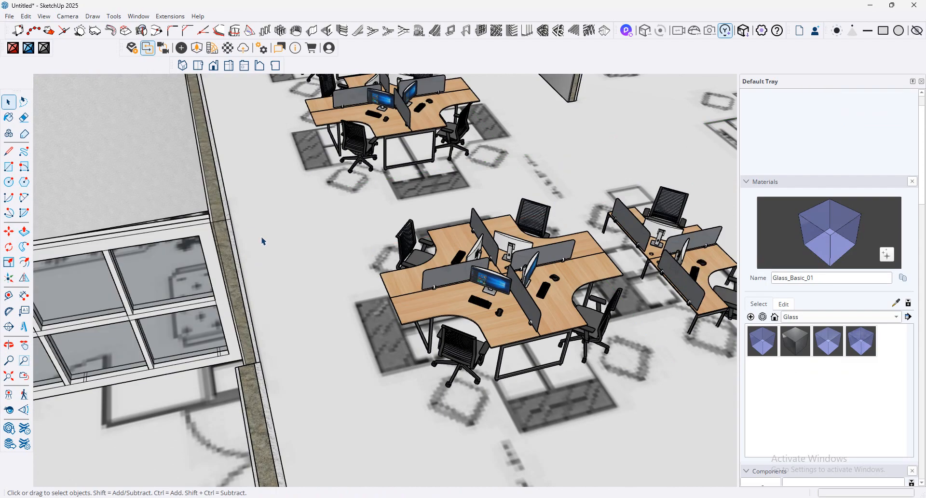
Step: Open the group of the lounge wall facing the workstations, delete its top face and leave the group
left_click(226, 236)
double_click(227, 237)
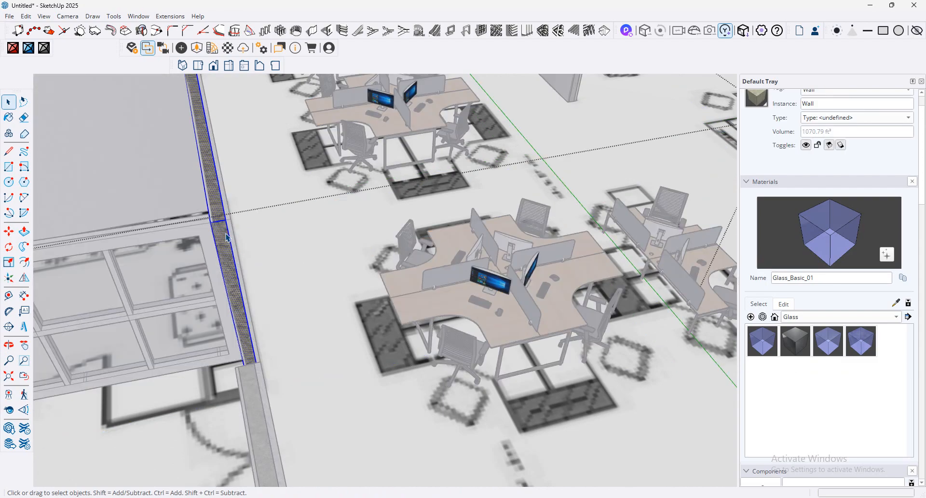
key("Delete")
left_click(280, 255)
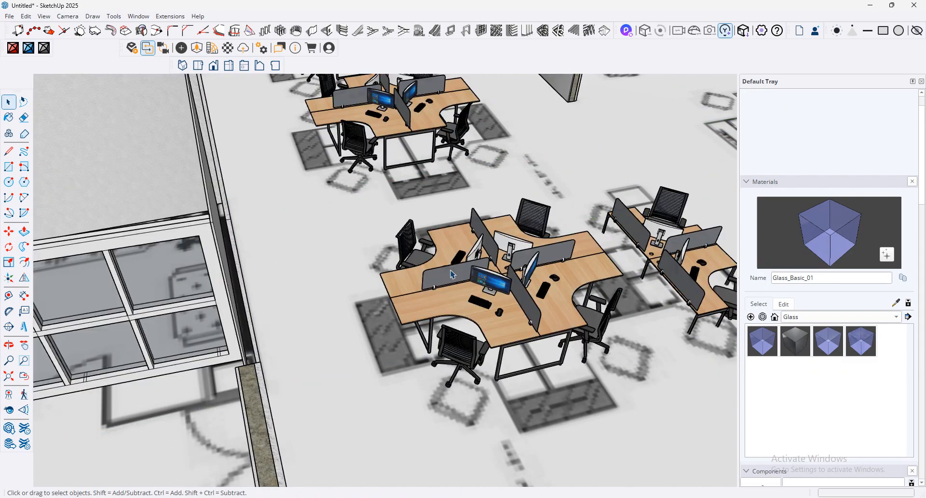
Step: Move the lounge's glass partition outward so it lines up with the free end of the wall facing the workstations
scroll(451, 269, "down", 5)
middle_click_drag(451, 270, 482, 234)
left_click(350, 259)
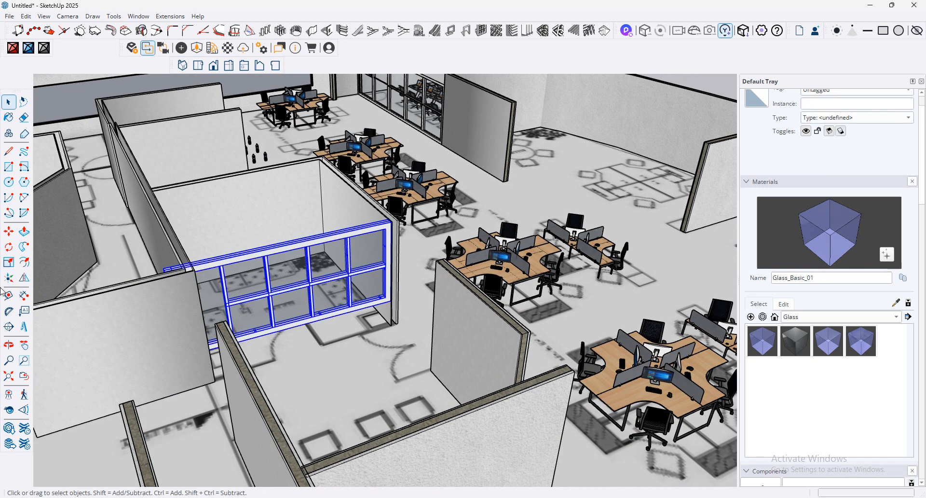
key("m")
left_click(389, 305)
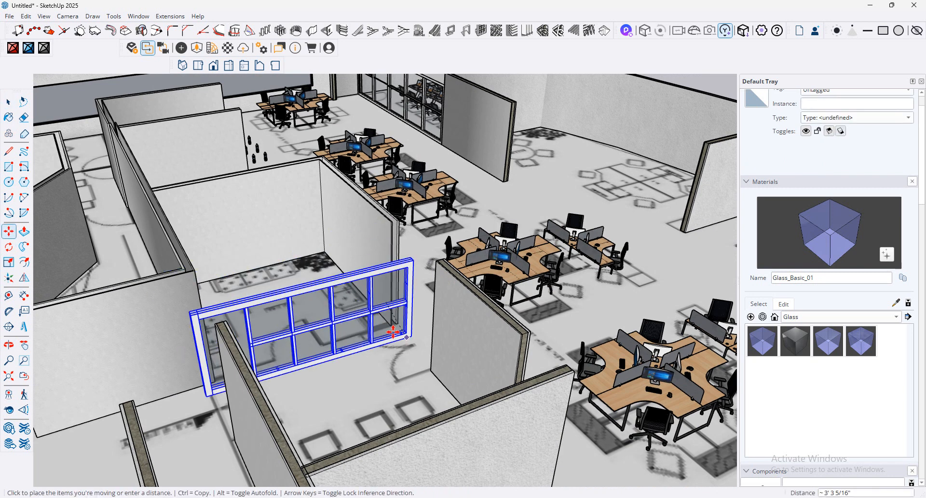
left_click(391, 326)
middle_click_drag(392, 326, 286, 356)
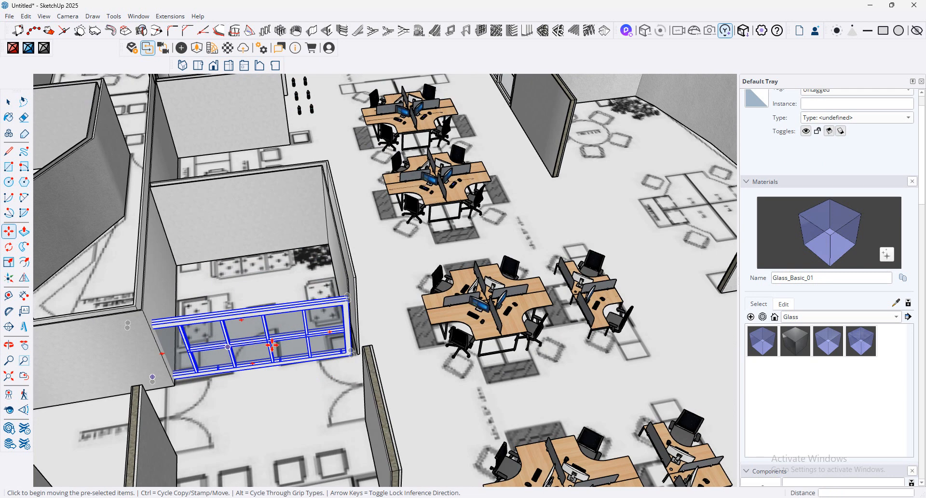
Step: Adjust the lounge glass partition's position along the red axis, shifting it about 8 1/8" toward the workstations
scroll(360, 304, "down", 6)
middle_click_drag(360, 304, 705, 318)
key("m")
scroll(578, 231, "up", 10)
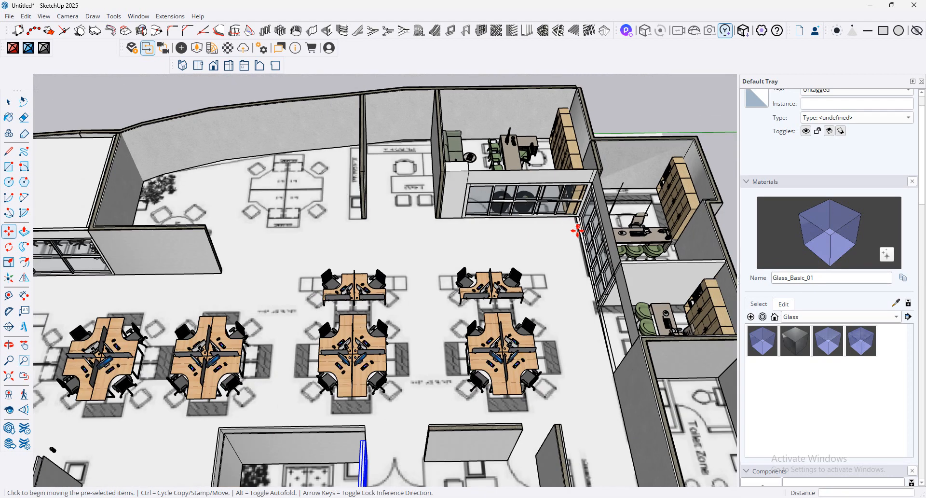
scroll(578, 231, "down", 2)
middle_click_drag(578, 231, 774, 232)
scroll(533, 226, "down", 2)
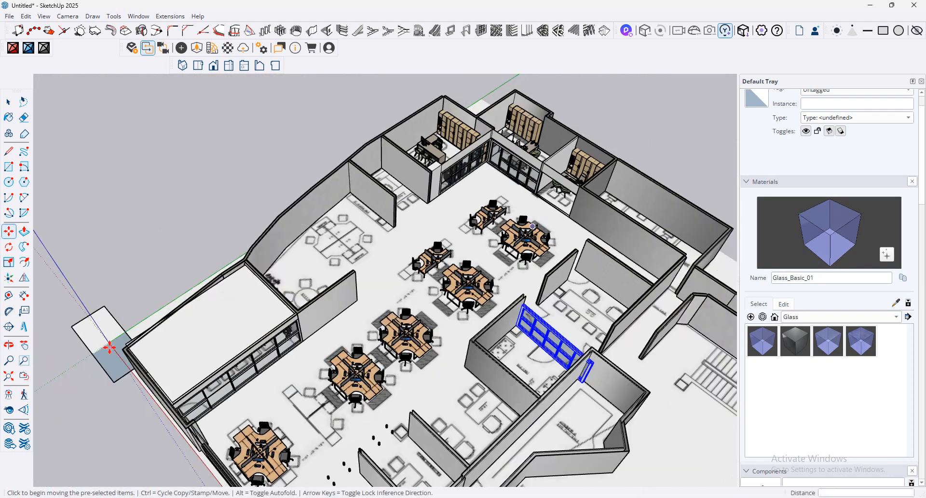
middle_click_drag(675, 364, 605, 319)
middle_click_drag(623, 369, 731, 370)
scroll(621, 346, "up", 3)
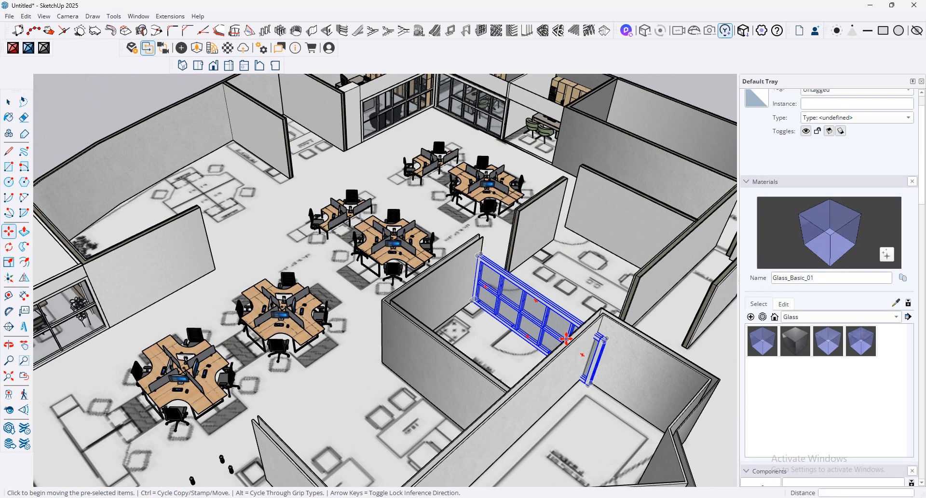
middle_click_drag(569, 341, 663, 389)
scroll(593, 327, "up", 2)
left_click(567, 314)
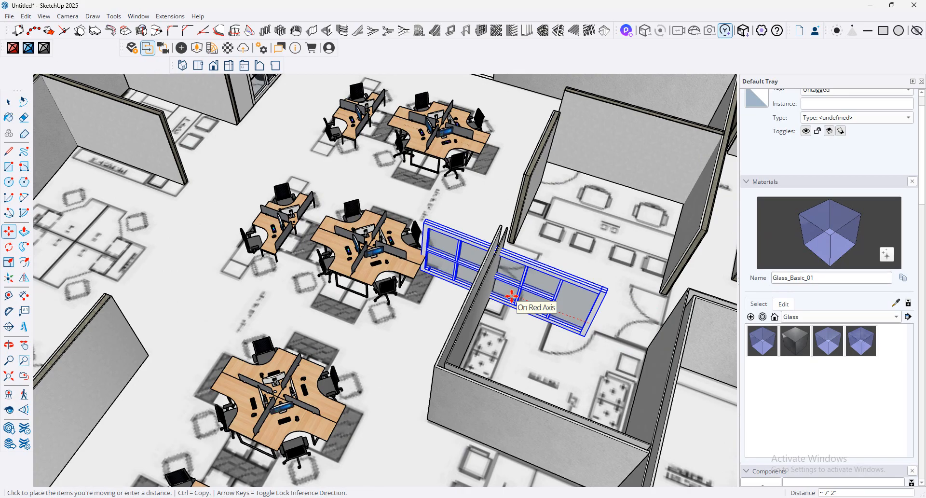
scroll(512, 296, "up", 2)
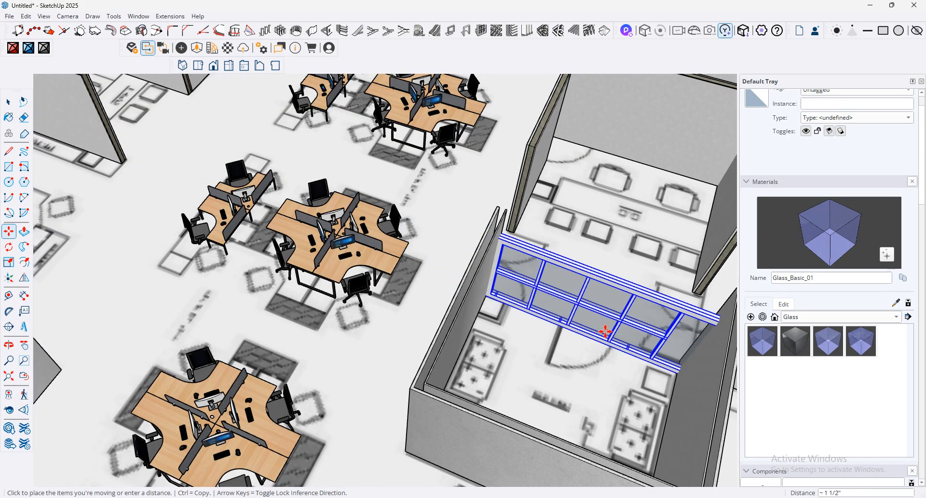
middle_click_drag(606, 324, 484, 301)
left_click(381, 323)
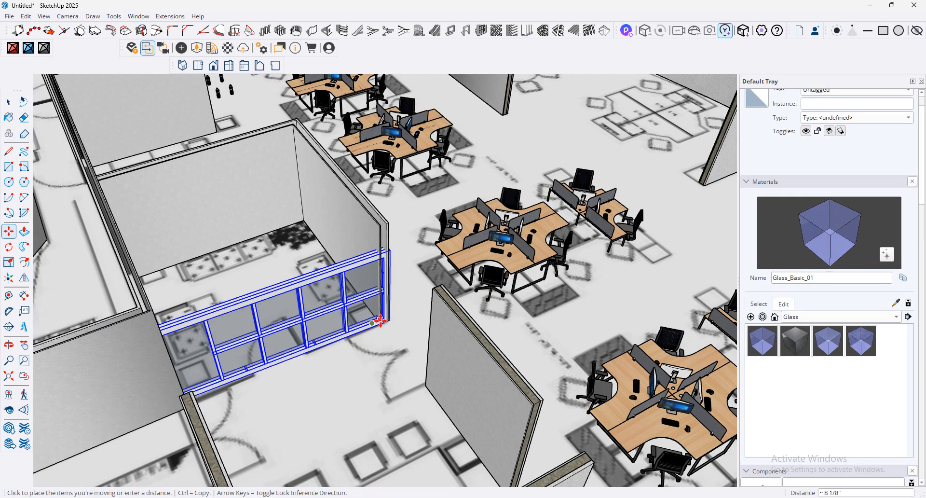
left_click(388, 321)
Step: Slide the glass partition another 10 15/16" or so toward the workstations so its inner end meets the opposite lounge wall
scroll(387, 320, "up", 1)
scroll(380, 301, "up", 1)
scroll(428, 296, "down", 1)
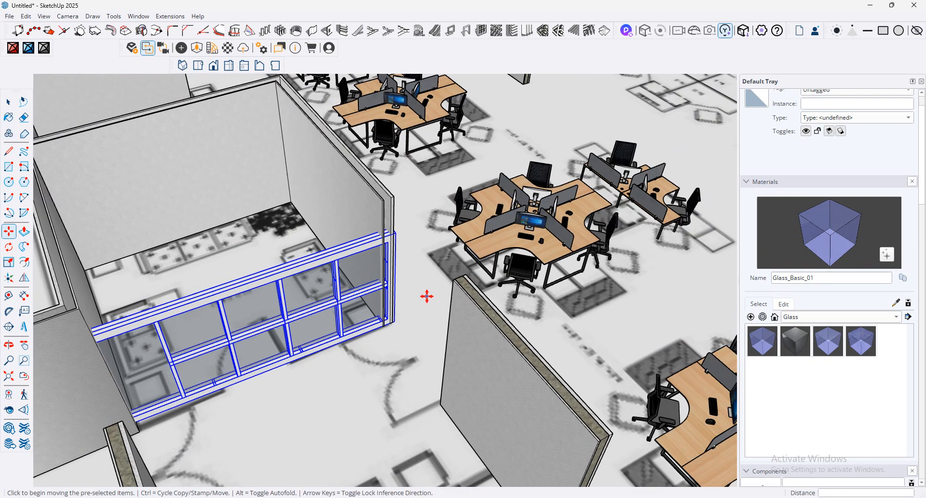
left_click(415, 298)
left_click(405, 302)
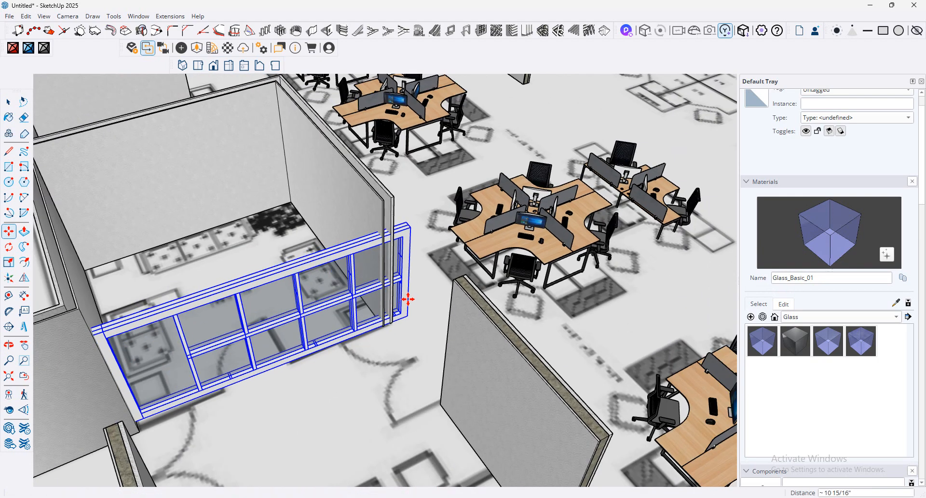
Step: Shorten the glass partition to fit between the lounge walls with a green-axis scale factor of about 0.90
left_click(9, 263)
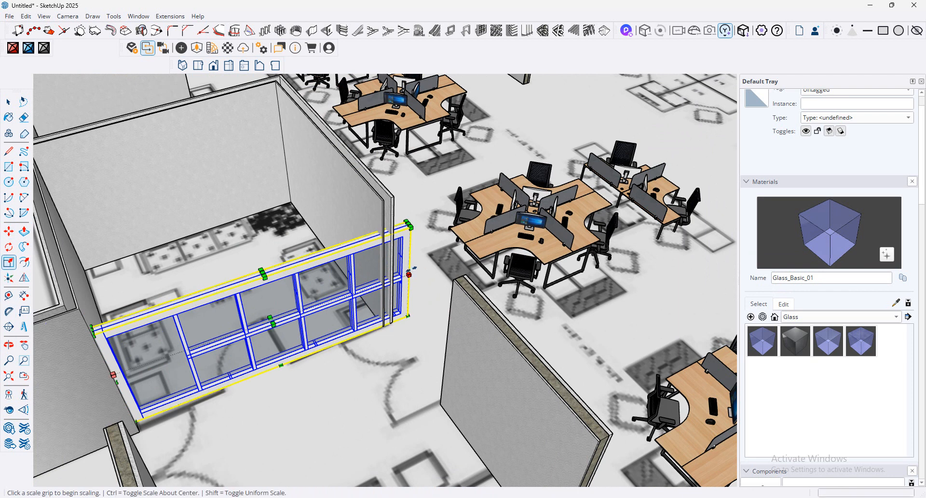
left_click(409, 274)
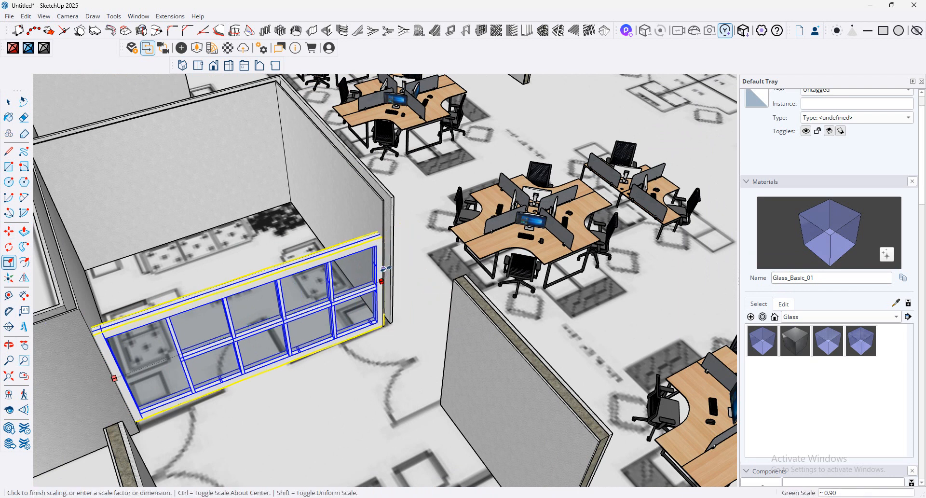
left_click(381, 280)
Step: Draw a rectangle covering the top of the lounge's glass partition, spanning between the two side walls
left_click(8, 166)
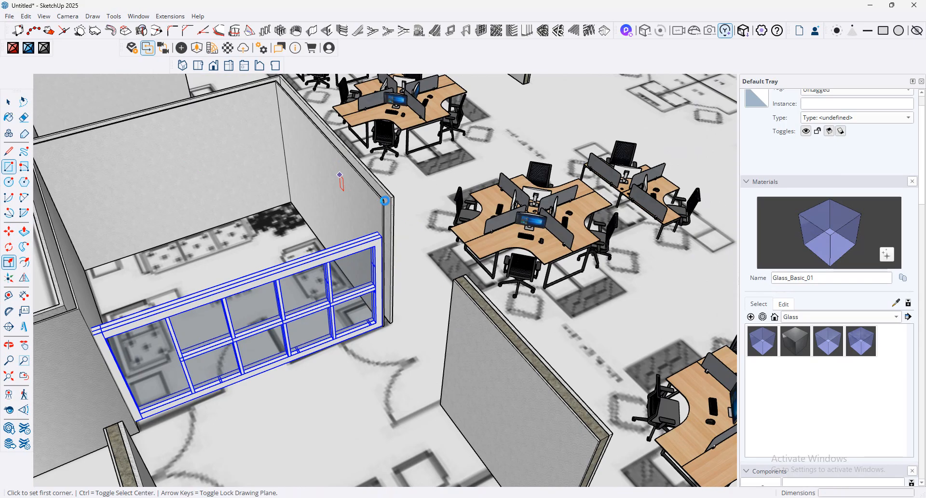
left_click(382, 200)
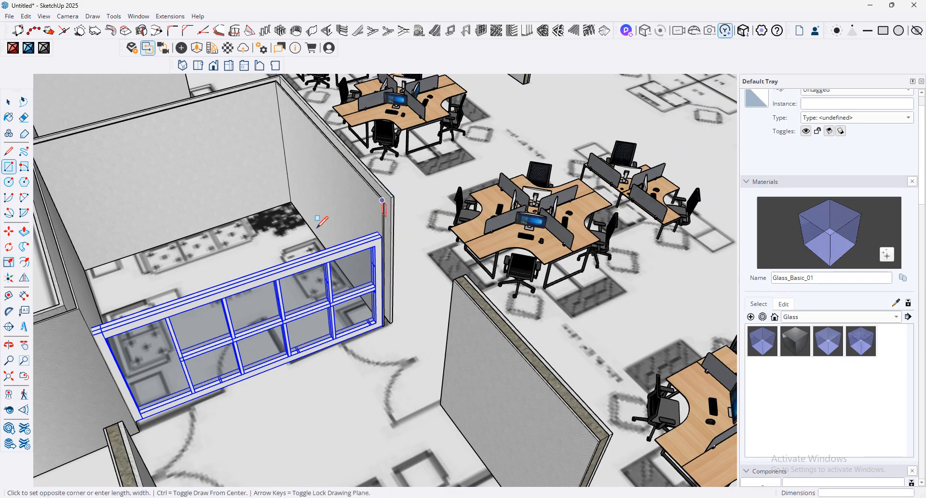
left_click(100, 325)
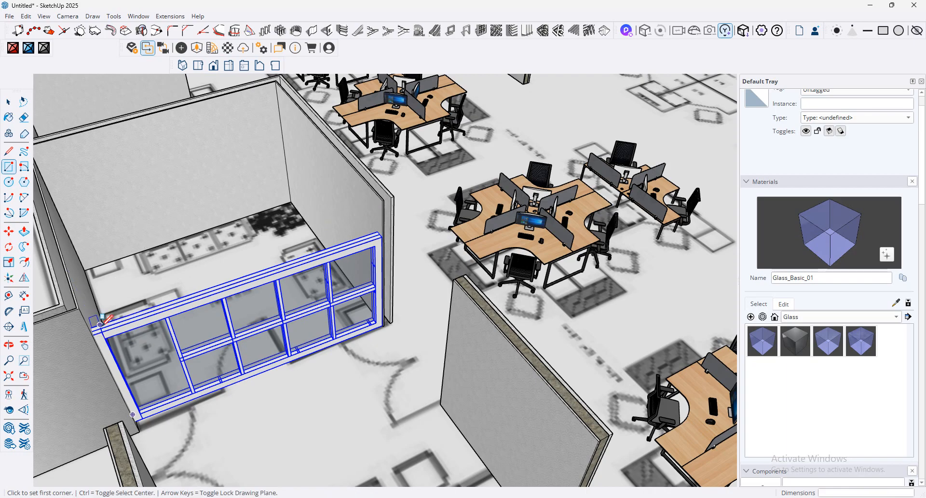
scroll(93, 328, "up", 1)
middle_click_drag(93, 330, 103, 381)
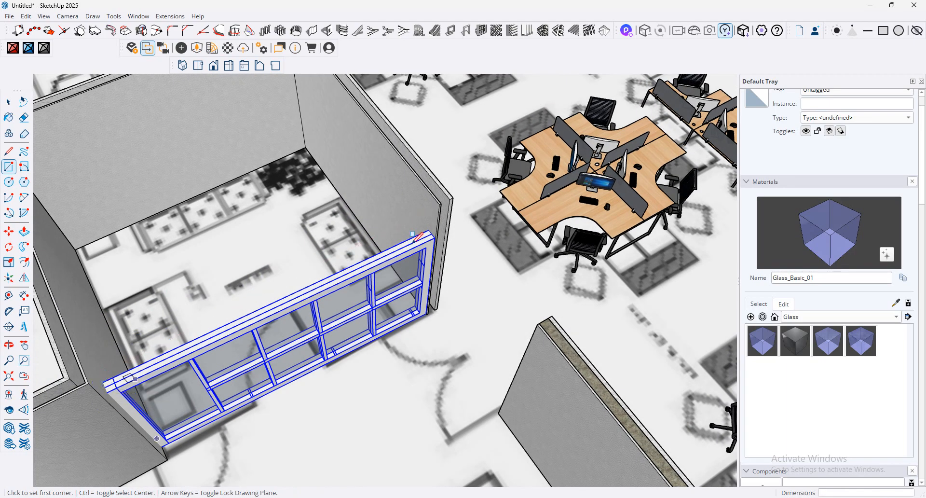
left_click(429, 230)
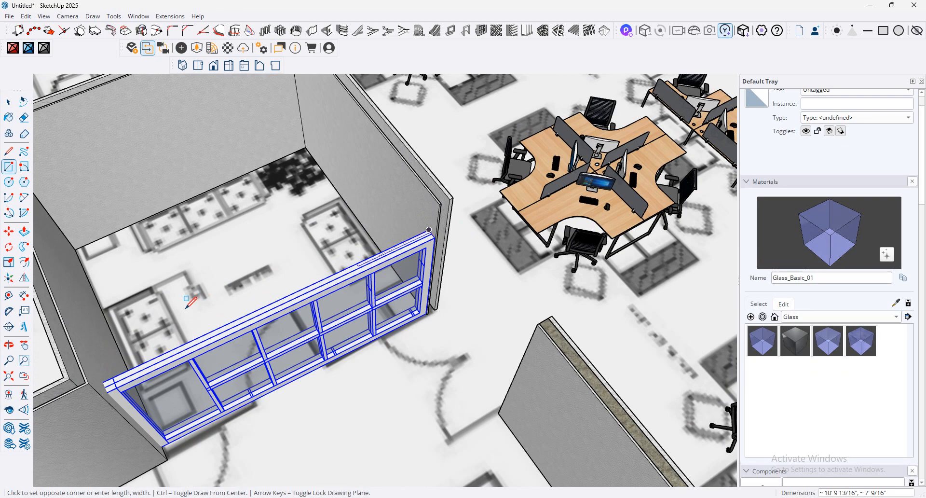
left_click(109, 384)
Step: Extrude the rectangle above the lounge's glass partition about 2' 5 7/16" up to the top of the adjoining wall
key("p")
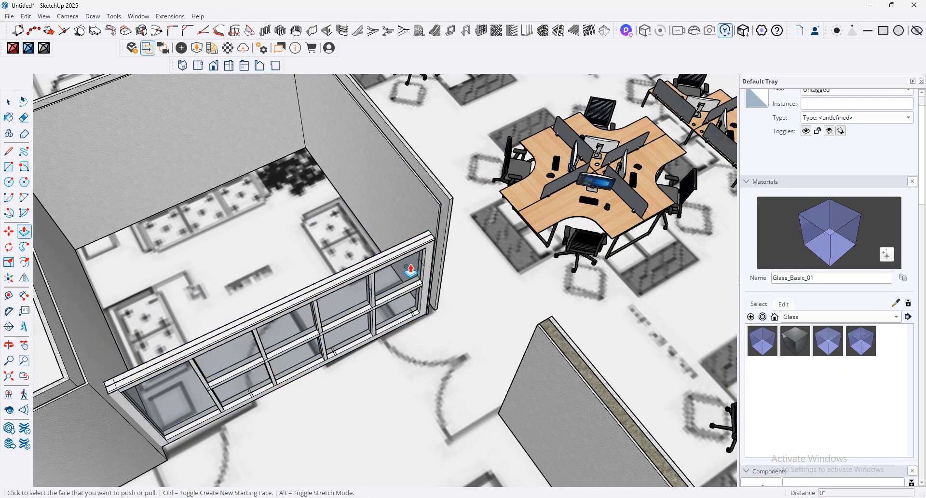
left_click(410, 249)
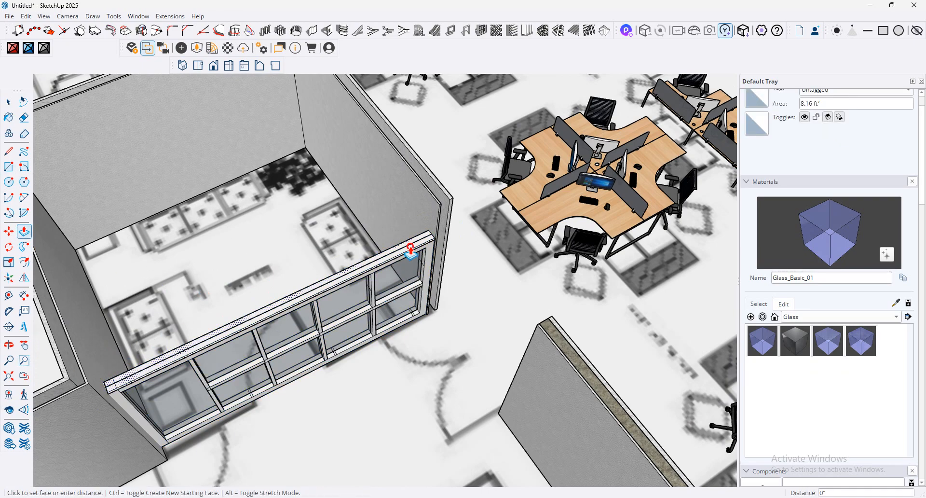
left_click(451, 200)
Step: Sample the Fabric_Japanese_1_1K material from the wall beside the lounge for painting
middle_click_drag(389, 161, 410, 261)
scroll(411, 262, "down", 5)
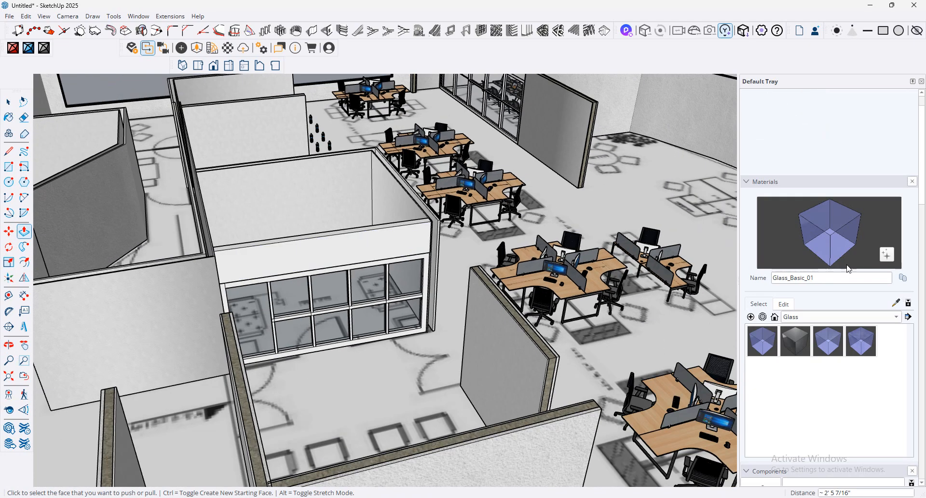
left_click(897, 304)
left_click(197, 305)
Step: Move the bancum4-homeoffice workstation cluster from the central row onto the four-desk layout in the room beside the outer wall
middle_click_drag(296, 259, 691, 209)
scroll(520, 315, "down", 10)
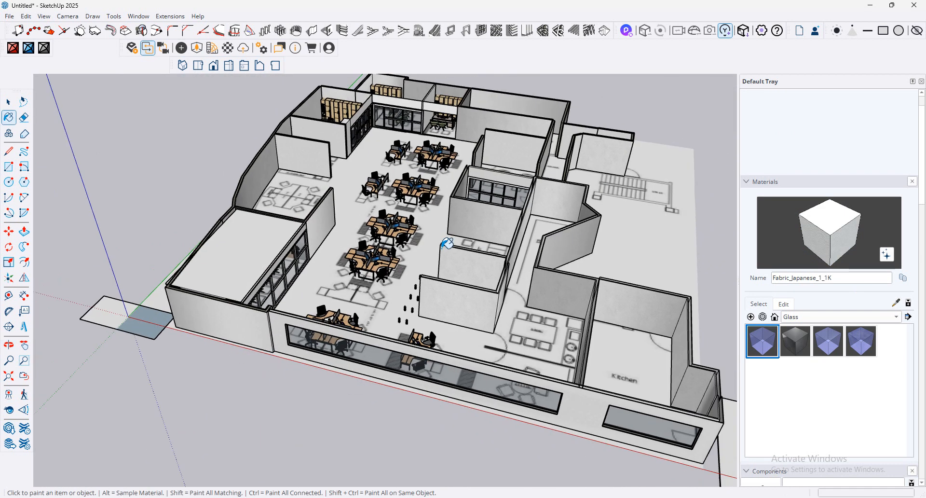
scroll(447, 243, "down", 3)
middle_click_drag(437, 217, 437, 259)
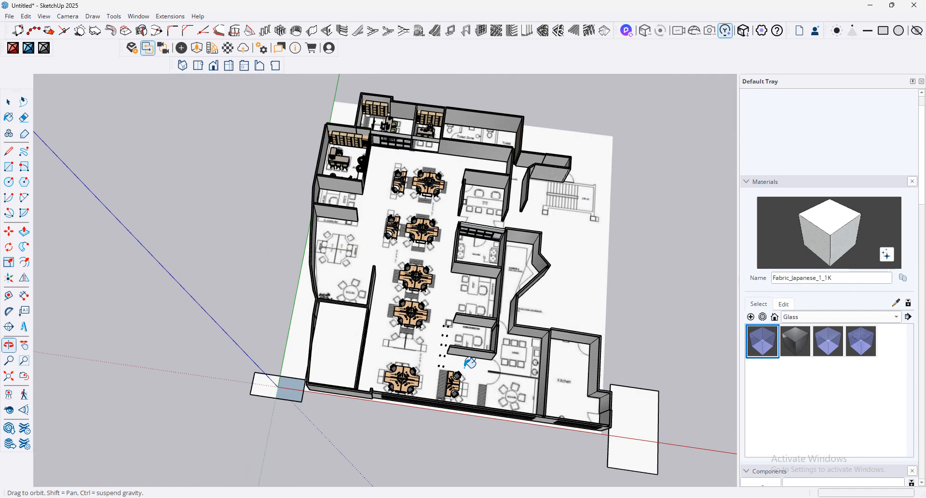
scroll(342, 265, "up", 6)
scroll(345, 262, "up", 2)
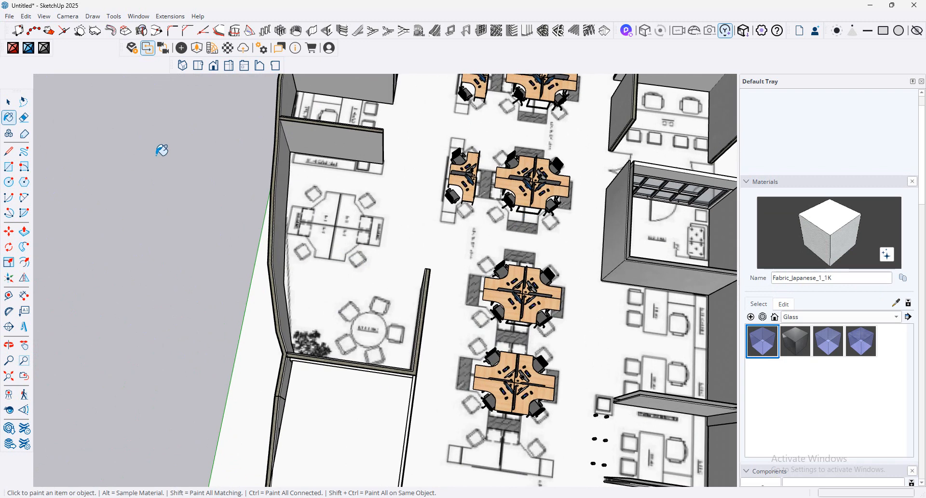
key("space")
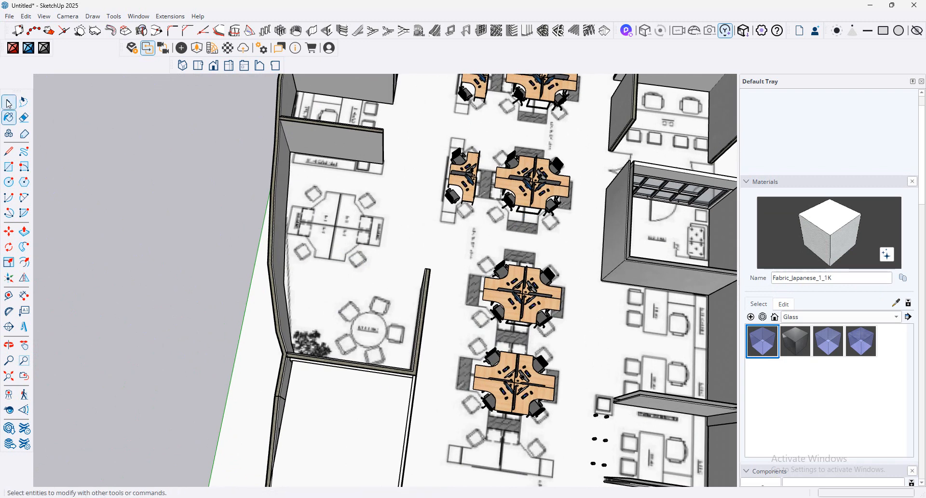
left_click(558, 192)
left_click(9, 231)
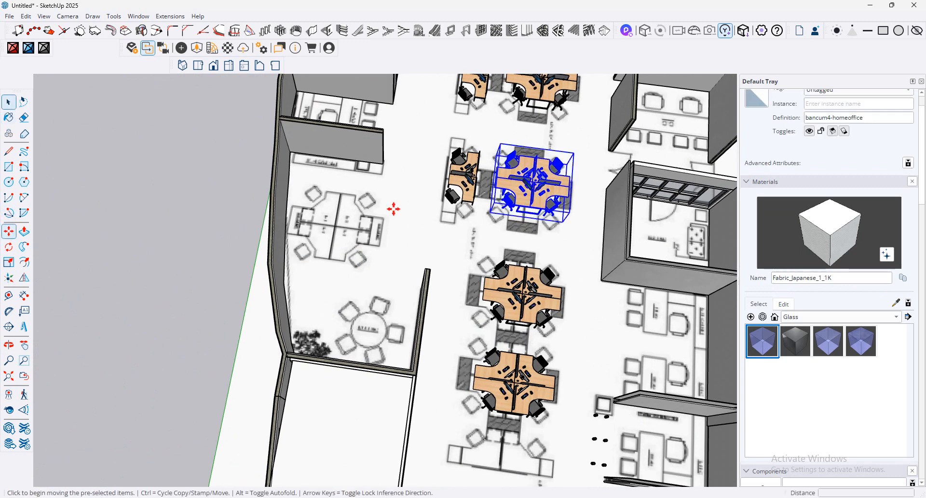
left_click(526, 215)
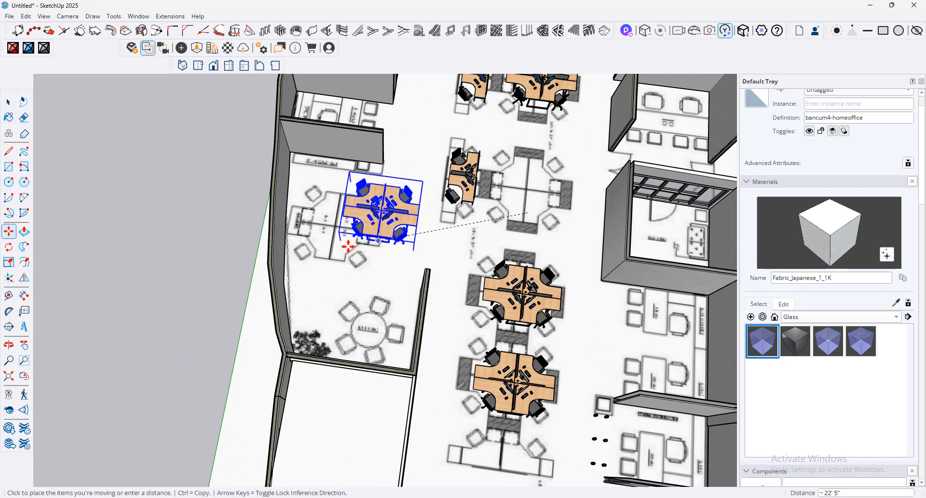
left_click(380, 263)
middle_click_drag(428, 231, 428, 231)
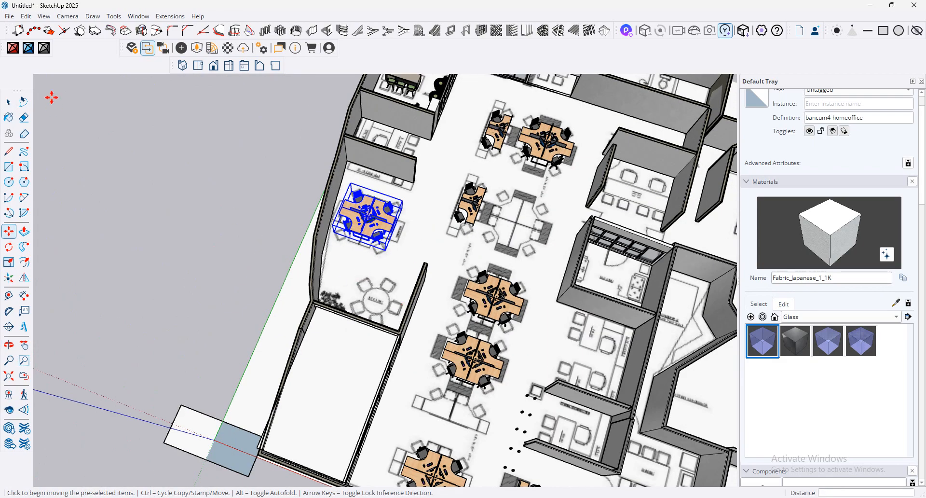
Step: Look through the SketchUp models in the Downloads folder for furniture to import, and close the import dialog without choosing one
left_click(9, 16)
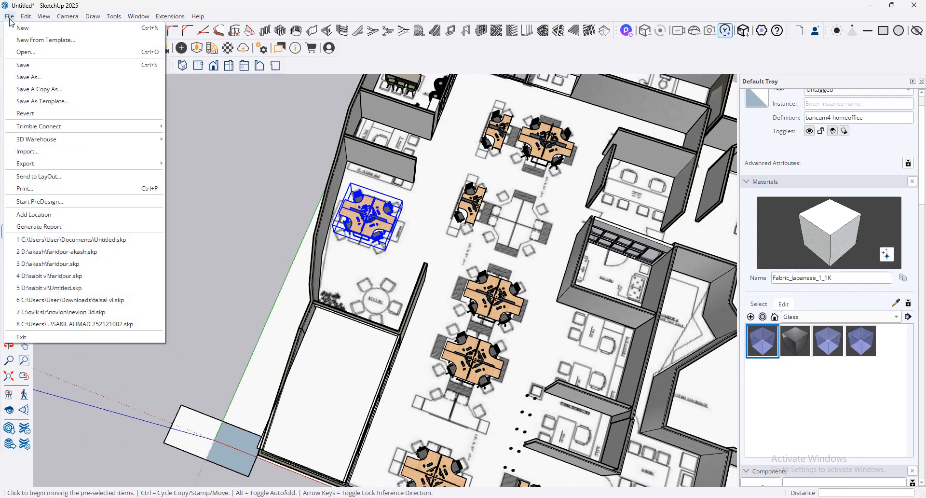
left_click(71, 152)
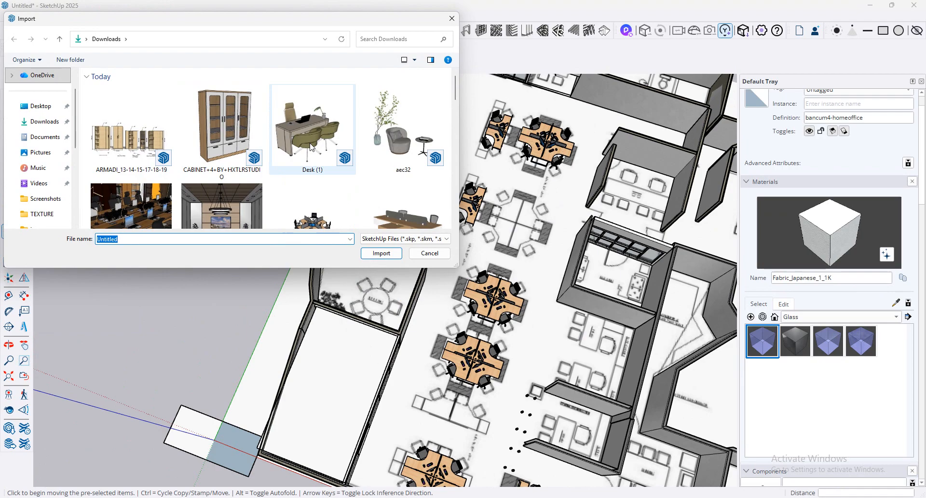
scroll(237, 174, "down", 3)
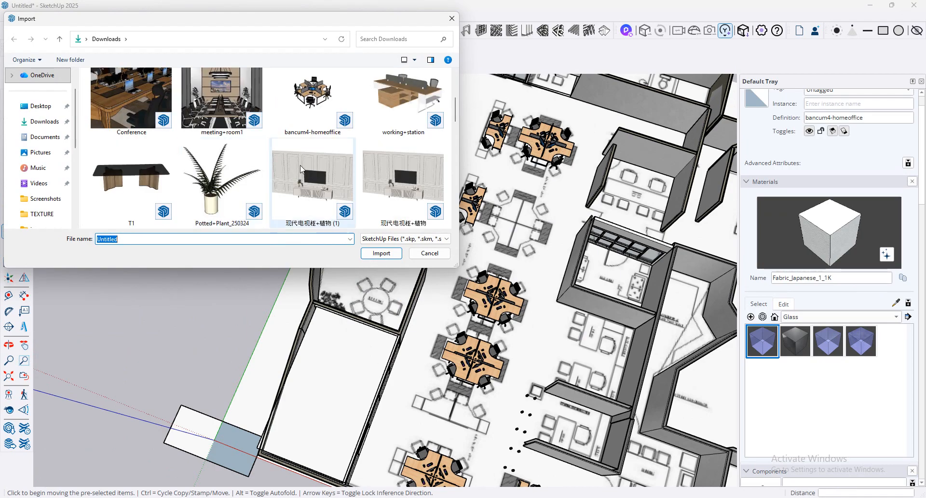
scroll(252, 151, "up", 2)
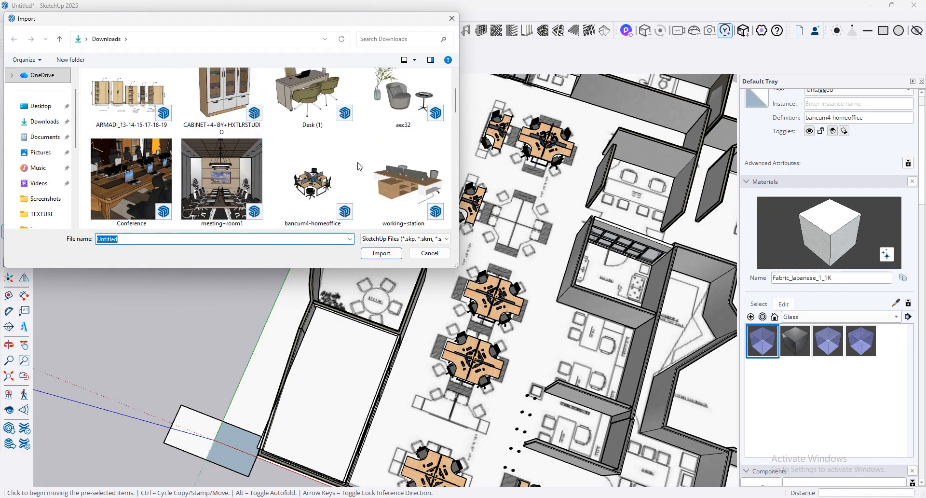
scroll(340, 151, "down", 2)
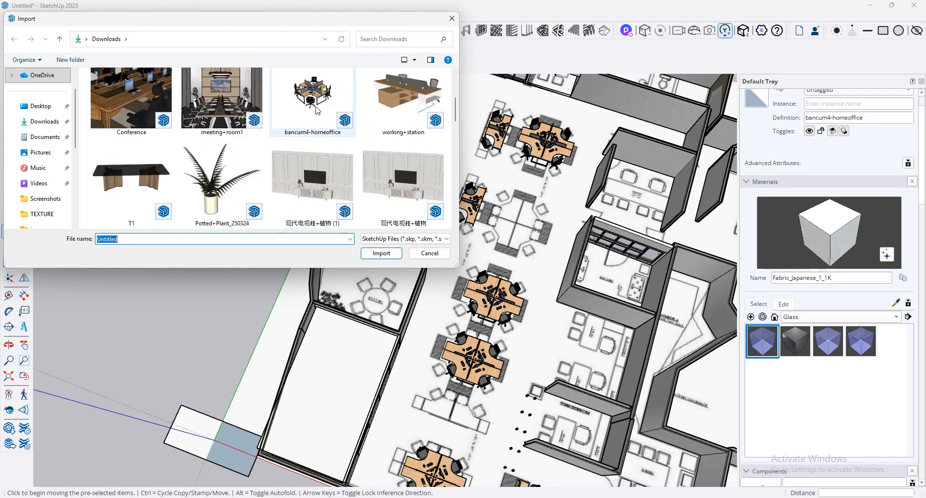
scroll(323, 112, "down", 2)
scroll(322, 112, "up", 4)
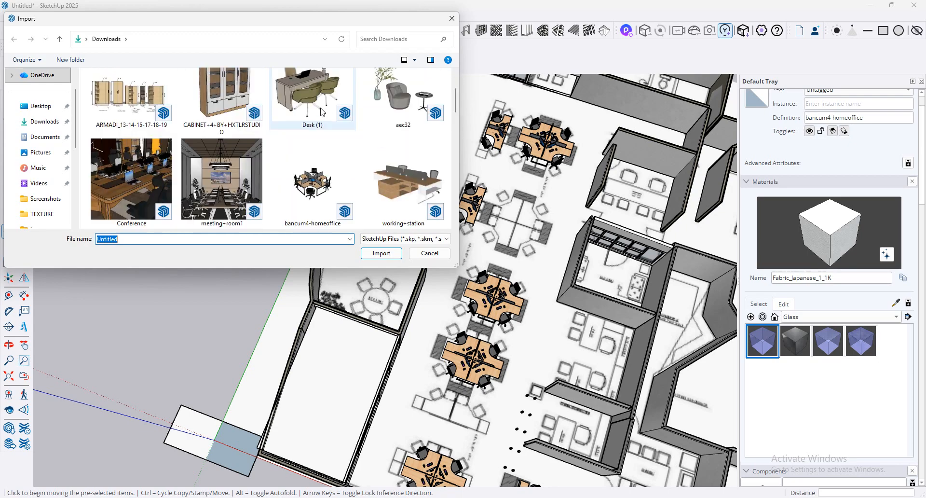
scroll(329, 123, "down", 5)
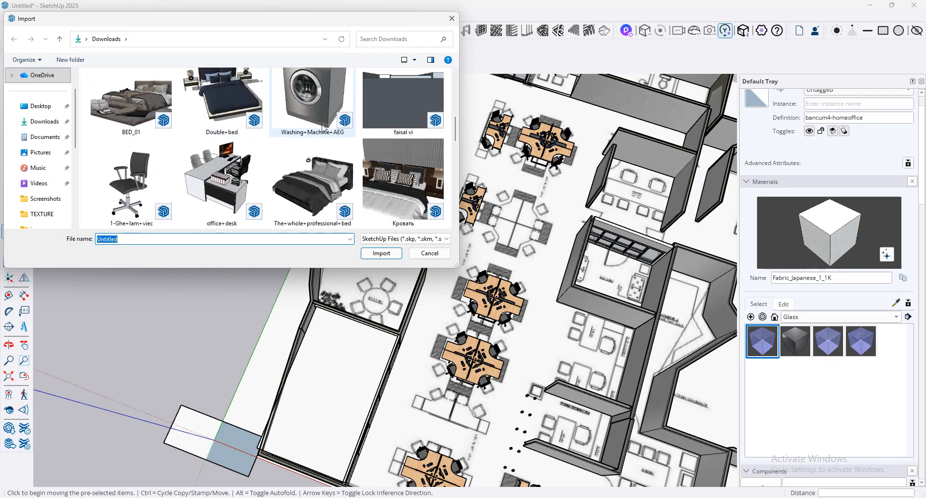
scroll(323, 126, "up", 2)
scroll(322, 126, "down", 2)
scroll(322, 126, "down", 4)
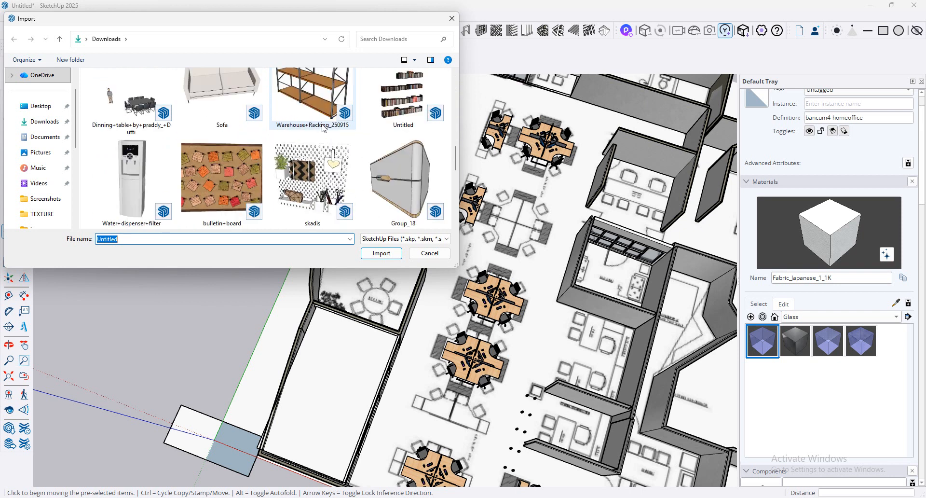
scroll(323, 128, "up", 2)
scroll(322, 128, "up", 4)
scroll(322, 128, "down", 2)
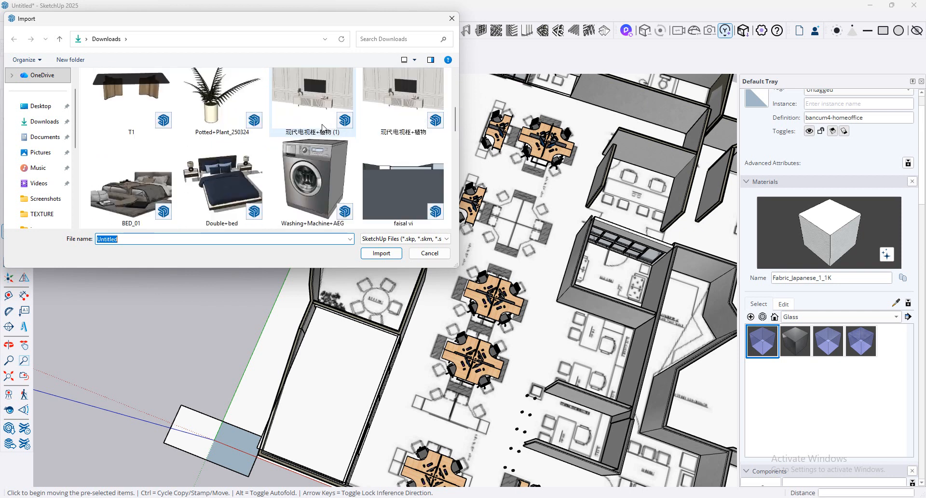
scroll(322, 128, "up", 4)
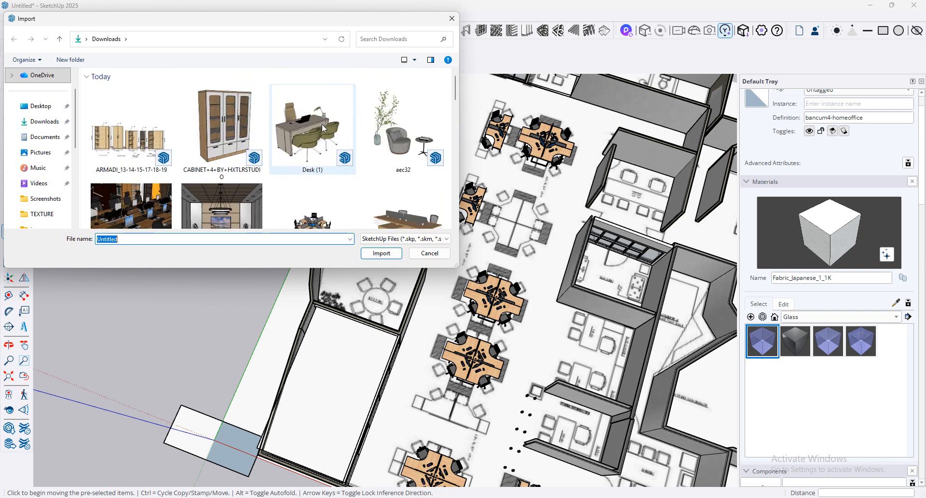
scroll(322, 127, "down", 2)
scroll(323, 128, "down", 1)
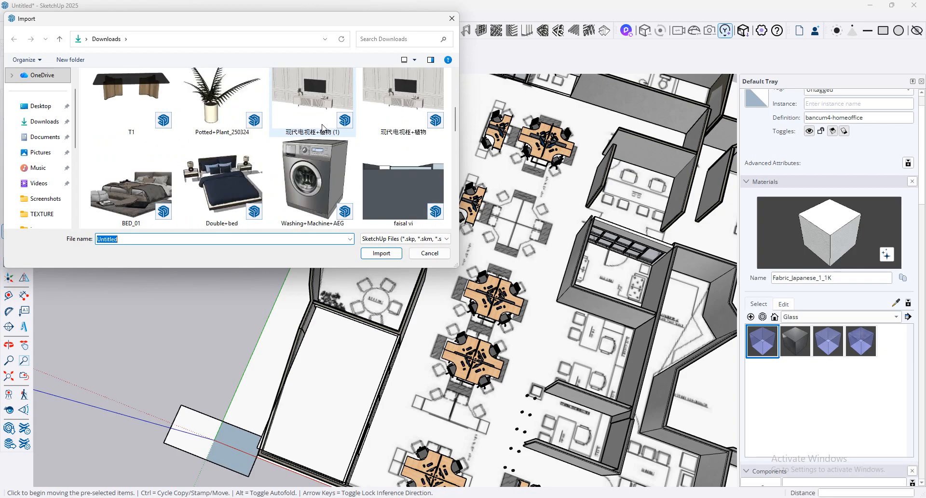
scroll(322, 128, "down", 2)
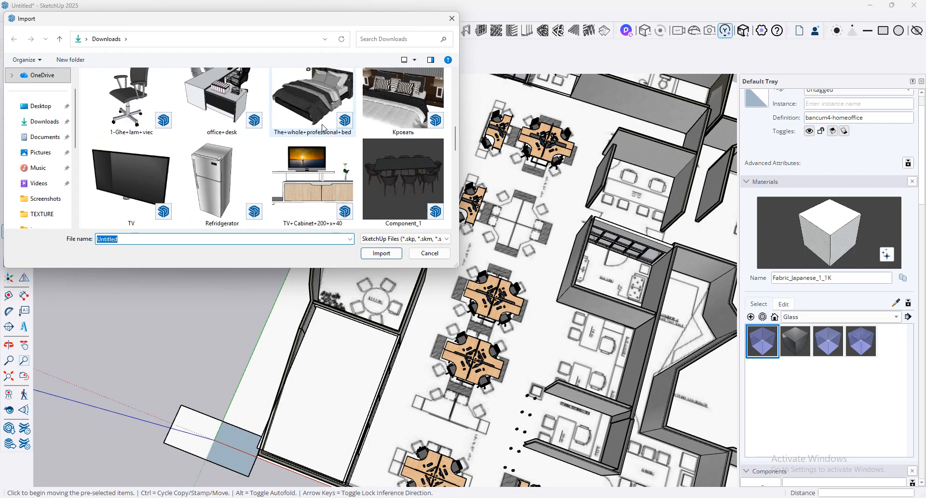
scroll(254, 186, "down", 5)
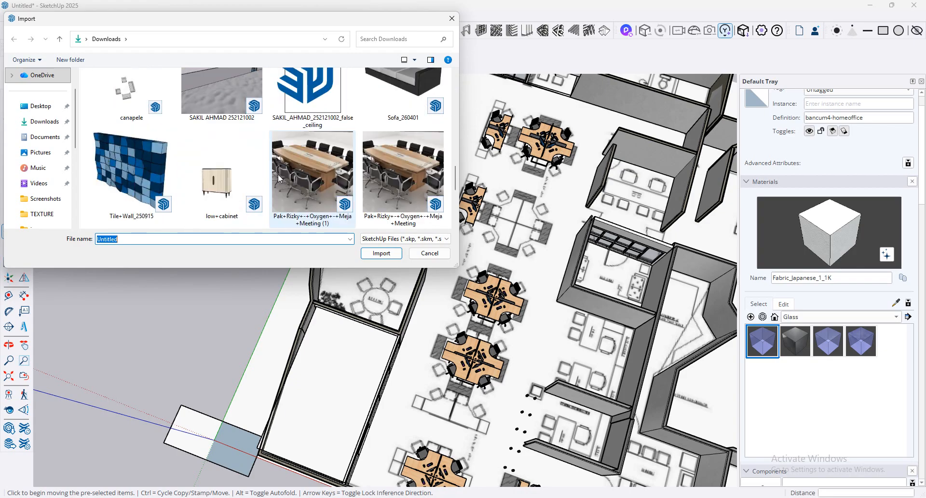
scroll(279, 178, "down", 3)
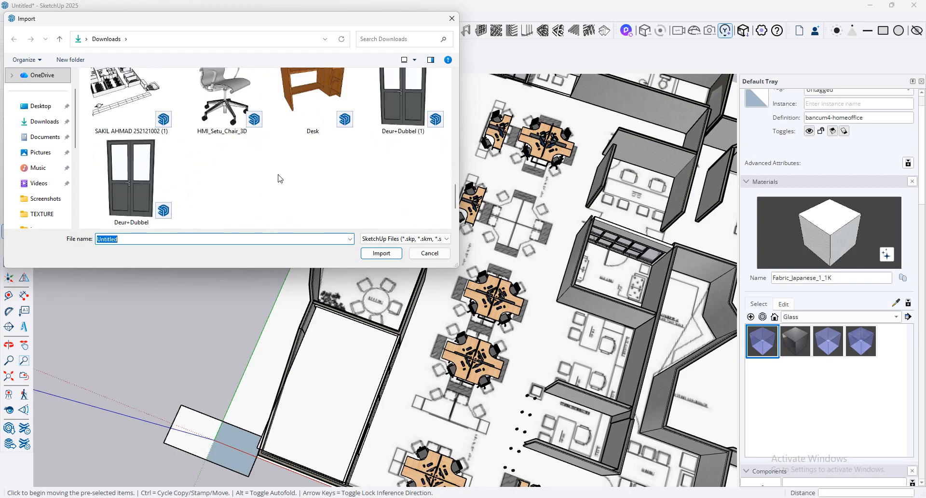
left_click(430, 253)
Step: Switch to the browser, pause and resume the DINNING+TABLE.skp download, and return to the SketchUp office model
left_click(508, 497)
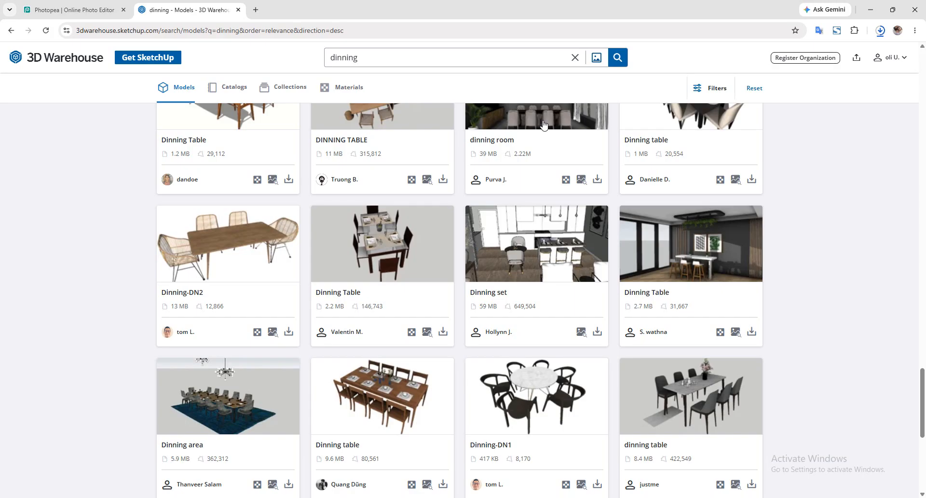
left_click(879, 31)
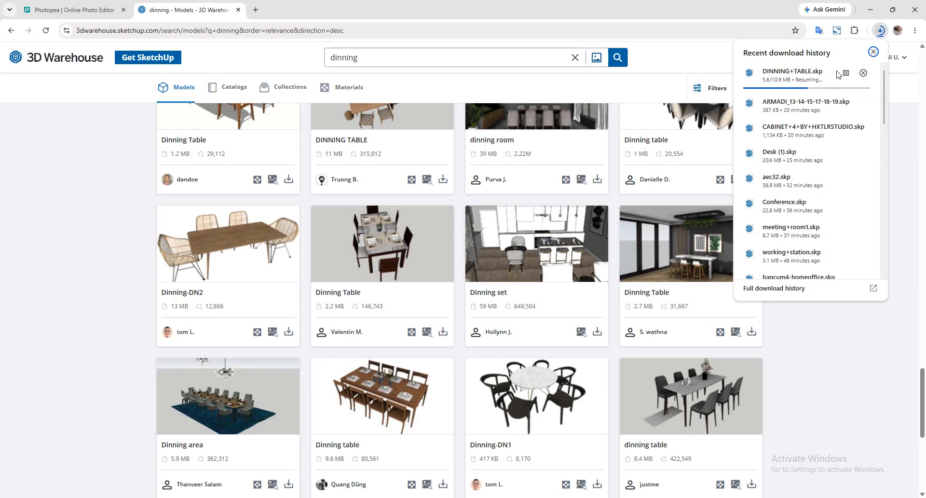
mouse_move(839, 80)
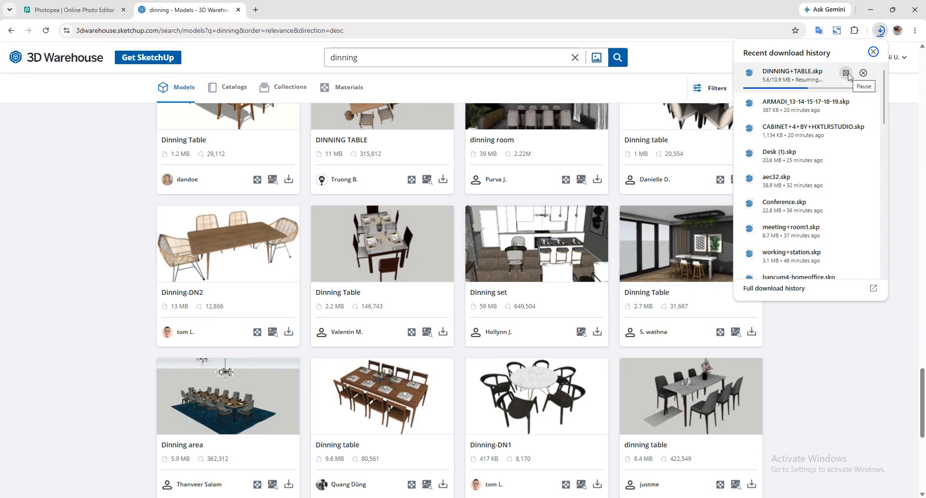
left_click(847, 73)
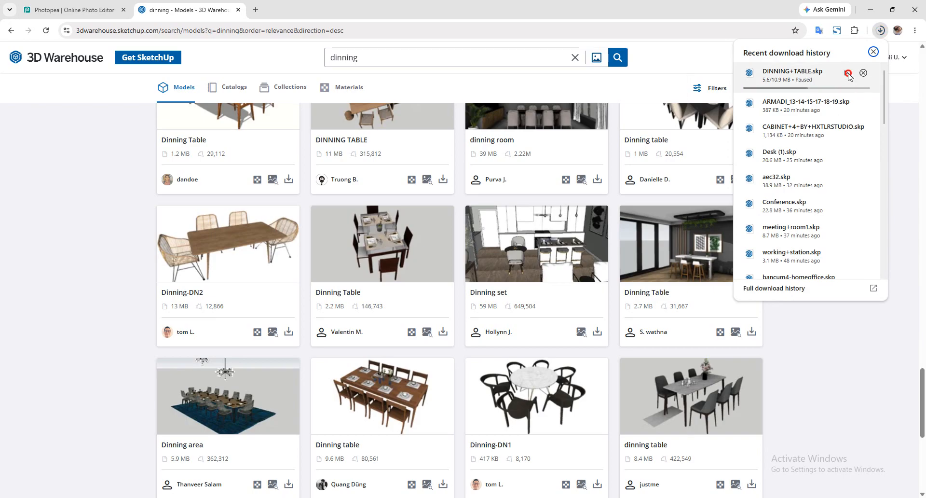
left_click(848, 73)
scroll(395, 195, "up", 2)
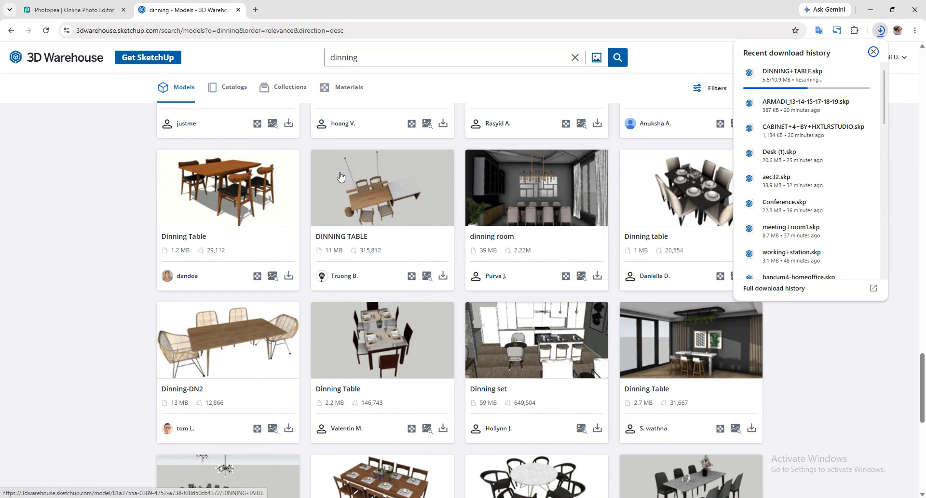
left_click(871, 11)
left_click(871, 13)
scroll(579, 236, "up", 1)
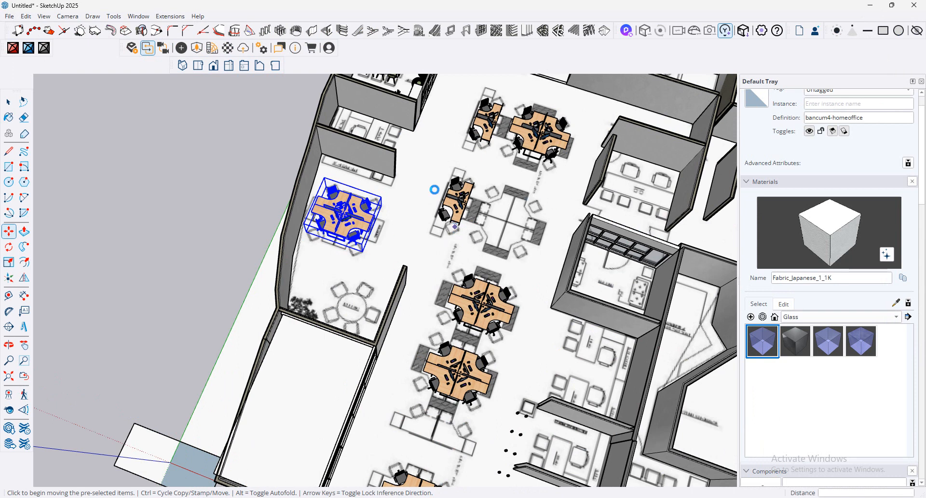
Step: Draw a circle of 2.5' radius on the empty ground outside the curved outer wall
scroll(222, 189, "up", 1)
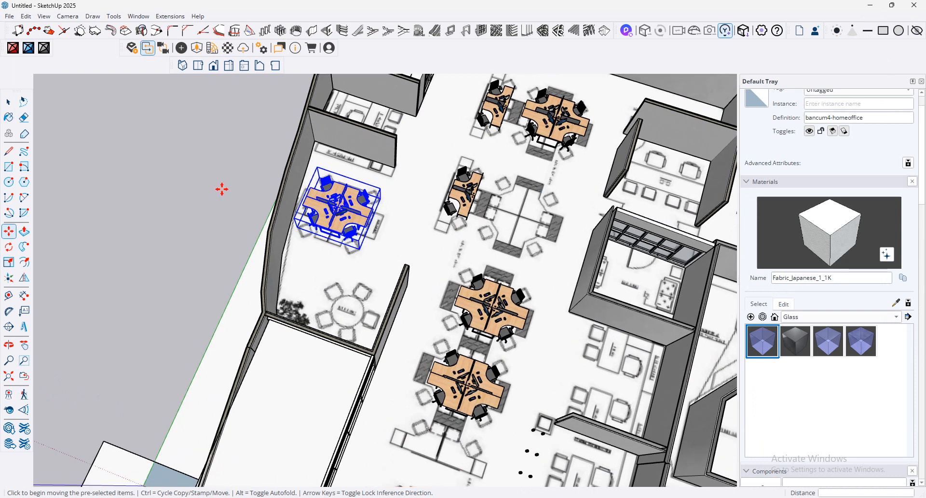
scroll(222, 188, "down", 2)
scroll(405, 181, "down", 1)
middle_click_drag(417, 186, 62, 162)
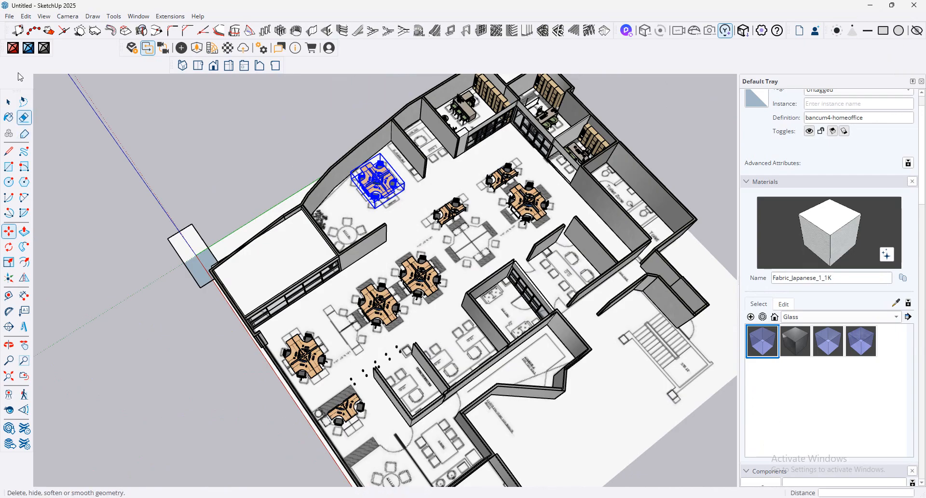
left_click(9, 182)
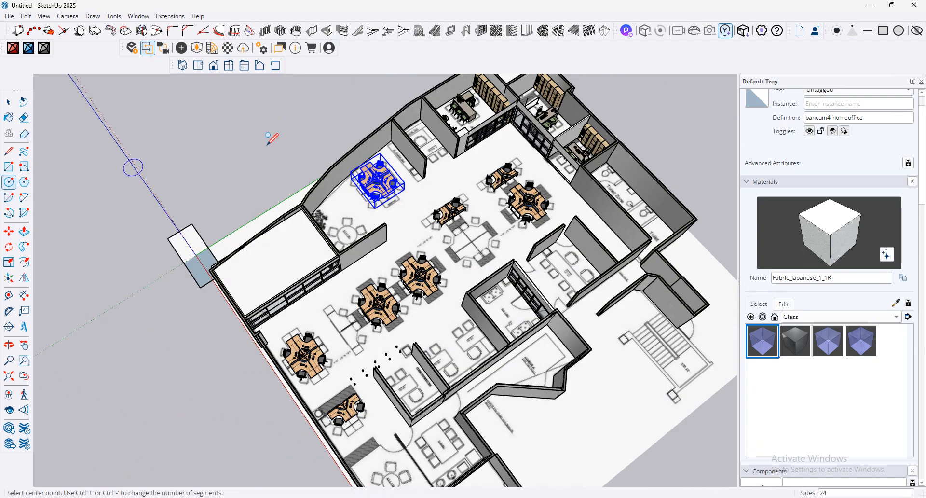
left_click(226, 160)
key("Escape")
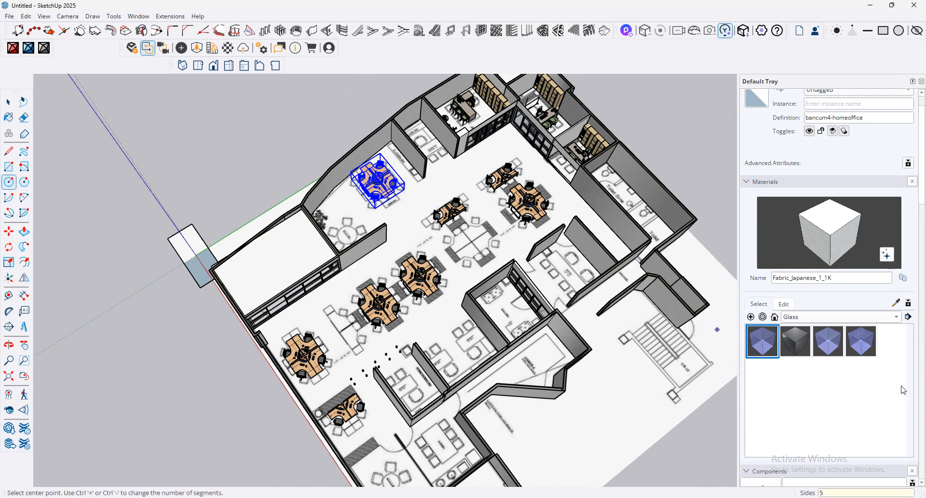
left_click(260, 148)
scroll(291, 140, "up", 2)
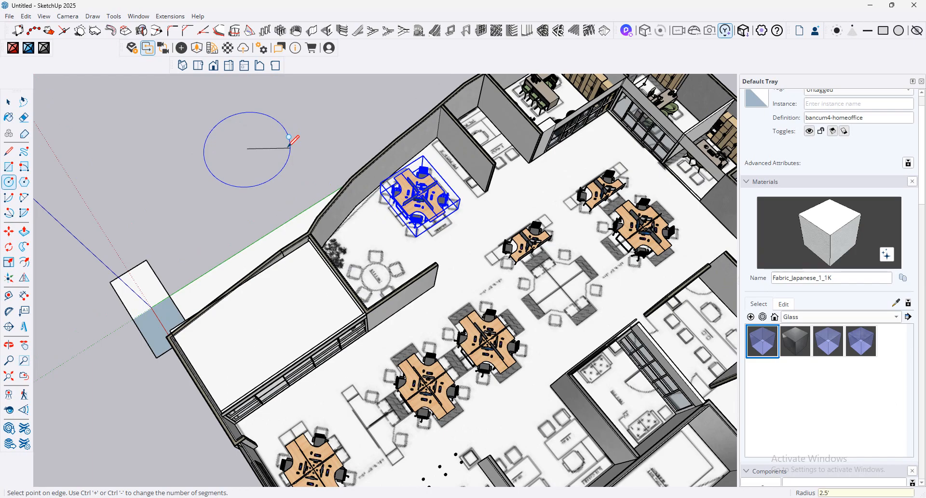
left_click(289, 140)
scroll(228, 136, "up", 3)
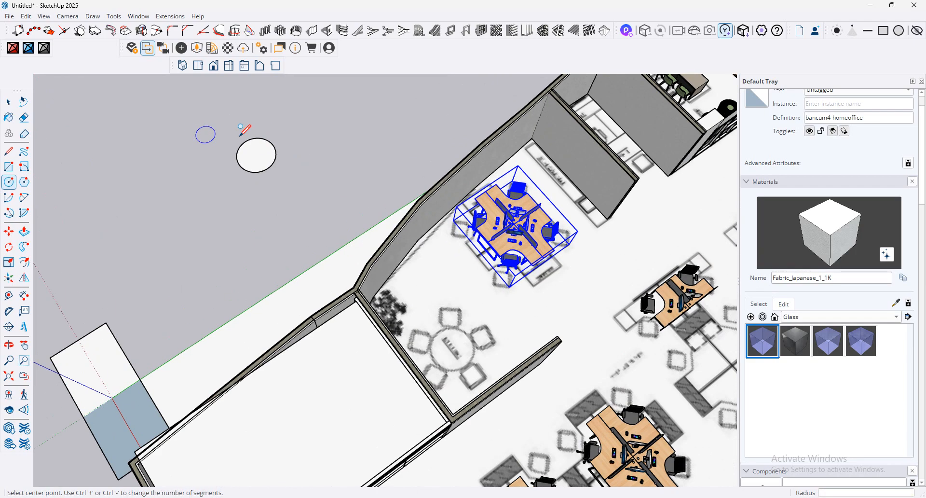
Step: Extrude the circle upward 2.5' into a cylinder
left_click(24, 231)
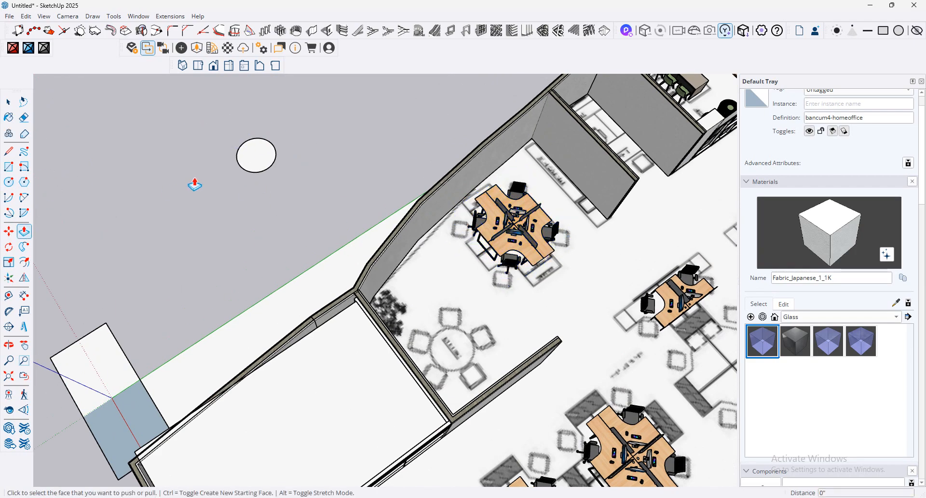
left_click(265, 167)
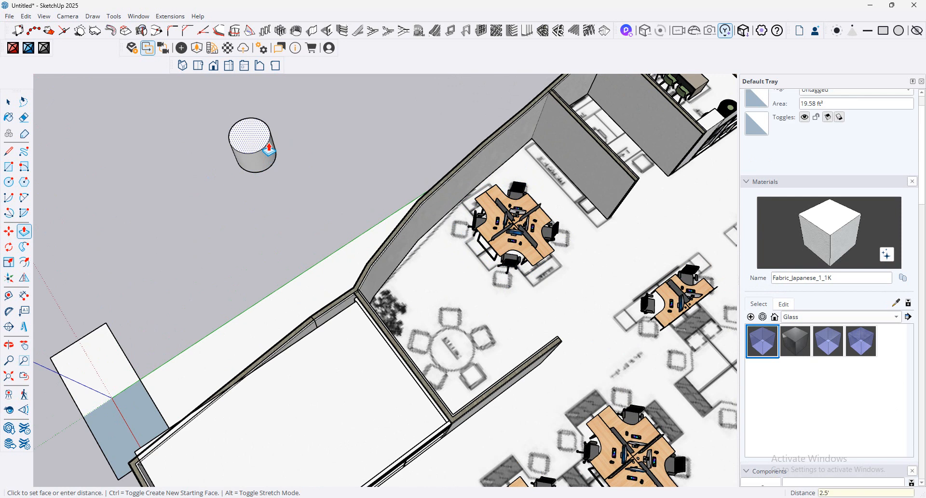
scroll(306, 161, "up", 2)
Step: Push/pull the cylinder's top and bottom faces inward 2" as new starting faces to split off two thin discs
key("ctrl")
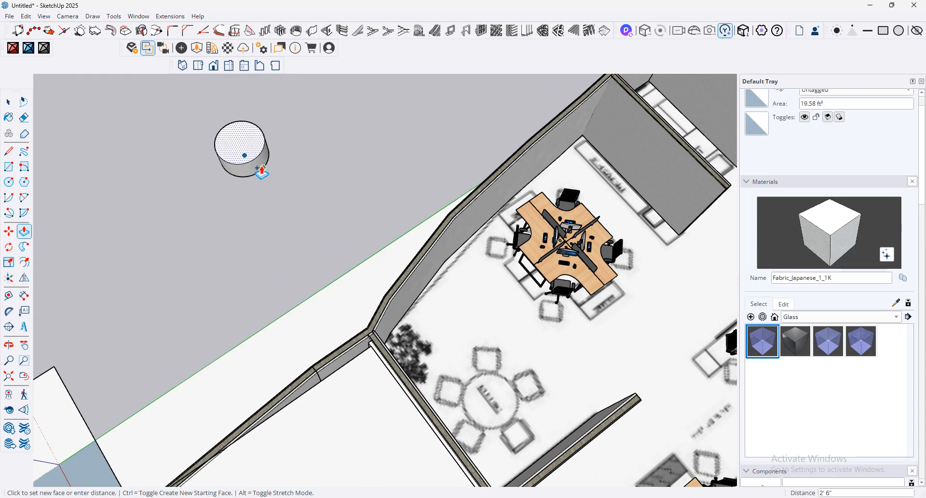
scroll(255, 166, "up", 3)
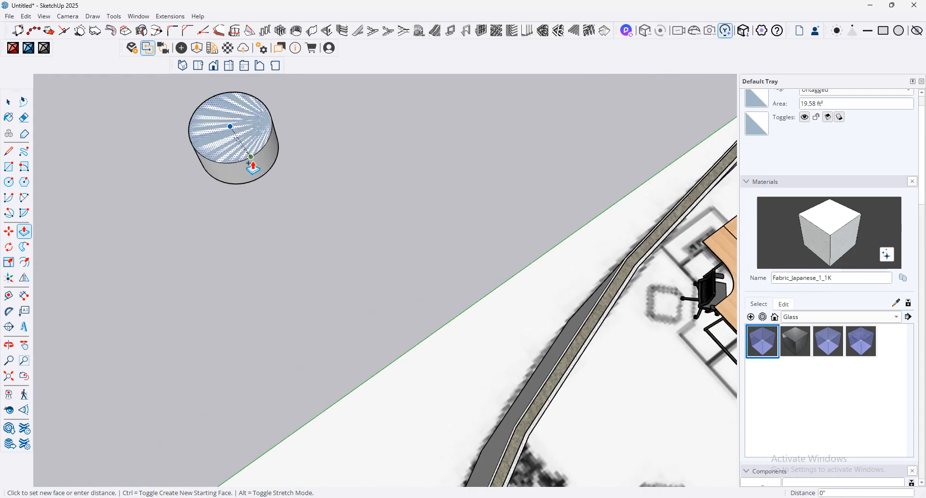
type("2")
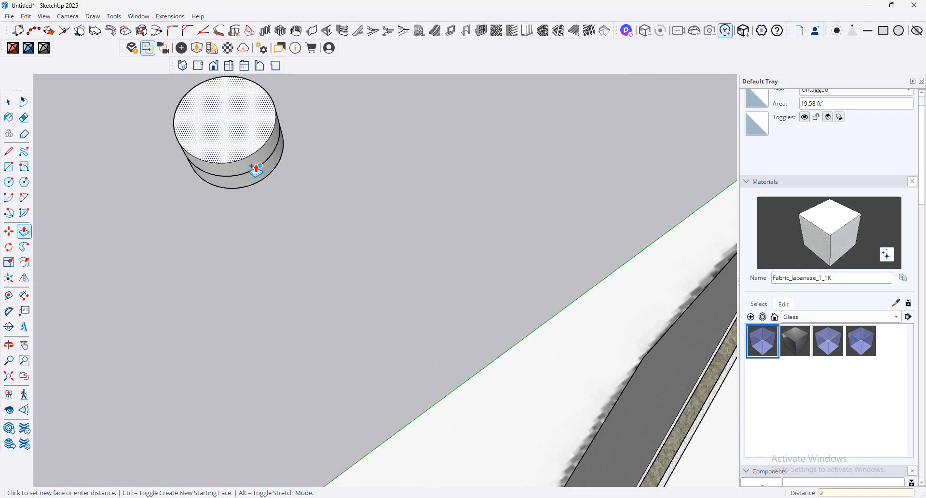
key("Return")
mouse_move(252, 170)
middle_mouse_down()
mouse_move(282, 165)
mouse_move(257, 215)
mouse_move(365, 35)
mouse_move(207, 244)
mouse_move(250, 159)
mouse_move(246, 167)
middle_mouse_up()
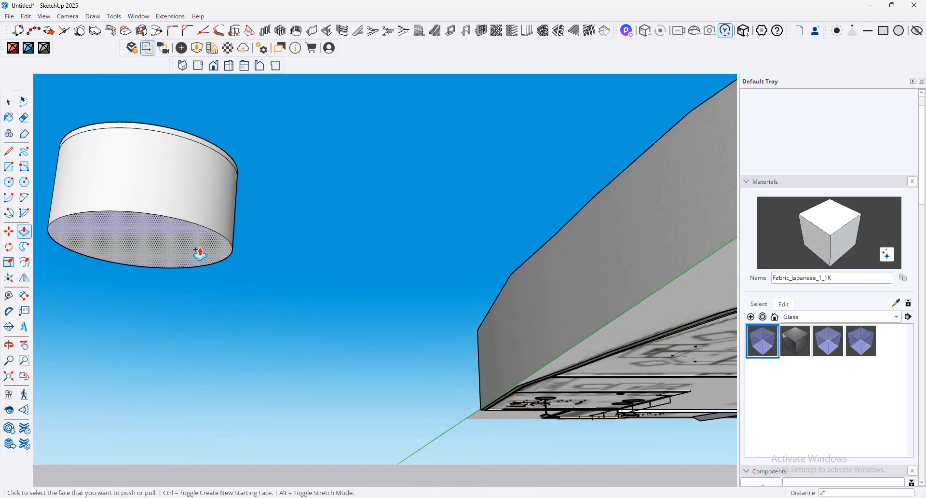
left_click(198, 251)
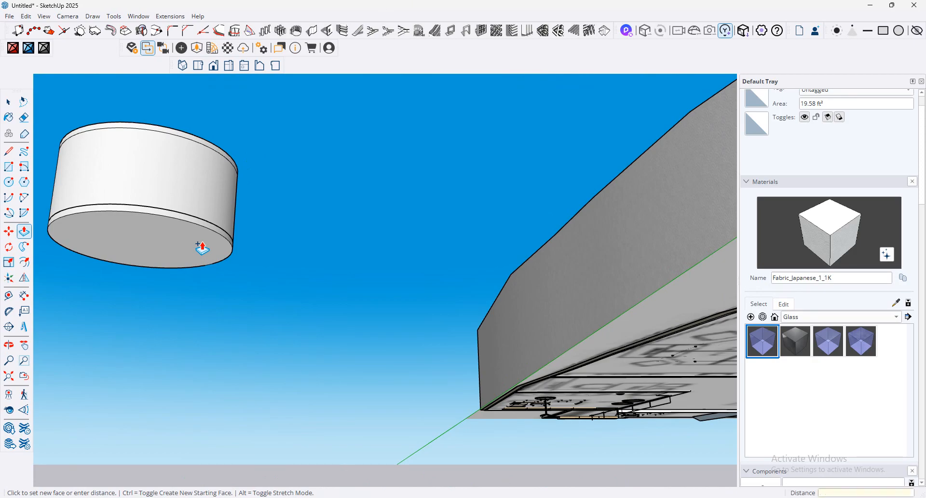
key("Return")
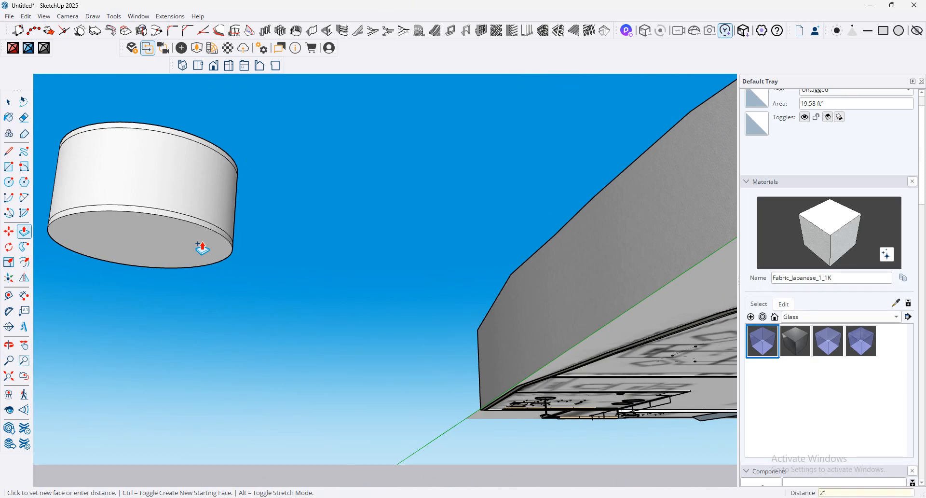
Step: Delete the cylinder's side surface between the two thin discs and select the lower disc
left_click(9, 102)
left_click(160, 187)
middle_click_drag(170, 191, 280, 271)
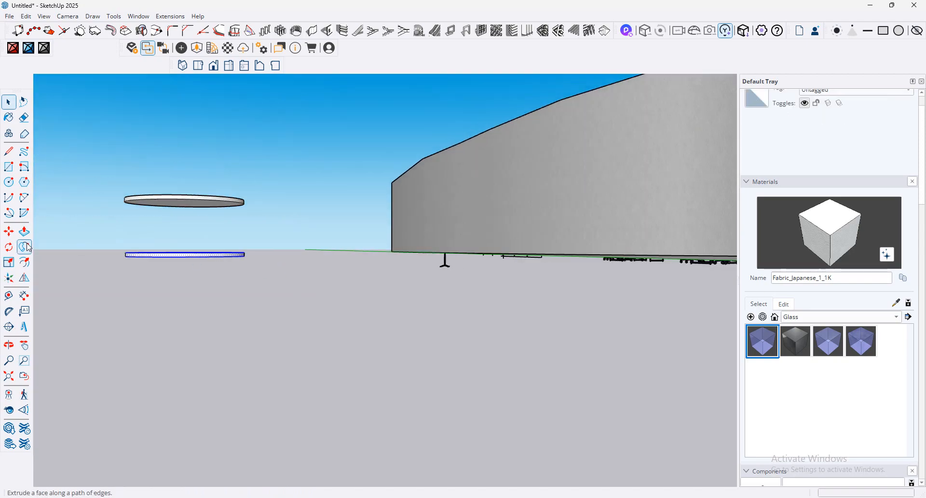
Step: Scale the lower disc down evenly about its centre to form a smaller table base
left_click(9, 262)
middle_click_drag(178, 250, 321, 371)
left_click_drag(321, 371, 304, 362, "ctrl")
left_click(303, 365)
scroll(290, 367, "up", 2)
middle_click_drag(289, 367, 441, 309)
Step: Offset the base disc's top edge inward about 8 7/8" to outline the table's central leg
left_click(24, 262)
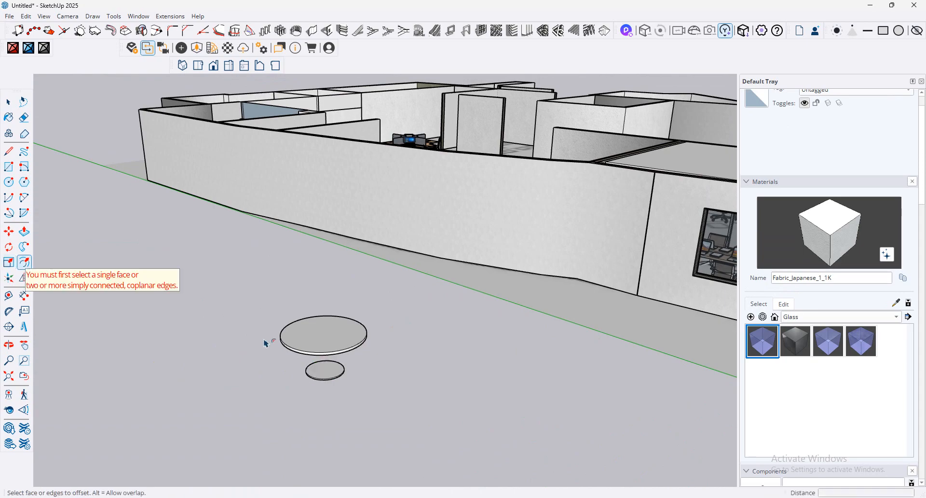
scroll(270, 364, "up", 2)
left_click(353, 371)
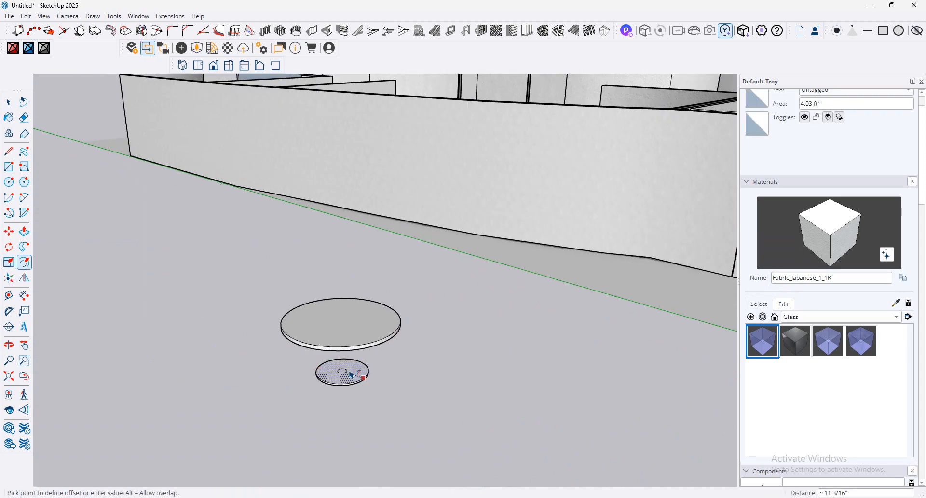
left_click(347, 372)
Step: Extrude the inner circle of the base up to the underside of the tabletop as the table leg
left_click(33, 232)
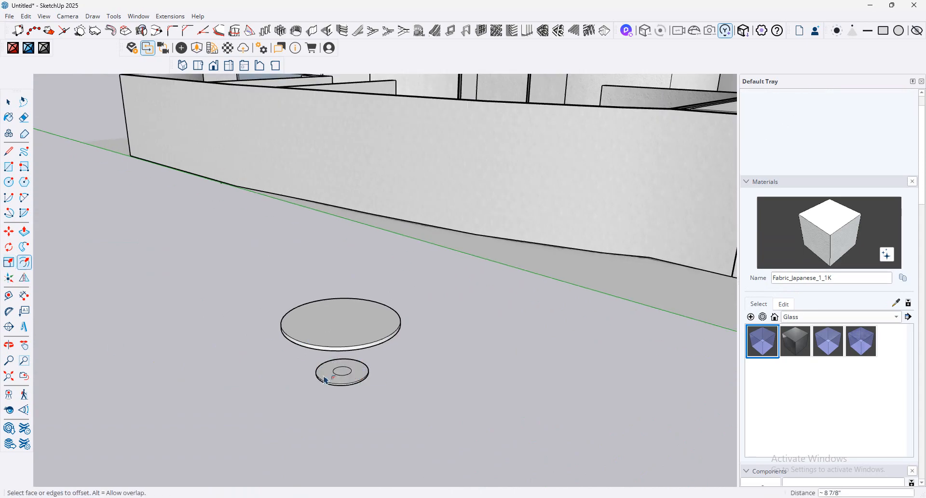
left_click(24, 231)
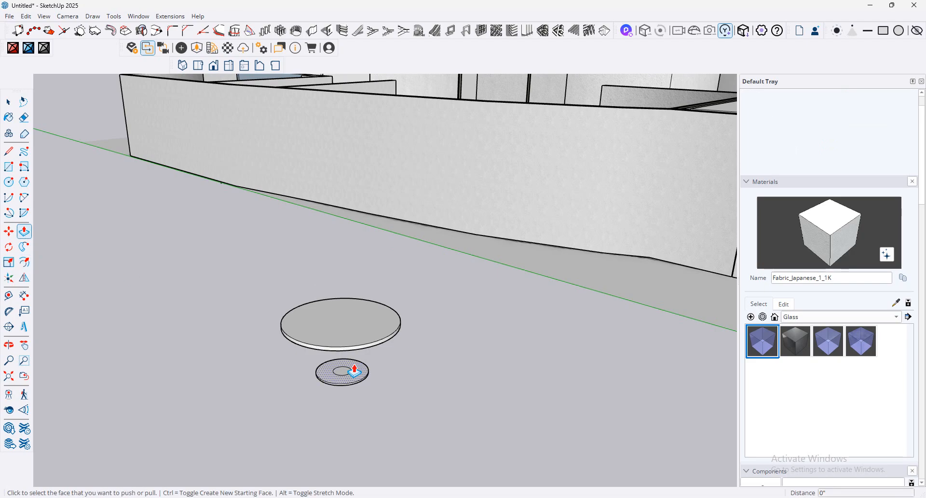
left_click(343, 371)
left_click(341, 326)
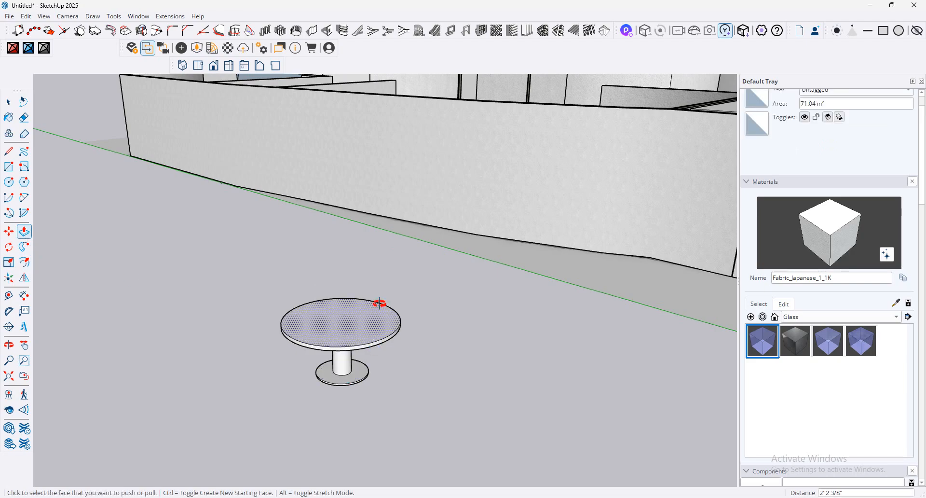
middle_click_drag(380, 305, 406, 257)
Step: Select the whole round table and make it a group
left_click(8, 101)
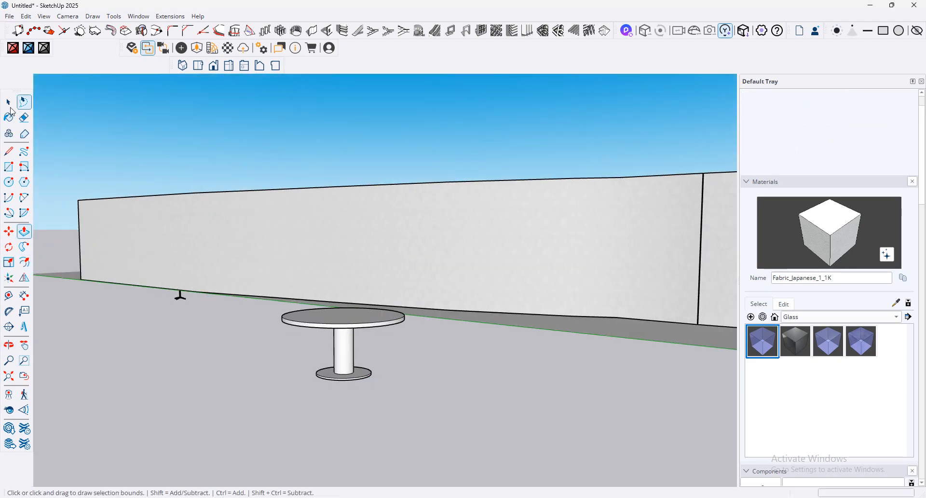
middle_click_drag(341, 243, 282, 362)
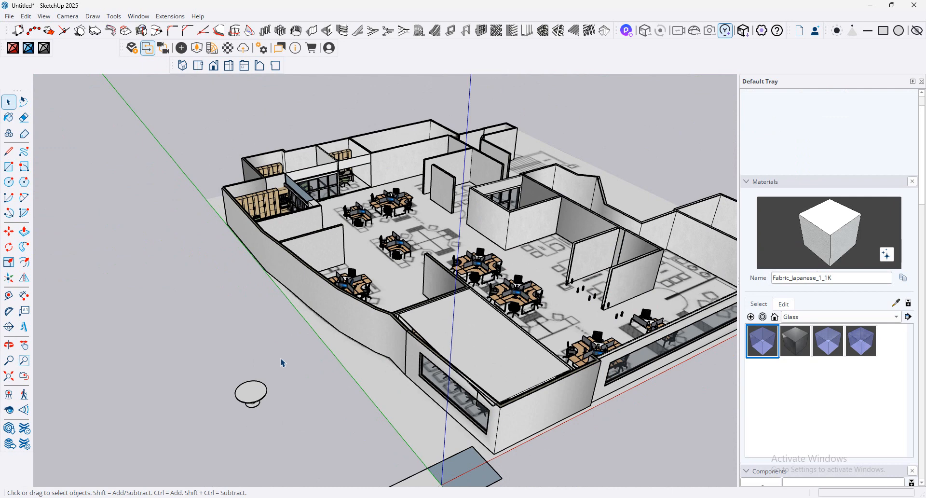
left_click(248, 393)
right_click(248, 394)
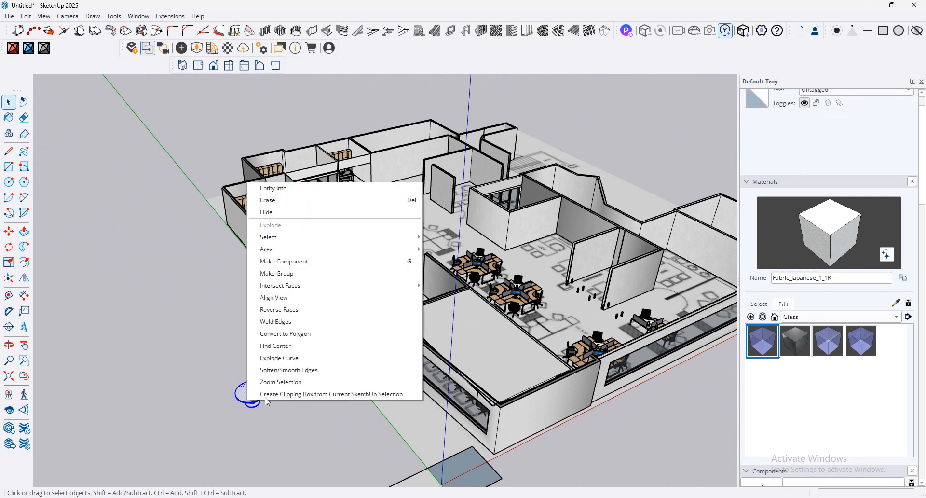
left_click(309, 274)
scroll(259, 366, "up", 2)
scroll(266, 390, "up", 1)
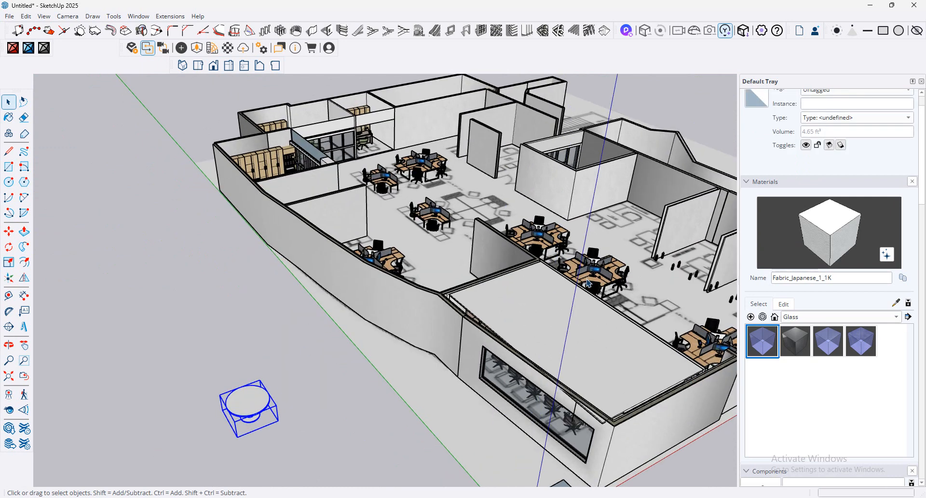
Step: Sample the caosutunhien#3 wood from a workstation desk and paint the round table group with it
left_click(896, 303)
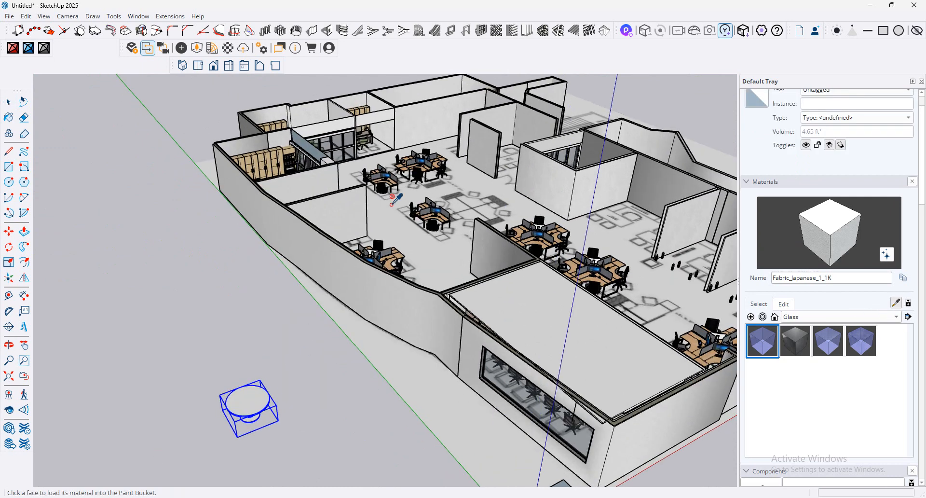
scroll(386, 261, "up", 3)
left_click(386, 261)
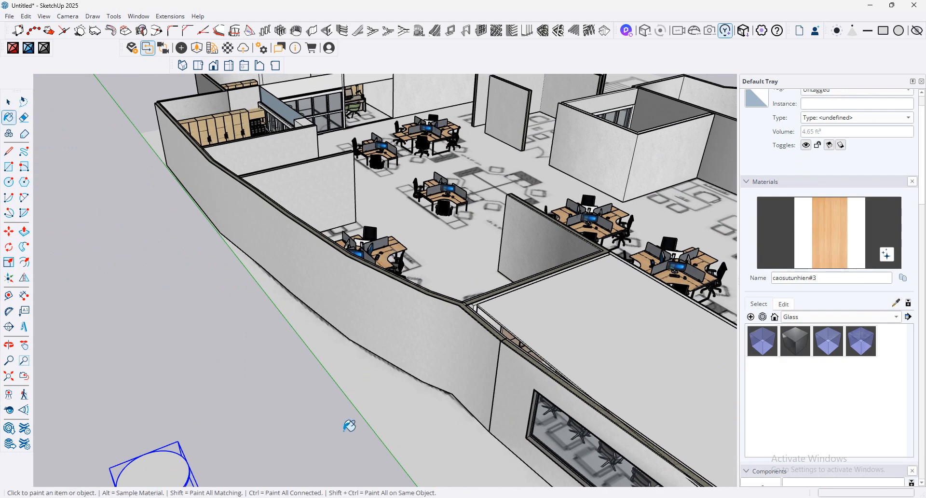
left_click(169, 469)
scroll(346, 304, "down", 5)
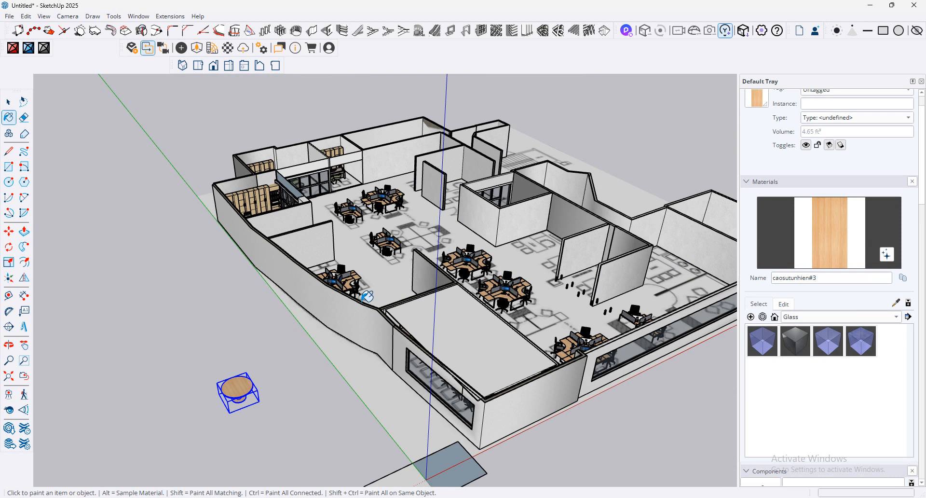
Step: Move the round table onto the round-table layout in the room beside the outer wall
left_click(8, 232)
left_click(265, 394)
scroll(387, 268, "up", 5)
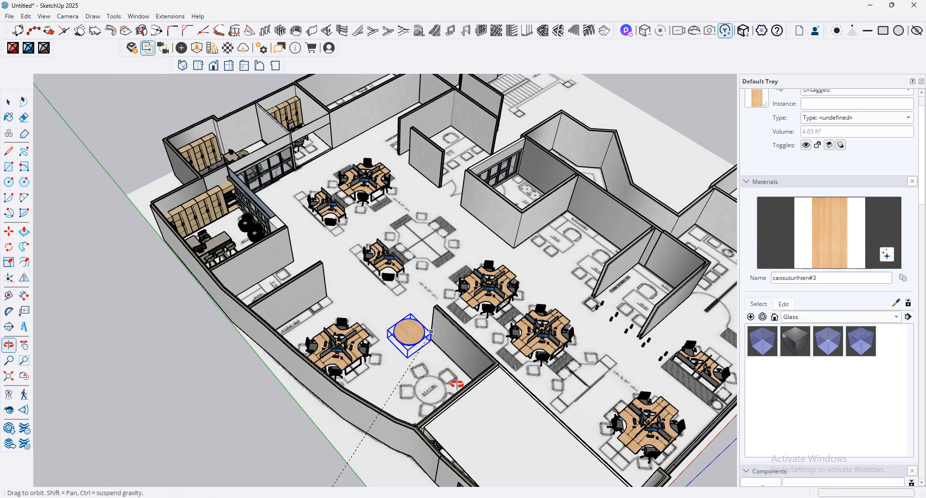
scroll(465, 404, "up", 3)
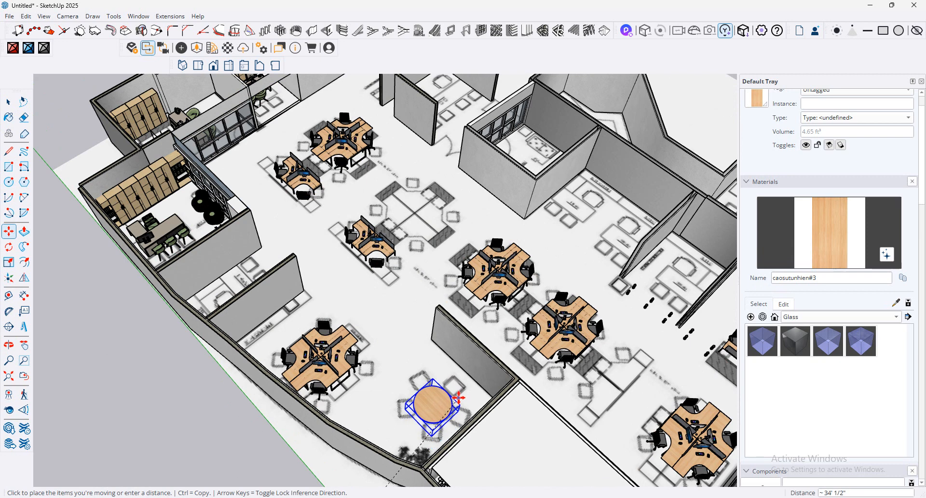
left_click(475, 402)
scroll(475, 401, "up", 3)
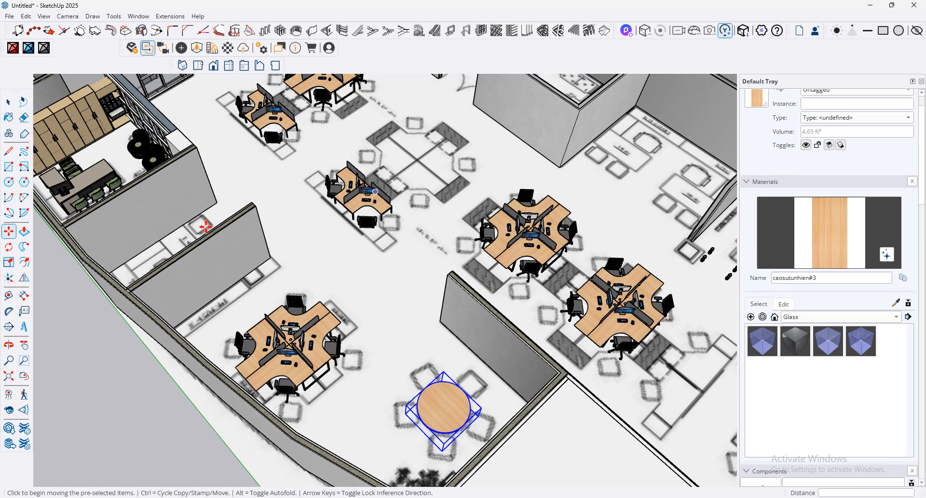
Step: Copy an office chair out of the two-person workstation and paste it on the floor near the round table
scroll(367, 225, "up", 5)
middle_click_drag(367, 225, 289, 241)
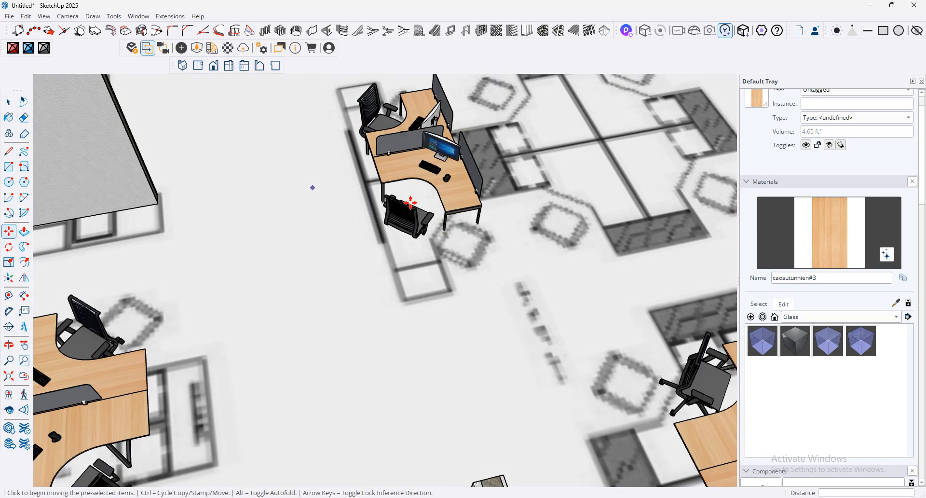
scroll(430, 241, "down", 3)
middle_click_drag(427, 248, 117, 235)
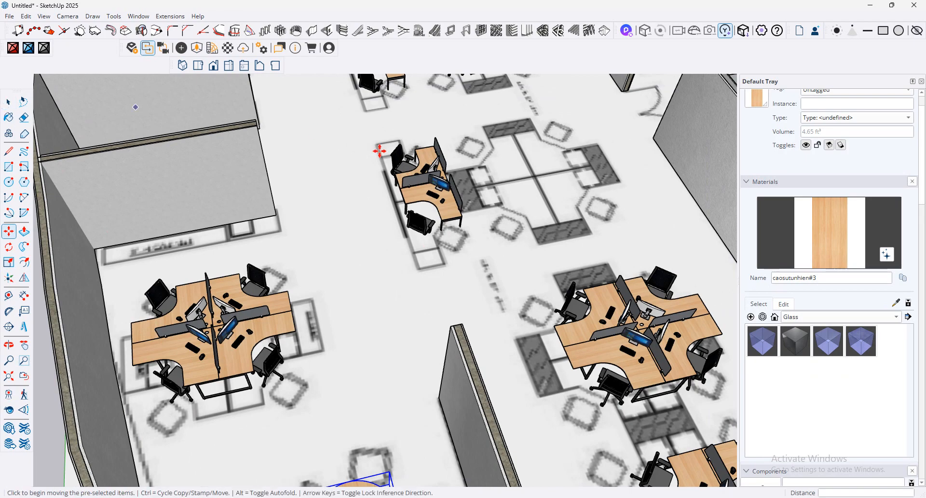
left_click(8, 102)
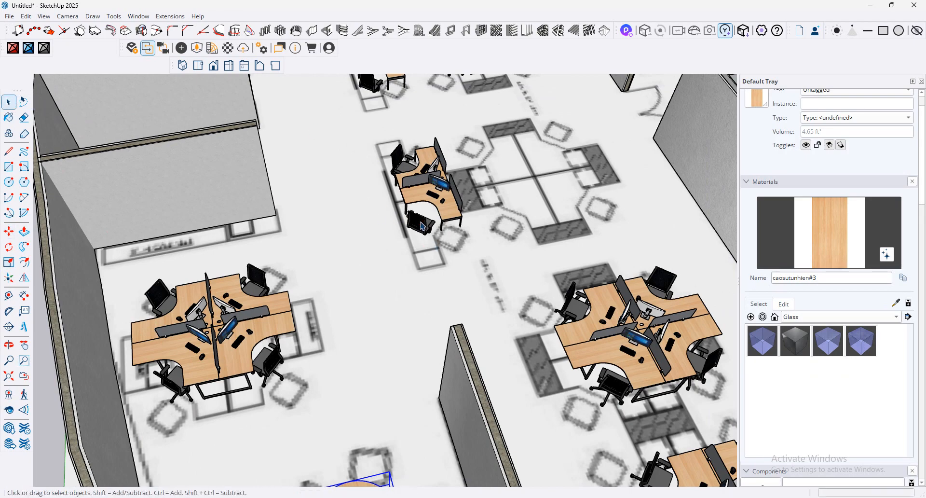
left_click(422, 226)
double_click(422, 226)
left_click(423, 227)
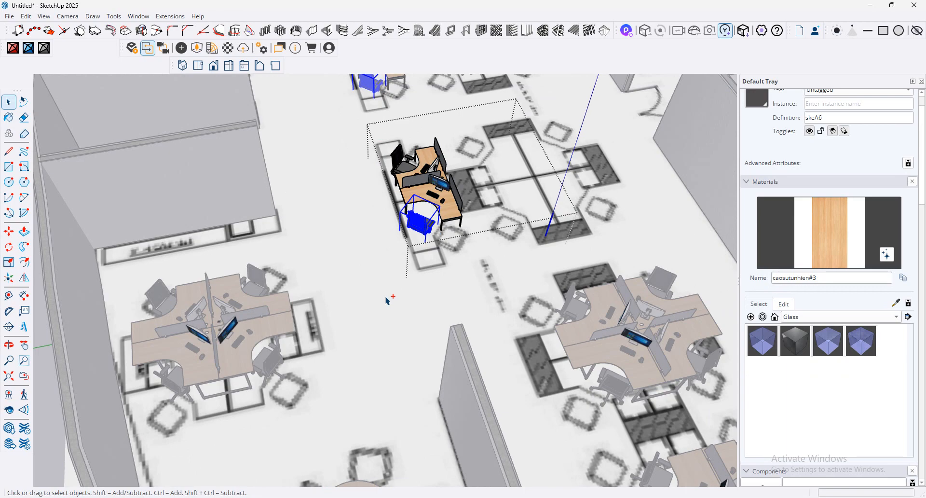
left_click(380, 316)
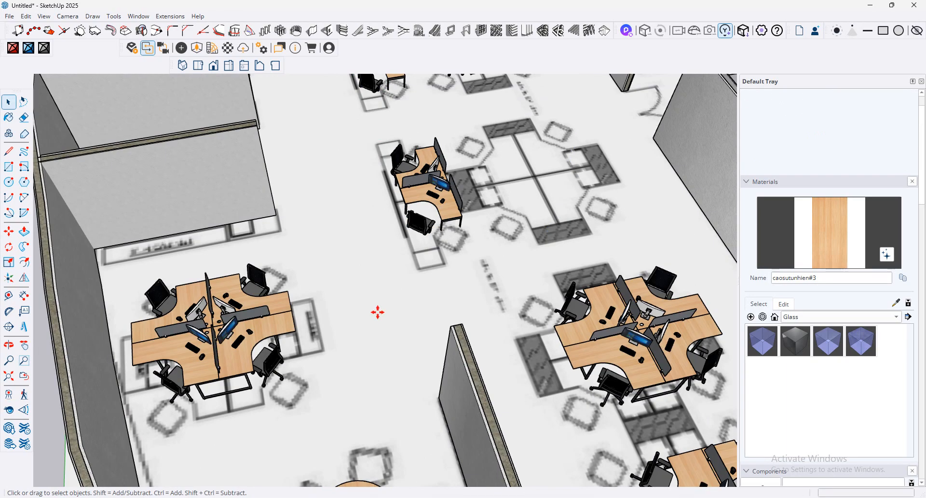
key("ctrl+v")
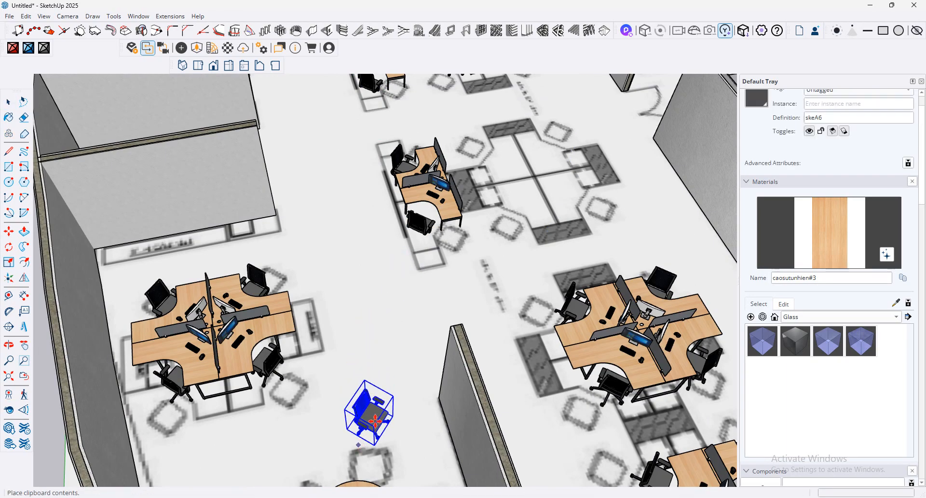
left_click(374, 421)
Step: Rotate the pasted chair to face the round table and move it onto the chair outline at the table's edge
left_click(385, 396)
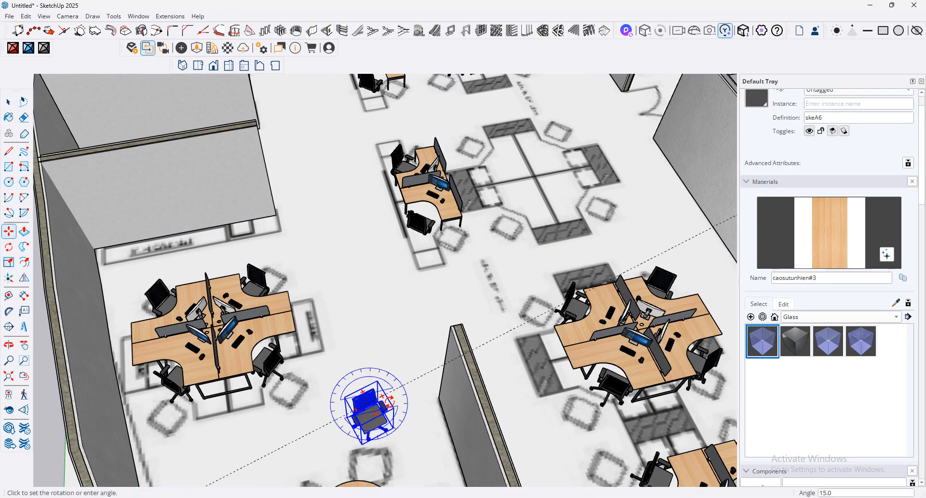
left_click(386, 399)
left_click(381, 423)
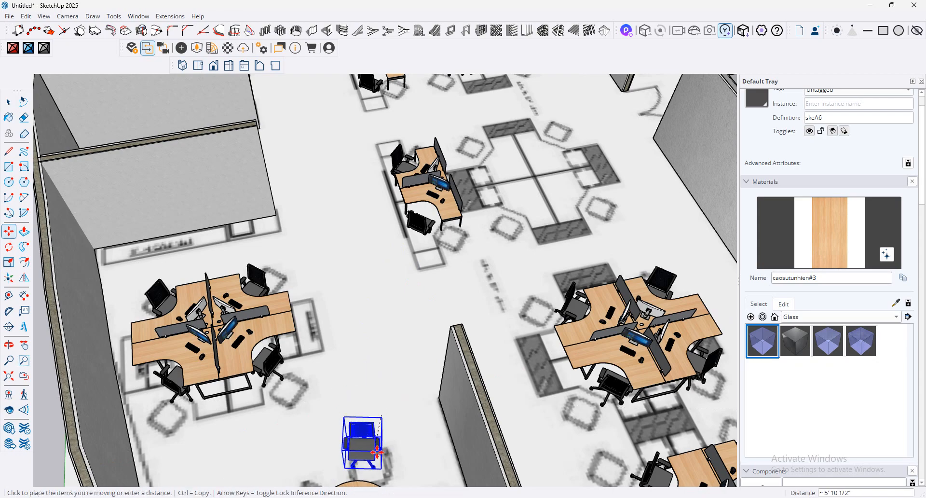
left_click(377, 452)
scroll(377, 452, "down", 3)
middle_click_drag(435, 275, 425, 410)
scroll(425, 410, "up", 3)
left_click(431, 405)
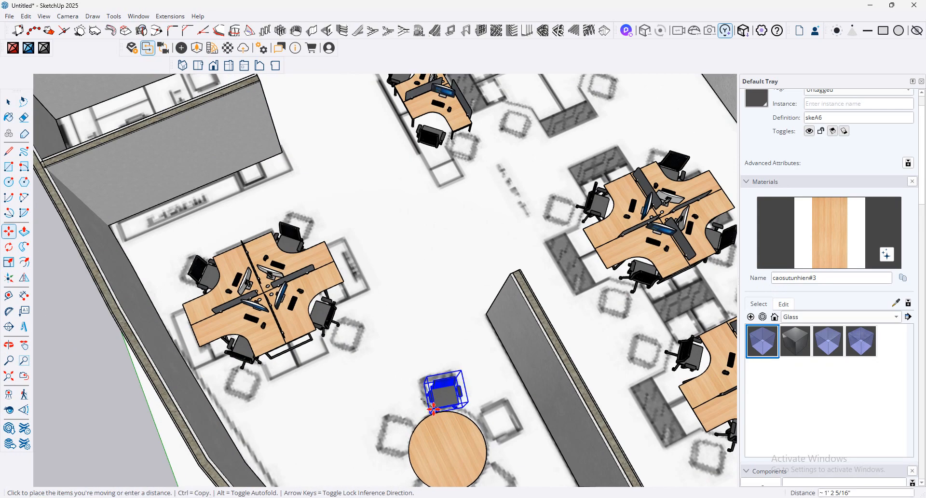
left_click(425, 409)
Step: Rotate-copy the chair 60° about the round table's centre and repeat the copy 5x to ring the table with chairs
left_click(9, 246)
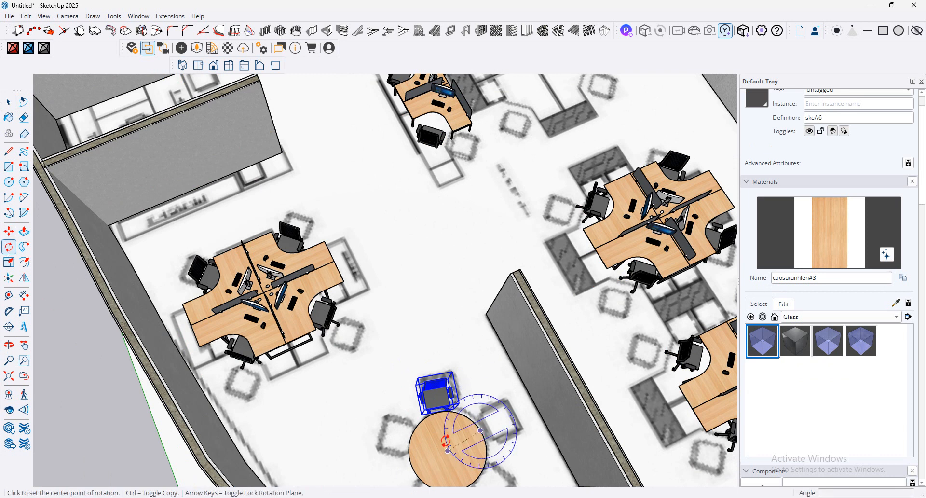
left_click(443, 455)
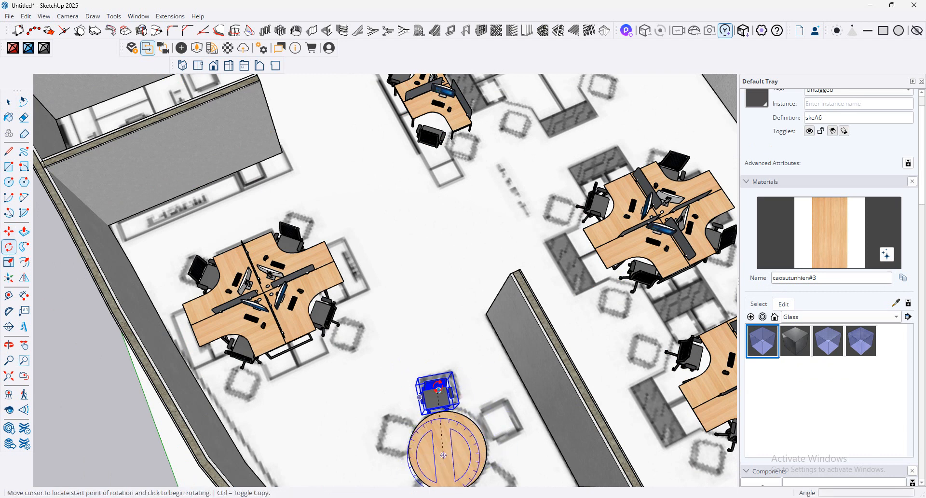
left_click(438, 390)
key("ctrl")
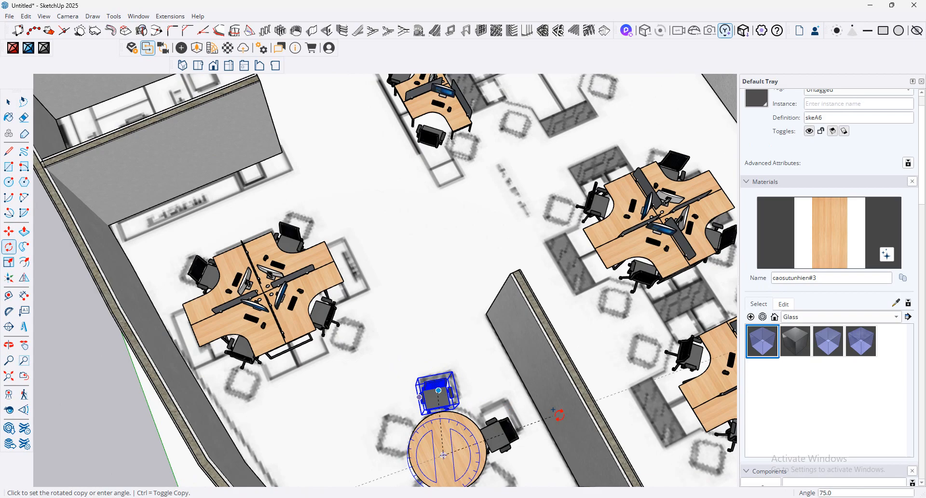
key("Return")
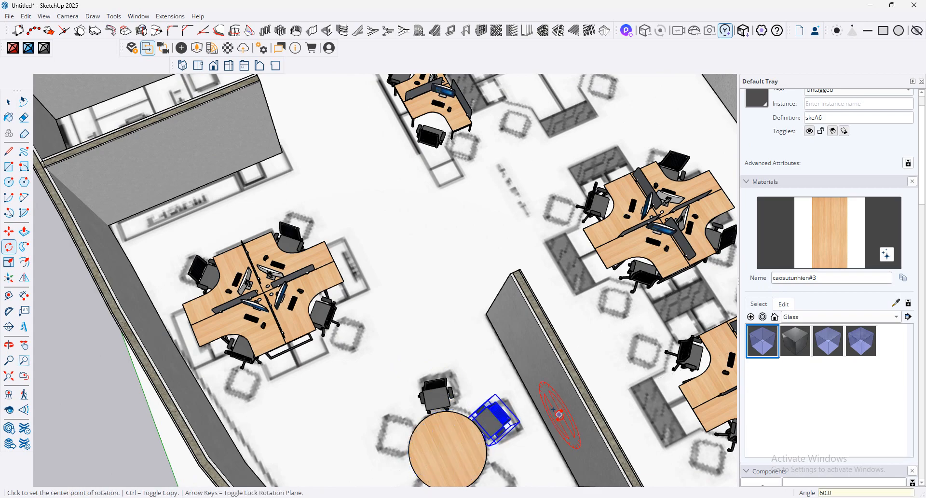
type("5x")
key("Return")
Step: Examine the seating around the round table and the whole floor plan for layouts still without furniture
scroll(279, 182, "down", 5)
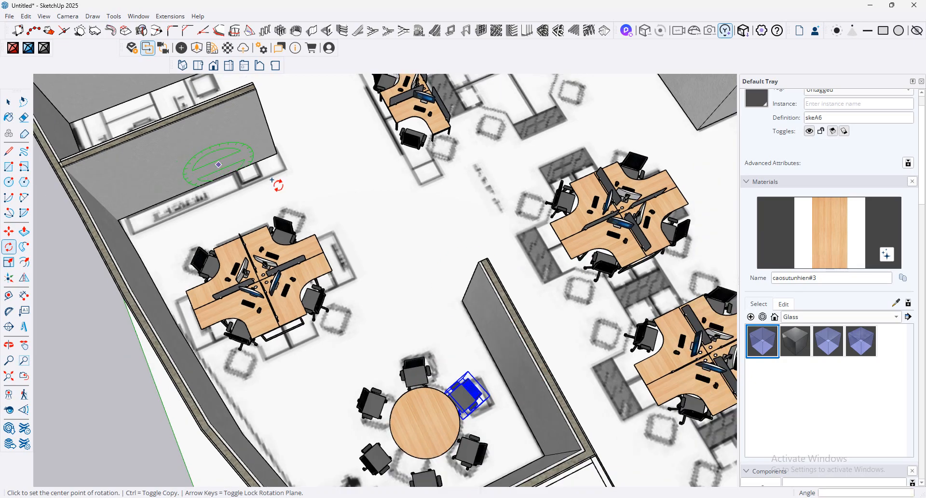
mouse_move(309, 319)
middle_mouse_down()
mouse_move(295, 303)
mouse_move(321, 331)
middle_mouse_up()
scroll(341, 320, "up", 2)
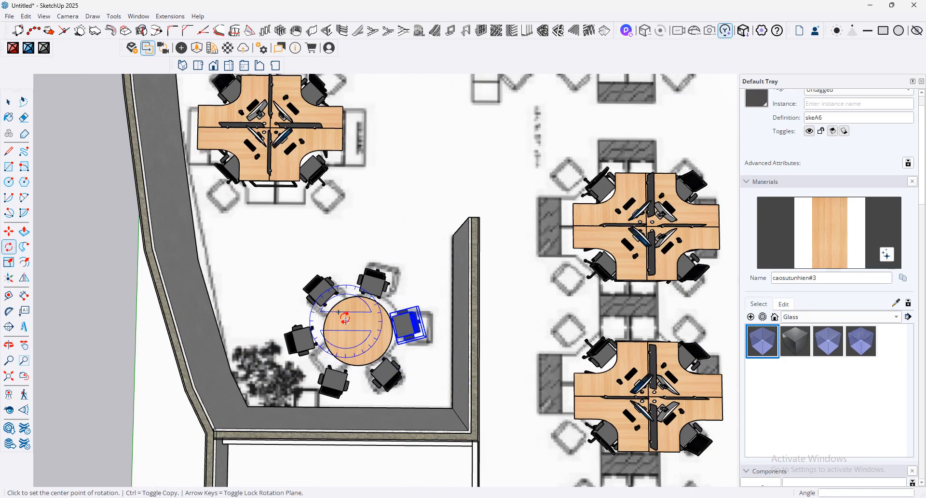
scroll(357, 241, "down", 5)
scroll(361, 213, "down", 3)
middle_click_drag(356, 201, 331, 104)
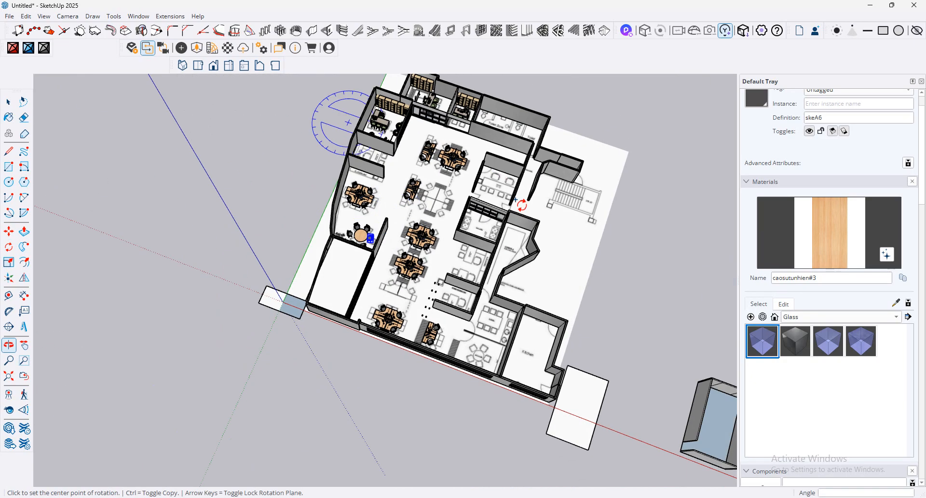
scroll(465, 234, "up", 3)
scroll(461, 228, "up", 2)
scroll(434, 218, "down", 5)
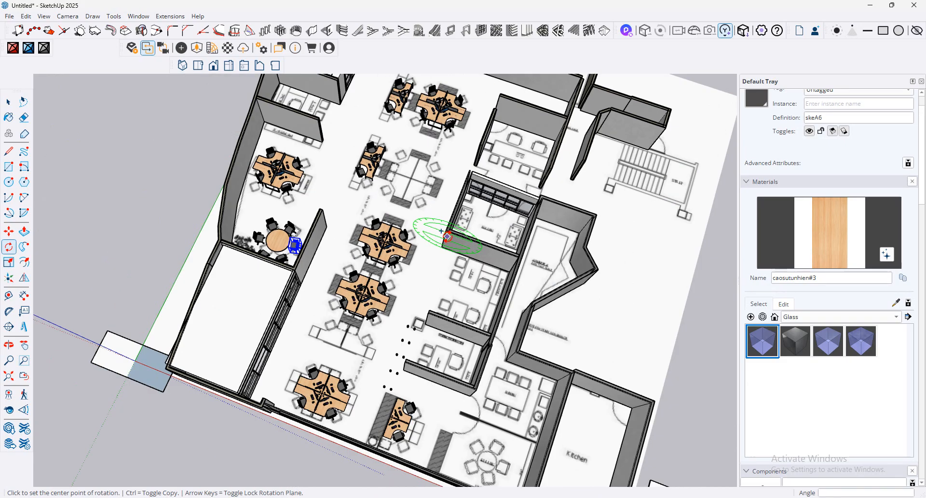
scroll(415, 242, "up", 3)
scroll(319, 239, "up", 3)
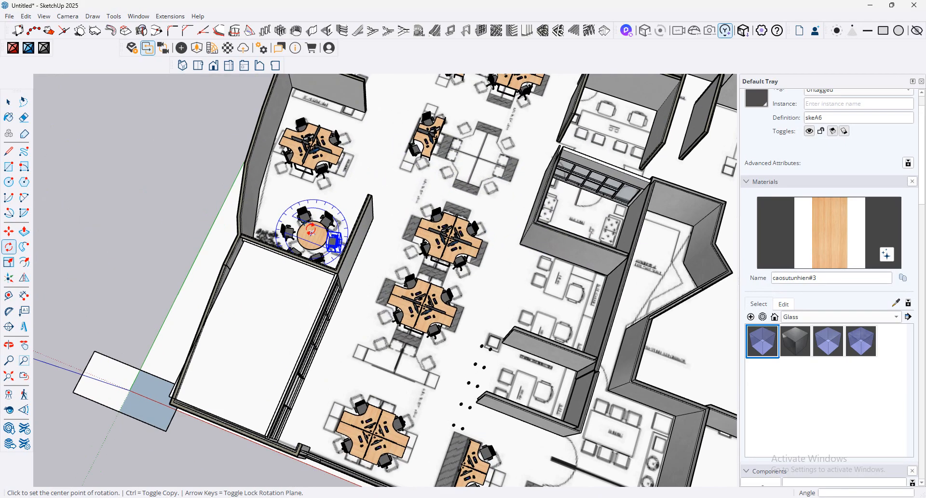
scroll(434, 203, "down", 4)
scroll(436, 196, "down", 3)
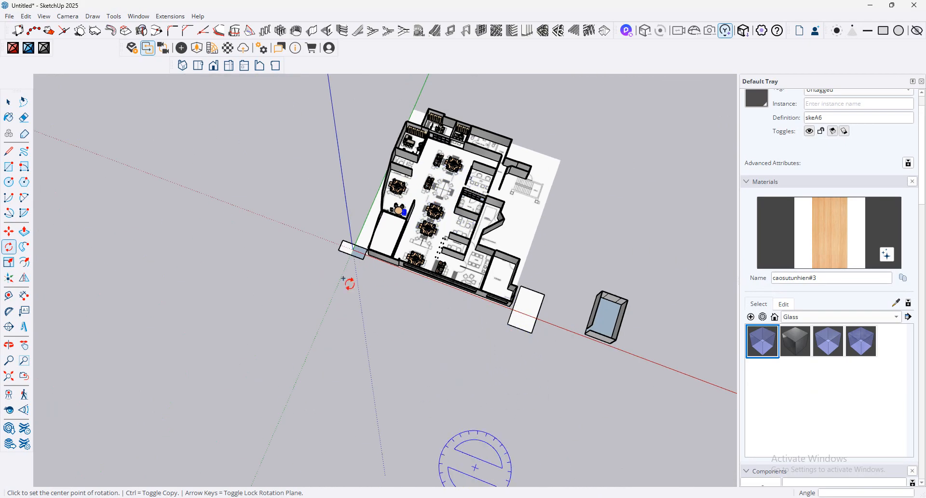
scroll(72, 162, "up", 2)
left_click(8, 102)
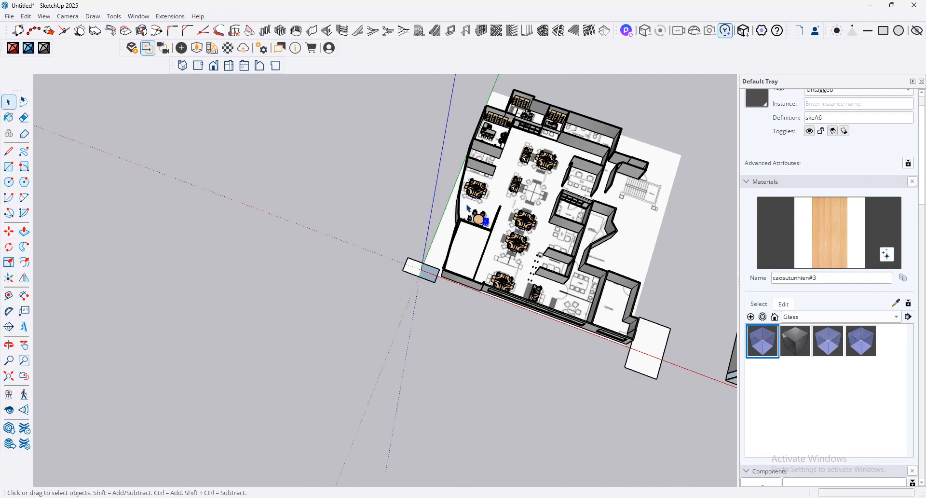
scroll(504, 201, "up", 5)
scroll(553, 174, "down", 3)
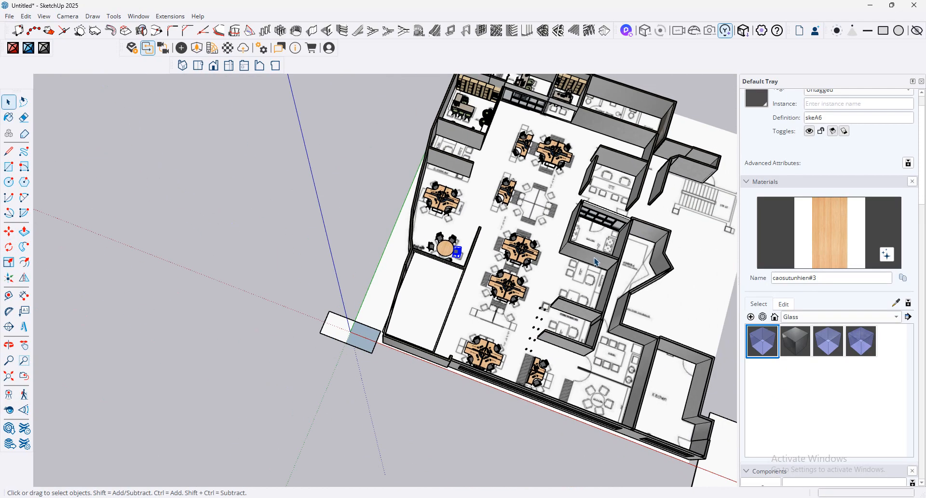
scroll(540, 286, "up", 4)
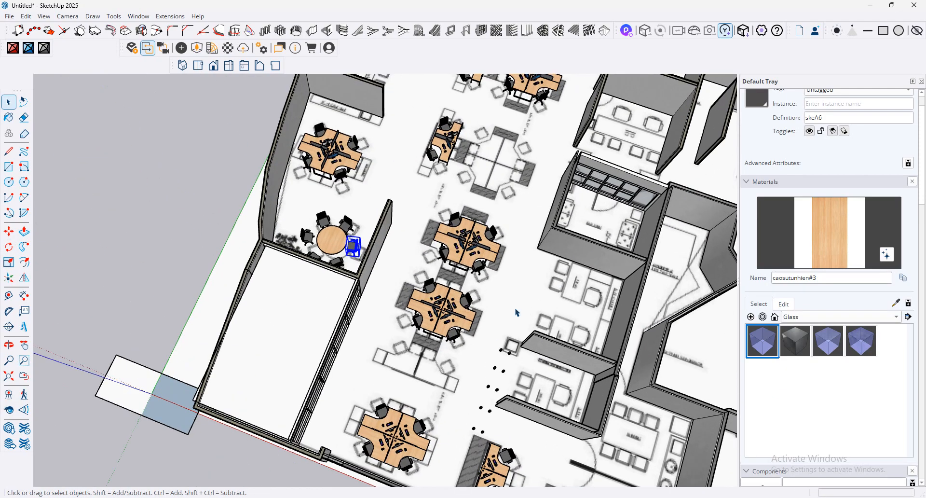
scroll(506, 270, "down", 3)
scroll(509, 91, "up", 6)
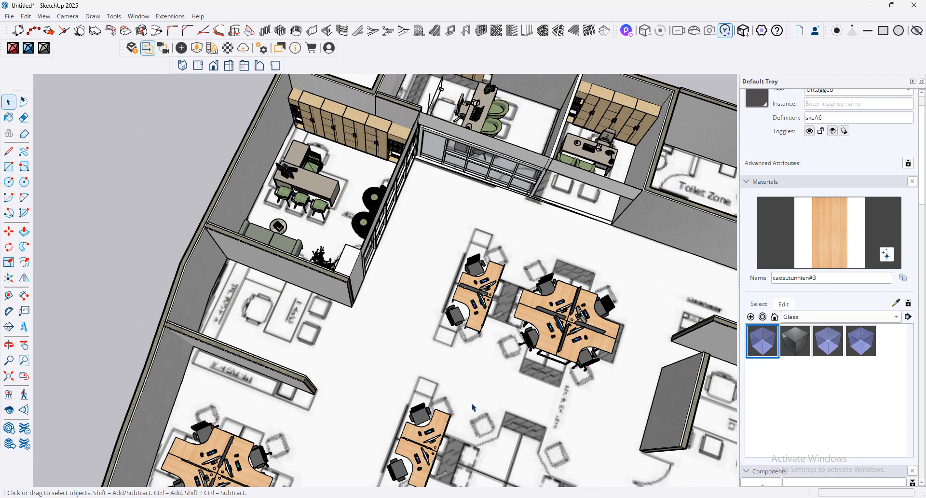
scroll(454, 193, "down", 2)
scroll(452, 193, "up", 3)
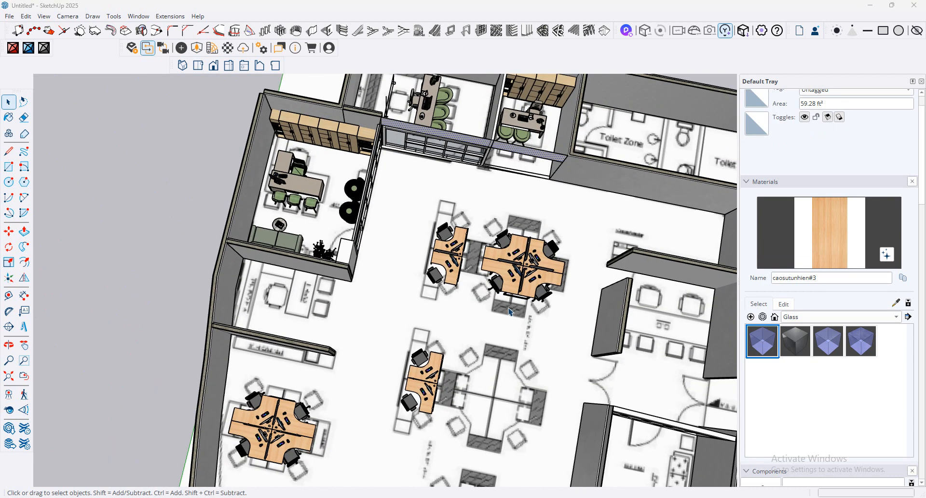
Step: Copy the four-person workstation near the private offices onto the empty four-seat layout beside the second two-person desk
left_click(520, 279)
scroll(437, 192, "down", 2)
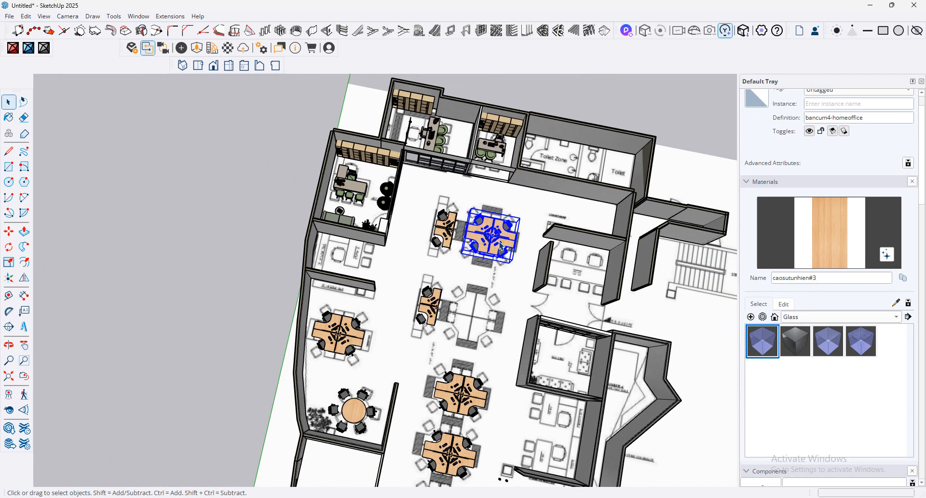
left_click(8, 231)
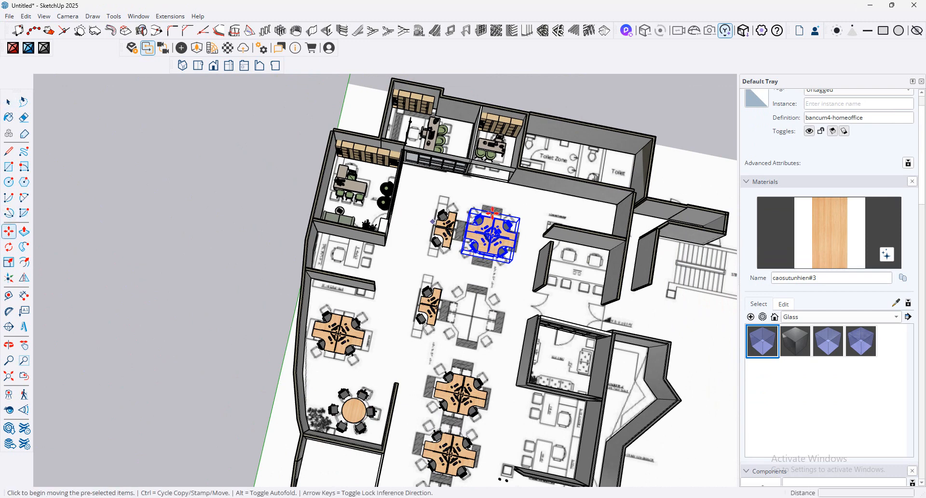
left_click(496, 215)
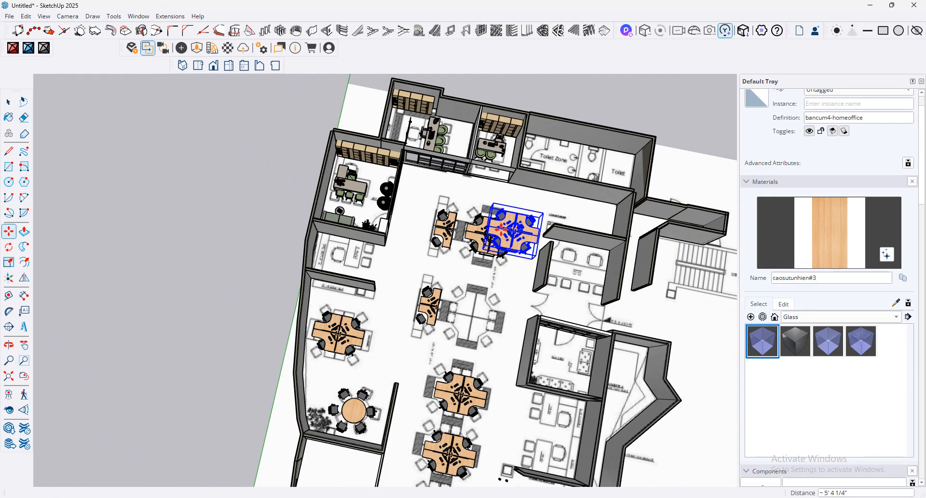
left_click(502, 229)
scroll(512, 234, "up", 1)
left_click(532, 232)
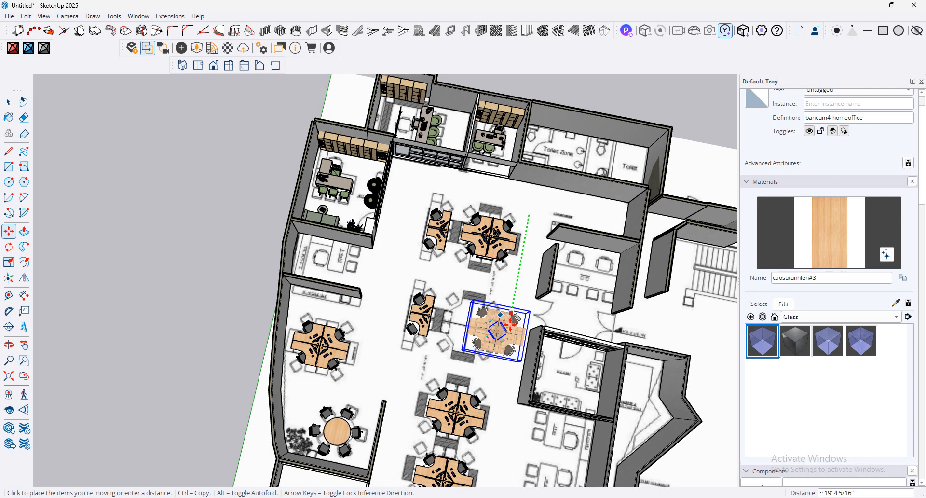
left_click(504, 322)
left_click(504, 322)
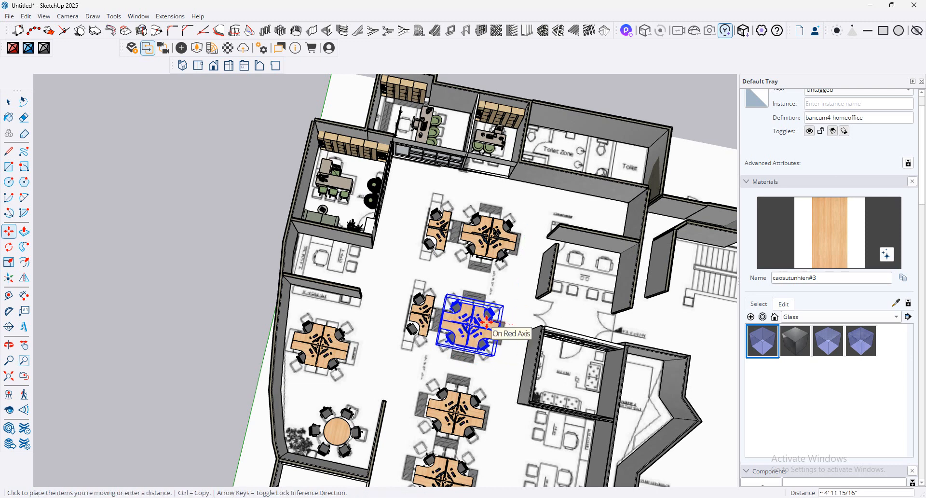
left_click(634, 285)
Step: Draw a rectangle of about 12' 6" by 2' 11 1/2" over the long table outline in the room with six chairs
scroll(584, 264, "up", 5)
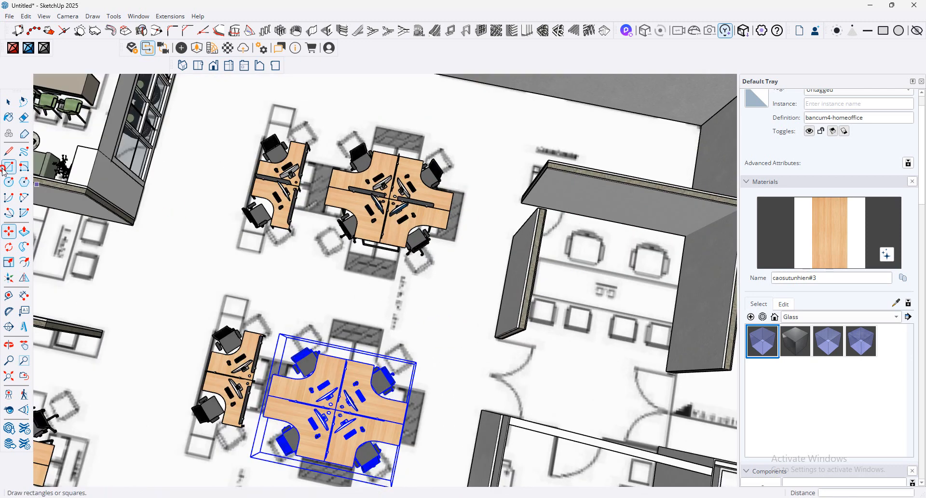
left_click(4, 169)
scroll(666, 275, "up", 3)
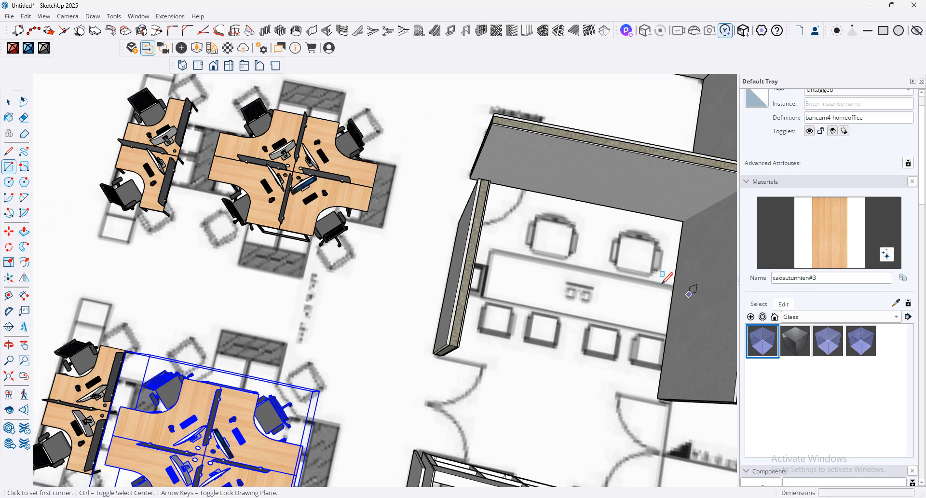
left_click(471, 248)
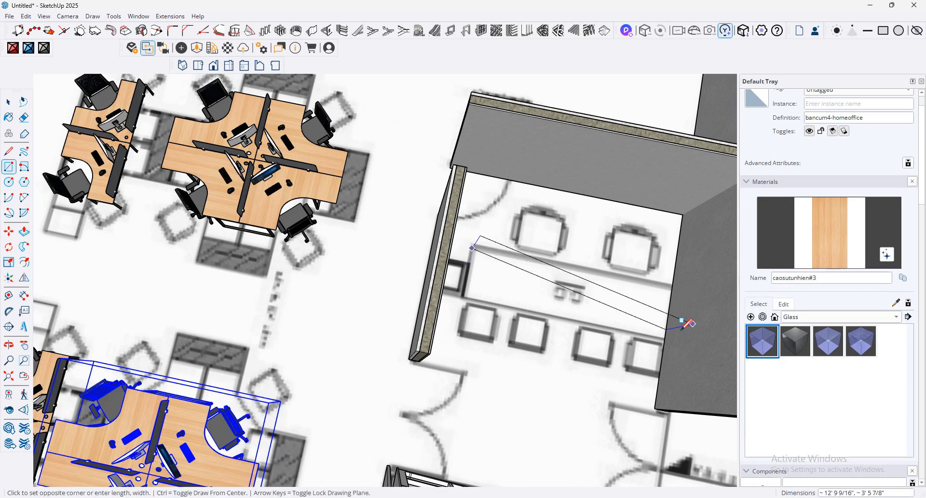
left_click(667, 336)
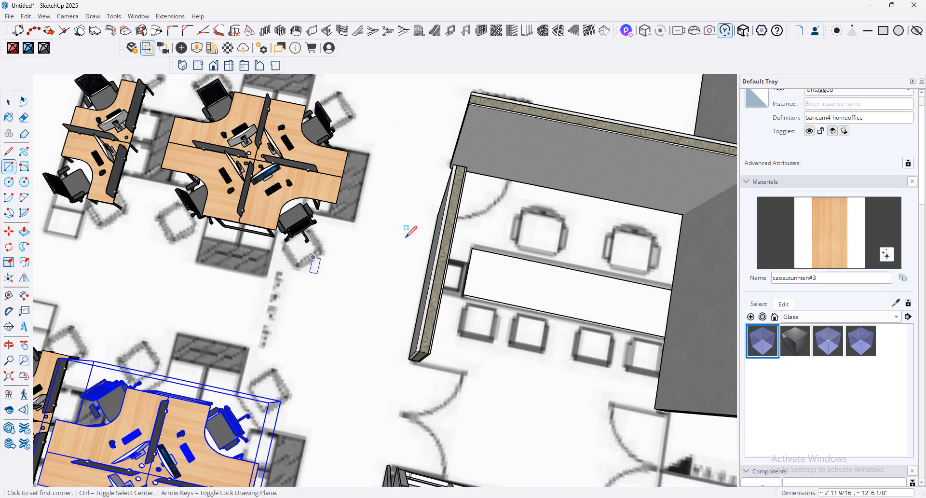
Step: Pull the long table rectangle up about 2' 5 7/16" to match the height of the nearby workstation desktop
key("p")
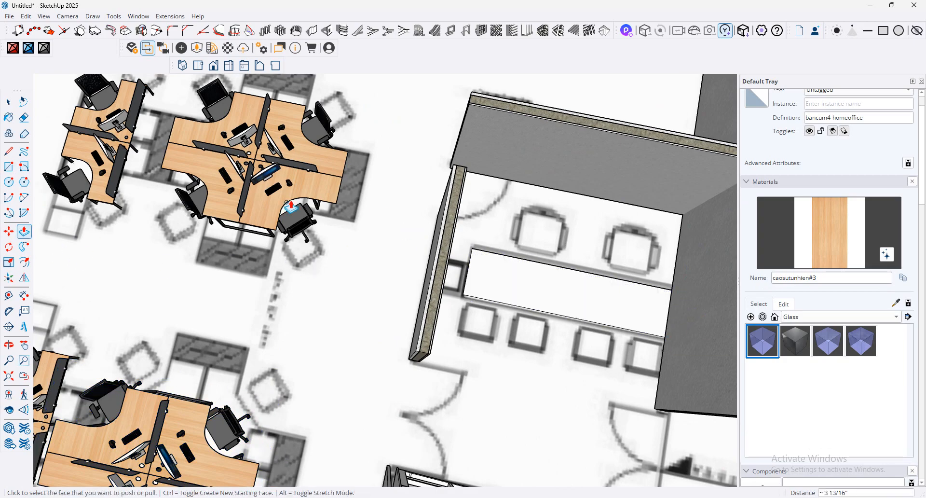
left_click(513, 279)
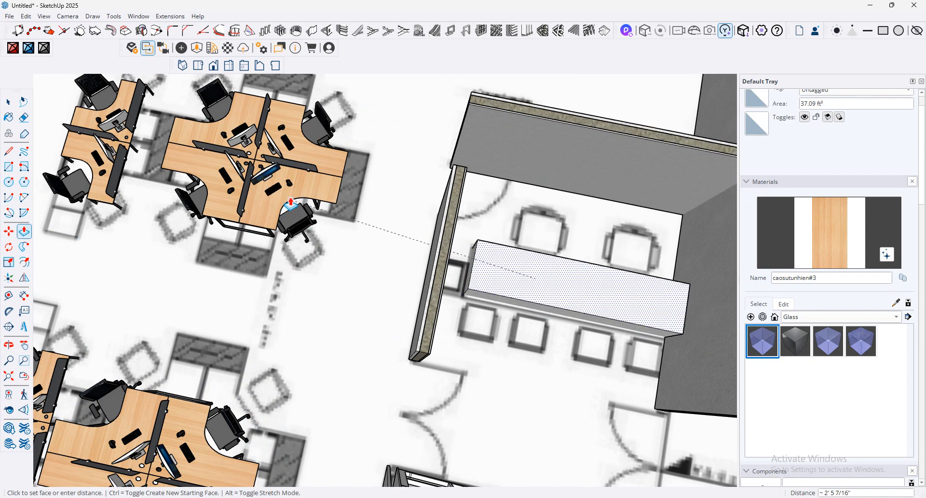
left_click(292, 207)
middle_click_drag(673, 239, 650, 208)
scroll(529, 293, "up", 1)
scroll(539, 300, "down", 1)
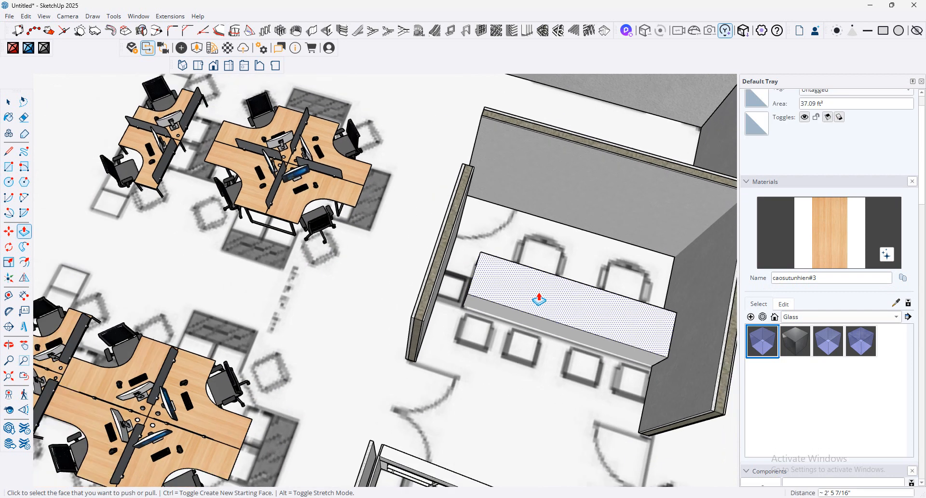
middle_click_drag(586, 314, 610, 270)
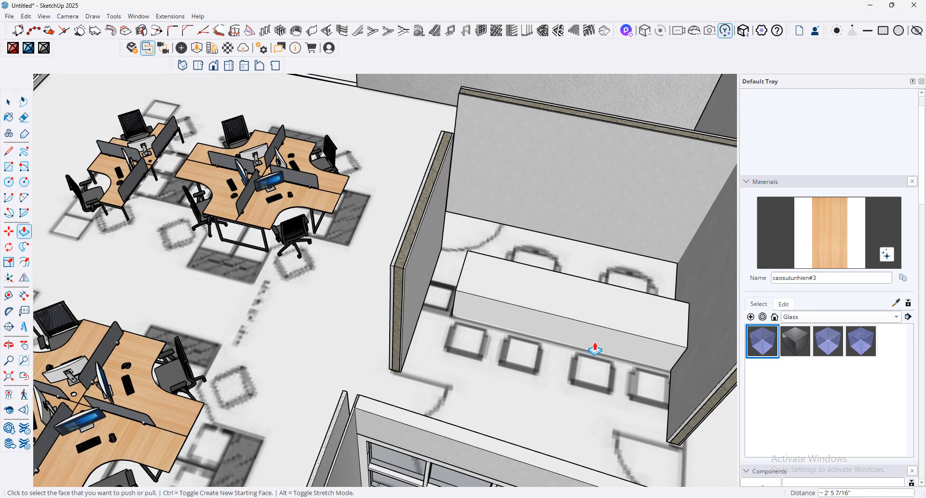
Step: Sample the caosutunhien#3 wood from a workstation and paint it on the long table's top and its end face near the wall
left_click(896, 303)
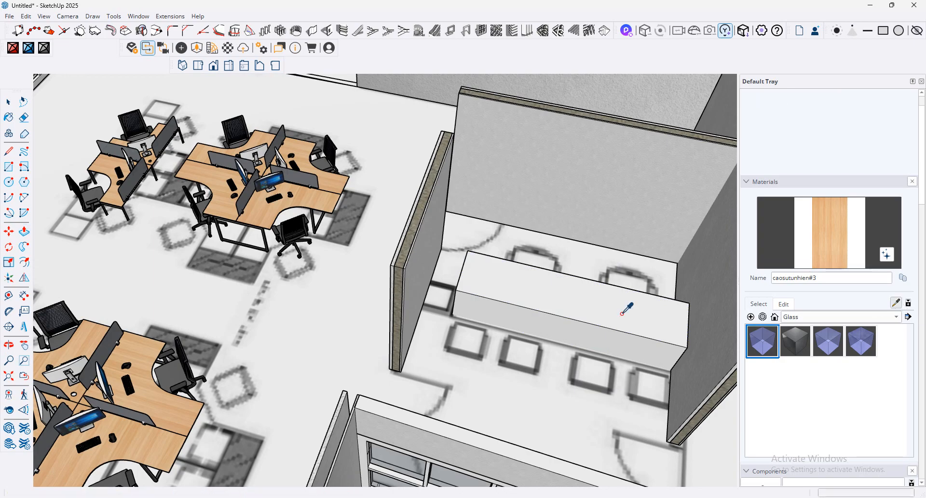
left_click(198, 410)
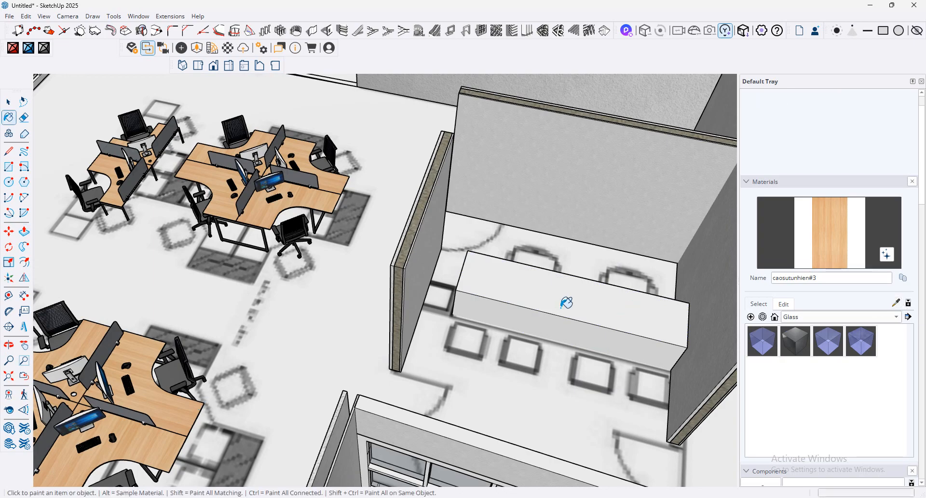
left_click(557, 294)
scroll(531, 326, "up", 2)
scroll(531, 334, "up", 2)
middle_click_drag(537, 301, 455, 306)
scroll(397, 278, "up", 3)
mouse_move(645, 183)
middle_mouse_down()
mouse_move(573, 196)
mouse_move(393, 290)
middle_mouse_up()
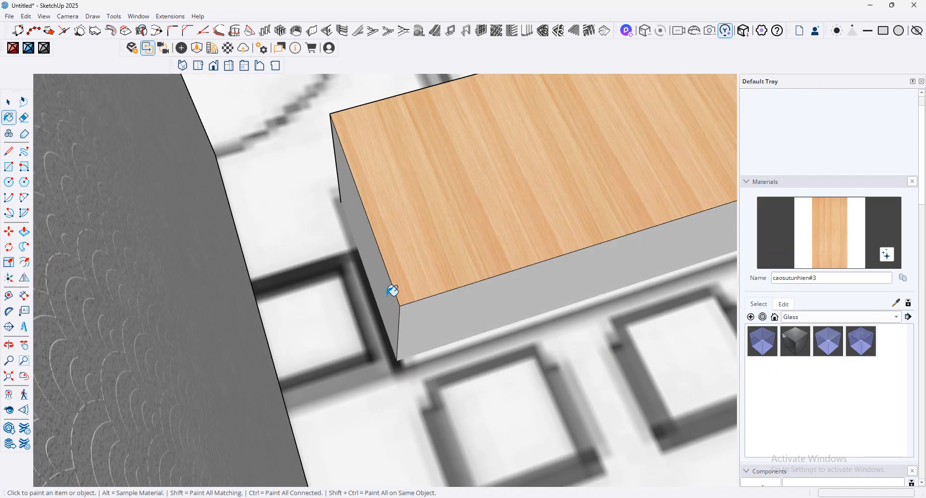
left_click(381, 277)
scroll(427, 276, "down", 2)
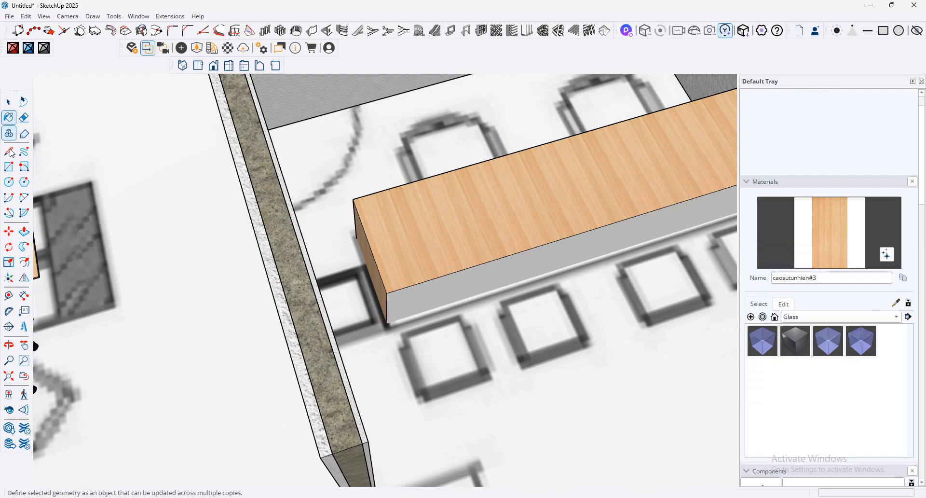
Step: Push/Pull the long table's top and its end face as new faces, 2" each, to form a tabletop and end panel
left_click(24, 232)
left_click(419, 279)
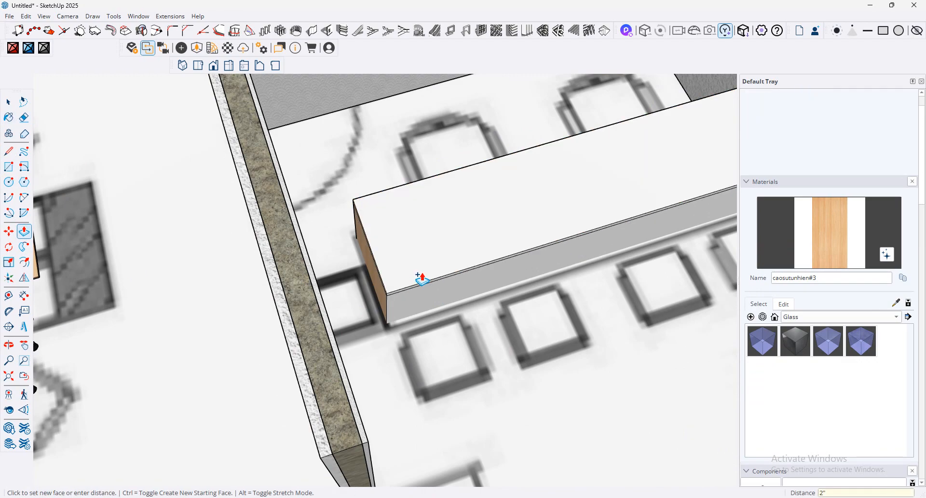
scroll(420, 280, "up", 5)
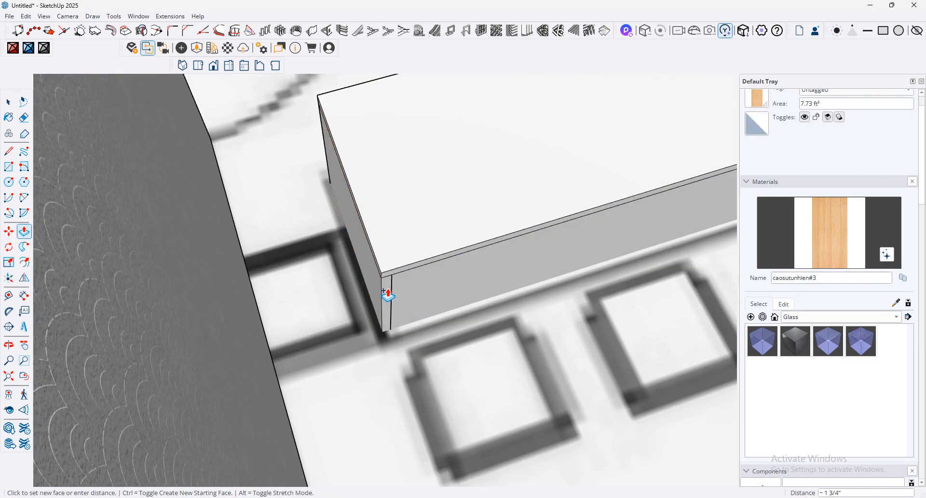
type("2")
key("Return")
Step: Paint the new tabletop, its long edges and the end panel with the caosutunhien#3 wood
key("b")
left_click(397, 247)
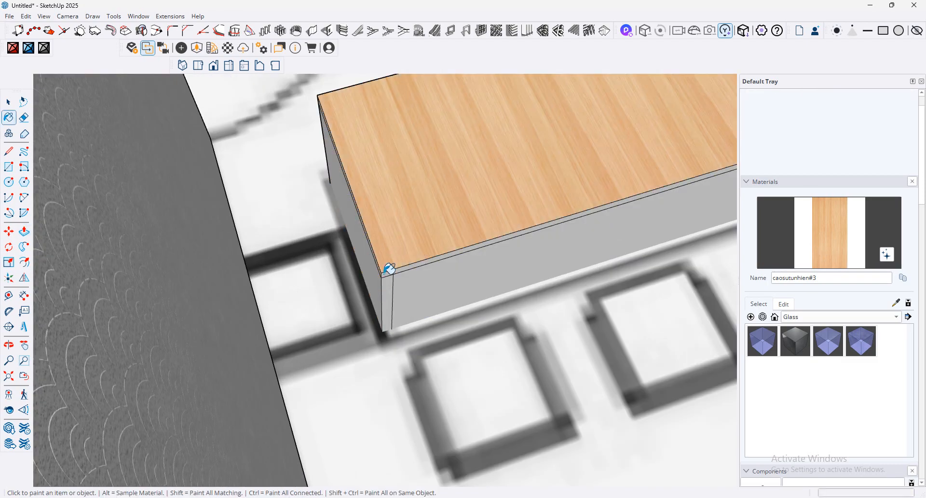
left_click(401, 267)
left_click(386, 292)
mouse_move(387, 292)
middle_mouse_down()
mouse_move(420, 242)
mouse_move(629, 179)
mouse_move(428, 161)
mouse_move(319, 254)
mouse_move(339, 323)
mouse_move(124, 283)
middle_mouse_up()
left_click(330, 309)
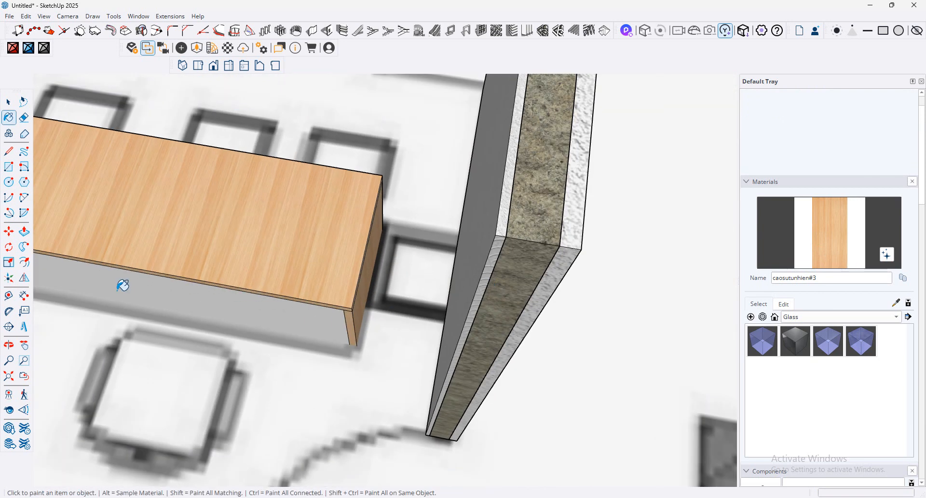
Step: Push/Pull the grey faces on both long sides of the table beneath the tabletop, the second by about 1 7/8"
key("p")
left_click(250, 317)
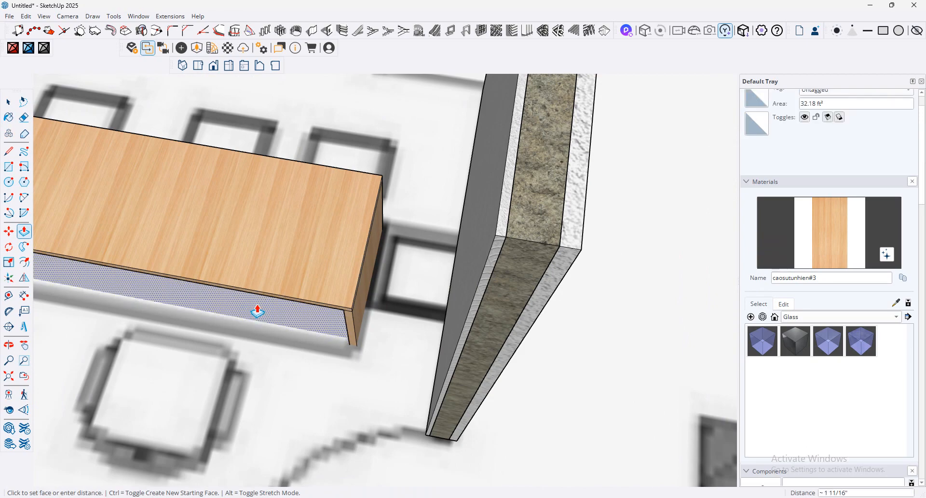
left_click(259, 298)
middle_click_drag(287, 207, 548, 264)
left_click(460, 397)
left_click(464, 396)
scroll(548, 264, "down", 3)
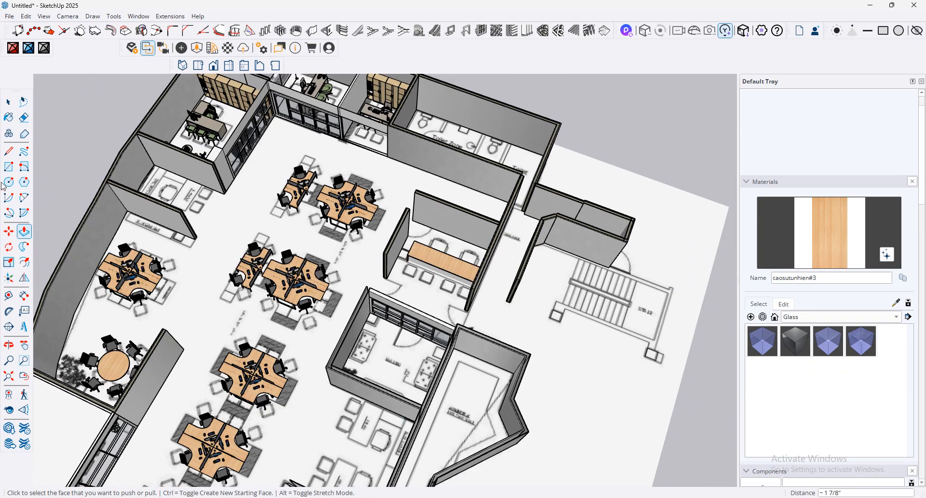
Step: Switch to Claude, send the request "make a dinning table's chair", and return to the SketchUp model
left_click(9, 166)
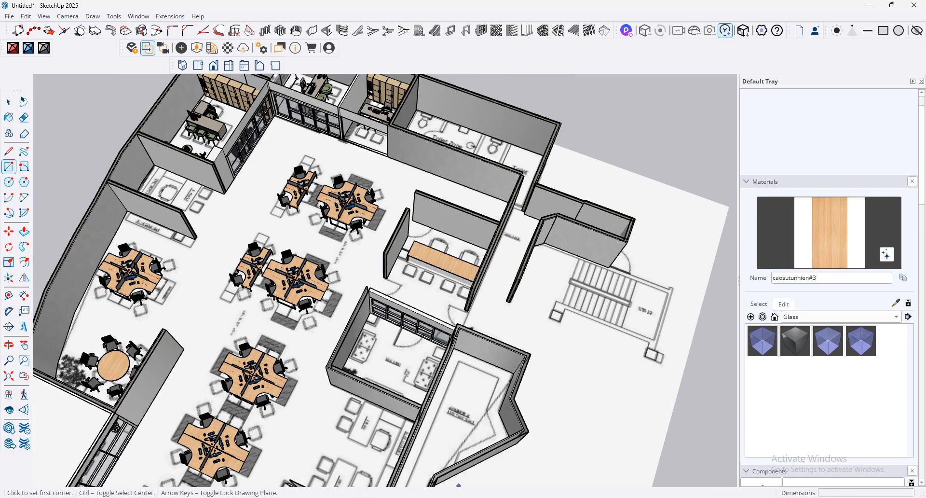
key("super")
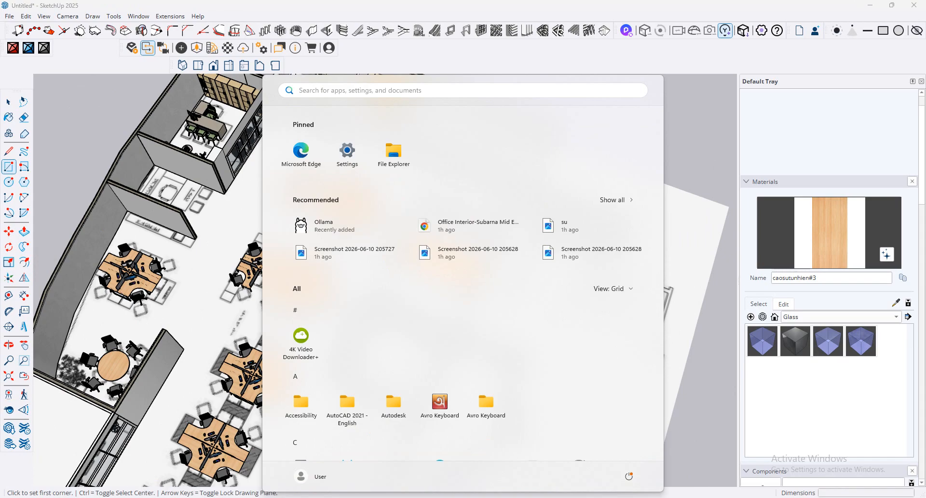
type("c")
left_click(312, 155)
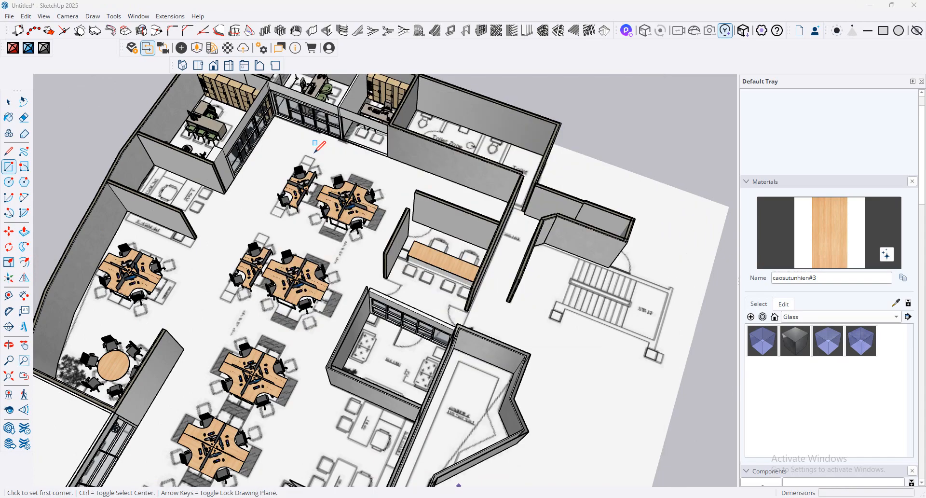
mouse_move(570, 497)
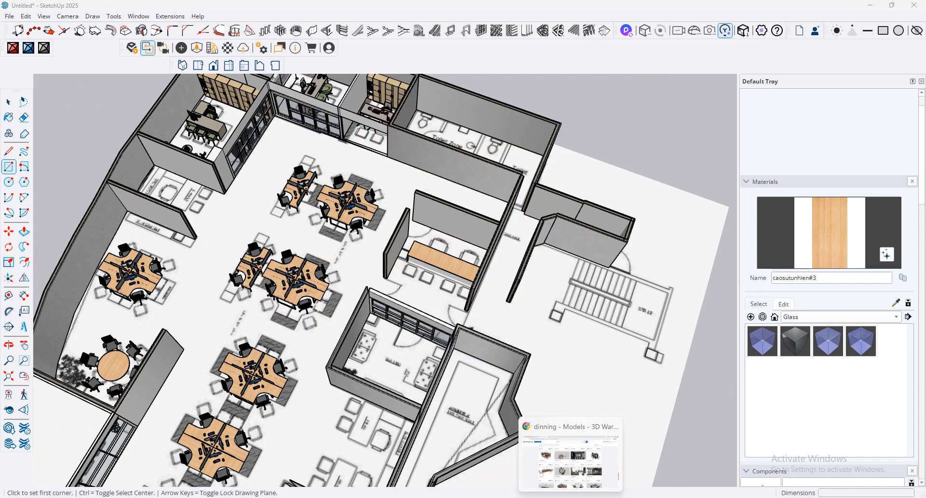
left_click(581, 463)
left_click(580, 459)
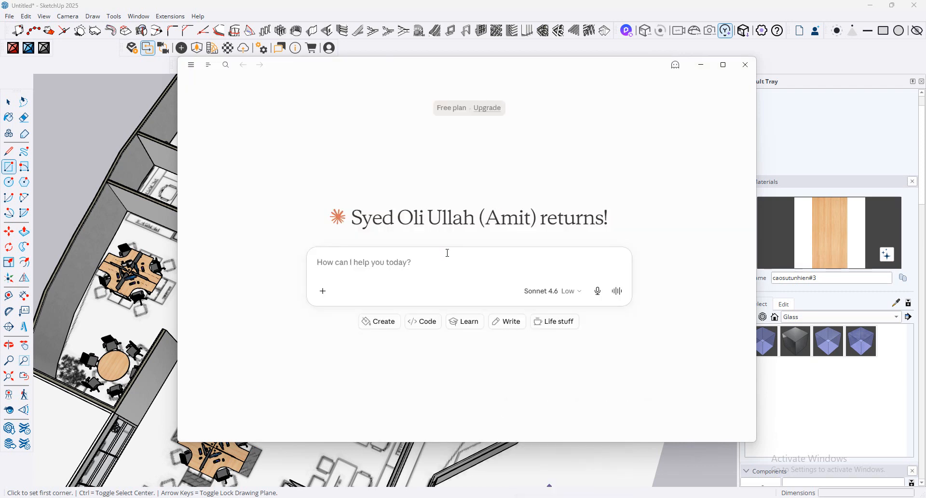
type("m")
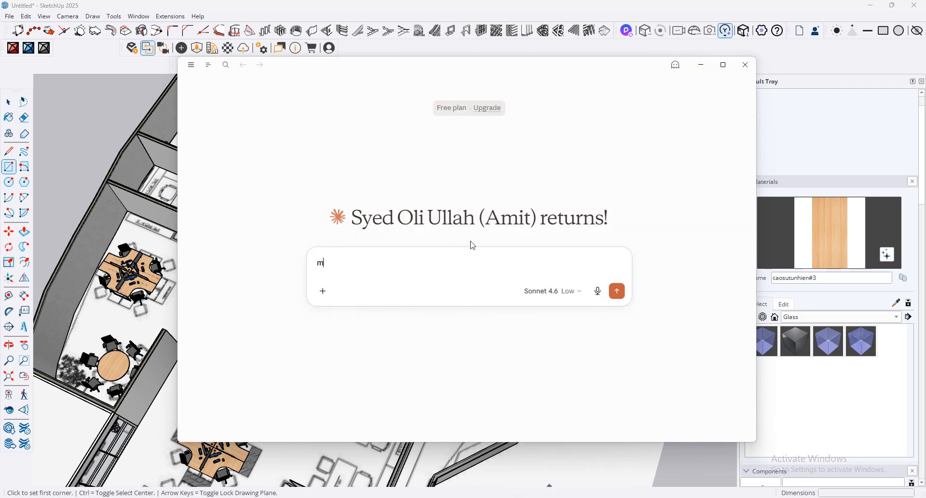
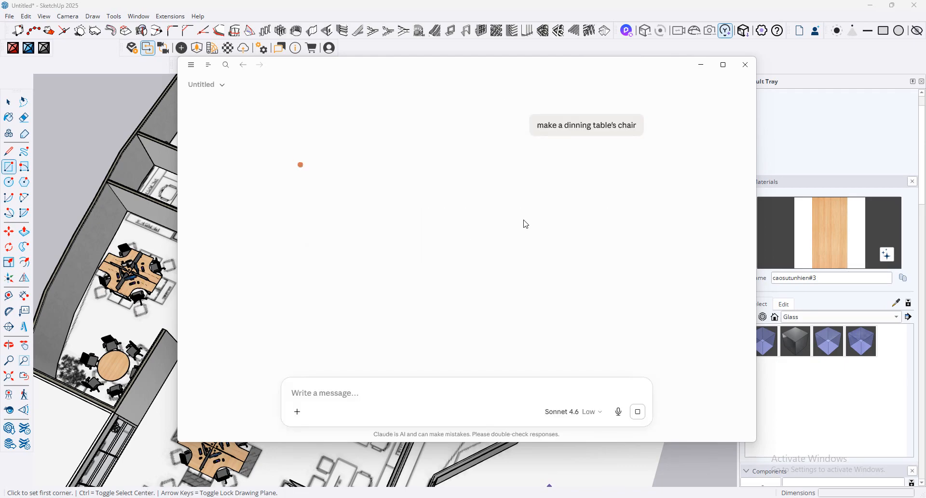
left_click(702, 65)
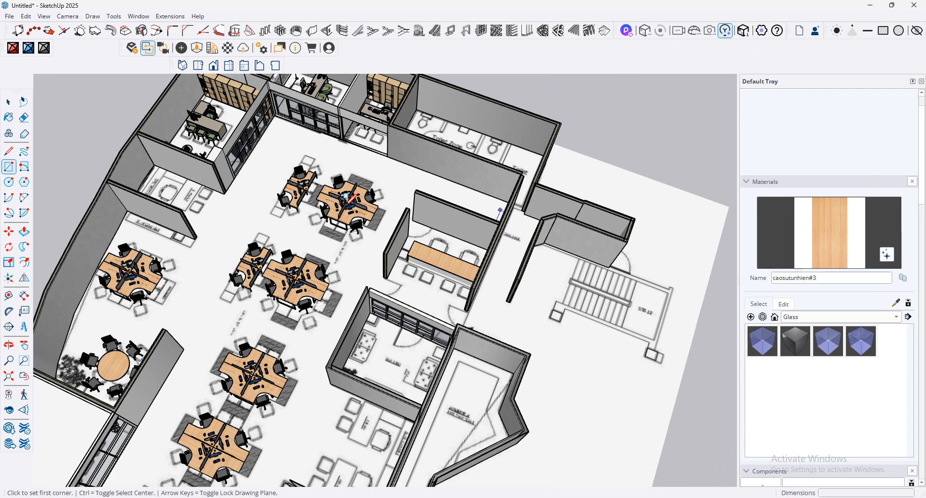
Step: Search 3D Warehouse in the browser for "sofa" and check the mood board's images folder for reference
scroll(303, 348, "down", 1)
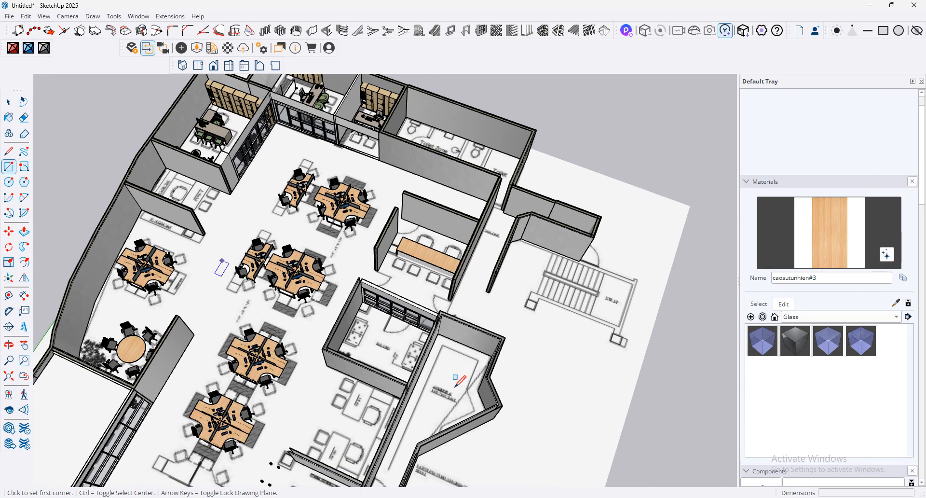
left_click(512, 497)
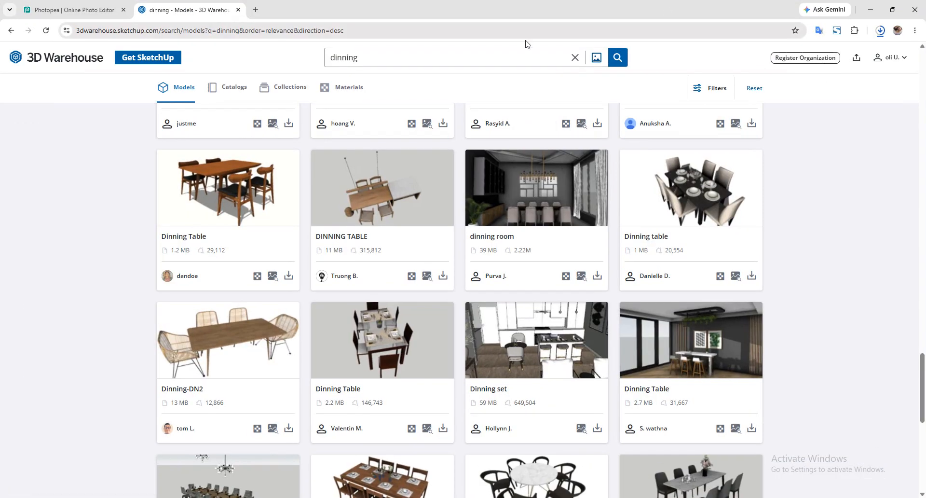
left_click_drag(457, 56, 202, 71)
key("Return")
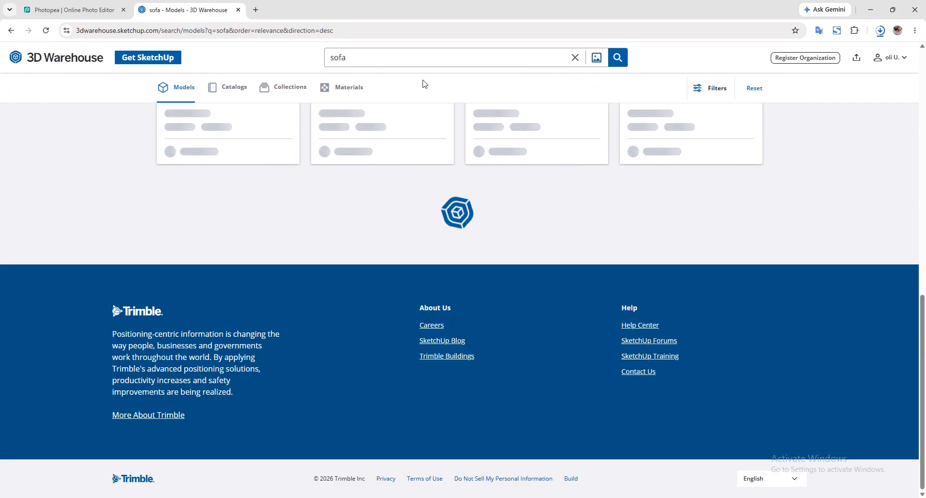
left_click(871, 6)
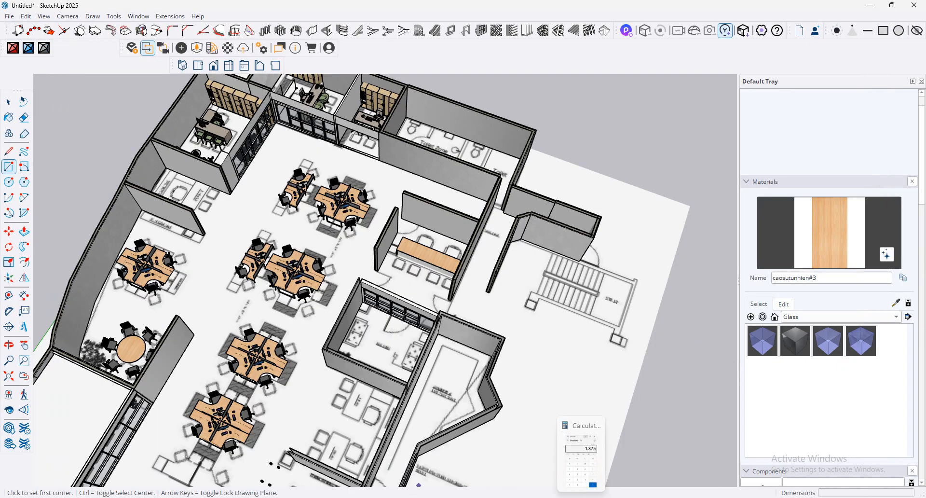
left_click(538, 497)
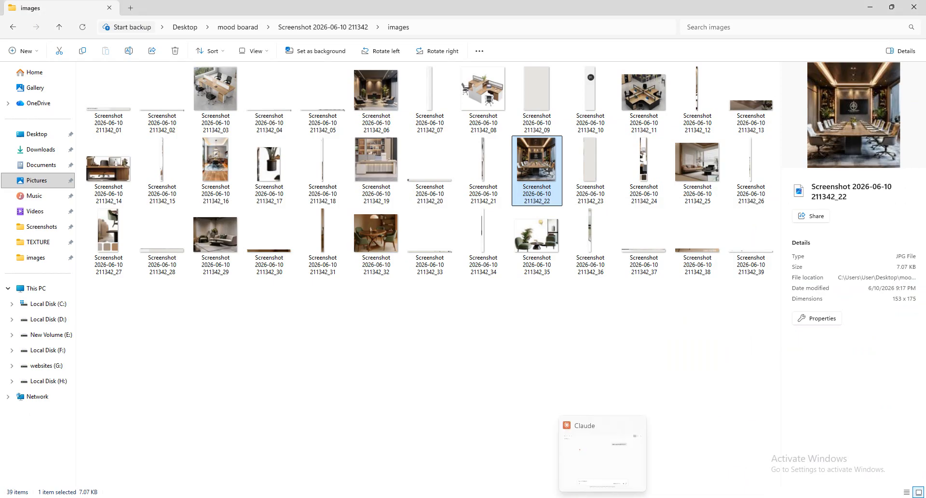
left_click(562, 497)
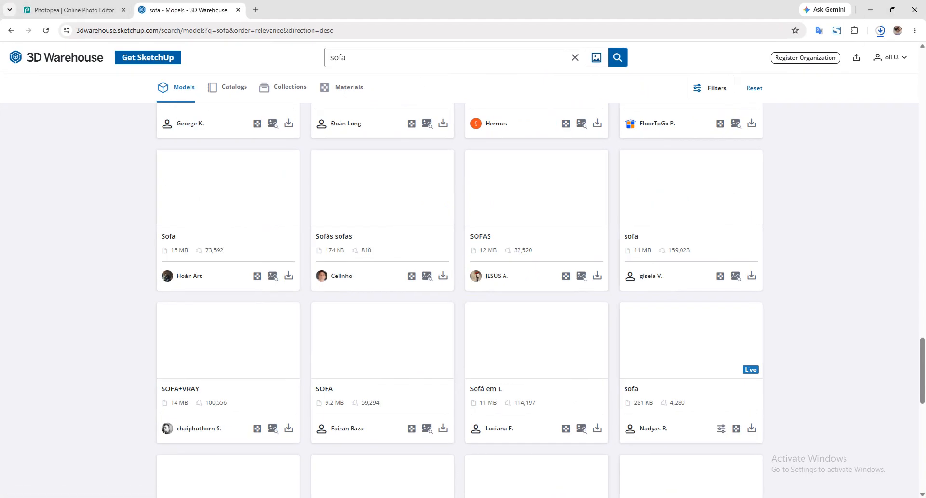
left_click(538, 497)
Step: Import the Sofa model from the Downloads folder and place it in the small room with the glazed partition
left_click(11, 17)
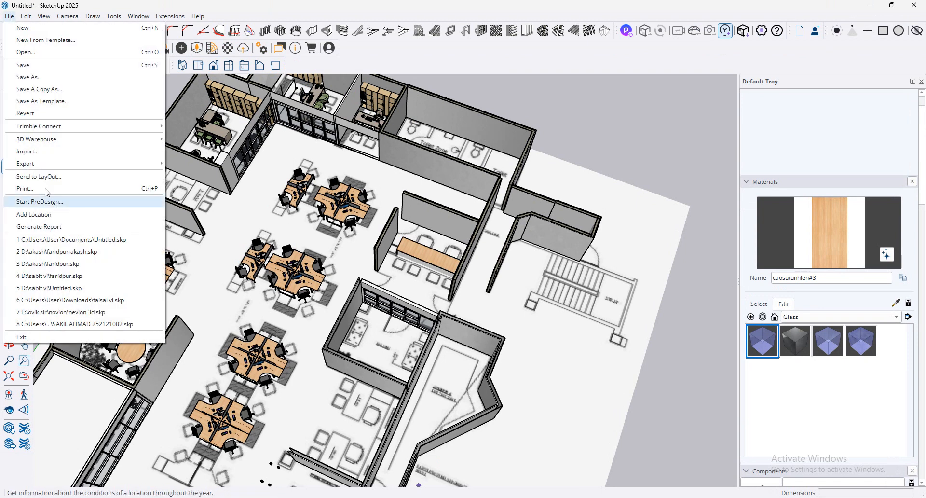
left_click(41, 151)
scroll(231, 158, "down", 6)
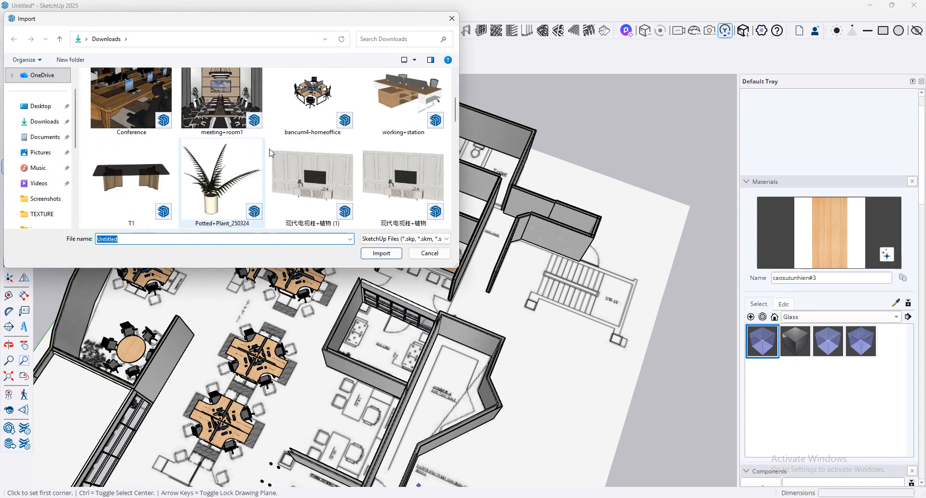
scroll(270, 153, "down", 10)
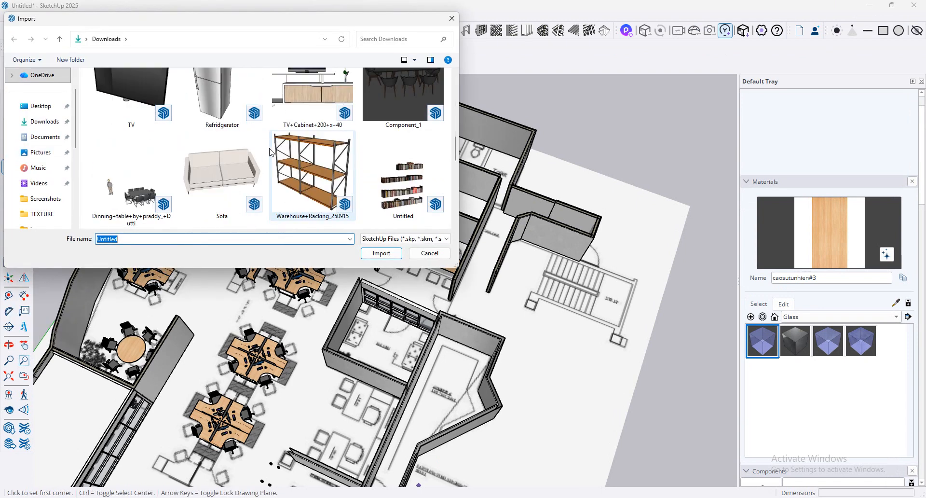
scroll(270, 153, "down", 10)
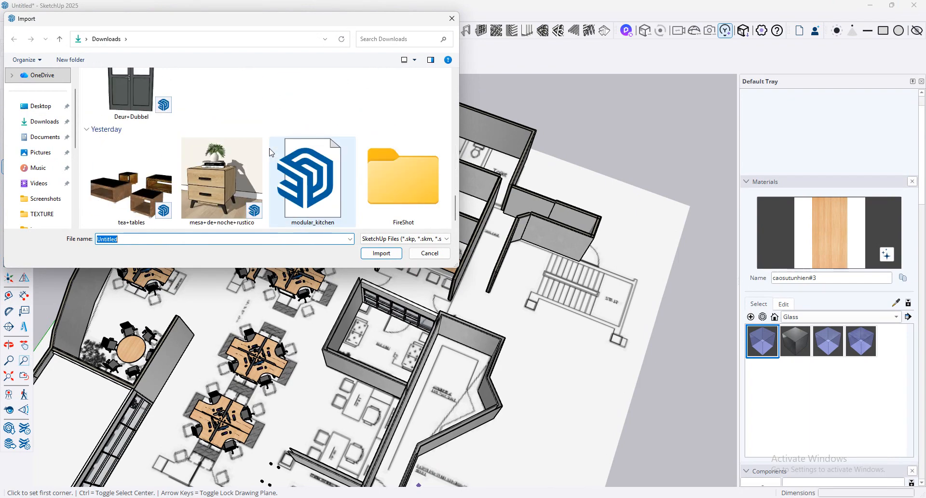
scroll(271, 152, "up", 3)
scroll(293, 161, "up", 3)
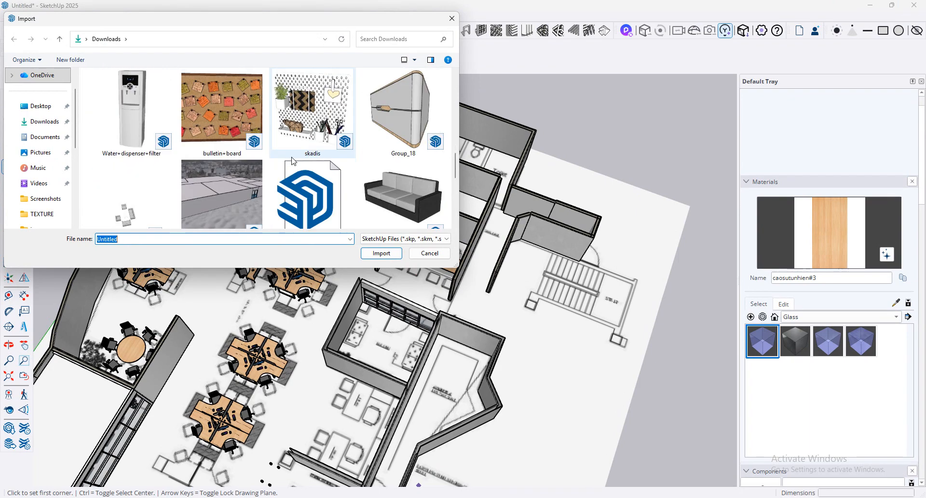
double_click(293, 159)
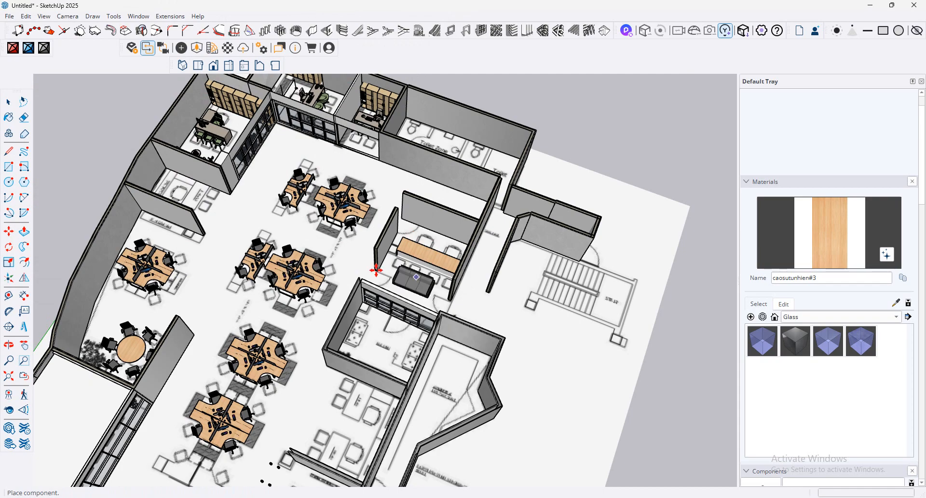
left_click(382, 327)
scroll(386, 330, "up", 3)
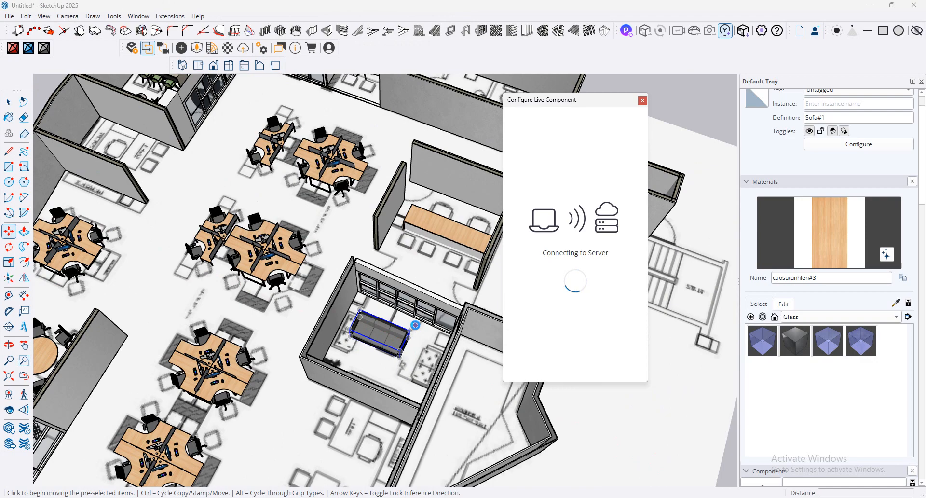
left_click(642, 100)
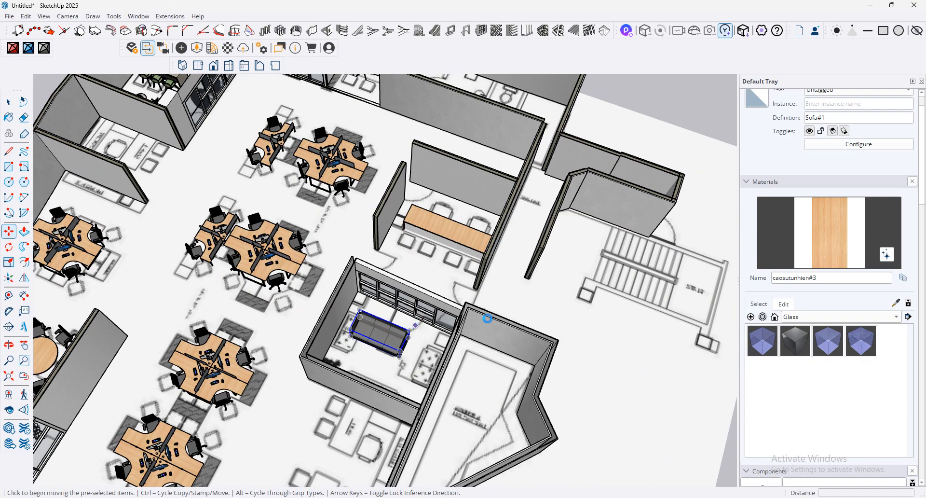
right_click(406, 328)
mouse_move(516, 310)
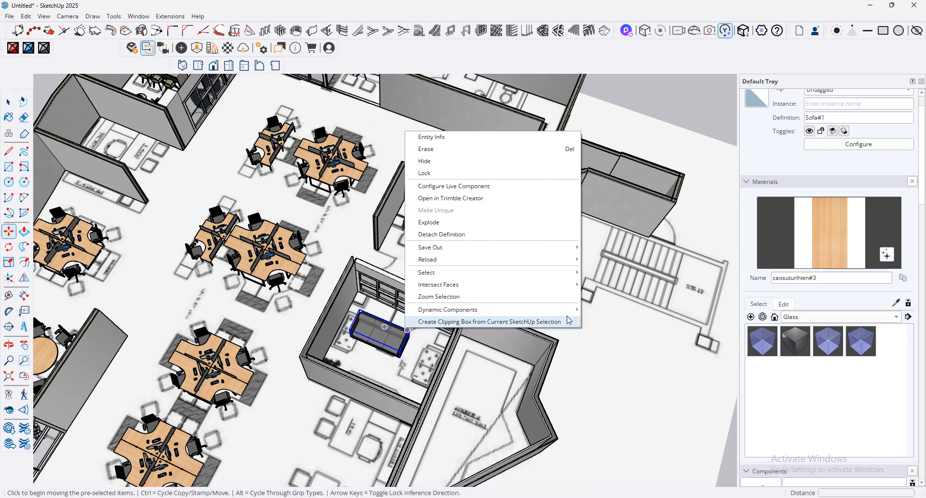
mouse_move(570, 315)
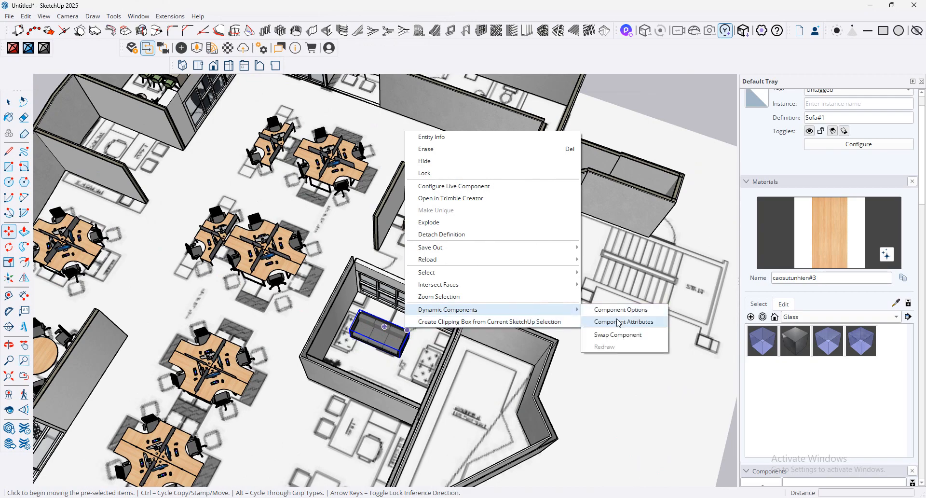
left_click(647, 334)
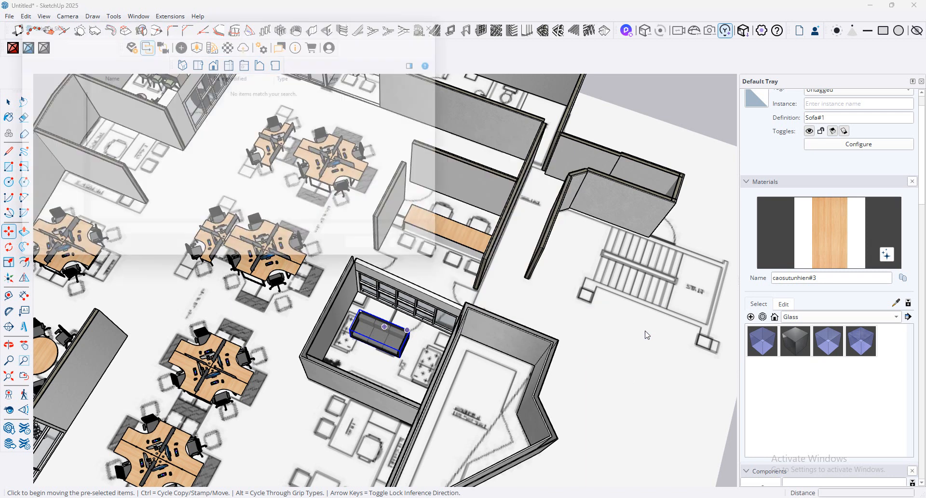
left_click(430, 254)
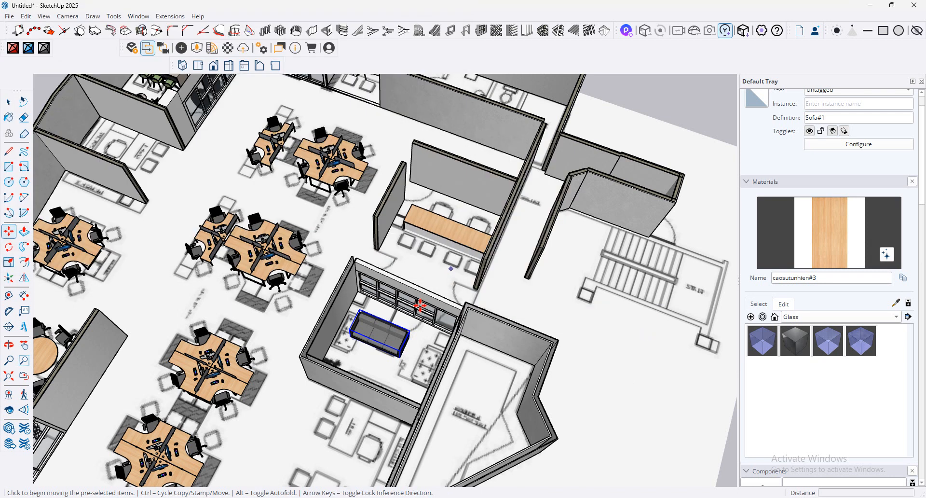
Step: Examine the sofa's dynamic component attributes and available functions, and close the attributes window
right_click(390, 331)
mouse_move(555, 318)
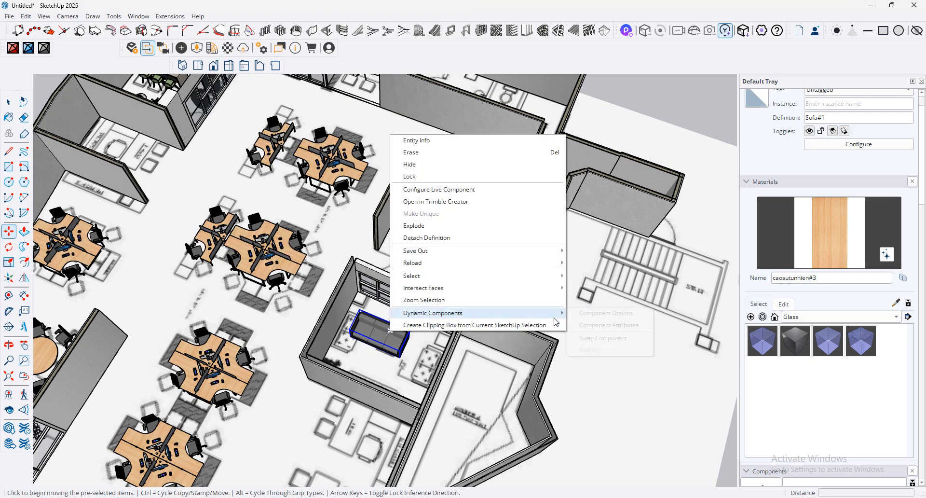
left_click(599, 325)
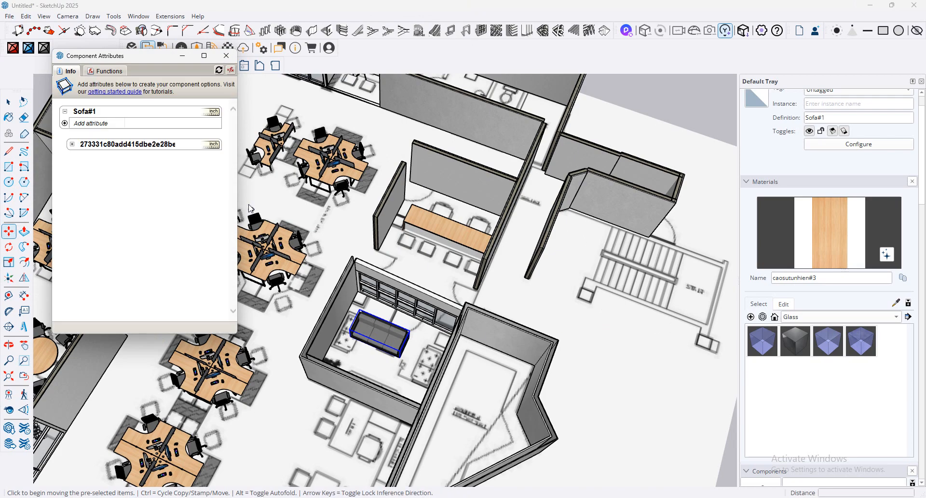
left_click(101, 73)
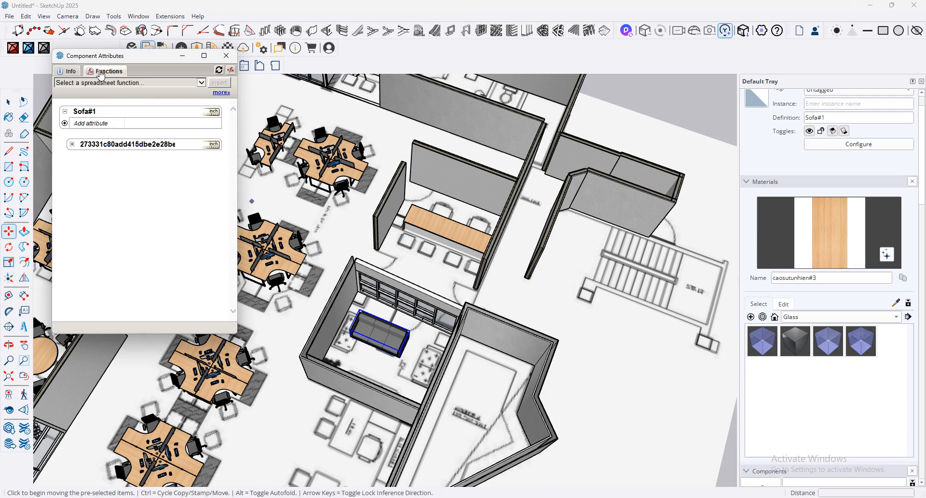
left_click(227, 56)
Step: Rotate the sofa so its seats face the glazed partition and move it against the opposite wall
scroll(372, 333, "up", 6)
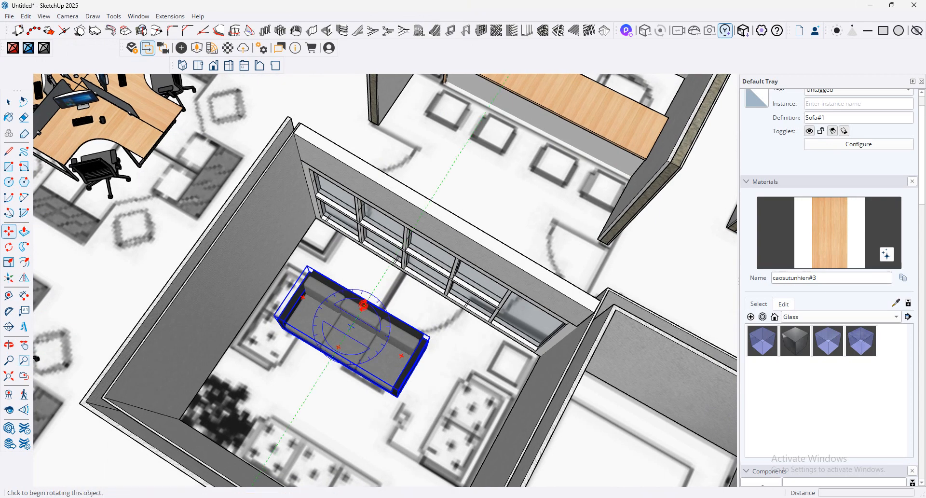
left_click(362, 302)
left_click(302, 401)
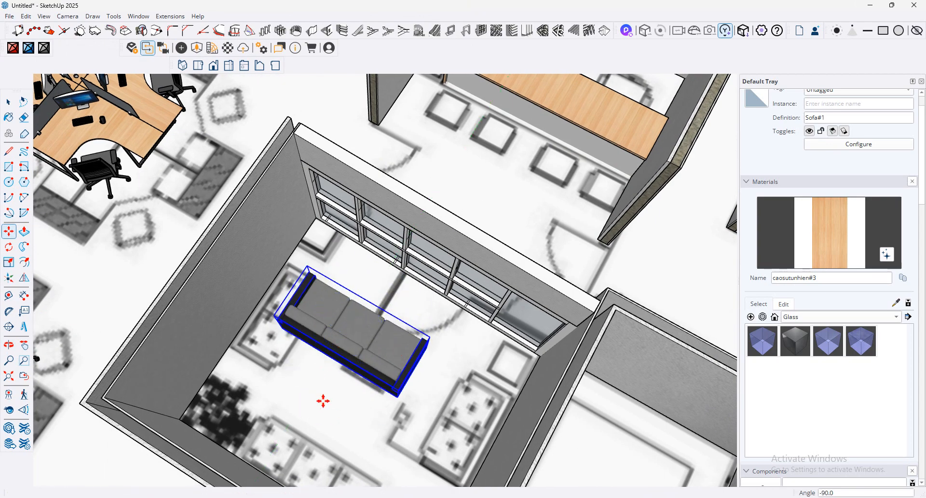
left_click(341, 407)
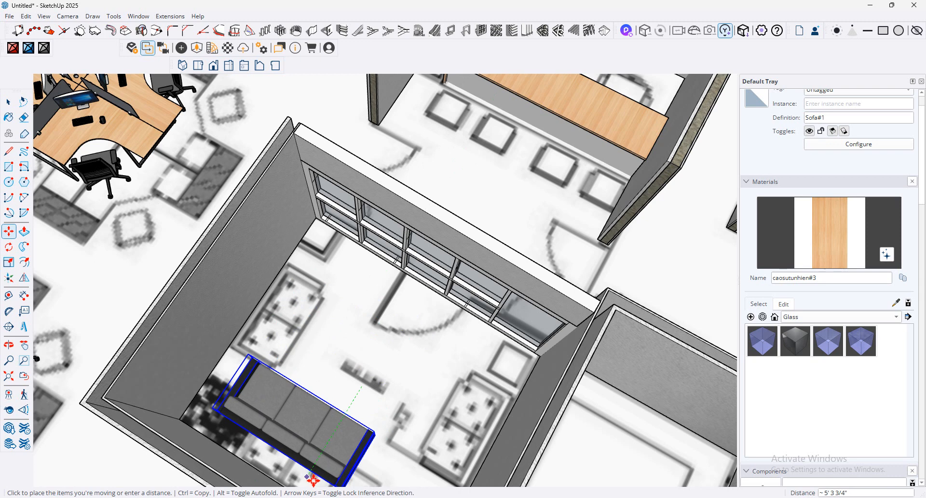
middle_click_drag(314, 482, 273, 376)
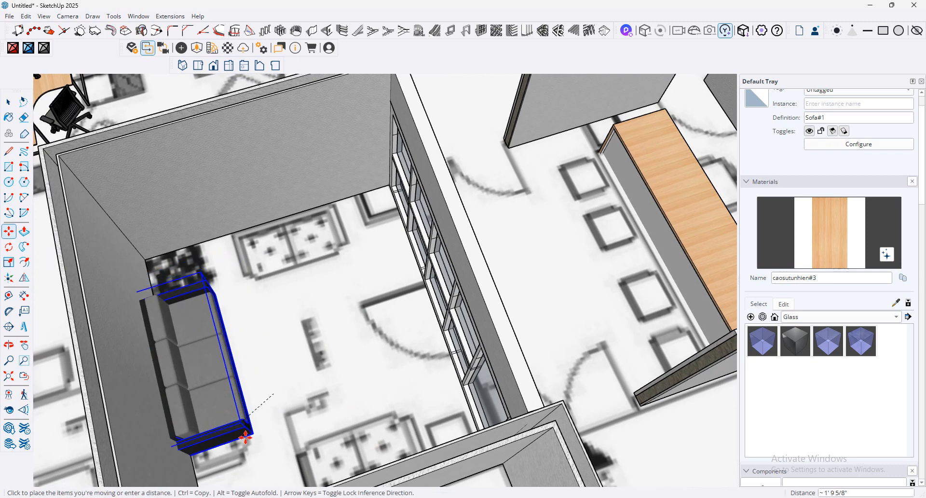
left_click(244, 439)
scroll(290, 309, "up", 3)
scroll(188, 299, "down", 3)
left_click(175, 314)
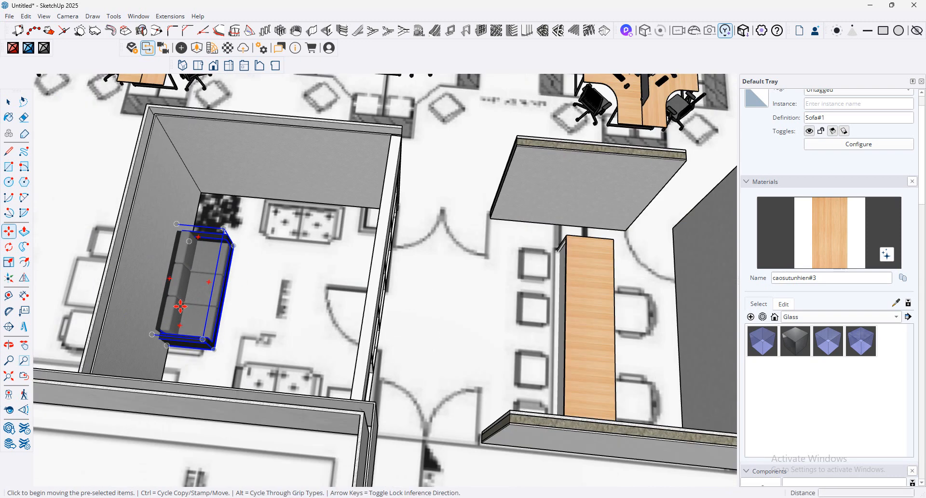
left_click(198, 304)
Step: Check the dynamic component options of the placed sofa and close the options window
scroll(196, 289, "up", 3)
right_click(198, 252)
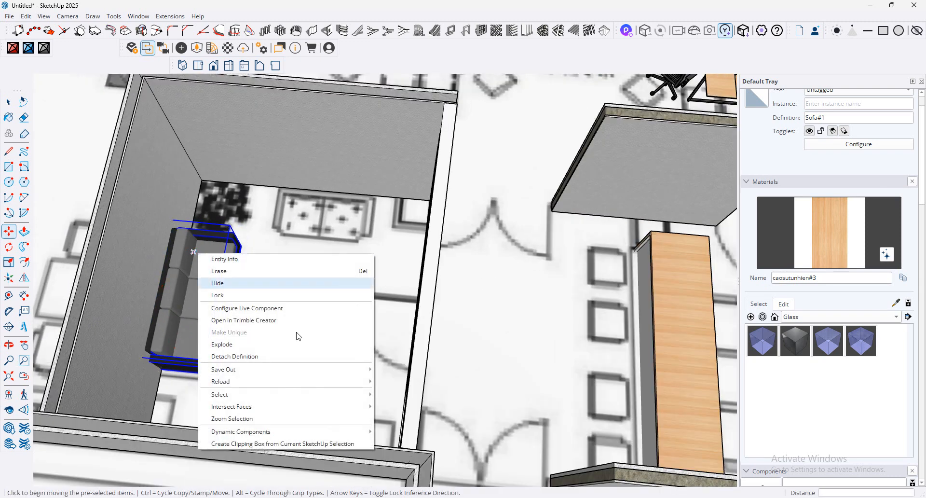
mouse_move(363, 432)
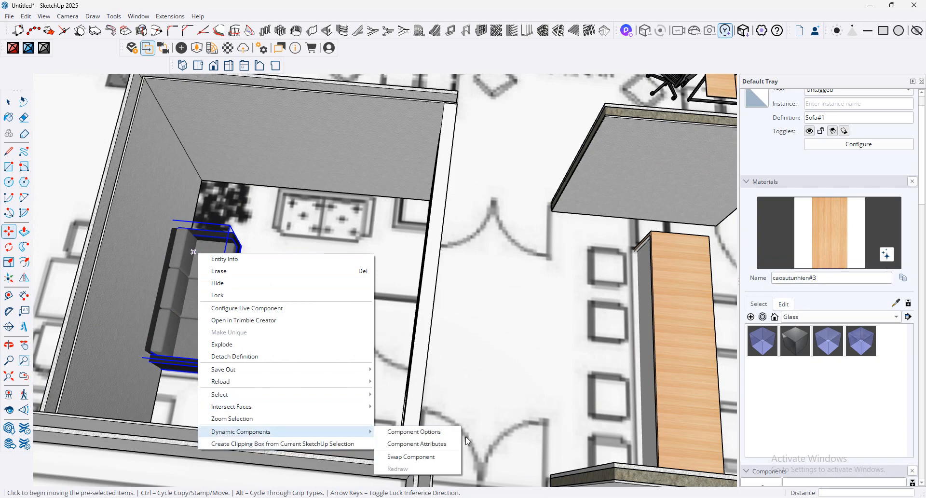
left_click(415, 432)
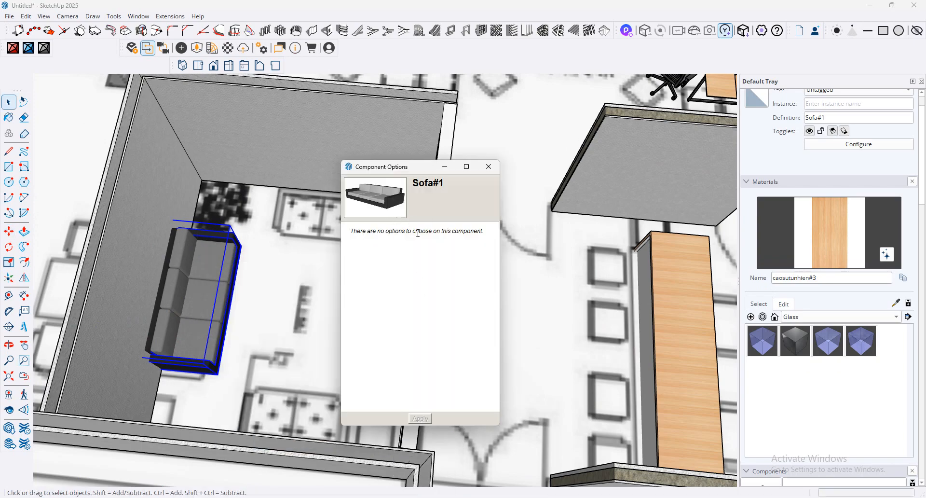
left_click(483, 175)
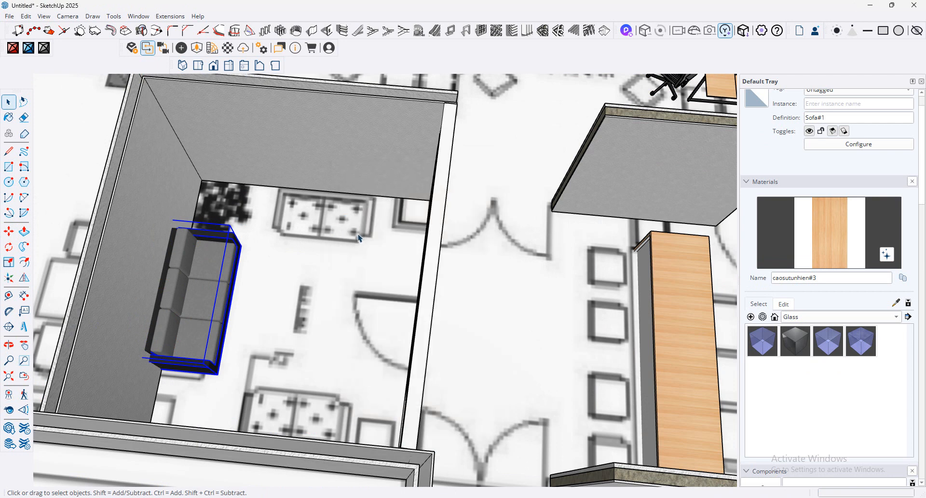
Step: Nudge the sofa into position along the wall behind it, finishing with a move of about 4 5/16 inches
scroll(360, 219, "down", 3)
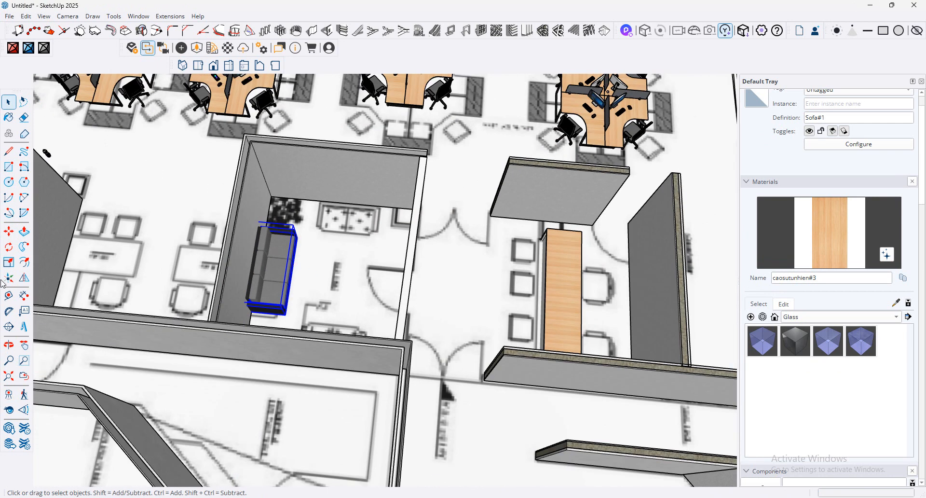
left_click(9, 231)
left_click(267, 281)
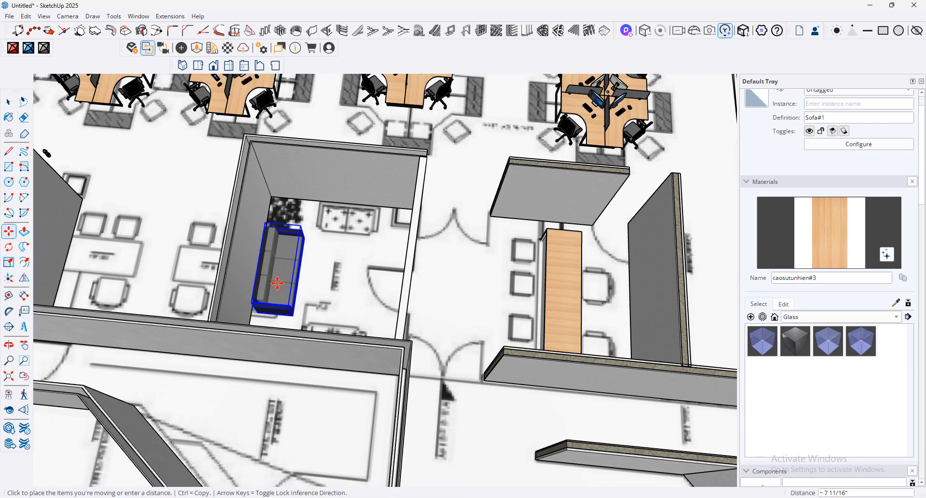
left_click(276, 283)
scroll(291, 248, "up", 2)
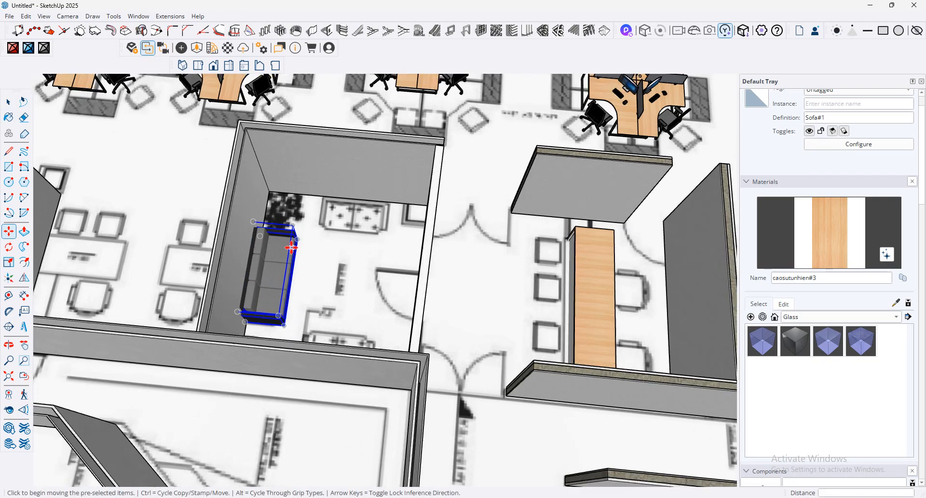
scroll(292, 247, "up", 2)
left_click(291, 245)
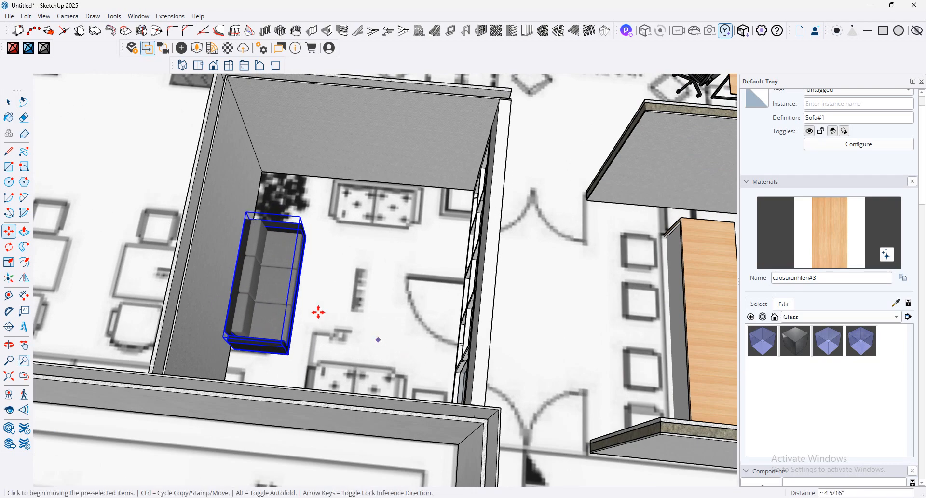
Step: Draw a 50-sided circle of about 10.4 ft² on the floor in front of the sofa and Push/Pull it up 16 inches
left_click(9, 183)
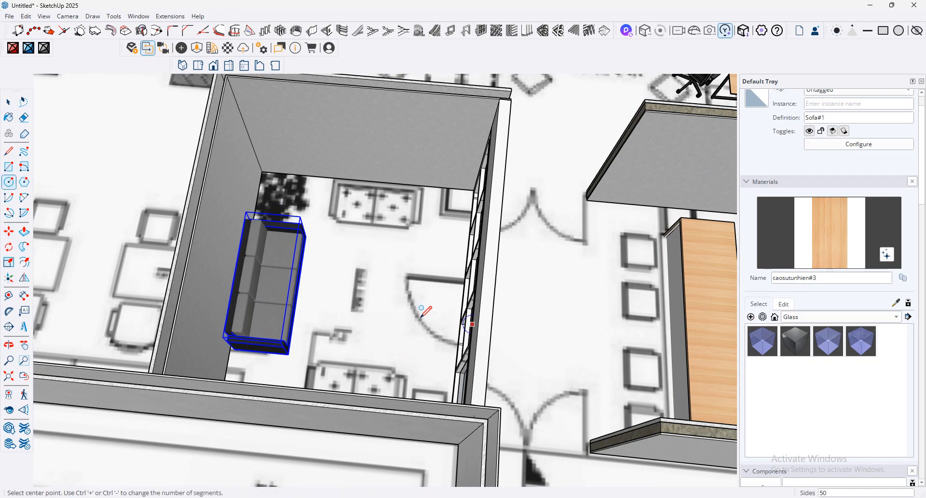
left_click(349, 295)
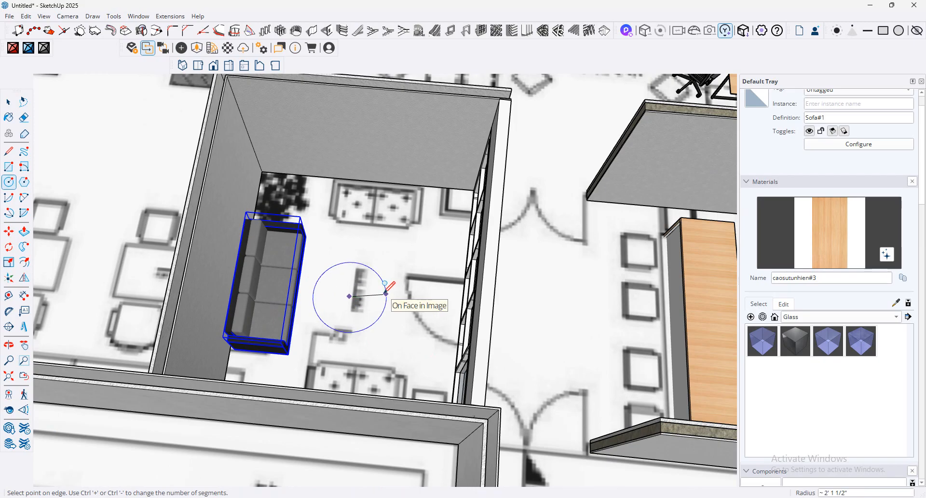
left_click(380, 293)
left_click(23, 232)
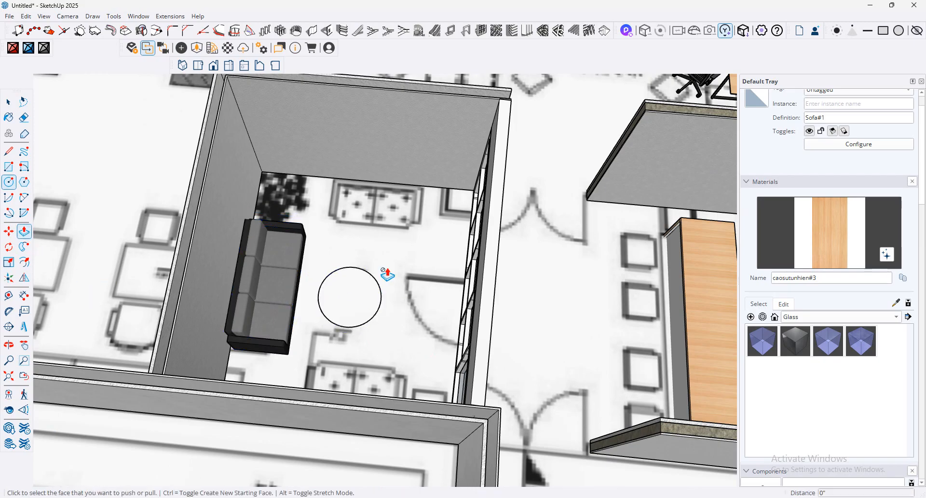
left_click(365, 303)
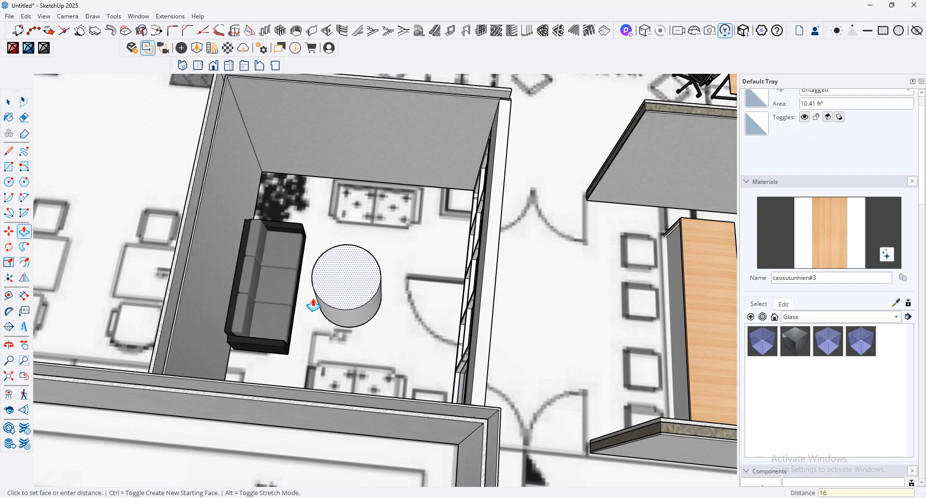
key("Return")
Step: Push/Pull the cylinder's top face up 2 inches as a new starting face to form a separate tabletop layer
scroll(331, 307, "up", 5)
middle_click_drag(331, 307, 378, 217)
scroll(393, 258, "up", 5)
left_click(396, 280)
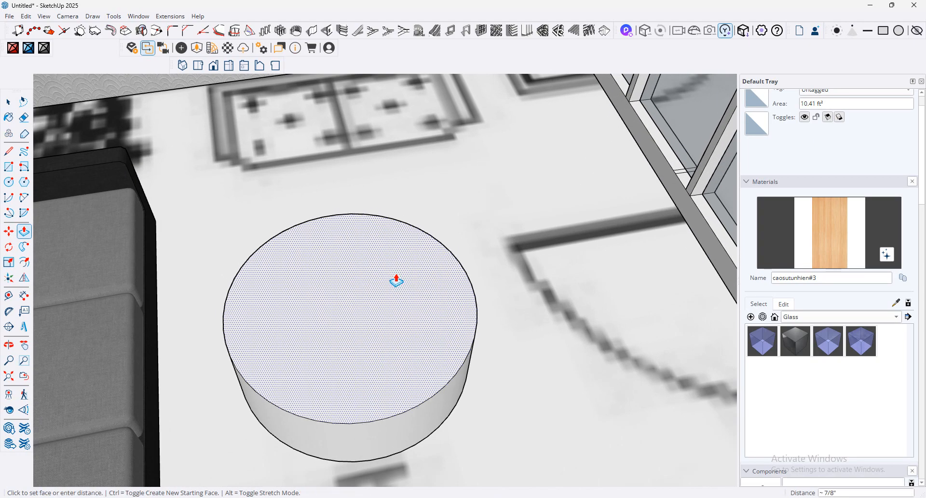
key("ctrl")
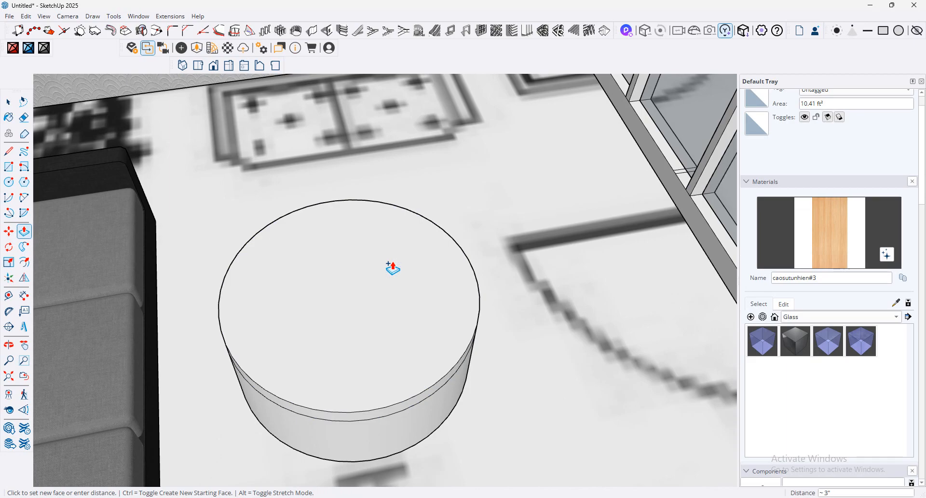
type("\"")
Step: Paint the round table's top face and the tabletop's edge with the wood material caosutunhien#3
left_click(800, 255)
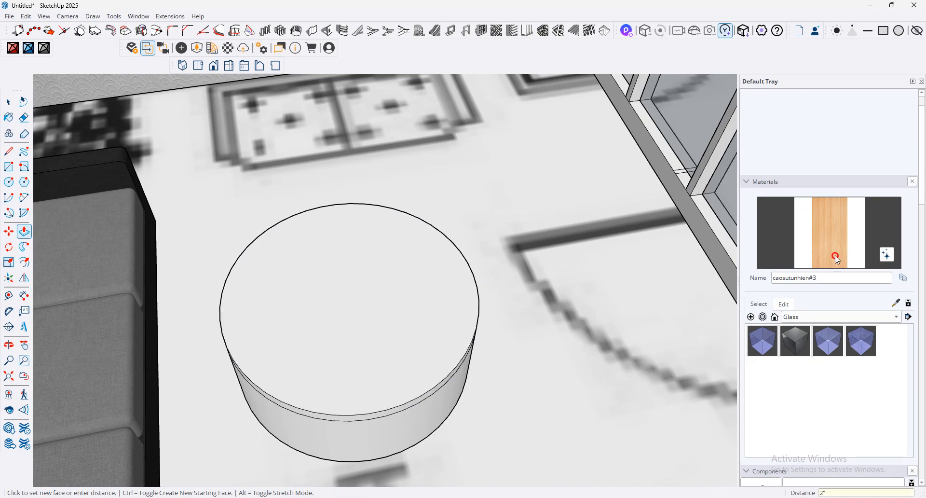
left_click(449, 362)
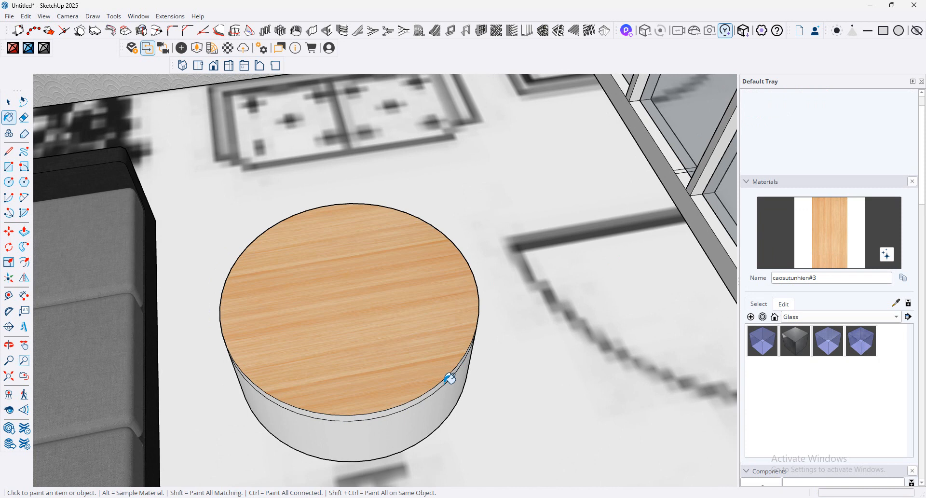
scroll(450, 378, "up", 4)
middle_click_drag(449, 379, 316, 224)
scroll(462, 261, "up", 5)
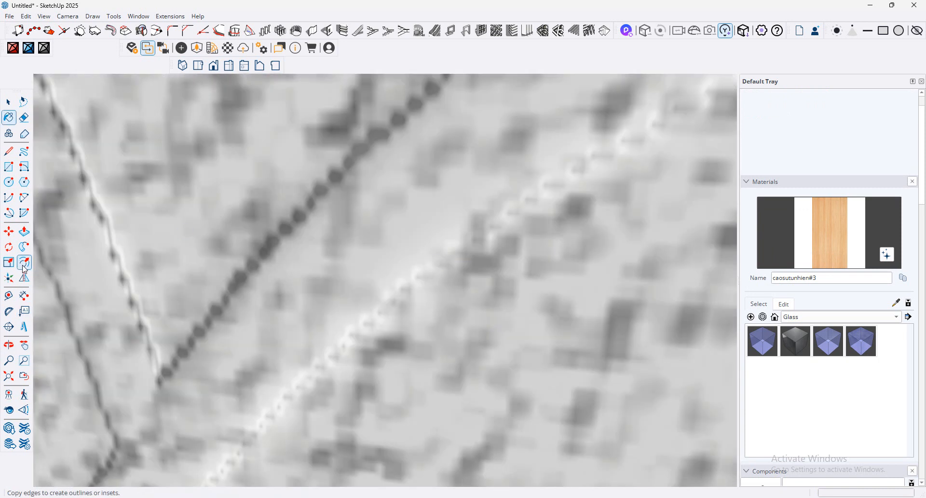
left_click(24, 377)
middle_click_drag(320, 234, 334, 285)
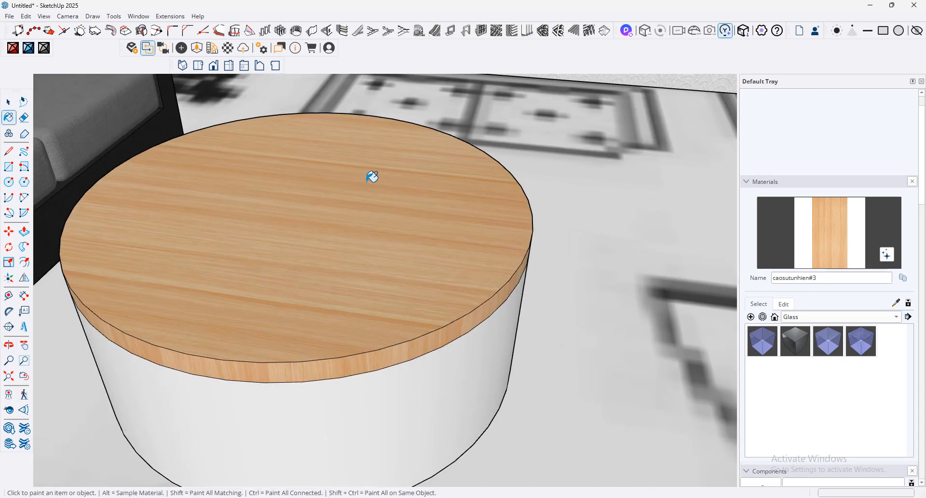
scroll(372, 177, "up", 5)
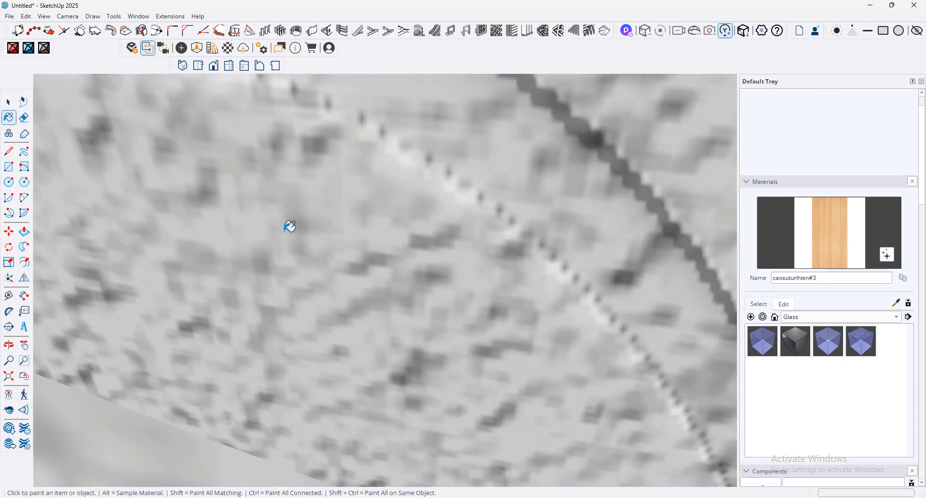
left_click(24, 377)
middle_click_drag(223, 292, 323, 306)
scroll(426, 212, "down", 4)
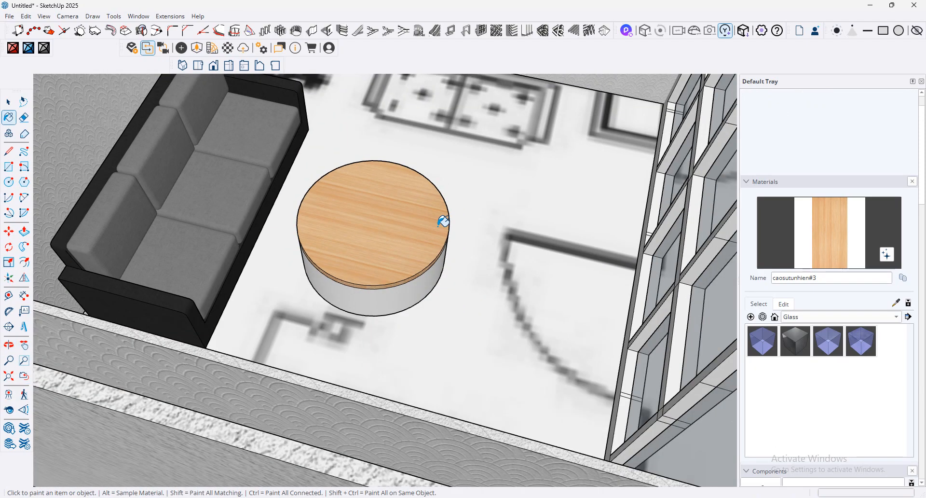
Step: Sample the sofa frame's dark material and recolour it light green with hue 90, saturation 51 and lightness 82
mouse_move(443, 222)
middle_mouse_down()
mouse_move(406, 295)
mouse_move(426, 206)
middle_mouse_up()
mouse_move(396, 263)
middle_mouse_down()
mouse_move(369, 265)
mouse_move(395, 254)
mouse_move(300, 190)
mouse_move(202, 143)
middle_mouse_up()
key("space")
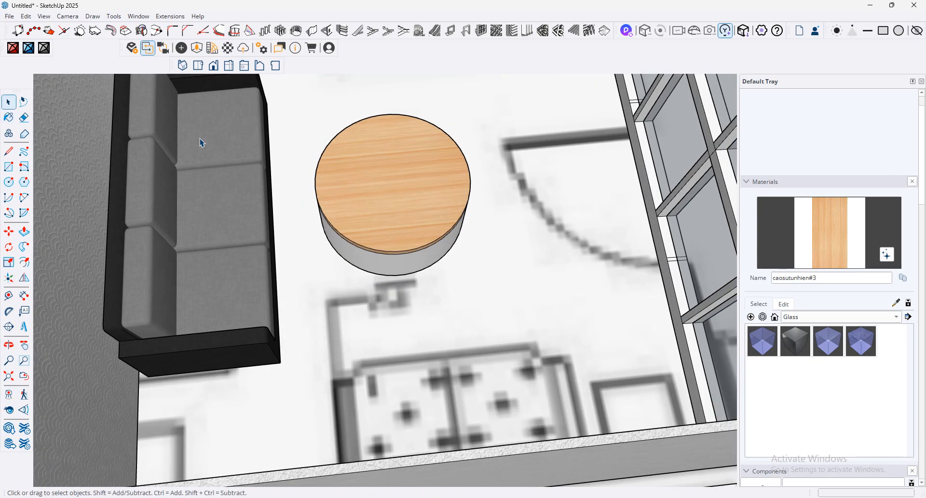
left_click(202, 143)
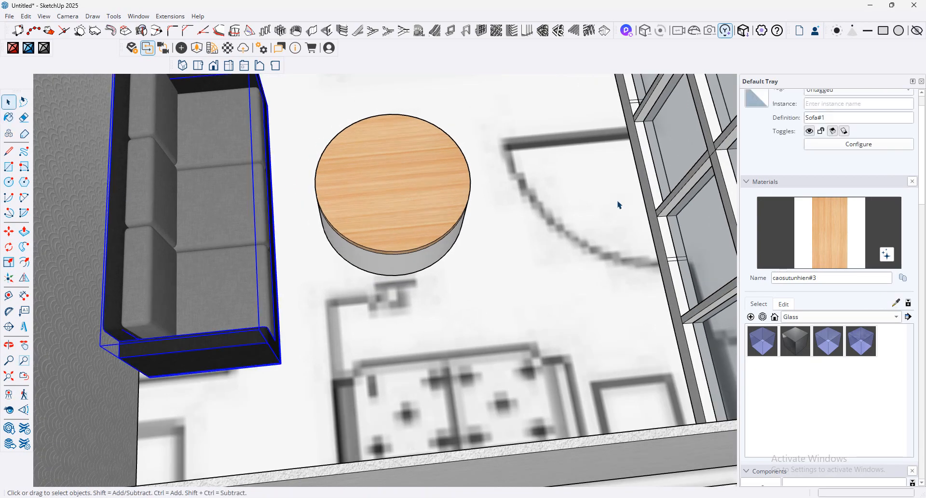
left_click(898, 303)
left_click(117, 194)
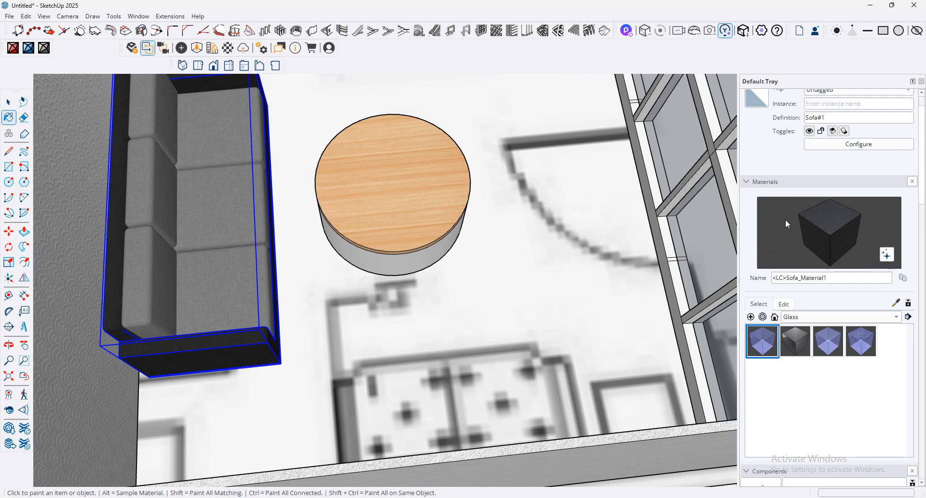
left_click(785, 304)
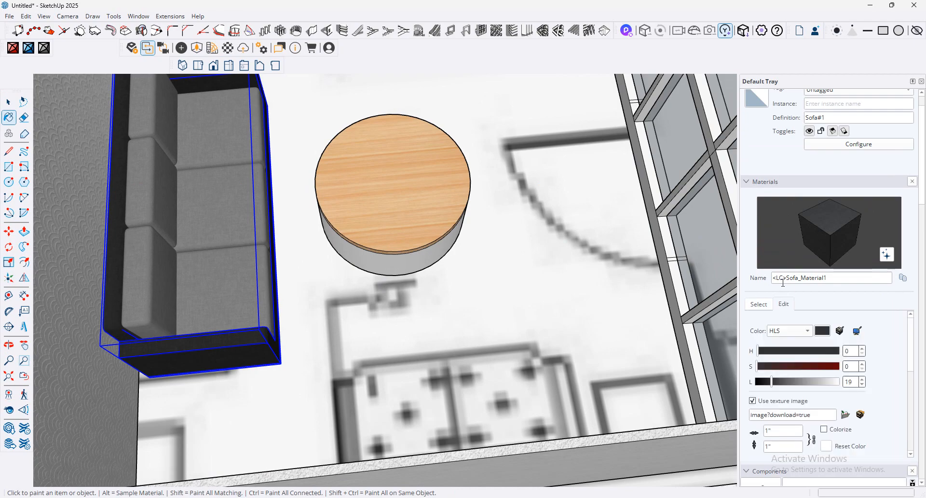
left_click(800, 370)
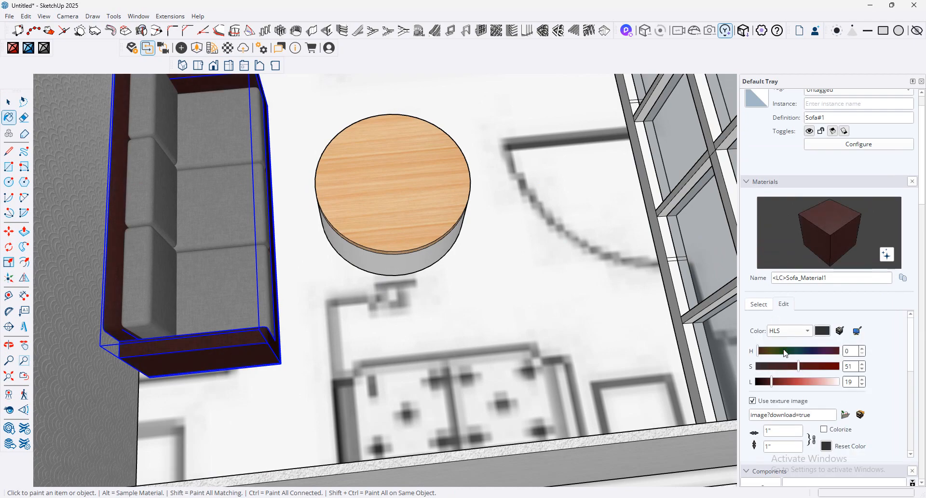
left_click(779, 352)
left_click(796, 381)
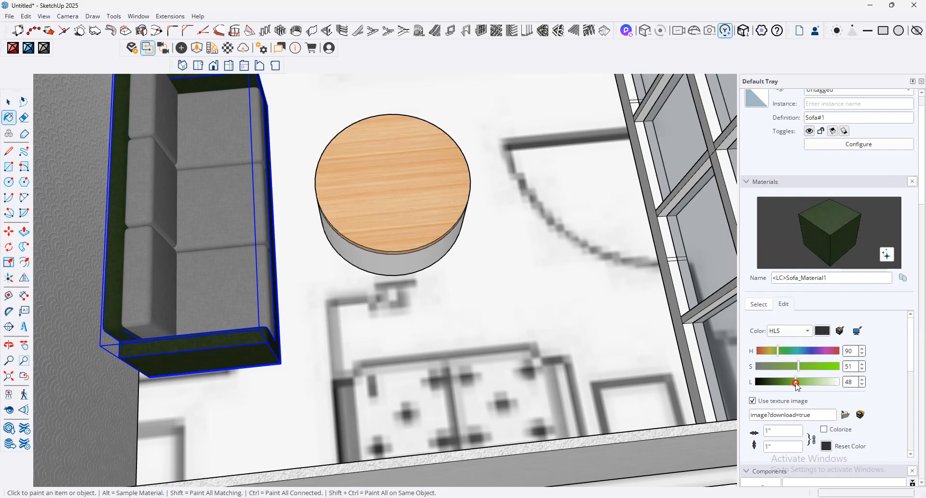
left_click_drag(814, 386, 823, 381)
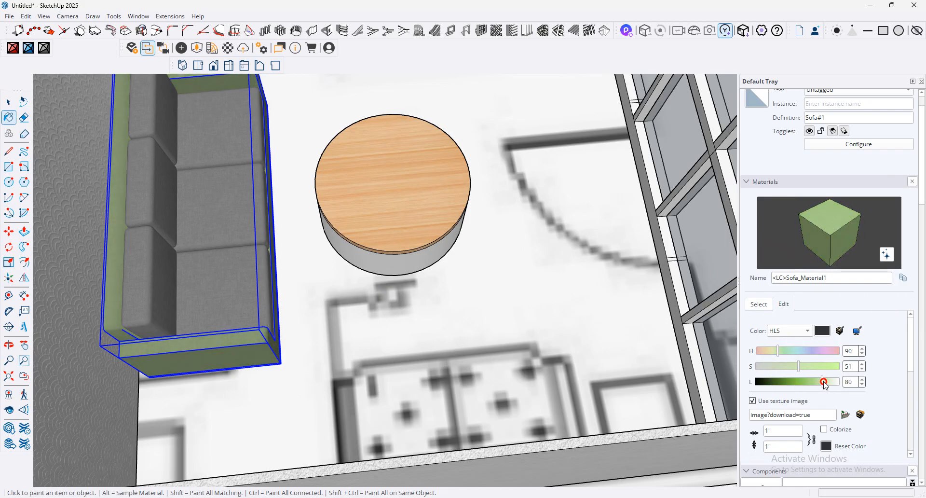
scroll(388, 248, "down", 8)
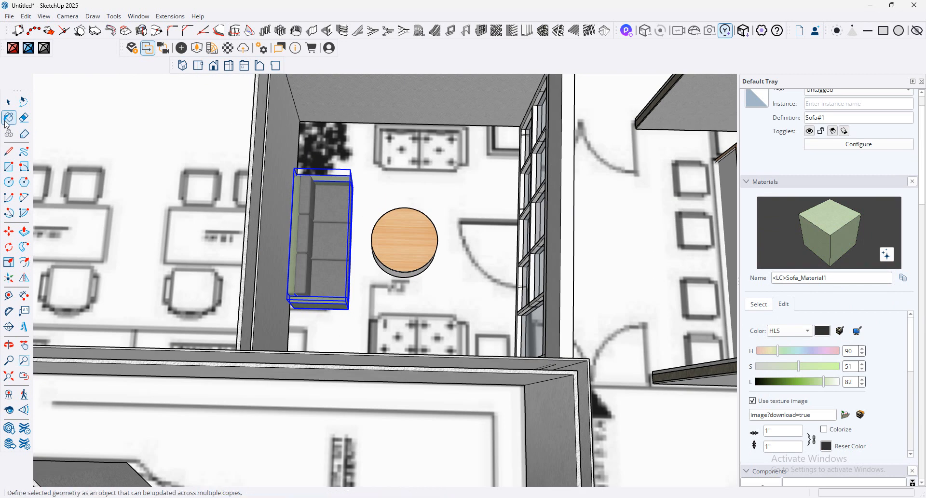
Step: Copy the sofa about 7' 4 1/4" across the room to the opposite side of the round table
left_click(8, 120)
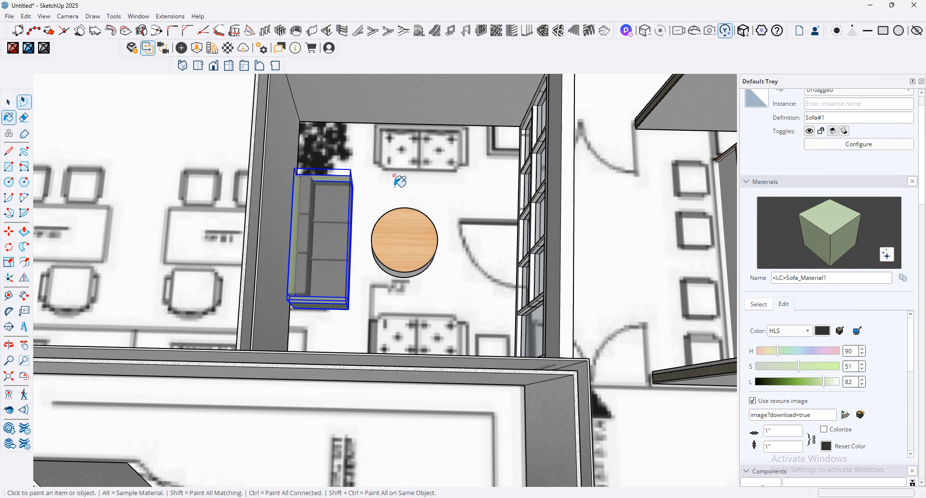
key("space")
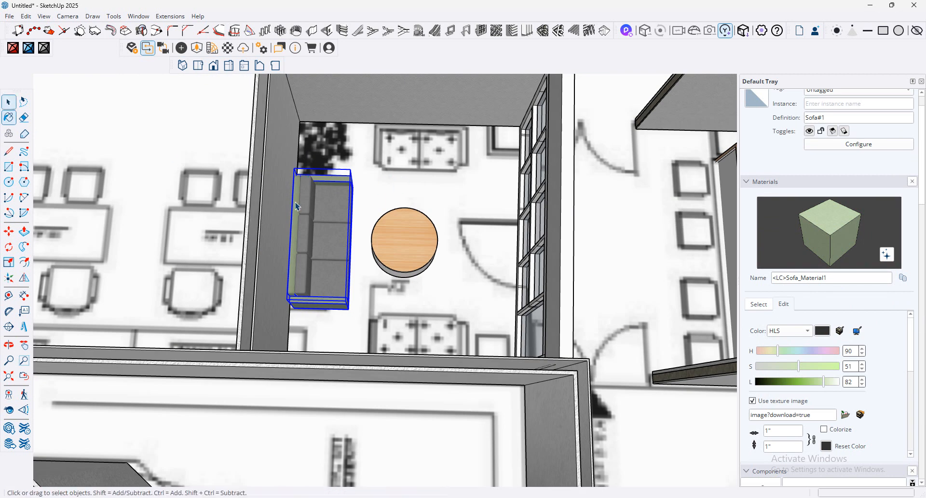
left_click(403, 224)
left_click(320, 231)
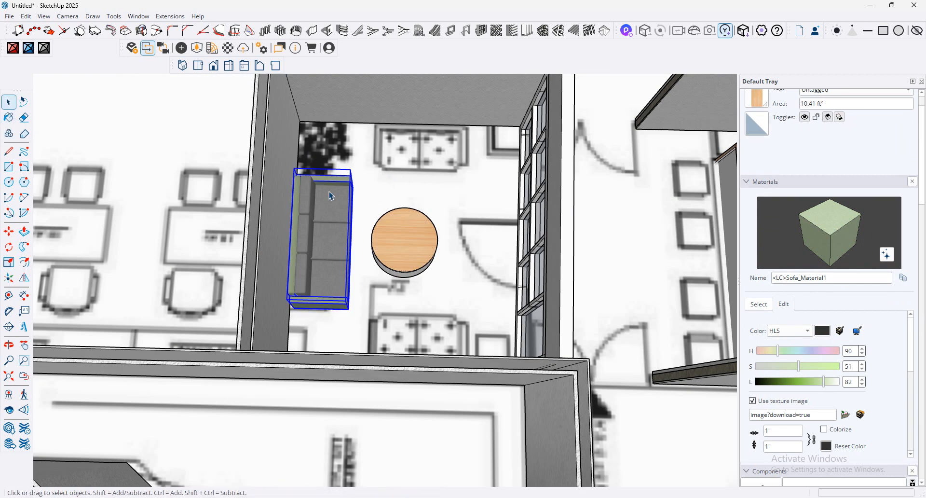
left_click(9, 232)
key("ctrl")
left_click(311, 231)
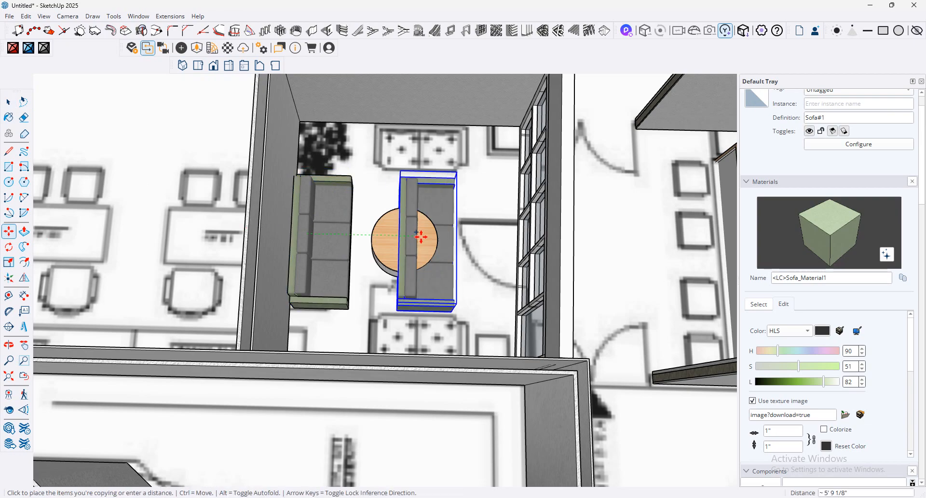
left_click(441, 231)
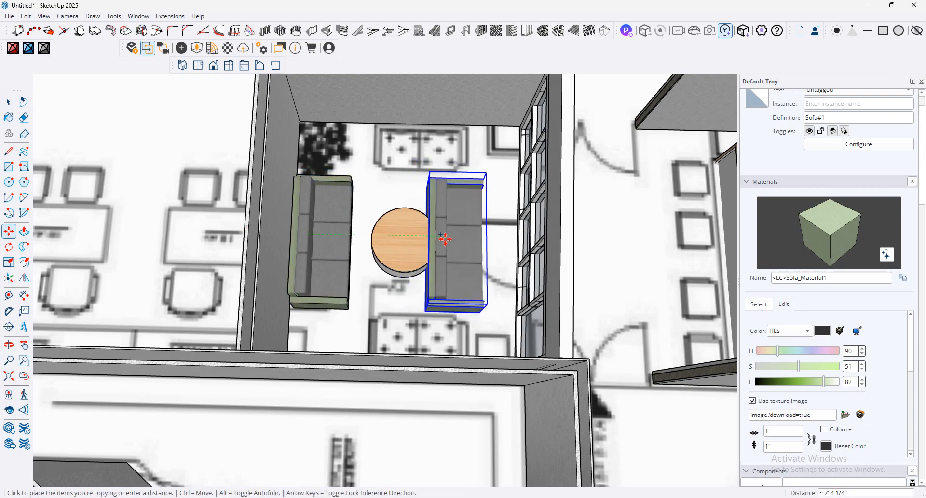
Step: Rotate the sofa copy 90 degrees and move it against the adjoining solid wall, with its seat facing the round table
left_click(461, 184)
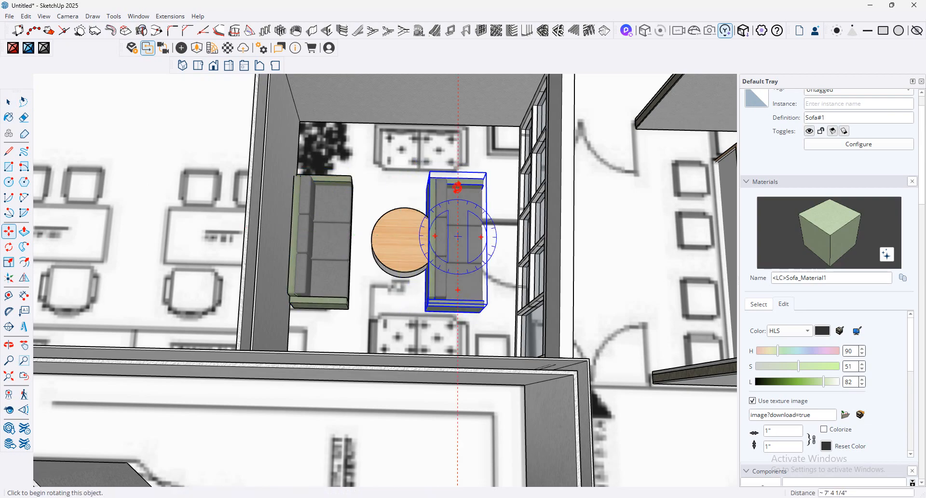
left_click(382, 235)
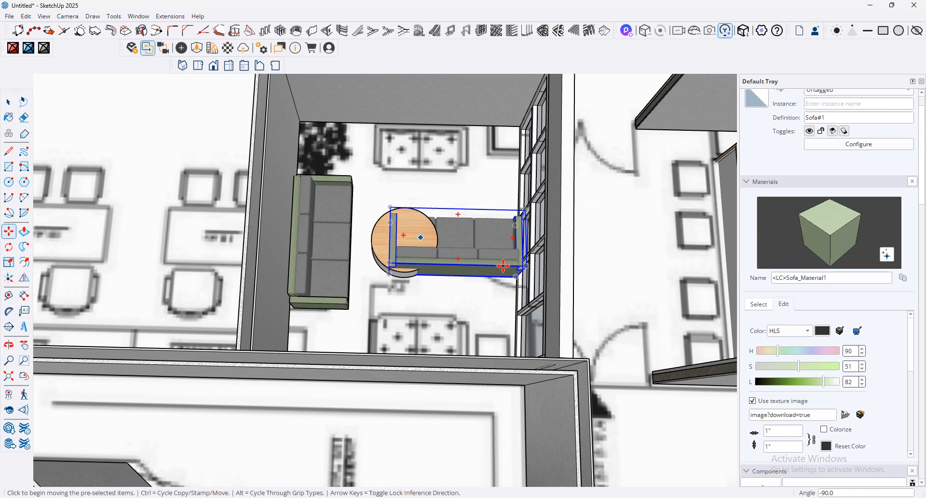
left_click(502, 265)
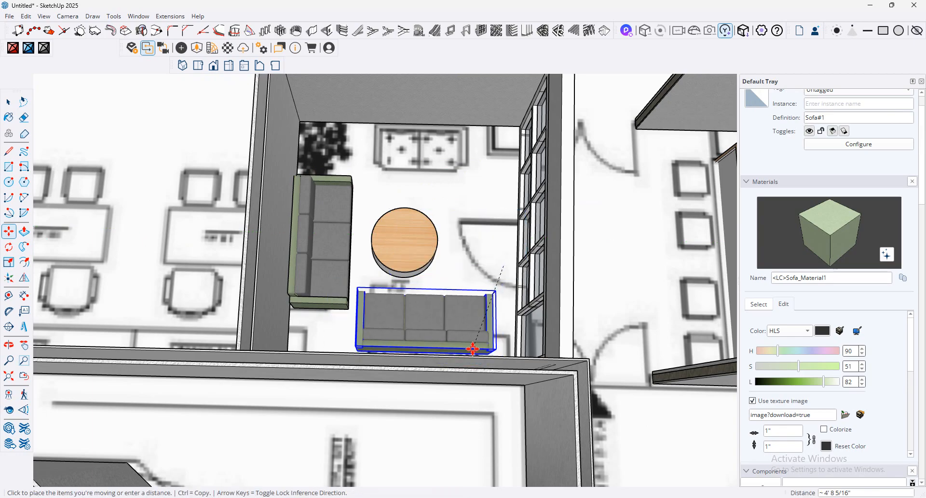
scroll(485, 310, "up", 1)
left_click(493, 307)
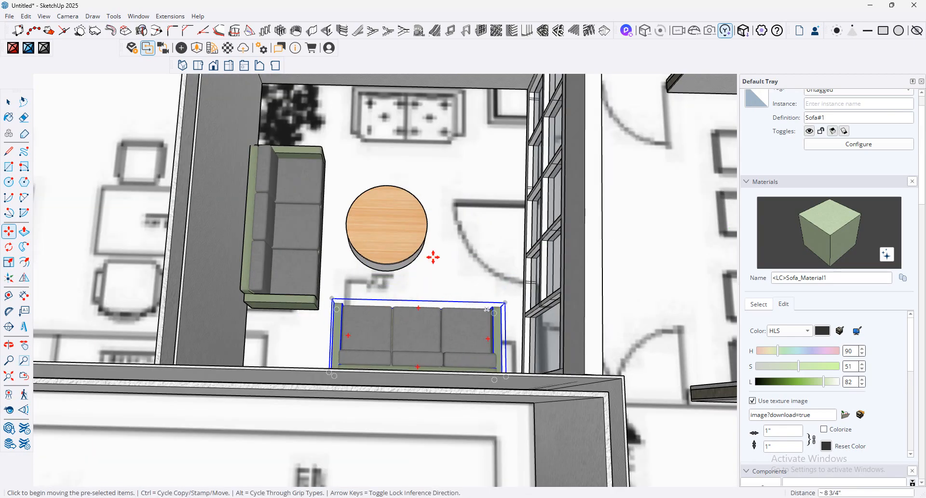
Step: Draw a 9' 6" by 7" rectangle over the open end of the partition between the two small offices
scroll(430, 255, "down", 5)
scroll(382, 218, "down", 4)
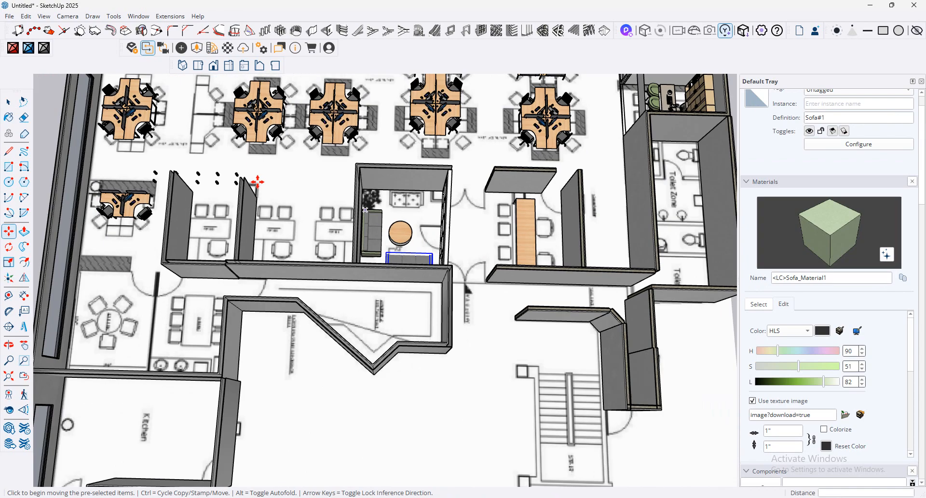
middle_click_drag(308, 186, 398, 198)
scroll(192, 348, "up", 2)
scroll(129, 216, "up", 2)
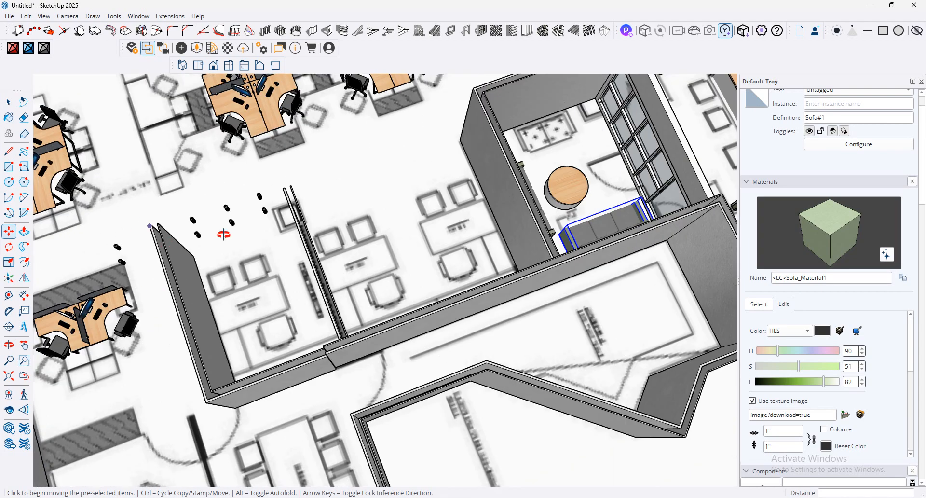
middle_click_drag(224, 234, 471, 182)
scroll(459, 185, "down", 3)
mouse_move(277, 230)
middle_mouse_down()
mouse_move(551, 220)
mouse_move(372, 254)
middle_mouse_up()
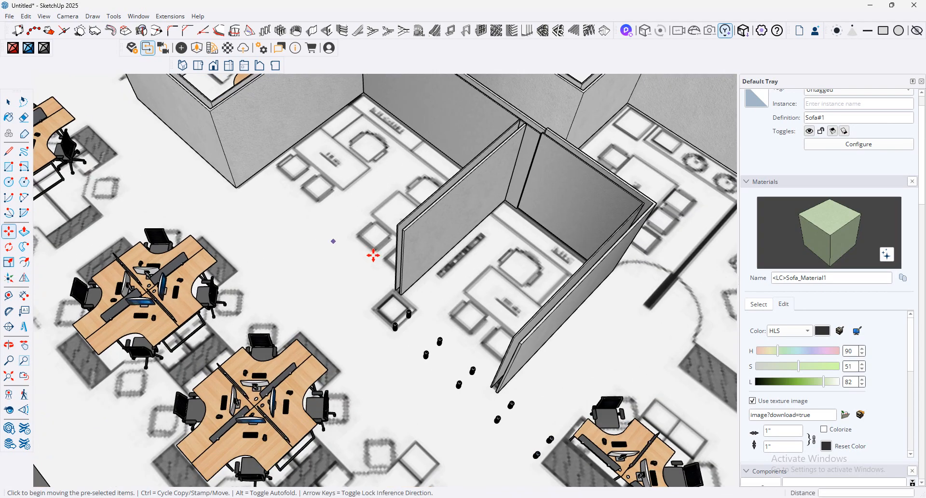
scroll(372, 254, "up", 2)
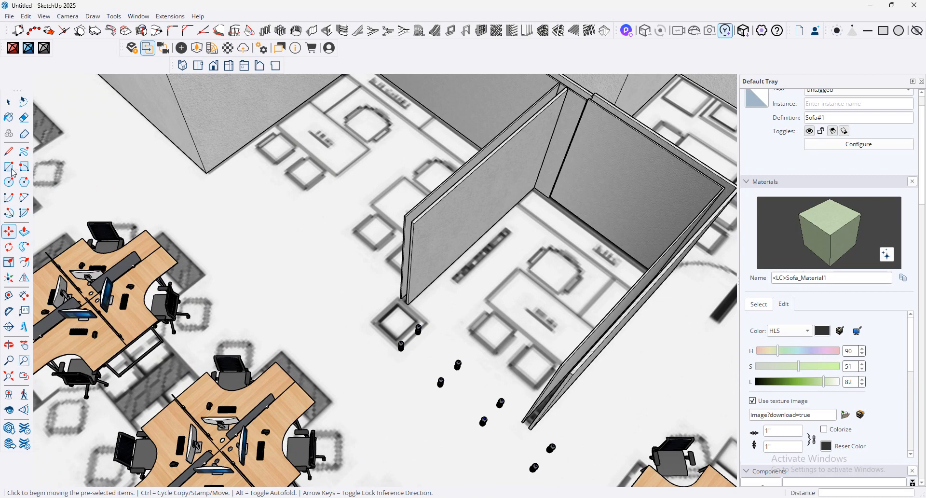
left_click(8, 166)
scroll(406, 215, "up", 3)
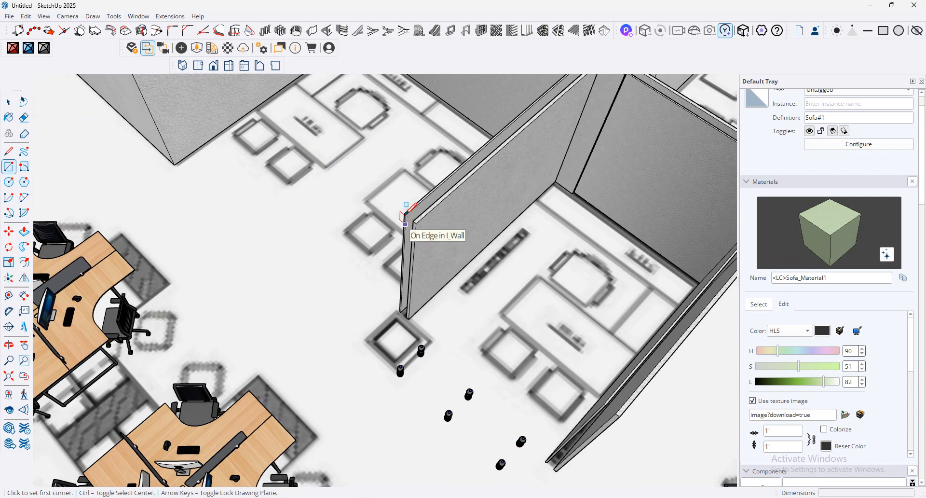
left_click(406, 215)
left_click(414, 313)
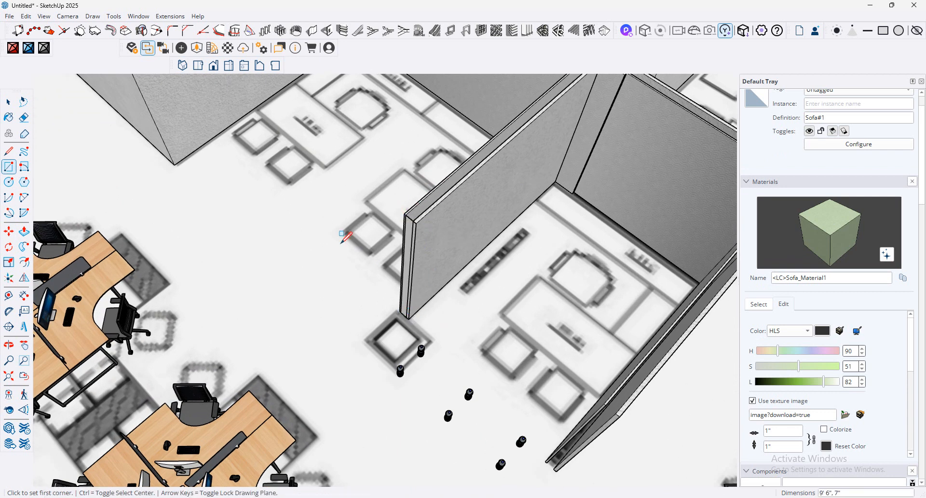
Step: Draw a full-height rectangle over the open end of the small office's other partition, nearest the meeting room
scroll(586, 281, "down", 3)
left_click(478, 311)
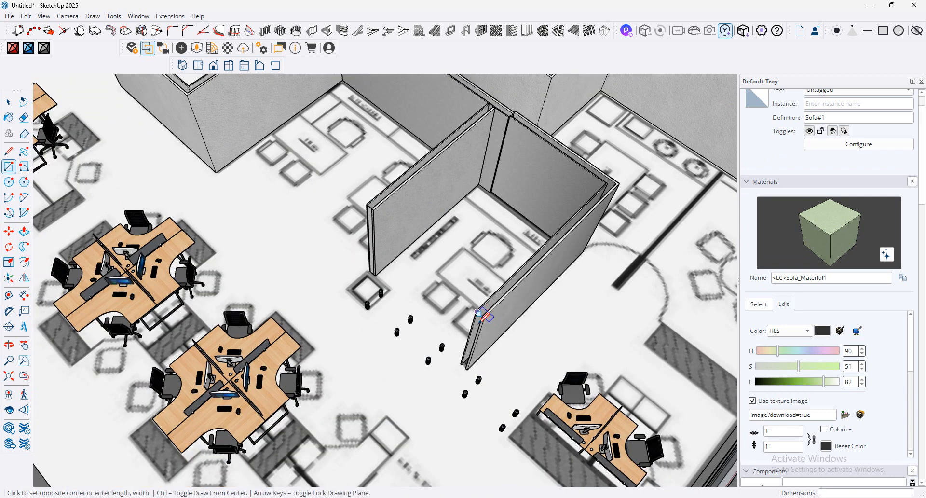
scroll(467, 370, "up", 3)
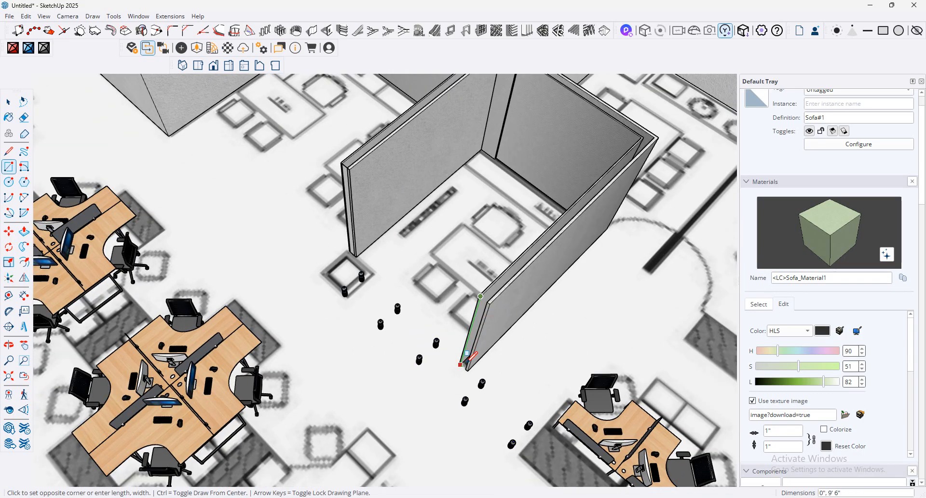
left_click(467, 371)
scroll(372, 256, "down", 5)
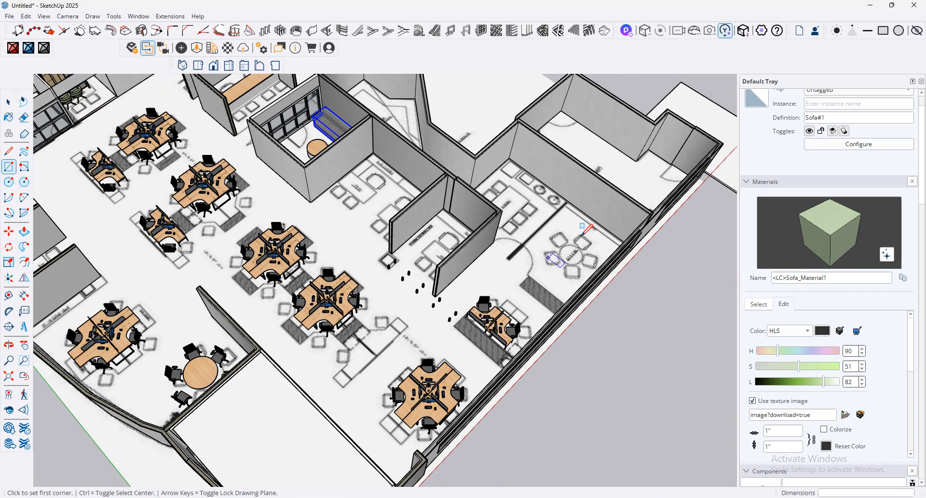
middle_click_drag(589, 229, 502, 265)
scroll(649, 299, "up", 1)
scroll(571, 305, "up", 2)
middle_click_drag(490, 334, 427, 345)
scroll(495, 310, "down", 2)
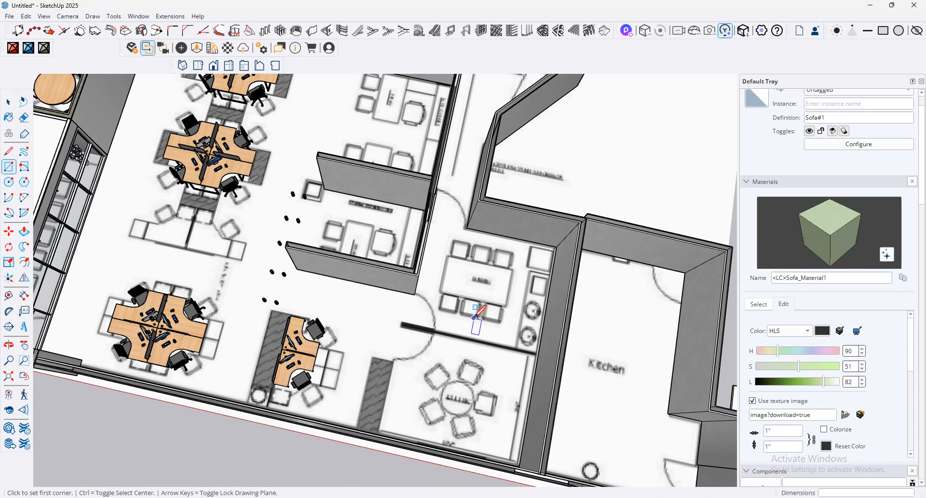
Step: Draw a thin rectangle on the floor from the end of the cabin wall to the outer window wall as a partition footprint
scroll(398, 343, "up", 1)
scroll(436, 324, "up", 1)
middle_click_drag(459, 298, 544, 251)
scroll(544, 252, "down", 3)
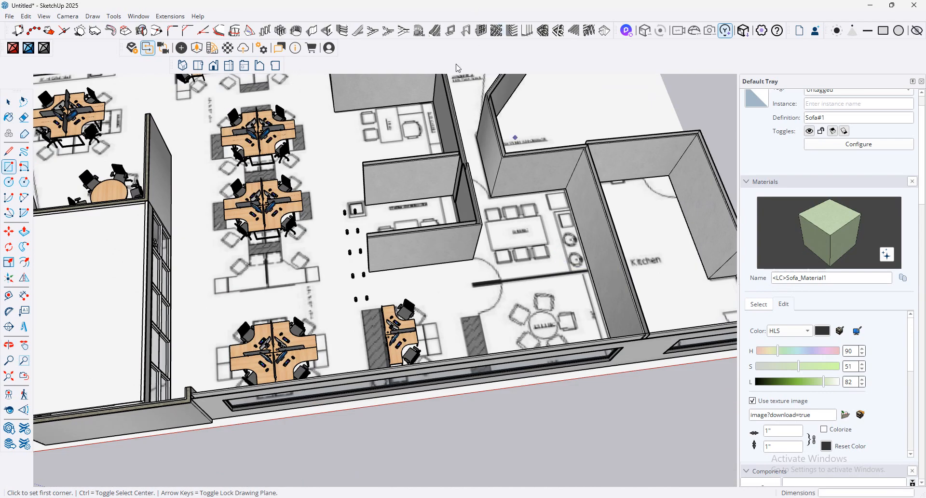
scroll(540, 188, "down", 5)
middle_click_drag(409, 192, 564, 239)
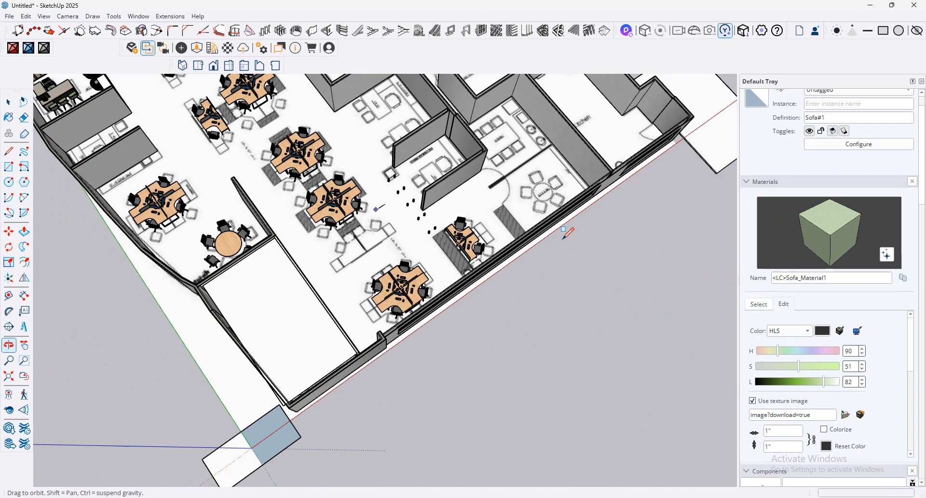
scroll(477, 159, "up", 6)
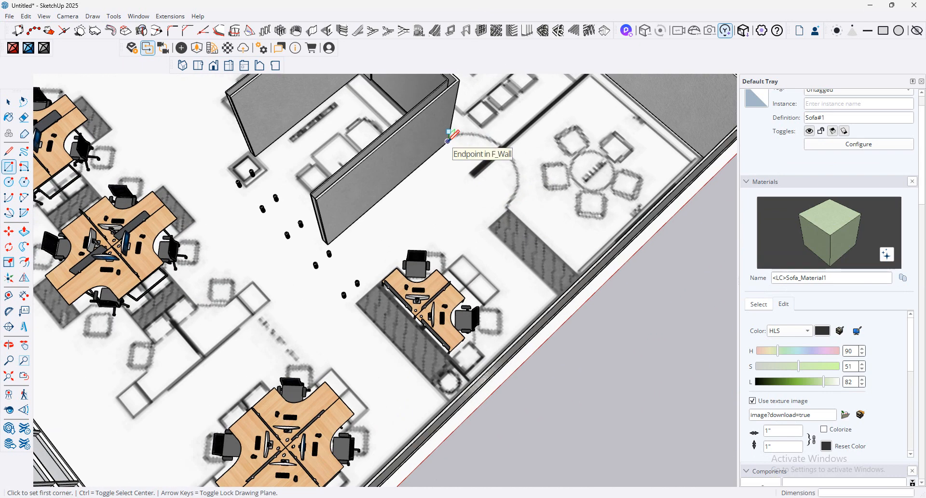
left_click(448, 140)
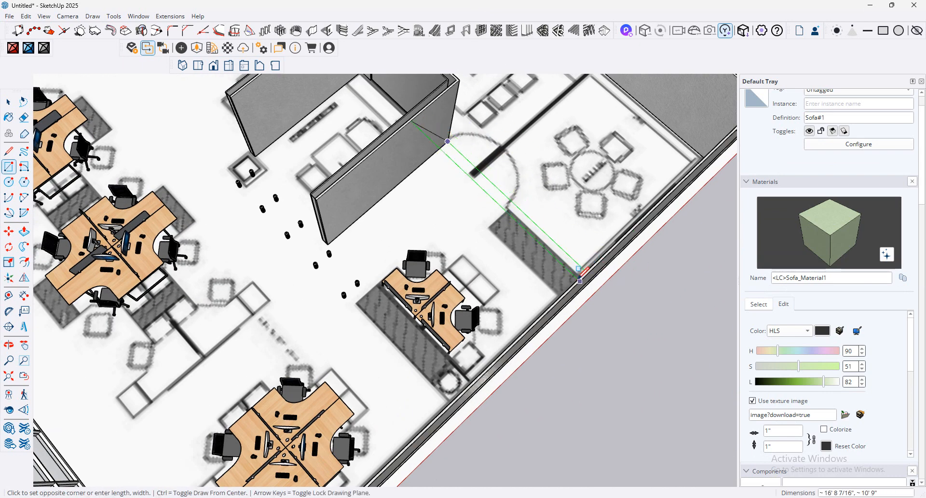
middle_click_drag(580, 275, 455, 140)
scroll(492, 162, "up", 6)
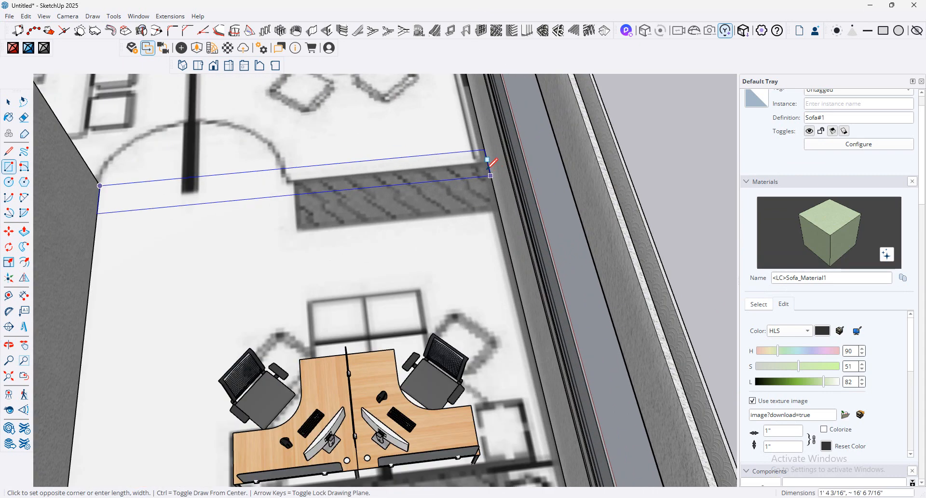
scroll(489, 166, "down", 7)
middle_click_drag(530, 152, 475, 151)
scroll(480, 141, "up", 3)
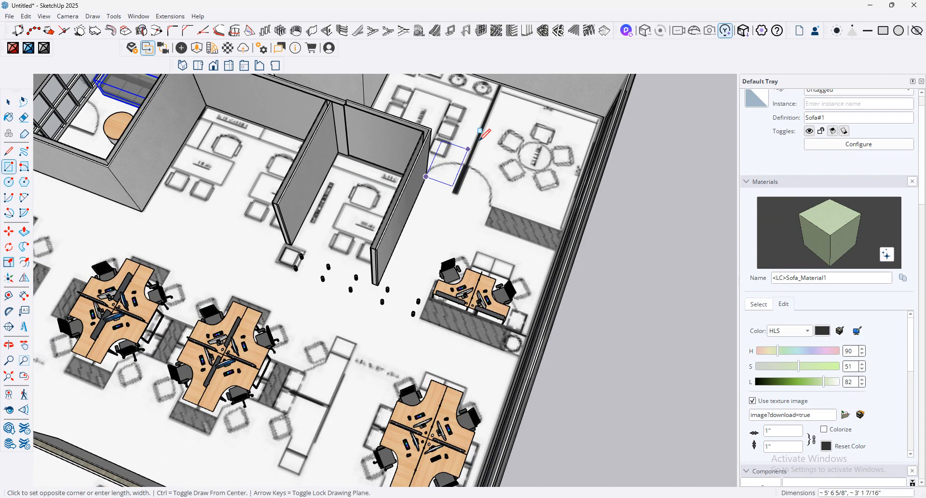
scroll(482, 137, "up", 3)
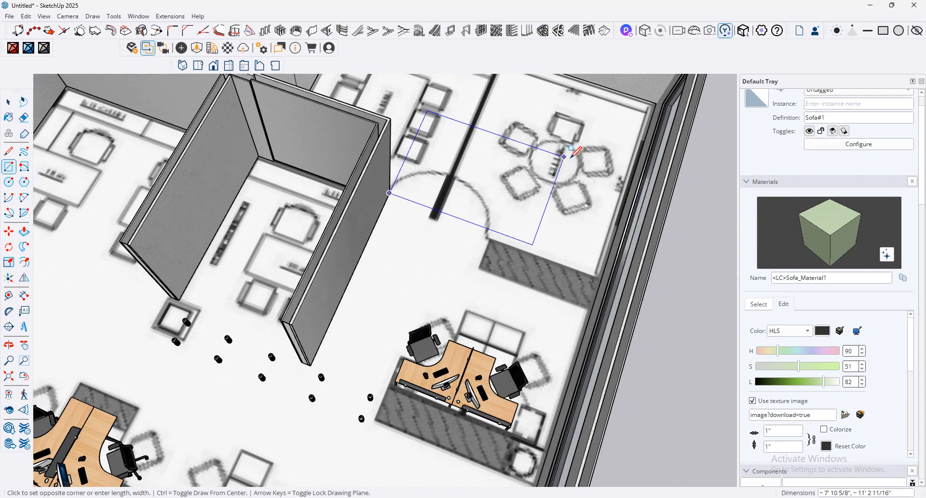
left_click(599, 269)
scroll(459, 203, "down", 2)
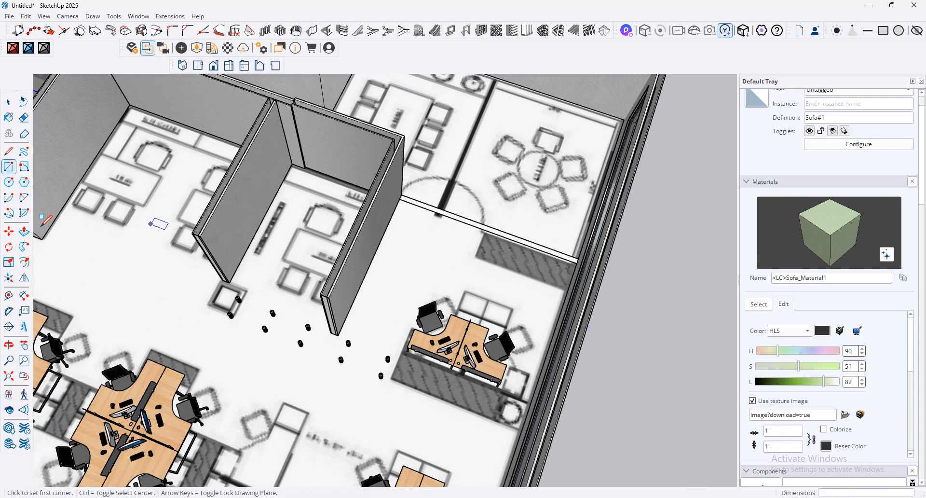
Step: Extrude the new partition footprint up to the top of the adjoining cabin wall, about 9' 3 11/16" high
left_click(25, 232)
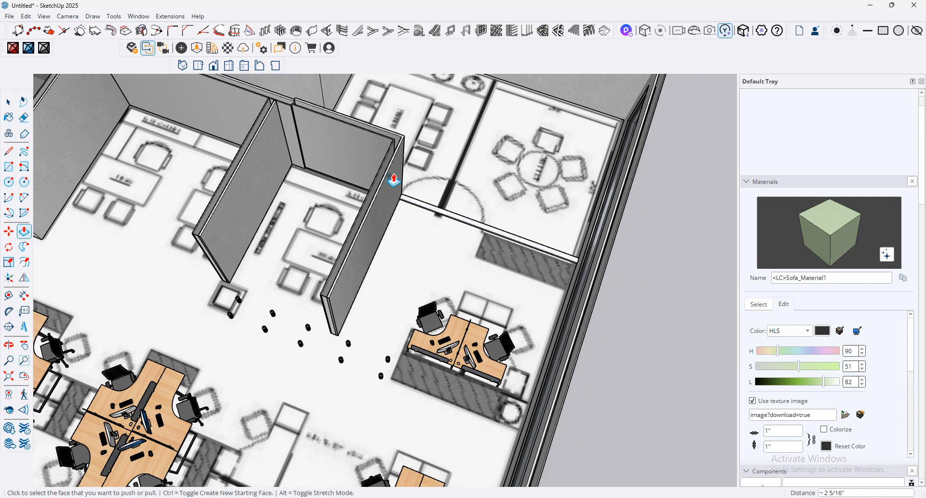
left_click(421, 210)
left_click(399, 149)
Step: Examine the corner where the new partition meets the outer window wall, and review the whole office layout
middle_click_drag(507, 212, 637, 285)
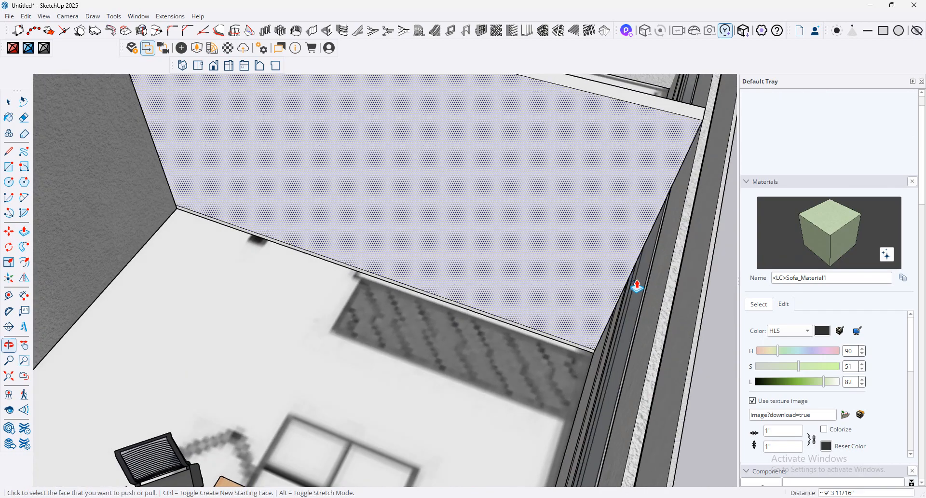
scroll(637, 286, "up", 4)
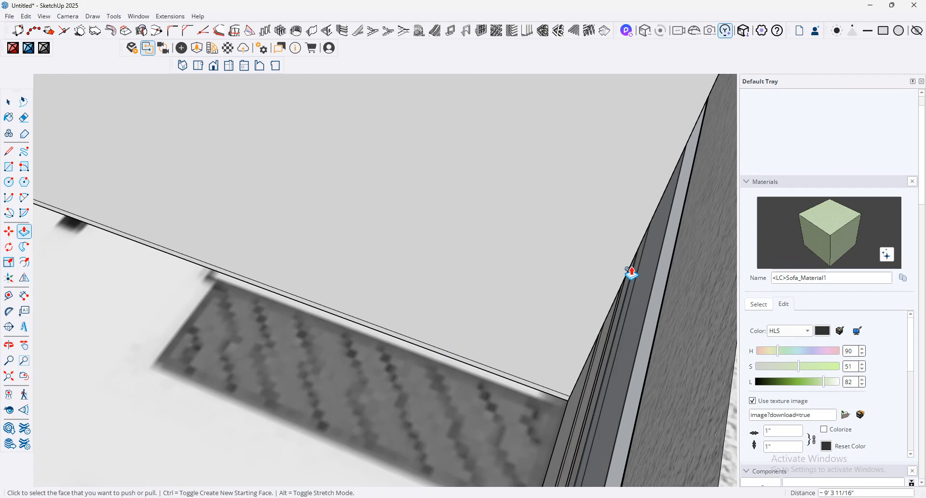
scroll(624, 296, "up", 3)
middle_click_drag(616, 324, 565, 329)
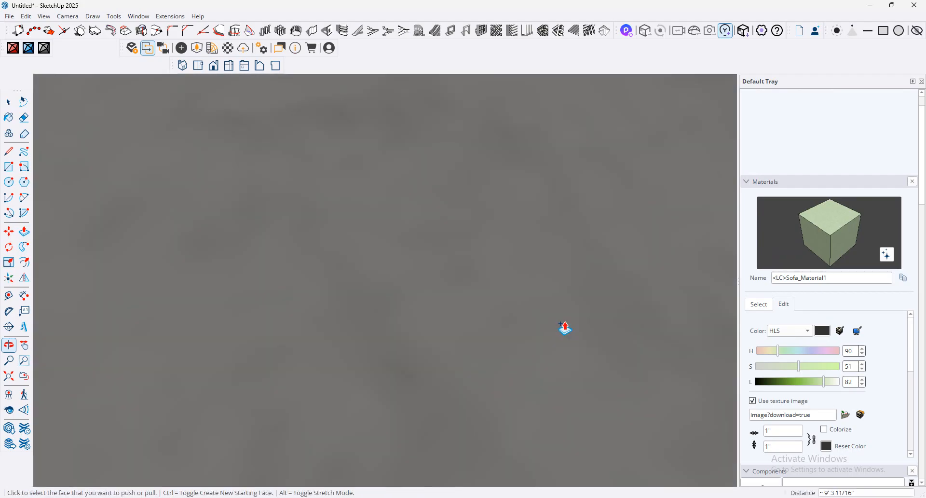
scroll(555, 321, "up", 2)
scroll(579, 232, "down", 8)
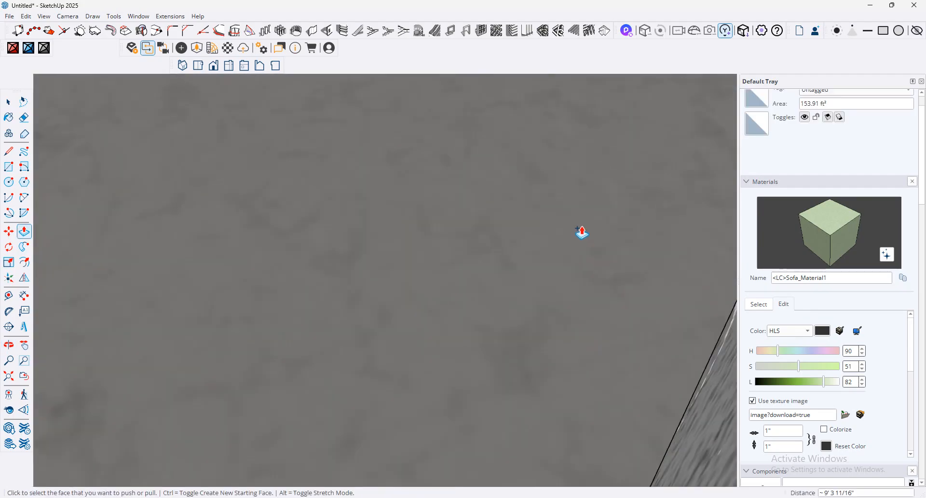
scroll(626, 249, "down", 2)
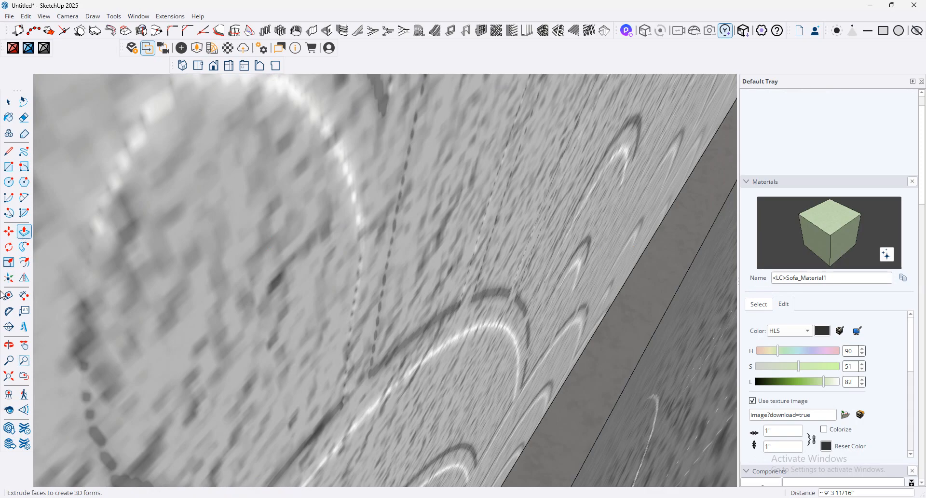
left_click(5, 381)
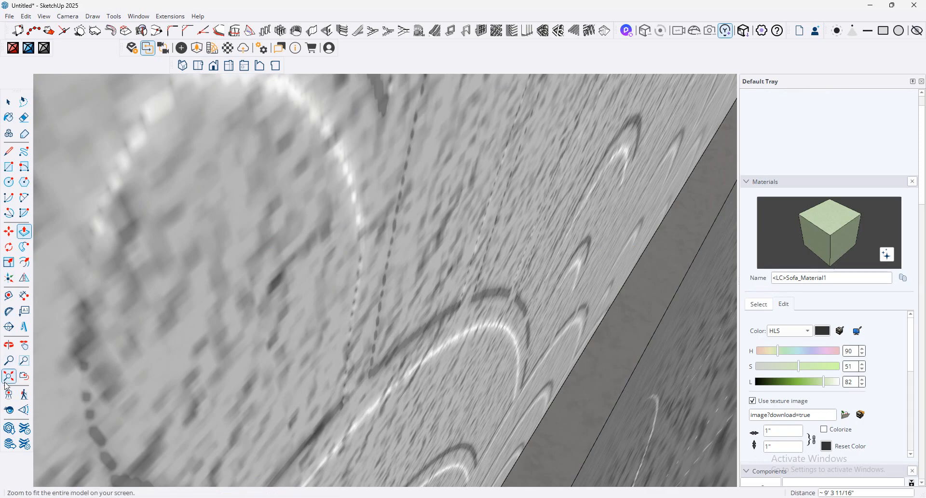
scroll(394, 249, "up", 5)
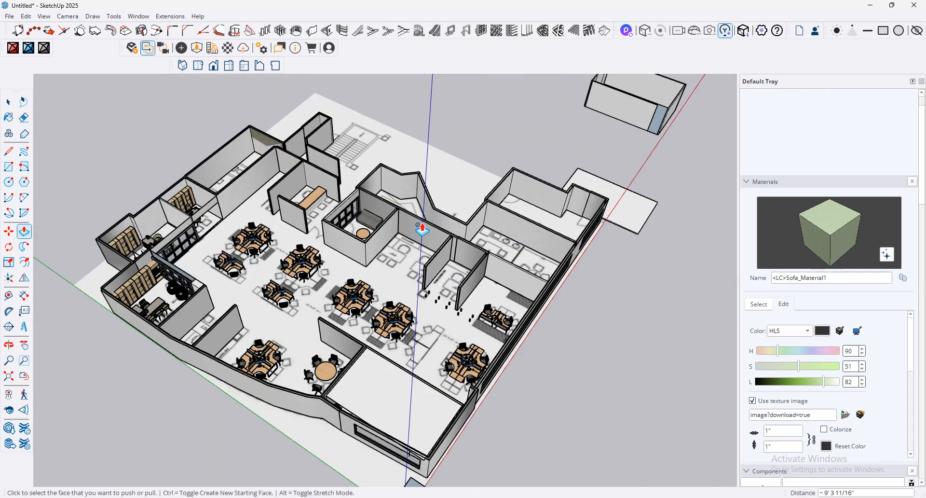
scroll(394, 249, "up", 2)
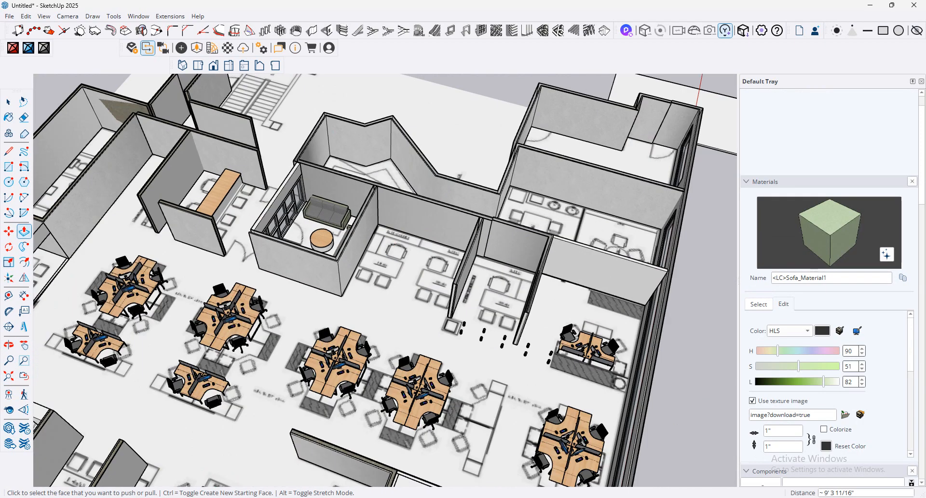
scroll(534, 285, "down", 4)
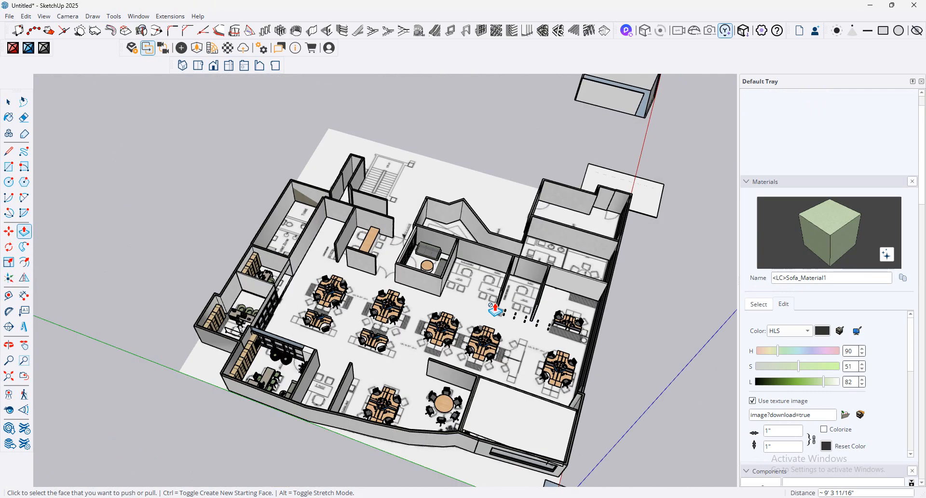
scroll(288, 302, "up", 3)
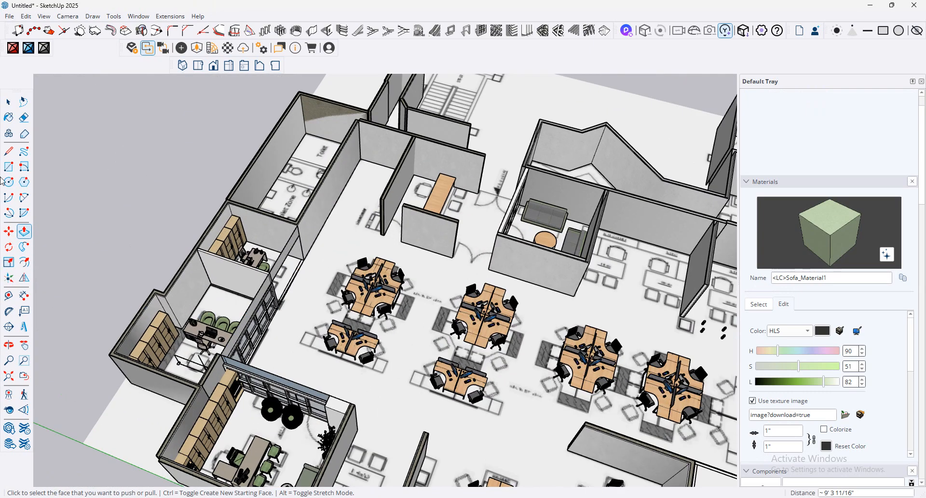
Step: Copy the small desk set with green chairs about 64' 6 1/4" into the unfurnished cabin area beside the sofa room
left_click(8, 101)
scroll(260, 238, "up", 1)
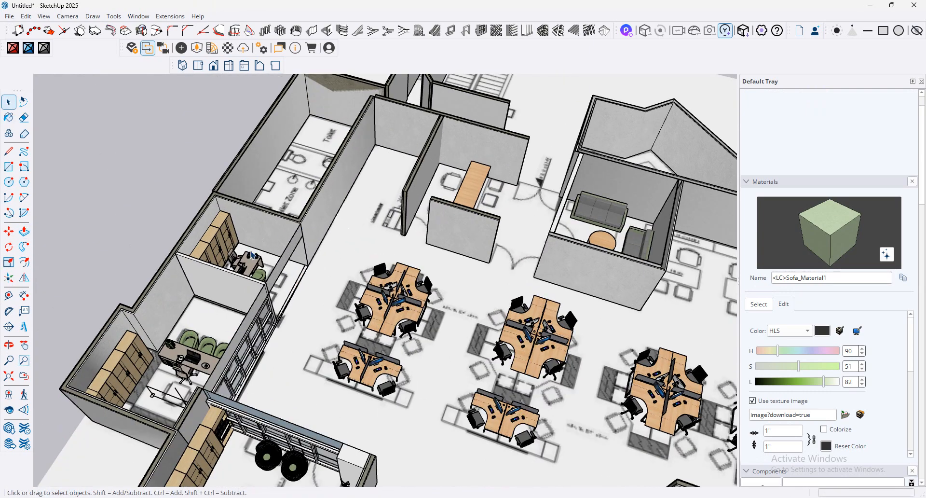
left_click(254, 256)
scroll(278, 265, "up", 2)
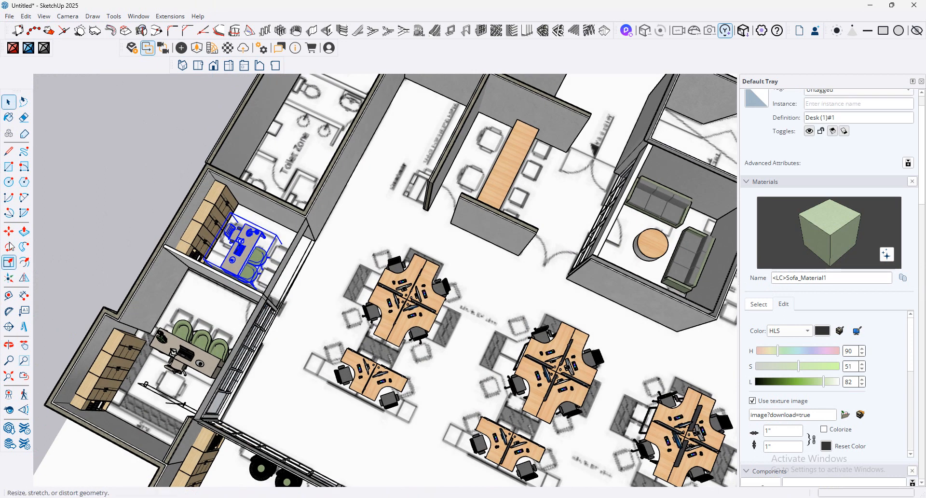
key("m")
left_click(258, 241)
key("ctrl")
scroll(417, 278, "down", 4)
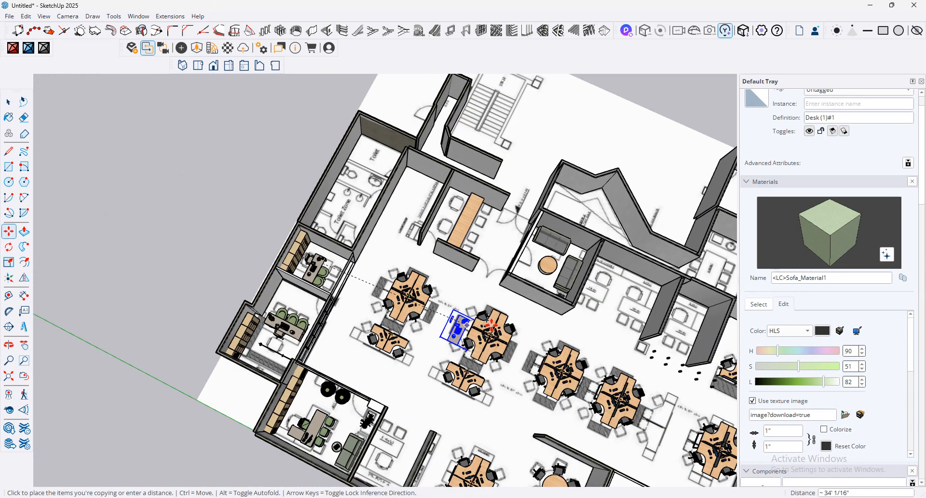
scroll(597, 309, "up", 2)
left_click(597, 307)
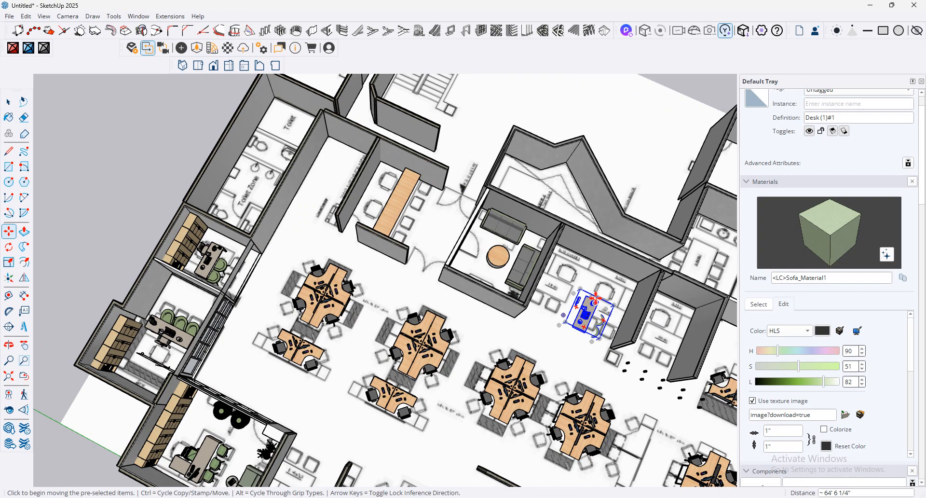
Step: Rotate the copied desk set by -90 degrees so its visitor chairs face the open workstation area
scroll(596, 302, "up", 1)
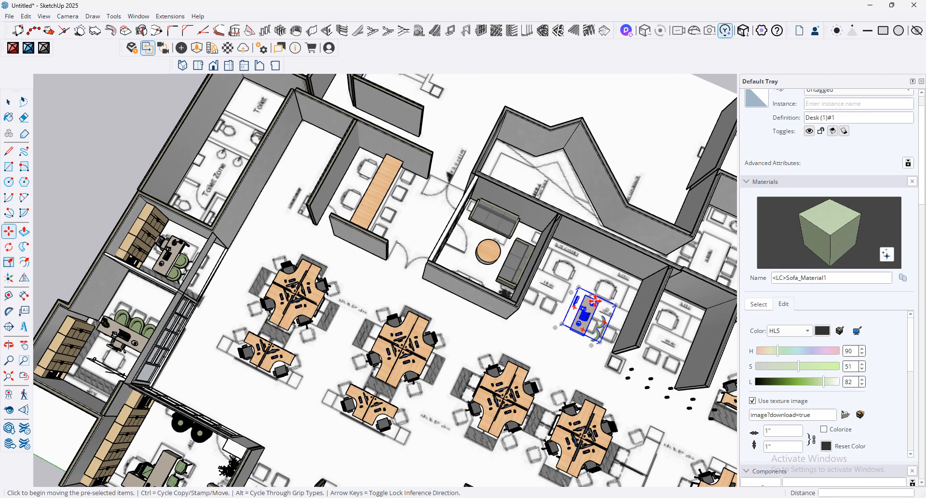
scroll(595, 301, "up", 3)
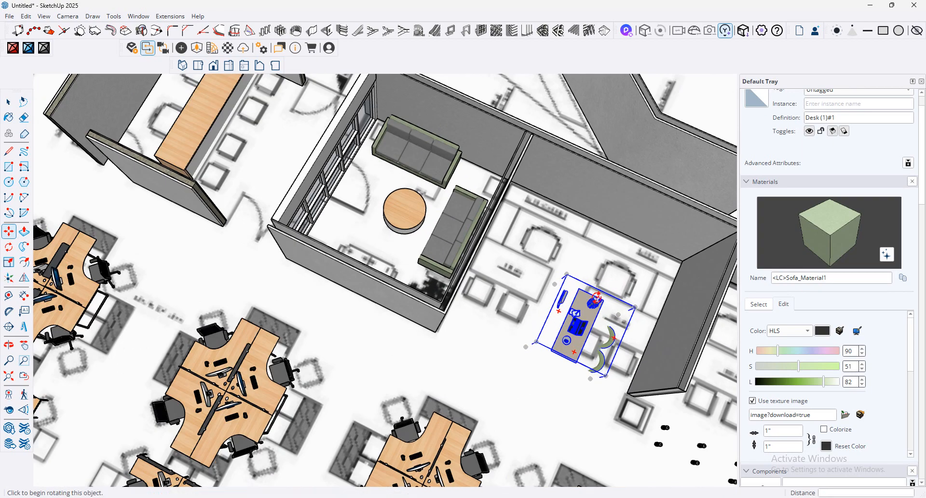
scroll(596, 299, "up", 1)
right_click(597, 299)
key("Escape")
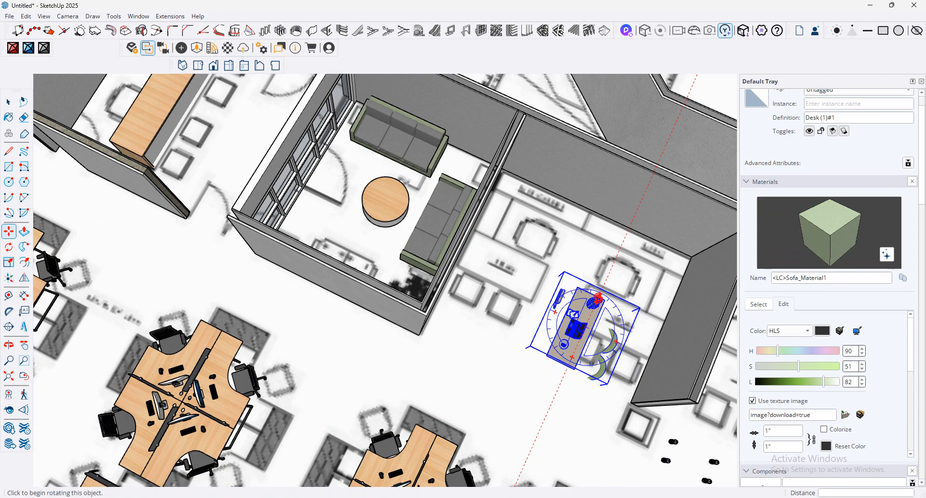
left_click(601, 295)
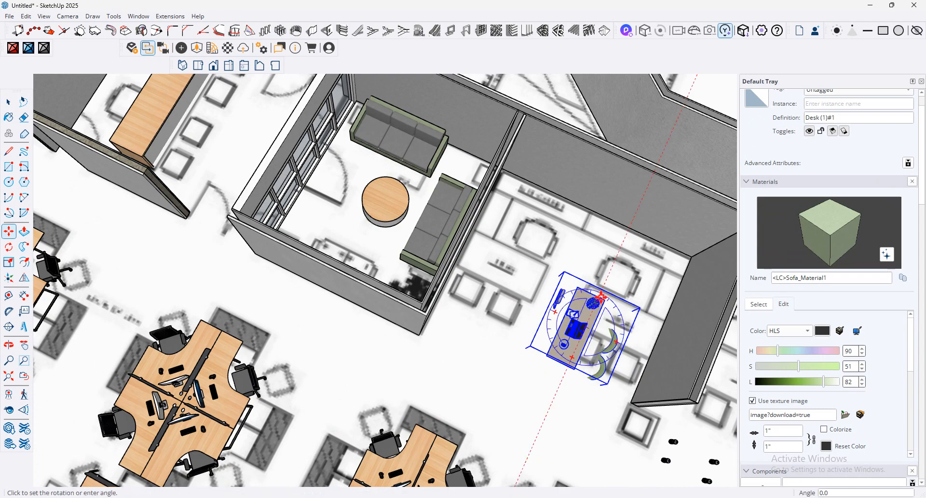
key("Escape")
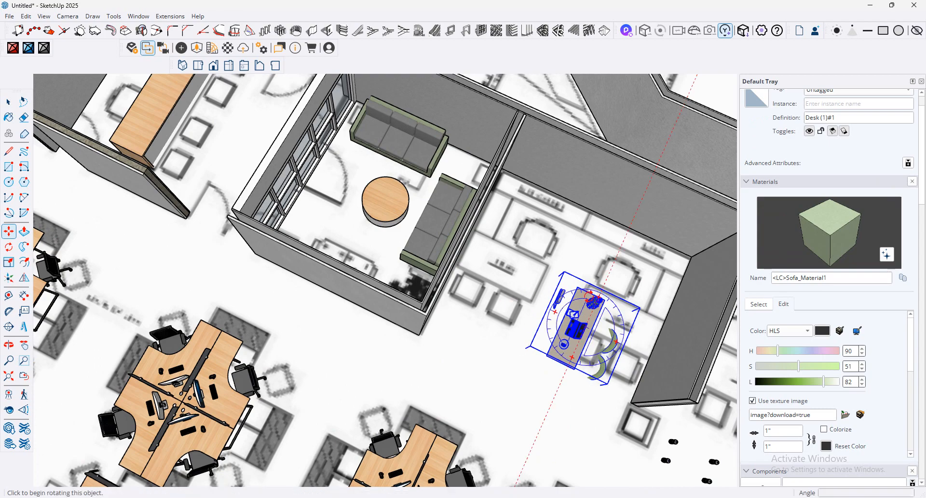
left_click(594, 295)
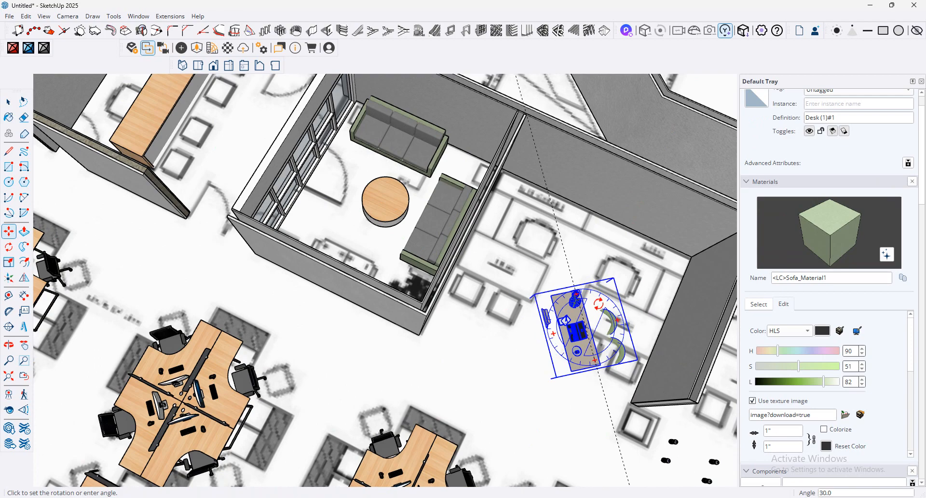
left_click(630, 347)
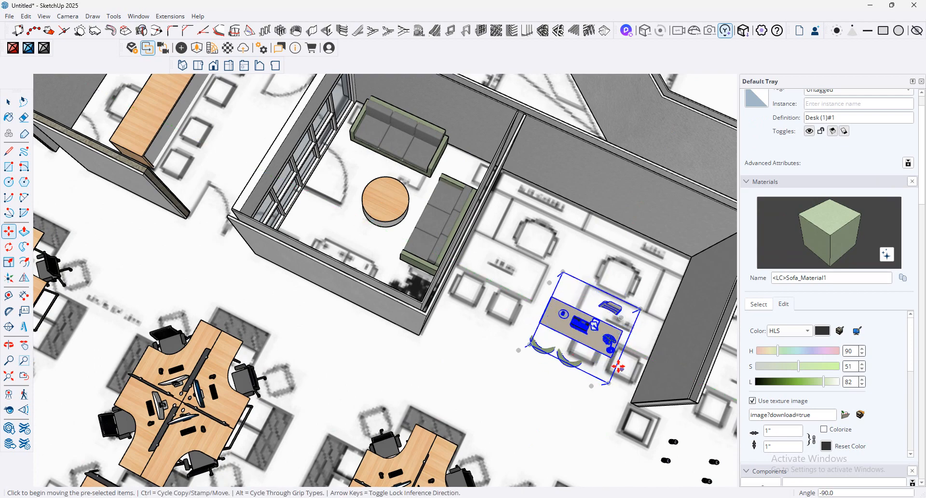
Step: Raise the rotated desk set onto the floor and shift it about 2' 1 15/16" toward the cabin's partition wall, over its plan outline
middle_click_drag(630, 347, 627, 340)
scroll(627, 339, "up", 3)
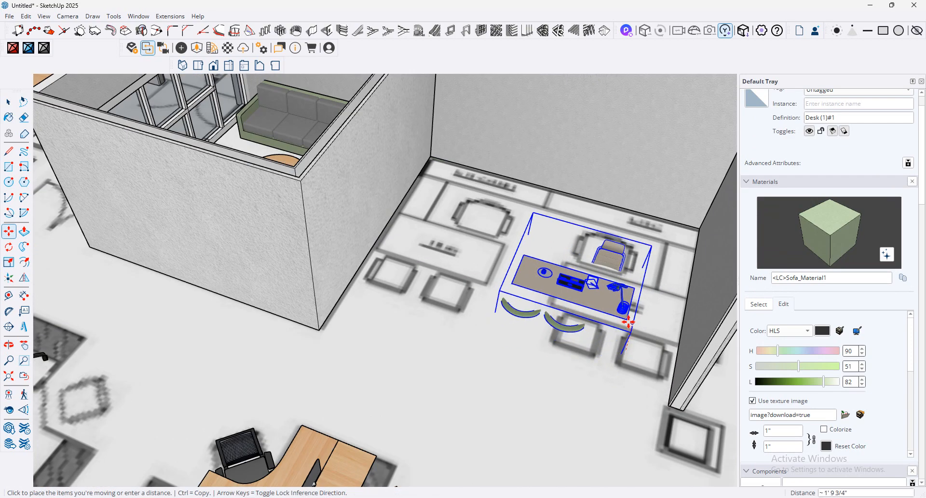
left_click(627, 339)
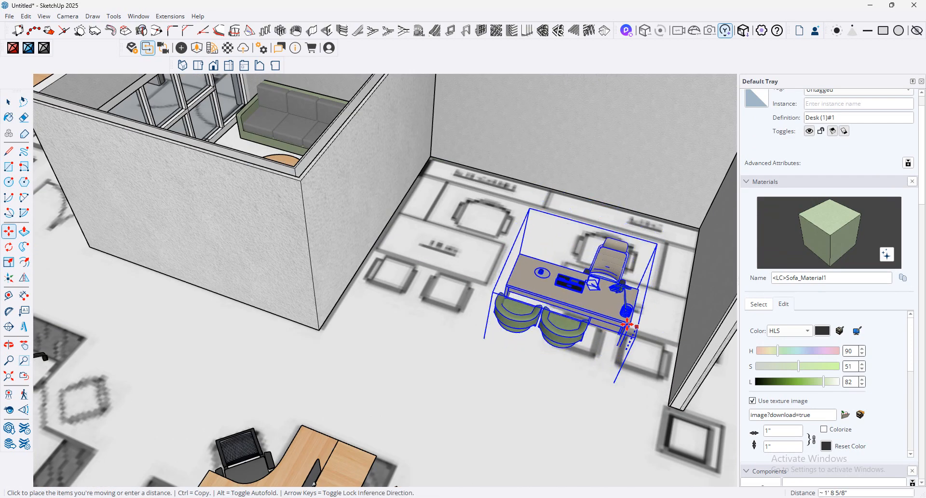
left_click(630, 342)
left_click(629, 342)
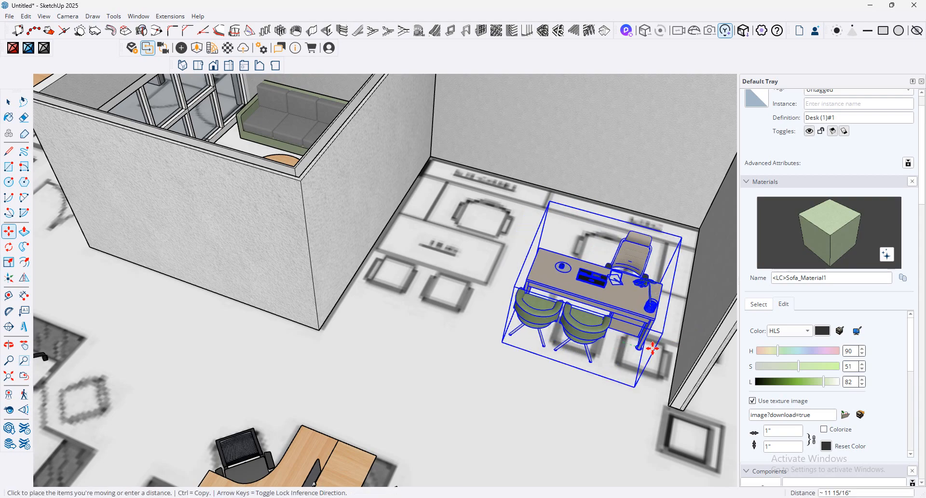
left_click(674, 355)
Step: Sample the GIANDUIA material from the top of the copied desk
left_click(765, 309)
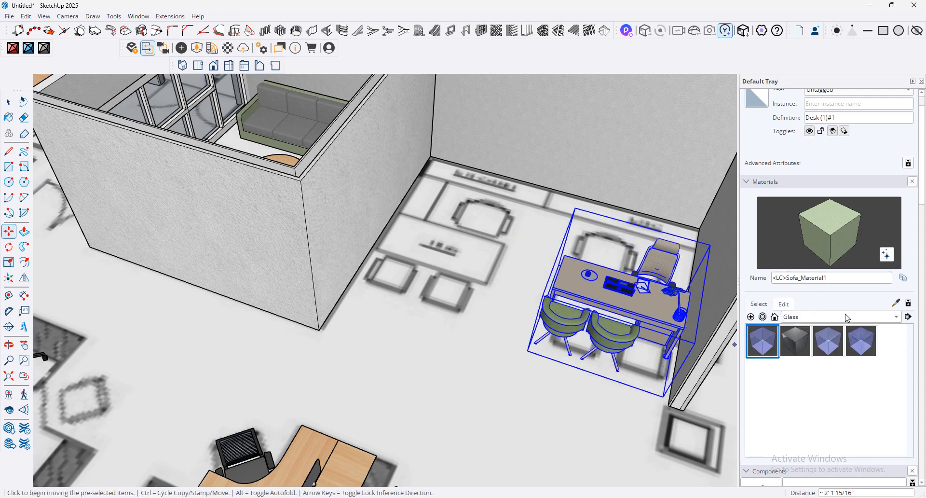
left_click(896, 303)
left_click(627, 296)
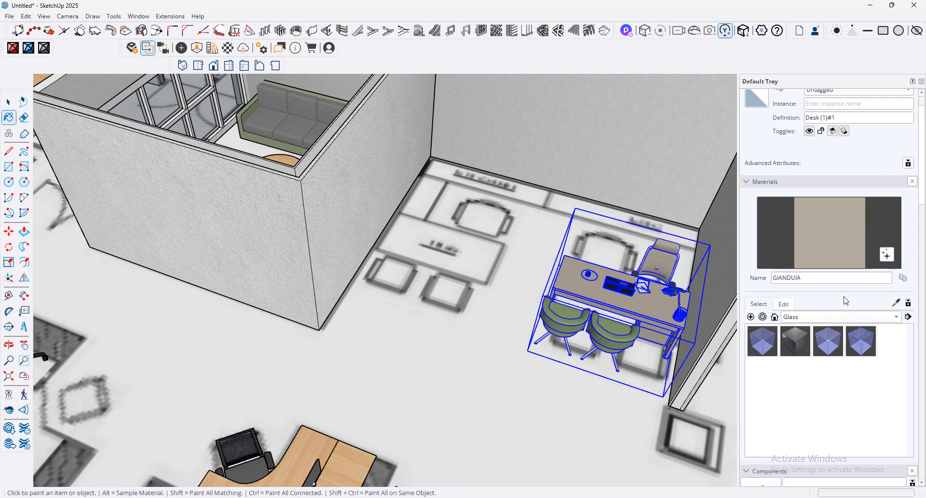
Step: Match the GIANDUIA material's colour to the light wood top of a desk in the open workstation area
left_click(784, 304)
left_click(841, 331)
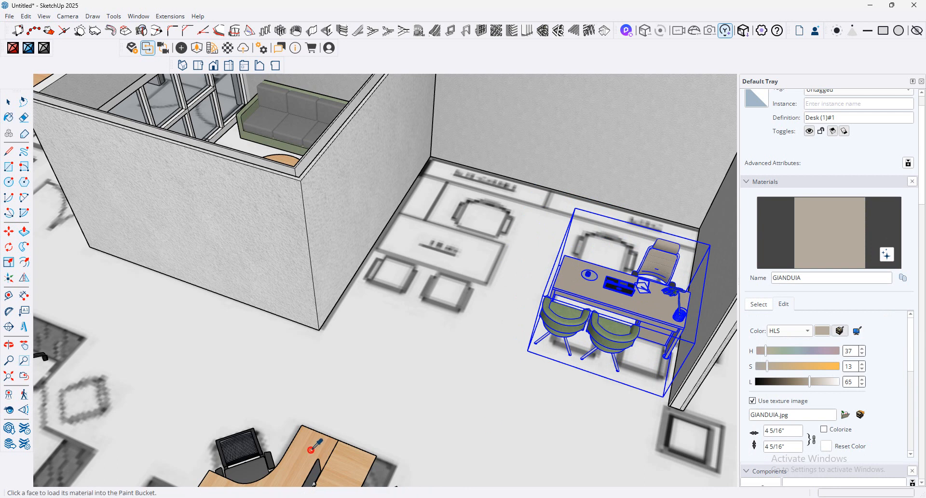
left_click(310, 449)
scroll(441, 368, "down", 4)
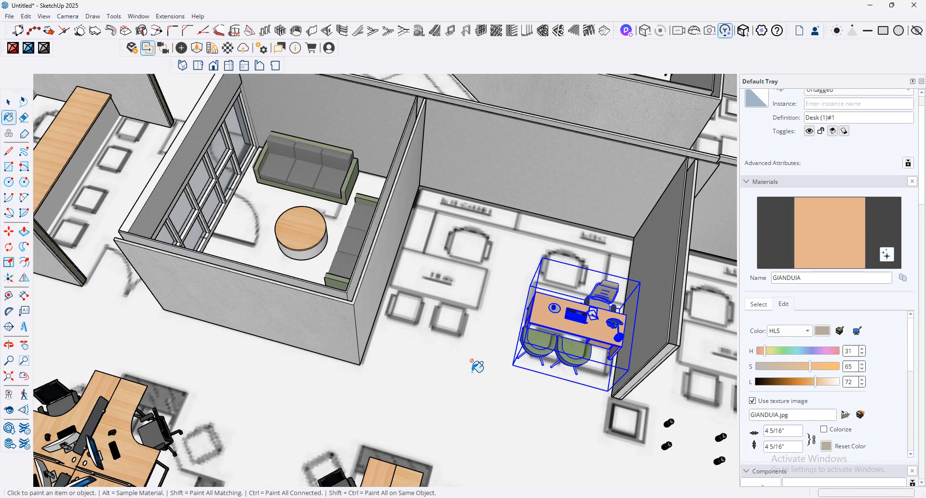
scroll(482, 357, "down", 3)
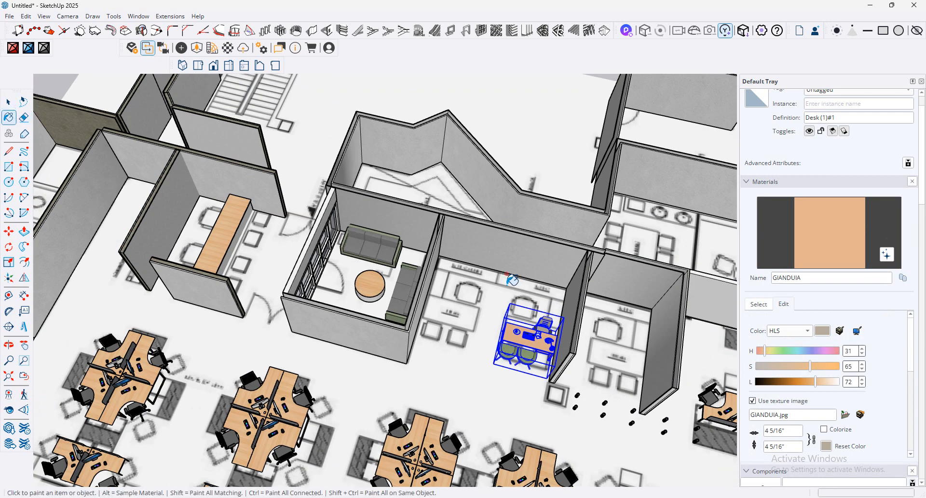
left_click(9, 102)
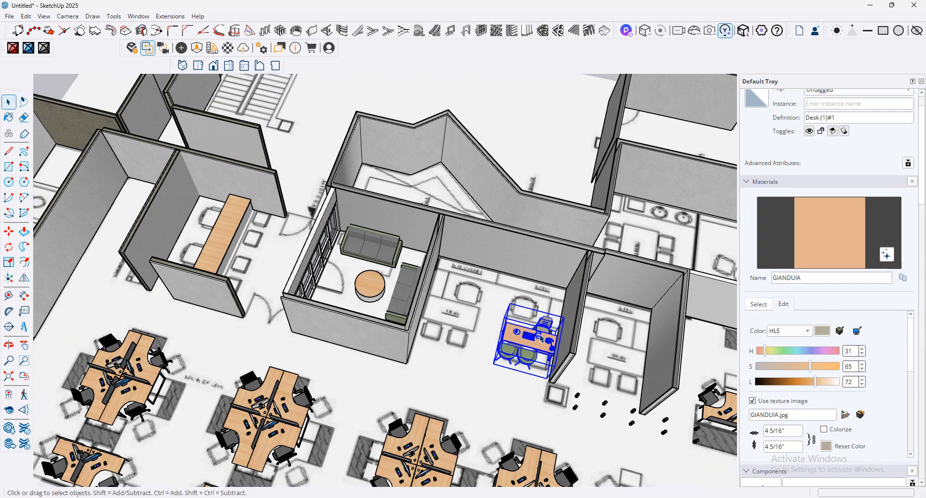
left_click(8, 247)
left_click(8, 231)
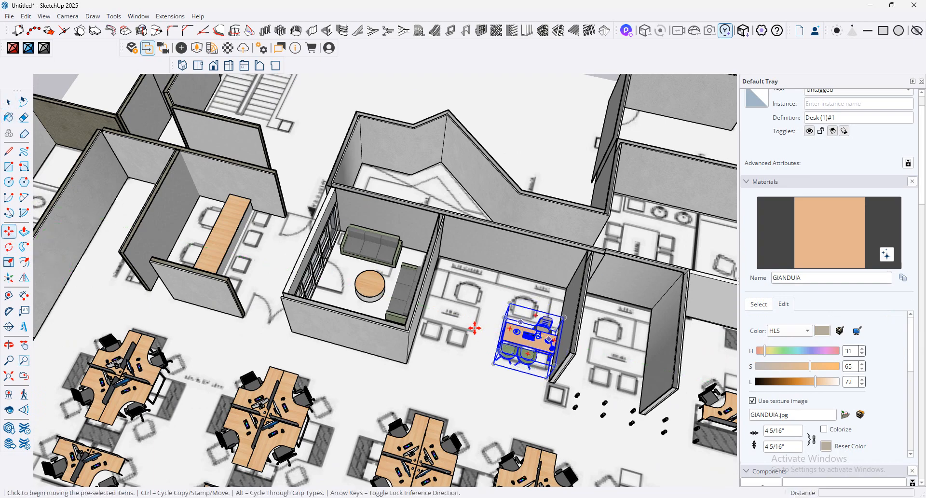
key("ctrl+t")
scroll(446, 316, "up", 5)
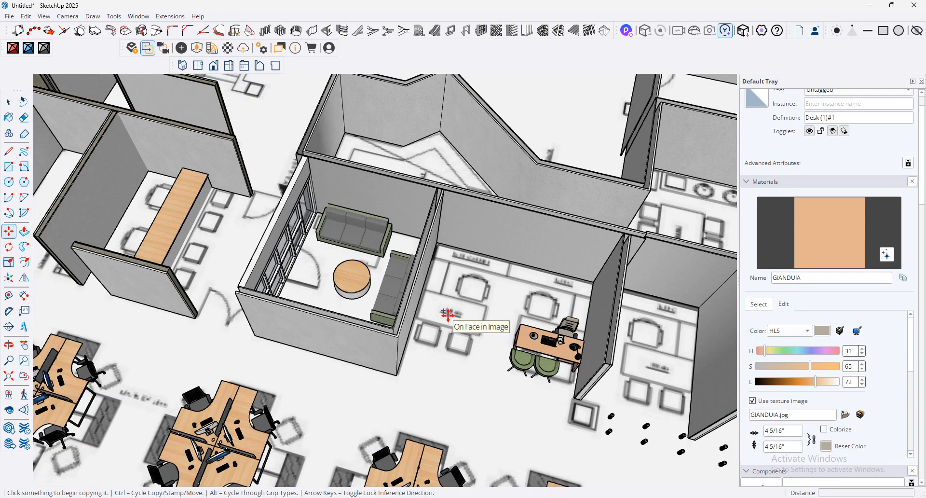
scroll(447, 315, "up", 4)
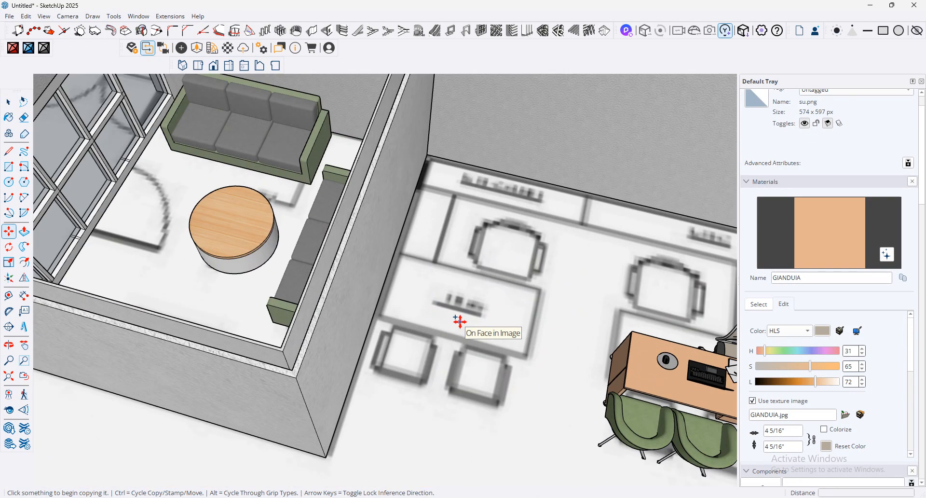
left_click(471, 321)
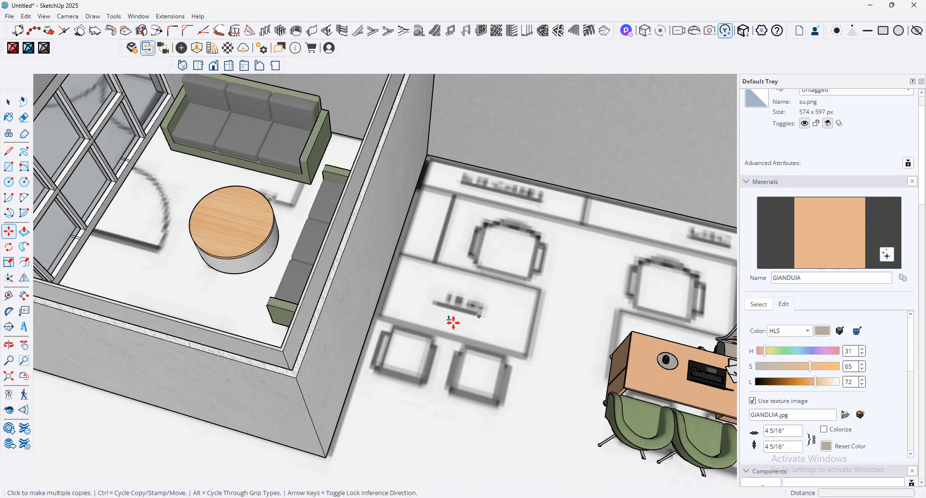
key("Escape")
scroll(482, 309, "down", 5)
middle_click_drag(542, 275, 40, 138)
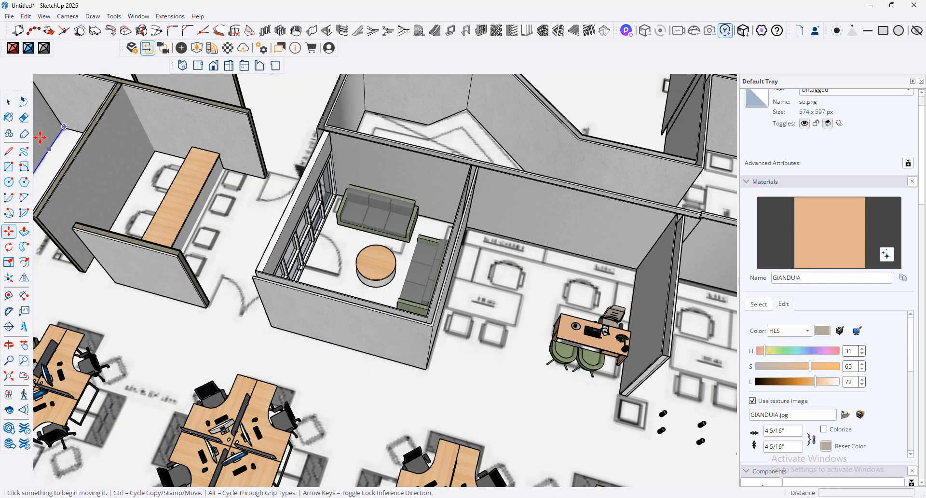
Step: Copy the recoloured desk set about 9' 7" over the neighbouring desk outline beside the sofa room's wall
left_click(8, 102)
left_click(597, 358)
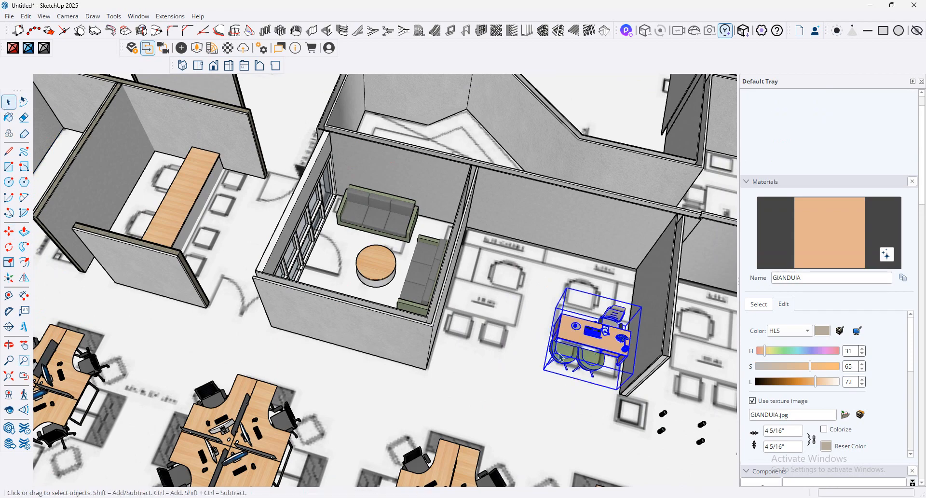
key("m")
key("ctrl")
left_click(617, 370)
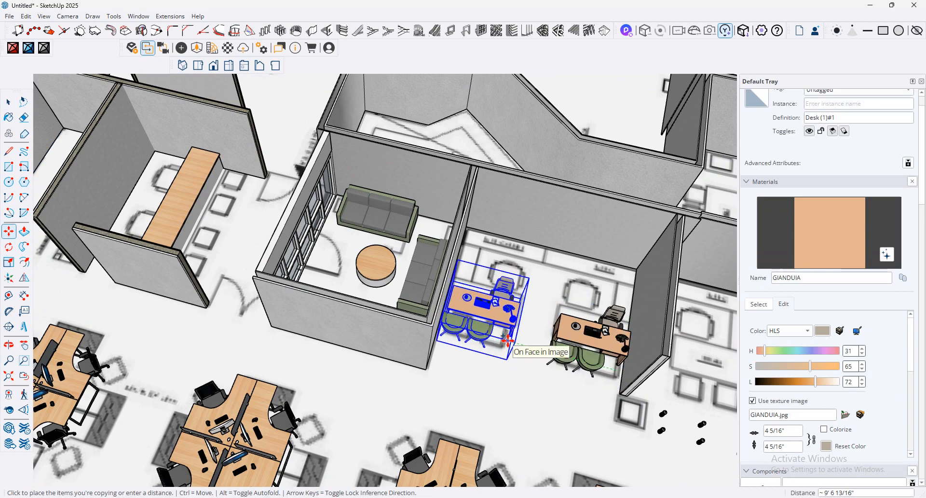
left_click(506, 339)
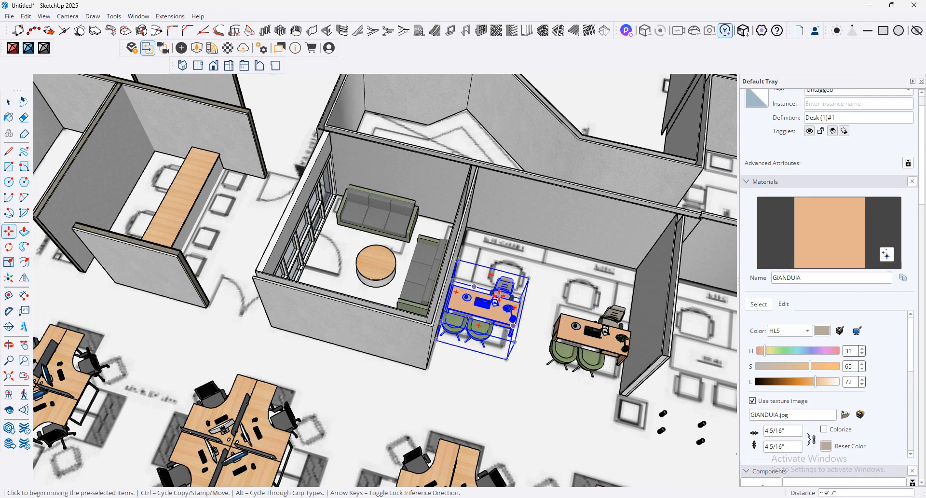
Step: Flip the copied desk set sideways along its length so its layout mirrors the original set
left_click(8, 262)
left_click(24, 277)
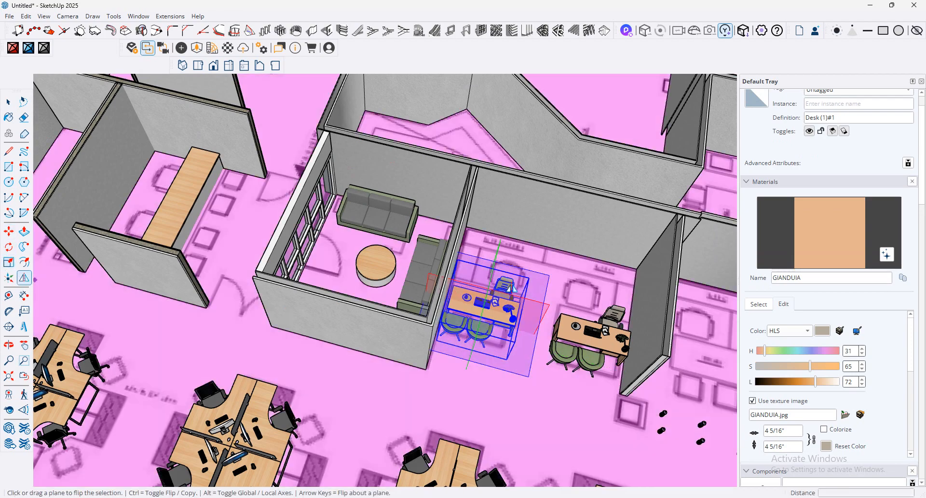
scroll(485, 362, "down", 6)
scroll(485, 362, "down", 2)
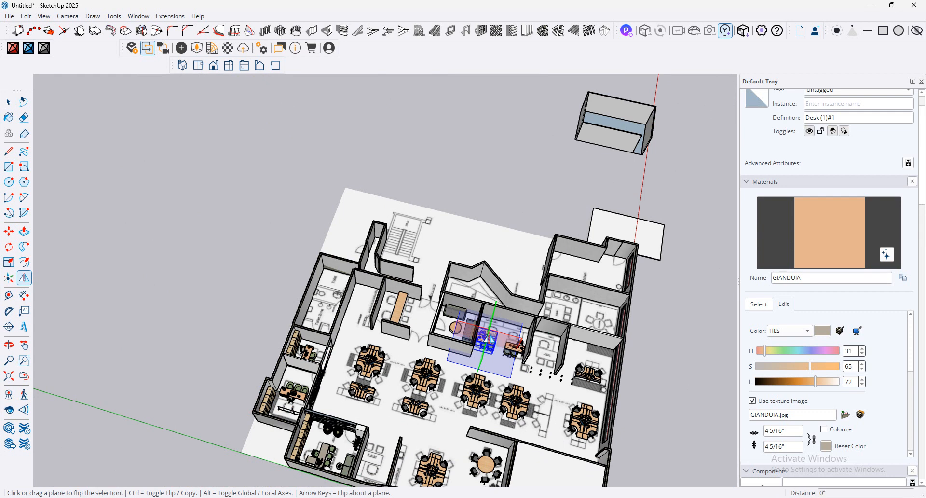
scroll(506, 357, "up", 8)
scroll(507, 357, "up", 3)
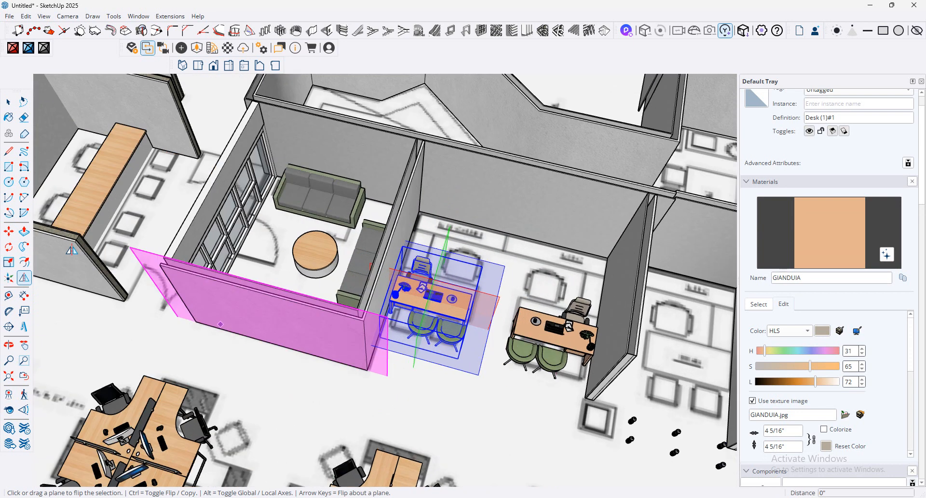
key("space")
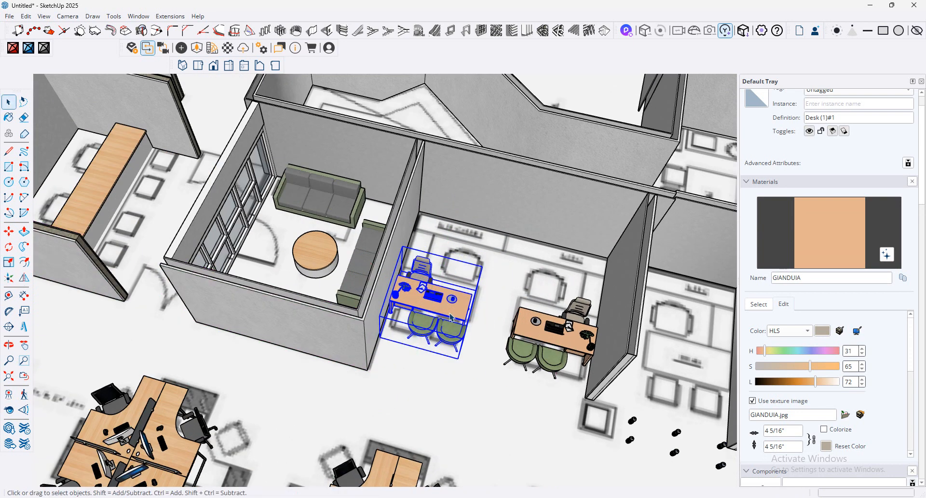
Step: Copy the flipped desk set over the desk outline in the adjacent cabin beyond the partition wall
left_click(9, 231)
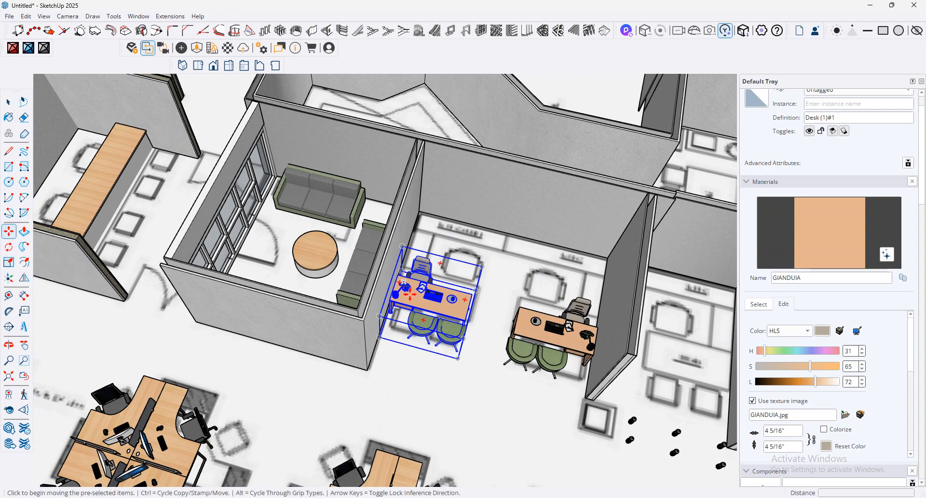
left_click(404, 281)
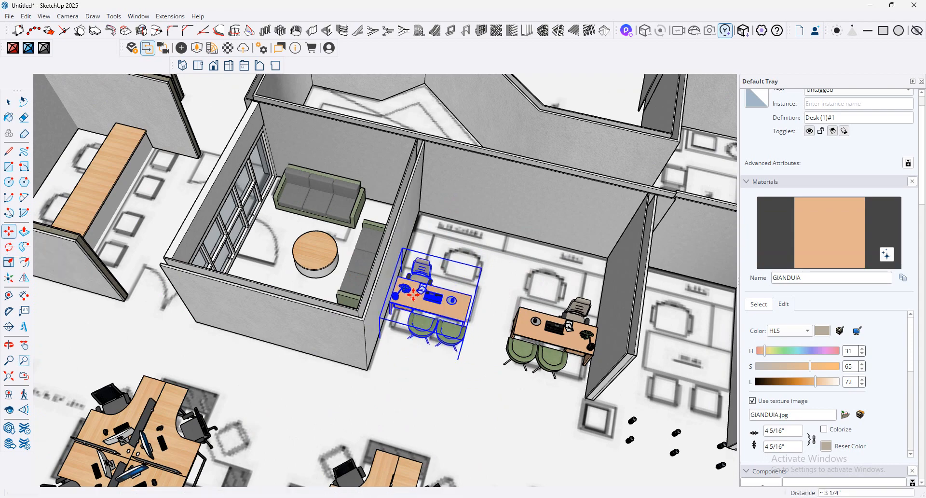
scroll(413, 293, "down", 4)
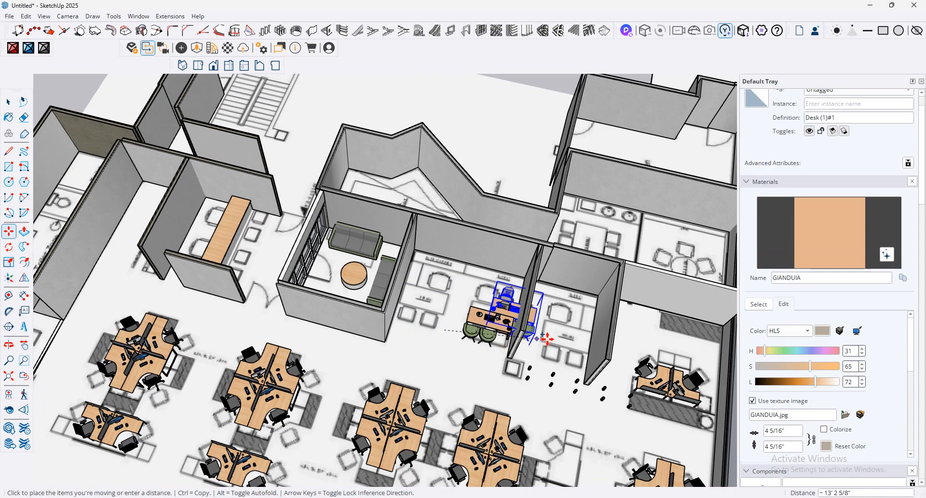
key("ctrl")
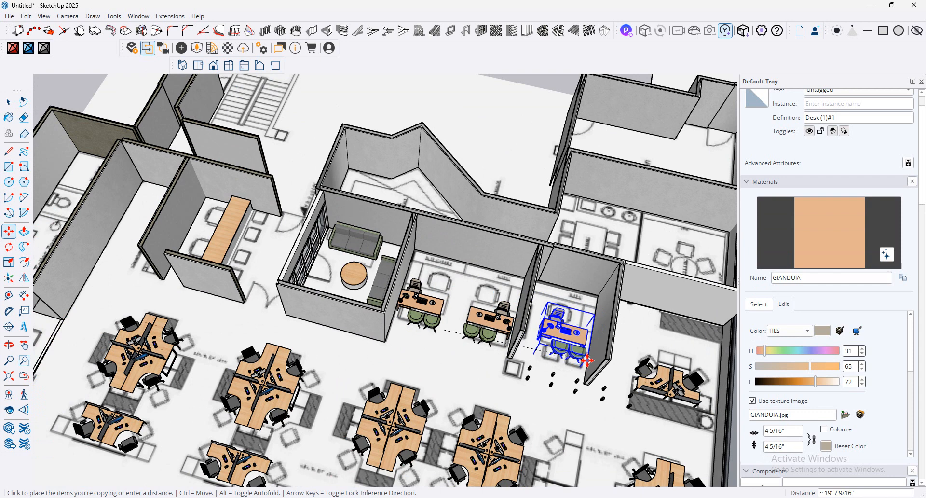
left_click(574, 367)
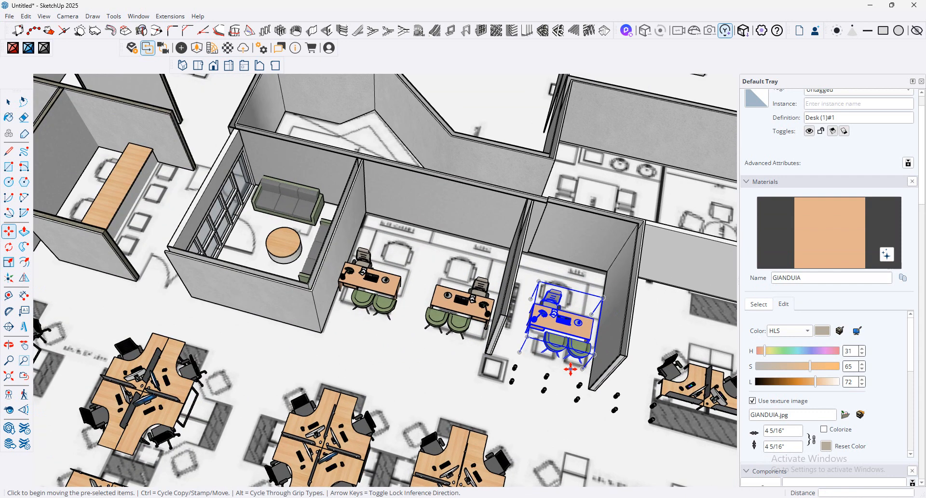
Step: Shift the new desk set about 10 11/16" within its cabin toward the far partition wall
scroll(572, 360, "up", 4)
left_click(570, 351)
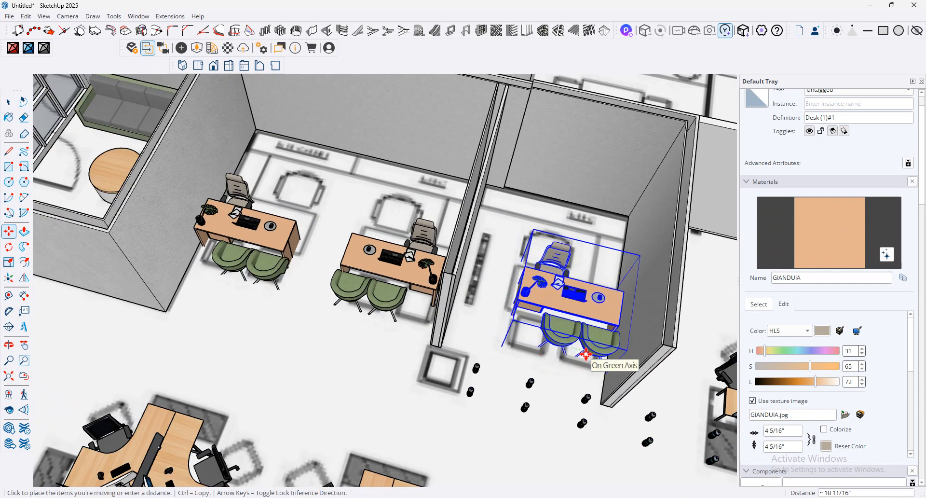
left_click(586, 355)
Step: Examine the furnished cabins and the open workstation area from several angles for desk outlines without furniture
scroll(454, 287, "down", 6)
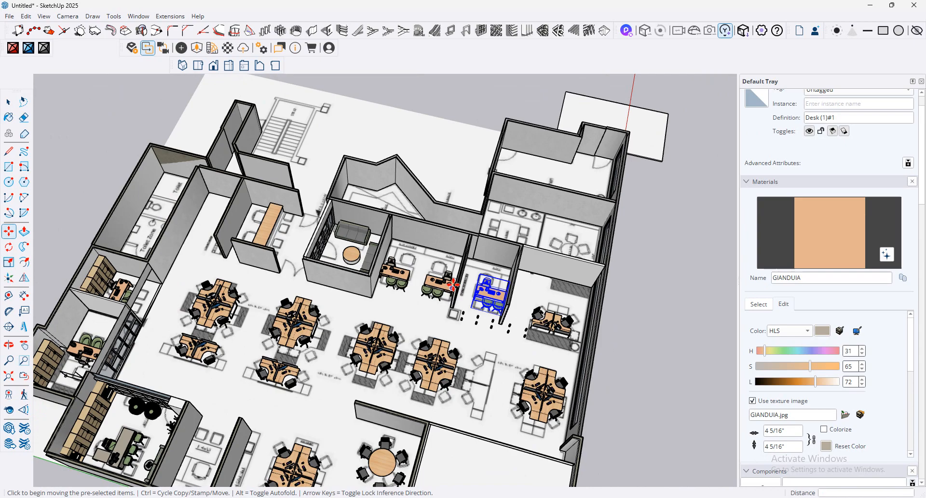
scroll(454, 285, "up", 1)
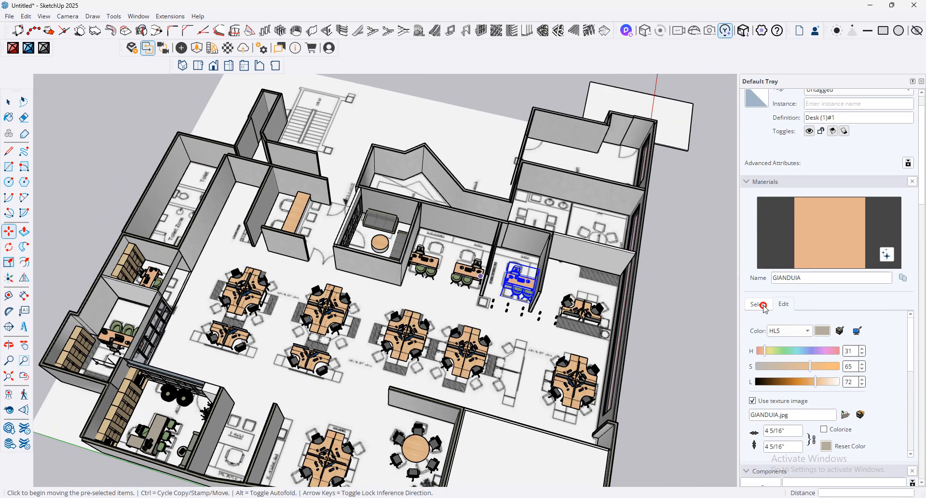
left_click(765, 307)
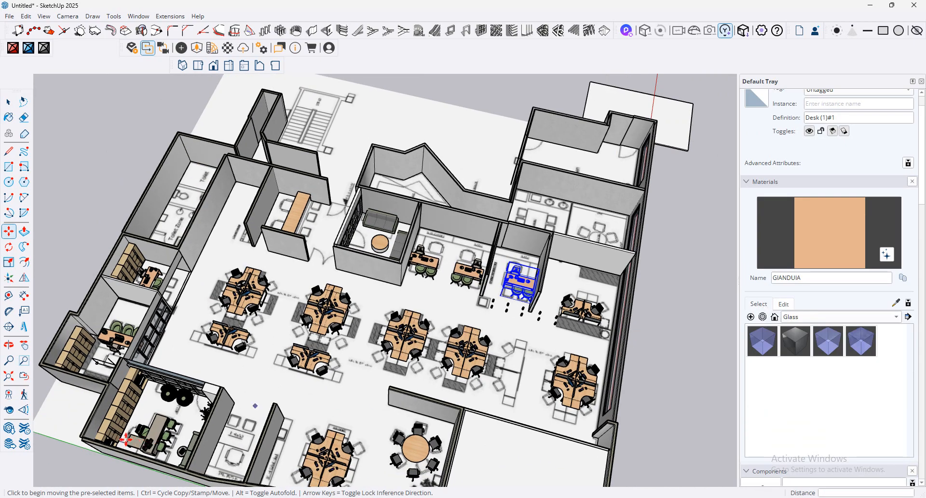
middle_click_drag(583, 349, 304, 350)
middle_click_drag(492, 337, 401, 340)
scroll(401, 339, "down", 1)
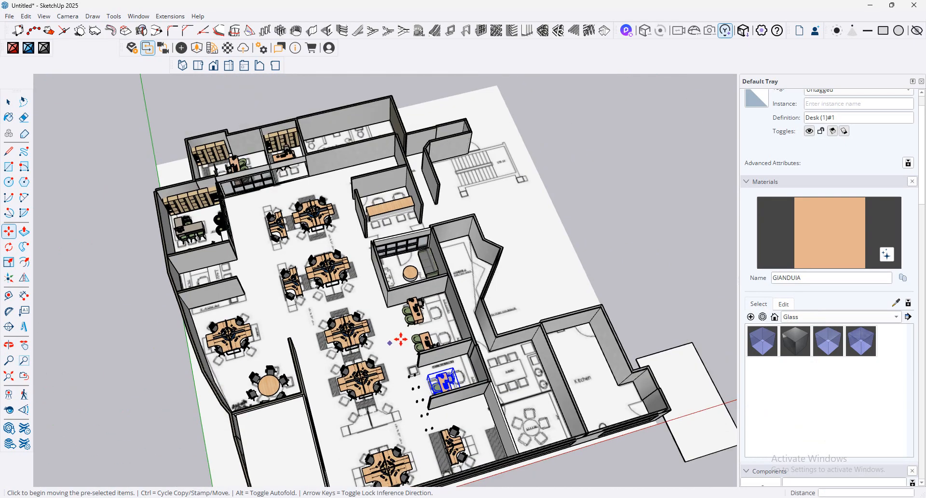
scroll(401, 339, "down", 2)
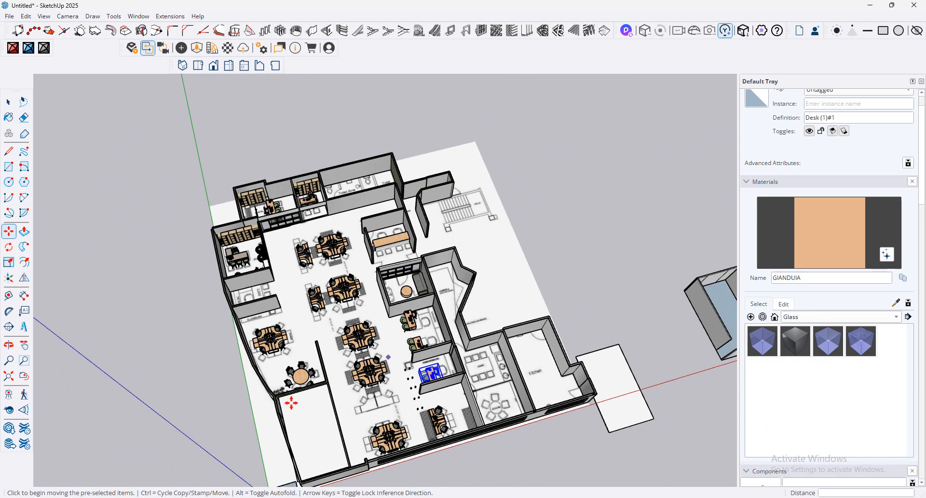
middle_click_drag(487, 385, 407, 388)
scroll(407, 388, "up", 6)
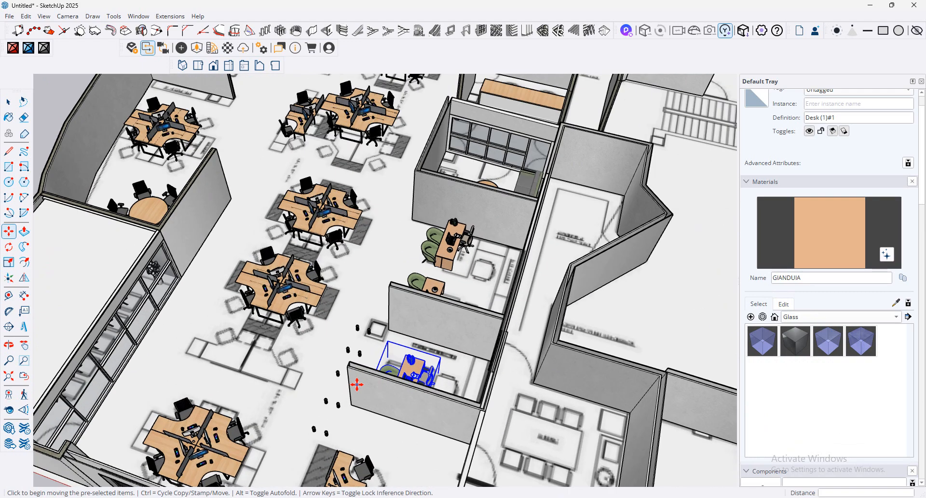
middle_click_drag(416, 246, 456, 275)
scroll(473, 312, "down", 2)
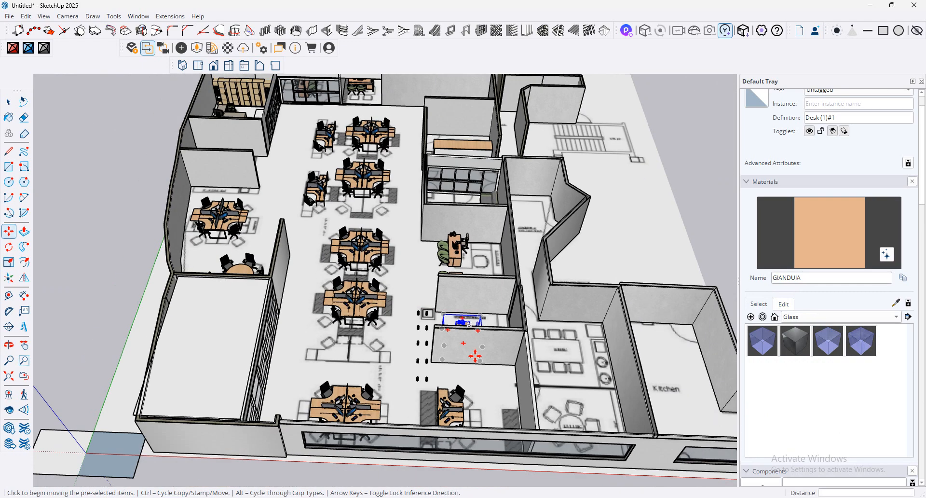
middle_click_drag(291, 216, 288, 209)
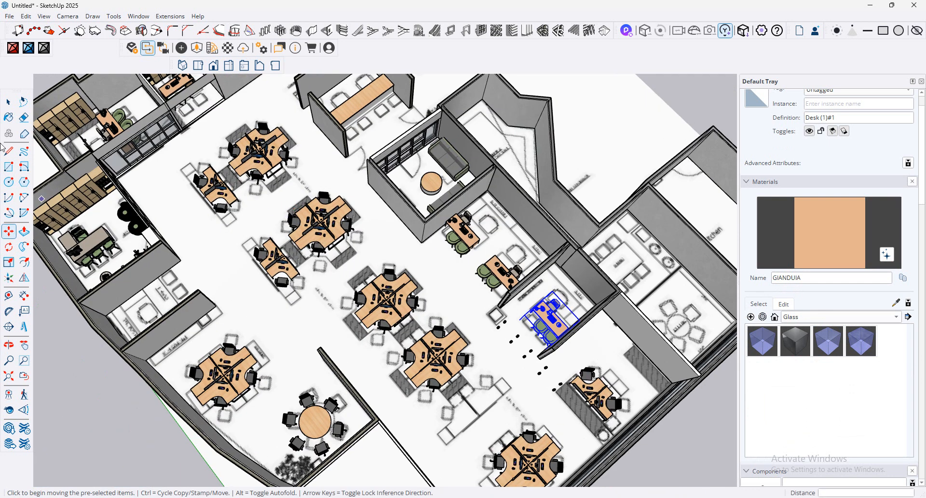
Step: Copy the two-seat workstation onto the empty workstation outline near the end of the row of four-seat clusters
left_click(8, 101)
left_click(284, 276)
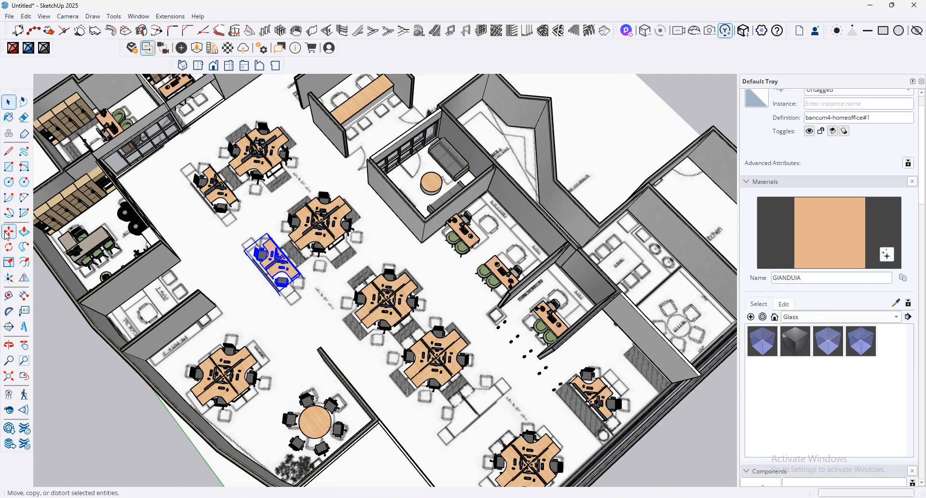
left_click(8, 231)
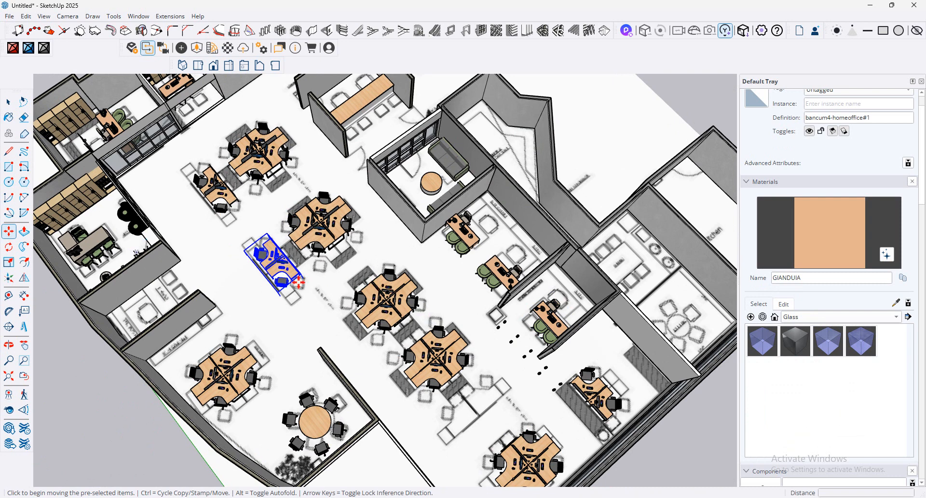
key("ctrl")
left_click(283, 277)
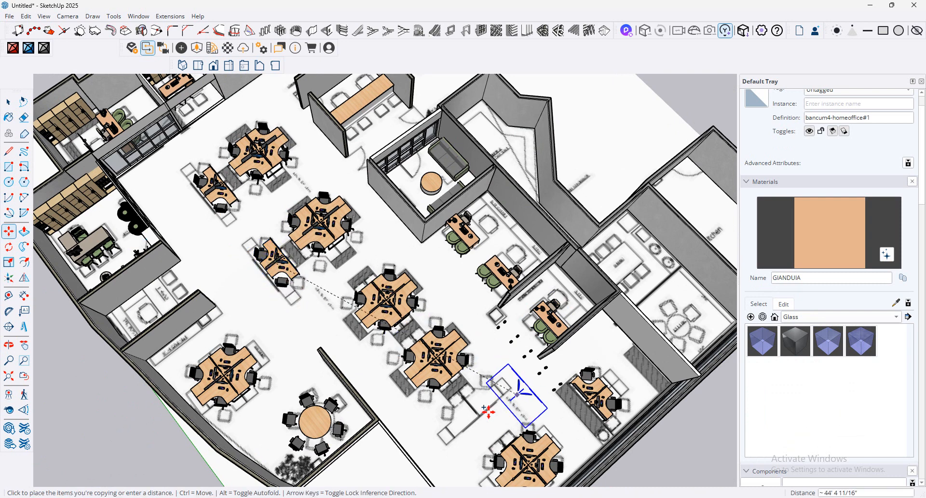
left_click(466, 414)
Step: Rotate the copied two-seat workstation 90° and set it down near the last two four-seat clusters of the row
scroll(461, 405, "up", 3)
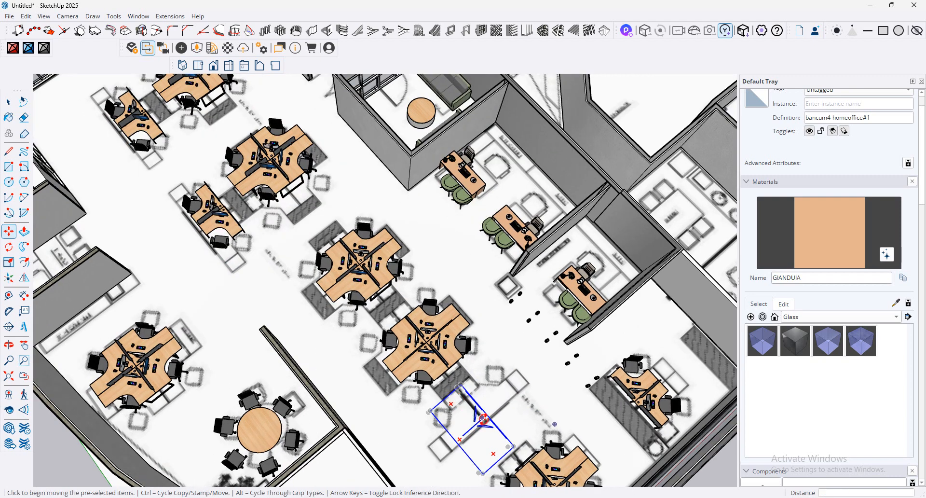
left_click(460, 440)
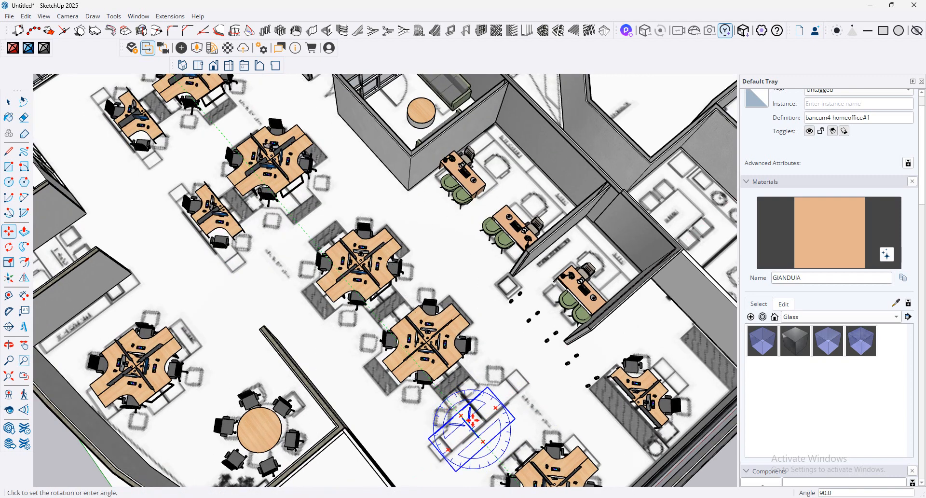
left_click(472, 420)
left_click(470, 421)
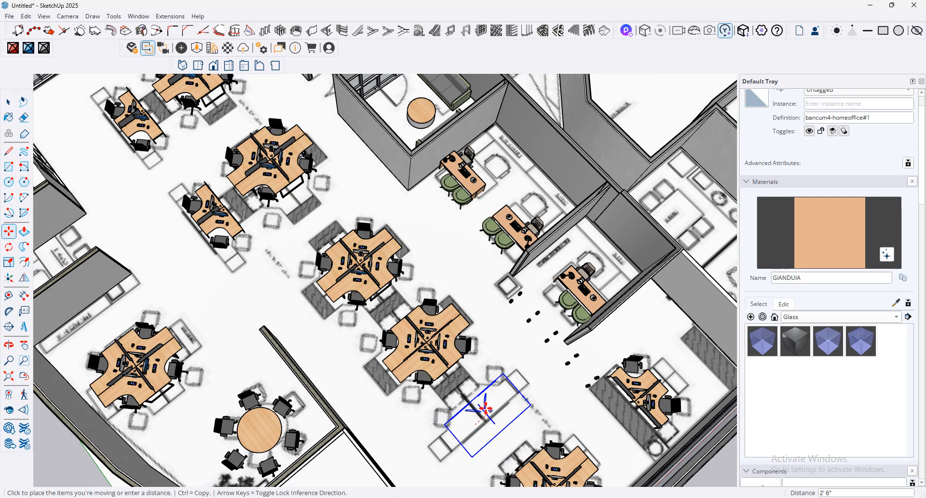
key("Up")
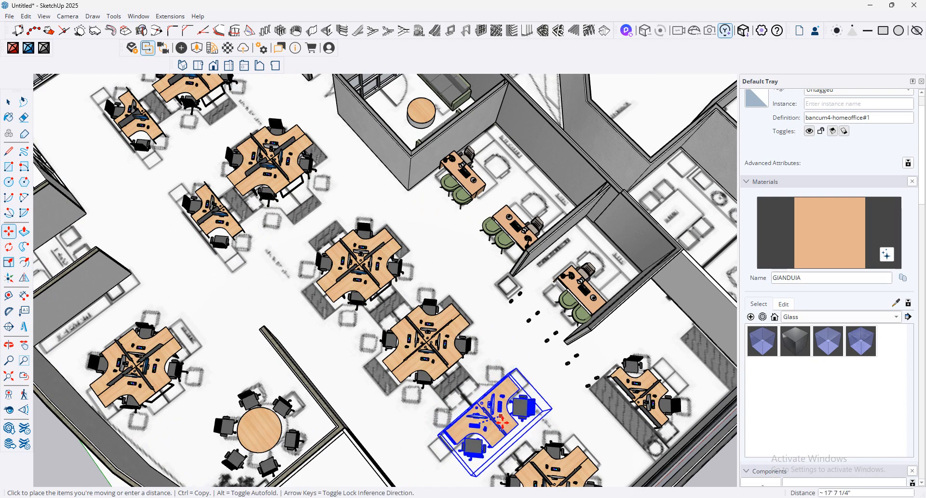
left_click(567, 479)
left_click(596, 497)
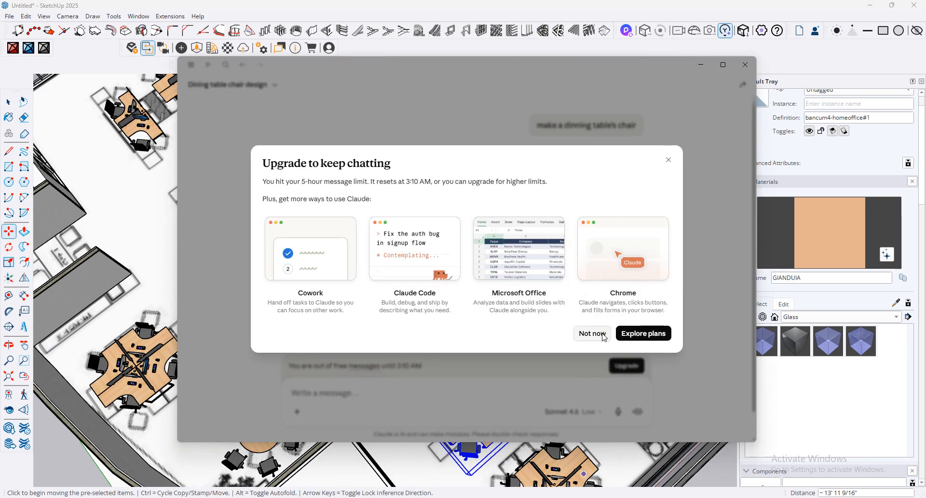
left_click(592, 333)
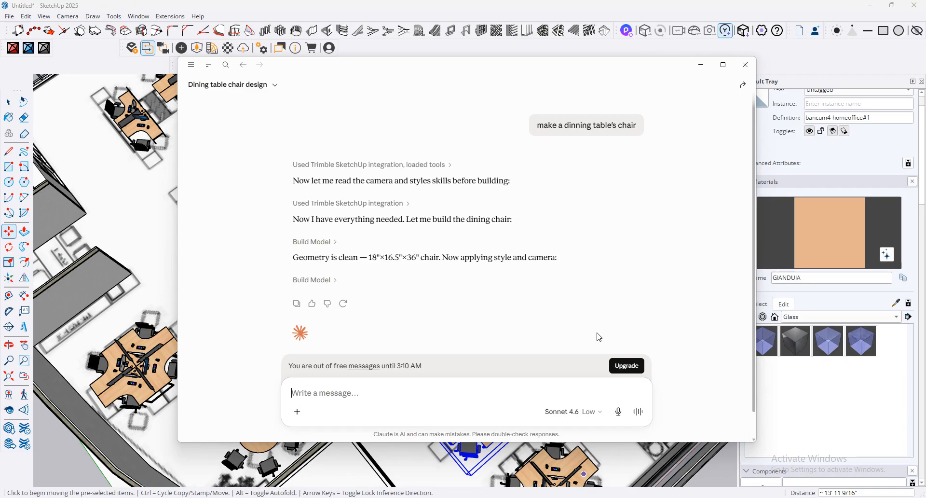
left_click(752, 64)
Step: Move the rotated two-seat workstation onto its floor plan outline between the last two four-seat clusters
scroll(522, 400, "up", 4)
middle_click_drag(523, 400, 579, 310)
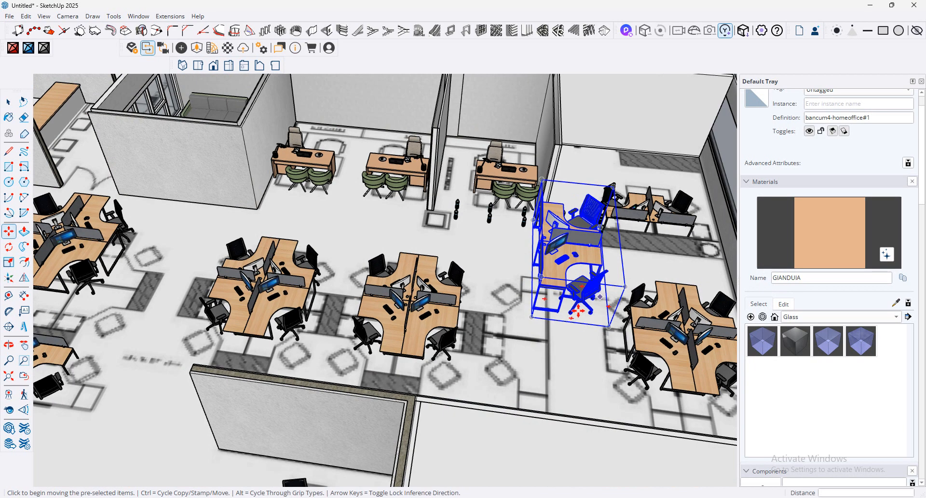
left_click(558, 309)
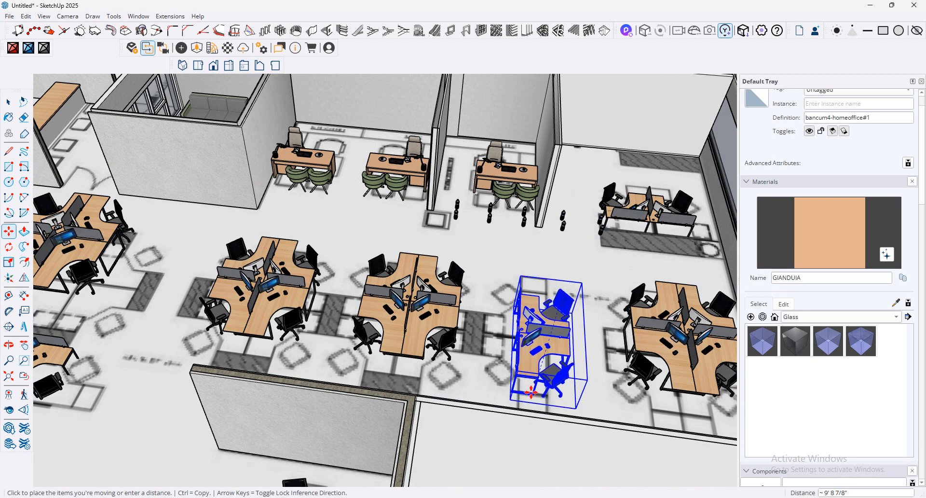
left_click(509, 365)
scroll(586, 252, "down", 6)
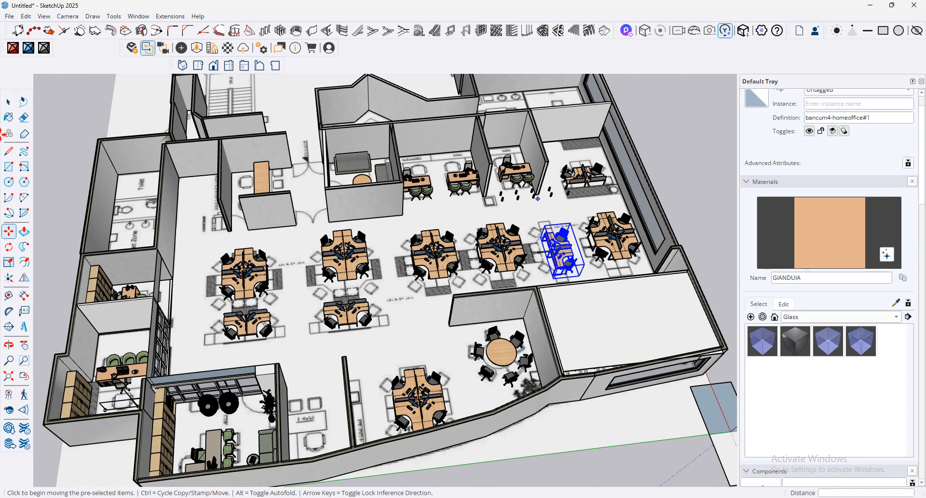
left_click(7, 105)
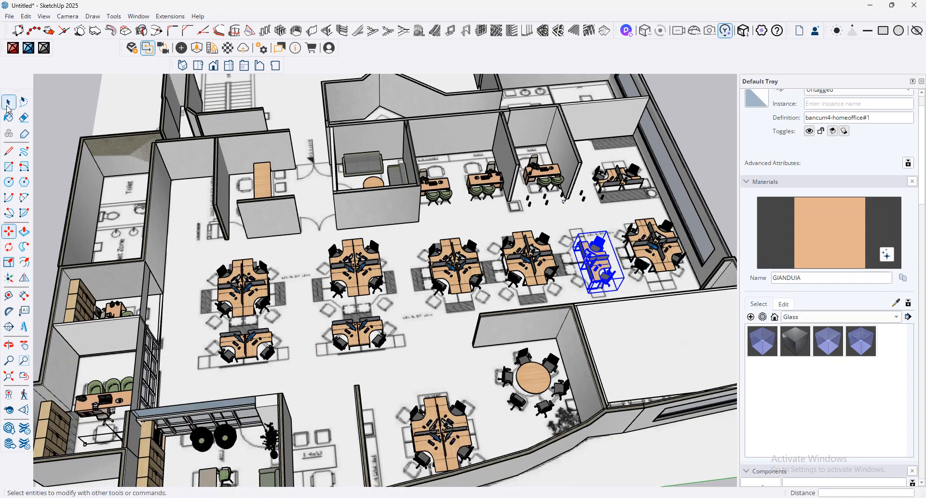
scroll(554, 207, "up", 5)
left_click(510, 199)
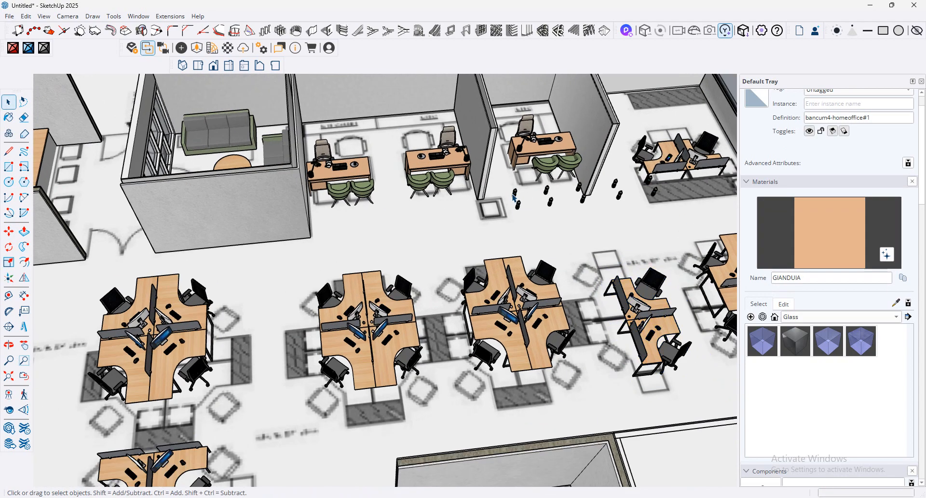
double_click(513, 193)
left_click(514, 192)
scroll(651, 195, "down", 6)
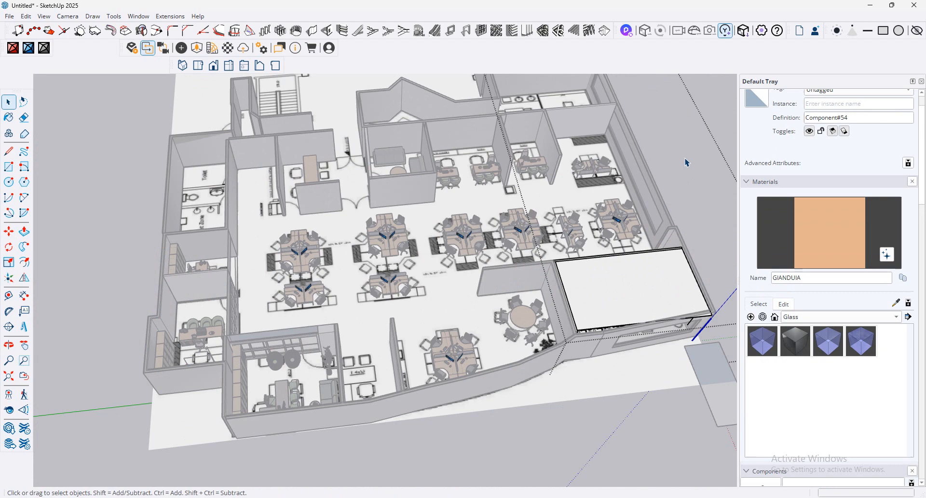
left_click(687, 163)
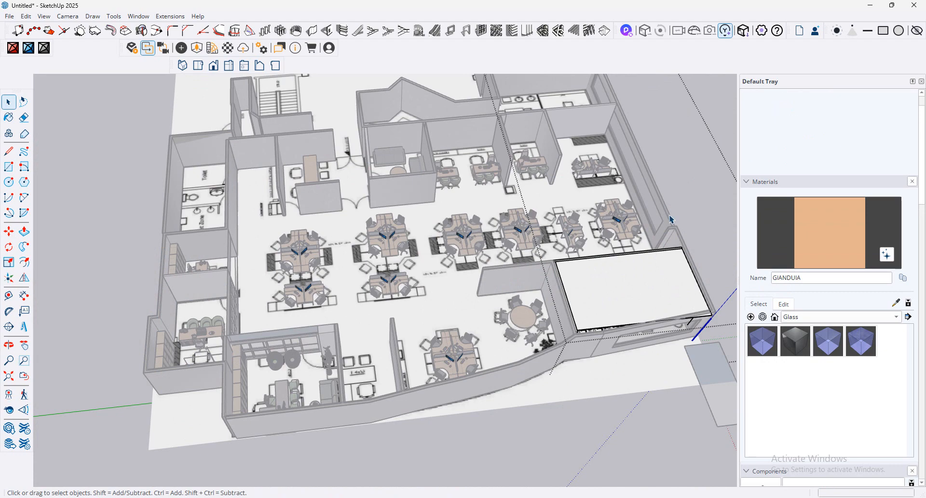
left_click(722, 137)
Step: Switch to 3D Warehouse in the browser and search the models for "chair" to furnish the meeting table
scroll(104, 242, "up", 8)
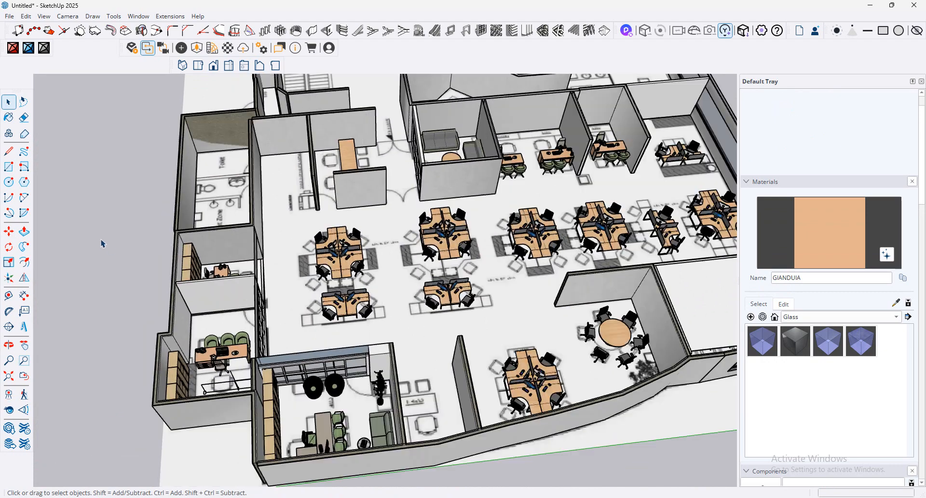
middle_click_drag(314, 180, 345, 242)
scroll(346, 242, "down", 7)
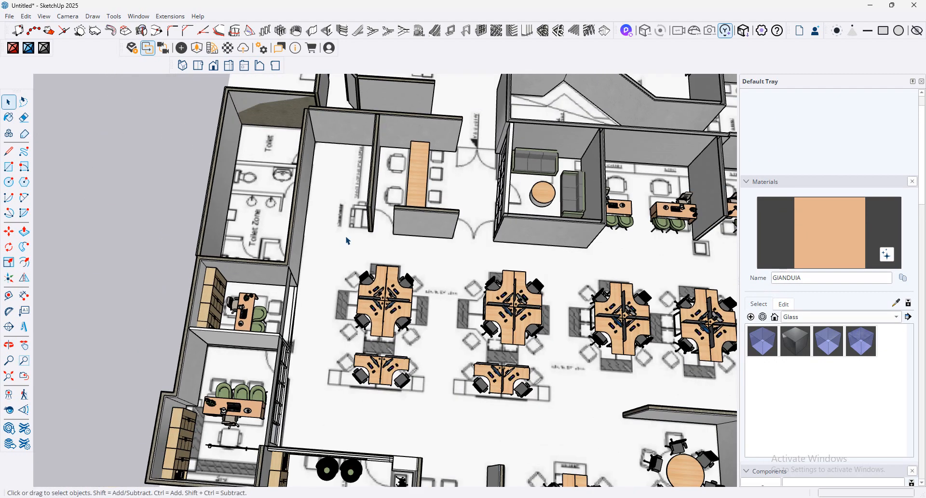
scroll(443, 197, "up", 5)
middle_click_drag(436, 191, 619, 489)
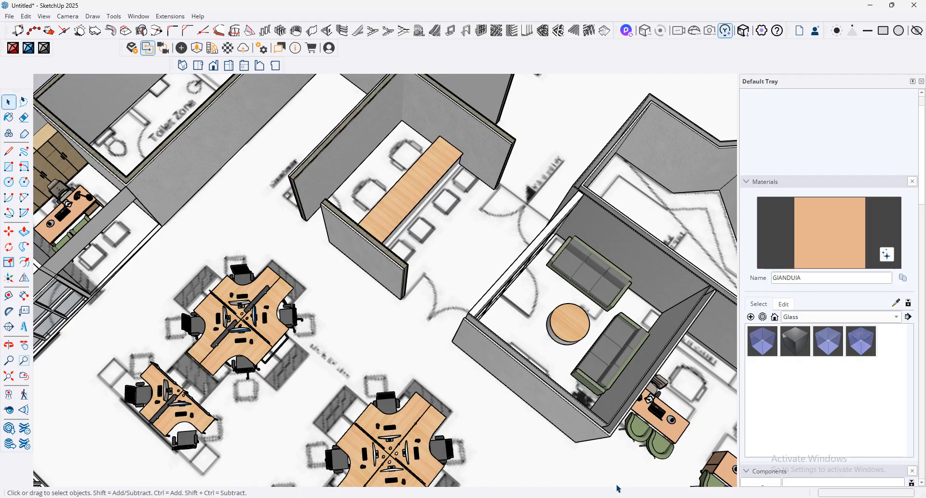
key("alt+Tab")
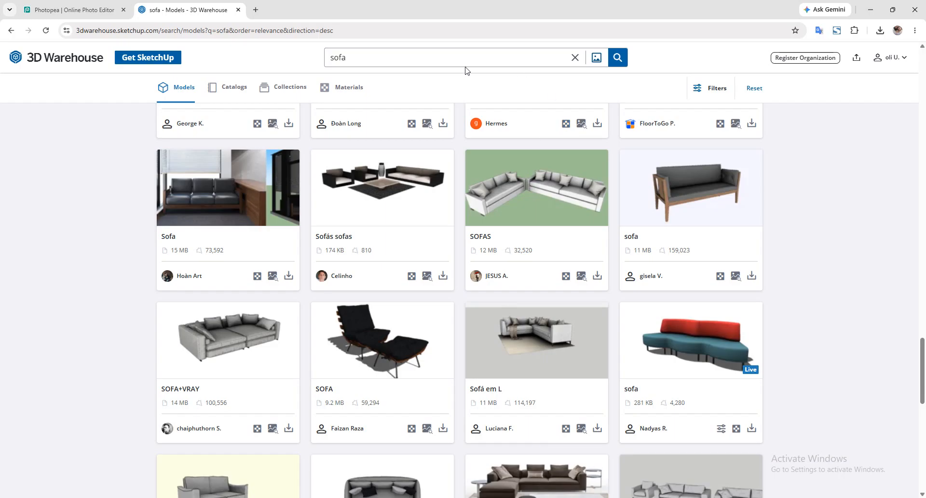
left_click_drag(362, 57, 141, 57)
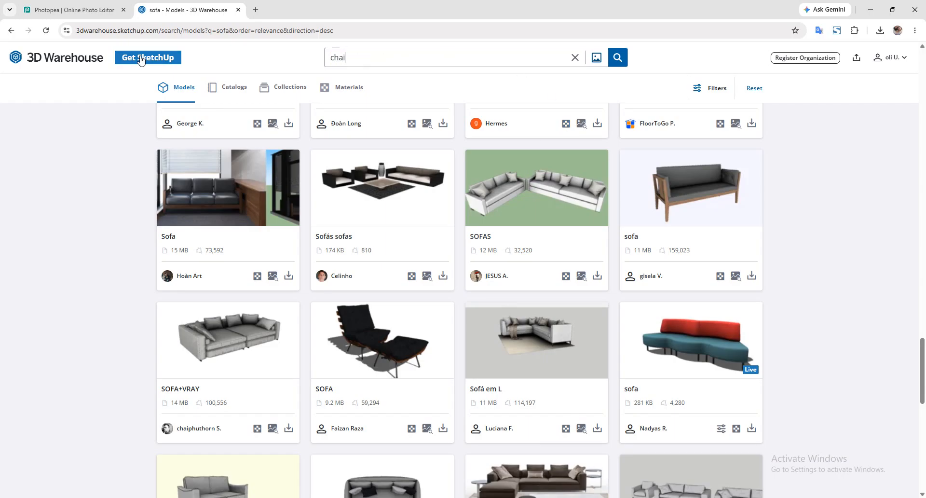
type("chair")
key("Return")
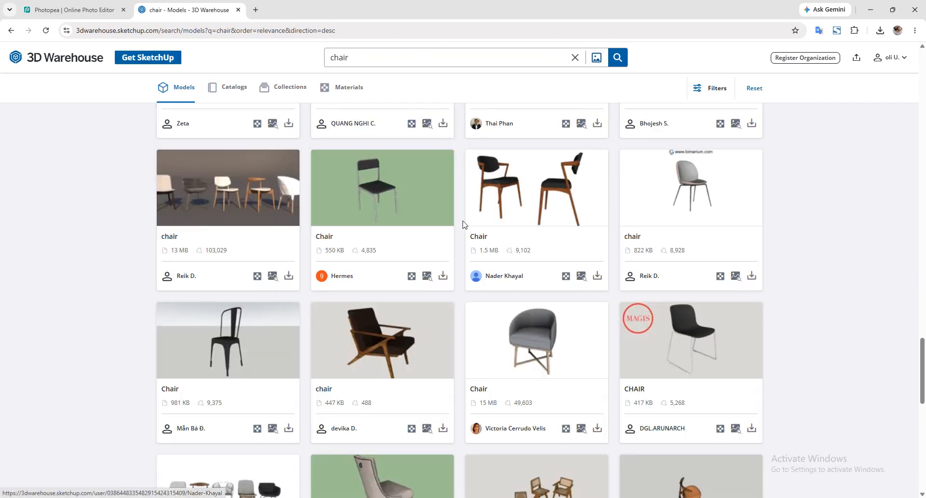
scroll(399, 256, "down", 5)
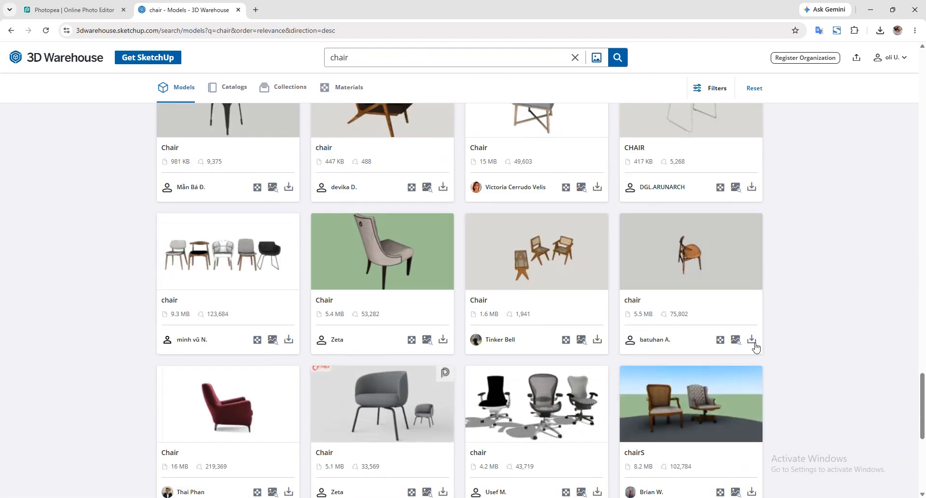
Step: Download the 5.5 MB wooden chair model with the rounded orange seat and return to SketchUp
left_click(751, 340)
left_click(775, 363)
scroll(378, 252, "down", 3)
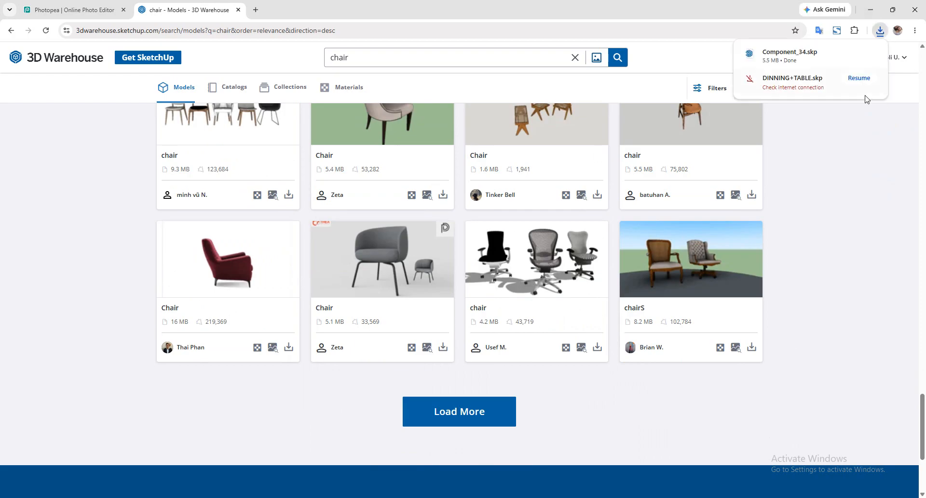
left_click(871, 9)
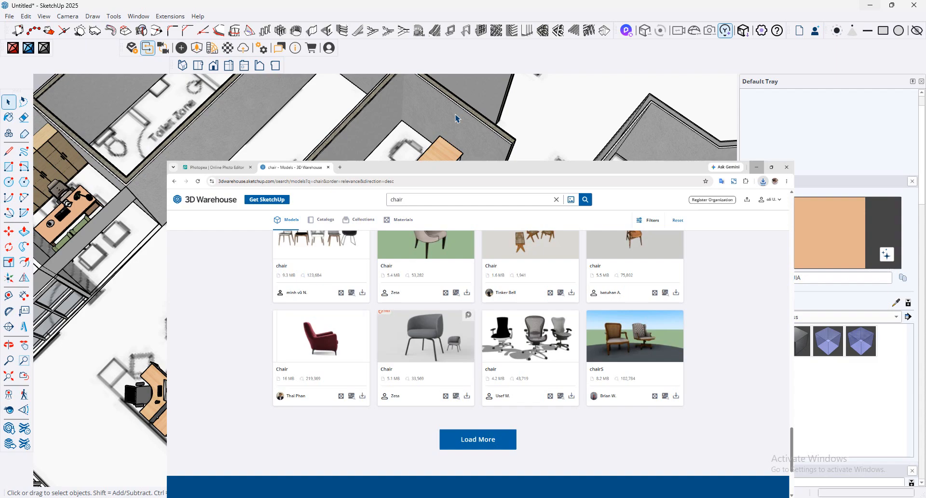
Step: Import the downloaded chair model and place it near the long meeting table in the small partitioned room
left_click(12, 15)
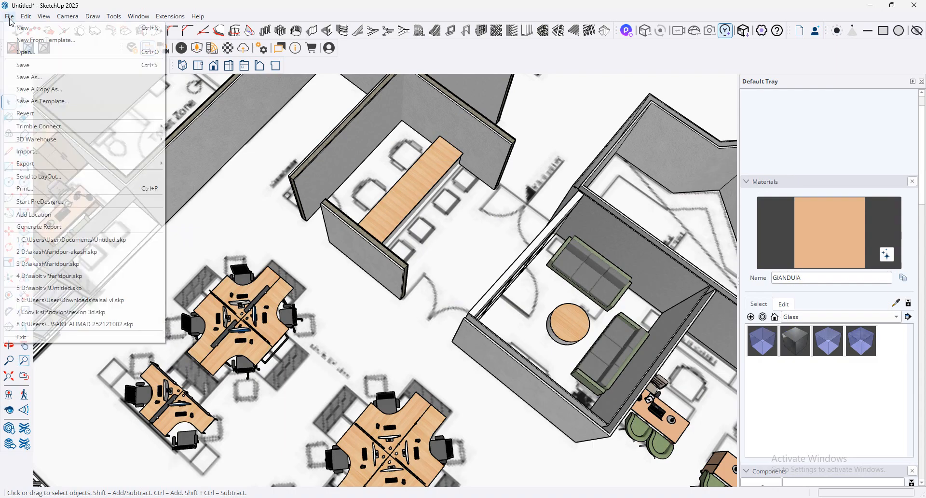
left_click(76, 145)
double_click(145, 150)
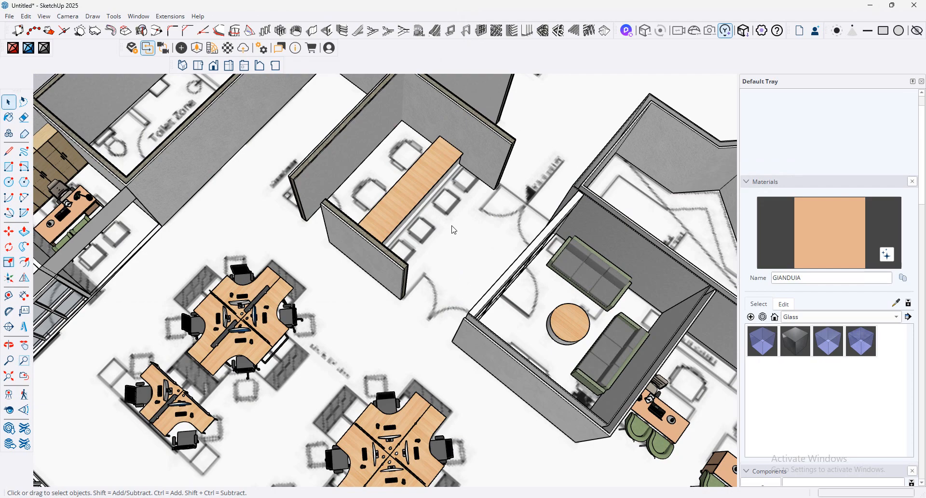
scroll(504, 254, "down", 1)
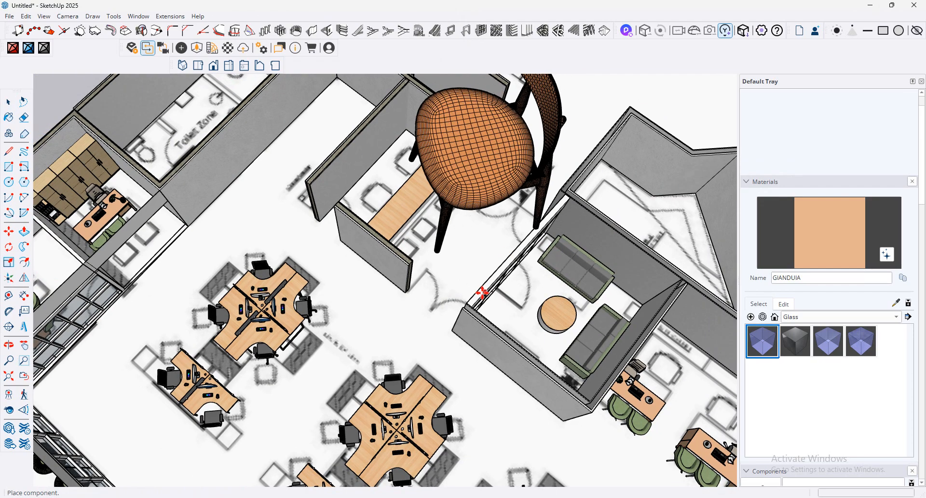
left_click(474, 269)
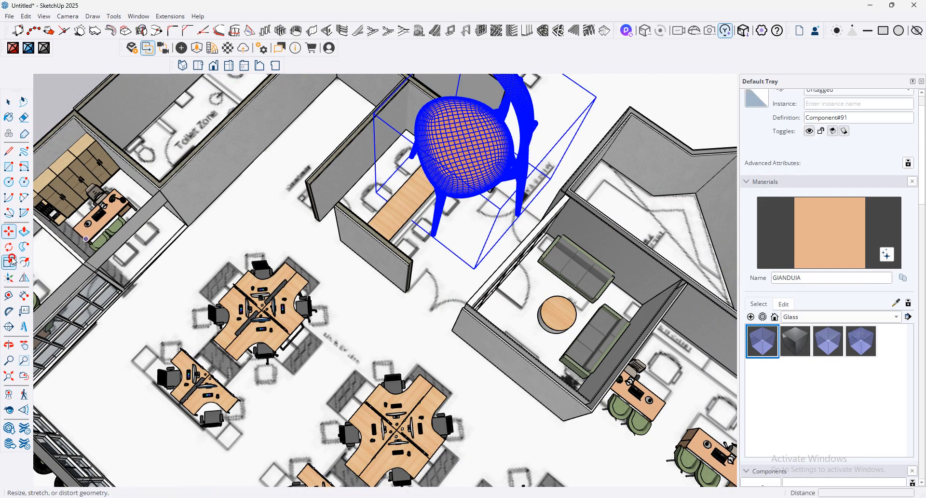
Step: Scale the oversized imported chair down uniformly to roughly suit the meeting table
key("s")
left_click_drag(599, 96, 419, 145)
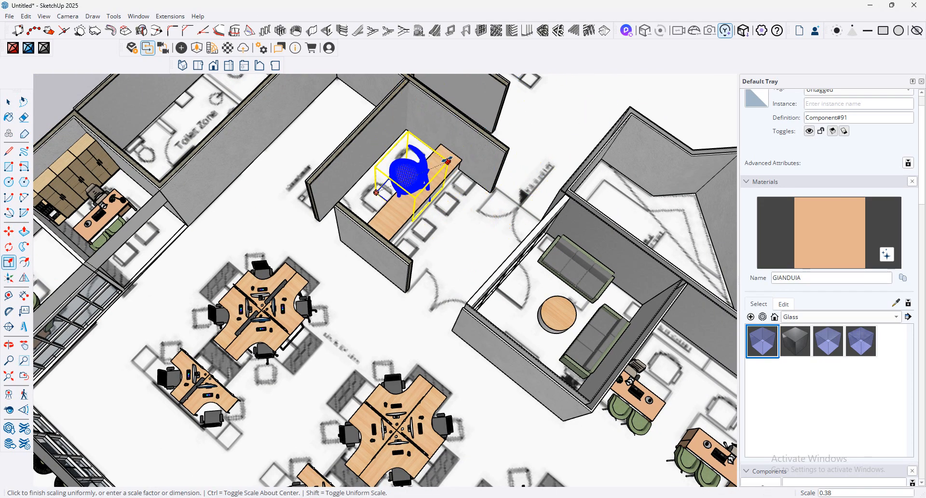
scroll(416, 167, "up", 2)
scroll(416, 168, "up", 1)
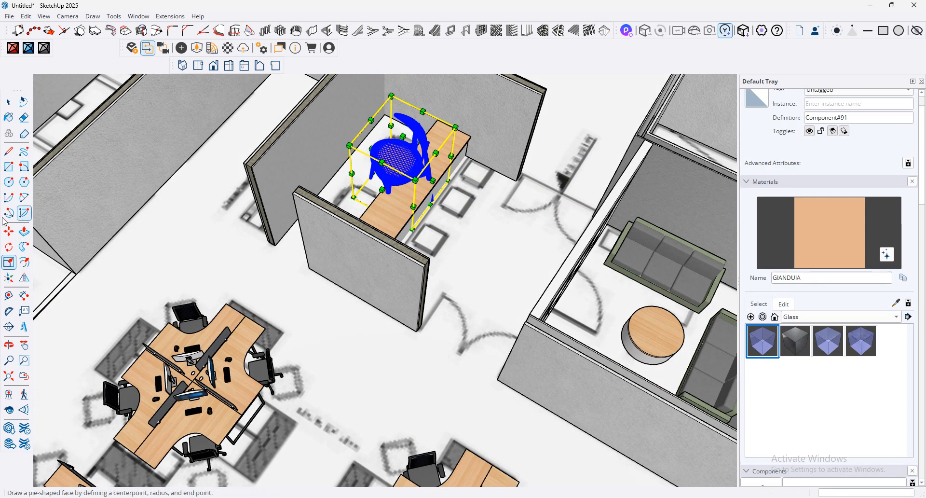
Step: Move the chair to the seat outlines along the table's open side and rotate it 60°
left_click(9, 231)
left_click(400, 198)
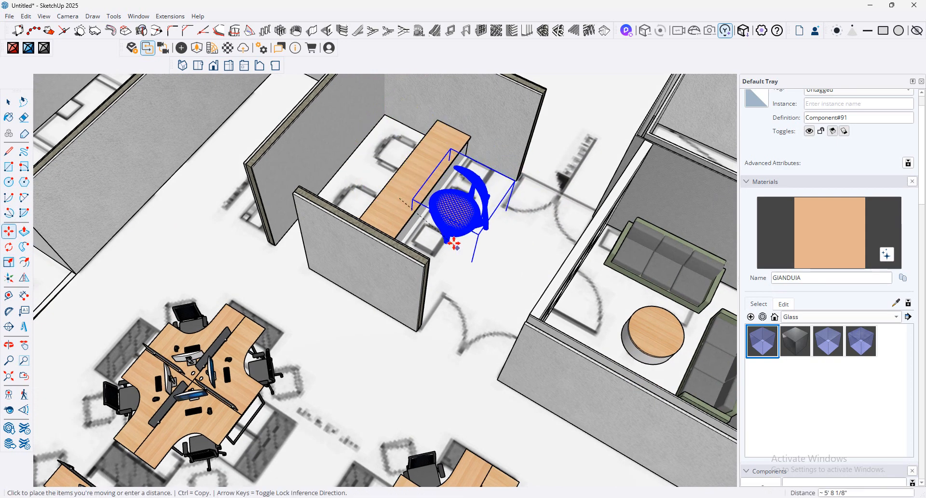
left_click(455, 232)
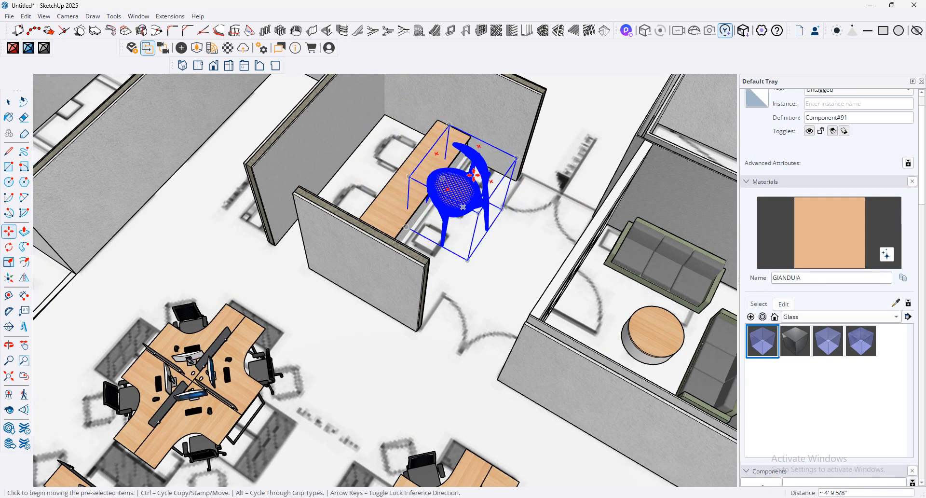
left_click(480, 148)
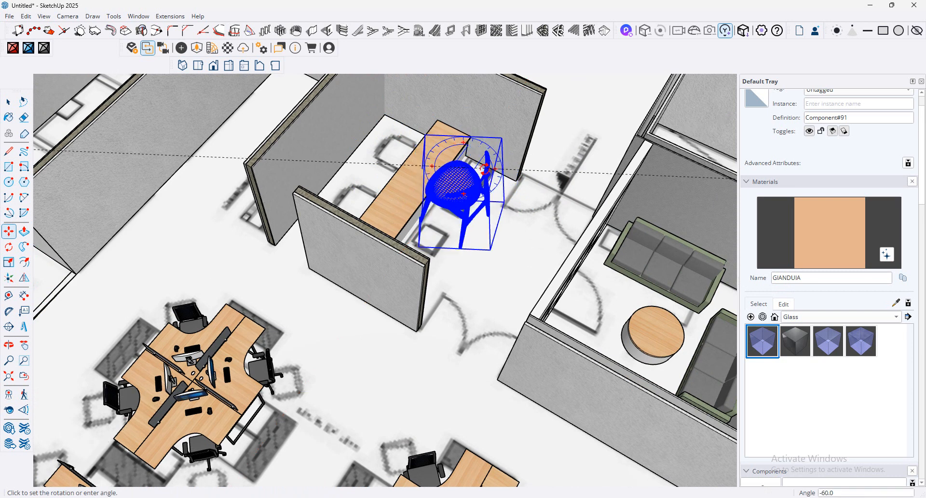
left_click(240, 226)
Step: Scale the chair down uniformly twice more towards the size of the seat outlines, using a final factor of 0.82
left_click(9, 262)
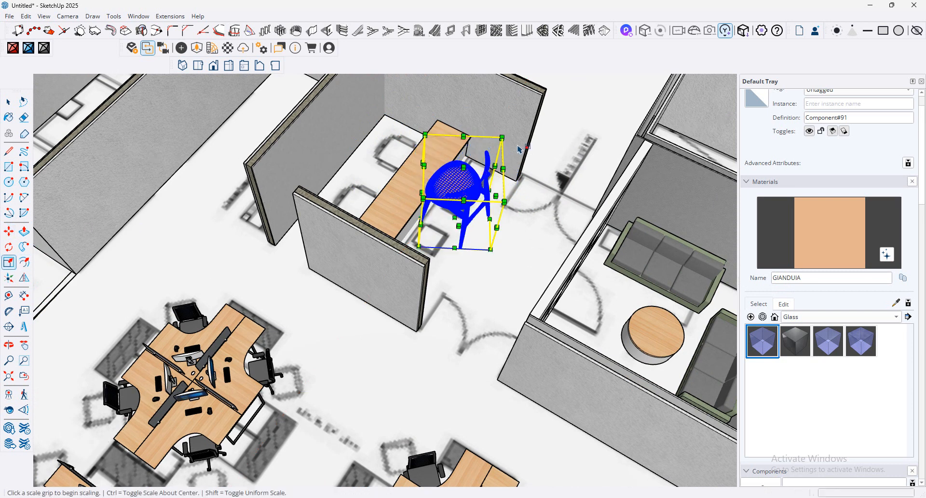
left_click(501, 138)
left_click(466, 168)
scroll(463, 203, "up", 10)
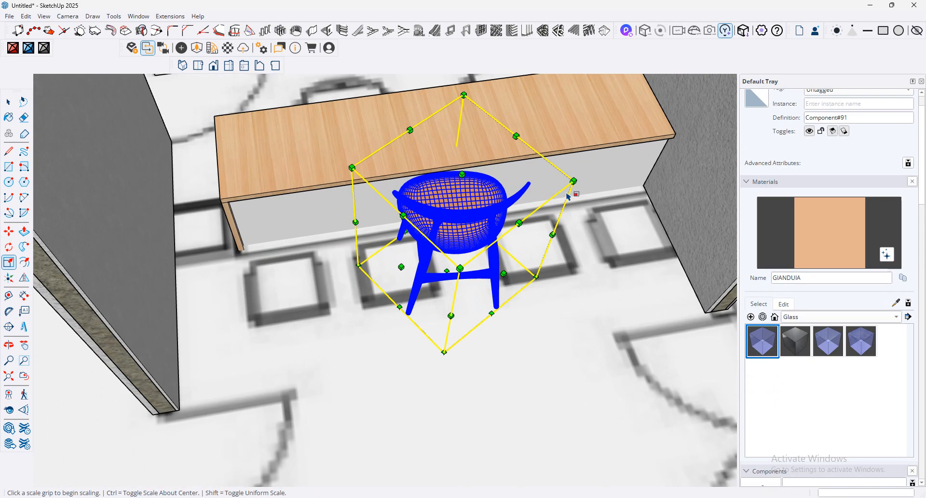
left_click(573, 181)
left_click(527, 199)
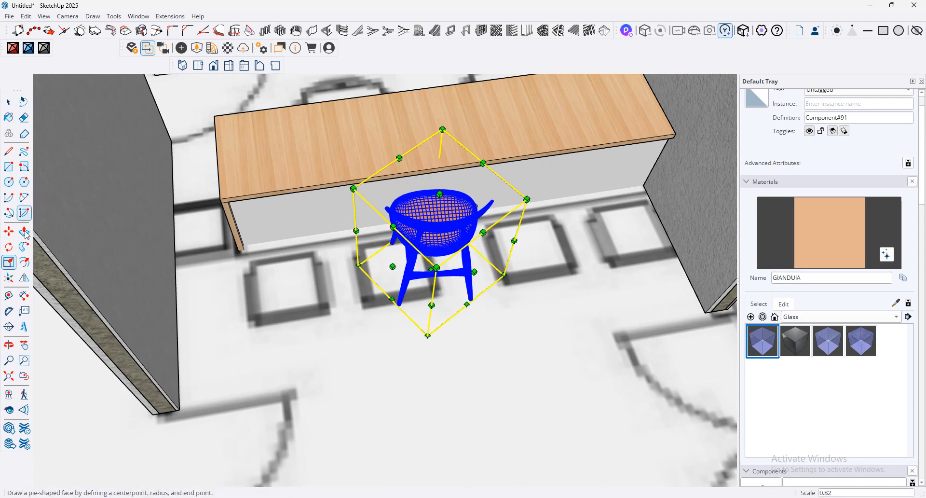
Step: Move the scaled chair onto the first seat outline at the near-left end of the long meeting table
key("m")
left_click(360, 297)
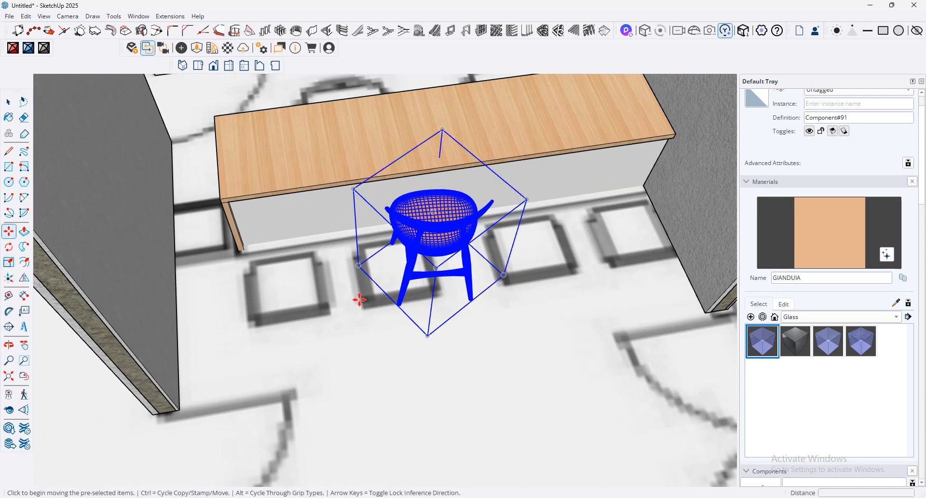
left_click(254, 313)
Step: Copy the chair to the seat outline at the table's other end and divide the array with /2x to add one between
left_click(267, 317)
key("ctrl")
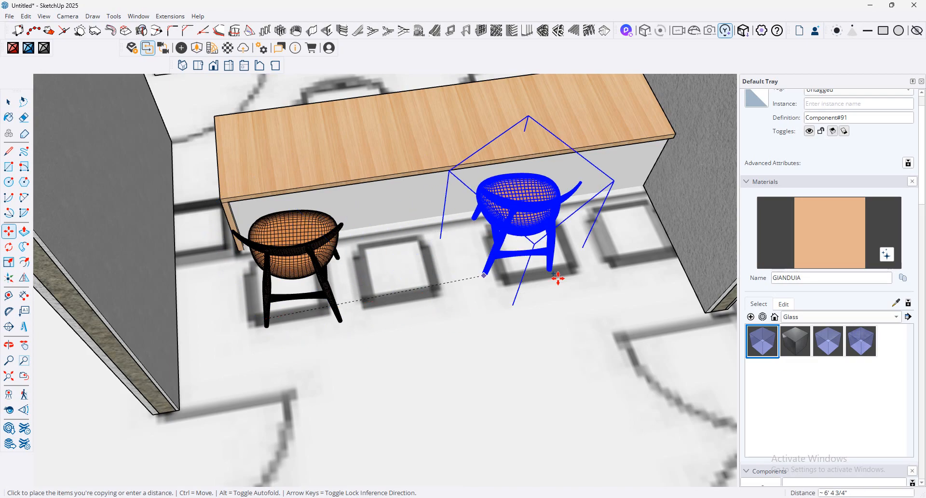
left_click(598, 267)
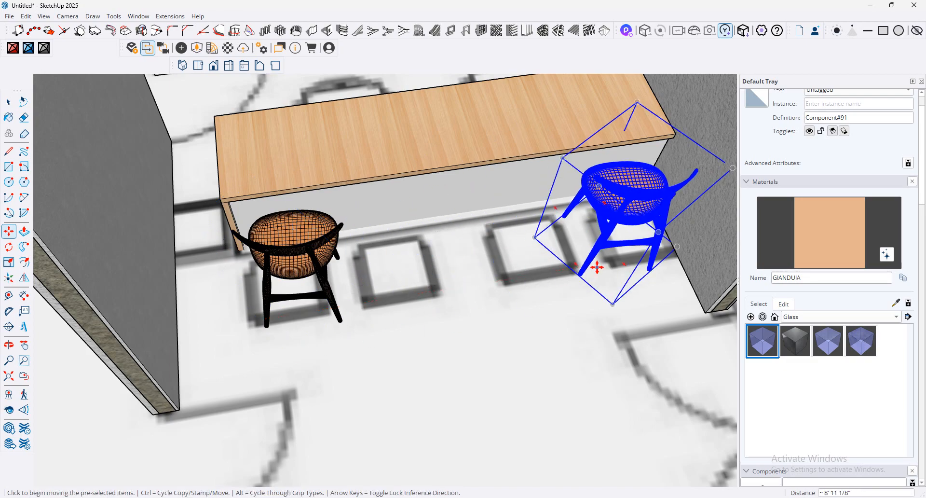
type("/")
key("Return")
scroll(598, 267, "down", 8)
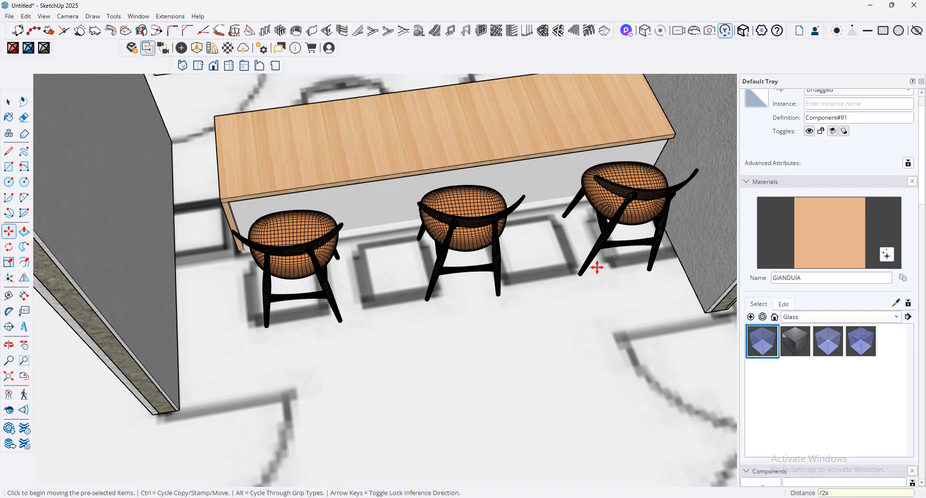
scroll(430, 153, "down", 6)
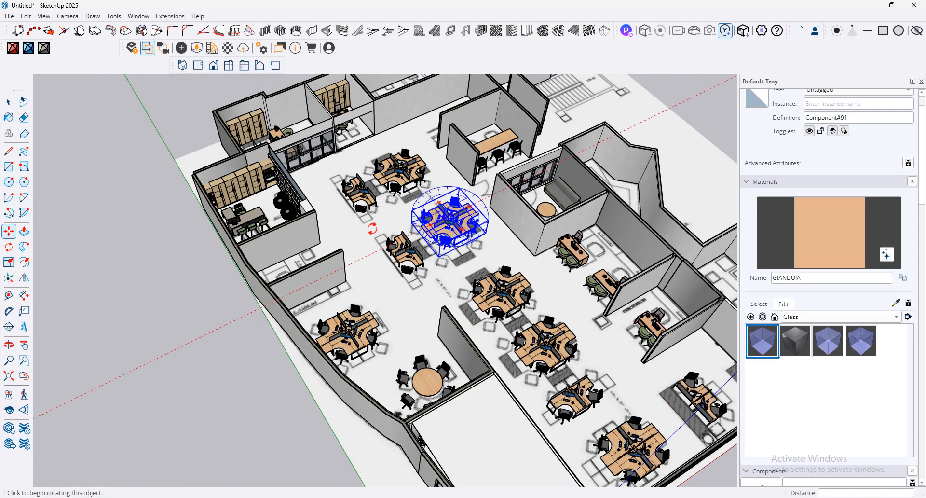
middle_click_drag(372, 229, 270, 207)
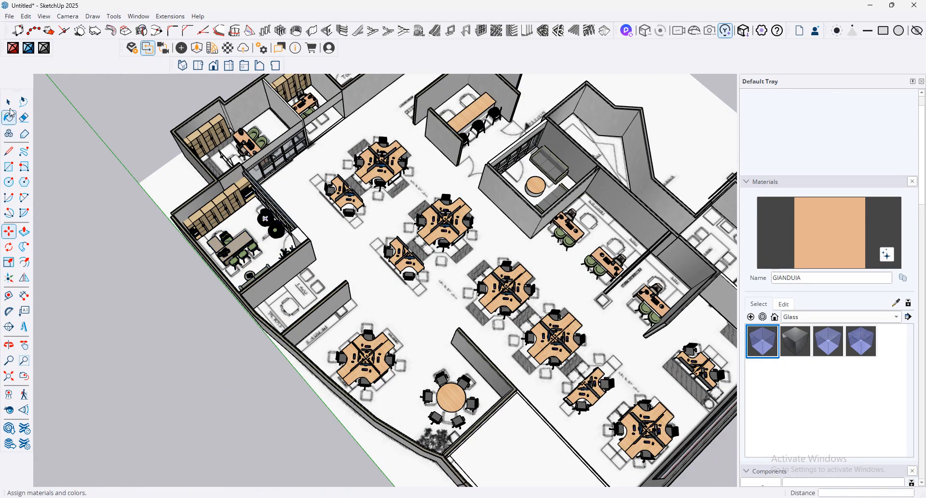
left_click(8, 103)
scroll(290, 166, "down", 6)
middle_click_drag(343, 253, 403, 220)
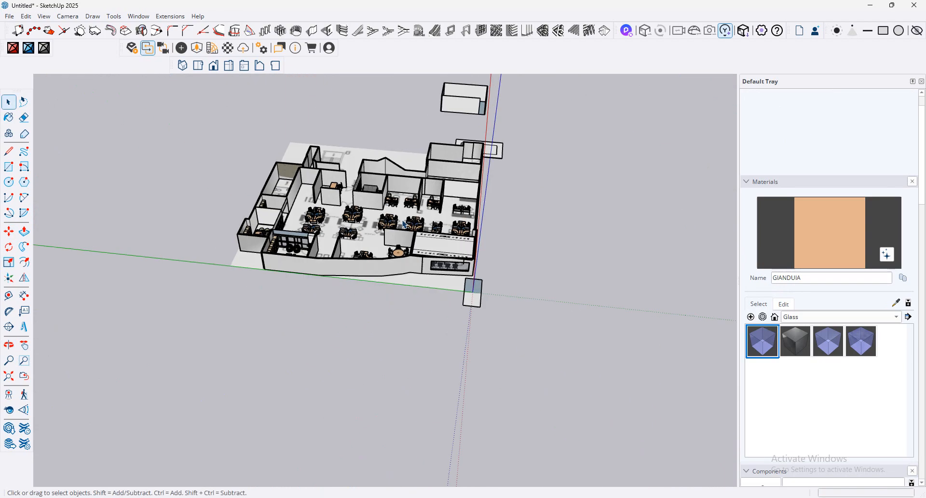
scroll(405, 225, "up", 3)
left_click(357, 252)
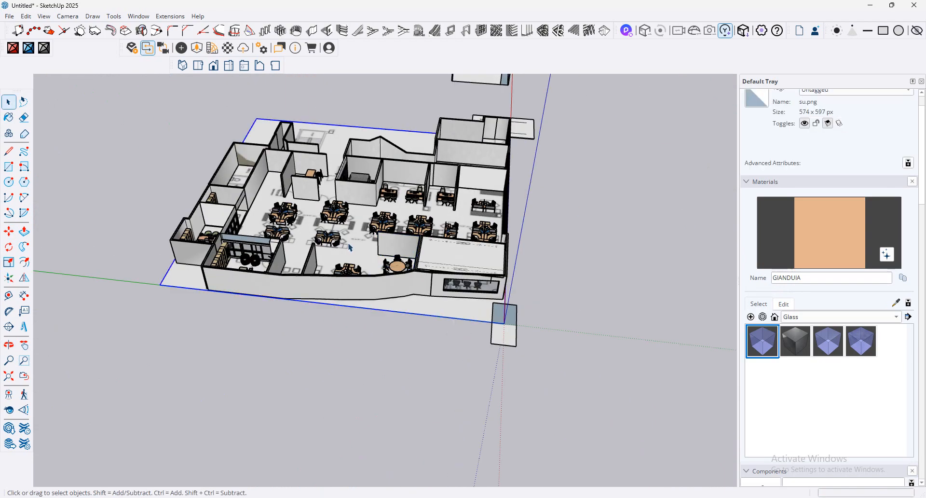
left_click(896, 303)
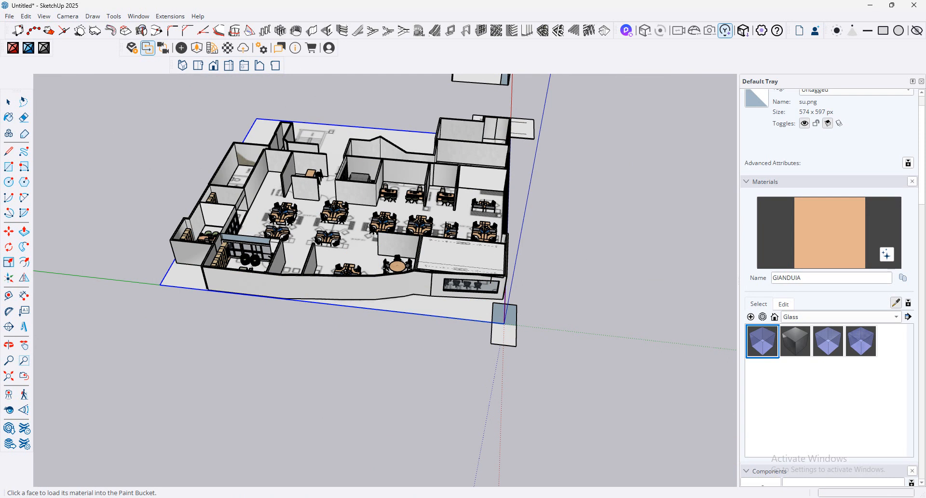
Step: Switch to the web browser and open Pinterest in a new tab
key("alt+Tab")
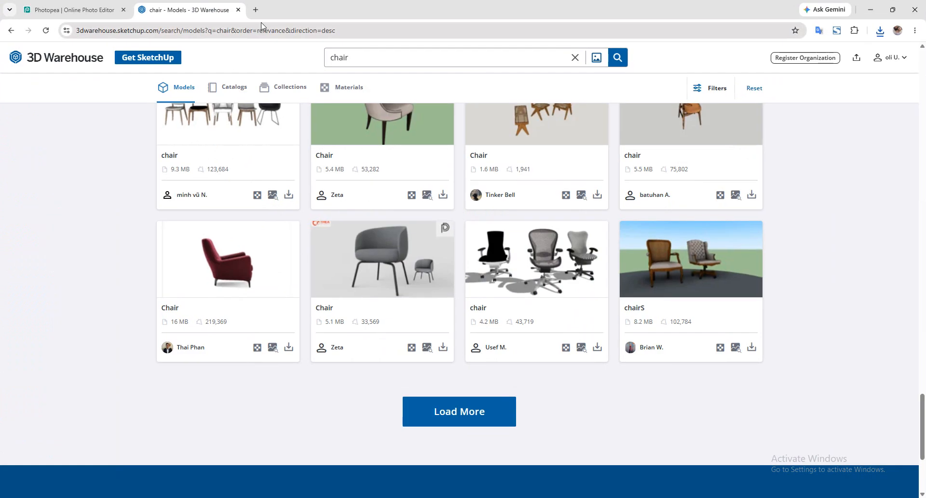
left_click(256, 10)
type("p")
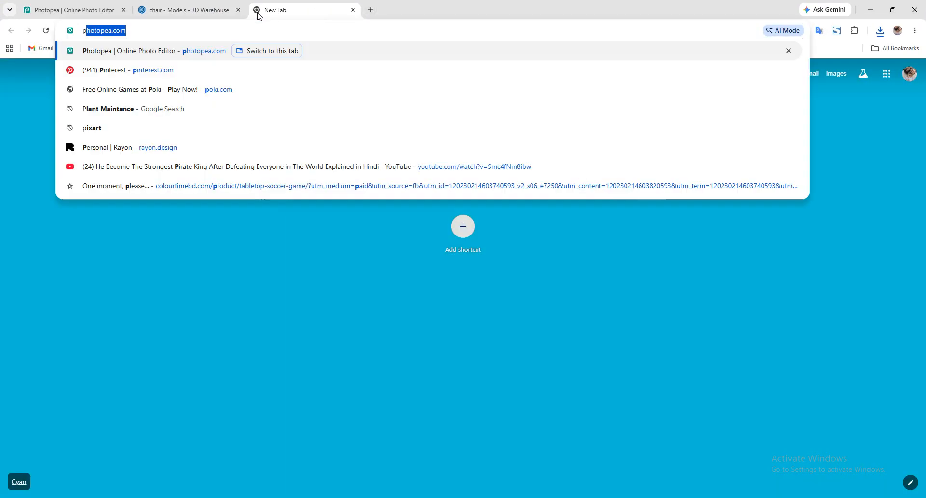
key("BackSpace")
type("i")
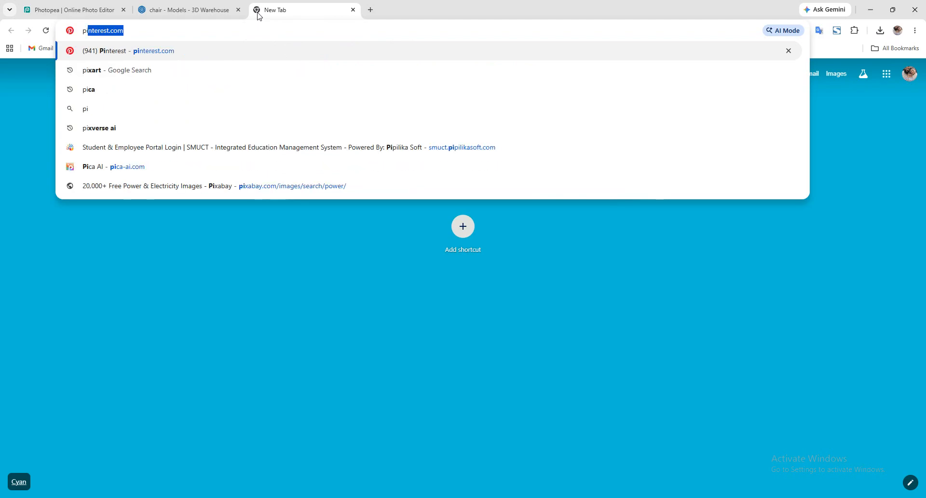
key("Return")
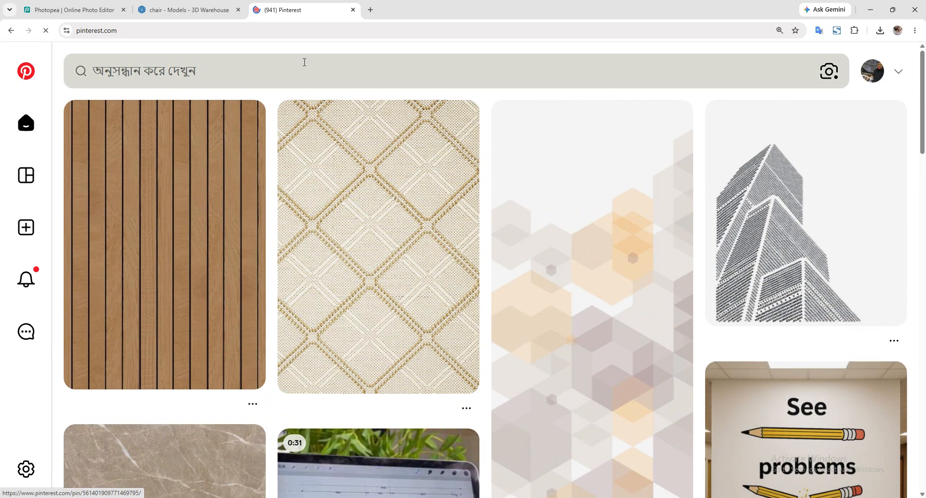
Step: Search Pinterest for "wood floor texture"
left_click(306, 60)
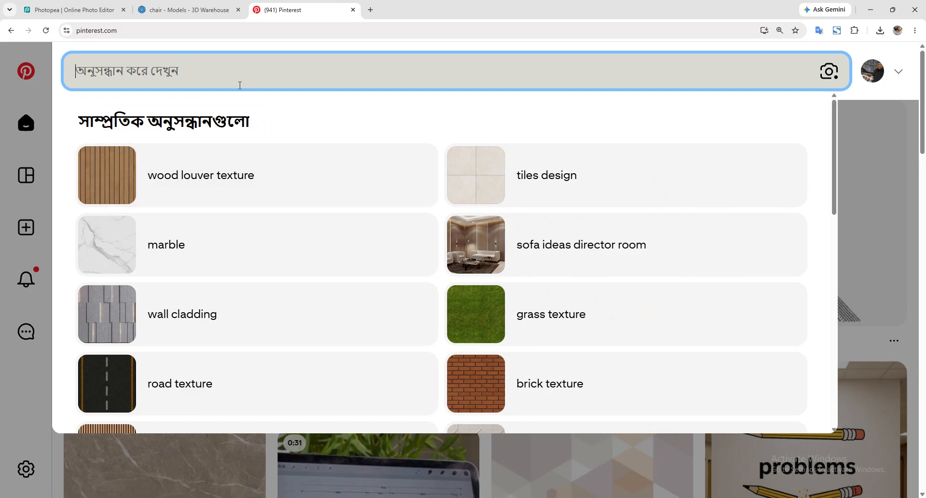
type("d")
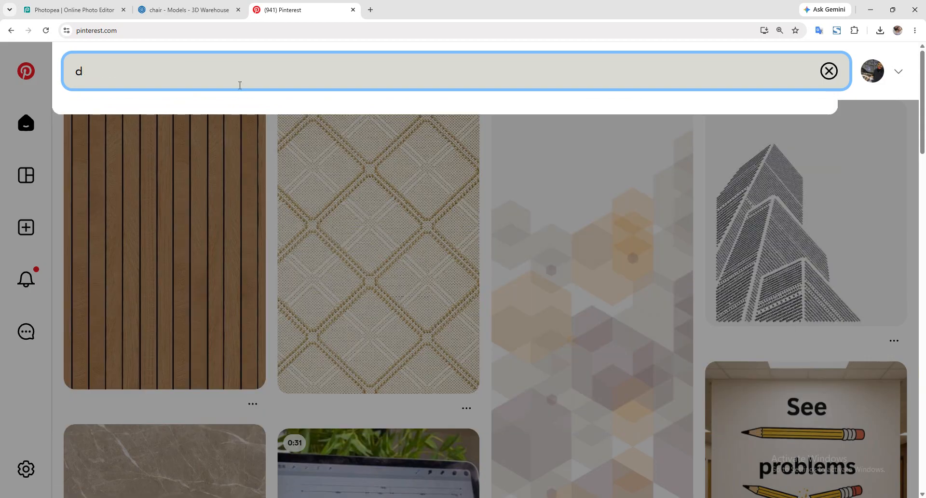
key("BackSpace")
type("wood f;")
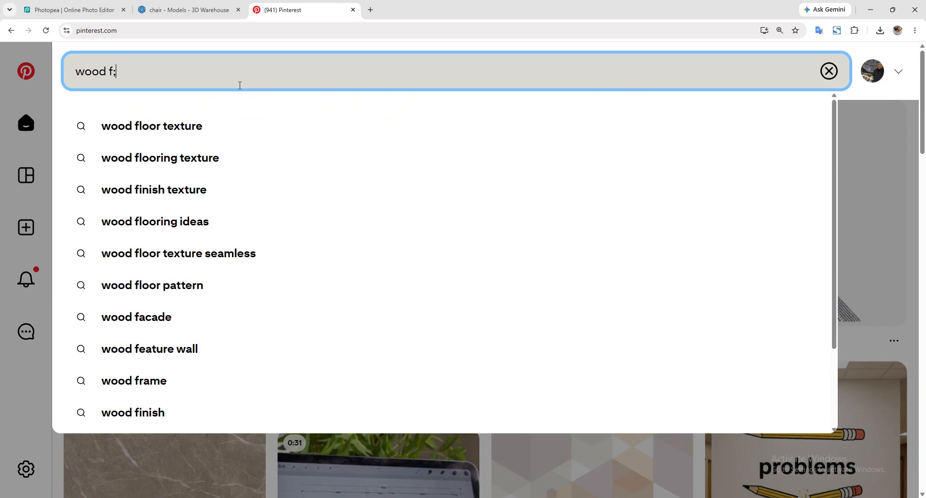
key("Down")
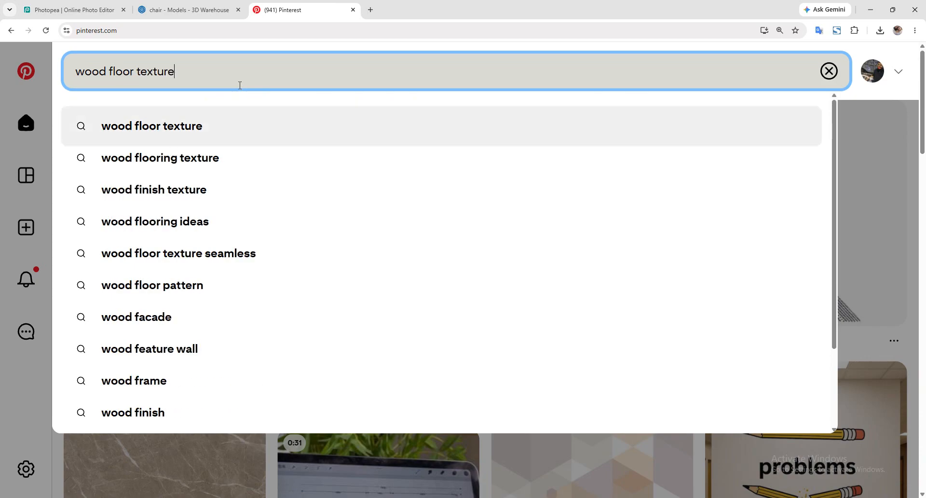
key("Return")
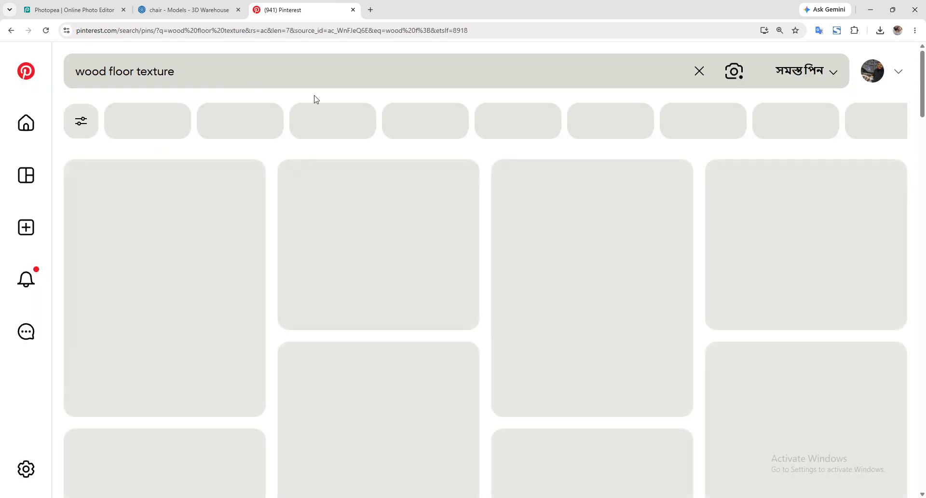
Step: Browse the wood floor textures and open a light brown plank texture from the related images
scroll(441, 211, "down", 10)
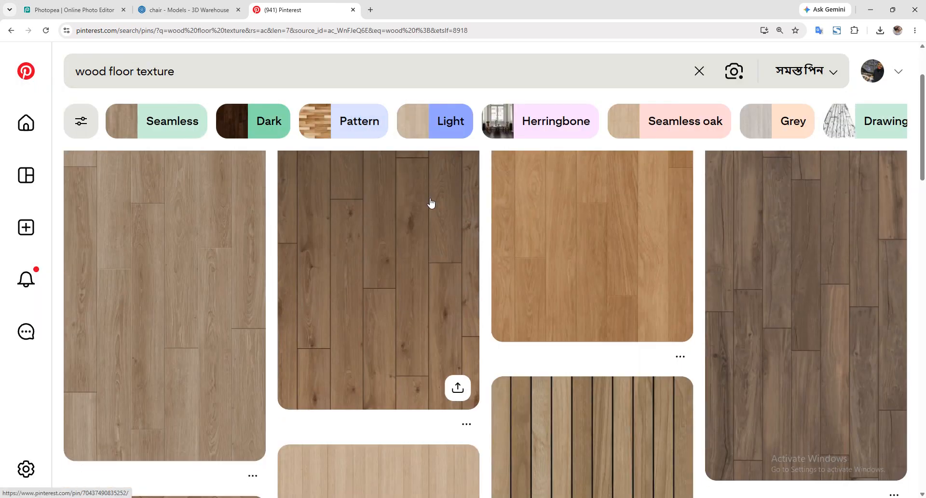
scroll(405, 202, "up", 4)
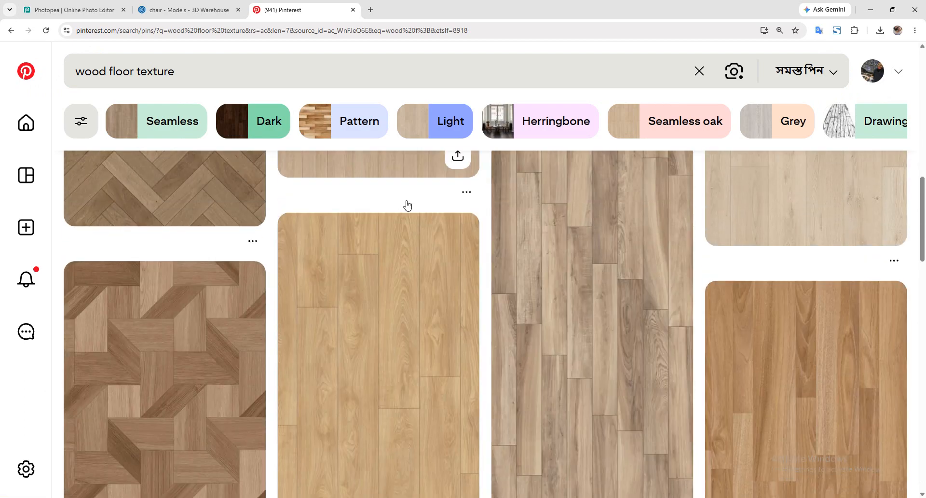
left_click(738, 269)
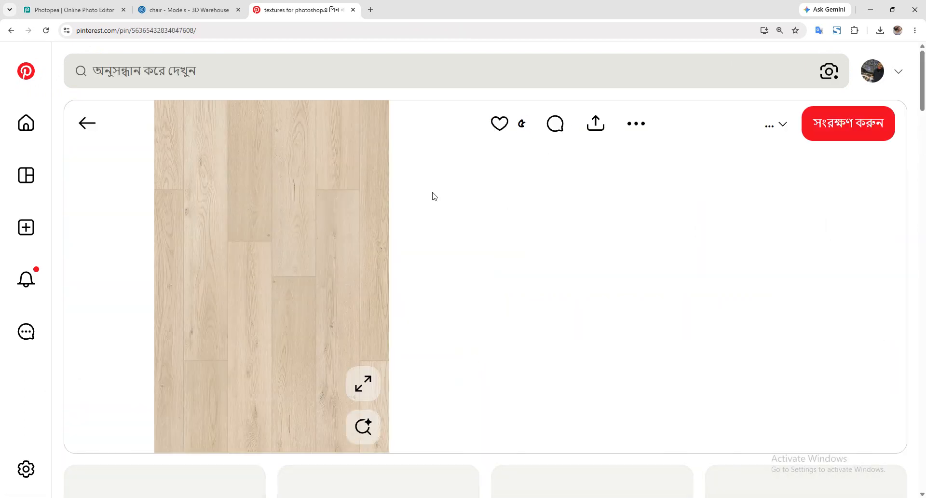
scroll(437, 197, "down", 6)
left_click(390, 295)
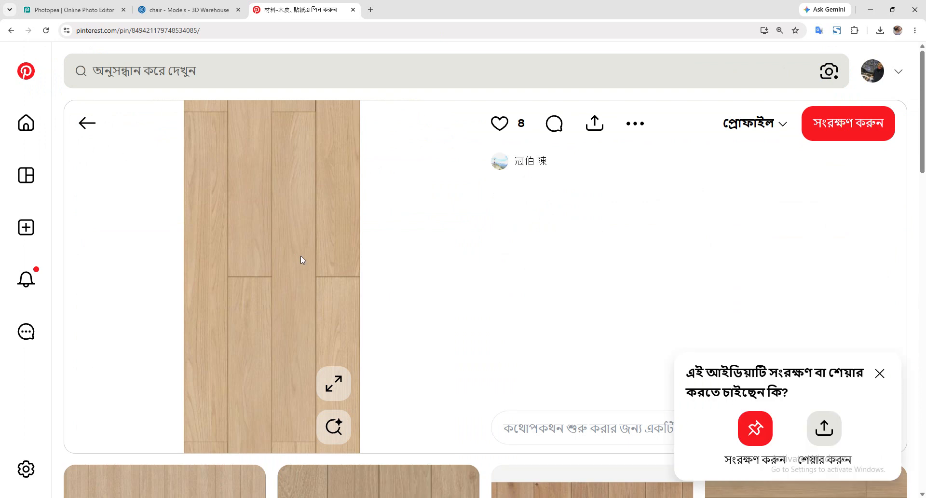
Step: Save the light brown plank texture as a JPG on the Desktop and return to SketchUp
right_click(296, 255)
left_click(318, 277)
left_click(771, 373)
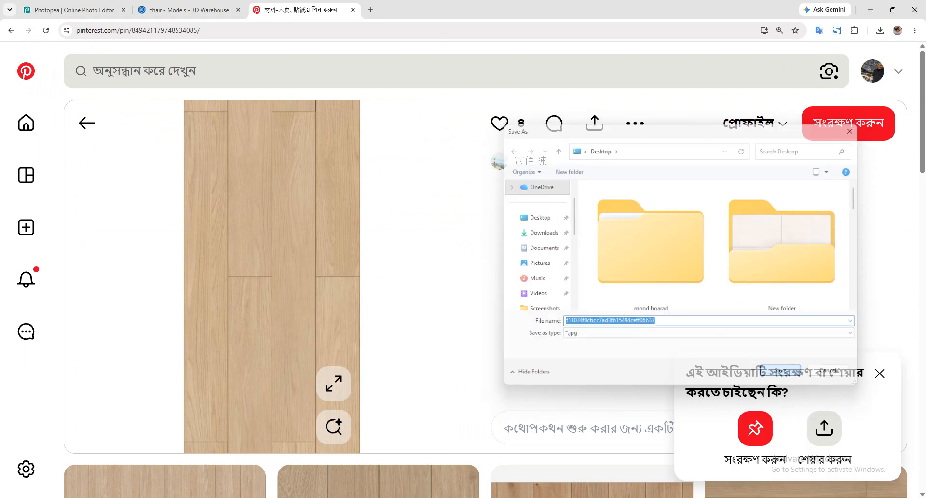
left_click(871, 9)
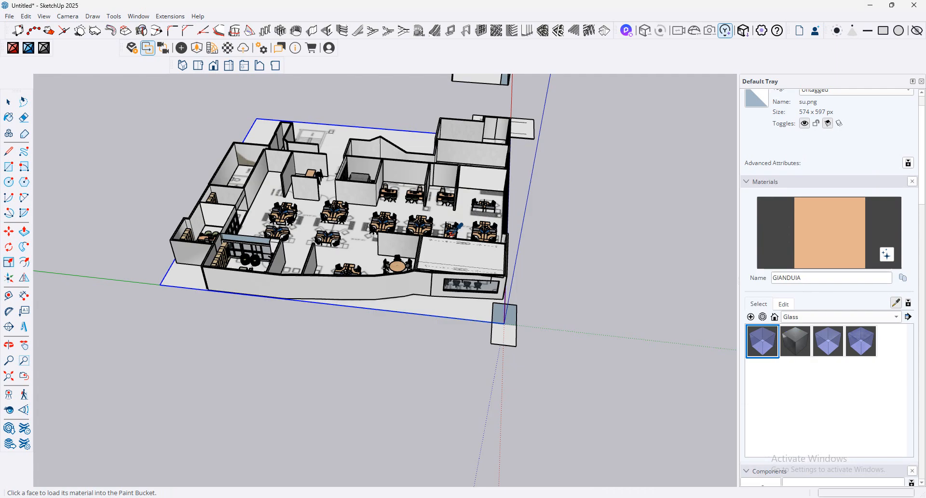
middle_click_drag(145, 226, 88, 229)
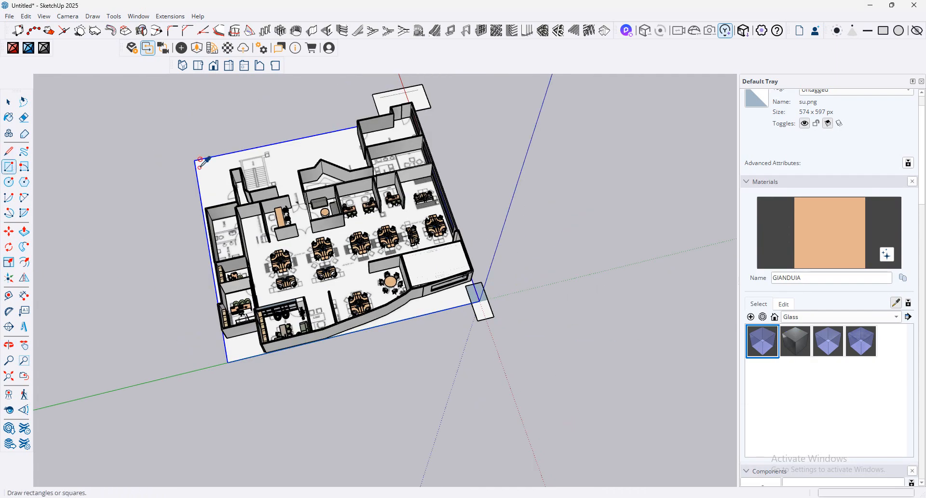
left_click(8, 102)
left_click(209, 146)
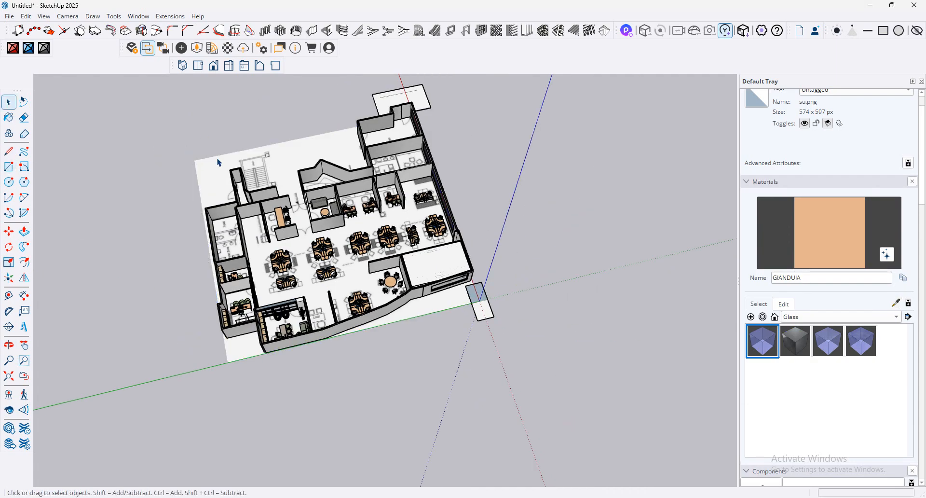
left_click(241, 167)
middle_click_drag(241, 167, 347, 193)
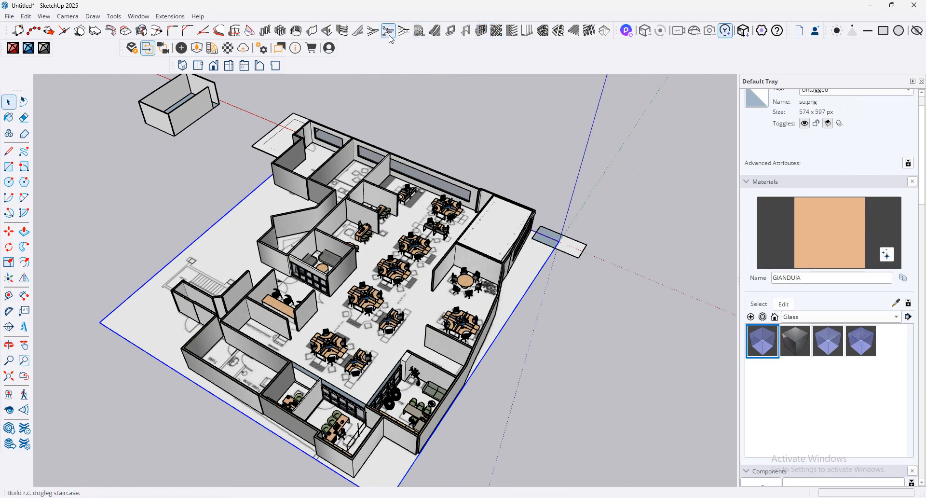
left_click(373, 31)
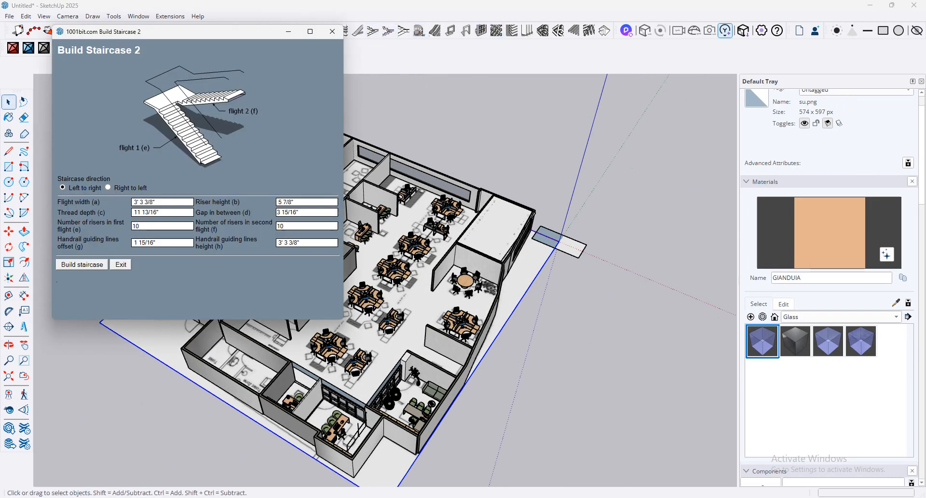
left_click(152, 204)
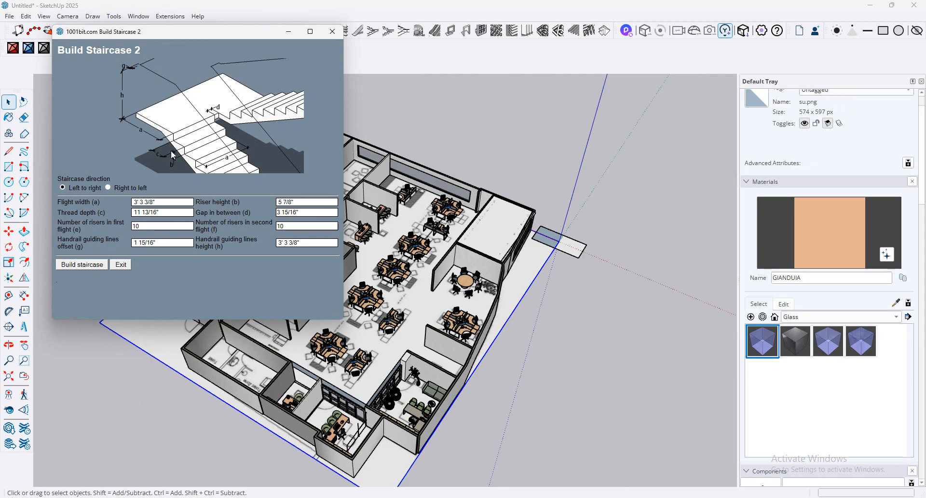
left_click(331, 32)
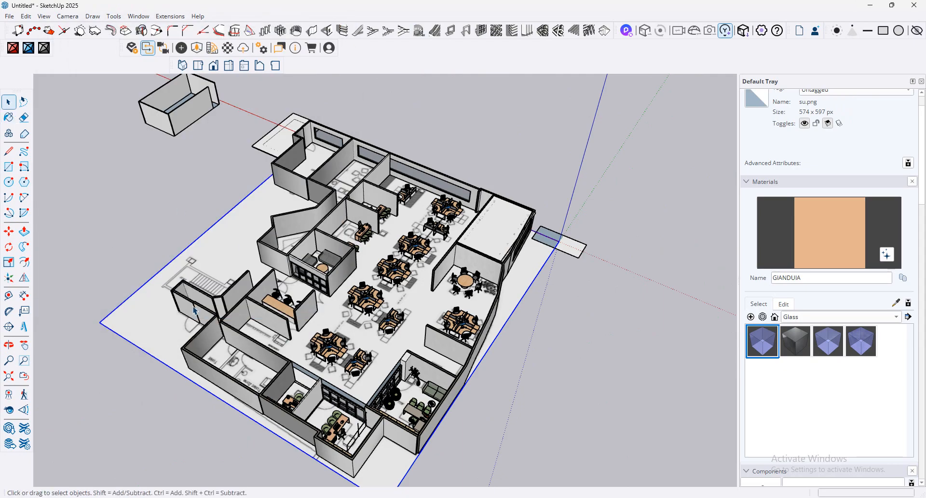
Step: Remove the floor plan image and draw a rectangle about 99' 8" by 88' 8" across the building's underside
scroll(212, 270, "up", 6)
scroll(232, 289, "up", 2)
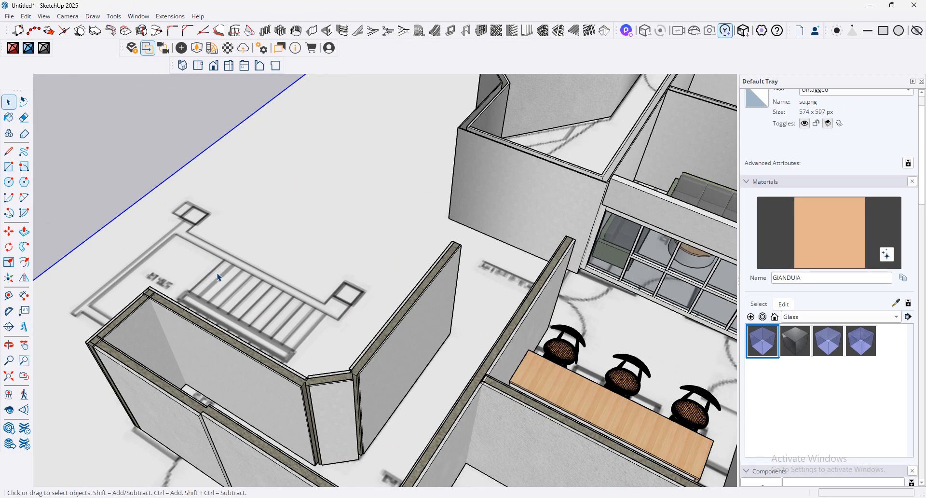
scroll(345, 271, "down", 10)
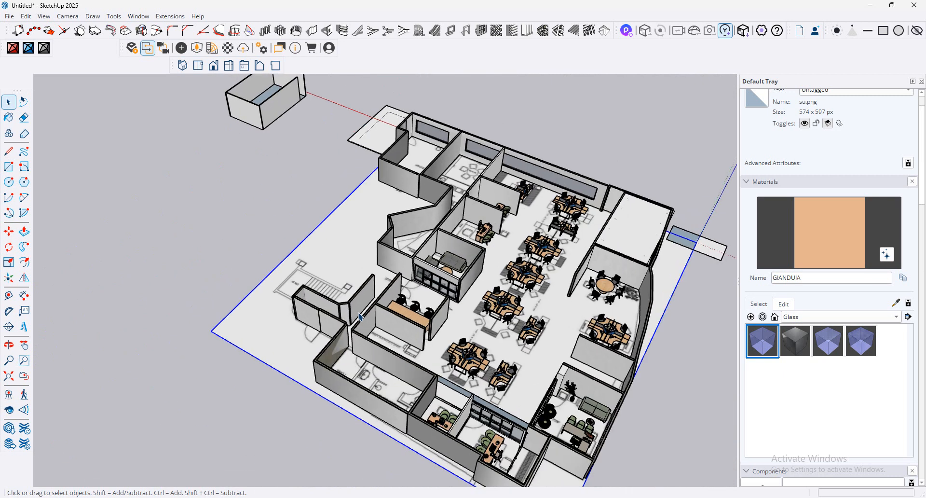
middle_click_drag(318, 336, 51, 278)
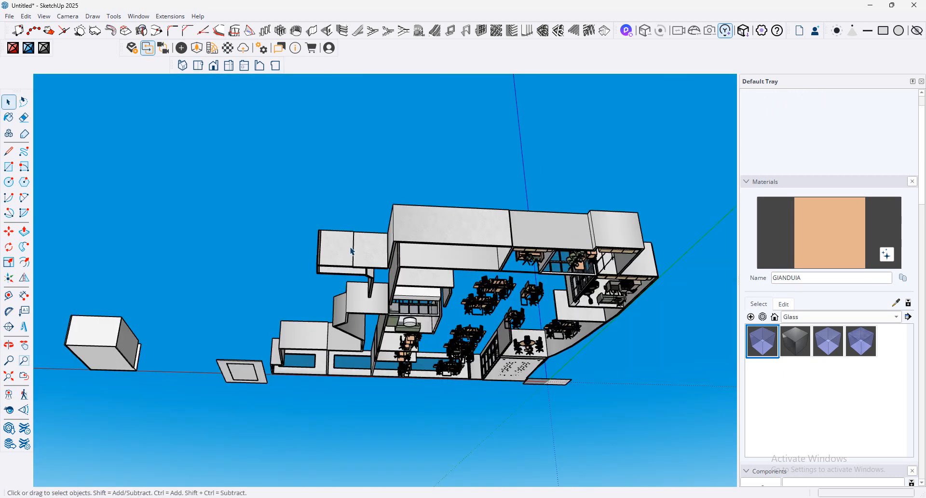
left_click(9, 167)
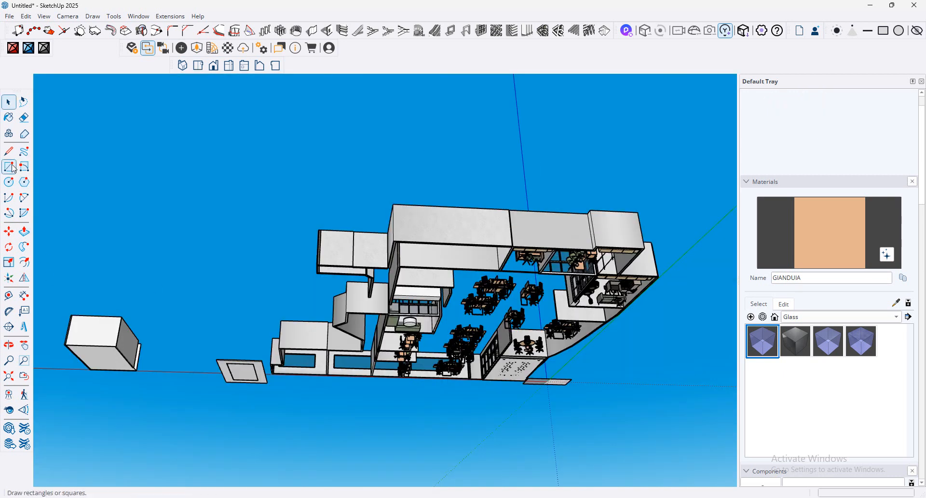
left_click(274, 373)
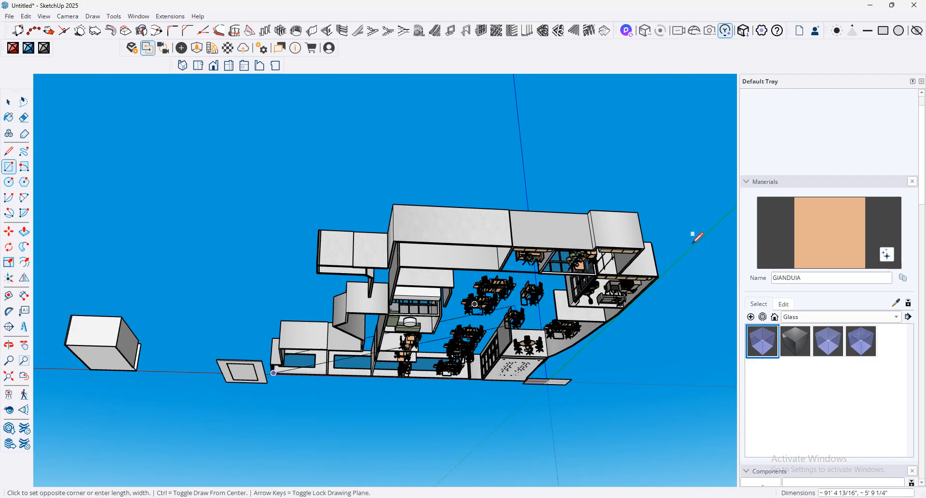
left_click(658, 275)
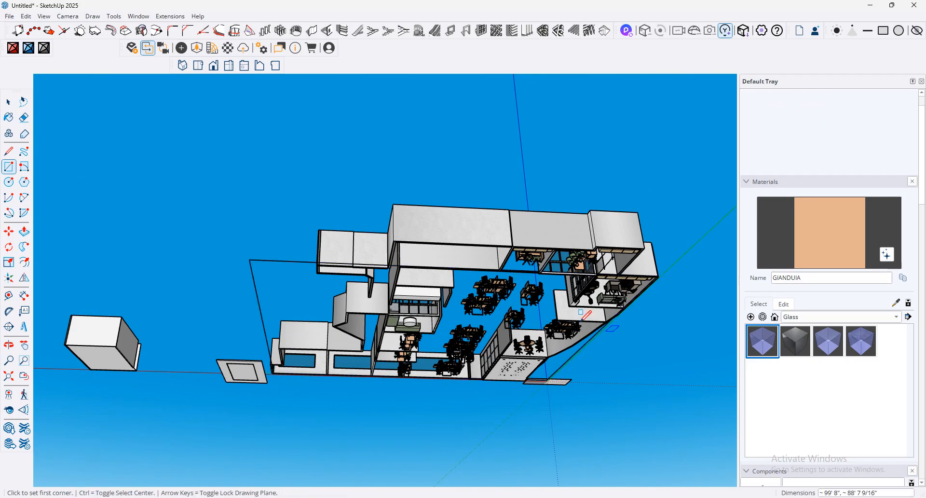
middle_click_drag(340, 259, 476, 428)
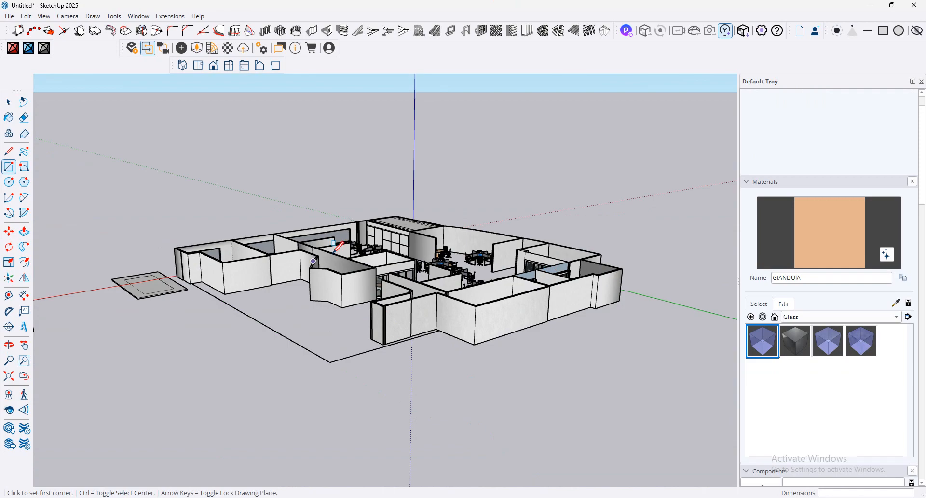
left_click(111, 271)
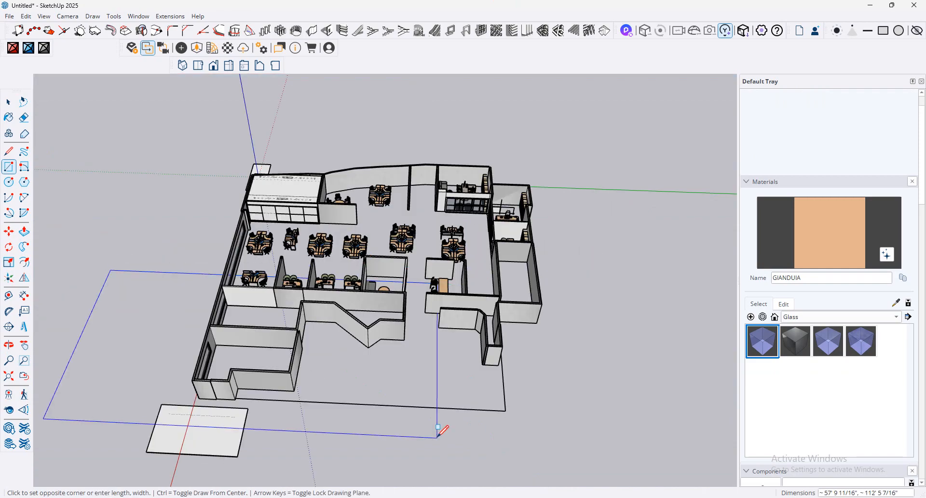
scroll(145, 279, "down", 2)
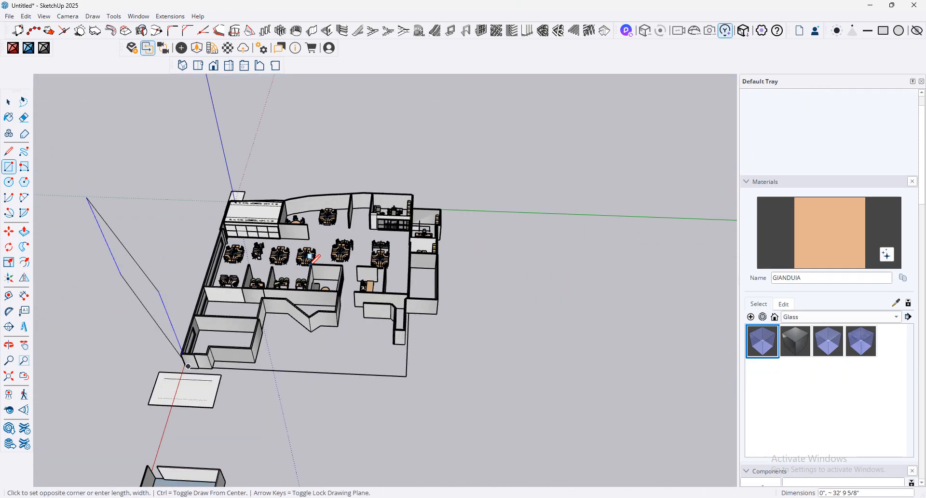
scroll(165, 234, "down", 1)
left_click(165, 234)
key("ctrl+z")
Step: Draw a larger ground rectangle around the whole building, about 135' 9" by 164' 9"
left_click(190, 180)
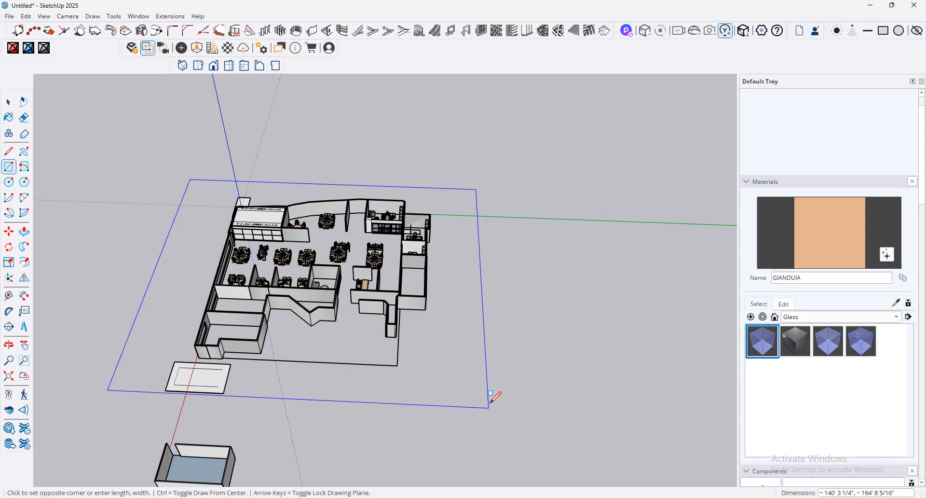
left_click(489, 395)
left_click(8, 102)
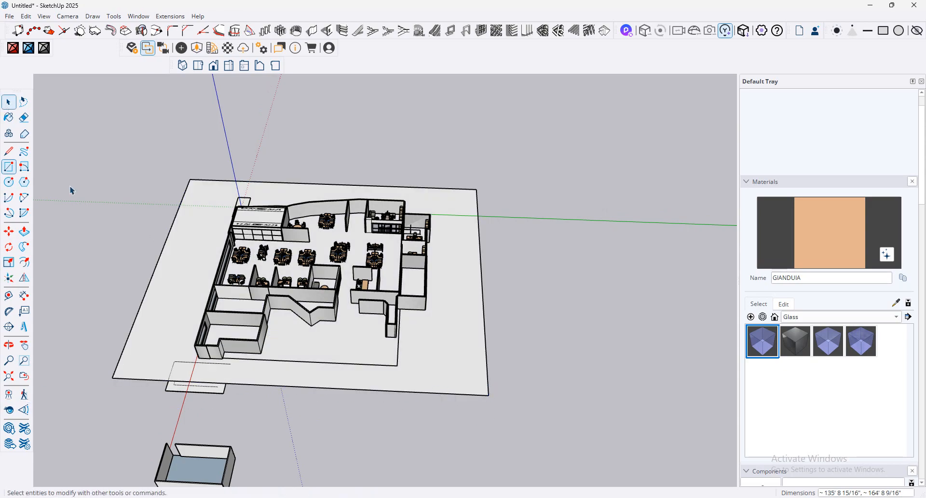
left_click(210, 393)
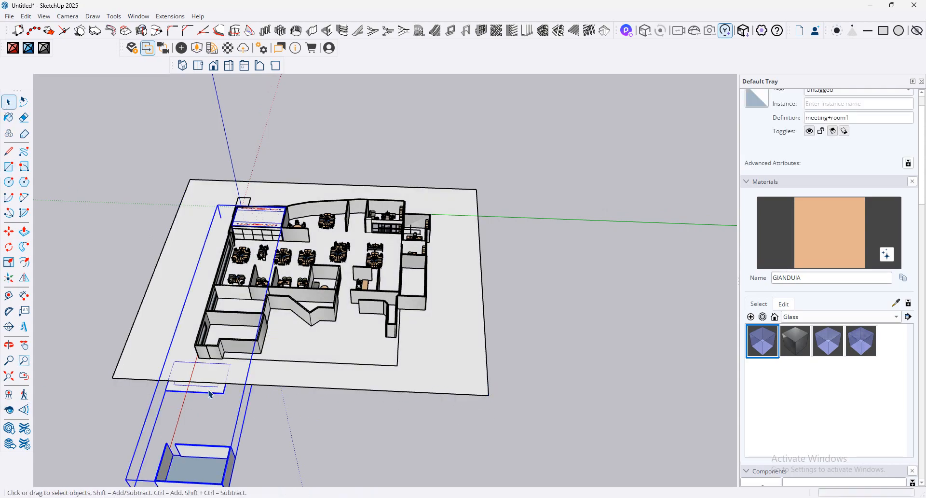
key("Delete")
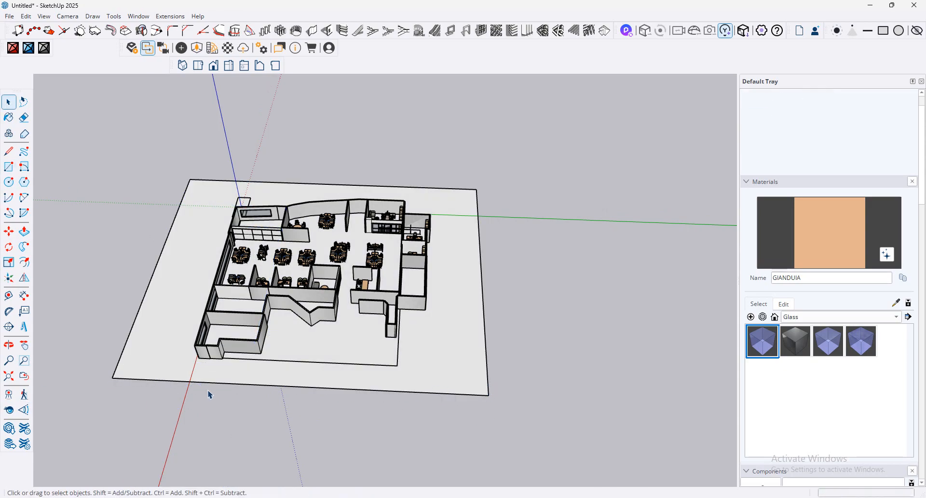
key("ctrl+z")
Step: Inside the meeting room component, delete the stray flat panel, box and leftover edge lying outside the building
left_click(210, 395)
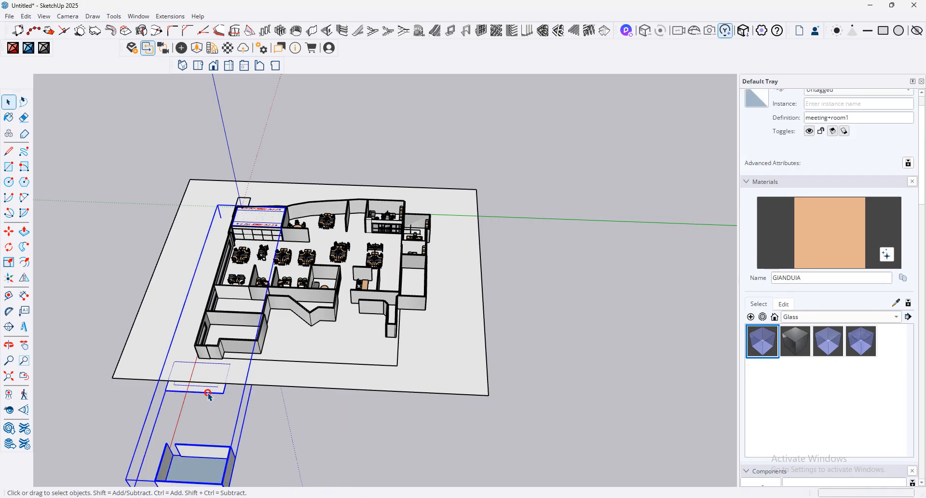
double_click(210, 395)
left_click(220, 466)
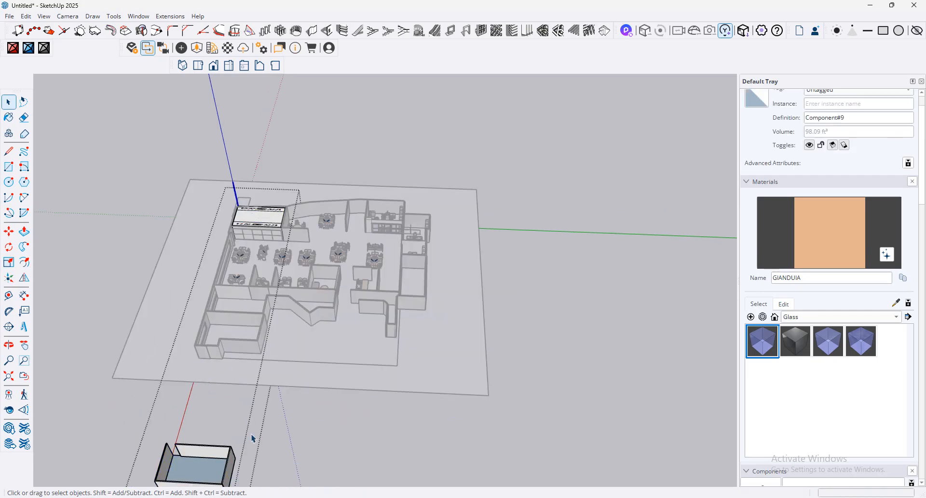
key("Delete")
scroll(489, 384, "down", 3)
left_click(457, 418)
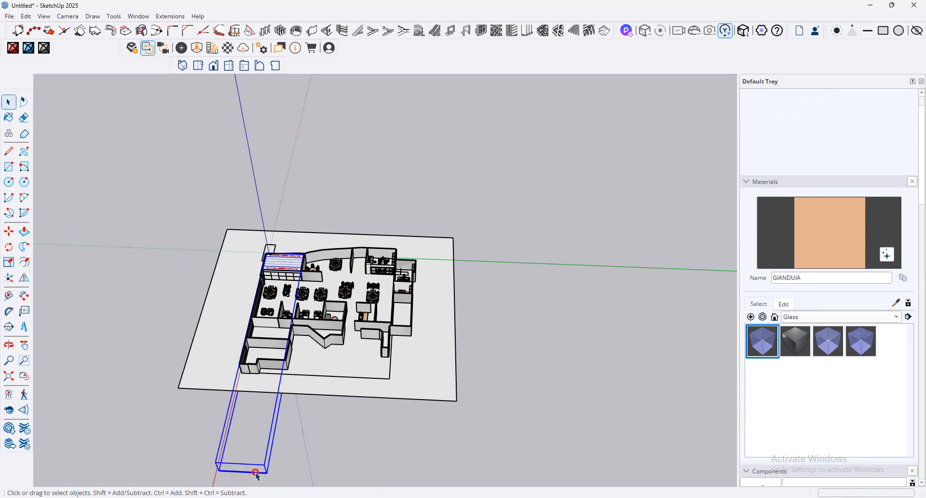
double_click(260, 474)
left_click(579, 284)
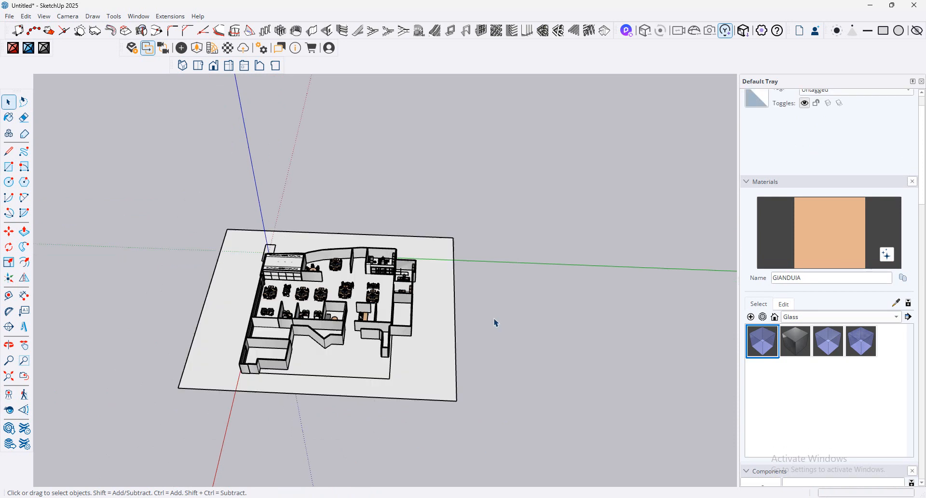
scroll(381, 384, "up", 5)
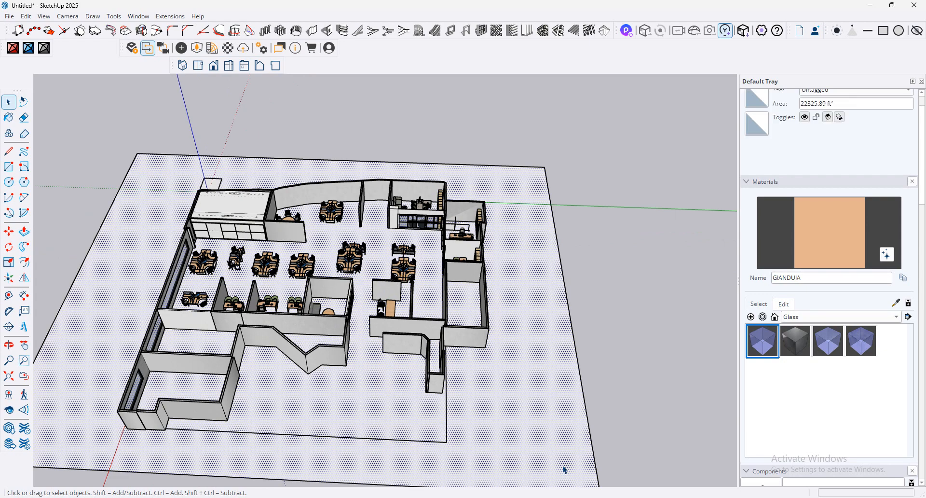
key("alt+Tab")
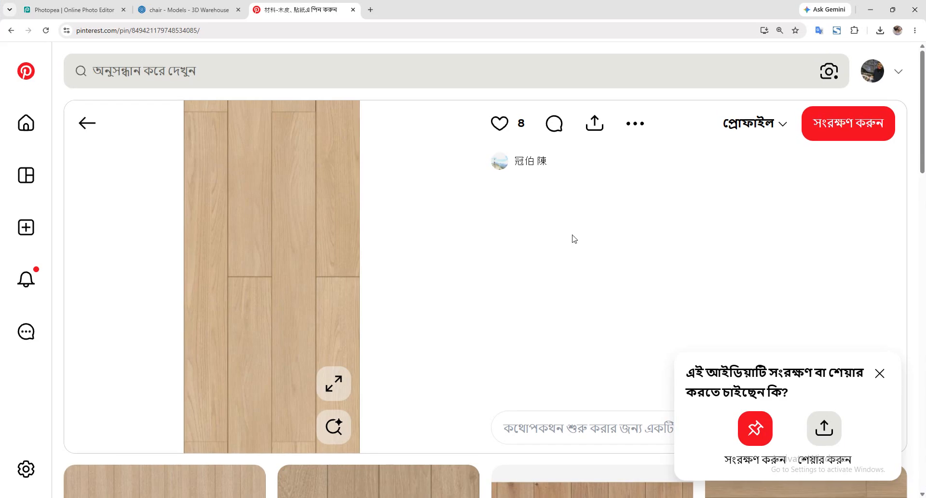
right_click(299, 196)
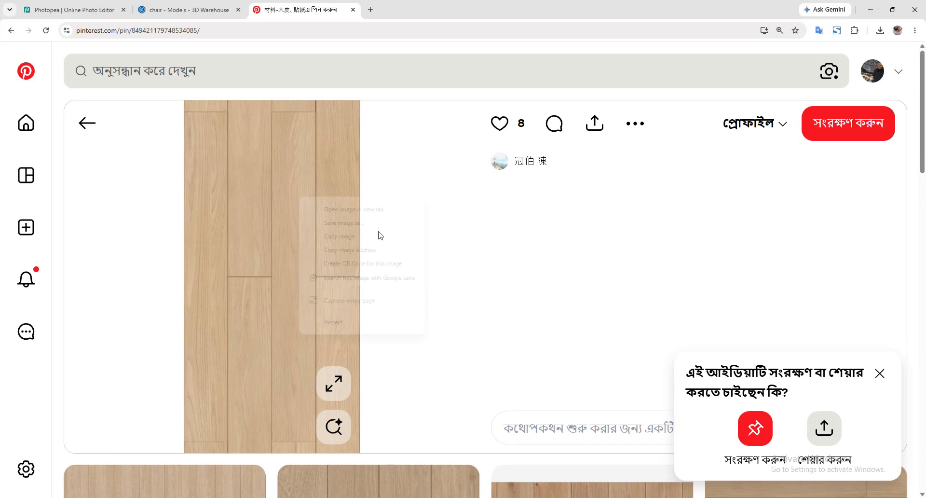
left_click(371, 223)
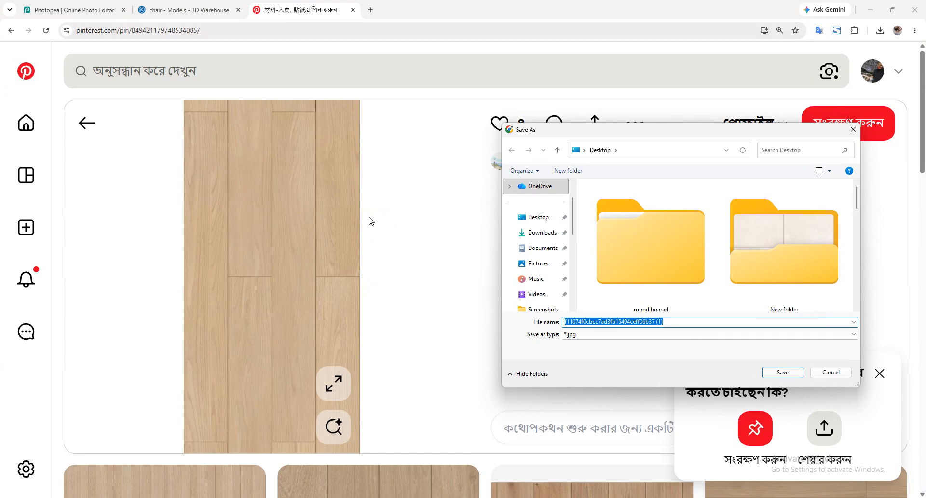
left_click(830, 373)
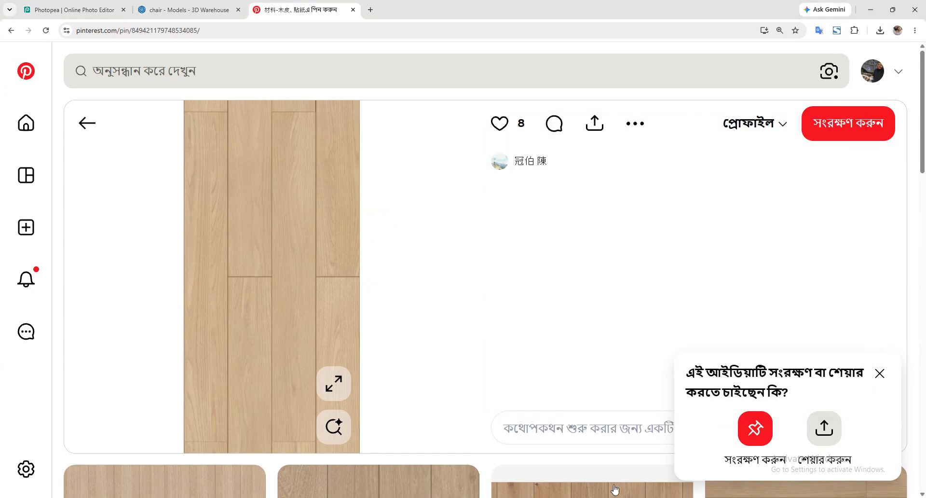
key("alt+Tab")
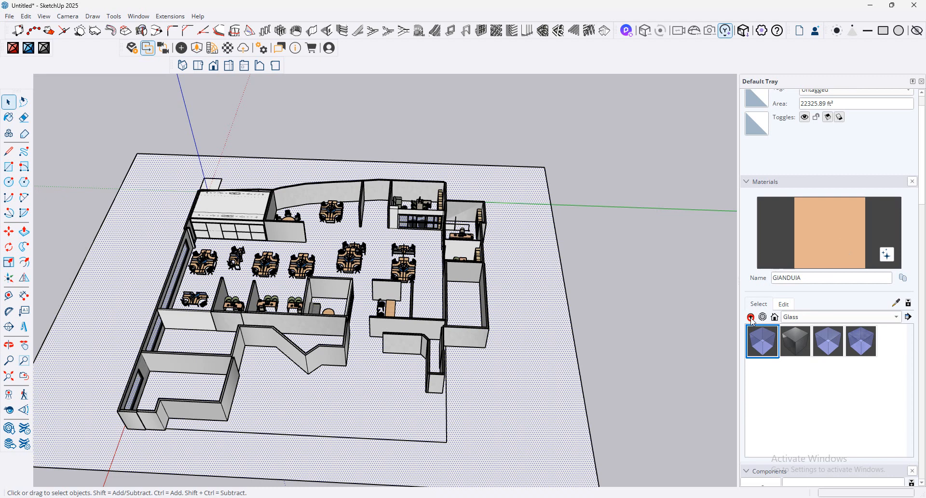
Step: Create a new material using the wood plank image f11074f0cbcc7ad3fb15494ceff06b37 from the Desktop as its texture
left_click(751, 317)
left_click(641, 324)
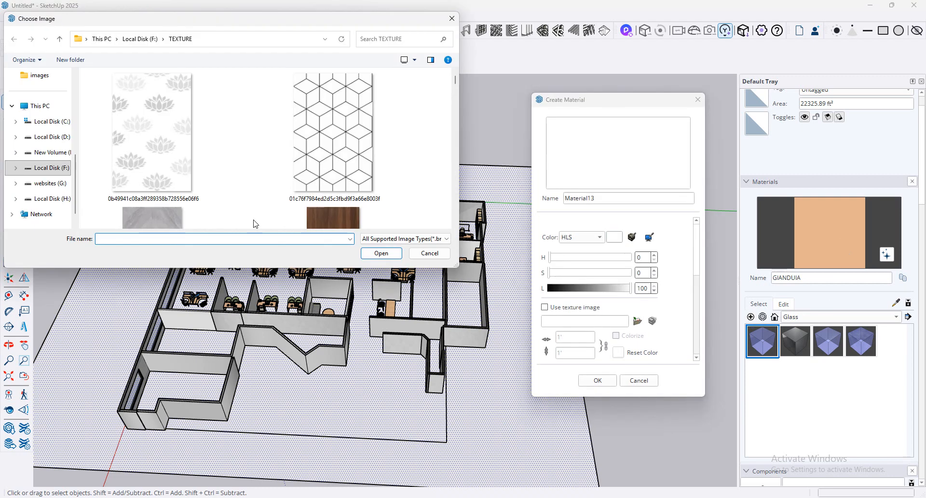
scroll(41, 138, "up", 3)
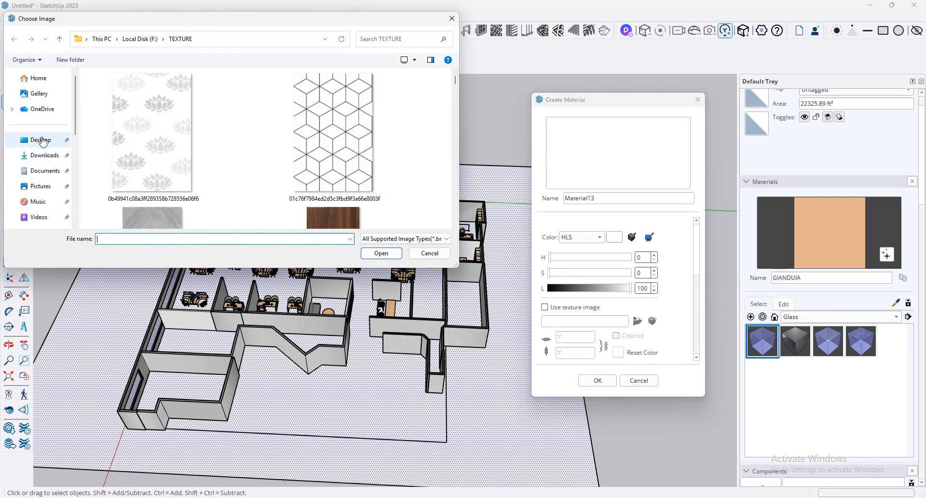
left_click(41, 140)
scroll(352, 159, "down", 10)
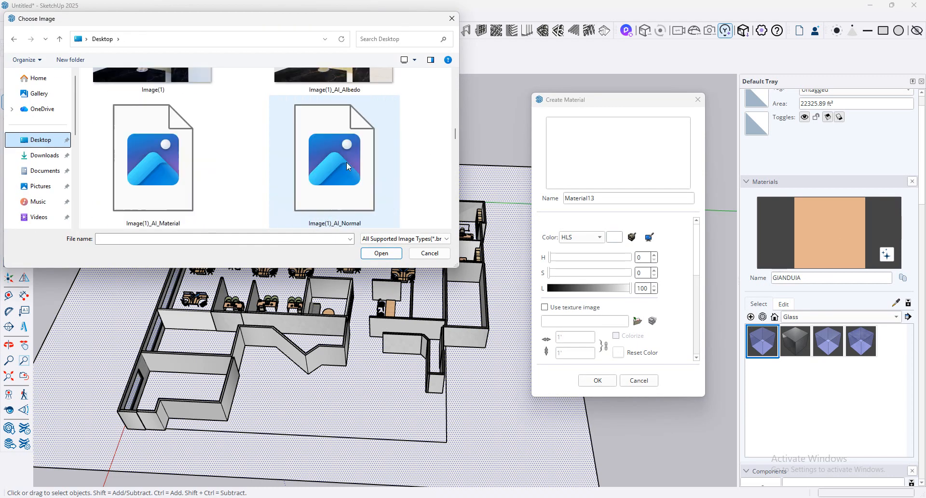
scroll(347, 166, "down", 8)
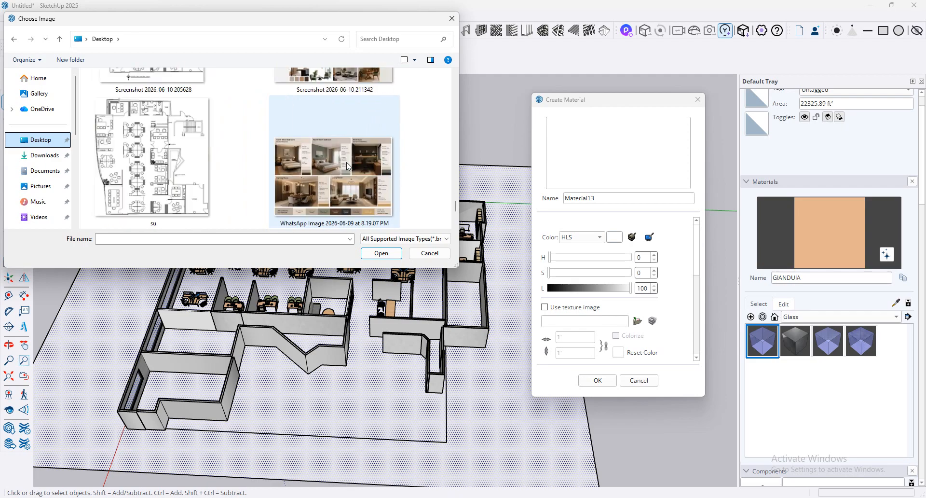
scroll(348, 166, "down", 2)
scroll(348, 166, "up", 8)
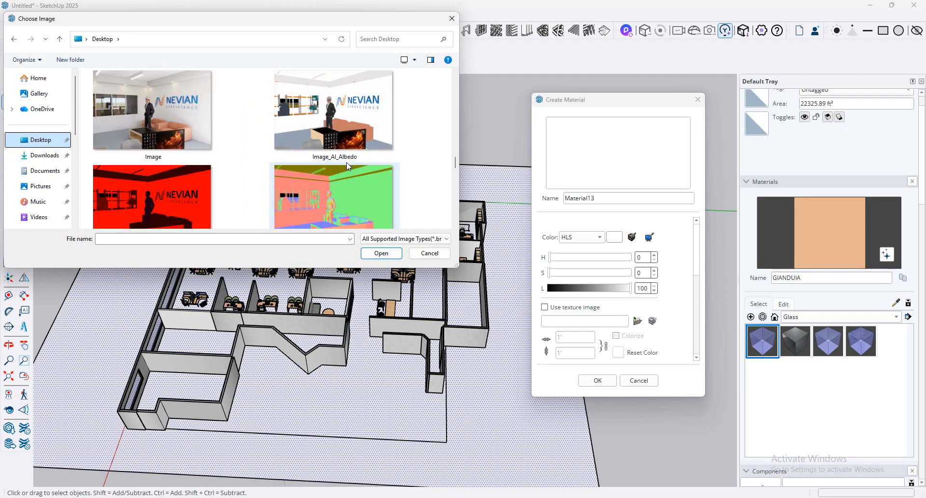
scroll(347, 164, "up", 6)
left_click(135, 134)
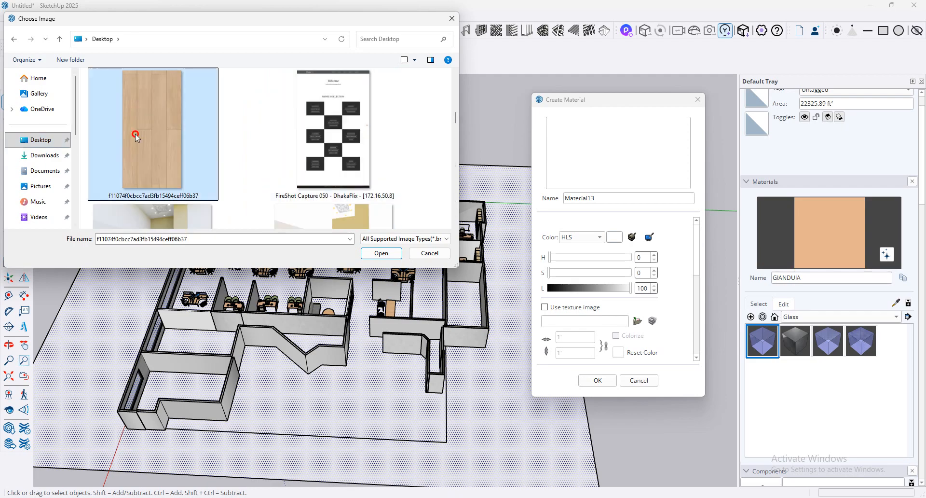
double_click(135, 134)
left_click(596, 382)
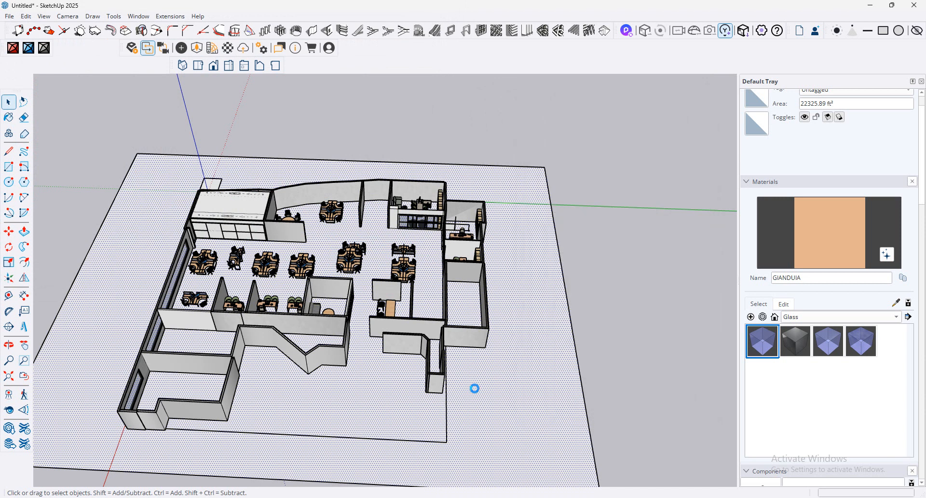
Step: Paint the floor face with the new wood material and set its texture size to 1' 6" wide by 3' high
left_click(480, 382)
scroll(480, 382, "up", 4)
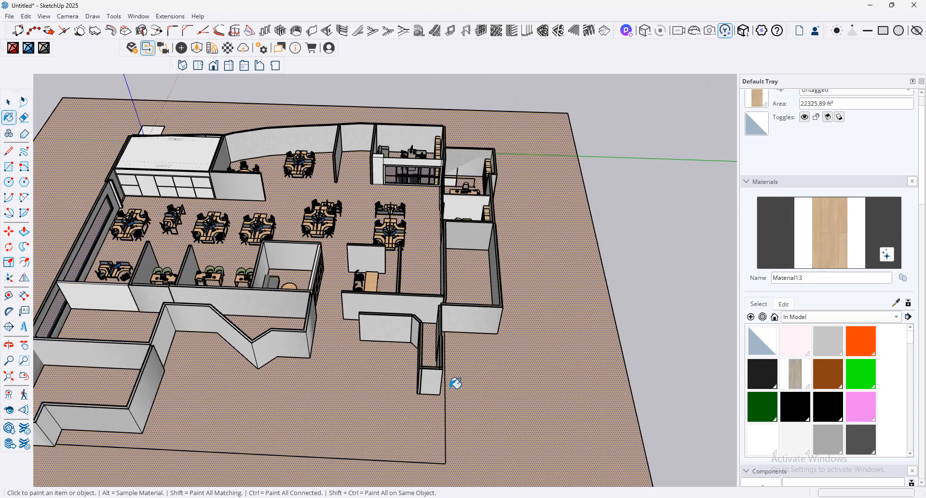
left_click(790, 303)
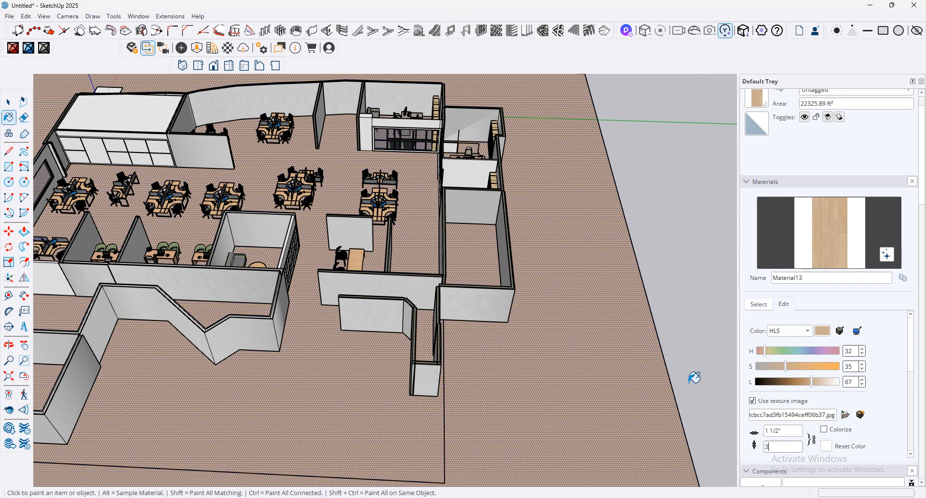
left_click(298, 320)
scroll(297, 307, "up", 7)
mouse_move(294, 260)
middle_mouse_down()
mouse_move(288, 276)
mouse_move(331, 374)
middle_mouse_up()
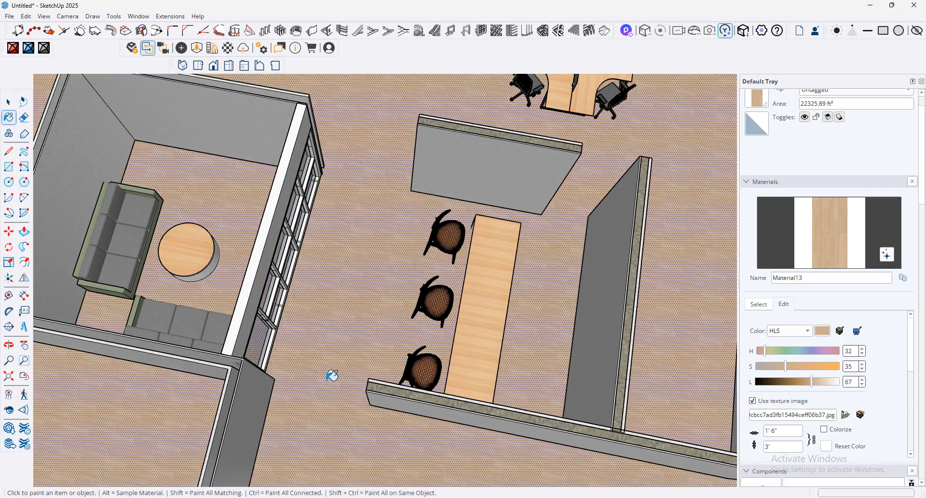
scroll(367, 386, "up", 6)
scroll(363, 369, "down", 5)
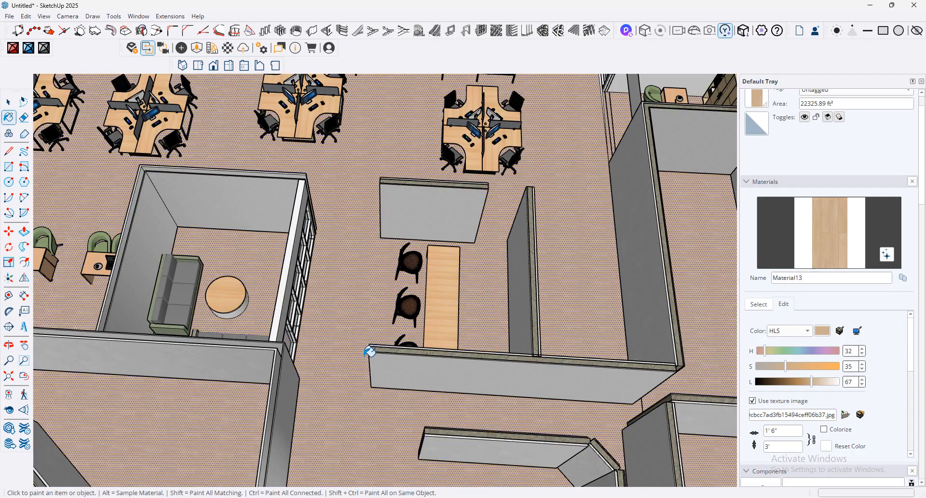
mouse_move(368, 351)
middle_mouse_down()
mouse_move(416, 232)
mouse_move(482, 178)
mouse_move(363, 326)
middle_mouse_up()
scroll(393, 313, "down", 5)
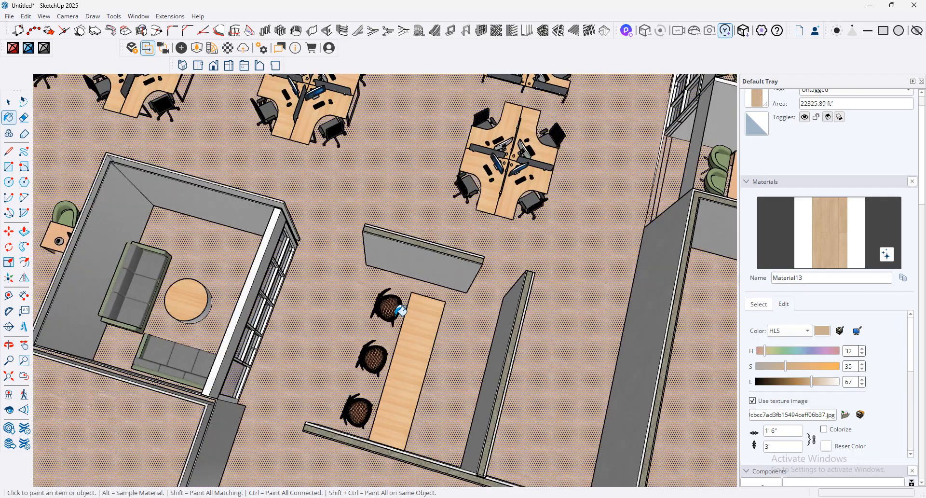
scroll(366, 386, "up", 2)
middle_click_drag(416, 340, 479, 311)
scroll(479, 311, "down", 2)
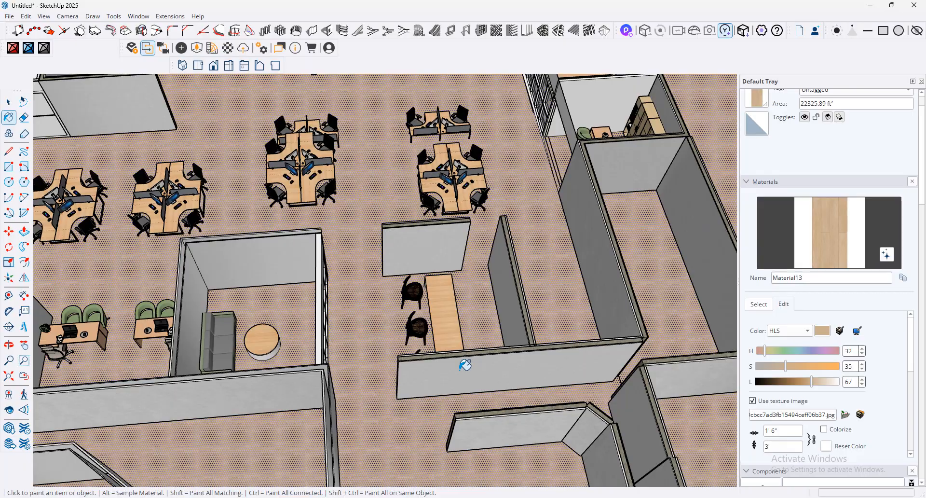
left_click(570, 497)
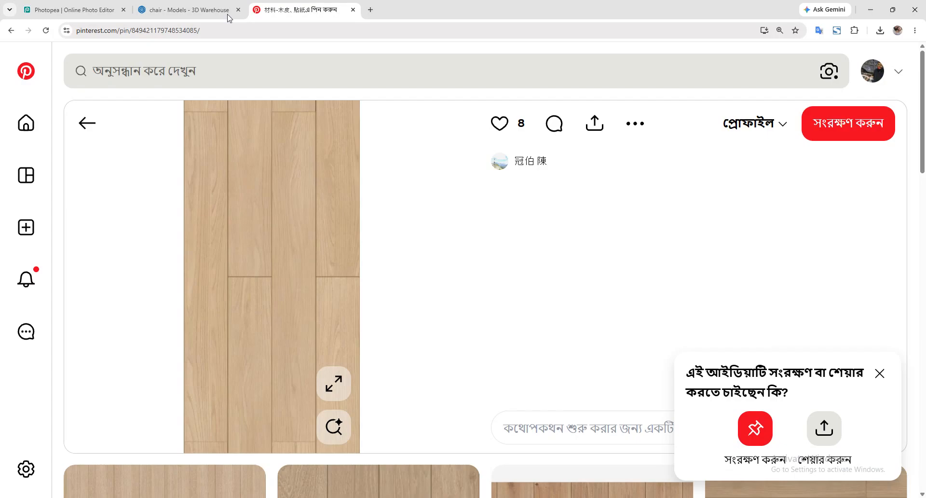
left_click(203, 10)
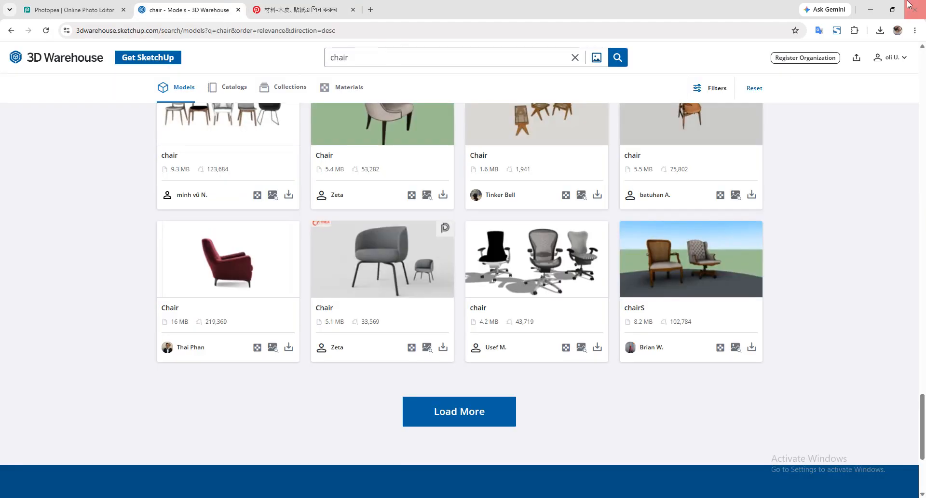
left_click(870, 9)
mouse_move(292, 370)
middle_mouse_down()
mouse_move(391, 372)
mouse_move(206, 378)
mouse_move(243, 311)
middle_mouse_up()
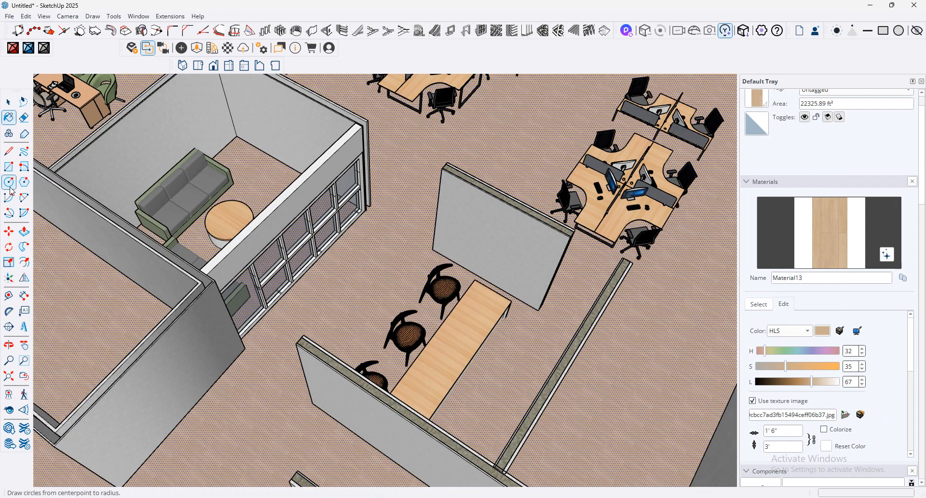
left_click(9, 166)
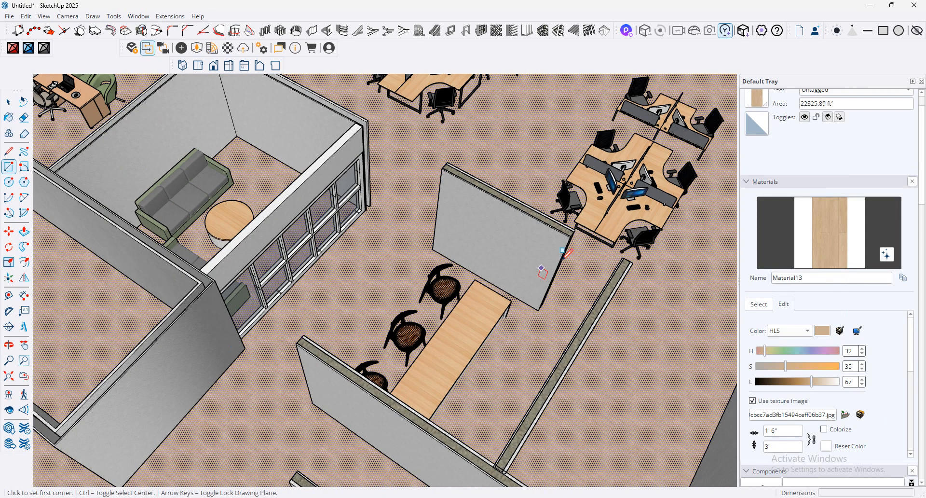
scroll(559, 263, "up", 1)
middle_click_drag(439, 260, 369, 274)
scroll(434, 277, "down", 2)
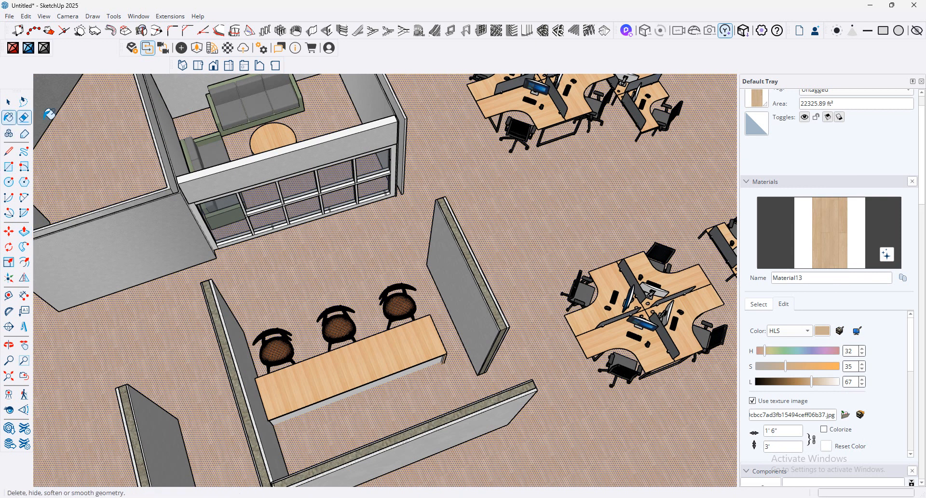
Step: Select all layers of the short wall between the wooden counter and the workstations and stretch its end to meet the adjoining side wall
left_click(9, 101)
left_click(477, 282)
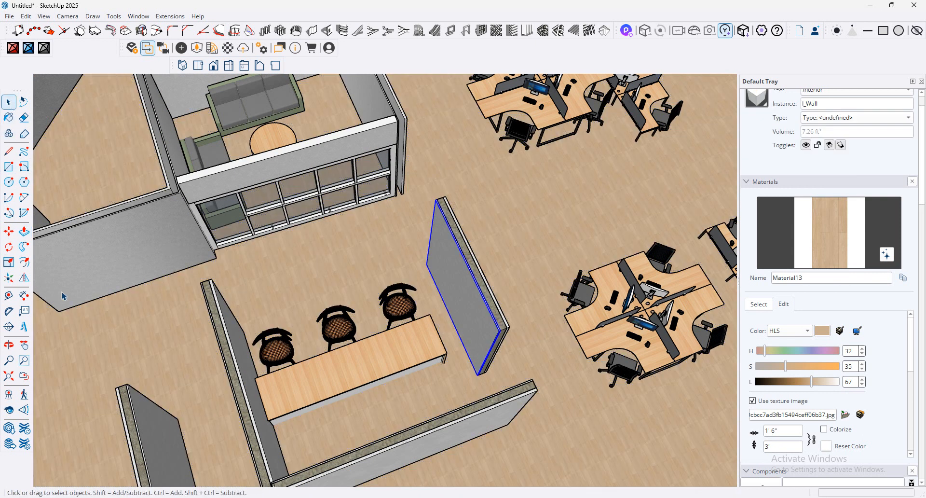
left_click(9, 262)
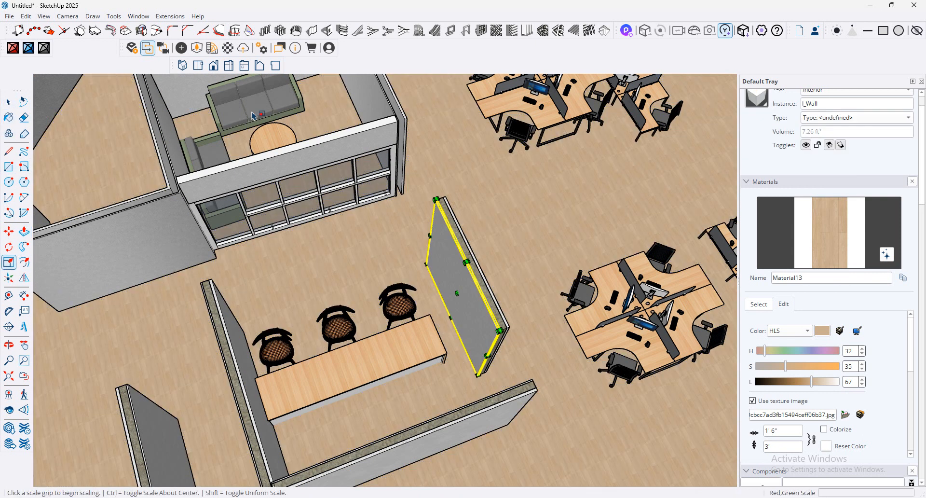
left_click(9, 102)
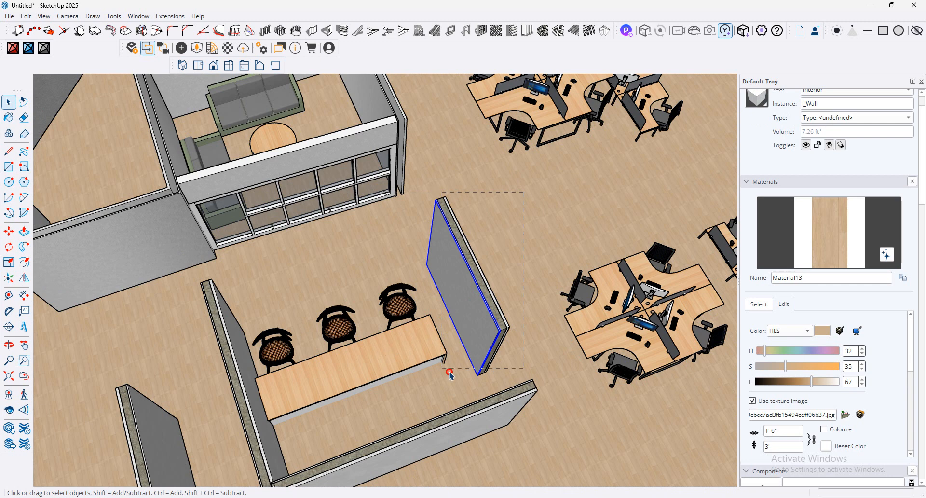
left_click_drag(457, 367, 458, 367)
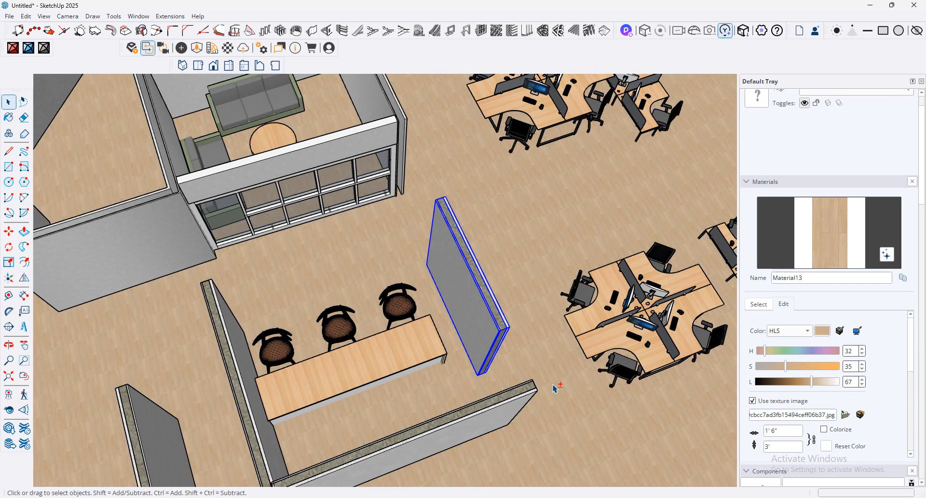
left_click(8, 262)
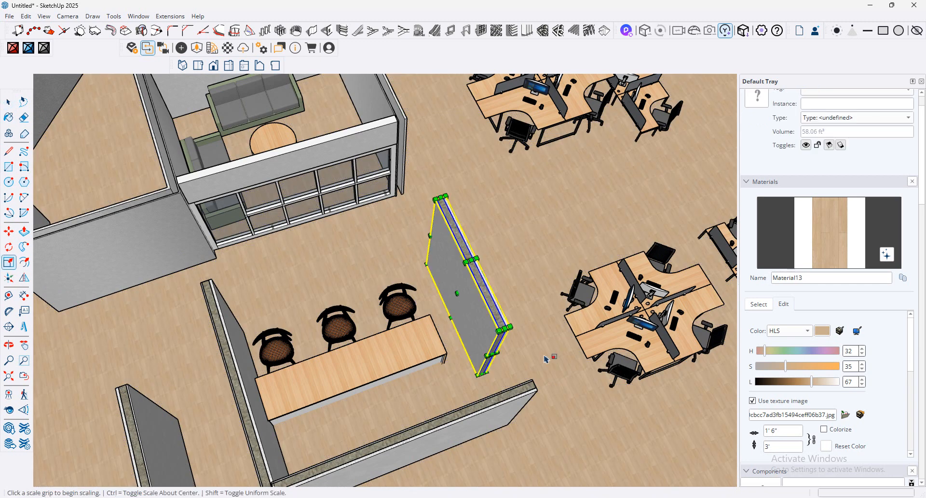
left_click(491, 354)
middle_click_drag(370, 246, 757, 227)
scroll(386, 196, "up", 1)
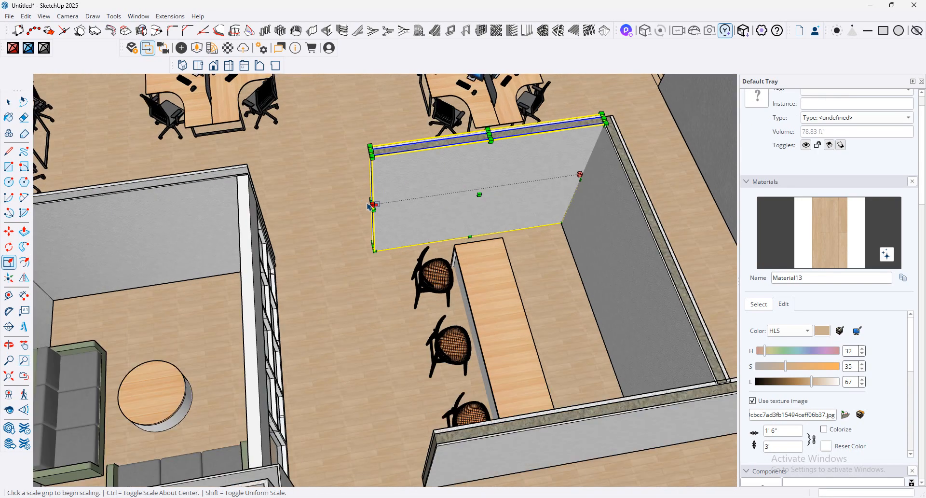
Step: Scale the opposite end of the same wall by about 1.50 so it meets the corner of the glazed sofa room
left_click(372, 201)
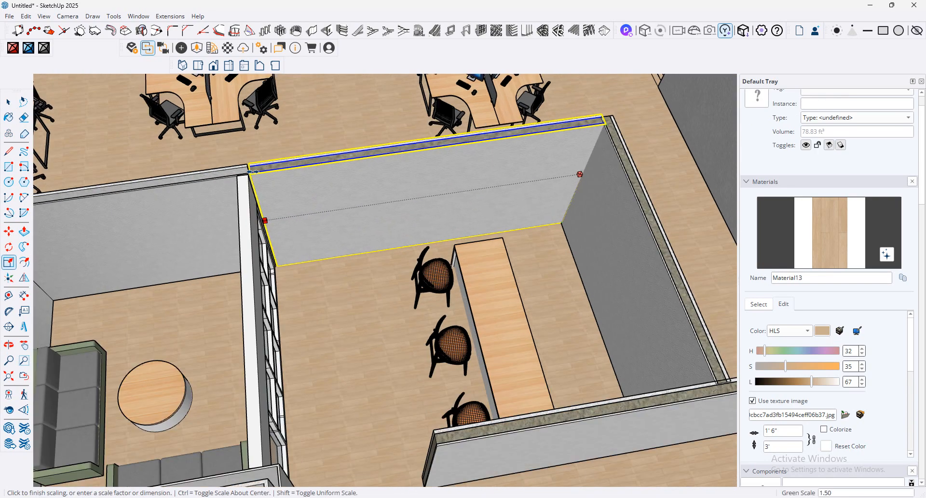
left_click(269, 182)
scroll(419, 193, "down", 2)
middle_click_drag(444, 245, 512, 344)
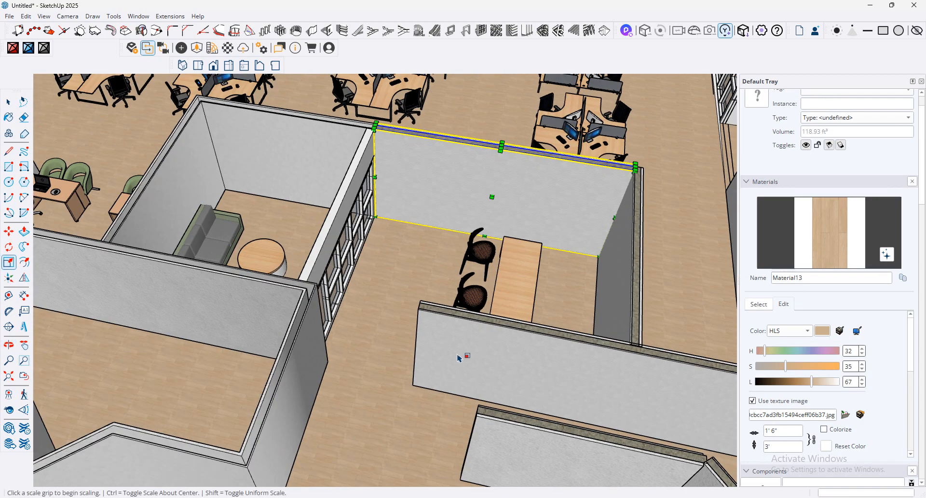
Step: Start a MAJ Wall with 5" wall width, 114" height, 2" finish width, 1" interior width and no gaps
middle_click_drag(411, 377, 593, 369)
scroll(506, 320, "up", 1)
scroll(512, 320, "down", 2)
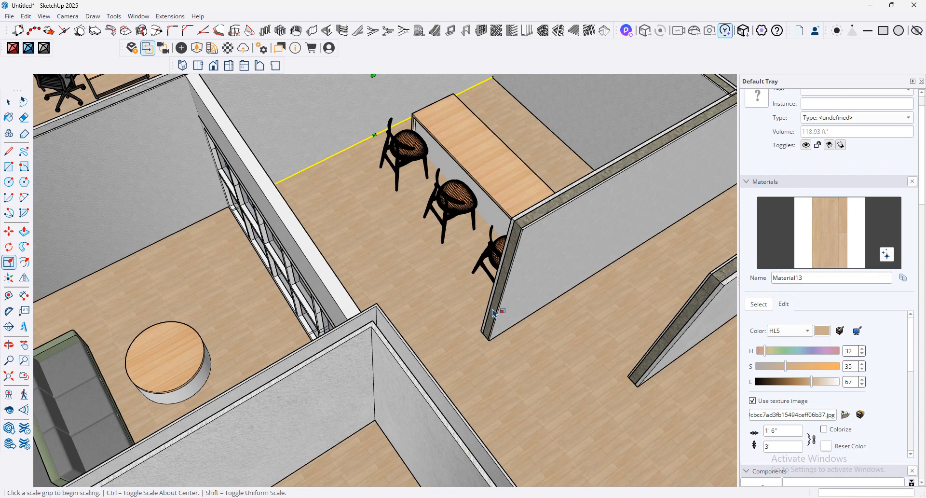
scroll(461, 285, "down", 3)
middle_click_drag(469, 289, 288, 320)
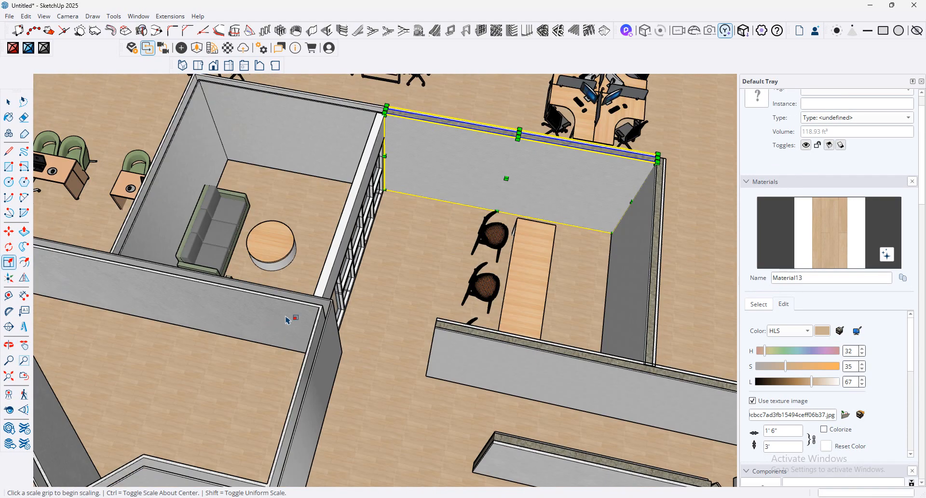
left_click(169, 16)
left_click(208, 117)
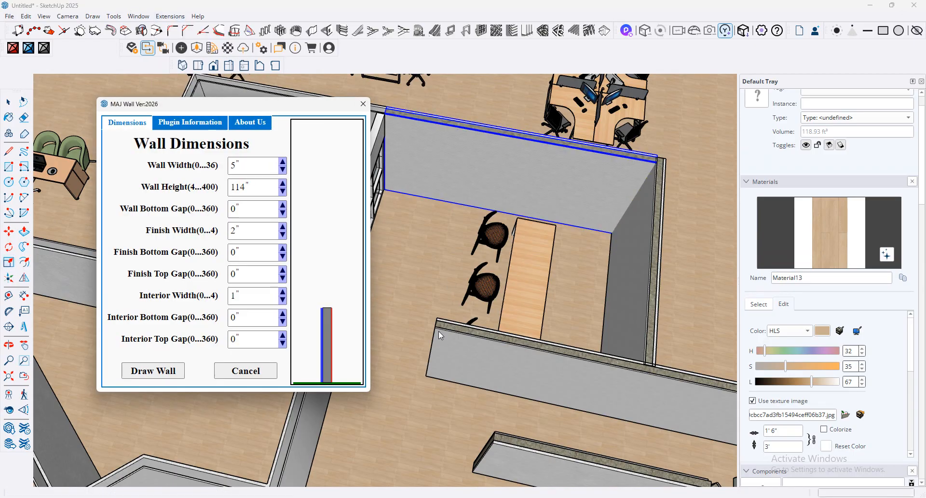
left_click(184, 370)
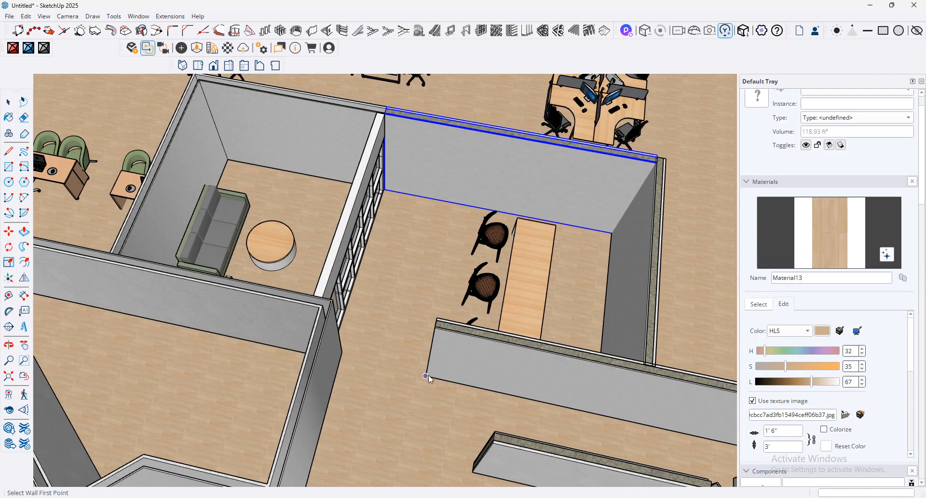
Step: Try a wall closing the gap between the counter room's front wall and the sofa room's corner, and undo it while keeping the stretched wall
left_click(427, 375)
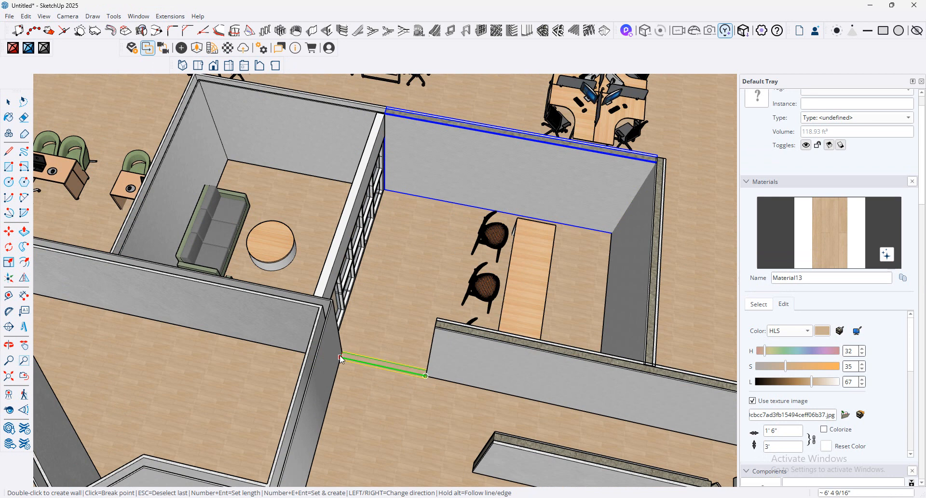
double_click(341, 359)
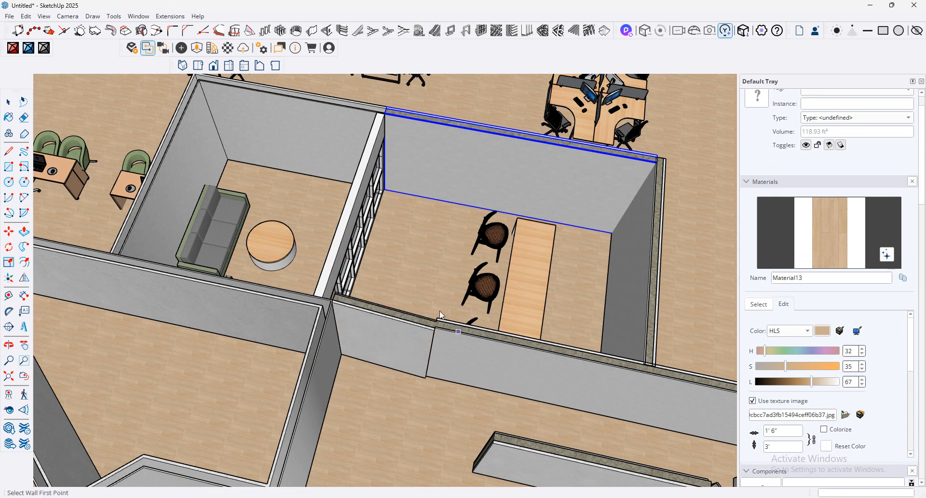
key("ctrl+z")
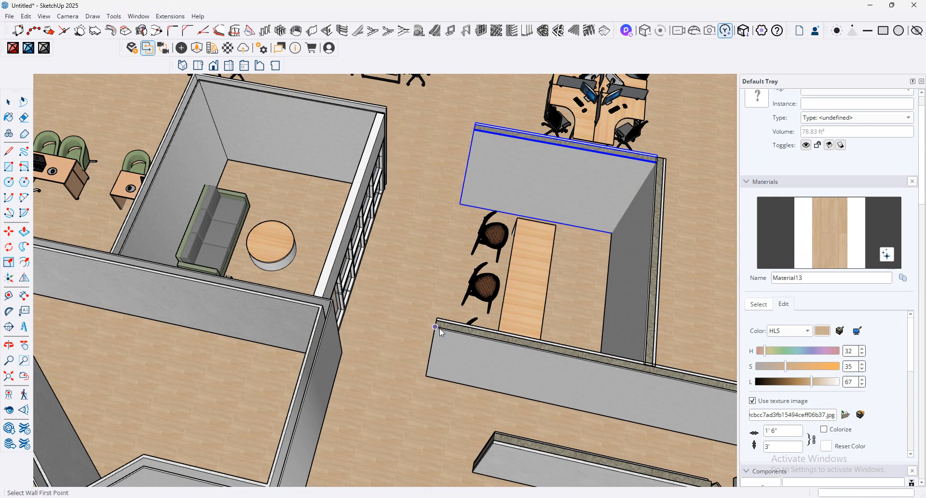
key("ctrl+y")
middle_click_drag(440, 328, 331, 236)
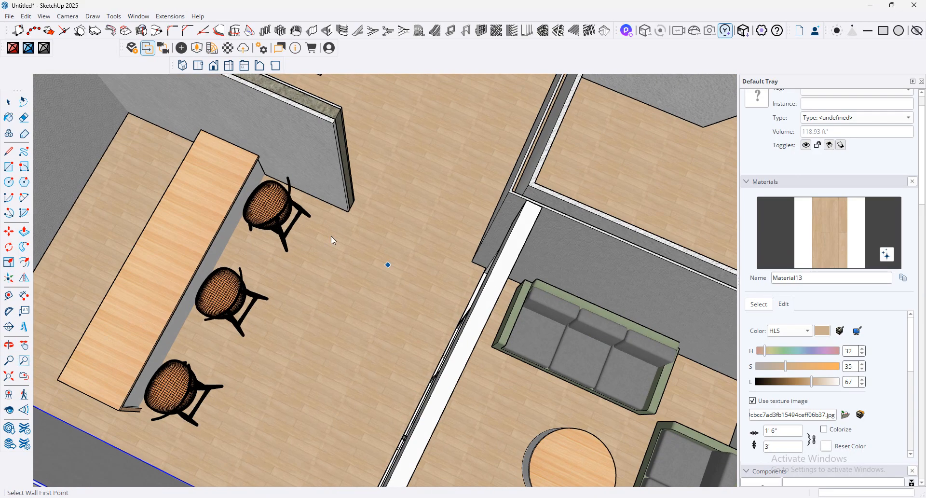
left_click(348, 212)
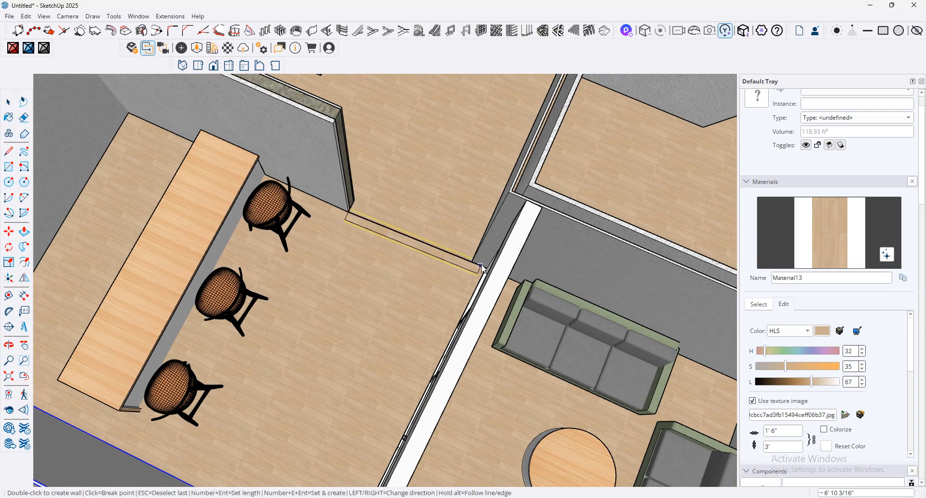
scroll(481, 268, "up", 3)
scroll(480, 260, "up", 4)
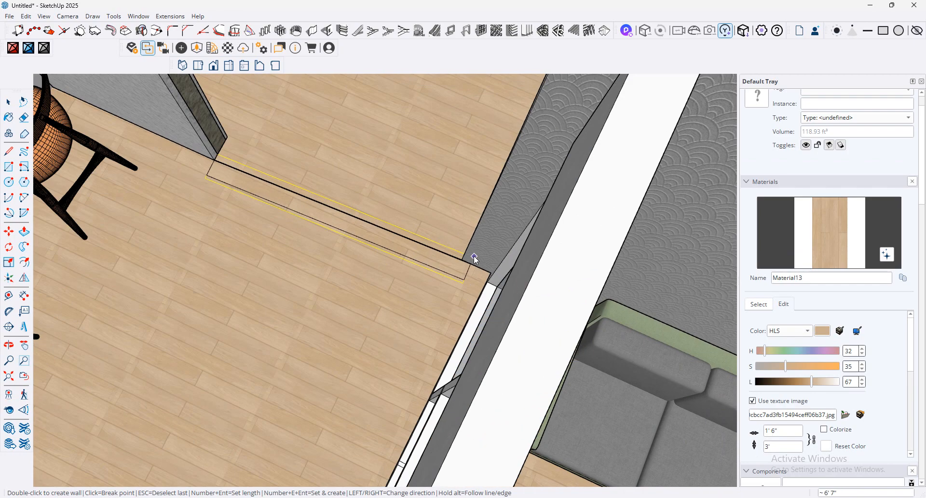
middle_click_drag(337, 228, 405, 273)
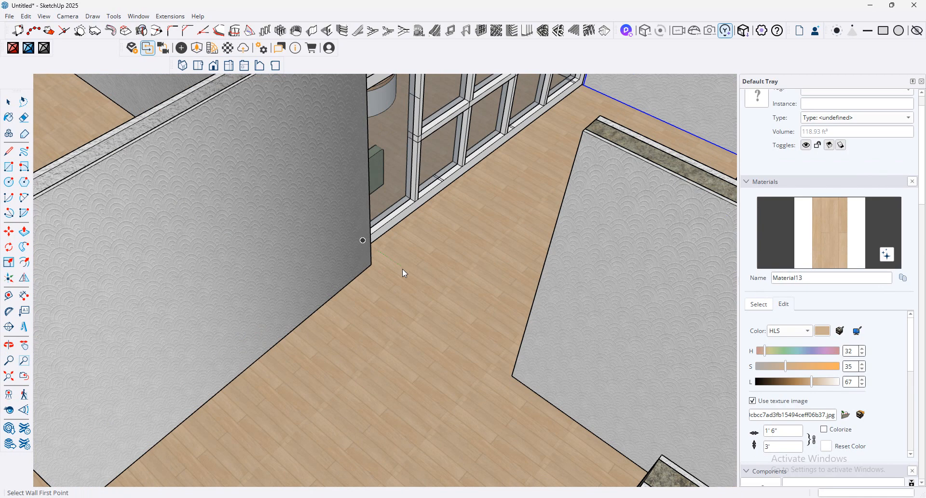
Step: Draw a continuous wall about 30' long from the sofa room's outer corner along the counter room's front wall to its far end
left_click(371, 266)
scroll(516, 354, "down", 3)
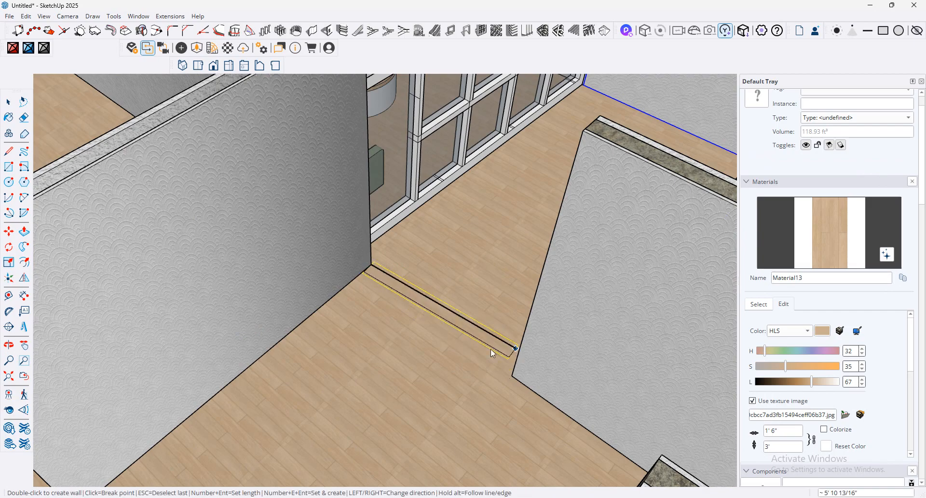
middle_click_drag(490, 349, 671, 288)
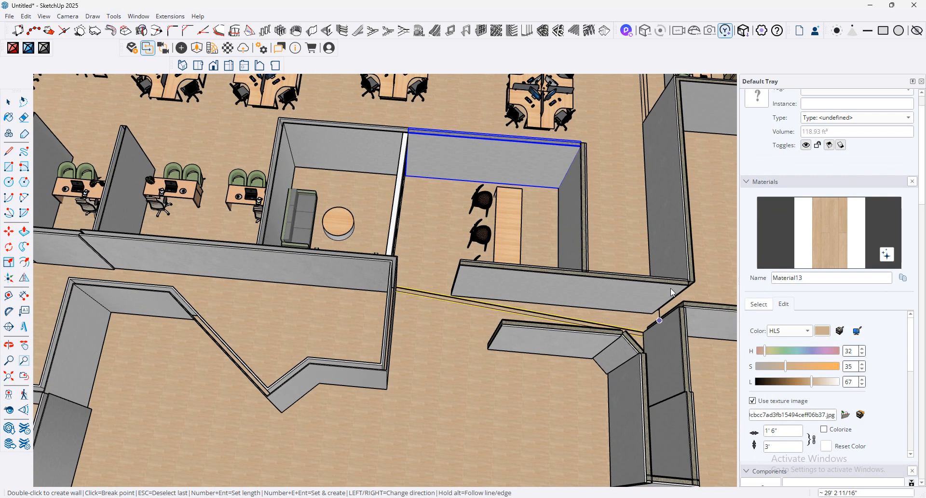
scroll(671, 288, "up", 4)
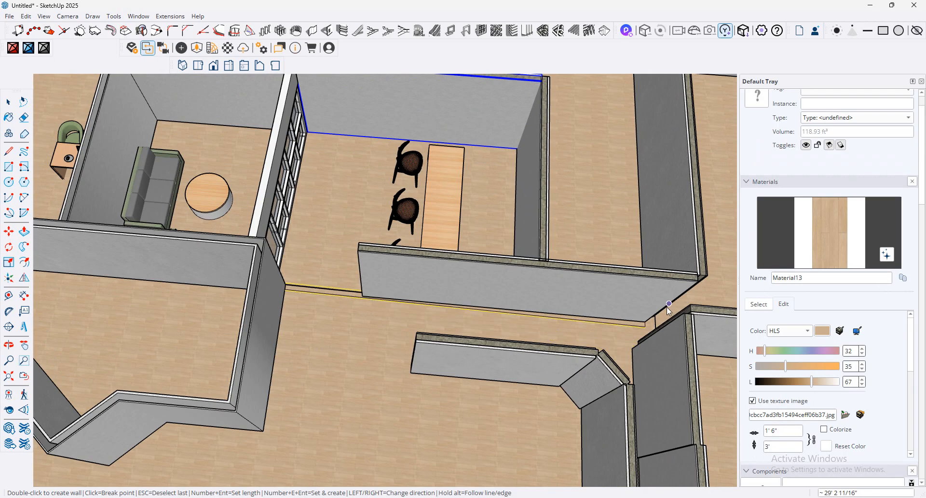
middle_click_drag(676, 313, 621, 392)
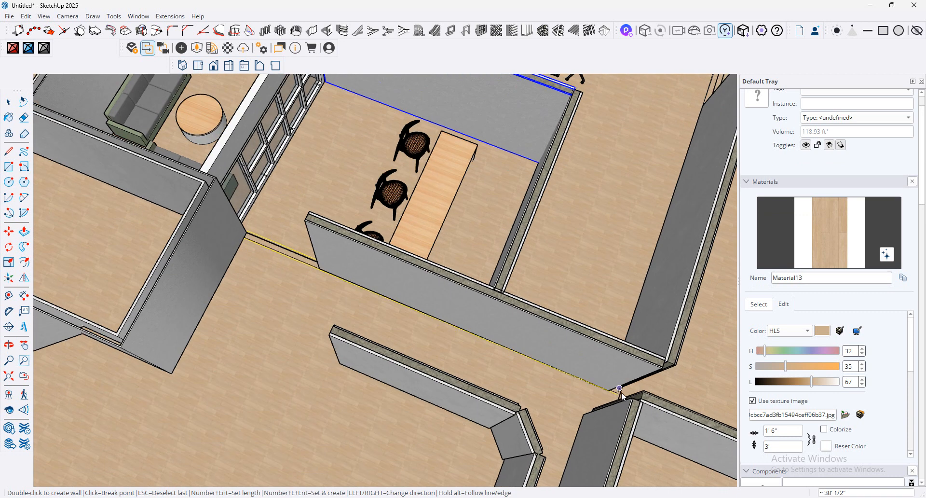
double_click(621, 392)
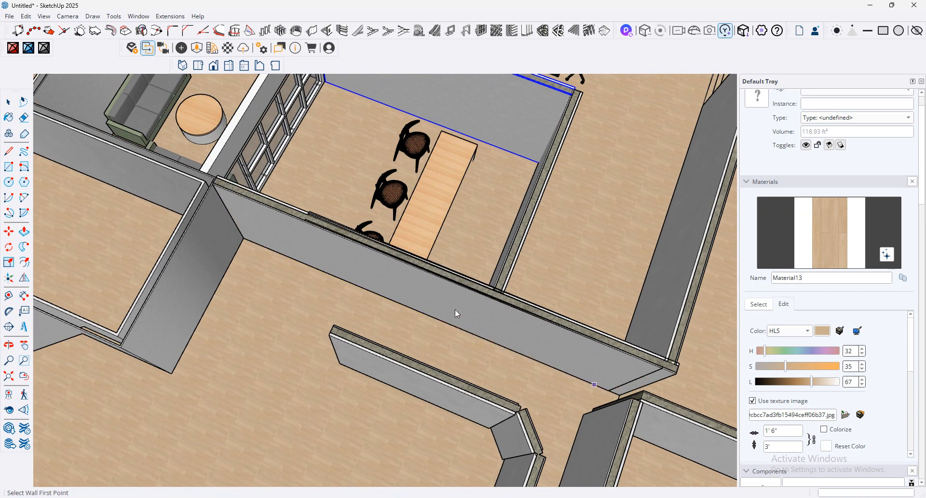
Step: Delete the short finish panel that overlaps the new wall on the counter room's inner front side
key("space")
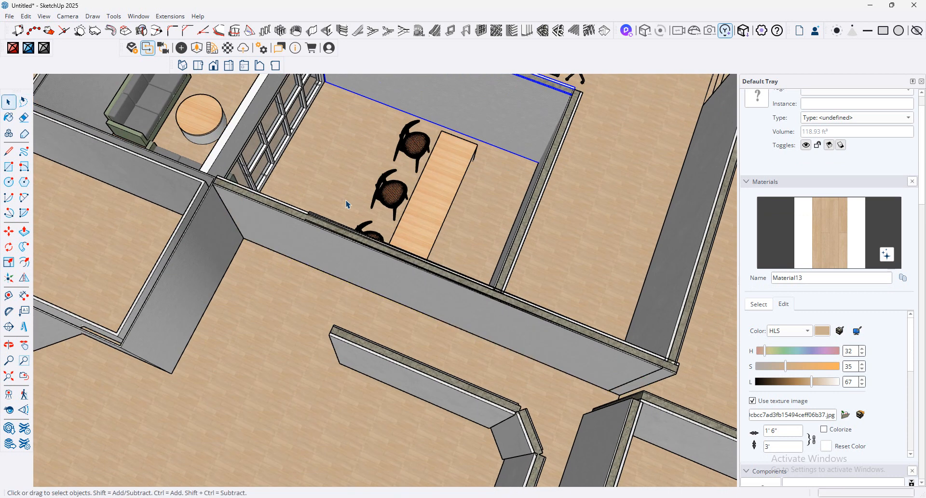
left_click(322, 221)
scroll(449, 263, "up", 1)
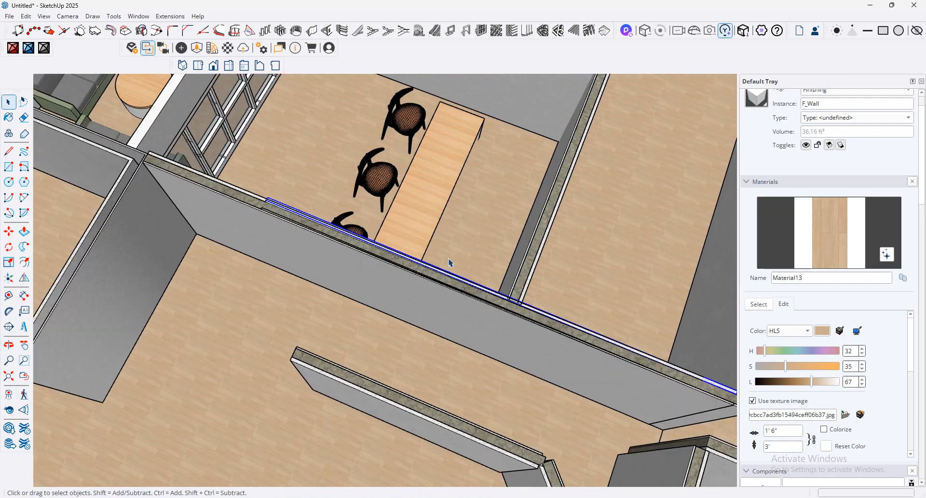
key("Delete")
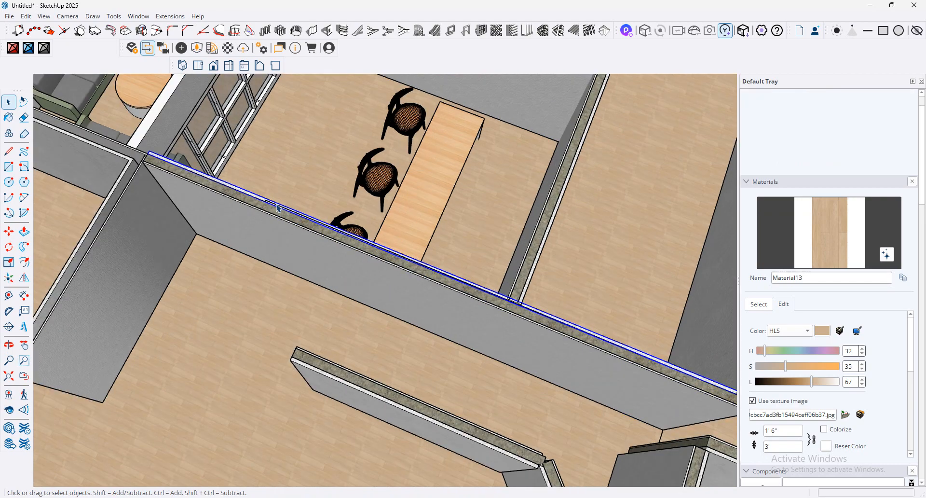
left_click(276, 206)
scroll(277, 209, "up", 2)
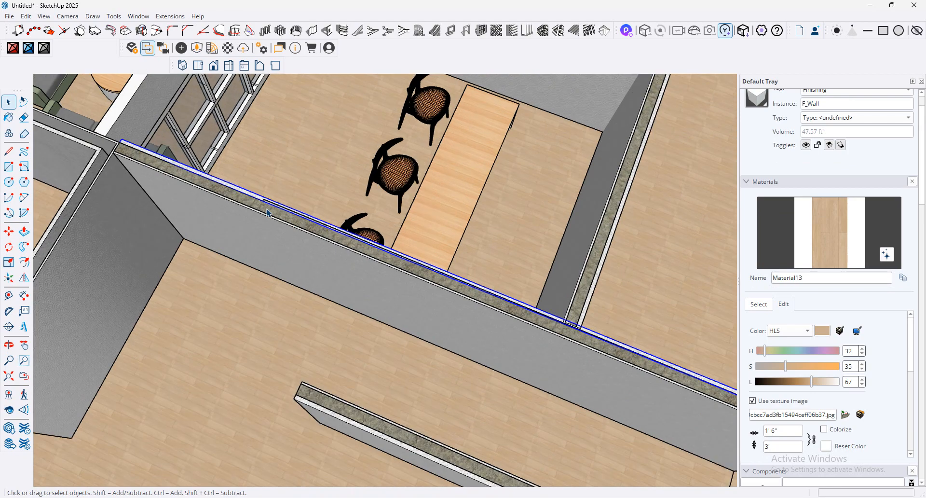
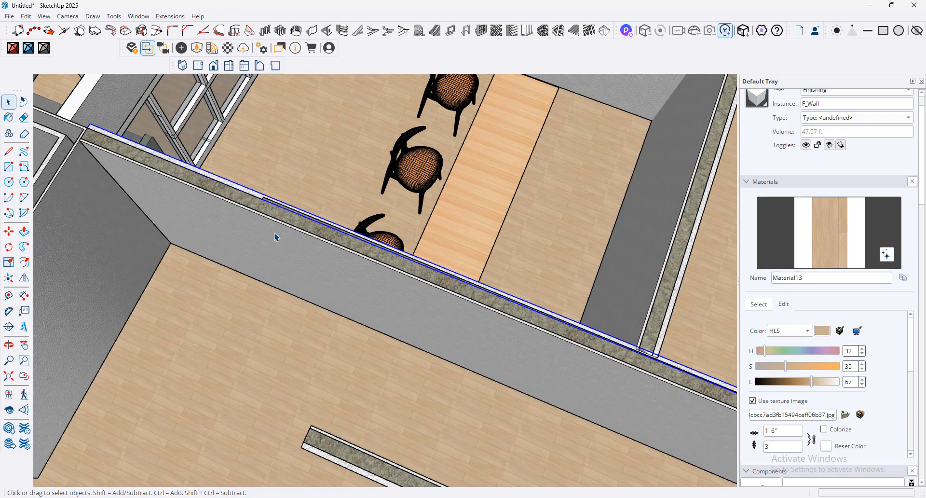
scroll(319, 264, "down", 2)
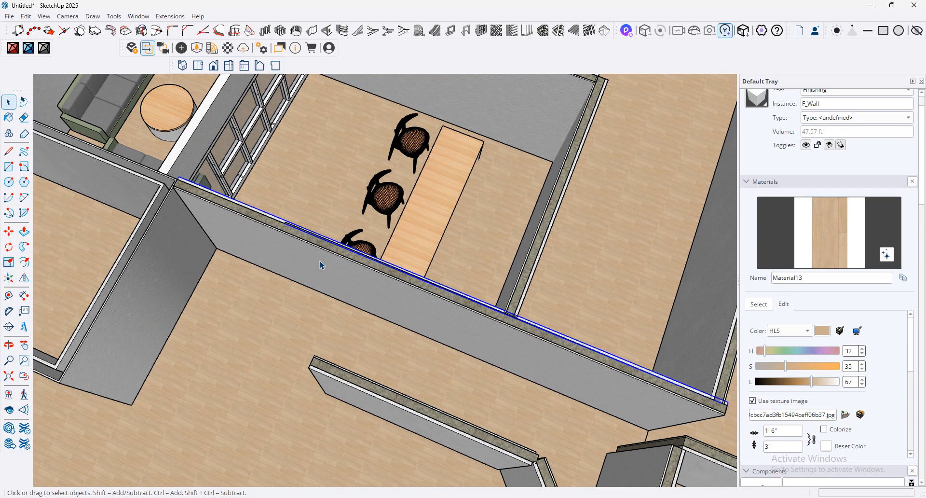
key("Escape")
Step: Start a MAJ Door of Type A with 82" door height, 0" floor gap and 0° door angle
middle_click_drag(323, 238, 367, 318)
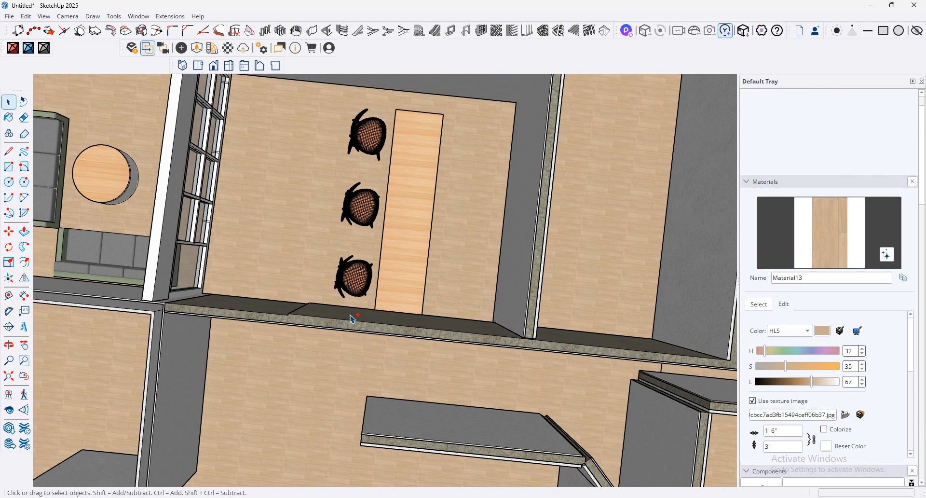
middle_click_drag(298, 324, 290, 263)
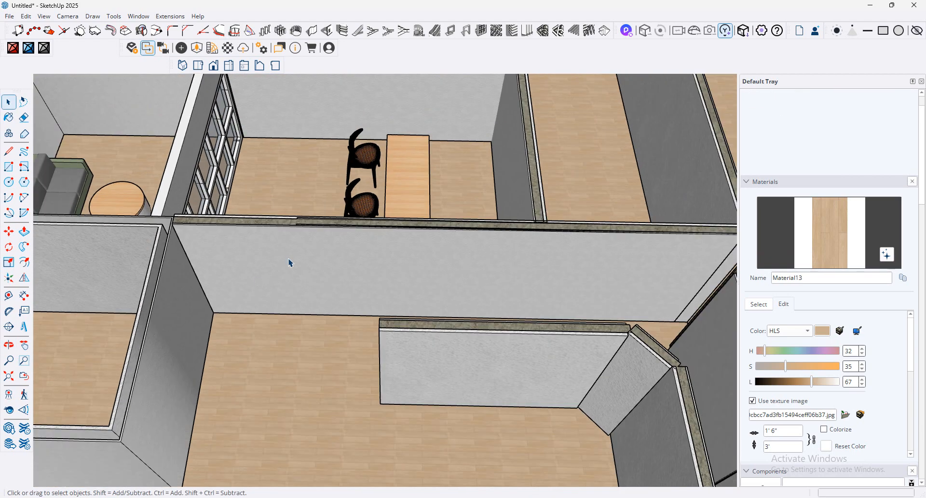
left_click(259, 284)
scroll(259, 284, "down", 3)
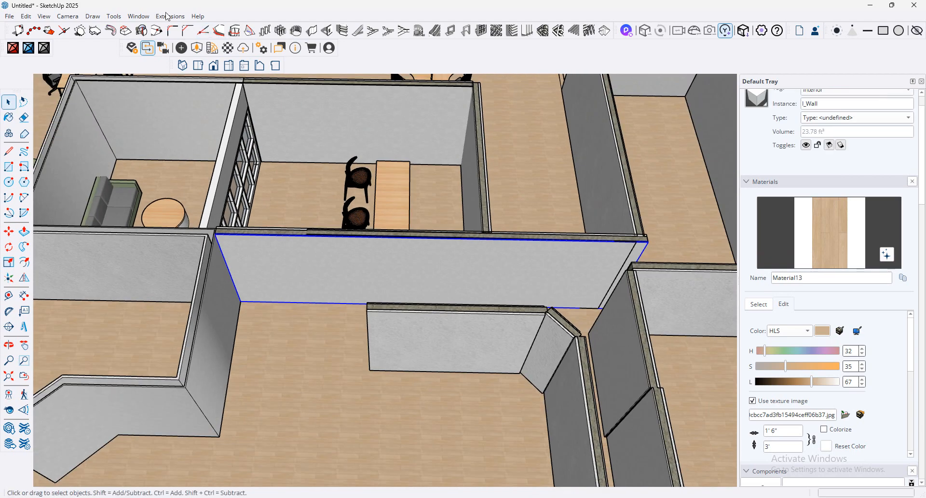
left_click(138, 16)
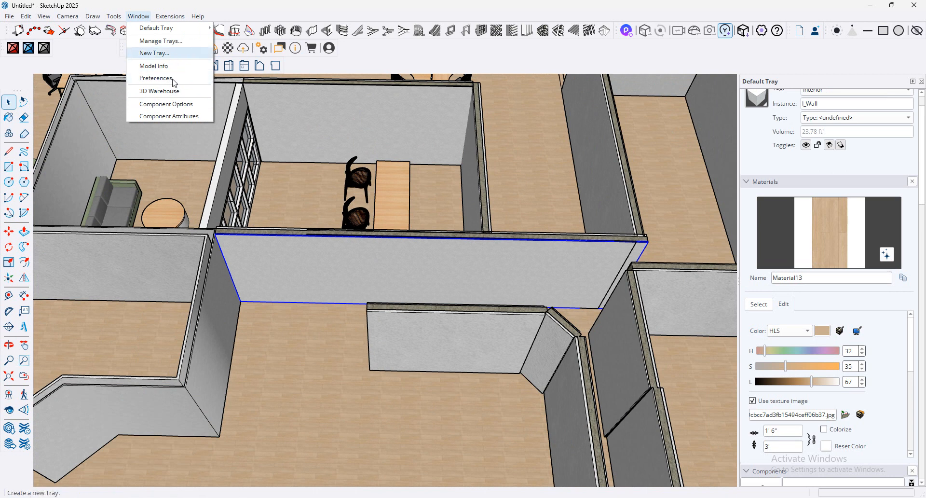
mouse_move(170, 16)
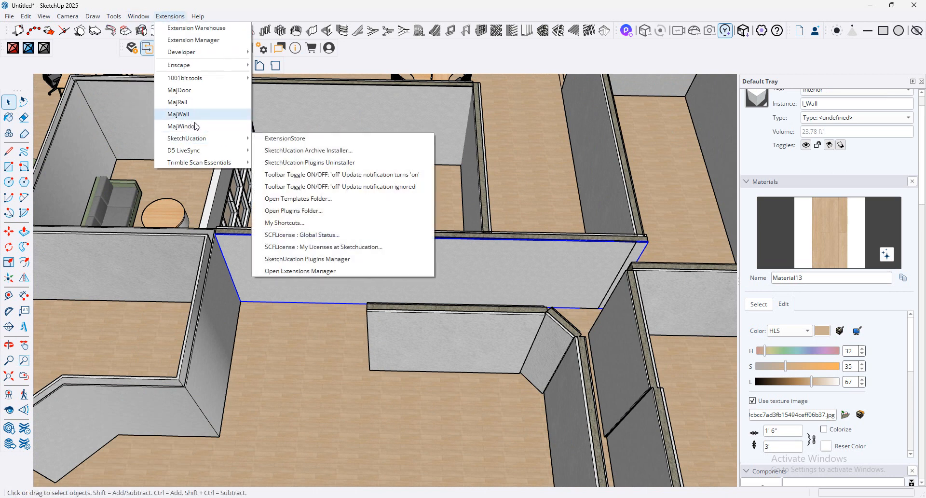
left_click(194, 89)
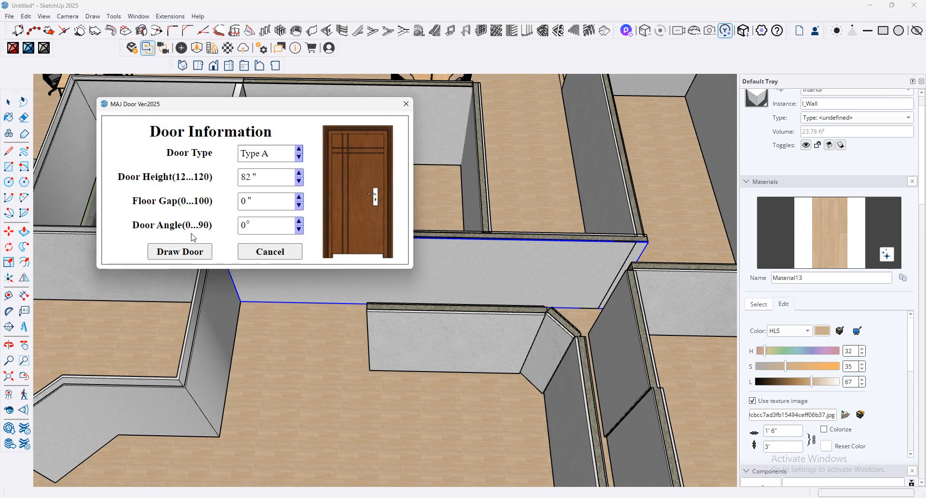
left_click(193, 249)
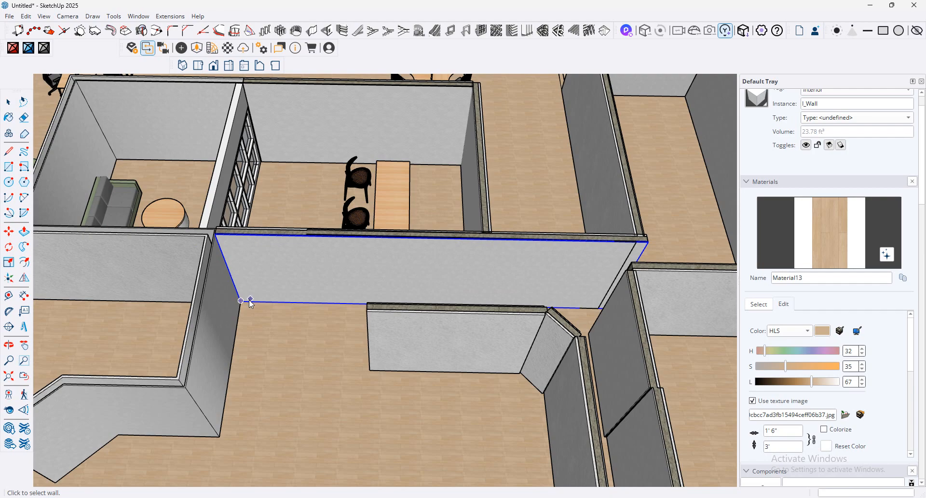
Step: Place a 3.5' wide door in the counter room's front wall, beside the corner with the glazed partition
left_click(291, 298)
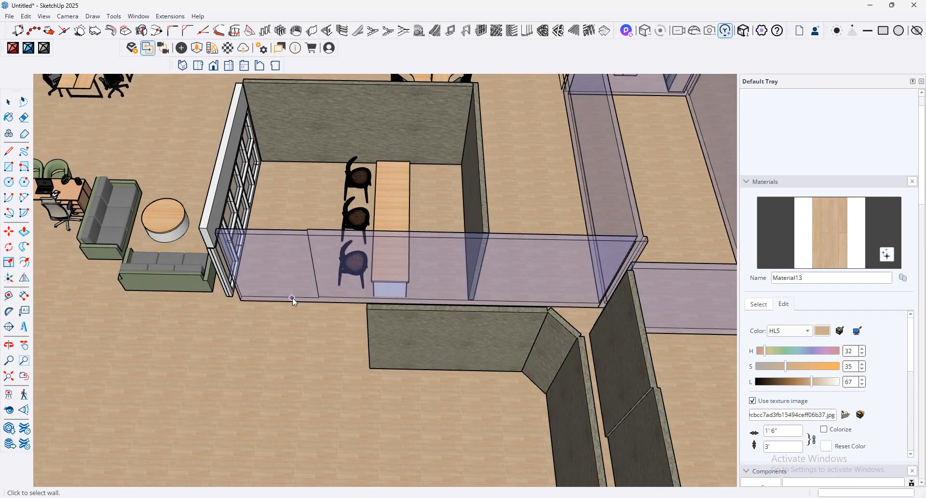
left_click(262, 276)
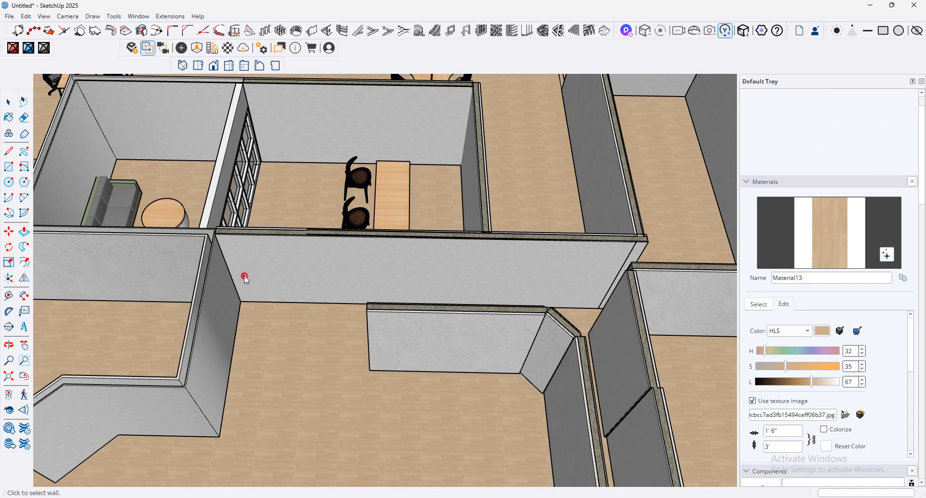
left_click(244, 276)
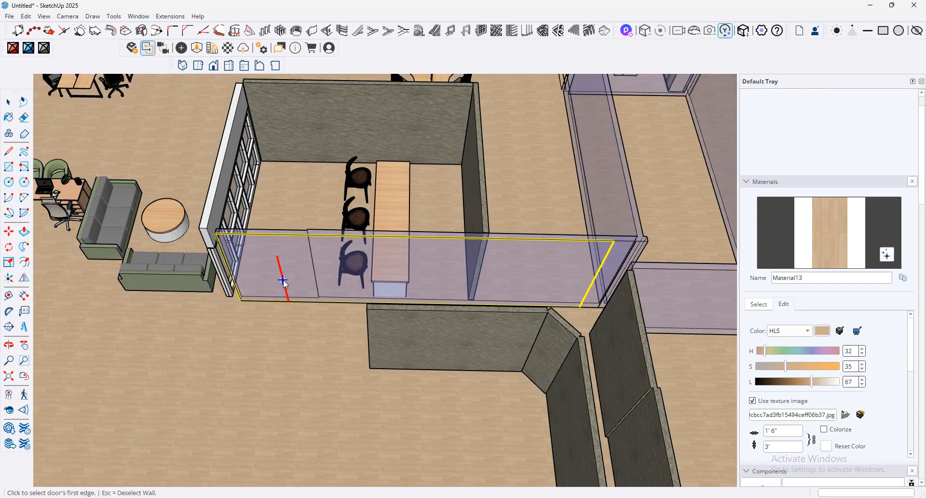
left_click(239, 276)
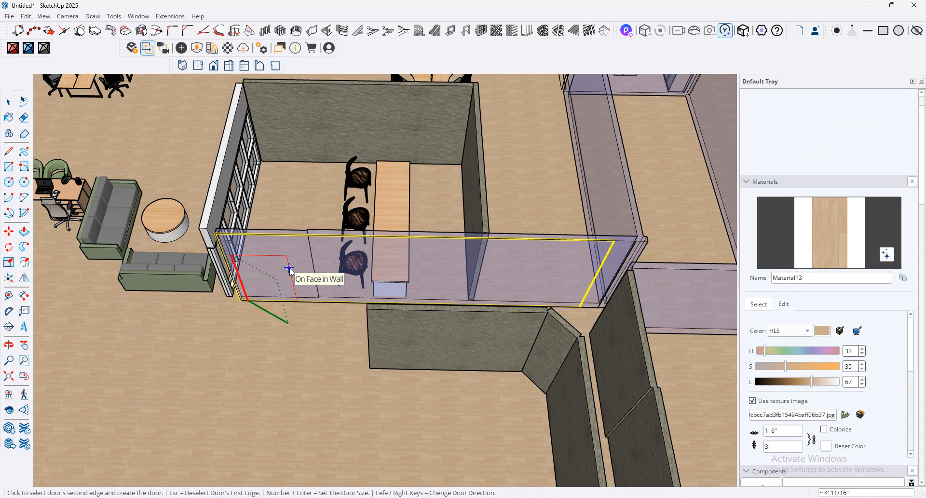
type("3.5")
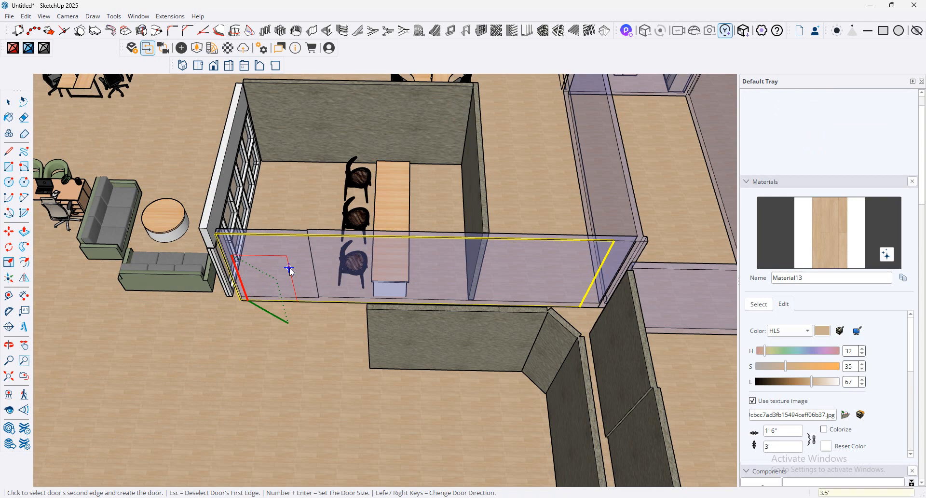
key("Return")
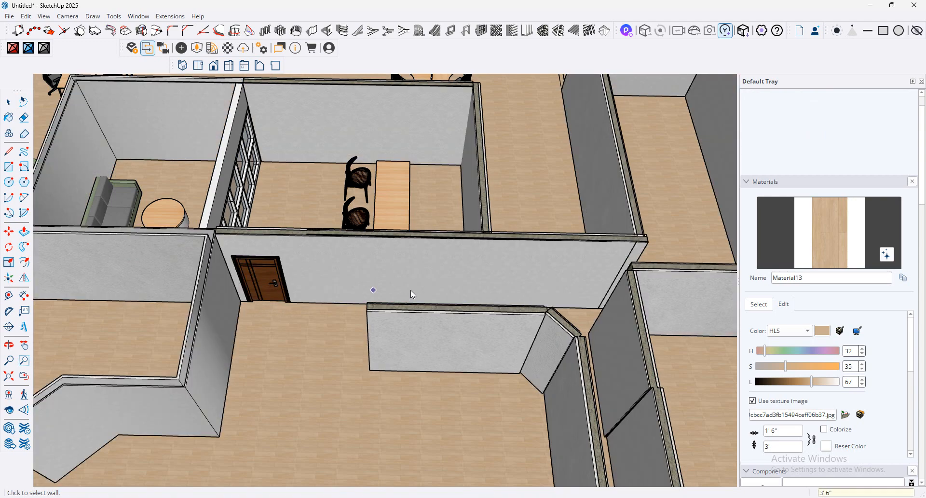
Step: Examine the counter room, its new door and the surrounding office layout from several angles
scroll(431, 255, "down", 2)
middle_click_drag(434, 255, 293, 174)
scroll(292, 177, "up", 3)
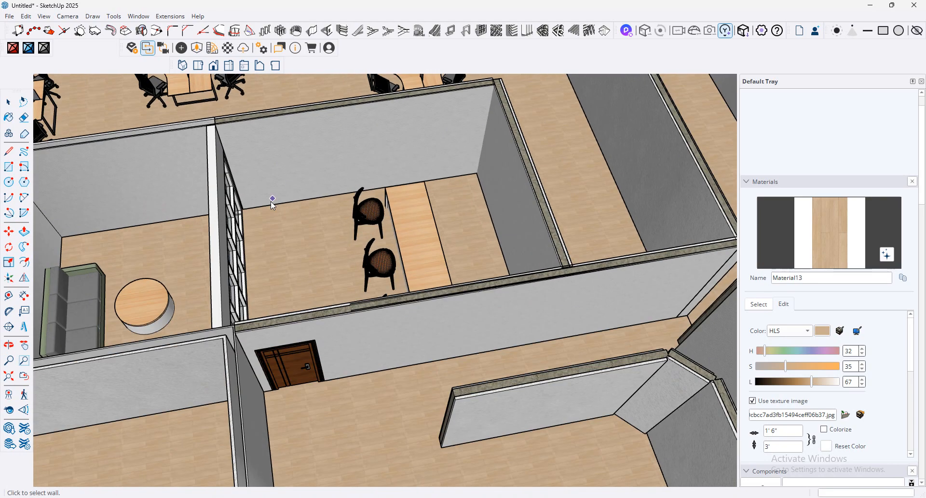
scroll(256, 205, "down", 4)
middle_click_drag(368, 225, 508, 253)
scroll(508, 253, "down", 2)
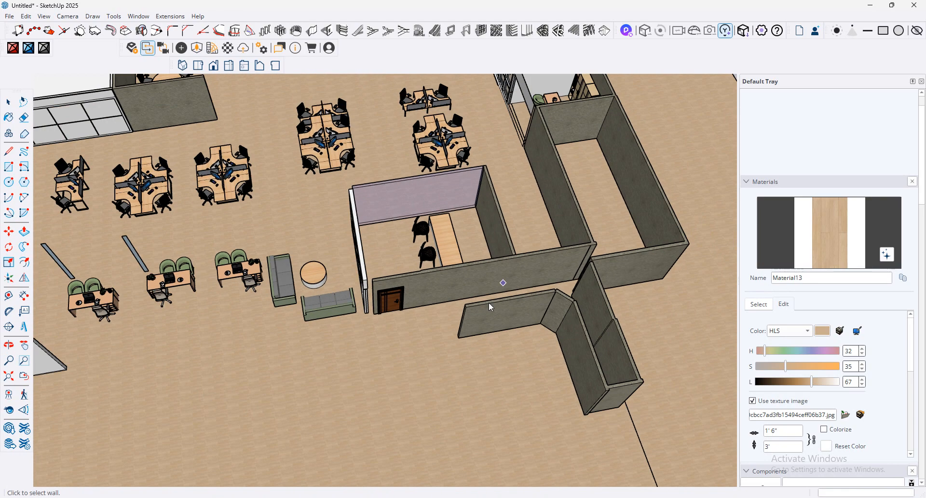
scroll(432, 315, "up", 3)
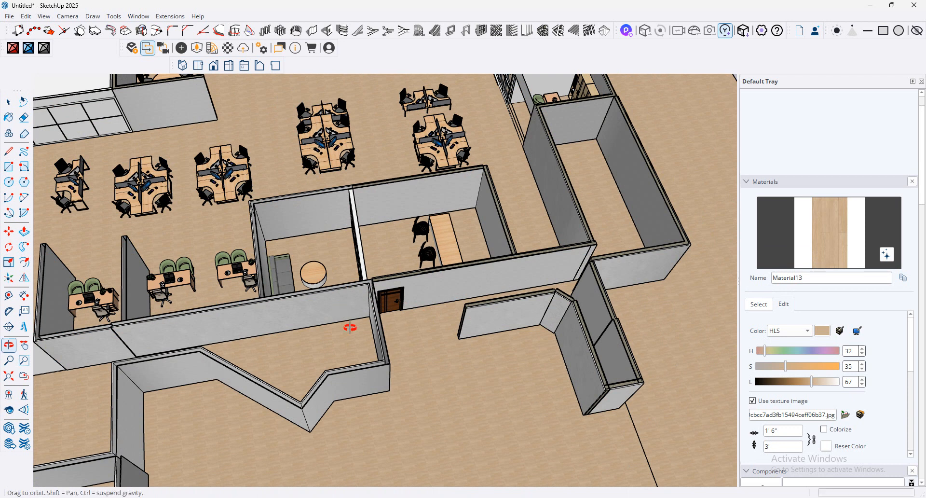
scroll(417, 306, "down", 5)
scroll(467, 294, "down", 2)
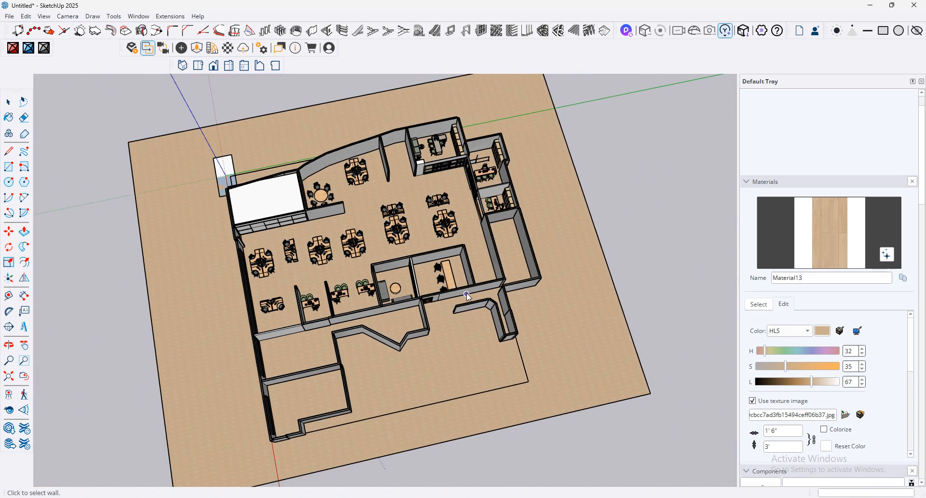
middle_click_drag(467, 294, 485, 487)
scroll(407, 273, "up", 6)
scroll(382, 319, "up", 3)
scroll(381, 320, "down", 1)
scroll(485, 487, "up", 3)
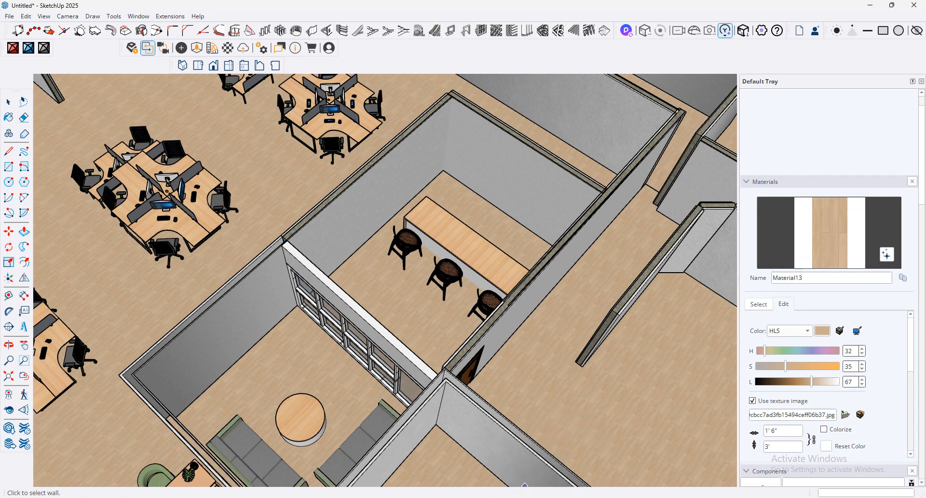
Step: Open the su.png floor plan from the Desktop folder, check the door positions around the reception room, and return to the model
mouse_move(507, 497)
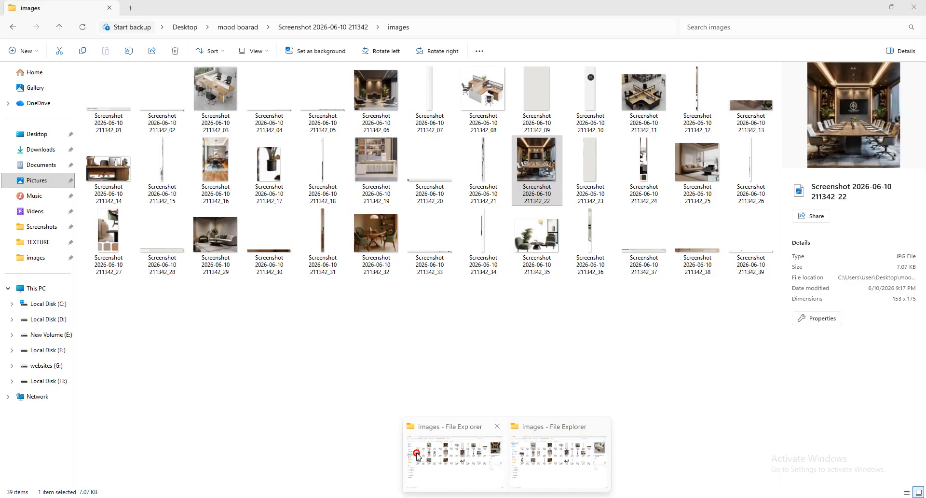
left_click(454, 459)
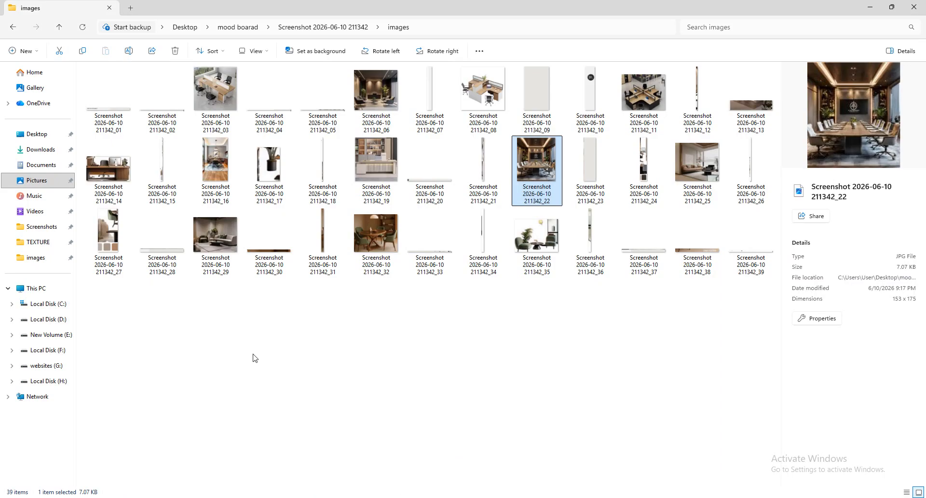
left_click(41, 137)
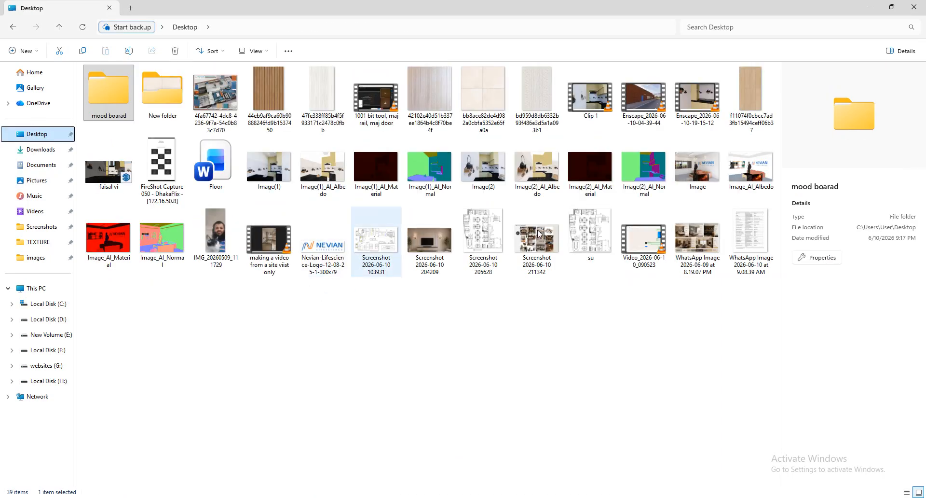
double_click(603, 239)
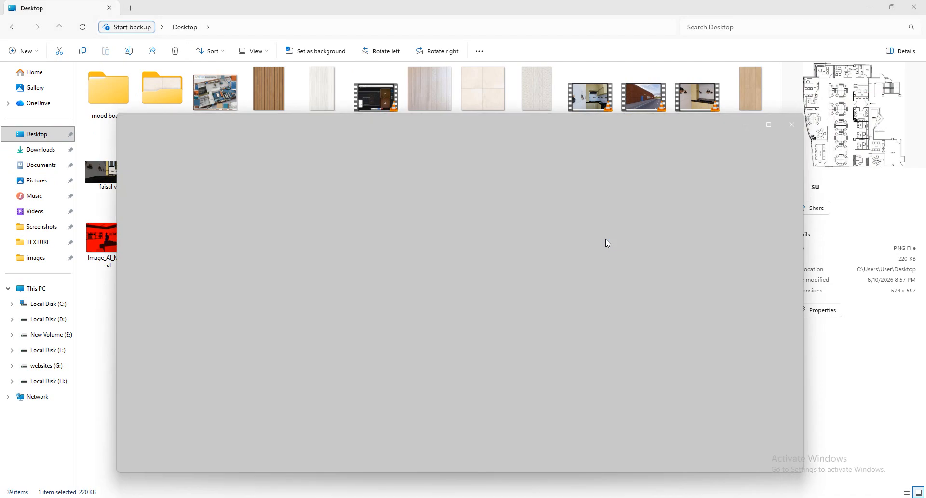
scroll(492, 265, "up", 1)
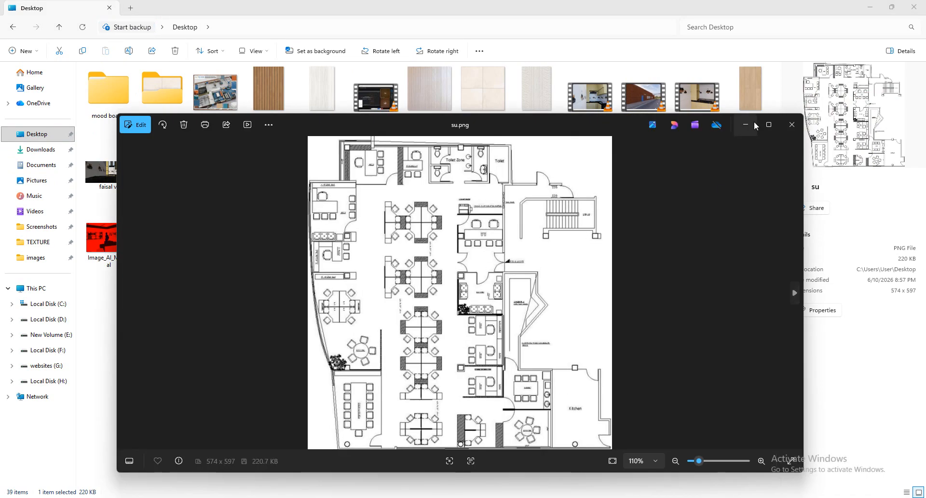
scroll(499, 284, "up", 5)
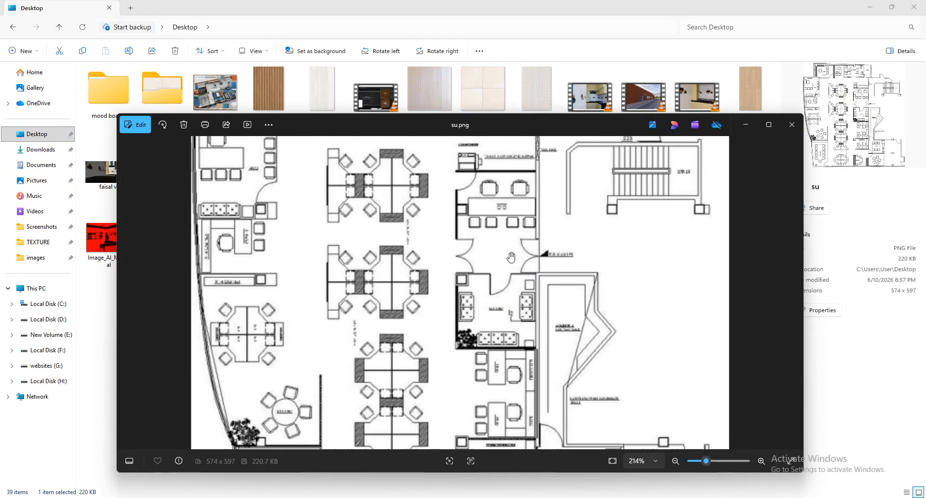
left_click(792, 124)
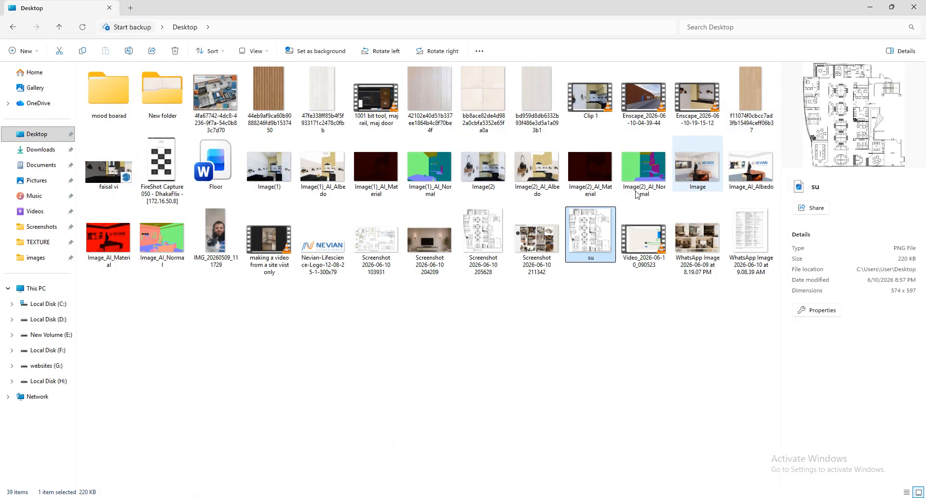
left_click(861, 12)
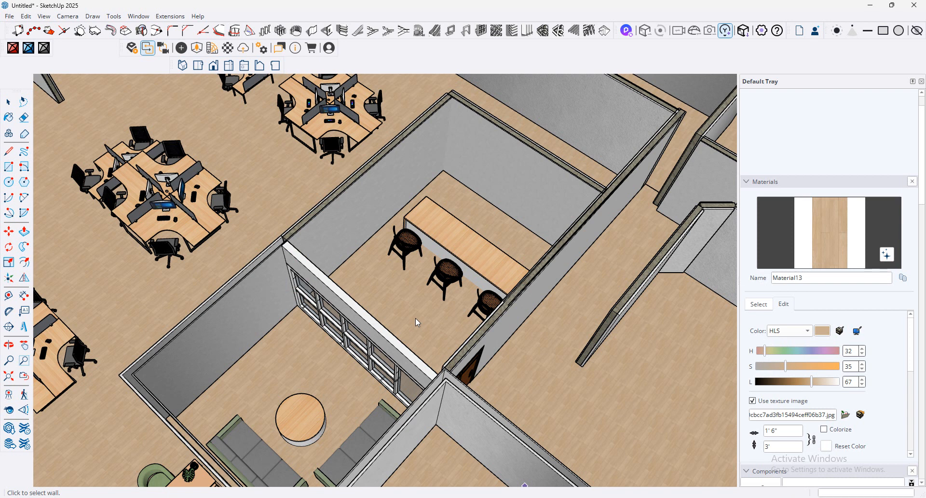
Step: Place a 3.5' wide door in the counter room's rear wall, beside the corner with the glazed partition
middle_click_drag(416, 317, 326, 240)
scroll(333, 251, "up", 4)
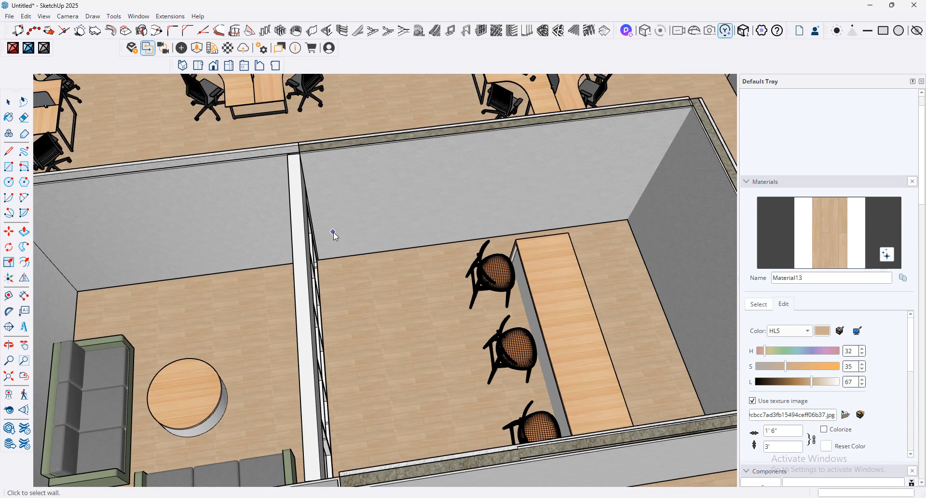
left_click(332, 234)
left_click(326, 236)
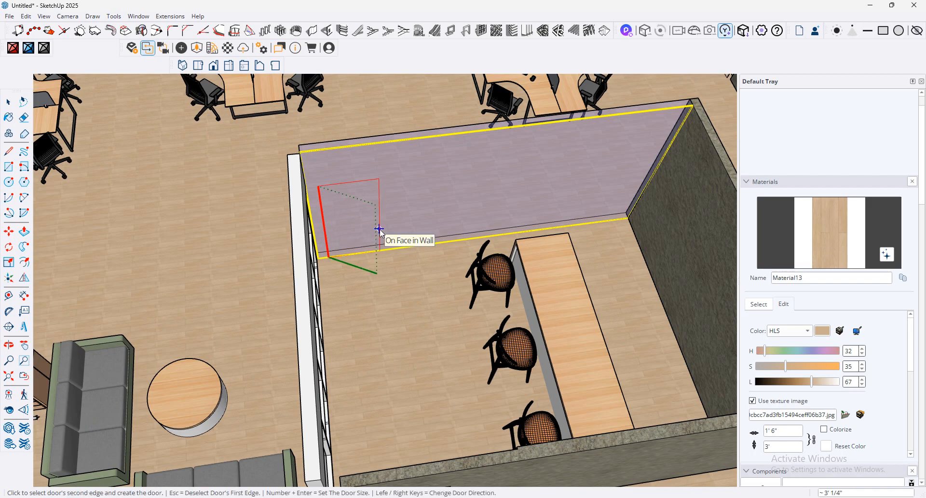
type("3.5")
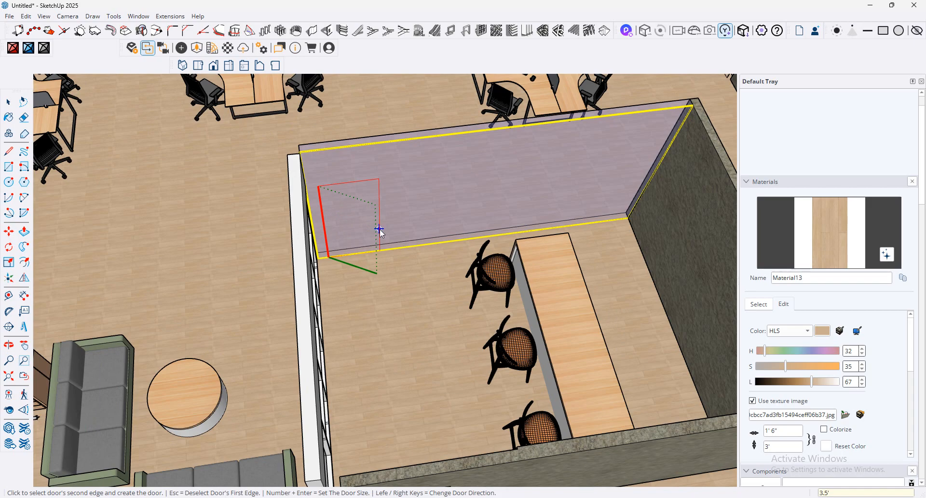
left_click(379, 229)
scroll(429, 224, "down", 4)
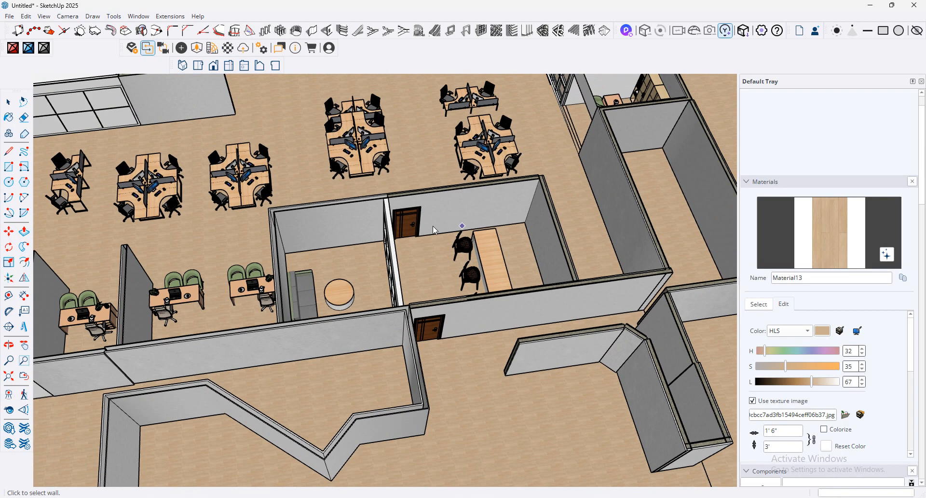
Step: Compare the office layout with the su.png floor plan and return to the model
scroll(362, 228, "up", 1)
middle_click_drag(362, 228, 533, 238)
scroll(533, 238, "down", 3)
scroll(291, 299, "down", 3)
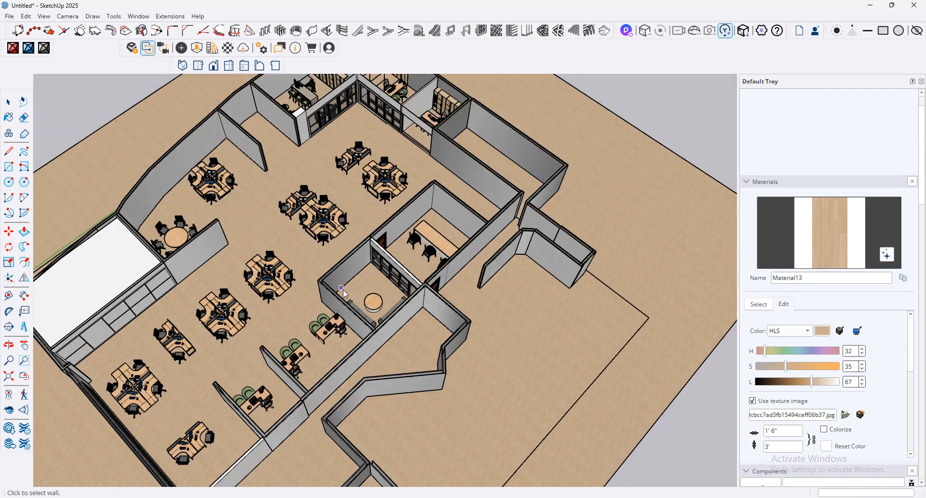
scroll(271, 140, "up", 1)
scroll(271, 140, "up", 1)
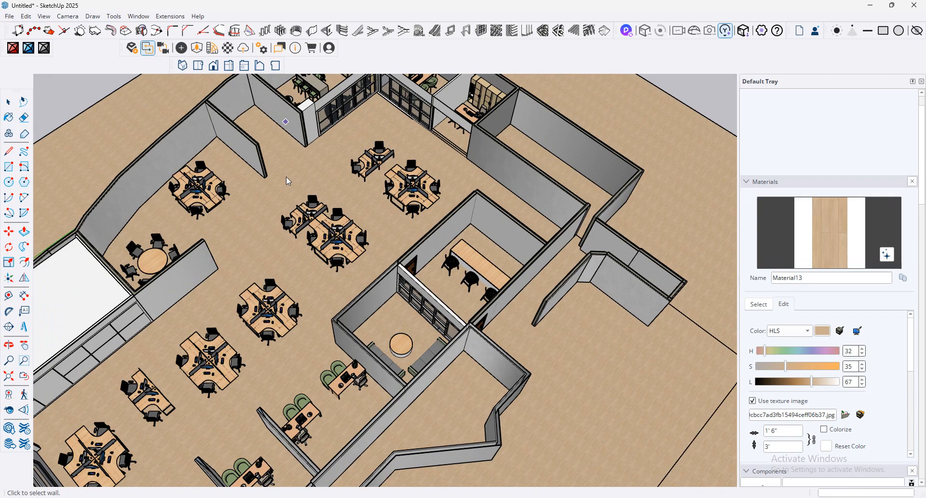
middle_click_drag(622, 441, 608, 482)
mouse_move(601, 497)
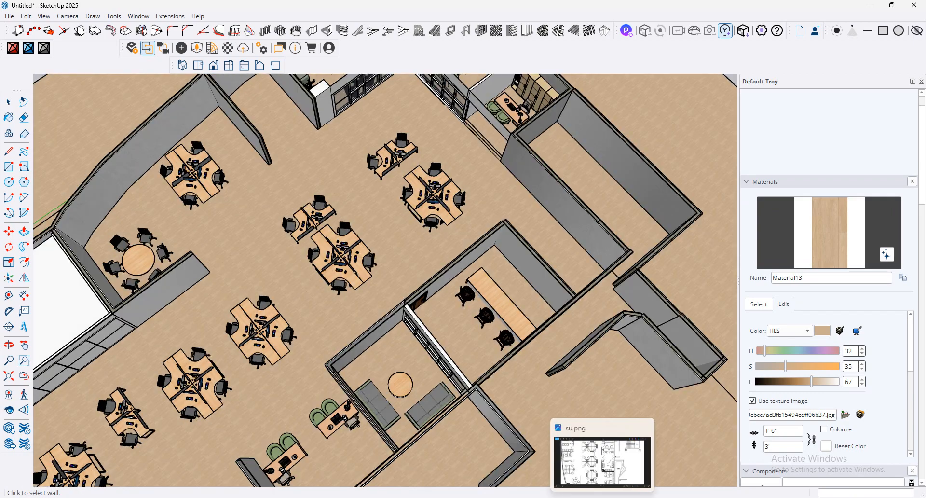
left_click(602, 475)
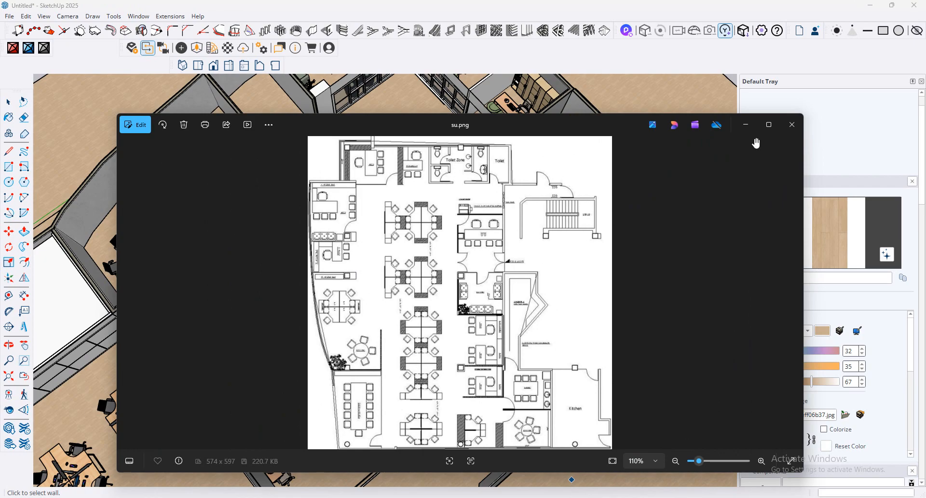
left_click(746, 125)
scroll(465, 308, "down", 3)
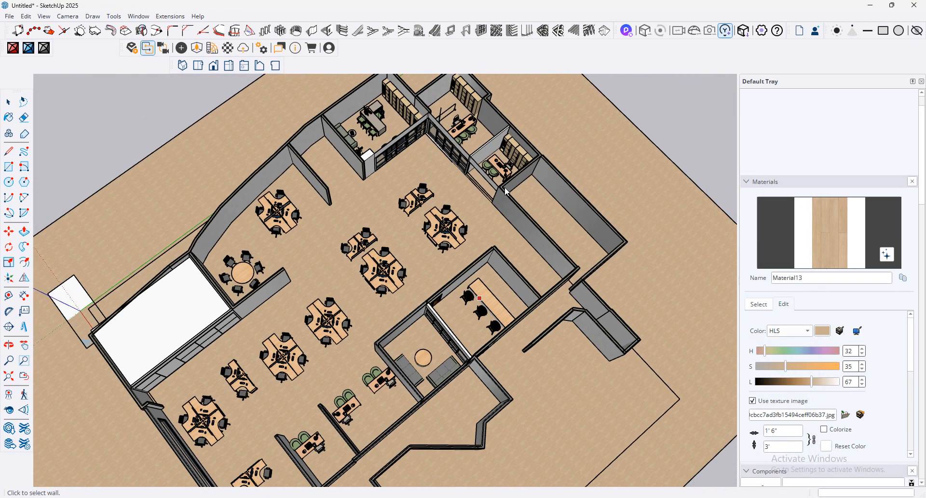
scroll(478, 135, "up", 3)
Step: Copy the desk set and storage cabinets from the small corner office to the open floor beside the empty office
left_click(8, 102)
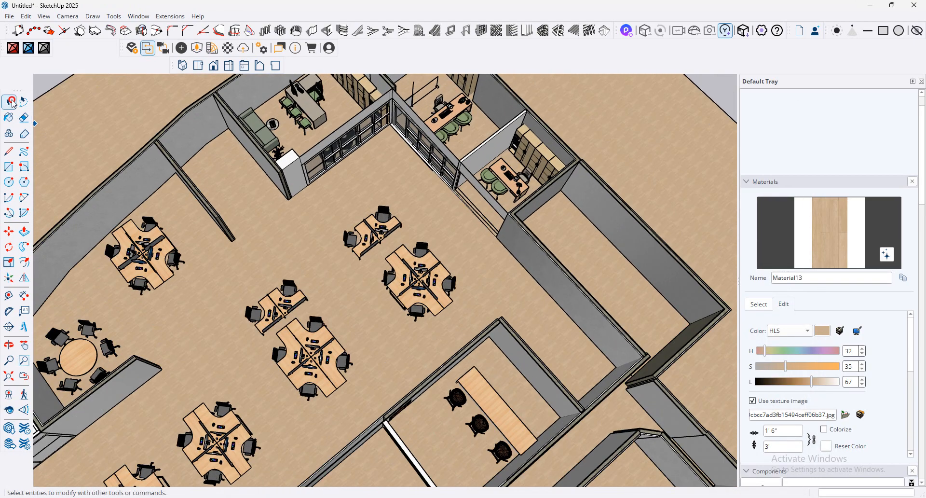
left_click(502, 174, "ctrl")
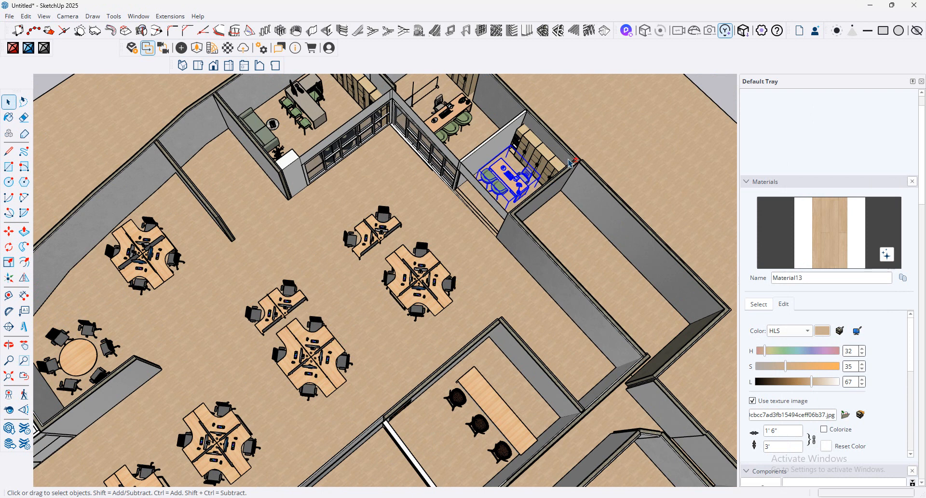
left_click(546, 156, "ctrl")
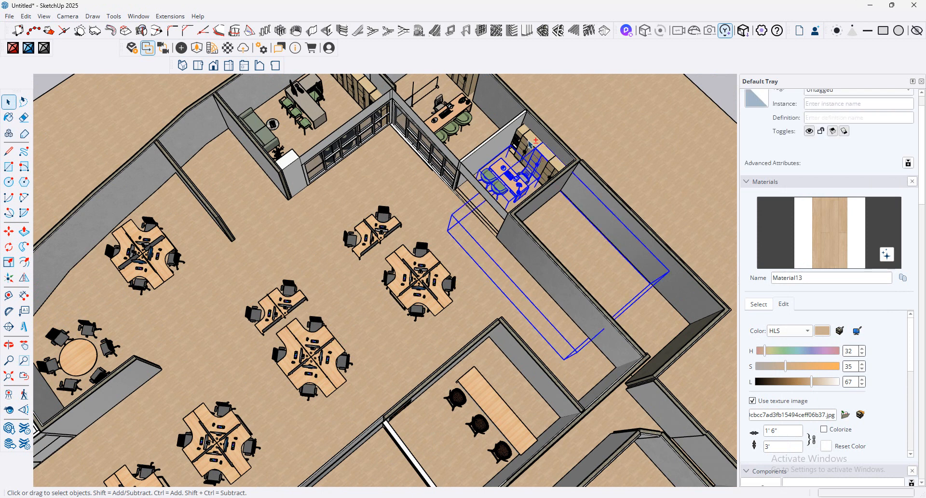
scroll(529, 159, "up", 1)
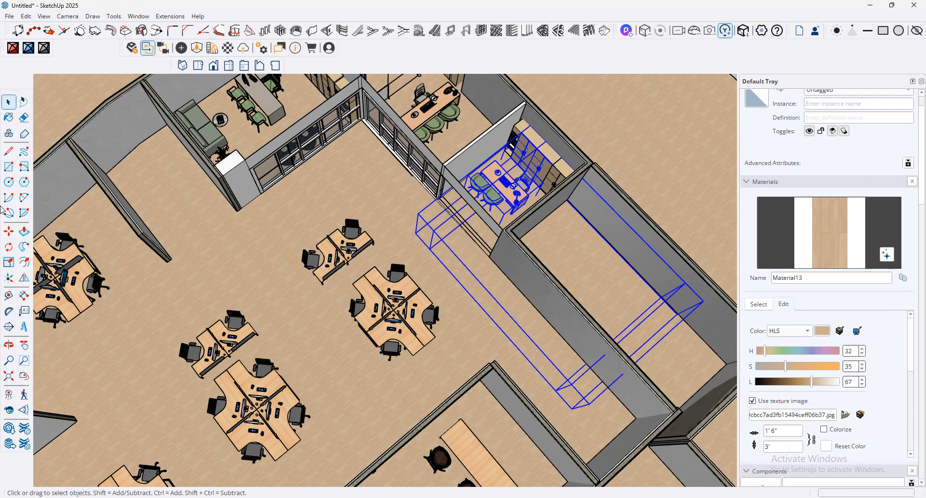
left_click(8, 231)
key("ctrl")
left_click(516, 186)
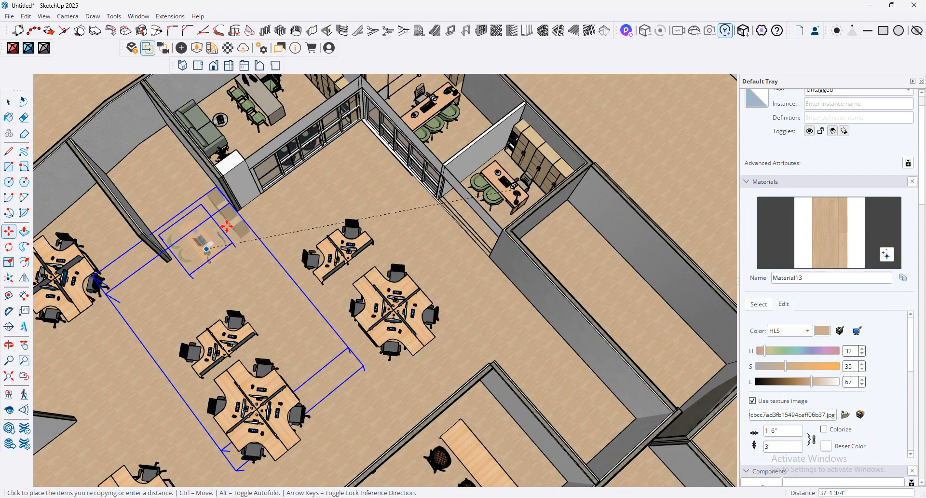
left_click(229, 211)
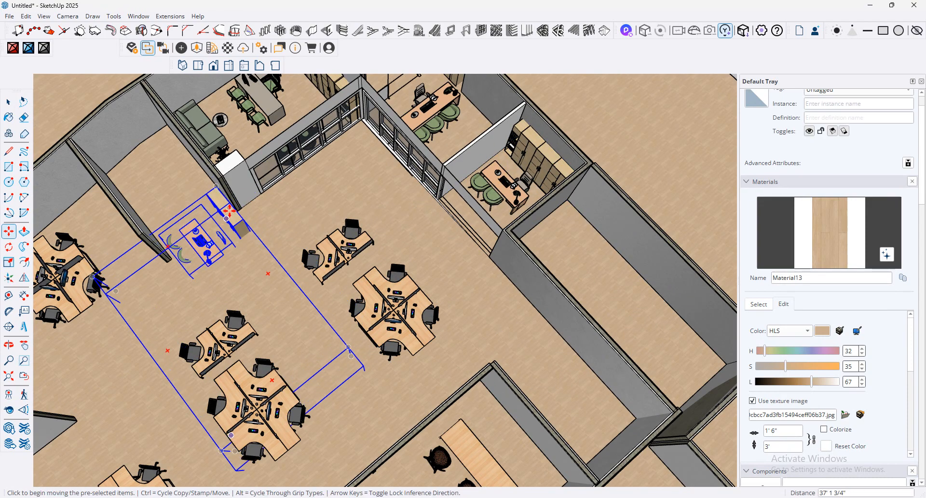
Step: Rotate the copied desk set and cabinets to align with the empty office's walls
left_click(265, 274)
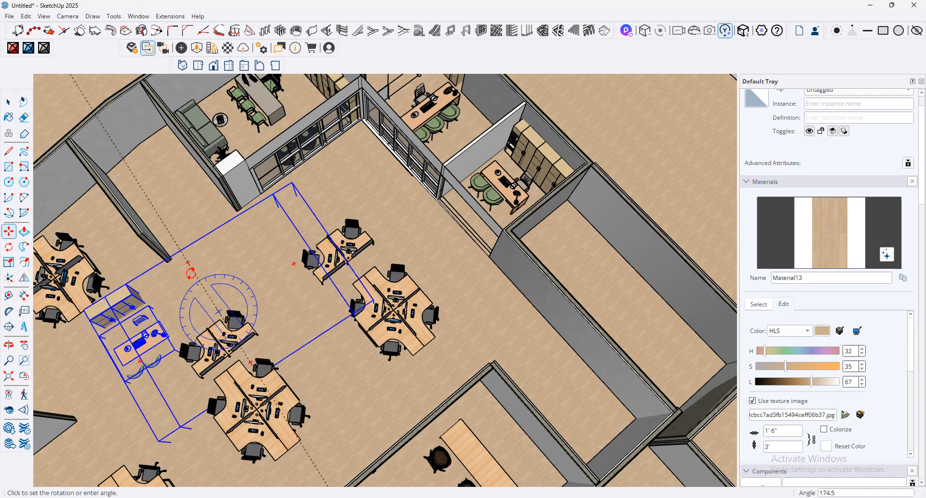
left_click(184, 273)
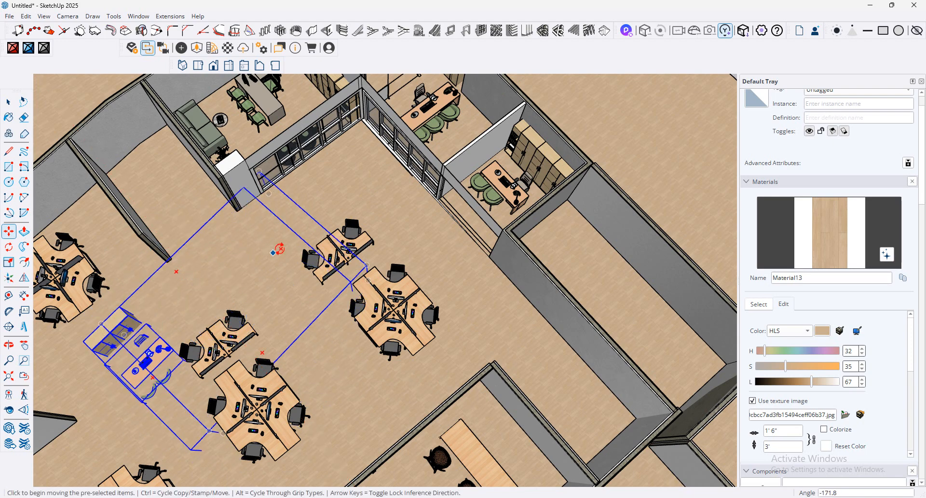
left_click(283, 250)
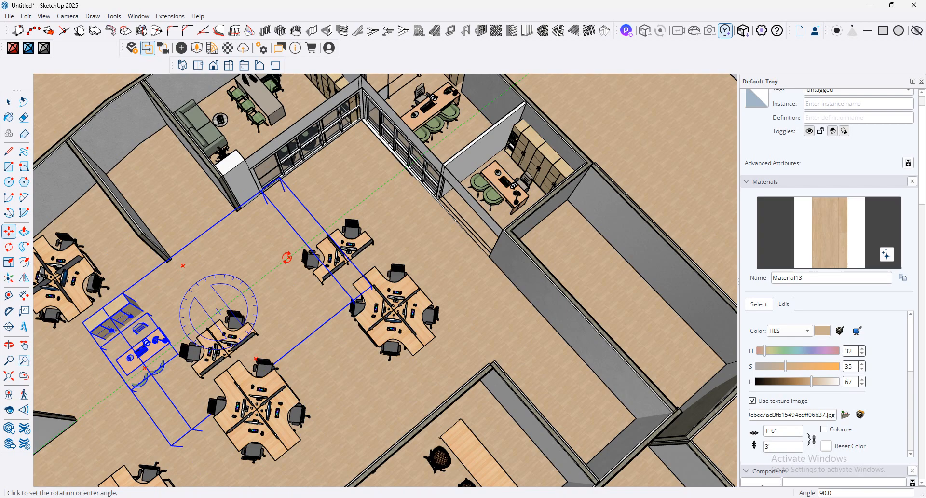
left_click(286, 257)
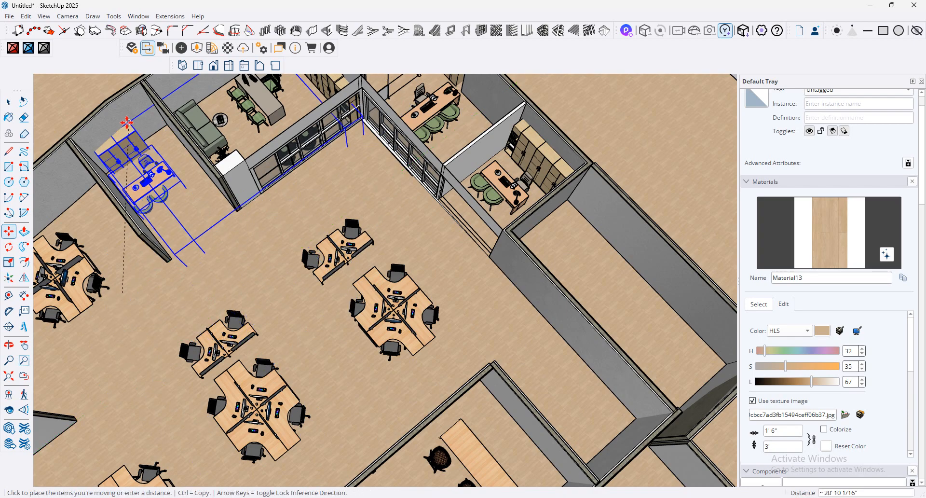
Step: Move the copied furniture into the empty office and shift its desk set between the two side walls
left_click(139, 107)
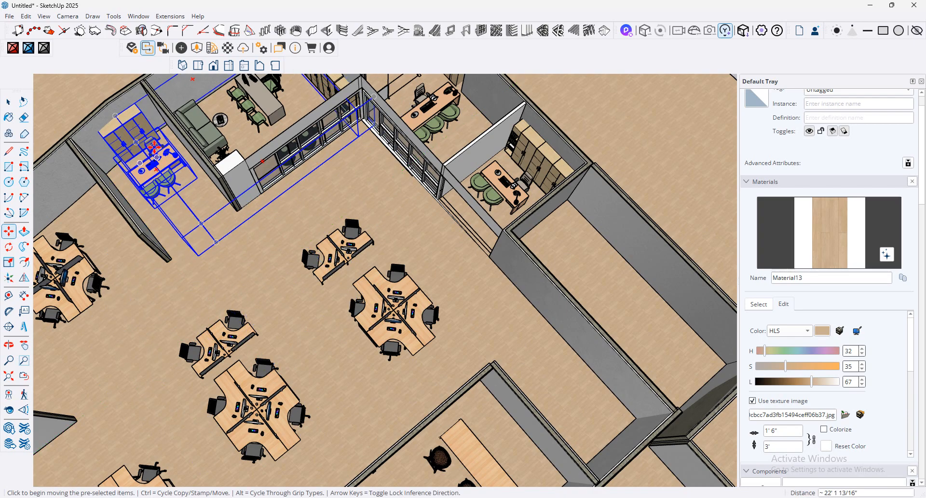
left_click(154, 96)
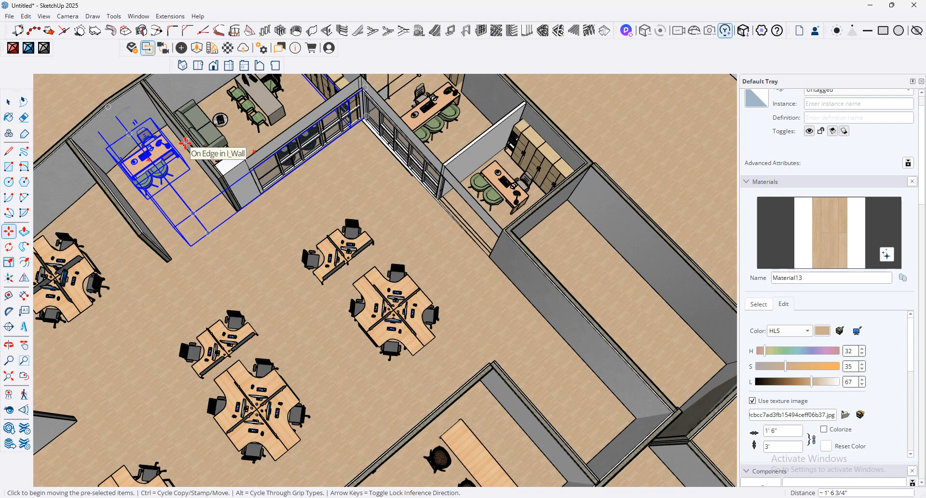
key("ctrl+t")
left_click(164, 161)
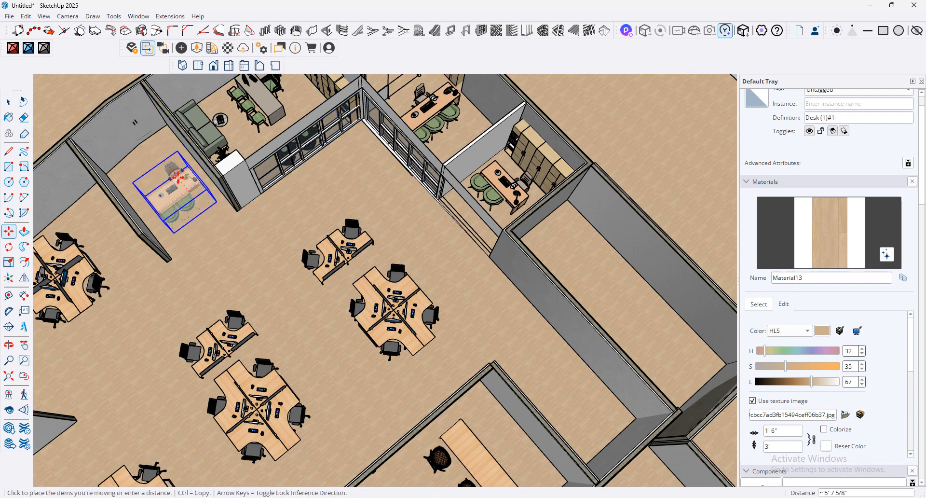
left_click(176, 174)
scroll(225, 163, "down", 2)
middle_click_drag(238, 155, 565, 115)
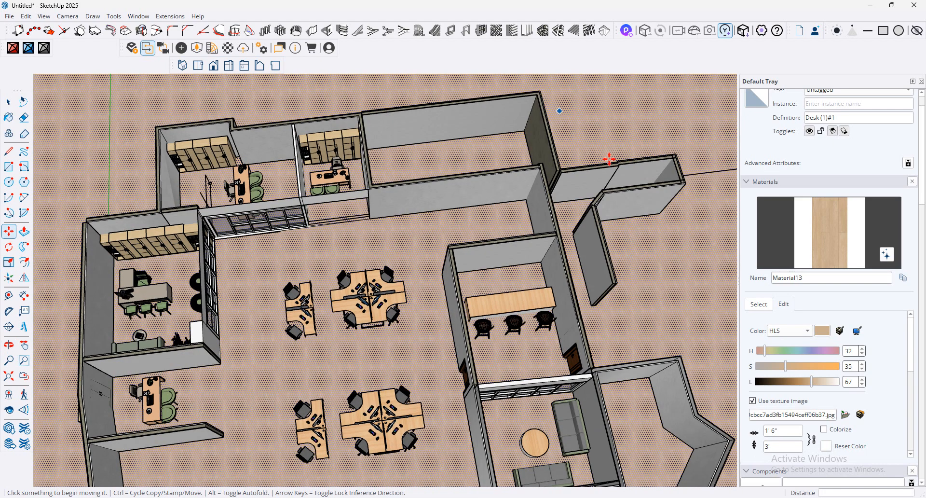
scroll(610, 158, "down", 2)
scroll(209, 328, "up", 5)
key("space")
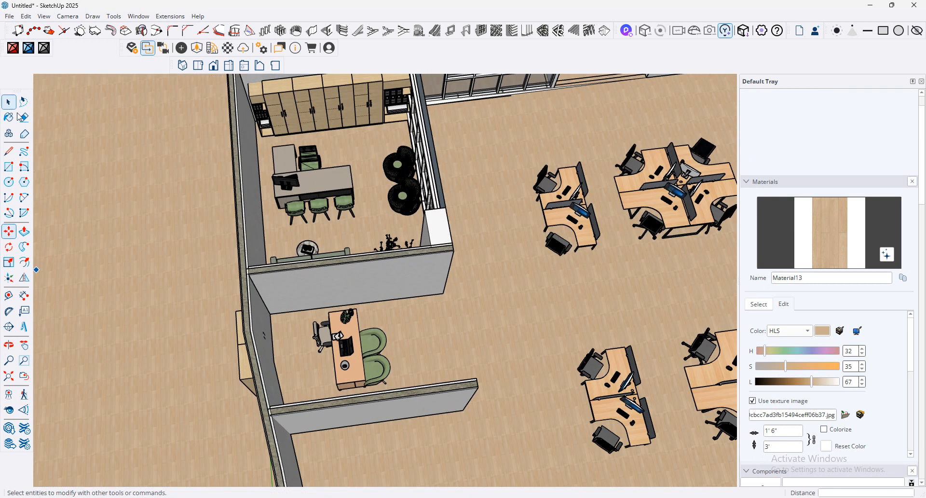
left_click(244, 381)
double_click(244, 380)
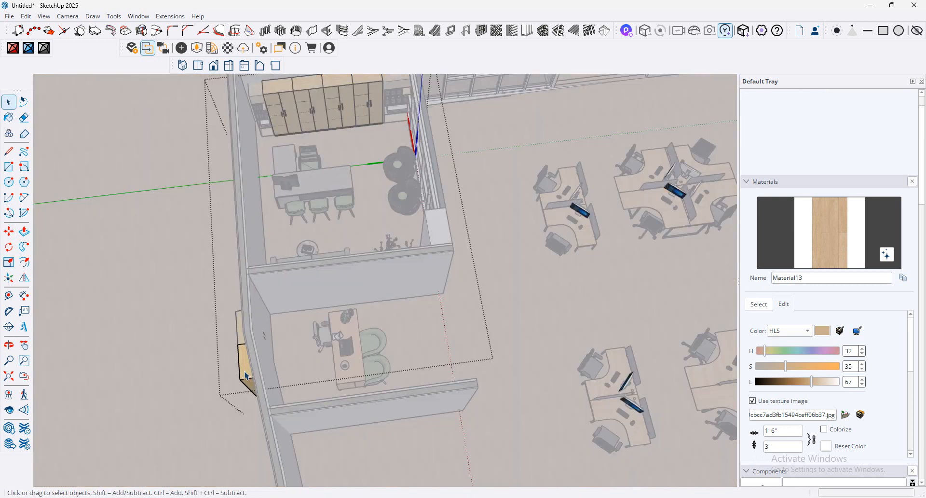
left_click(242, 376)
left_click(187, 342)
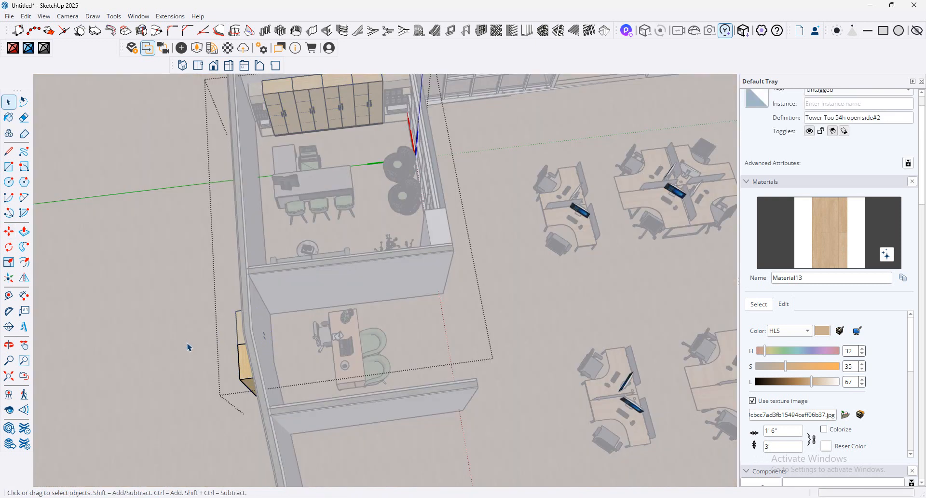
left_click(186, 343)
Step: Move the copied cabinet component sticking out behind the office's outer wall inside, behind the desk
left_click(239, 349)
scroll(240, 352, "down", 6)
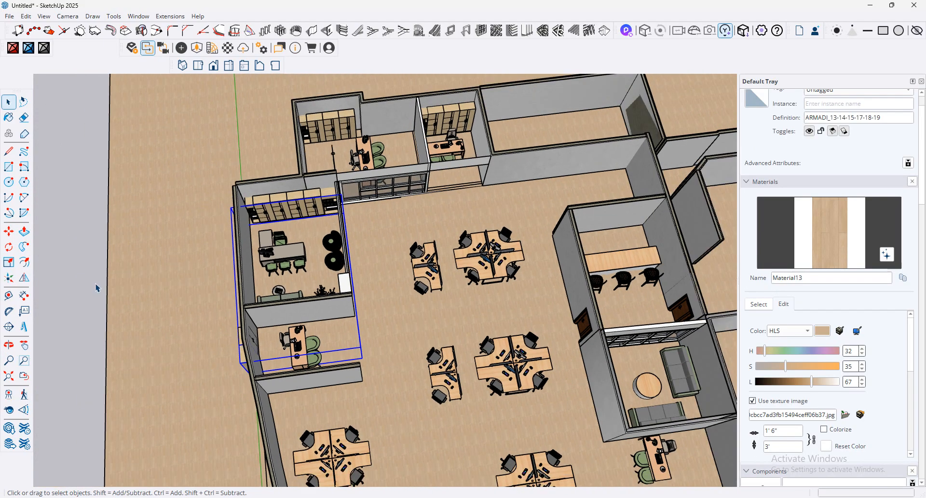
key("m")
left_click(234, 340)
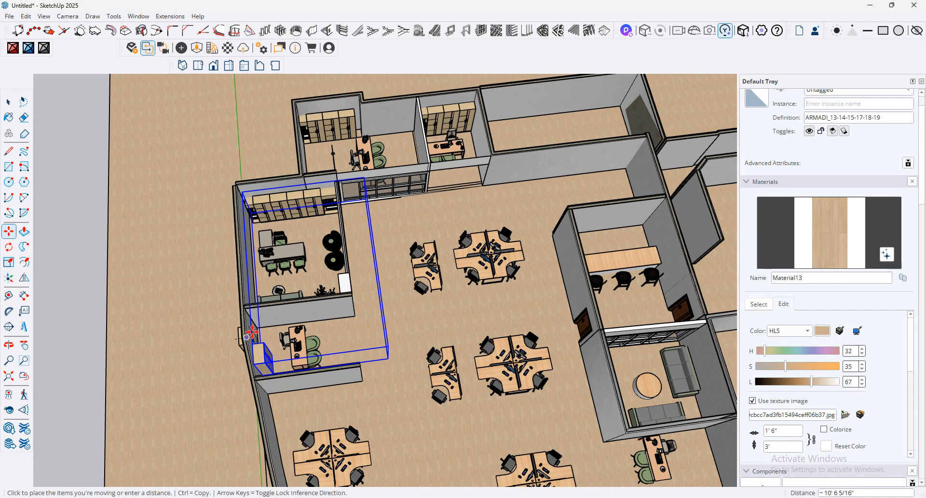
left_click(241, 324)
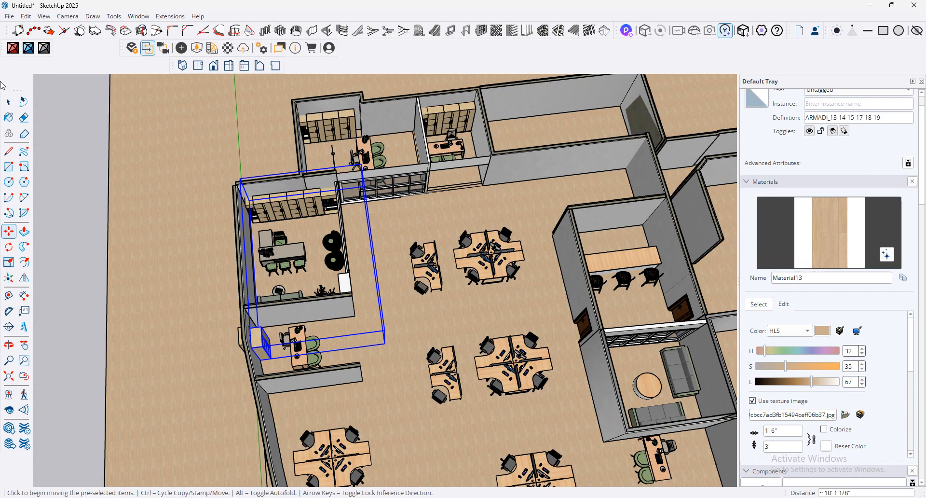
Step: Delete the leftover cabinet component outside the small office's outer wall
left_click(9, 102)
left_click(217, 338)
scroll(243, 358, "up", 3)
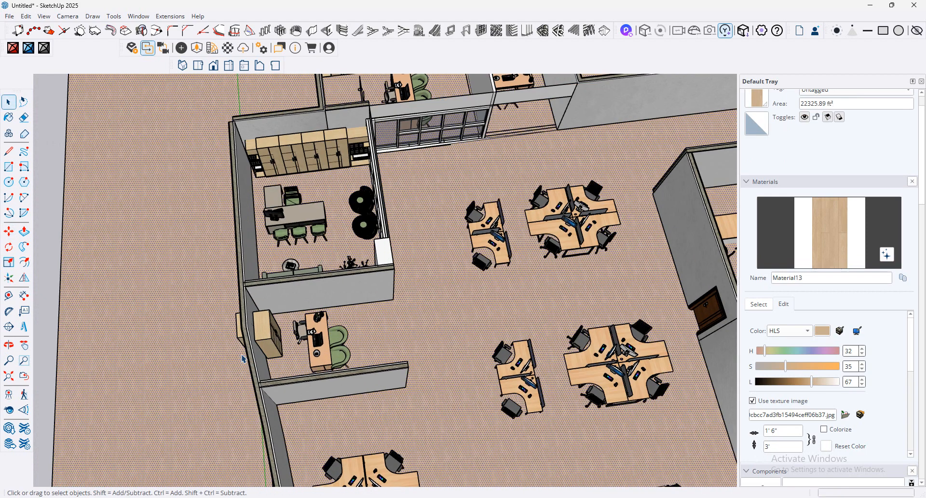
scroll(243, 359, "up", 3)
left_click(239, 332)
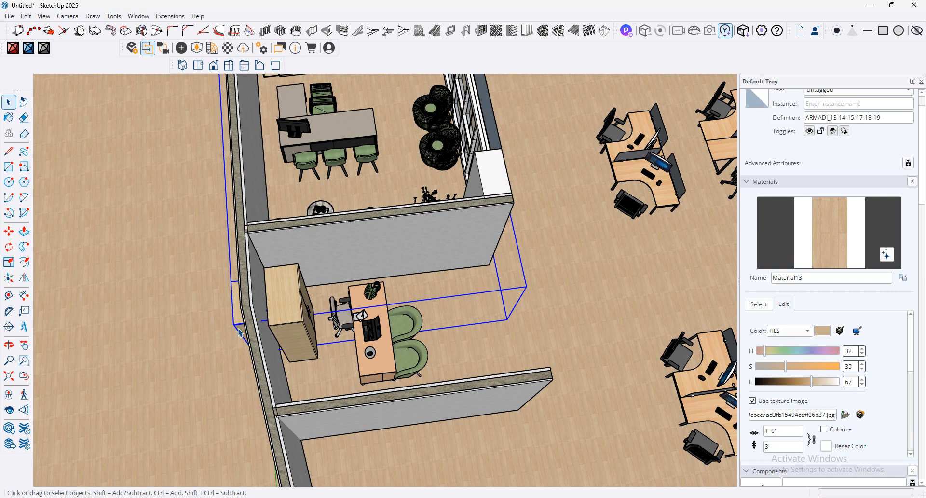
key("Delete")
Step: Move the cabinet component standing behind the outer wall into the small office's corner, behind the desk
scroll(240, 332, "down", 3)
middle_click_drag(453, 320, 201, 274)
scroll(200, 274, "down", 2)
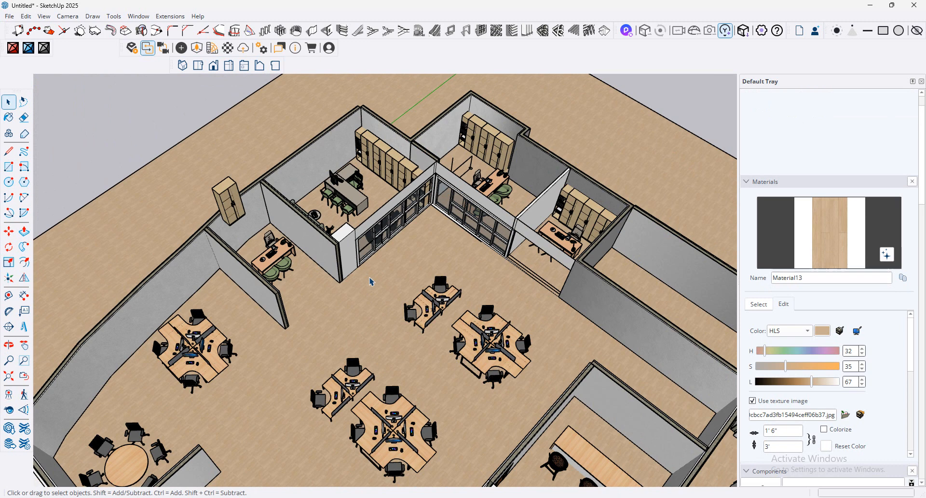
scroll(212, 212, "up", 2)
left_click(244, 200)
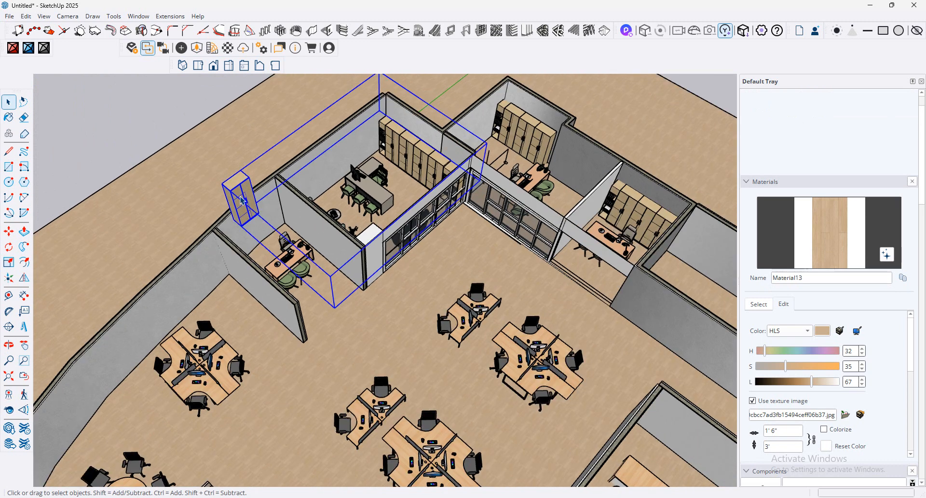
left_click(14, 232)
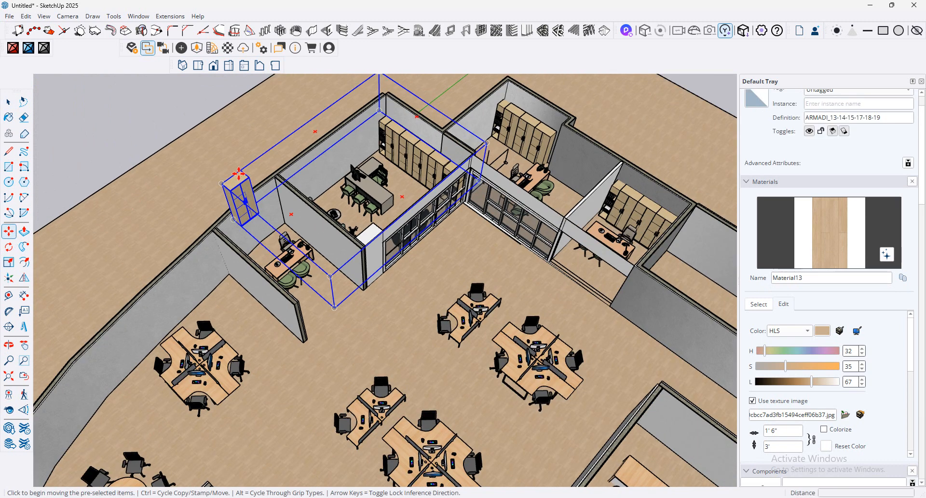
left_click(239, 174)
scroll(252, 211, "up", 5)
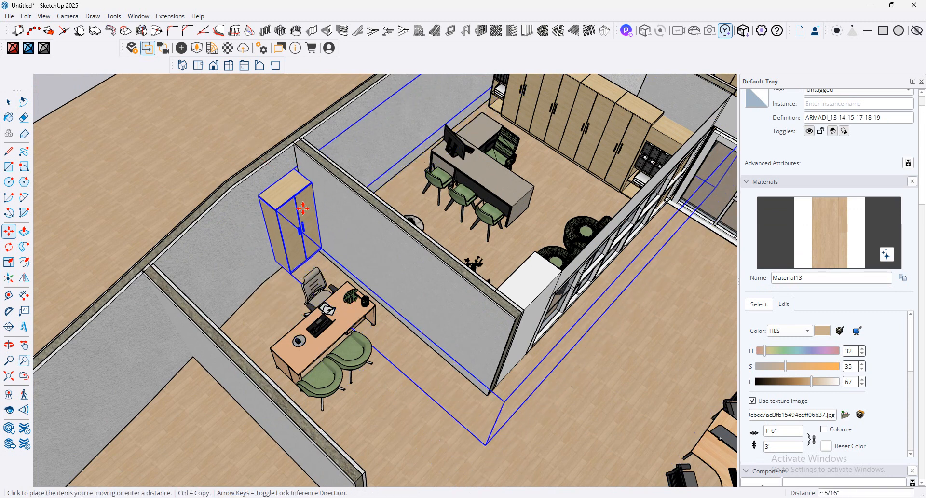
left_click(298, 172)
left_click(297, 169)
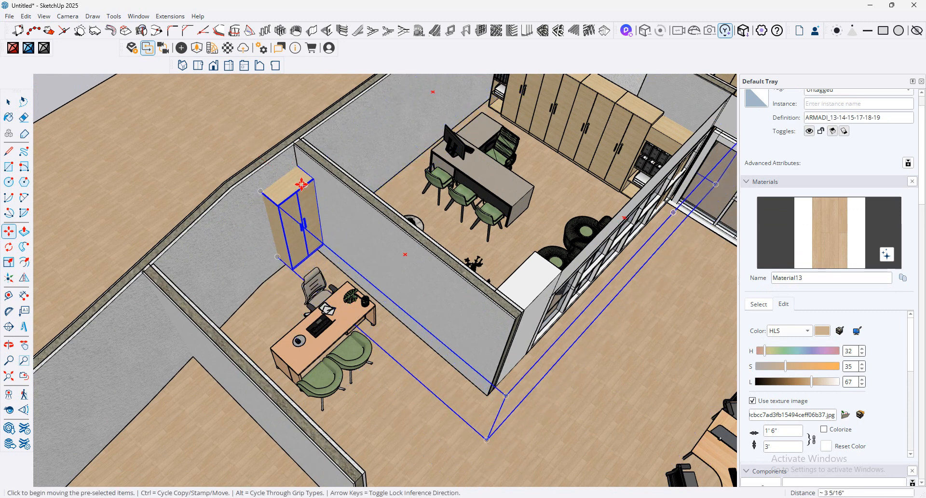
left_click(306, 205)
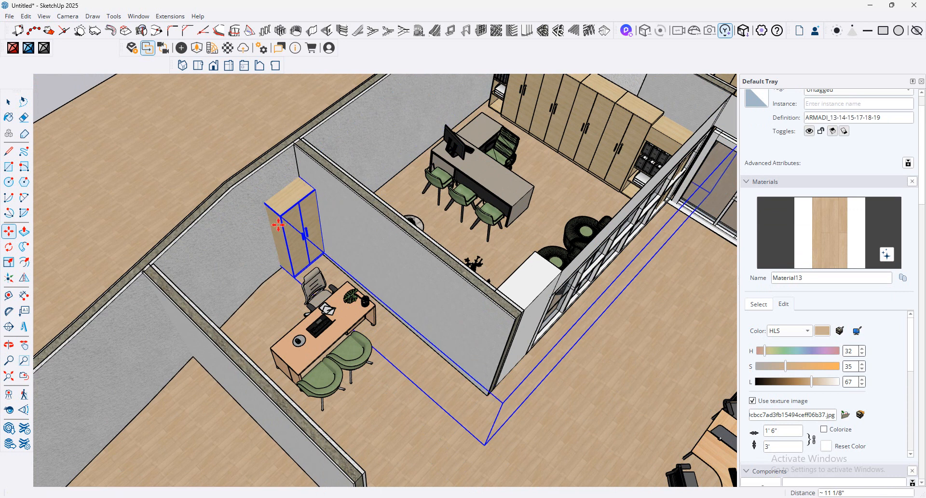
Step: Copy the small office's cabinet component beyond the partition into the open area and rotate the copy 90 degrees
scroll(321, 258, "down", 4)
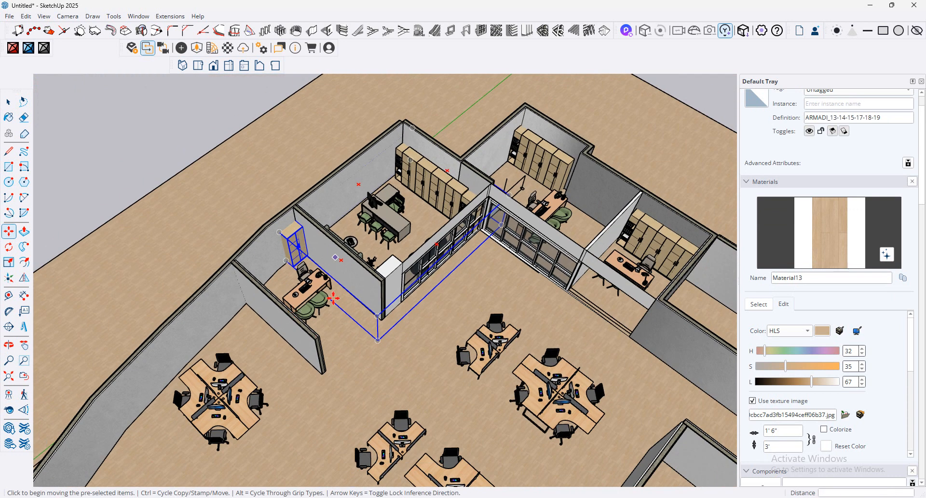
scroll(333, 298, "down", 3)
scroll(309, 309, "up", 5)
left_click(289, 299)
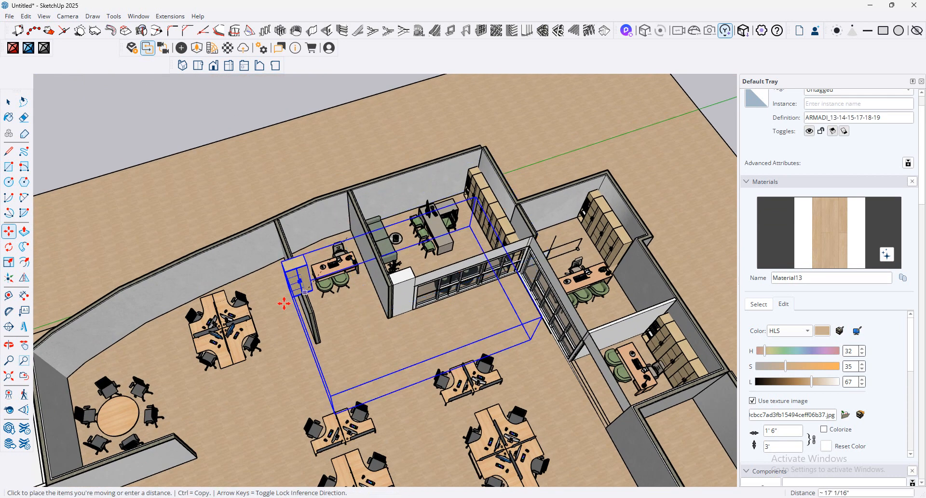
key("ctrl")
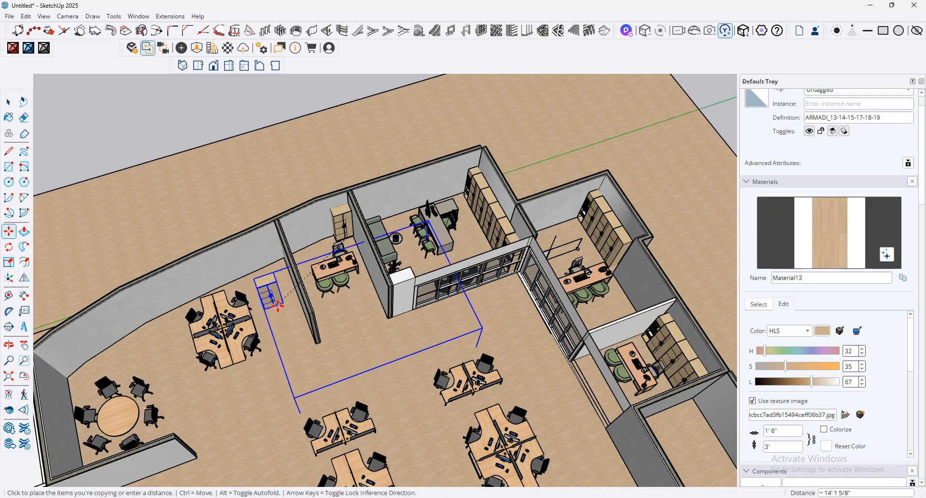
scroll(278, 305, "up", 6)
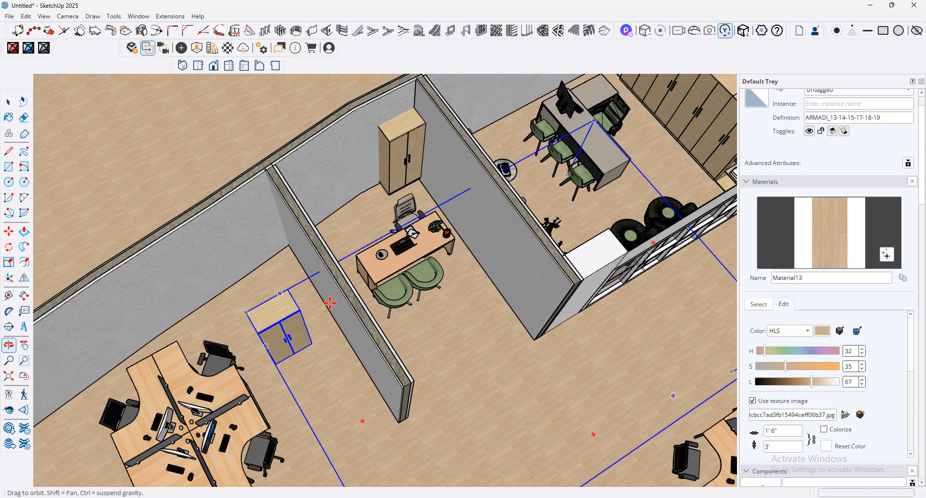
scroll(289, 307, "up", 3)
scroll(357, 266, "down", 3)
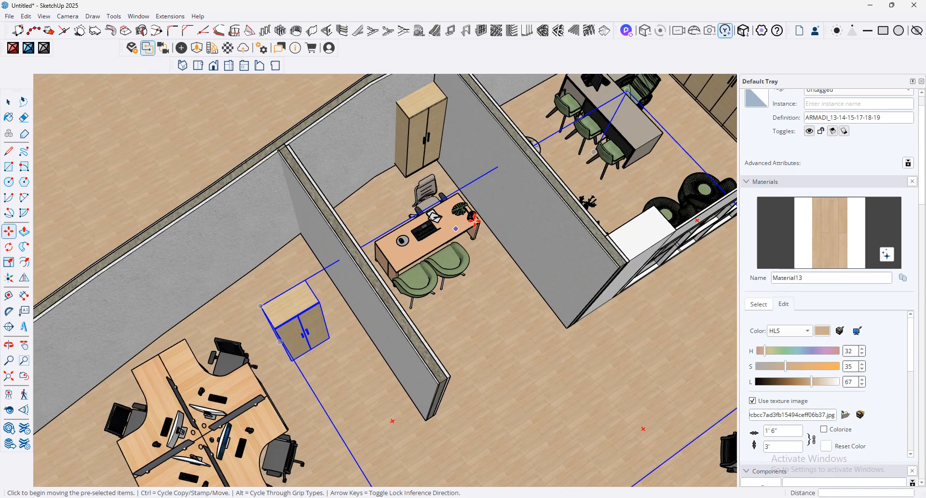
key("q")
left_click(475, 214)
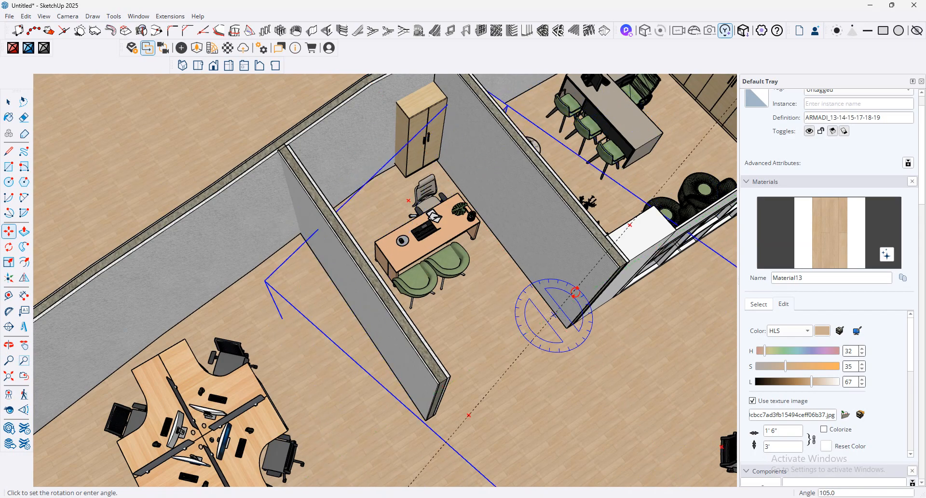
left_click(576, 292)
key("m")
Step: Copy the single two-door cabinet from inside the rotated component and paste it beside the open-area side of the partition
left_click(8, 101)
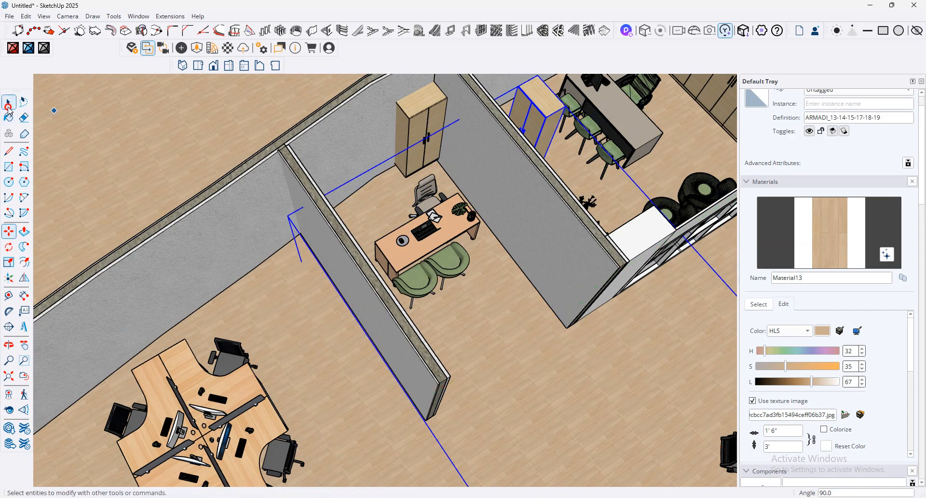
double_click(526, 110)
left_click(526, 110)
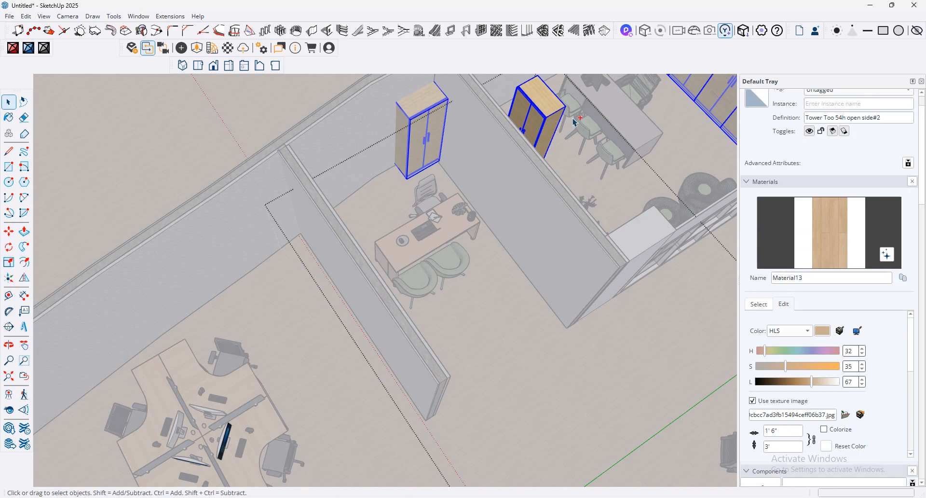
left_click(572, 190)
left_click(548, 117)
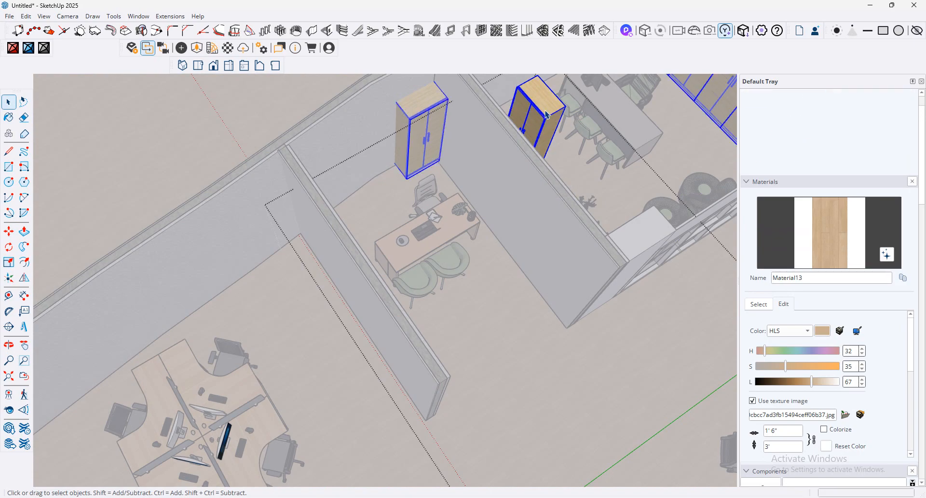
double_click(547, 117)
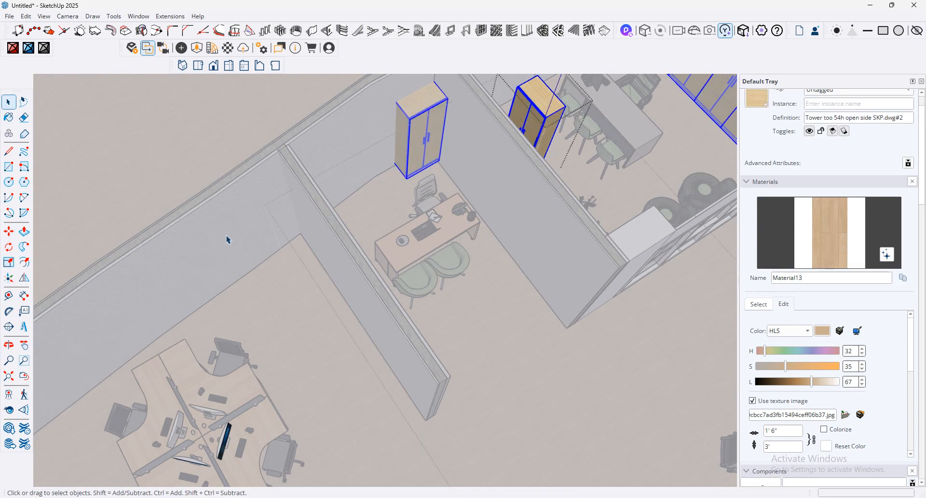
left_click(603, 201)
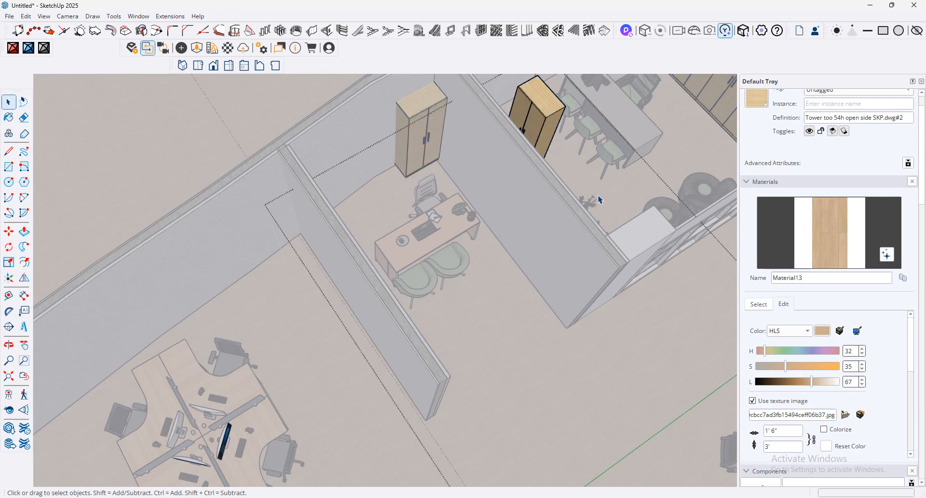
left_click(548, 115)
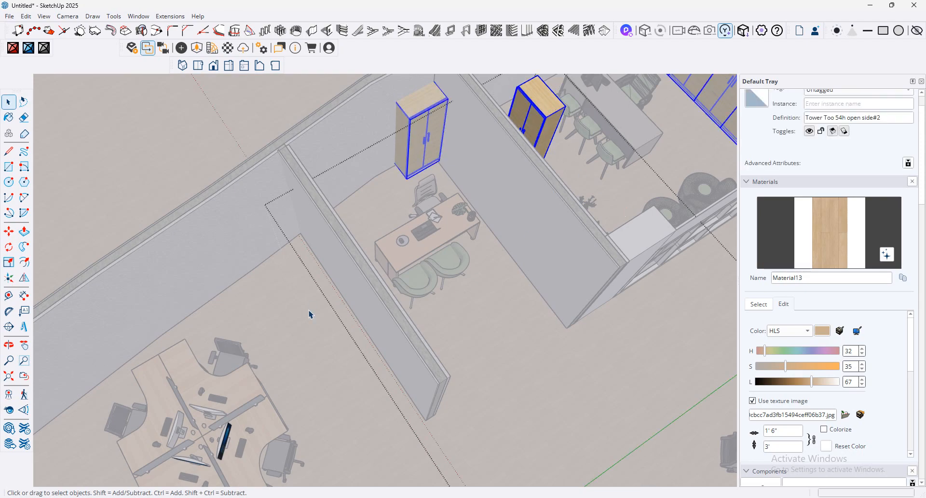
left_click(261, 239)
key("ctrl+v")
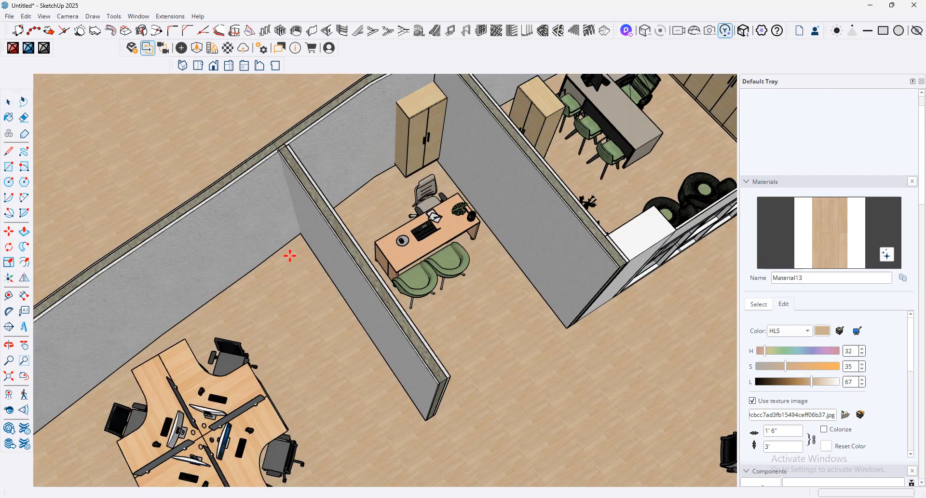
left_click(289, 274)
Step: Move the pasted cabinet against the partition wall and copy it twice to form a side-by-side row
key("m")
scroll(290, 271, "up", 3)
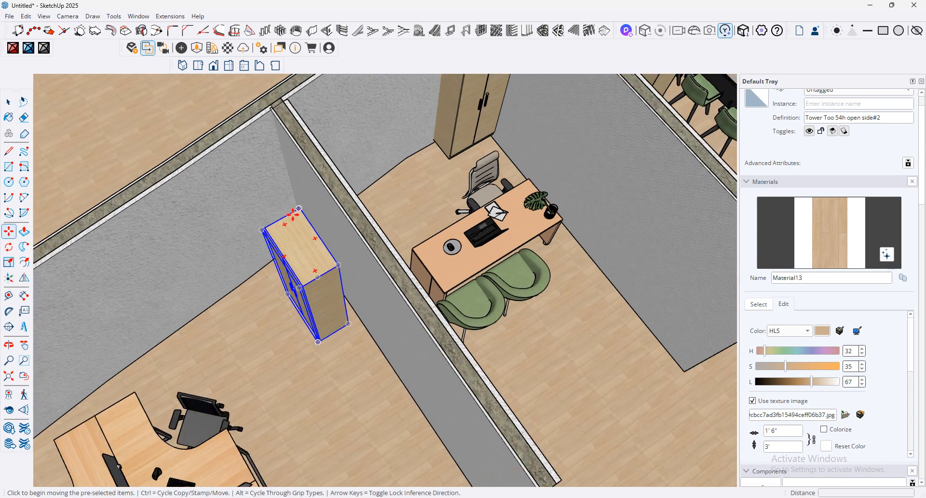
left_click(292, 213)
key("ctrl")
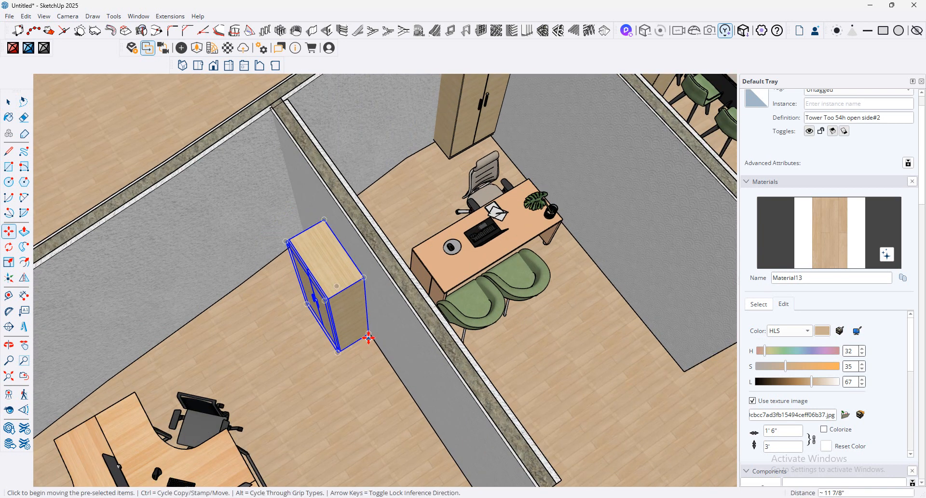
left_click(404, 386)
left_click(361, 279)
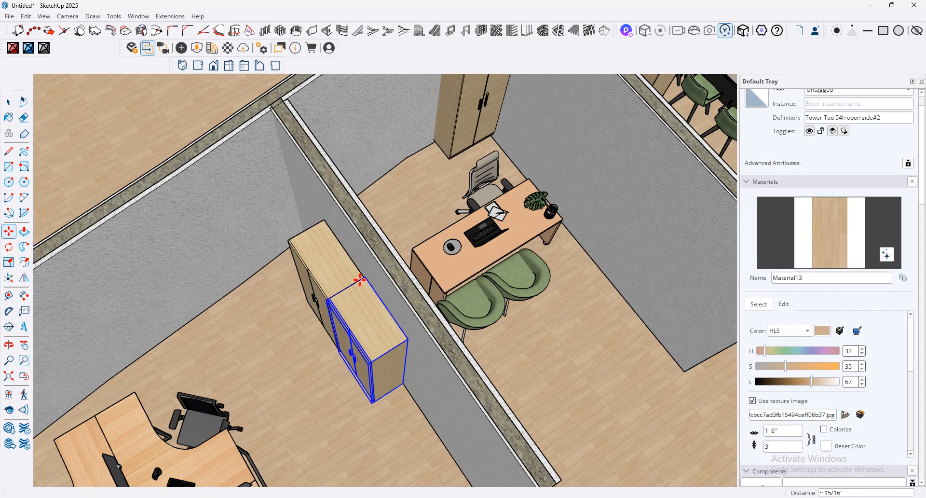
left_click(361, 279)
left_click(361, 279)
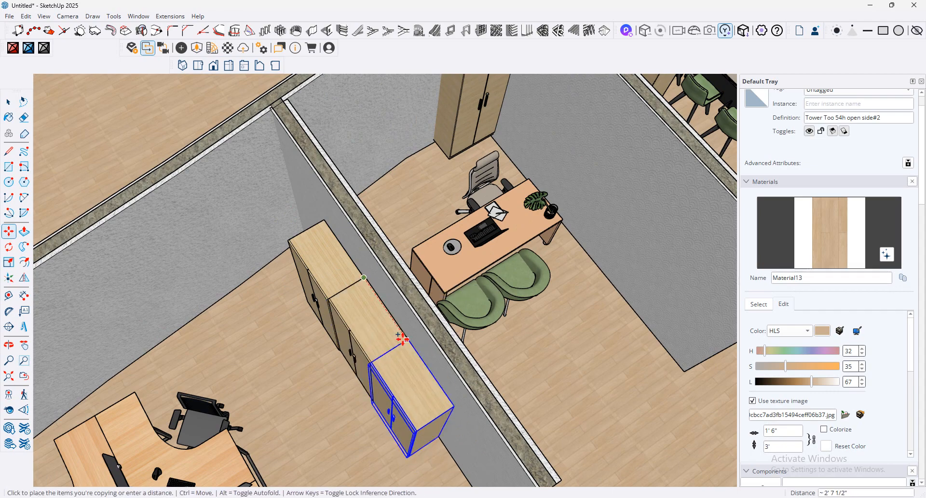
left_click(403, 339)
Step: Copy the end cabinet of the row across the floor to the niche beside the glazed meeting room
scroll(309, 290, "down", 4)
left_click(358, 314)
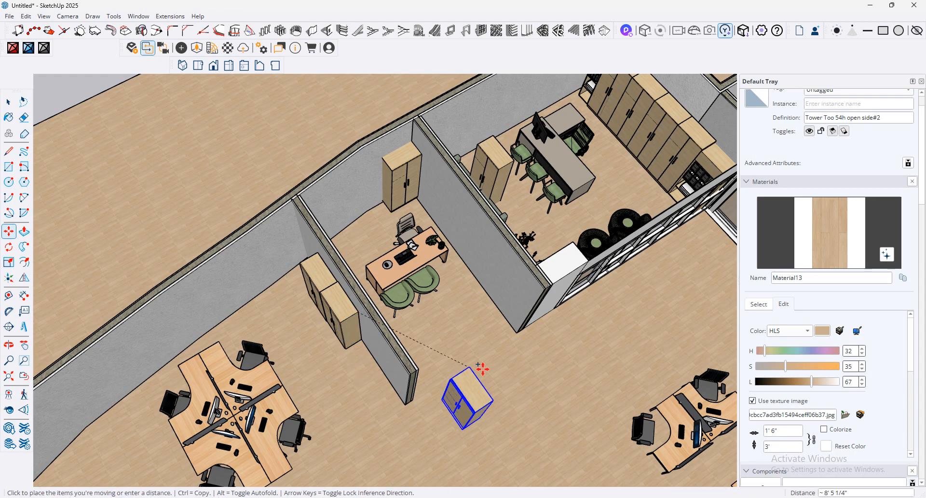
key("ctrl")
scroll(501, 336, "down", 3)
scroll(531, 325, "down", 4)
middle_click_drag(492, 375, 211, 401)
scroll(210, 402, "up", 5)
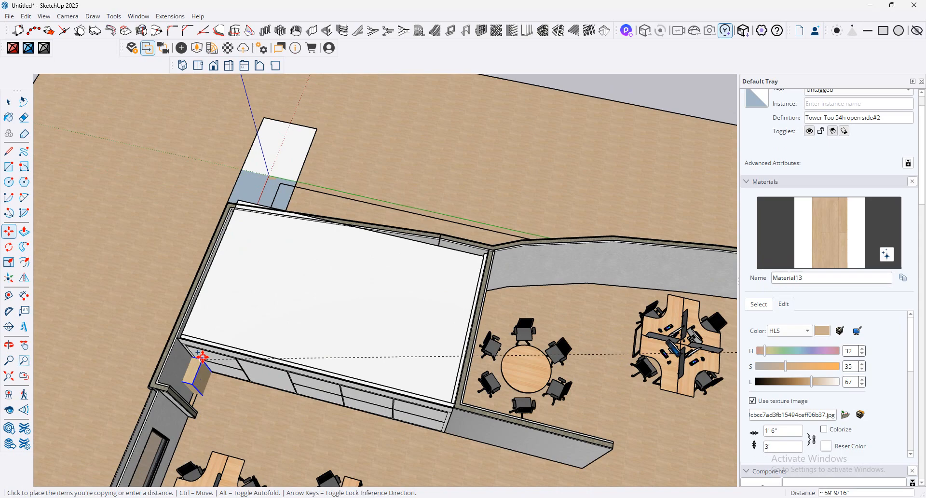
left_click(202, 357)
Step: Rotate the copied cabinet so its doors face the open office and shift it back into the niche
scroll(202, 357, "up", 3)
mouse_move(191, 356)
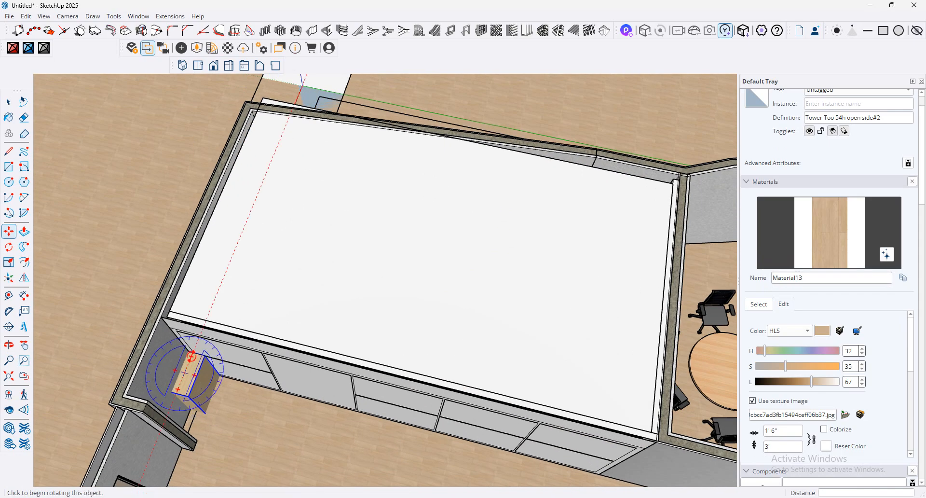
left_click(184, 386)
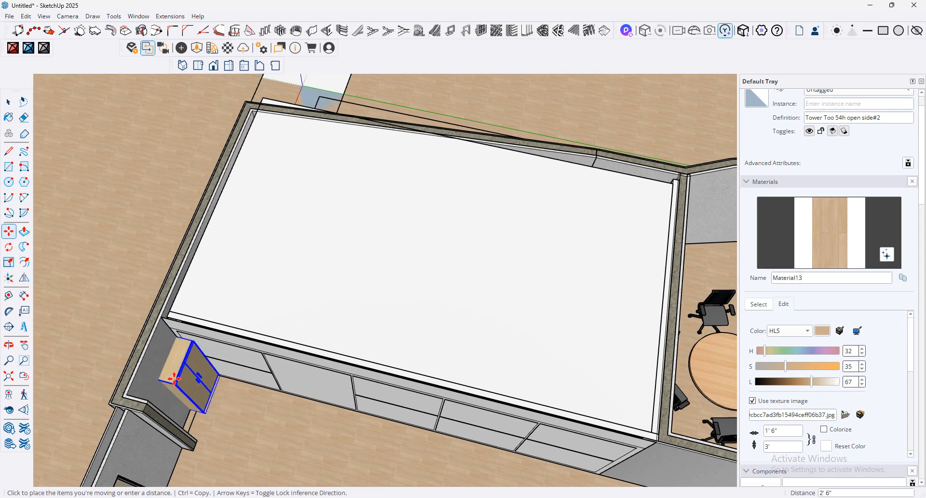
left_click(175, 379)
scroll(264, 391, "up", 3)
middle_click_drag(281, 337, 276, 289)
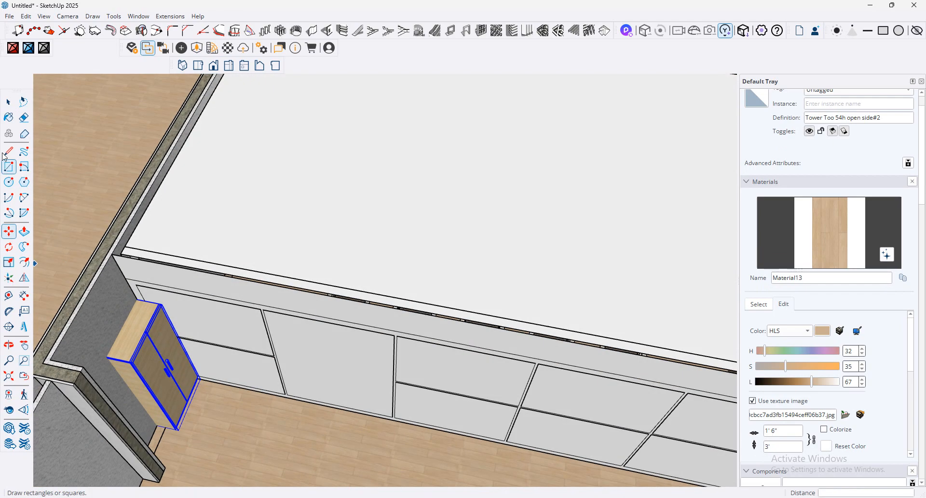
Step: Delete the opaque face covering the framed front of the meeting room
left_click(8, 102)
left_click(331, 374)
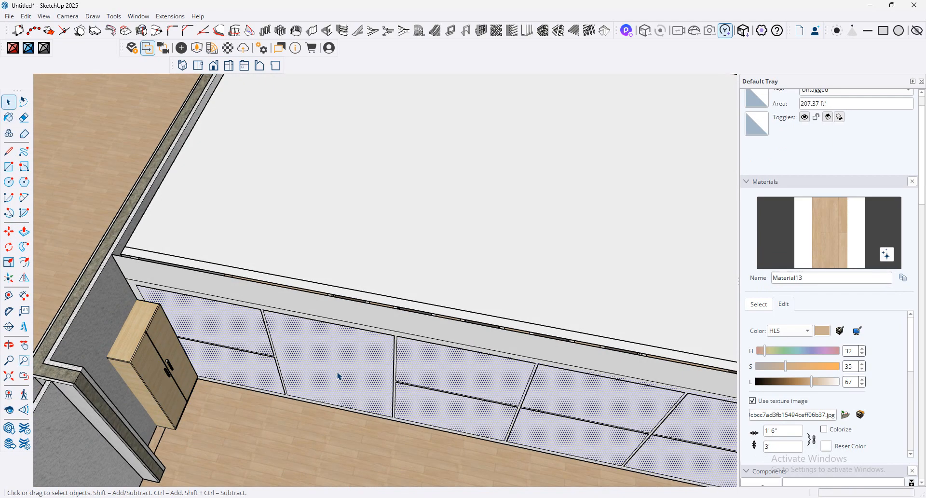
key("Delete")
Step: Shift the niche cabinet about 7 5/16" from the niche's side wall toward the meeting room's framed front
middle_click_drag(258, 370, 160, 316)
left_click(160, 319)
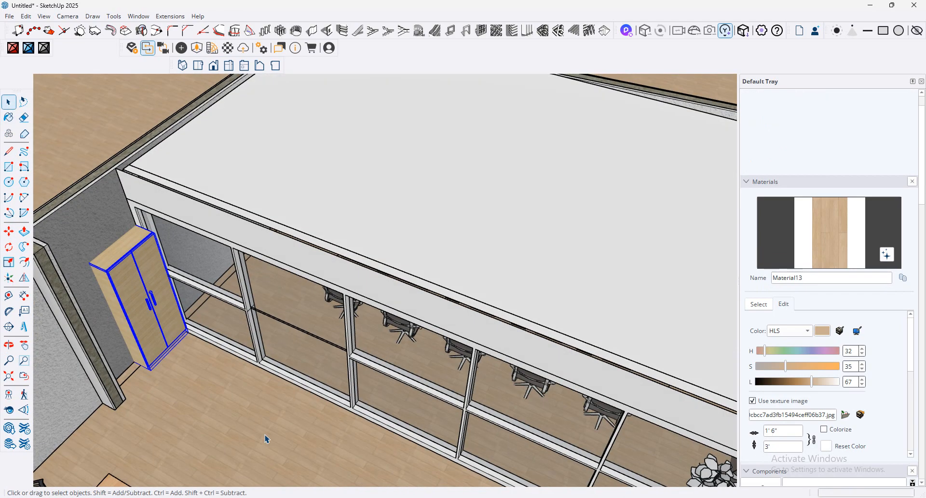
left_click(8, 231)
left_click(138, 308)
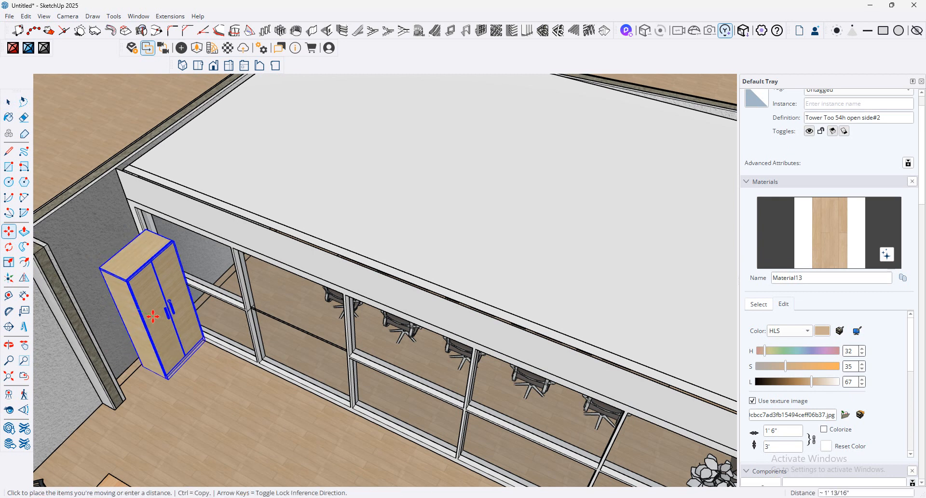
left_click(145, 313)
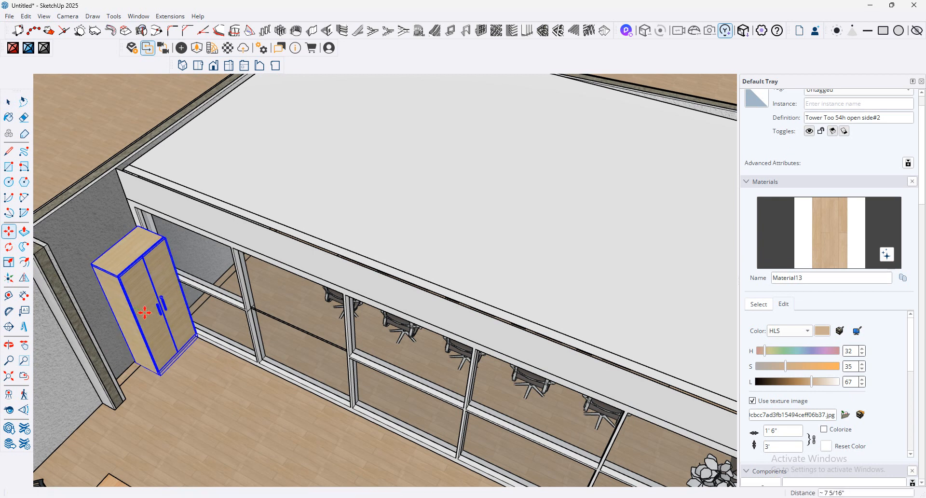
Step: Scale the niche cabinet's width by about 1.60 along the red axis so it fills the niche
left_click(9, 262)
left_click(127, 326)
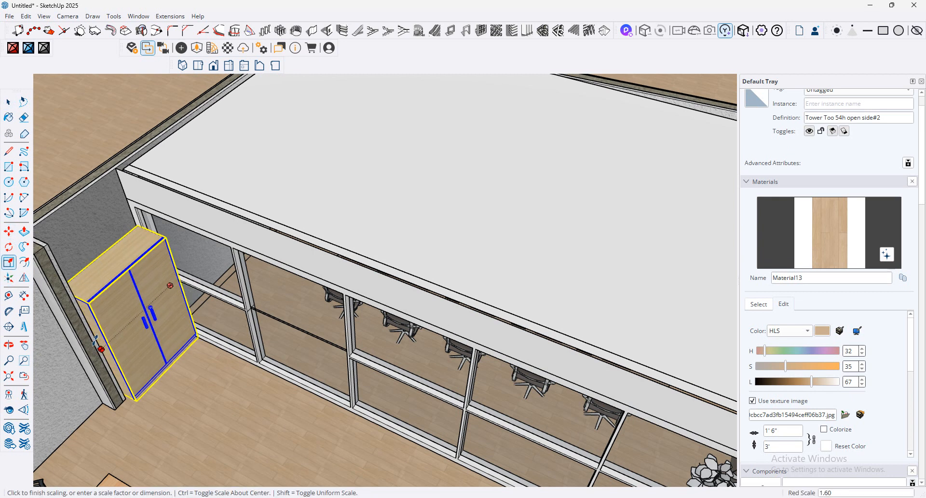
scroll(128, 305, "down", 10)
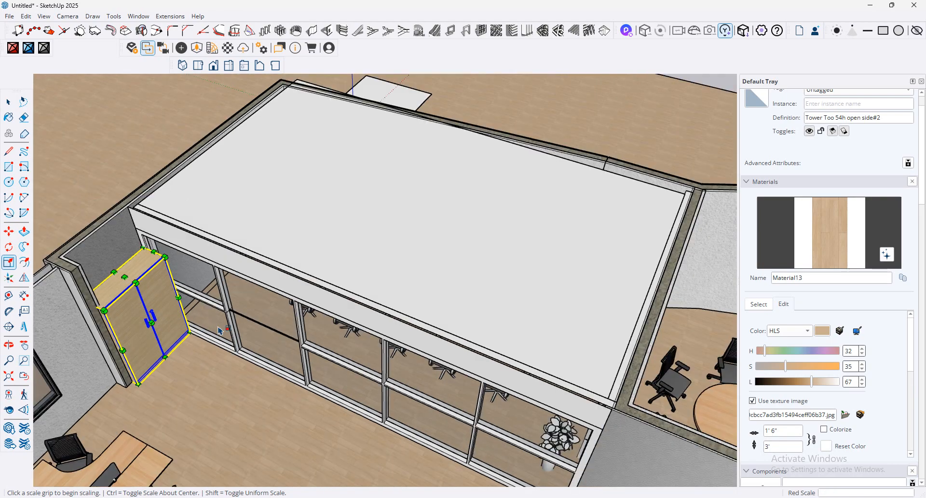
scroll(160, 316, "up", 5)
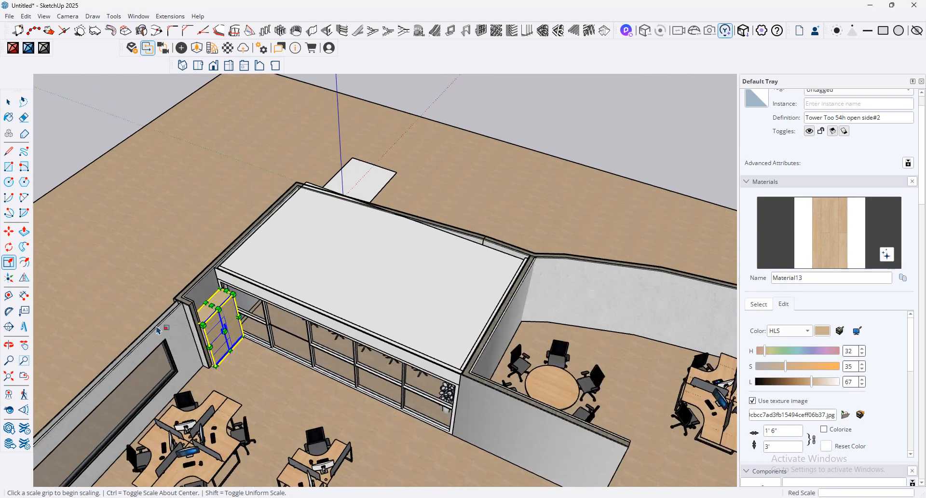
Step: Draw a rectangle about 8" by 8 3/16" across the upper part of the wall's exposed end beside the niche cabinet
left_click(9, 166)
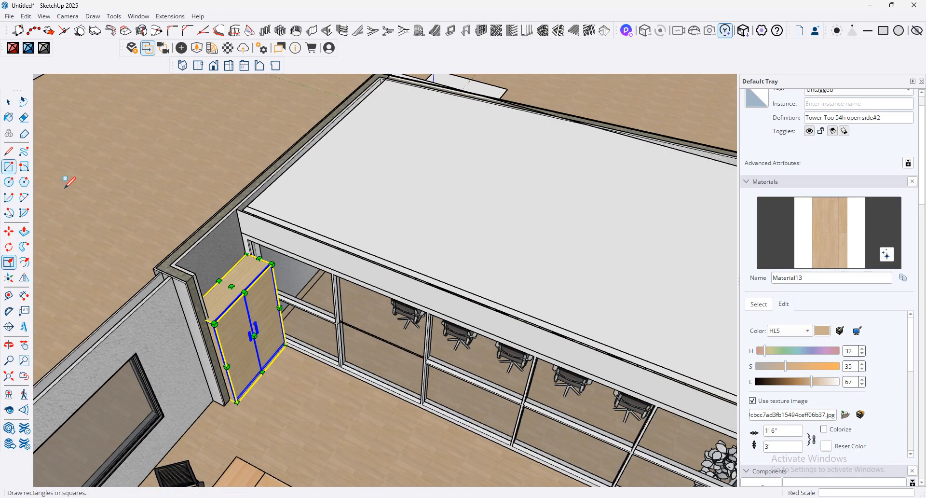
left_click(184, 283)
scroll(215, 383, "up", 3)
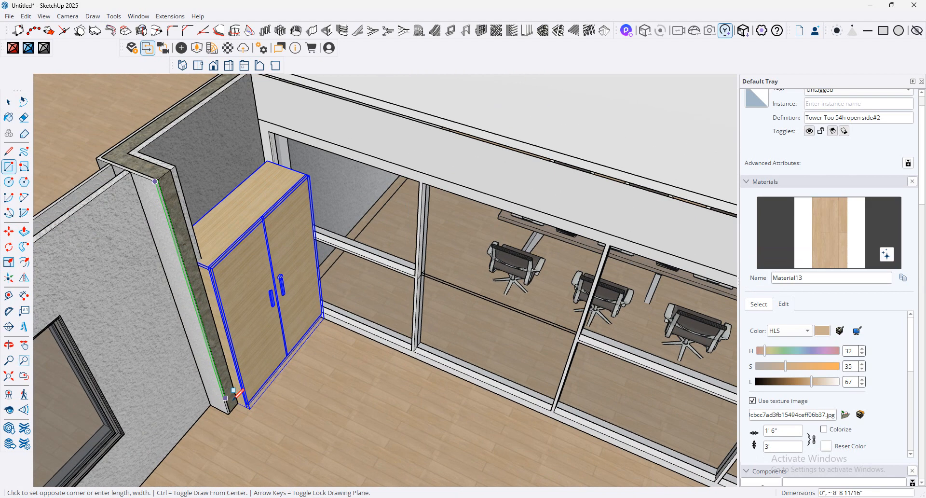
left_click(186, 184)
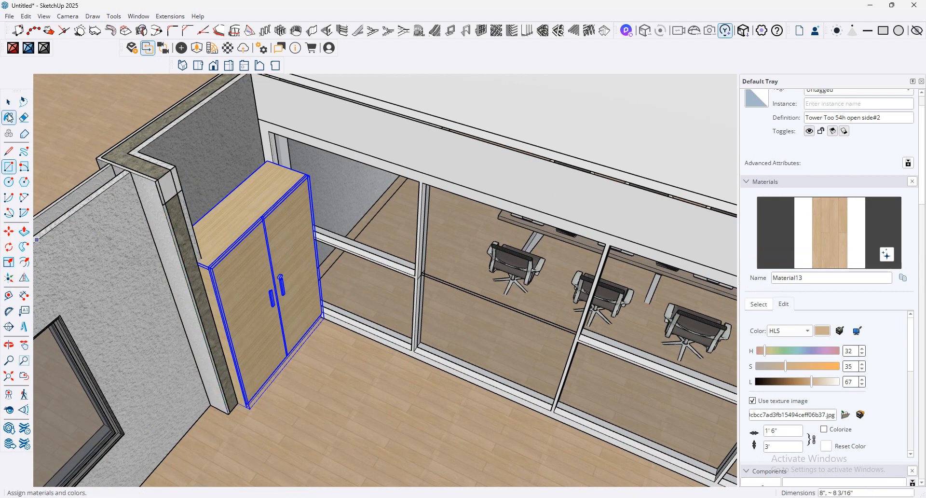
left_click(231, 223)
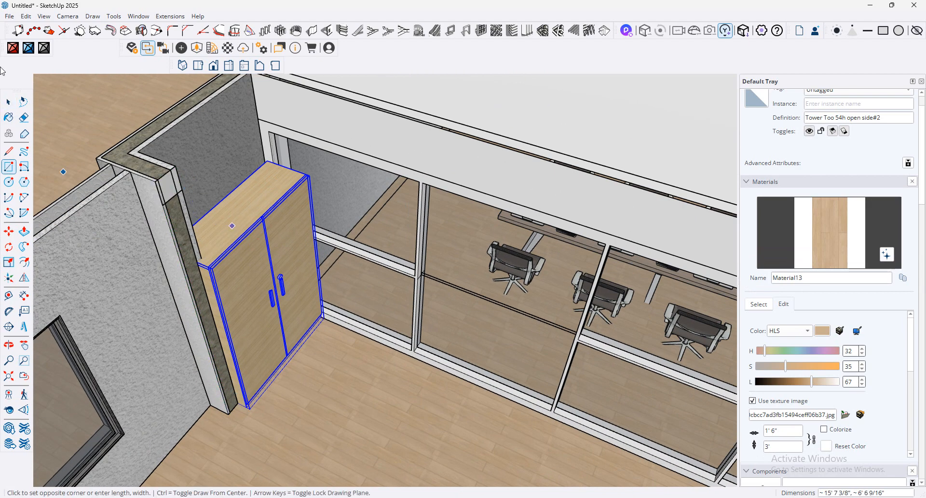
left_click(8, 102)
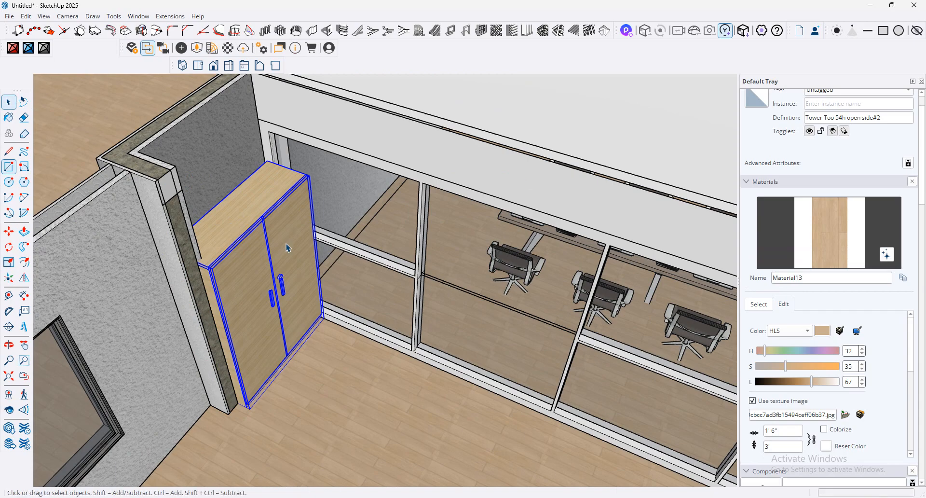
Step: Scale the niche cabinet slightly narrower along the red axis so it pulls back from the exposed wall end
left_click(8, 262)
left_click(220, 342)
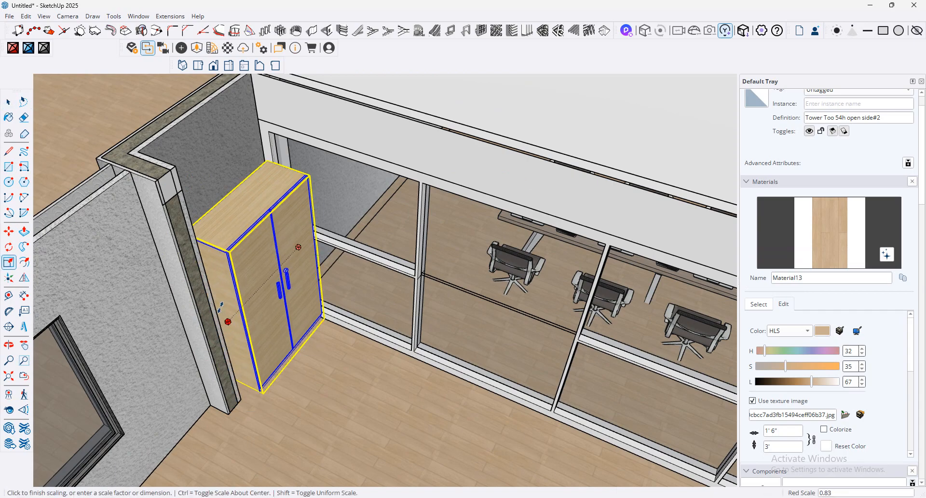
left_click(163, 248)
Step: Extrude the rectangle on the exposed wall end about 1 1/8" to form a small cover panel
left_click(24, 231)
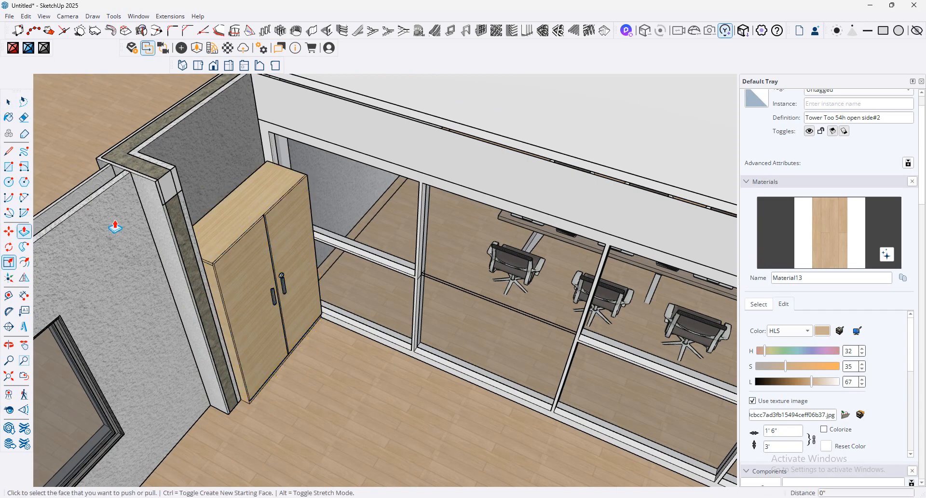
left_click(177, 195)
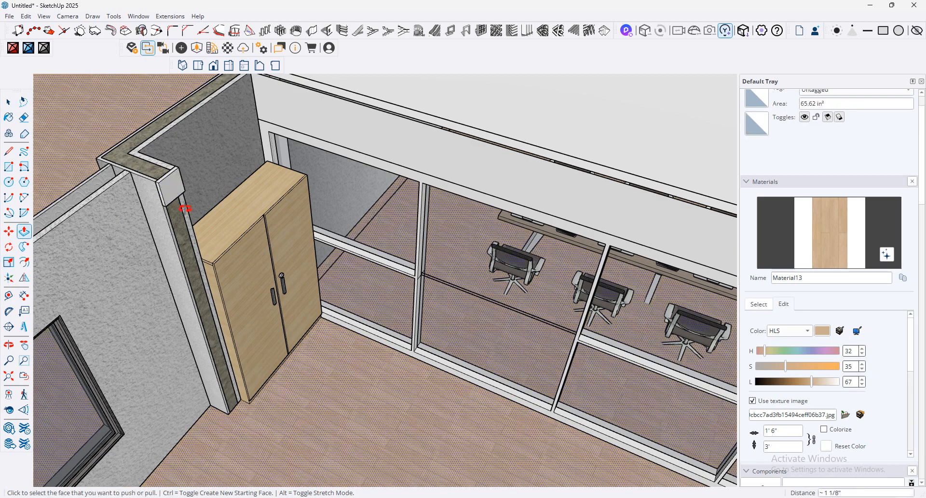
middle_click_drag(186, 205, 159, 216)
Step: Extend the cover panel 9' 6" down to the floor and about 8 3/16" up to the top of the wall
left_click(158, 217)
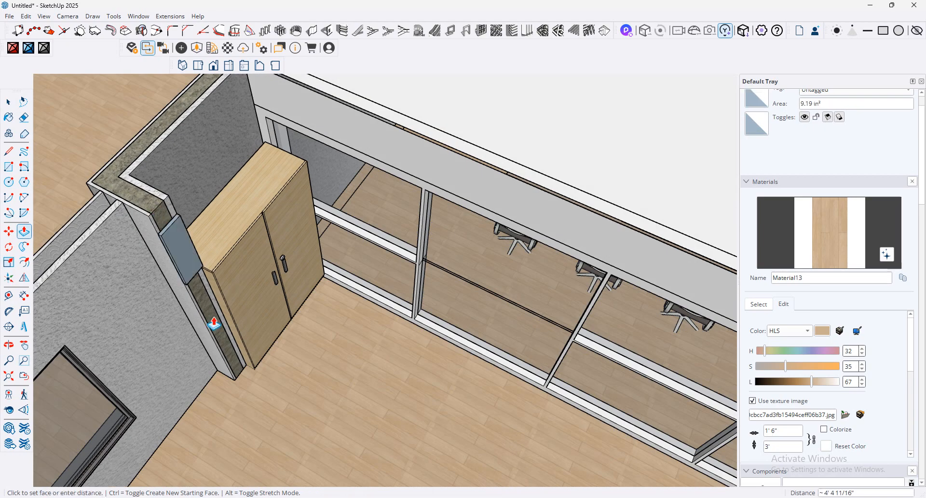
left_click(239, 378)
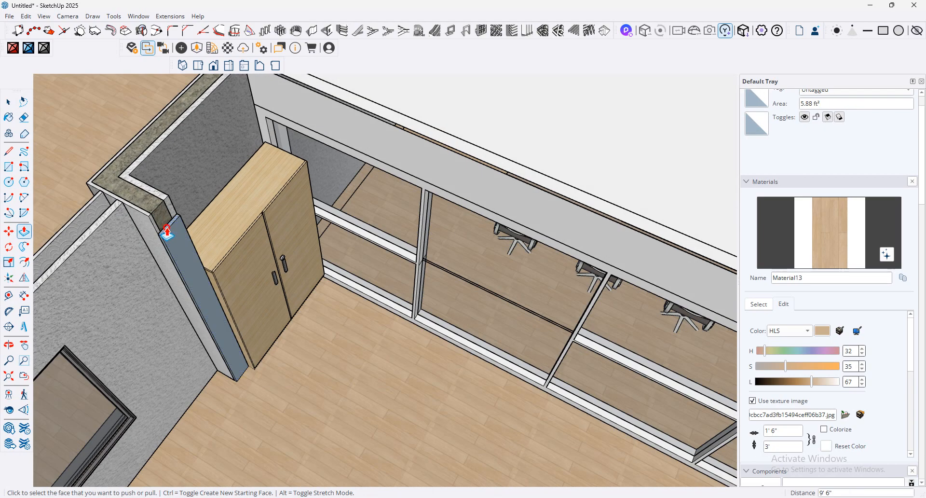
left_click(166, 230)
left_click(152, 219)
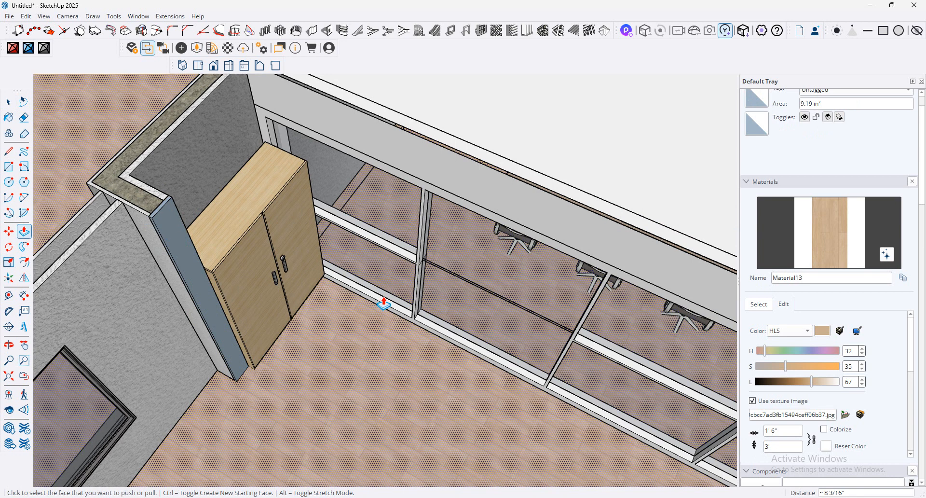
Step: Sample Marble_01_1K from the adjoining wall and paint the cover panel's front and narrow side faces with it
scroll(381, 314, "down", 5)
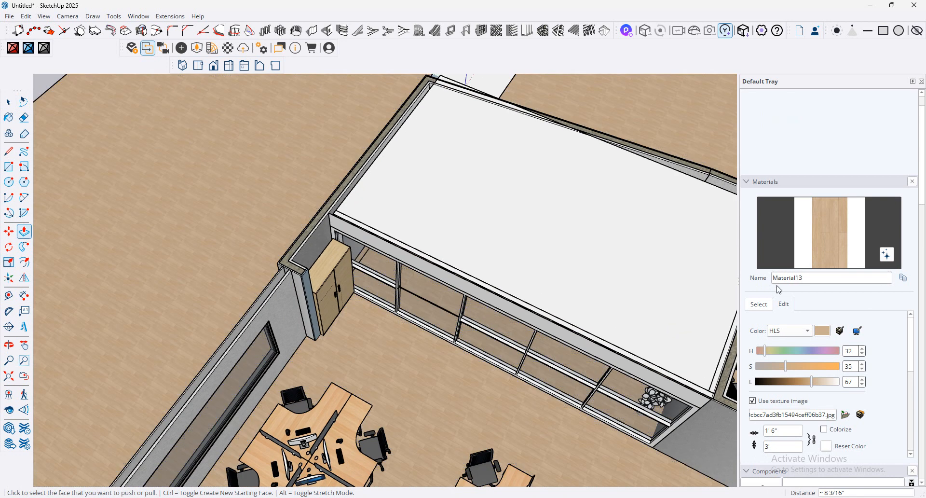
left_click(768, 304)
left_click(890, 303)
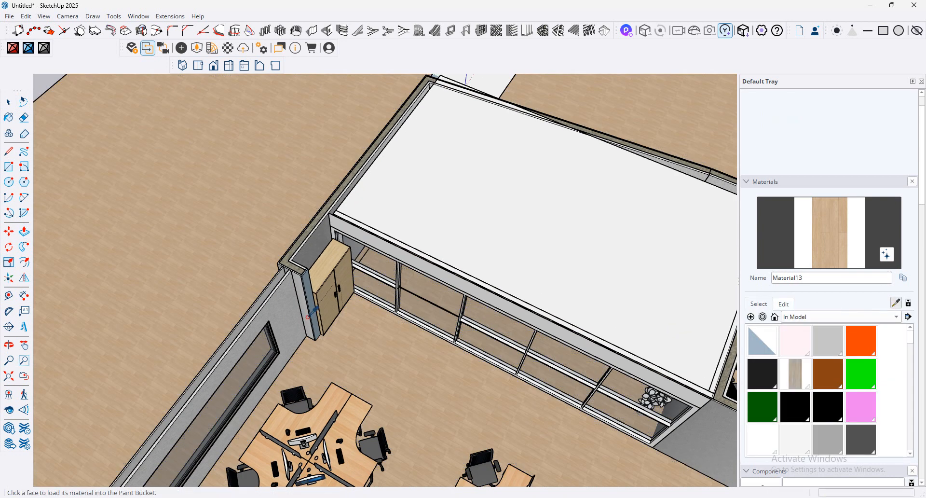
scroll(290, 290, "up", 4)
left_click(316, 273)
scroll(319, 270, "up", 4)
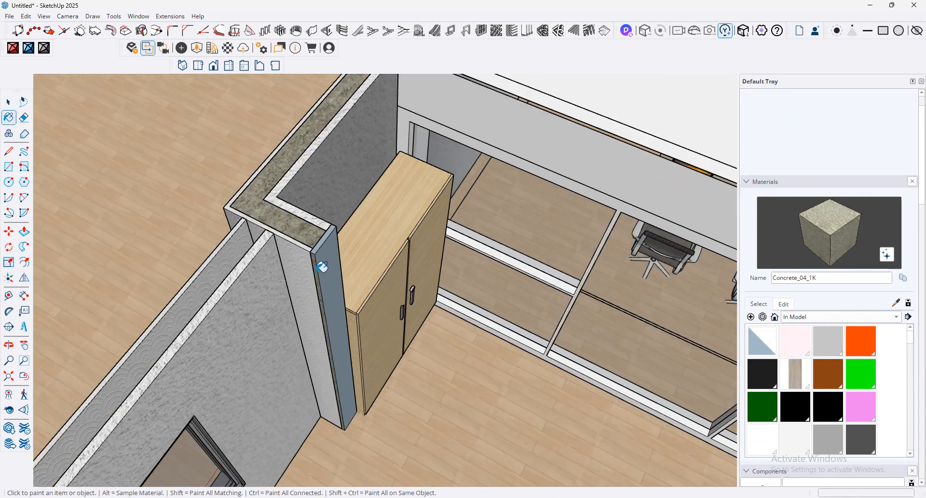
left_click(897, 303)
scroll(304, 268, "up", 2)
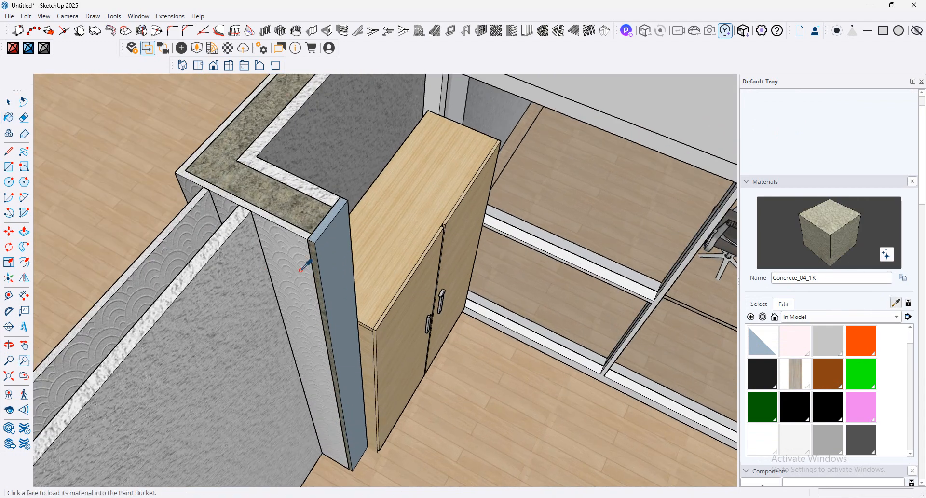
left_click(264, 269)
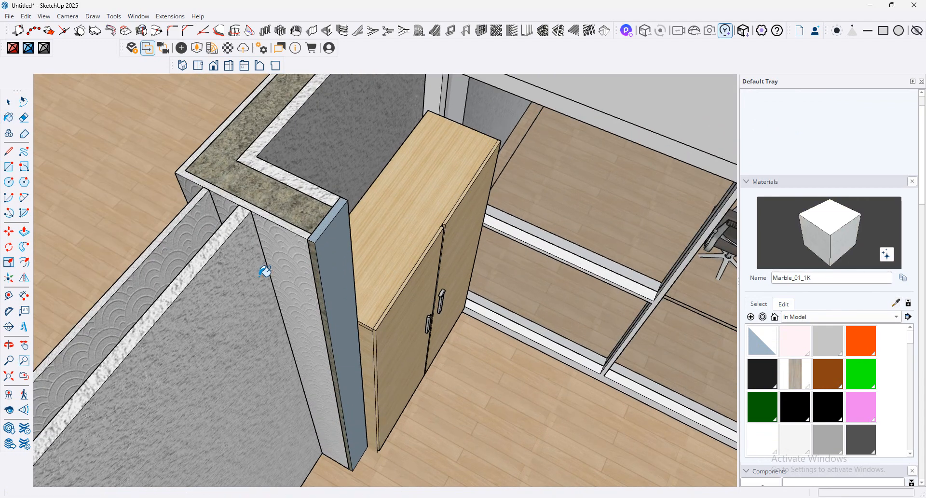
left_click(315, 272)
left_click(314, 269)
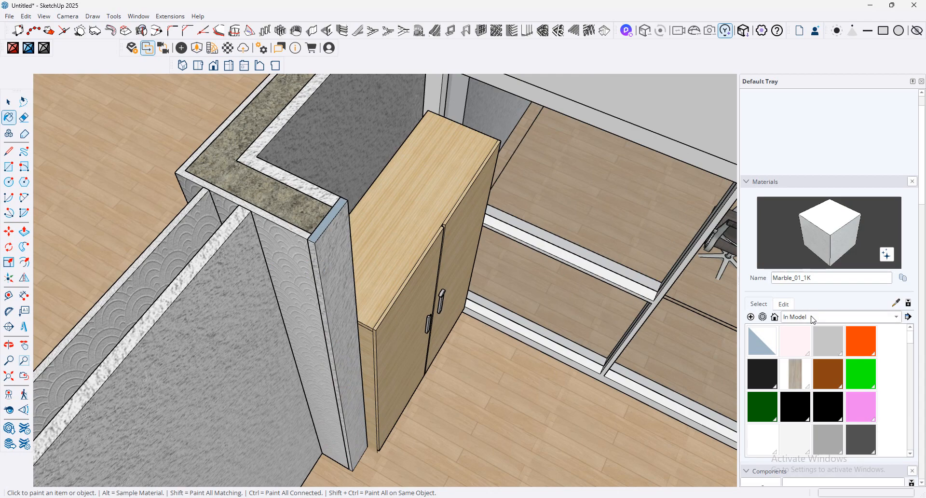
Step: Sample the Fabric_Japanese_1_1K material beside the cover panel and turn off its texture image, cancelling the choice of a replacement
left_click(895, 303)
left_click(313, 304)
left_click(783, 304)
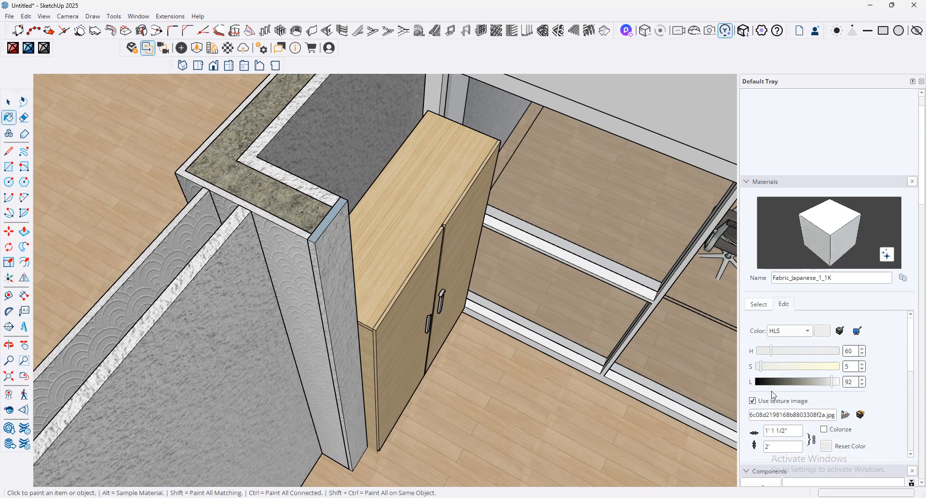
left_click(753, 400)
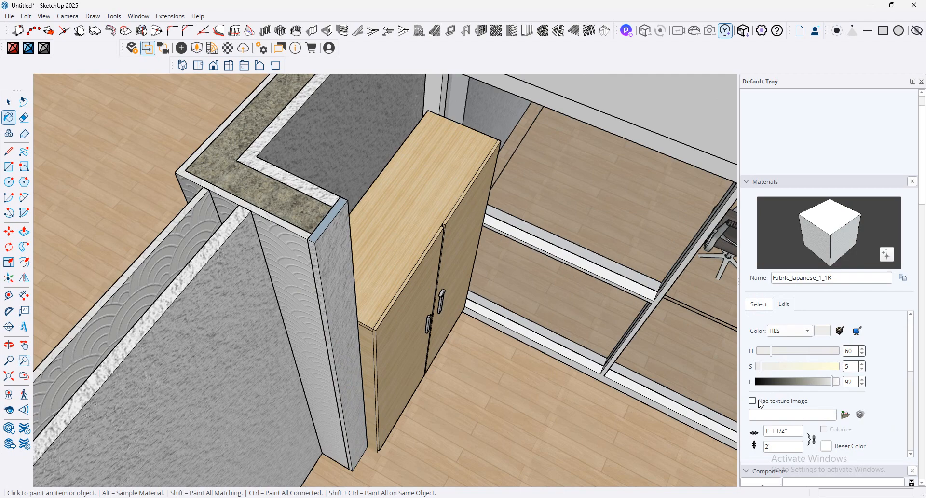
left_click(753, 400)
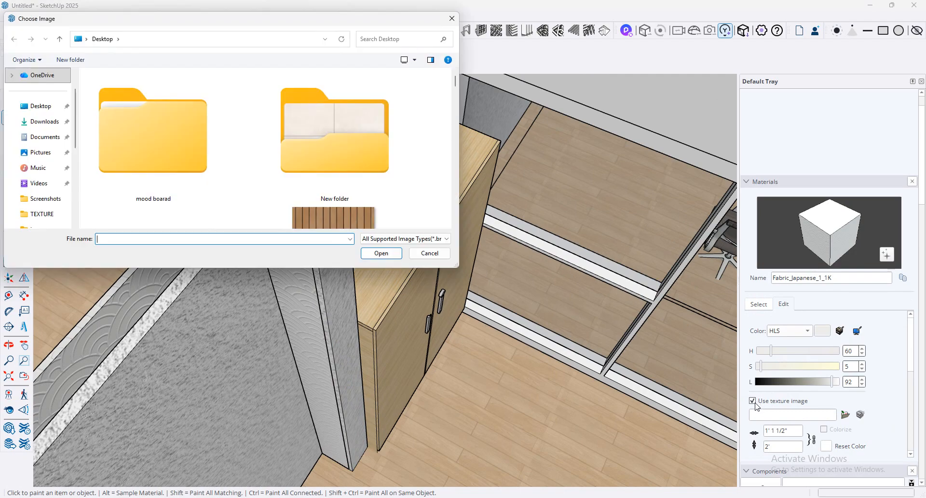
left_click(430, 253)
scroll(331, 302, "up", 2)
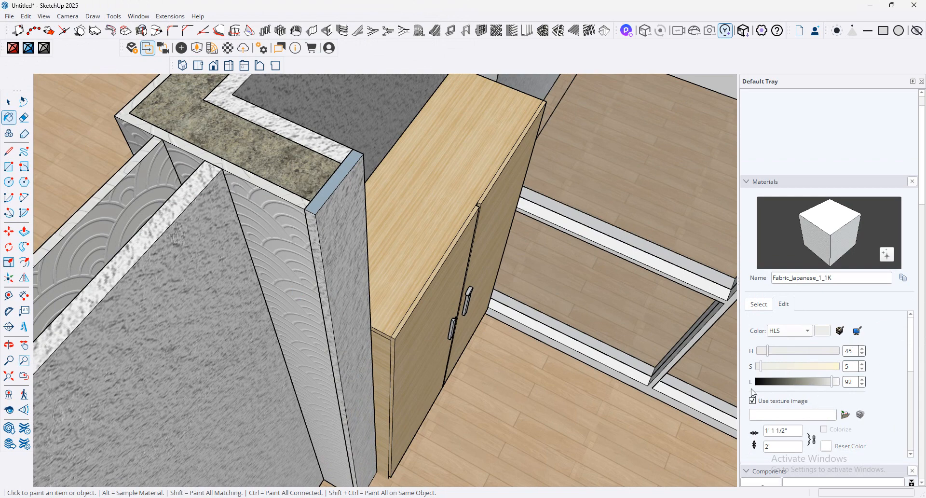
Step: Resample the Fabric_Japanese_1_1K material from the patterned wall face and review its color and texture settings
left_click(760, 304)
left_click(897, 302)
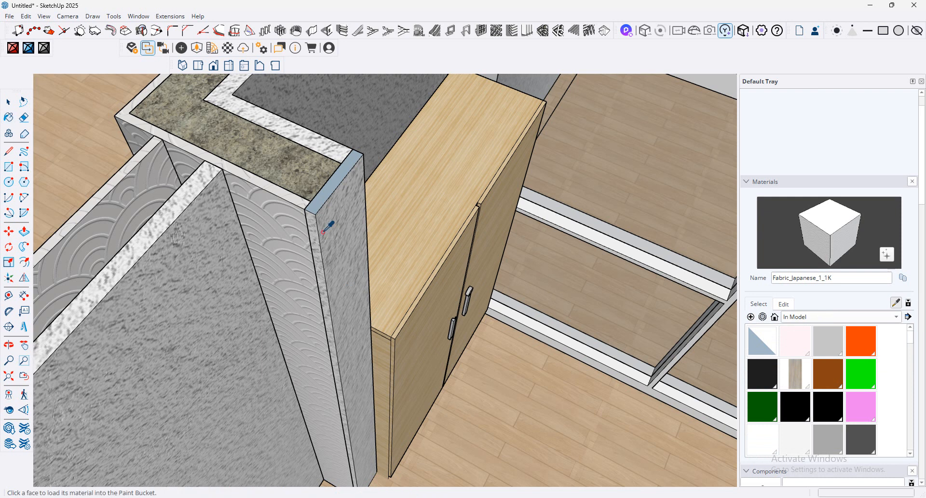
left_click(286, 249)
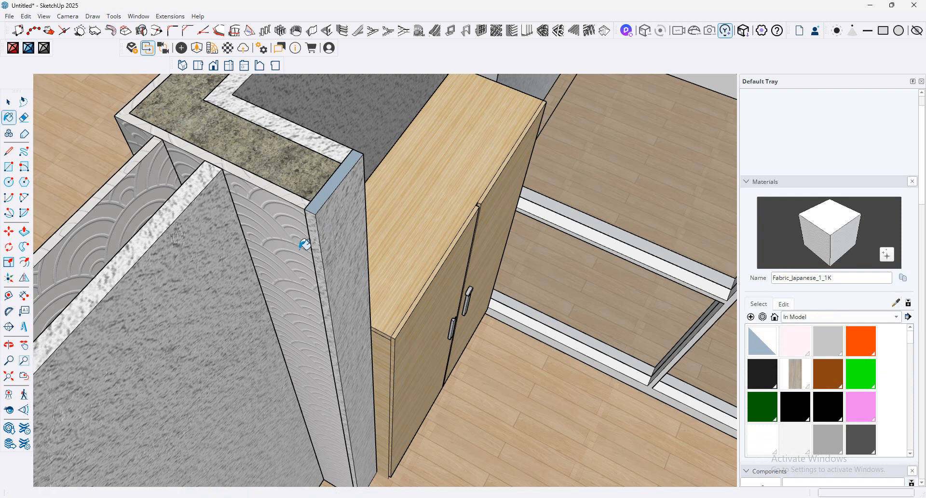
left_click(784, 305)
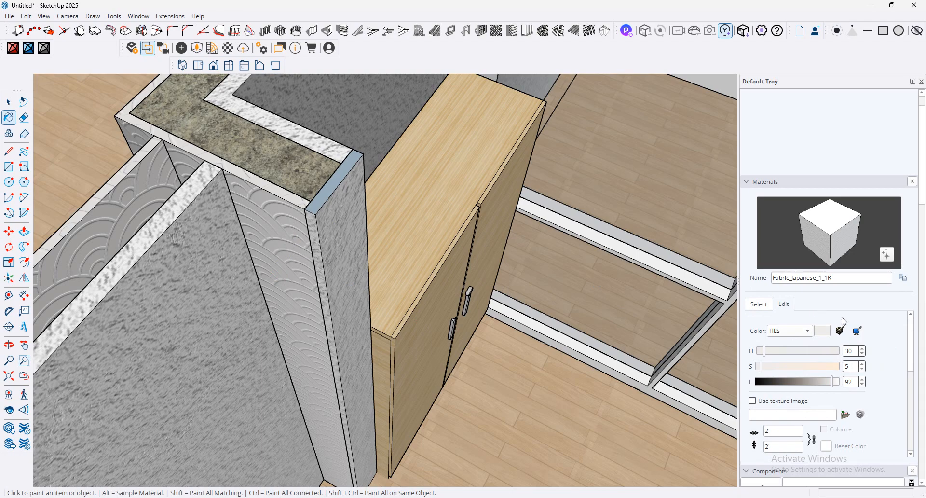
left_click(757, 303)
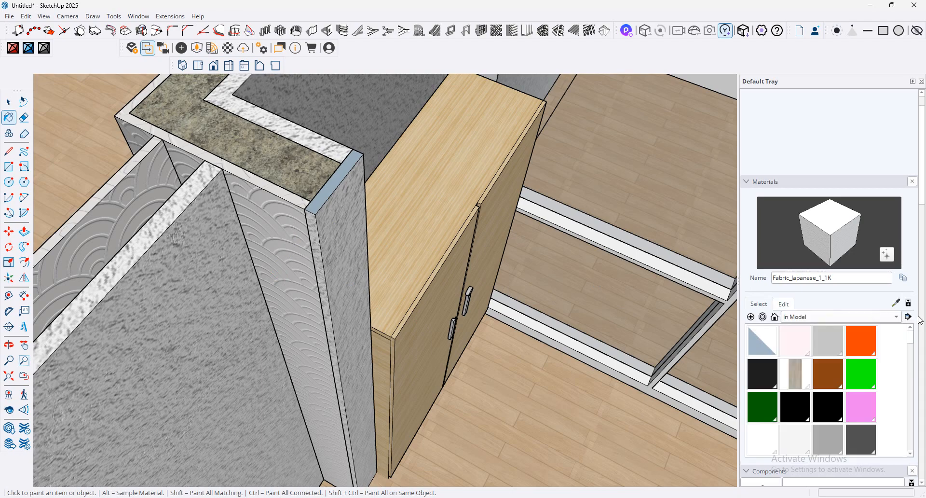
left_click(895, 302)
left_click(276, 245)
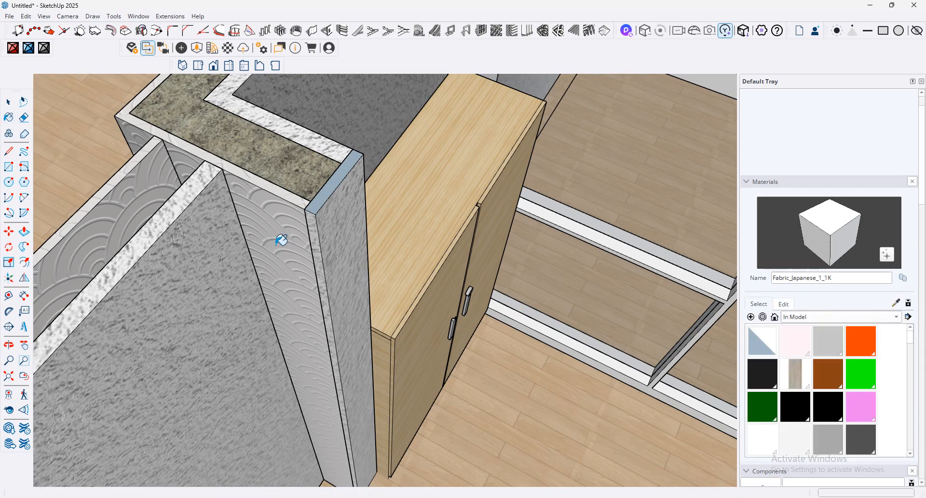
middle_click_drag(281, 240, 672, 378)
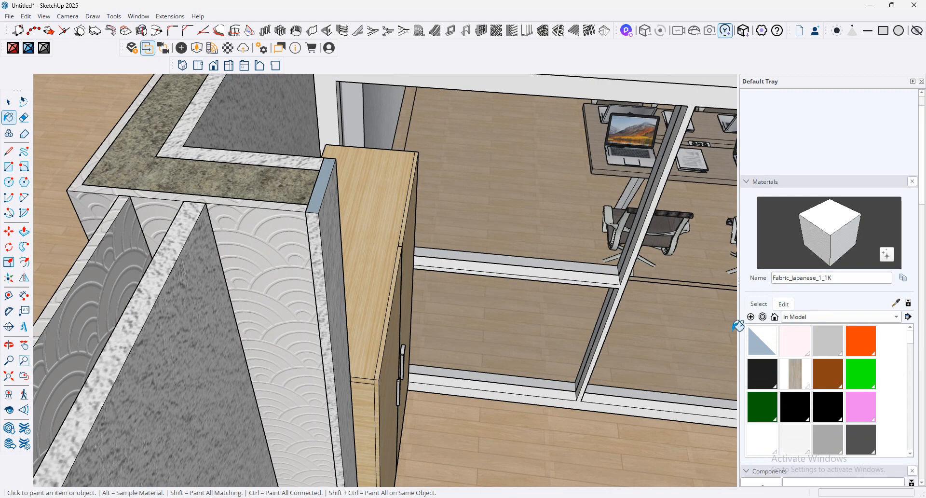
scroll(800, 391, "down", 2)
Step: Turn on the texture image for the Fabric_Japanese_1_1K material and browse to the TEXTURE folder for its image
left_click(784, 304)
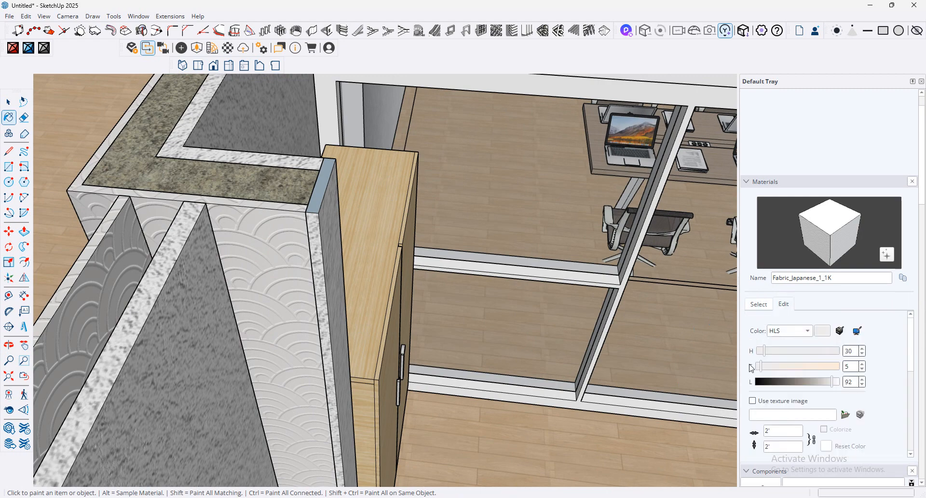
left_click(762, 400)
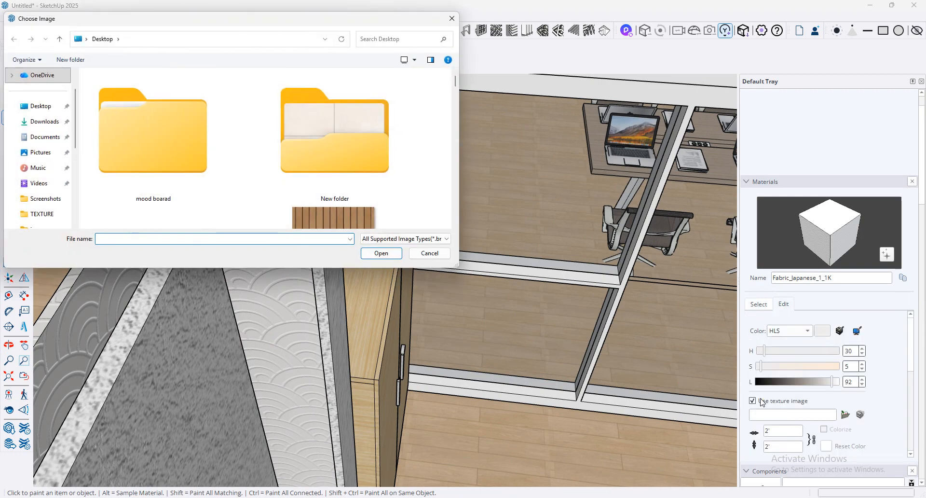
left_click(429, 253)
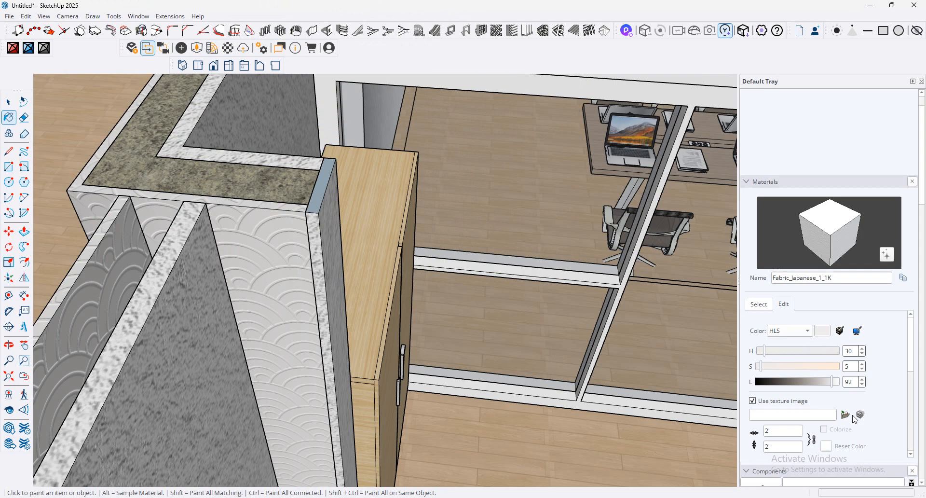
left_click(846, 415)
scroll(343, 201, "down", 5)
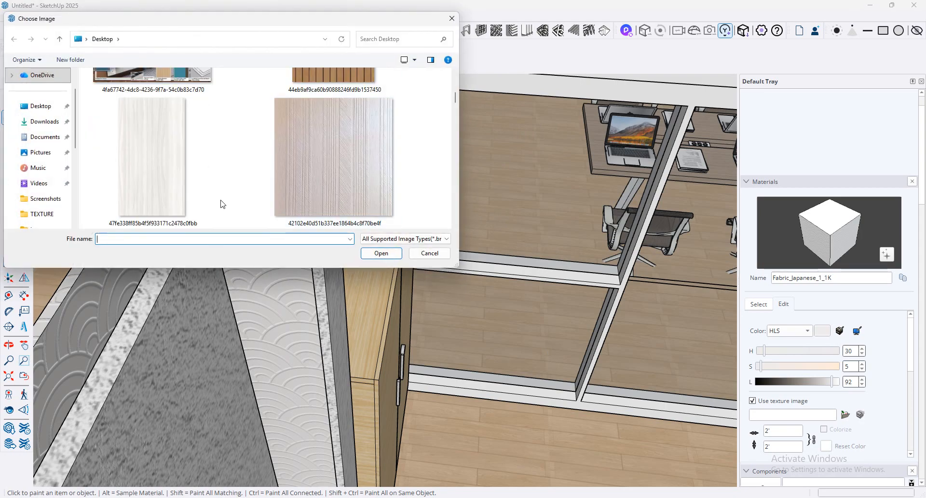
scroll(261, 204, "down", 3)
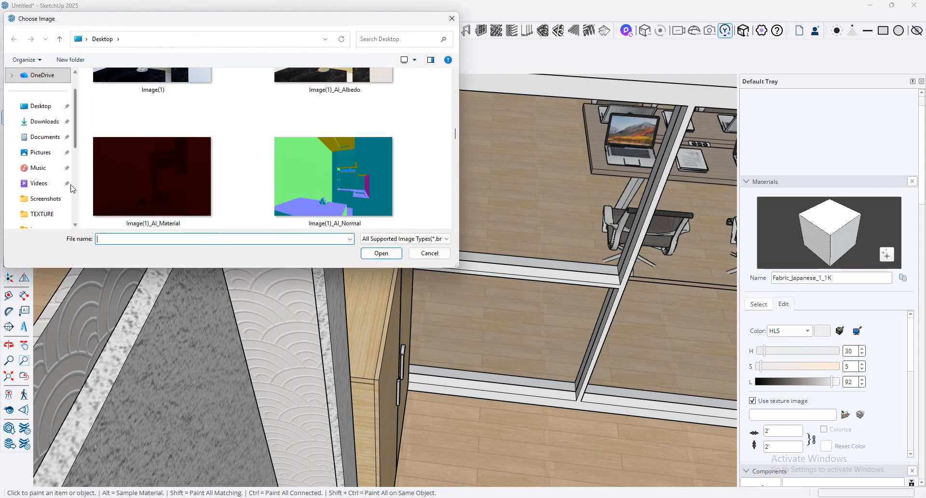
left_click(46, 214)
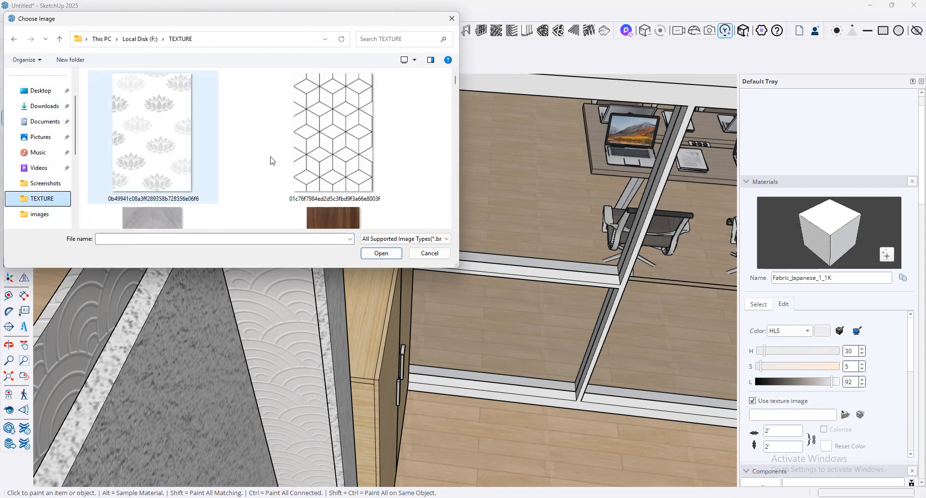
Step: Choose a plaster-like JPG from the TEXTURE folder as the texture image of Fabric_Japanese_1_1K
scroll(278, 167, "down", 6)
scroll(327, 166, "down", 3)
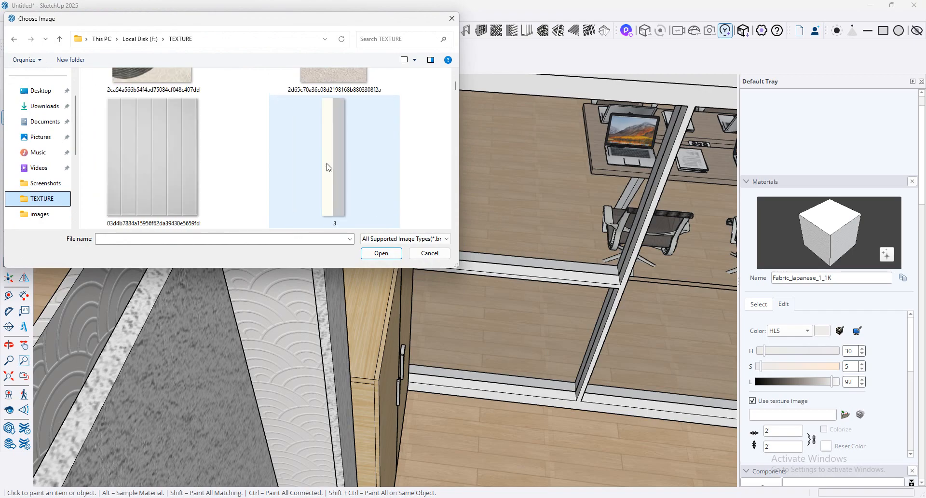
scroll(331, 157, "down", 2)
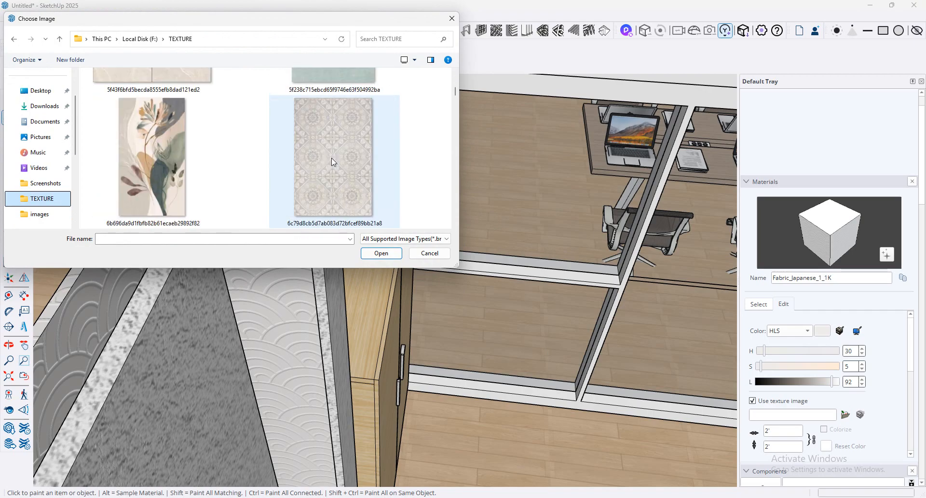
scroll(331, 158, "up", 2)
scroll(332, 157, "down", 3)
scroll(331, 158, "down", 3)
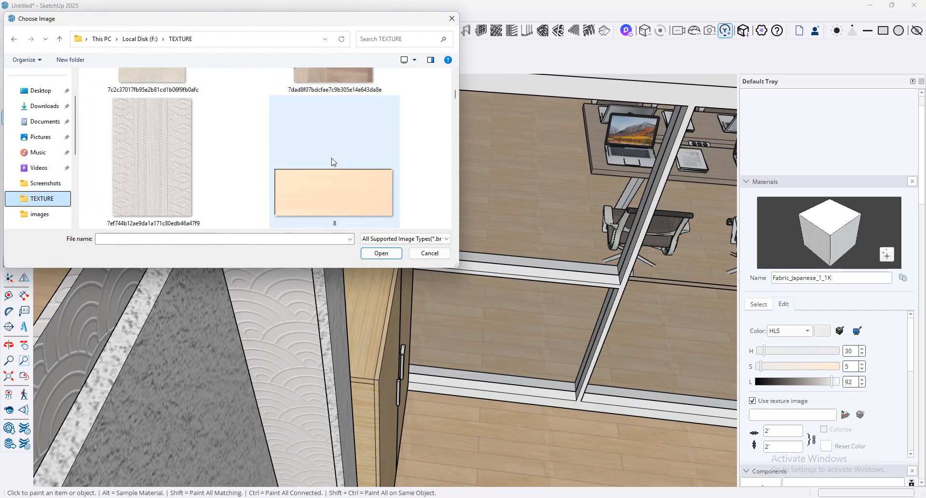
scroll(332, 158, "up", 2)
scroll(332, 158, "down", 4)
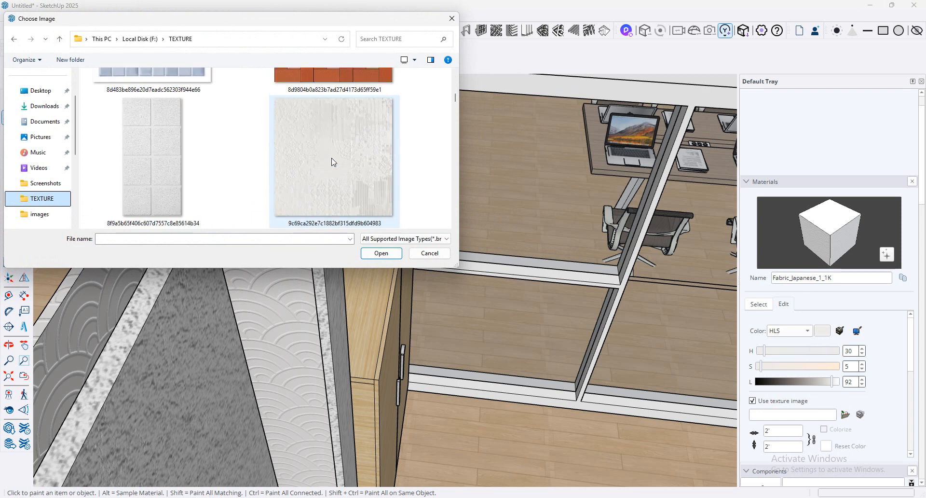
scroll(332, 162, "down", 4)
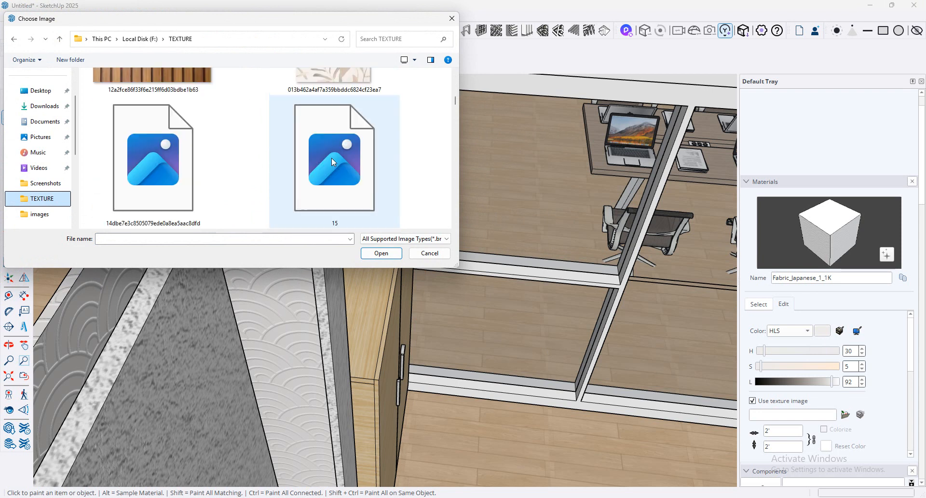
left_click(332, 160)
double_click(332, 159)
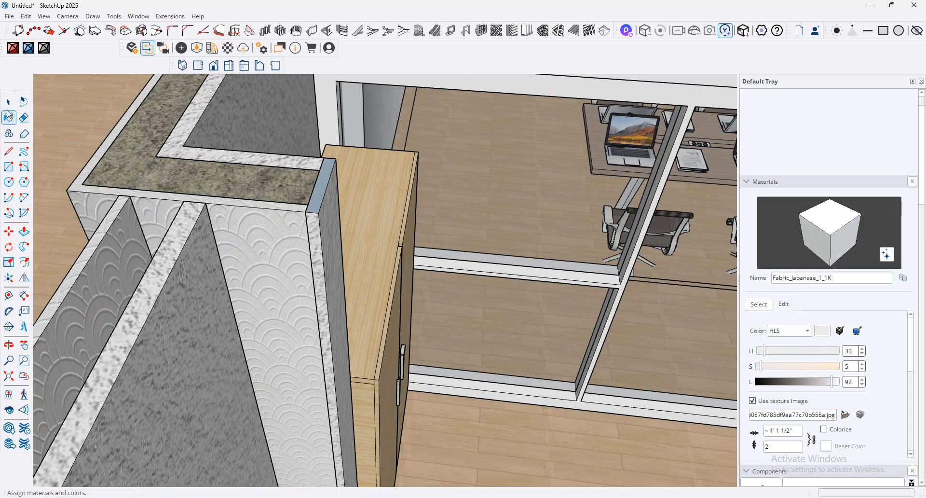
Step: Open the corner wall group, check its faces with the Fabric_Japanese_1_1K material from outside, and leave the group
double_click(262, 263)
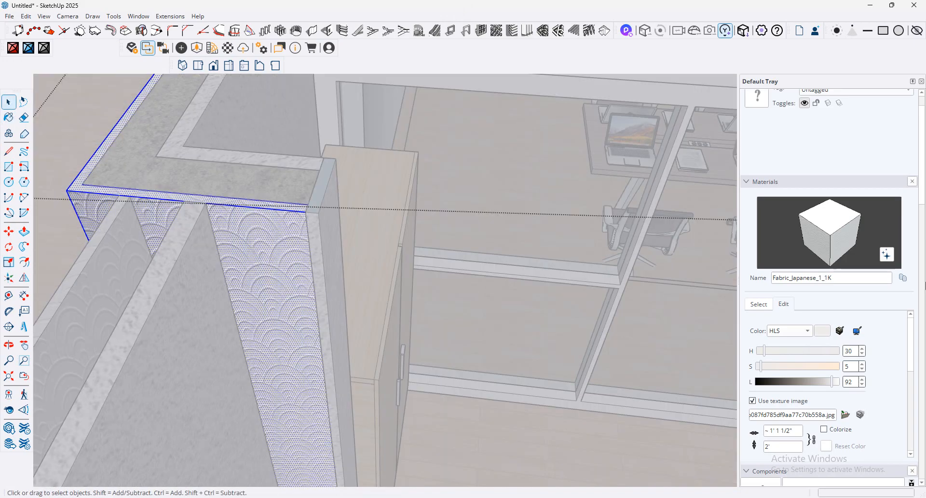
left_click(826, 255)
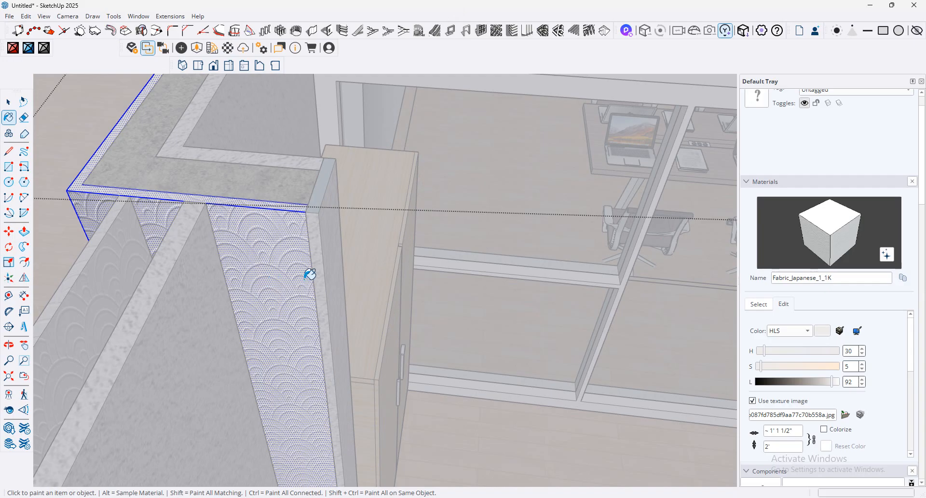
mouse_move(257, 256)
middle_mouse_down()
mouse_move(418, 331)
mouse_move(292, 364)
mouse_move(284, 285)
middle_mouse_up()
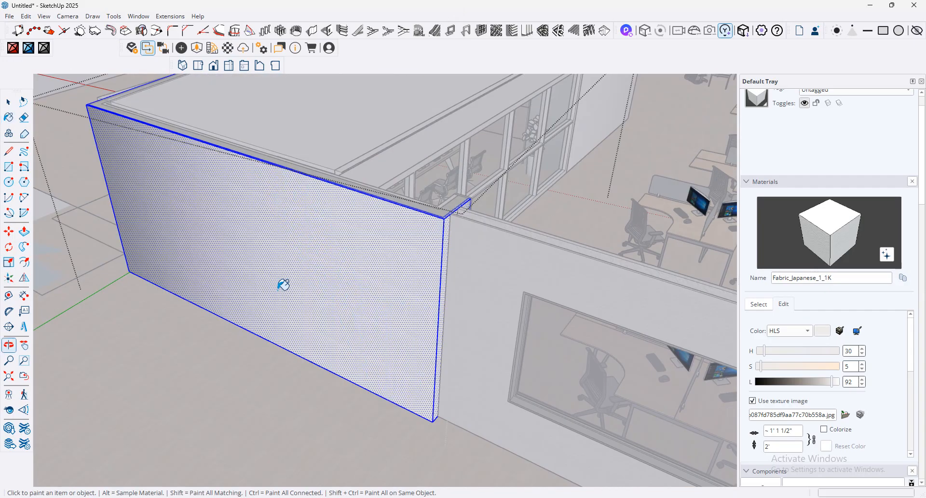
left_click(8, 102)
left_click(318, 280)
scroll(319, 281, "down", 6)
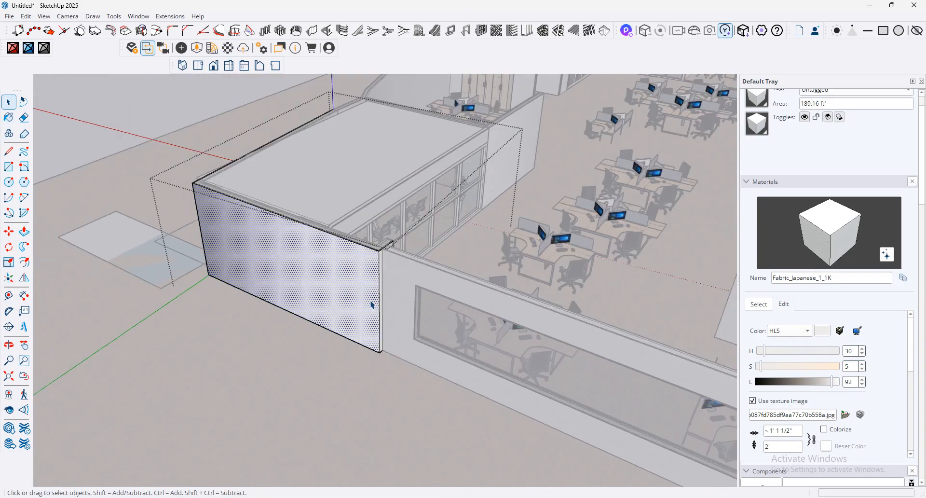
left_click(289, 96)
scroll(221, 273, "up", 2)
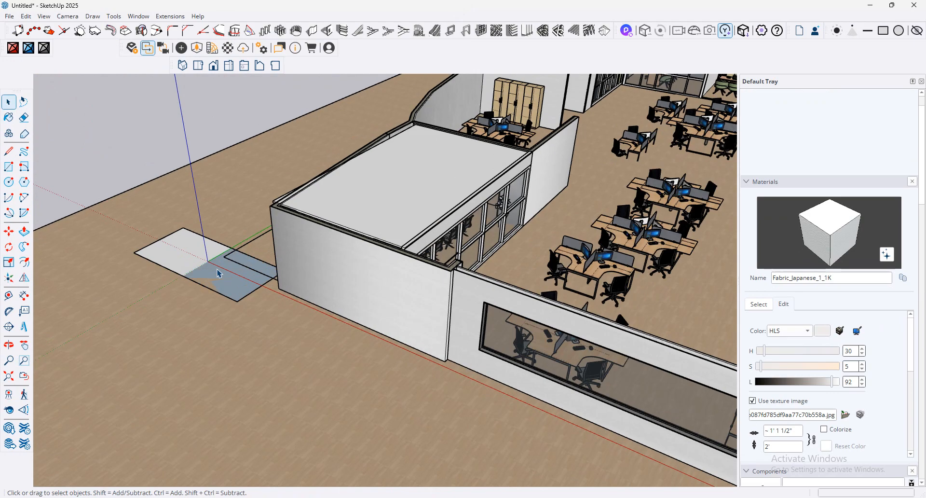
scroll(223, 272, "down", 5)
scroll(448, 283, "up", 2)
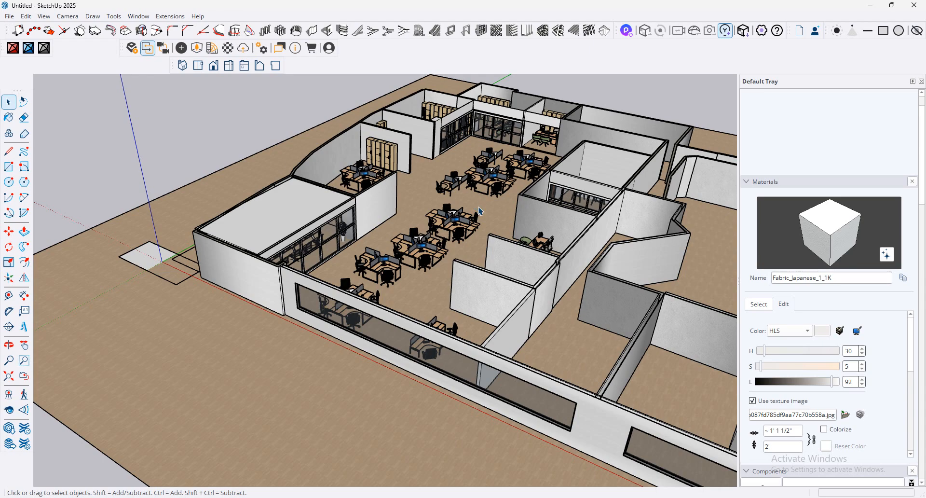
Step: Copy the office floor face 9' 6" straight up to the top of the walls as a ceiling
left_click(287, 390)
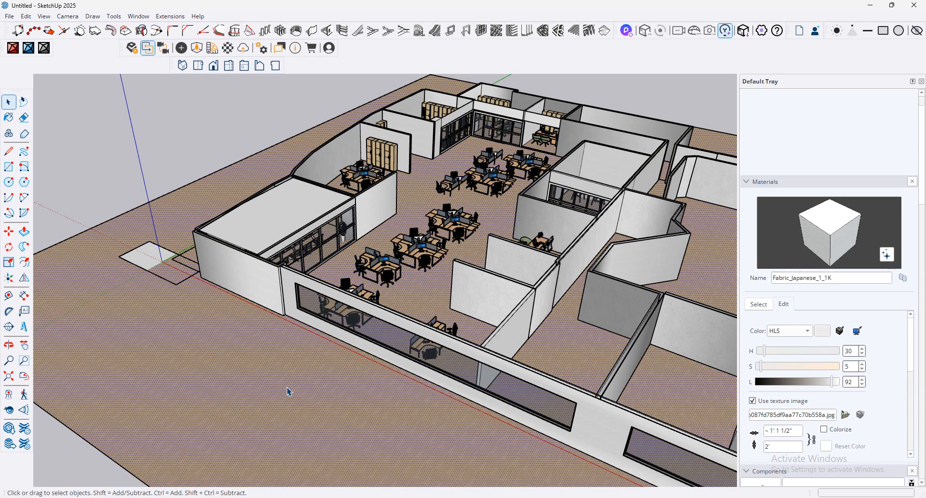
left_click(6, 232)
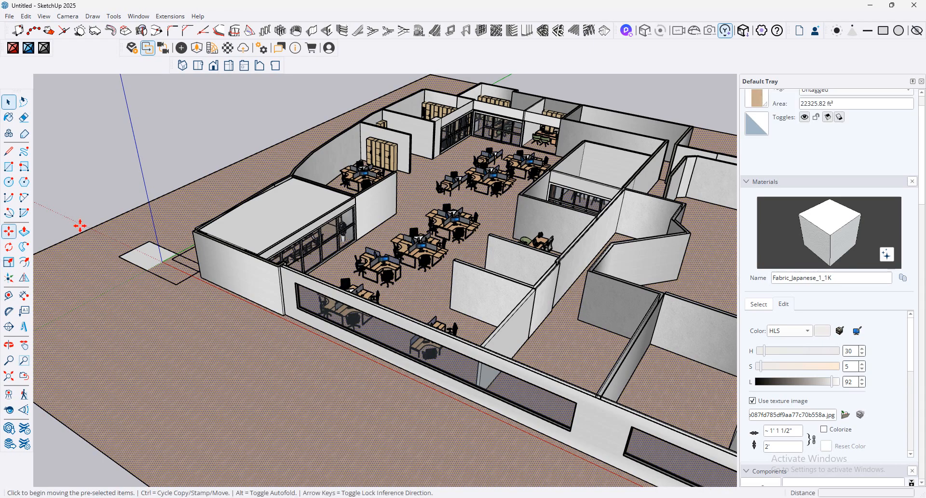
left_click(102, 224)
key("ctrl")
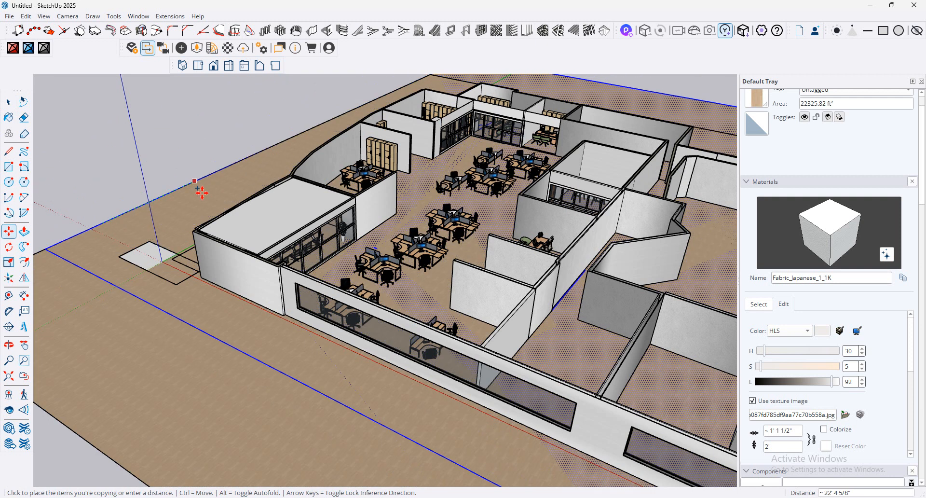
left_click(251, 218)
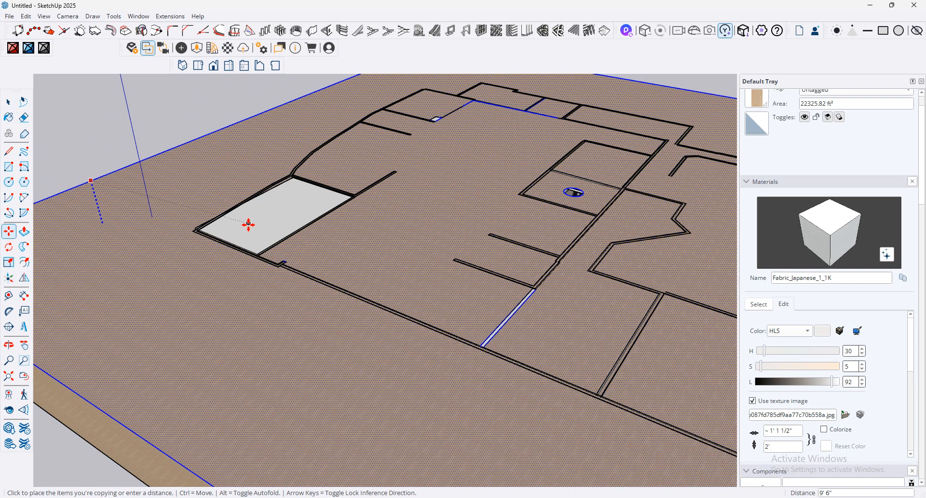
Step: Paint the upper side of the copied ceiling face with the 0128_White material from the model's materials
middle_click_drag(248, 221, 509, 140)
scroll(479, 151, "up", 5)
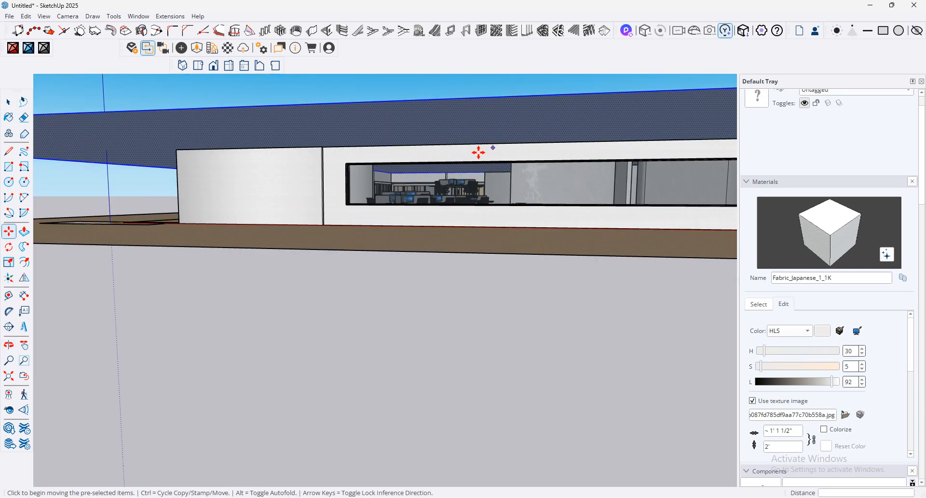
scroll(424, 199, "up", 10)
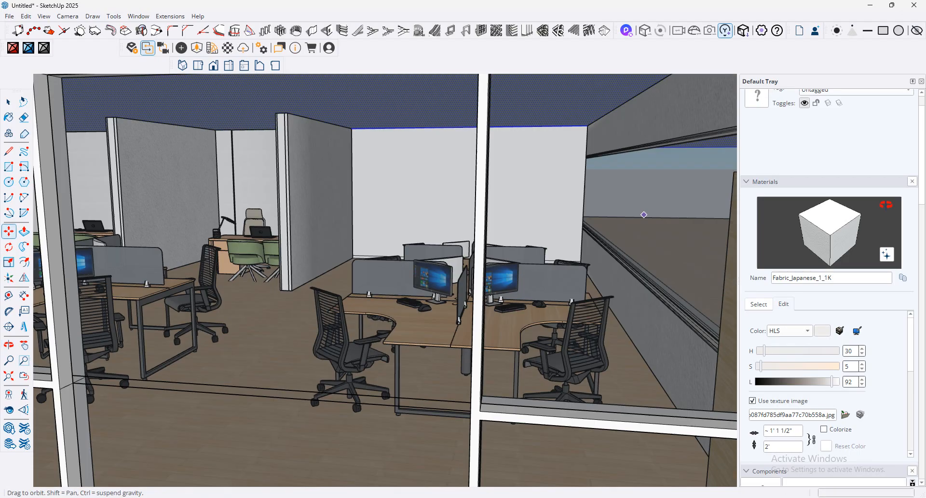
middle_click_drag(498, 176, 459, 222)
scroll(458, 218, "down", 10)
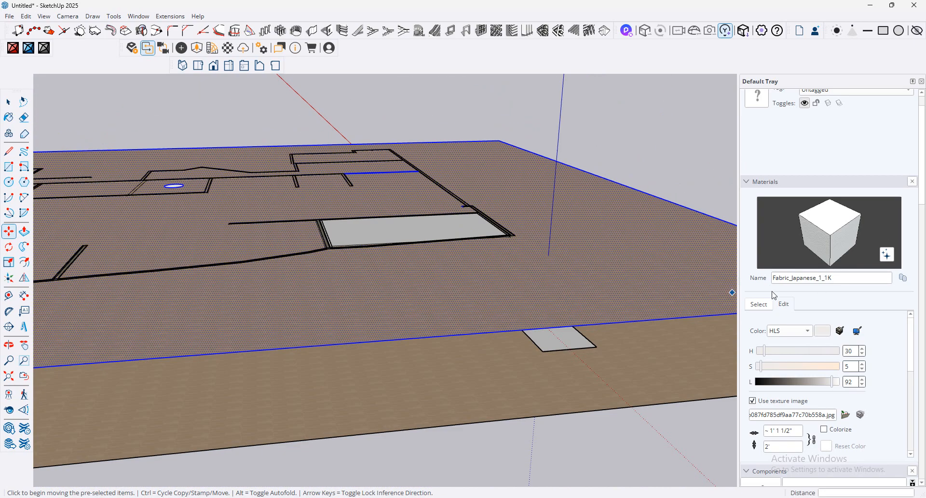
left_click(765, 304)
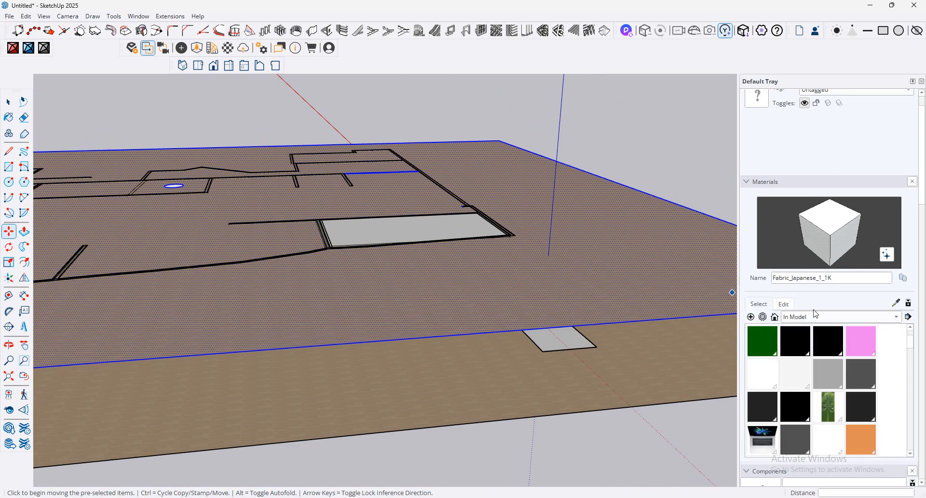
left_click(894, 304)
left_click(768, 368)
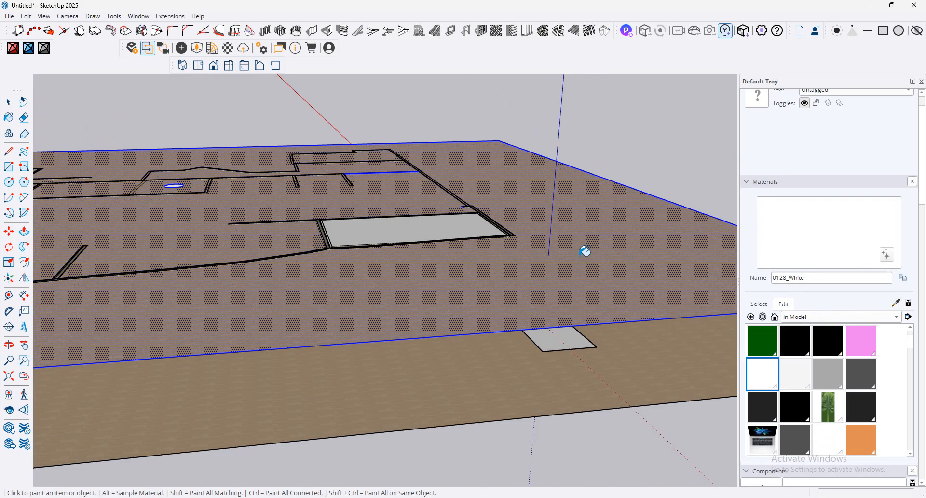
left_click(543, 250)
Step: Paint the underside of the ceiling face with 0128_White from inside the office
mouse_move(544, 250)
middle_mouse_down()
mouse_move(459, 161)
mouse_move(510, 166)
mouse_move(510, 195)
middle_mouse_up()
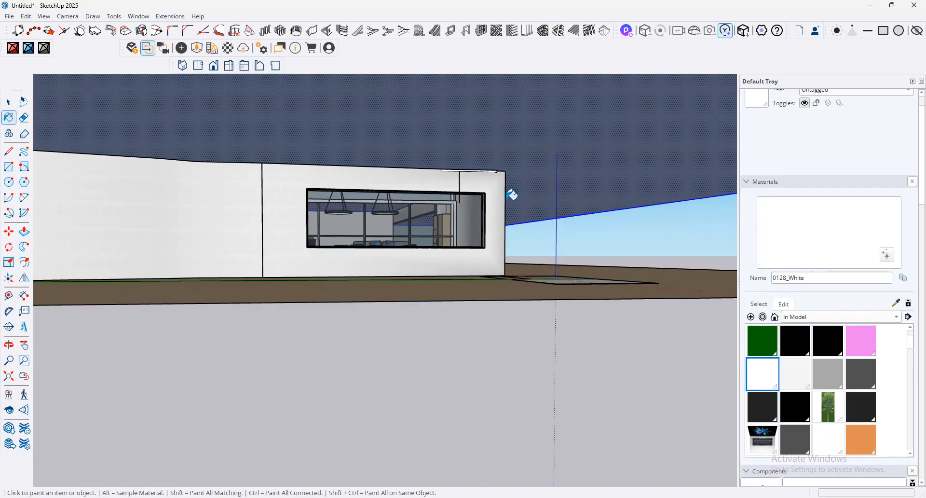
scroll(260, 215, "up", 10)
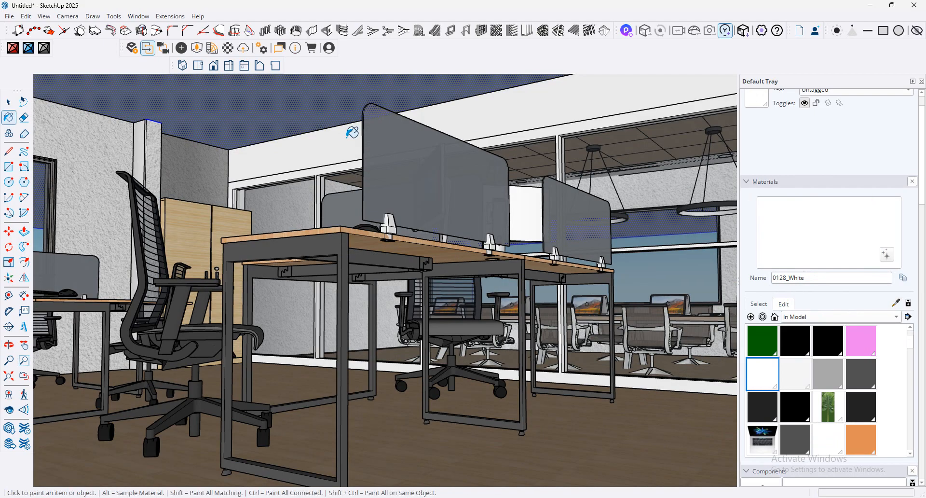
left_click(331, 110)
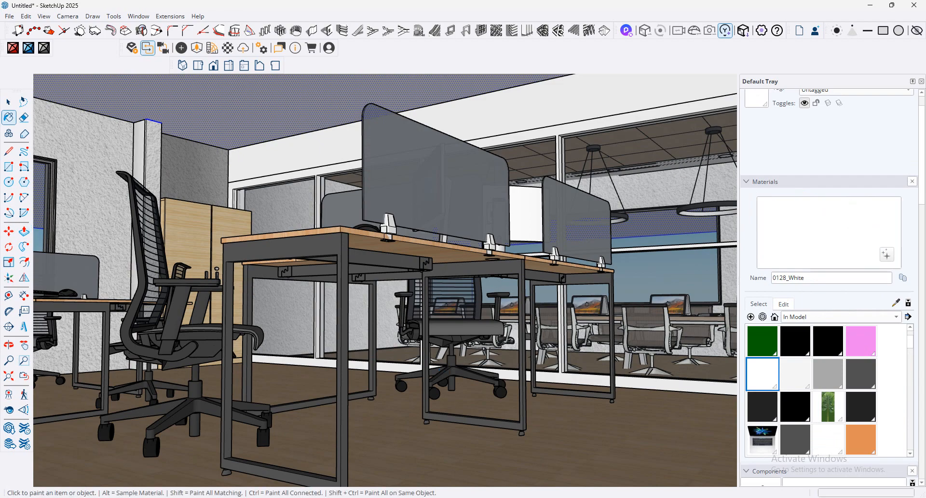
left_click(559, 461)
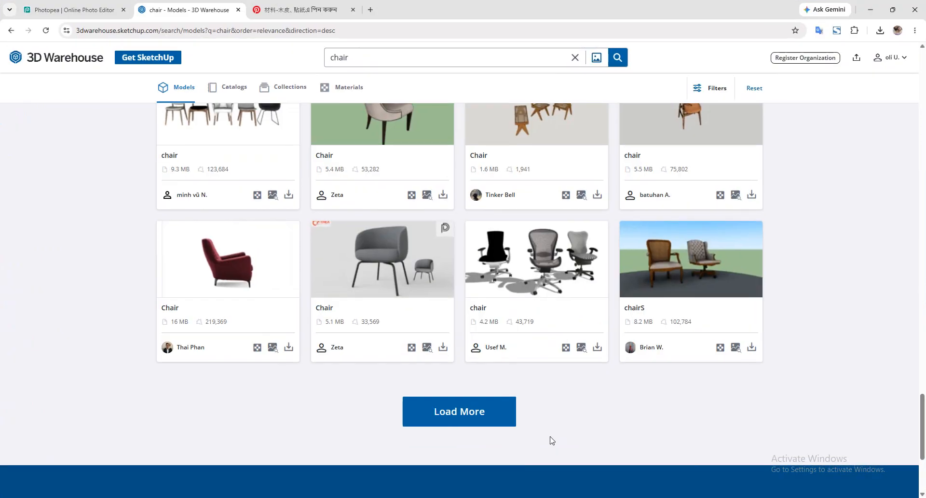
left_click(550, 449)
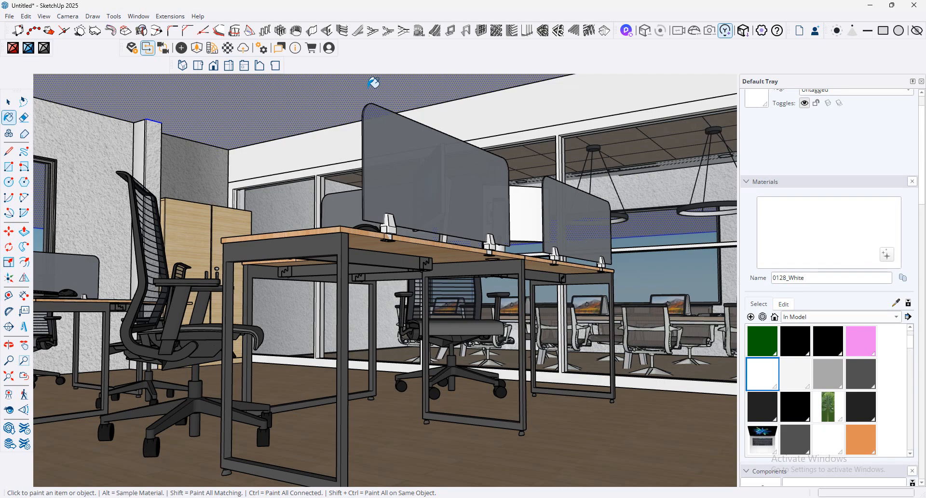
Step: Push/Pull the ceiling's underside about 11 5/8" down into the room
key("p")
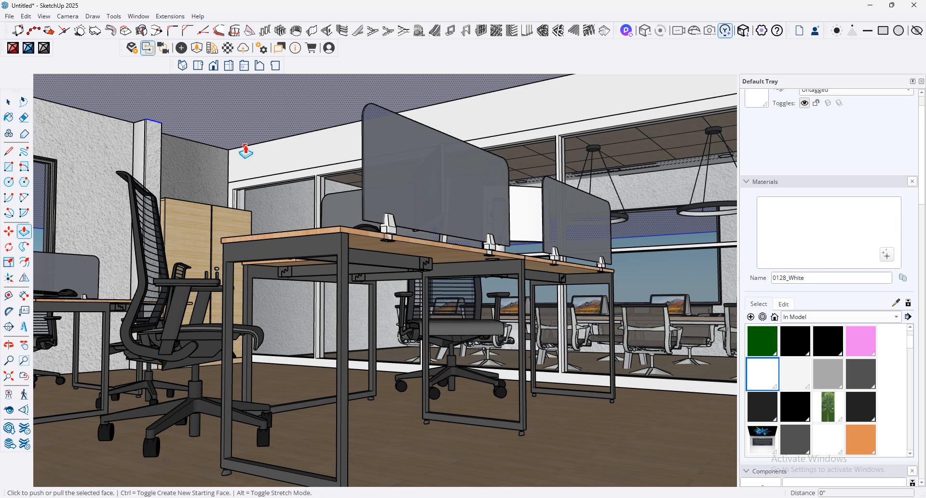
left_click(245, 146)
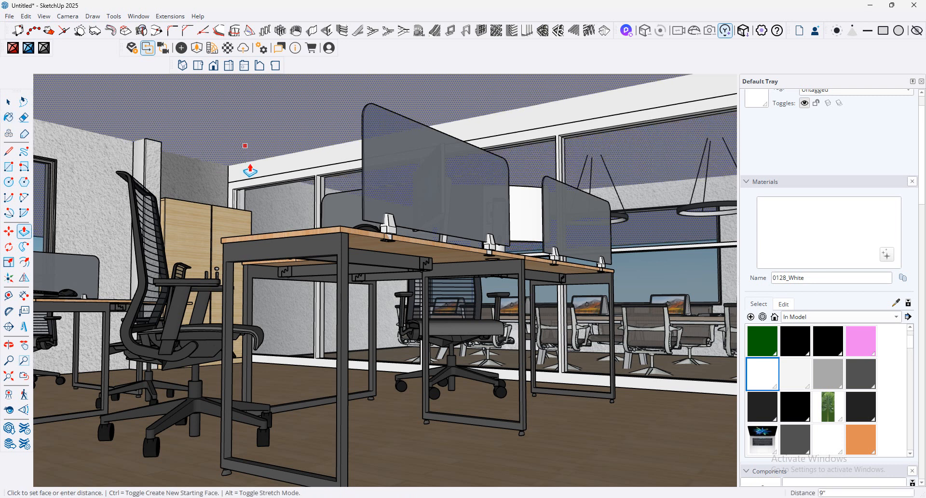
left_click(249, 168)
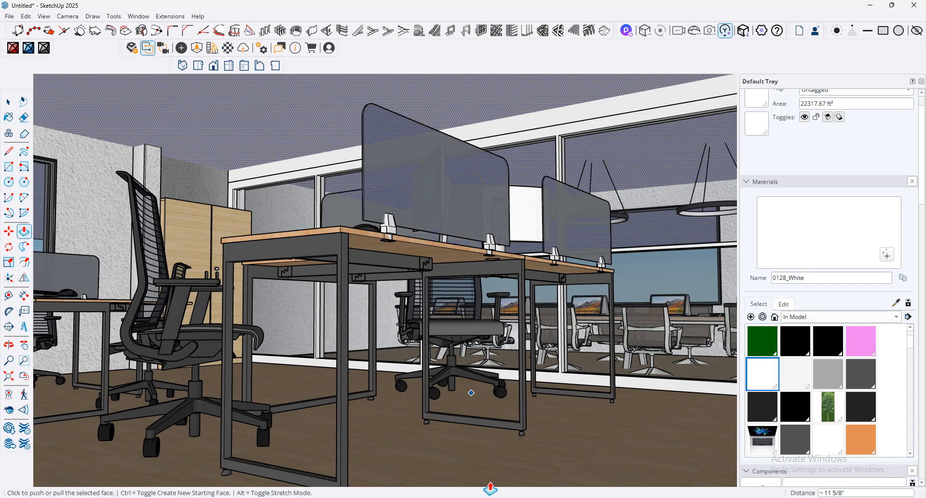
Step: Switch to the Pinterest page in the browser and search for "ceiling design"
key("alt+Tab")
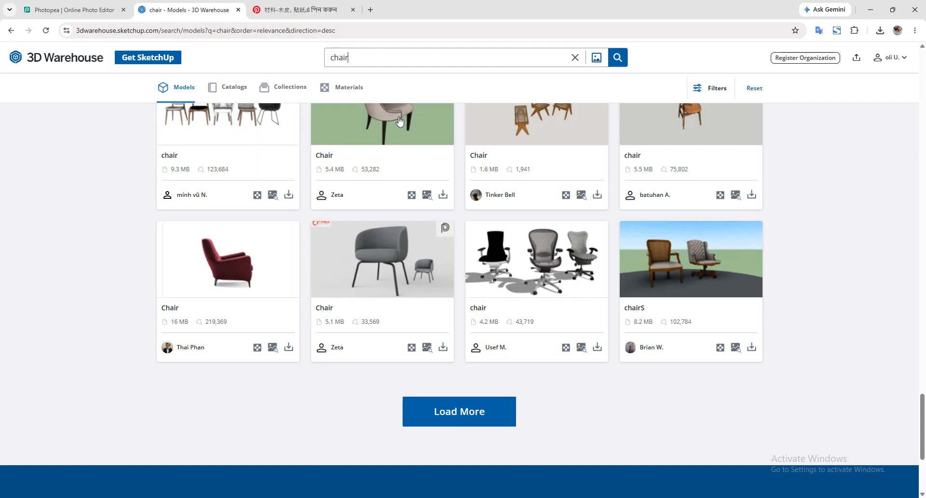
left_click(304, 11)
left_click(160, 60)
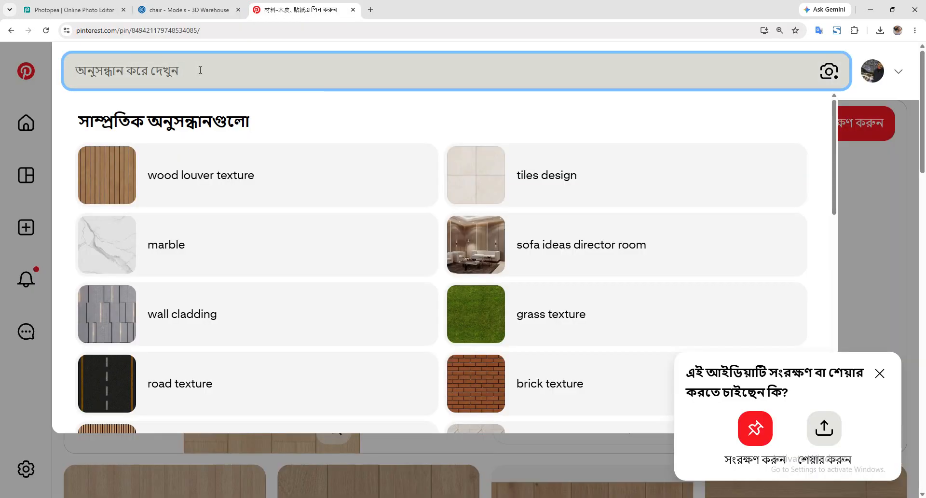
type("w")
key("BackSpace")
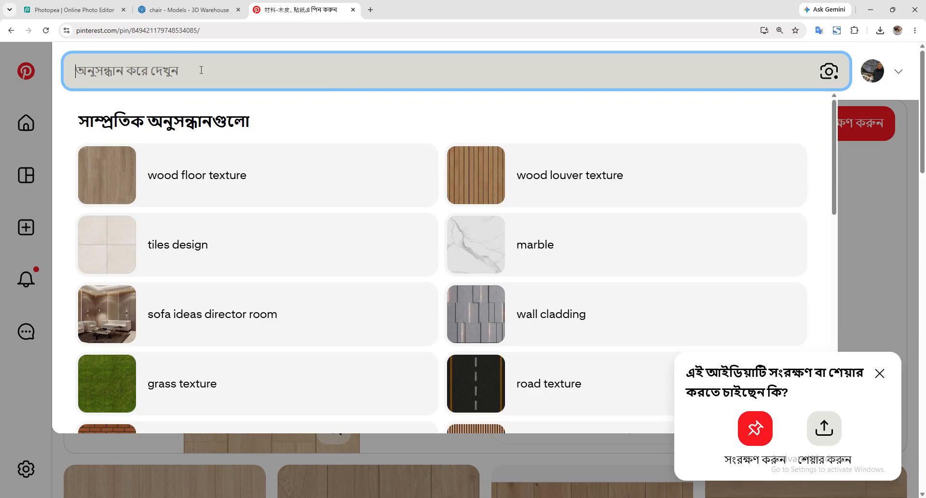
type("ceil")
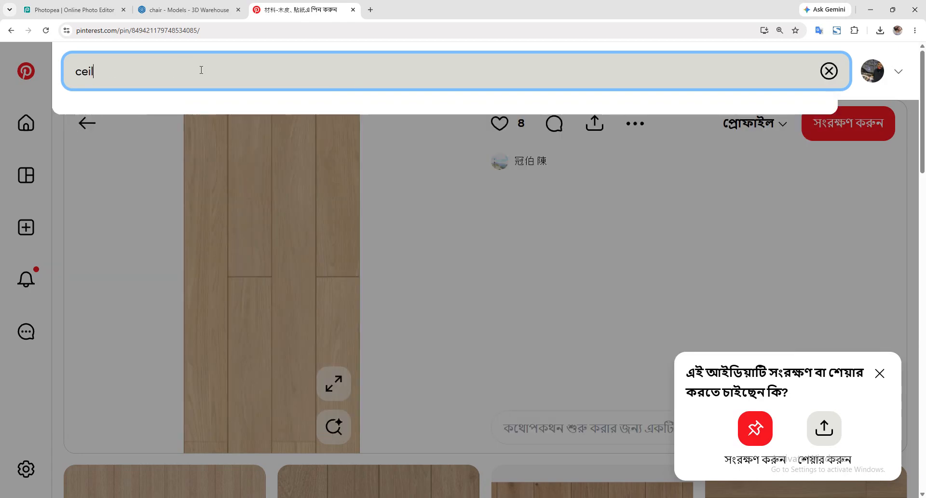
key("BackSpace")
key("BackSpace")
key("BackSpace")
type("i")
key("BackSpace")
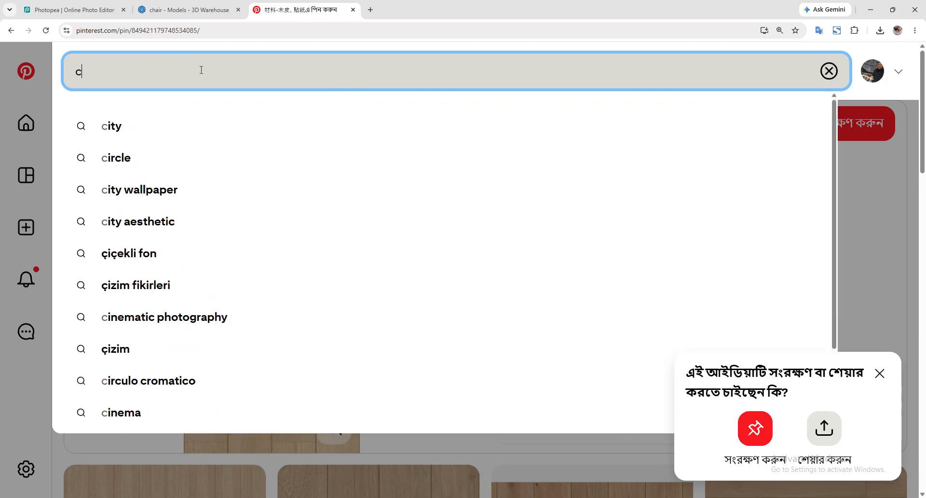
type("e")
key("Down")
key("Return")
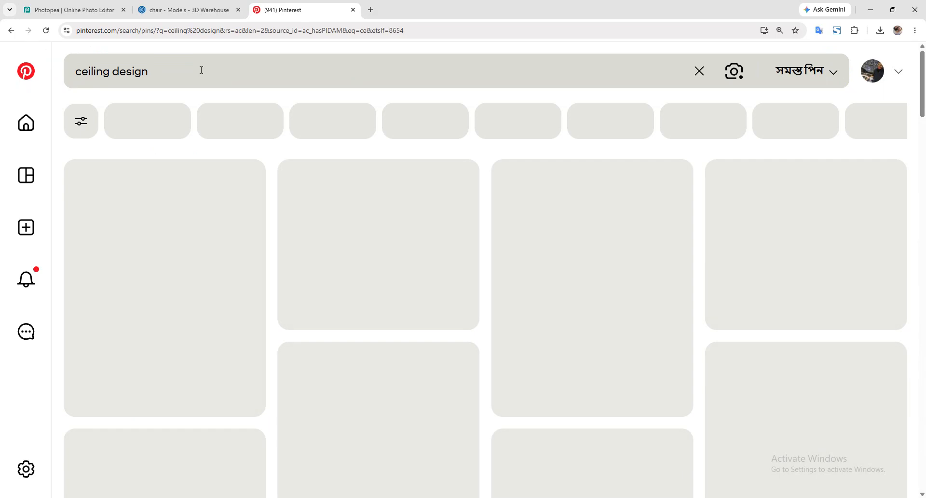
Step: Change the Pinterest search to "ceiling texture"
left_click(162, 64)
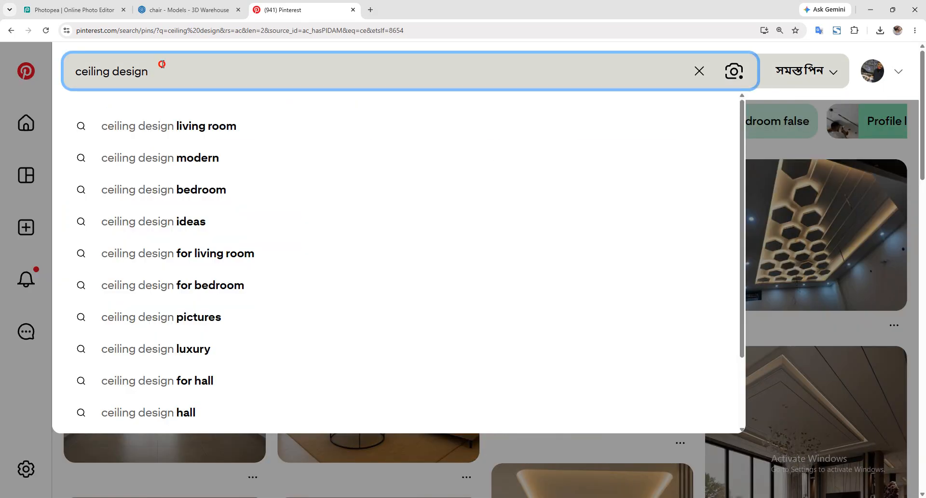
type("t")
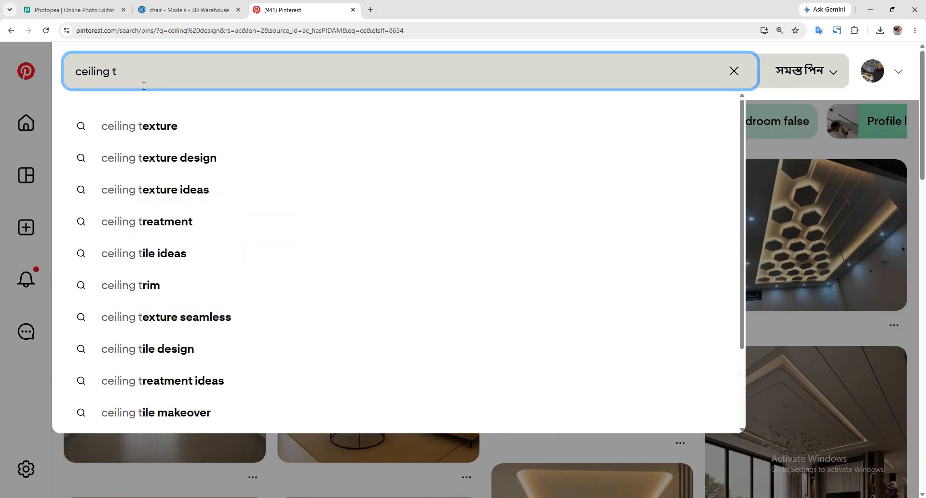
key("Down")
key("Return")
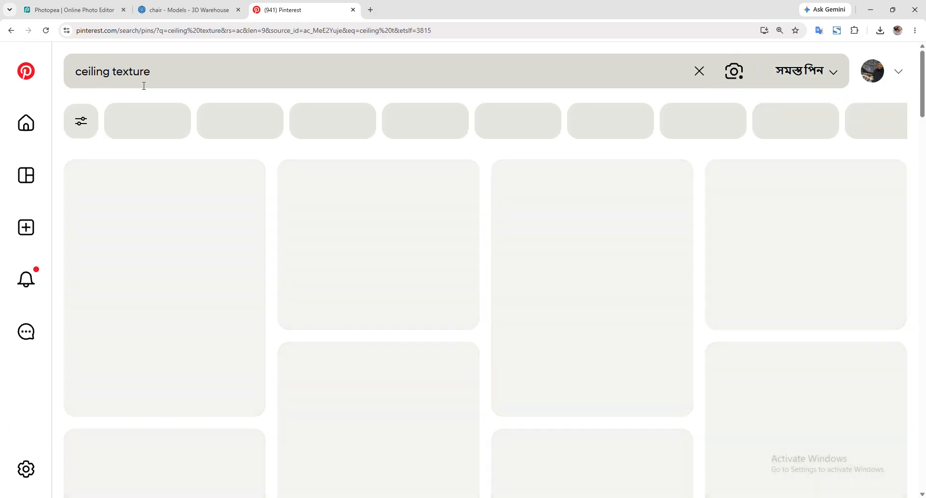
Step: Open the speckled four-tile ceiling pin and save its image to the Desktop as a JPG
scroll(408, 236, "down", 3)
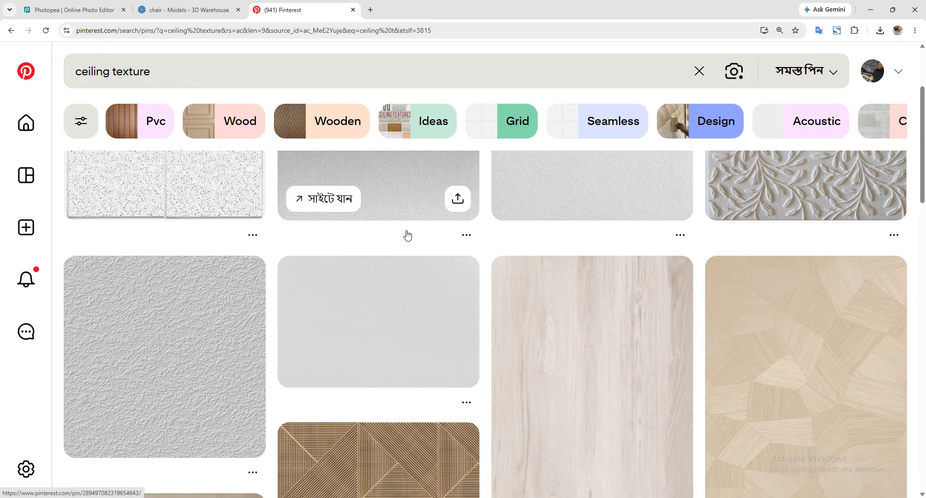
scroll(385, 246, "down", 2)
scroll(204, 258, "up", 5)
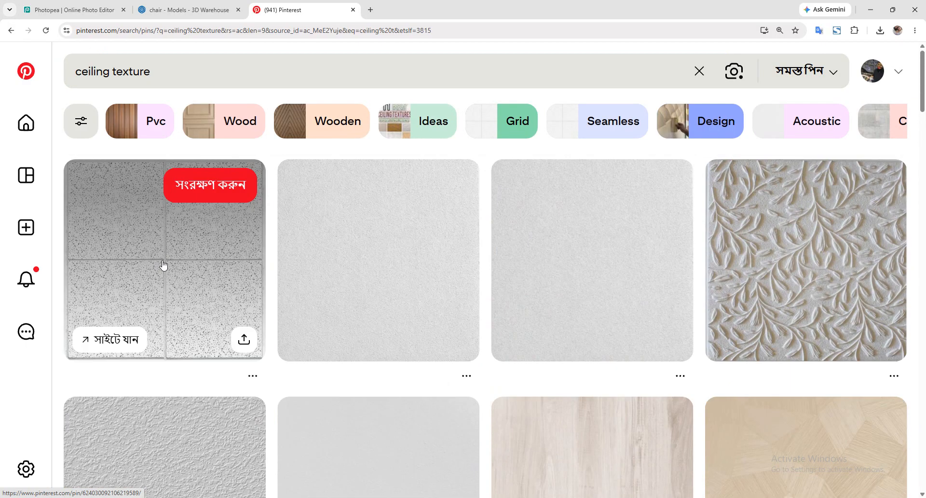
left_click(163, 265)
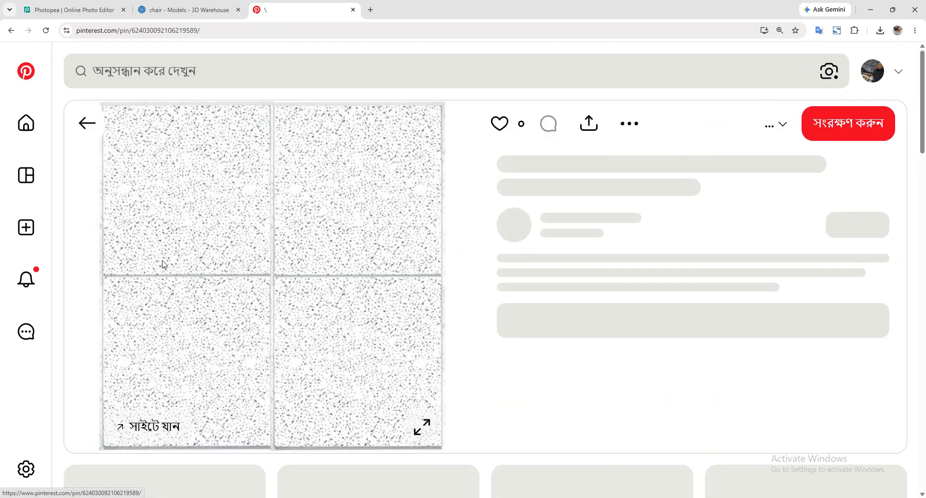
right_click(273, 241)
left_click(311, 265)
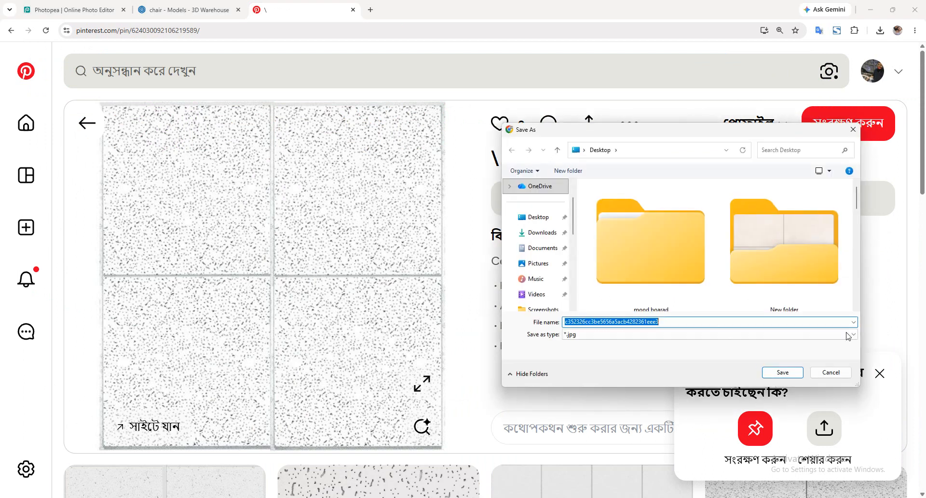
key("Return")
Step: Look through the related ceiling tile pins and open the plaster tile with square perforations
scroll(481, 270, "down", 15)
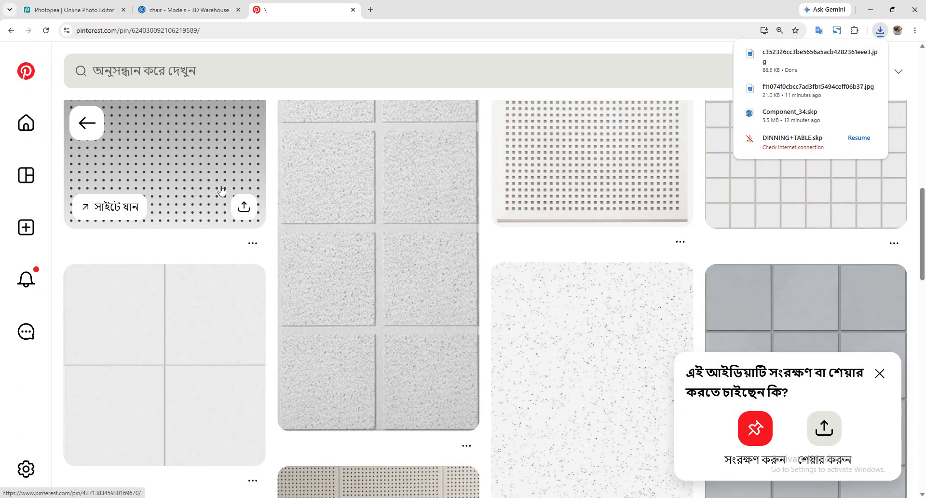
scroll(221, 190, "down", 7)
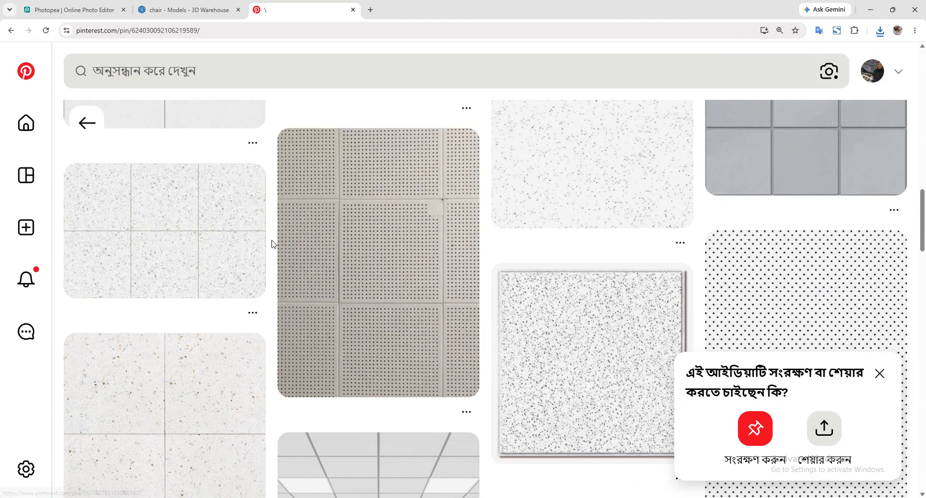
scroll(271, 241, "down", 15)
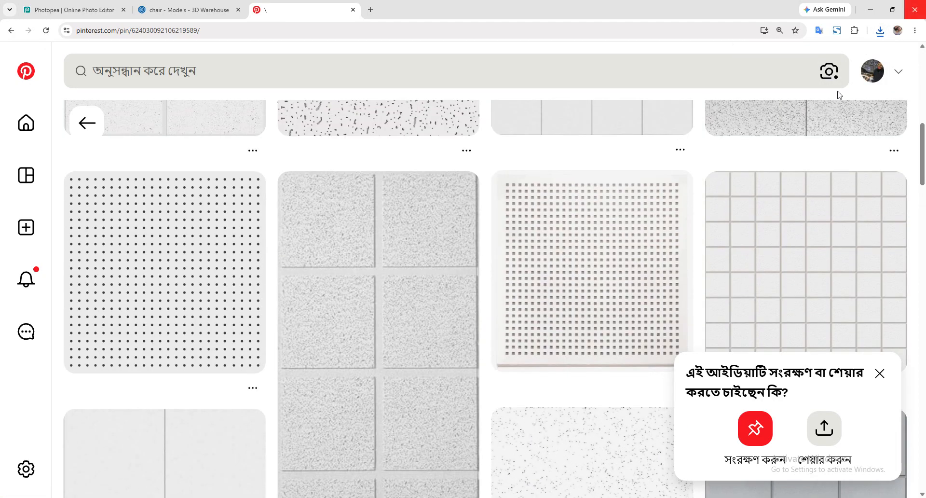
left_click(628, 275)
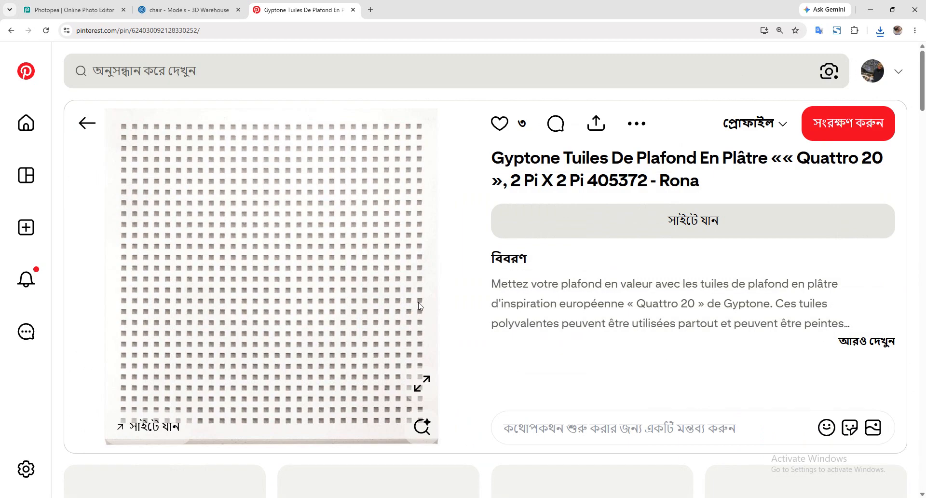
Step: Switch back to SketchUp and create a new material from the ceiling tile image saved on the Desktop
left_click(871, 10)
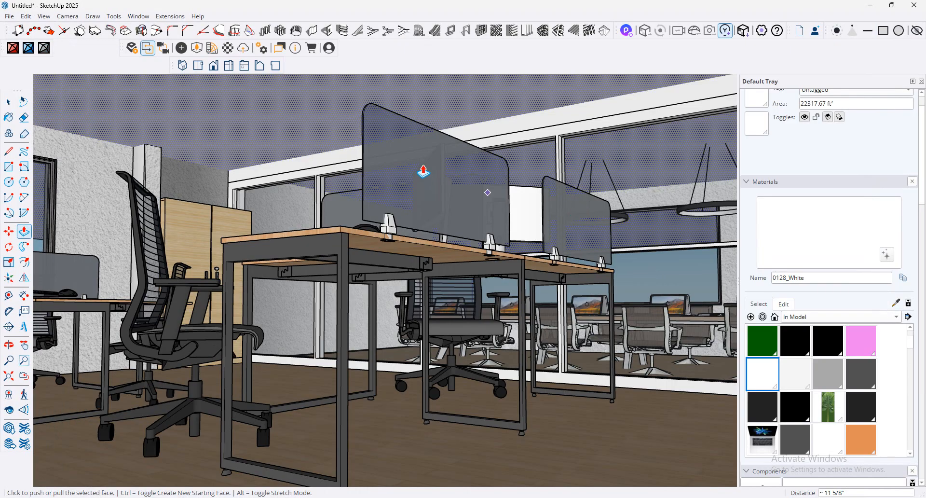
left_click(750, 317)
left_click(638, 322)
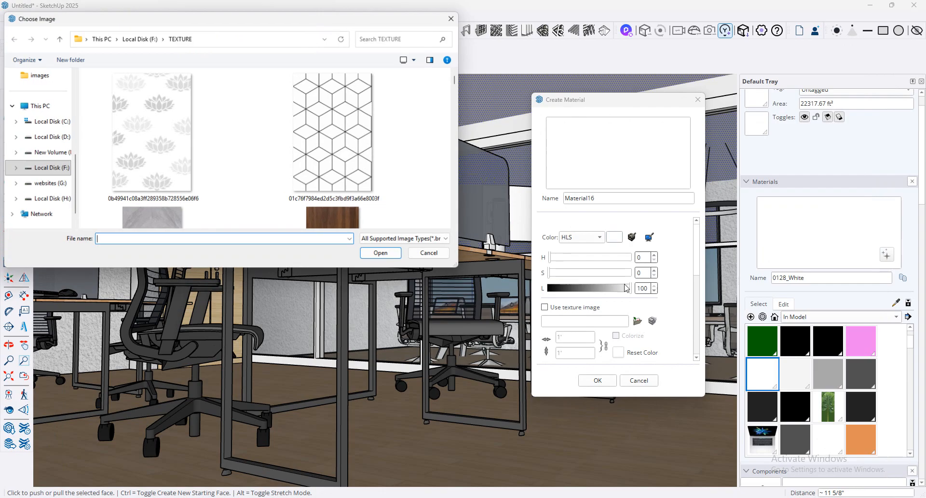
scroll(199, 114, "down", 3)
scroll(58, 145, "up", 2)
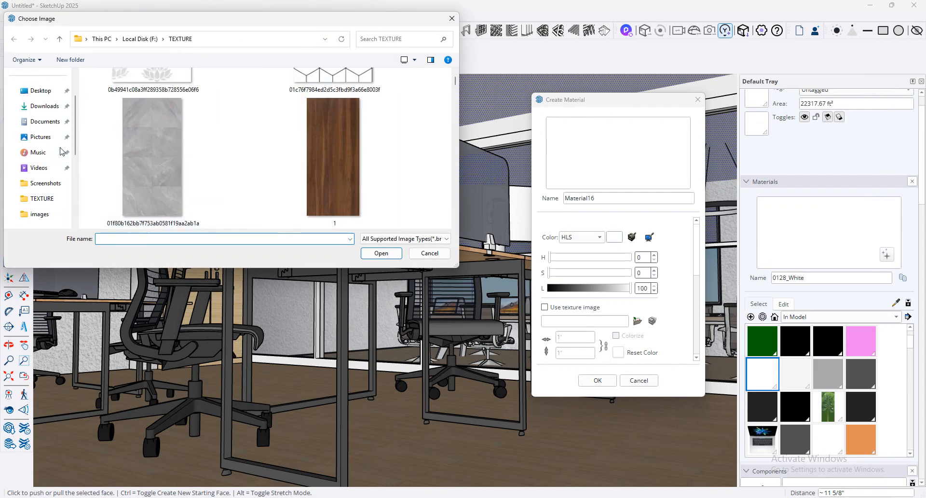
left_click(36, 90)
scroll(294, 144, "down", 2)
scroll(294, 141, "down", 4)
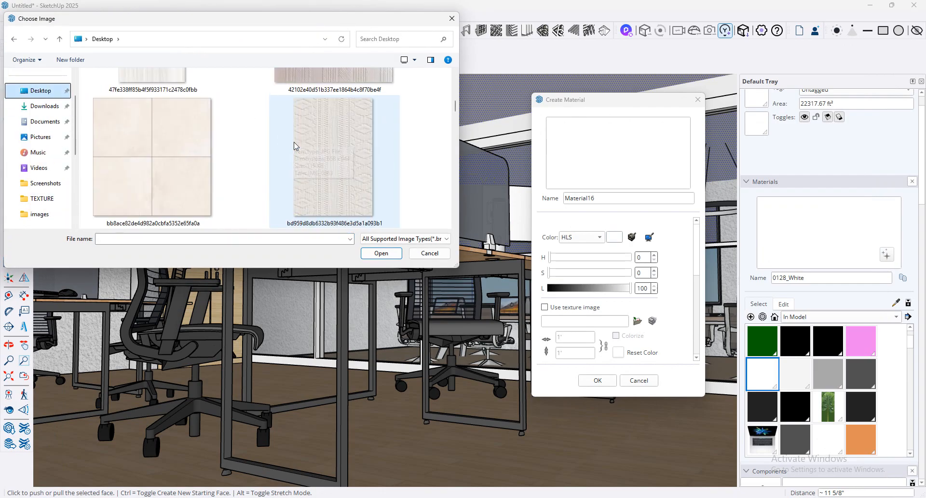
scroll(219, 158, "down", 2)
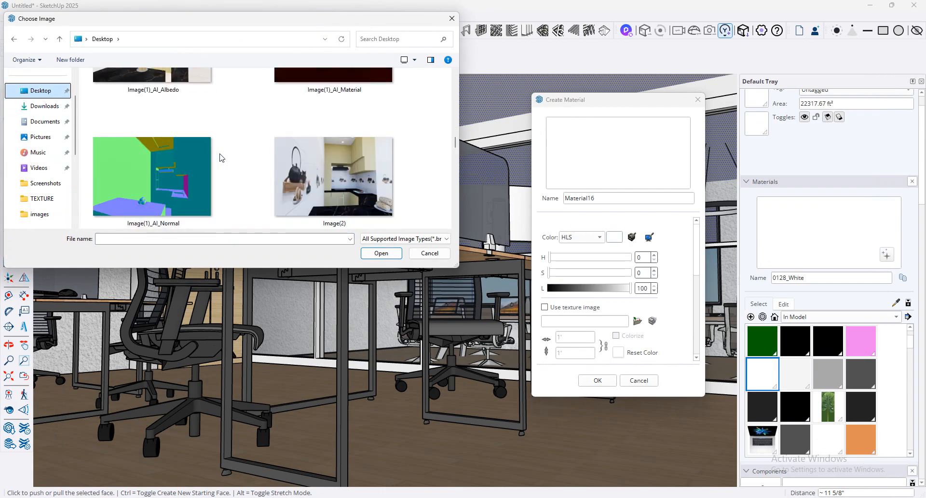
scroll(198, 147, "up", 4)
double_click(186, 143)
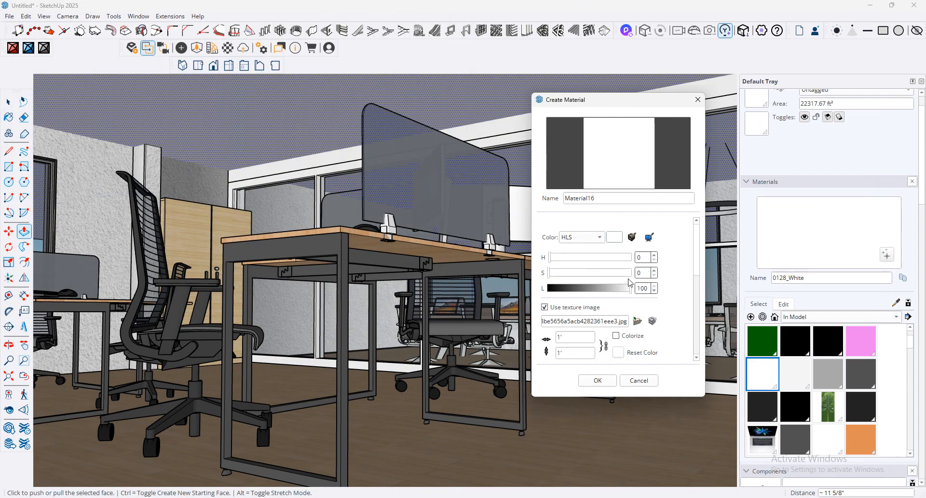
left_click(598, 380)
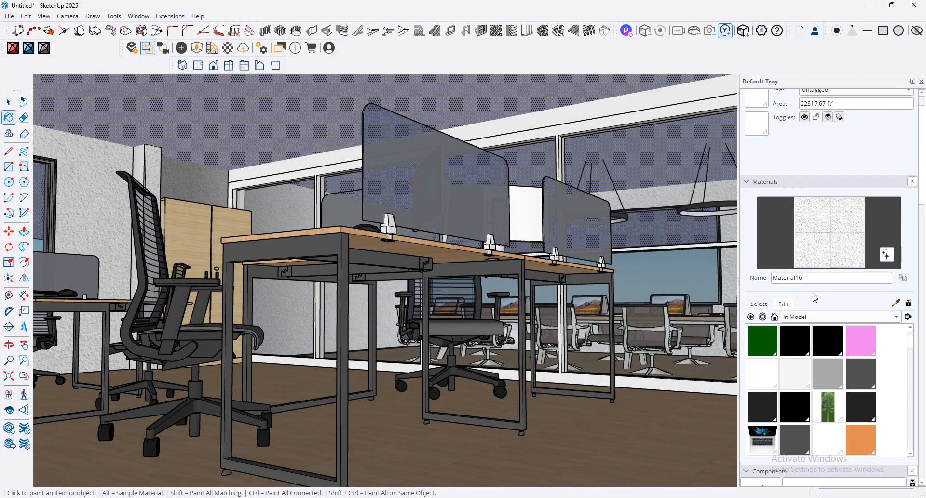
Step: Paint the ceiling's underside with the new tile material at a 2' × 2' texture size and inspect it from inside the rooms
left_click(784, 304)
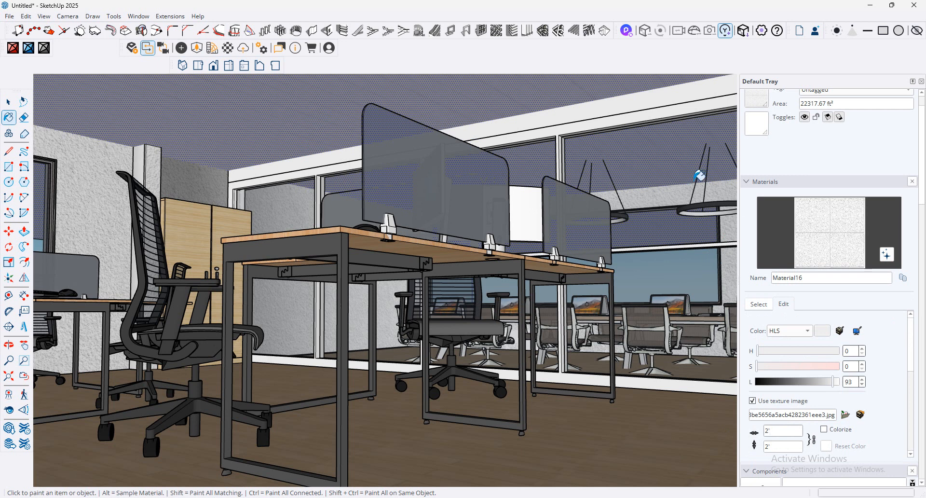
middle_click_drag(699, 176, 598, 142)
scroll(598, 143, "down", 2)
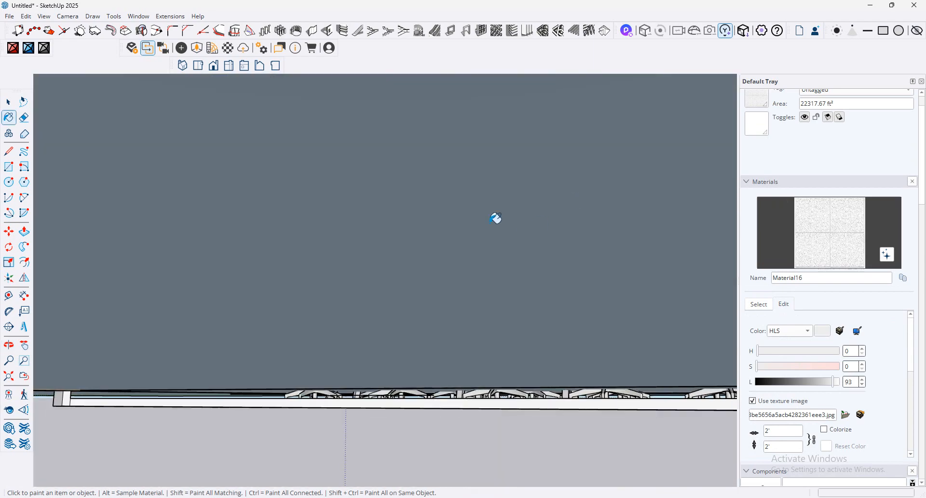
left_click(23, 378)
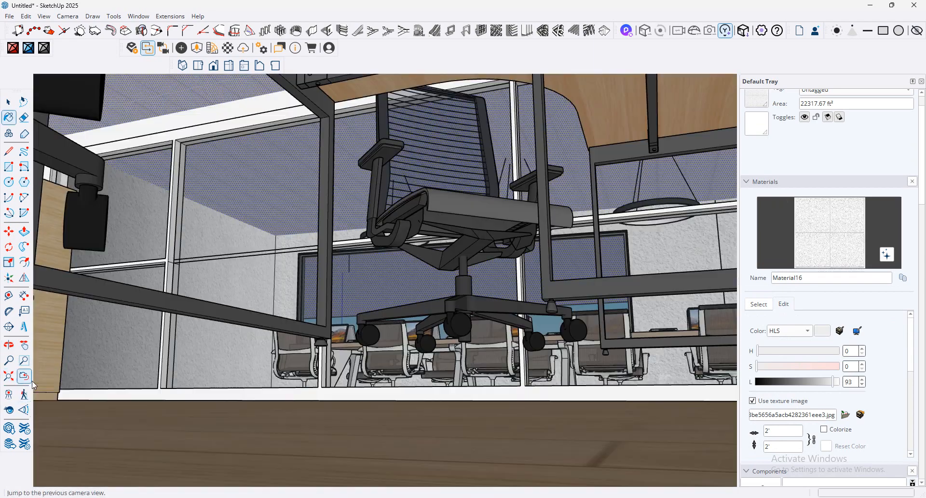
middle_click_drag(321, 264, 341, 318)
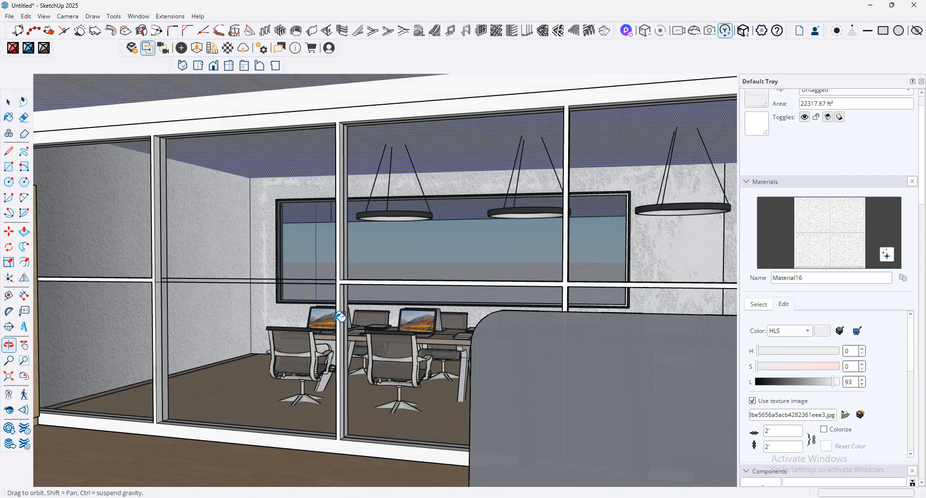
scroll(426, 209, "up", 5)
middle_click_drag(426, 209, 56, 192)
scroll(400, 153, "up", 1)
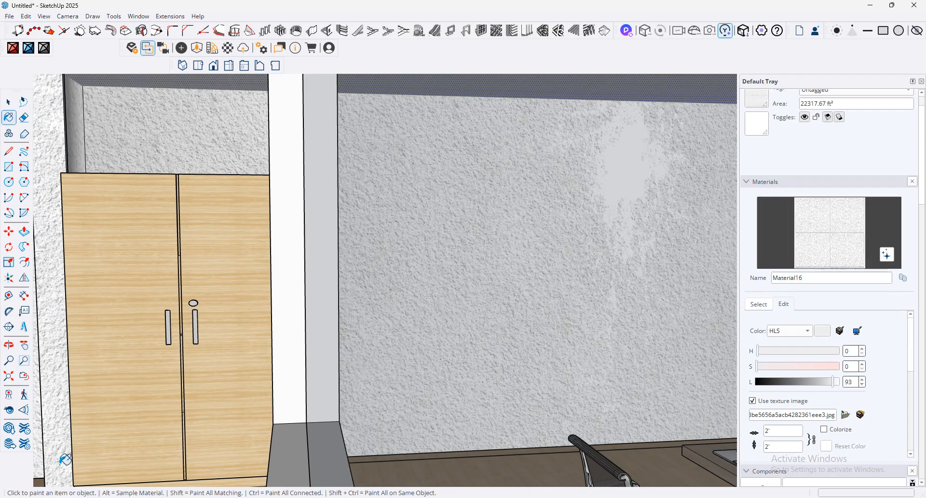
left_click(9, 410)
left_click_drag(435, 337, 365, 252)
middle_click_drag(366, 252, 412, 294)
middle_click_drag(264, 263, 323, 274)
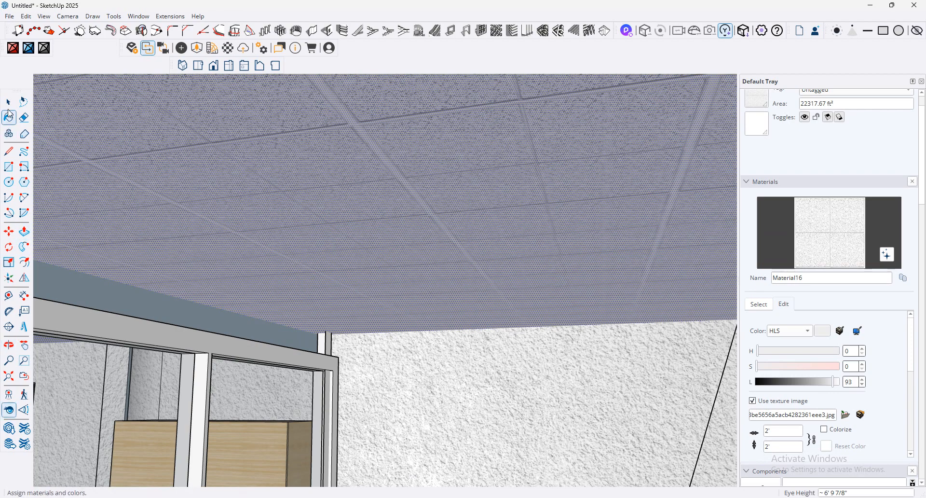
Step: Draw a rectangle about 16' 7/8" by 25' 5 7/16" on the ceiling between opposite corners of the meeting room
key("space")
key("o")
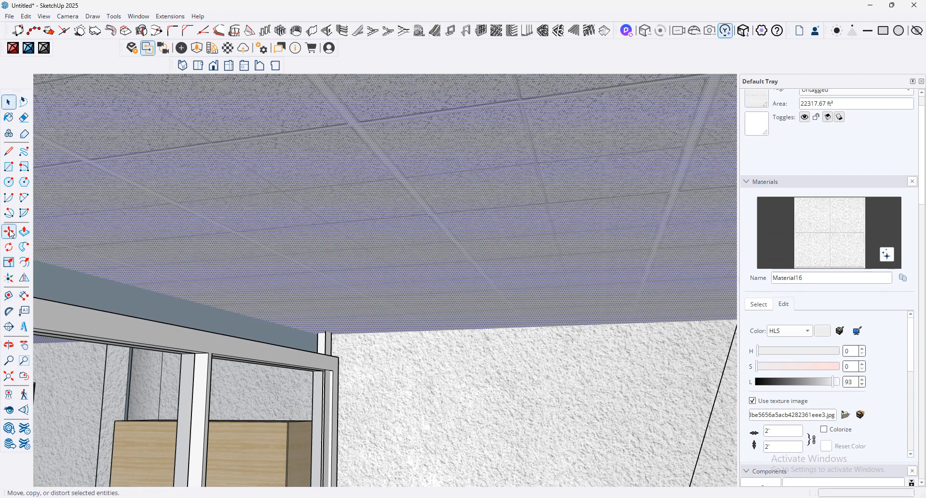
left_click(16, 167)
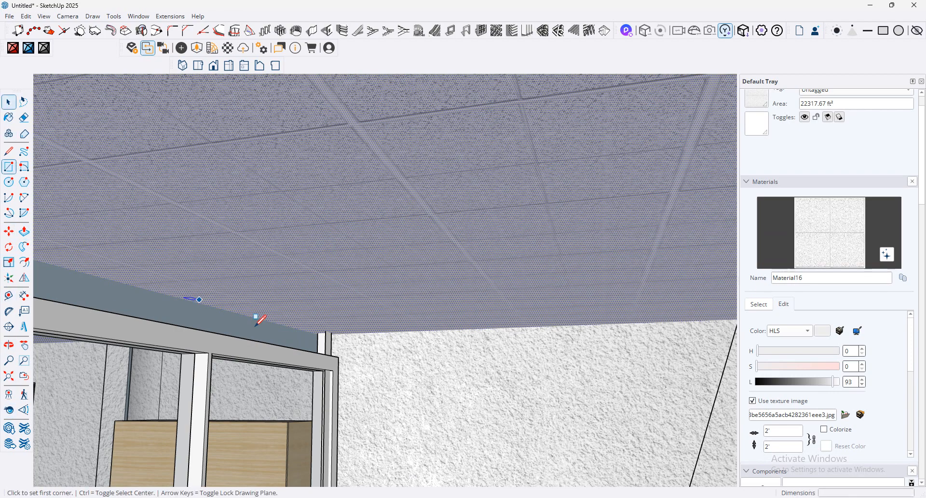
left_click(318, 333)
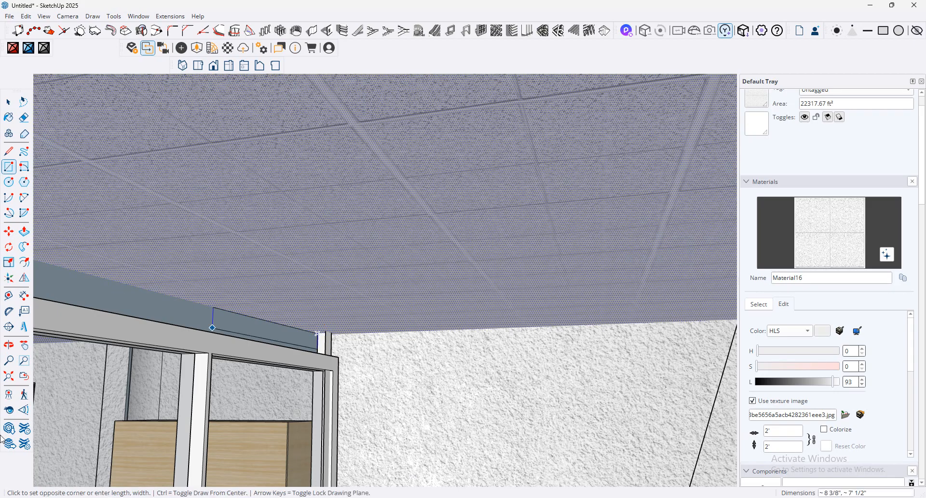
left_click(14, 412)
left_click_drag(348, 332, 821, 363)
mouse_move(299, 342)
left_mouse_down()
mouse_move(653, 329)
mouse_move(739, 338)
left_mouse_up()
left_click(9, 167)
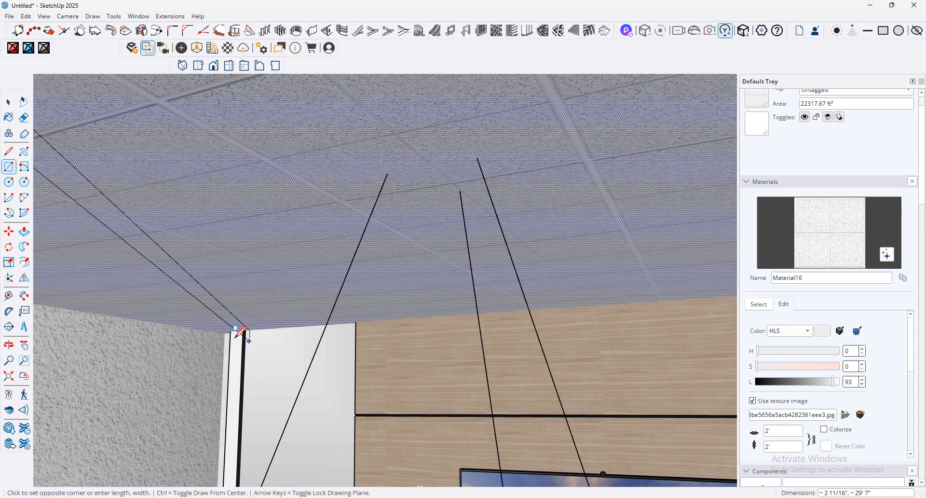
left_click(220, 333)
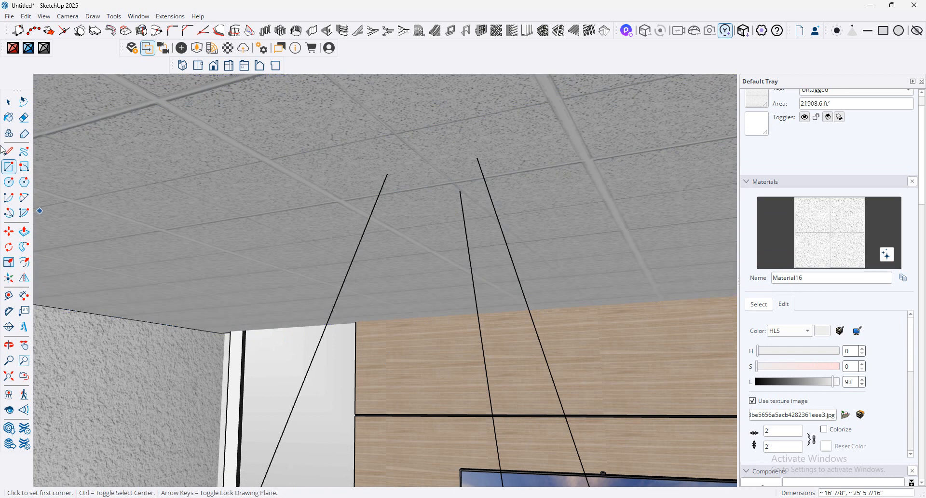
Step: Draw a rectangle about 25' 7 13/16" by 1' 4" above the glass partition, from its upper frame to the ceiling
left_click(8, 102)
left_click(228, 159)
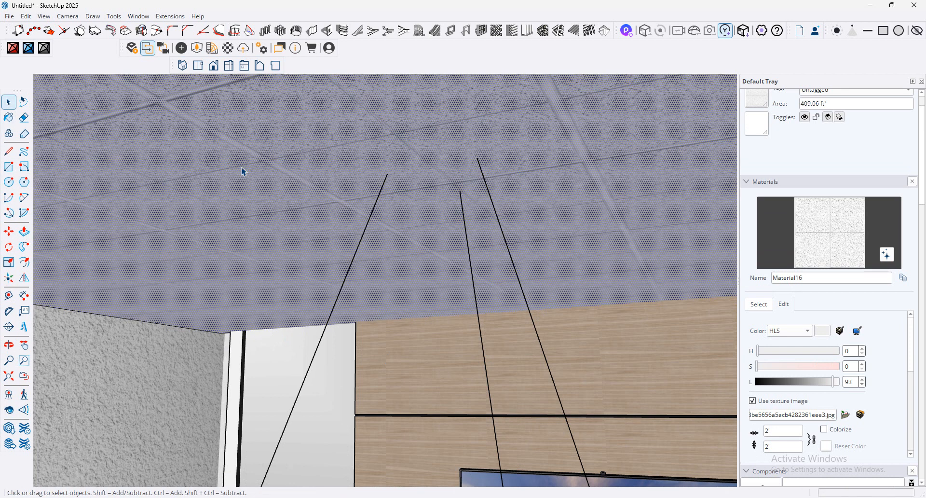
middle_click_drag(259, 205, 169, 284)
scroll(213, 262, "up", 3)
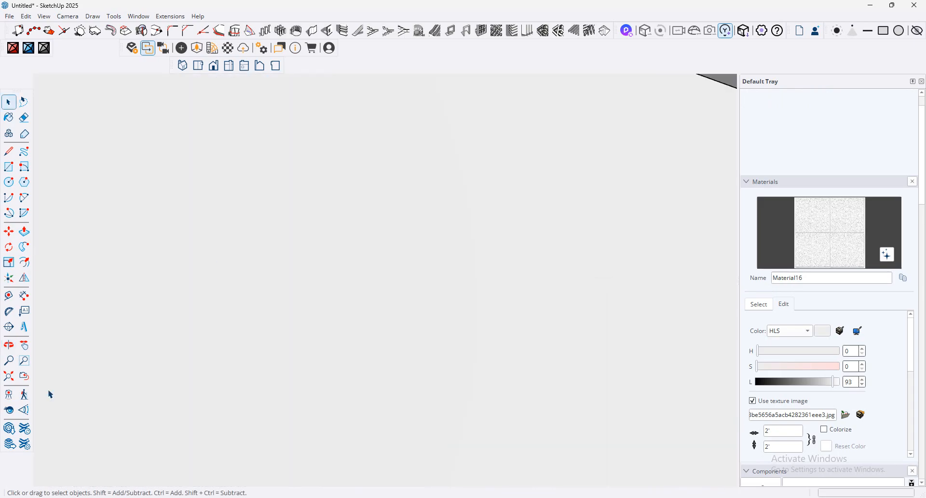
left_click(24, 379)
left_click(9, 409)
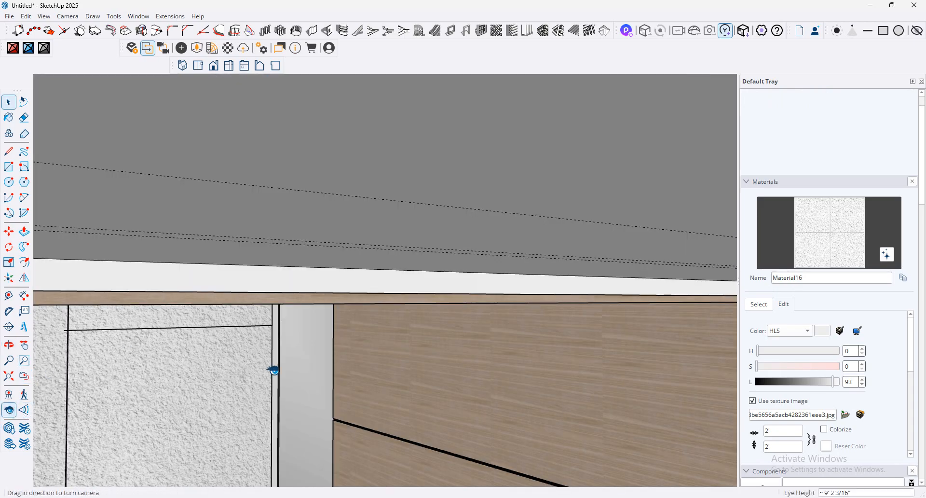
left_click_drag(271, 371, 96, 255)
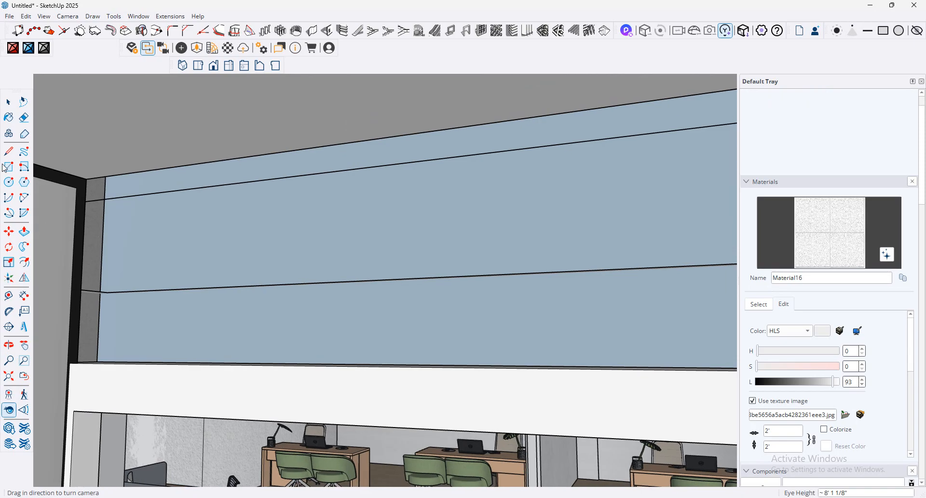
left_click(8, 167)
left_click(86, 179)
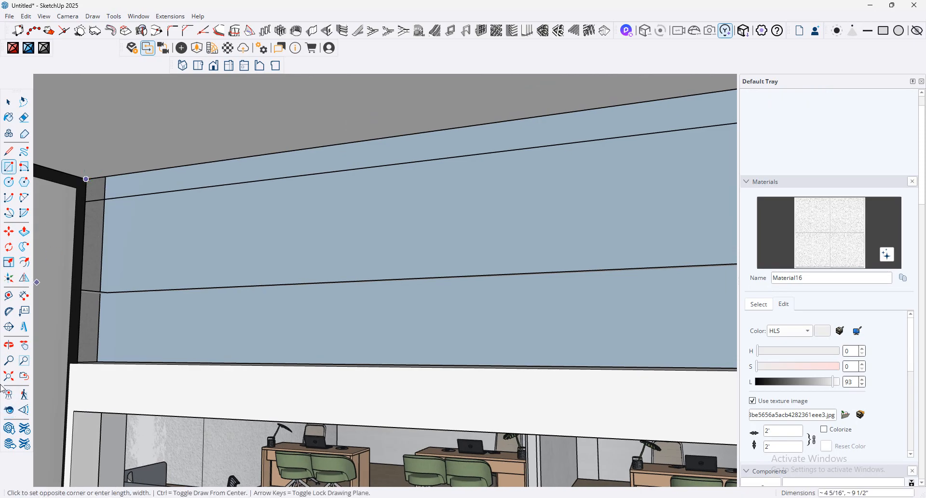
left_click(9, 409)
left_click_drag(434, 381, 593, 301)
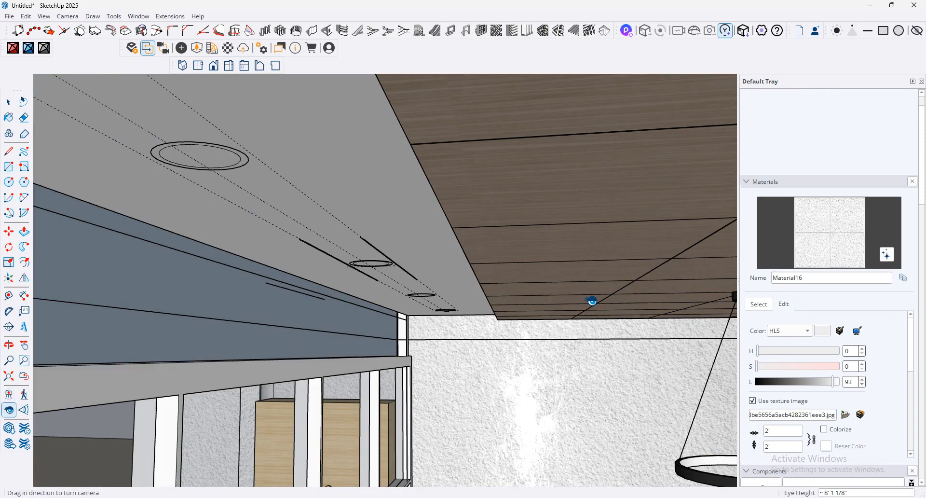
left_click(10, 168)
left_click(412, 356)
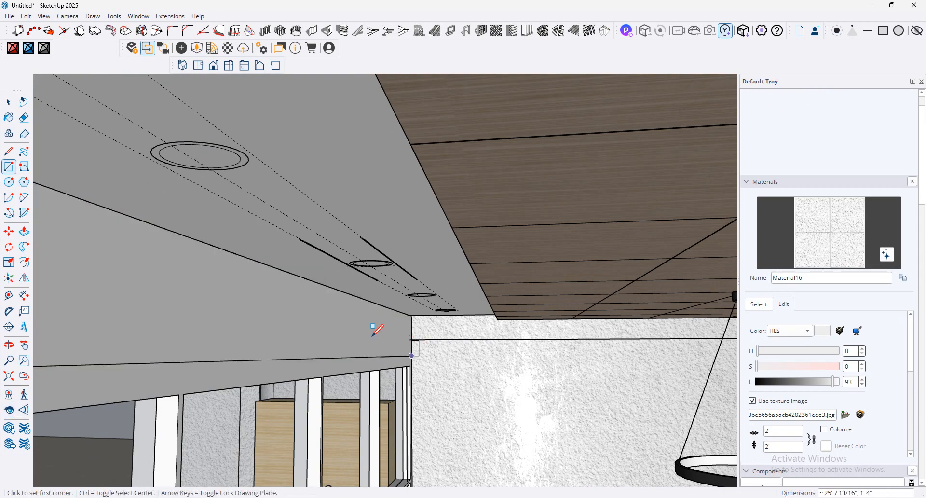
Step: Examine the tiled ceiling and the area above the glass partitions from inside the office room
middle_click_drag(374, 336, 594, 302)
scroll(329, 318, "down", 1)
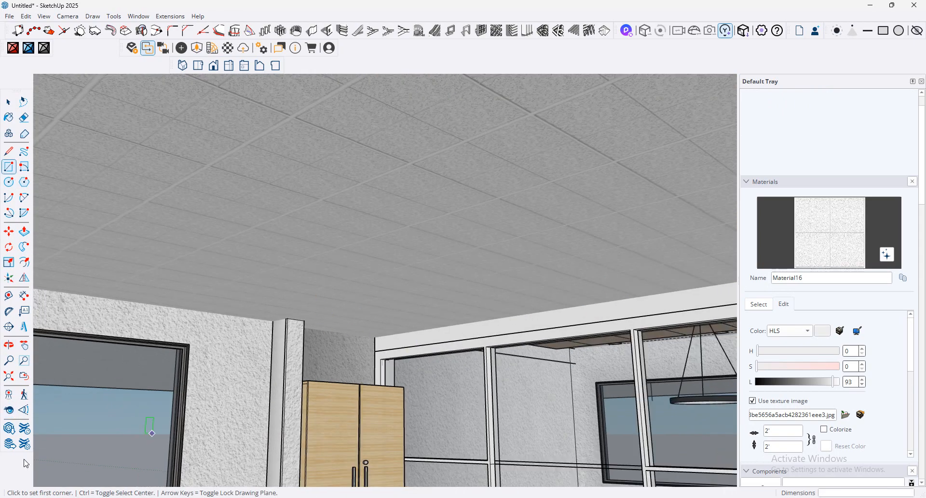
left_click(8, 410)
middle_click_drag(420, 364, 441, 244)
left_click_drag(440, 243, 446, 330)
scroll(446, 331, "up", 8)
middle_click_drag(352, 355, 550, 347)
left_click_drag(550, 348, 333, 280)
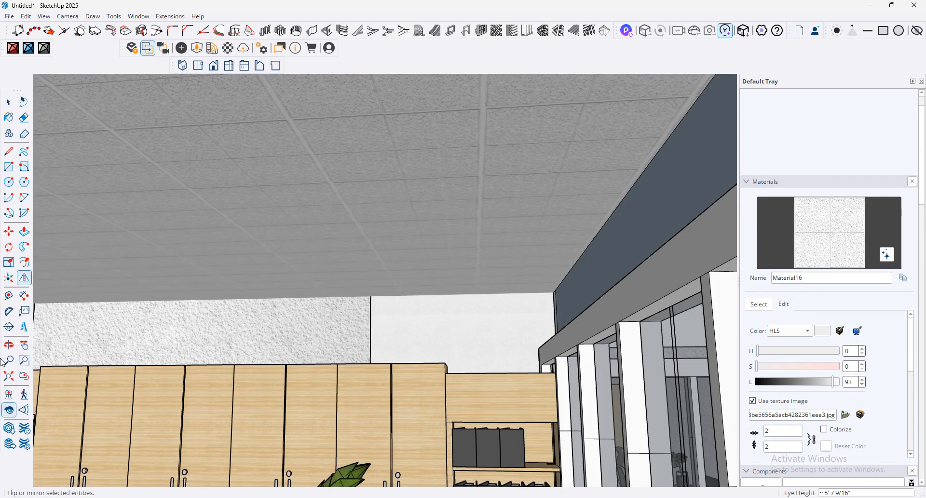
left_click_drag(250, 318, 265, 316)
middle_click_drag(265, 316, 369, 314)
left_click_drag(251, 289, 162, 261)
Step: Draw a rectangle covering the blue strip above the glass partition, from the frame's upper corner to the ceiling corner by the white column
left_click(27, 384)
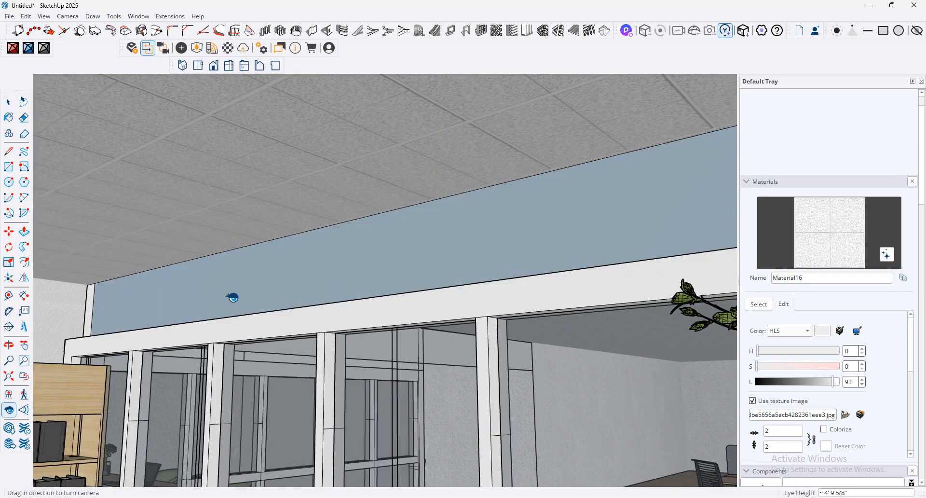
middle_click_drag(231, 293, 311, 302)
left_click_drag(8, 342, 38, 261)
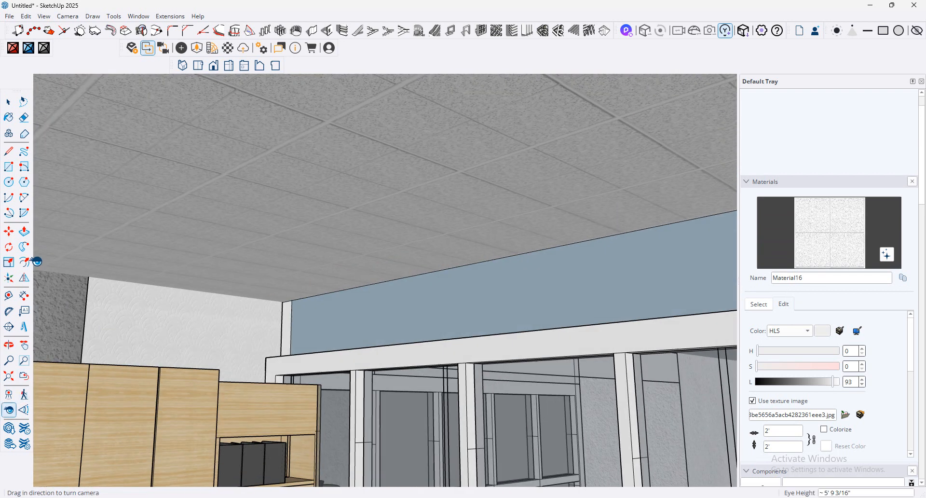
left_click(9, 168)
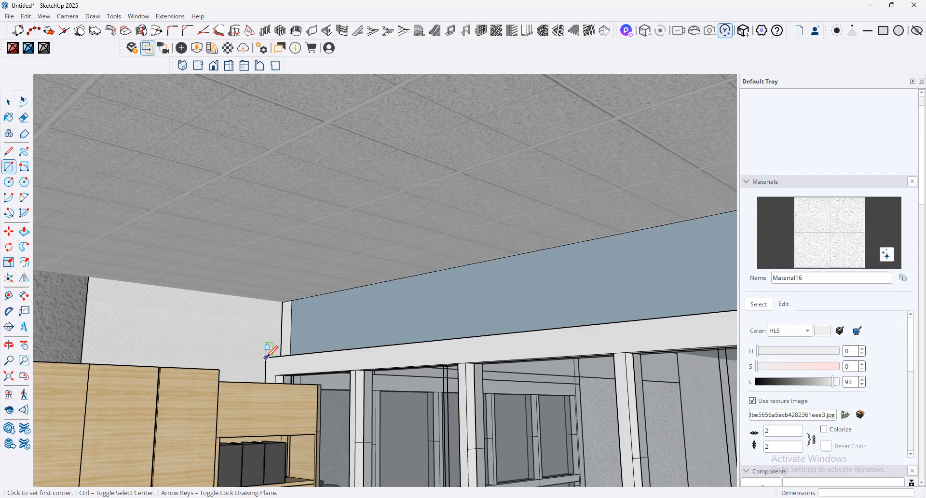
left_click(9, 411)
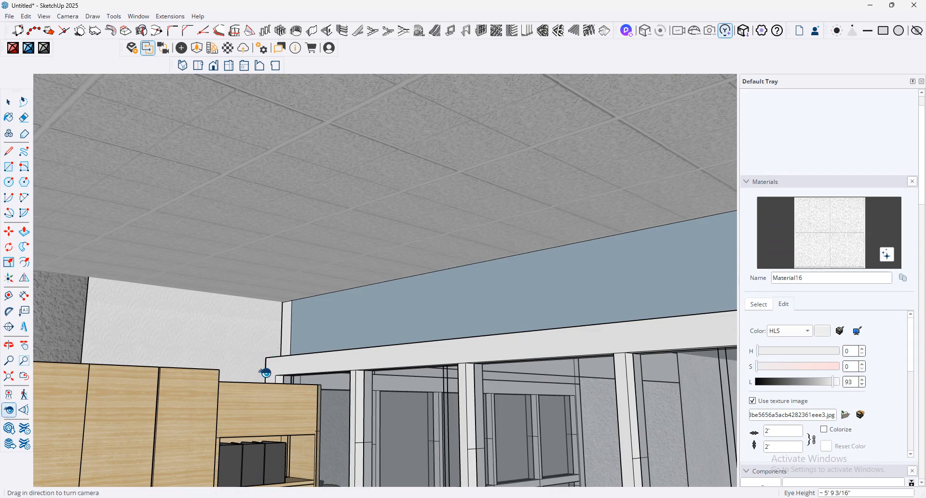
left_click_drag(314, 358, 534, 318)
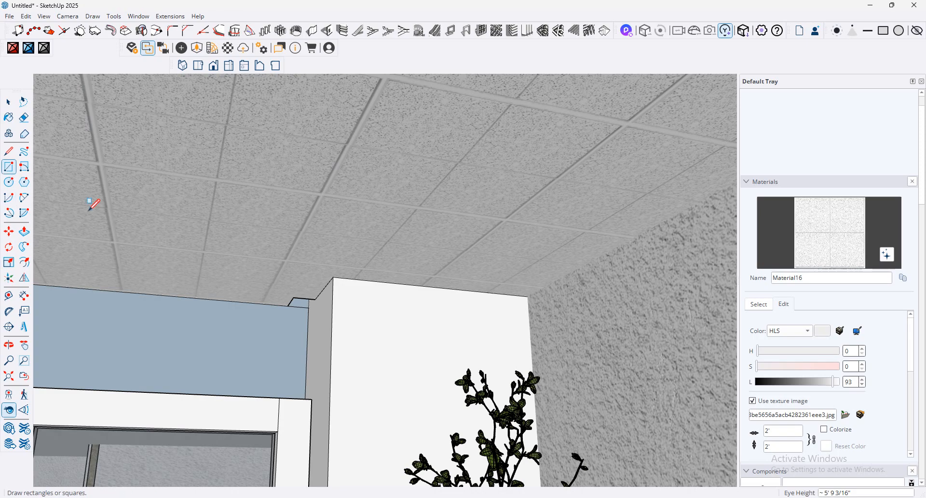
left_click(316, 299)
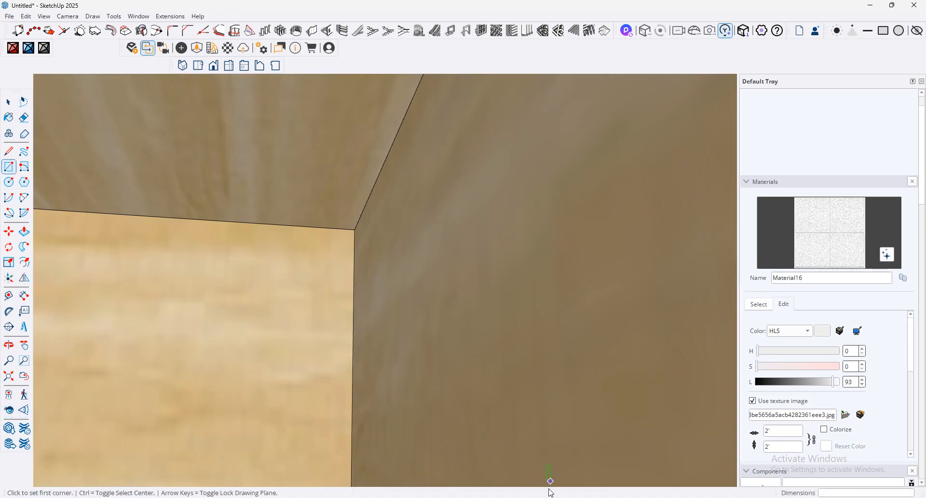
Step: Switch to 3D Warehouse in the browser and search the models for "ceiling"
left_click(552, 497)
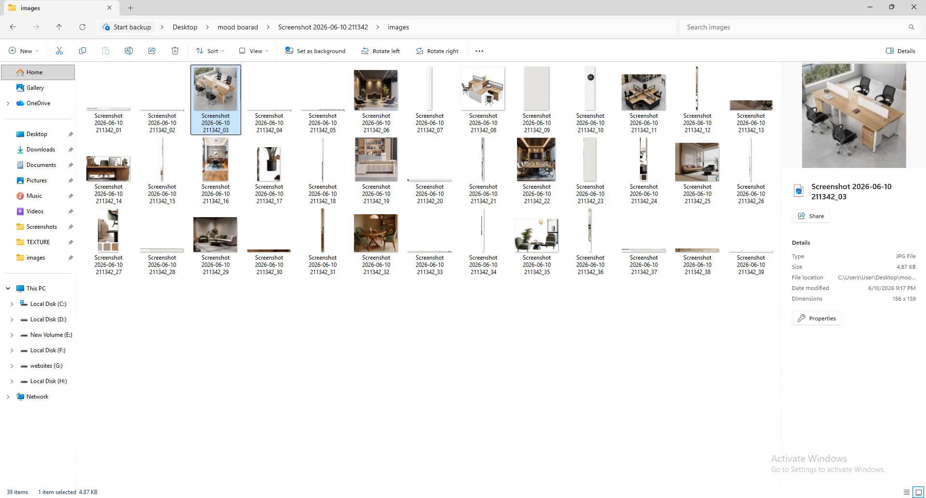
left_click(552, 497)
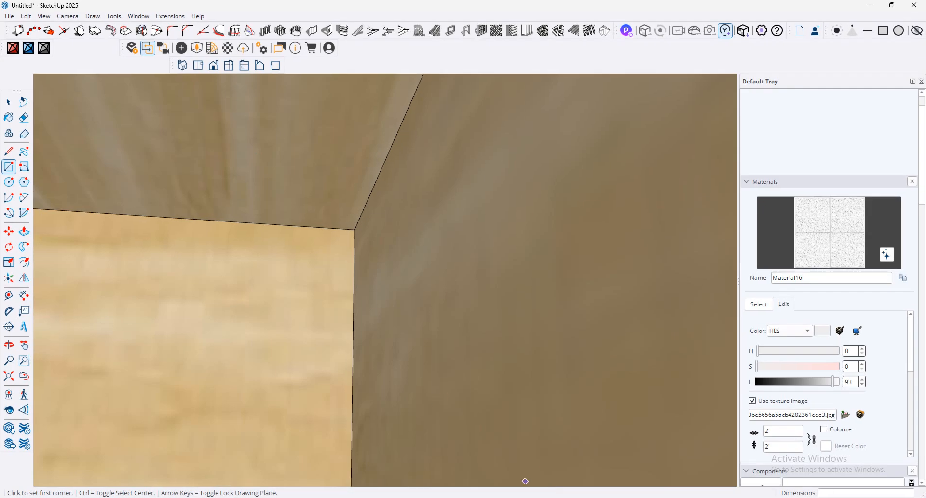
left_click(531, 497)
left_click(206, 8)
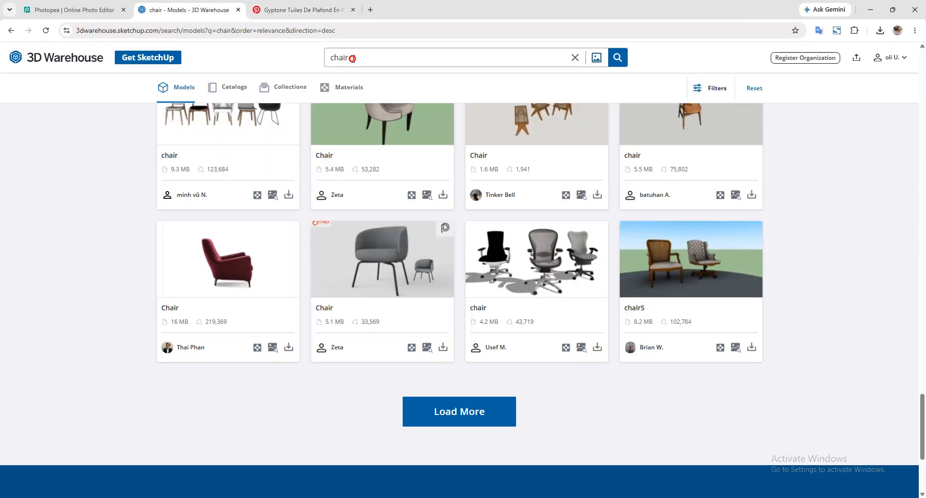
double_click(352, 58)
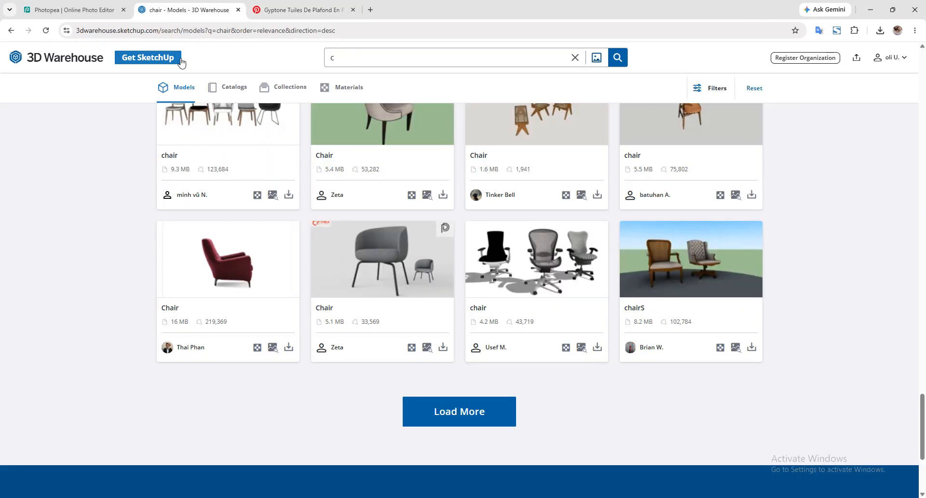
type("ceiling")
key("Return")
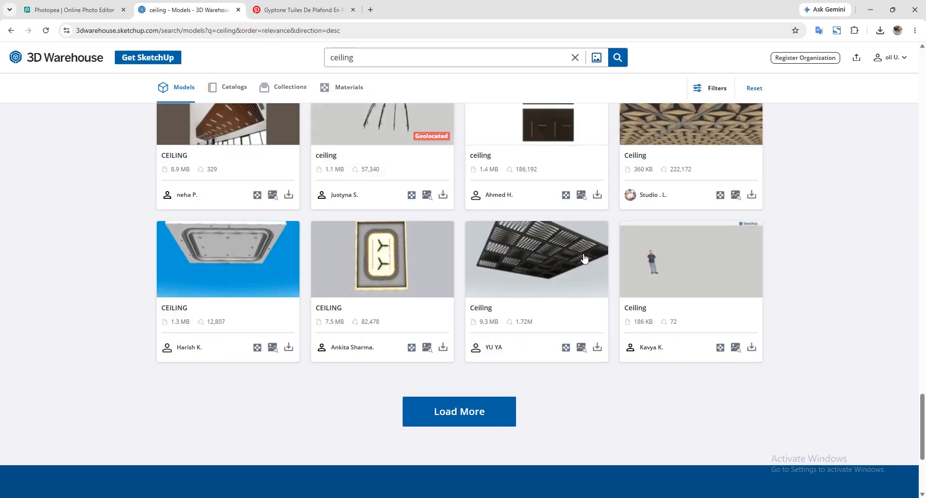
Step: Look through the ceiling model results for a suitable ceiling or ceiling fixture
scroll(577, 217, "down", 3)
scroll(567, 194, "up", 10)
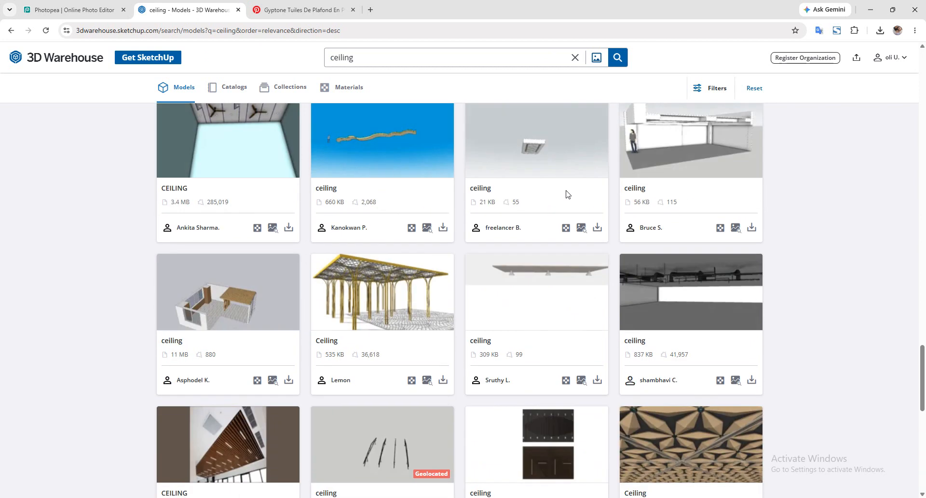
scroll(567, 194, "up", 4)
scroll(567, 194, "up", 2)
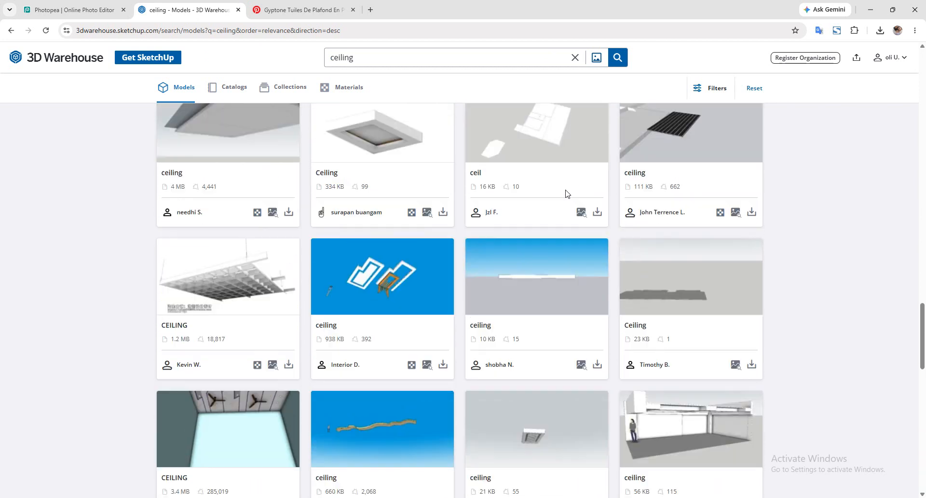
scroll(568, 194, "up", 3)
scroll(567, 194, "up", 3)
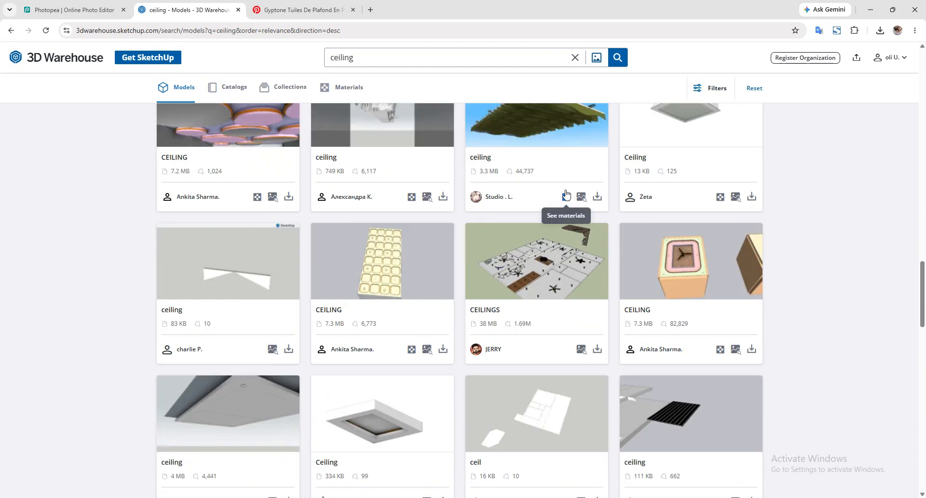
scroll(567, 194, "up", 6)
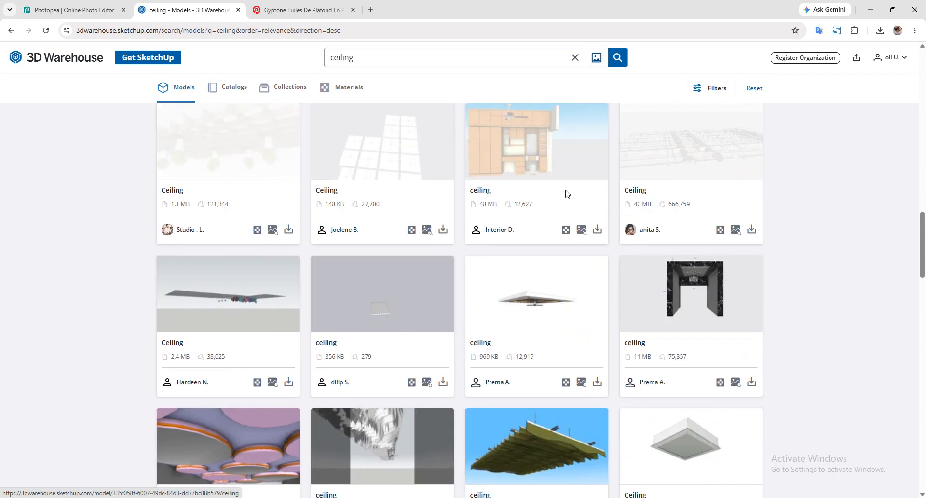
scroll(567, 193, "up", 5)
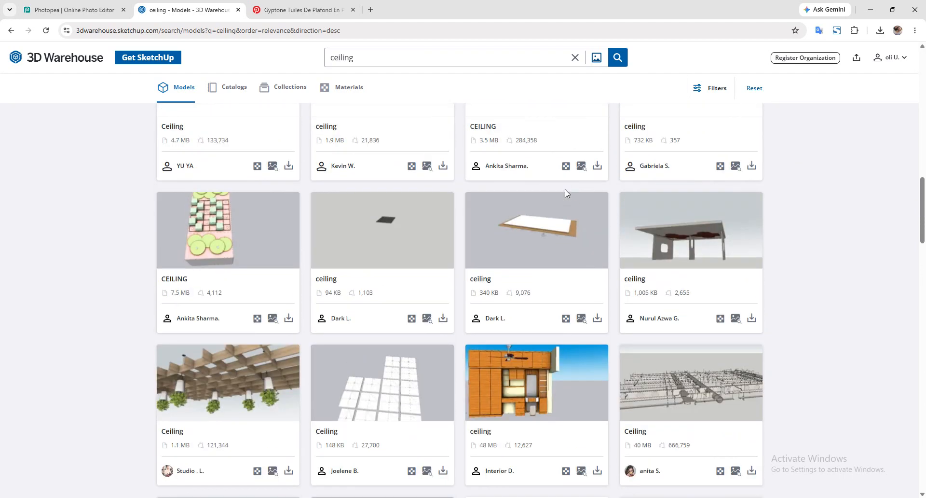
scroll(637, 255, "up", 3)
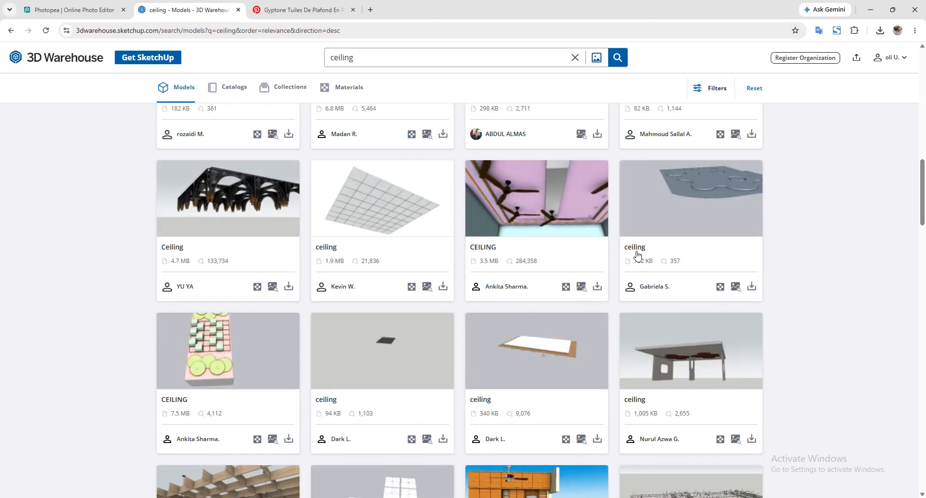
scroll(637, 255, "up", 6)
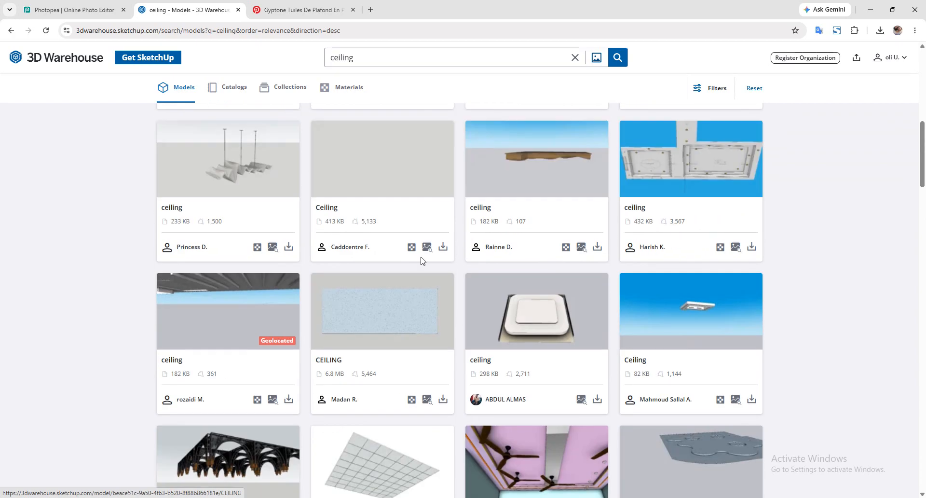
scroll(420, 260, "up", 2)
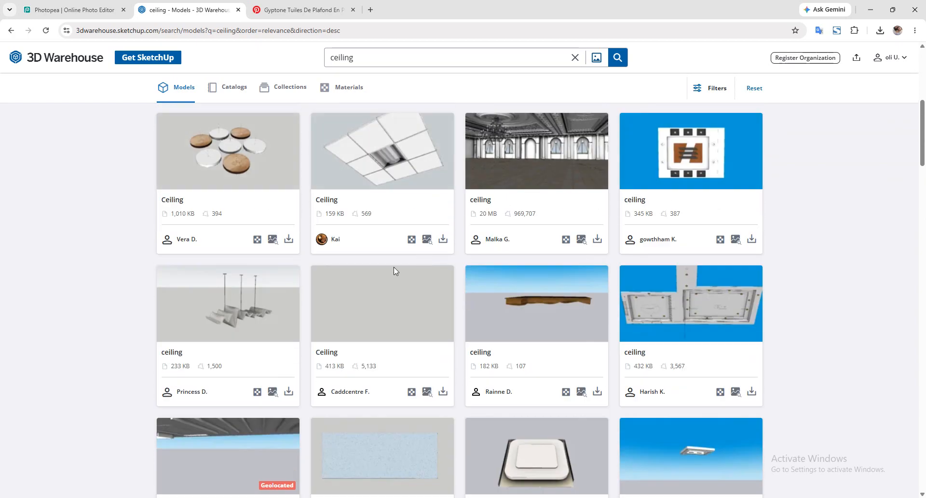
scroll(345, 285, "up", 3)
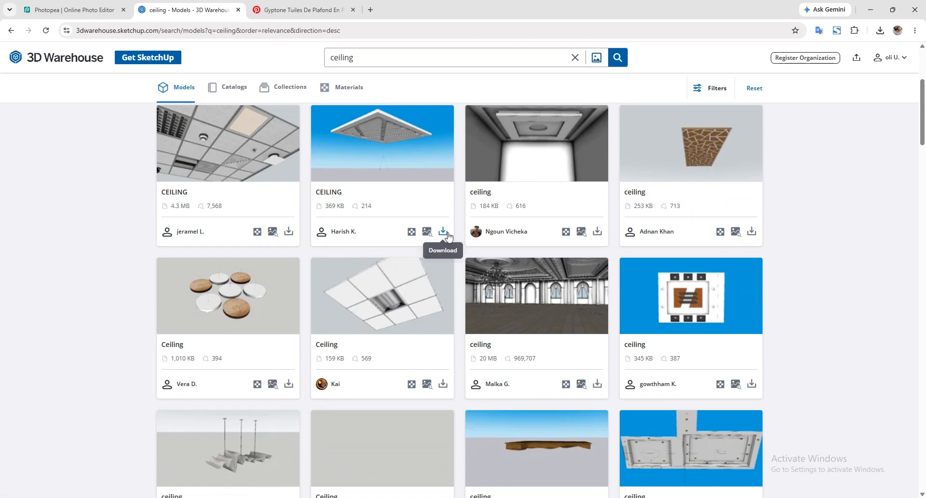
scroll(408, 204, "up", 4)
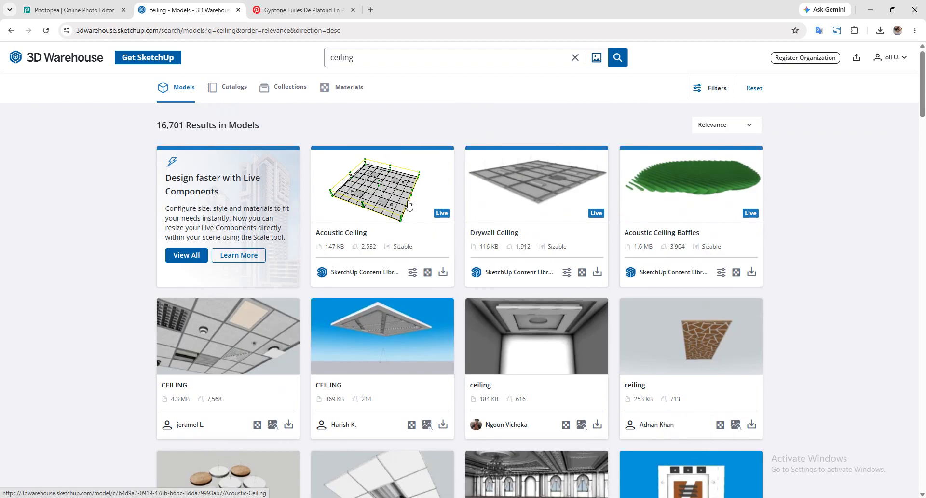
Step: Download the 369 KB CEILING model with the square panel as a SketchUp file, then return to SketchUp
scroll(409, 205, "down", 2)
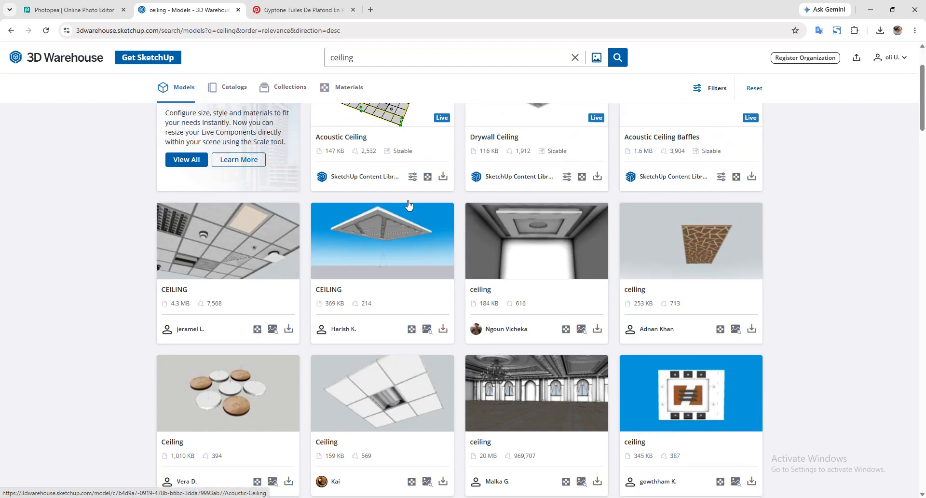
left_click(443, 328)
left_click(463, 353)
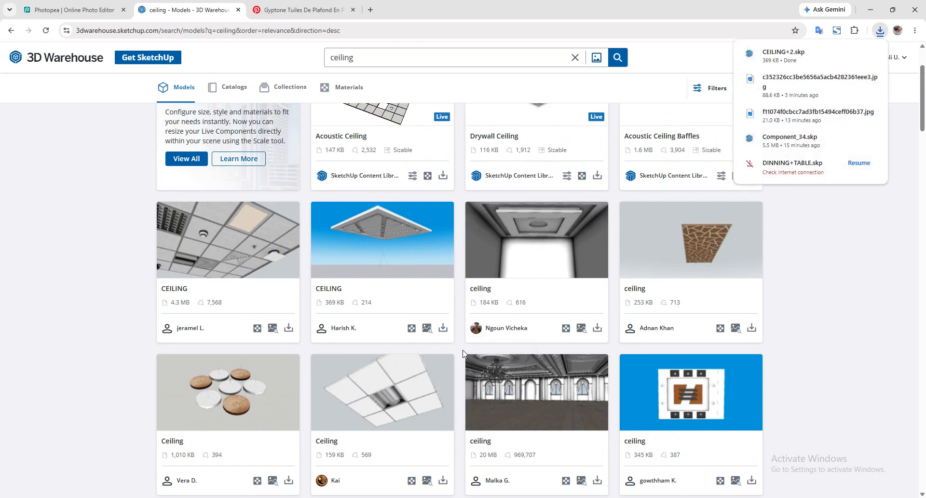
scroll(486, 351, "down", 10)
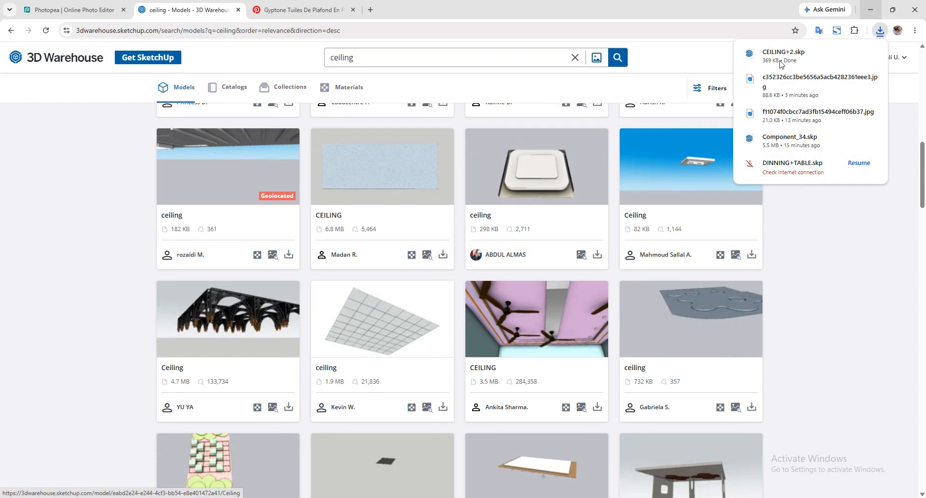
scroll(494, 267, "down", 4)
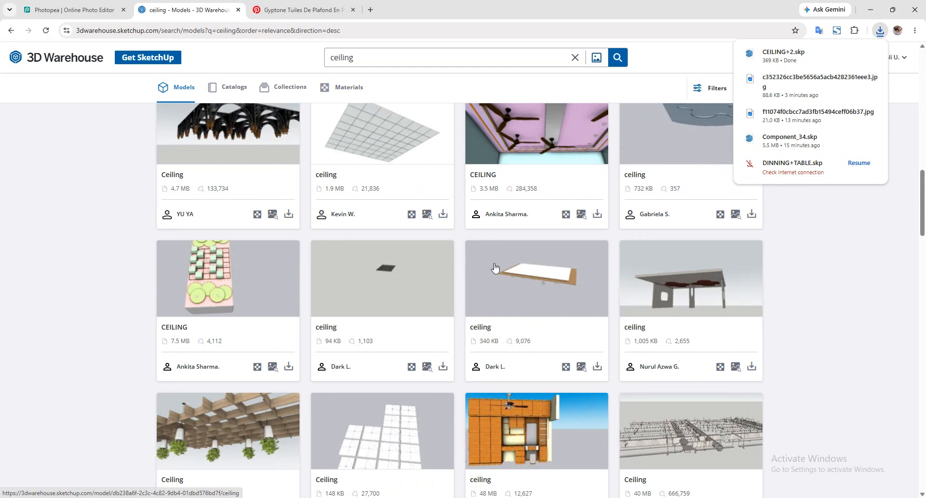
left_click(871, 10)
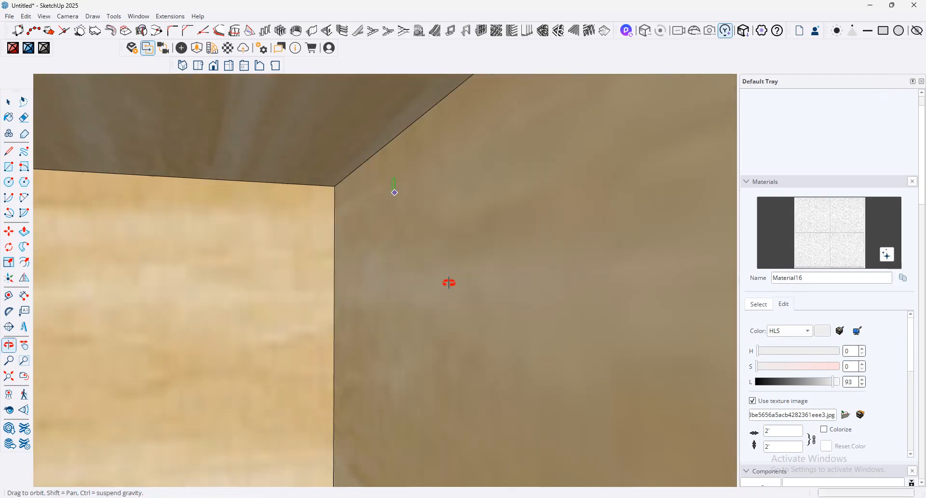
Step: Import the CEILING+2 SketchUp model from the Downloads folder
middle_click_drag(449, 283, 117, 348)
key("r")
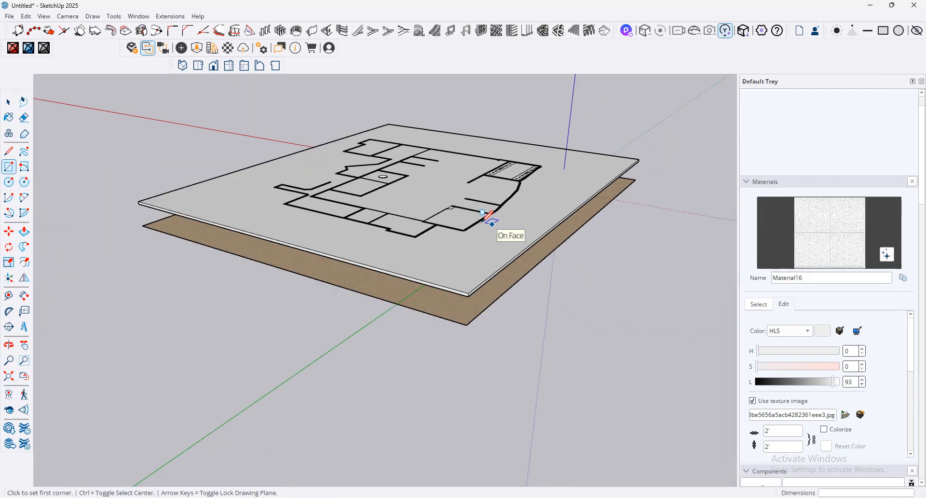
middle_click_drag(496, 167, 638, 304)
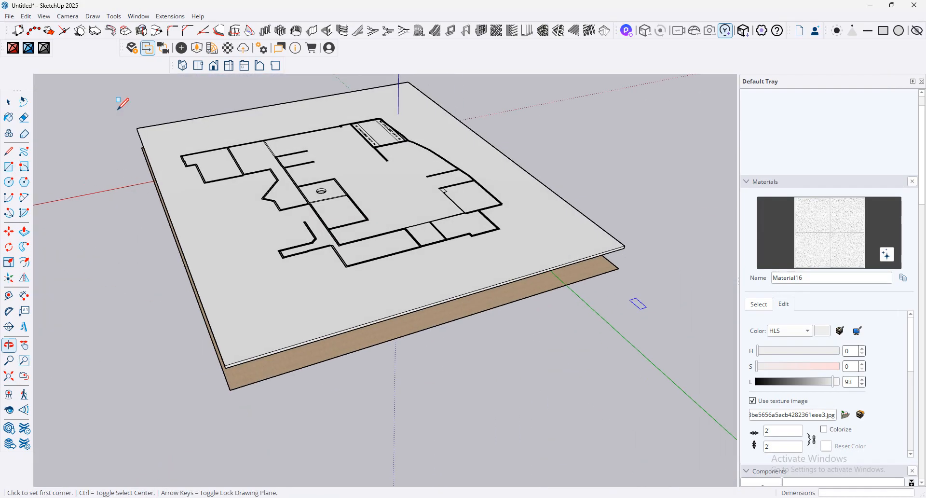
left_click(9, 16)
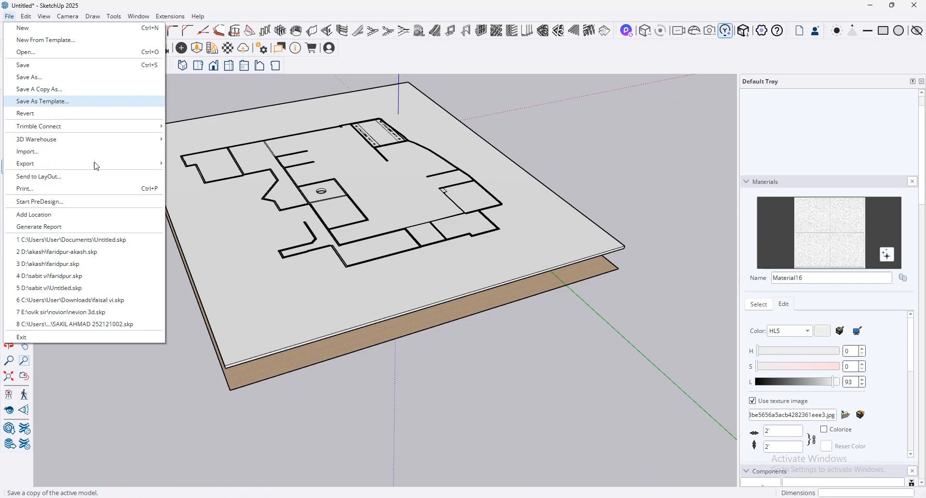
left_click(68, 148)
left_click(41, 121)
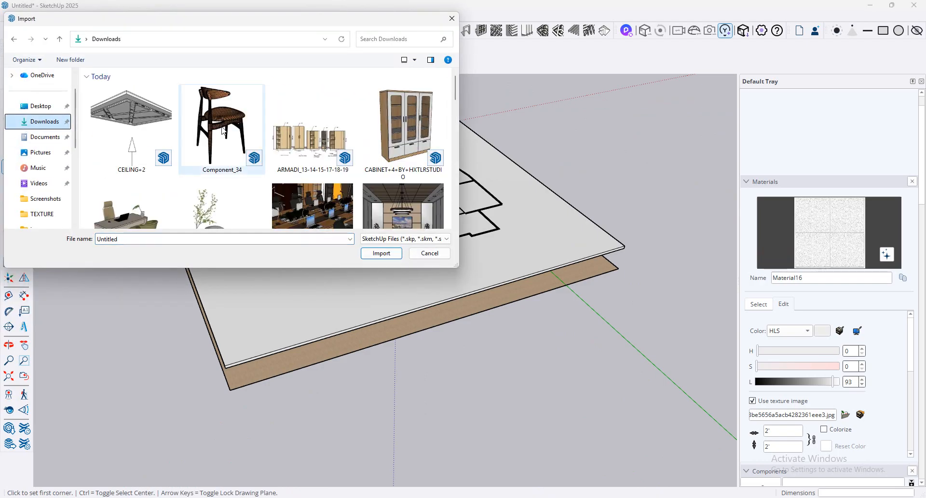
double_click(143, 116)
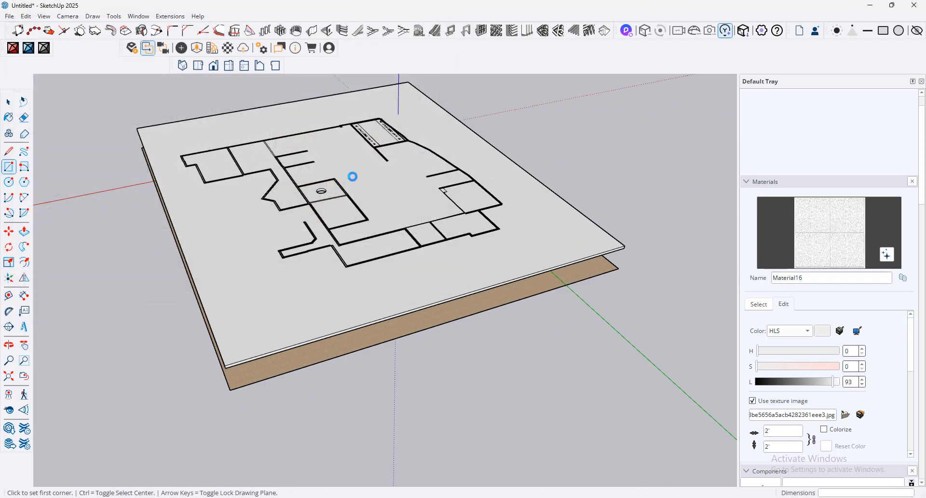
Step: Place the imported ceiling component on the roof slab over the corner room, beside the room's small notch
scroll(352, 177, "up", 3)
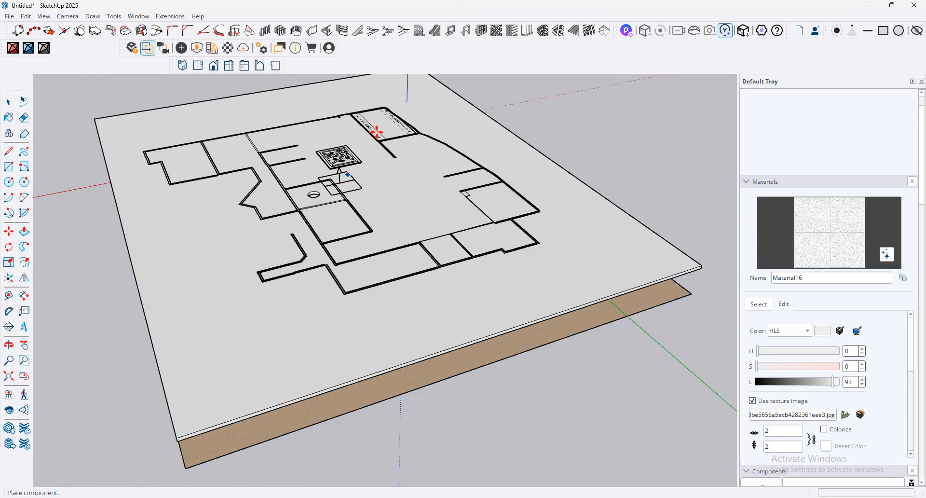
middle_click_drag(377, 132, 526, 241)
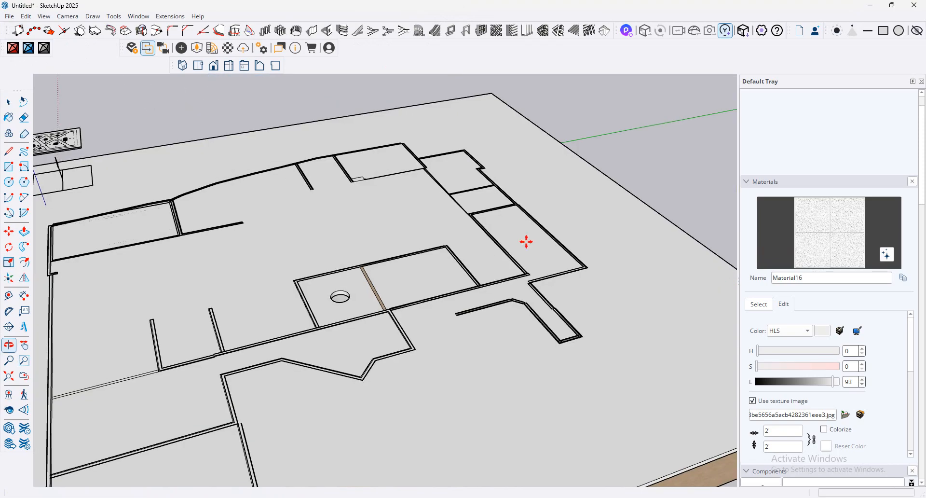
left_click(349, 183)
left_click(354, 181)
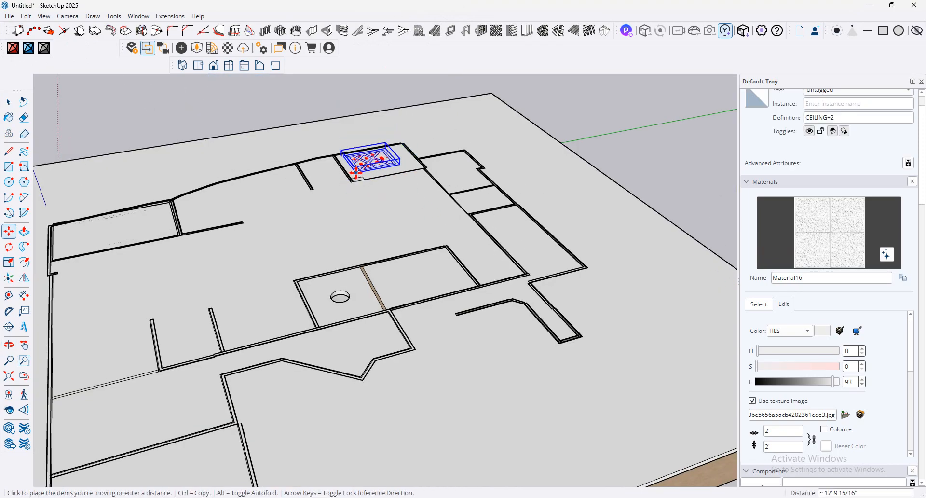
left_click(354, 174)
Step: Move the ceiling component so its lower corner meets the corner where the glass partition line joins the room's wall
middle_click_drag(337, 196, 66, 234)
left_click(9, 262)
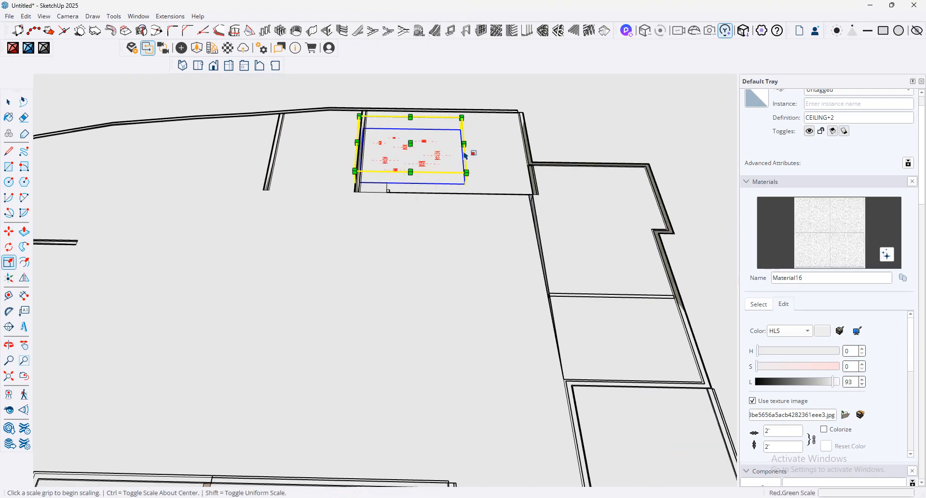
scroll(458, 151, "up", 1)
middle_click_drag(459, 150, 518, 223)
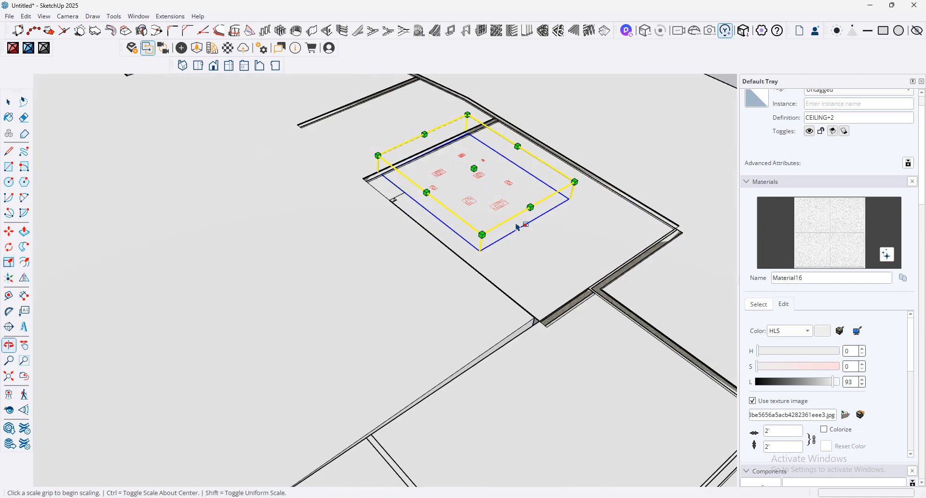
scroll(534, 205, "up", 2)
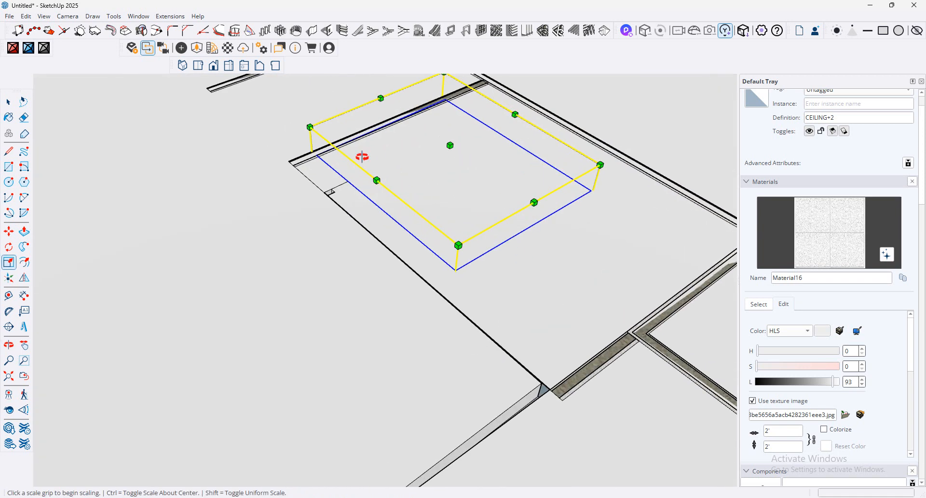
middle_click_drag(362, 156, 545, 159)
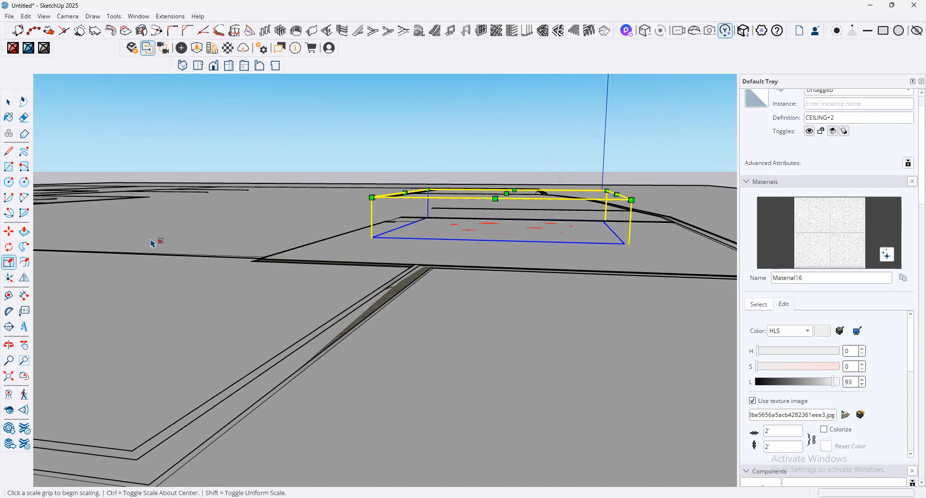
left_click(10, 230)
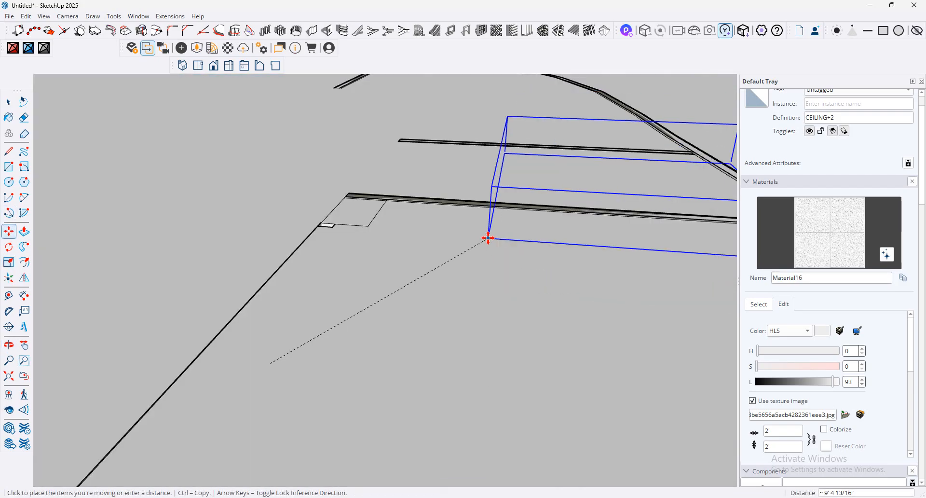
scroll(329, 234, "down", 4)
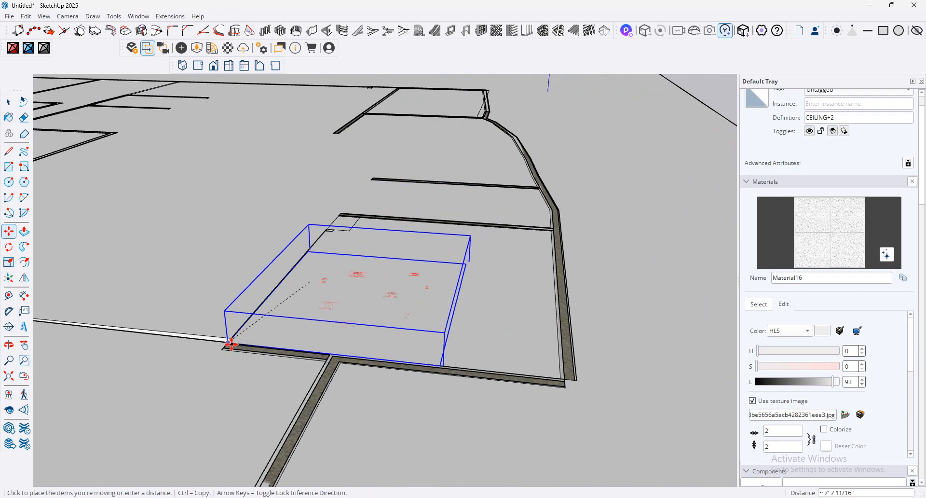
left_click(227, 342)
Step: Lower the ceiling component vertically until its upper corner sits at the level of the slab surface
left_click(14, 266)
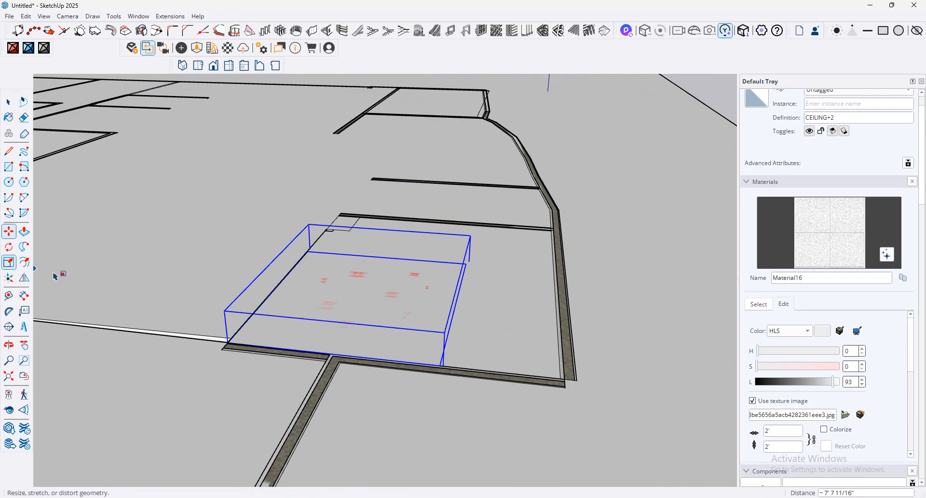
middle_click_drag(364, 214, 286, 212)
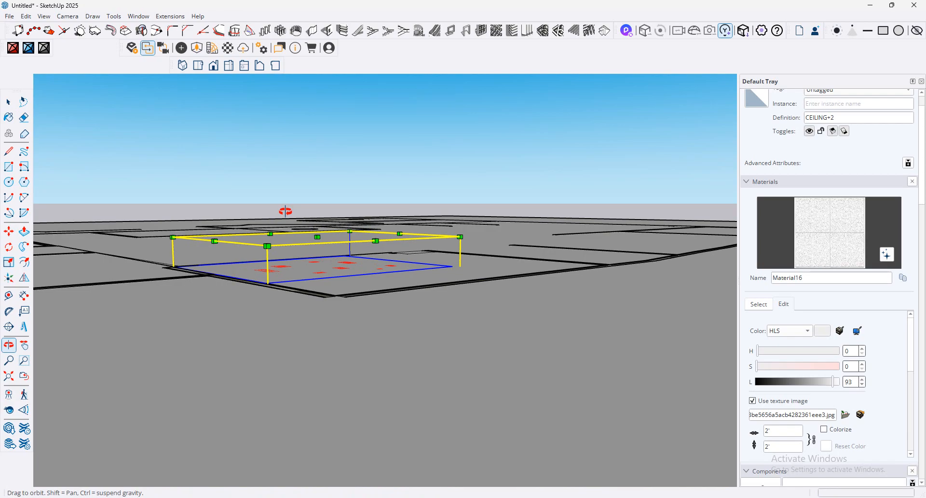
left_click(9, 231)
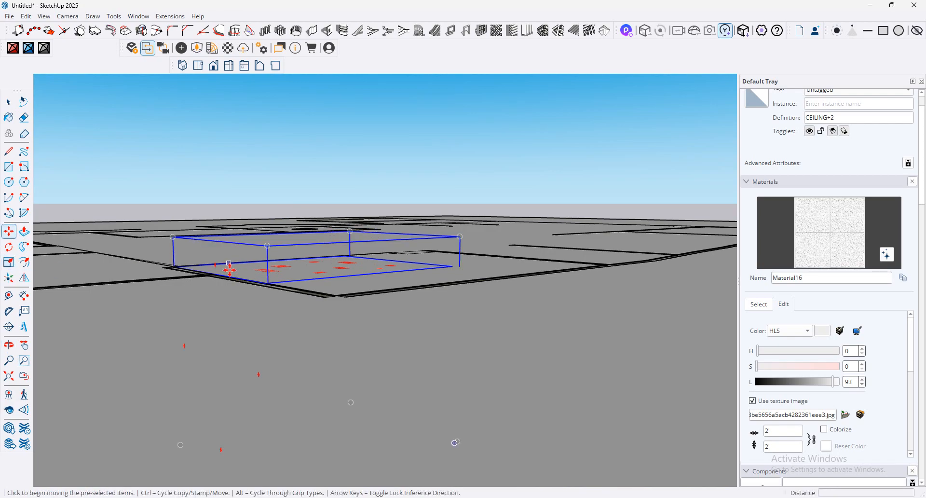
left_click(268, 246)
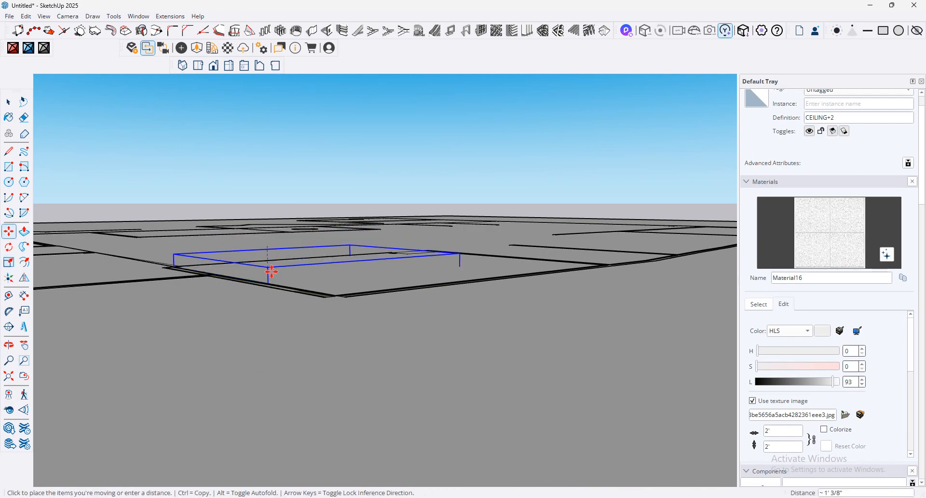
left_click(269, 284)
Step: Examine from inside the office how the ceiling component sits relative to the existing ceiling, cabinets and glass partition
middle_click_drag(337, 279, 660, 166)
middle_click_drag(542, 298, 400, 404)
scroll(131, 405, "up", 4)
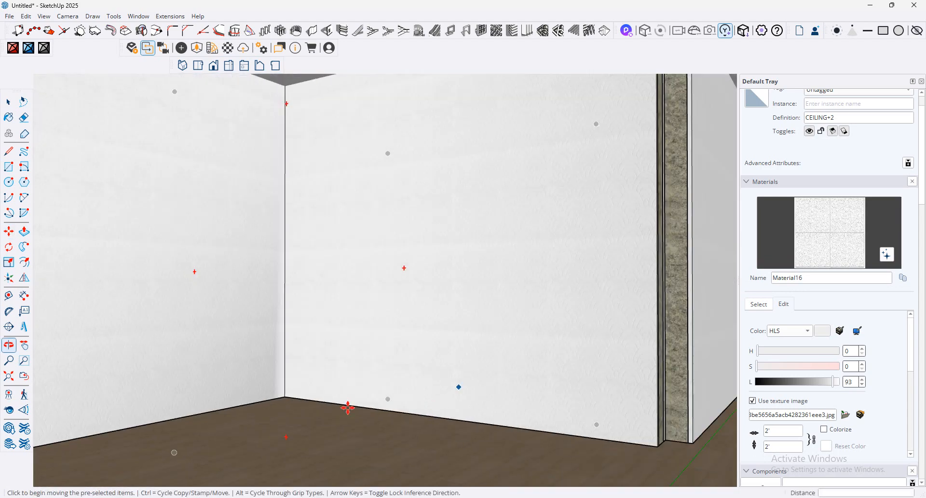
middle_click_drag(430, 295, 670, 274)
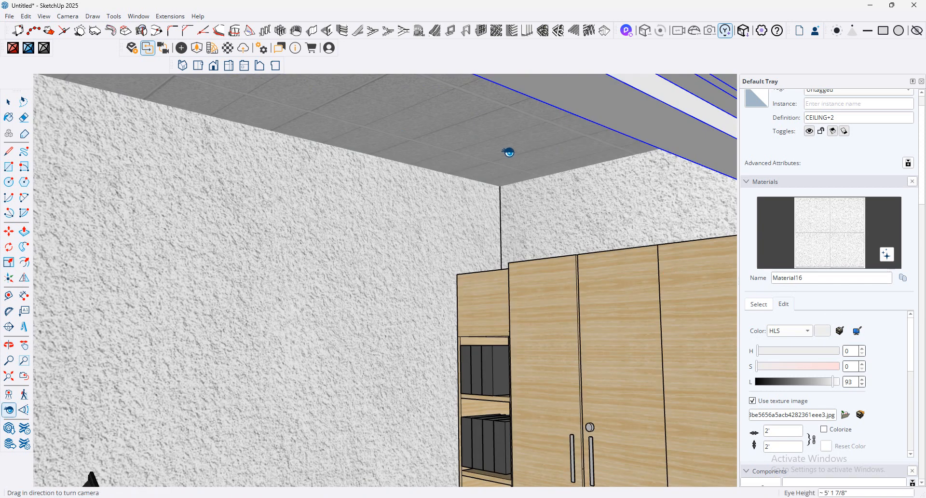
middle_click_drag(509, 152, 622, 201)
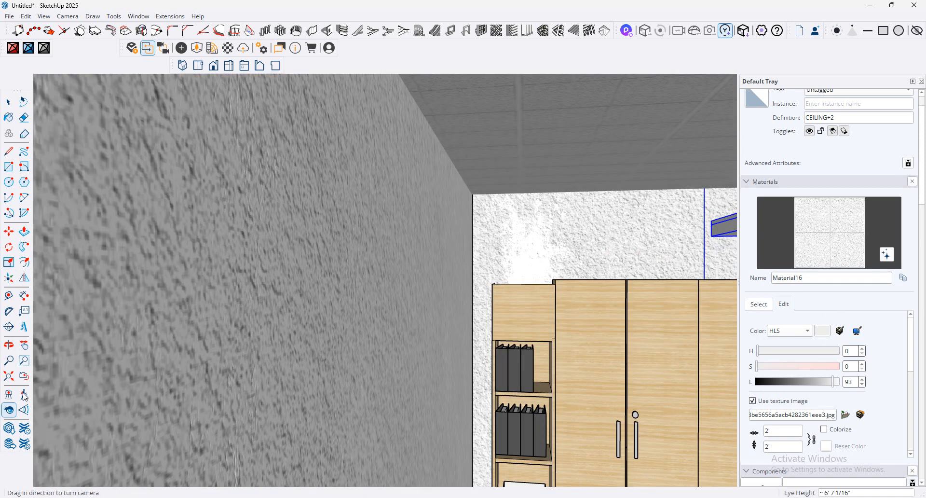
left_click_drag(114, 394, 774, 263)
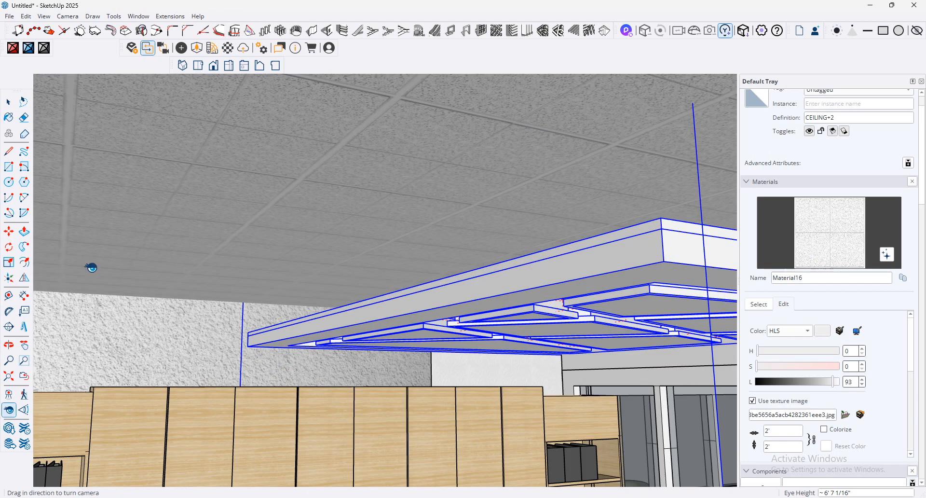
middle_click_drag(453, 244, 419, 289)
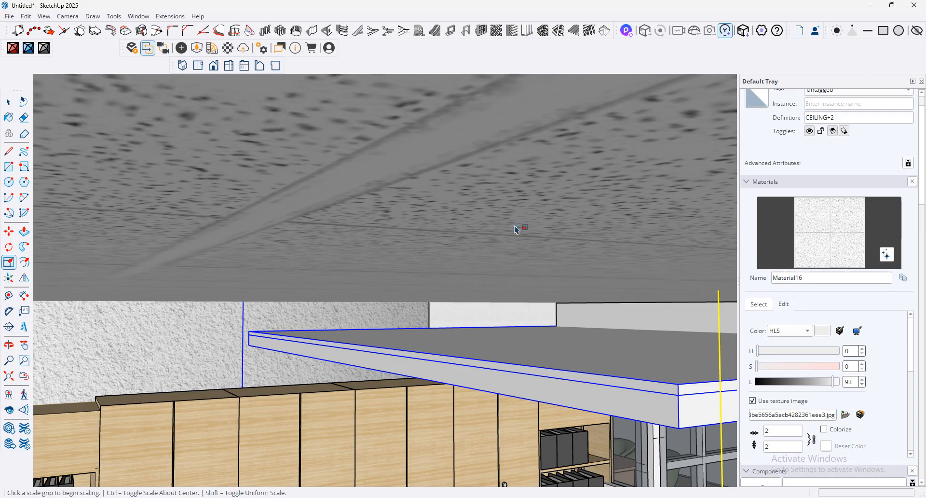
left_click(9, 410)
left_click_drag(242, 293, 427, 384)
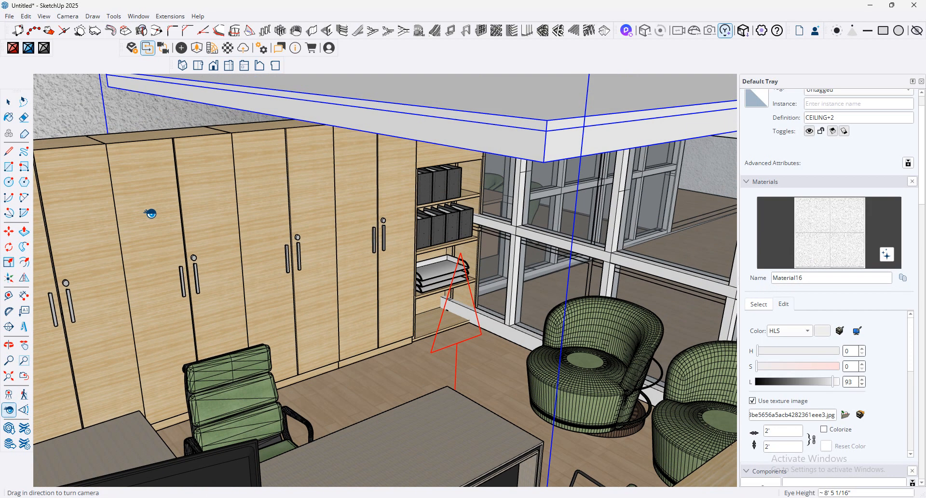
Step: Open the ceiling component and delete the arrow and the outline rectangle beneath the ceiling panel
left_click(8, 102)
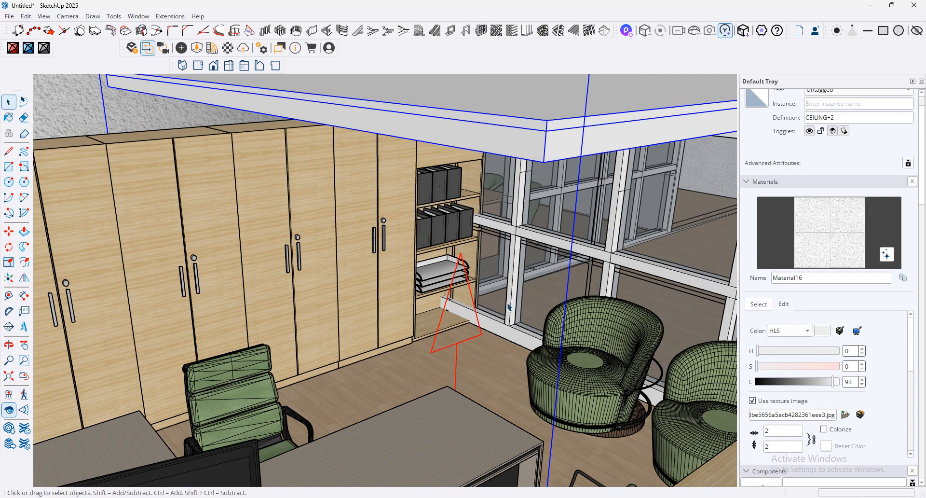
double_click(470, 286)
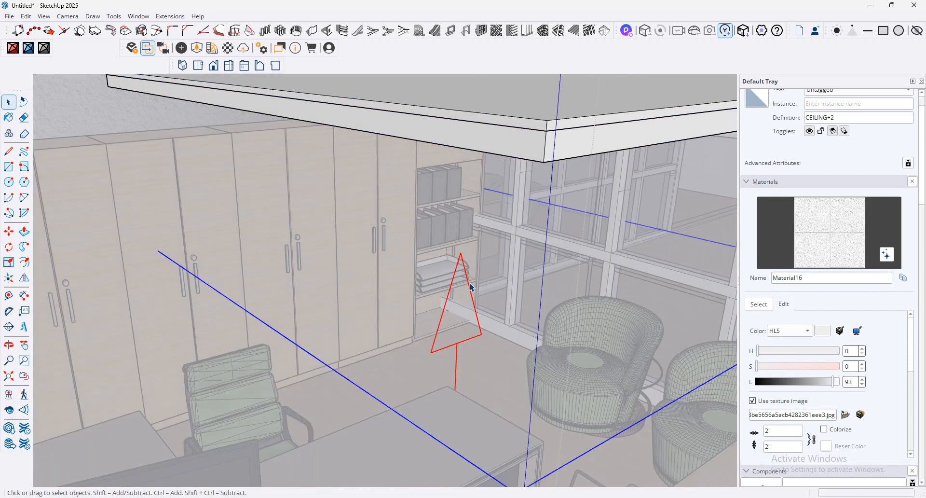
left_click(394, 252)
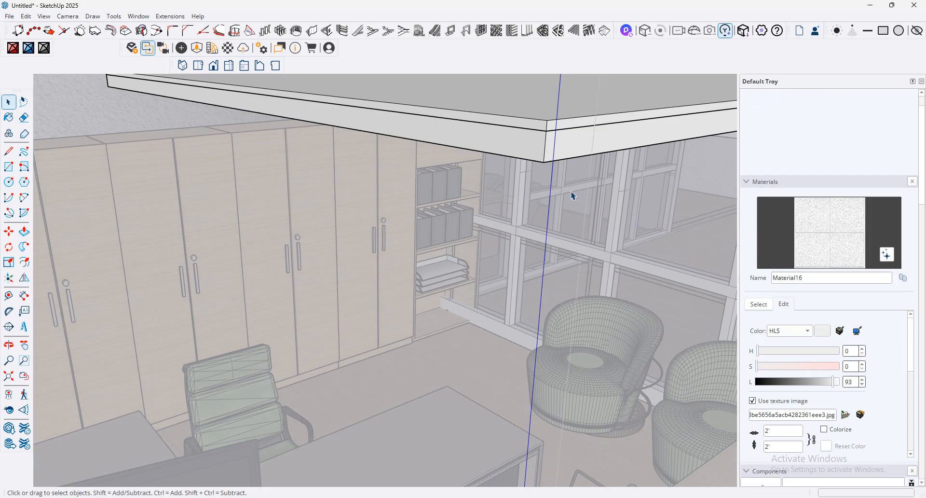
double_click(602, 232)
left_click(598, 216)
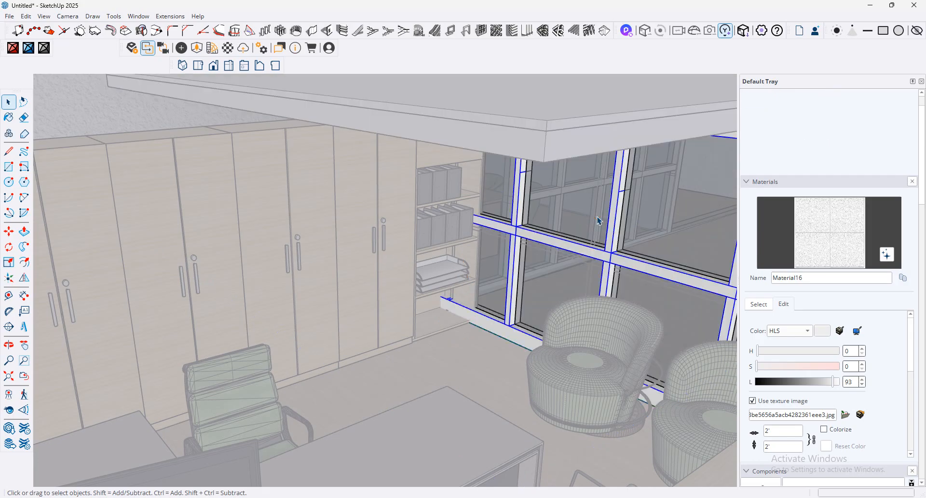
double_click(604, 147)
left_click(364, 193)
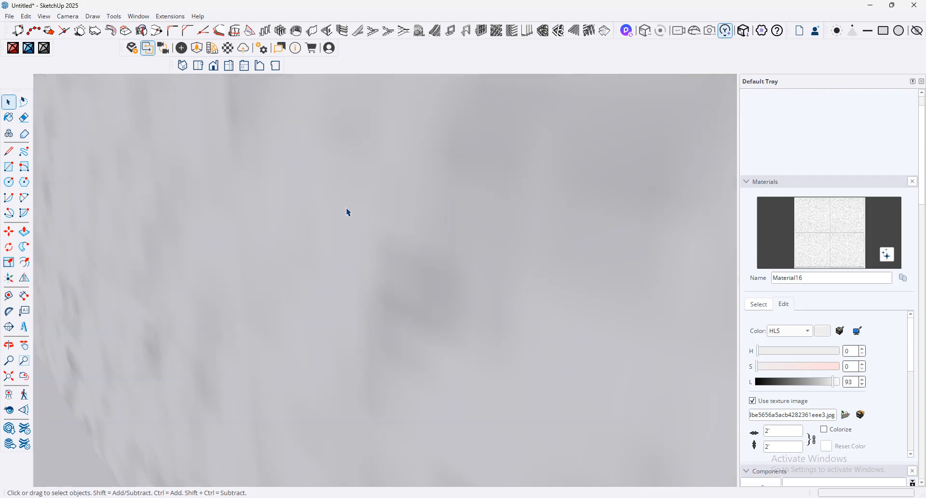
left_click(18, 375)
middle_click_drag(312, 263, 296, 229)
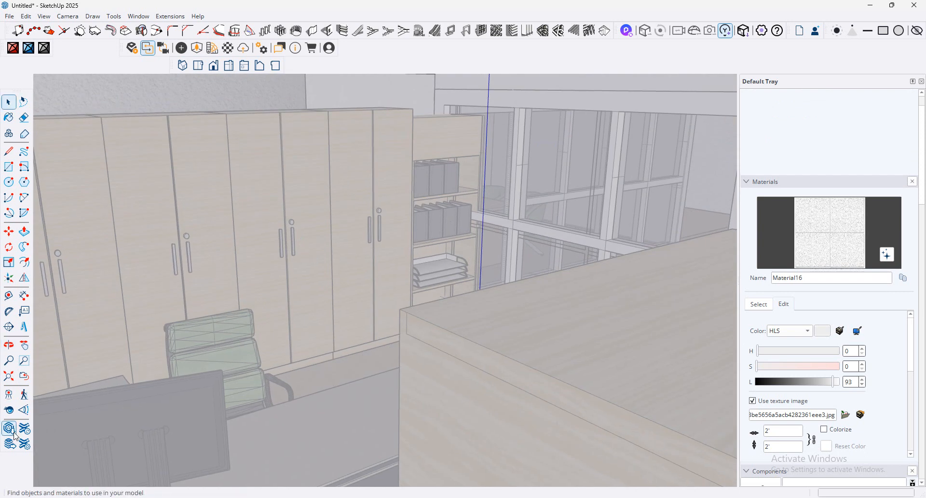
Step: Scale the ceiling component outward from one side by about 1.5 to stretch it toward the corner room's wall line
left_click(9, 411)
left_click_drag(110, 362, 245, 236)
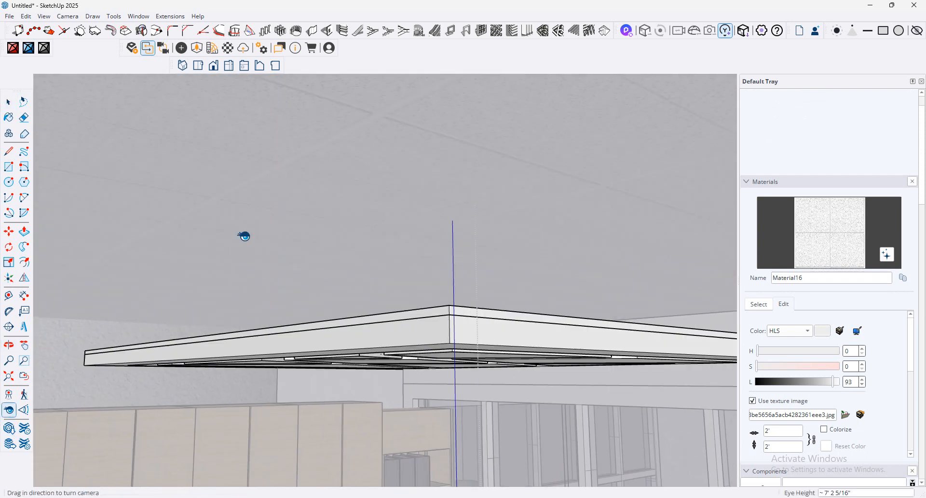
left_click(8, 263)
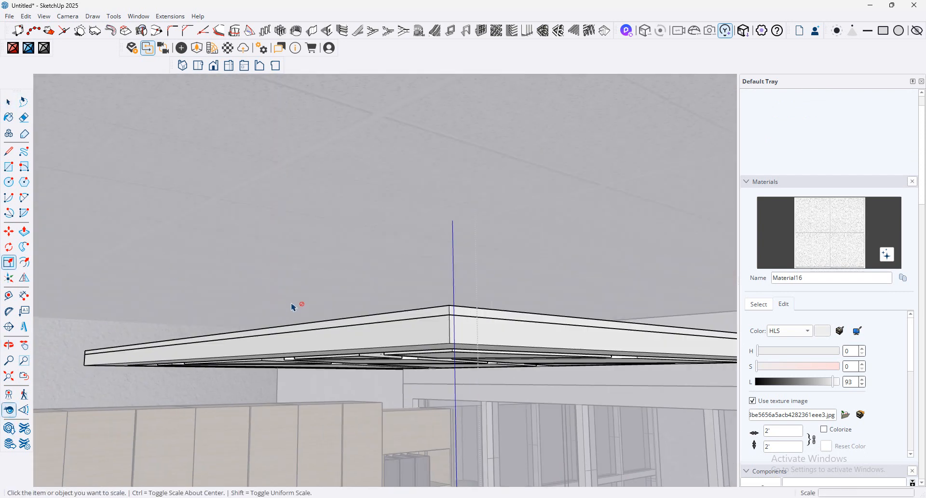
left_click(213, 349)
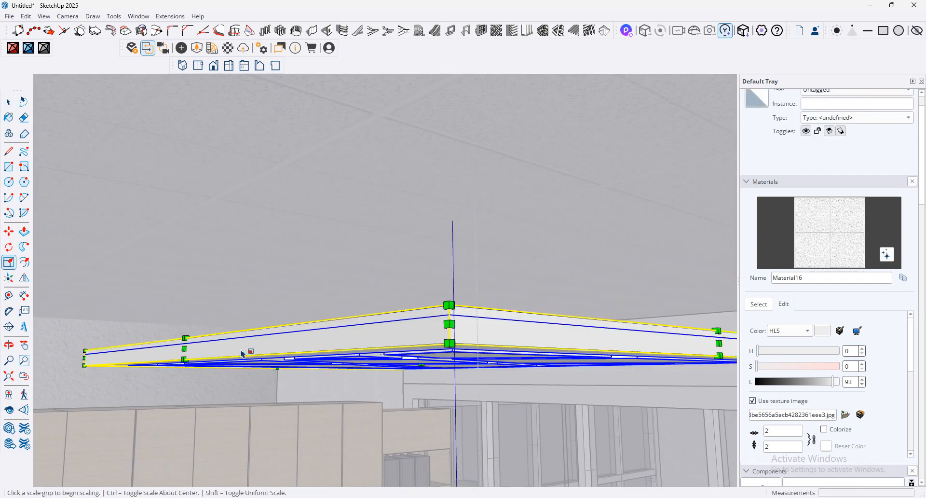
left_click(184, 349)
scroll(123, 338, "down", 1)
middle_click_drag(123, 338, 370, 351)
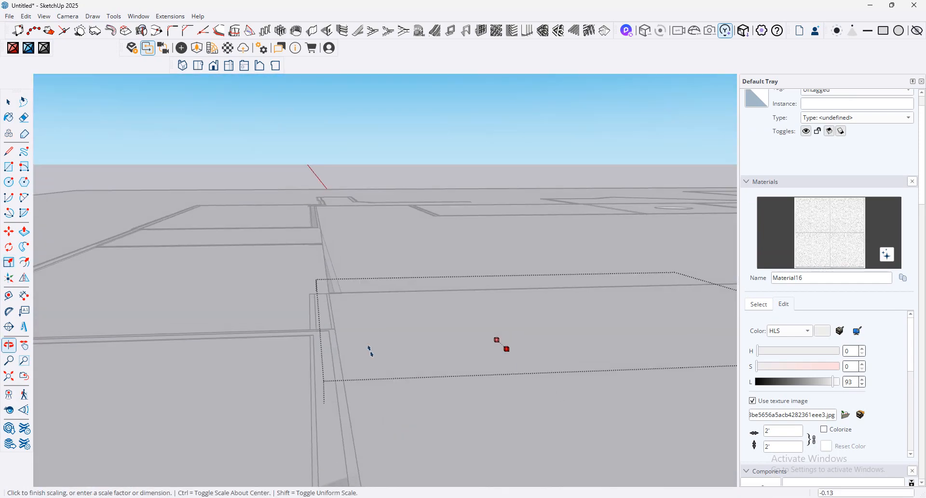
scroll(369, 348, "down", 2)
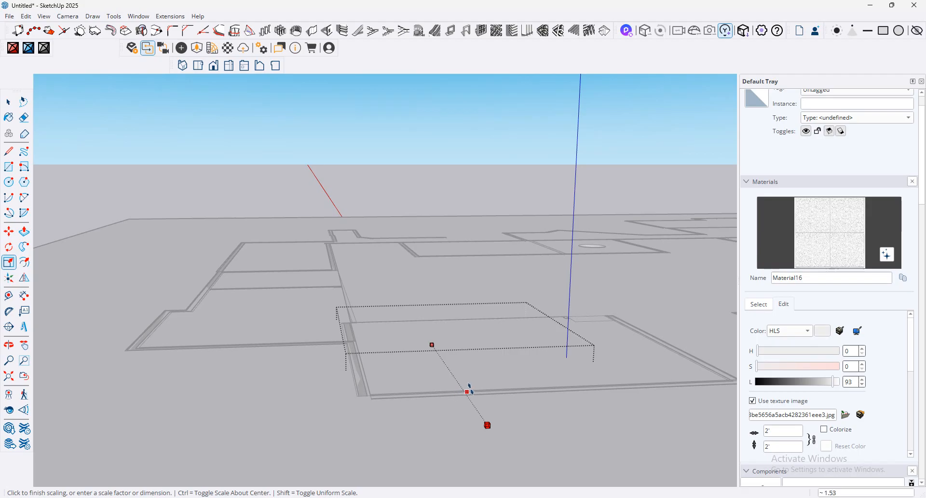
left_click(464, 387)
Step: Scale the ceiling component in the perpendicular horizontal direction by about 1.49, extending it toward the room's wall with the door opening
middle_click_drag(555, 358, 318, 358)
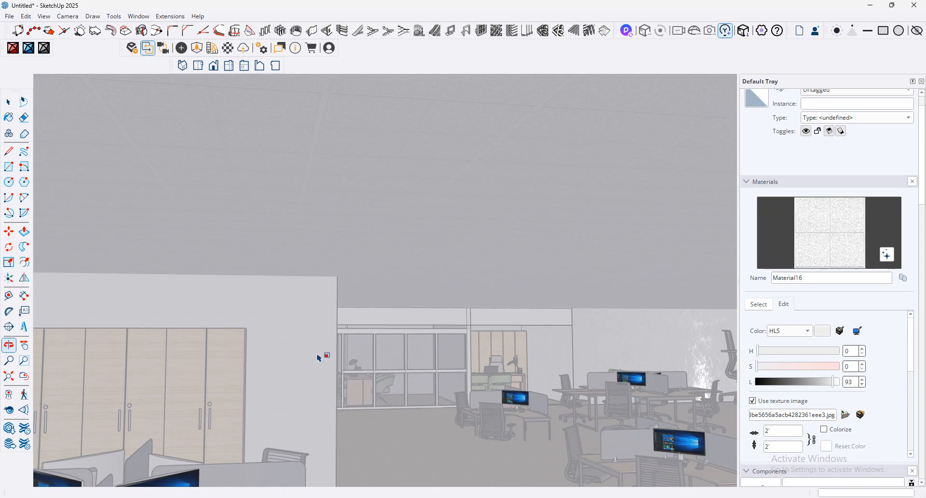
scroll(333, 355, "up", 8)
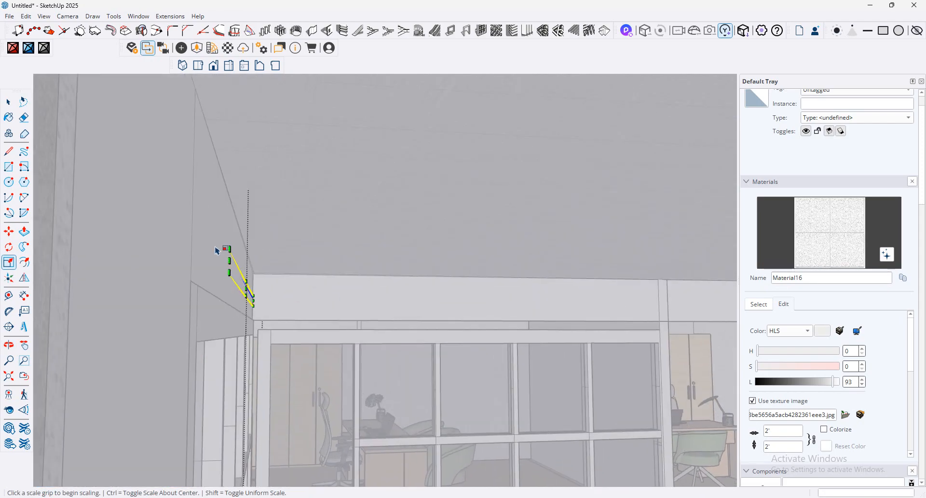
middle_click_drag(216, 250, 422, 274)
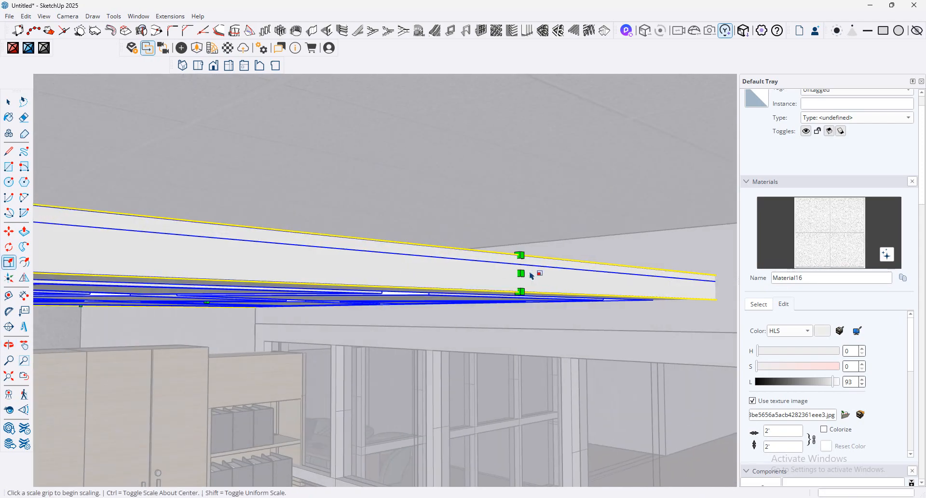
left_click(519, 274)
middle_click_drag(517, 269, 613, 401)
scroll(515, 285, "down", 6)
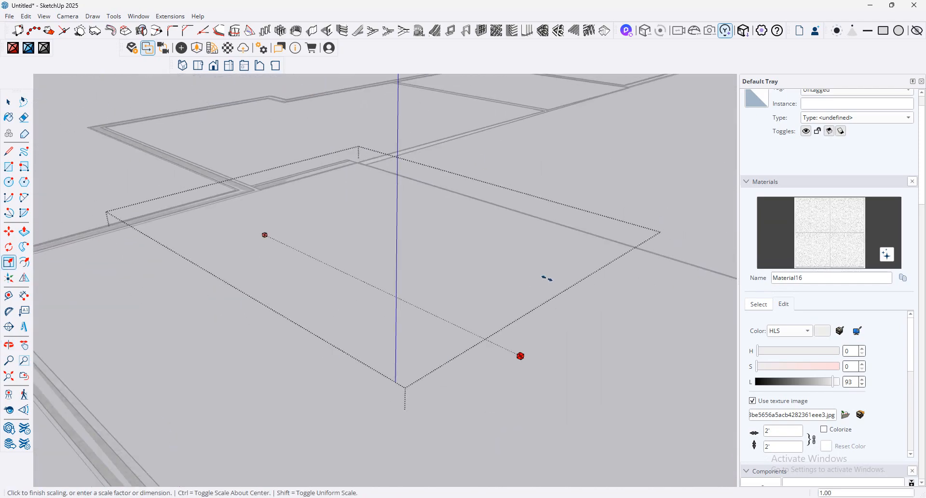
scroll(550, 282, "down", 2)
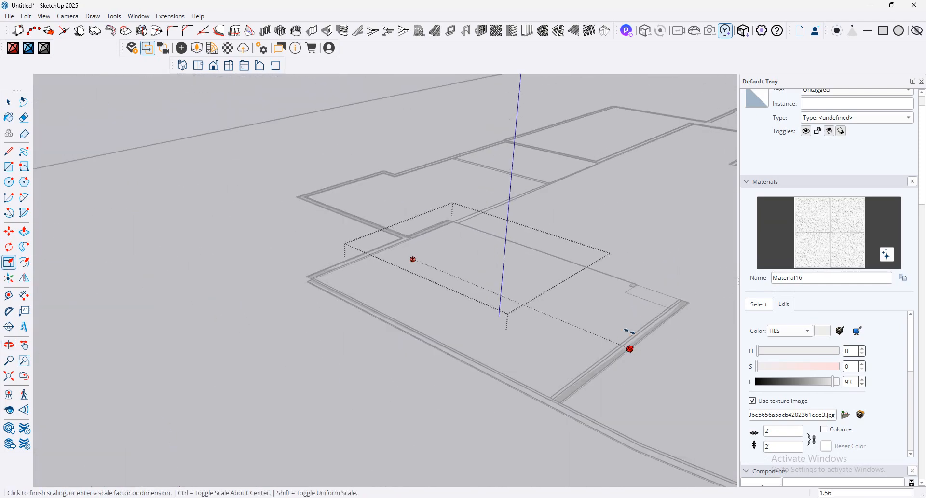
left_click(618, 344)
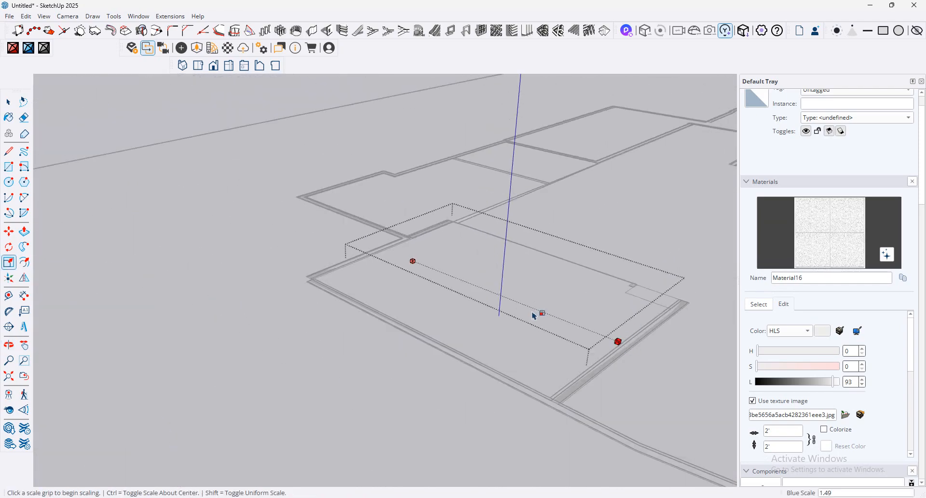
Step: Look around the open office interior to examine the walls, door and workstations
middle_click_drag(493, 314, 655, 280)
scroll(437, 265, "up", 5)
middle_click_drag(348, 397, 396, 421)
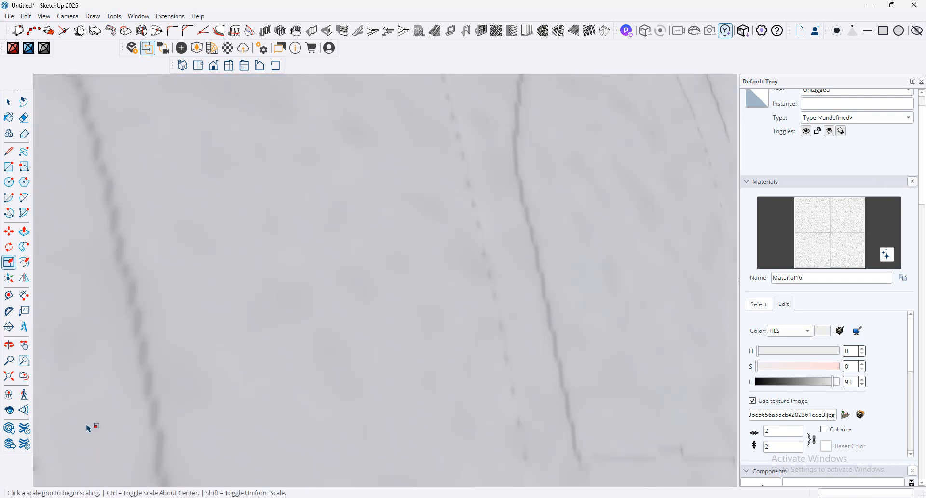
left_click(8, 410)
left_click_drag(623, 375, 602, 390)
middle_click_drag(601, 390, 574, 350)
left_click_drag(573, 350, 386, 372)
middle_click_drag(387, 372, 498, 372)
left_click_drag(498, 373, 454, 296)
scroll(455, 297, "up", 5)
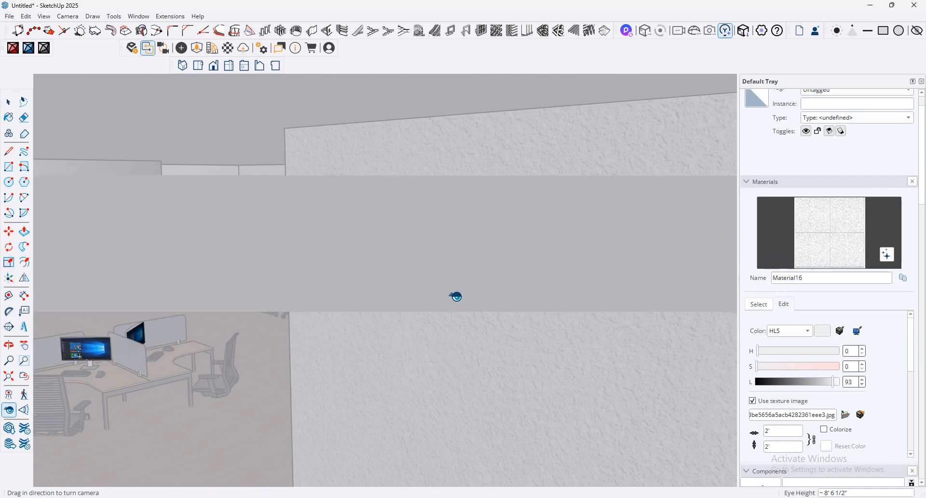
left_click_drag(453, 298, 259, 279)
scroll(294, 269, "up", 2)
middle_click_drag(294, 268, 375, 252)
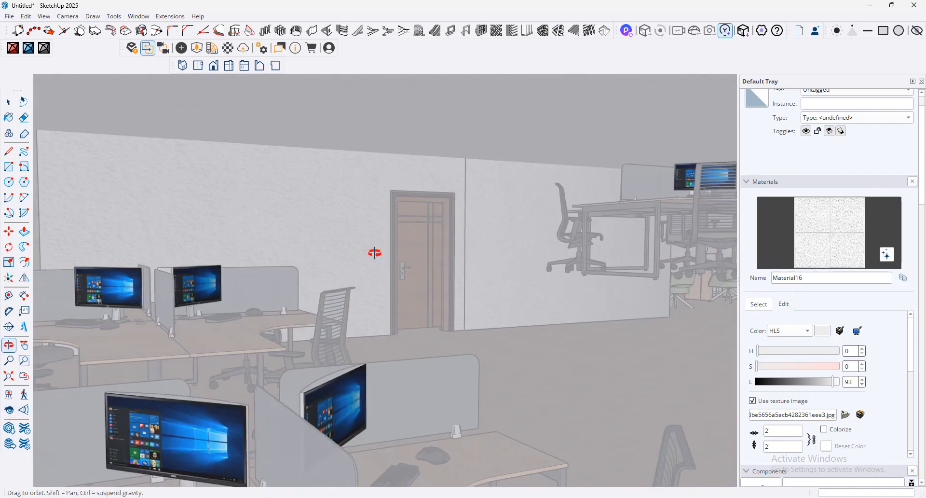
left_click_drag(326, 272, 528, 281)
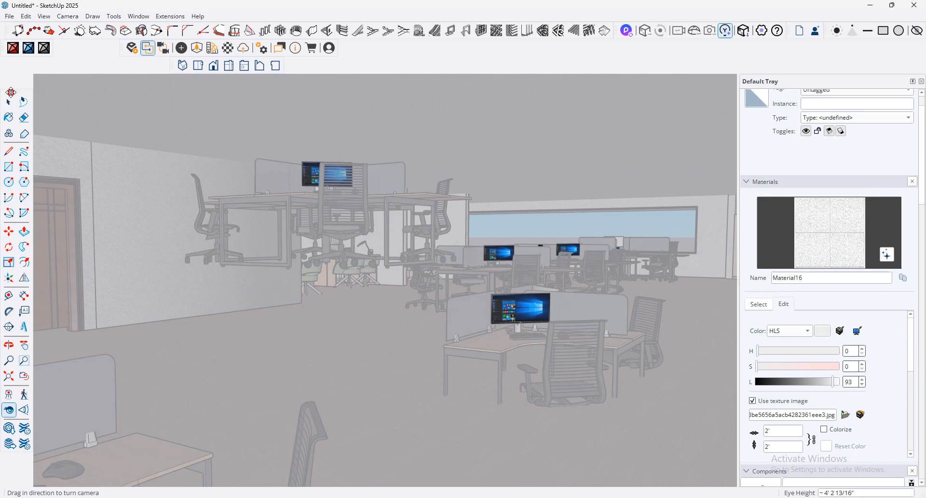
Step: Select the workstation group floating above the floor and move it down onto the office floor
left_click(9, 102)
double_click(279, 184)
left_click(336, 209)
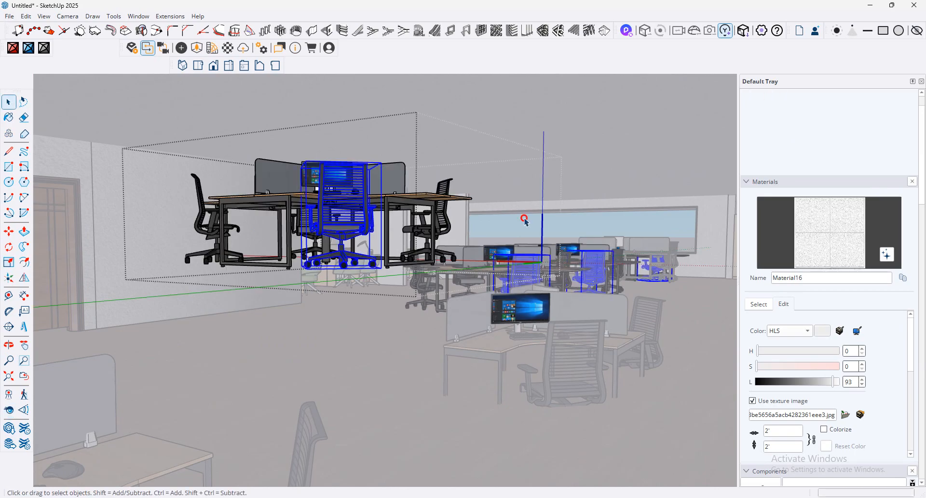
left_click(527, 222)
left_click(670, 198)
left_click(444, 212)
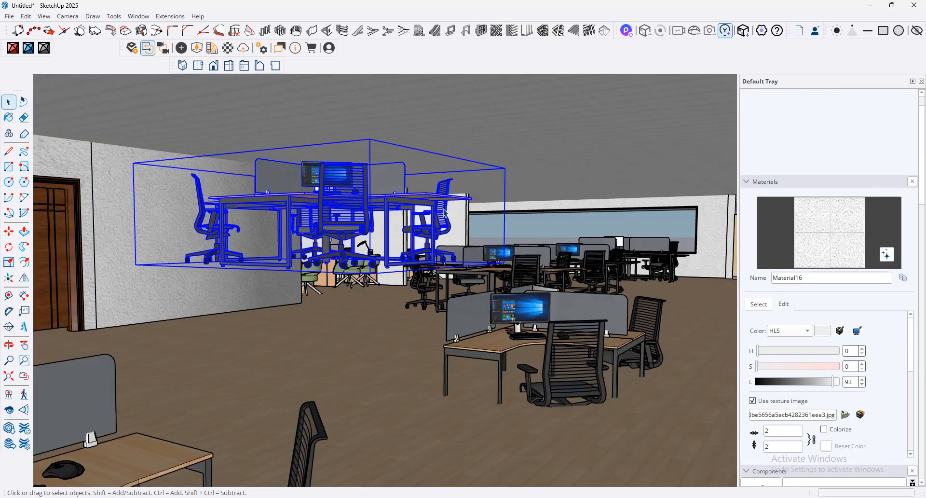
left_click(9, 232)
left_click(393, 265)
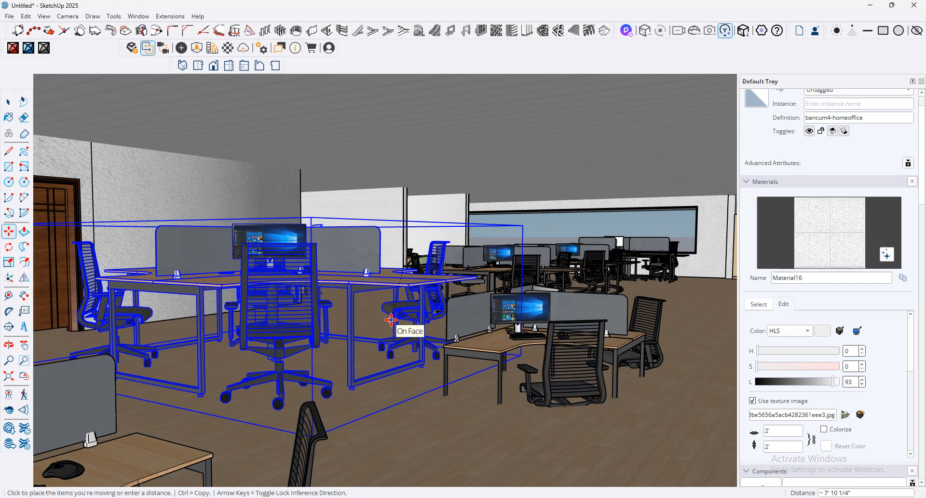
key("Escape")
scroll(395, 214, "up", 3)
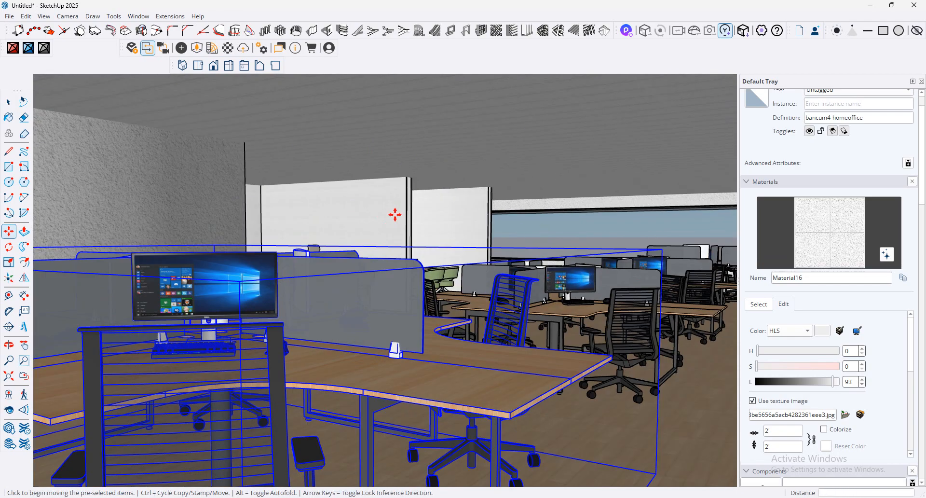
scroll(395, 214, "down", 5)
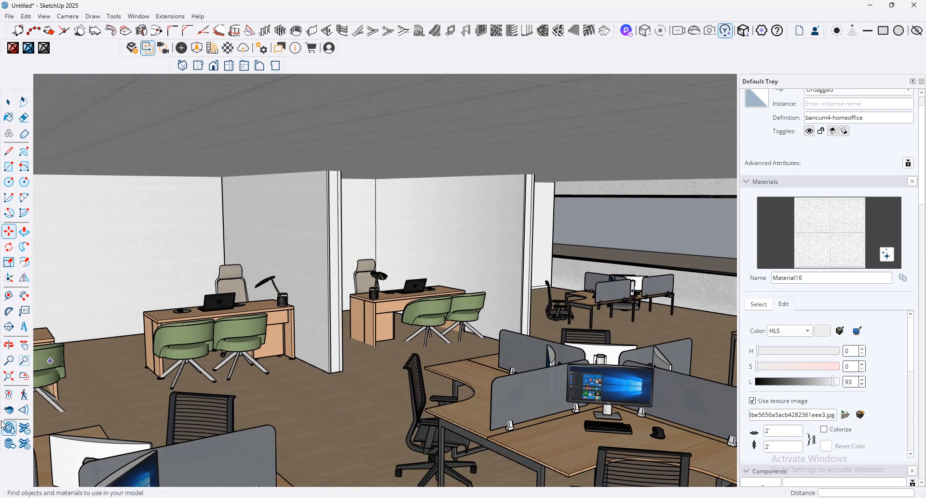
left_click(6, 427)
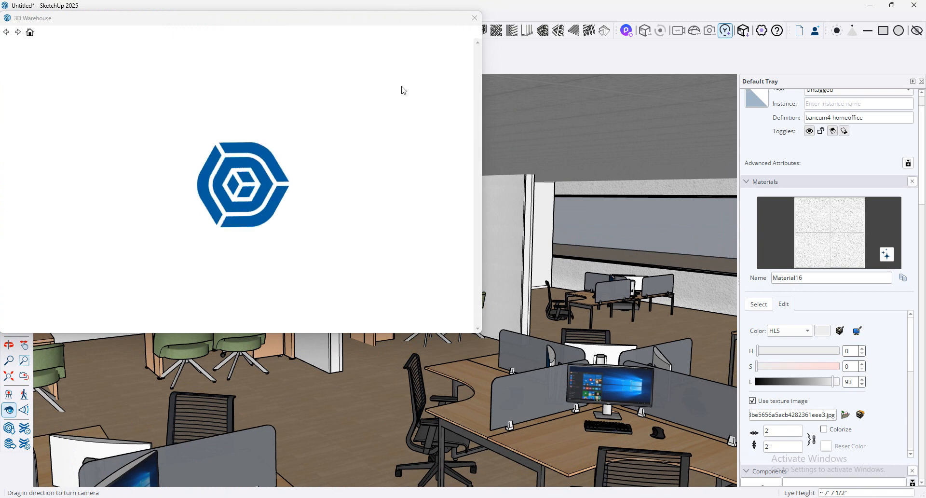
left_click(475, 19)
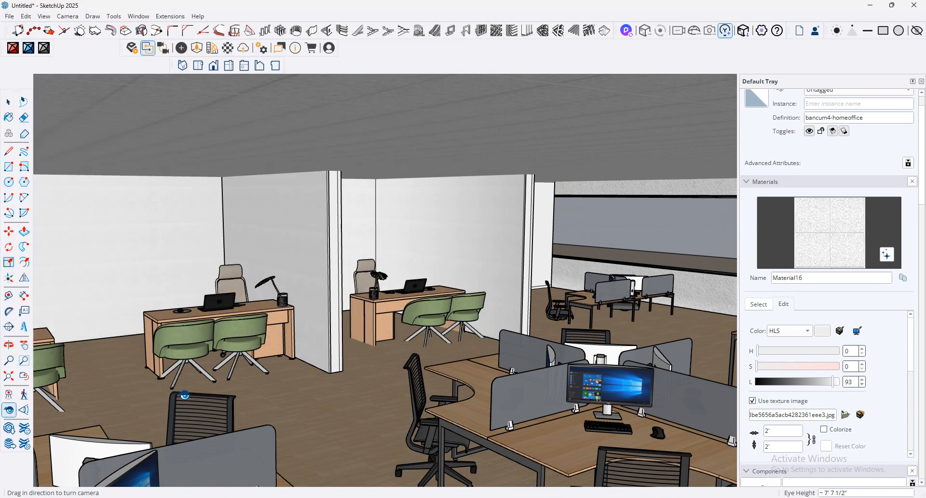
Step: Examine from inside the corner office how the ceiling component's edges sit against the walls above the cabinets
left_click_drag(321, 293, 74, 298)
left_click_drag(675, 265, 331, 261)
middle_click_drag(331, 260, 453, 234)
left_click_drag(454, 234, 193, 242)
scroll(408, 197, "up", 5)
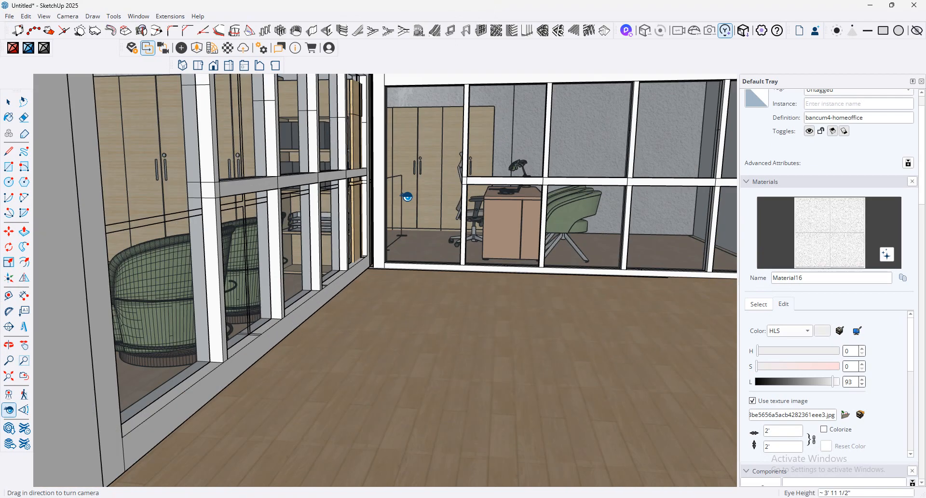
scroll(408, 197, "up", 3)
left_click_drag(289, 178, 125, 153)
scroll(308, 180, "up", 3)
middle_click_drag(307, 180, 484, 175)
left_click_drag(385, 182, 151, 177)
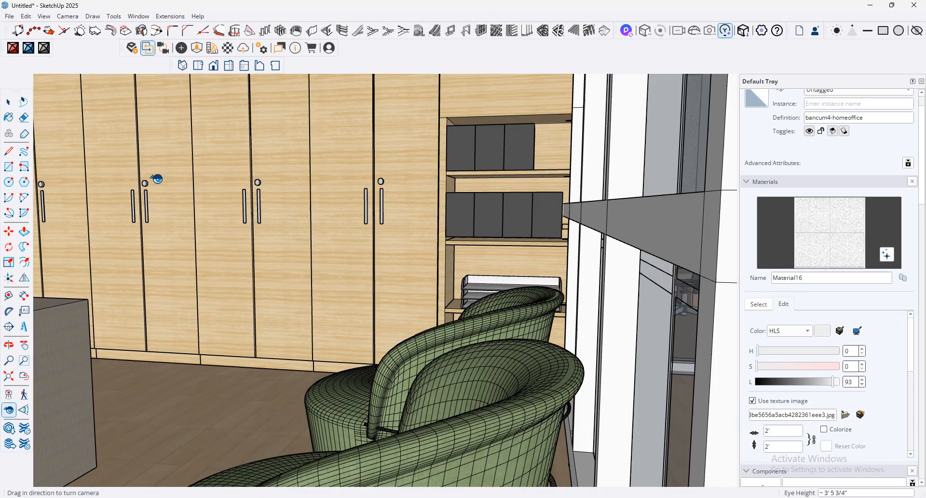
left_click_drag(386, 188, 261, 83)
left_click_drag(323, 123, 266, 49)
middle_click_drag(285, 116, 475, 119)
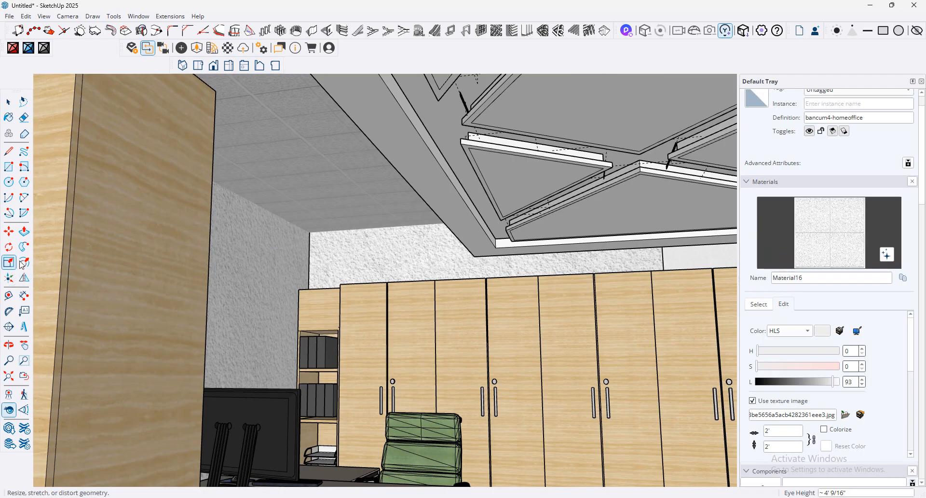
Step: Scale the ceiling component about its opposite point, extending its side edge across the gap to the room's outer wall line
left_click(8, 262)
left_click(10, 103)
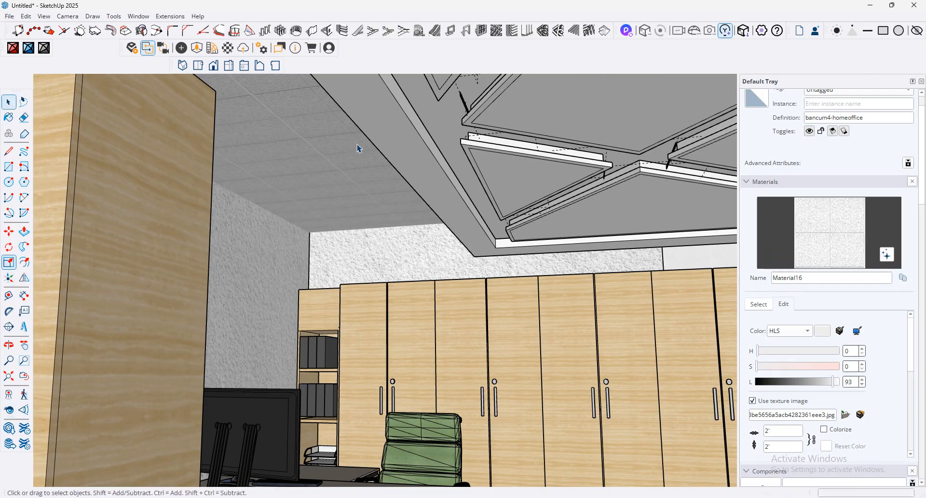
left_click(391, 151)
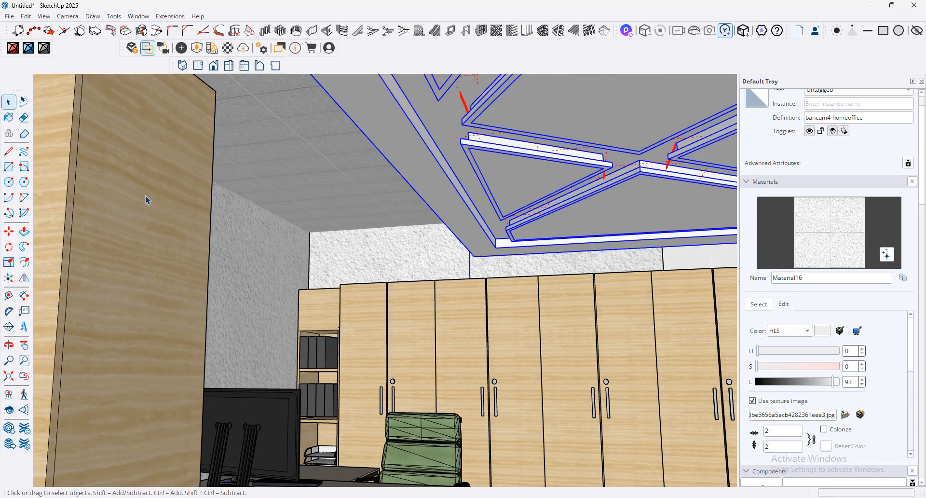
left_click(10, 262)
middle_click_drag(468, 162, 462, 238)
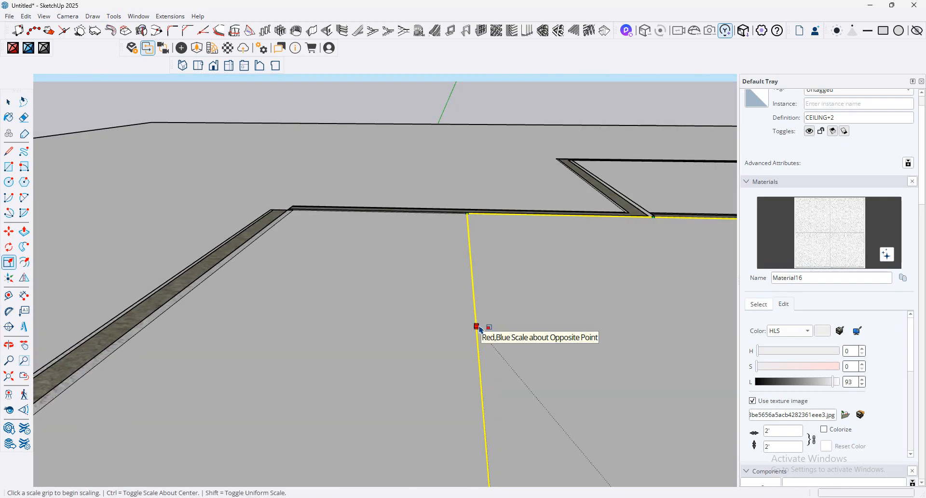
left_click_drag(476, 327, 199, 248)
scroll(352, 169, "down", 5)
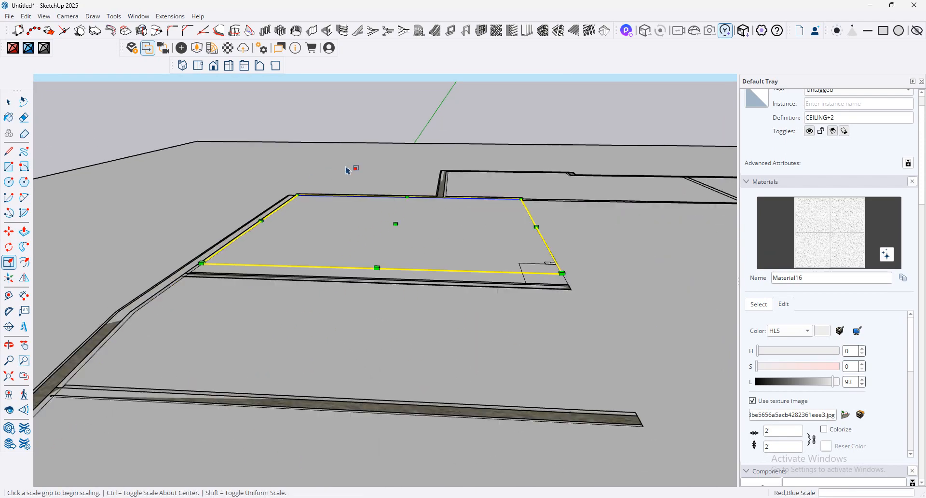
Step: Examine the scaled ceiling component from below and from outside the room's glass partition
middle_click_drag(352, 169, 497, 237)
scroll(251, 209, "up", 10)
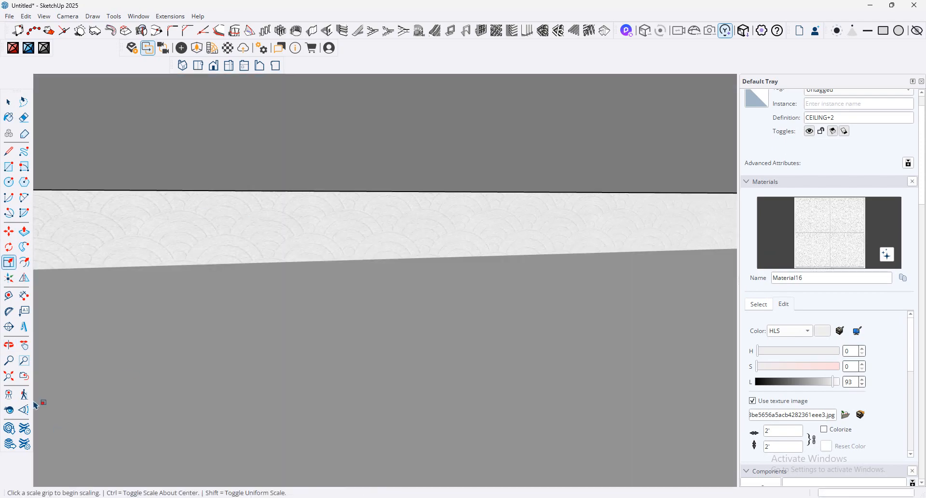
left_click(24, 376)
key("o")
scroll(321, 113, "up", 5)
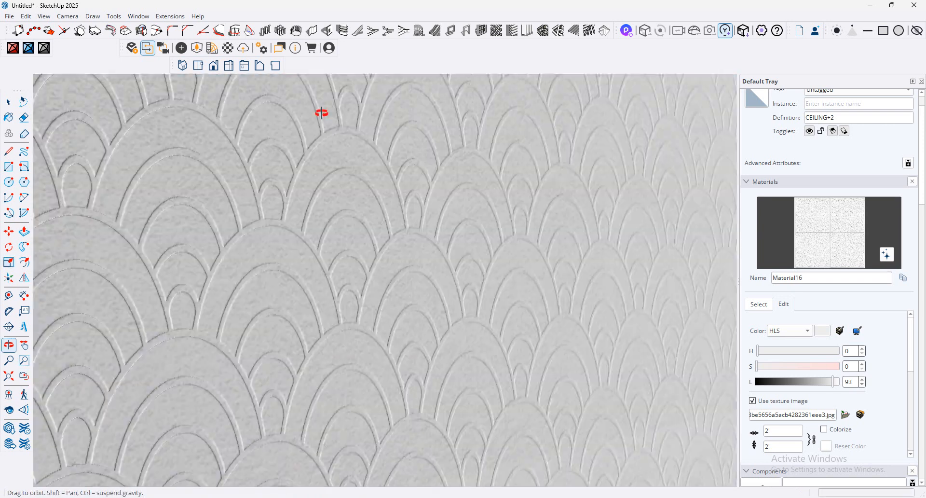
scroll(277, 136, "down", 10)
left_click_drag(277, 136, 331, 114)
key("s")
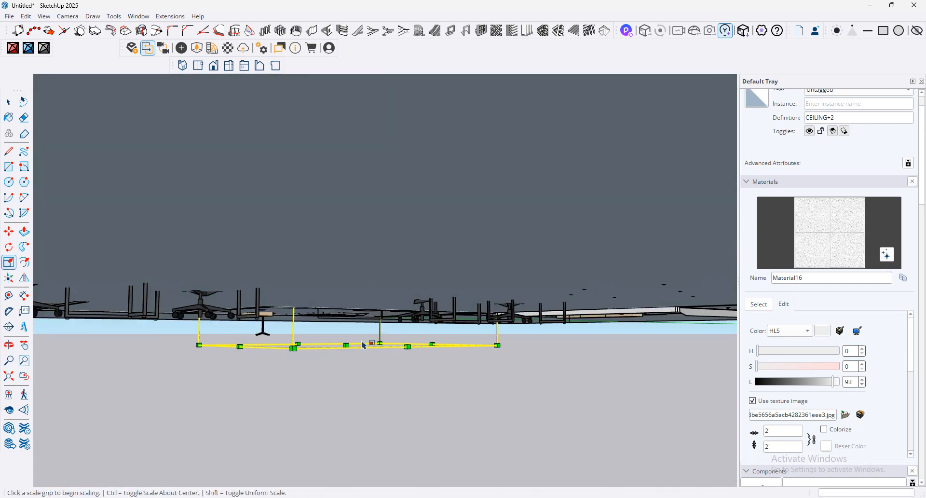
middle_click_drag(363, 344, 362, 356)
scroll(401, 201, "up", 6)
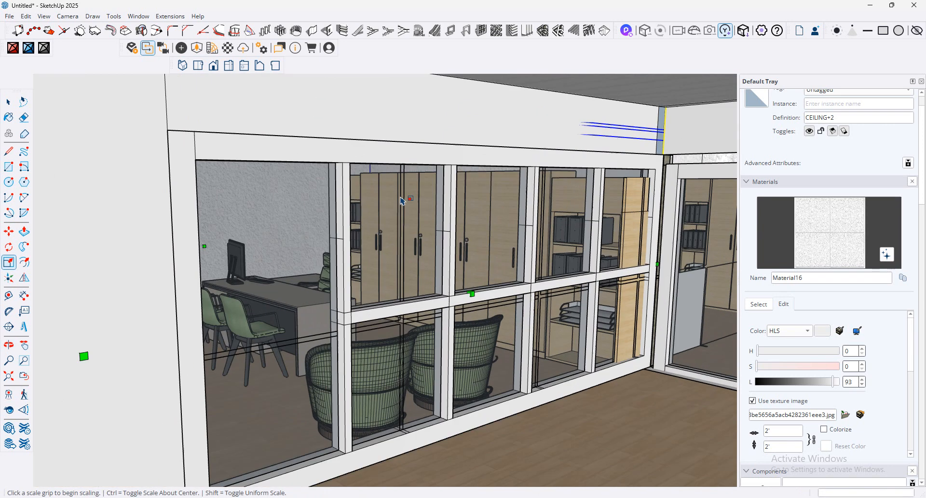
Step: Scale the ceiling component from its side near the door opening until that edge meets the room's wall line
middle_click_drag(401, 200, 447, 278)
scroll(459, 303, "down", 1)
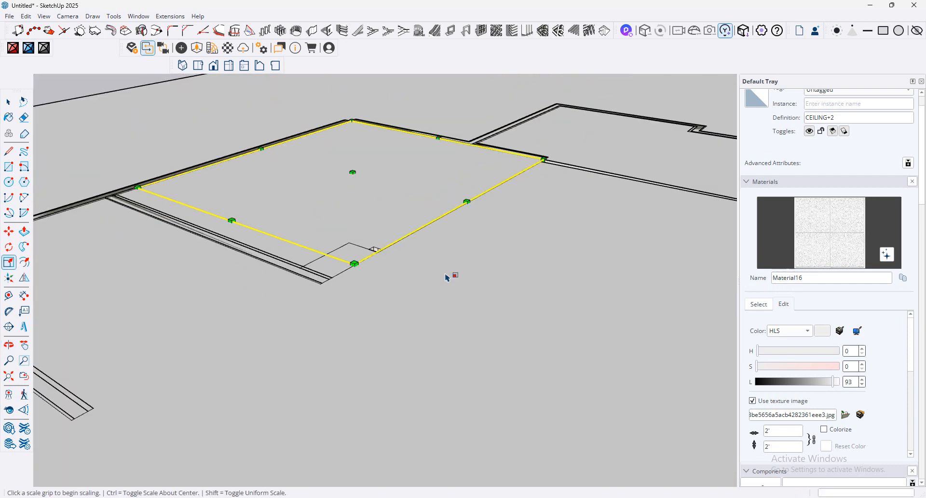
left_click(232, 222)
left_click(217, 232)
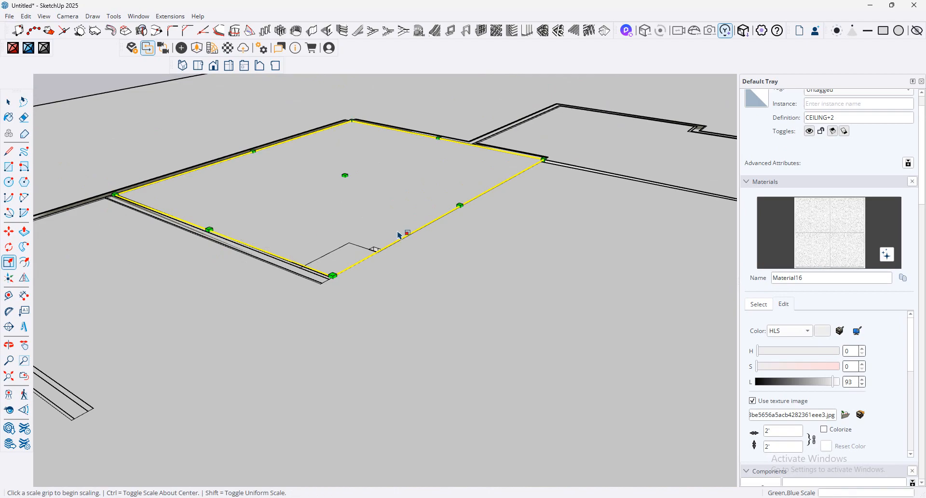
Step: Examine the whole office model from above and from underneath the floor slab
scroll(445, 245, "down", 3)
scroll(445, 246, "down", 2)
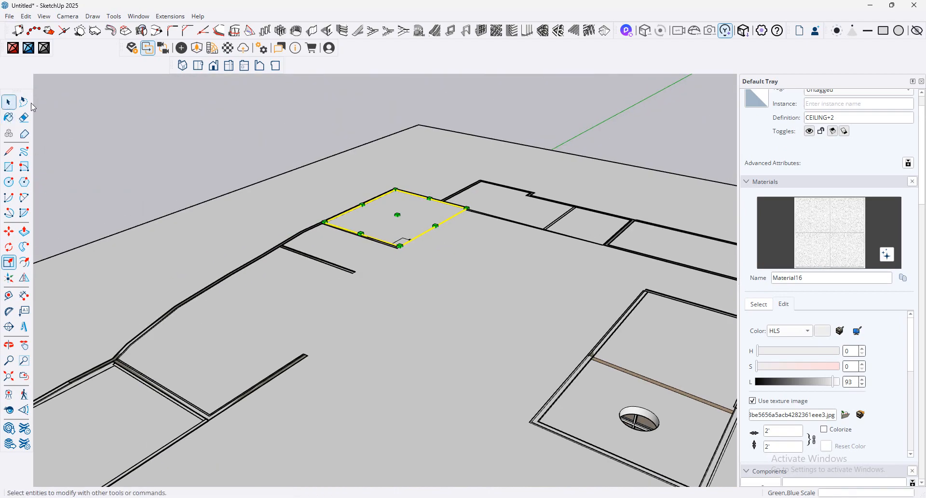
key("space")
scroll(414, 203, "down", 3)
middle_click_drag(414, 202, 397, 289)
scroll(429, 310, "up", 3)
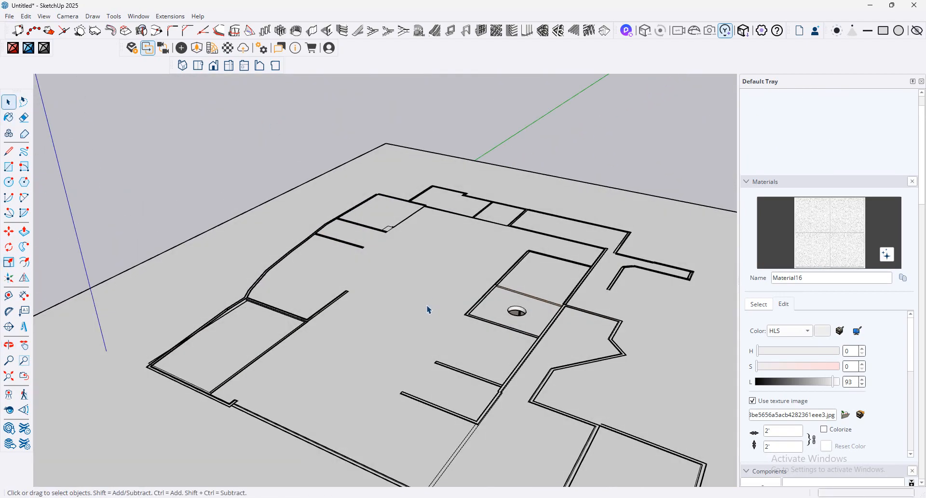
scroll(429, 310, "up", 5)
middle_click_drag(492, 269, 398, 243)
scroll(399, 243, "up", 1)
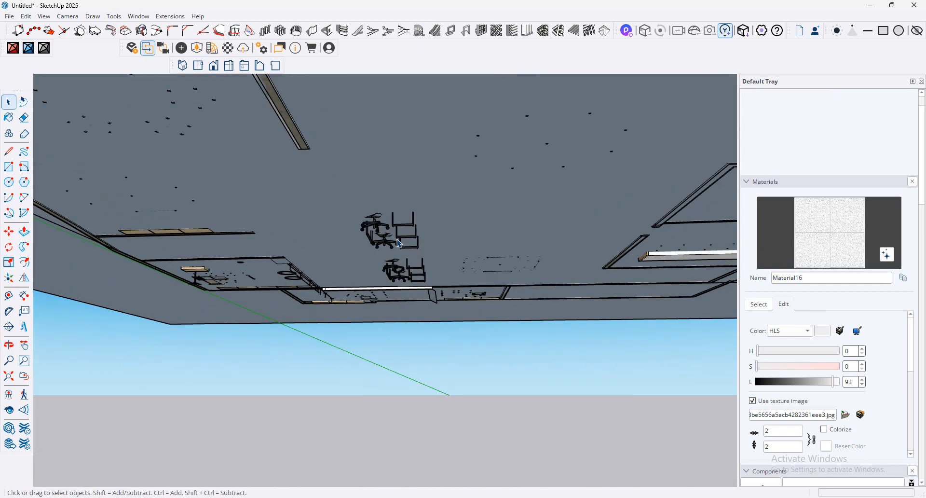
Step: Move the two bancum4-homeoffice#1 workstations that hang beneath the floor up about 1' so they sit level with it
scroll(398, 243, "up", 3)
left_click(396, 221)
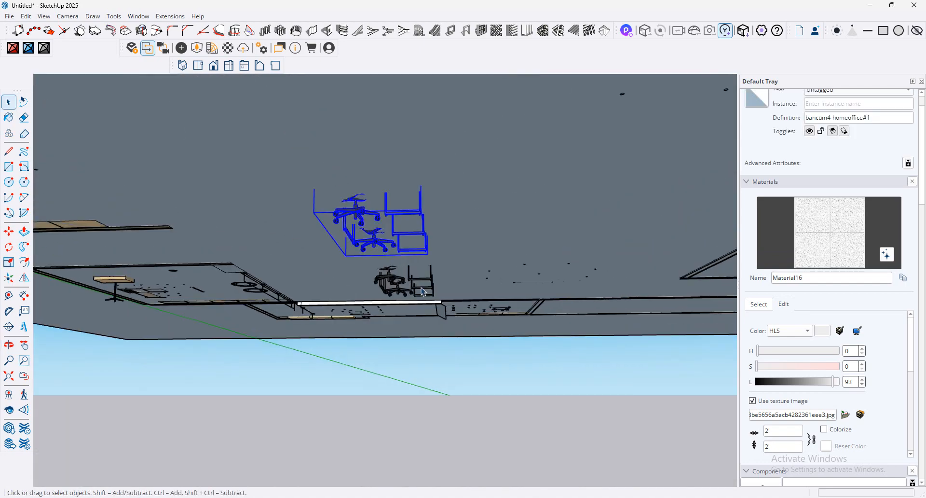
left_click(9, 231)
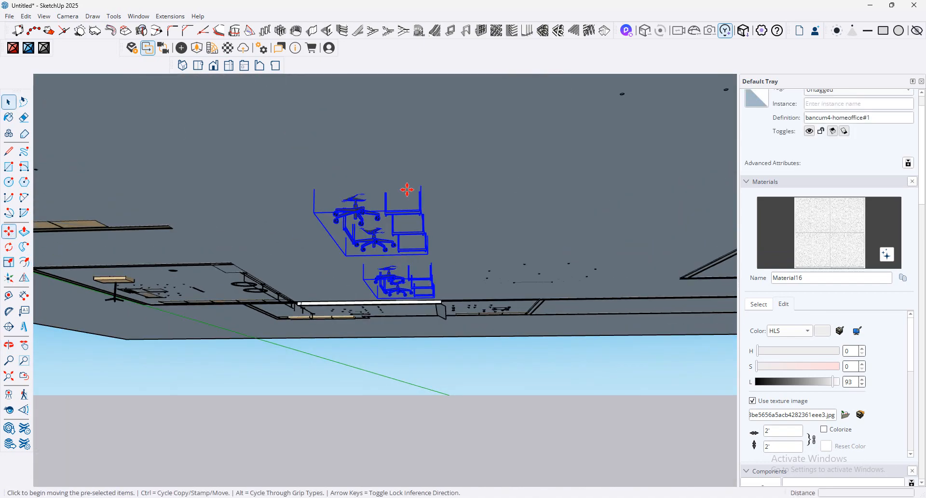
left_click(411, 208)
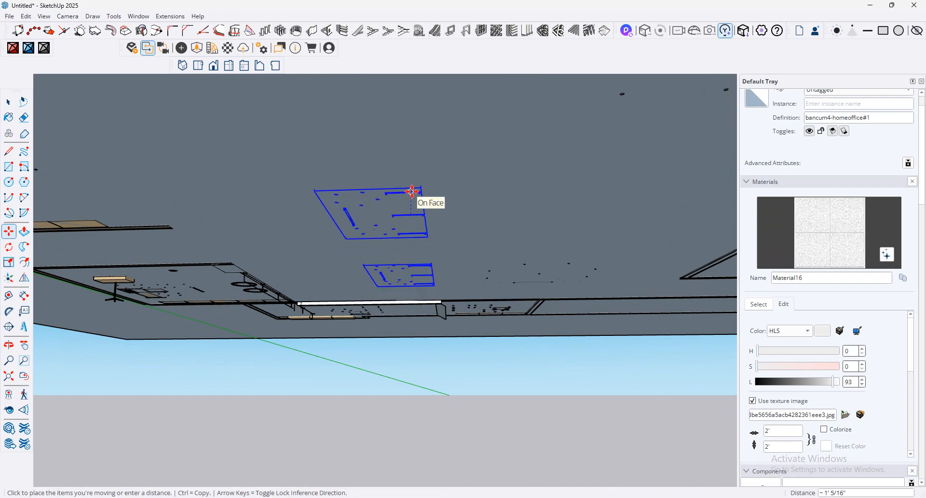
left_click(465, 229)
middle_click_drag(464, 229, 83, 317)
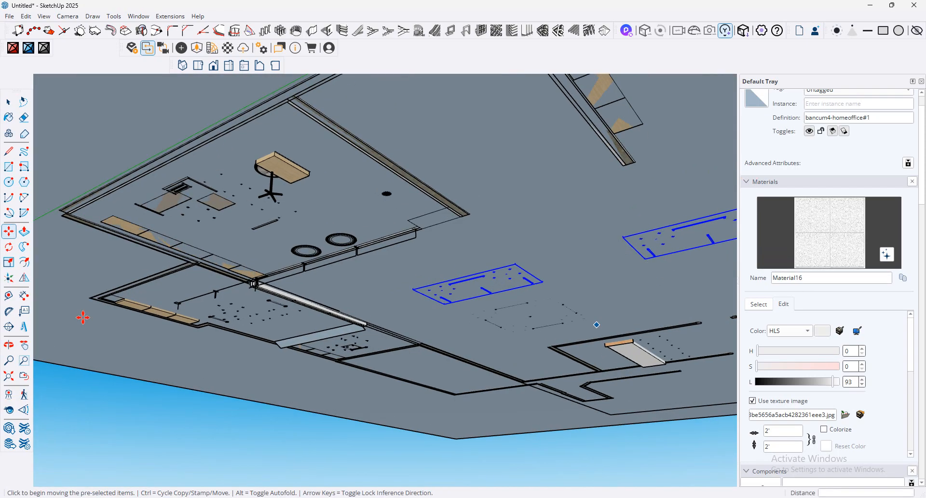
Step: Inside the aec32 furniture component, delete the star-footed pedestal and the round tabletop beneath the floor
key("space")
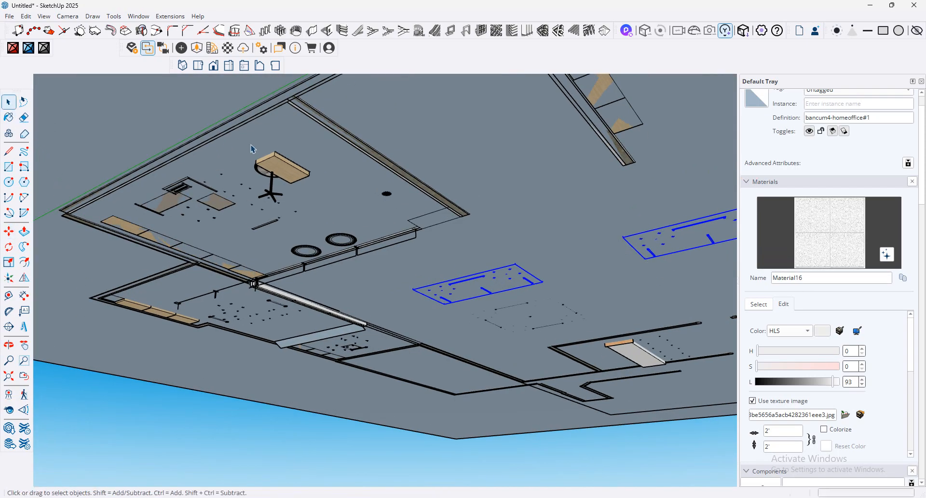
scroll(253, 147, "up", 2)
left_click(284, 209)
left_click(280, 223)
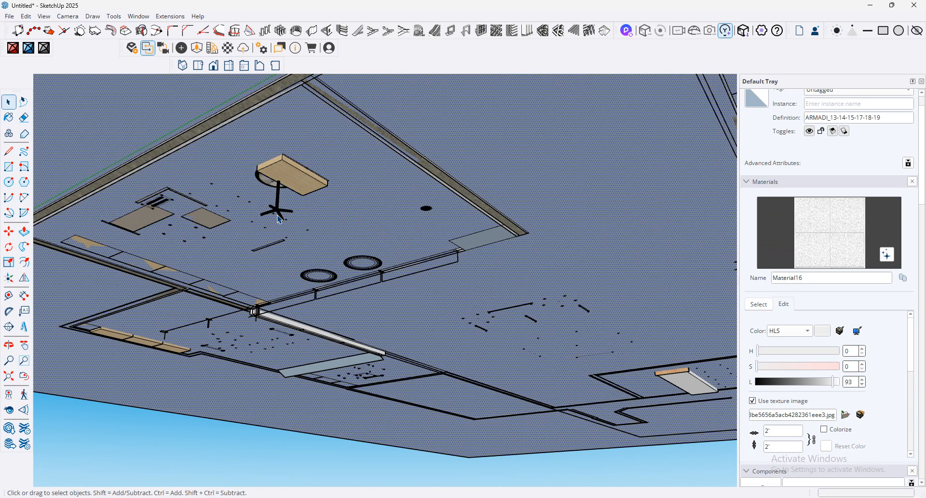
mouse_move(281, 223)
middle_mouse_down()
mouse_move(521, 291)
mouse_move(491, 285)
mouse_move(600, 372)
mouse_move(579, 347)
mouse_move(628, 375)
mouse_move(533, 316)
mouse_move(467, 314)
mouse_move(492, 289)
mouse_move(539, 300)
mouse_move(554, 320)
mouse_move(555, 301)
mouse_move(493, 297)
middle_mouse_up()
left_click(446, 271)
left_click(421, 274)
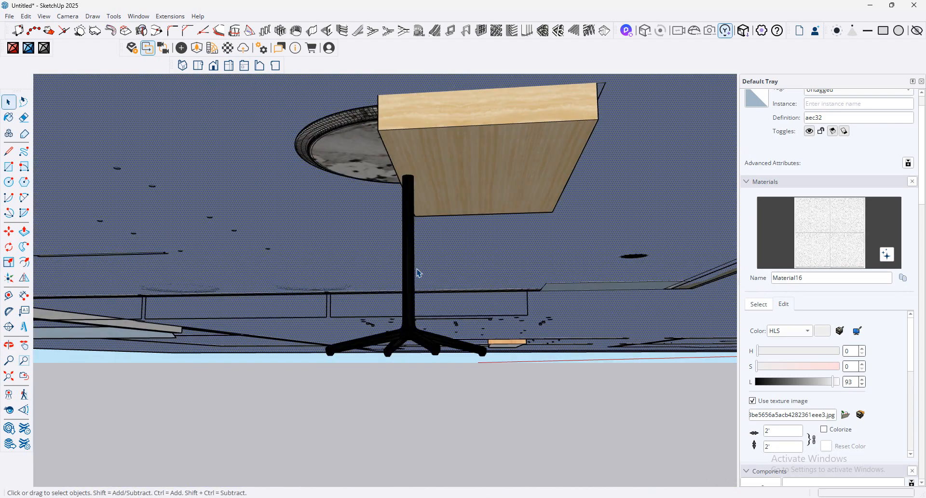
left_click(414, 271)
double_click(414, 270)
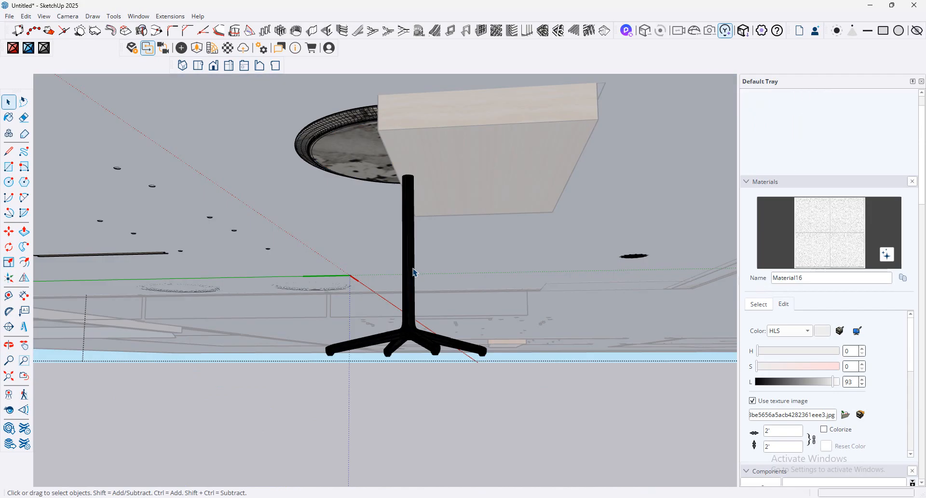
left_click(414, 270)
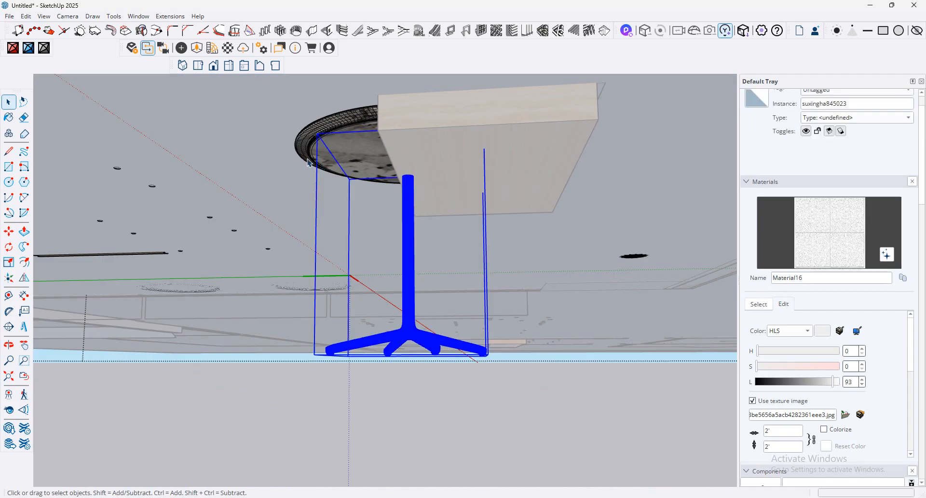
key("Delete")
left_click(321, 144)
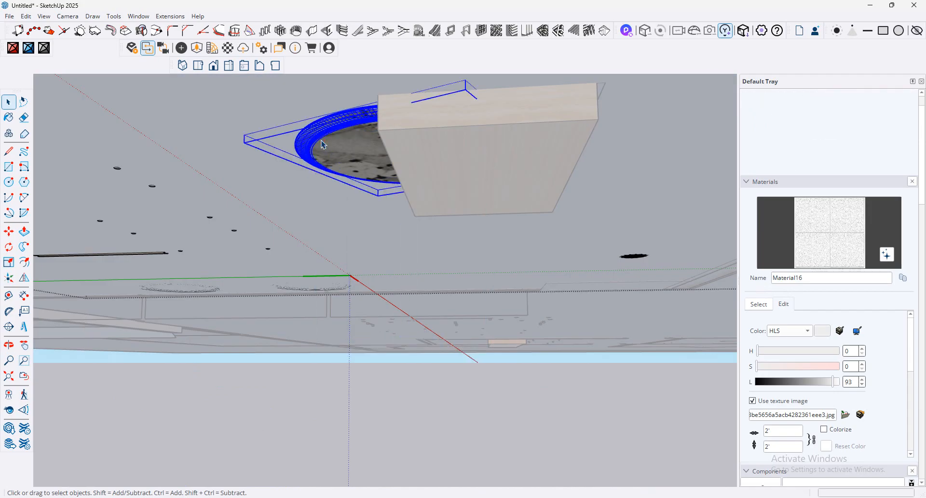
key("Delete")
Step: Delete the stacked books and the wire ornament lying on the floor beside the wooden panel and green chairs
middle_click_drag(321, 145, 448, 331)
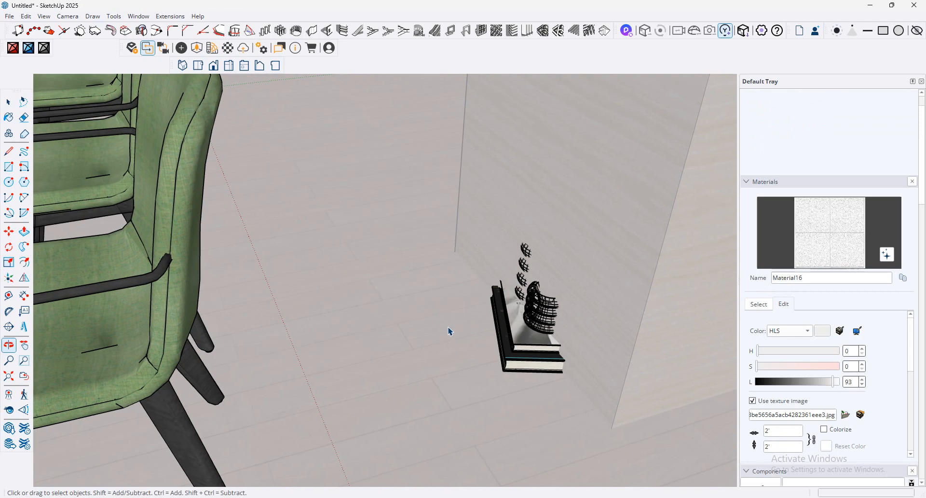
scroll(500, 309, "up", 5)
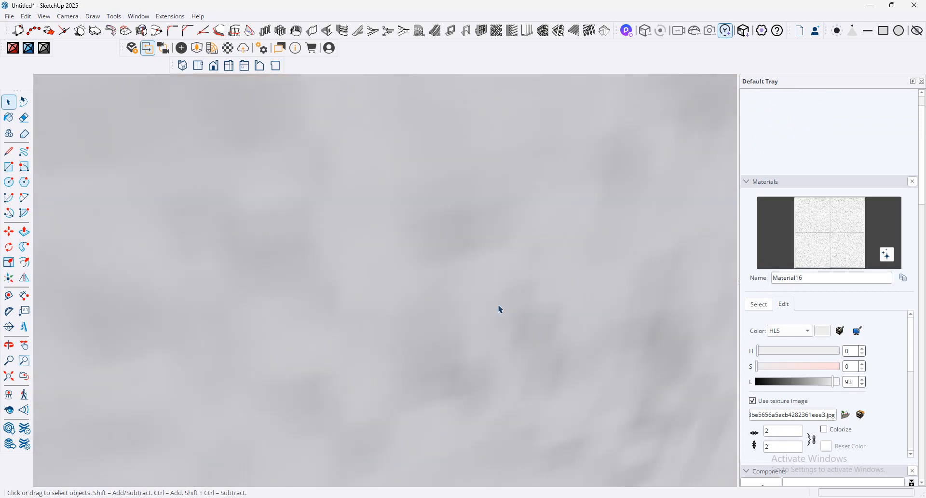
left_click(24, 376)
double_click(515, 331)
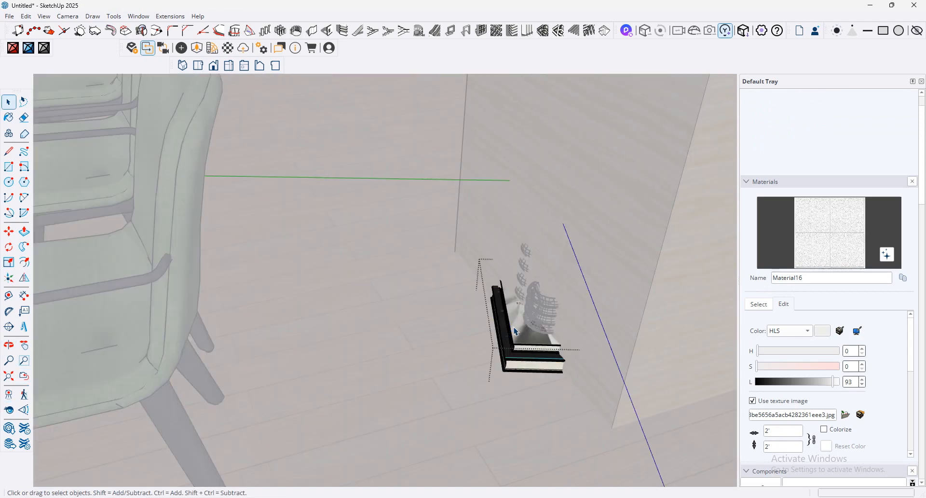
left_click(614, 403)
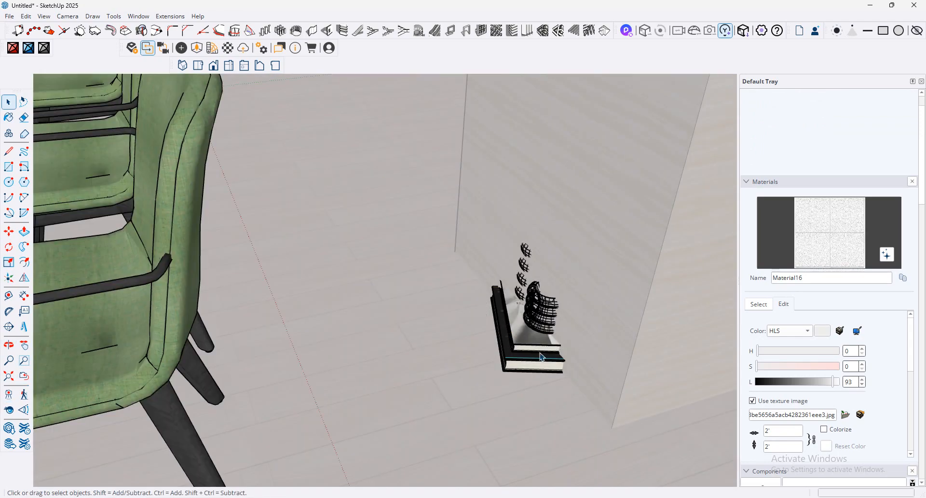
left_click(539, 355)
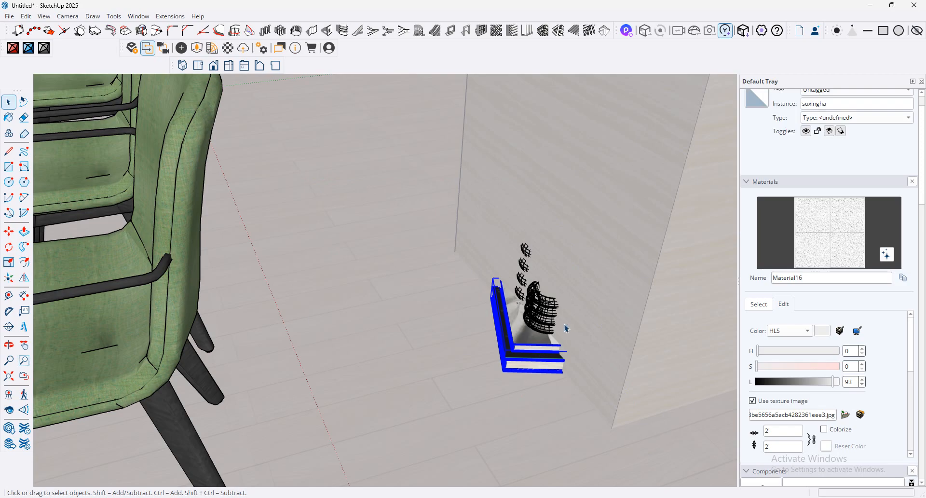
key("Delete")
left_click(539, 312)
key("Delete")
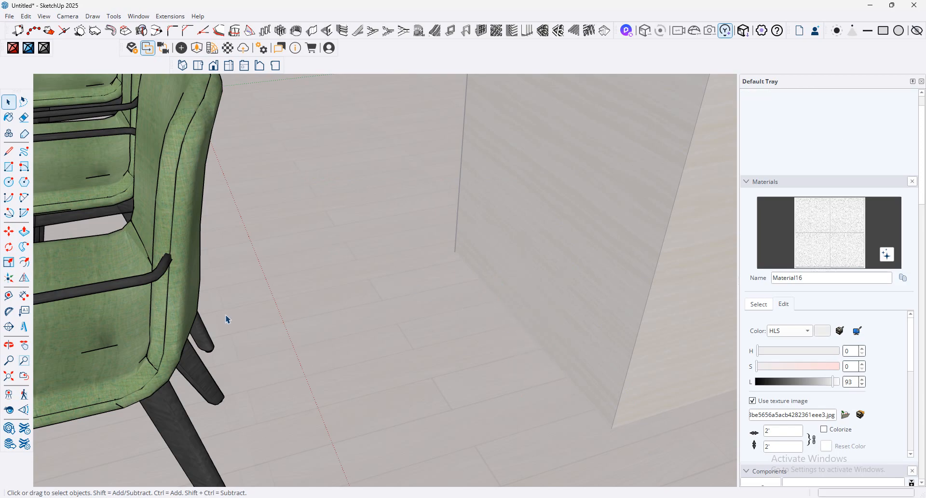
Step: Copy the ceiling slab's underside face about 91' 8" away into the empty space below the model
scroll(186, 379, "up", 5)
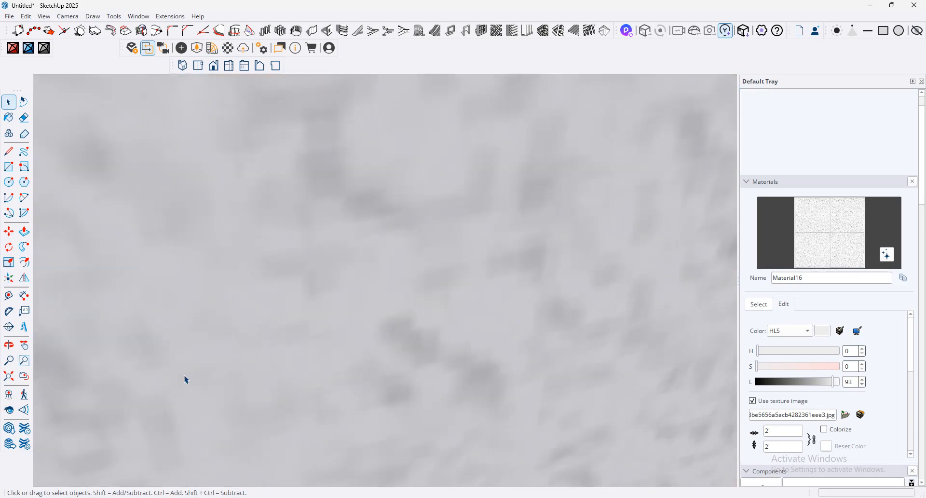
left_click(10, 380)
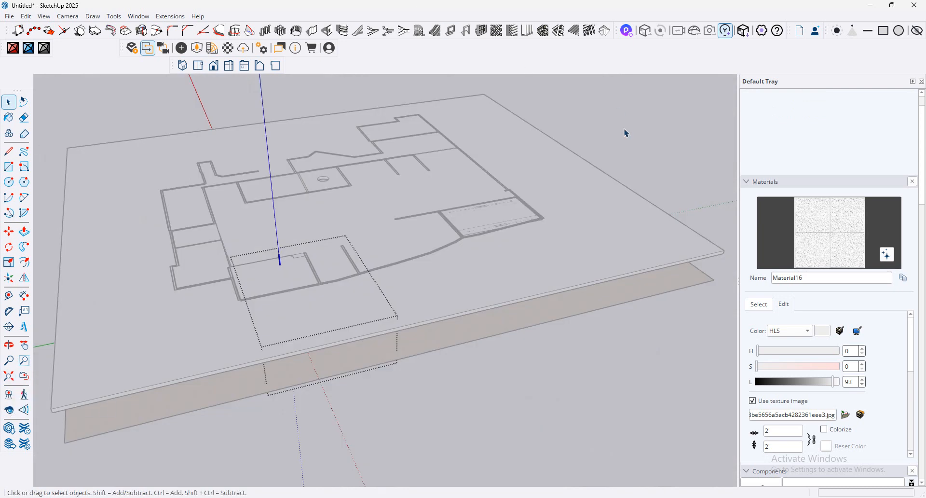
middle_click_drag(625, 133, 554, 128)
scroll(513, 256, "up", 5)
left_click(555, 131)
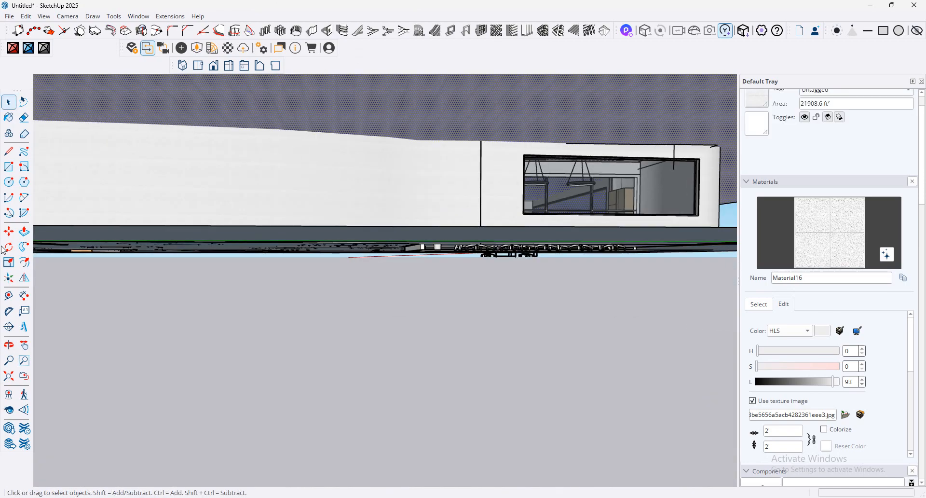
left_click(9, 231)
left_click(475, 99)
key("ctrl")
middle_click_drag(474, 98, 682, 149)
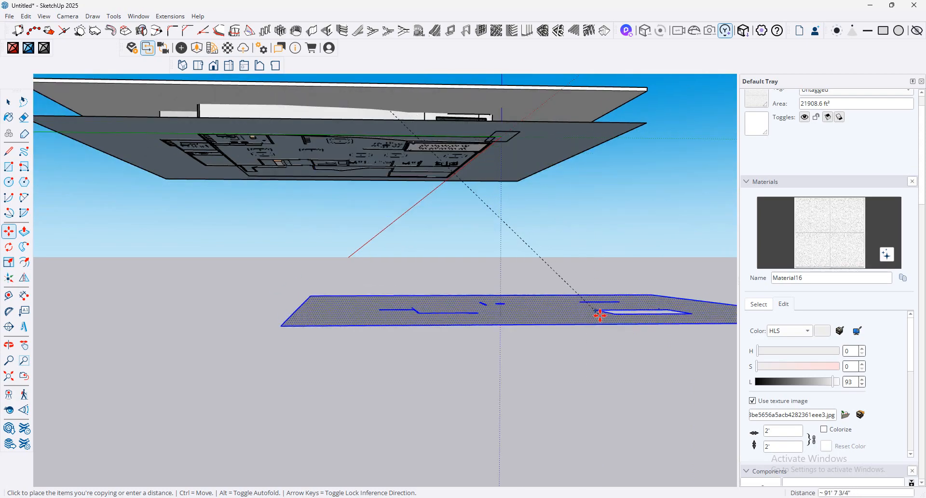
left_click(602, 317)
Step: Draw a rectangle about 3' 5" by 5' 5" on the copied slab face near its narrow wall and round openings
middle_click_drag(572, 325, 724, 159)
scroll(440, 354, "up", 6)
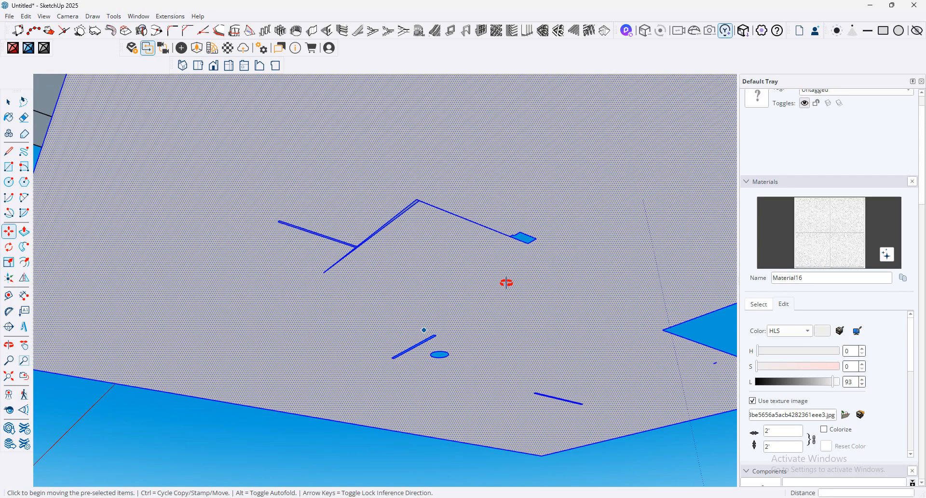
left_click(358, 263)
left_click(385, 286)
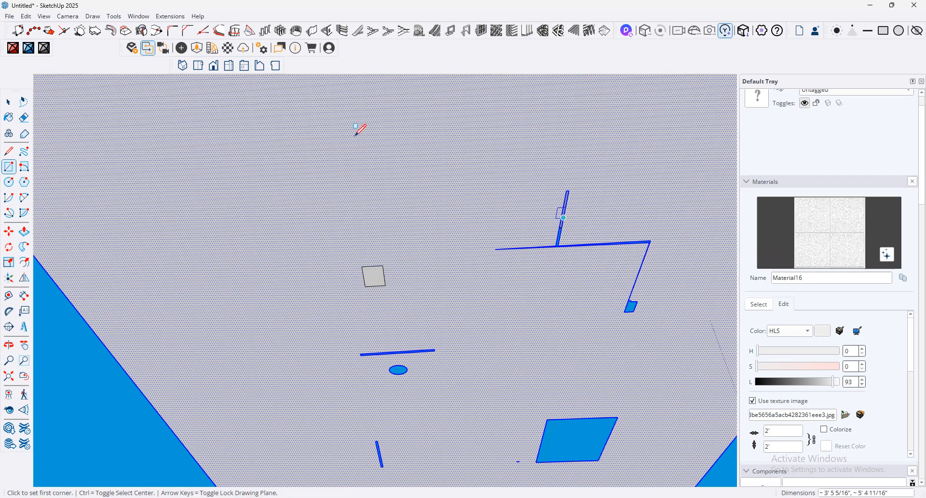
Step: Paint the small rectangle with the A07_Crimson_Depth material from the Solid Colors library
left_click(759, 303)
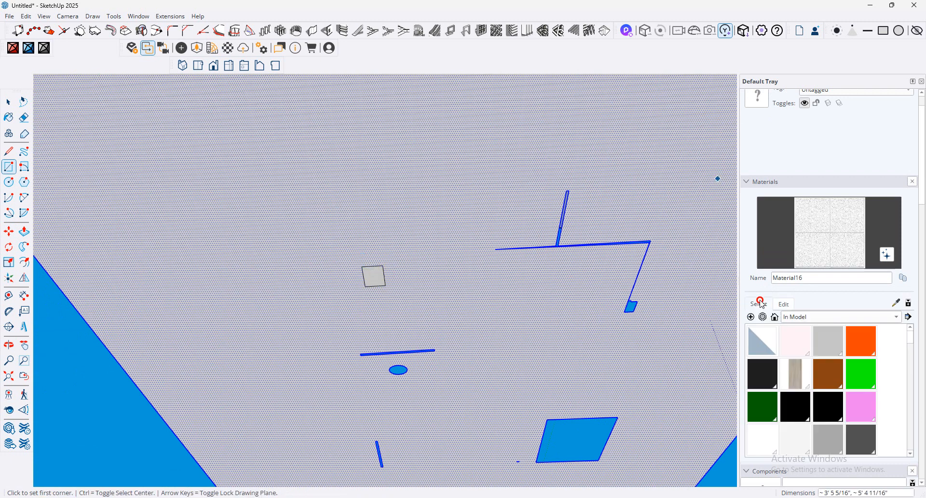
left_click(853, 342)
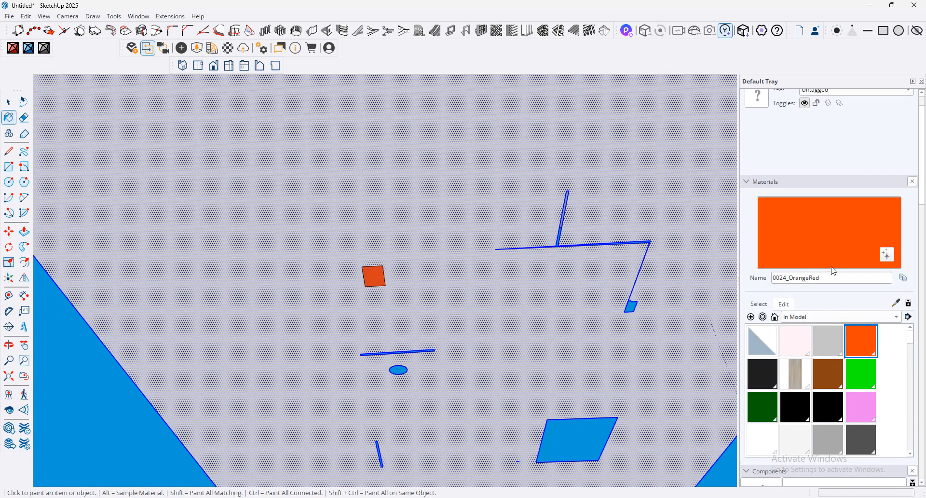
left_click(827, 318)
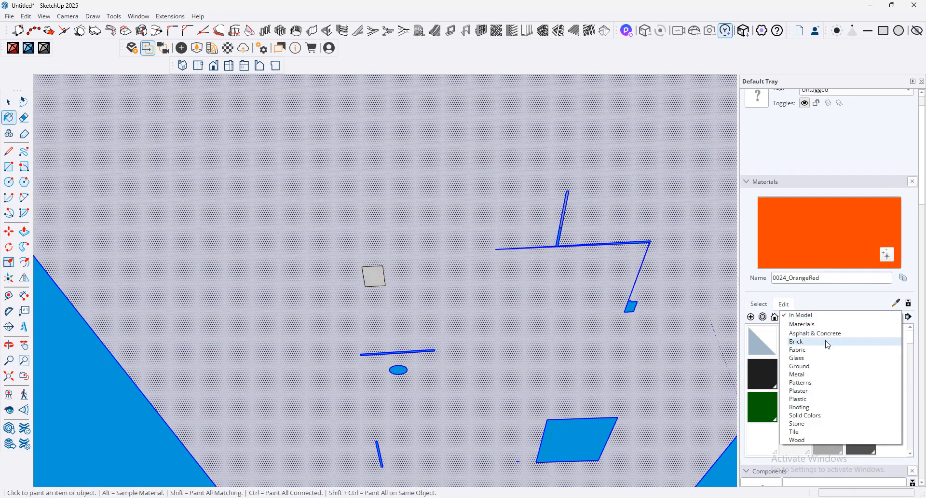
left_click(829, 415)
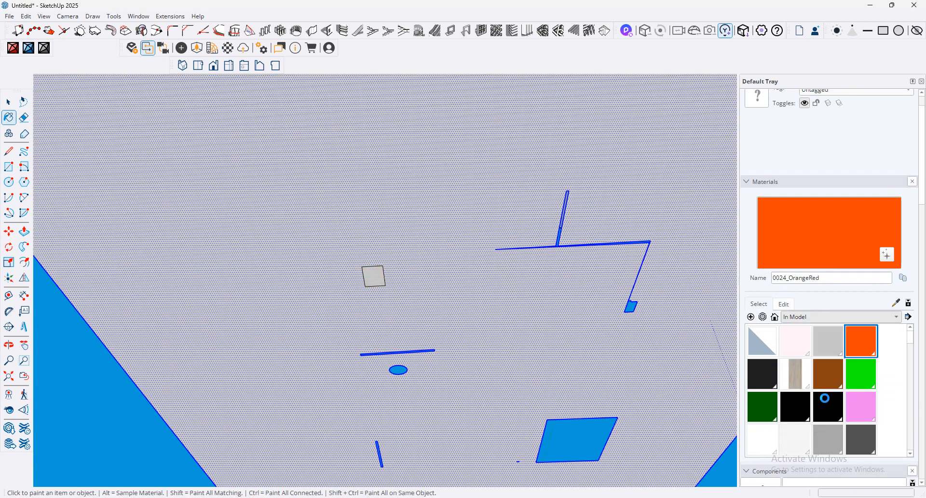
left_click(829, 373)
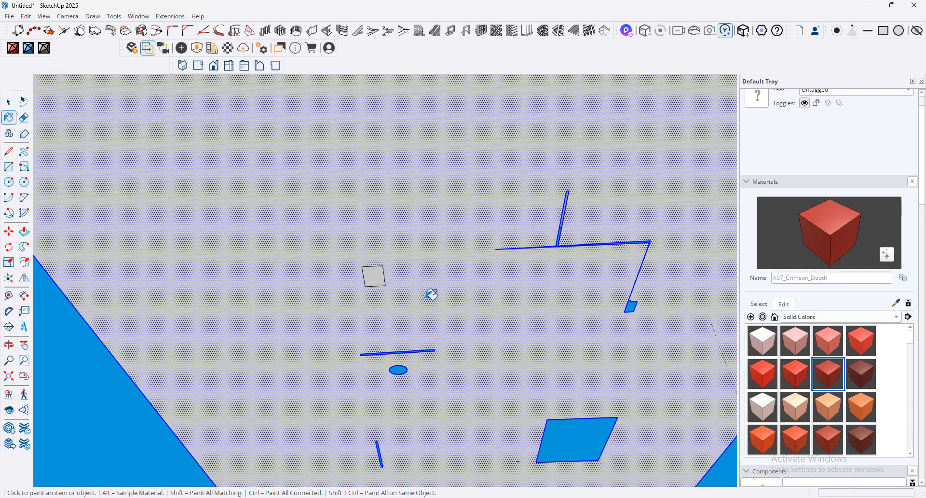
left_click(373, 276)
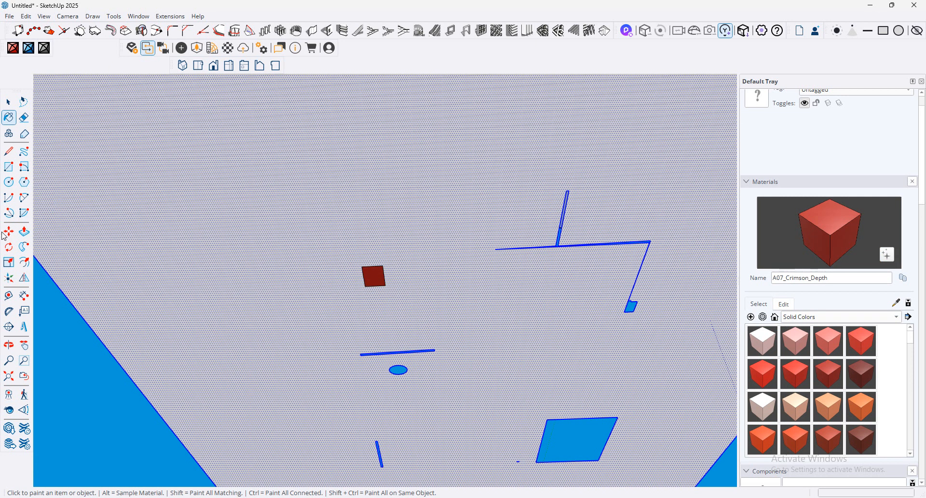
left_click(8, 232)
left_click(381, 277)
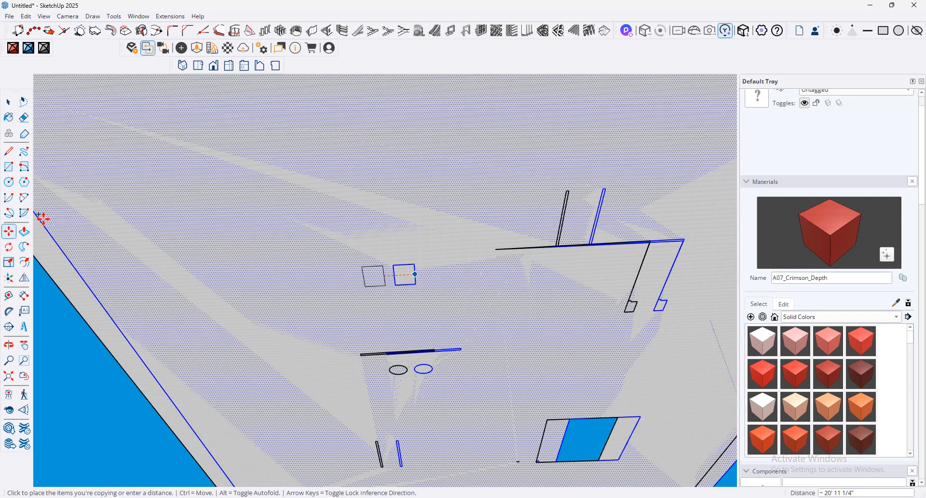
key("ctrl+z")
left_click(18, 104)
key("ctrl+a")
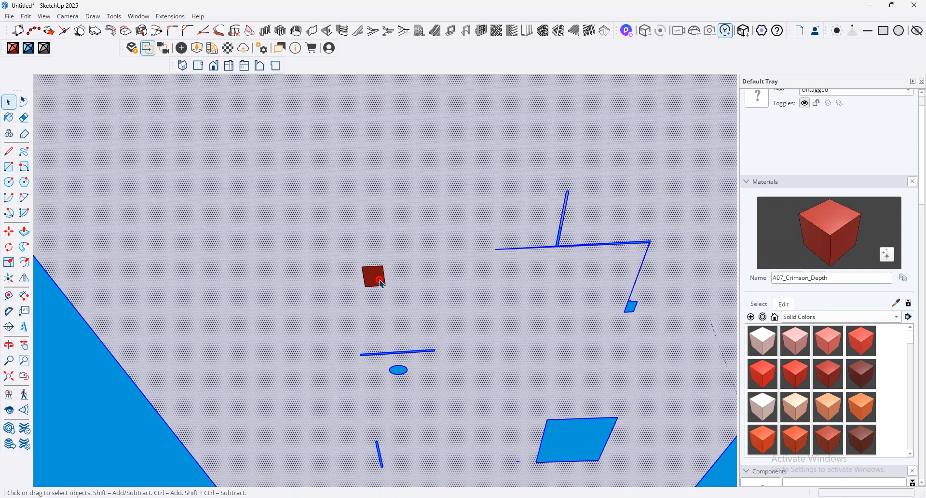
Step: Copy the crimson rectangle across the face toward the L-shaped wall opening and divide the span by 2 to add a middle copy
left_click(381, 284)
scroll(369, 286, "up", 2)
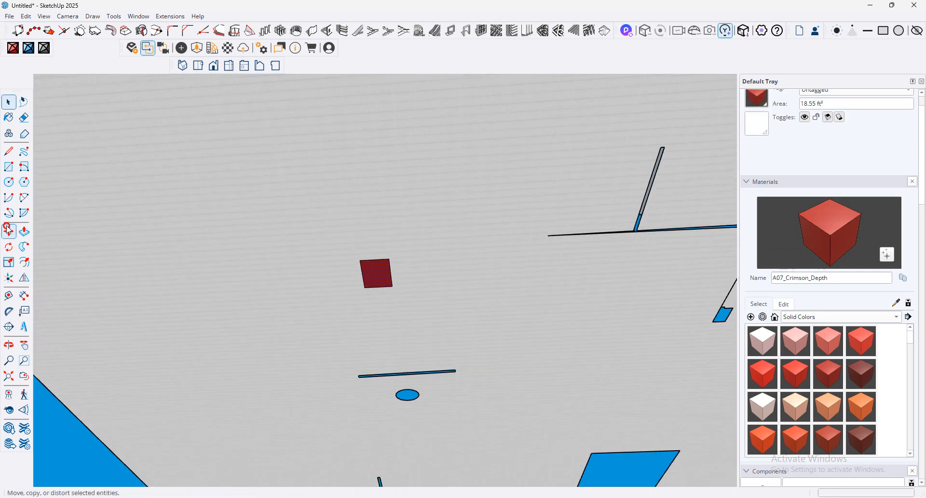
left_click(9, 230)
left_click(374, 271)
key("ctrl")
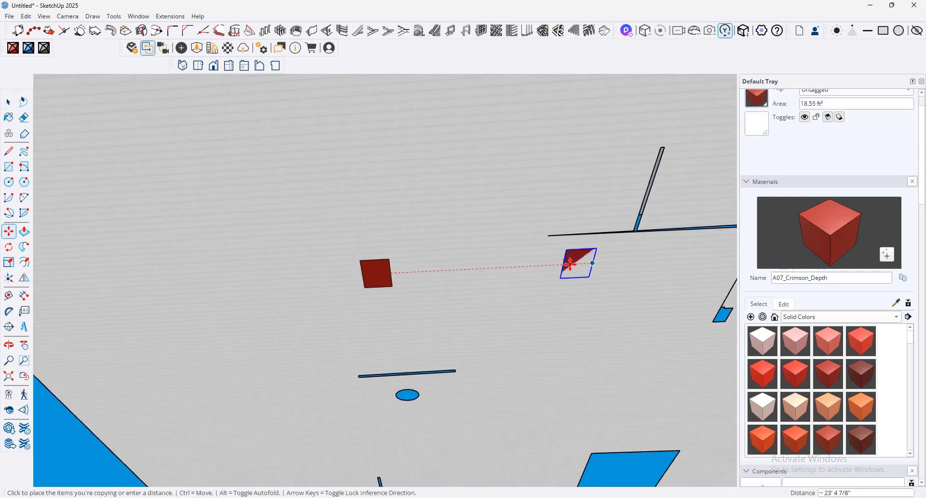
left_click(721, 257)
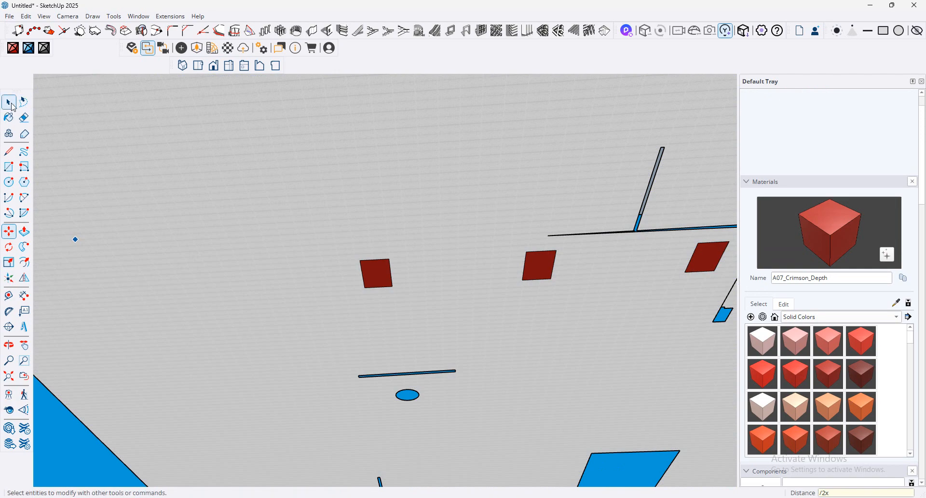
Step: Copy the row of three crimson rectangles about 80' 5" toward the square opening, dividing the distance by 5 to fill a grid
left_click(11, 103)
left_click(552, 271)
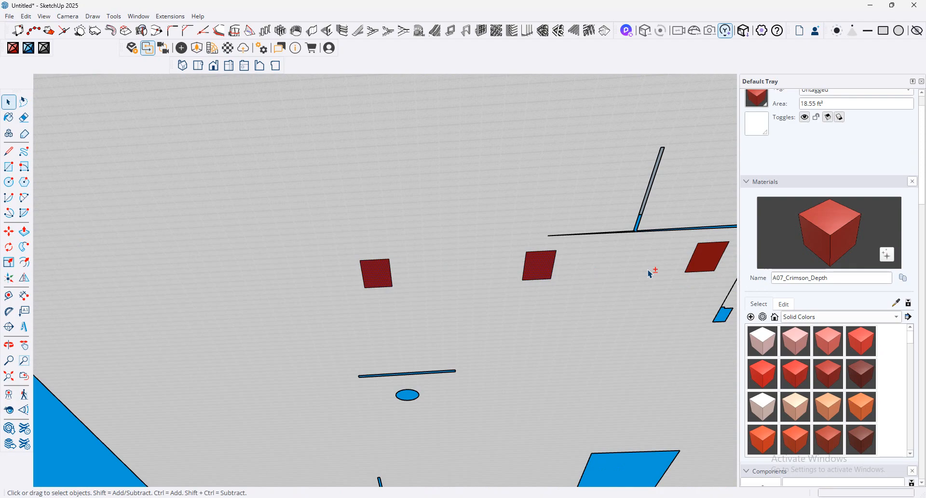
left_click(9, 232)
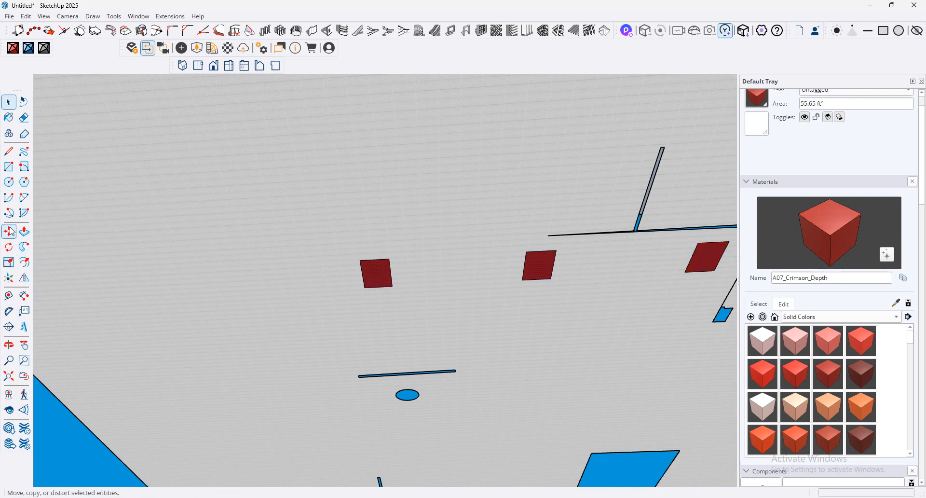
left_click(381, 259)
key("ctrl")
scroll(389, 356, "down", 6)
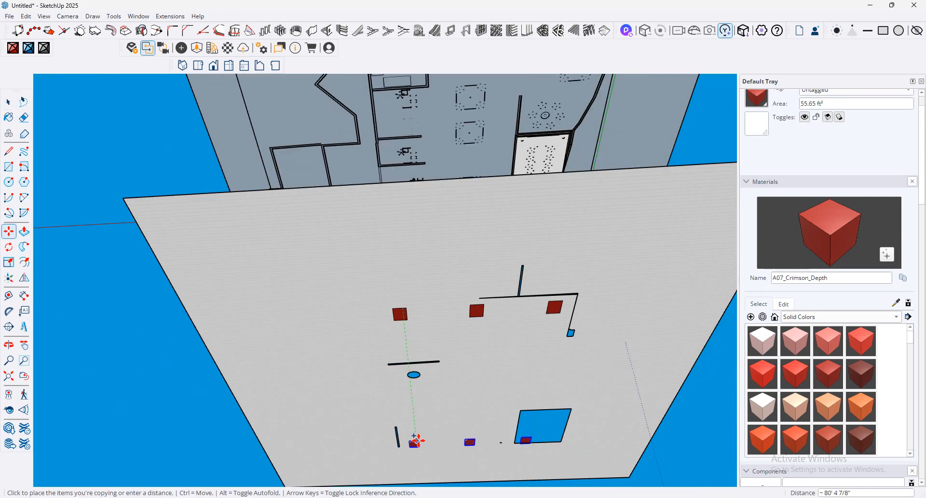
left_click(415, 438)
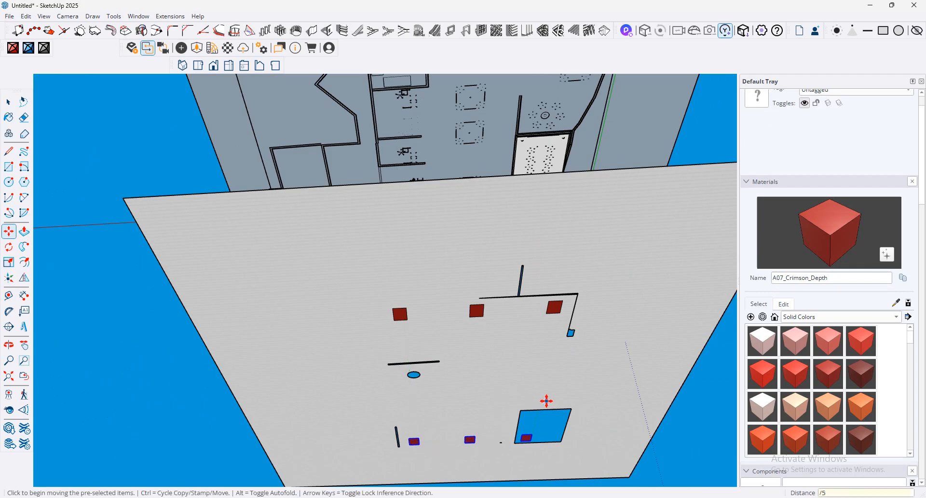
type("/5")
key("Return")
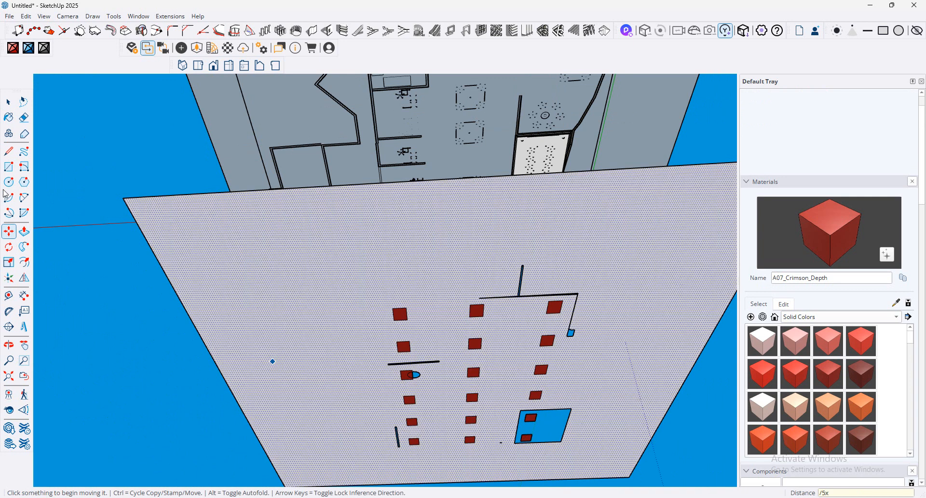
Step: Erase the crimson rectangles overlapping the square opening and the two nearest the L-shaped wall opening
key("e")
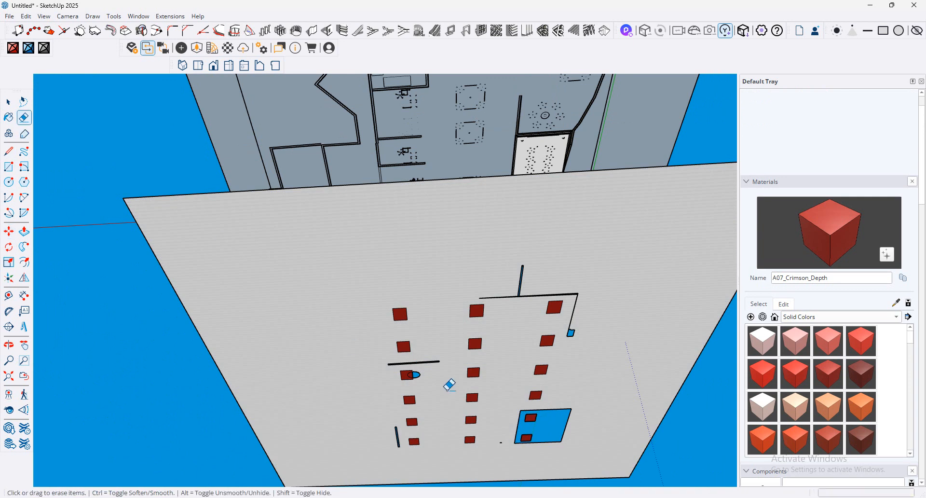
left_click_drag(530, 436, 541, 408)
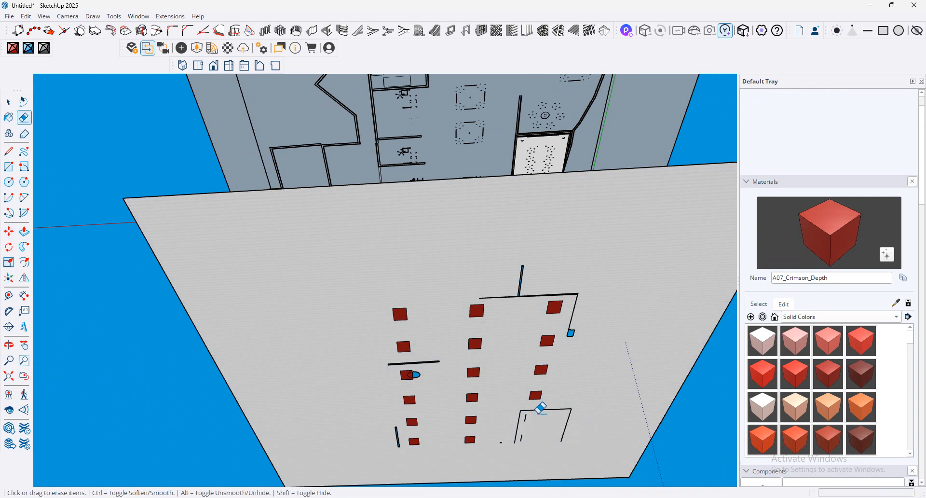
key("ctrl+z")
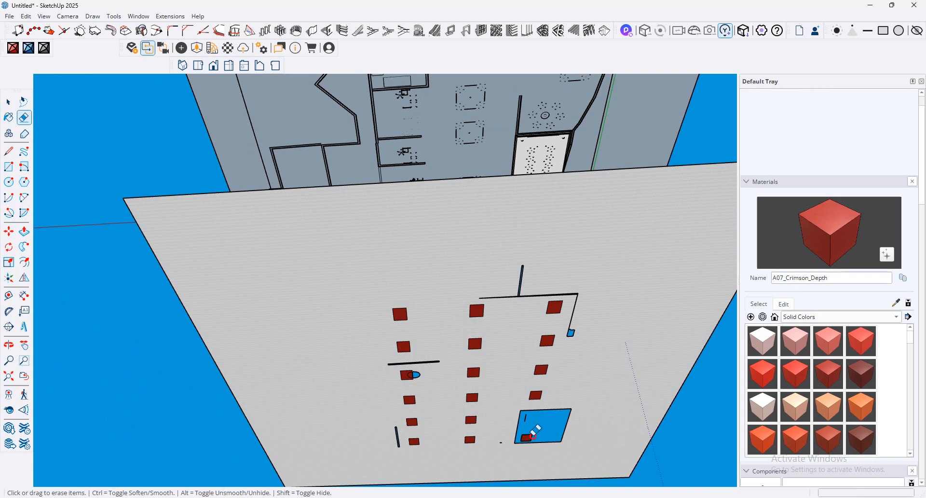
scroll(537, 306, "up", 3)
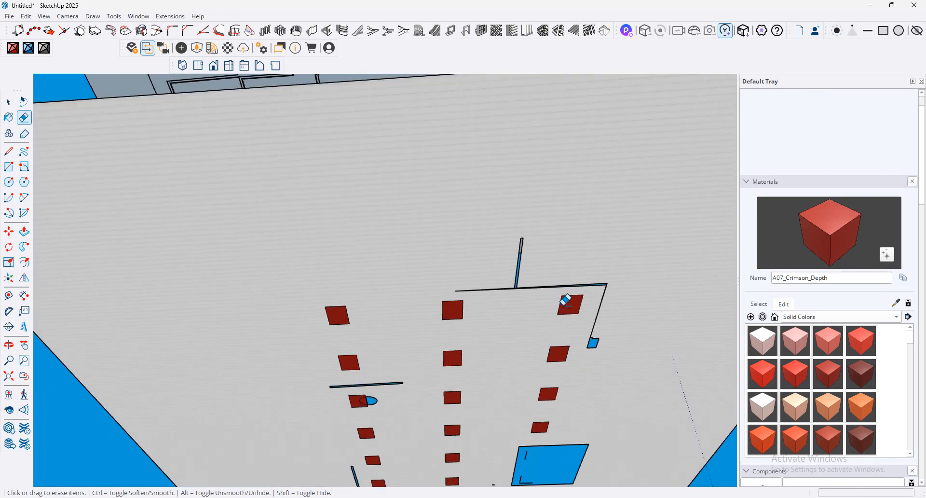
left_click(571, 296)
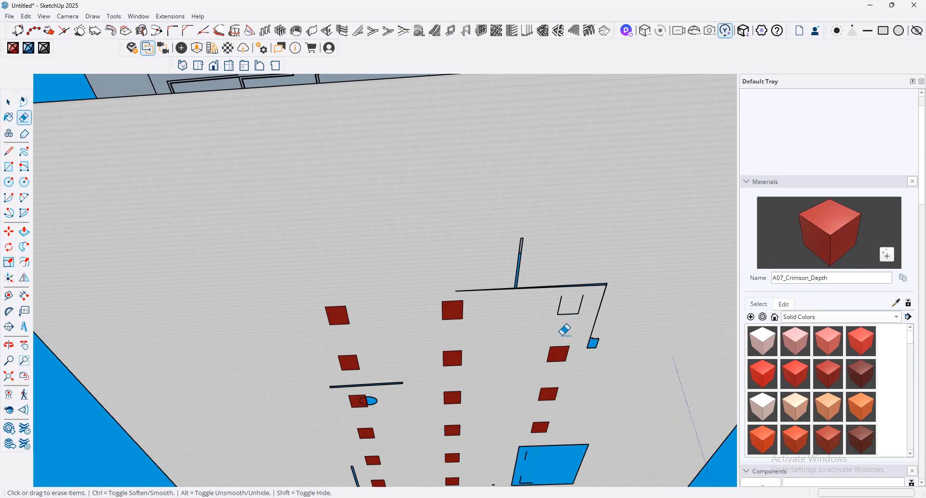
left_click(558, 347)
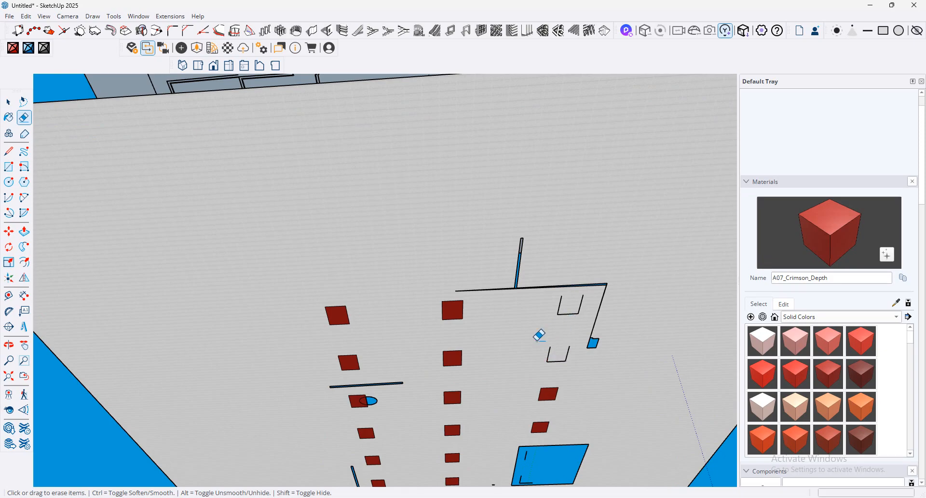
Step: Select the entire copied ceiling face with its crimson rectangles and make it a group
scroll(427, 271, "down", 3)
middle_click_drag(425, 275, 497, 388)
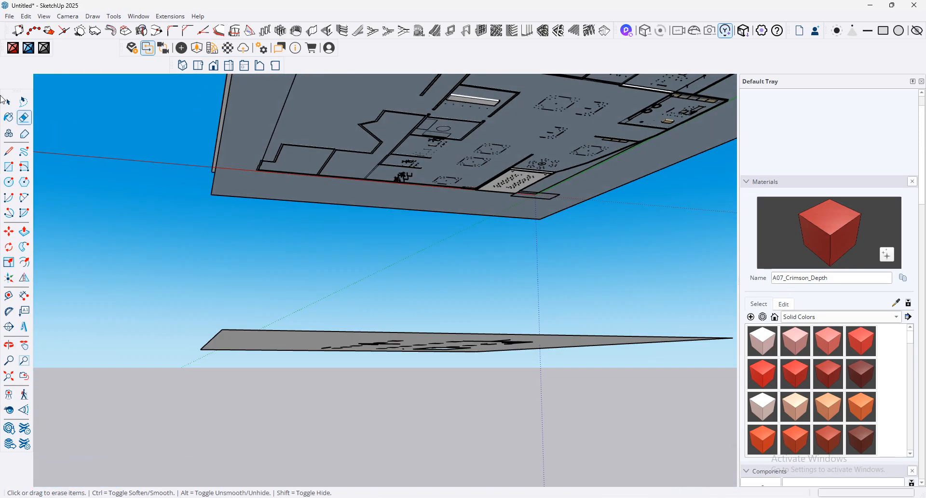
left_click(6, 101)
middle_click_drag(54, 102, 199, 110)
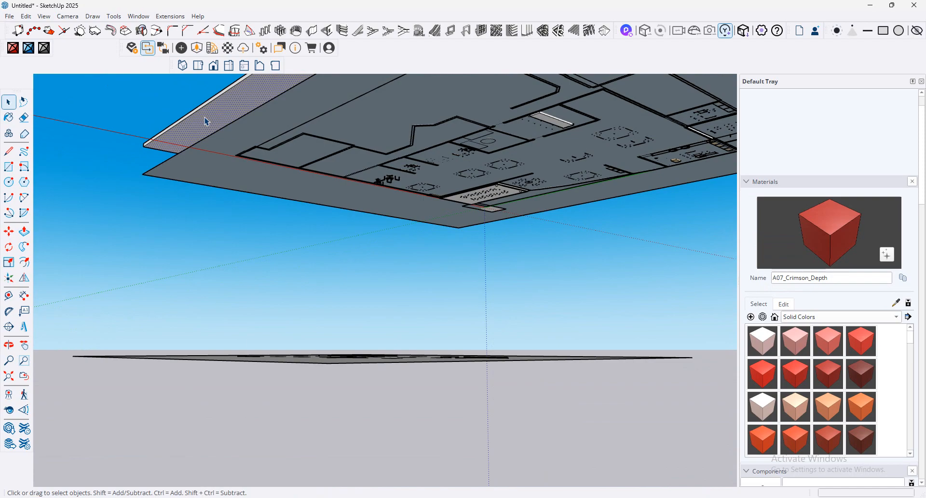
scroll(386, 262, "down", 1)
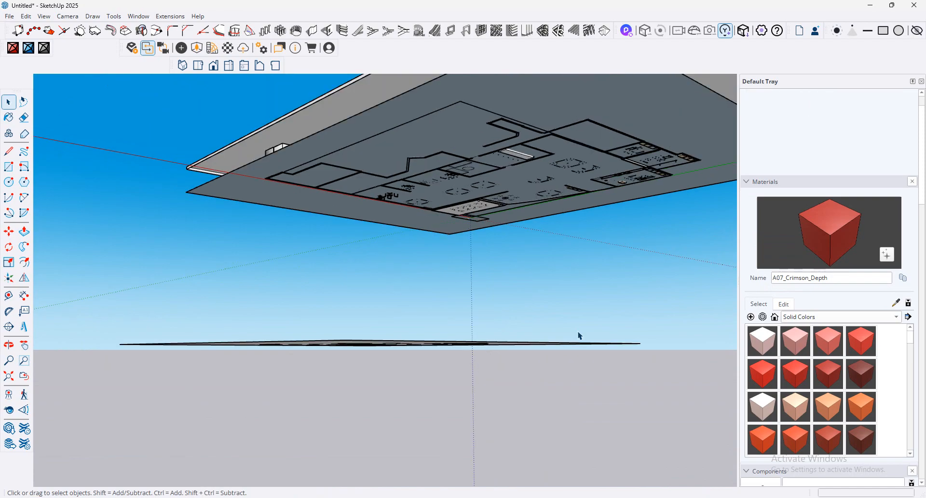
left_click_drag(101, 426, 79, 437)
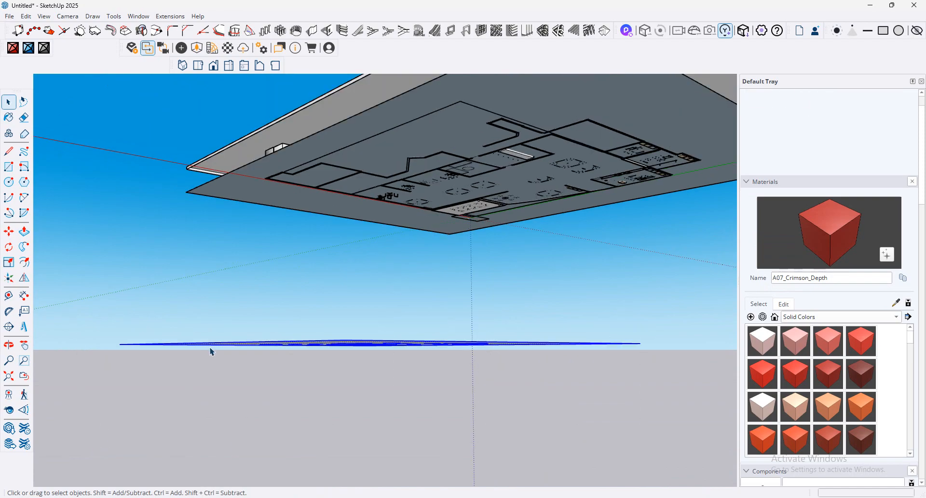
right_click(210, 344)
left_click(247, 217)
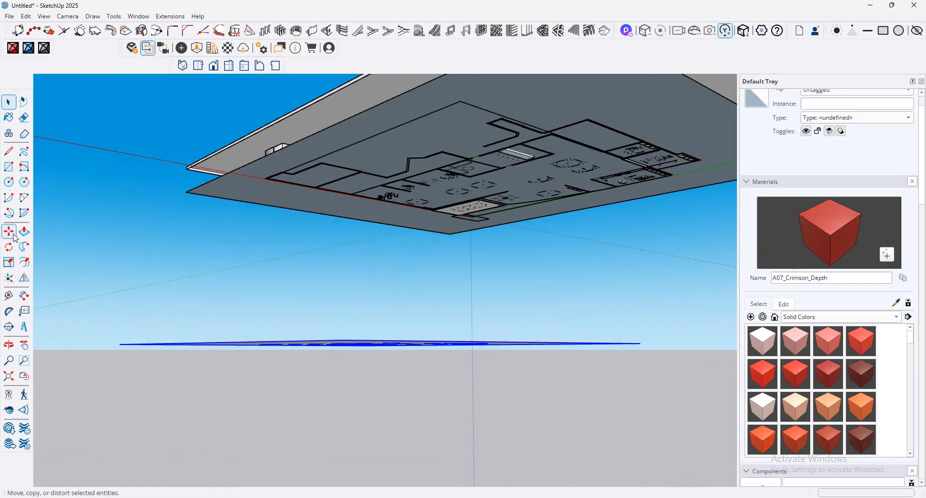
Step: Move the grouped ceiling face from its corner up to the ceiling slab above the office walls
key("m")
left_click(119, 344)
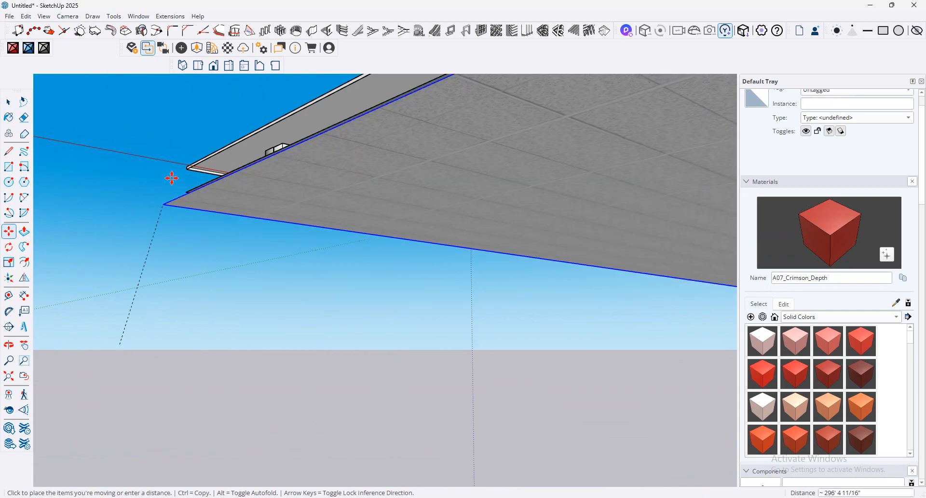
middle_click_drag(175, 174, 345, 203)
scroll(242, 187, "down", 4)
scroll(361, 171, "down", 3)
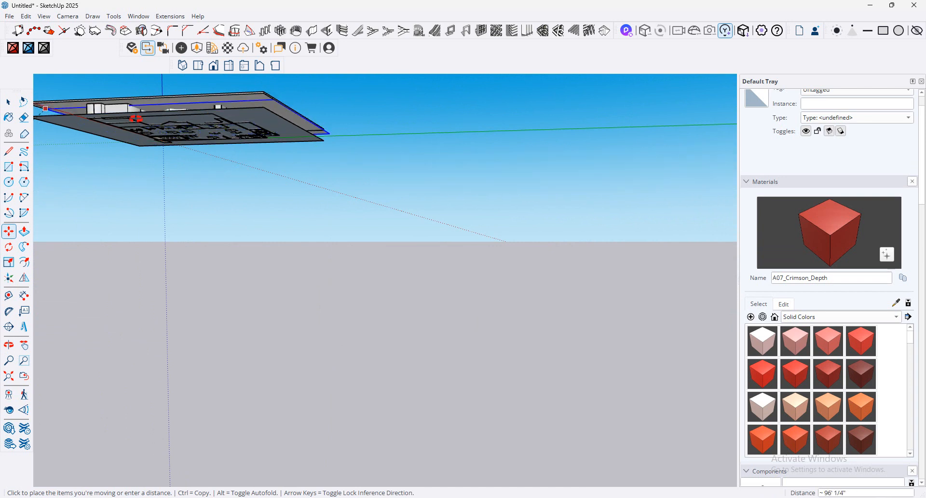
middle_click_drag(136, 116, 415, 134)
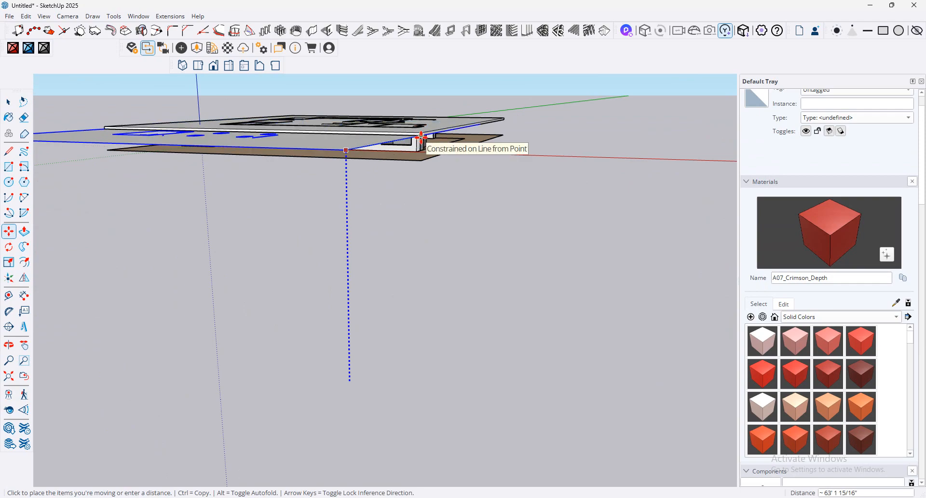
left_click(416, 143)
left_click(348, 148)
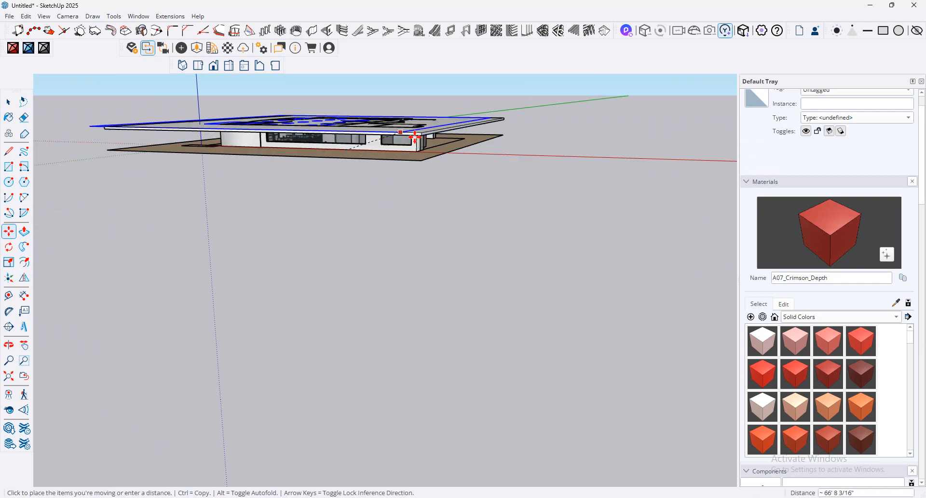
left_click(432, 145)
Step: Launch the Enscape render from an interior view facing the wooden door
middle_click_drag(460, 137, 419, 169)
scroll(294, 171, "up", 10)
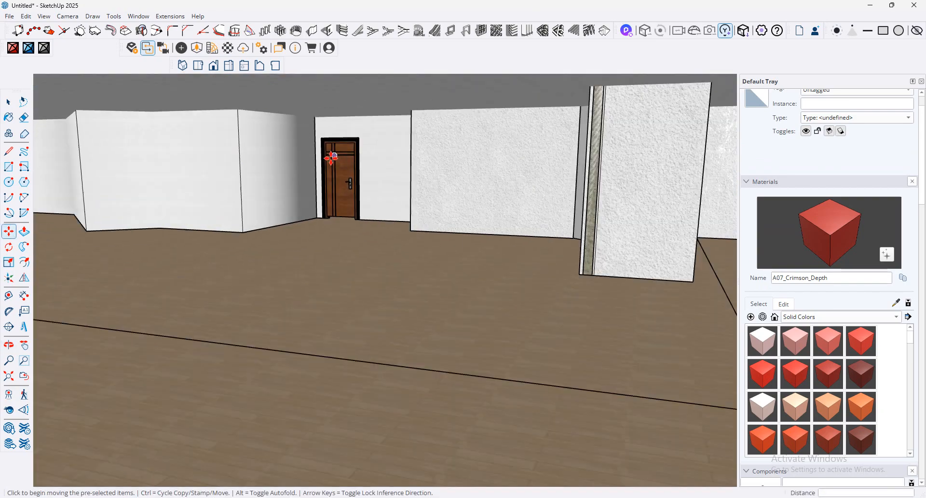
left_click(132, 48)
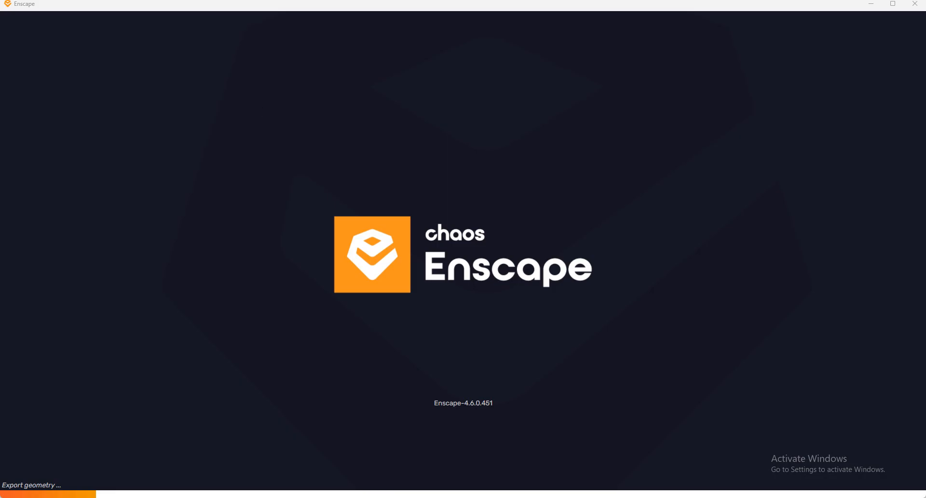
Step: Close the floor plan image, switch to Enscape to examine the rendered room, and return to SketchUp
mouse_move(538, 497)
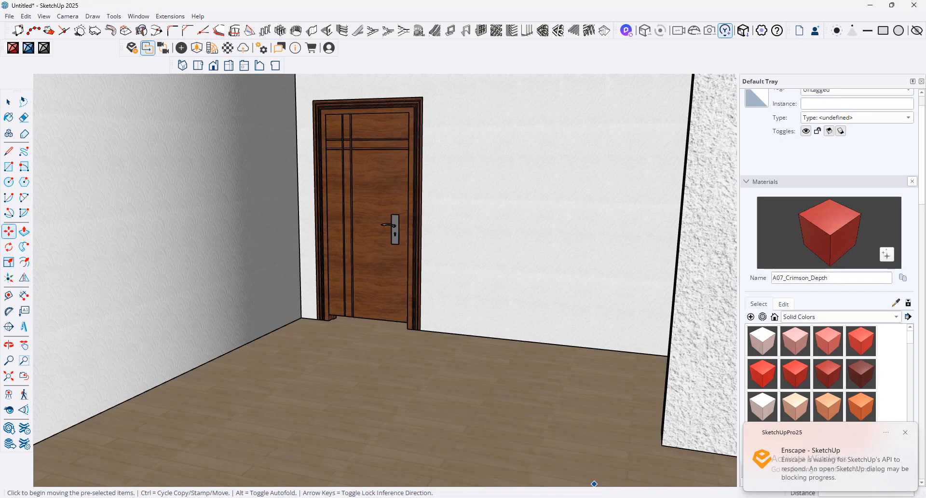
left_click(599, 497)
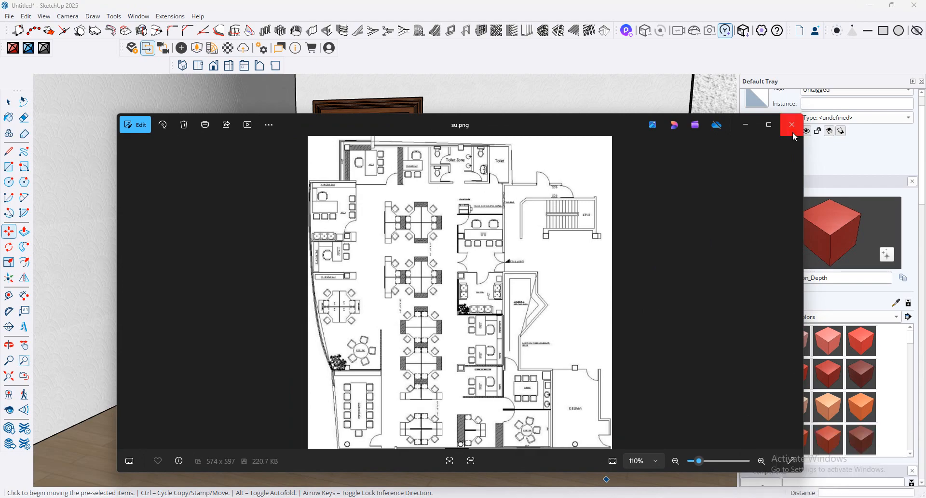
left_click(792, 125)
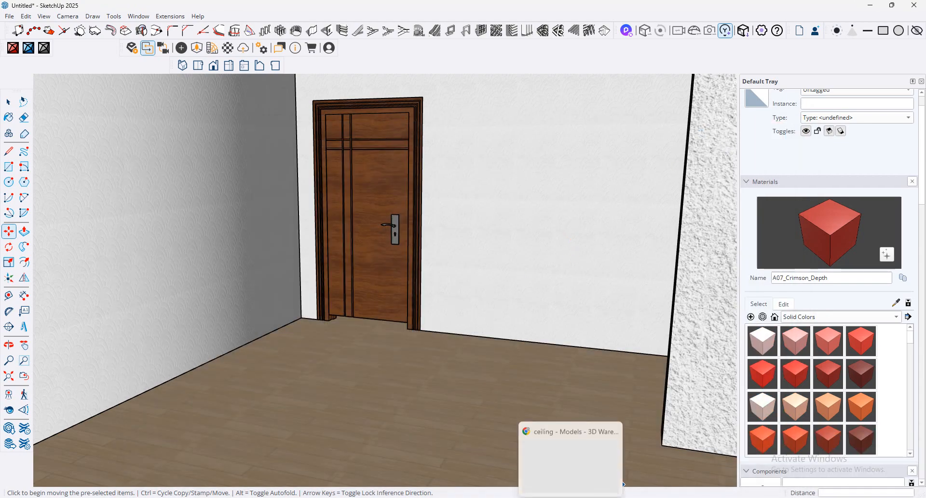
left_click(518, 463)
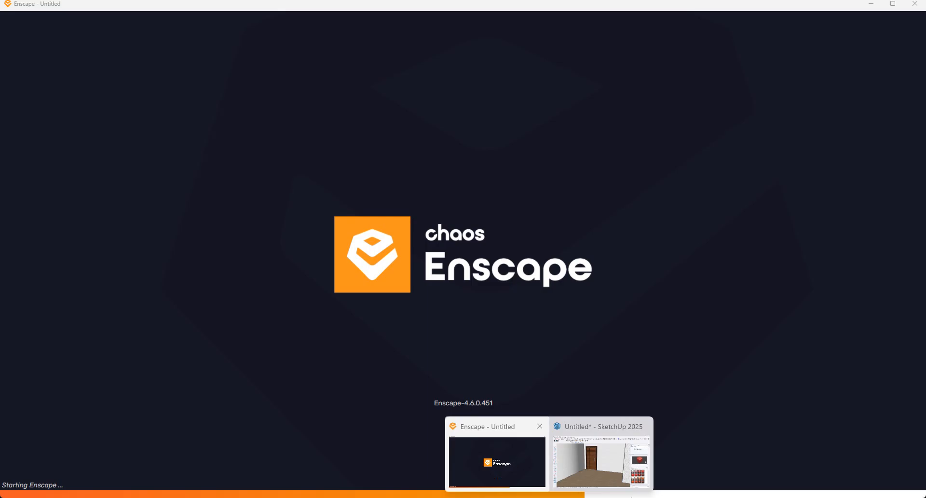
left_click(602, 461)
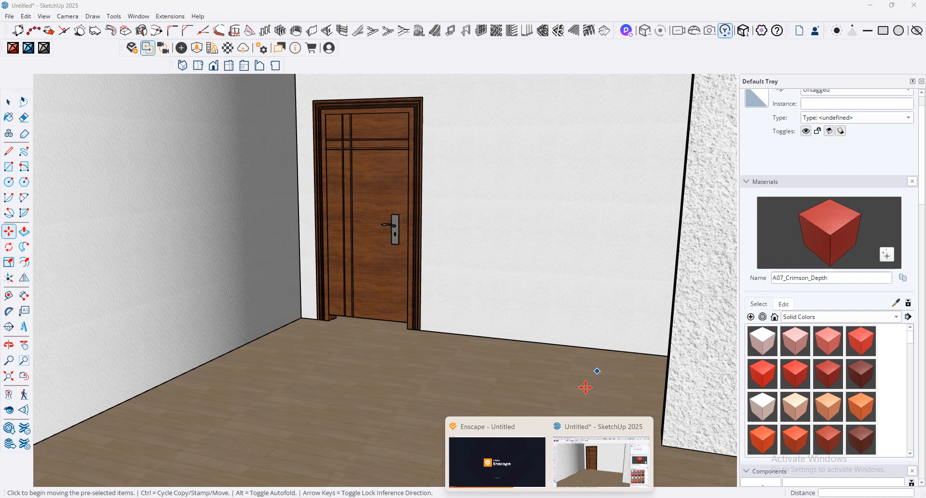
left_click(497, 460)
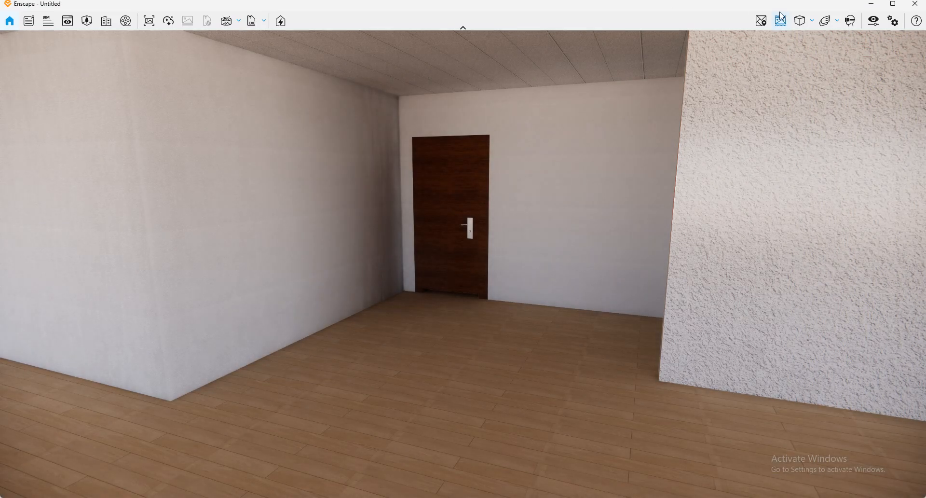
left_click(872, 5)
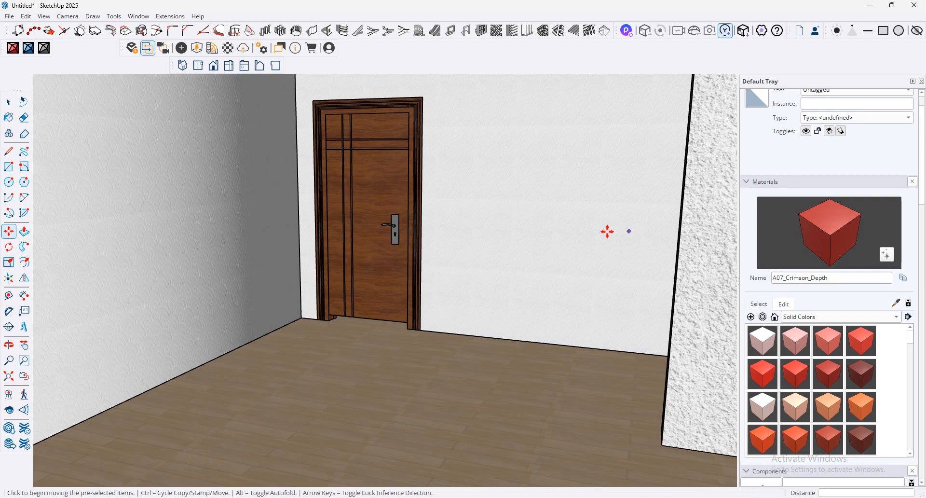
Step: Save the office model file
left_click(9, 16)
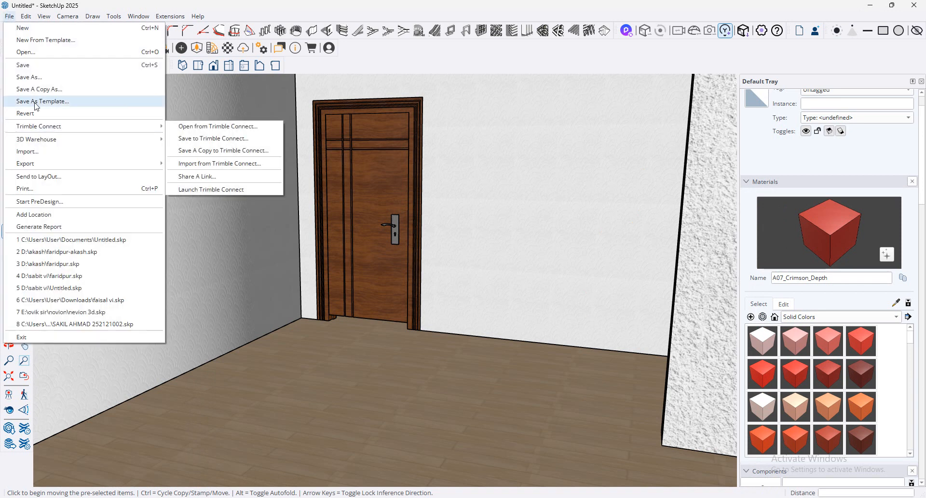
left_click(38, 73)
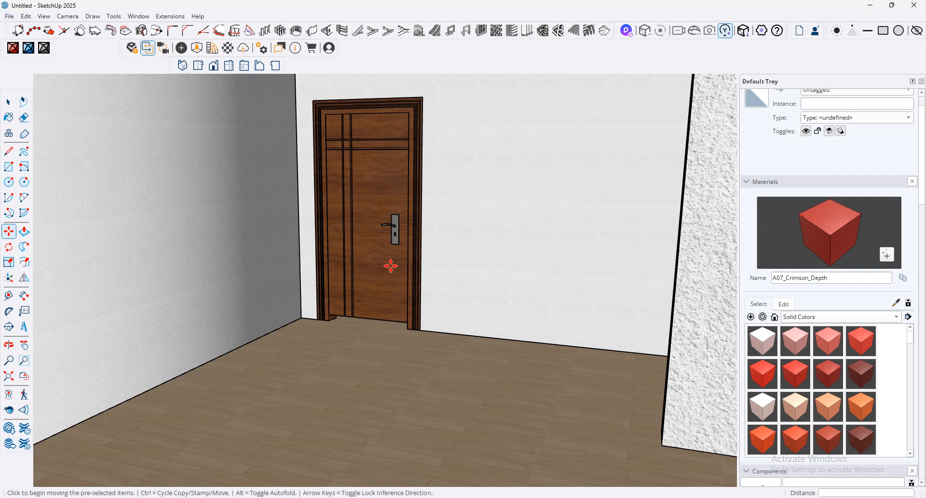
scroll(351, 258, "up", 5)
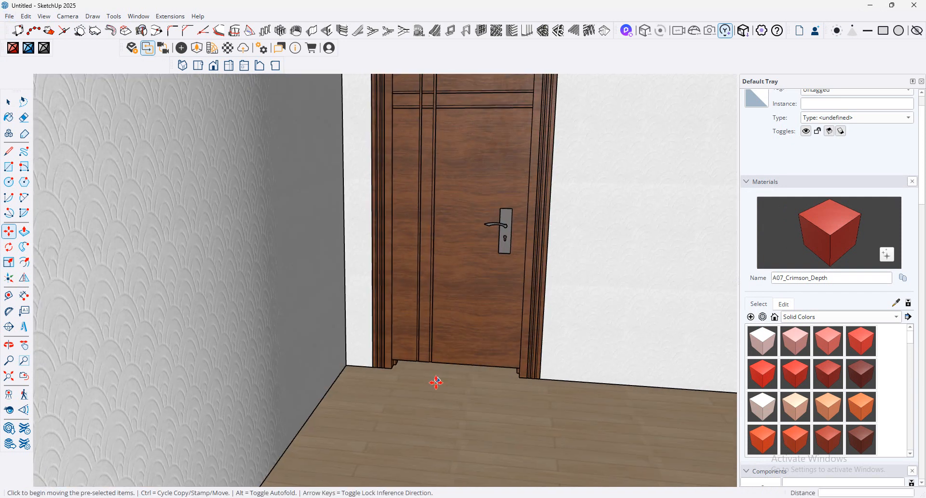
Step: Switch to Enscape to examine the rendered door and wood floor, and return to SketchUp
scroll(435, 227, "up", 3)
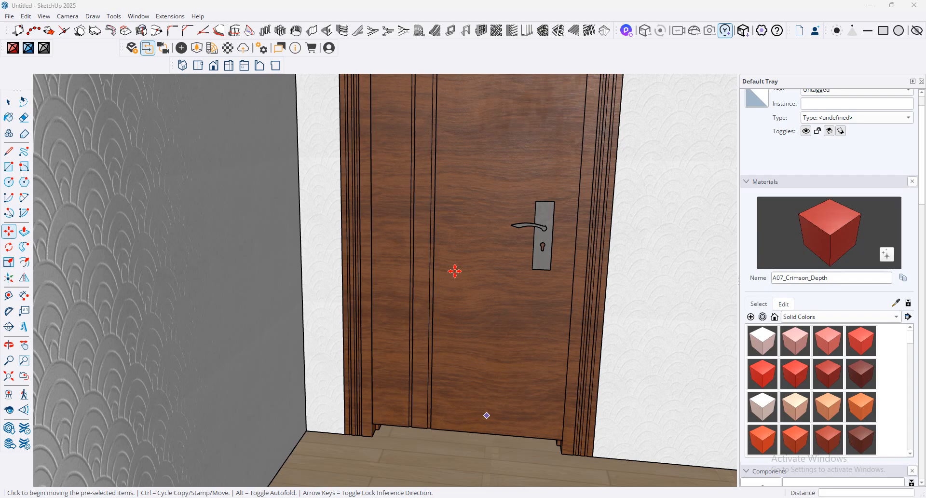
key("alt+Tab")
scroll(480, 184, "up", 5)
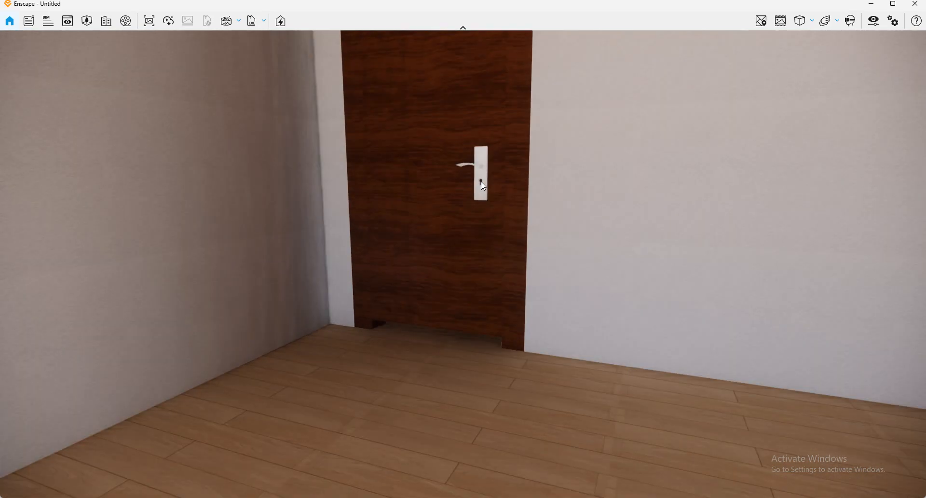
key("alt+Tab")
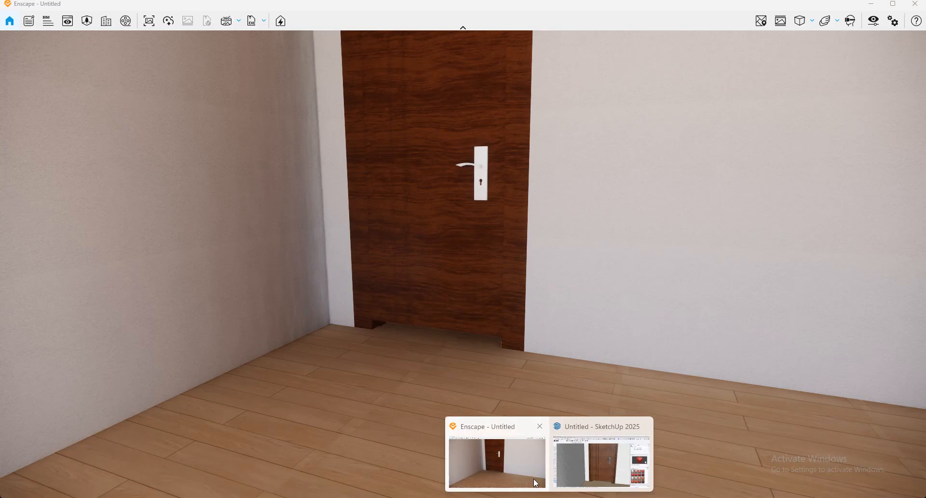
left_click(573, 472)
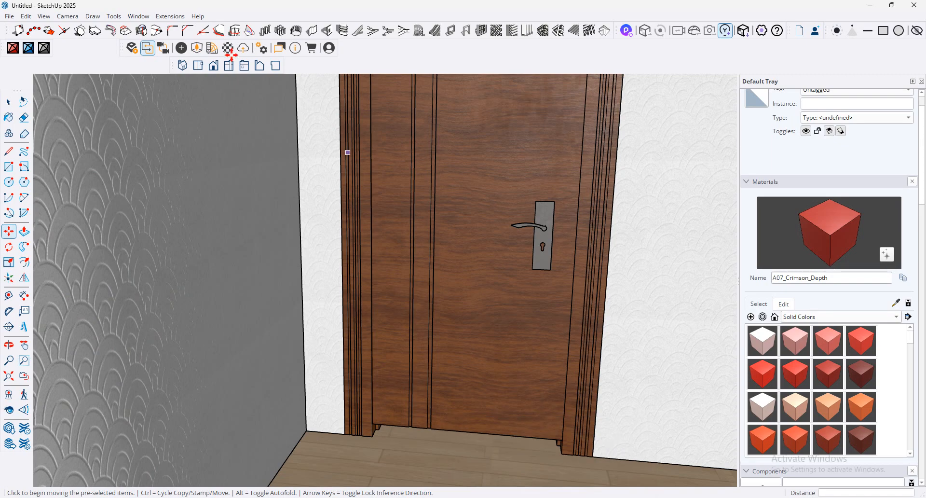
Step: Sample the wood floor material and give it an albedo-based bump map of amount 3.00 and roughness 56.3% in the Enscape Material Editor
left_click(897, 303)
left_click(543, 451)
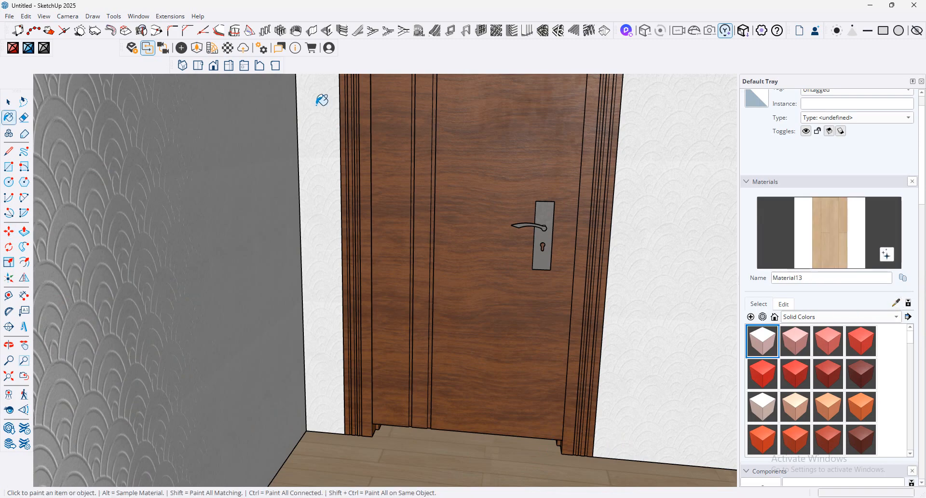
left_click(228, 48)
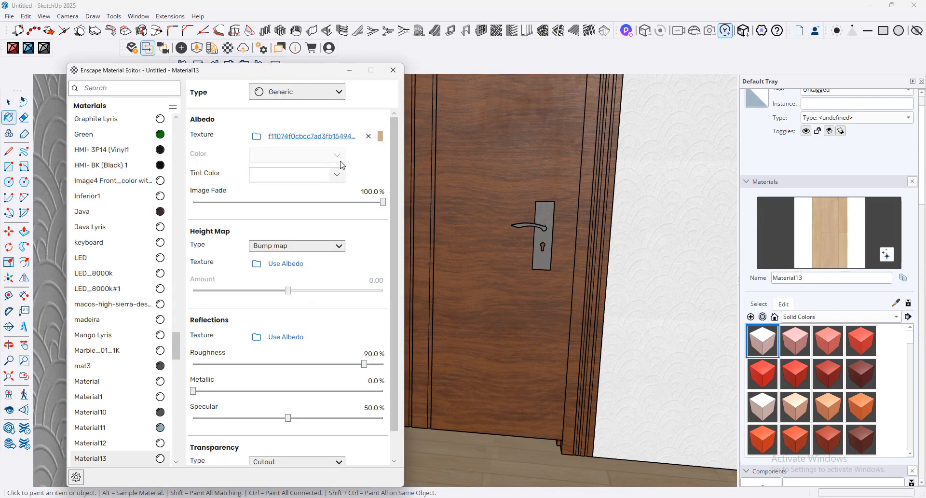
left_click(295, 246)
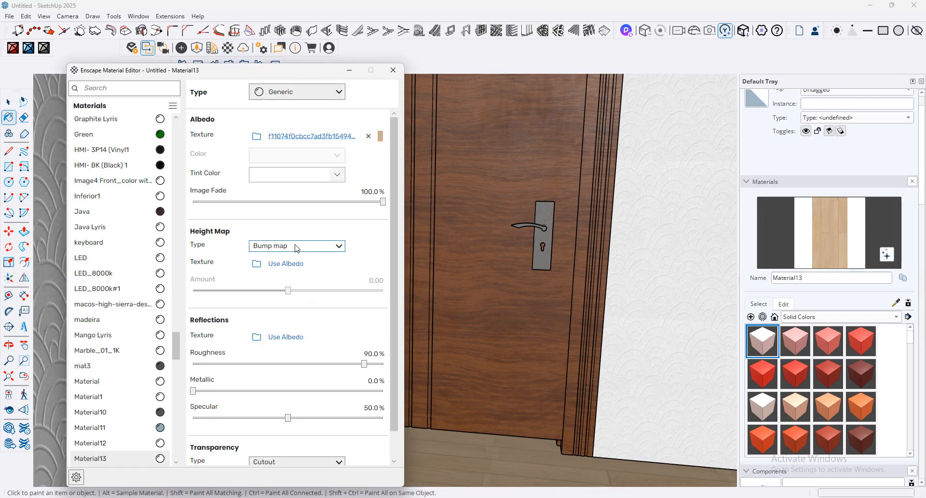
left_click(295, 254)
left_click(296, 264)
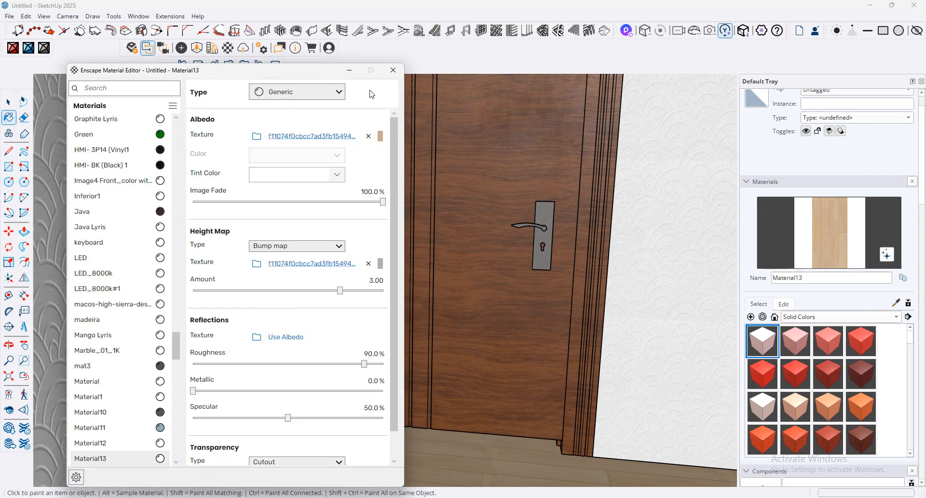
left_click(300, 364)
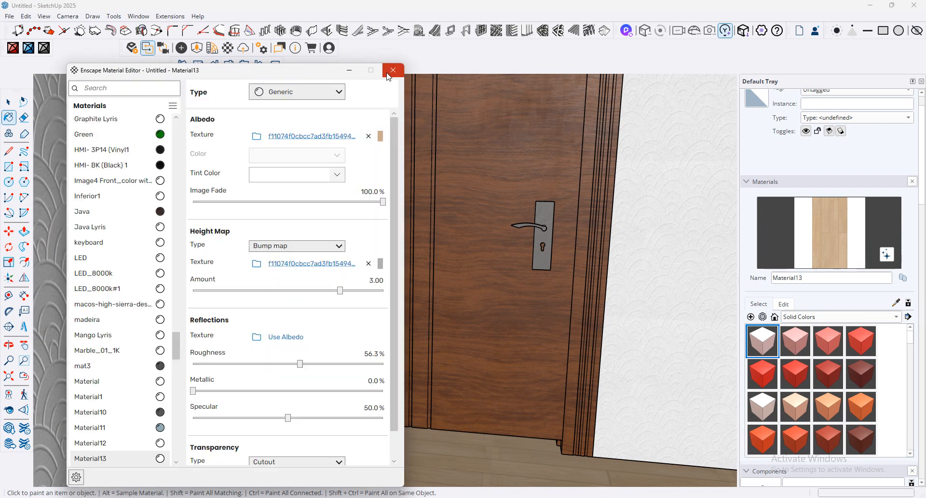
left_click(393, 70)
Step: Examine the door, glazed partition and crimson ceiling panel in the Enscape render, and return to SketchUp
scroll(479, 236, "up", 5)
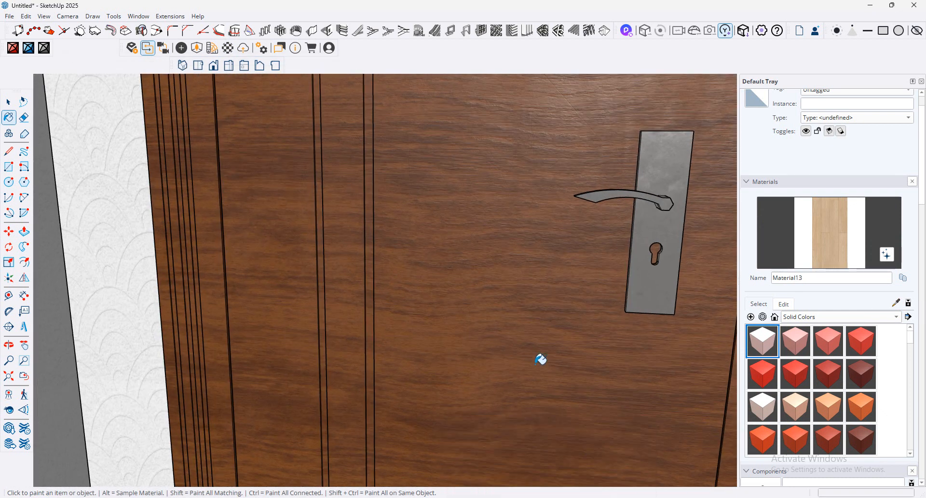
scroll(539, 324, "up", 5)
scroll(537, 317, "up", 3)
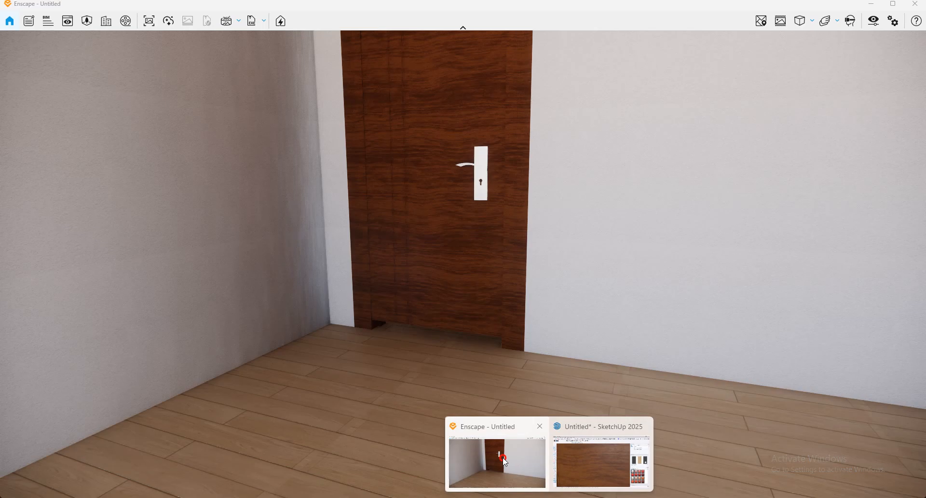
left_click(497, 463)
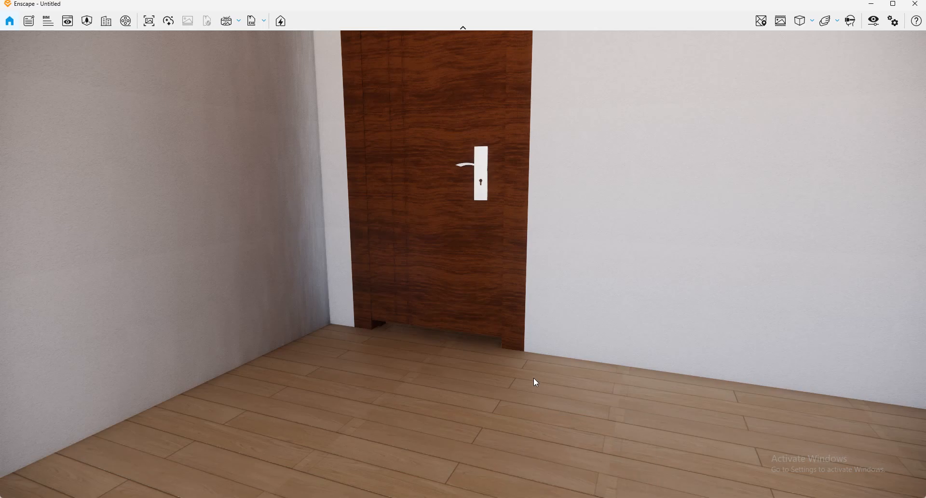
scroll(494, 301, "down", 5)
scroll(494, 302, "up", 3)
middle_click_drag(494, 301, 478, 359)
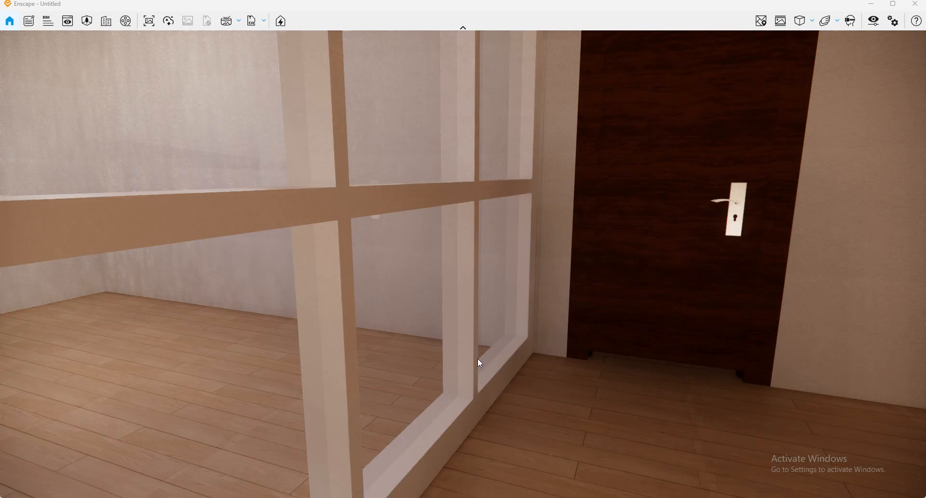
right_click_drag(478, 359, 730, 211)
mouse_move(730, 211)
left_mouse_down()
mouse_move(469, 235)
mouse_move(731, 201)
left_mouse_up()
middle_click_drag(731, 200, 724, 222)
left_click_drag(657, 249, 924, 285)
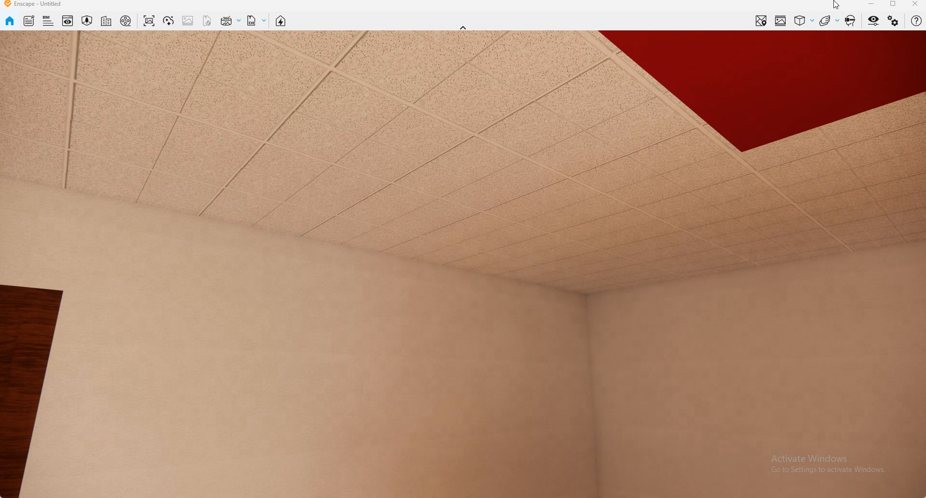
left_click(871, 4)
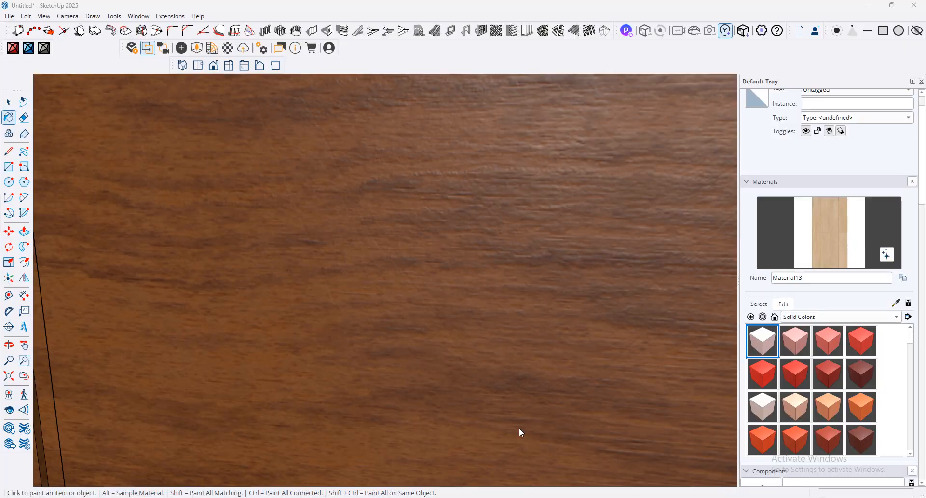
left_click(519, 427)
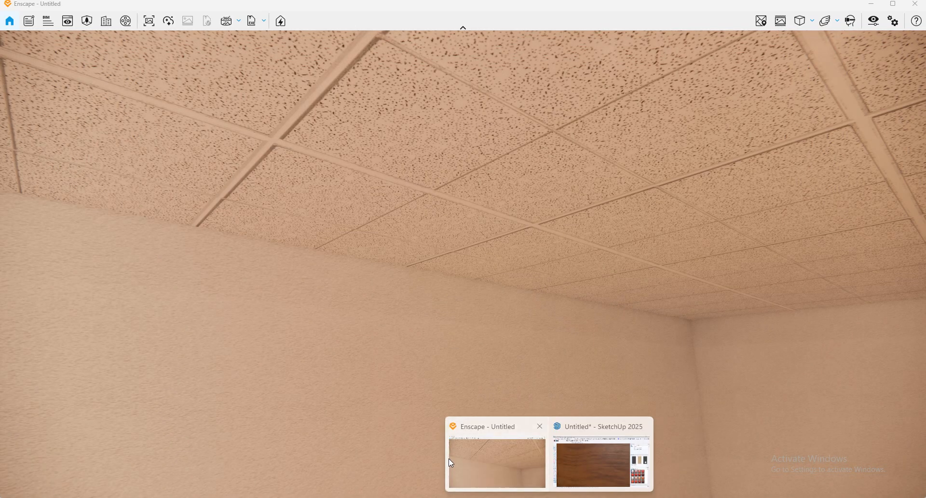
left_click(448, 458)
left_click(611, 461)
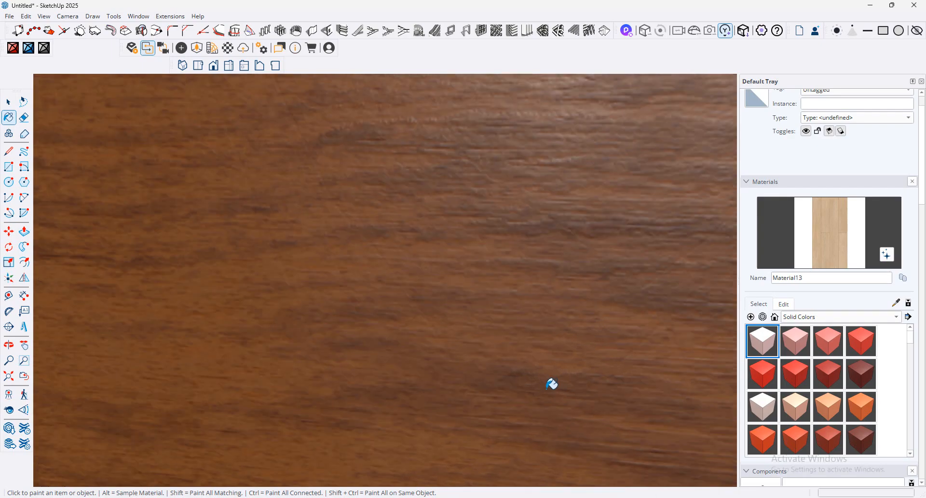
Step: Sample the ceiling panel's A07_Crimson_Depth material and change its Enscape material type to Self-illuminated
scroll(504, 276, "up", 10)
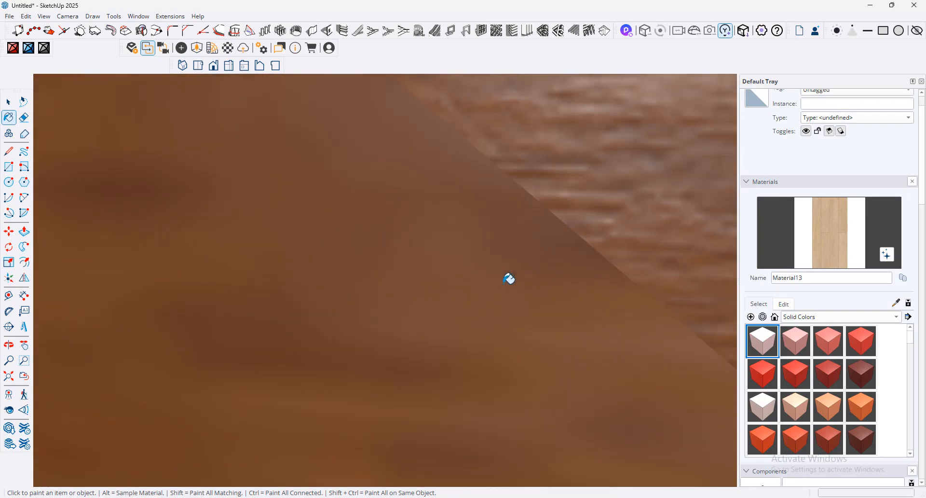
scroll(509, 279, "up", 6)
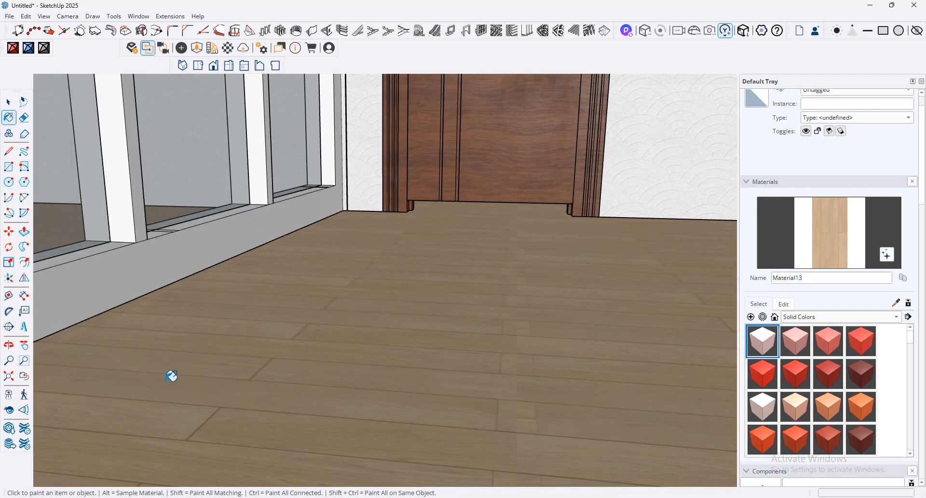
left_click(8, 410)
left_click_drag(130, 437, 531, 158)
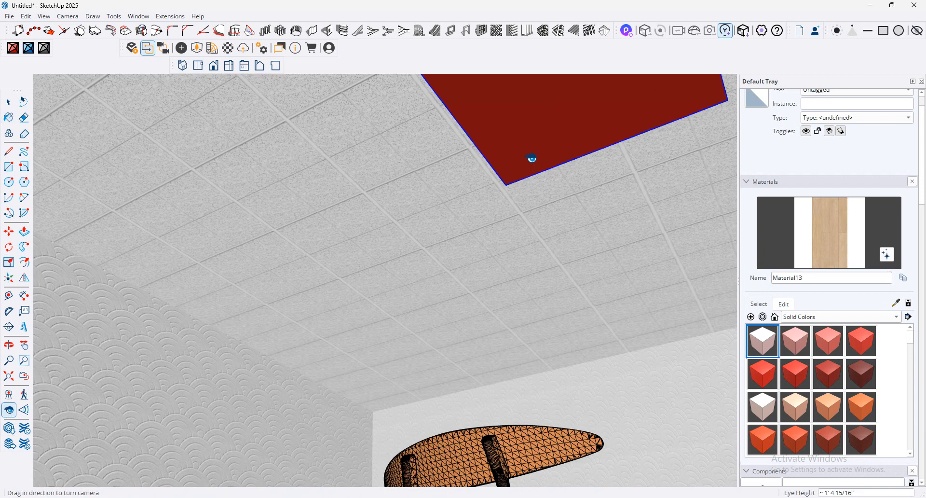
left_click(896, 303)
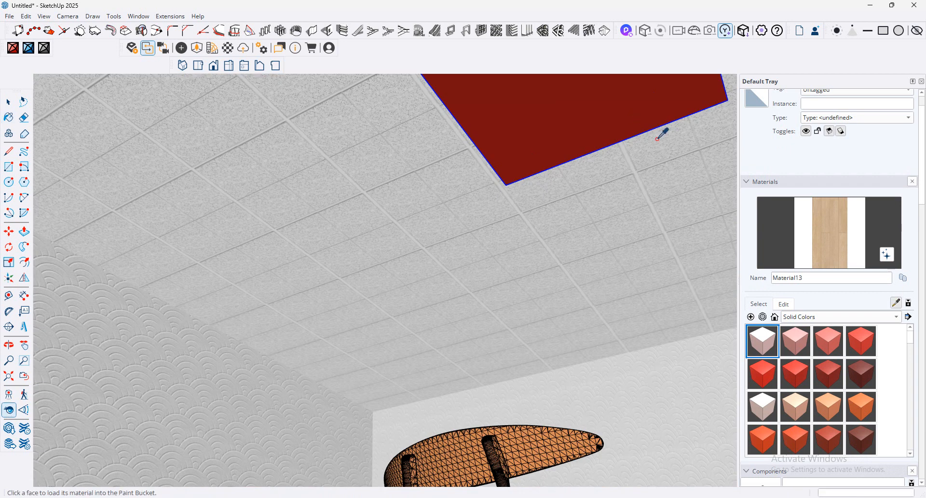
left_click(616, 115)
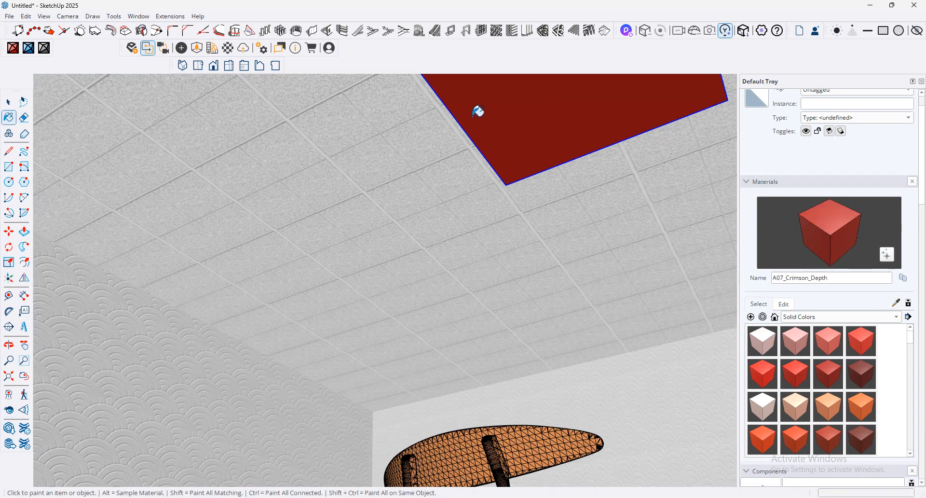
left_click(225, 51)
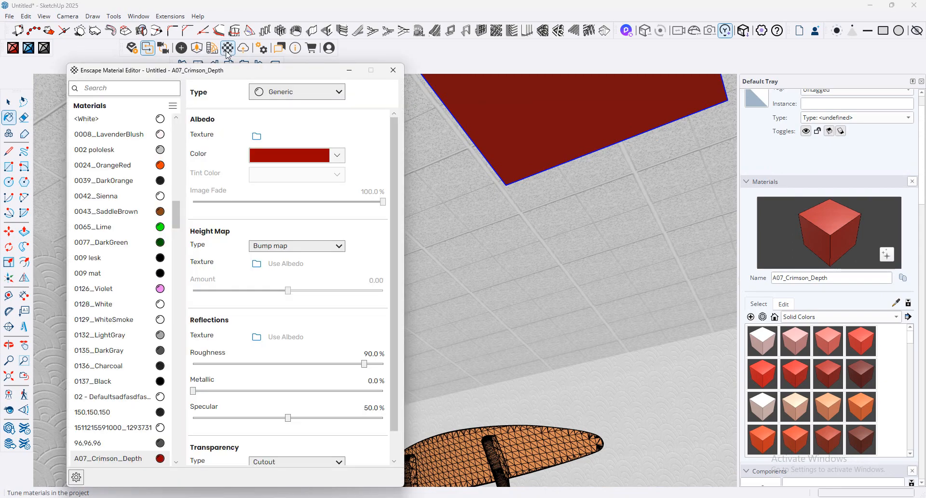
left_click(292, 92)
left_click(294, 217)
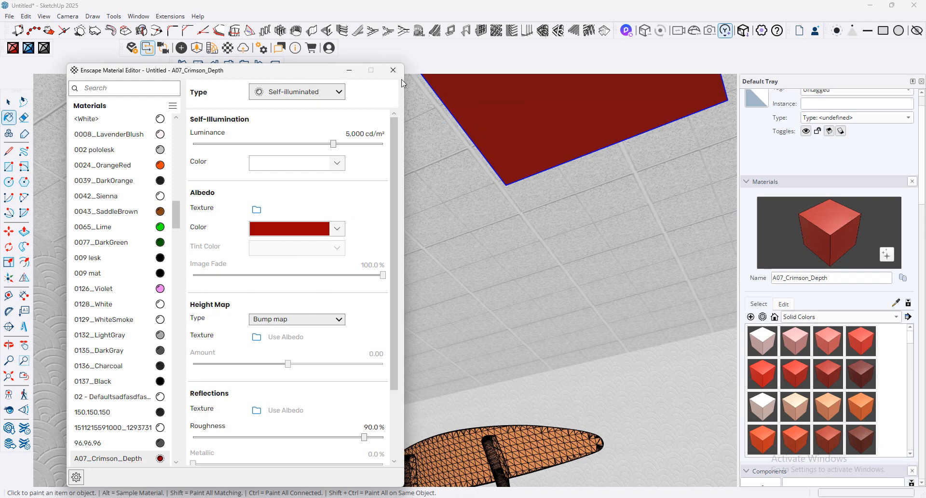
left_click(393, 70)
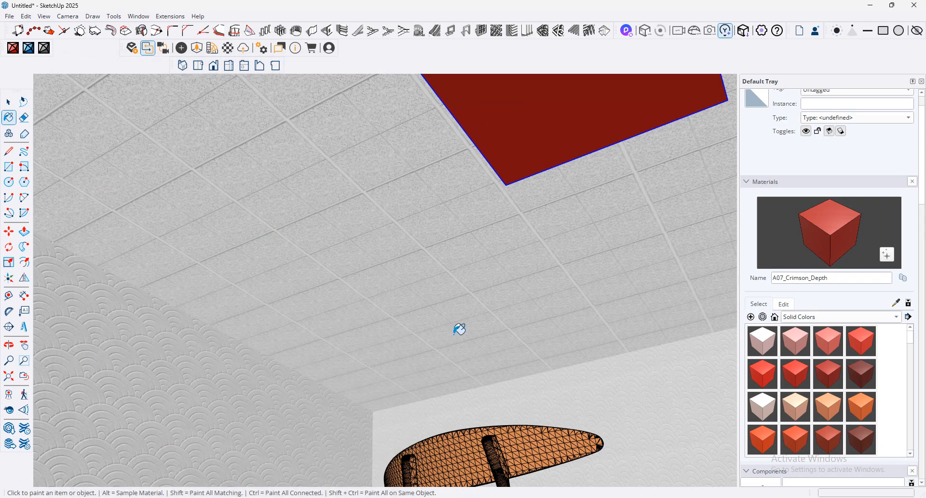
Step: Look around the SketchUp interior from the ceiling to the wooden door and the glazed partition
left_click(5, 415)
left_click_drag(159, 382, 24, 457)
left_click_drag(212, 261, 101, 429)
middle_click_drag(456, 259, 463, 335)
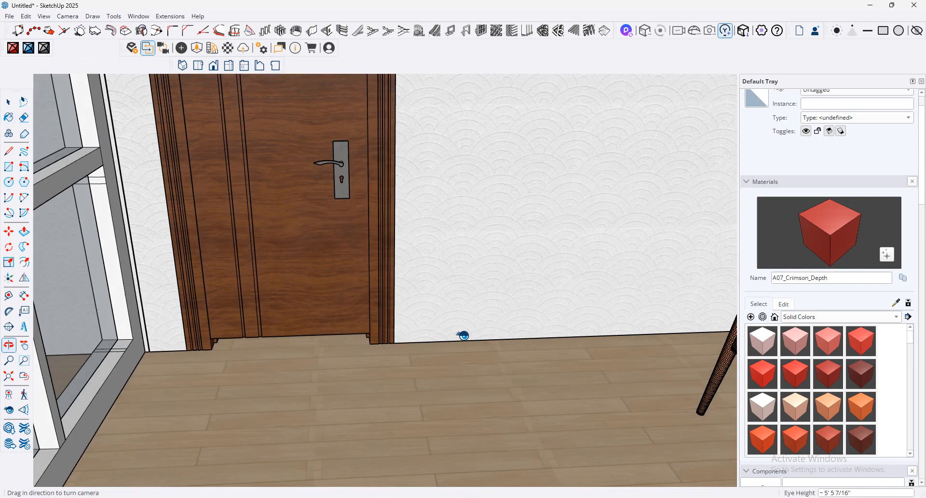
left_click_drag(463, 335, 586, 456)
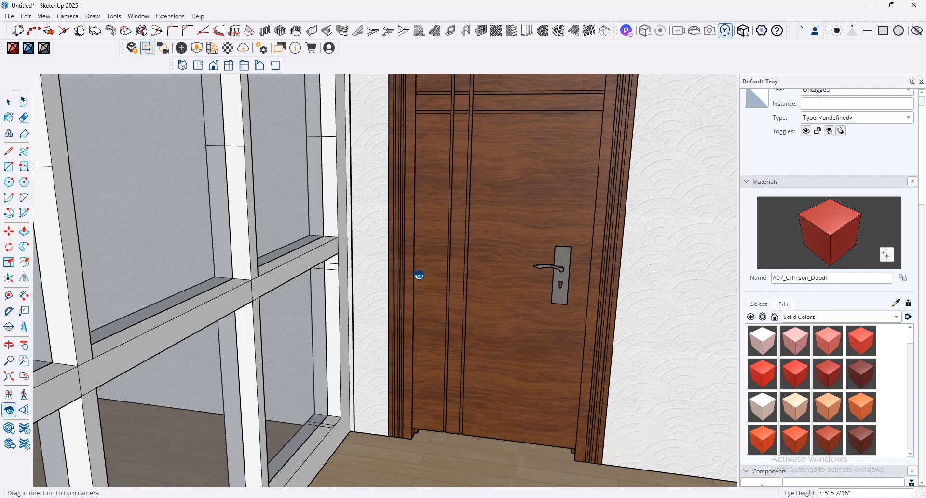
left_click_drag(419, 274, 279, 270)
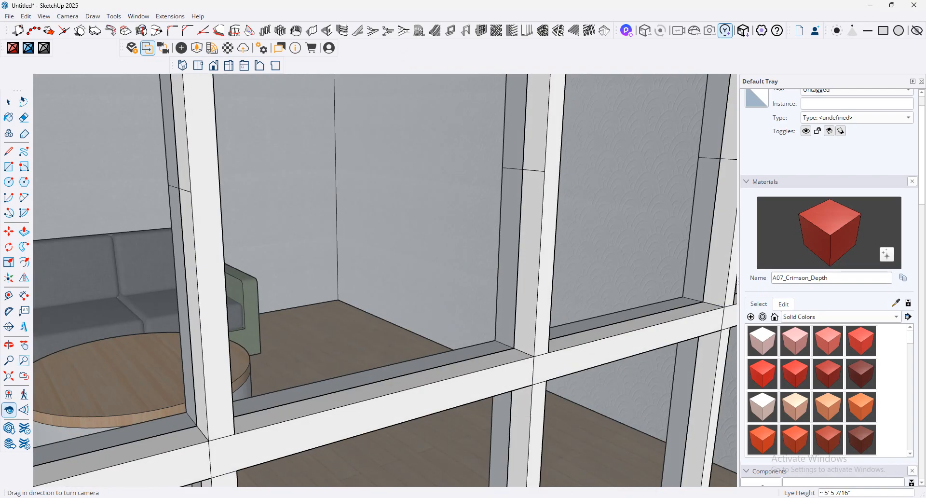
Step: Switch to Enscape and examine the rendered room through the glazed partition, up to the sofas and round table
left_click(563, 472)
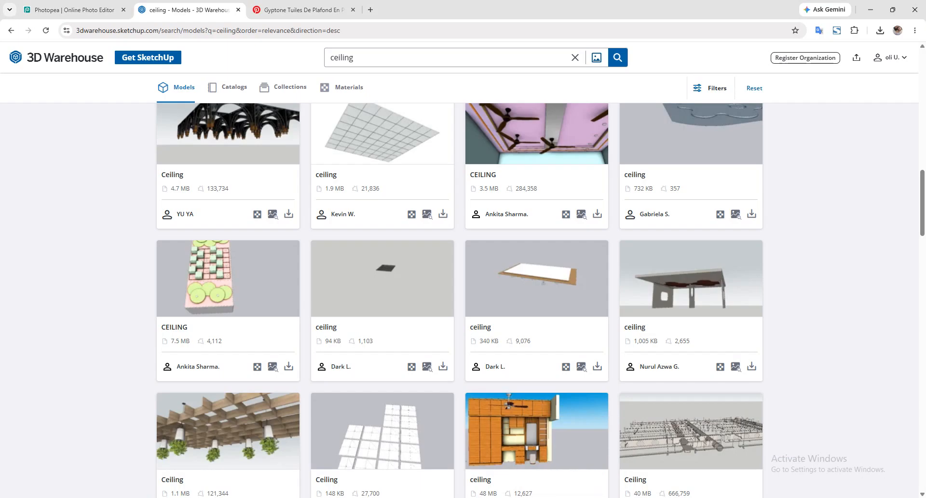
left_click(521, 485)
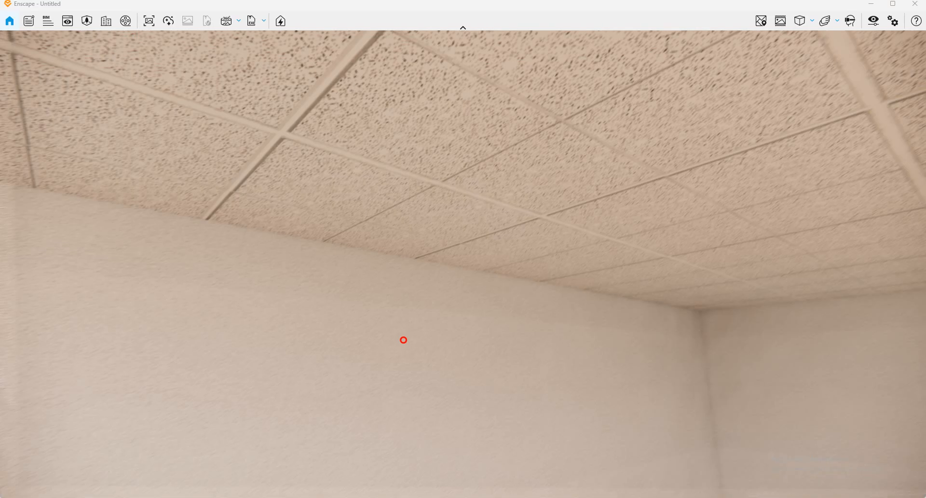
left_click_drag(403, 340, 34, 429)
left_click_drag(693, 145, 463, 261)
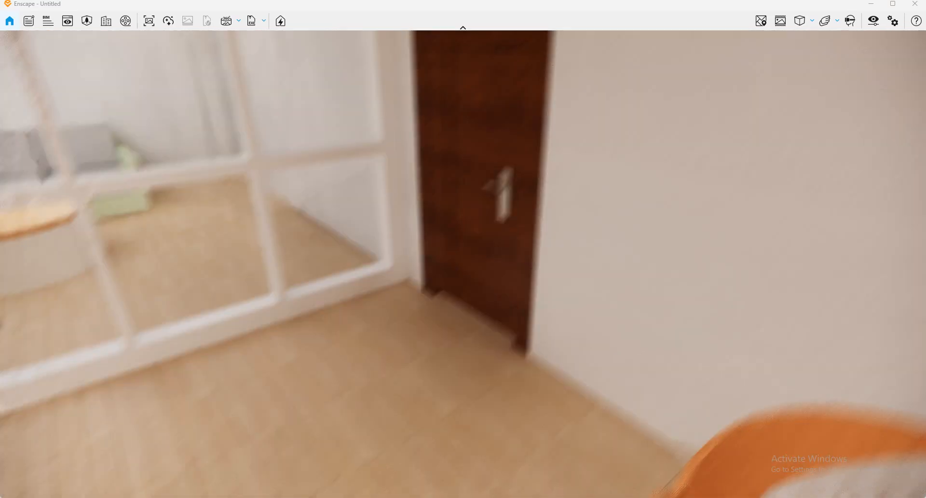
left_click_drag(545, 212, 386, 225)
scroll(386, 225, "up", 3)
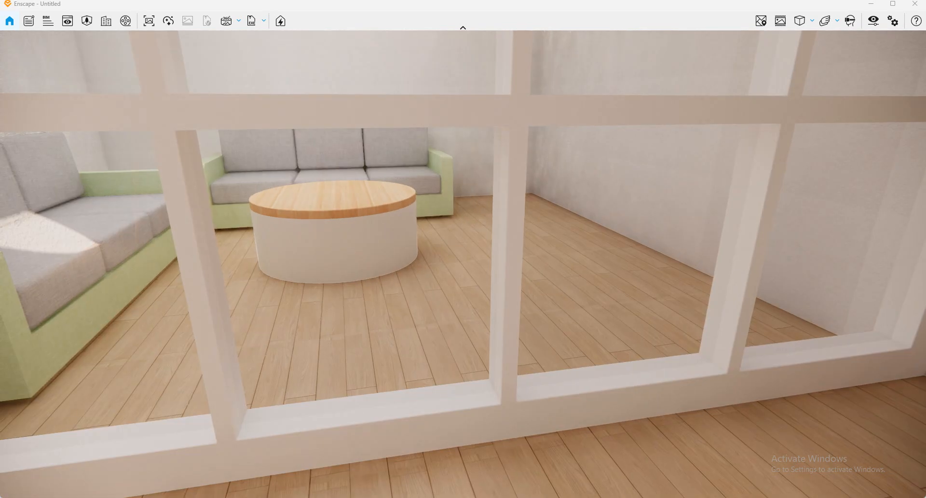
middle_click_drag(386, 225, 404, 239)
scroll(411, 222, "up", 5)
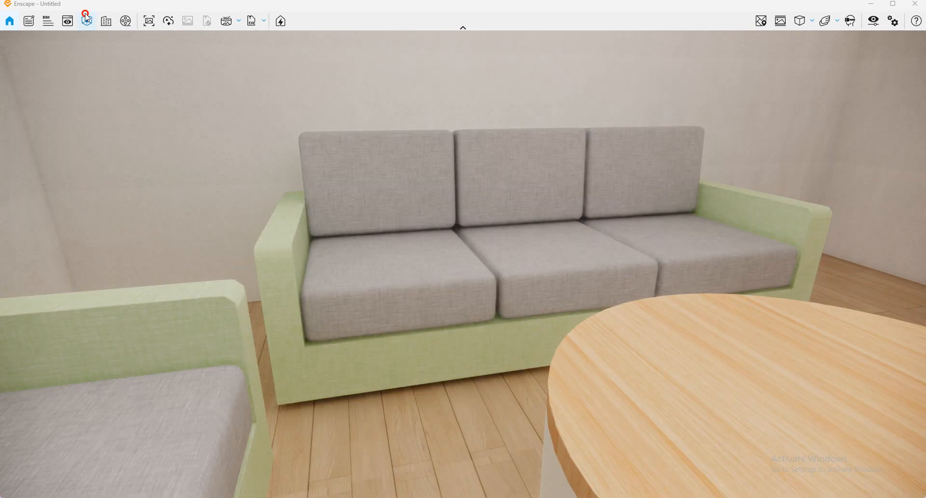
Step: Open the Enscape Asset Library and search it for "plant"
left_click(87, 19)
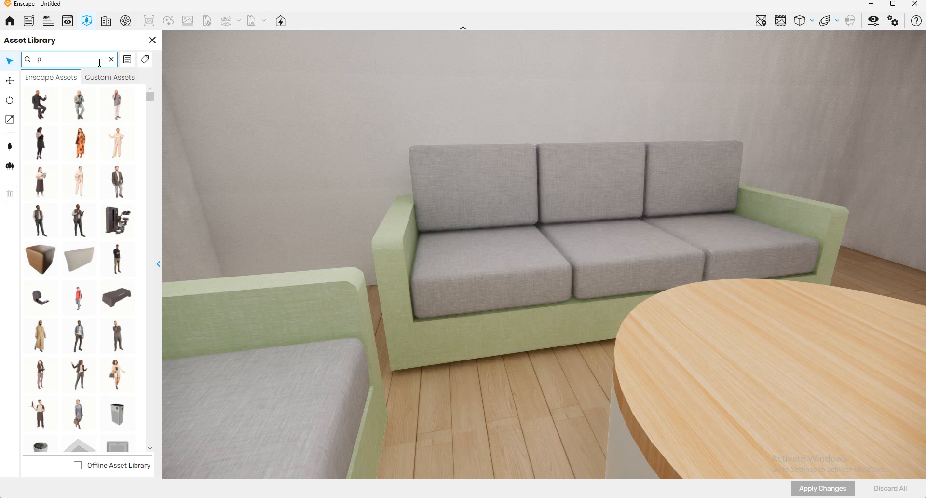
type("l")
key("BackSpace")
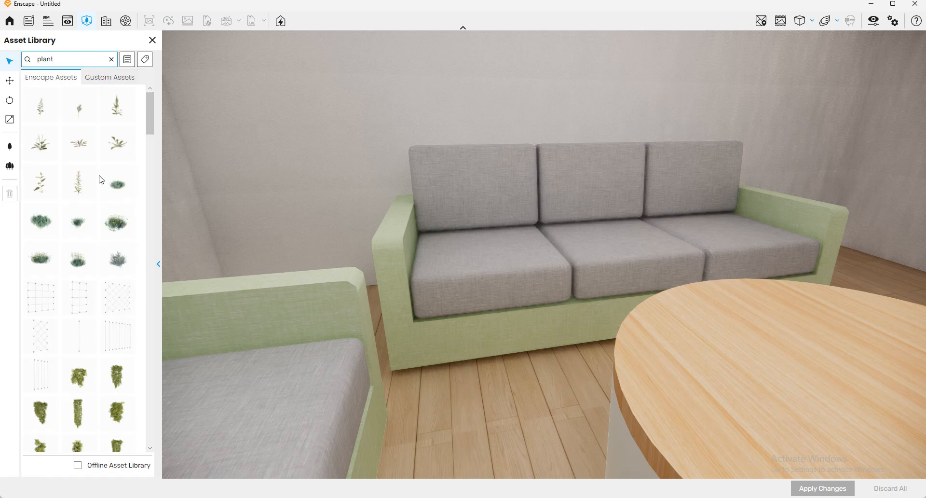
Step: Place the Potted Plant 016: Tree asset in the room corner beside the three-seat sofa, then apply the changes and leave the Asset Library
scroll(127, 239, "down", 4)
scroll(129, 278, "down", 8)
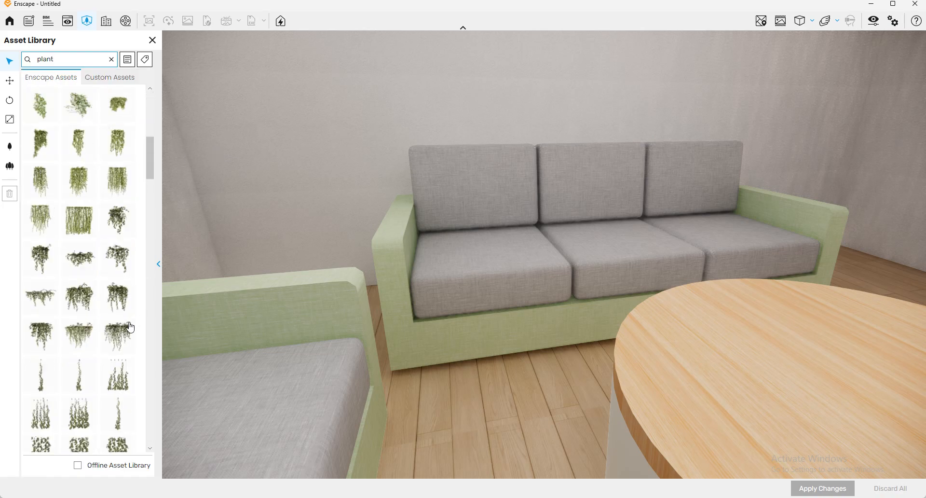
scroll(127, 335, "down", 10)
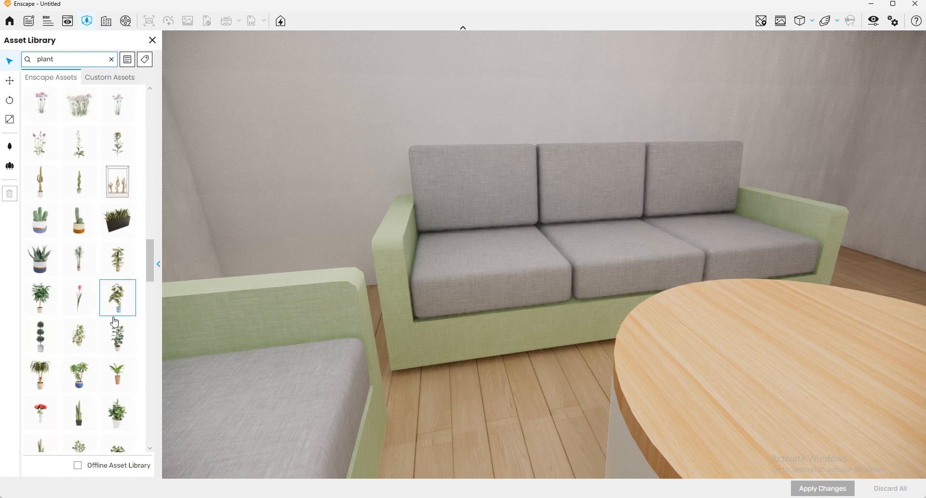
scroll(77, 250, "down", 4)
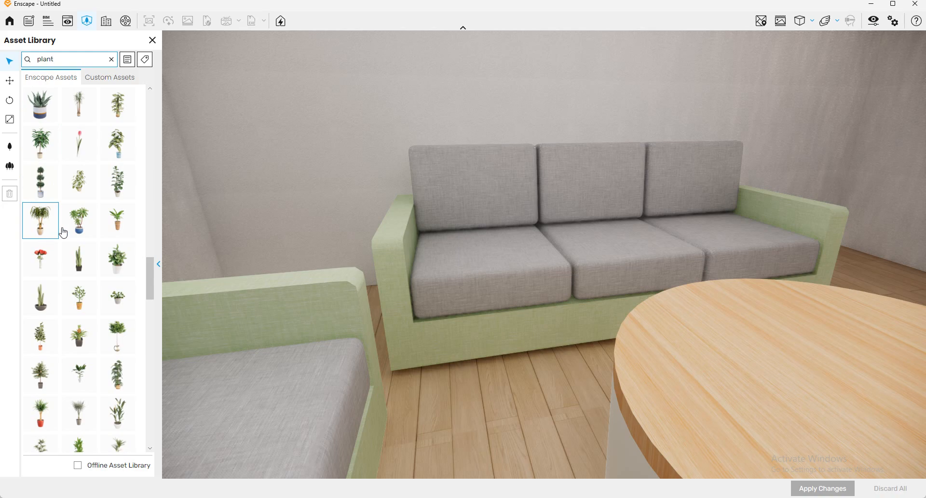
left_click(76, 233)
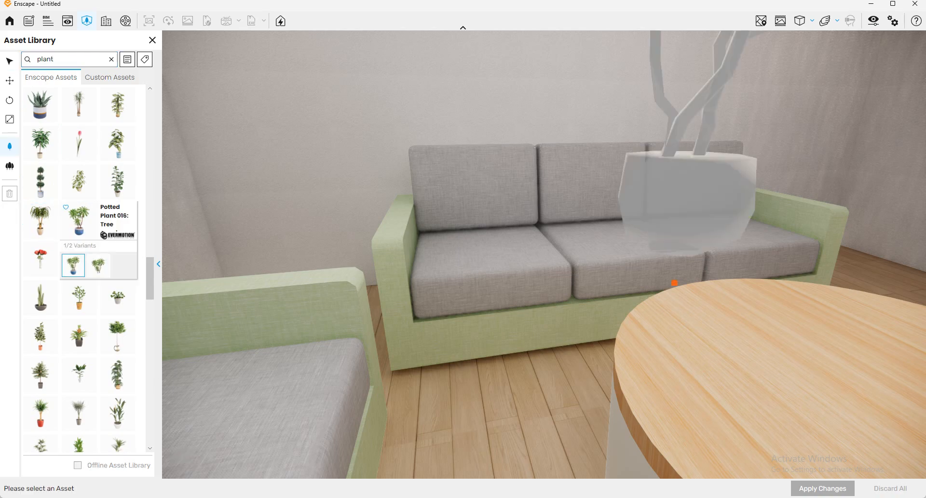
left_click(864, 270)
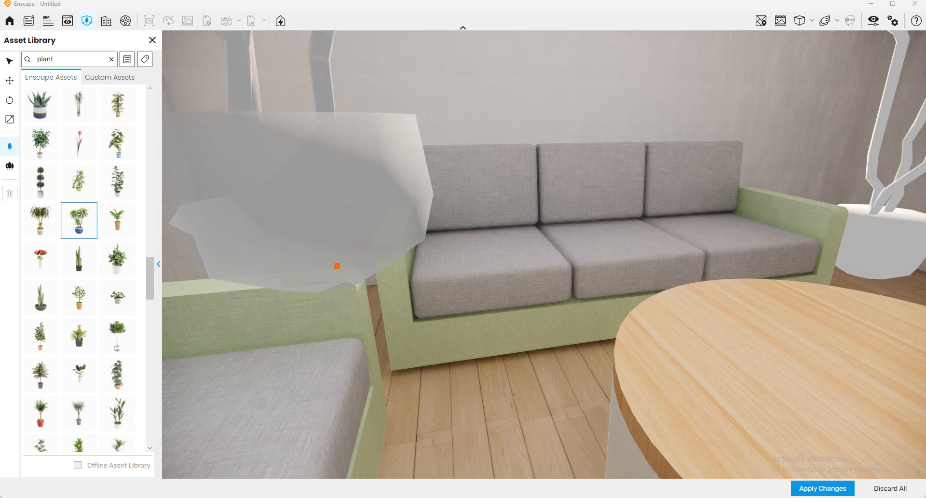
left_click(151, 42)
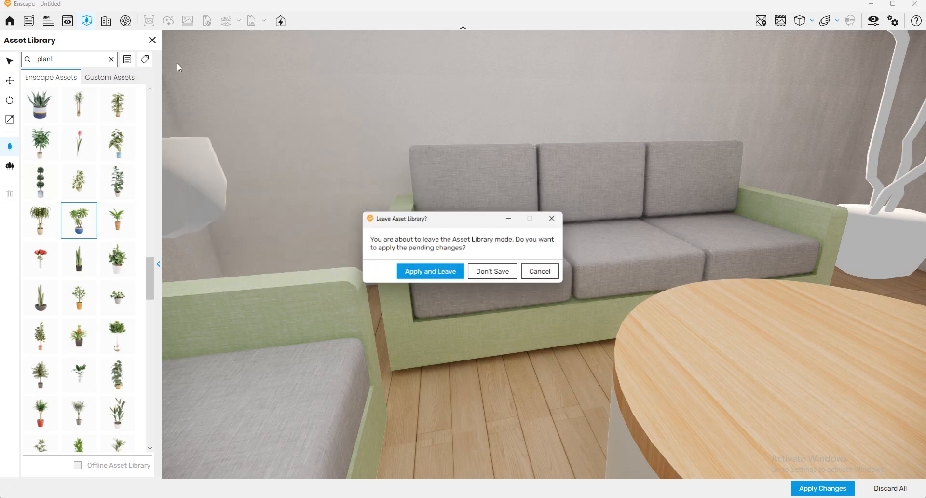
left_click(405, 272)
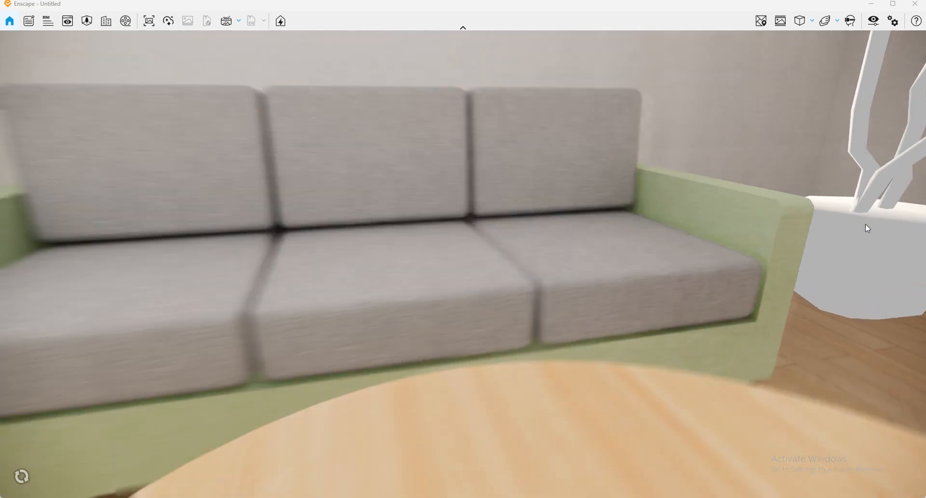
left_click_drag(866, 227, 698, 258)
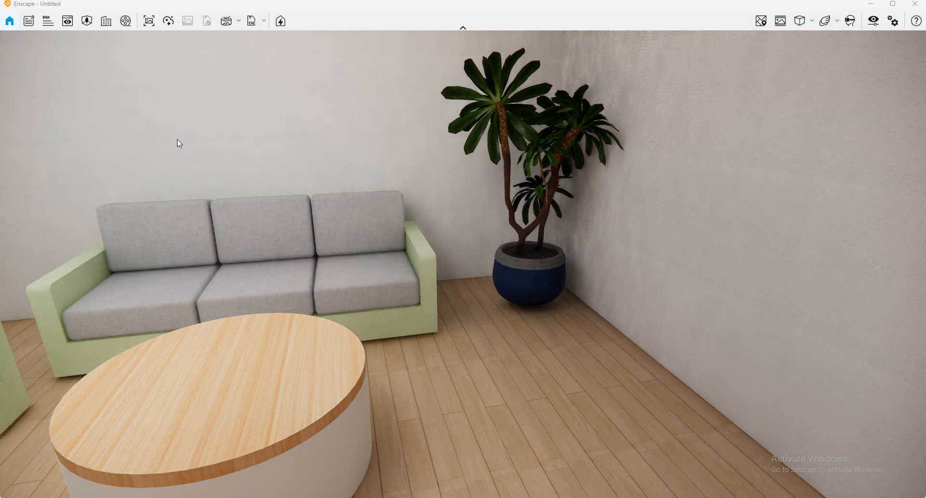
Step: Reopen the Asset Library and move the potted plant closer to the sofa, to about X 15.97, Z -14.78
left_click(87, 21)
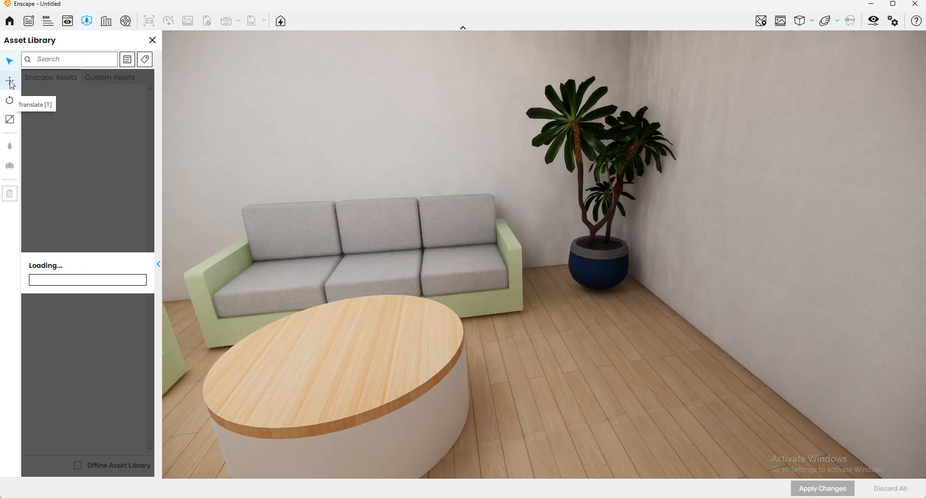
left_click(583, 261)
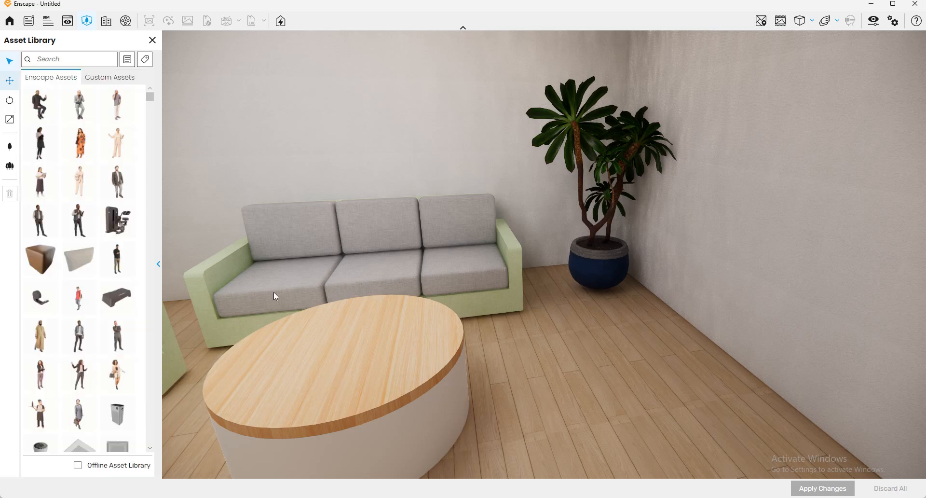
left_click_drag(578, 289, 548, 288)
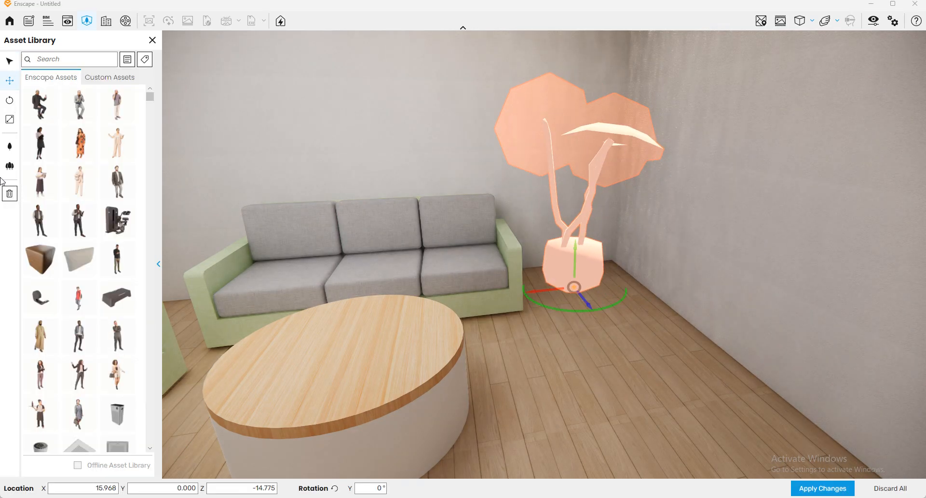
Step: Scale the potted plant down to about 78% and apply the changes
left_click(9, 119)
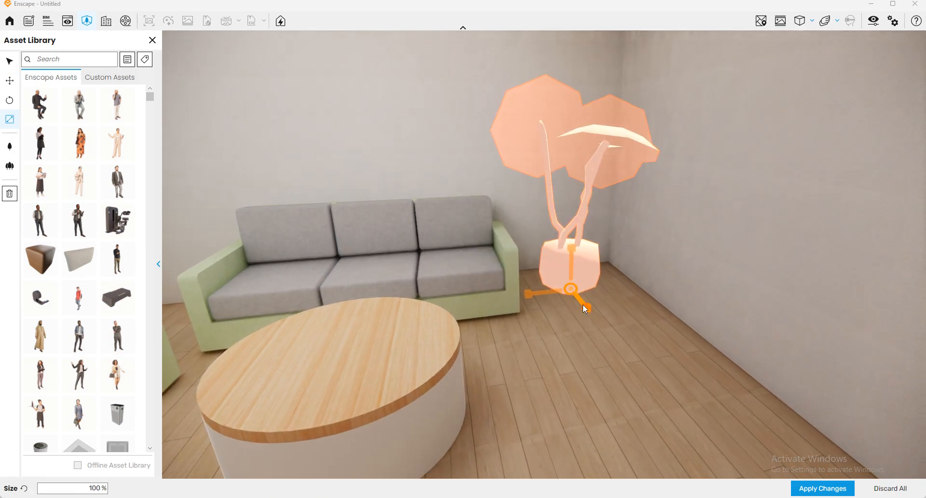
left_click_drag(586, 308, 574, 300)
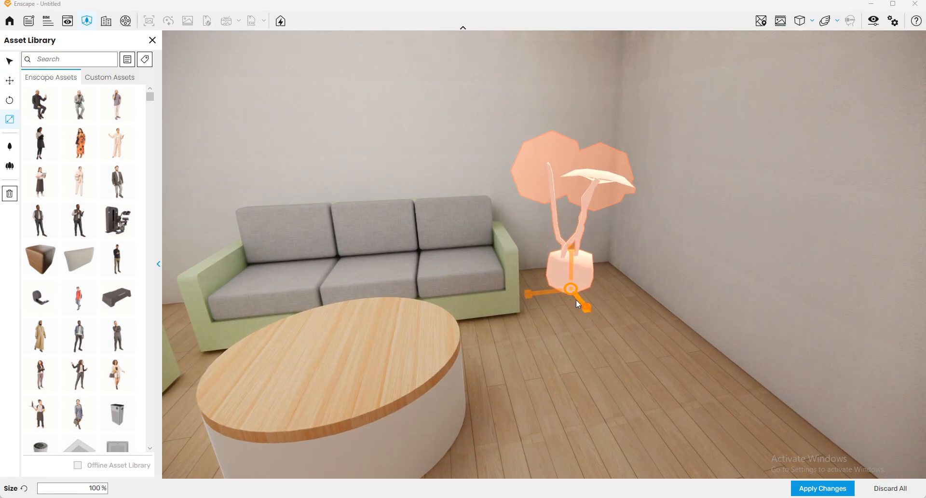
left_click(813, 489)
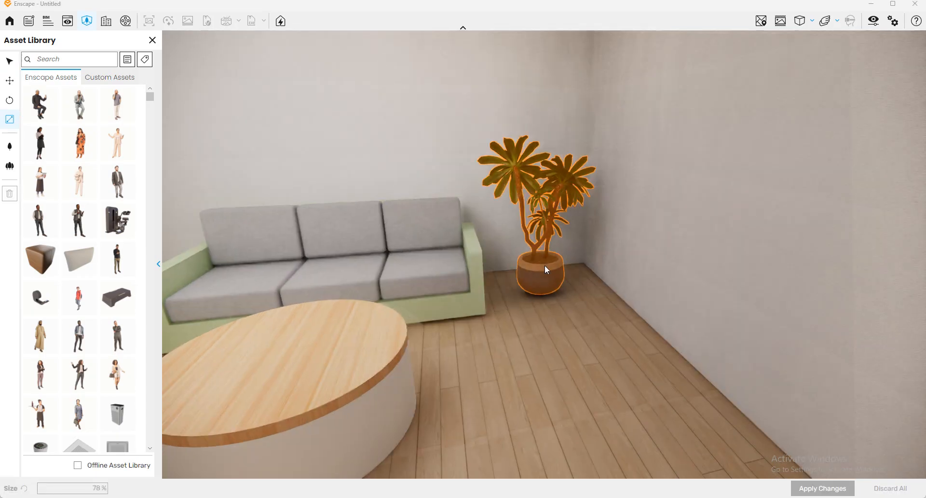
Step: Examine the resized plant through the glazed partition, close the Asset Library and look around toward the wooden door
left_click(543, 262)
scroll(506, 270, "down", 5)
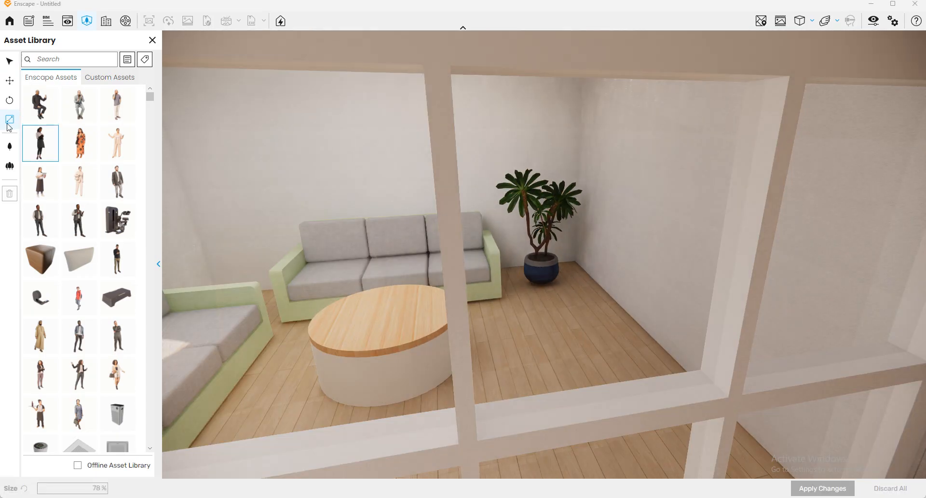
scroll(409, 274, "up", 3)
right_click_drag(410, 273, 781, 253)
right_click_drag(529, 288, 734, 292)
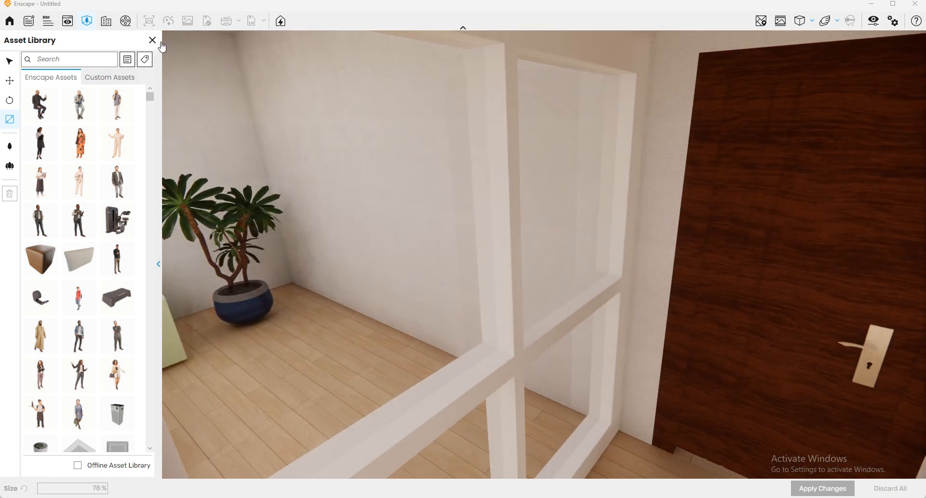
left_click(155, 40)
scroll(444, 178, "down", 3)
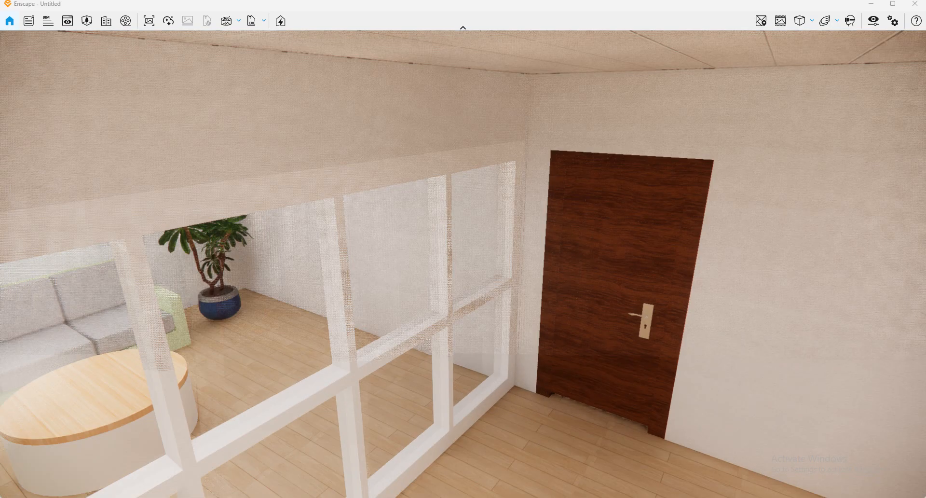
scroll(473, 265, "down", 5)
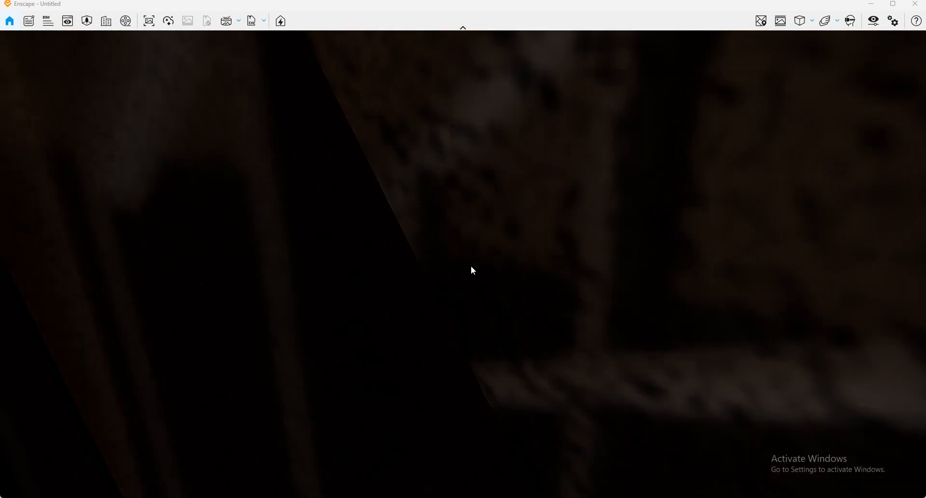
scroll(479, 243, "up", 3)
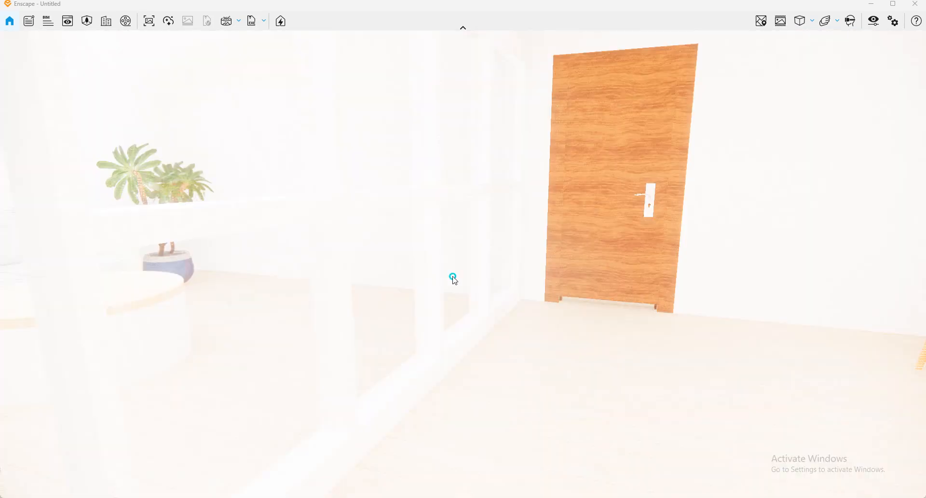
scroll(502, 264, "down", 1)
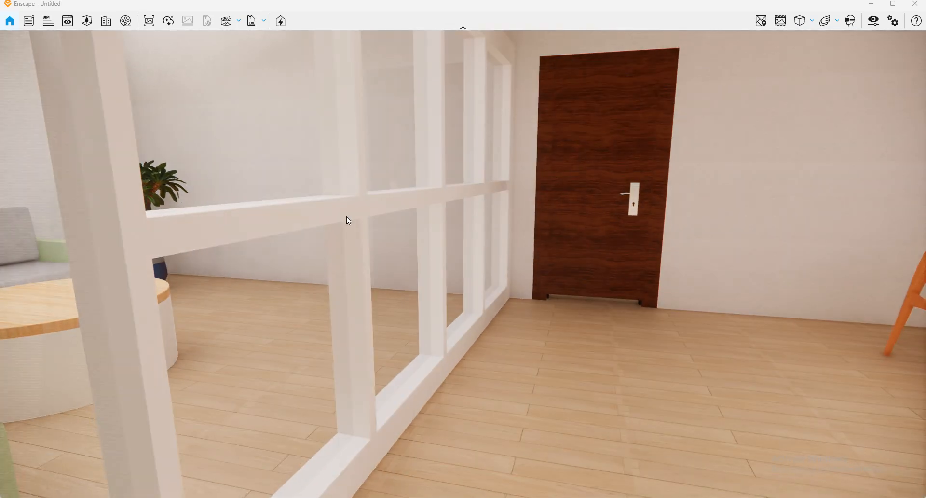
Step: Open the Video Editor and aim the camera at the wooden door and the orange chairs
left_click(125, 21)
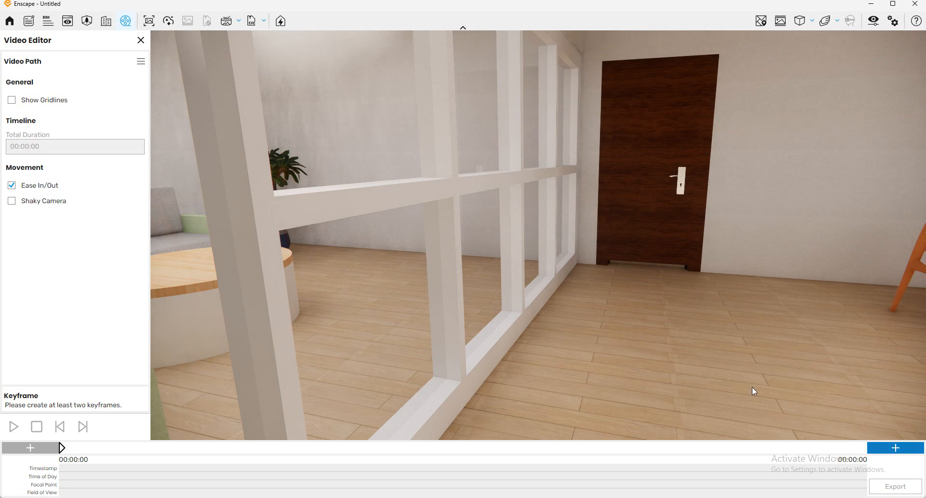
left_click_drag(665, 228, 572, 284)
scroll(571, 282, "up", 2)
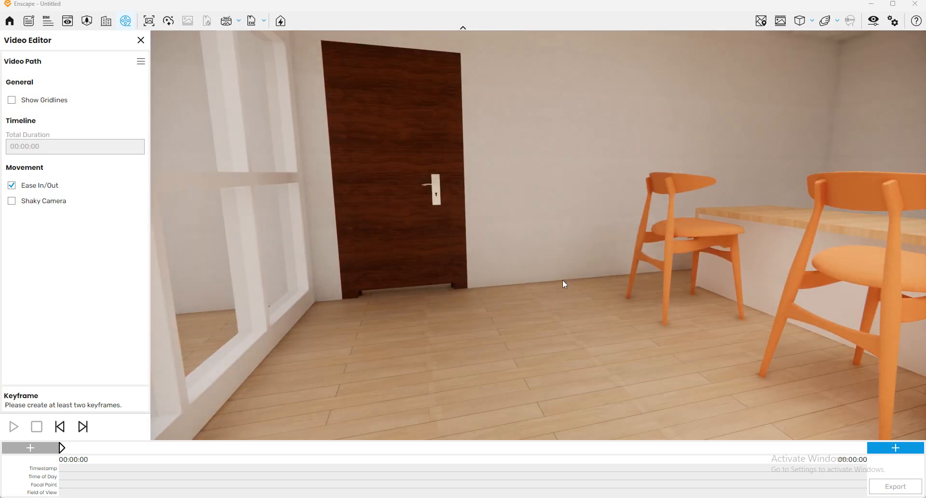
Step: Switch to SketchUp, turn the view to the orange chair at the desk and sample its material
left_click(874, 4)
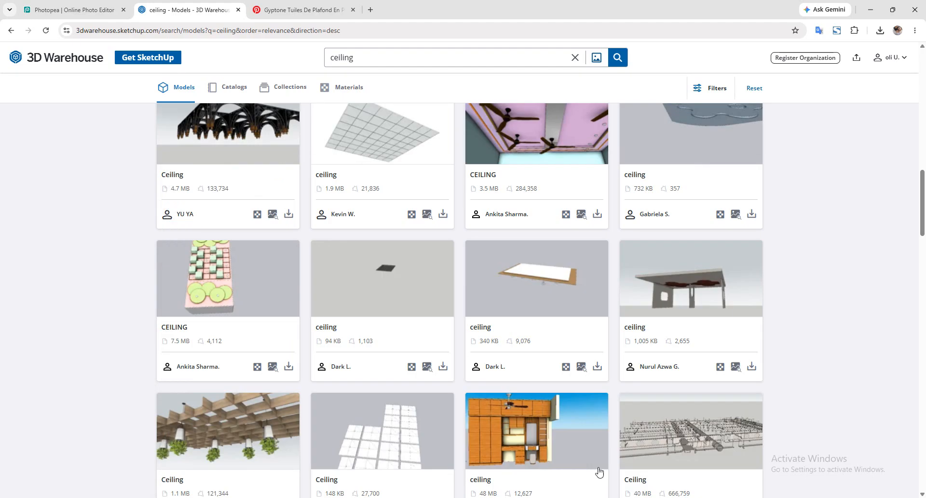
left_click(497, 459)
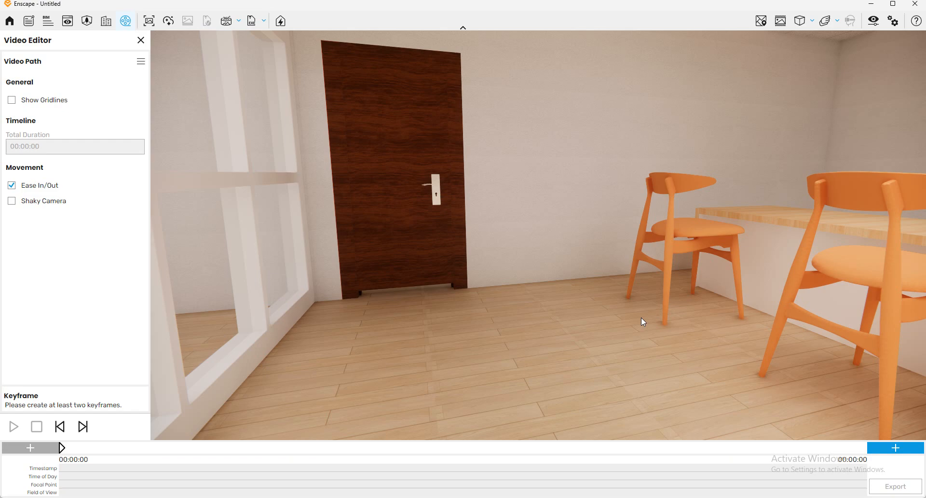
left_click(872, 5)
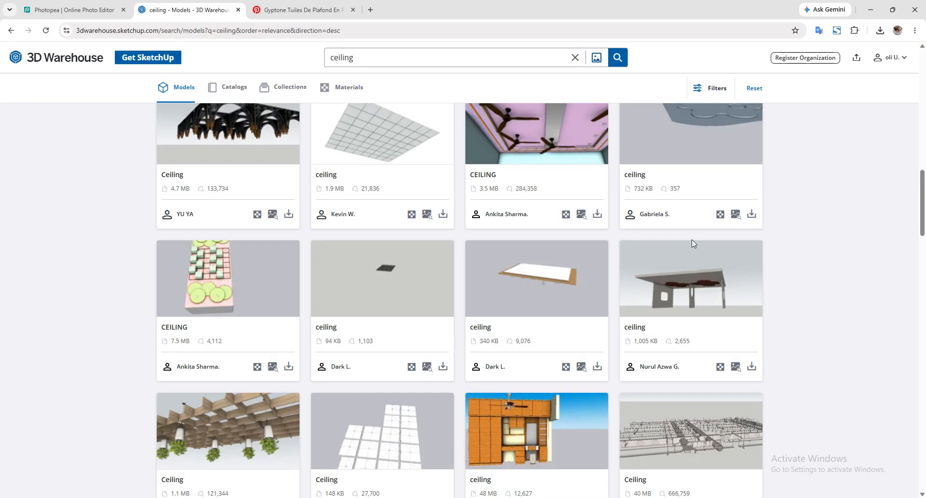
mouse_move(549, 497)
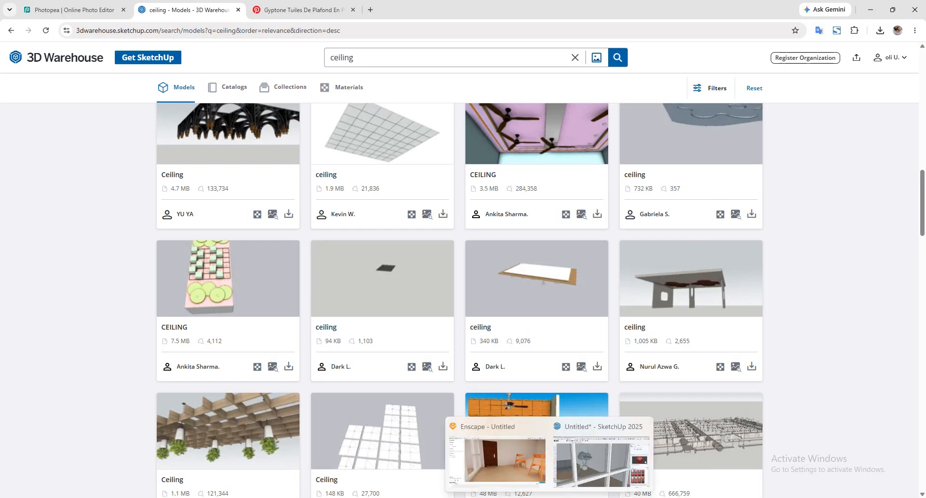
left_click(582, 475)
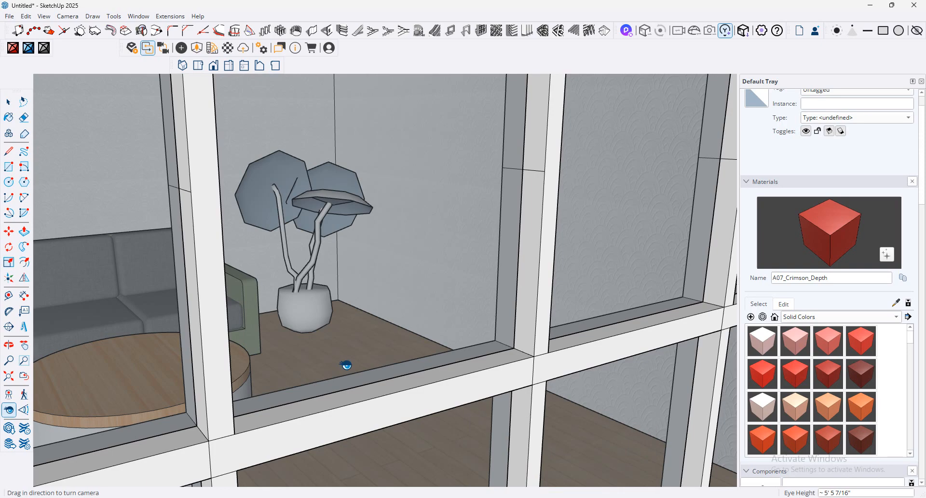
left_click_drag(347, 378, 767, 452)
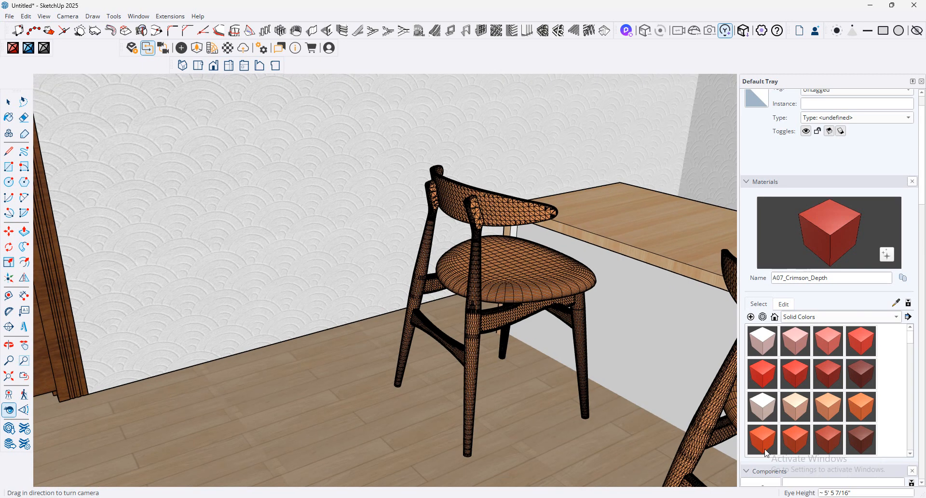
left_click(896, 303)
left_click(556, 264)
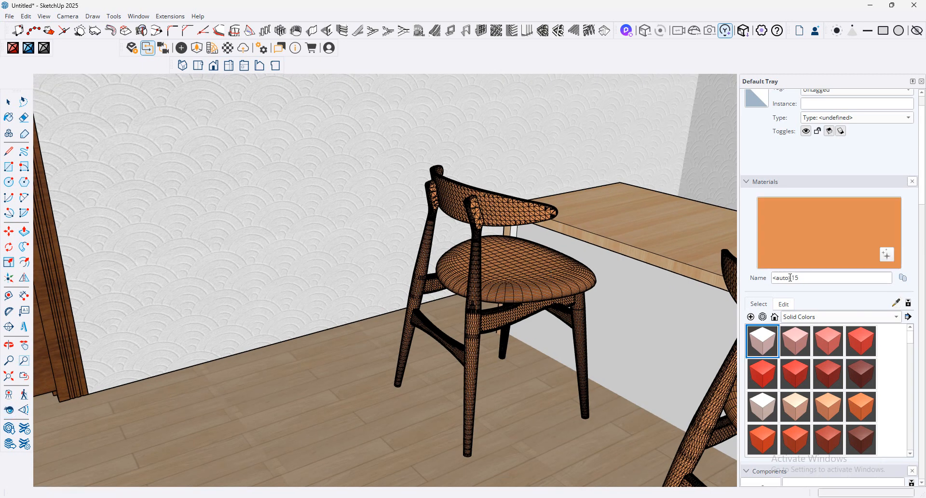
Step: Darken the chair material to brown with HLS lightness 25 and set its Enscape roughness to about 37.3%
left_click(784, 306)
left_click_drag(804, 381, 778, 384)
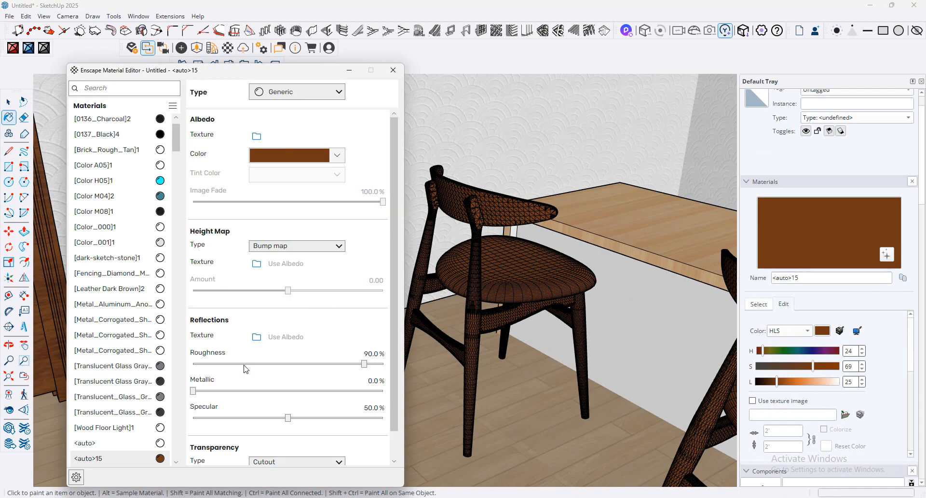
left_click(248, 364)
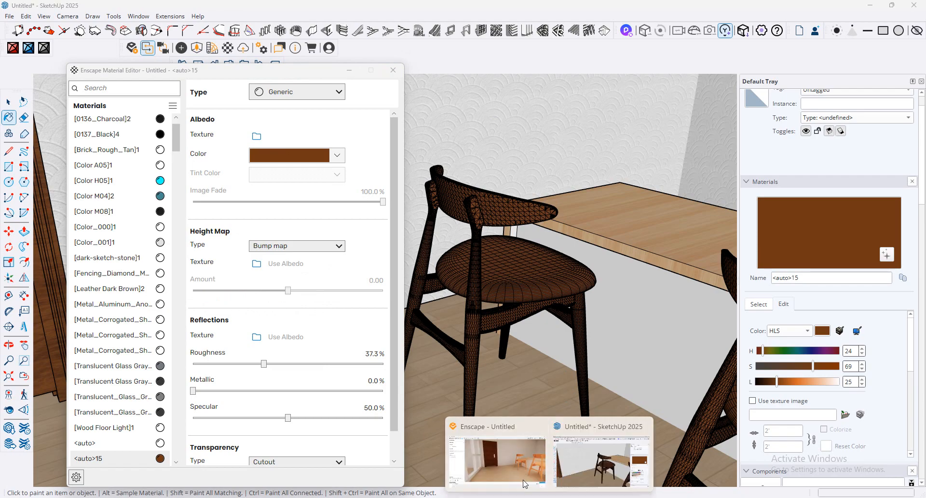
Step: Switch back to Enscape, frame the wooden door with the glazed partition and chairs, and add the first video keyframe
left_click(499, 465)
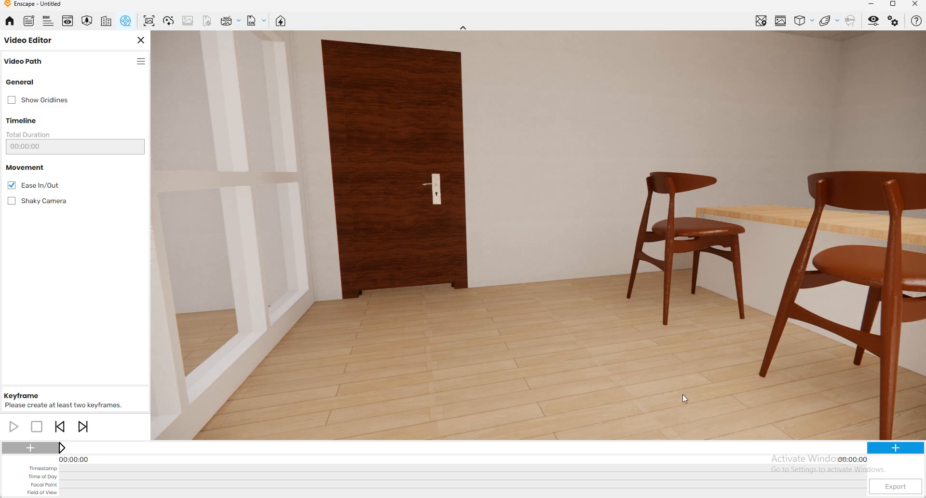
scroll(578, 341, "up", 2)
scroll(578, 341, "down", 2)
right_click_drag(518, 226, 491, 208)
left_click_drag(515, 226, 560, 252)
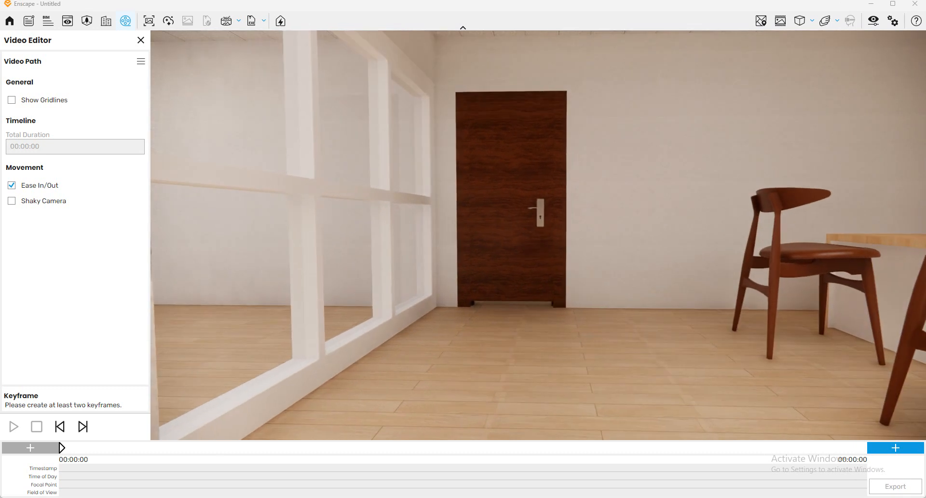
left_click(895, 447)
Step: Move the camera closer to the wooden door with the glazed partition in view and add a keyframe
scroll(367, 263, "up", 3)
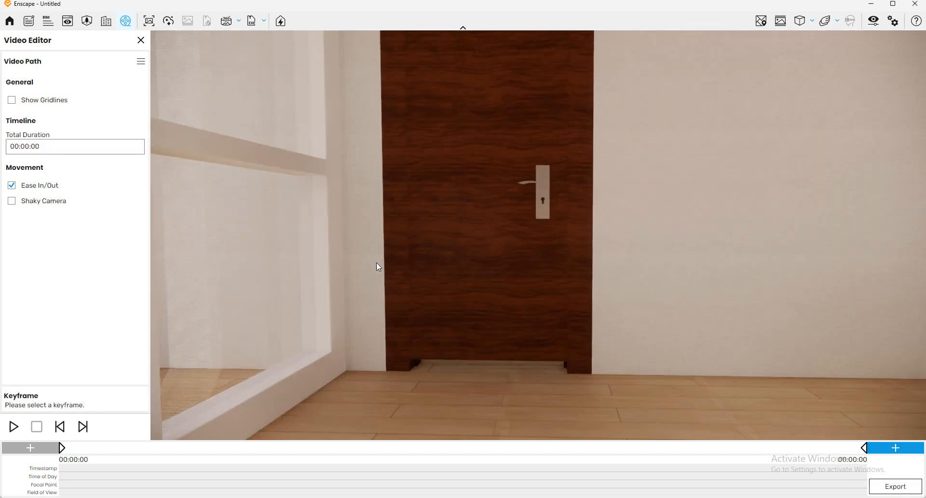
left_click_drag(531, 234, 457, 302)
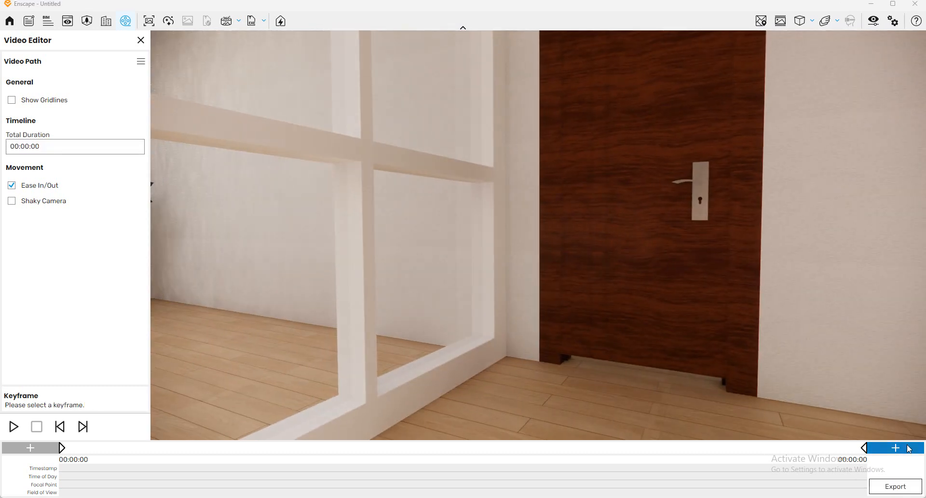
left_click(909, 449)
Step: Bring the camera into the lounge, aim it at the ceiling corner with the light panel and add keyframes
mouse_move(585, 299)
left_mouse_down()
mouse_move(451, 304)
mouse_move(439, 299)
mouse_move(469, 274)
mouse_move(324, 241)
left_mouse_up()
left_click_drag(417, 277, 295, 254)
scroll(407, 277, "up", 3)
left_click_drag(525, 228, 507, 218)
left_click(896, 448)
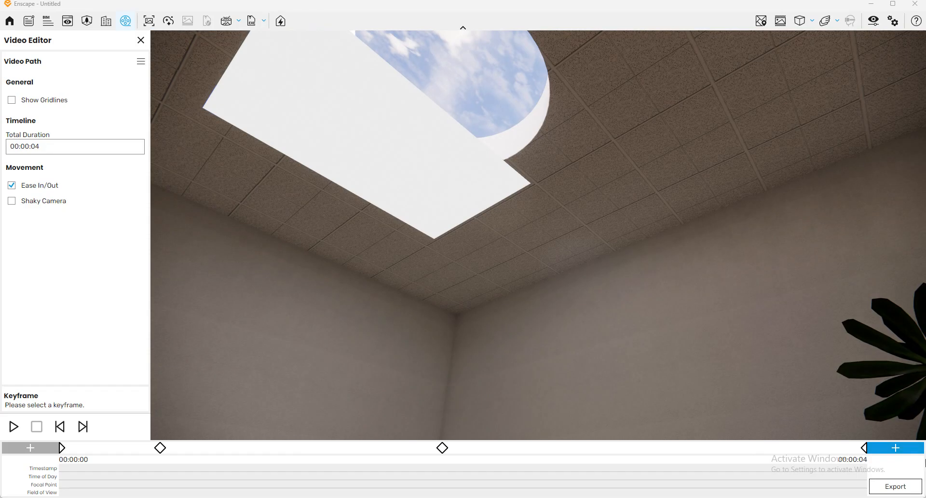
left_click(895, 447)
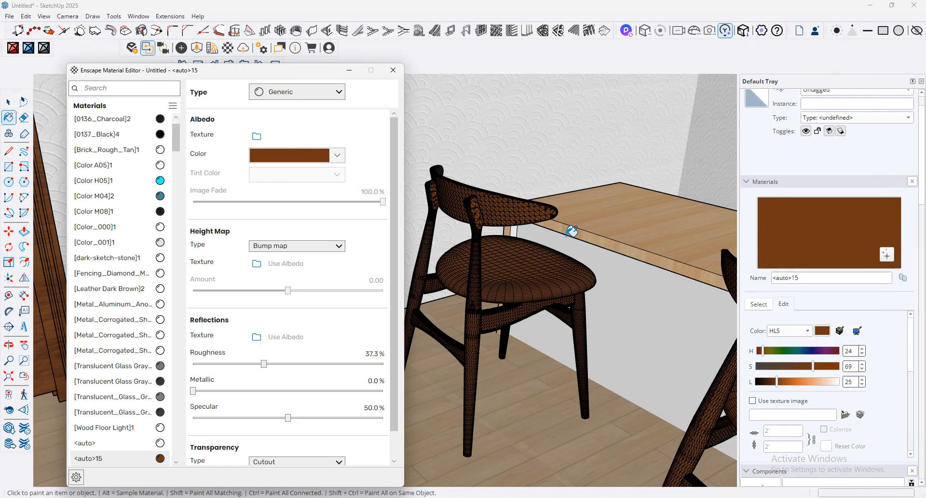
Step: Switch to SketchUp, dismiss the Enscape Material Editor and draw a line along the light panel's edge across the round ceiling opening
left_click(352, 73)
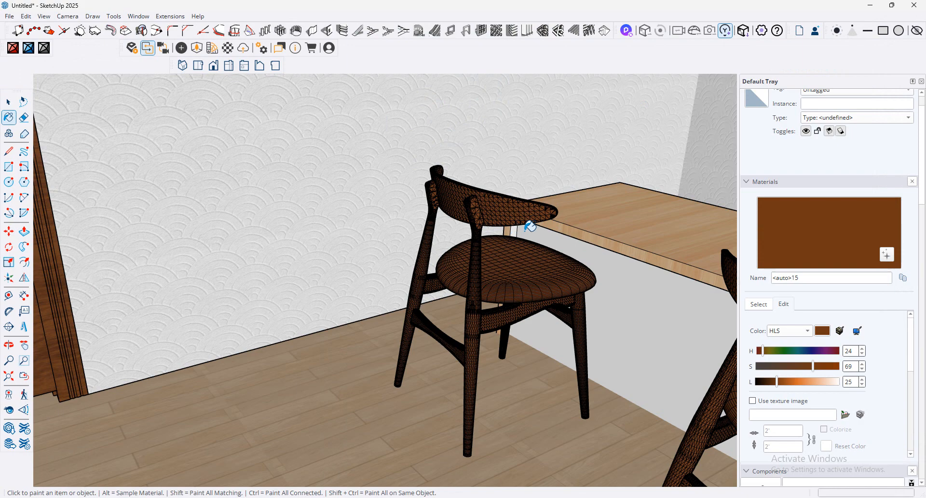
left_click(9, 409)
left_click_drag(231, 282, 129, 279)
left_click_drag(507, 207, 268, 187)
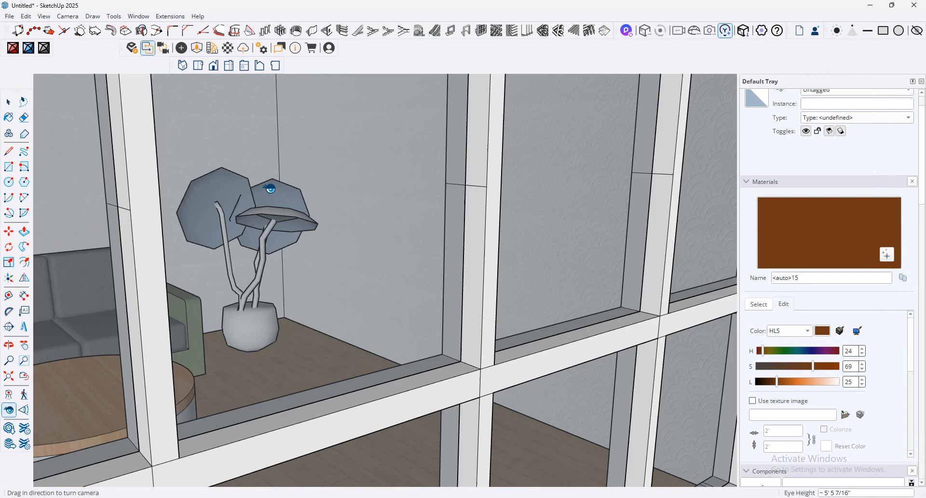
middle_click_drag(268, 187, 434, 241)
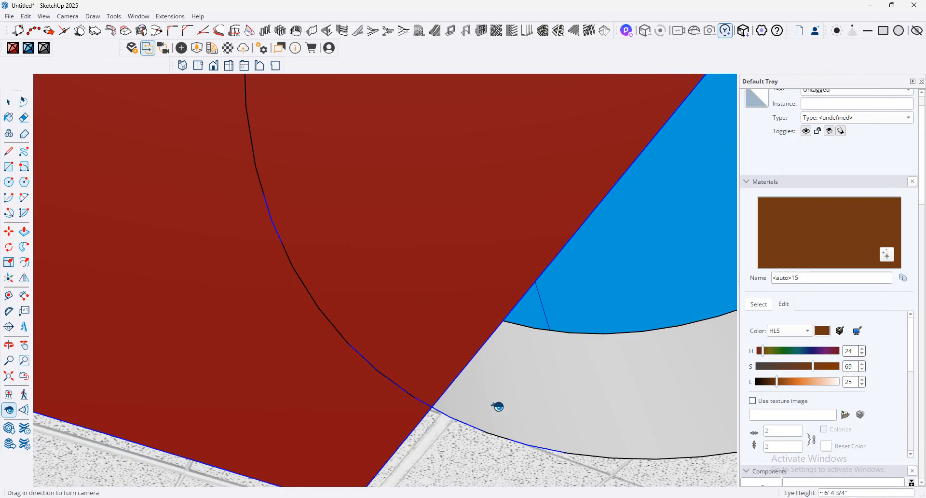
left_click(9, 151)
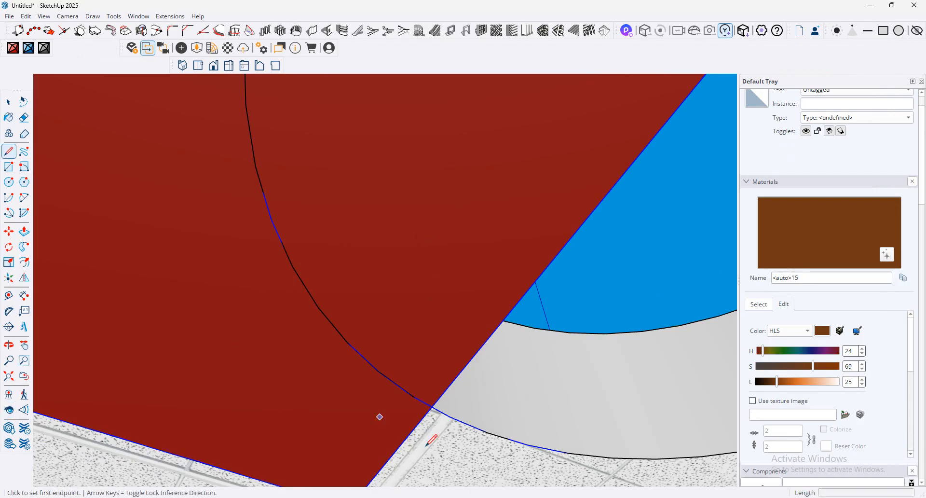
left_click(431, 408)
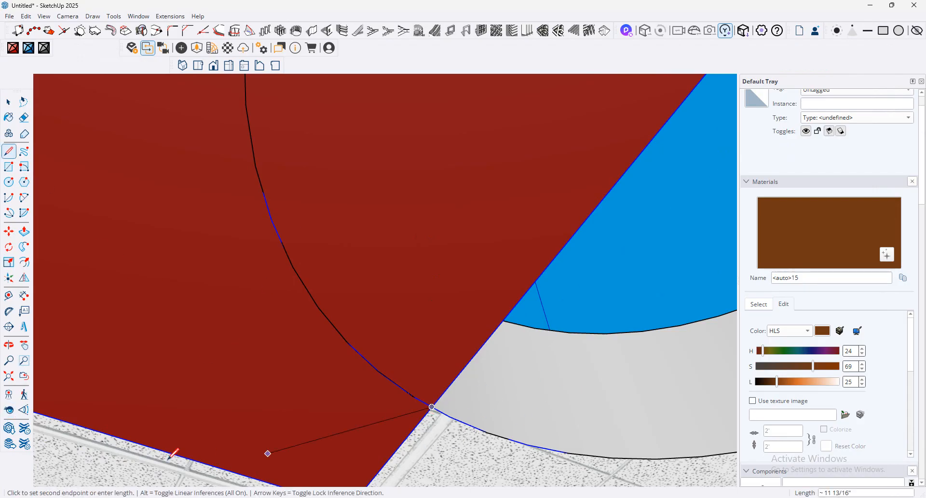
left_click(8, 411)
left_click_drag(231, 424, 459, 382)
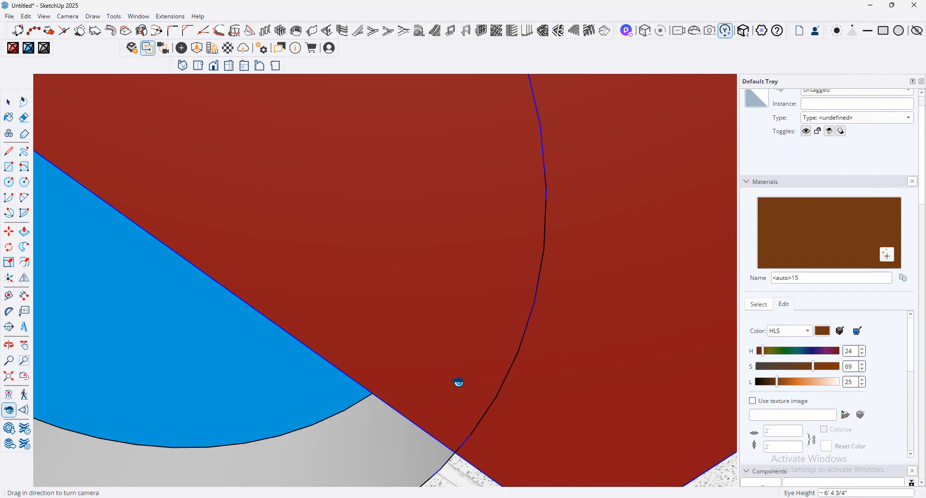
left_click(8, 152)
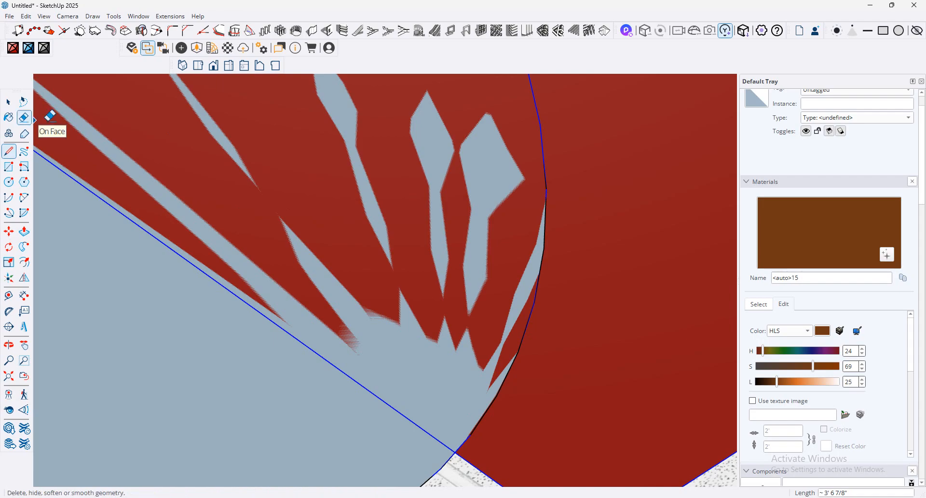
Step: Try erasing the curved edge of the opening over the light panel, and undo the erasure
left_click(24, 117)
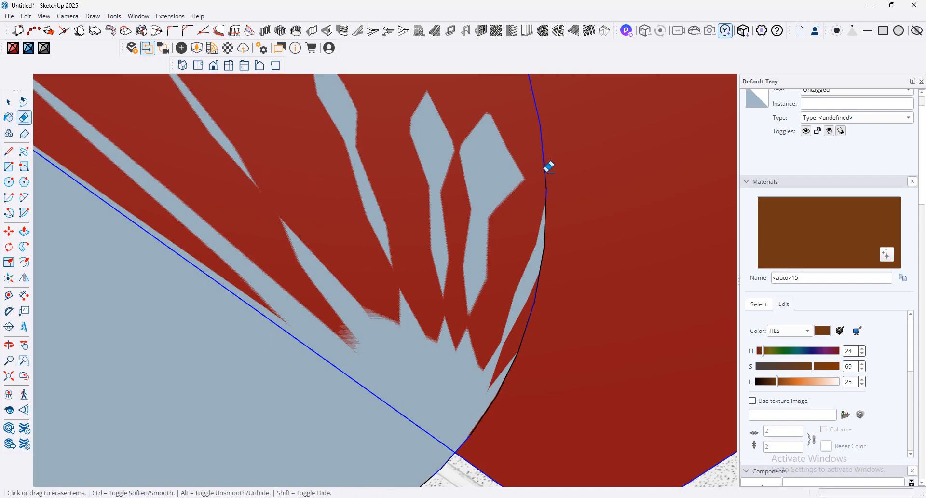
left_click(546, 159)
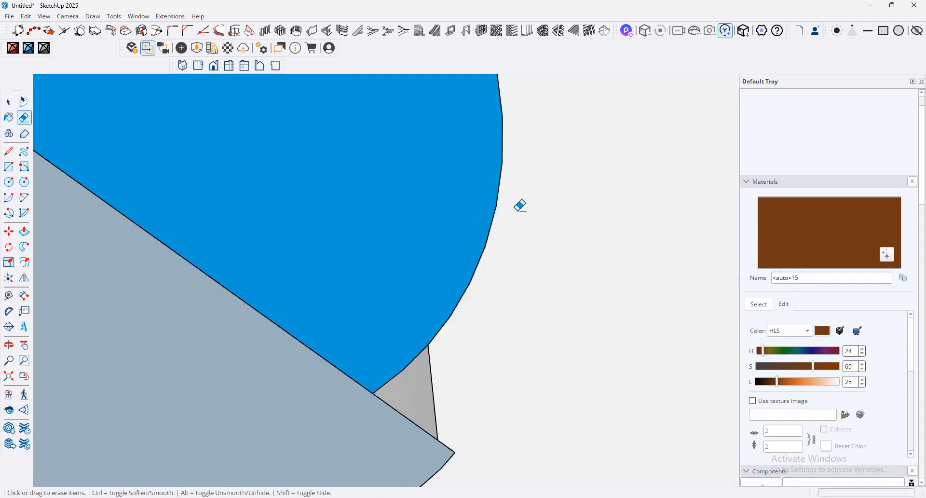
key("ctrl")
key("ctrl+z")
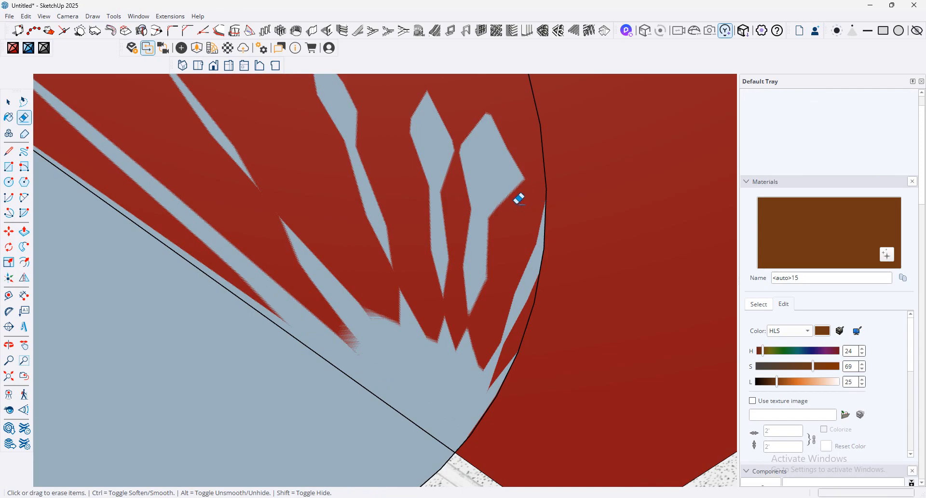
Step: Delete the face overlapping the red light panel inside the curved edge
left_click(8, 101)
left_click(347, 172)
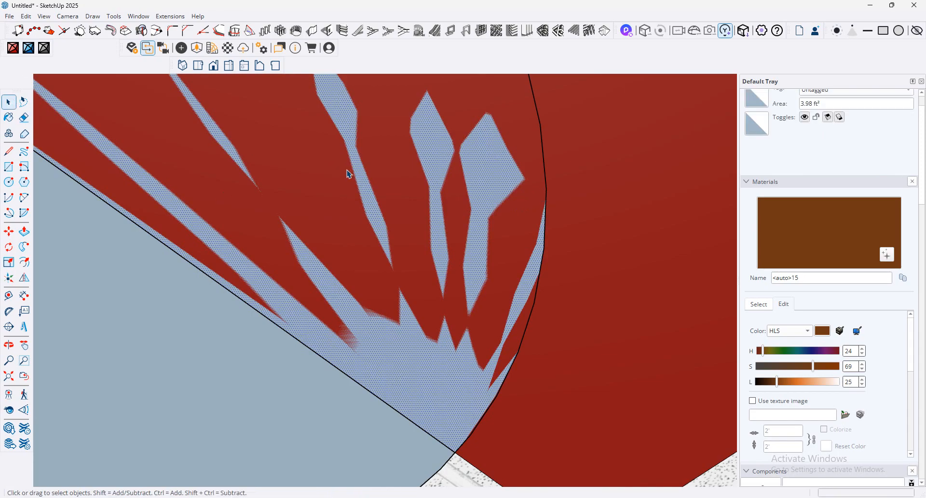
key("Delete")
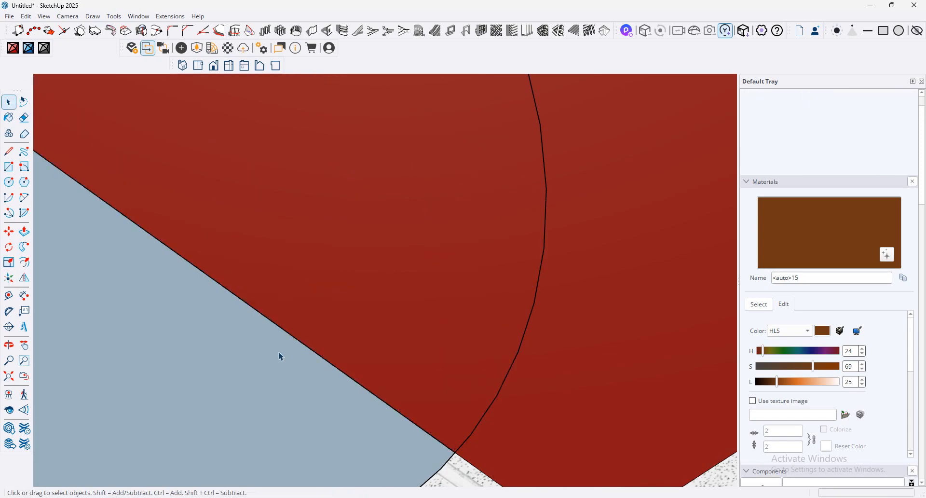
Step: Sample the ceiling tile material and paint it onto the new face filling the opening beside the light panel
left_click(760, 304)
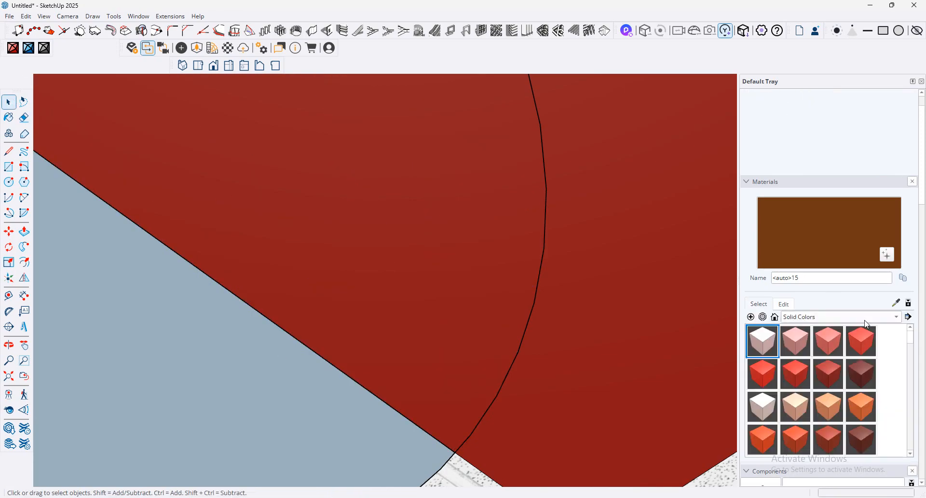
left_click(895, 304)
left_click(469, 468)
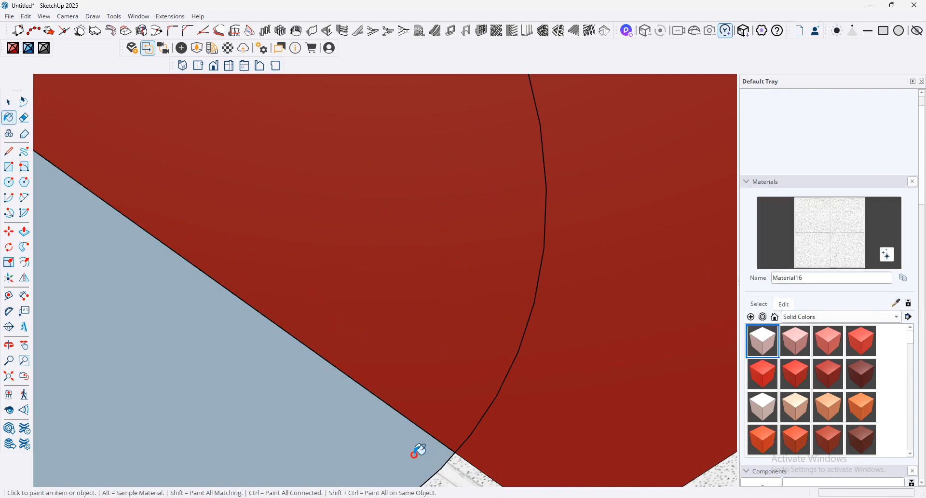
left_click(413, 456)
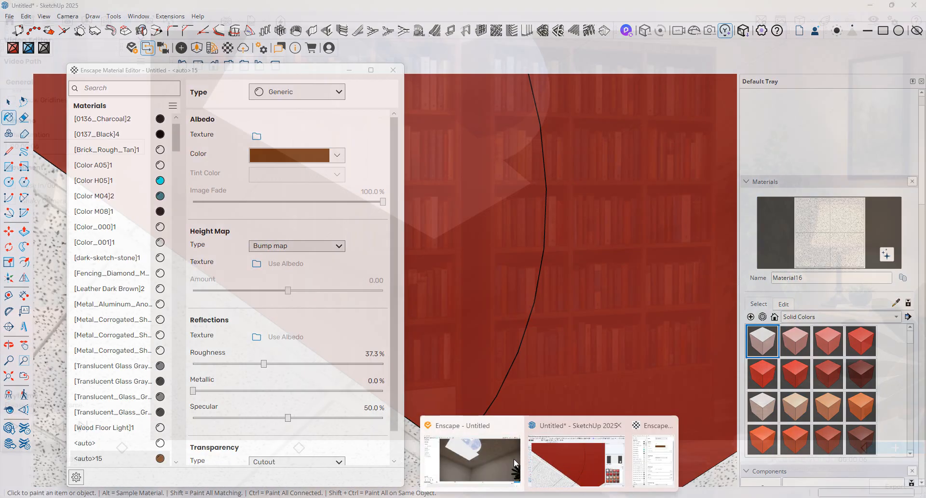
Step: Switch to Enscape, turn the camera from the lounge sofas to the glazed partition with the wooden chairs behind it, and add a keyframe
key("alt+Tab")
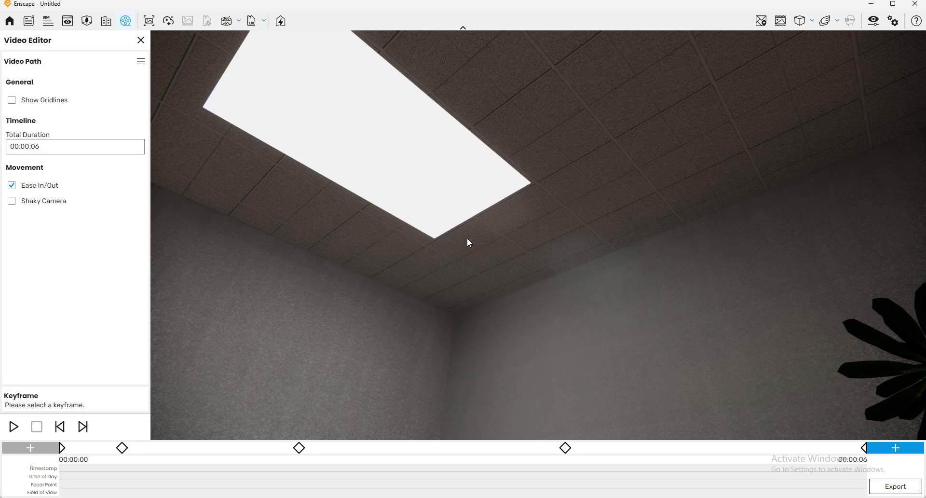
right_click_drag(467, 238, 627, 359)
left_click_drag(552, 252, 438, 130)
right_click_drag(438, 130, 430, 149)
mouse_move(425, 166)
left_mouse_down()
mouse_move(574, 205)
mouse_move(435, 157)
left_mouse_up()
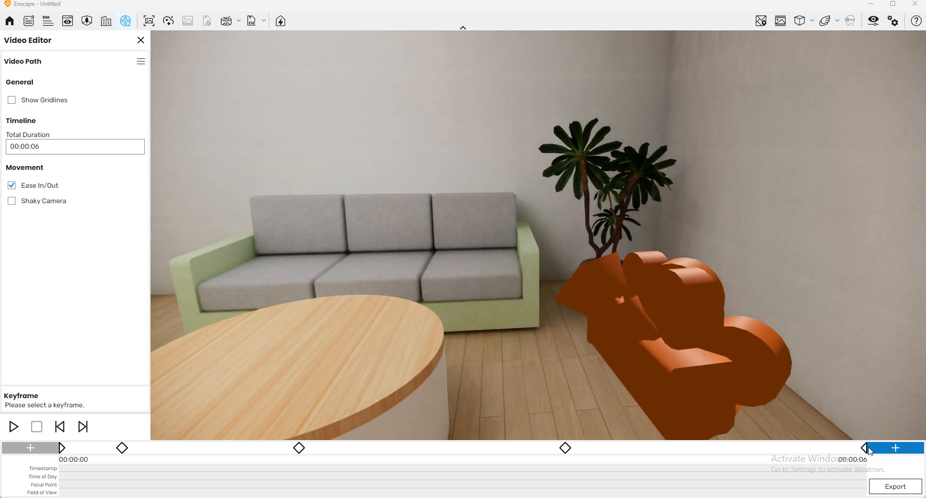
left_click(864, 448)
mouse_move(596, 327)
left_mouse_down()
mouse_move(558, 275)
mouse_move(586, 379)
left_mouse_up()
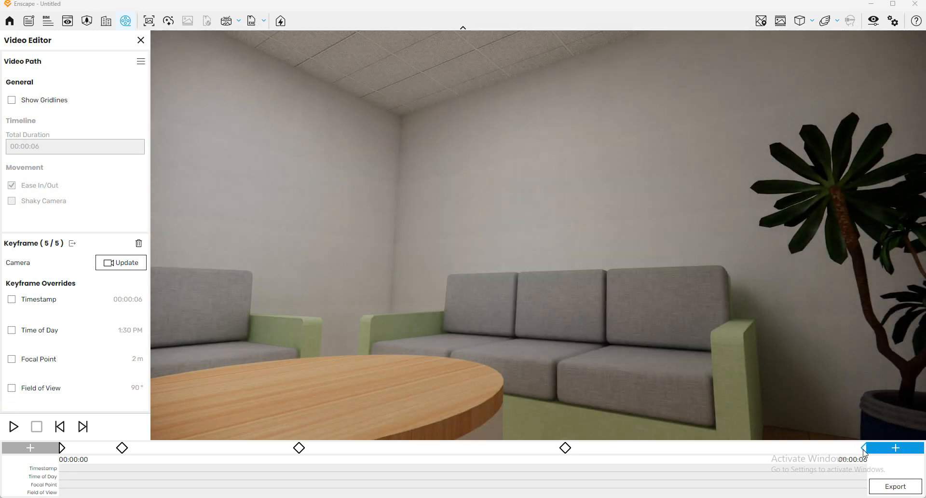
left_click_drag(491, 202, 446, 142)
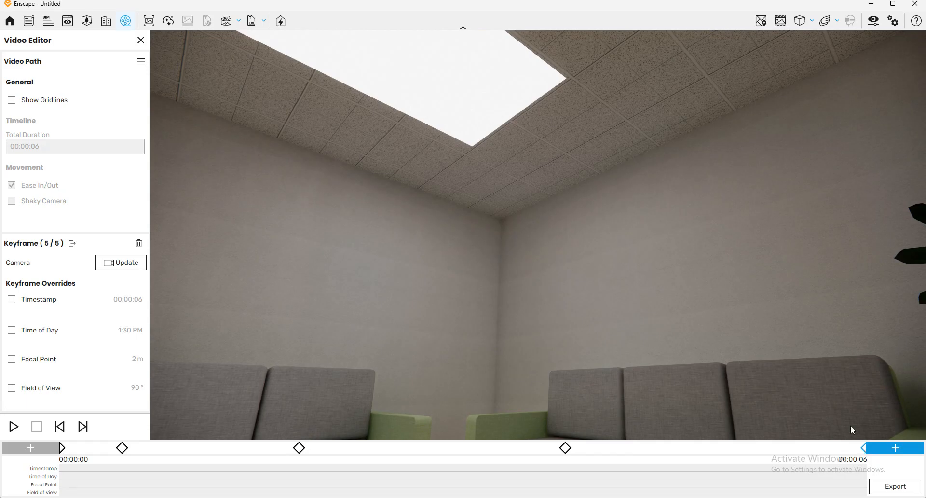
left_click_drag(331, 233, 448, 331)
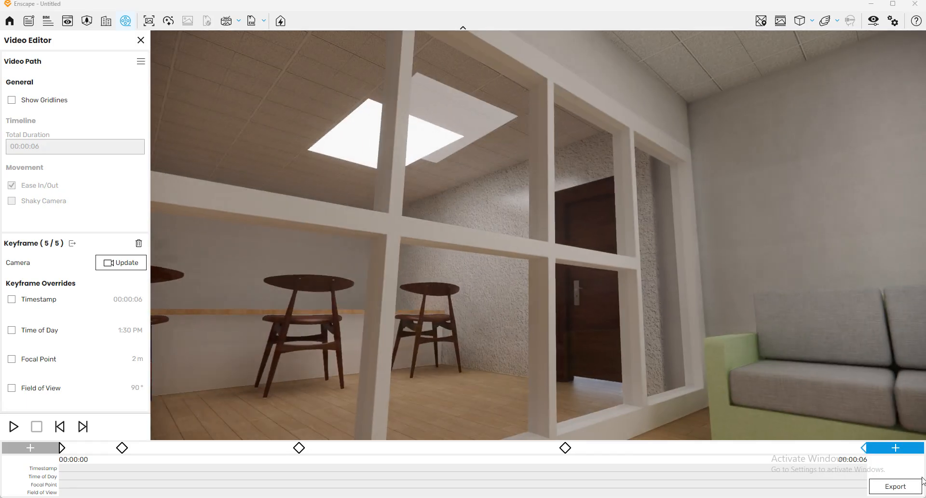
left_click(905, 452)
Step: Move the camera out into the open office facing the workstations and add a keyframe
left_click_drag(901, 314, 527, 323)
scroll(620, 317, "up", 2)
scroll(620, 316, "up", 2)
scroll(526, 323, "up", 3)
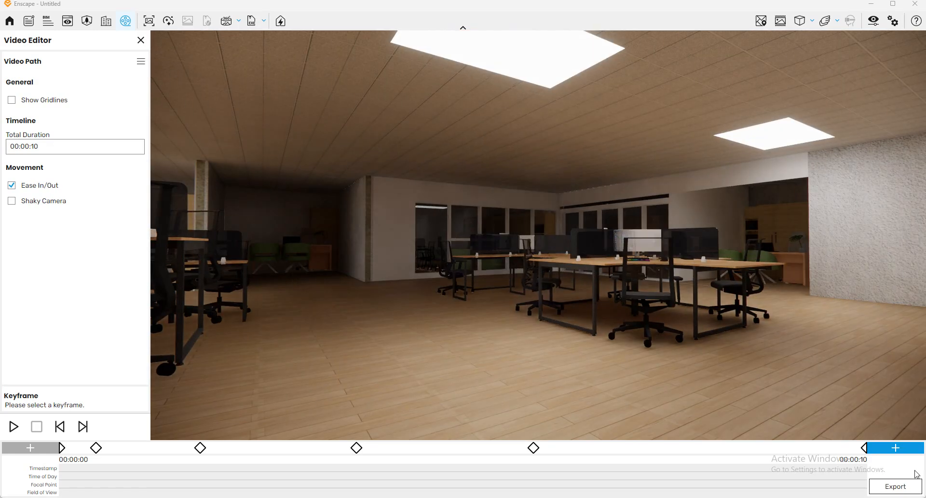
left_click(910, 449)
Step: Advance between the workstations, turn the camera toward the far alcove with green chairs and add keyframes
scroll(682, 308, "up", 3)
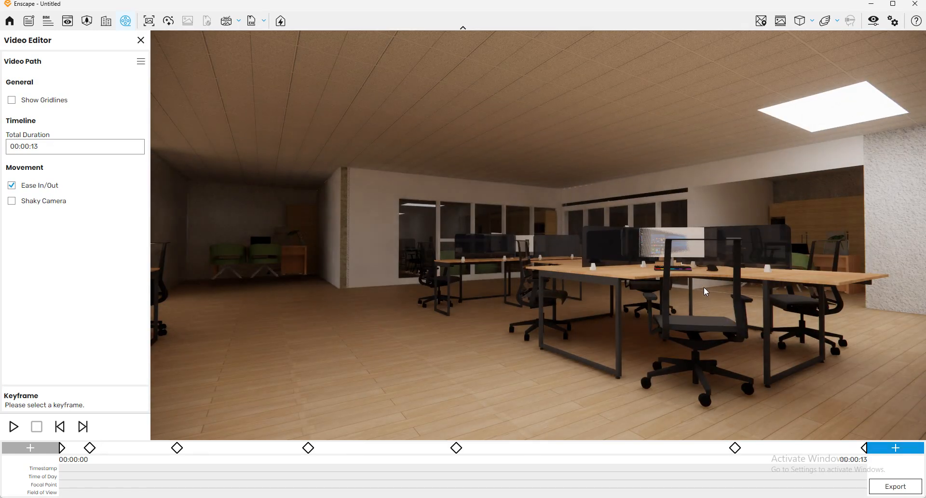
left_click_drag(555, 232, 543, 230)
left_click_drag(697, 289, 623, 349)
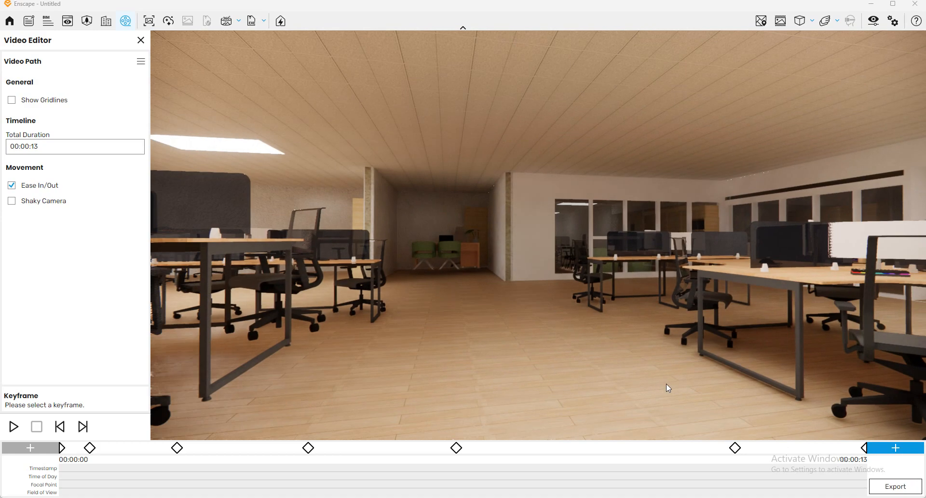
left_click_drag(568, 265, 591, 274)
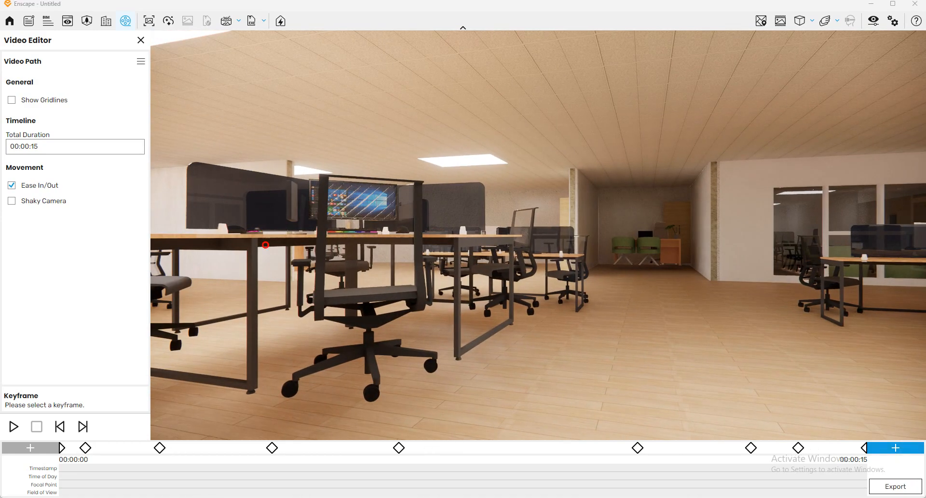
Step: Turn the camera to the row of desks leading to the bright end window and add a keyframe
left_click_drag(266, 245, 623, 270)
scroll(626, 270, "up", 3)
left_click_drag(499, 236, 635, 292)
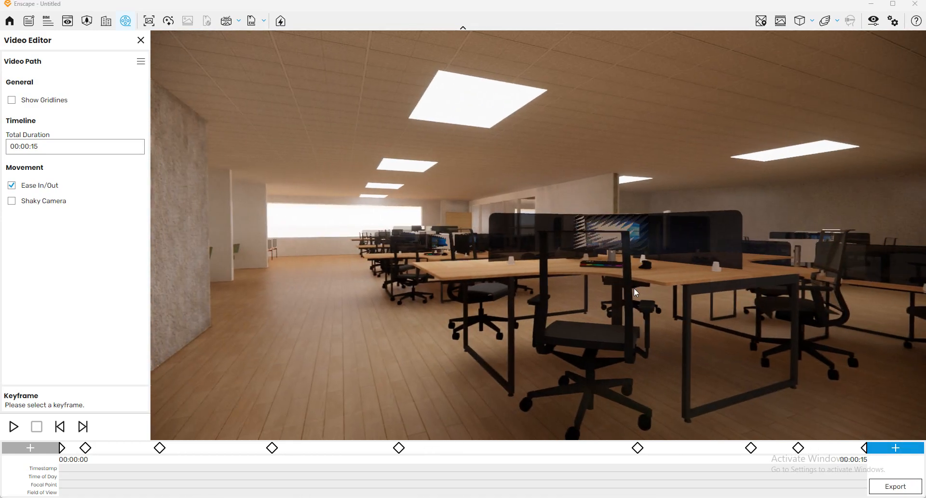
left_click(904, 451)
Step: Move the camera forward past the textured wall toward the end window, adding keyframes along the aisle
left_click_drag(367, 244, 511, 231)
scroll(510, 231, "up", 3)
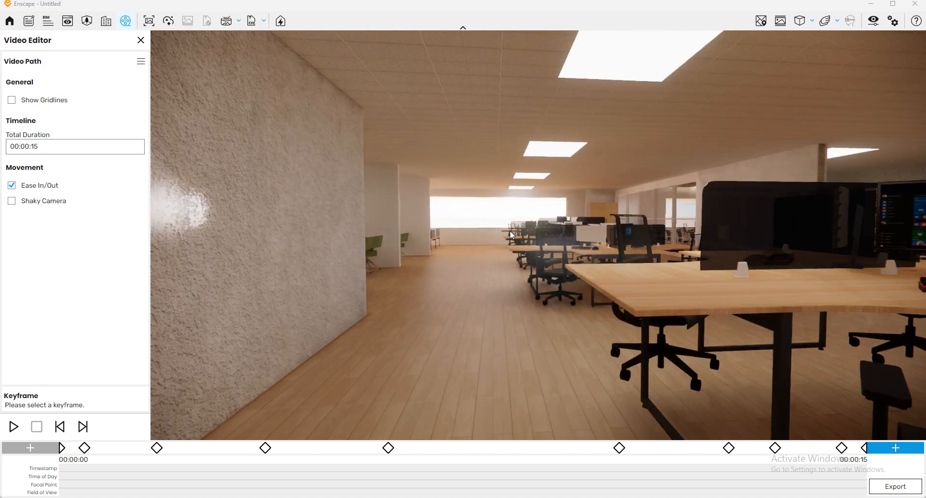
scroll(511, 230, "up", 2)
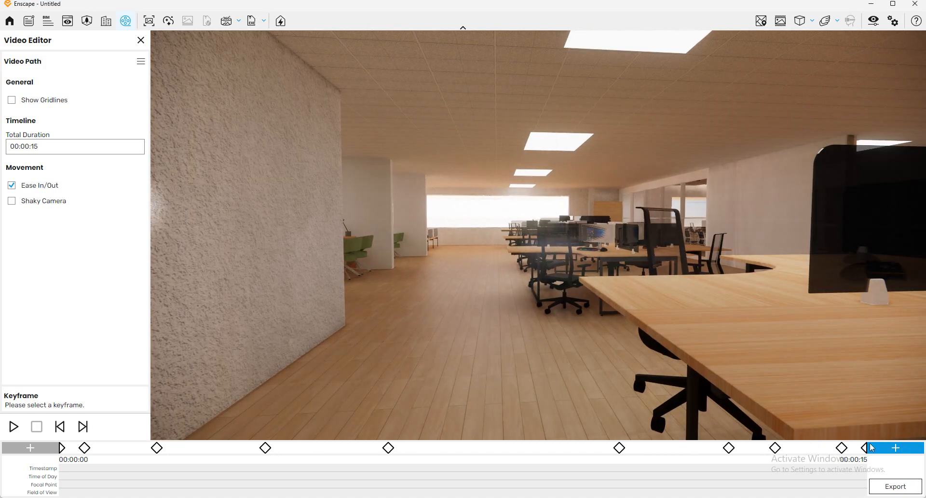
scroll(621, 292, "up", 3)
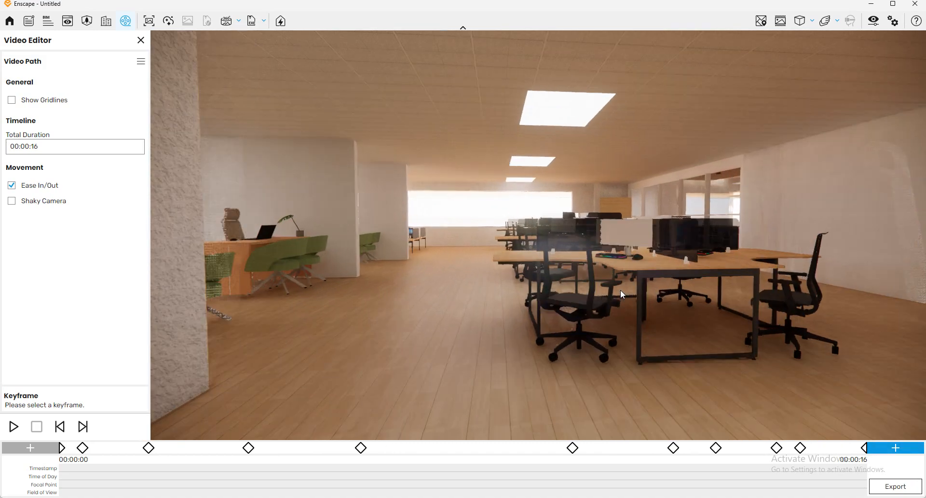
left_click(903, 450)
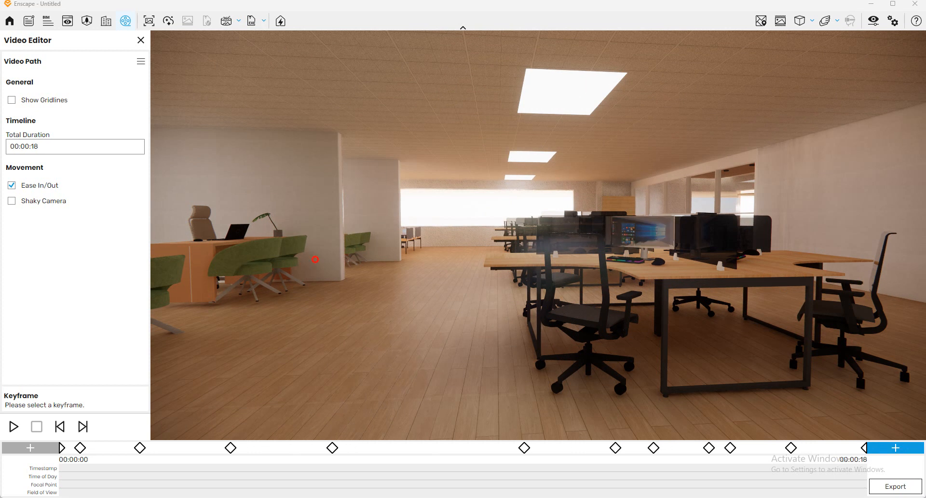
Step: Turn the camera toward the wooden desks with green visitor chairs, add a keyframe and move closer to the desk
left_click_drag(724, 405, 872, 407)
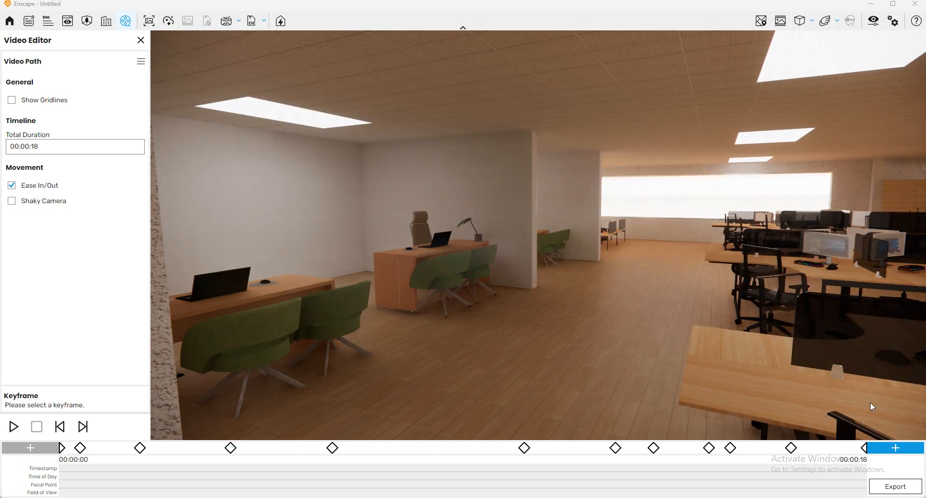
left_click(896, 448)
scroll(632, 252, "up", 3)
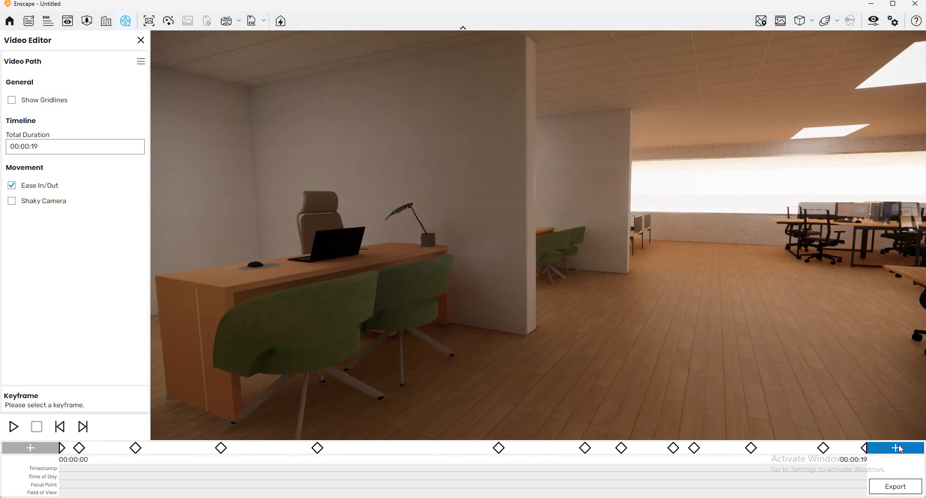
Step: Add keyframes while advancing the camera past the wooden desks with green chairs toward the workstations by the long window
left_click(900, 449)
left_click_drag(863, 367, 835, 304)
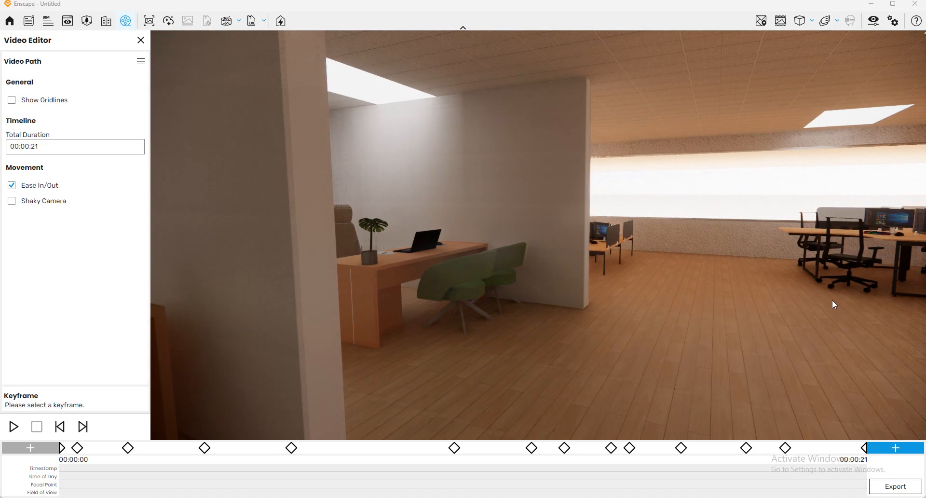
left_click(895, 449)
scroll(751, 275, "up", 5)
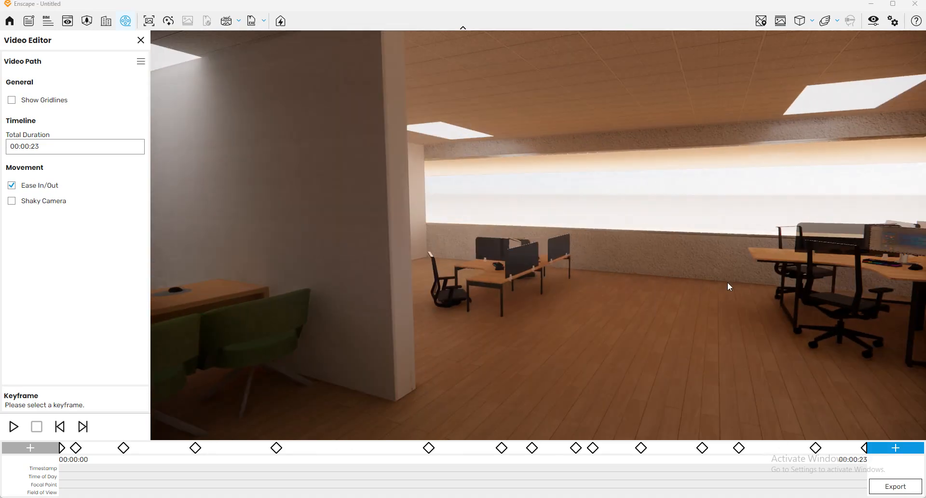
left_click(908, 449)
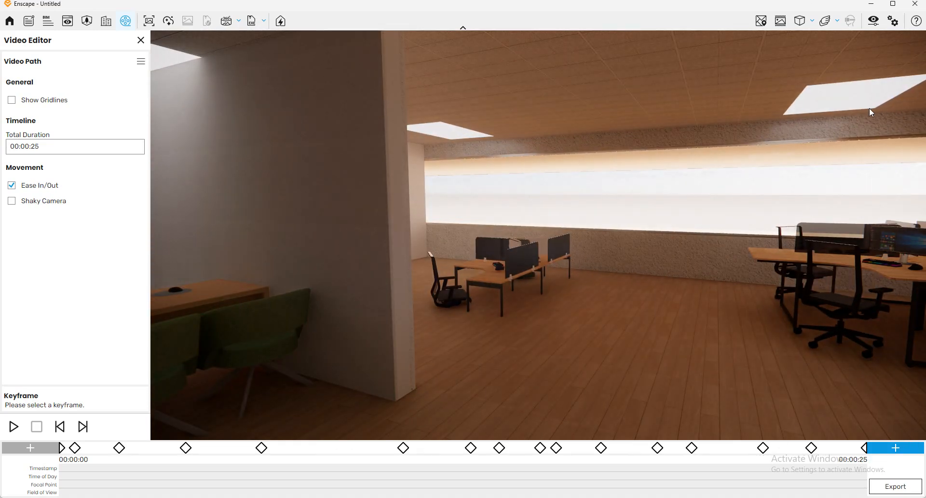
Step: Set the sky's horizon source to Town in the visual settings and add a keyframe facing the window workstations
left_click(874, 21)
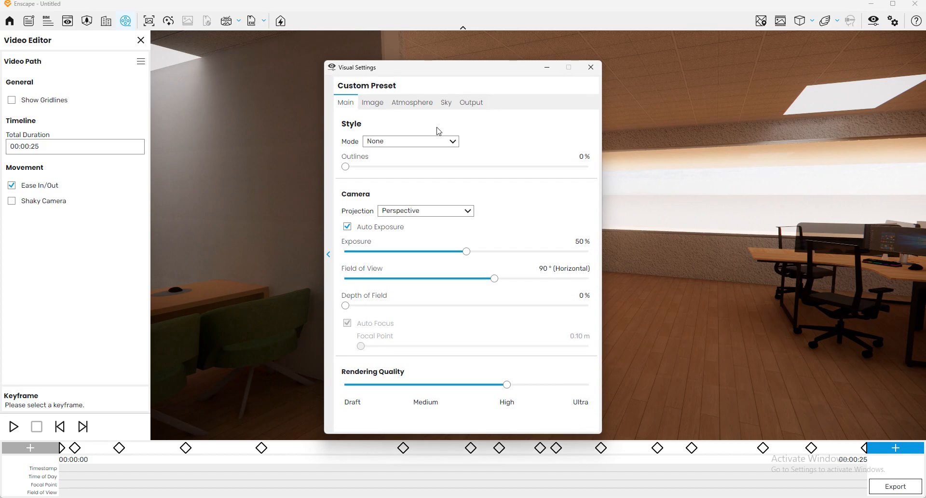
left_click(432, 105)
left_click(447, 102)
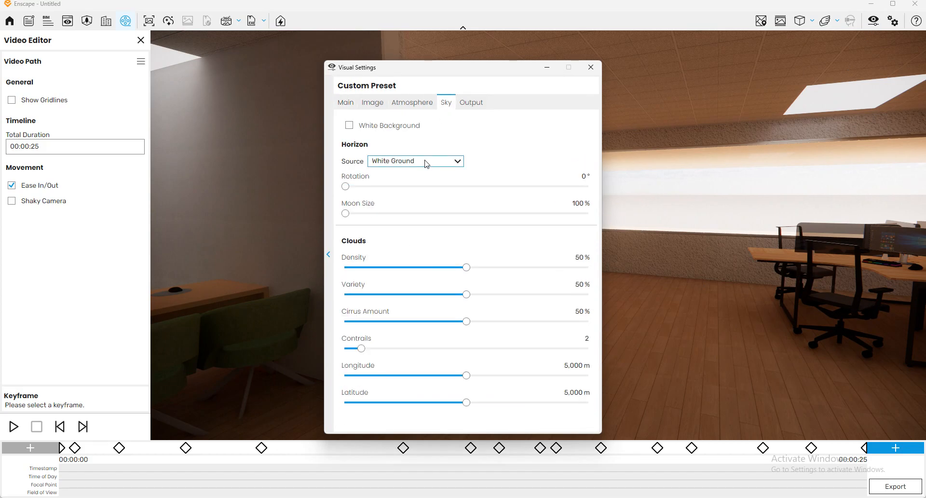
left_click(427, 162)
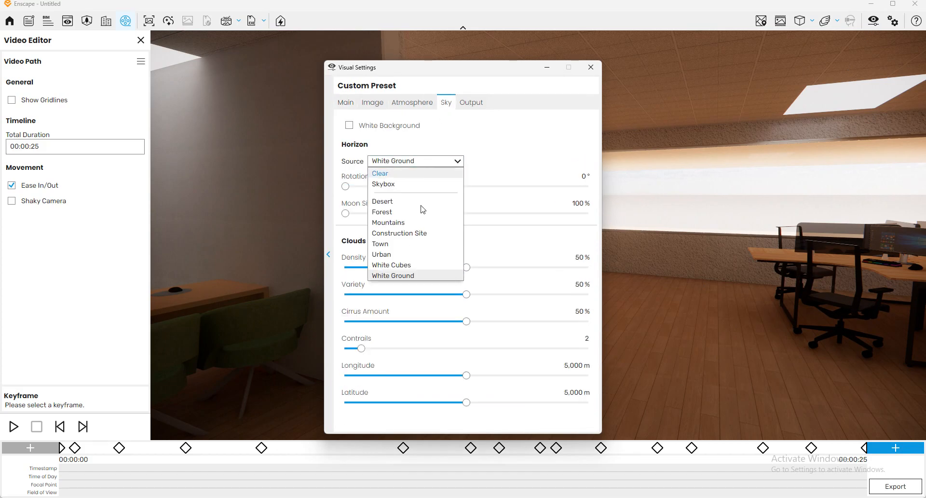
left_click(411, 244)
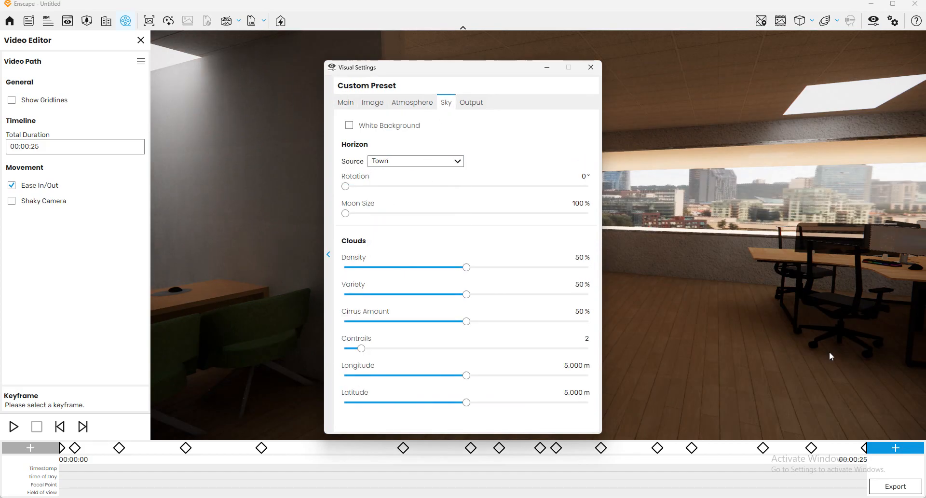
left_click(591, 67)
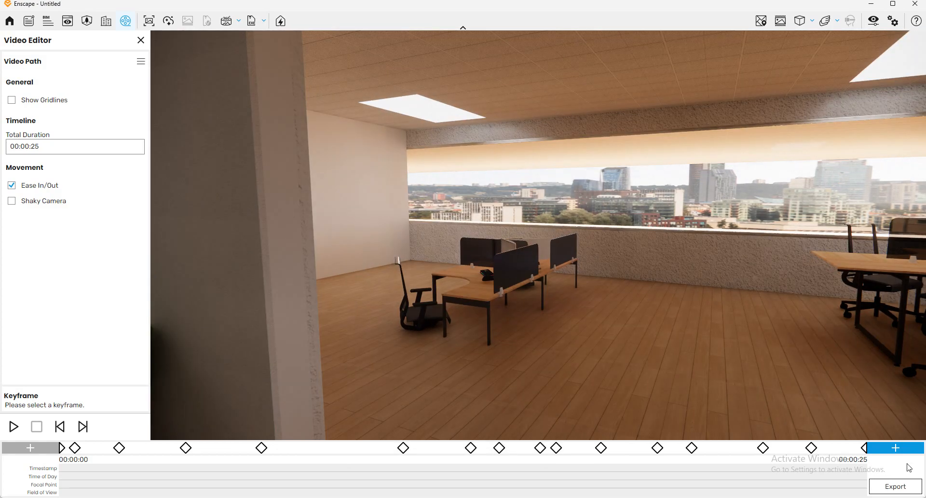
left_click(905, 449)
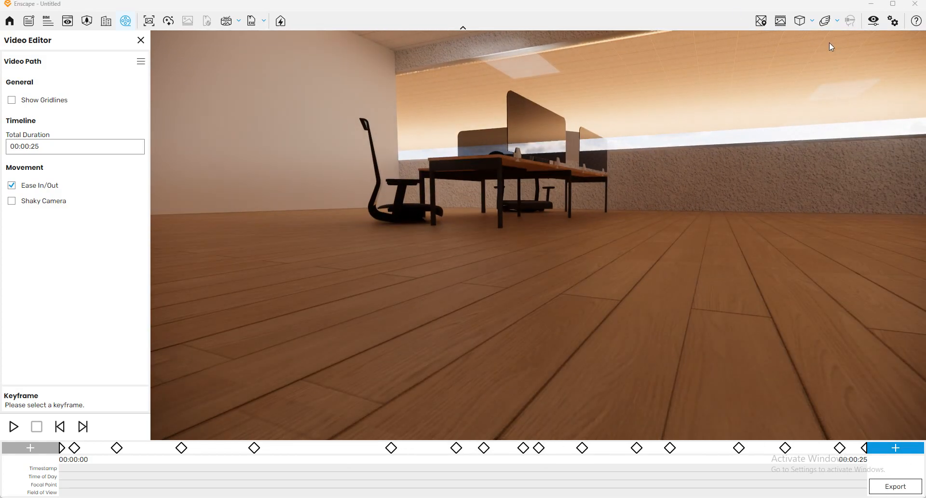
Step: Switch to SketchUp, view the floor from below and raise the sunken workstation with its chair about 1' 1 3/4" to floor level
left_click(873, 3)
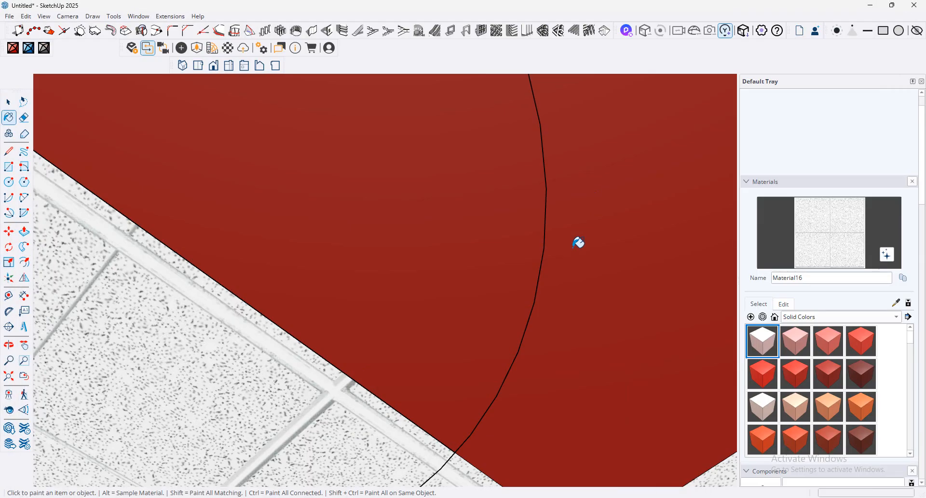
left_click(8, 410)
left_click_drag(367, 396, 120, 254)
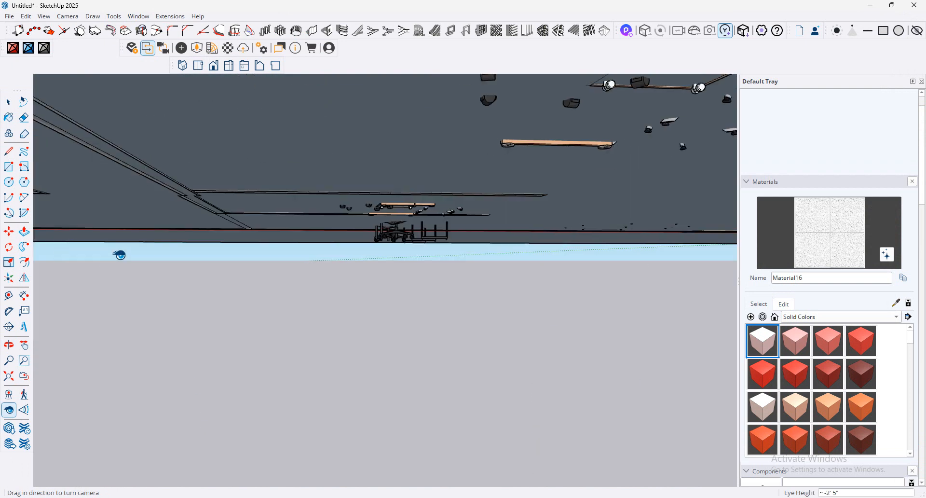
scroll(409, 228, "up", 5)
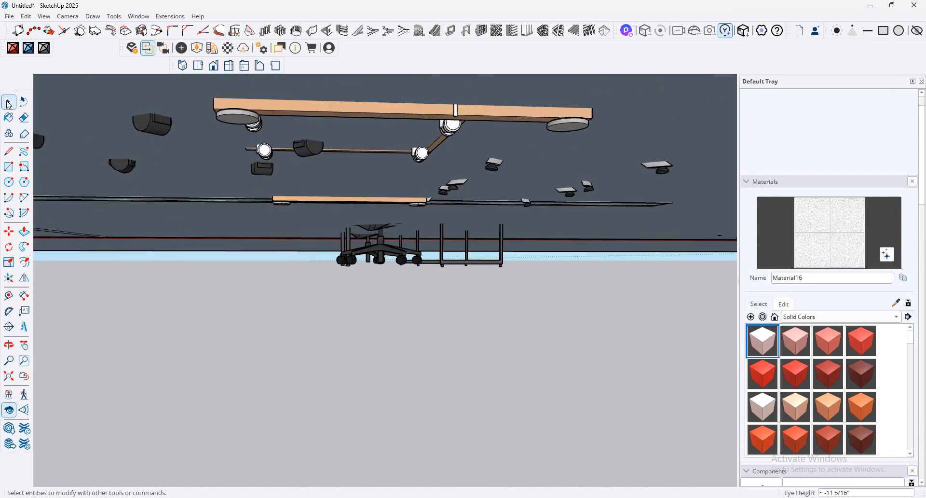
left_click(23, 102)
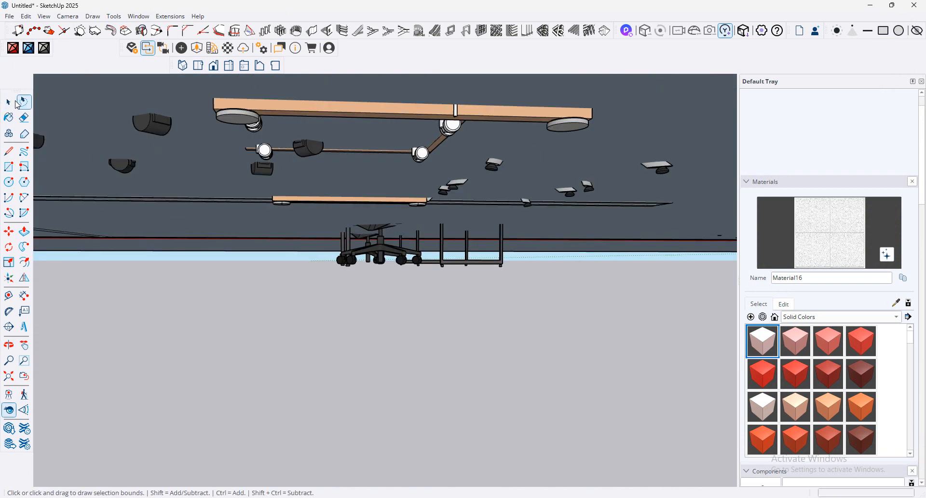
left_click(465, 260)
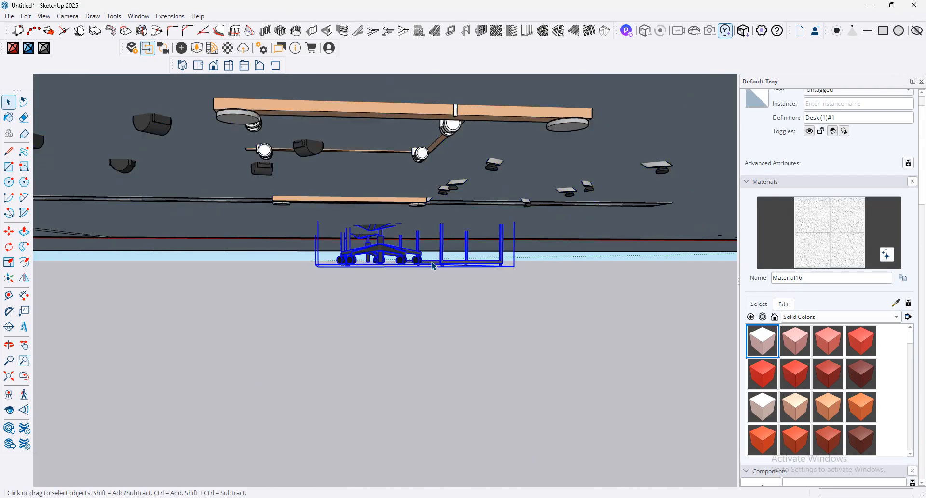
left_click(8, 231)
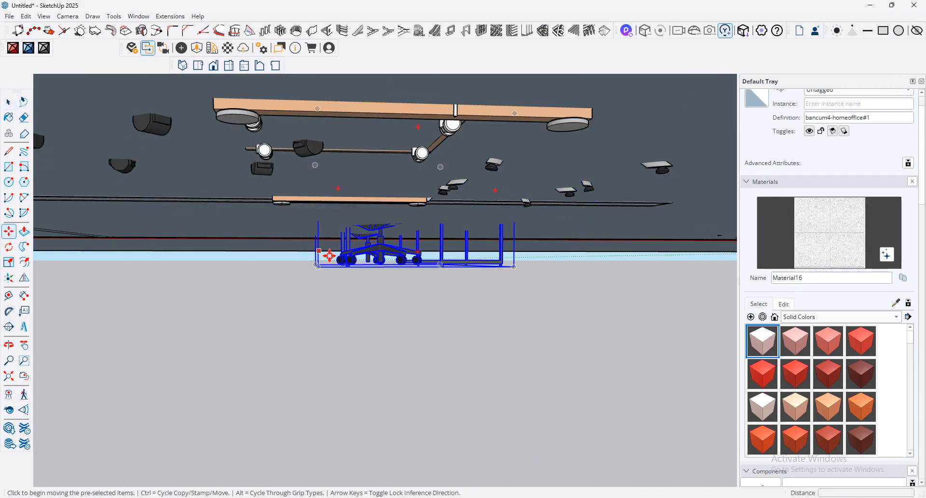
left_click(319, 263)
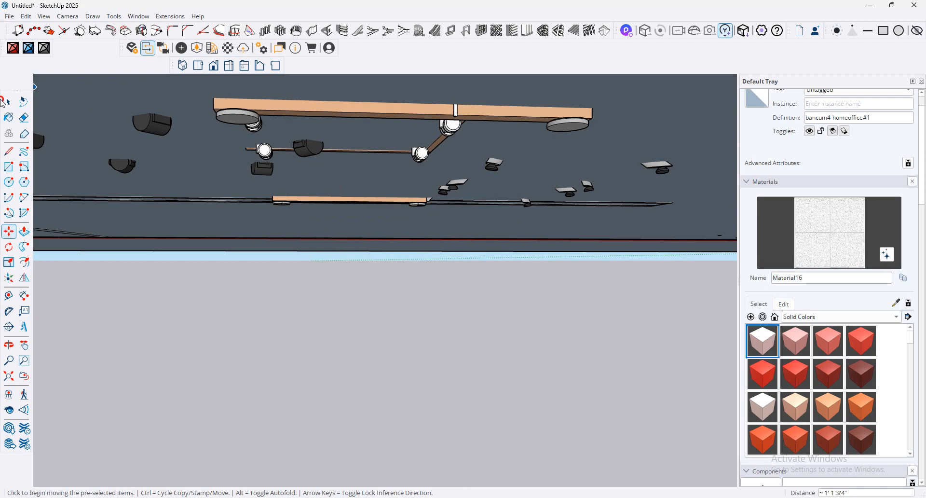
Step: Select the sunken desk set with green chairs and raise it about 1 5/16" so it sits on the floor
left_click(6, 101)
left_click(238, 128)
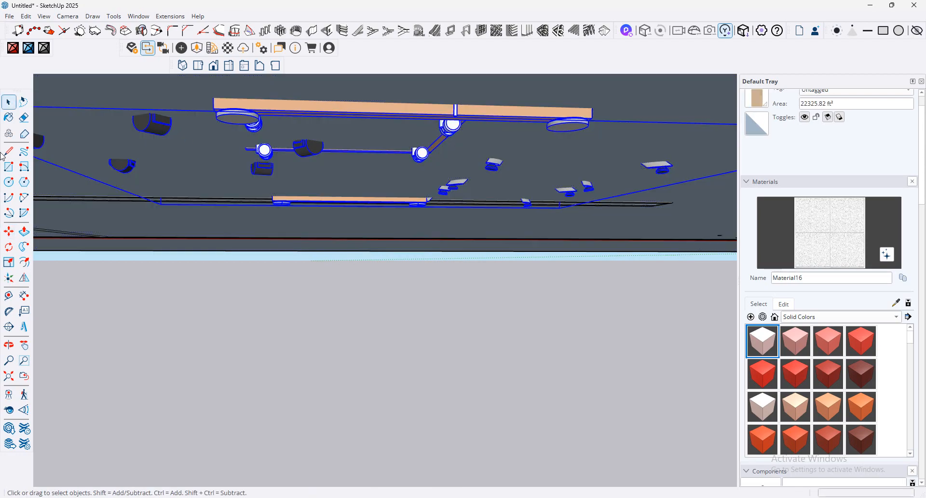
left_click(277, 155)
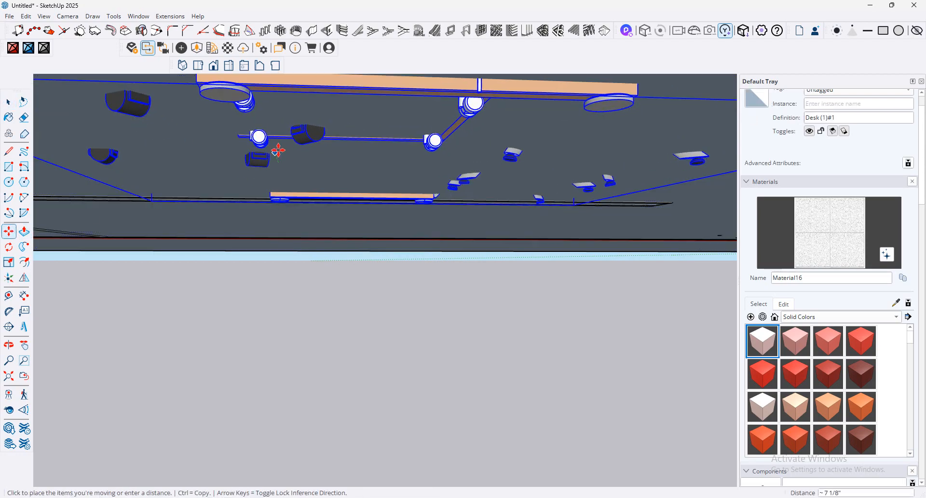
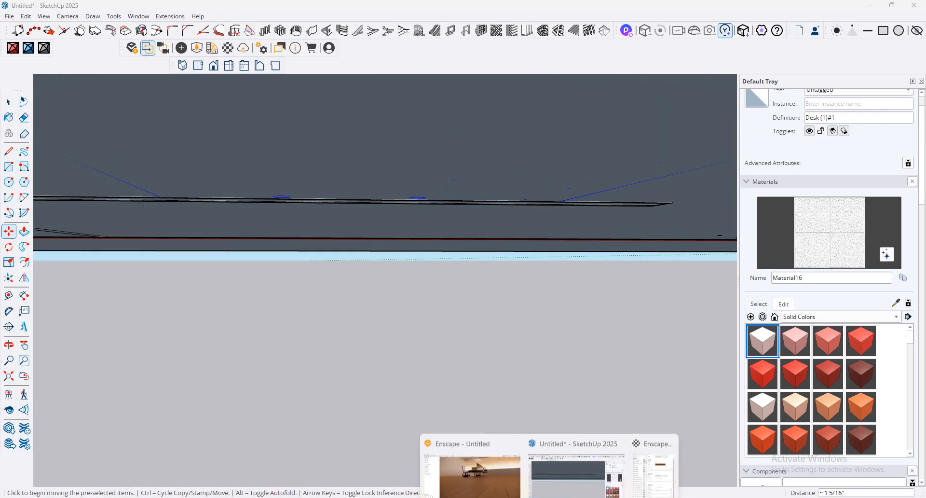
Step: Switch to Enscape, return to the last keyframe's view, turn the camera to the workstations near the glass partition and add a keyframe
left_click(488, 483)
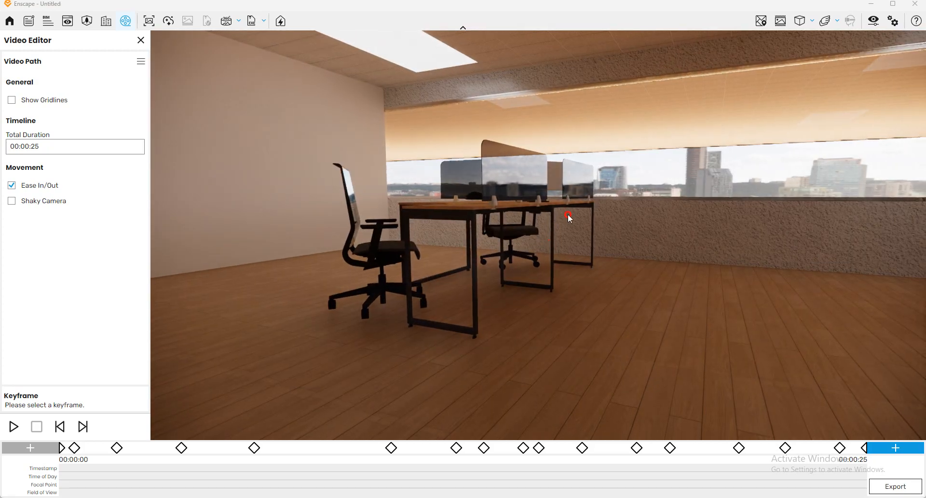
right_click(546, 238)
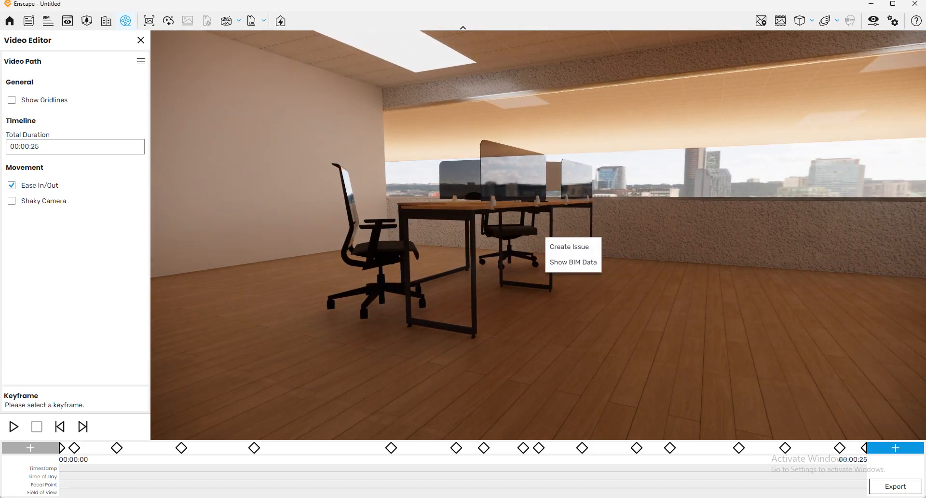
left_click(865, 451)
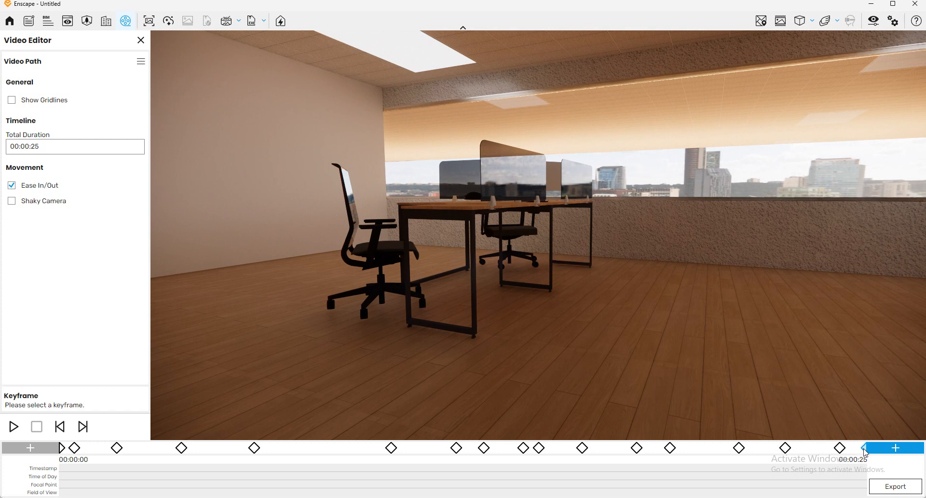
left_click(866, 448)
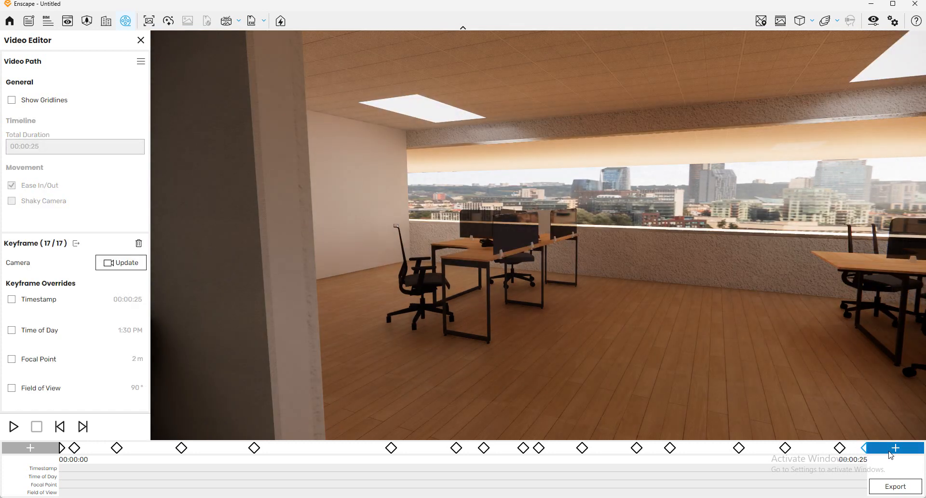
right_click_drag(541, 235, 766, 292)
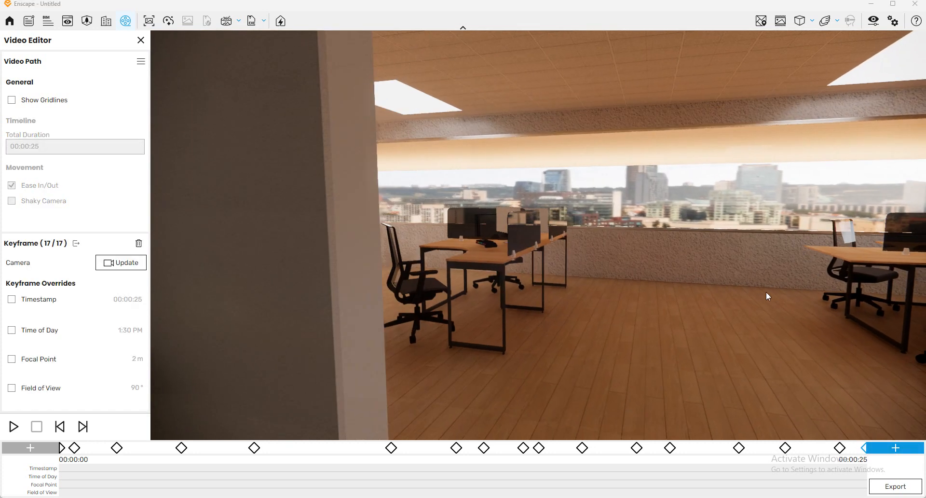
left_click_drag(714, 231, 759, 285)
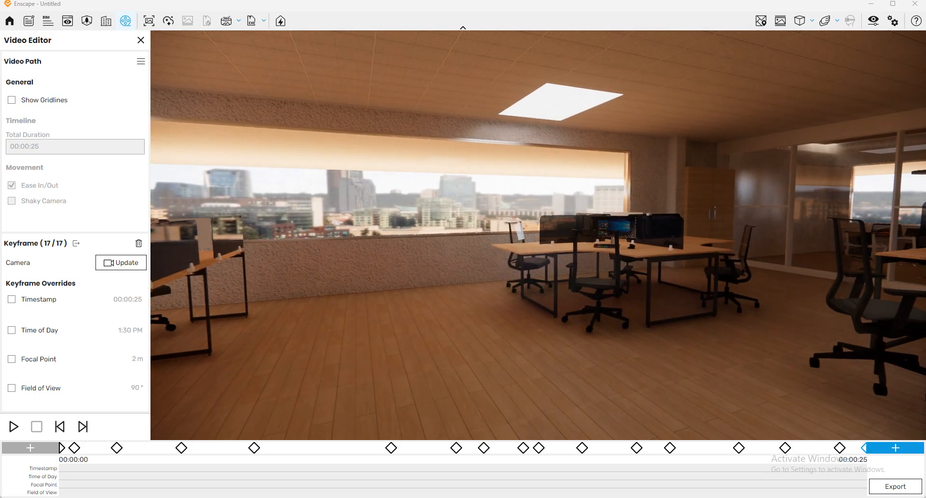
left_click(907, 446)
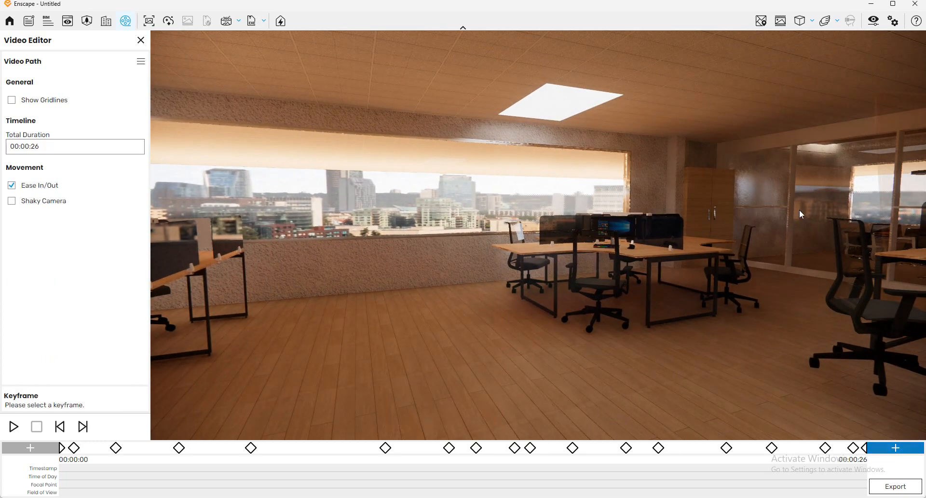
Step: Move the camera forward over the workstations, turn it toward the glass-walled meeting room and add a keyframe
scroll(795, 200, "up", 3)
middle_click_drag(794, 200, 709, 265)
scroll(757, 236, "up", 2)
left_click(911, 452)
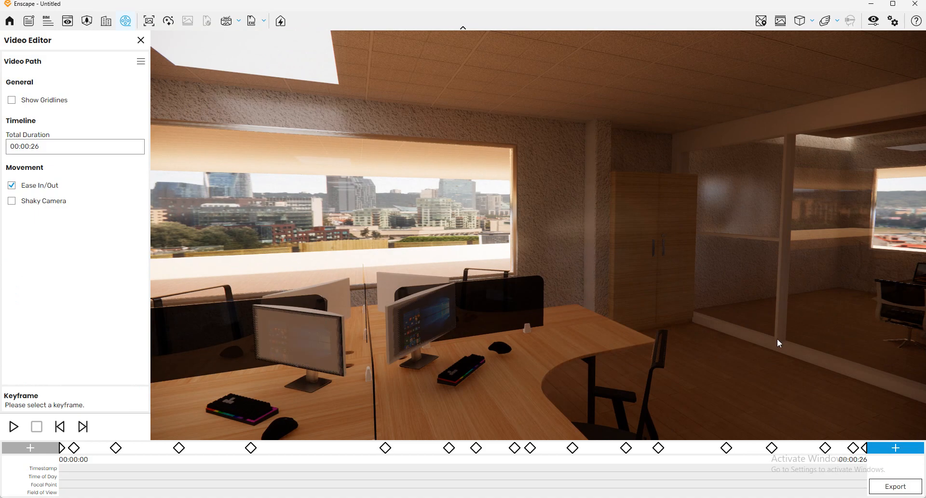
left_click_drag(805, 197, 752, 208)
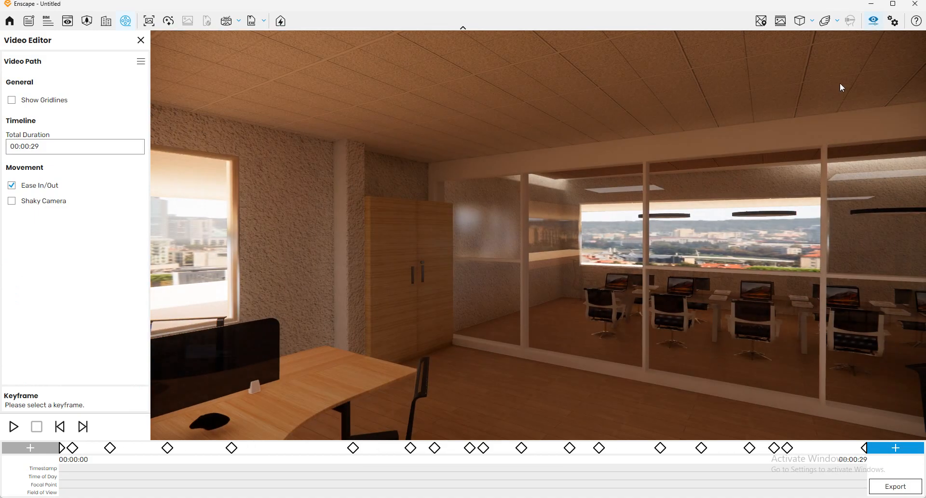
Step: Set the camera exposure to 77% in the visual settings
left_click(512, 251)
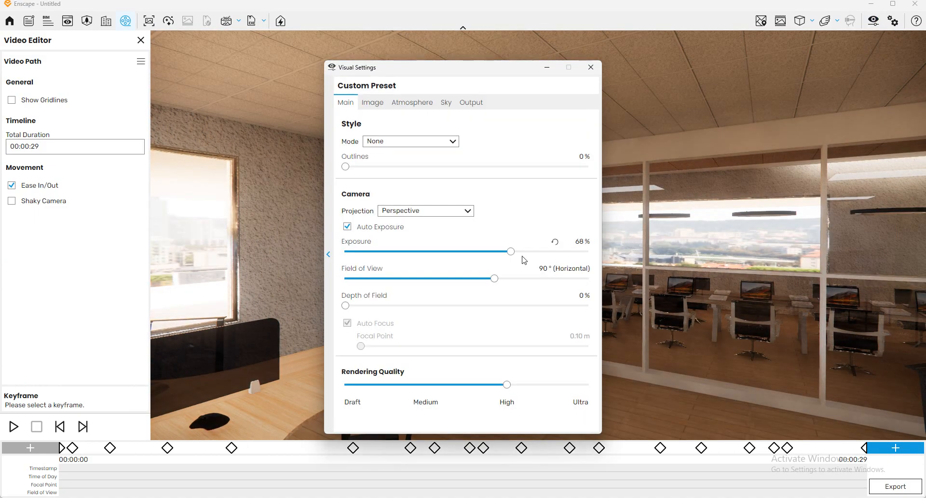
left_click(532, 252)
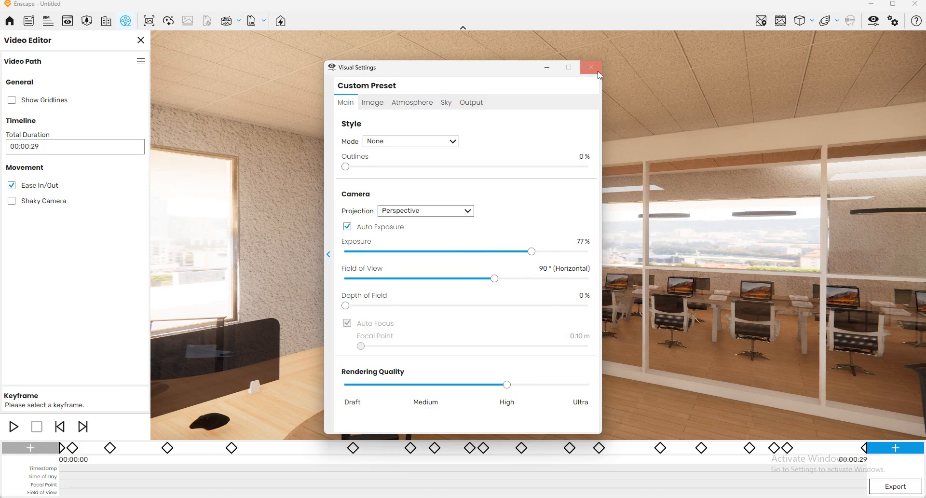
left_click(591, 67)
Step: Move the camera past the wooden cabinet along the glass-walled meeting room, adding keyframes, and continue toward the plain wall
left_click_drag(558, 235, 767, 289)
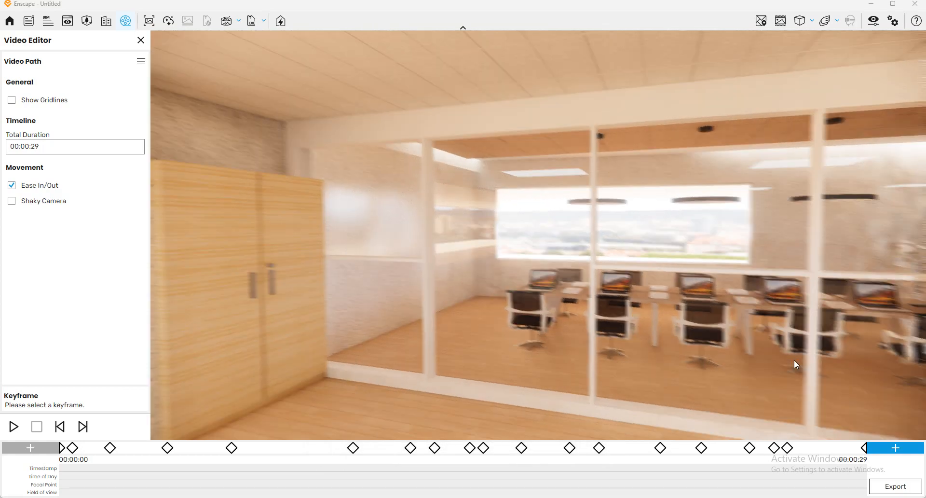
left_click(904, 445)
left_click_drag(660, 219, 780, 360)
key("w")
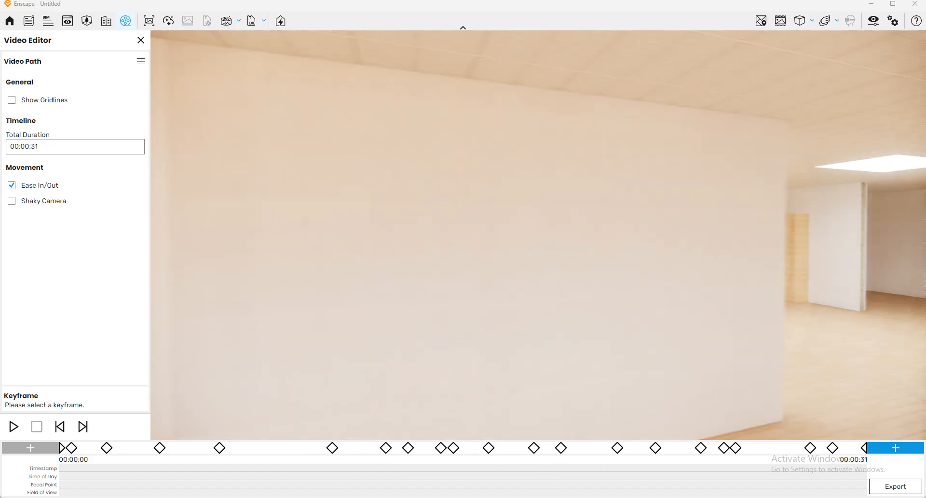
Step: Turn the camera to the workstations beside the tall wooden cabinets, add a keyframe and move closer
left_click_drag(888, 317, 764, 298)
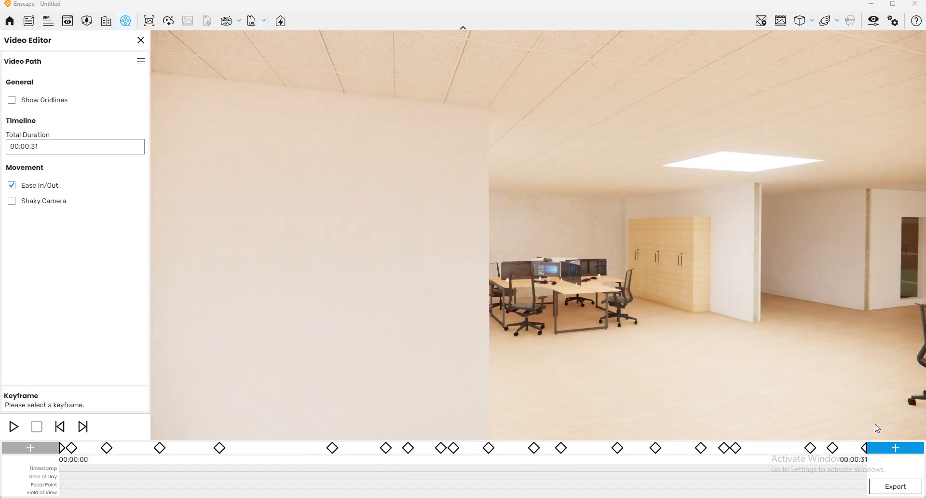
left_click(895, 449)
key("w")
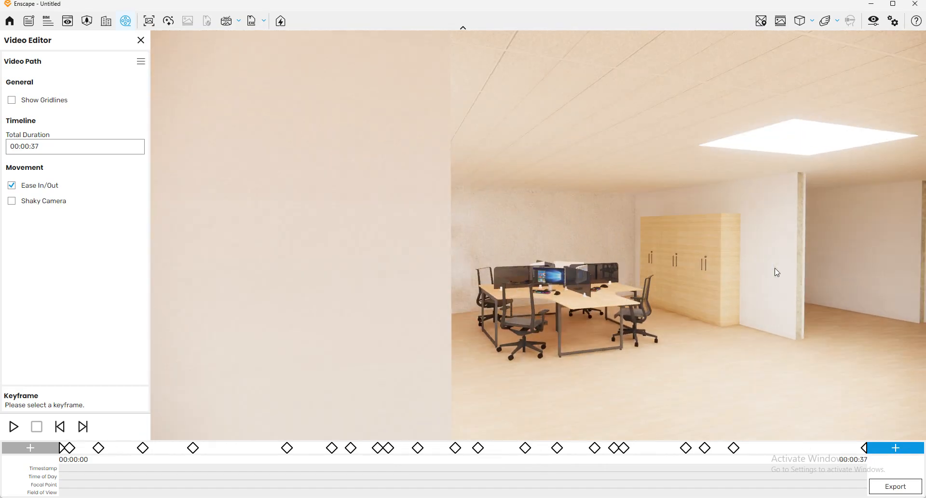
Step: Switch to SketchUp, sample the wood material of the tall cabinet beside the workstations and lower its lightness to 64
left_click(878, 6)
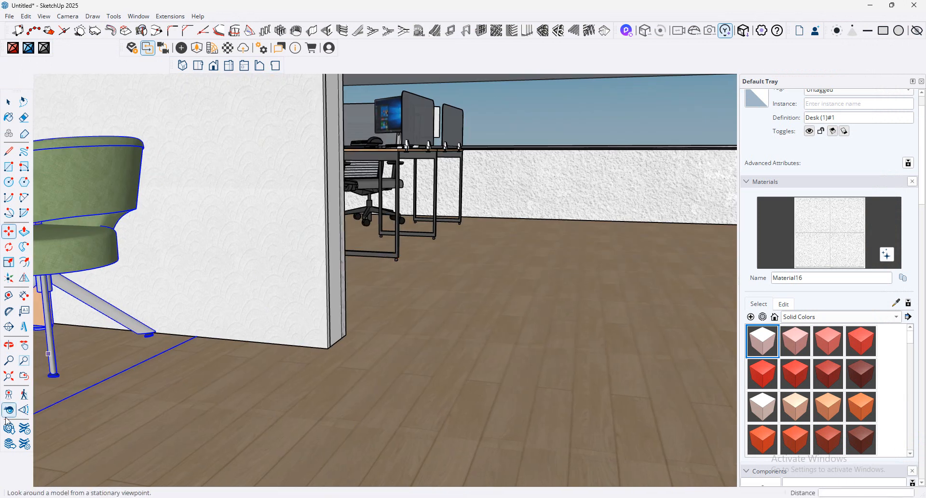
left_click(7, 416)
left_click_drag(562, 311, 676, 178)
middle_click_drag(675, 179, 655, 209)
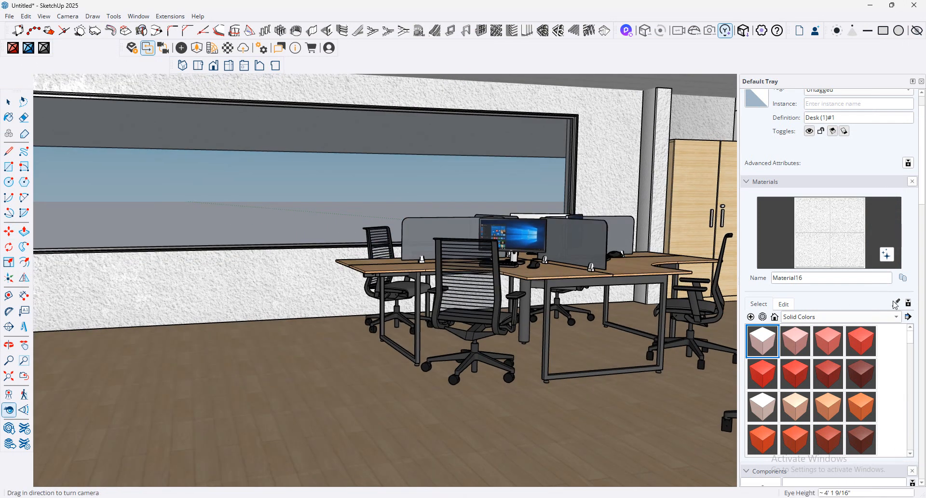
left_click(723, 169)
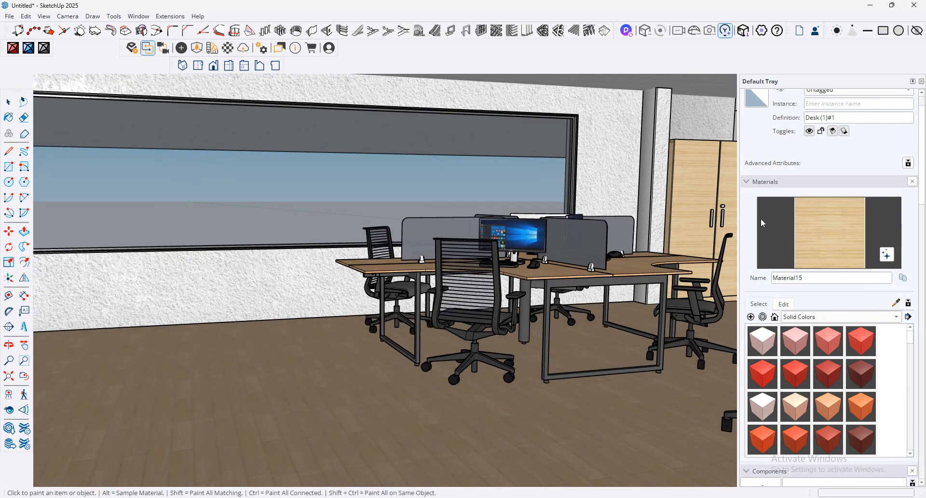
left_click(784, 304)
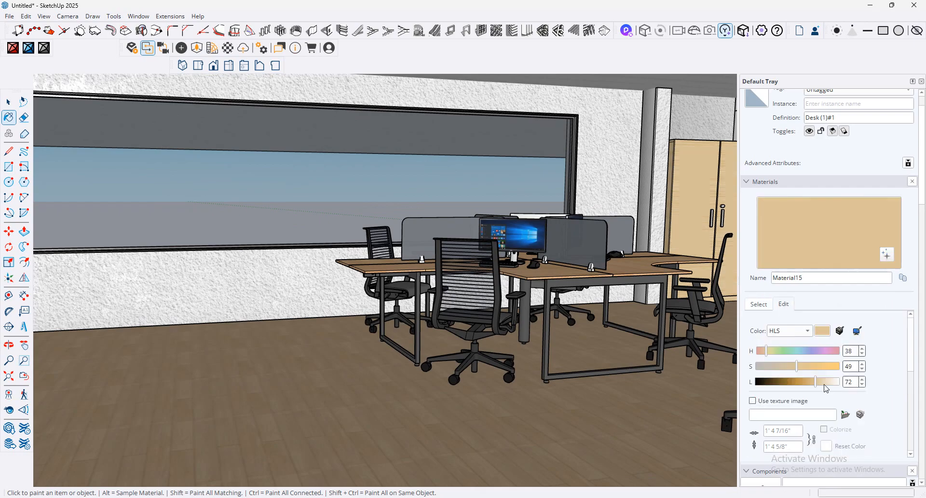
left_click_drag(815, 382, 811, 382)
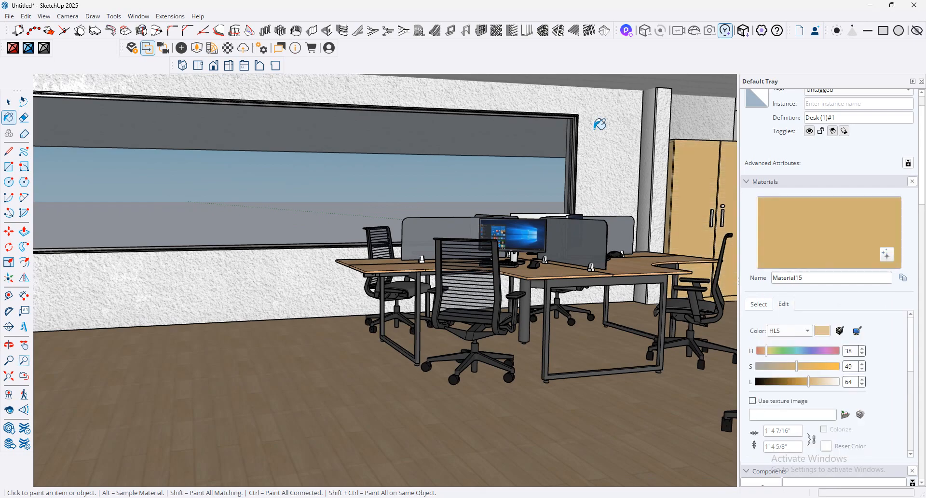
Step: Set the reflection roughness of Material15 to 36.8% in the Enscape Material Editor and close the editor
left_click(228, 47)
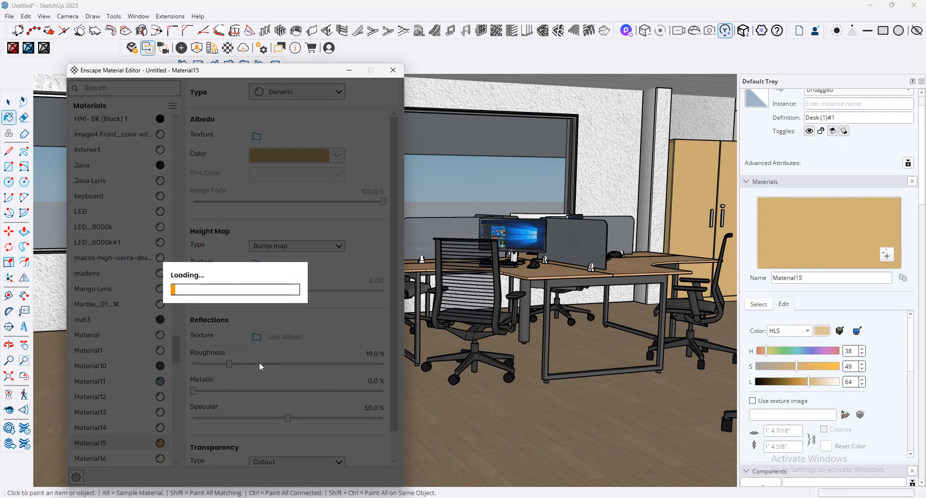
left_click(263, 364)
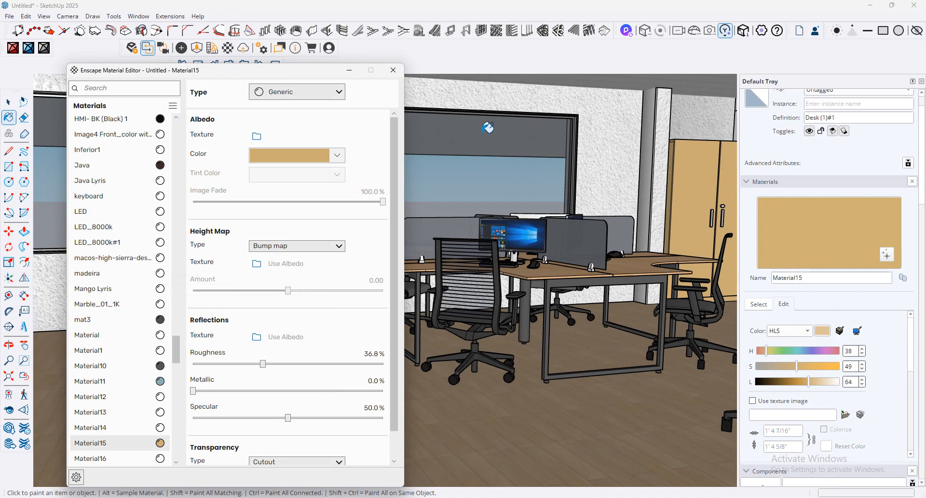
left_click(393, 71)
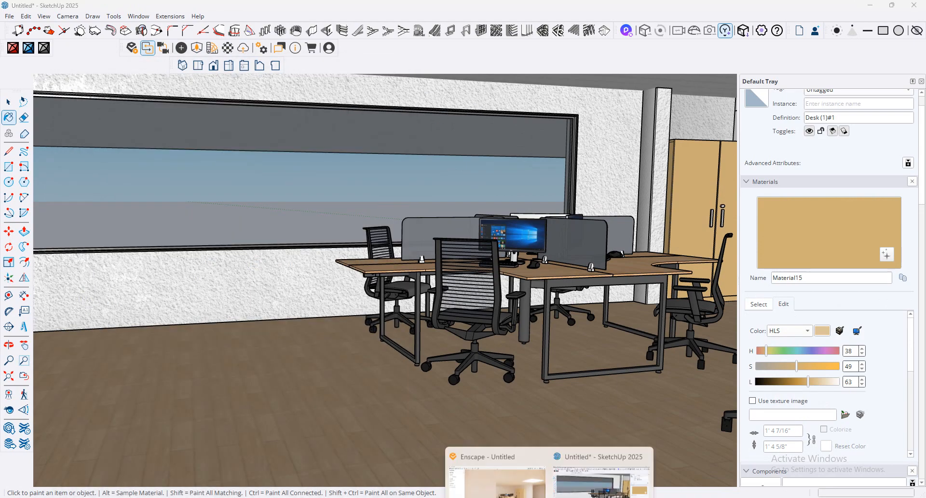
Step: Return to Enscape, move the camera closer to the workstations beside the wooden cabinet and add a keyframe
left_click(531, 471)
scroll(601, 355, "up", 3)
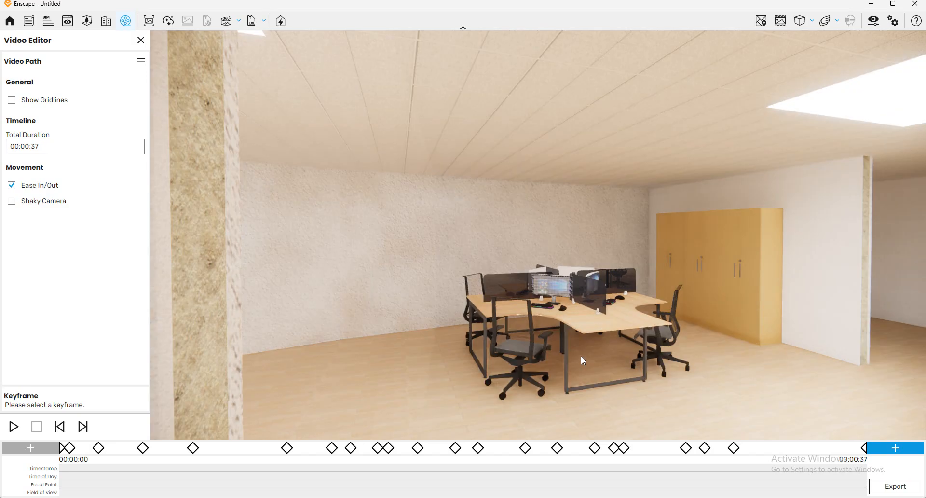
middle_click_drag(581, 355, 512, 340)
scroll(570, 344, "up", 3)
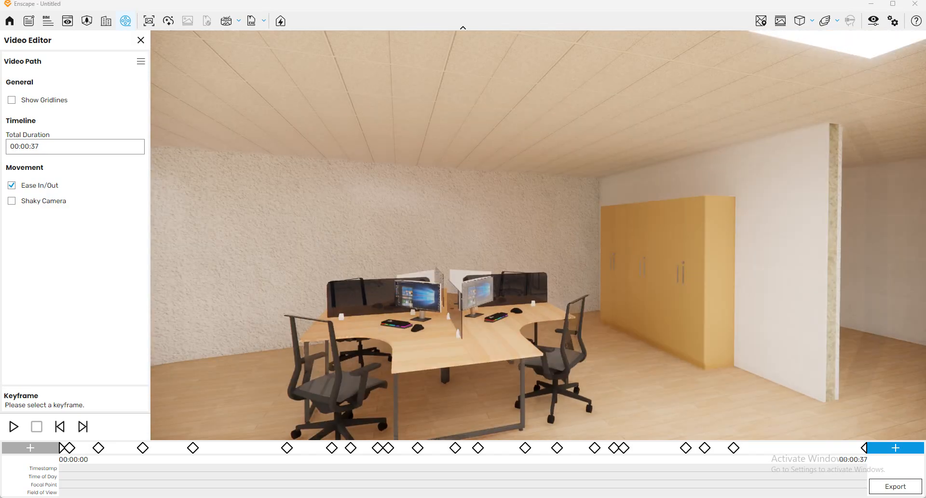
left_click(898, 451)
Step: Move the camera past the workstations, turn it toward the open office with green chairs and the glazed partition, and add a keyframe
left_click_drag(907, 369, 853, 363)
scroll(853, 362, "up", 3)
middle_click_drag(853, 363, 747, 377)
scroll(628, 336, "up", 3)
middle_click_drag(628, 336, 580, 355)
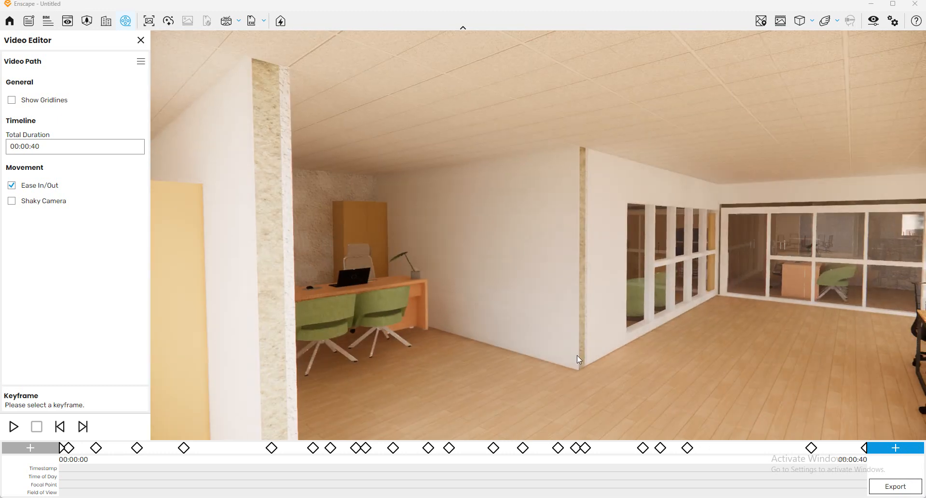
left_click(919, 450)
Step: Face the desk with the two green visitor chairs, turn the camera toward the glazed partition and add a keyframe
left_click_drag(377, 271, 564, 285)
middle_click_drag(564, 286, 475, 300)
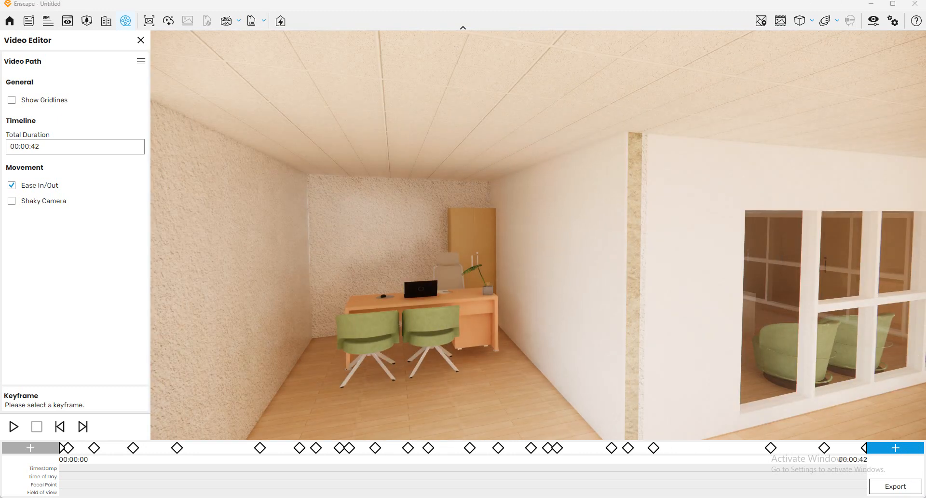
middle_click_drag(893, 351, 675, 335)
left_click(880, 445)
Step: Move the camera through the glazed partition into the office with the sofa and large desk, adding keyframes
scroll(799, 343, "up", 2)
scroll(808, 336, "up", 1)
middle_click_drag(808, 334, 759, 324)
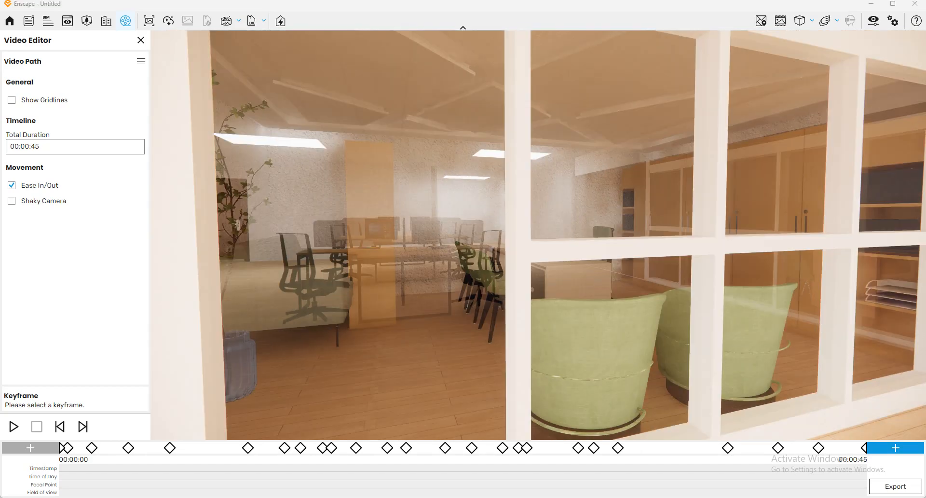
scroll(651, 313, "up", 1)
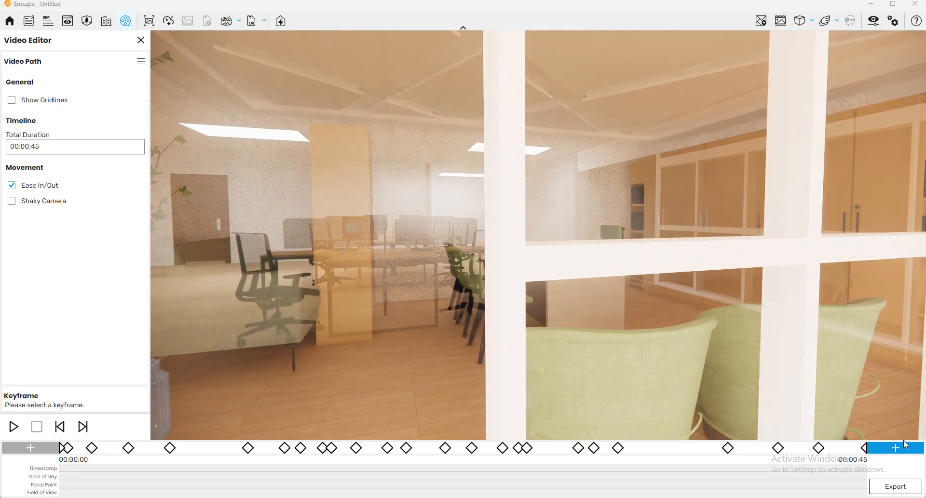
scroll(528, 237, "up", 2)
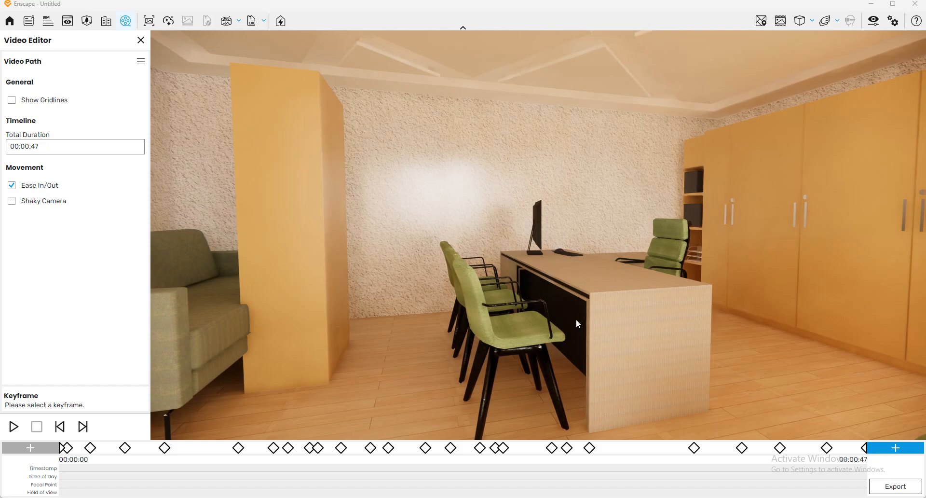
left_click(896, 448)
left_click(899, 451)
left_click_drag(708, 344, 559, 345)
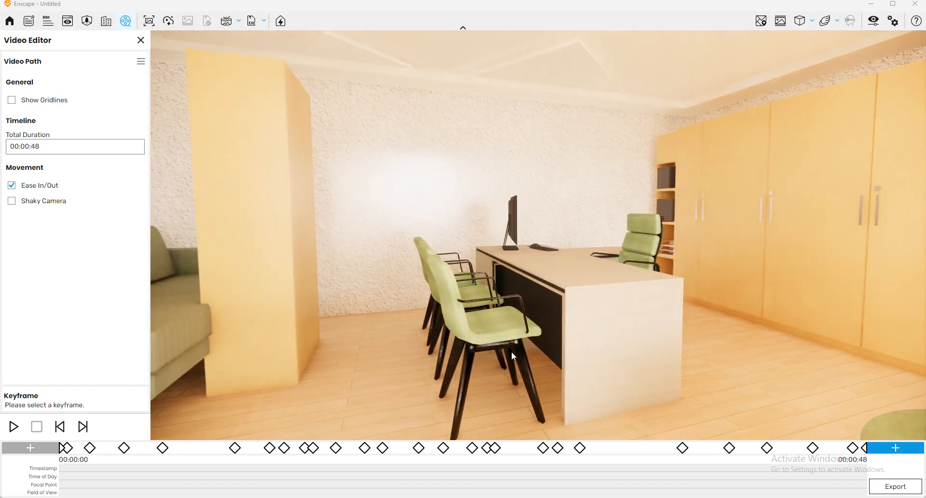
Step: Switch to SketchUp and delete the wooden cabinet standing between the green sofa and the green visitor chairs in the office
left_click(869, 5)
middle_click_drag(533, 298, 233, 323)
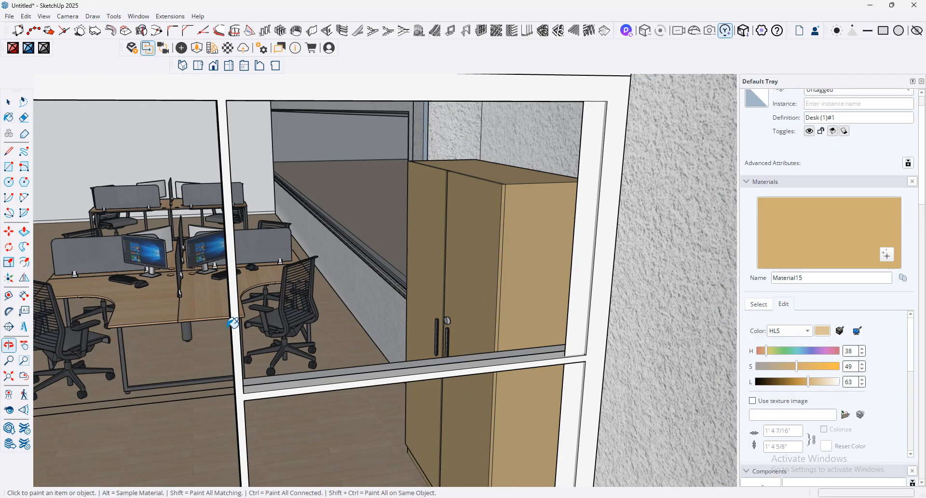
left_click(9, 410)
left_click_drag(415, 387, 156, 397)
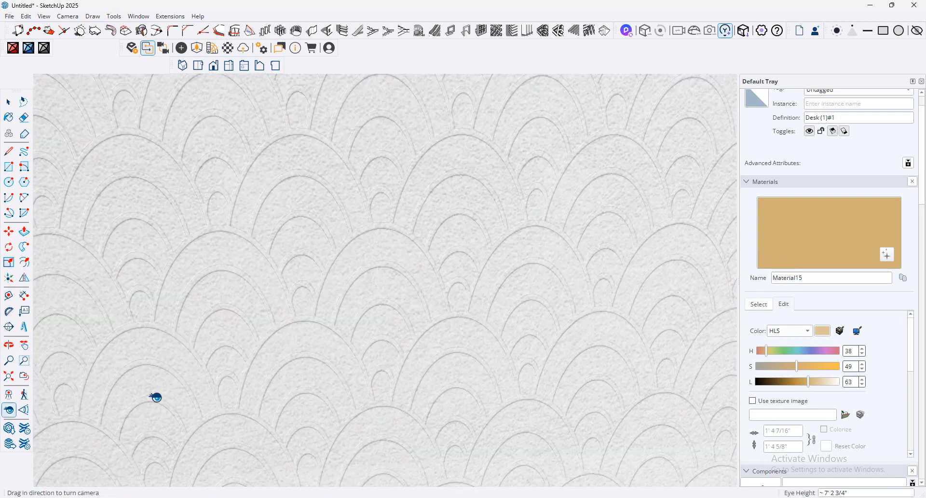
left_click(14, 377)
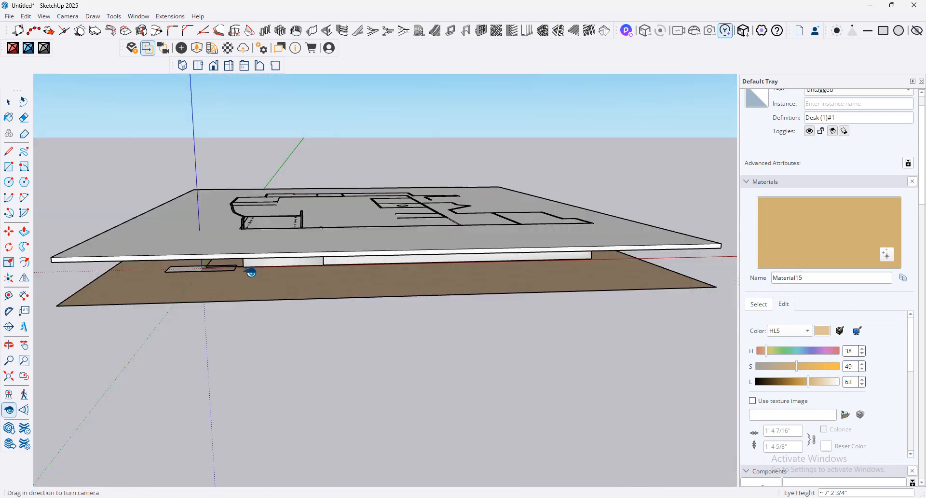
scroll(408, 259, "up", 5)
middle_click_drag(580, 214, 576, 188)
scroll(483, 212, "up", 10)
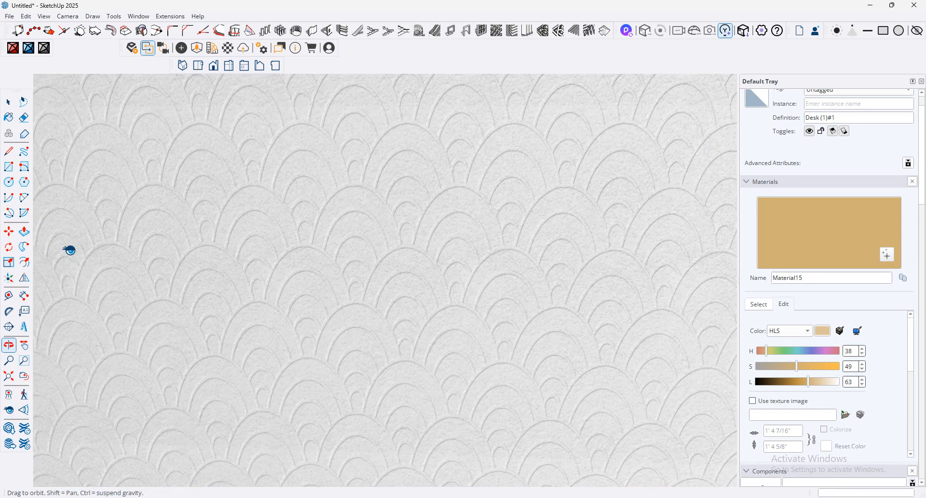
middle_click_drag(70, 250, 670, 290)
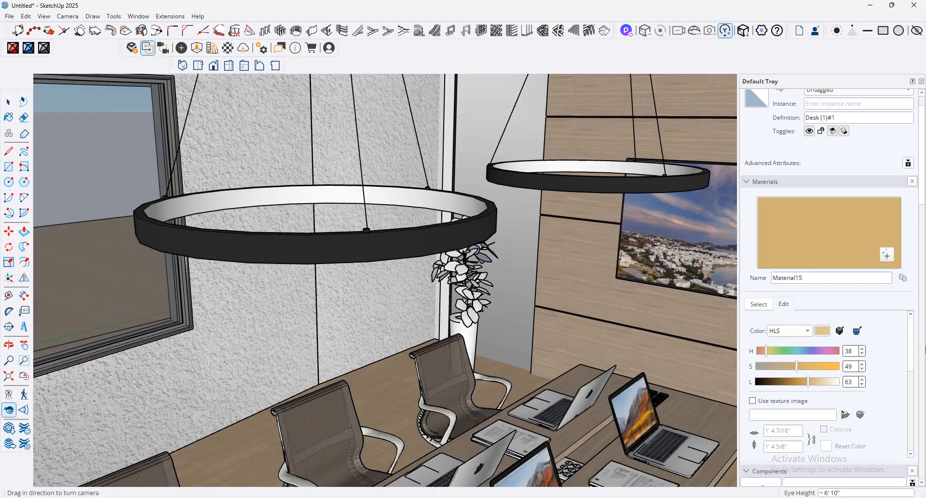
middle_click_drag(338, 263, 665, 308)
left_click_drag(664, 307, 336, 245)
left_click_drag(246, 240, 382, 207)
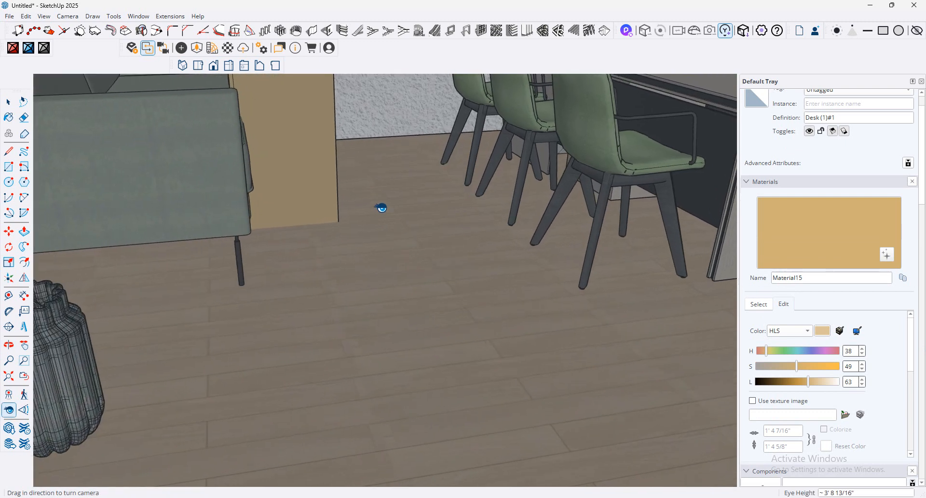
scroll(382, 208, "up", 3)
left_click_drag(322, 116, 2, 92)
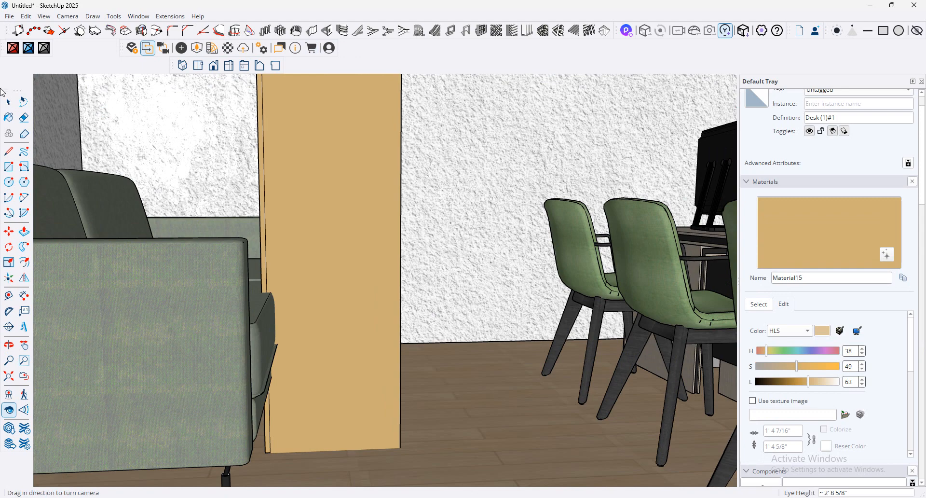
left_click(8, 101)
left_click(335, 215)
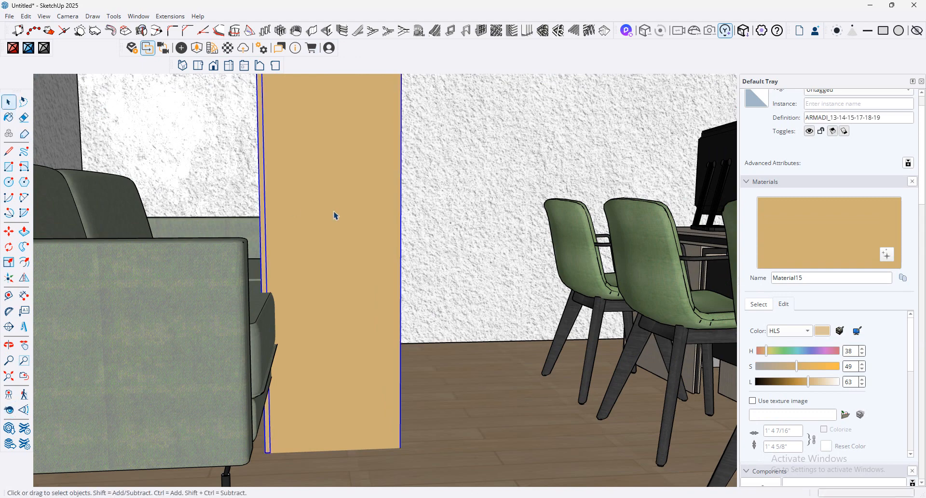
key("Delete")
Step: Open the office's ceiling group and paint the ceiling face behind the angular suspended panels with A02_Rose_Quartz
left_click(9, 409)
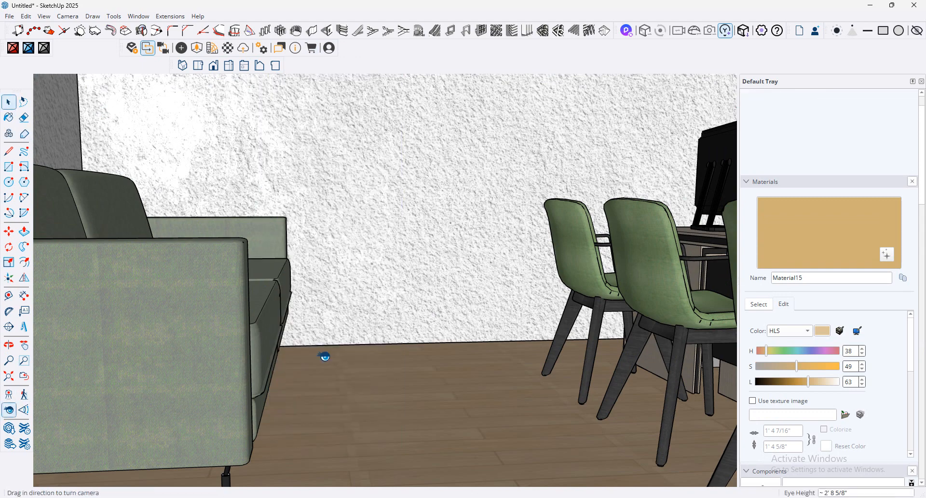
left_click_drag(323, 355, 429, 157)
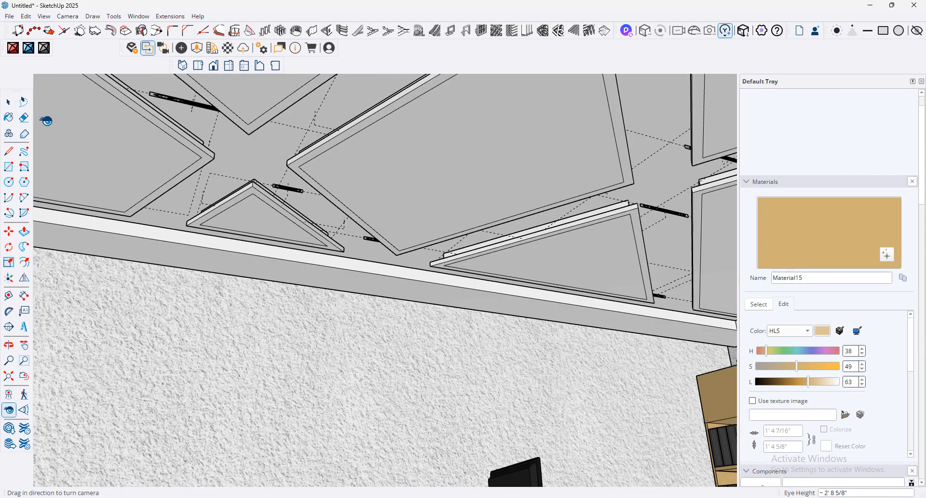
left_click(8, 101)
scroll(186, 155, "up", 3)
middle_click_drag(193, 161, 299, 187)
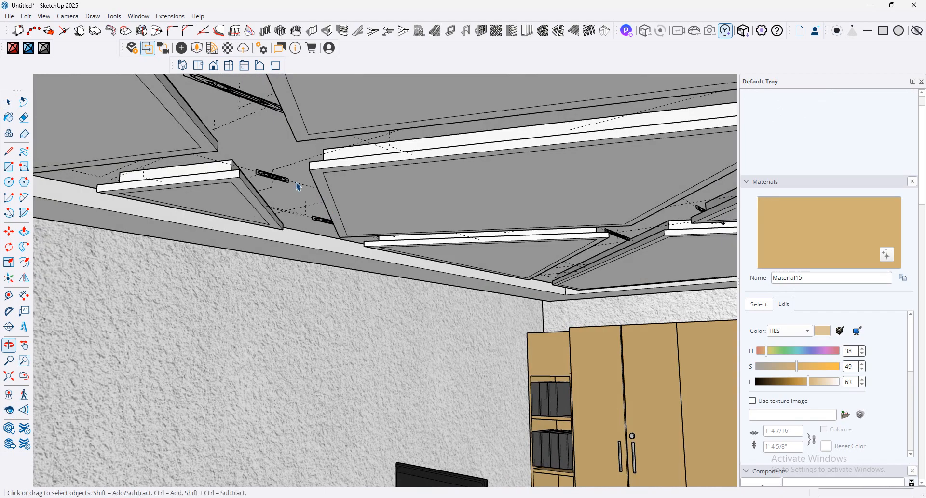
double_click(285, 166)
left_click(285, 166)
double_click(301, 160)
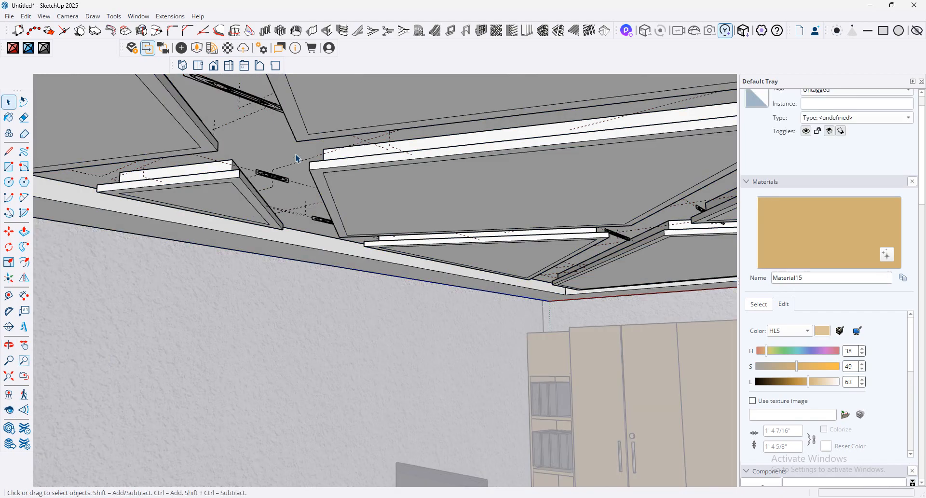
double_click(296, 157)
left_click(294, 153)
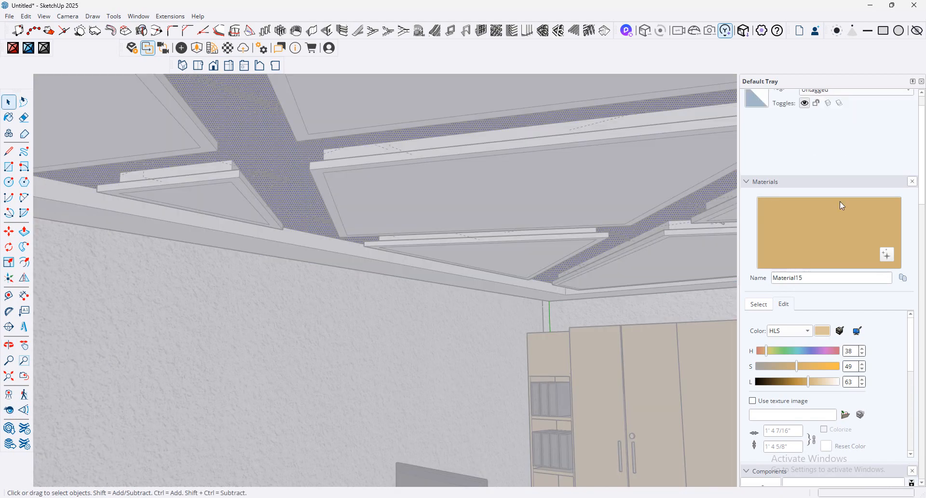
left_click(755, 305)
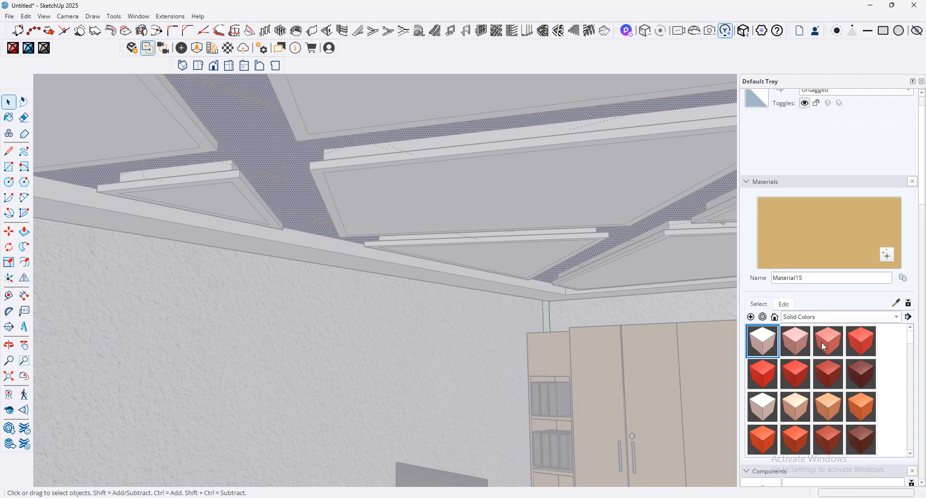
left_click(801, 346)
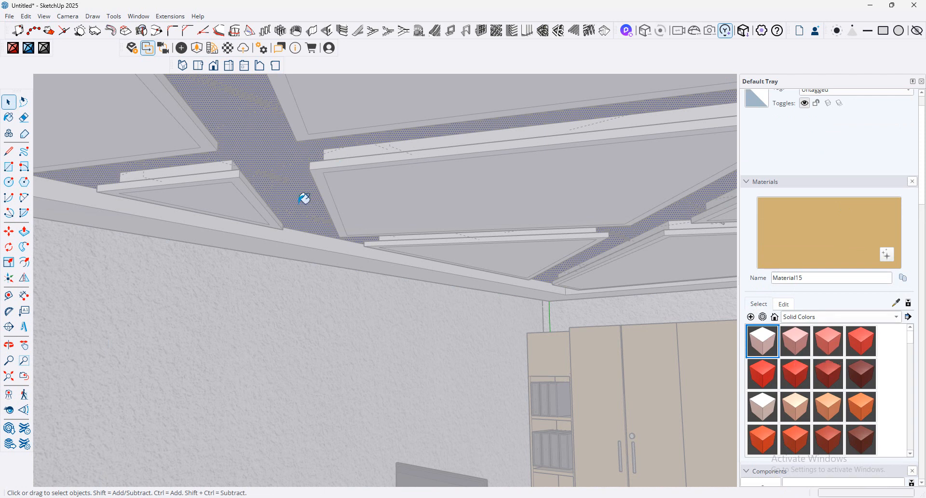
left_click(307, 149)
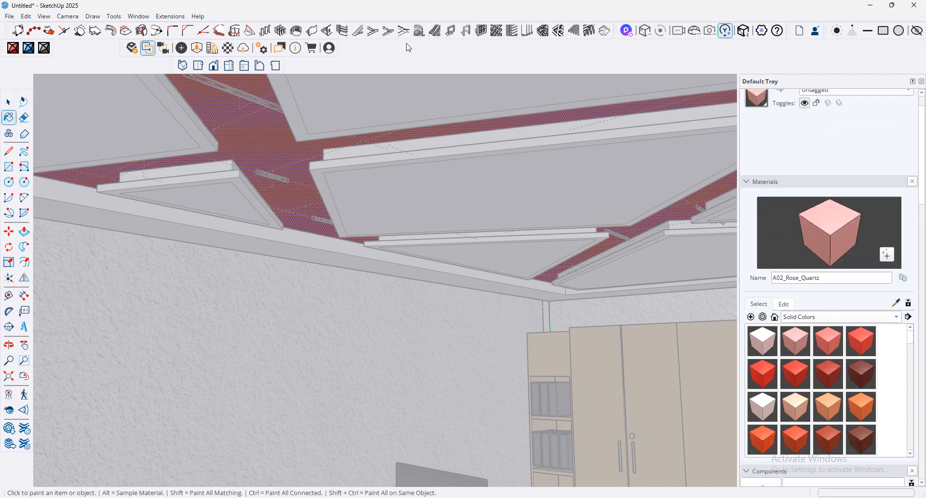
Step: Make the A02_Rose_Quartz material self-illuminated in Enscape with a luminance of about 1,048 cd/m²
left_click(228, 48)
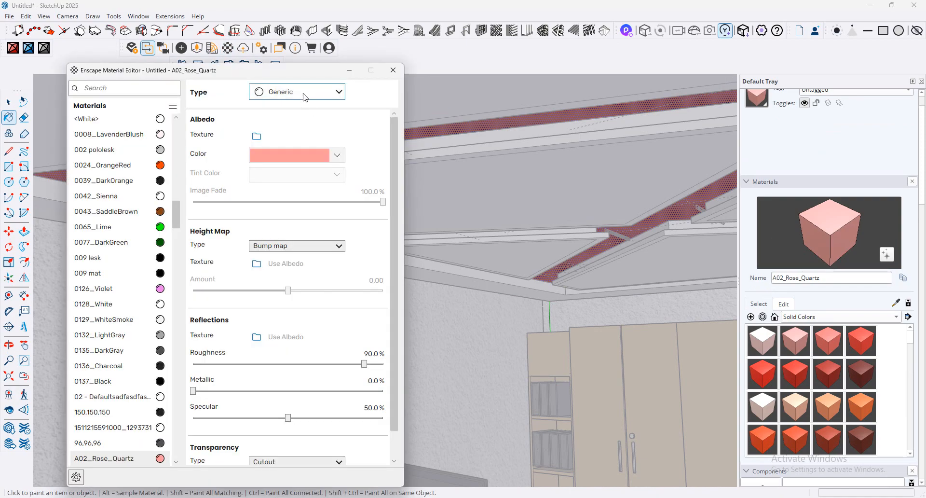
left_click(305, 97)
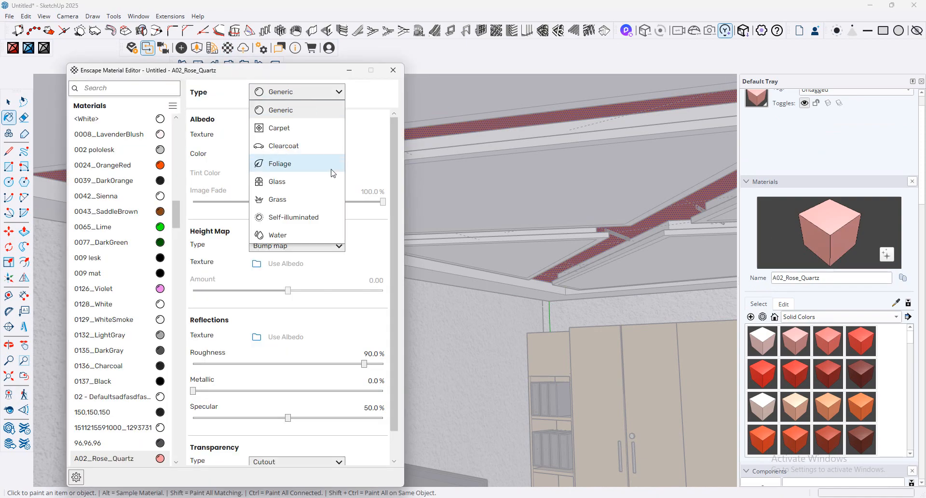
left_click(318, 213)
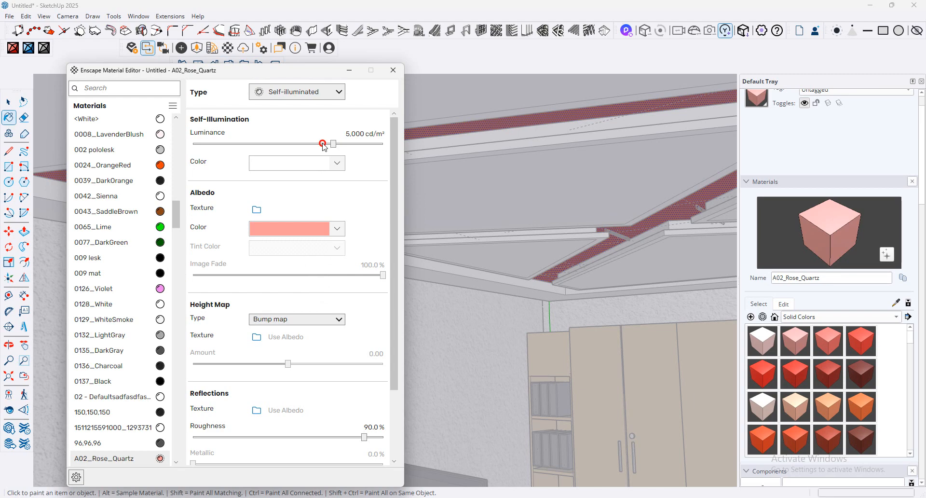
left_click(318, 144)
left_click_drag(317, 144, 308, 144)
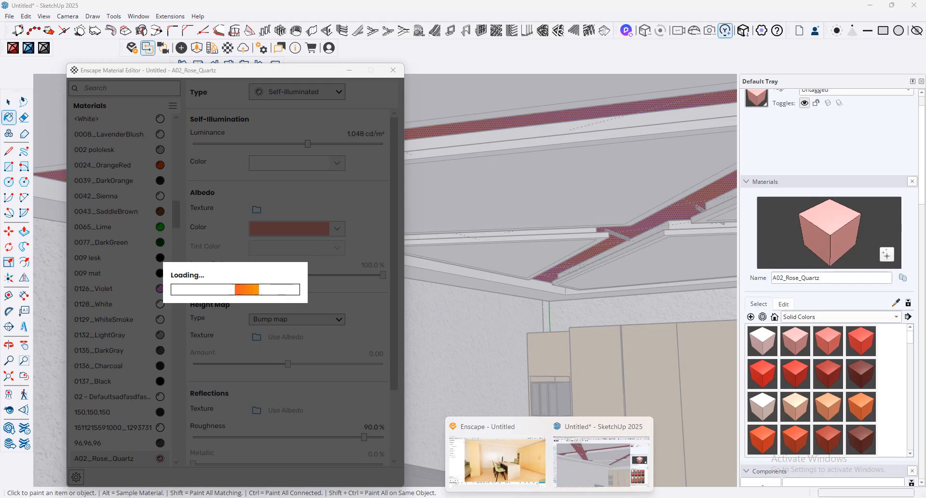
Step: Switch to Enscape, move the camera into the office with the laptop desk, add a keyframe and look around the room
left_click(497, 461)
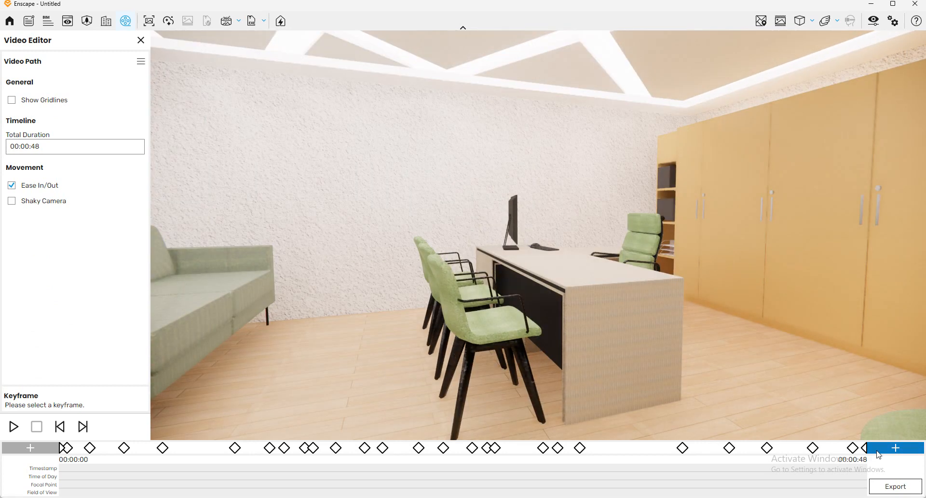
left_click(867, 448)
left_click(614, 236)
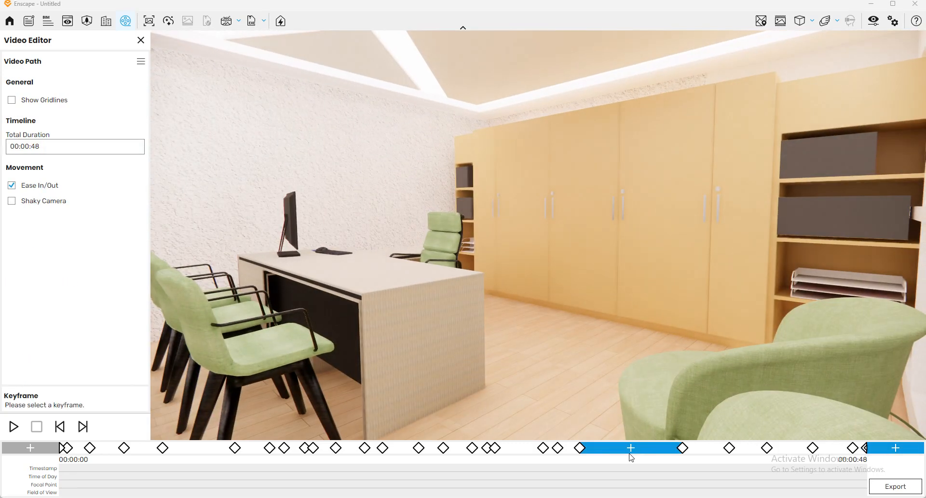
mouse_move(631, 335)
left_mouse_down()
mouse_move(539, 235)
mouse_move(831, 325)
mouse_move(772, 310)
mouse_move(825, 367)
mouse_move(631, 280)
left_mouse_up()
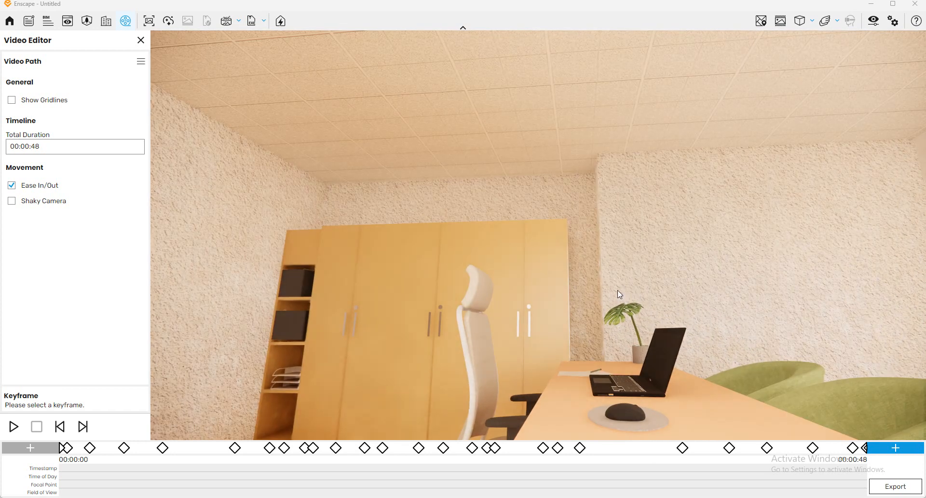
left_click(897, 448)
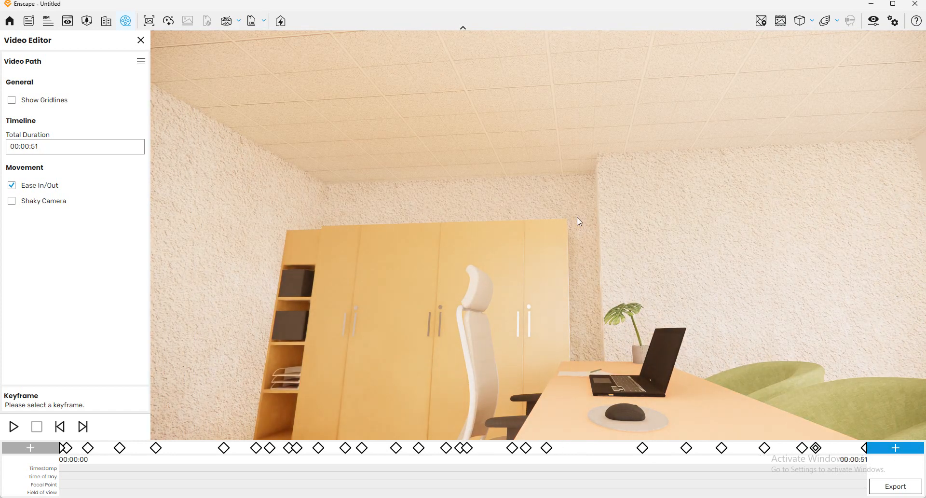
left_click_drag(580, 213, 478, 176)
scroll(477, 176, "down", 2)
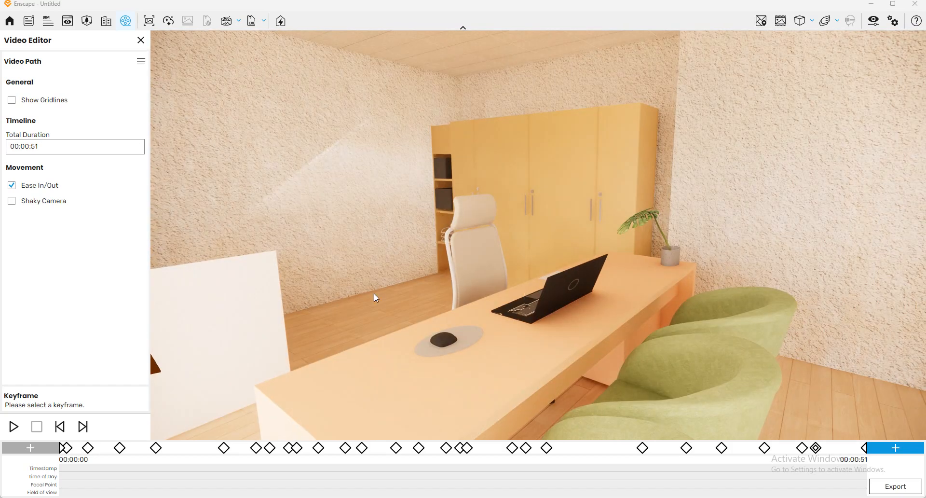
left_click_drag(457, 257, 368, 267)
scroll(345, 276, "up", 2)
scroll(371, 271, "down", 1)
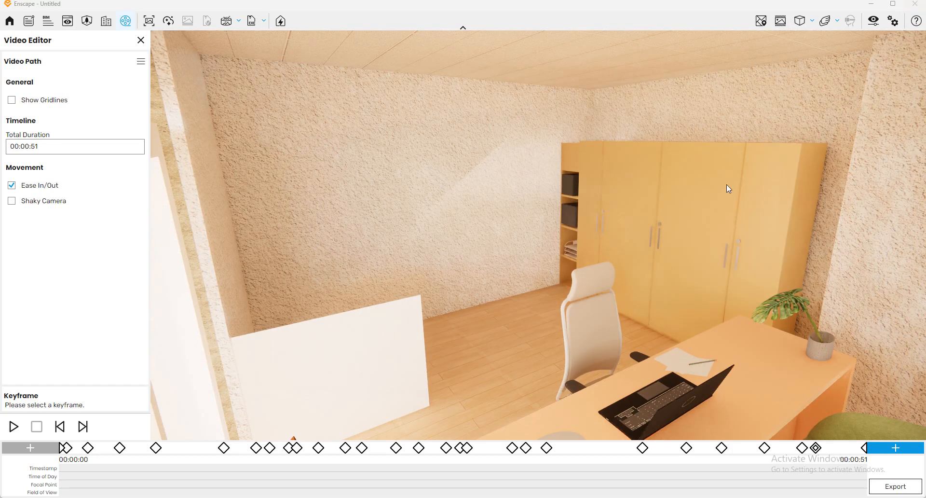
Step: Switch to SketchUp, close the material editor and delete the white panel standing beside the laptop desk near the glazed partition
left_click(880, 4)
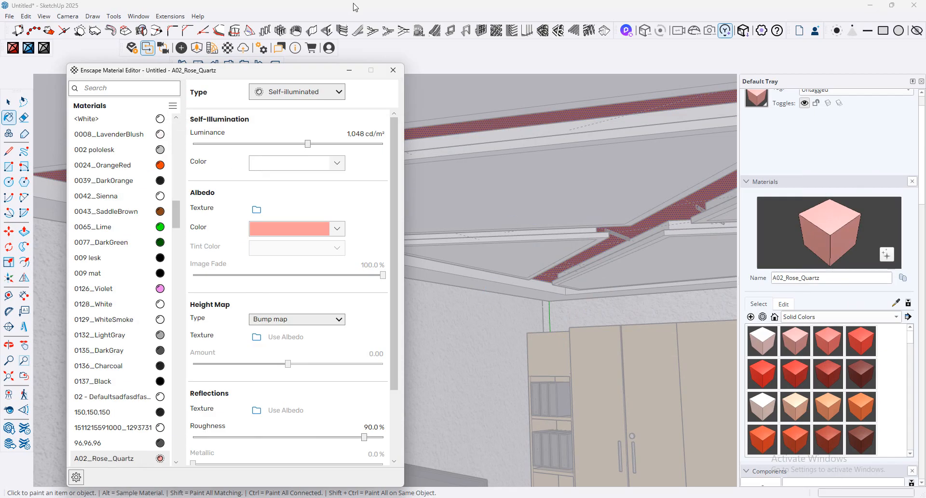
left_click(393, 69)
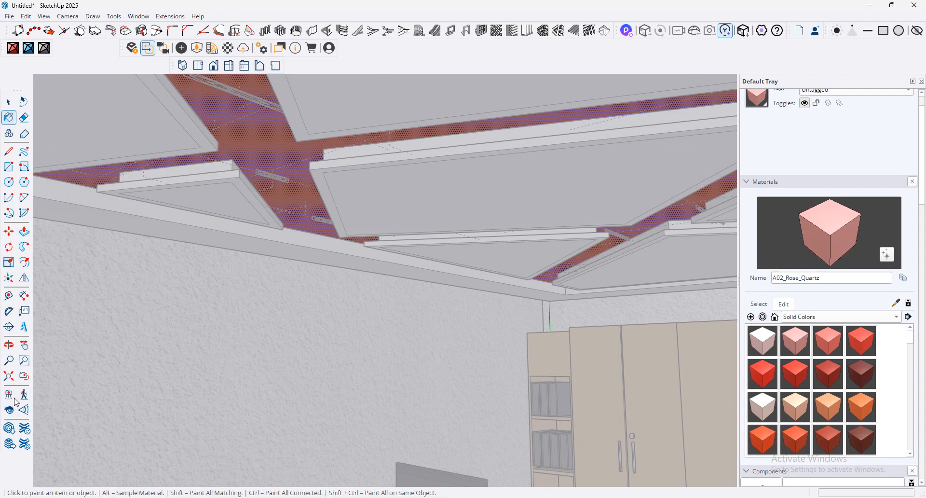
left_click(8, 409)
left_click_drag(463, 386, 224, 176)
left_click(4, 98)
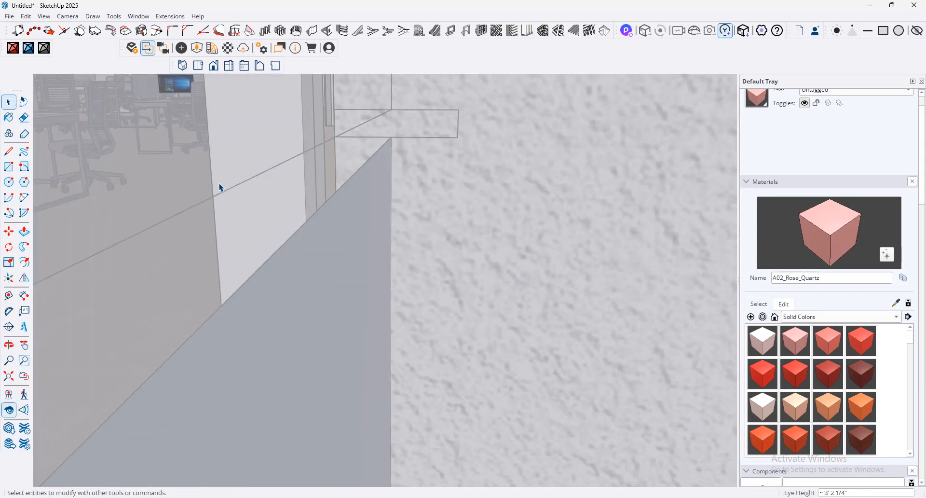
left_click(344, 226)
middle_click_drag(352, 264, 537, 191)
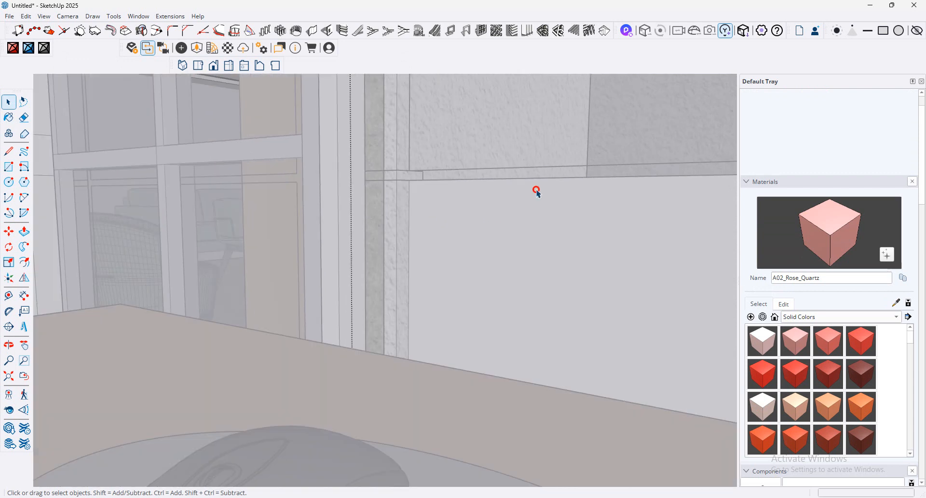
left_click(545, 150)
scroll(360, 258, "down", 3)
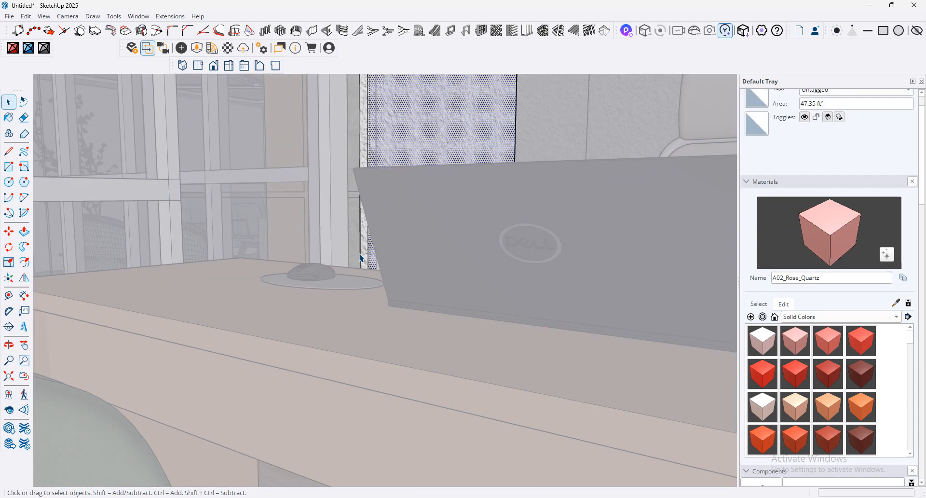
scroll(361, 258, "up", 3)
middle_click_drag(360, 258, 440, 311)
double_click(643, 305)
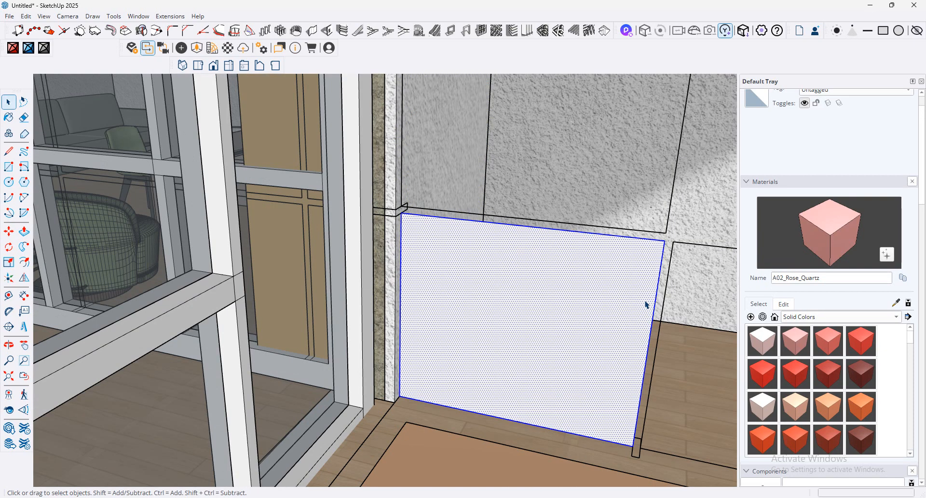
key("Delete")
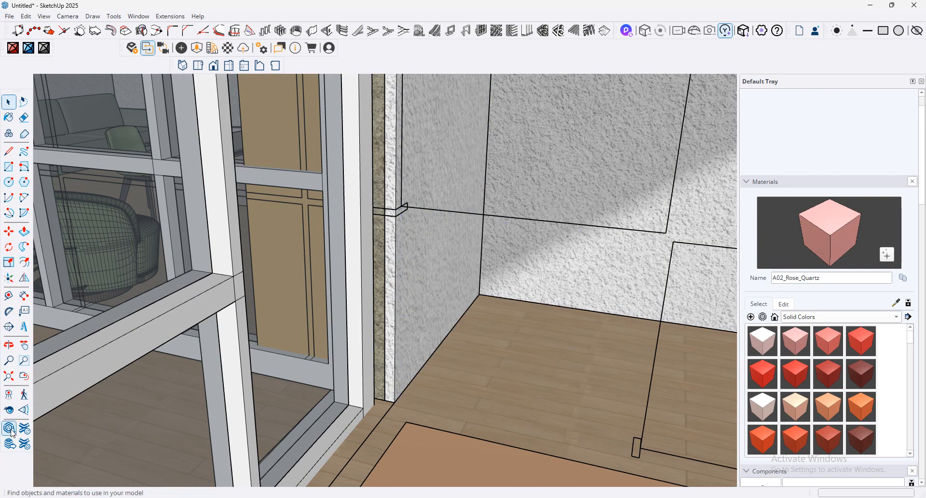
Step: Open the tiled ceiling's group above the office with the laptop desk for editing
left_click(9, 410)
left_click_drag(174, 443, 113, 211)
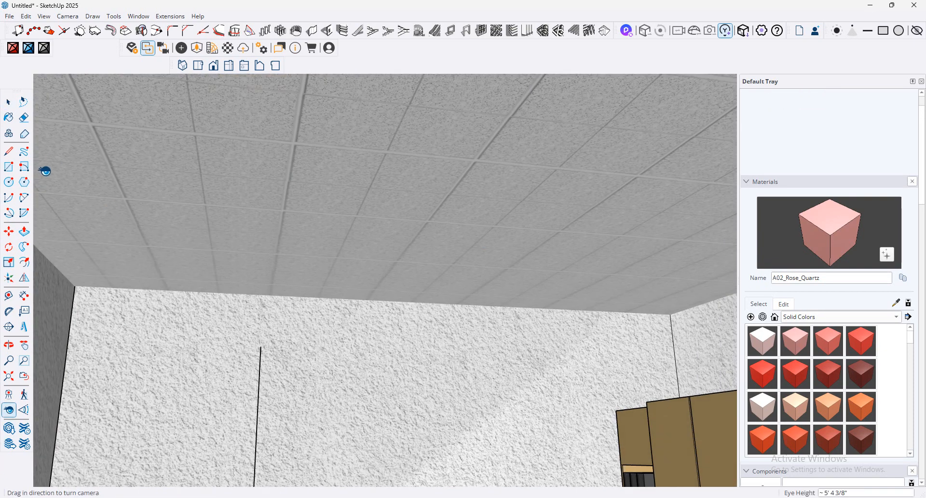
left_click(9, 169)
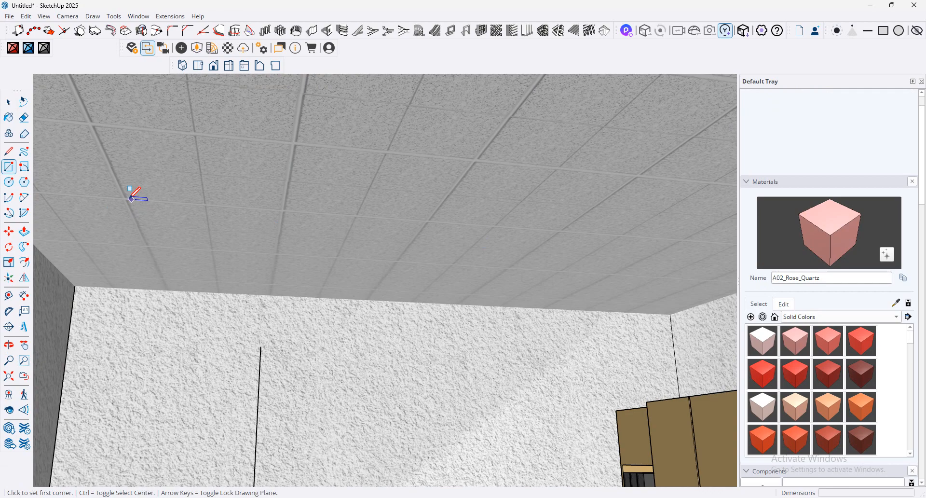
left_click(25, 264)
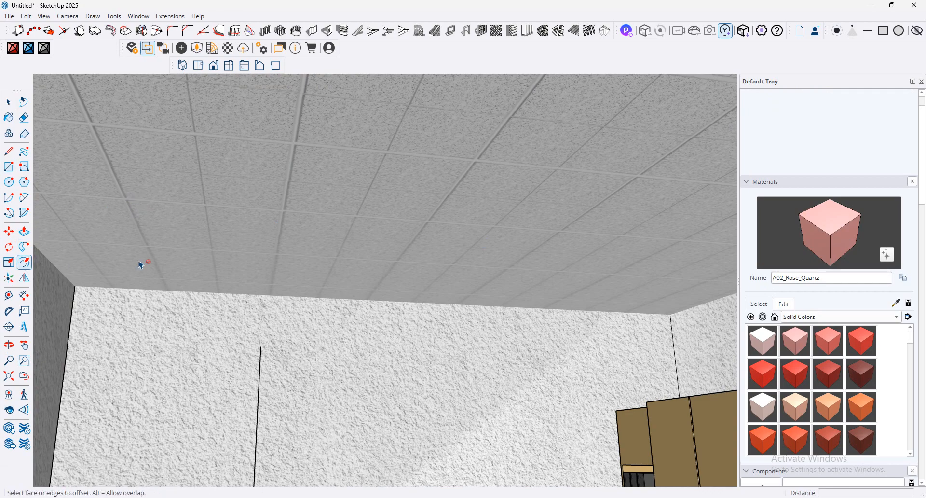
left_click(9, 103)
double_click(265, 144)
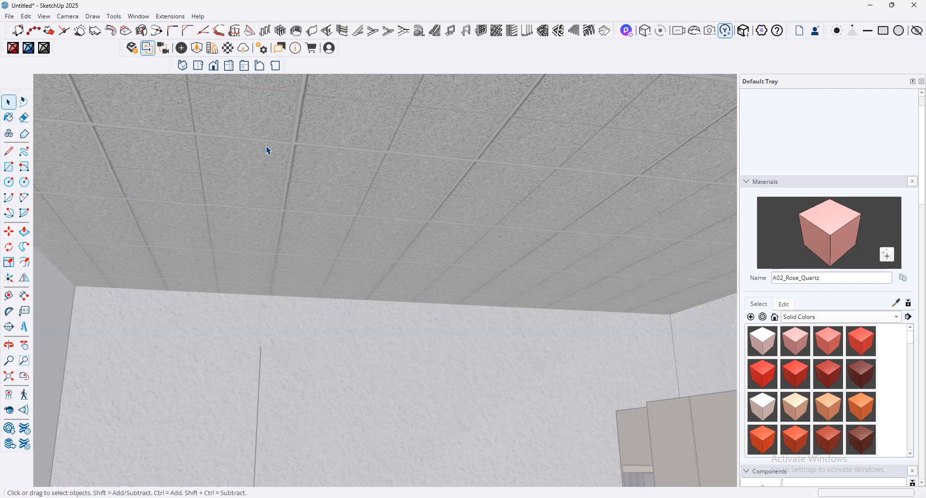
left_click(265, 145)
left_click(24, 262)
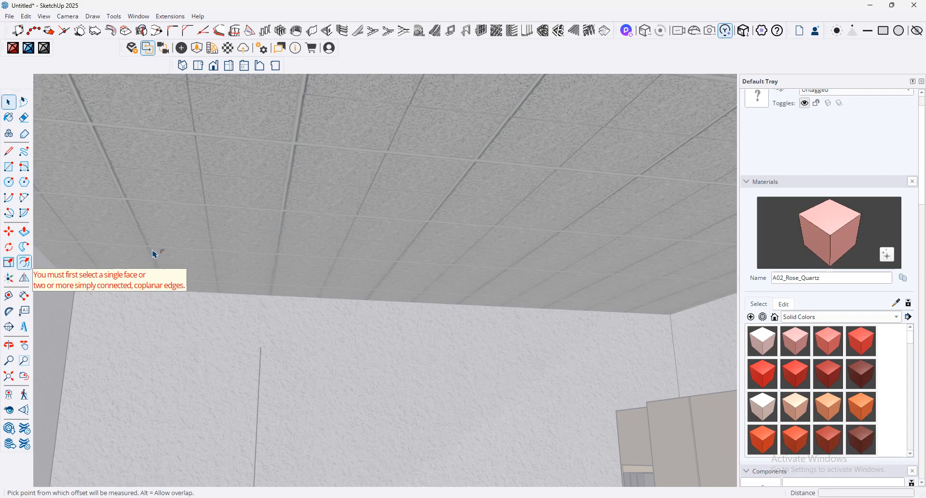
left_click(159, 251)
key("Escape")
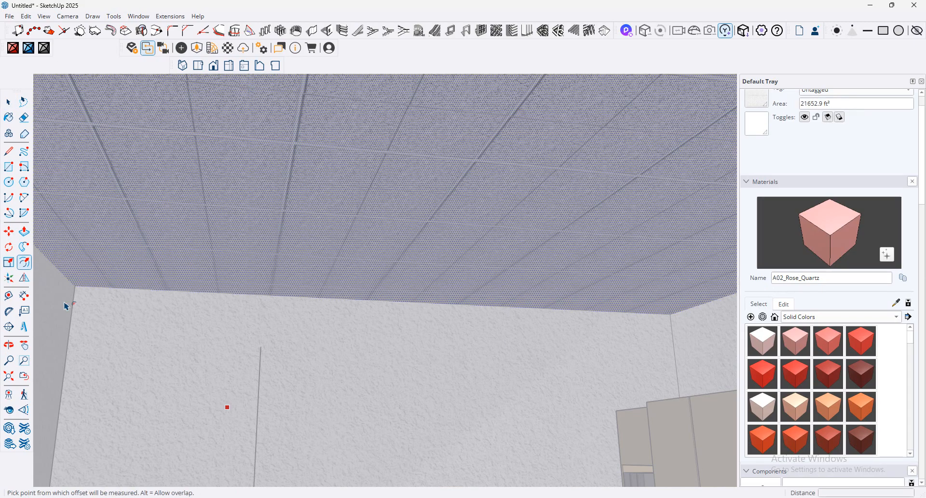
Step: Draw a rectangle about 2' 1" by 11 7/8" on the tiled ceiling near the partition corner and paint it with A02_Rose_Quartz
left_click(9, 410)
left_click_drag(96, 367, 632, 324)
middle_click_drag(633, 324, 469, 249)
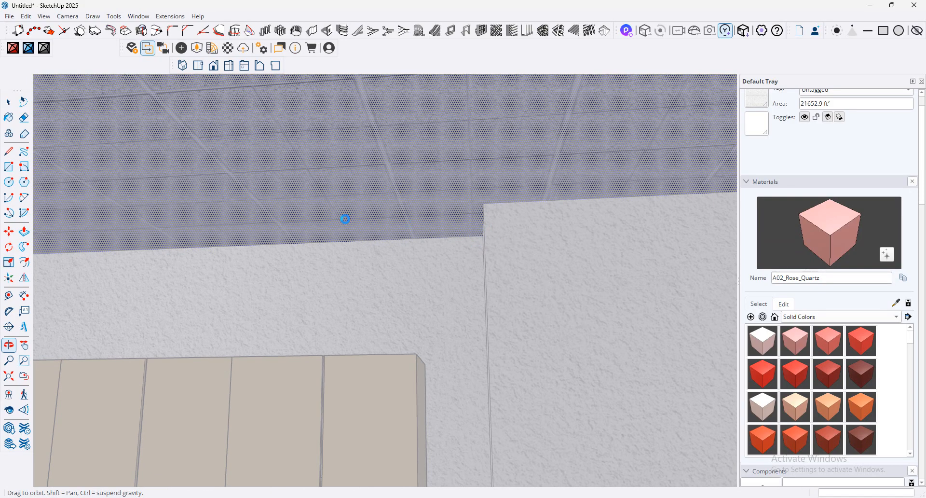
middle_click_drag(469, 250, 471, 249)
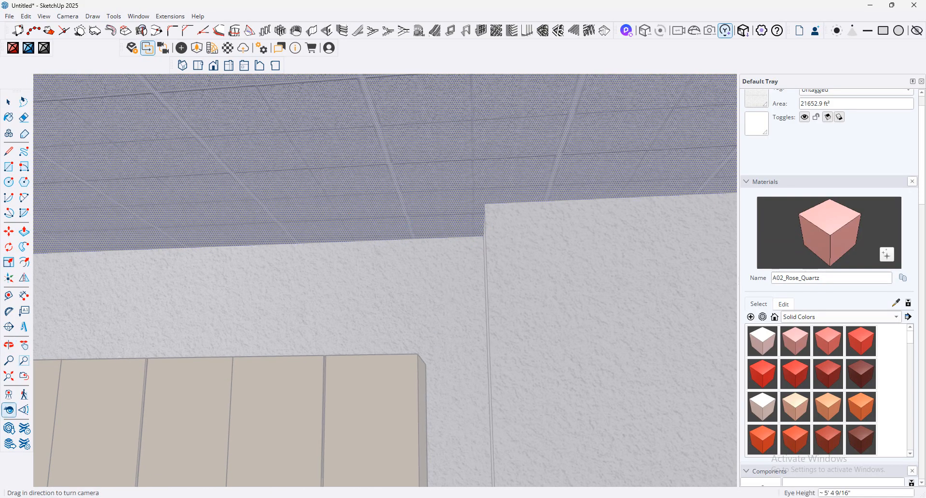
left_click_drag(279, 211, 489, 203)
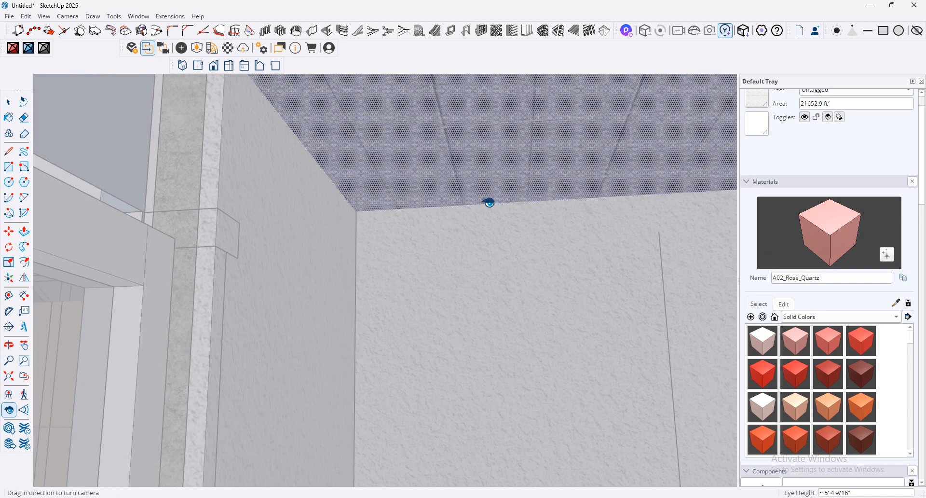
left_click(11, 167)
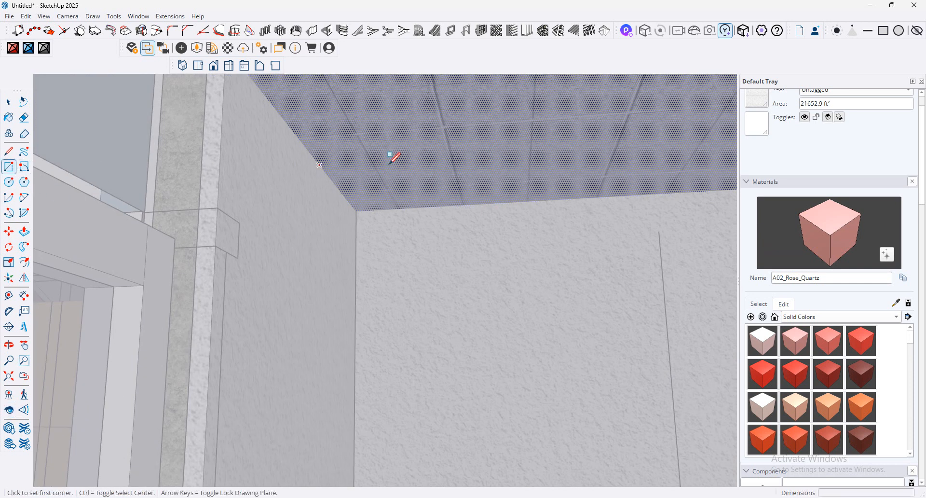
left_click(444, 127)
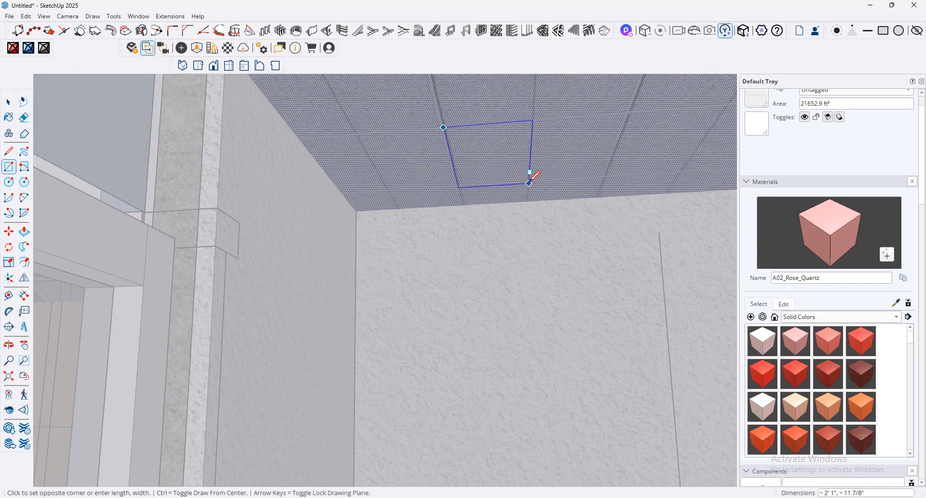
left_click(529, 182)
left_click(854, 247)
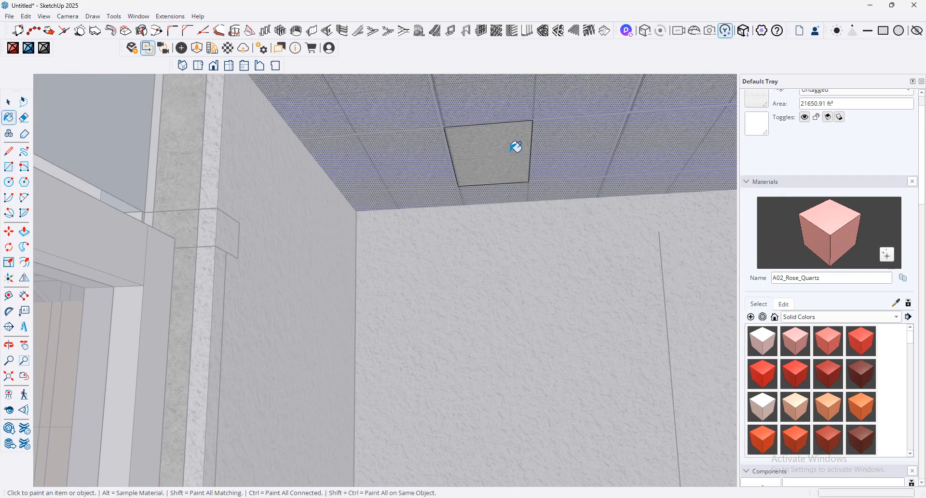
left_click(516, 145)
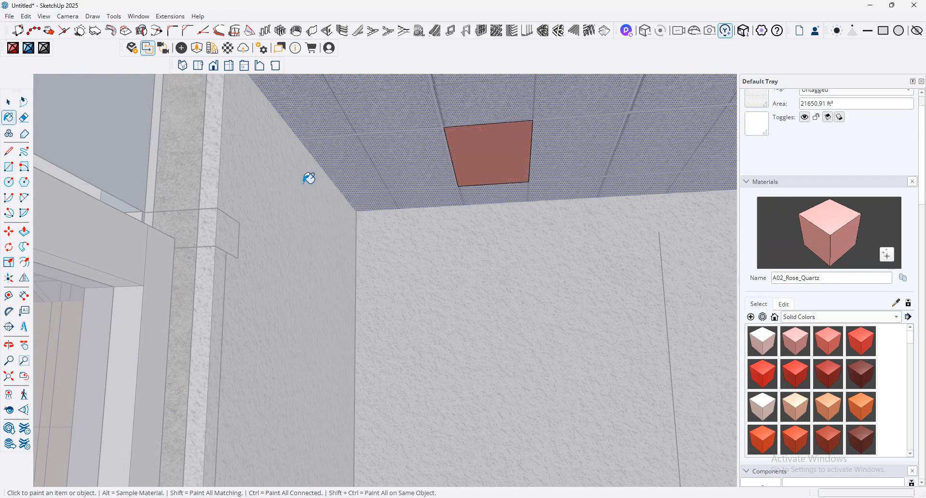
Step: Copy the pink ceiling rectangle about 7' 11 1/2" along the wall toward the corner above the cabinets
left_click(10, 411)
left_click_drag(248, 343, 417, 223)
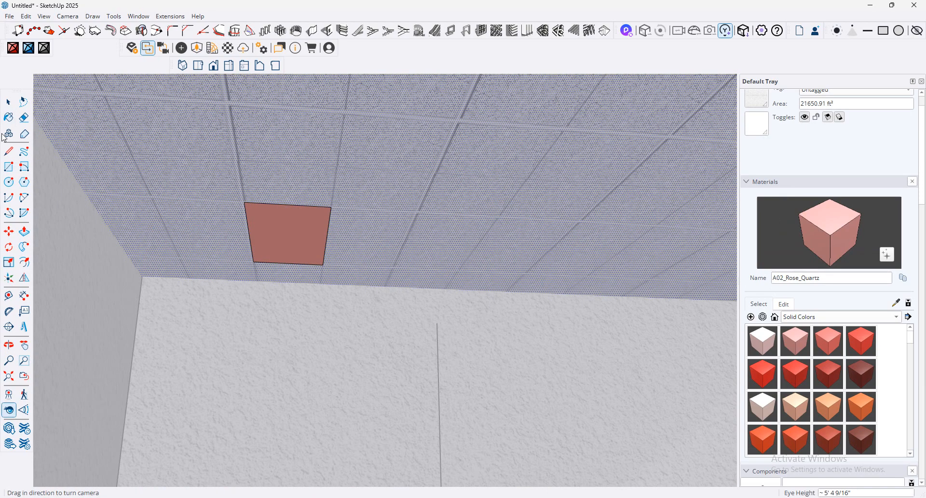
left_click(8, 101)
left_click(284, 242)
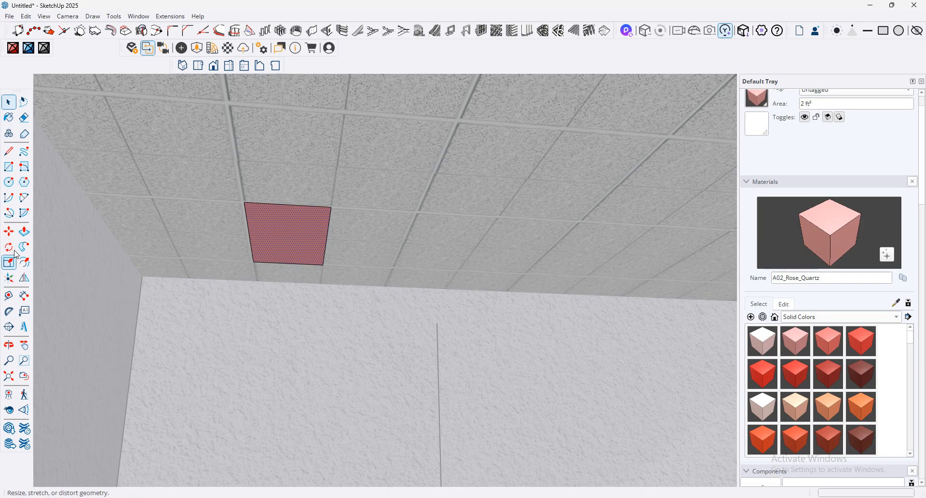
left_click(9, 231)
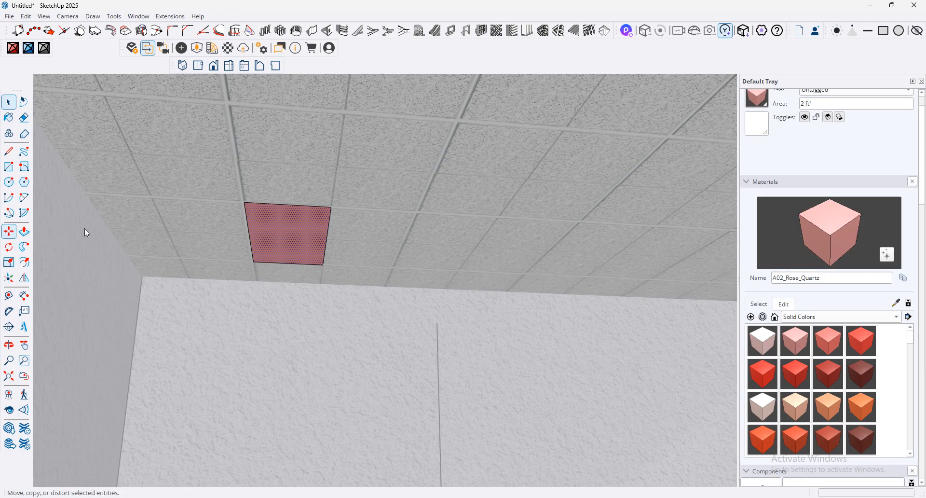
left_click(320, 227)
key("ctrl")
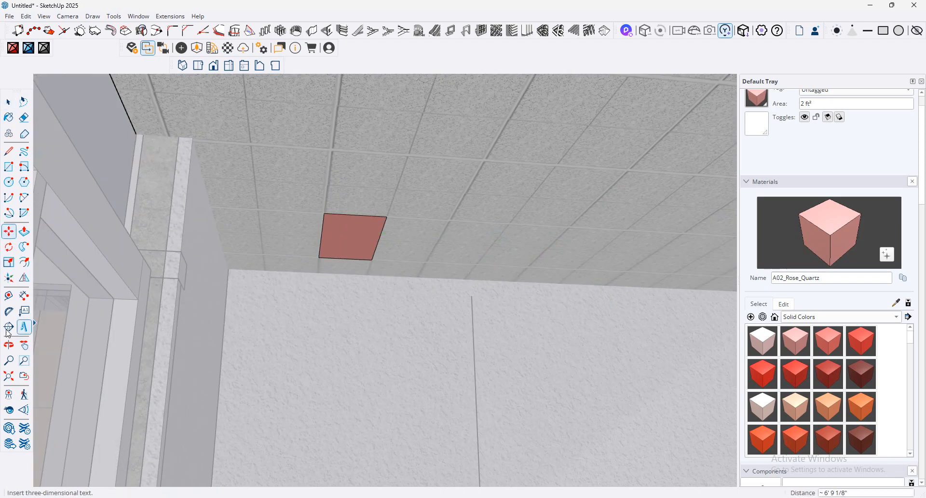
left_click(8, 410)
left_click_drag(202, 358, 484, 304)
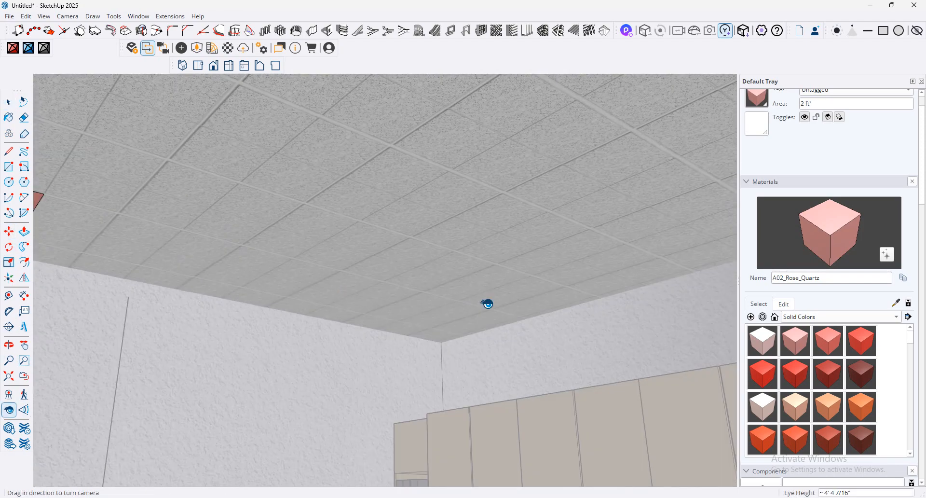
left_click(8, 232)
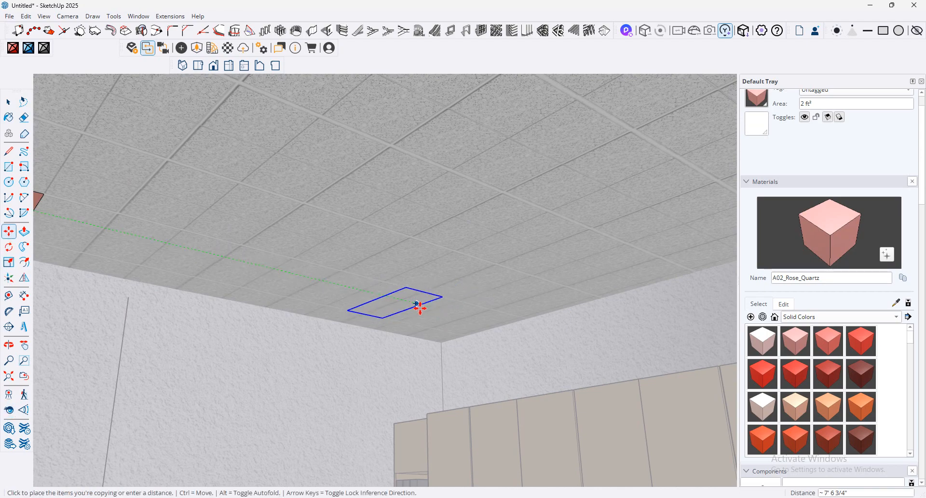
left_click(430, 307)
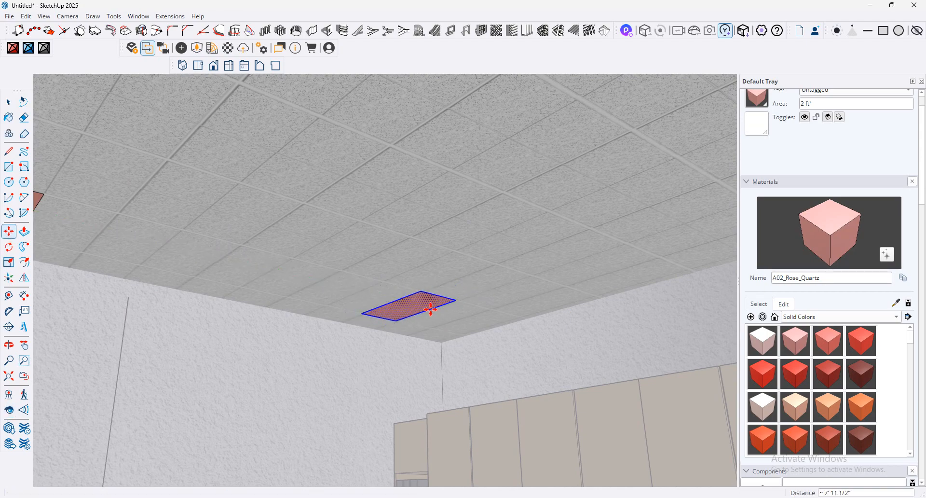
Step: Select both pink ceiling rectangles and copy the pair twice across the office ceiling at equal spacing to form three rows
left_click(8, 102)
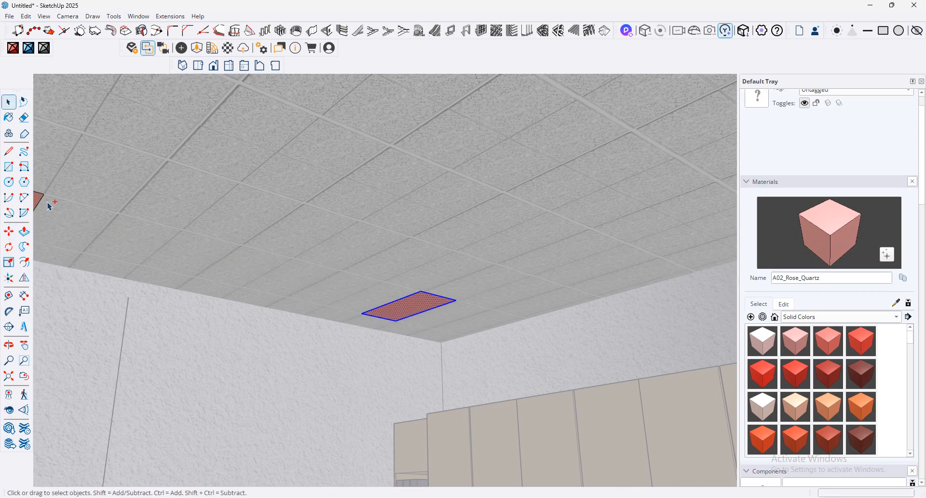
left_click(9, 232)
left_click(109, 215)
key("ctrl")
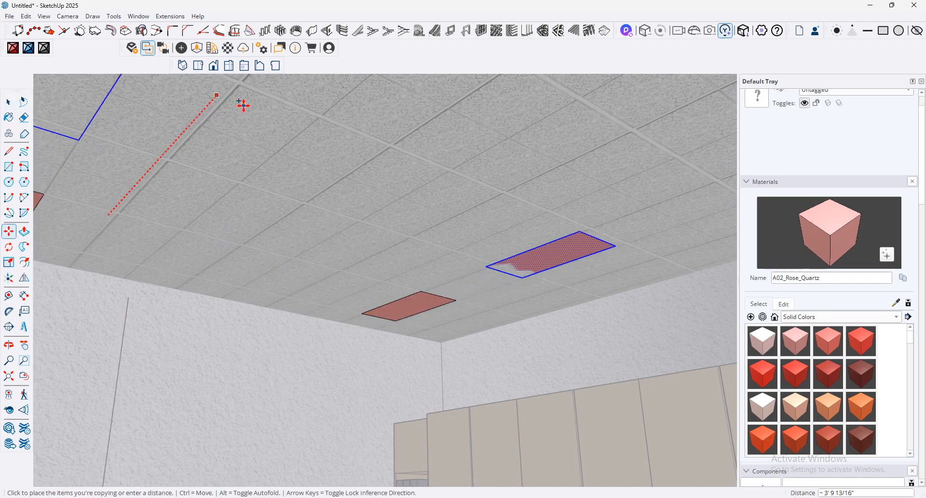
left_click(312, 95)
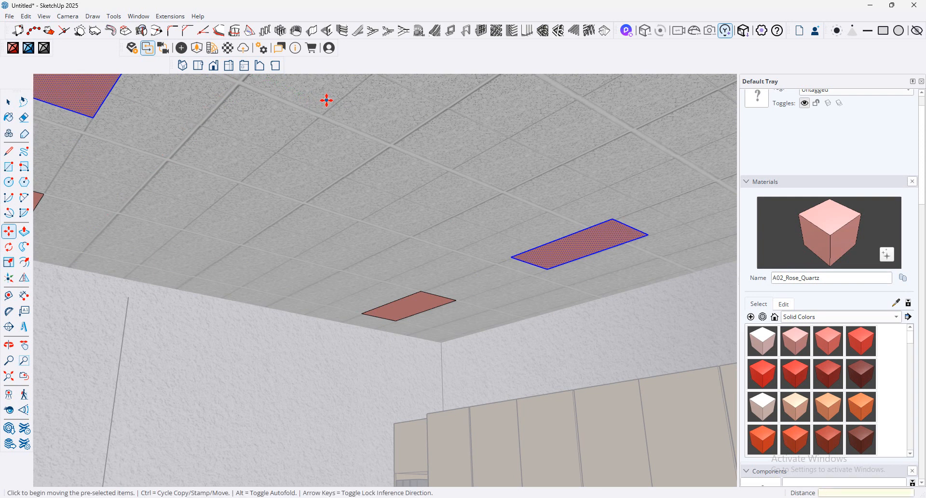
mouse_move(326, 100)
middle_mouse_down()
mouse_move(436, 161)
mouse_move(626, 188)
mouse_move(636, 204)
mouse_move(575, 398)
middle_mouse_up()
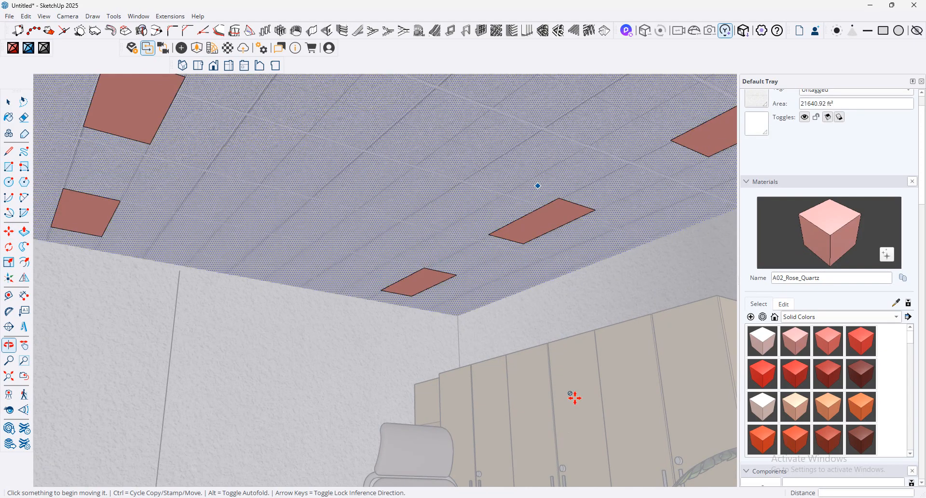
Step: Clear the selection, switch to Enscape, select the last keyframe of the video path and append another keyframe from its view
key("ctrl+t")
left_click(550, 497)
left_click(599, 483)
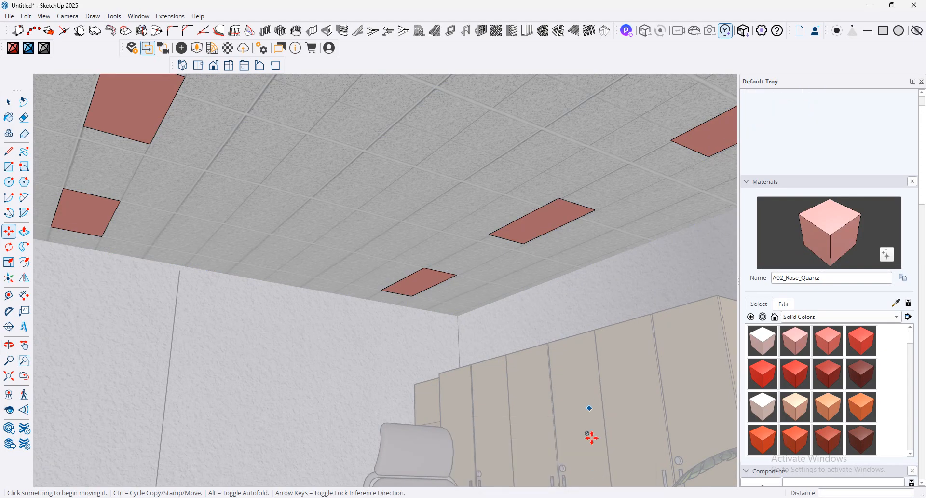
mouse_move(599, 496)
left_click(495, 454)
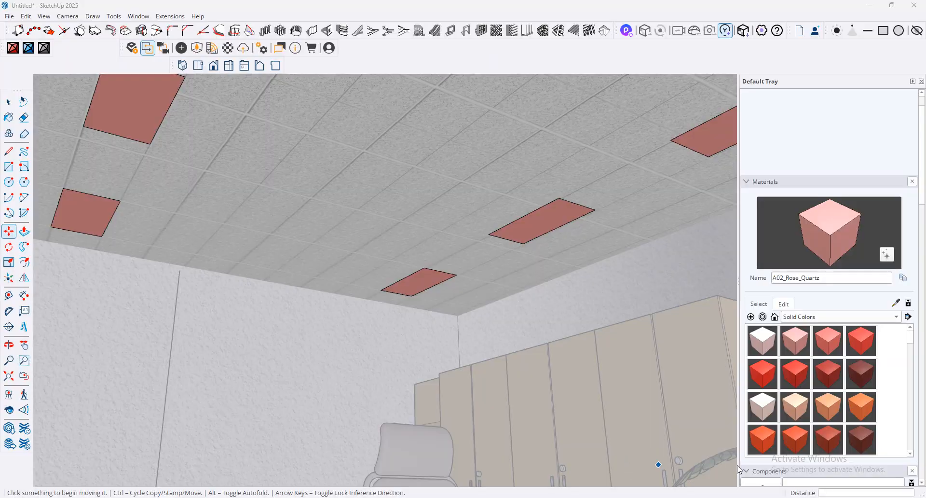
left_click(864, 447)
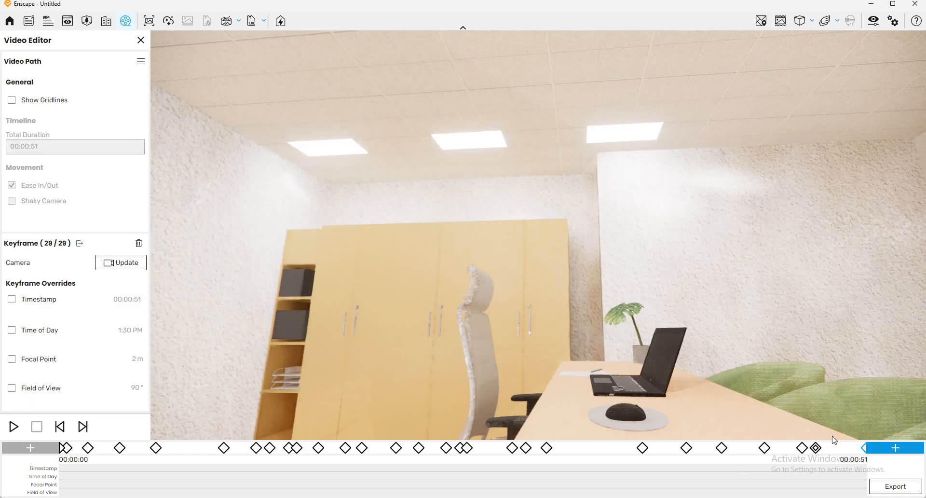
left_click(905, 452)
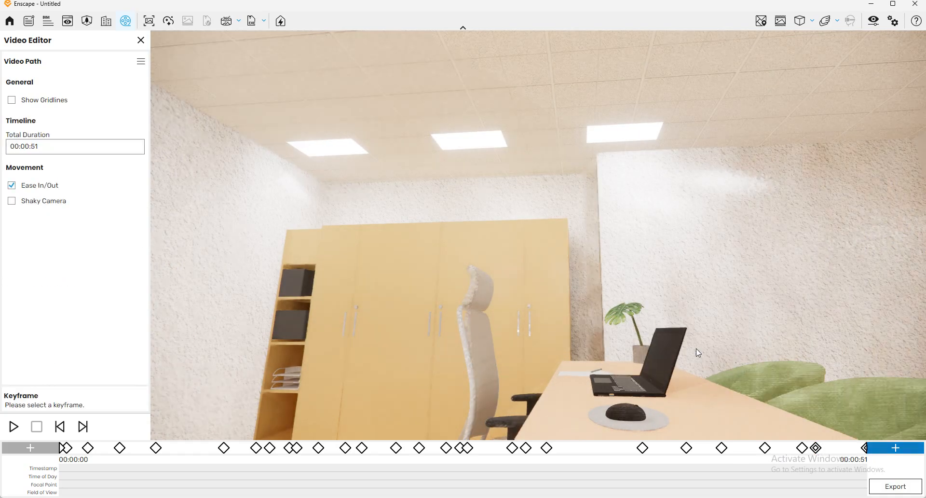
Step: Move the camera out of the office to look along the glazed partition and corridor, and append a keyframe
left_click_drag(677, 256, 925, 325)
scroll(617, 294, "up", 5)
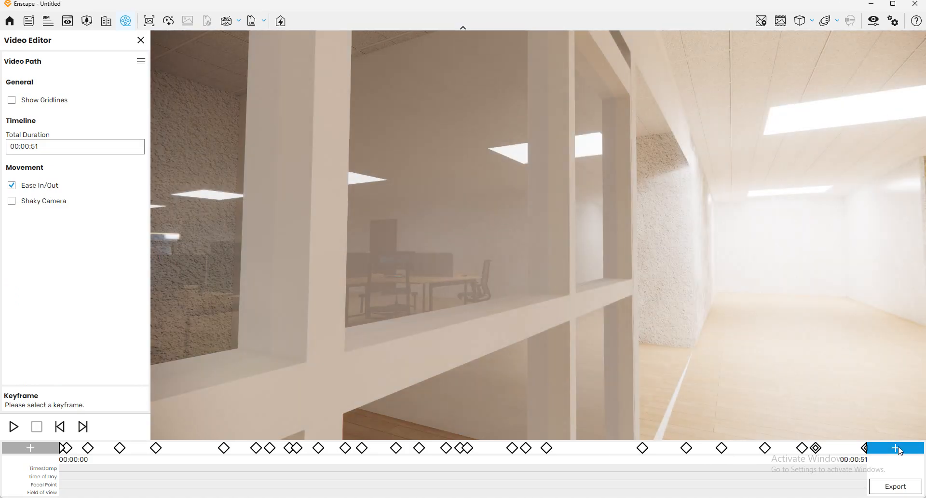
left_click(899, 449)
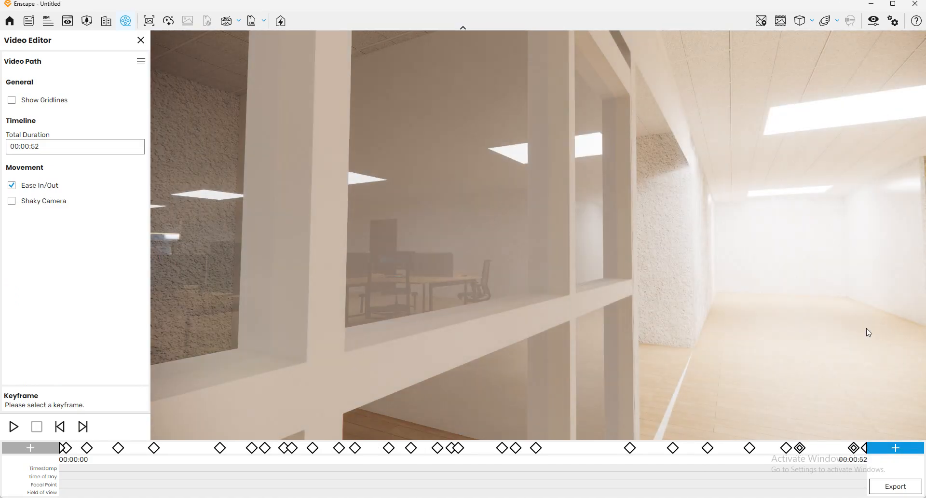
Step: Move the camera to frame the office desk with the green chairs beside the textured wall, and append a keyframe
scroll(866, 331, "down", 5)
scroll(427, 357, "down", 3)
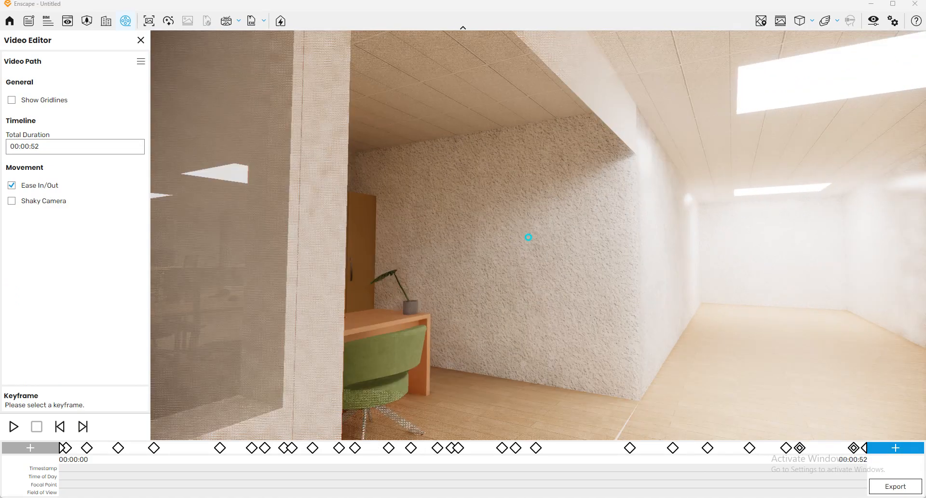
middle_click_drag(377, 360, 265, 359)
left_click_drag(266, 359, 457, 336)
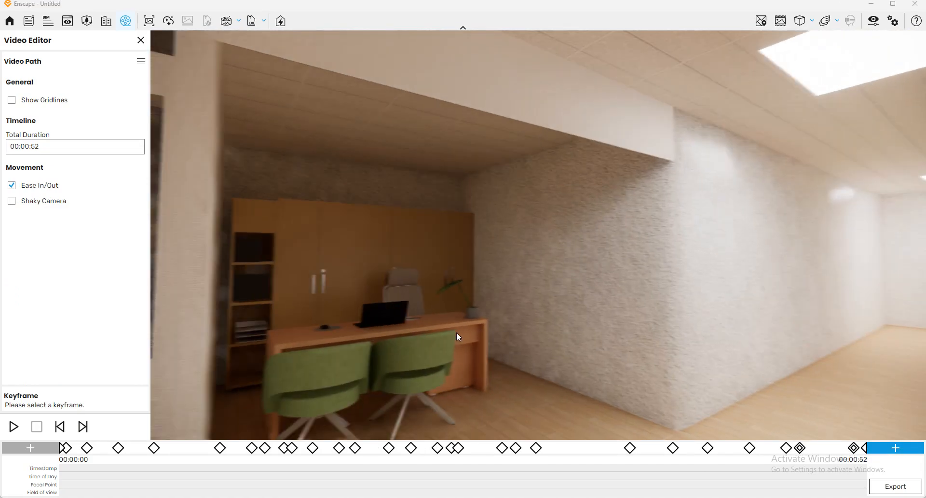
left_click(887, 452)
Step: Turn the camera to face the end wall of the empty corridor and append a keyframe
left_click_drag(714, 331, 620, 328)
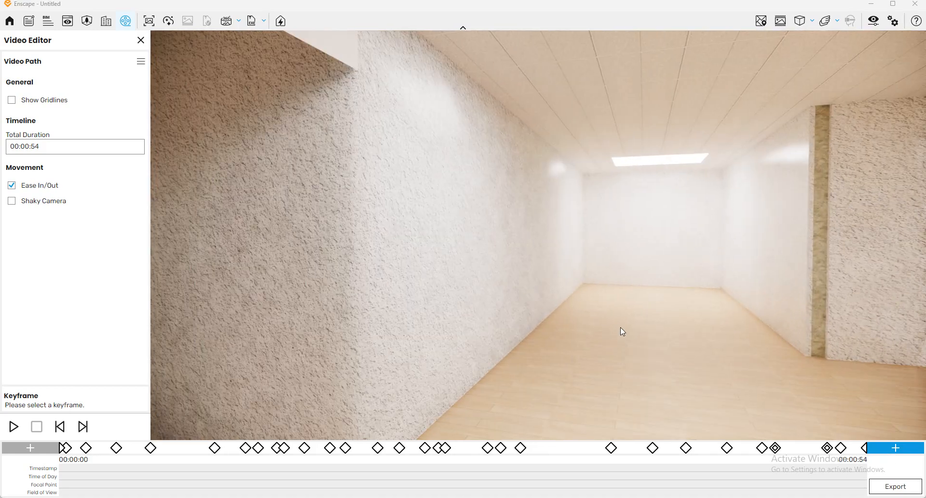
left_click_drag(646, 287, 620, 285)
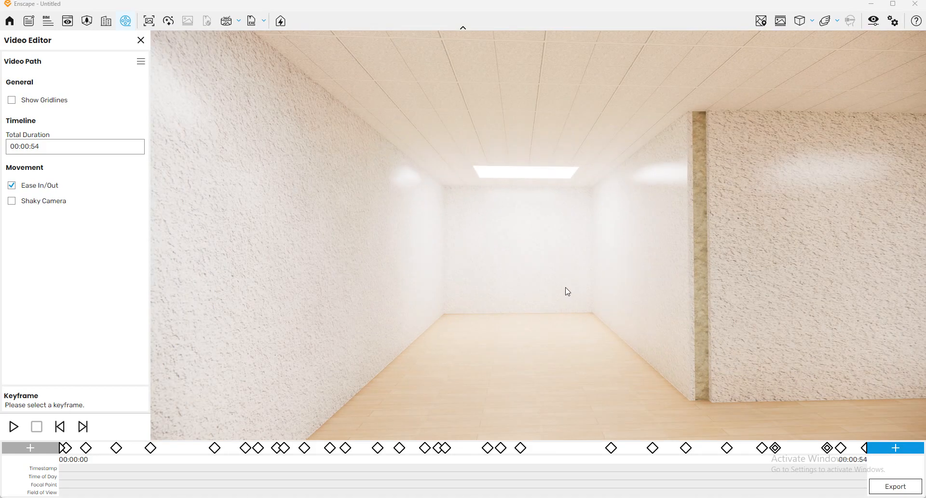
left_click(884, 451)
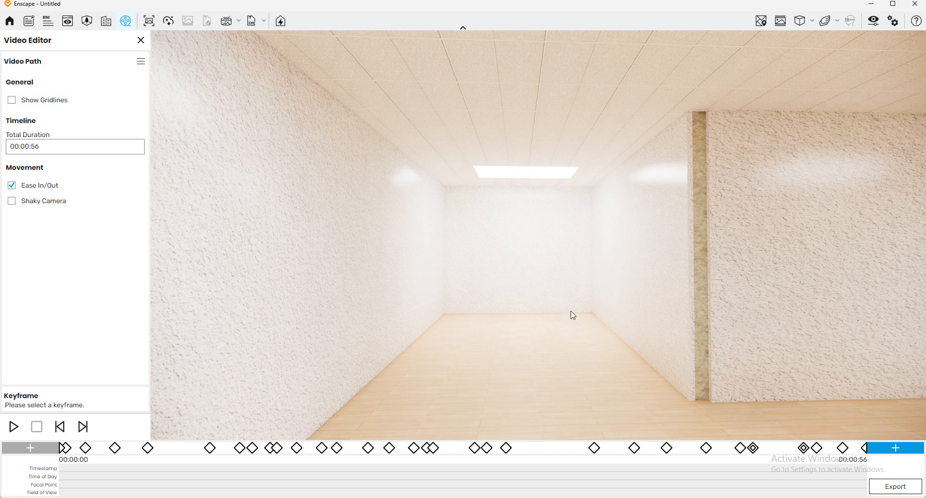
Step: Open and dismiss the video export settings, and set the video path's total duration to 00:01:33
left_click(910, 490)
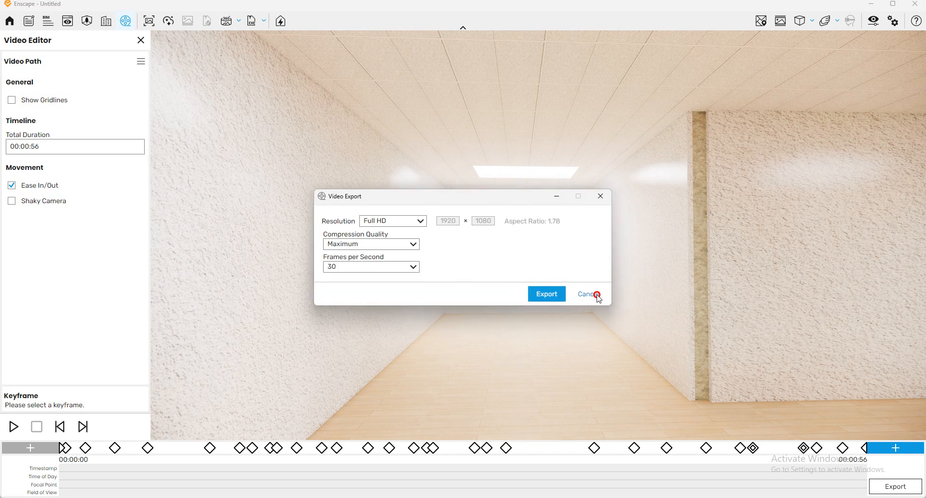
left_click(597, 294)
left_click(25, 145)
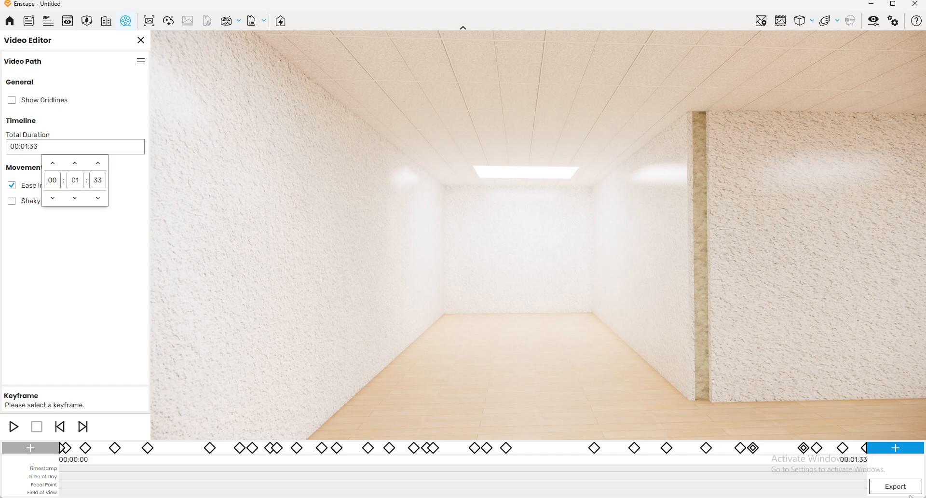
Step: Export the video path at HD resolution with Maximum compression quality and 30 frames per second, and save the file
left_click(883, 491)
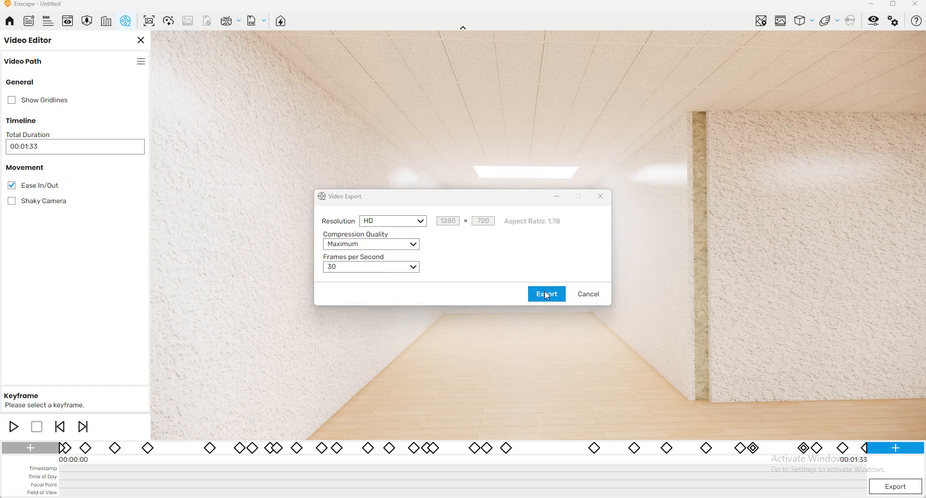
left_click(547, 294)
left_click(695, 445)
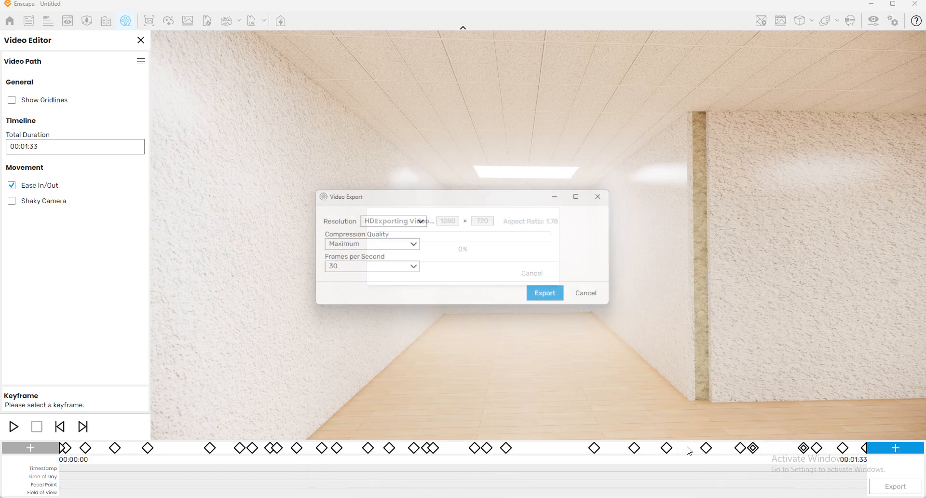